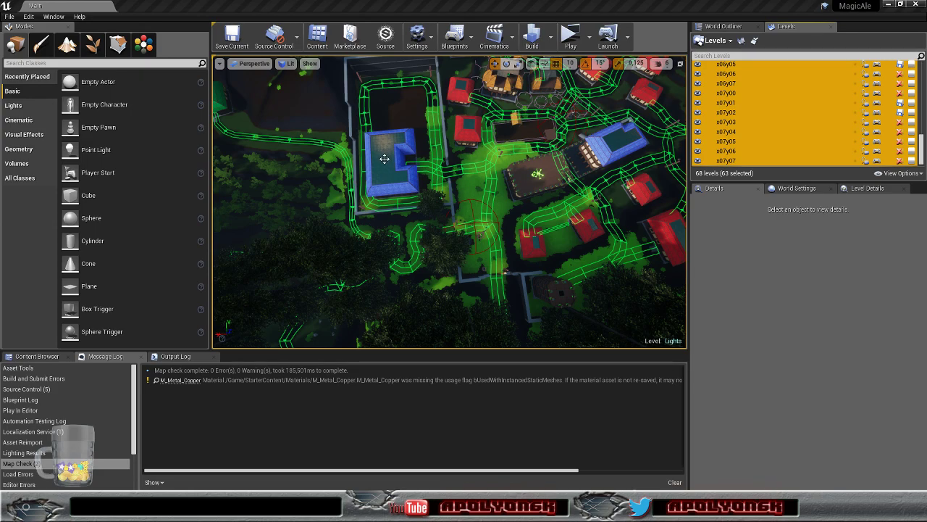
# - Fly around the level to examine the snowy mountain terrain and the area around the tower
pyautogui.moveTo(405, 193); pyautogui.dragTo(746, 76, button='right')
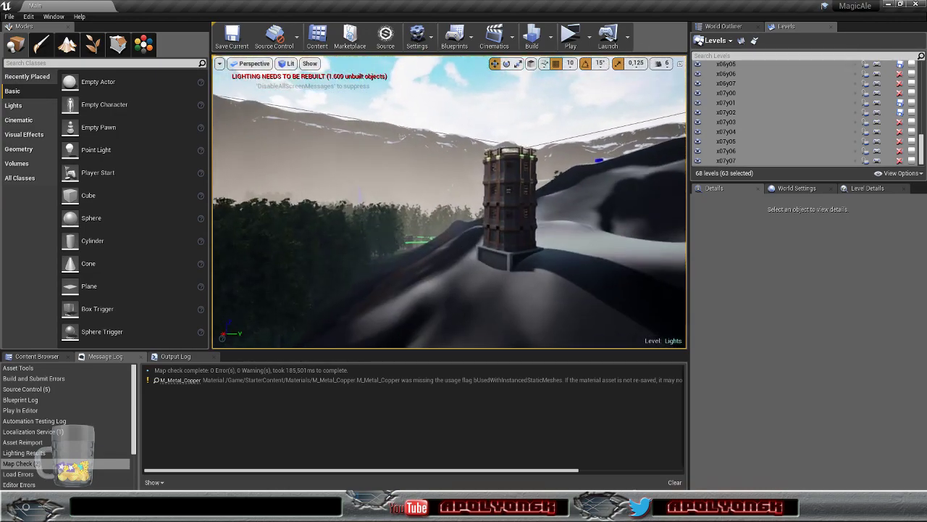
pyautogui.press('w')
pyautogui.moveTo(449, 202)
pyautogui.mouseDown(button='right')
pyautogui.moveTo(492, 196)
pyautogui.moveTo(492, 217)
pyautogui.moveTo(508, 221)
pyautogui.moveTo(451, 239)
pyautogui.moveTo(454, 250)
pyautogui.moveTo(435, 221)
pyautogui.moveTo(398, 203)
pyautogui.moveTo(489, 200)
pyautogui.moveTo(573, 253)
pyautogui.moveTo(435, 232)
pyautogui.moveTo(438, 199)
pyautogui.moveTo(471, 170)
pyautogui.moveTo(420, 195)
pyautogui.moveTo(406, 190)
pyautogui.moveTo(450, 217)
pyautogui.moveTo(444, 230)
pyautogui.moveTo(464, 206)
pyautogui.moveTo(435, 217)
pyautogui.moveTo(464, 210)
pyautogui.moveTo(442, 225)
pyautogui.moveTo(453, 214)
pyautogui.moveTo(449, 206)
pyautogui.moveTo(446, 221)
pyautogui.moveTo(435, 210)
pyautogui.mouseUp(button='right')
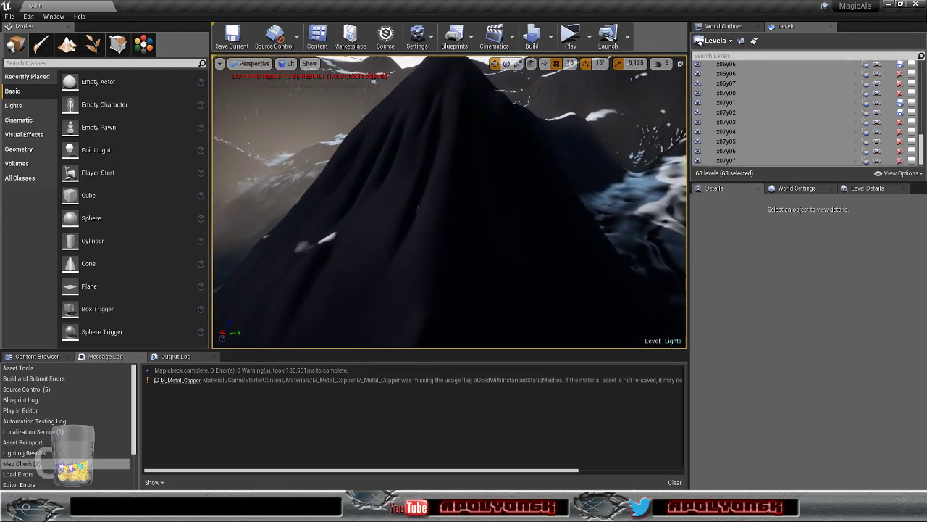
pyautogui.moveTo(435, 210); pyautogui.dragTo(386, 211, button='right')
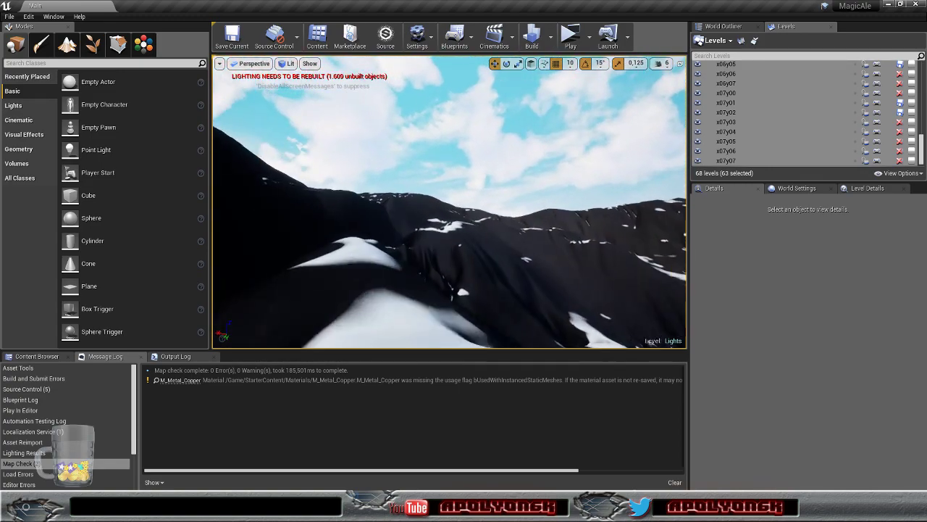
pyautogui.press('w')
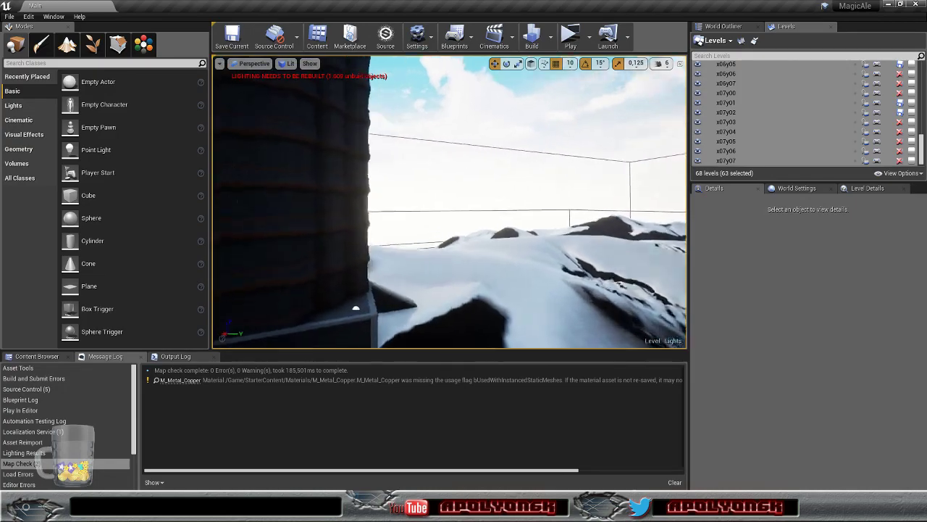
pyautogui.moveTo(449, 203); pyautogui.dragTo(670, 226, button='right')
pyautogui.moveTo(507, 312); pyautogui.dragTo(471, 290, button='right')
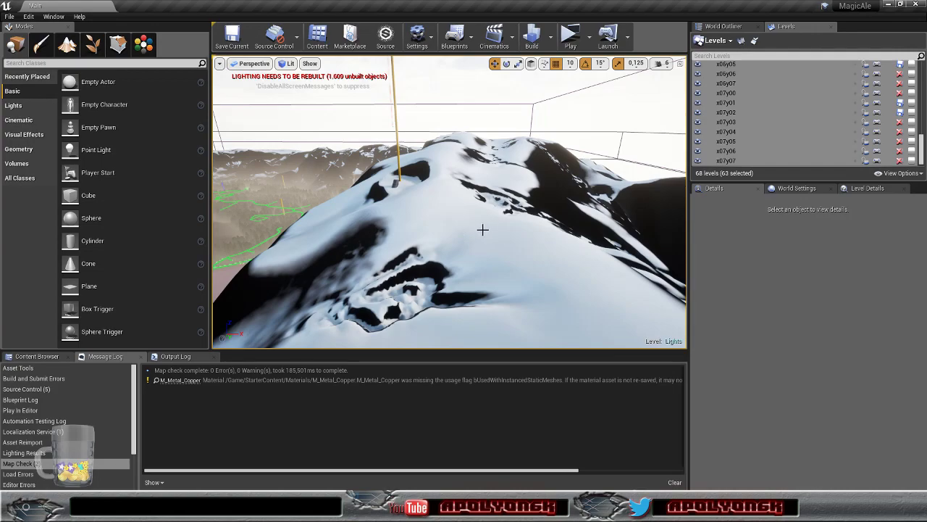
# - Select the snowy mountain landscape section and open its landscape material instance
pyautogui.click(432, 229)
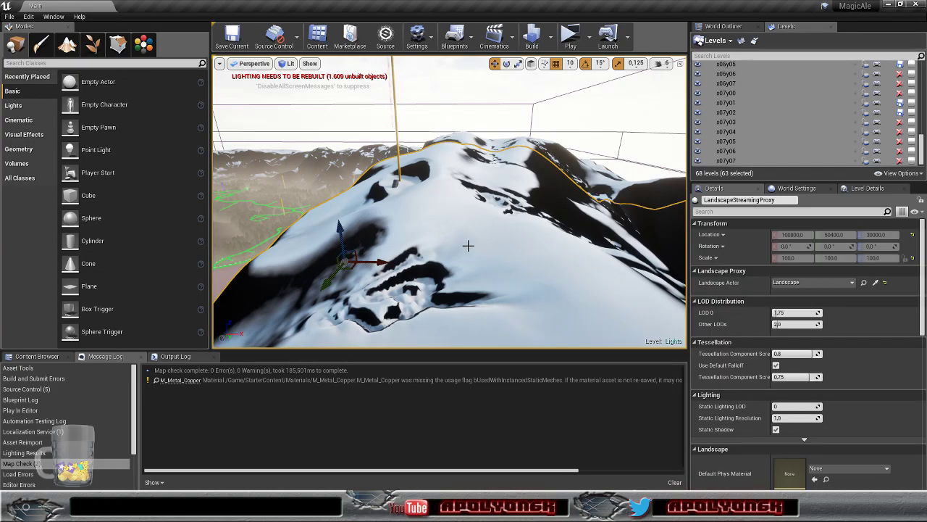
pyautogui.scroll(-3, 843, 340)
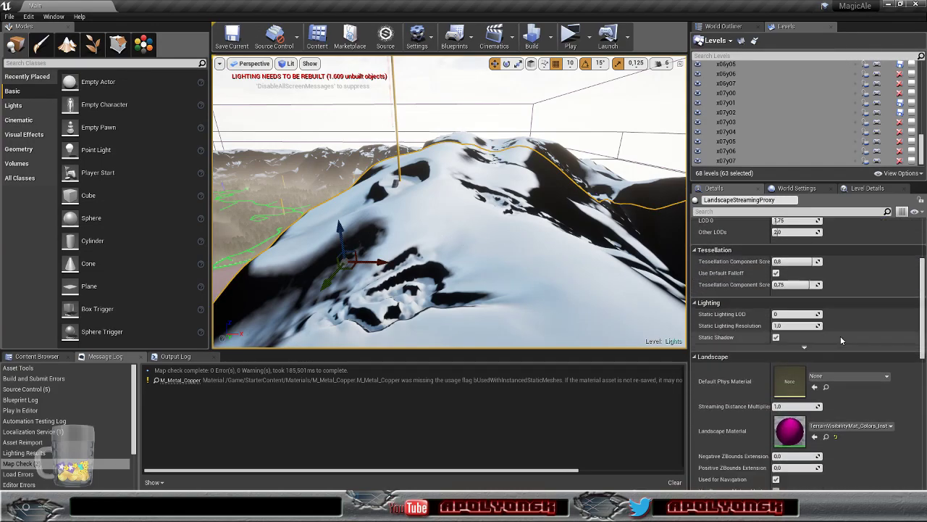
pyautogui.doubleClick(791, 430)
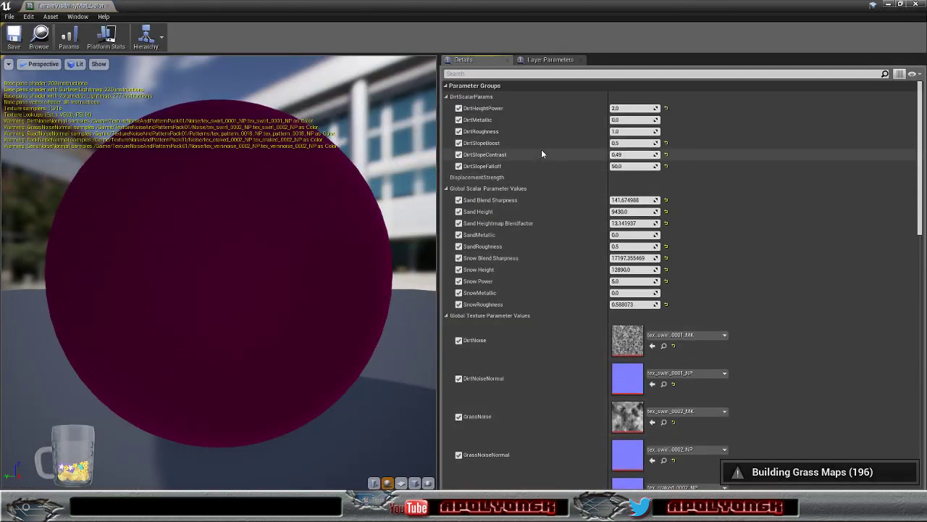
# - Review the terrain material instance's scalar, texture, color, slope and tiling parameters down to its parent material
pyautogui.scroll(-3, 551, 154)
pyautogui.scroll(3, 567, 174)
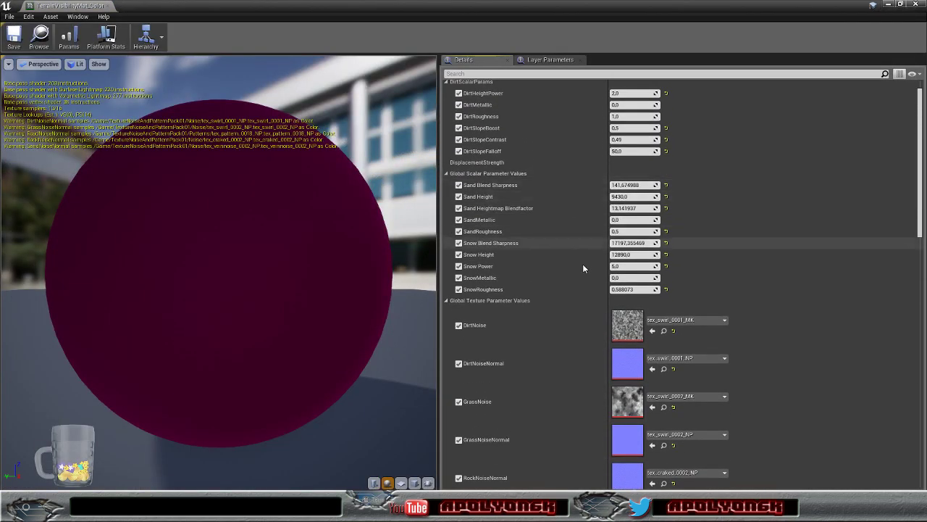
pyautogui.scroll(-3, 579, 272)
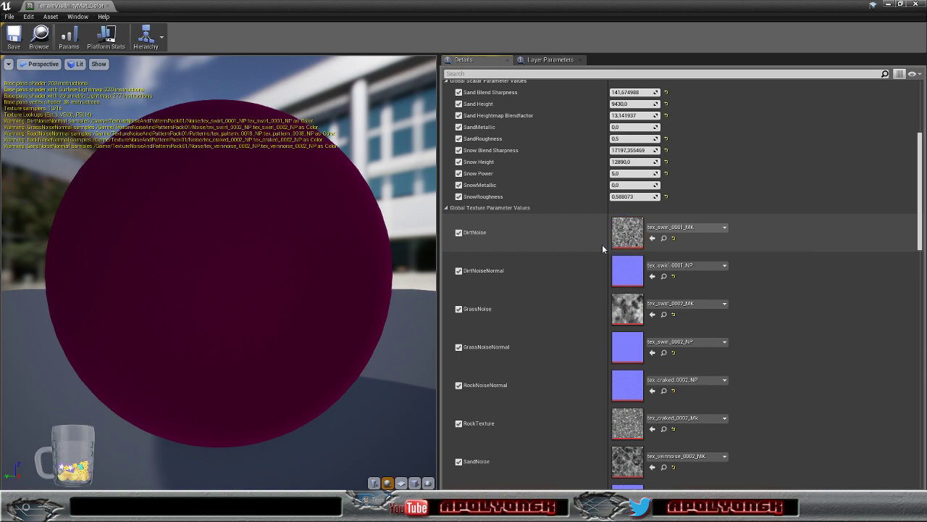
pyautogui.scroll(-6, 585, 290)
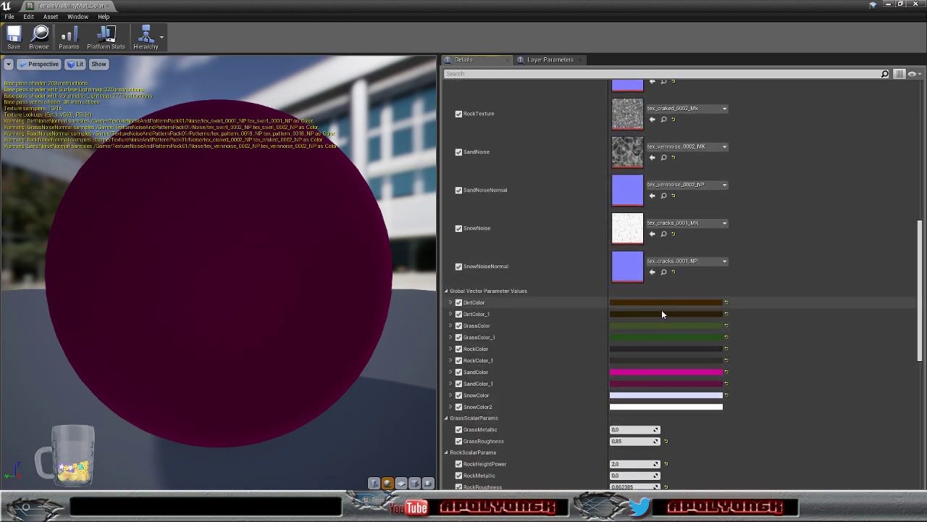
pyautogui.scroll(-2, 587, 311)
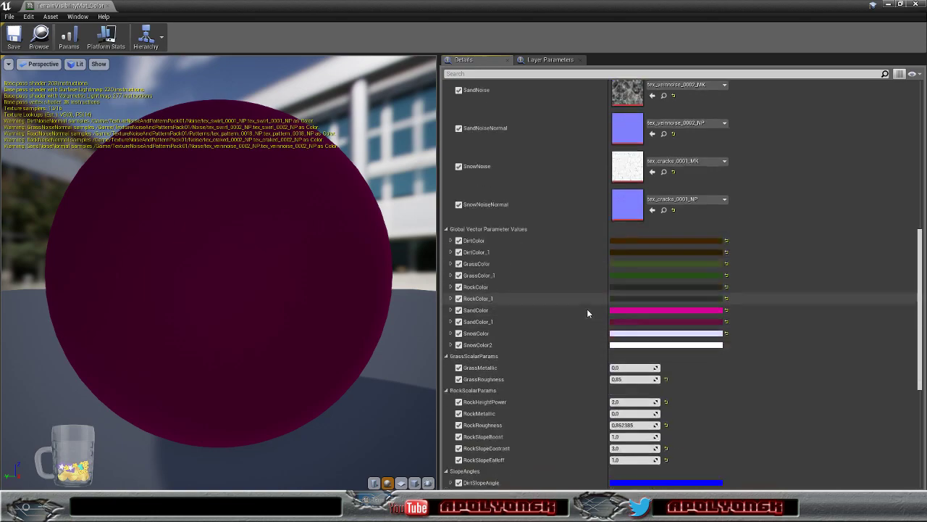
pyautogui.scroll(-4, 586, 308)
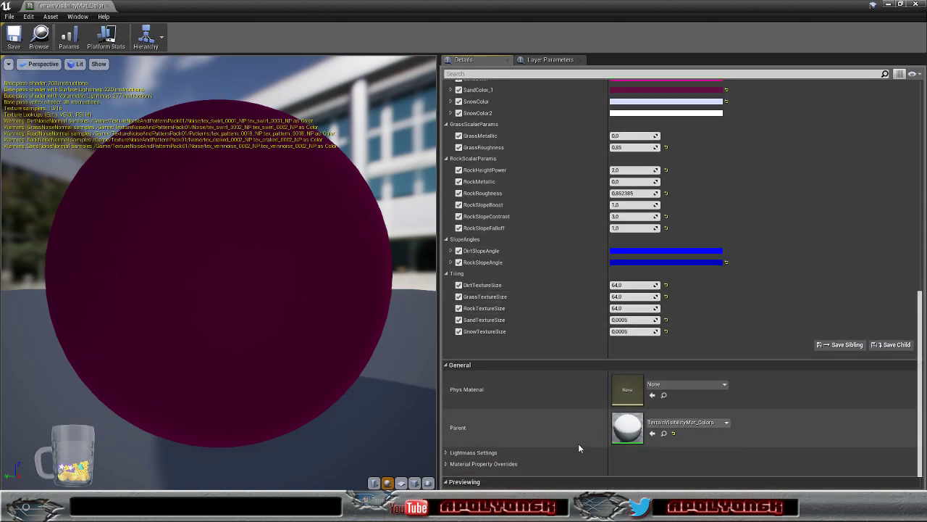
# - Open the parent material TerrainVisibilityMat_Colors and examine the layer, slope and blend groups in its node graph
pyautogui.doubleClick(631, 435)
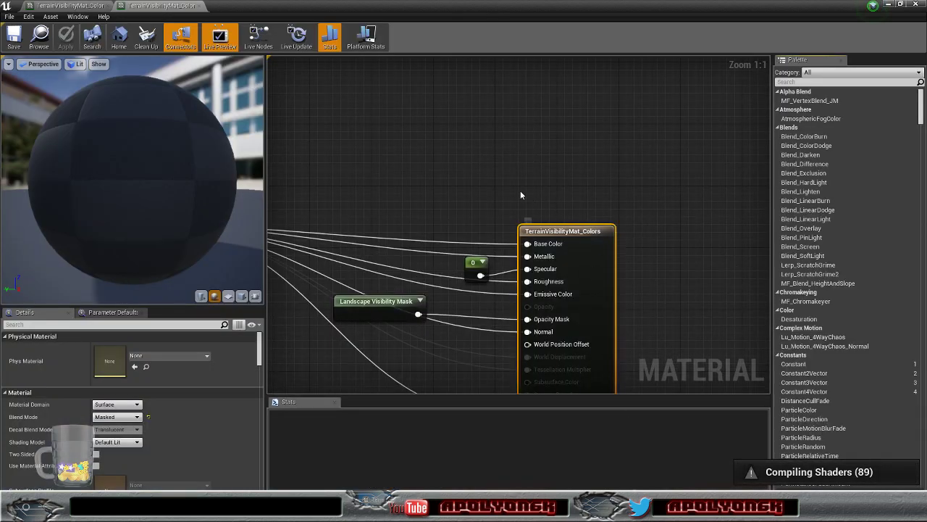
pyautogui.moveTo(403, 154); pyautogui.dragTo(622, 126, button='right')
pyautogui.scroll(-6, 551, 126)
pyautogui.moveTo(457, 96); pyautogui.dragTo(843, 122, button='right')
pyautogui.scroll(-6, 477, 199)
pyautogui.moveTo(464, 186); pyautogui.dragTo(659, 114, button='right')
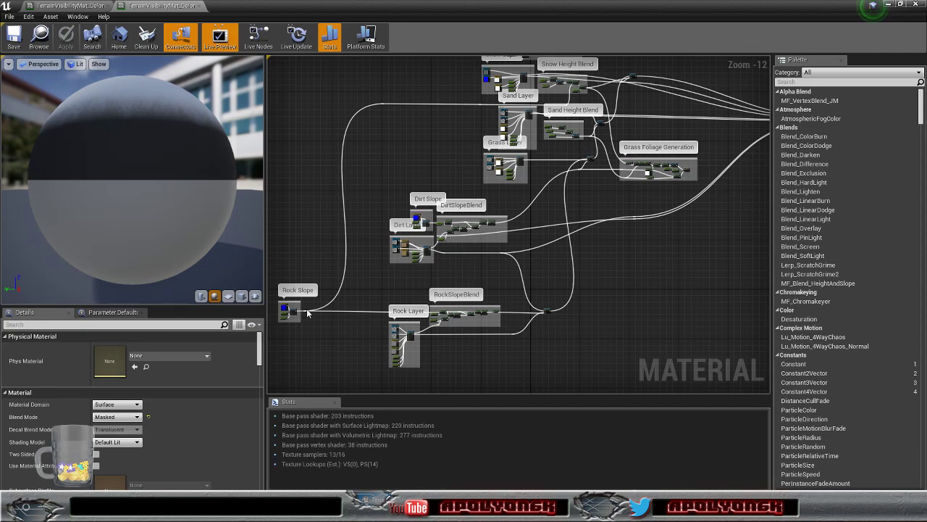
pyautogui.moveTo(601, 195); pyautogui.dragTo(541, 264, button='right')
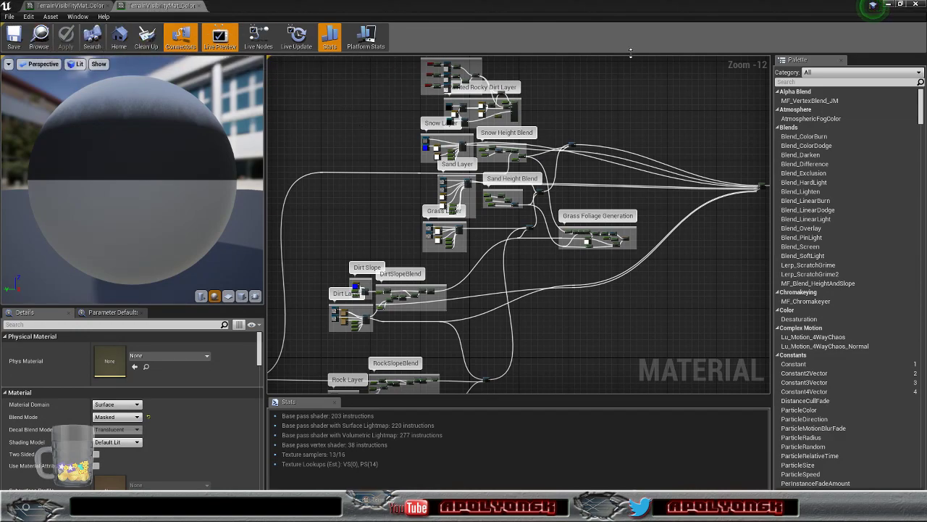
# - Duplicate the TerrainVisibilityMat_Colors material and name the copy TerrainVisibilityMat_Textured
pyautogui.click(889, 5)
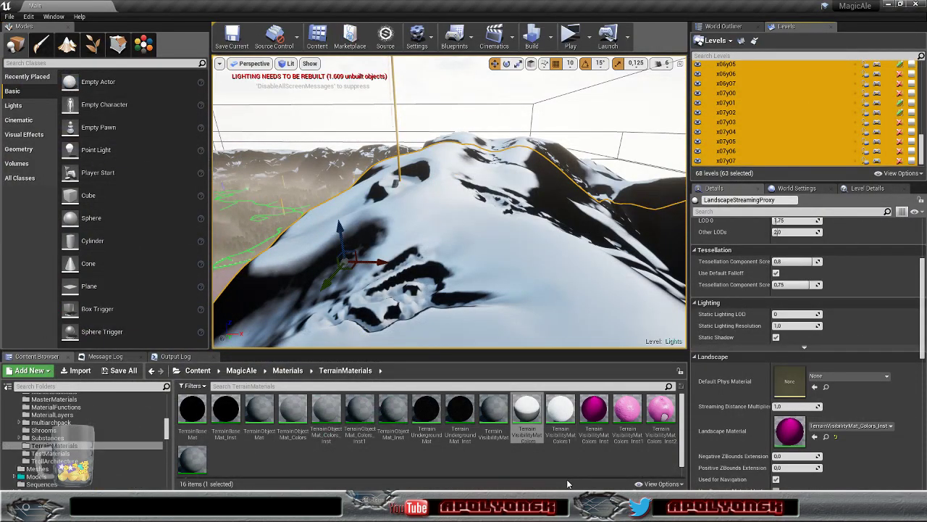
pyautogui.rightClick(527, 413)
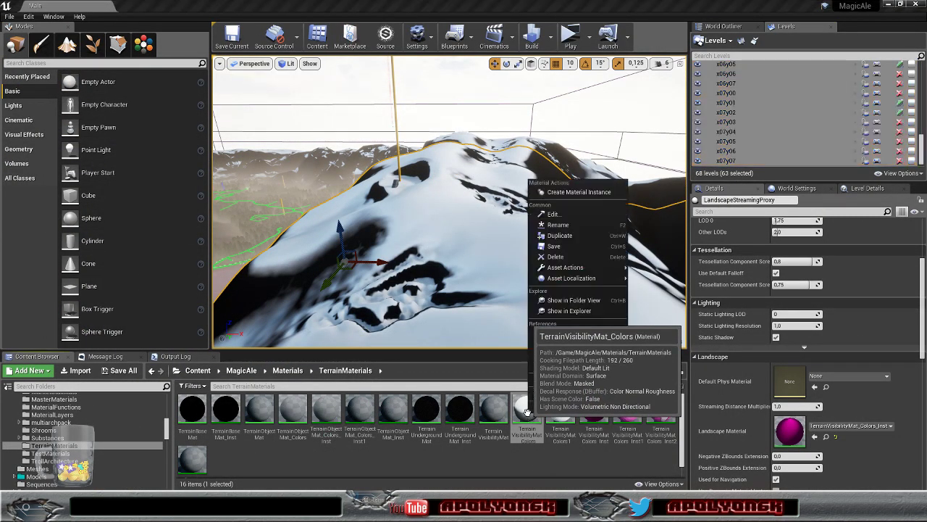
pyautogui.click(558, 235)
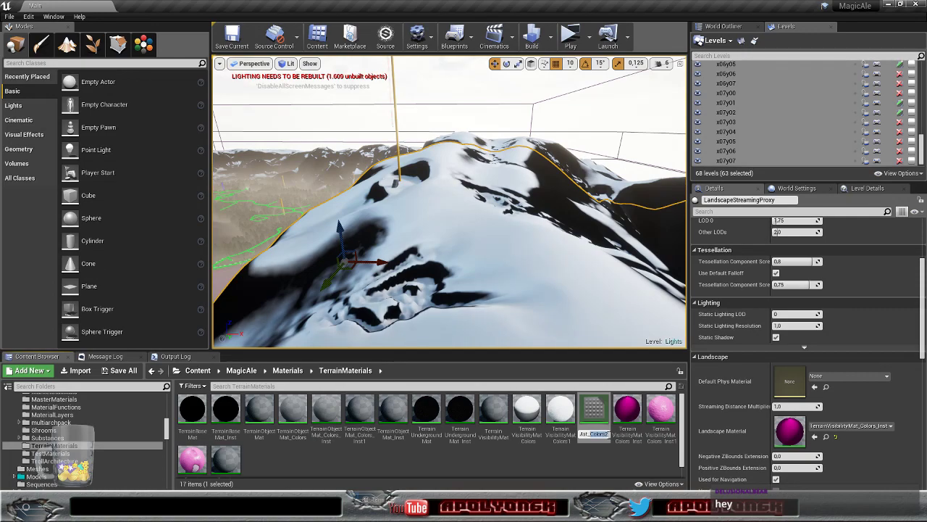
pyautogui.write('Textured')
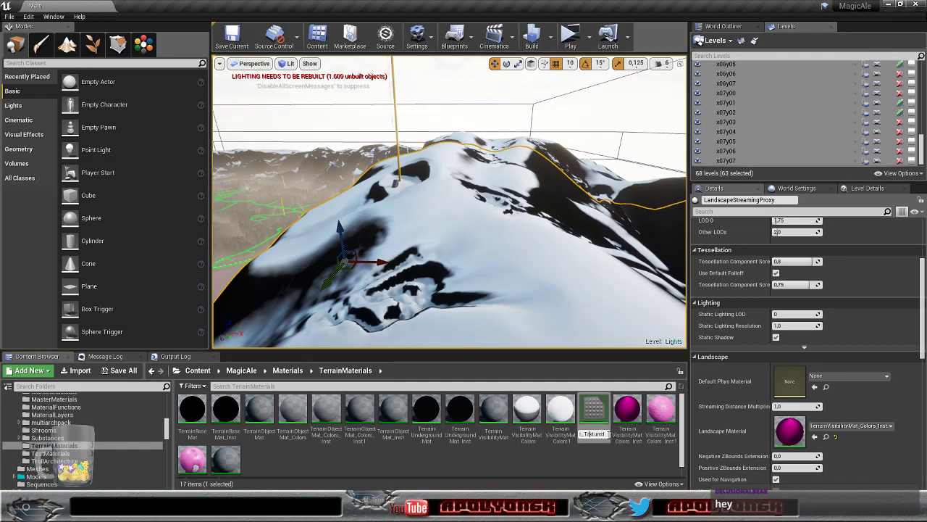
pyautogui.press('Return')
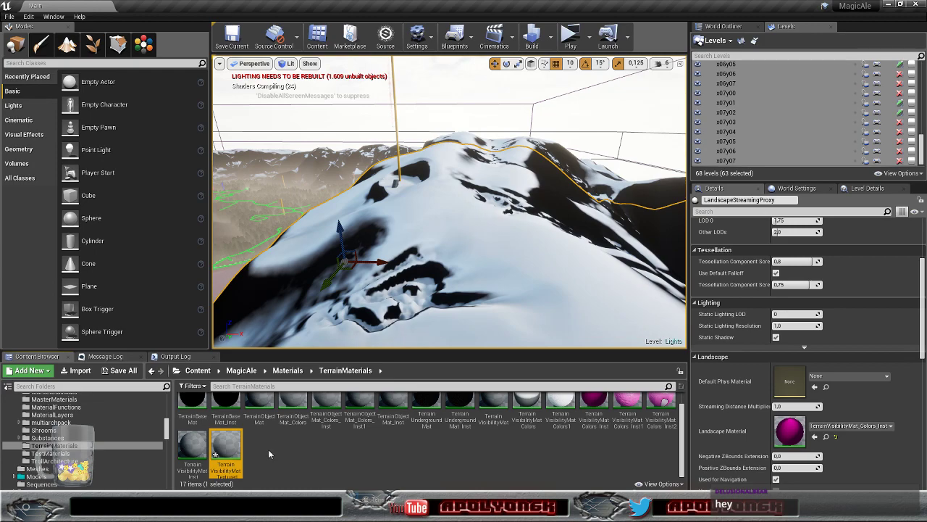
# - Open the TerrainVisibilityMat_Textured material and select the SnowFunction node in the Rock Layer group
pyautogui.doubleClick(225, 447)
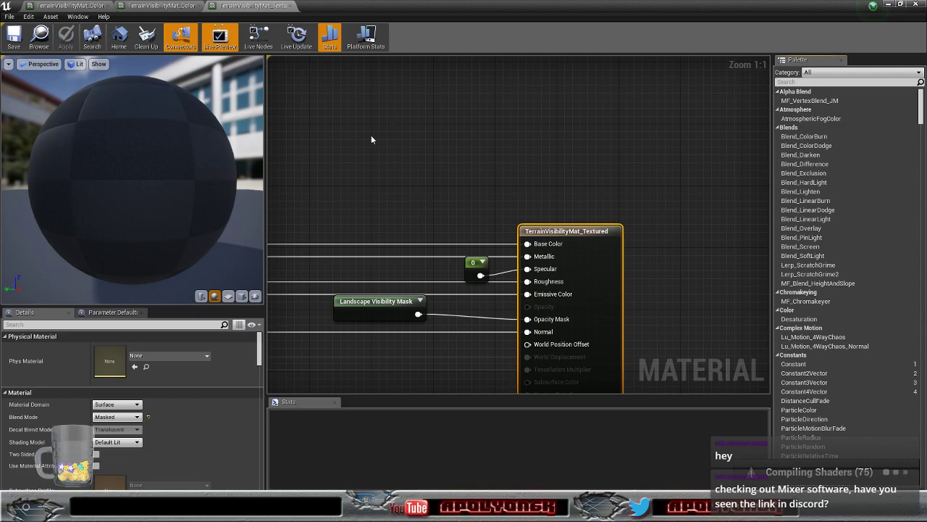
pyautogui.scroll(-9, 358, 148)
pyautogui.moveTo(358, 148); pyautogui.dragTo(471, 226, button='right')
pyautogui.moveTo(428, 200); pyautogui.dragTo(588, 58, button='right')
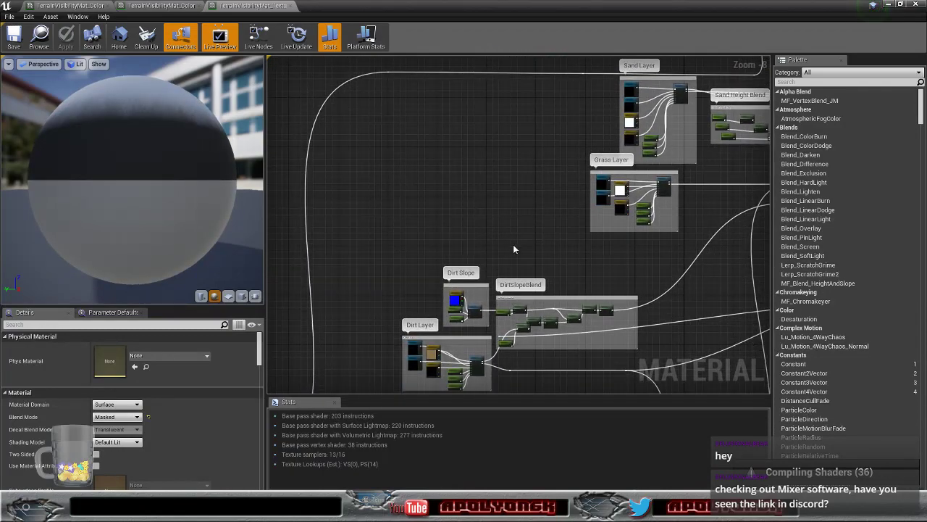
pyautogui.moveTo(513, 245); pyautogui.dragTo(559, 58, button='right')
pyautogui.scroll(8, 433, 239)
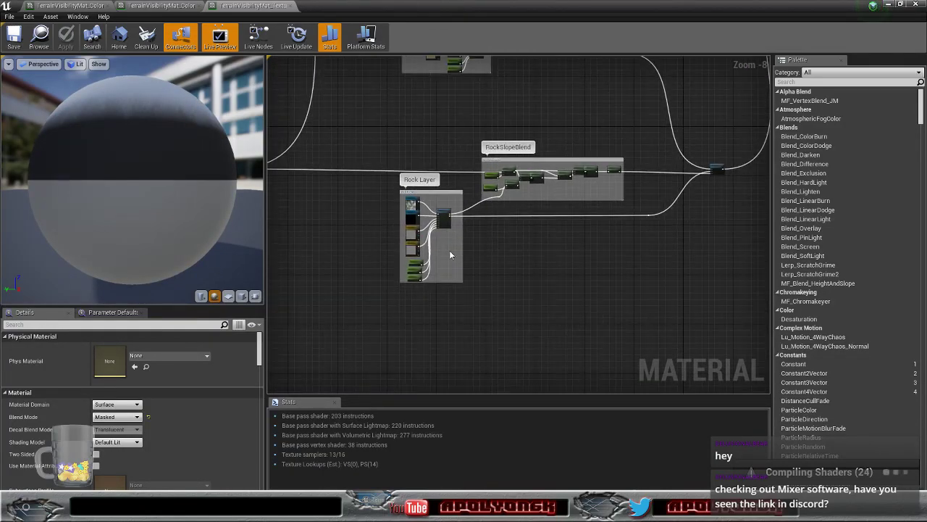
pyautogui.moveTo(440, 205); pyautogui.dragTo(489, 313, button='right')
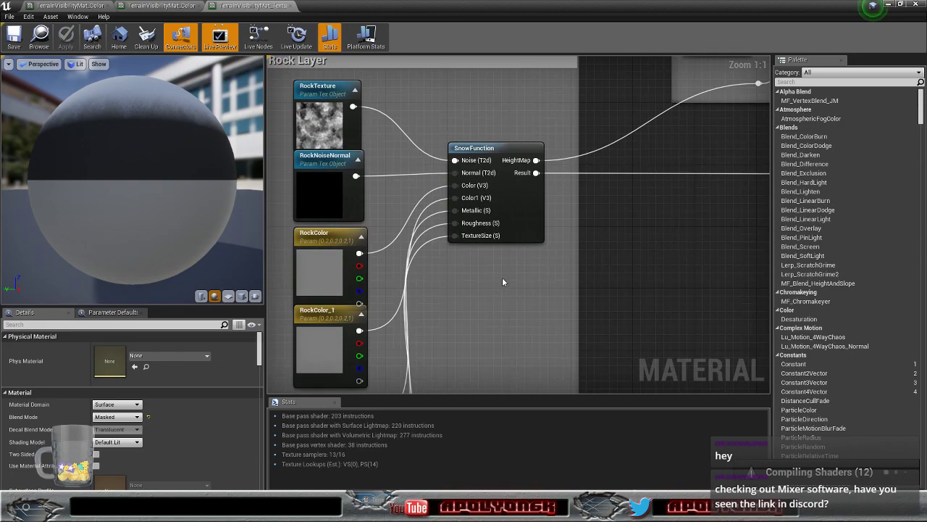
pyautogui.click(517, 211)
# - Examine how the Rock Slope, Rock Layer, RockSlopeBlend, dirt and grass groups connect in the material graph
pyautogui.scroll(-12, 505, 253)
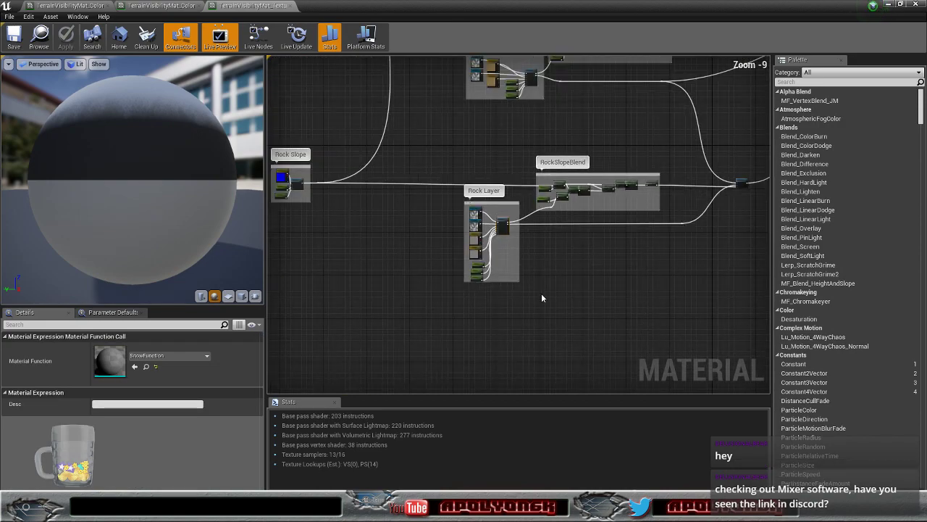
pyautogui.moveTo(555, 269); pyautogui.dragTo(518, 288, button='right')
pyautogui.scroll(11, 384, 239)
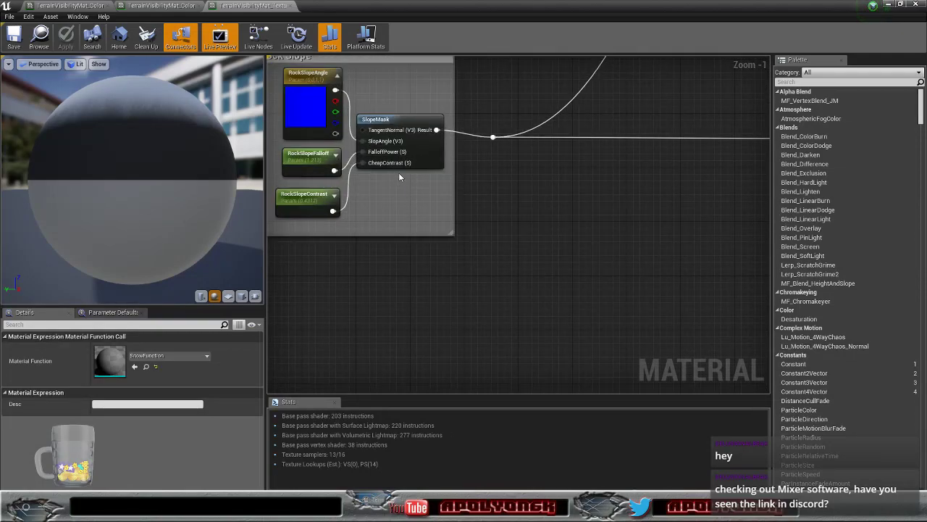
pyautogui.scroll(-4, 528, 192)
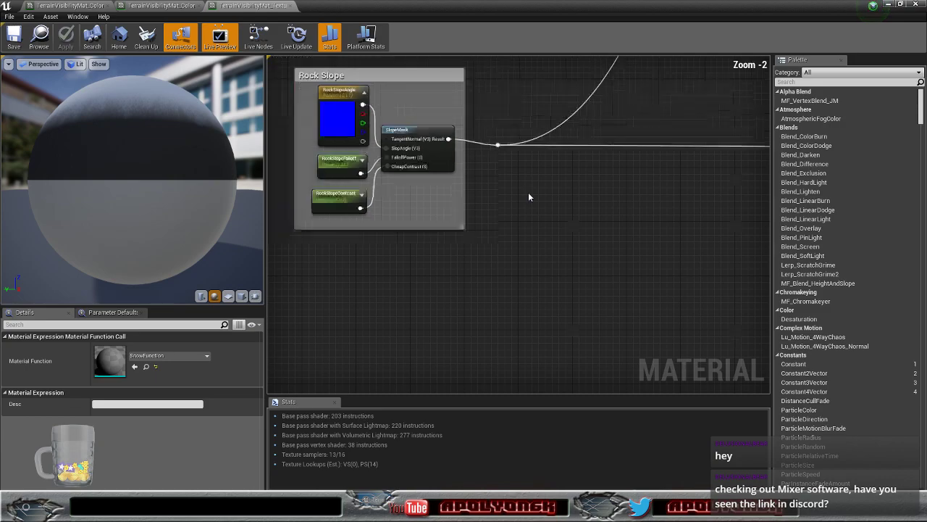
pyautogui.moveTo(548, 193); pyautogui.dragTo(306, 210, button='right')
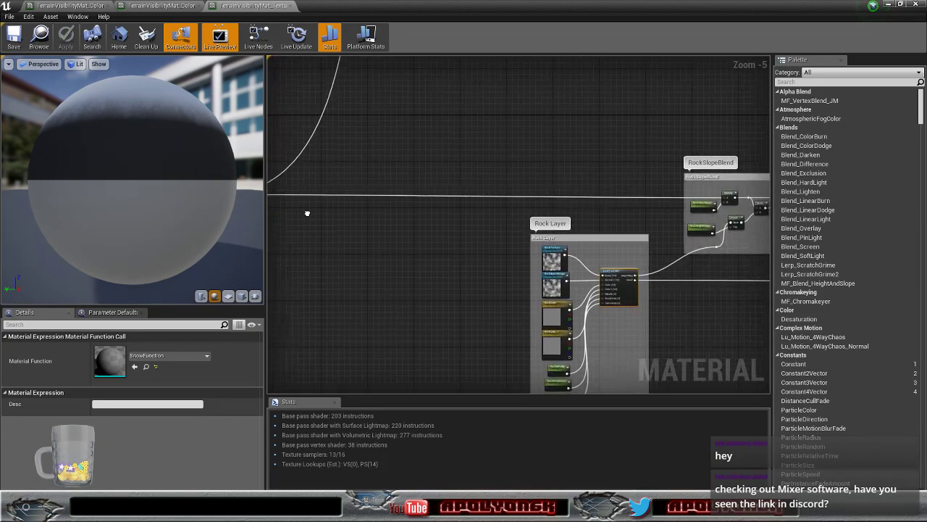
pyautogui.moveTo(551, 151); pyautogui.dragTo(385, 175, button='right')
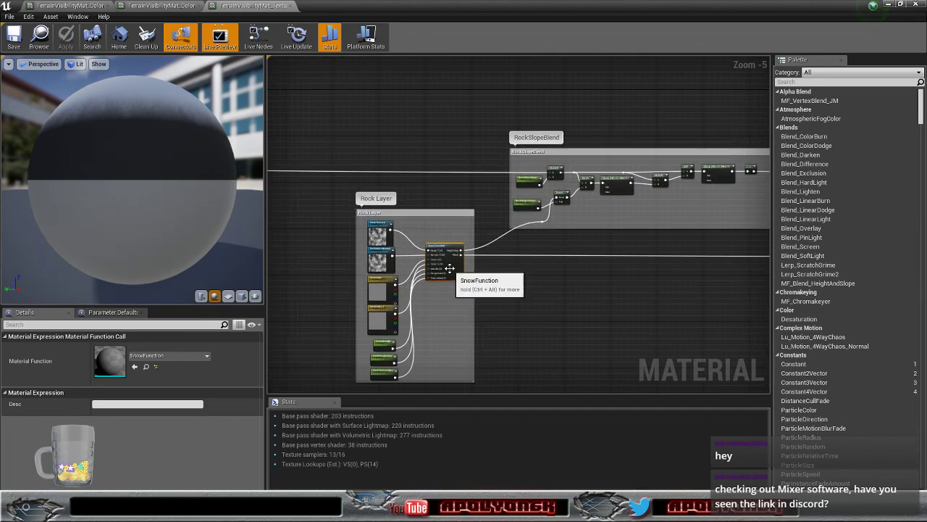
pyautogui.scroll(4, 443, 266)
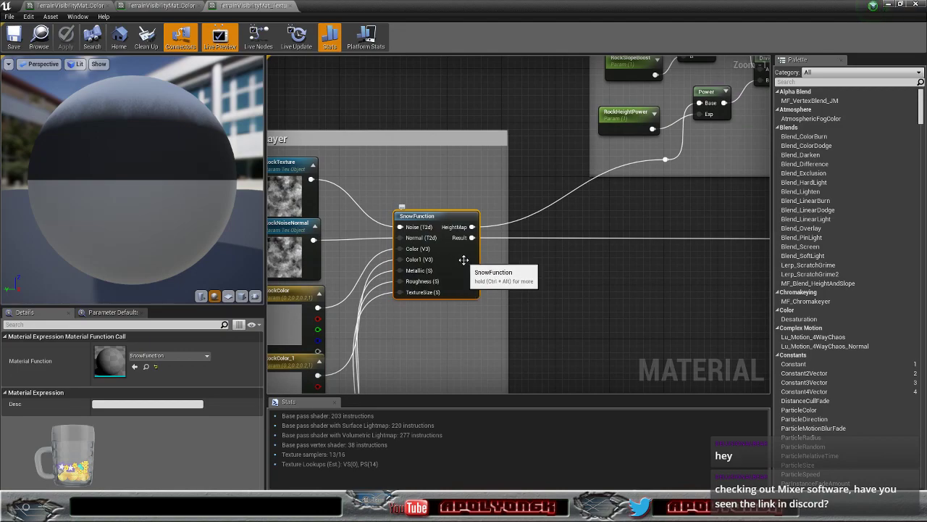
pyautogui.scroll(-3, 459, 265)
pyautogui.moveTo(470, 144); pyautogui.dragTo(421, 339, button='right')
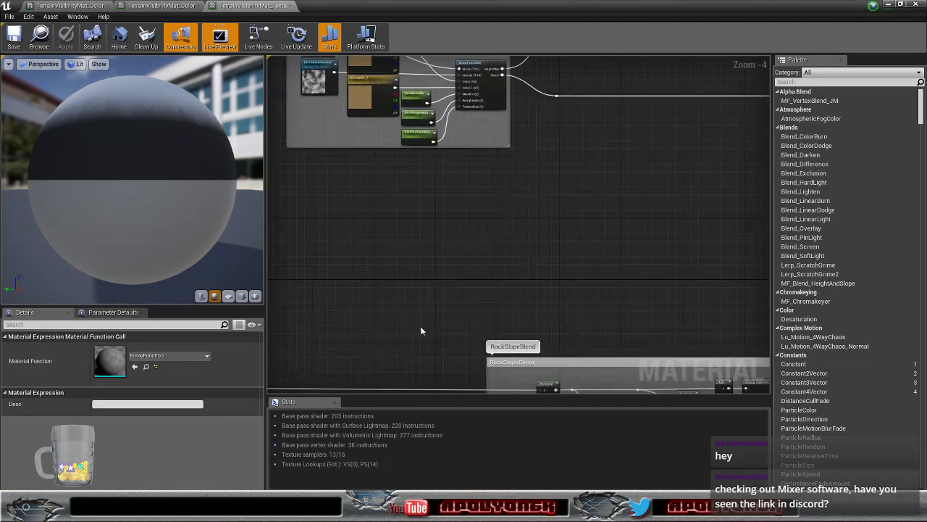
pyautogui.scroll(-3, 457, 229)
pyautogui.moveTo(478, 204); pyautogui.dragTo(340, 138, button='right')
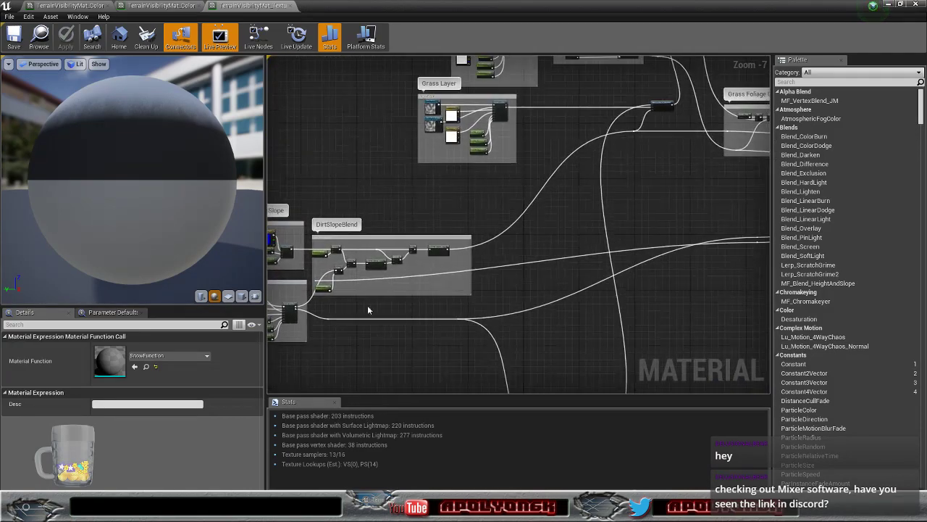
pyautogui.scroll(-5, 539, 202)
pyautogui.moveTo(463, 272); pyautogui.dragTo(500, 241, button='right')
pyautogui.scroll(12, 519, 169)
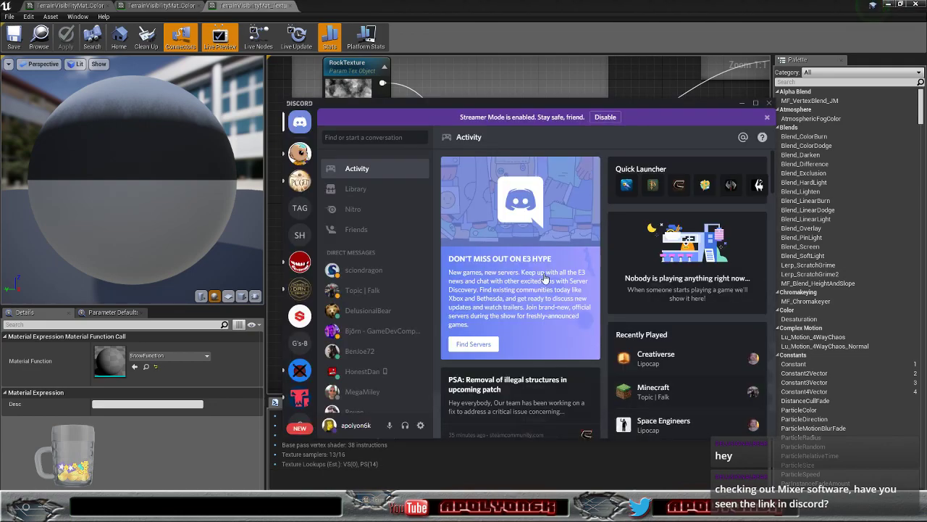
# - Switch to Discord, open the game development server's general channel and follow the shared Quixel Mixer link
pyautogui.click(756, 103)
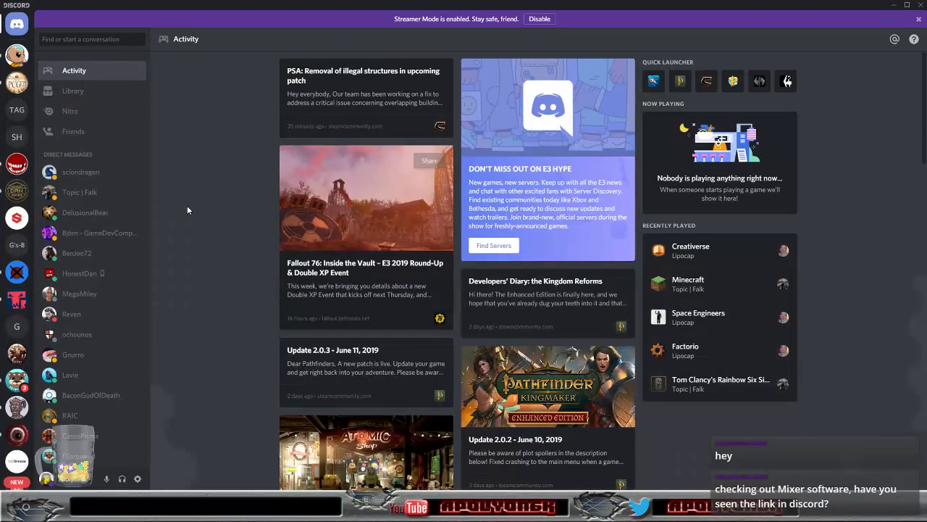
pyautogui.scroll(-4, 26, 227)
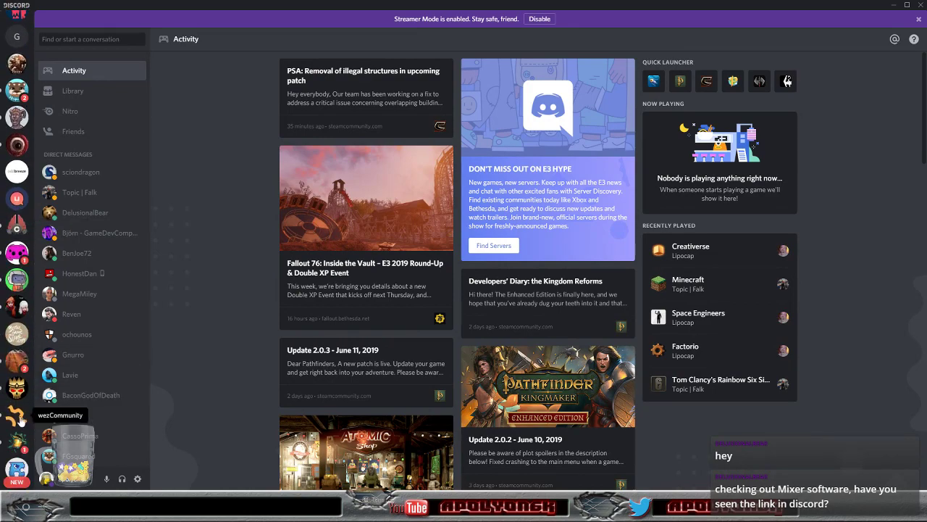
pyautogui.click(18, 439)
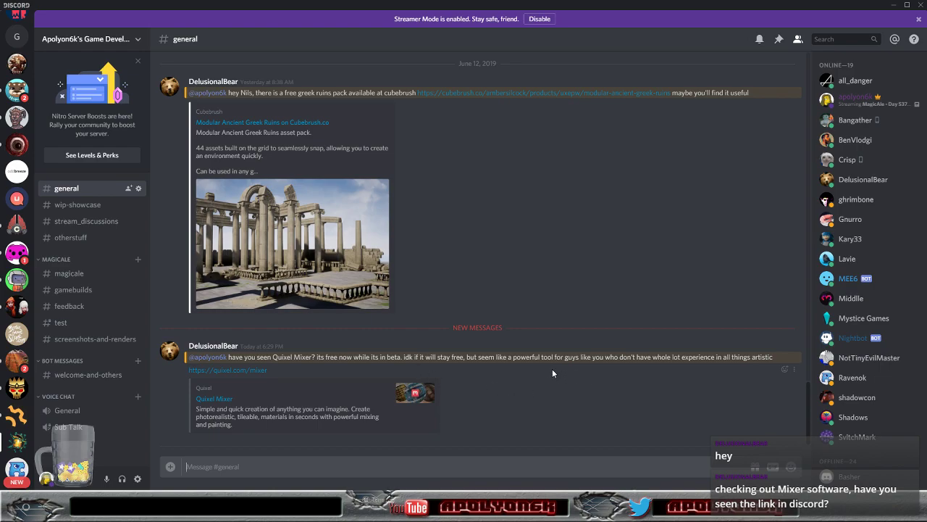
pyautogui.click(253, 370)
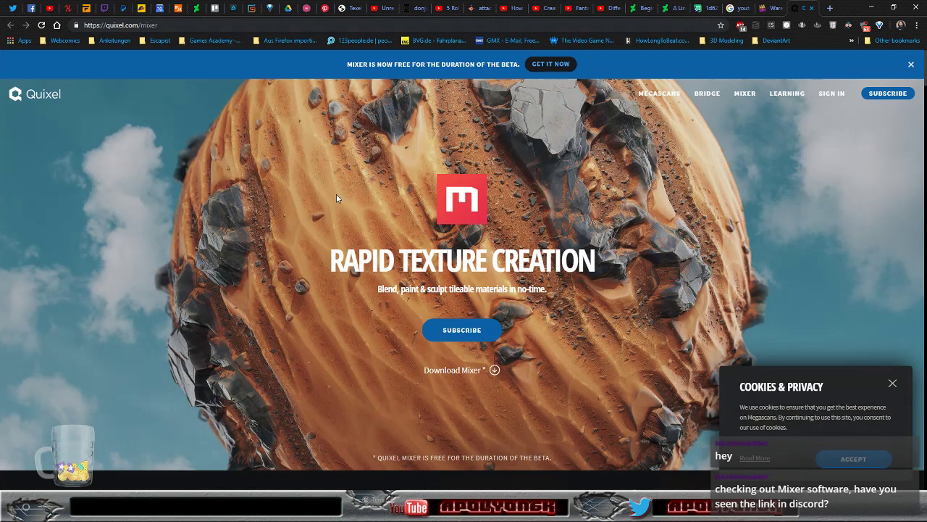
# - Read the Quixel Mixer page's introduction, from the material creation overview through the Infinite Creativity section
pyautogui.scroll(-4, 336, 196)
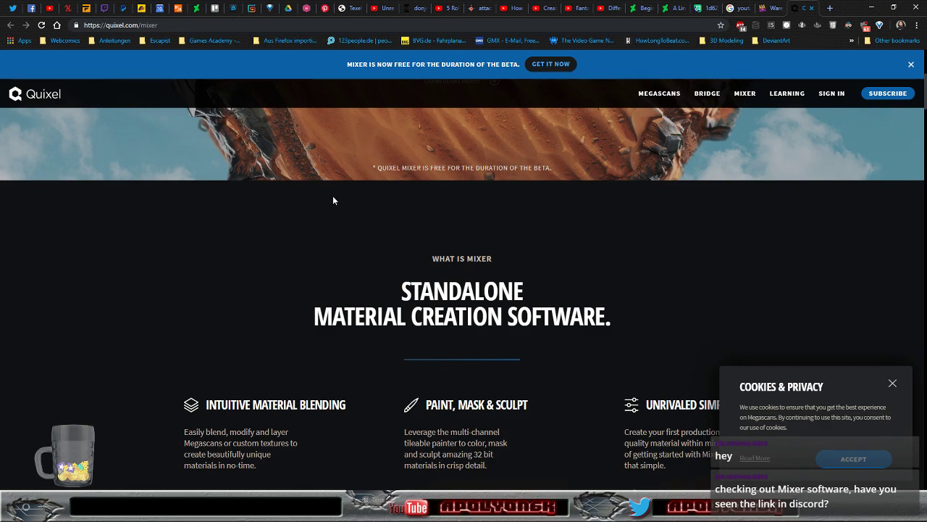
pyautogui.scroll(-3, 333, 201)
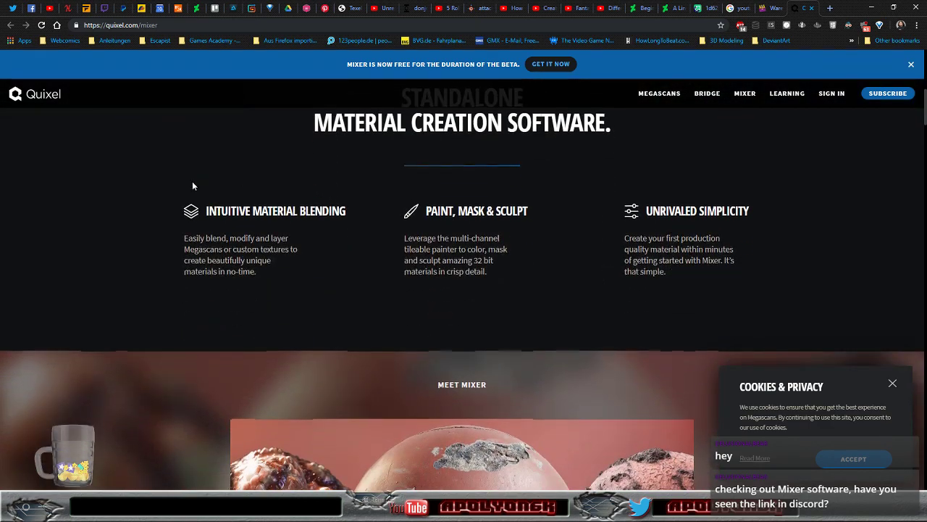
pyautogui.scroll(-3, 192, 184)
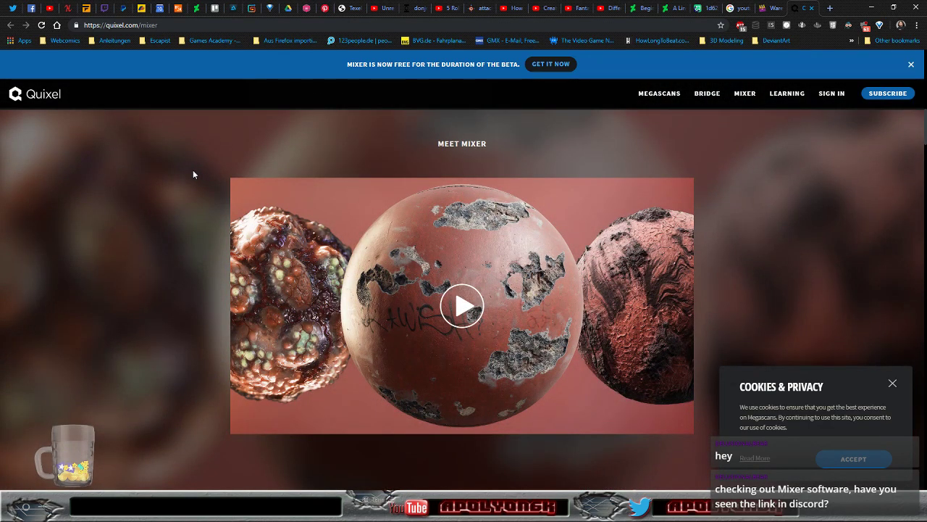
pyautogui.scroll(-7, 192, 174)
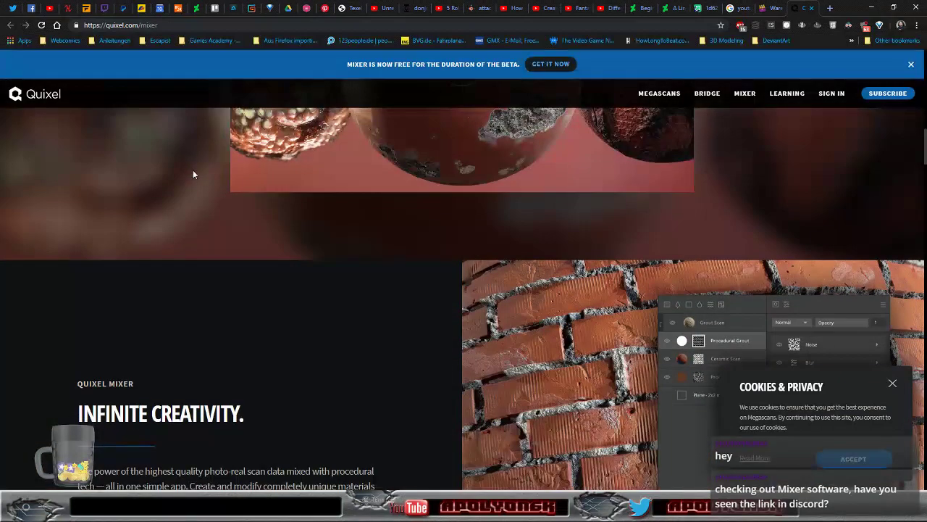
pyautogui.scroll(3, 192, 174)
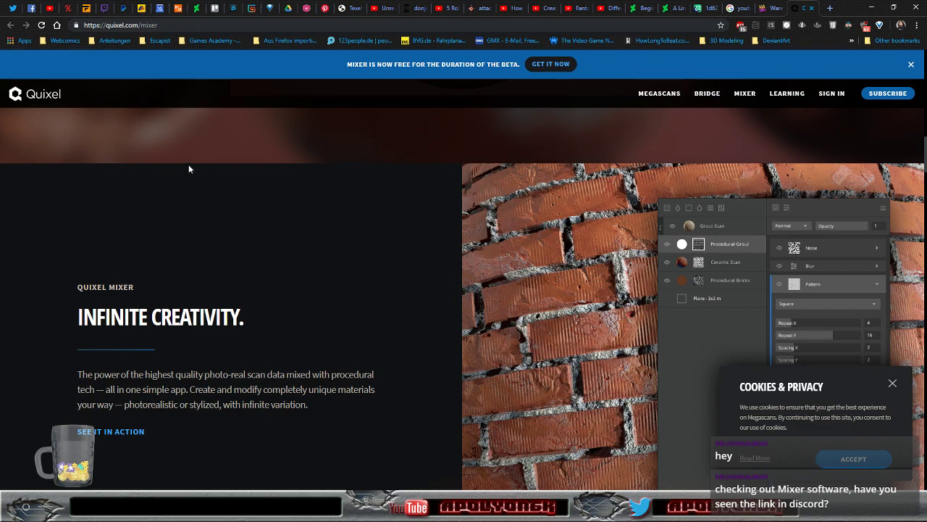
pyautogui.scroll(-1, 191, 169)
pyautogui.scroll(-1, 190, 169)
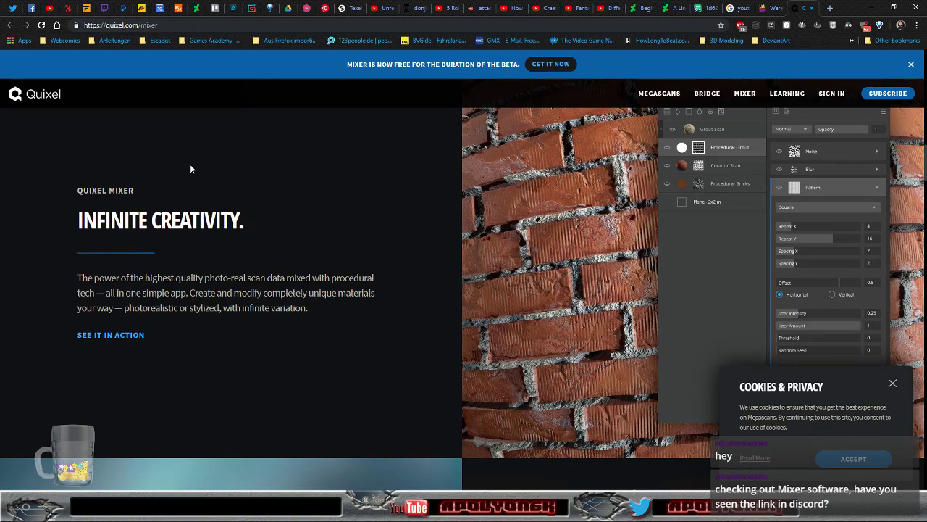
# - Review the Mix & Match, Seamless Painting Experience and Zero Learning Curve sections of the Mixer page
pyautogui.scroll(-5, 190, 169)
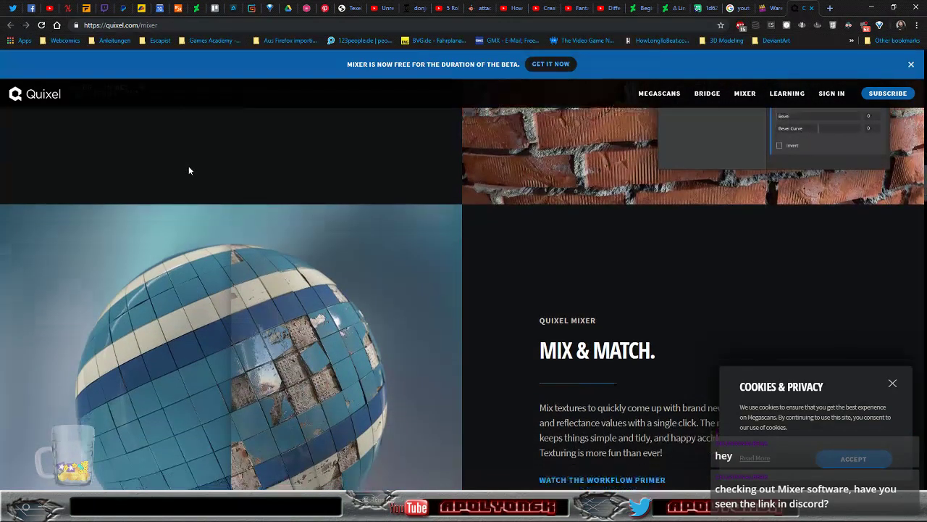
pyautogui.scroll(-4, 189, 170)
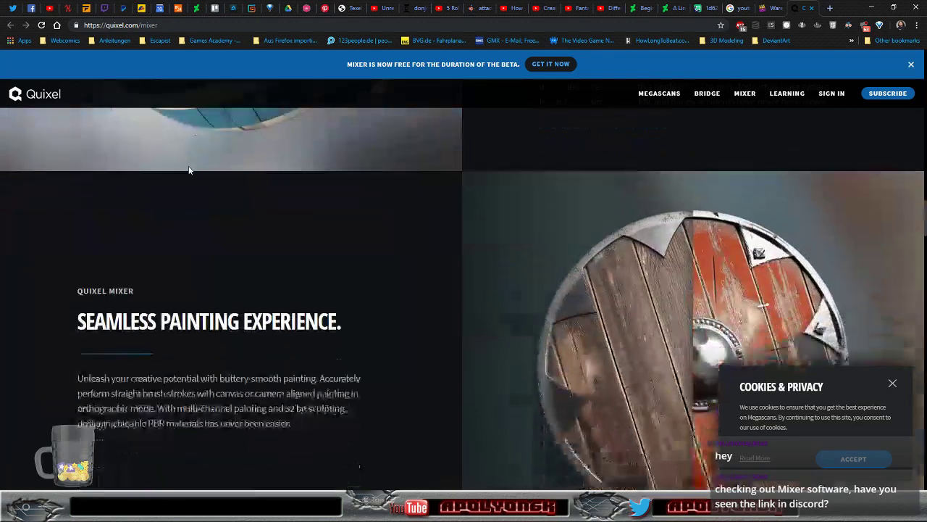
pyautogui.scroll(-1, 189, 170)
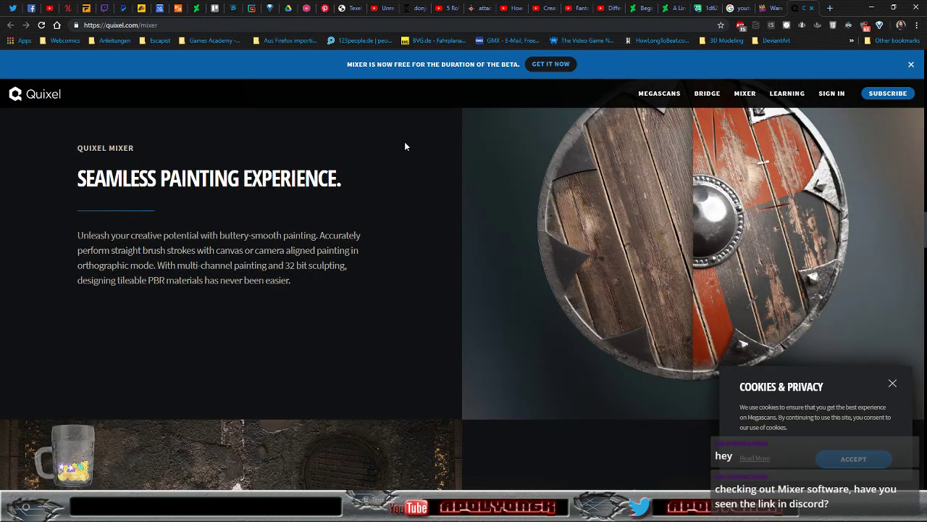
pyautogui.scroll(-1, 403, 142)
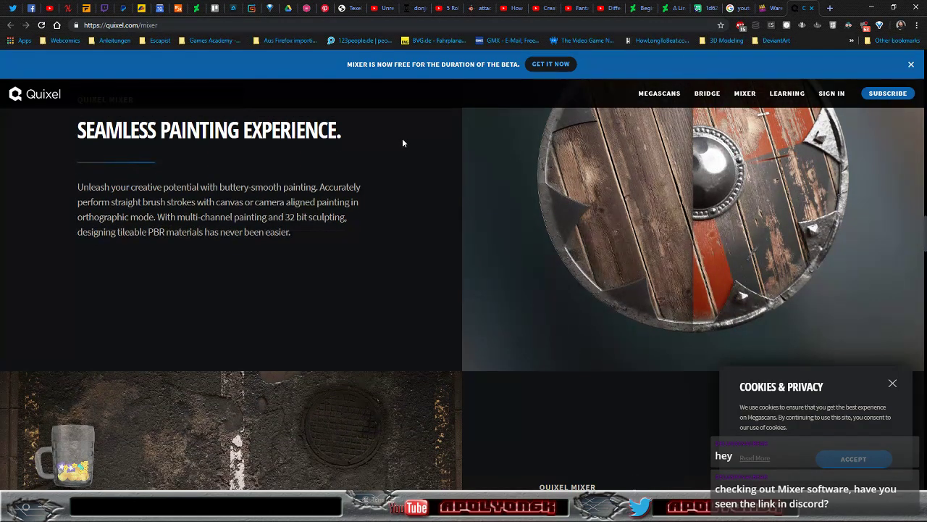
pyautogui.scroll(-3, 402, 144)
pyautogui.scroll(-2, 399, 144)
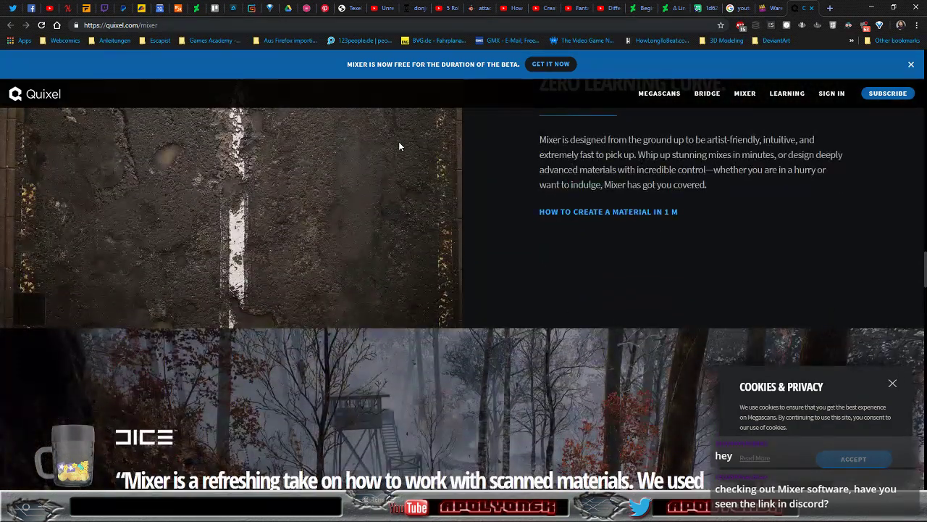
pyautogui.scroll(2, 399, 146)
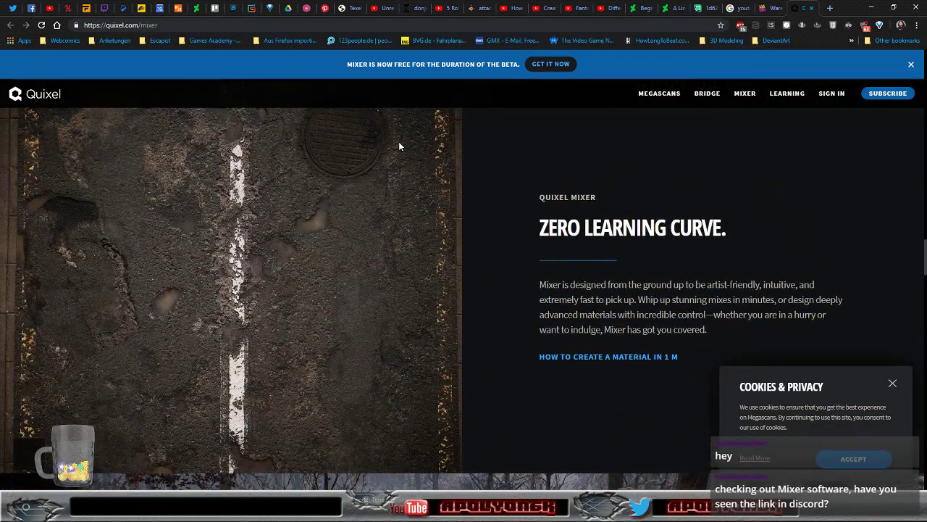
pyautogui.scroll(-2, 397, 146)
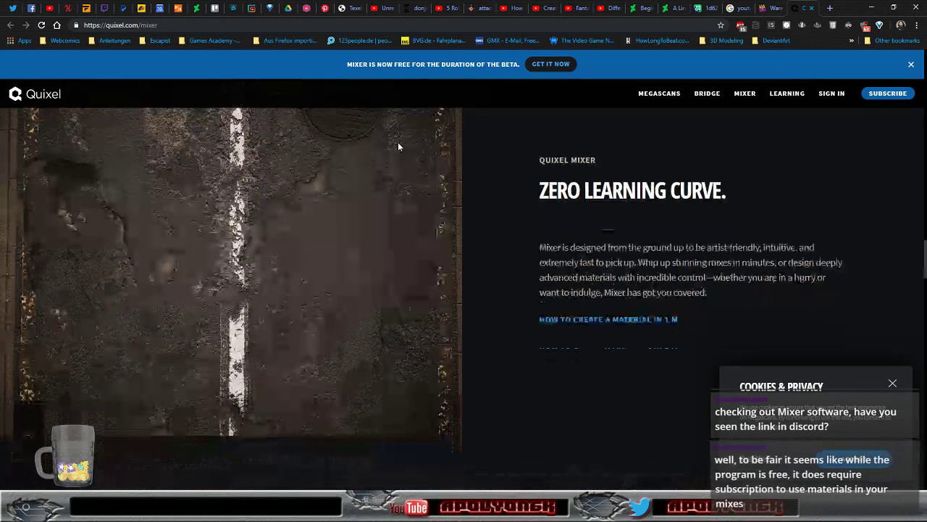
# - Examine the Mixer page's customer quotes and the Complete Megascans Integration section with its sample materials
pyautogui.scroll(-3, 398, 147)
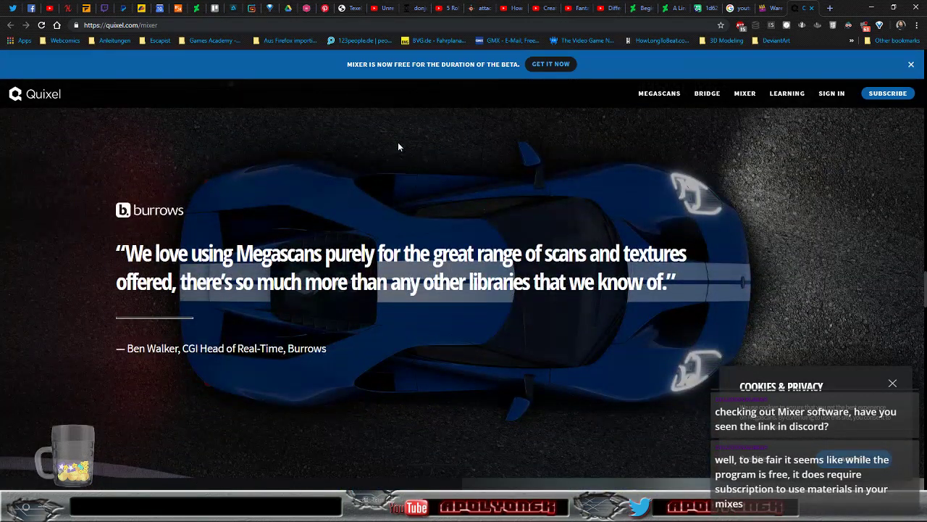
pyautogui.scroll(-3, 398, 147)
pyautogui.scroll(-3, 398, 146)
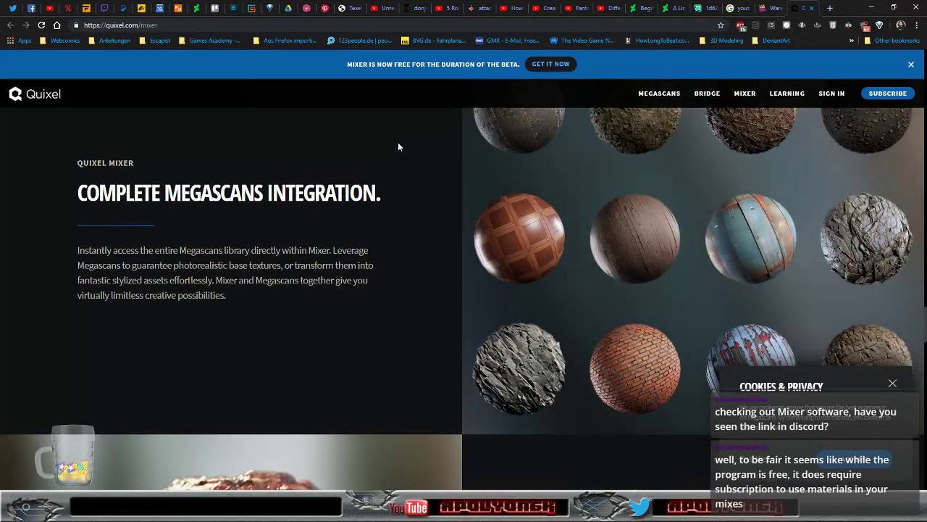
pyautogui.scroll(2, 398, 146)
pyautogui.scroll(-2, 398, 147)
pyautogui.scroll(-3, 398, 146)
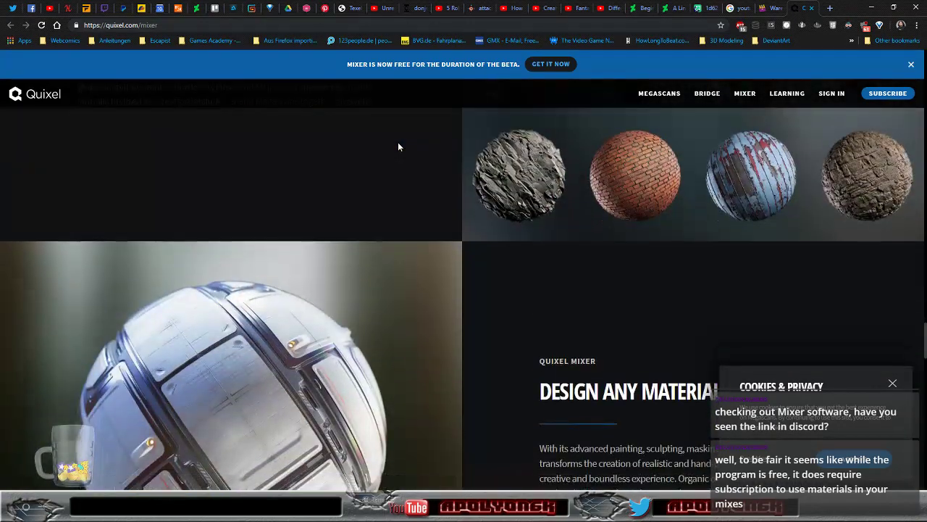
pyautogui.scroll(-3, 398, 147)
pyautogui.scroll(3, 397, 146)
pyautogui.scroll(3, 398, 146)
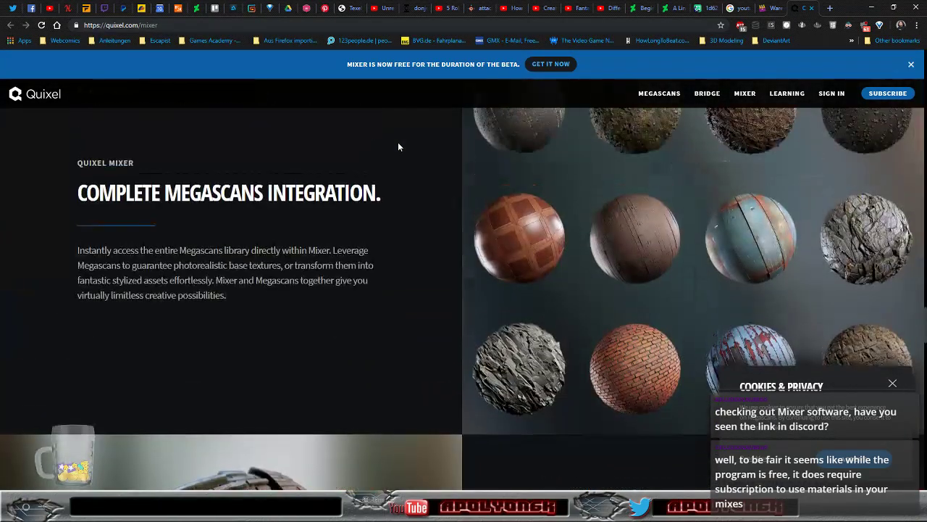
pyautogui.scroll(2, 398, 147)
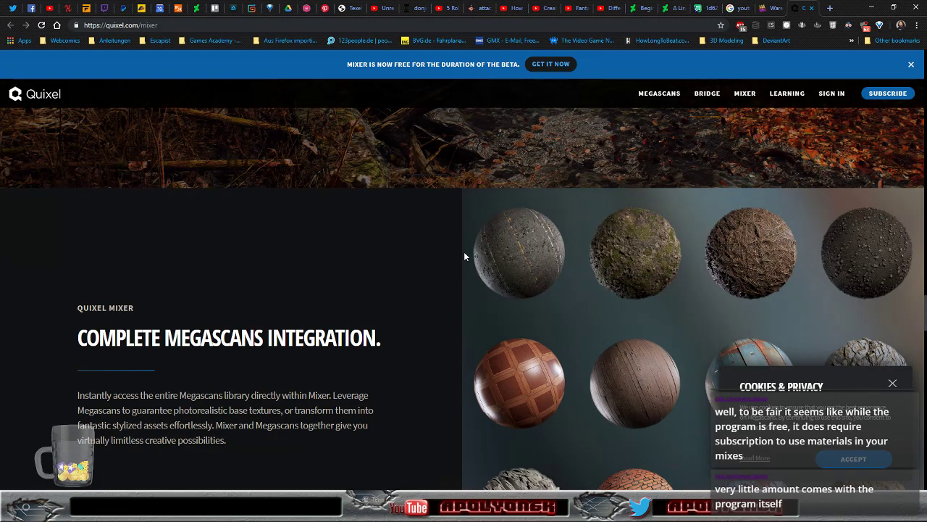
# - Read about material design and the Channel Pack & Export options, and return to the start of the Mixer page
pyautogui.scroll(-5, 465, 256)
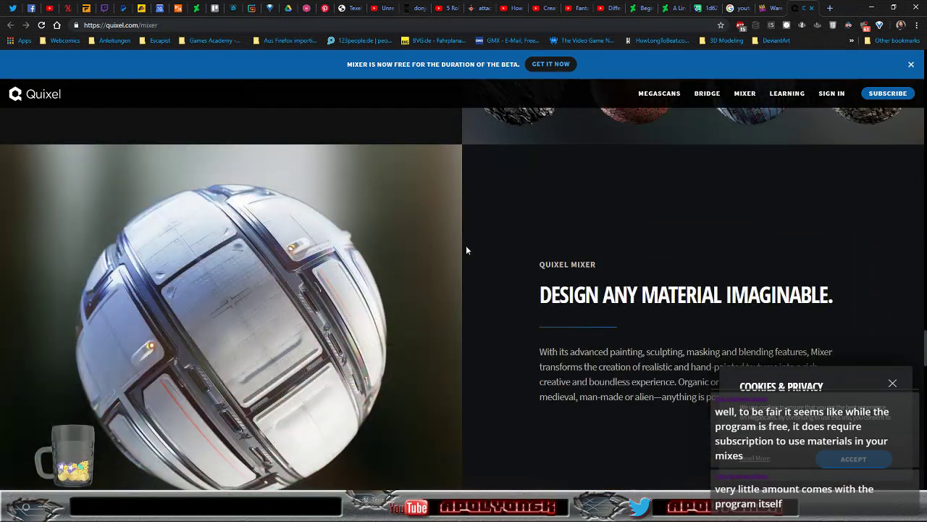
pyautogui.scroll(-6, 481, 243)
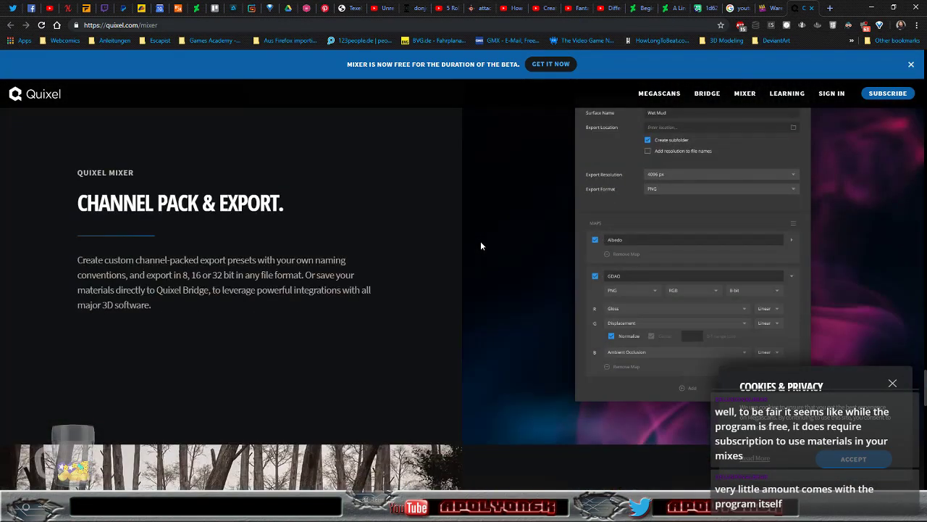
pyautogui.scroll(10, 478, 211)
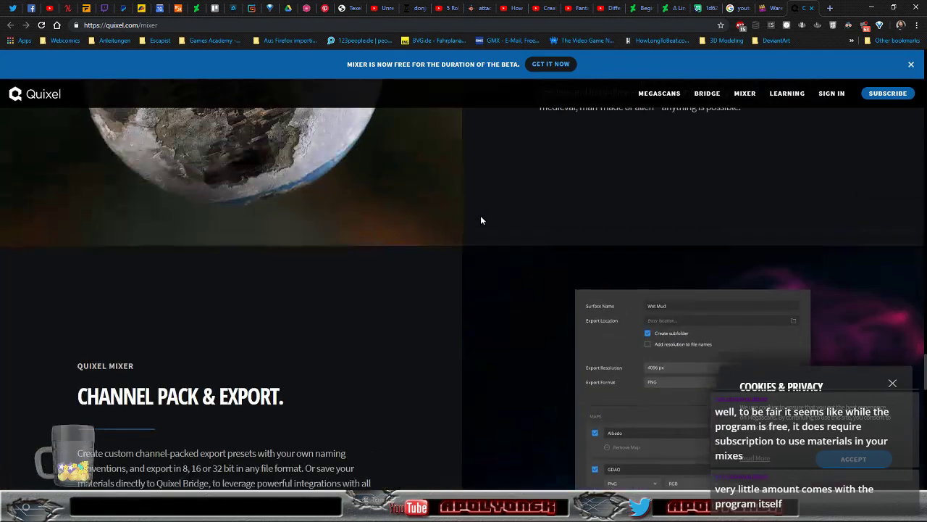
pyautogui.scroll(12, 467, 230)
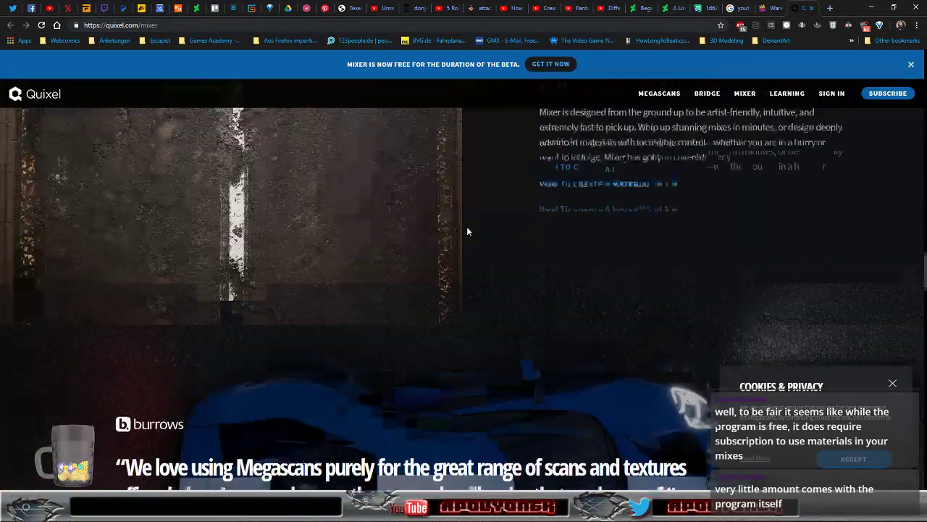
pyautogui.scroll(10, 468, 231)
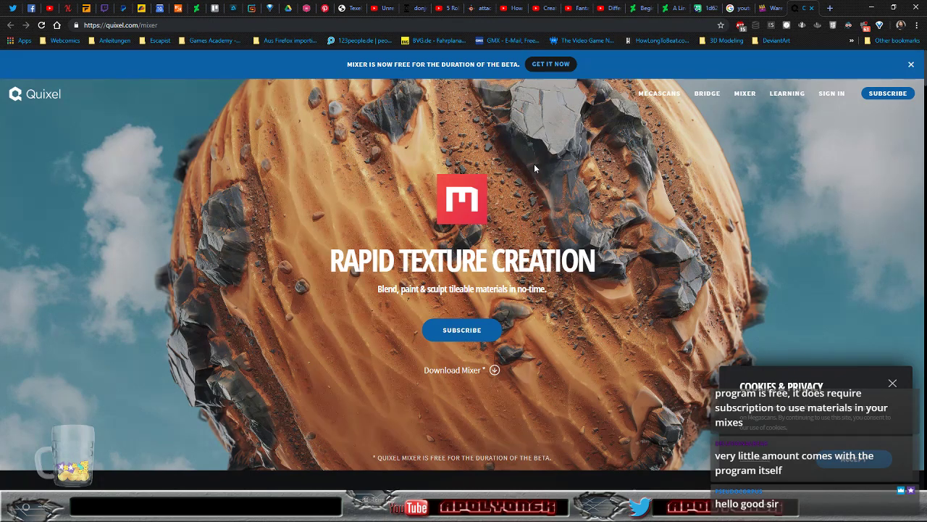
# - Minimize the browser, Discord and the material editor to get back to the main Unreal level editor
pyautogui.click(871, 6)
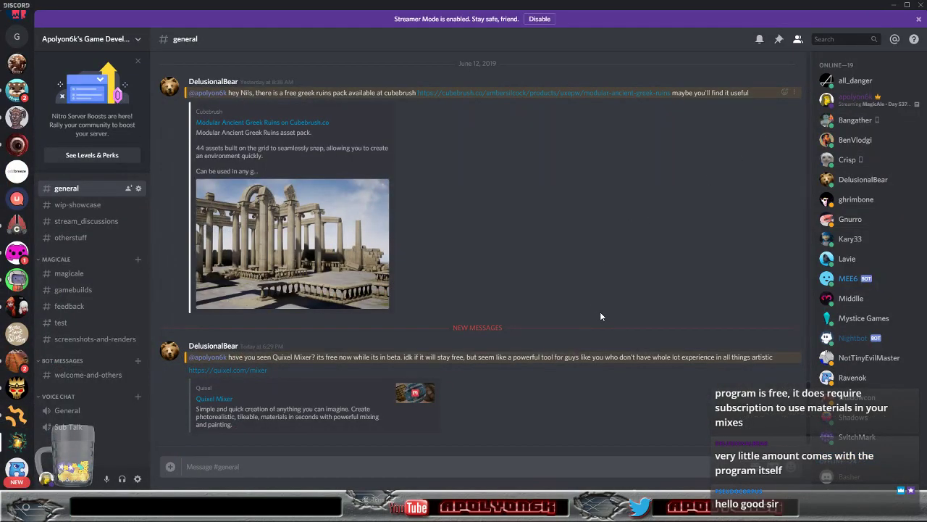
pyautogui.click(892, 4)
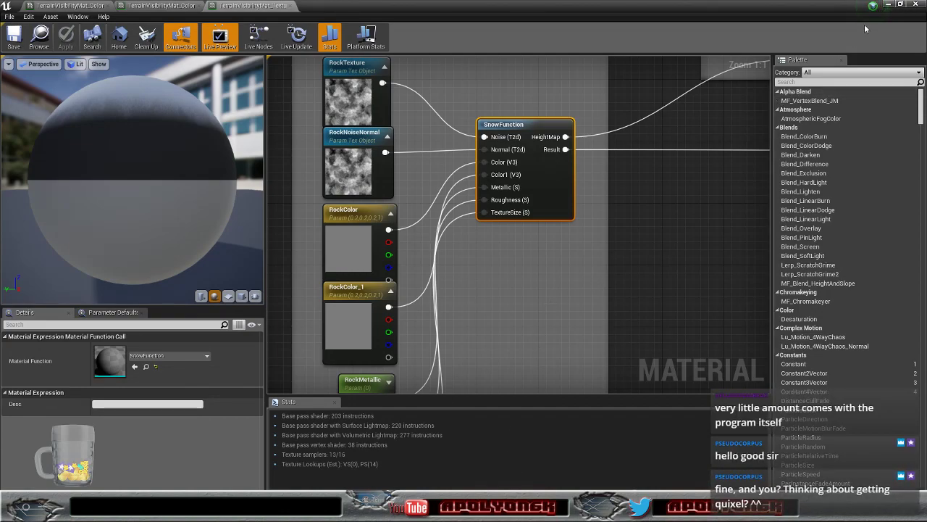
pyautogui.click(889, 4)
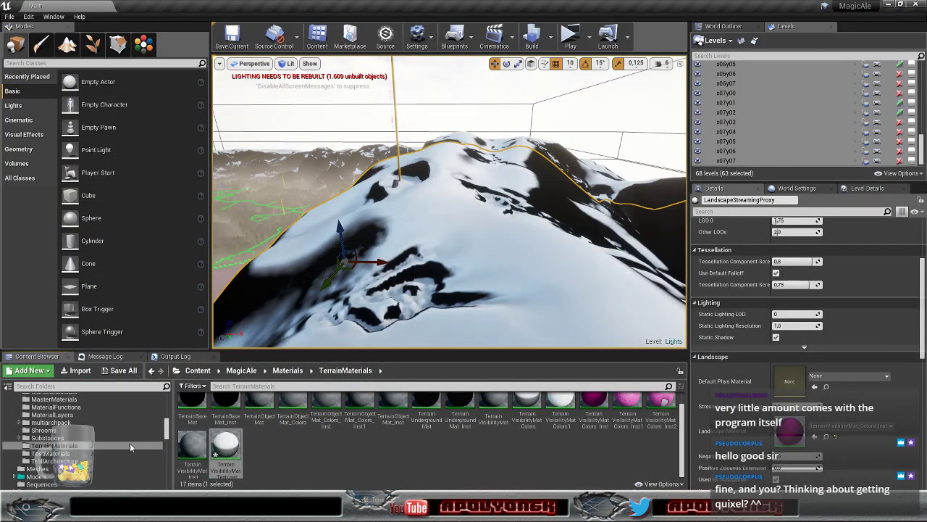
# - Find the stylized_terrain folder among the project's content folders and open it
pyautogui.scroll(-5, 109, 431)
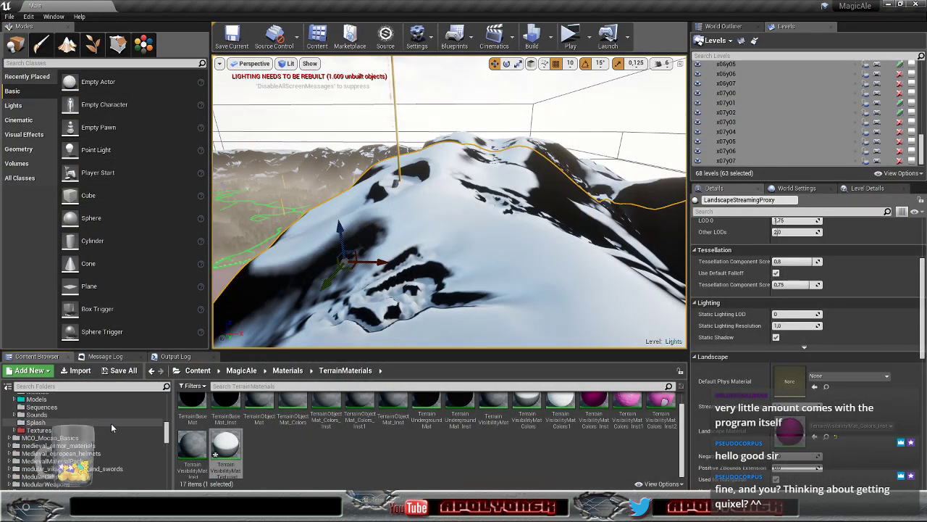
pyautogui.scroll(-2, 101, 433)
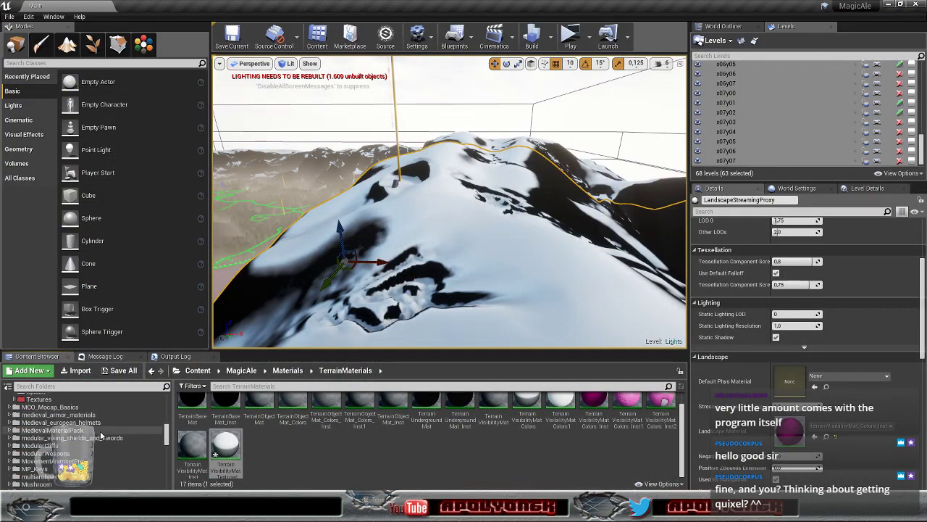
pyautogui.scroll(-4, 101, 435)
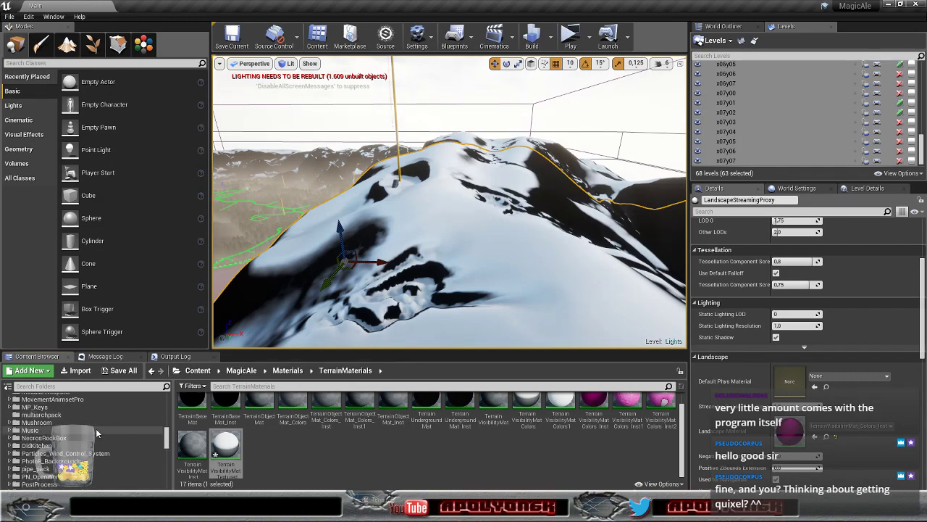
pyautogui.scroll(-3, 96, 433)
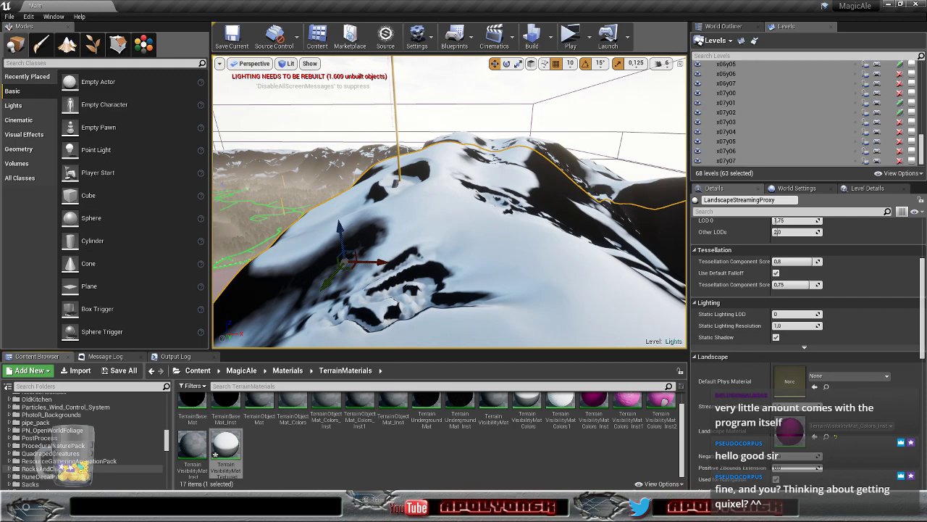
pyautogui.scroll(-4, 80, 468)
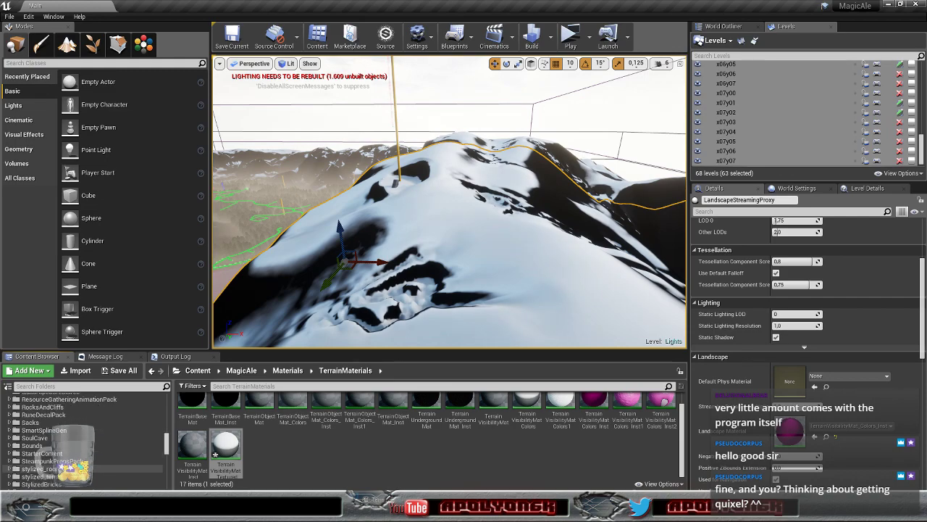
pyautogui.scroll(-1, 80, 468)
pyautogui.click(44, 461)
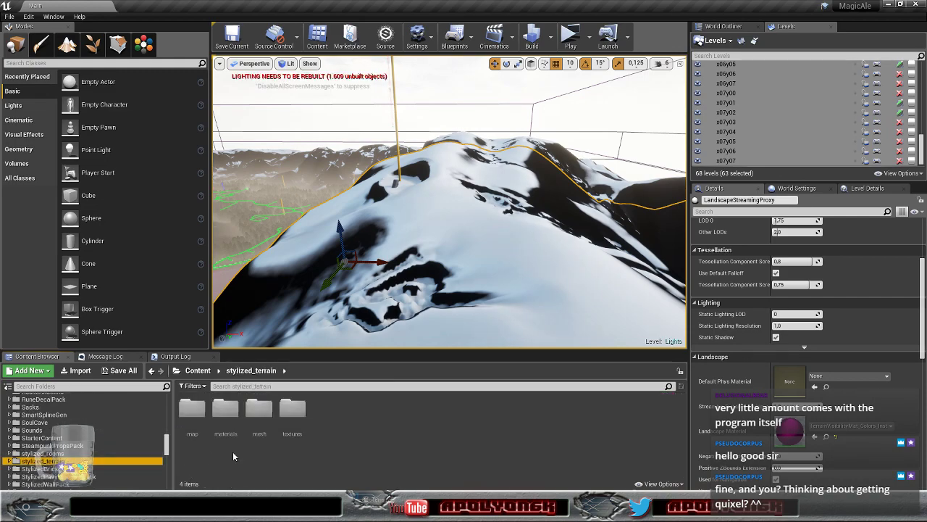
# - Examine the layer assets in stylized_terrain's landscape_material/layers folder, and return to its materials folder
pyautogui.doubleClick(225, 411)
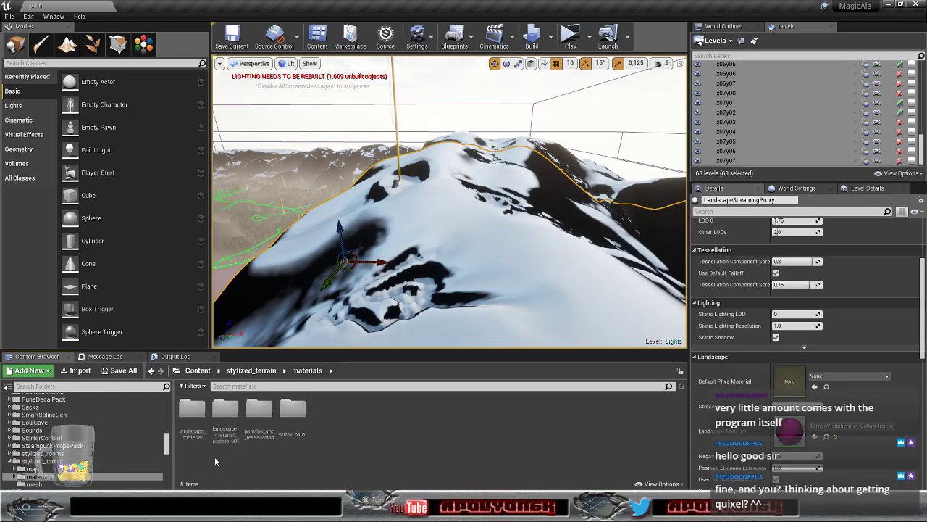
pyautogui.doubleClick(192, 411)
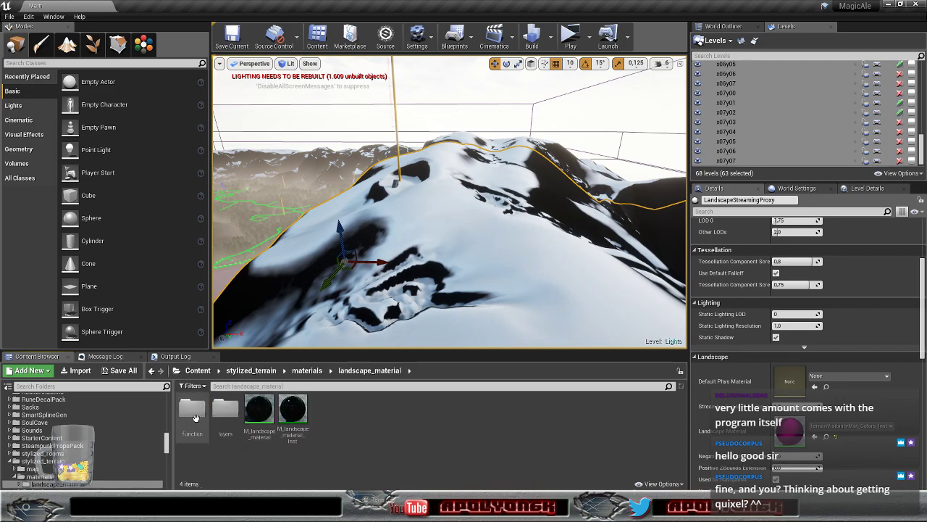
pyautogui.doubleClick(225, 410)
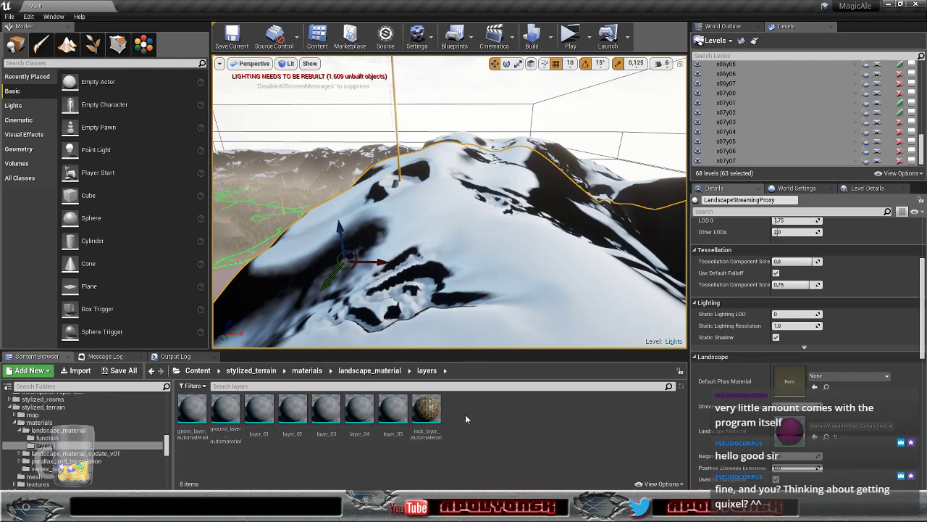
pyautogui.click(58, 437)
pyautogui.click(51, 430)
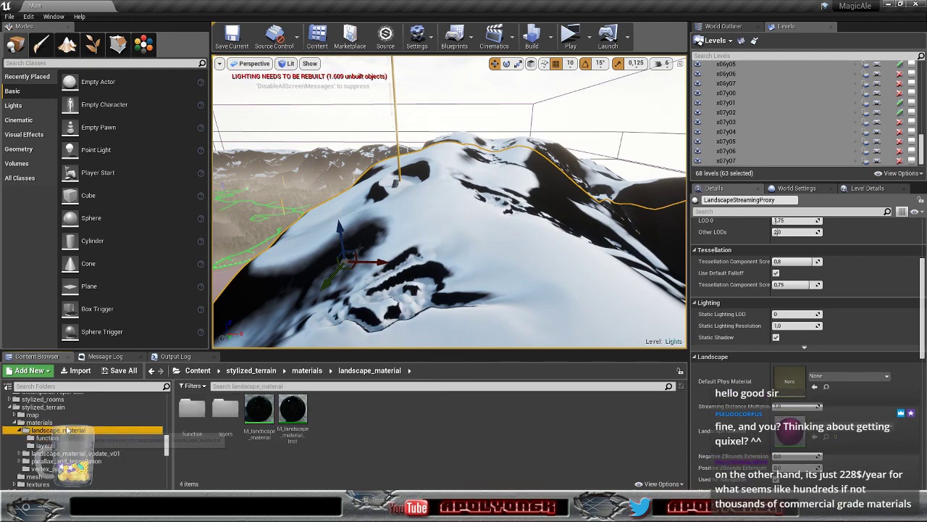
pyautogui.click(40, 424)
# - Look back through the project's content folders for another terrain pack and open the Brushify folder
pyautogui.scroll(5, 79, 432)
pyautogui.scroll(2, 81, 432)
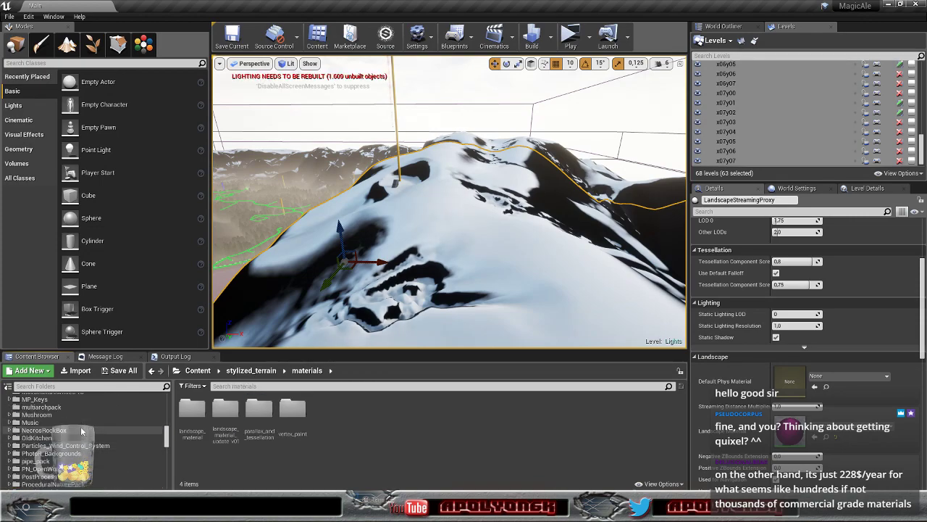
pyautogui.scroll(8, 81, 431)
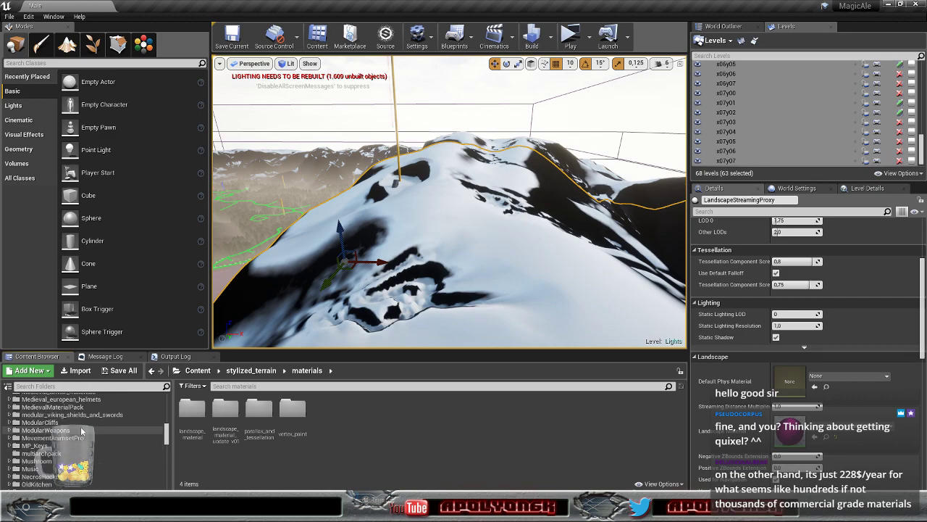
pyautogui.scroll(-5, 82, 431)
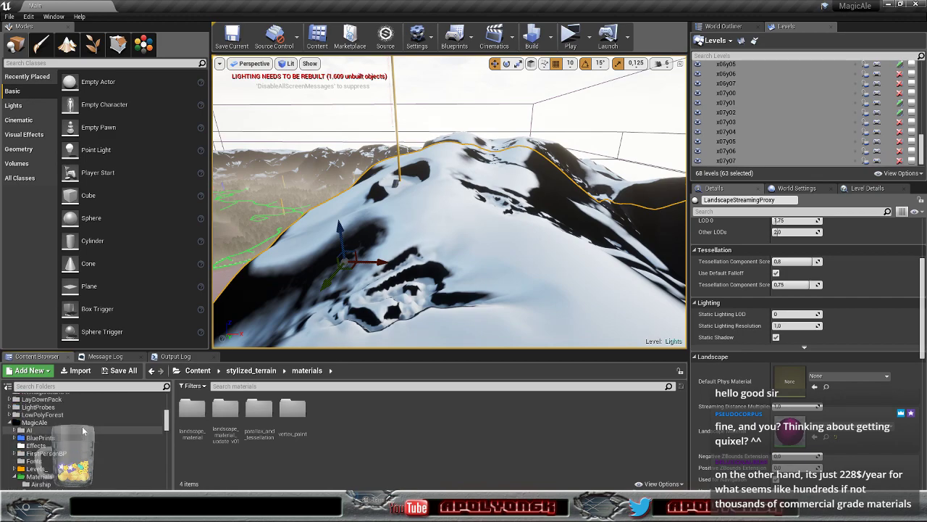
pyautogui.scroll(3, 78, 435)
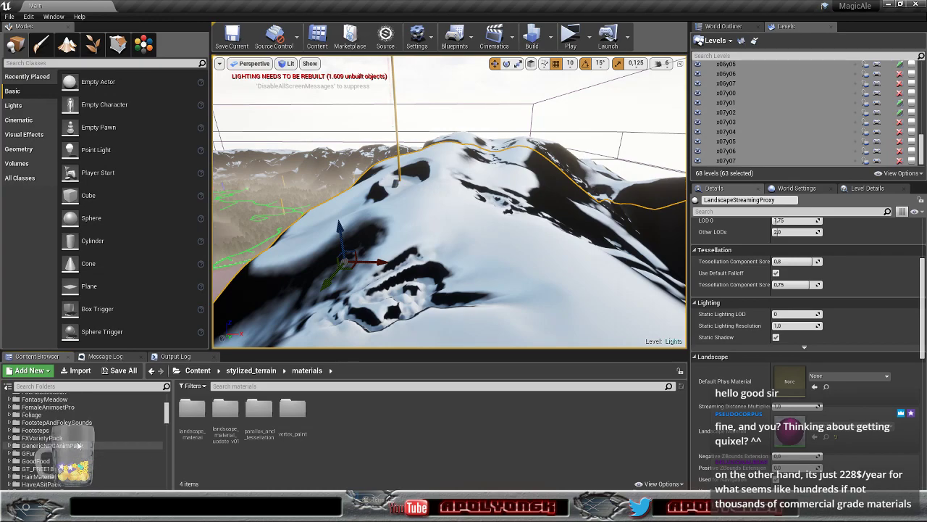
pyautogui.scroll(3, 76, 451)
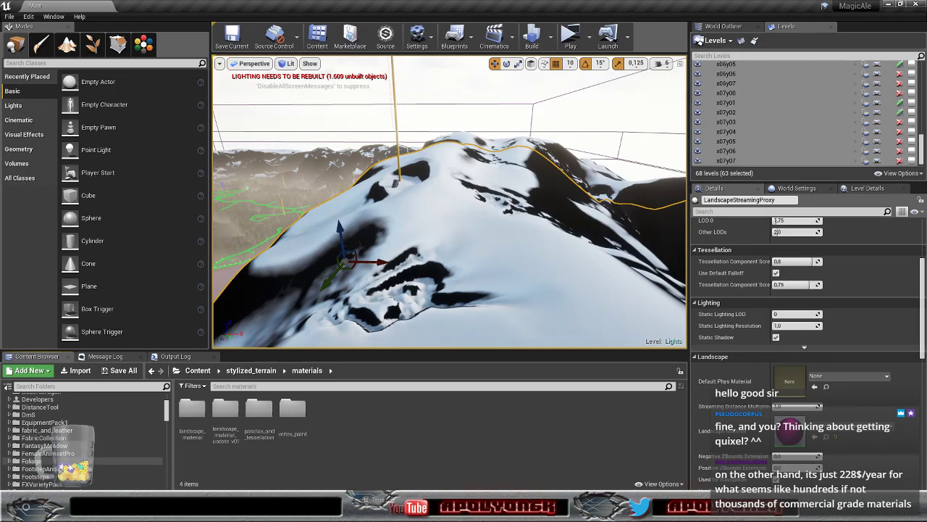
pyautogui.scroll(2, 44, 461)
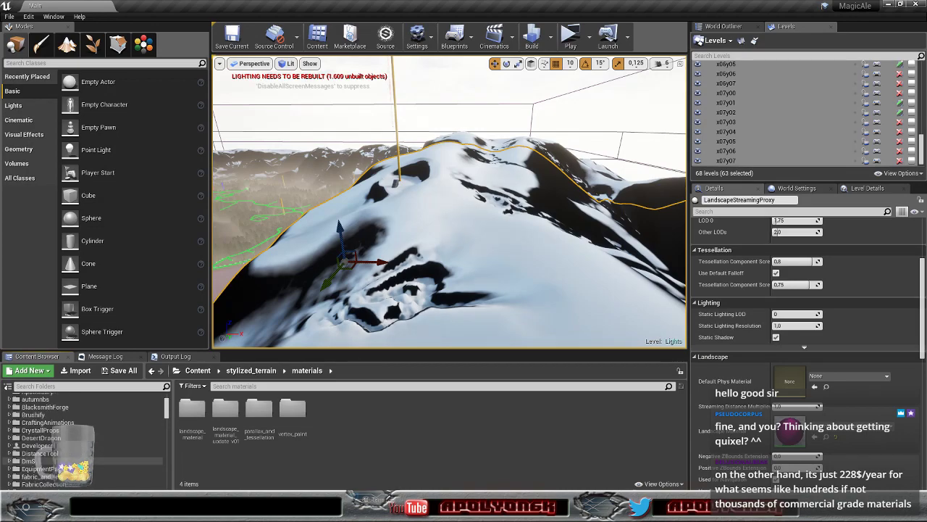
pyautogui.click(33, 414)
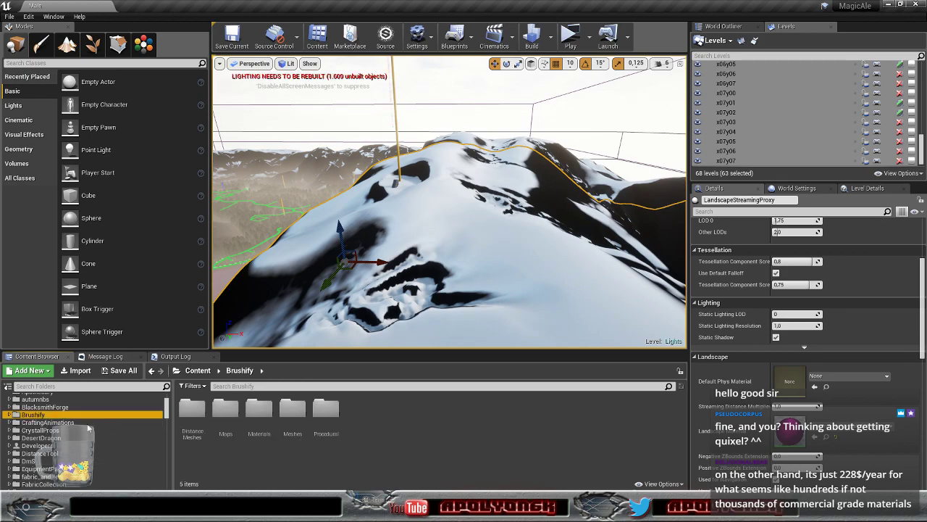
# - Open Brushify's Materials/Landscape/Materials folder and look through its landscape material functions
pyautogui.doubleClick(261, 417)
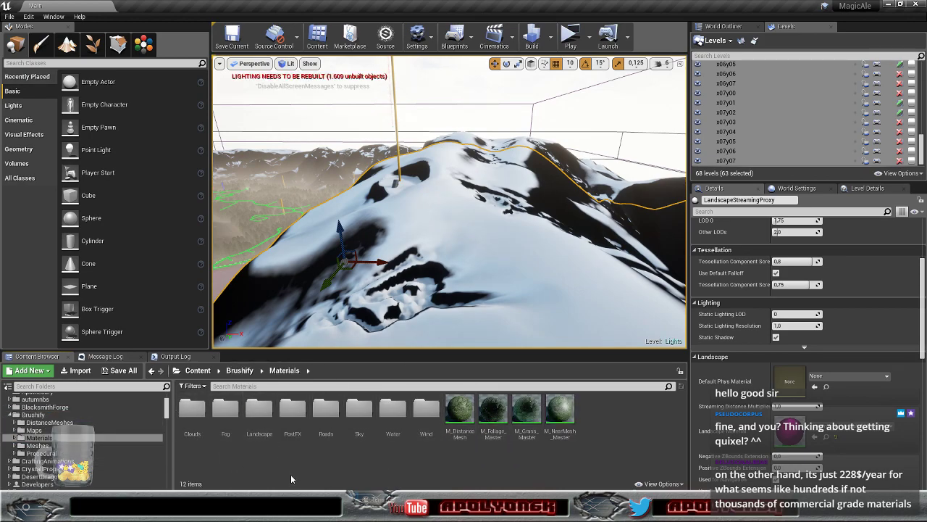
pyautogui.doubleClick(259, 410)
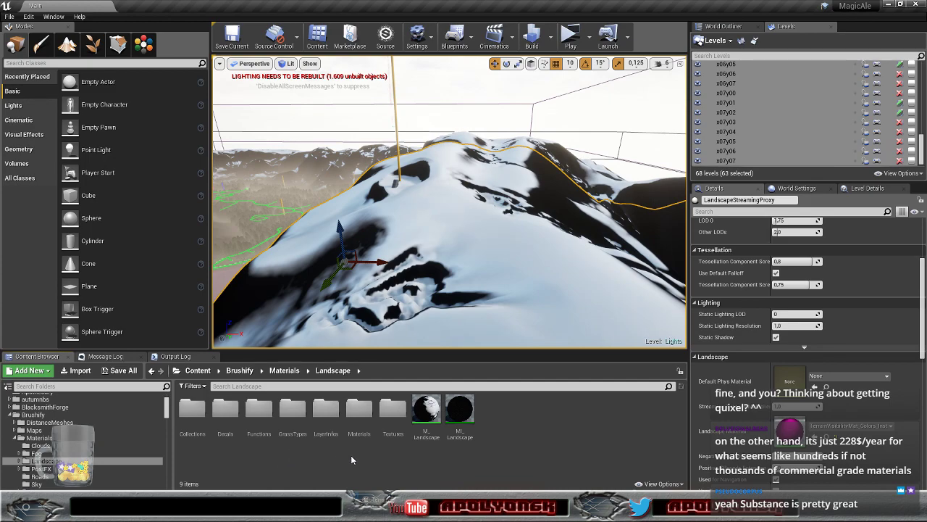
pyautogui.doubleClick(359, 417)
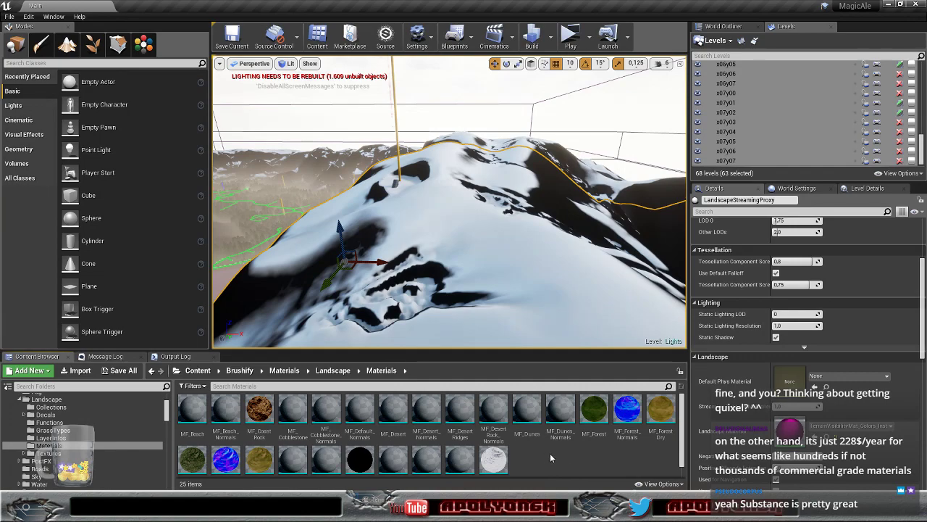
pyautogui.scroll(-1, 550, 453)
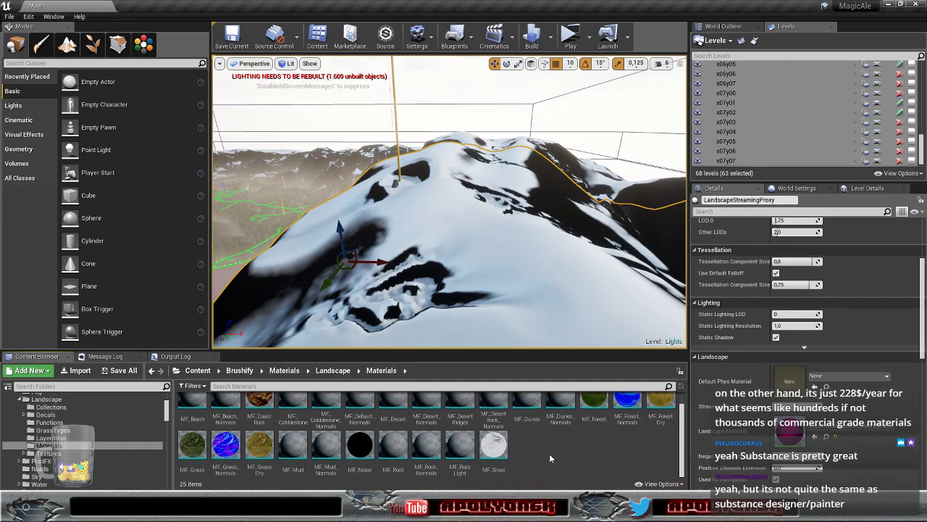
pyautogui.scroll(1, 541, 452)
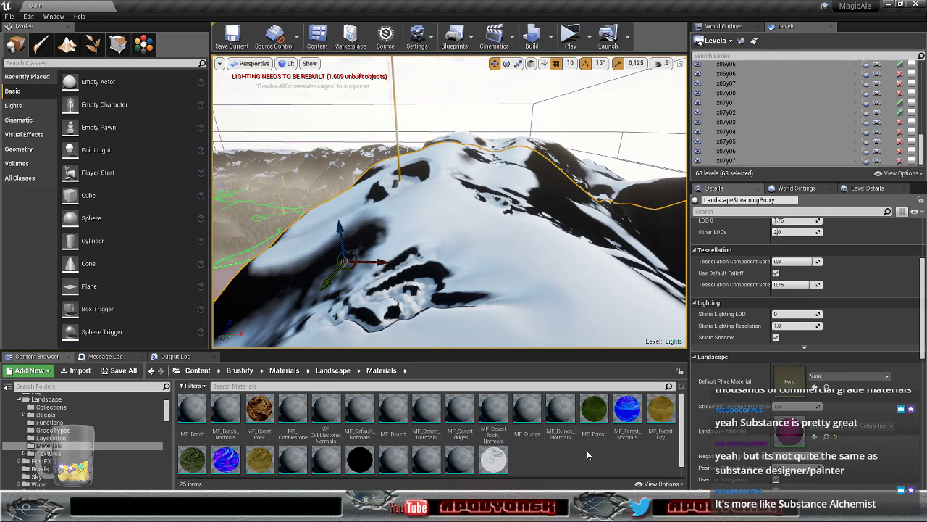
pyautogui.scroll(-1, 681, 409)
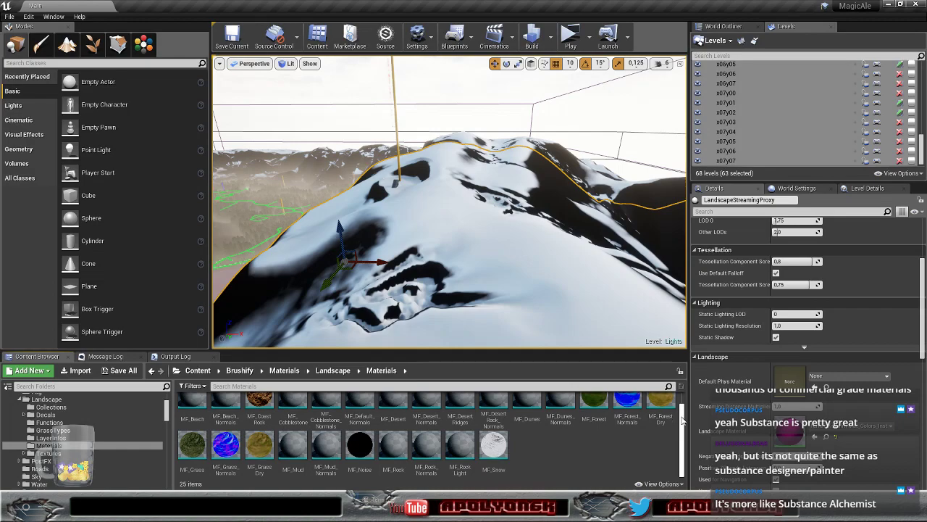
pyautogui.moveTo(685, 443)
pyautogui.mouseDown()
pyautogui.moveTo(685, 402)
pyautogui.moveTo(684, 440)
pyautogui.mouseUp()
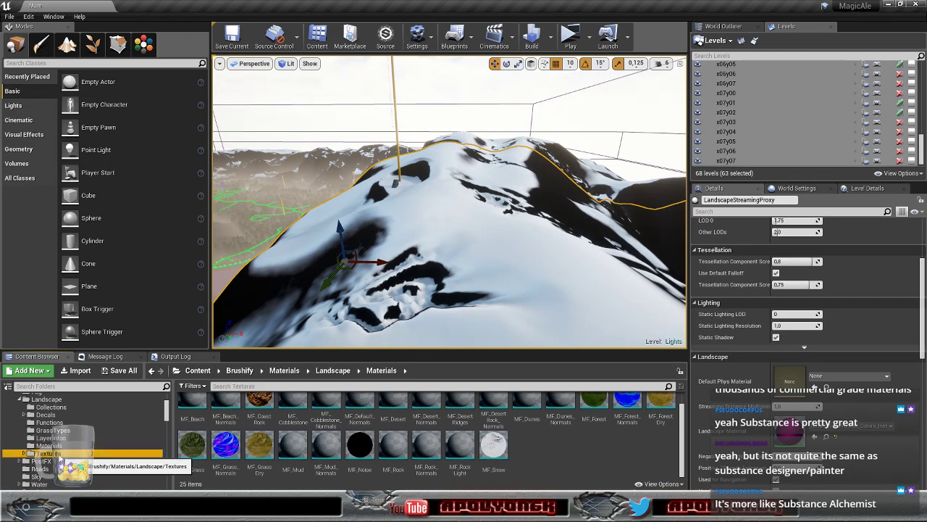
# - Open Brushify's landscape Textures folder, compare its Rock and Snow subfolders, and go back to Rock
pyautogui.click(116, 453)
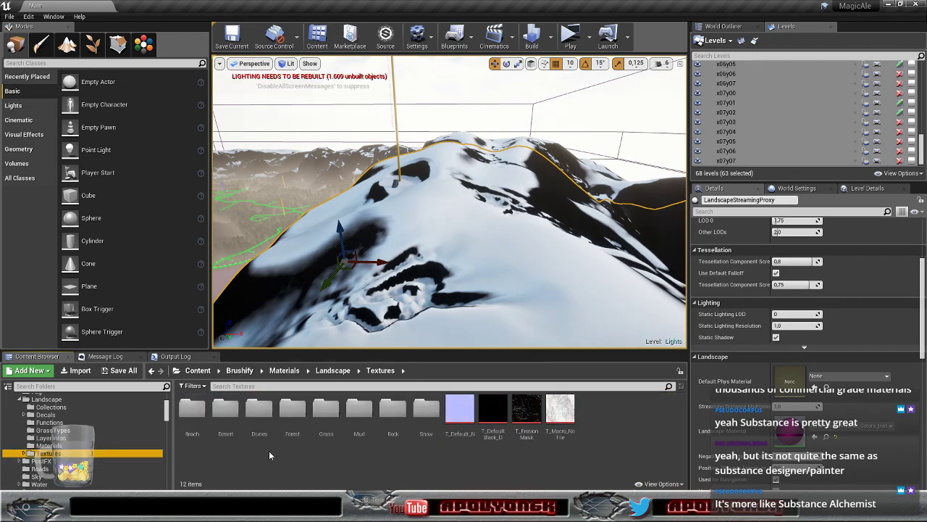
pyautogui.doubleClick(393, 410)
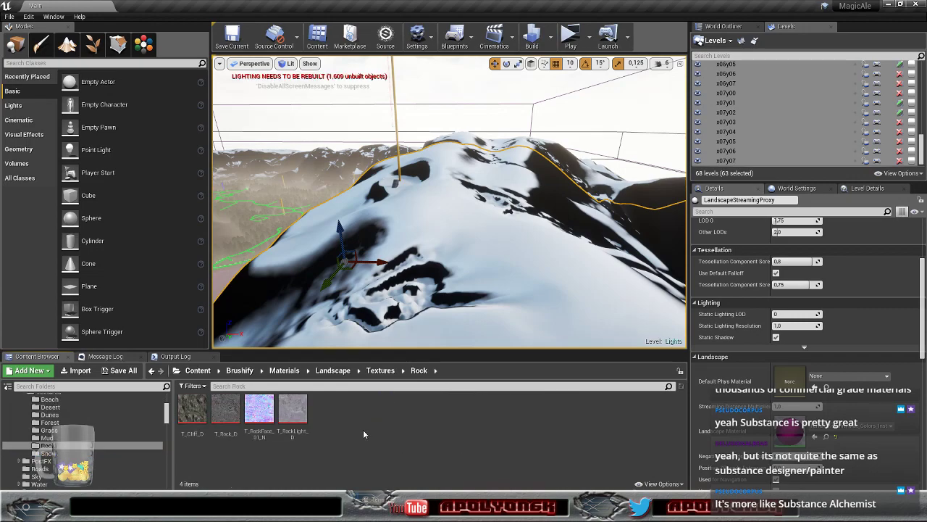
pyautogui.click(100, 453)
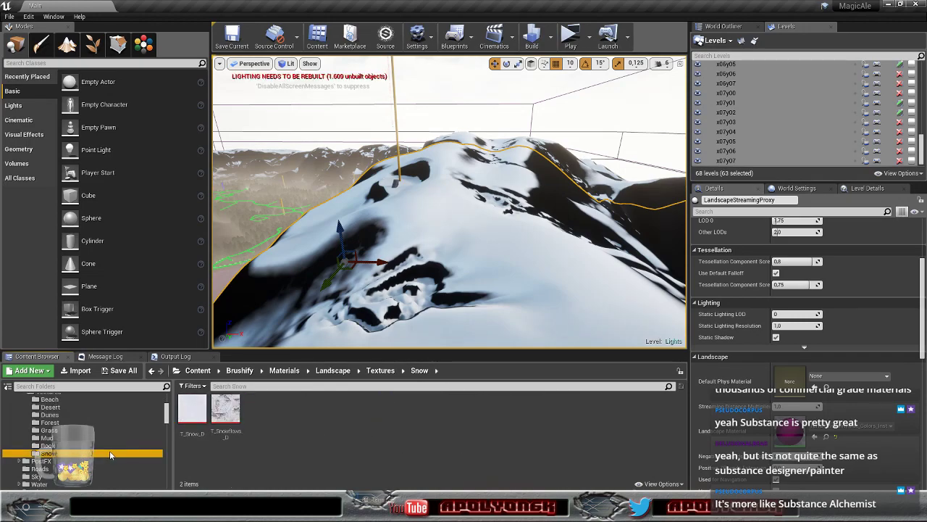
pyautogui.click(78, 447)
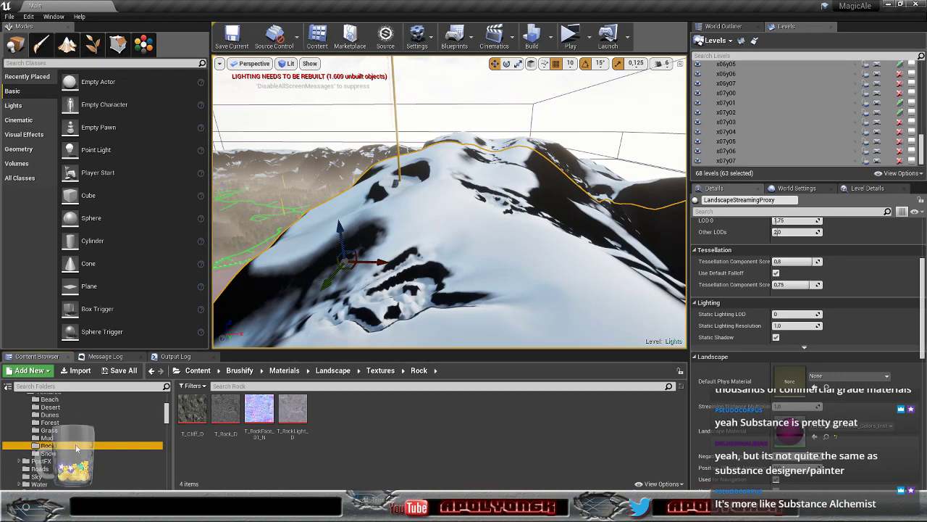
# - Inspect the T_Rock_D, T_RockFace_01_N and T_Cliff_D textures in the Rock folder
pyautogui.moveTo(224, 412)
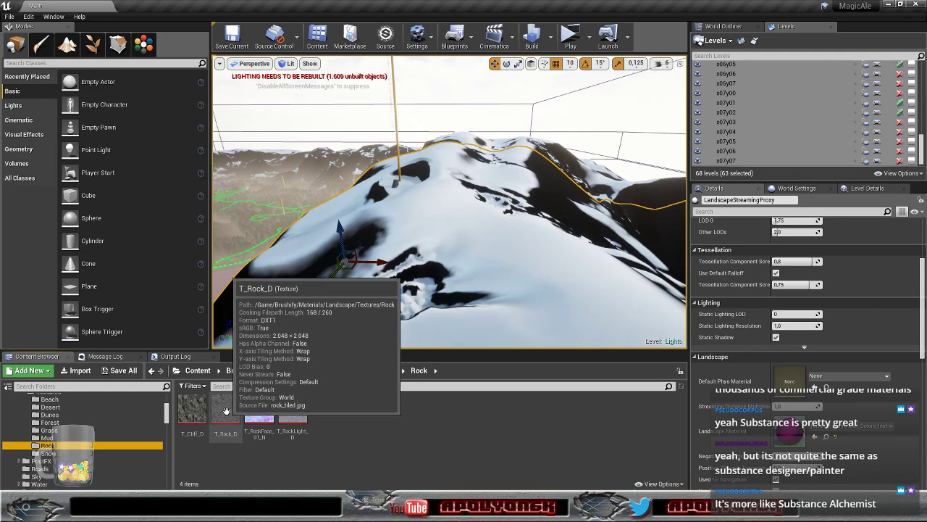
pyautogui.click(226, 410)
pyautogui.moveTo(261, 411)
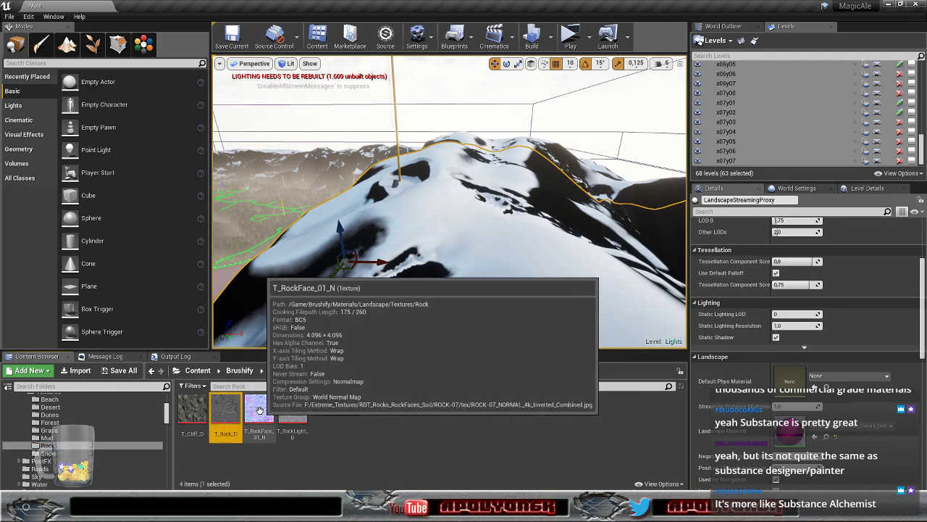
pyautogui.click(259, 411)
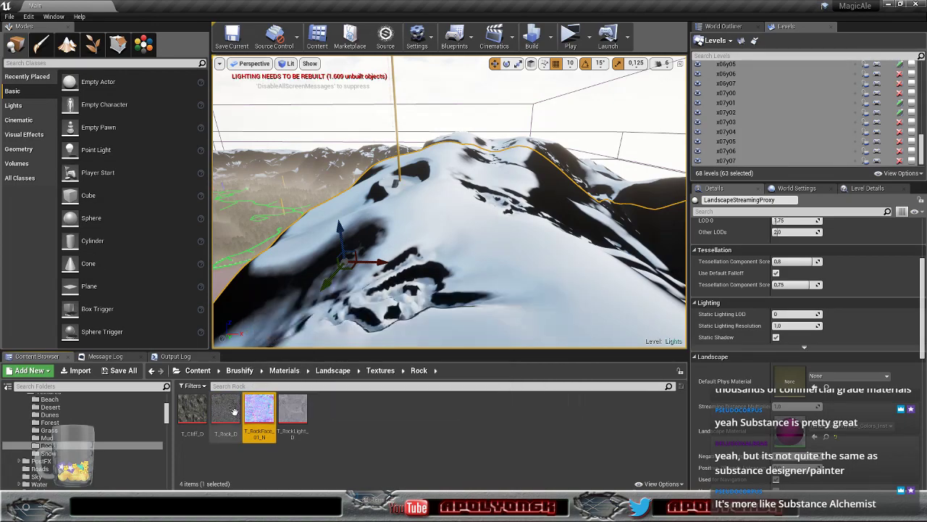
pyautogui.click(221, 410)
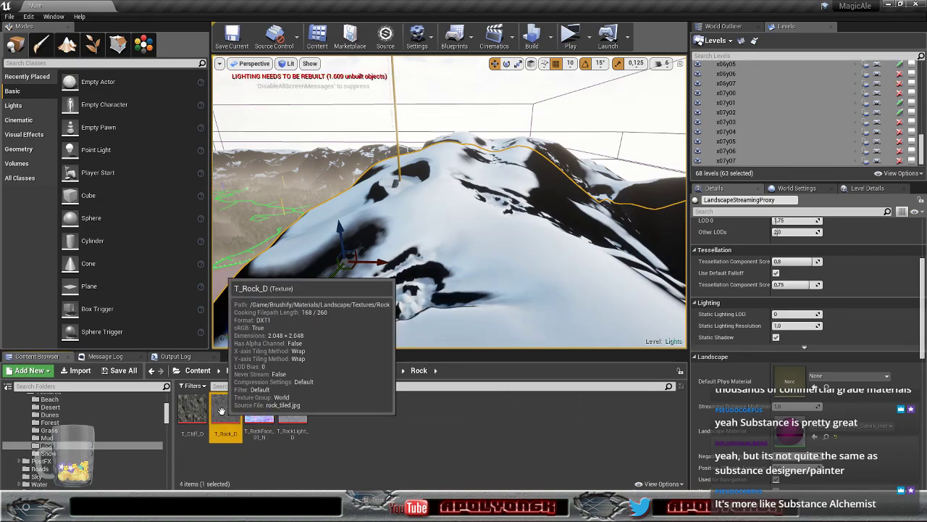
pyautogui.click(190, 411)
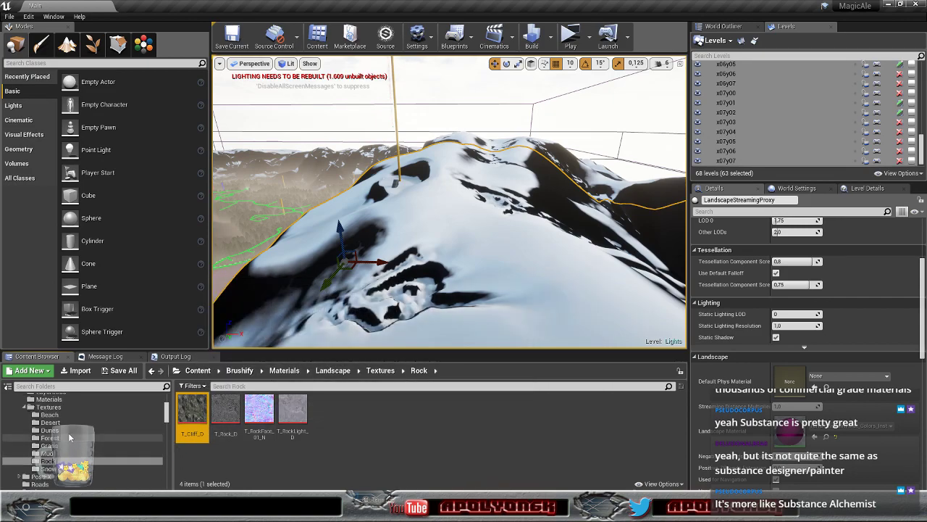
# - Look through Brushify's Desert, Dunes, Forest, Grass, Mud, Rock and Snow landscape texture subfolders
pyautogui.click(62, 415)
pyautogui.click(62, 423)
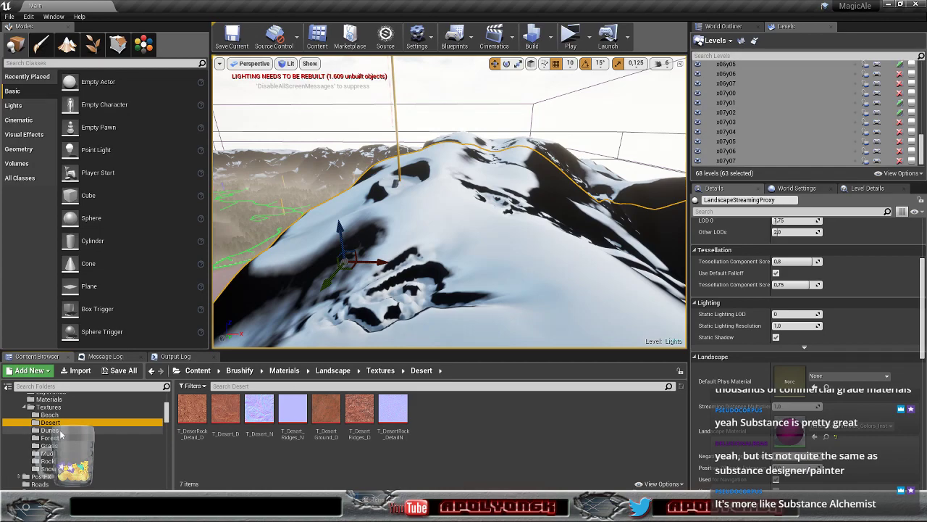
pyautogui.click(60, 431)
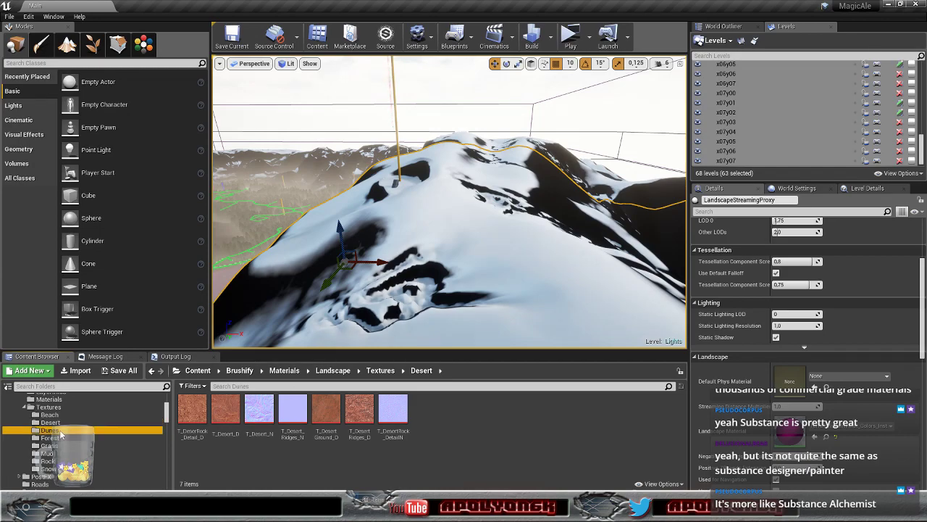
pyautogui.click(63, 438)
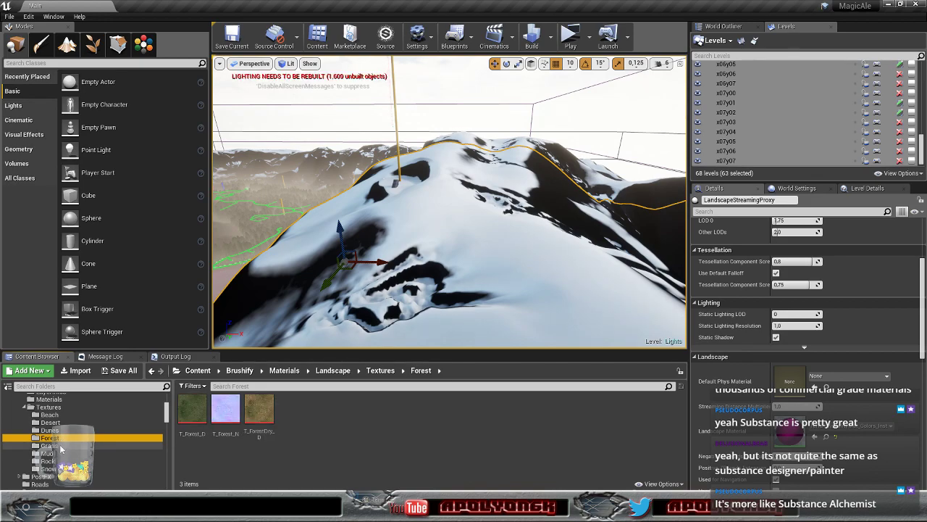
pyautogui.click(61, 446)
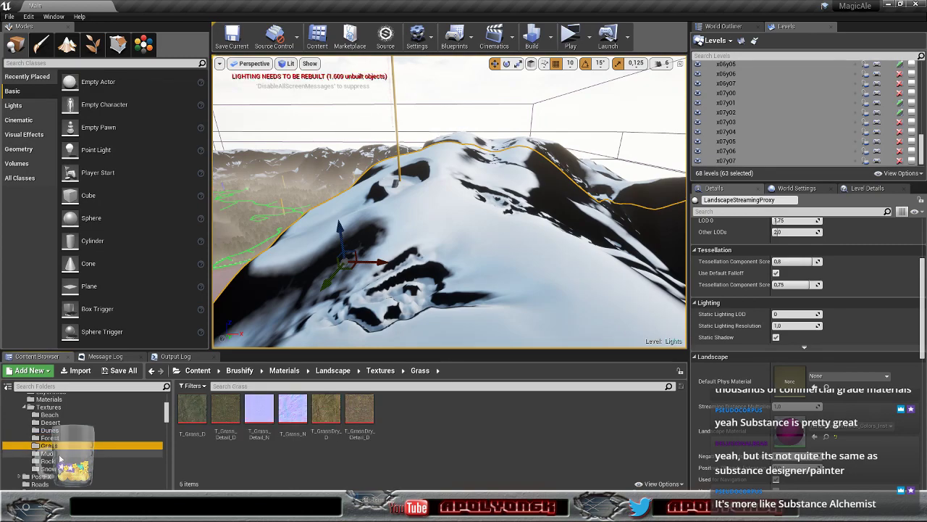
pyautogui.click(47, 453)
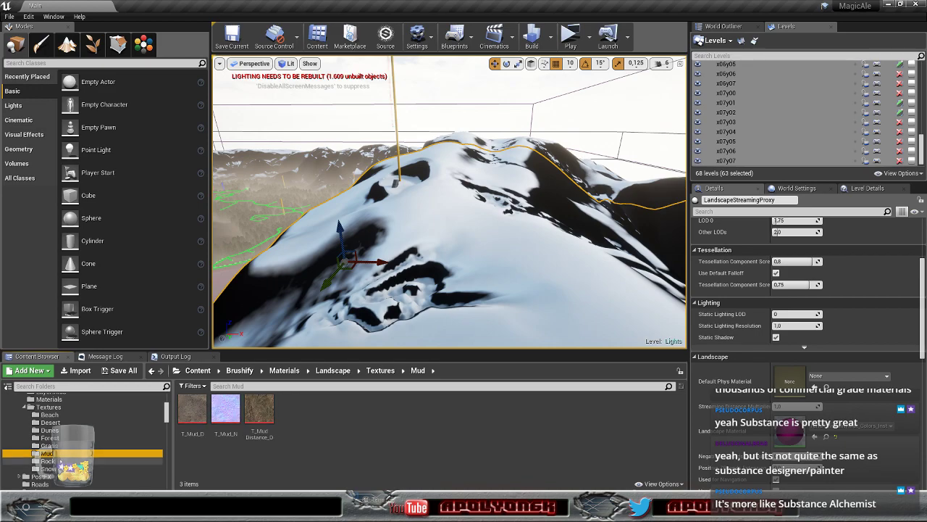
pyautogui.click(48, 461)
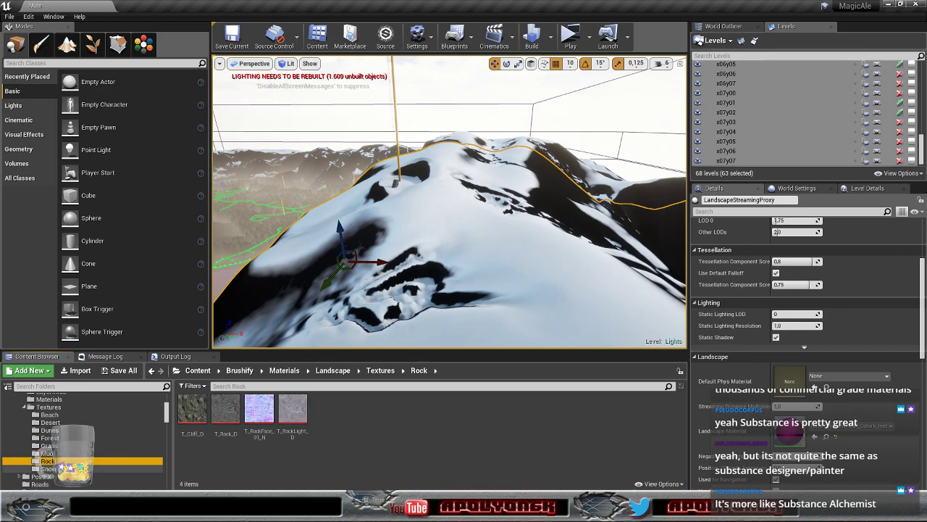
pyautogui.click(48, 469)
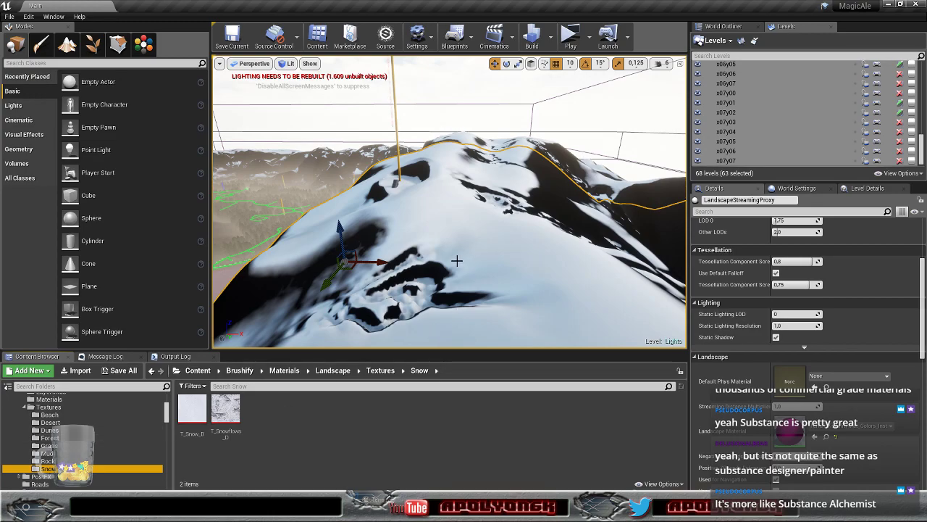
pyautogui.moveTo(462, 262); pyautogui.dragTo(409, 253, button='right')
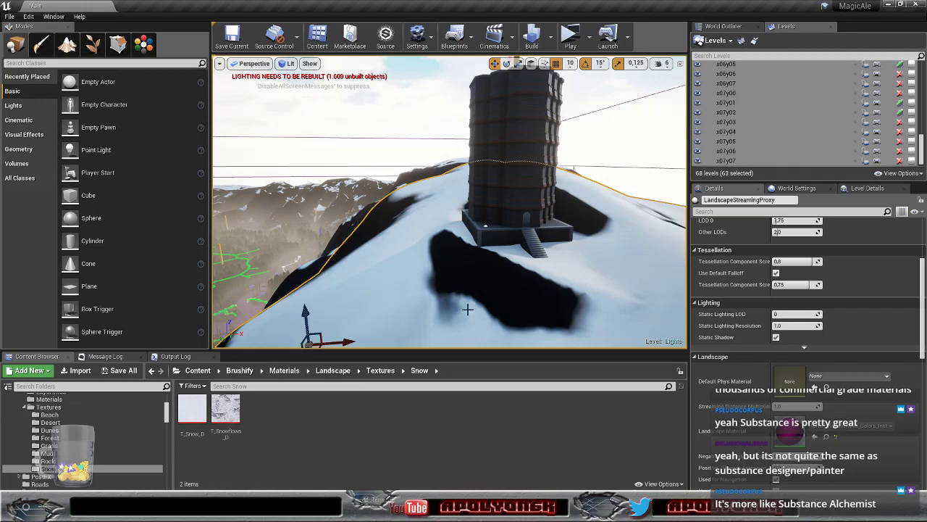
# - In TerrainVisibilityMat_Textured, add a MakeMaterialAttributes node beside the Rock Layer and delete its SnowFunction node
pyautogui.moveTo(373, 504)
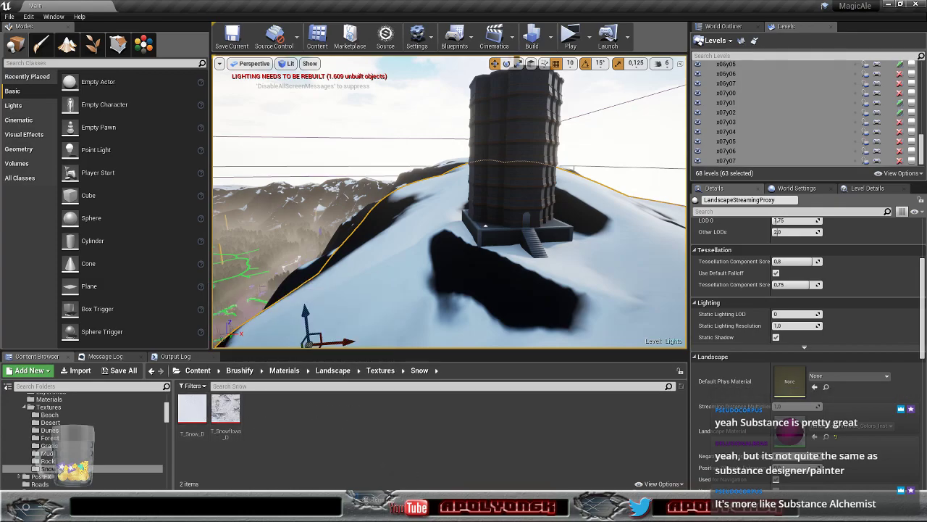
pyautogui.click(373, 501)
pyautogui.moveTo(511, 268); pyautogui.dragTo(479, 283, button='right')
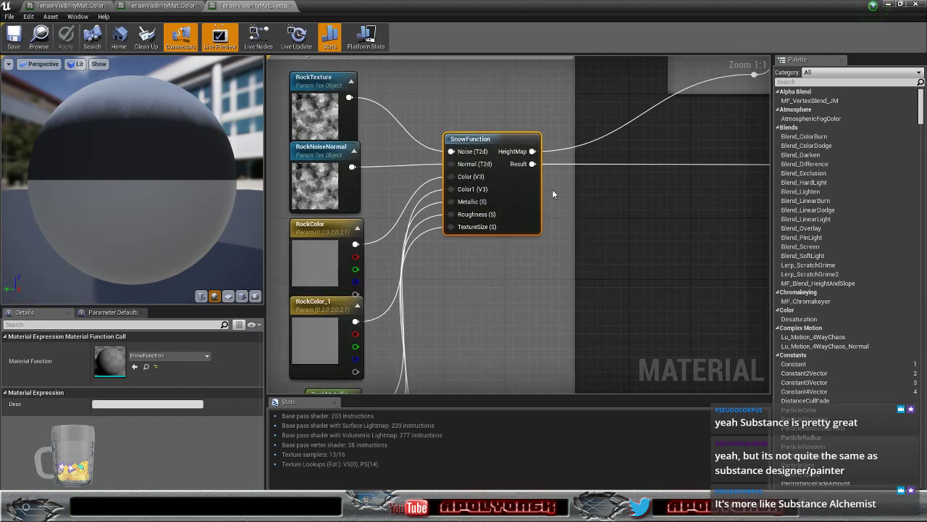
pyautogui.moveTo(570, 206); pyautogui.dragTo(477, 229, button='right')
pyautogui.scroll(-4, 477, 230)
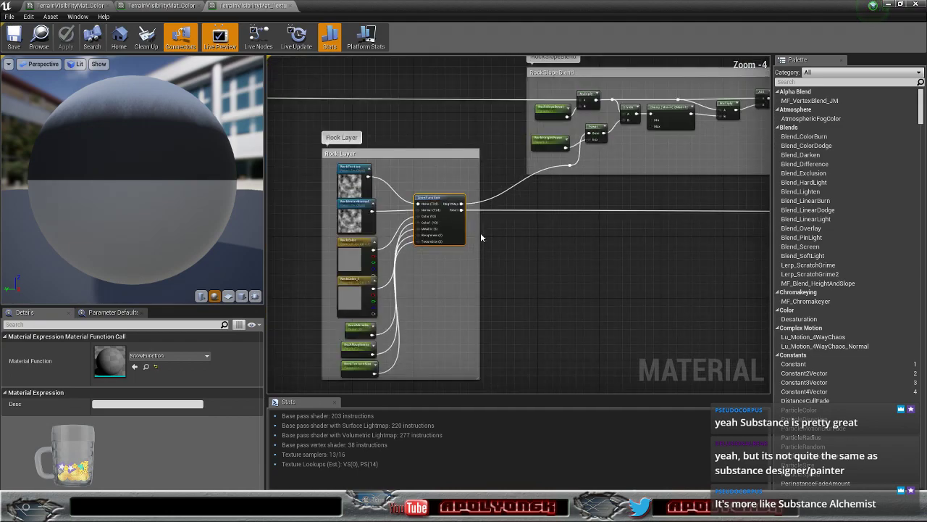
pyautogui.rightClick(498, 245)
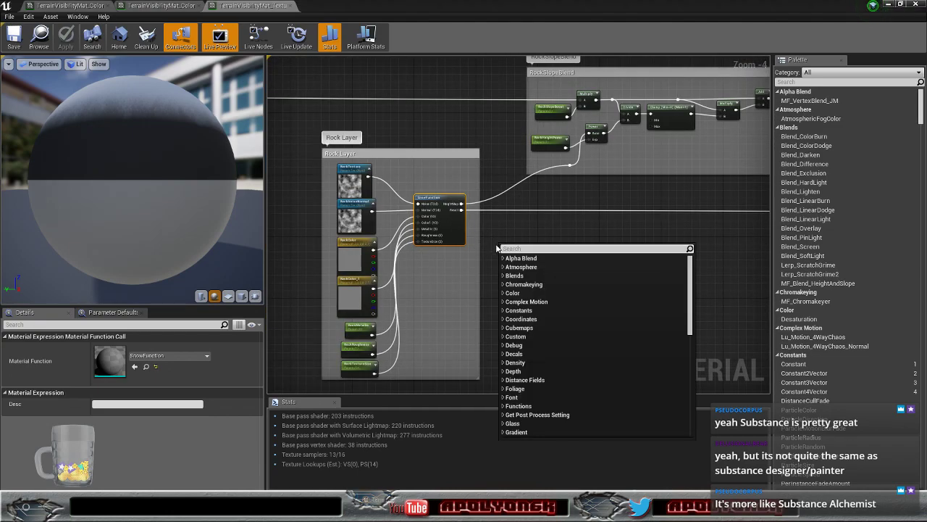
pyautogui.write('make')
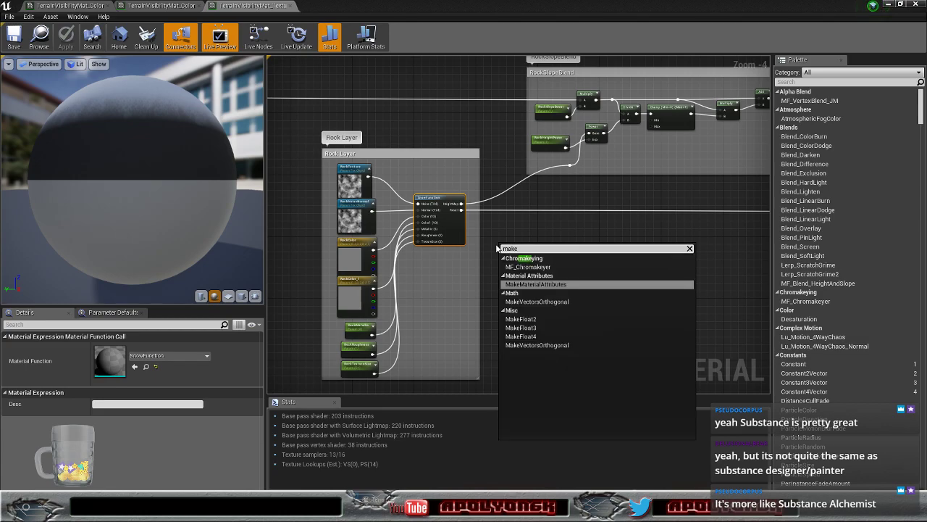
pyautogui.click(538, 285)
pyautogui.moveTo(534, 268); pyautogui.dragTo(524, 239)
pyautogui.click(459, 240)
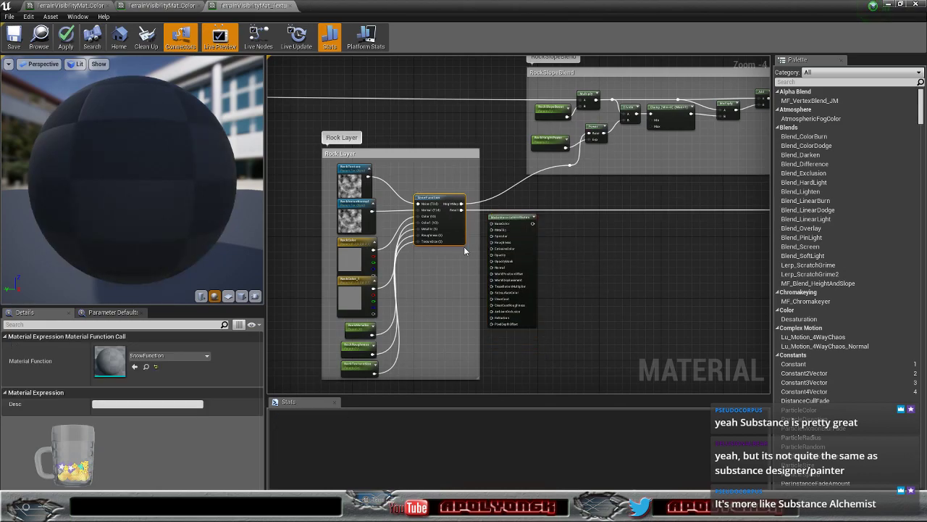
pyautogui.press('Delete')
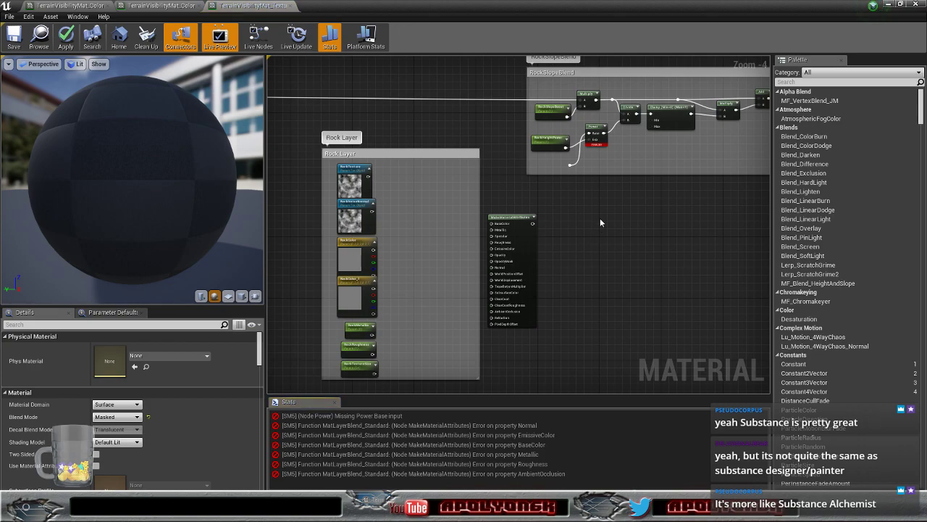
# - Place MakeMaterialAttributes inside the Rock Layer group and RockTextureSize outside it, and close the textured material without applying its changes
pyautogui.moveTo(599, 218); pyautogui.dragTo(612, 208, button='right')
pyautogui.moveTo(531, 209); pyautogui.dragTo(475, 193)
pyautogui.scroll(2, 460, 251)
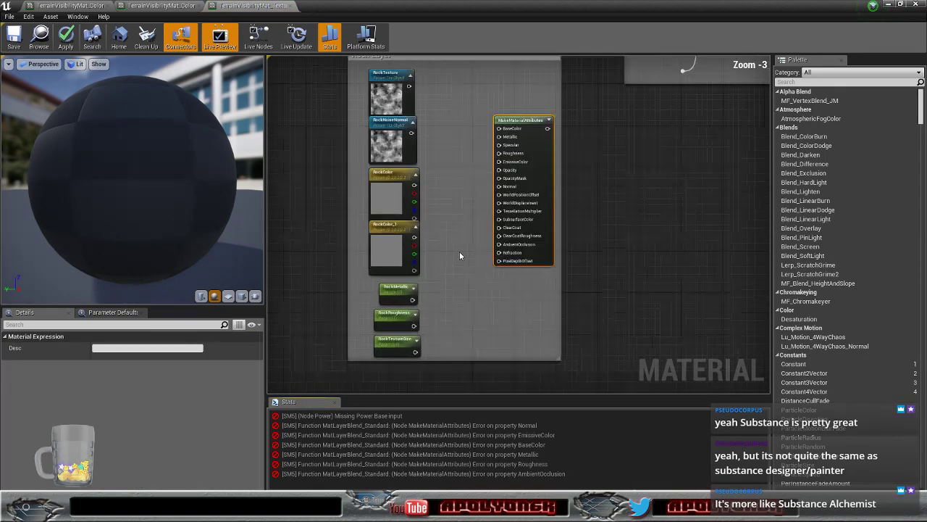
pyautogui.moveTo(453, 240); pyautogui.dragTo(487, 258, button='right')
pyautogui.scroll(-2, 511, 255)
pyautogui.moveTo(440, 351); pyautogui.dragTo(354, 227)
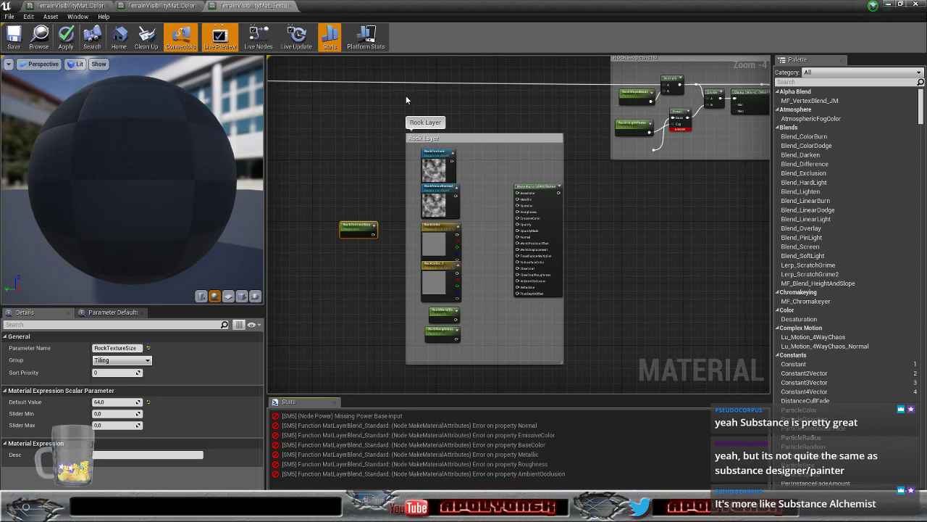
pyautogui.click(291, 6)
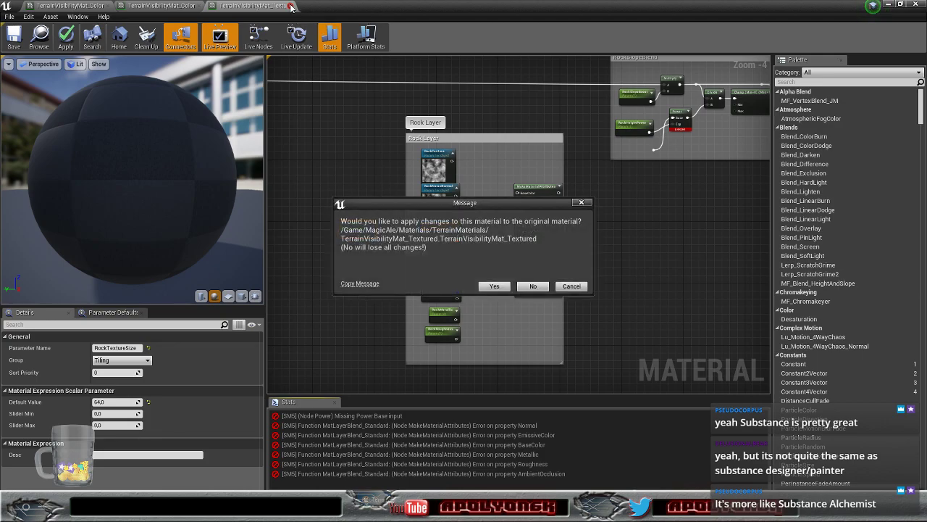
pyautogui.click(533, 287)
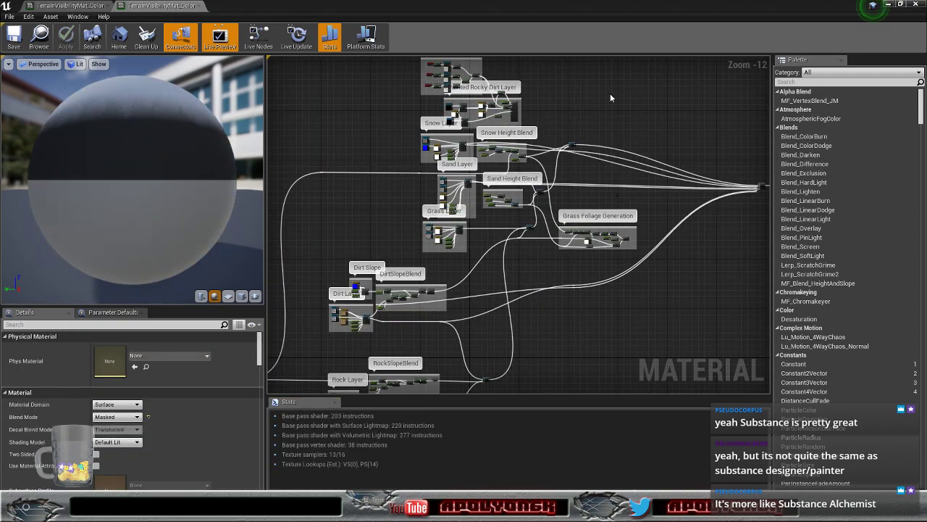
# - Locate the landscape's assigned material in the TerrainMaterials folder and open the TerrainVisibilityMat_Colors_Inst2 instance there
pyautogui.click(890, 5)
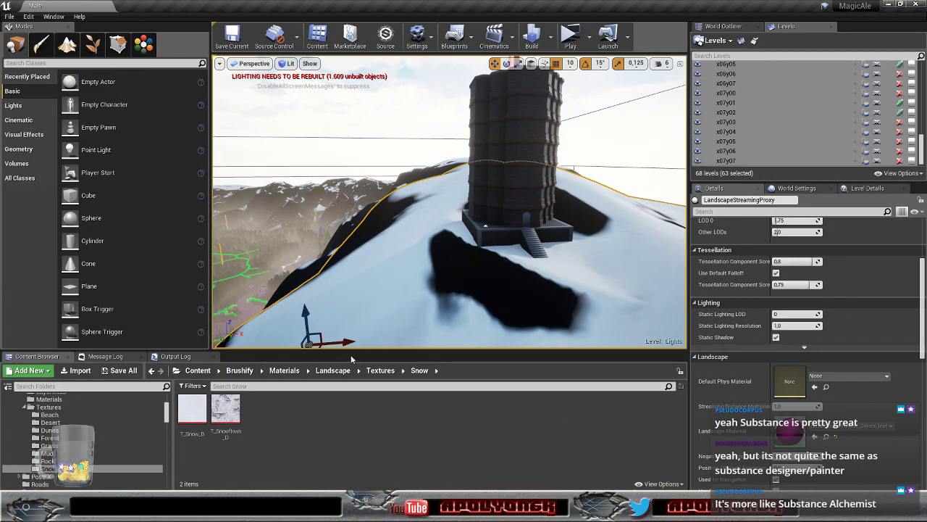
pyautogui.click(826, 436)
pyautogui.click(536, 471)
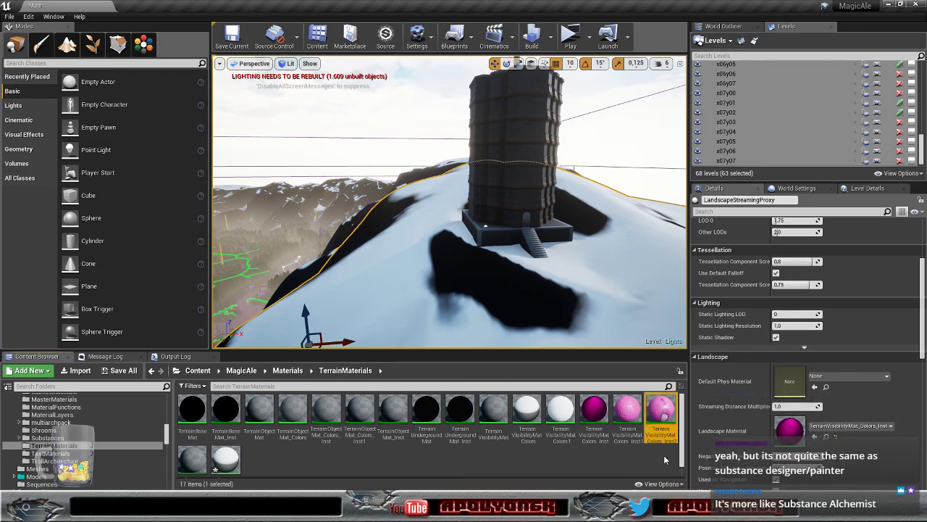
pyautogui.doubleClick(662, 414)
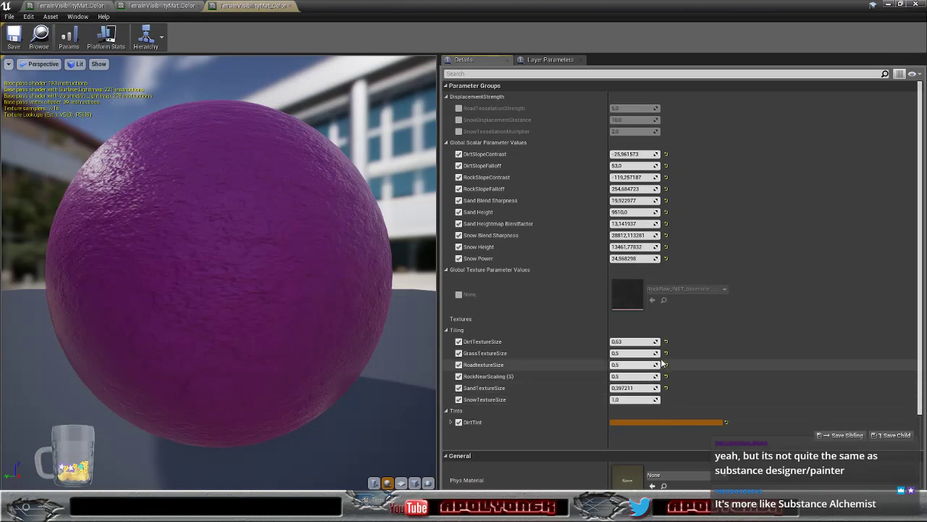
# - Locate the instance's parent material, TerrainVisibilityMat_Colors1, in the project content and open its graph
pyautogui.scroll(-4, 722, 319)
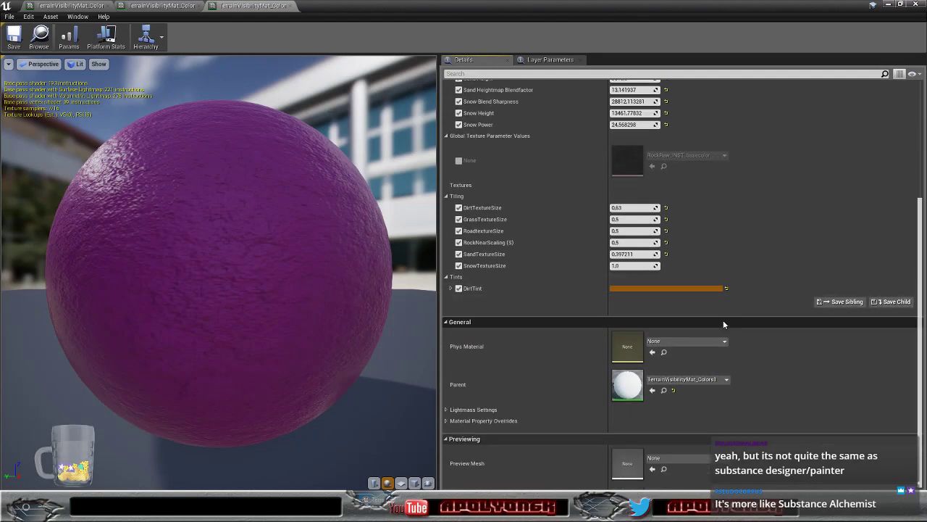
pyautogui.click(664, 394)
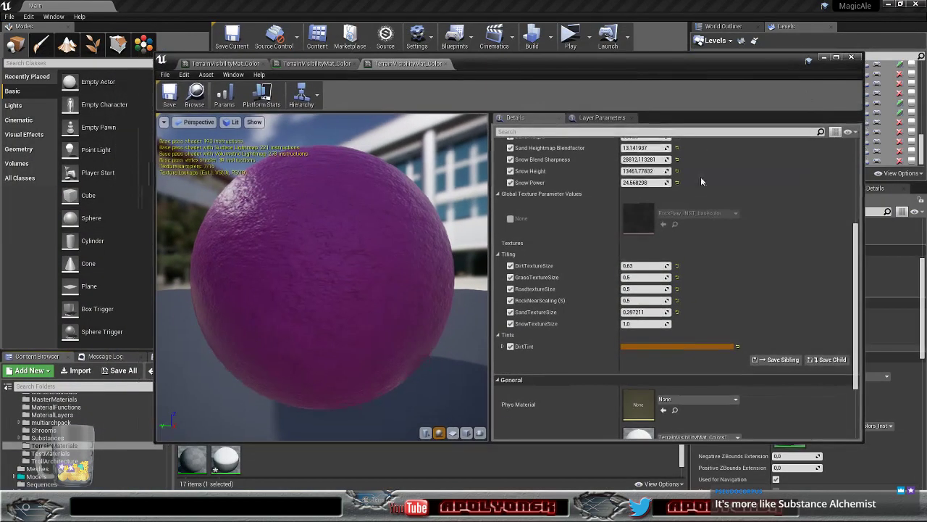
pyautogui.click(822, 58)
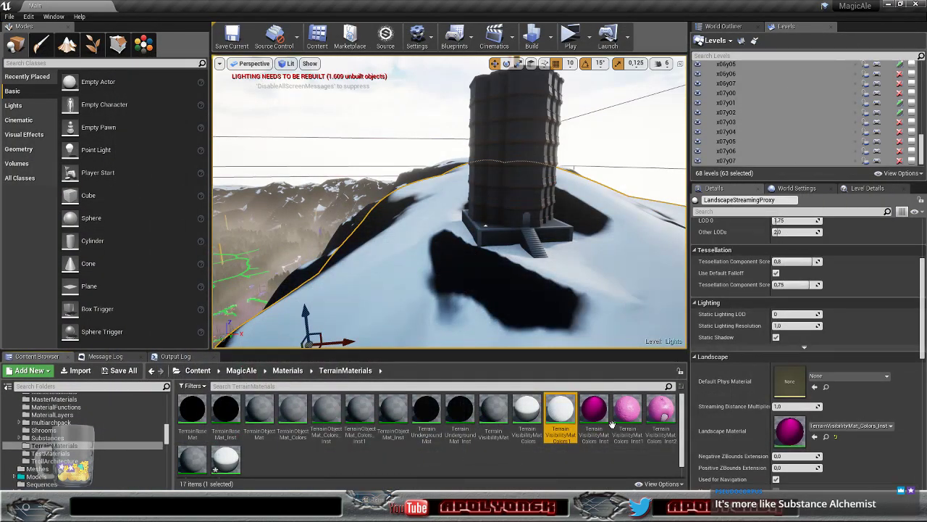
pyautogui.doubleClick(562, 410)
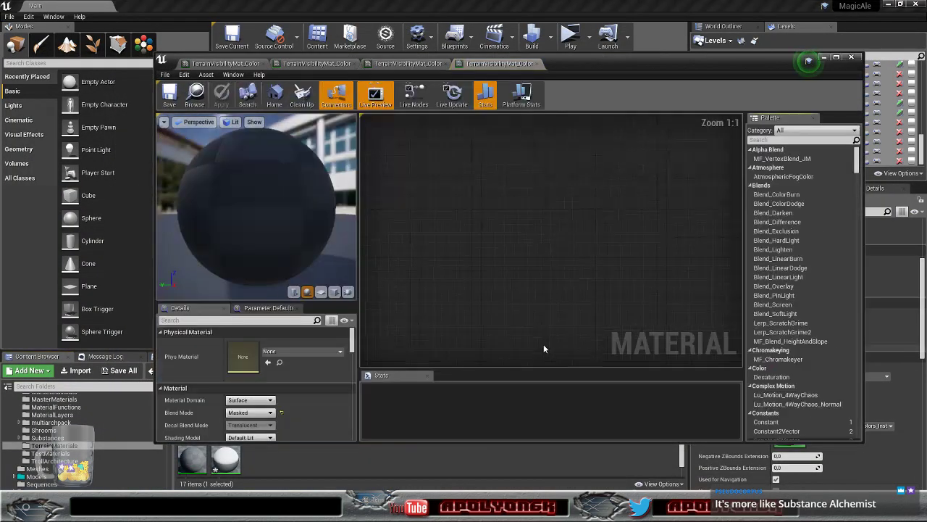
# - Examine the layer and blend groups in the TerrainVisibilityMat_Colors1 graph, up to the Sand Height Blend's HeightBlendFunction
pyautogui.scroll(-5, 482, 203)
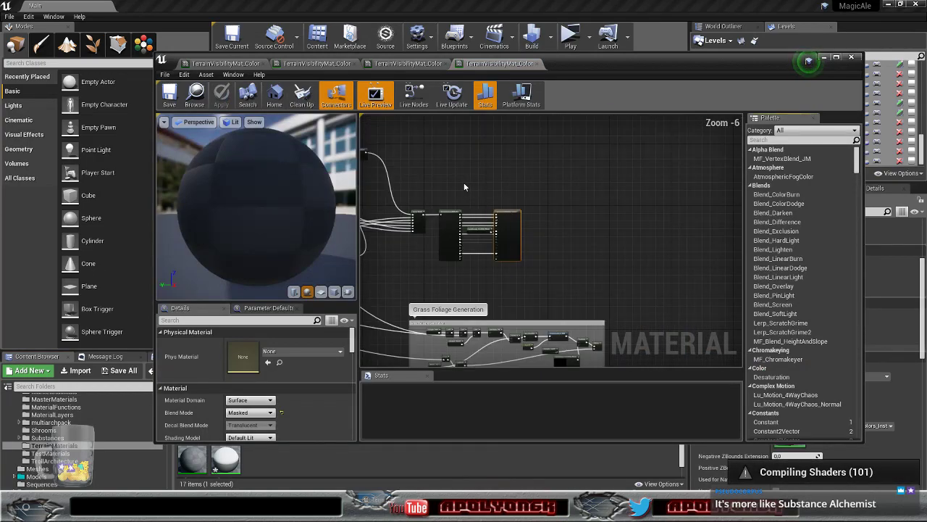
pyautogui.scroll(-5, 460, 181)
pyautogui.moveTo(446, 176); pyautogui.dragTo(563, 153, button='right')
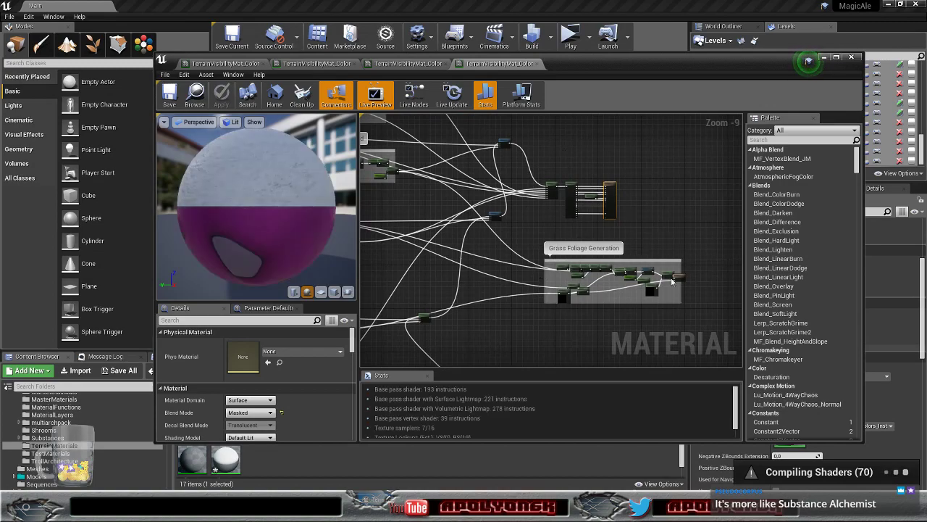
pyautogui.moveTo(510, 343); pyautogui.dragTo(760, 331, button='right')
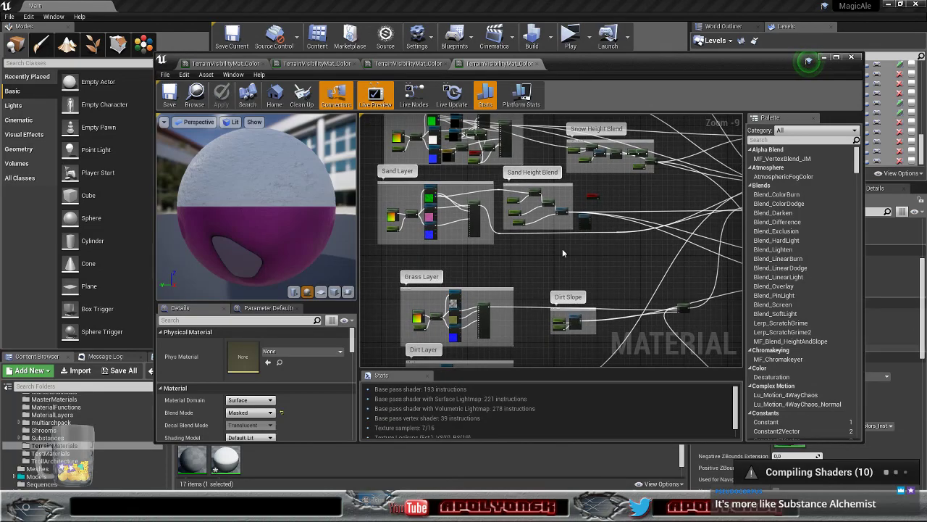
pyautogui.scroll(5, 562, 247)
pyautogui.moveTo(500, 223); pyautogui.dragTo(513, 287, button='right')
pyautogui.scroll(3, 537, 279)
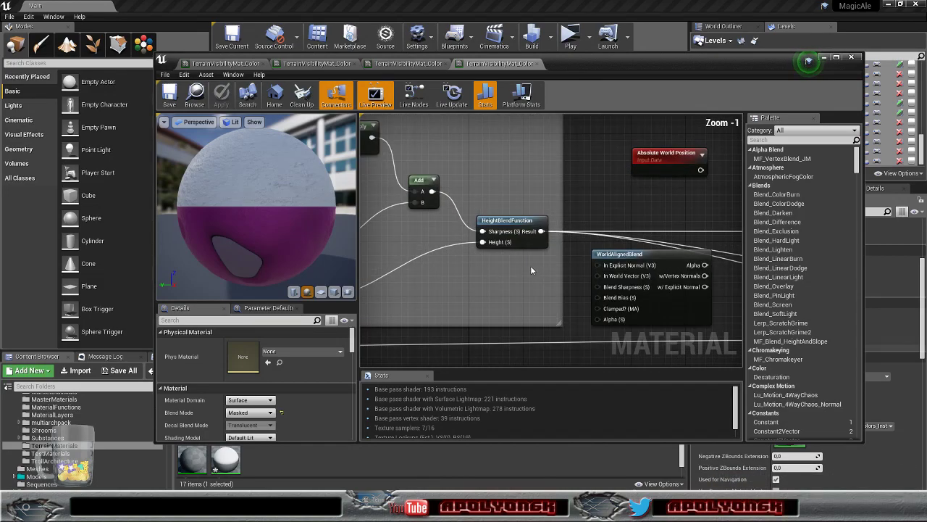
pyautogui.scroll(-1, 526, 263)
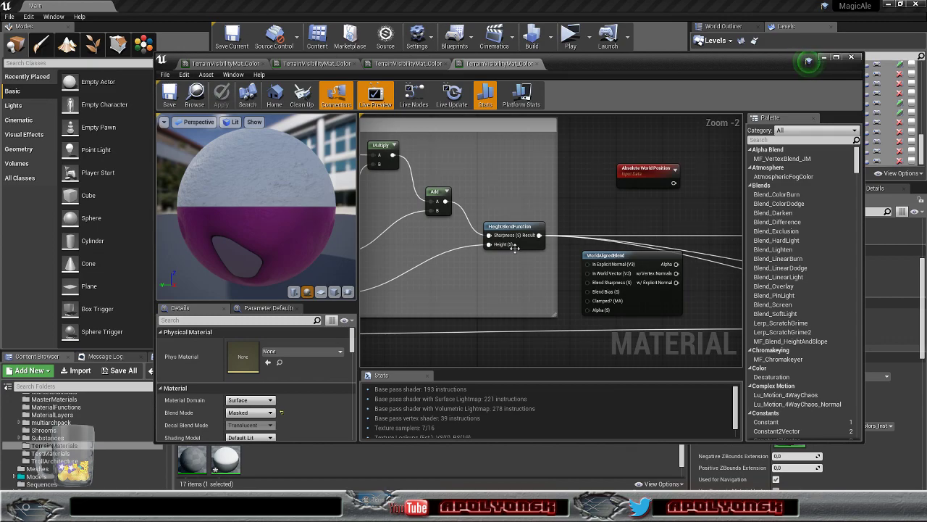
# - Delete the unconnected WorldAlignedBlend and Absolute World Position nodes beside the Sand Height Blend group
pyautogui.moveTo(703, 300); pyautogui.dragTo(560, 280, button='right')
pyautogui.click(524, 276)
pyautogui.press('Delete')
pyautogui.click(506, 159)
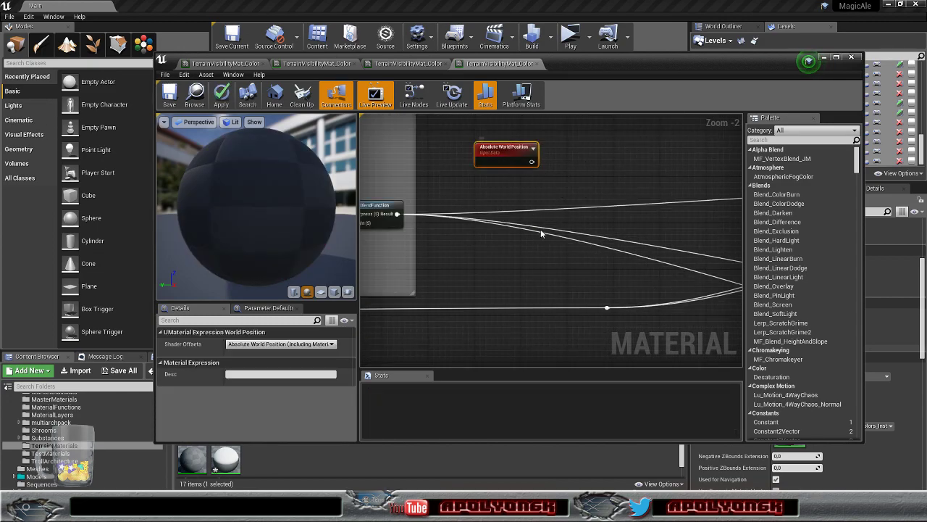
pyautogui.press('Delete')
pyautogui.scroll(-6, 539, 231)
pyautogui.scroll(-4, 553, 265)
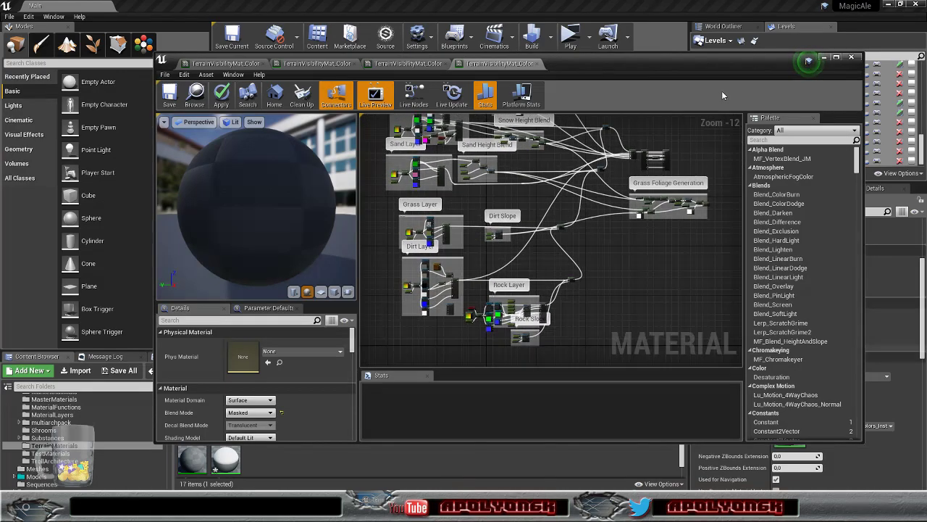
# - Compare the RockSlopeBlend and Rock Slope groups in the other open TerrainVisibilityMat material with the WorldAlignedBlend setup in this graph's Rock Slope group
pyautogui.click(836, 57)
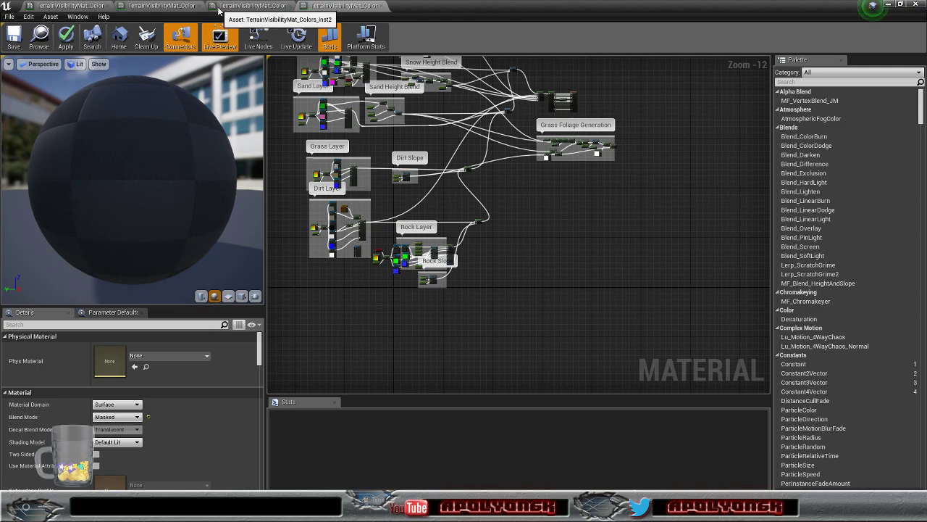
pyautogui.click(218, 7)
pyautogui.scroll(10, 546, 288)
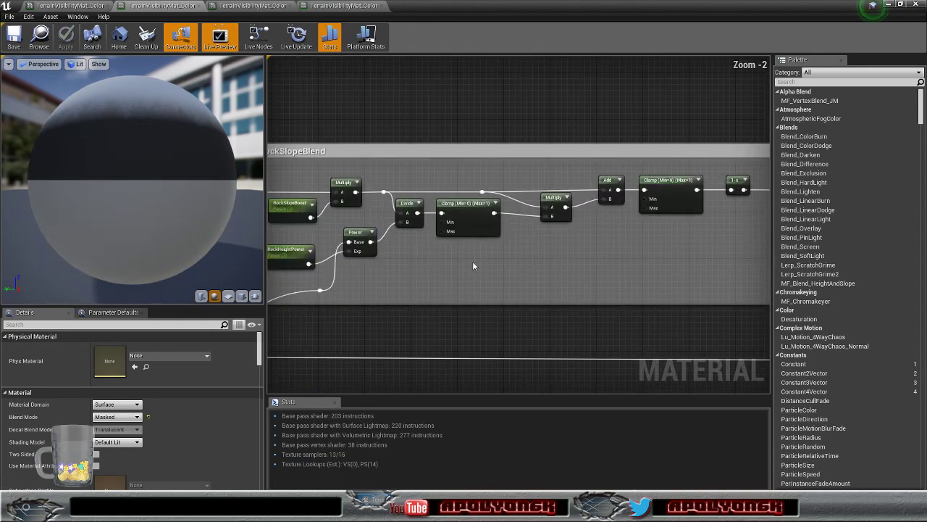
pyautogui.scroll(-3, 471, 264)
pyautogui.moveTo(469, 268); pyautogui.dragTo(926, 253, button='right')
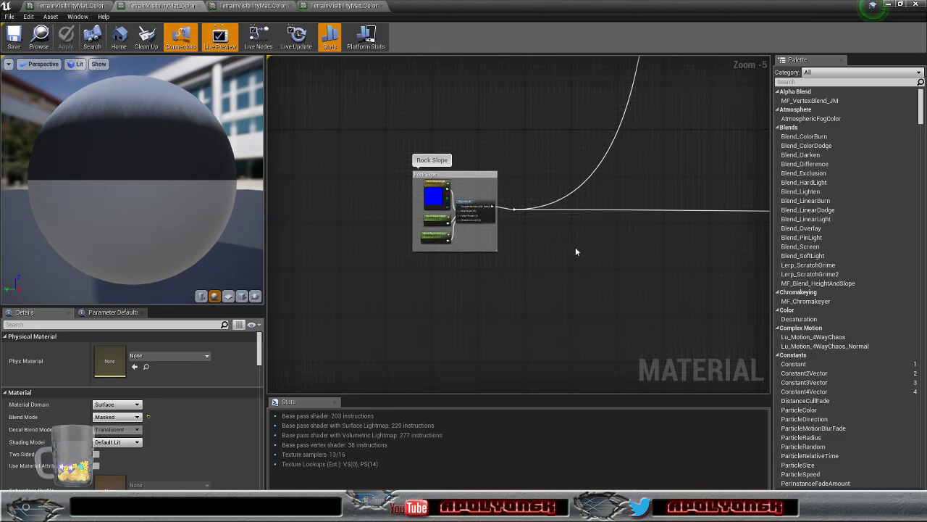
pyautogui.scroll(3, 489, 235)
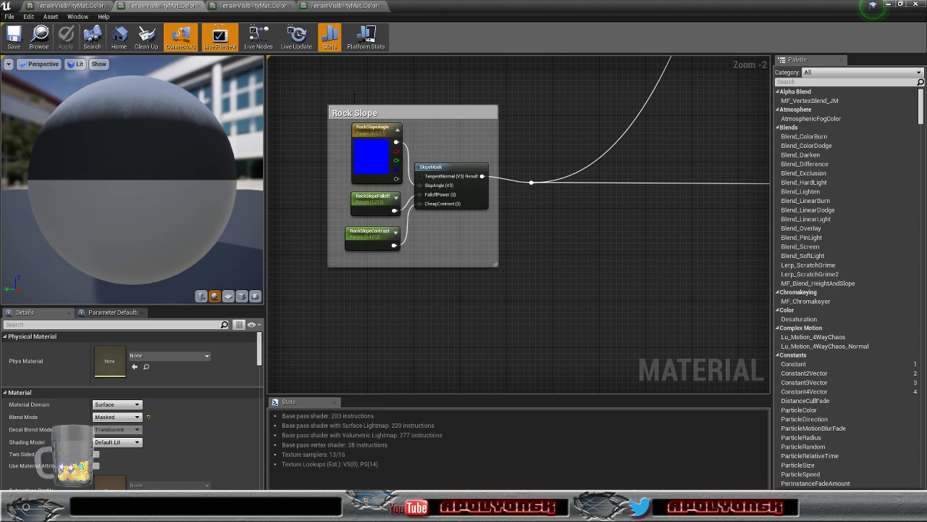
pyautogui.click(332, 9)
pyautogui.scroll(8, 402, 250)
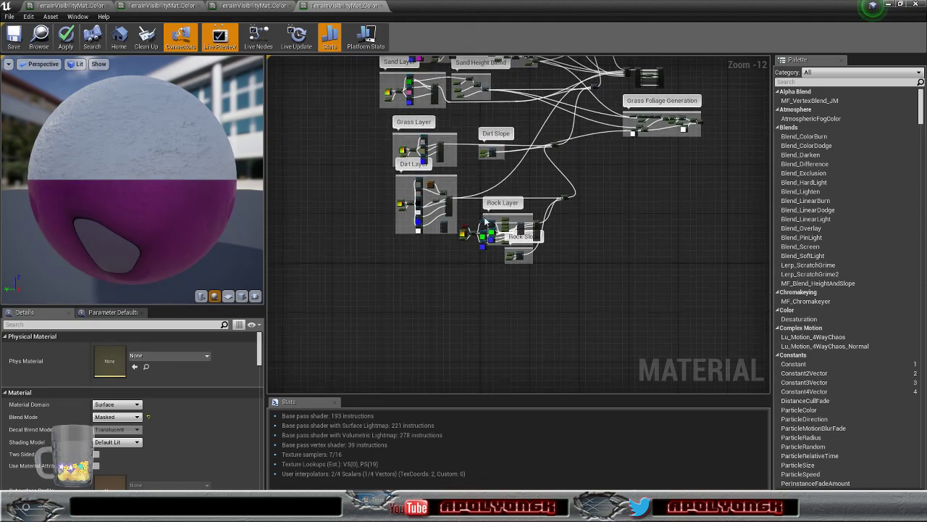
pyautogui.moveTo(546, 309); pyautogui.dragTo(413, 260, button='right')
pyautogui.scroll(4, 535, 300)
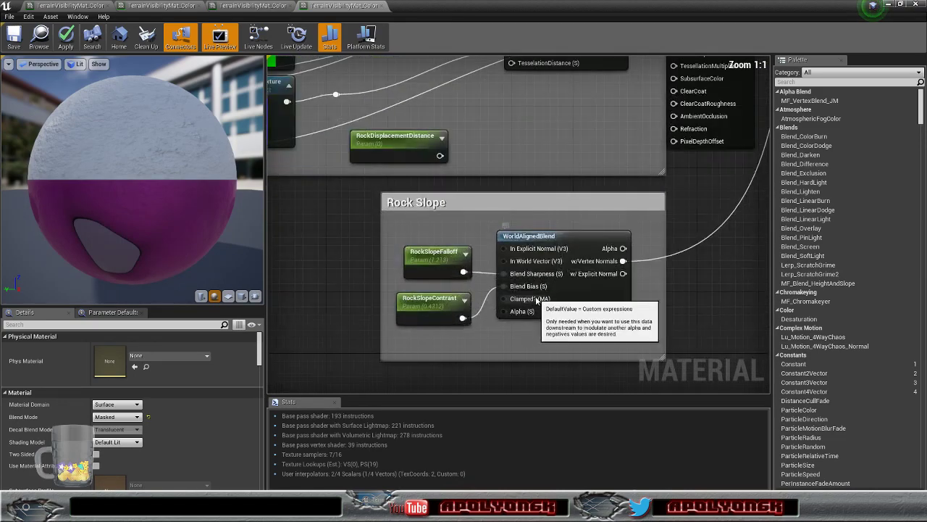
pyautogui.click(574, 242)
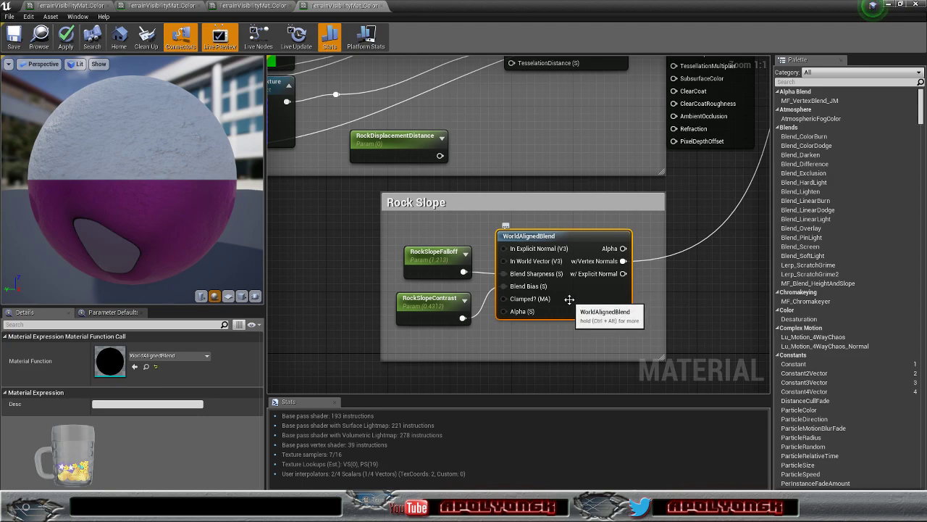
pyautogui.scroll(-5, 569, 300)
pyautogui.scroll(4, 569, 299)
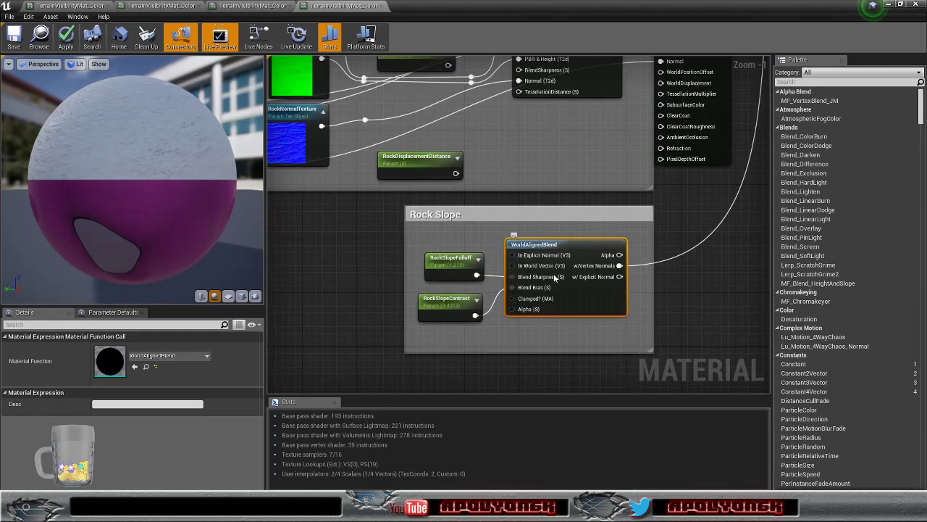
# - Move the Rock Layer and Rock Slope groups together so they sit directly beneath the Dirt Layer group
pyautogui.moveTo(339, 223); pyautogui.dragTo(352, 420, button='right')
pyautogui.scroll(-5, 453, 264)
pyautogui.moveTo(327, 474); pyautogui.dragTo(398, 229, button='right')
pyautogui.moveTo(559, 294); pyautogui.dragTo(372, 121)
pyautogui.moveTo(516, 144); pyautogui.dragTo(326, 252)
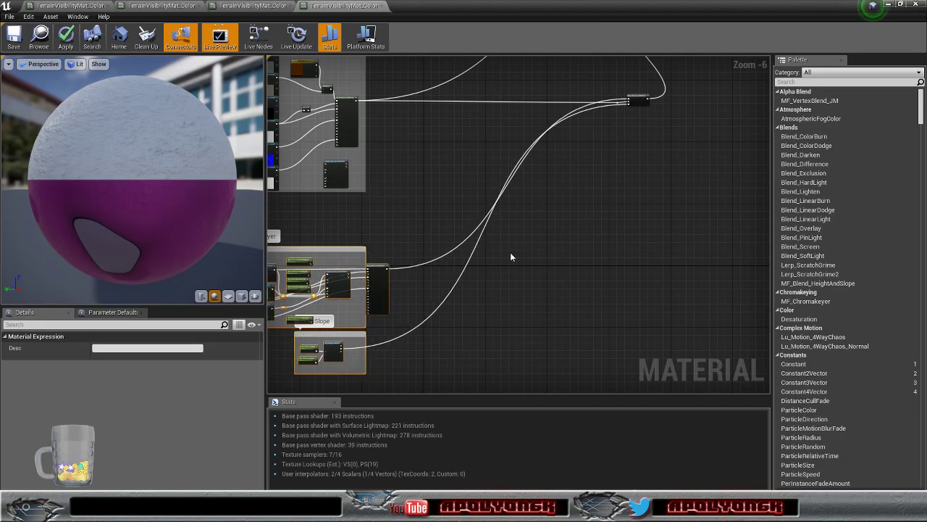
# - Delete the LandscapeLayerFunction node from the Rock Layer group
pyautogui.moveTo(512, 255); pyautogui.dragTo(691, 204, button='right')
pyautogui.scroll(4, 514, 259)
pyautogui.moveTo(528, 286); pyautogui.dragTo(573, 235, button='right')
pyautogui.click(622, 224)
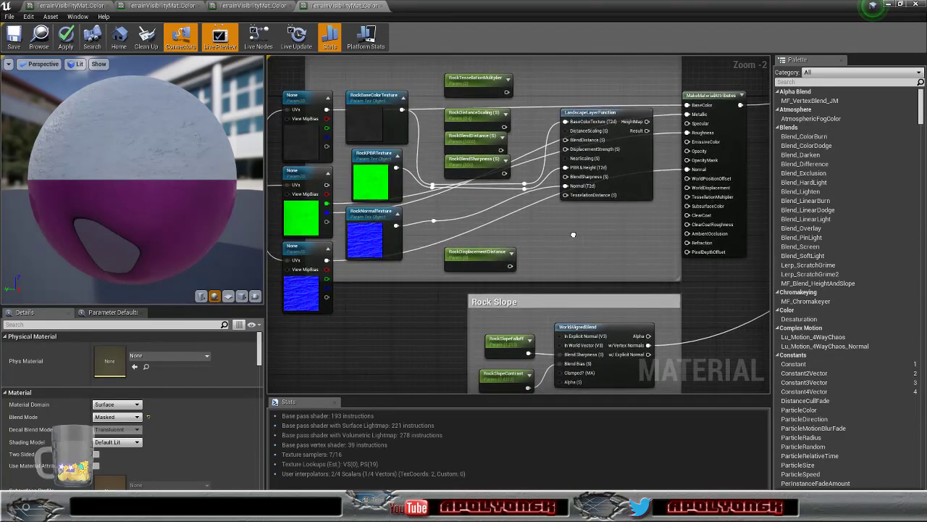
pyautogui.click(623, 161)
pyautogui.press('Delete')
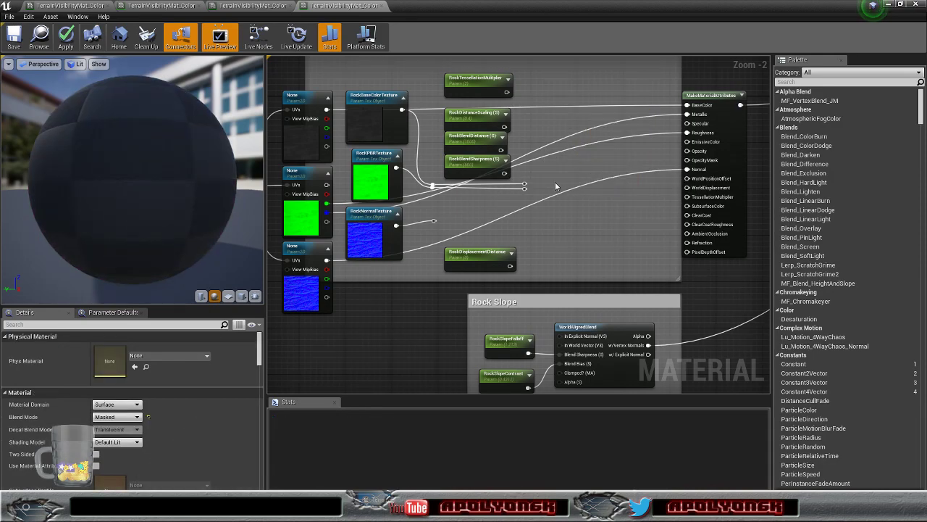
# - Check the Rock Layer's normal texture nodes and widen the Rock Layer comment box to enclose the MakeMaterialAttributes node
pyautogui.moveTo(566, 179); pyautogui.dragTo(718, 184, button='right')
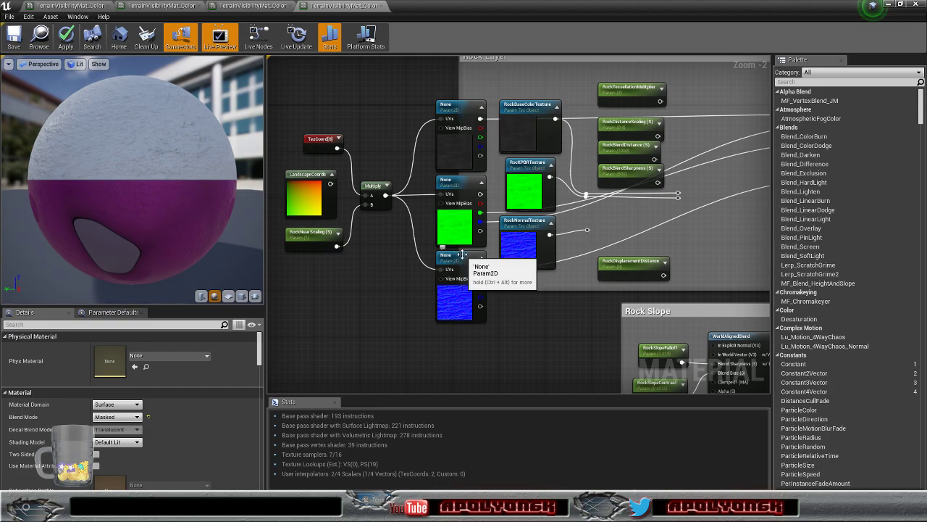
pyautogui.click(463, 255)
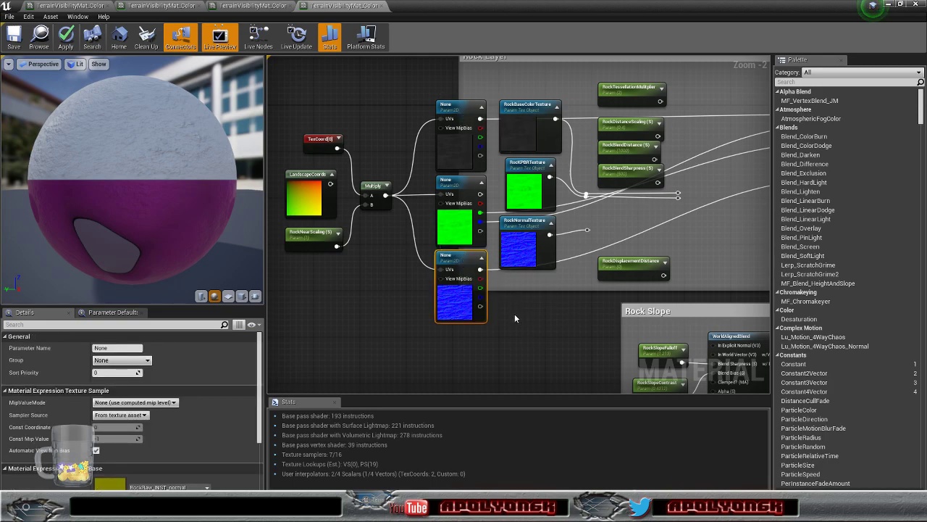
pyautogui.click(532, 260)
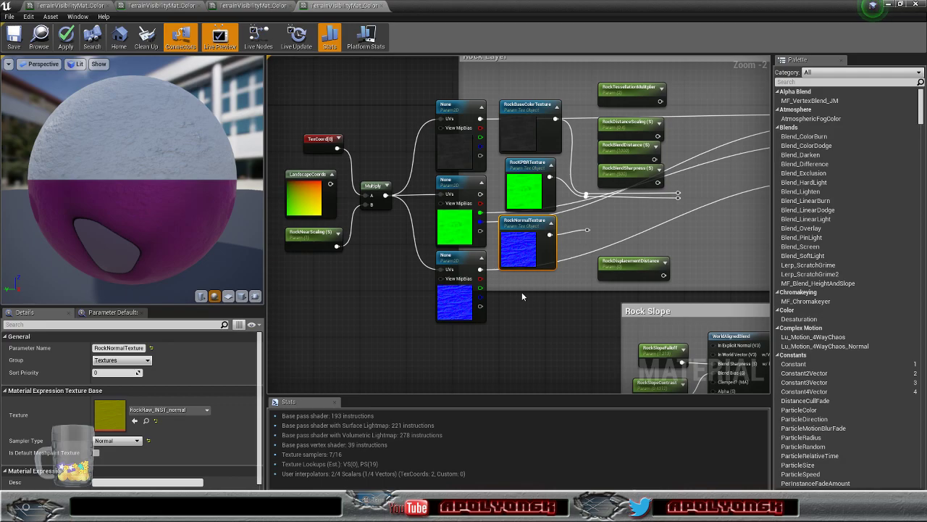
pyautogui.moveTo(566, 280); pyautogui.dragTo(276, 329, button='right')
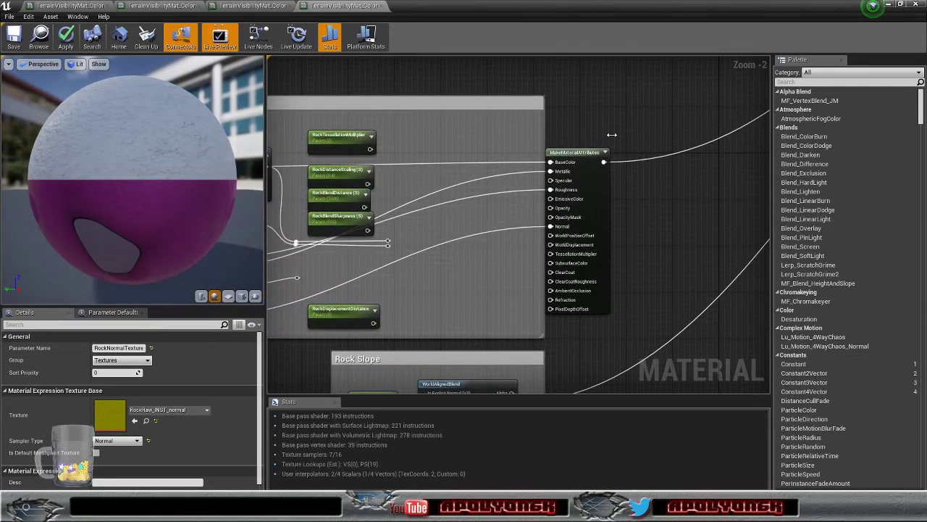
pyautogui.moveTo(608, 135); pyautogui.dragTo(629, 134)
# - Delete the WorldAlignedBlend node from the Rock Slope group
pyautogui.moveTo(455, 287); pyautogui.dragTo(532, 165, button='right')
pyautogui.click(554, 265)
pyautogui.press('Delete')
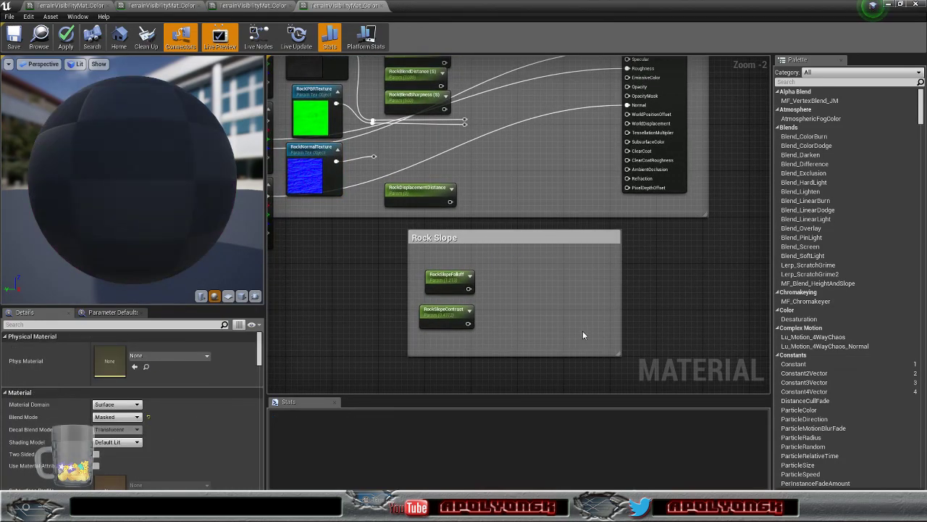
# - Copy the RockSlopeAngle and SlopeMask nodes from the other terrain material's Rock Slope group into this graph's Rock Slope group
pyautogui.scroll(-4, 569, 231)
pyautogui.moveTo(563, 209); pyautogui.dragTo(510, 235, button='right')
pyautogui.click(203, 14)
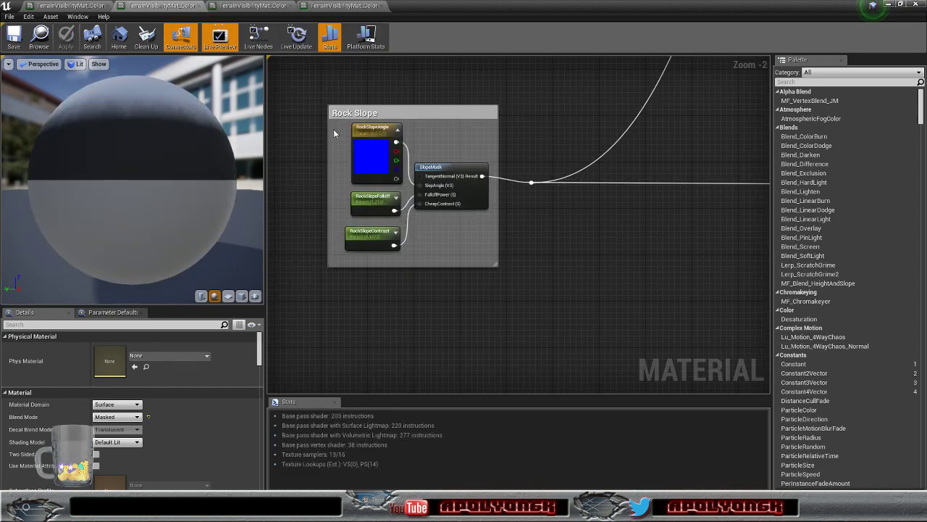
pyautogui.moveTo(356, 128); pyautogui.dragTo(481, 182)
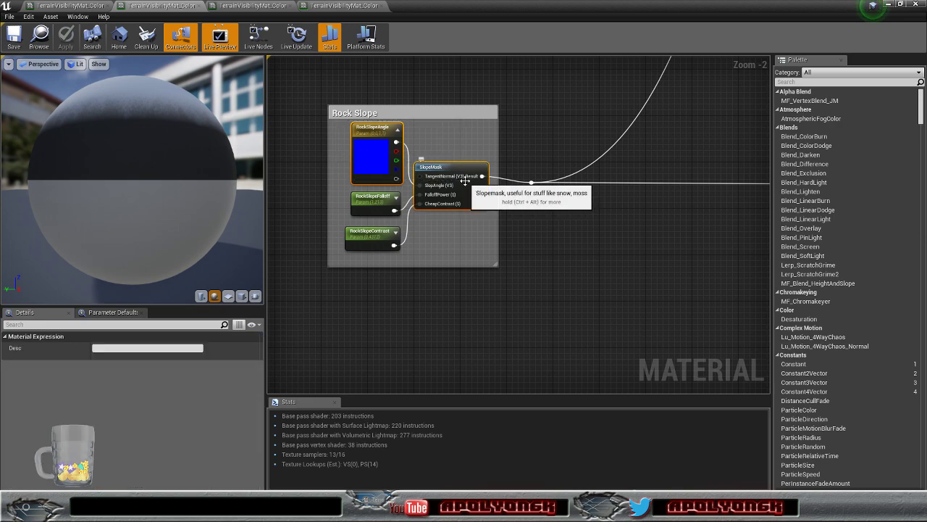
pyautogui.click(352, 6)
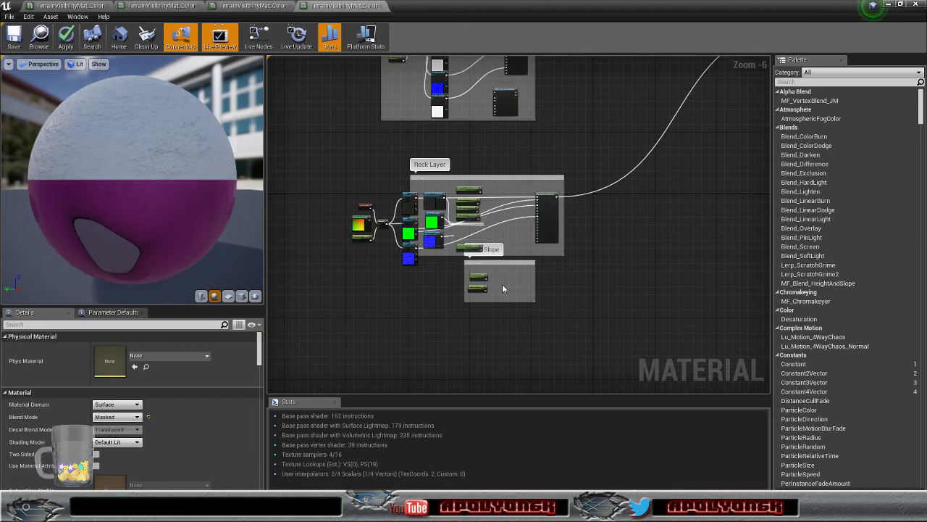
pyautogui.scroll(4, 503, 287)
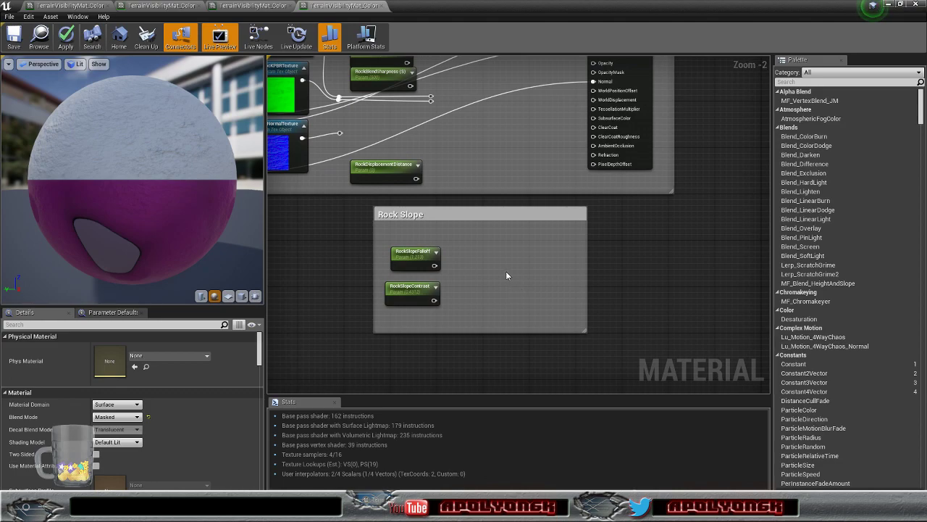
pyautogui.hotkey('ctrl', 'v')
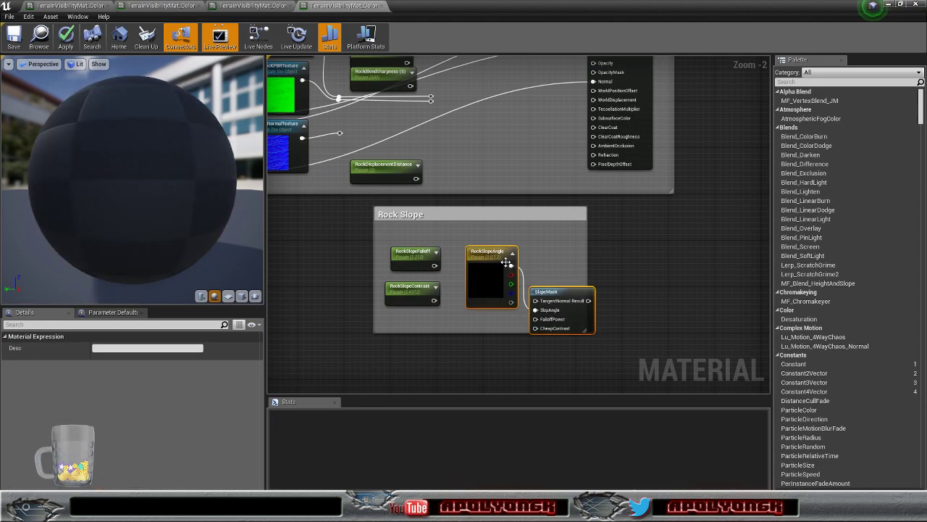
pyautogui.moveTo(557, 293); pyautogui.dragTo(541, 267)
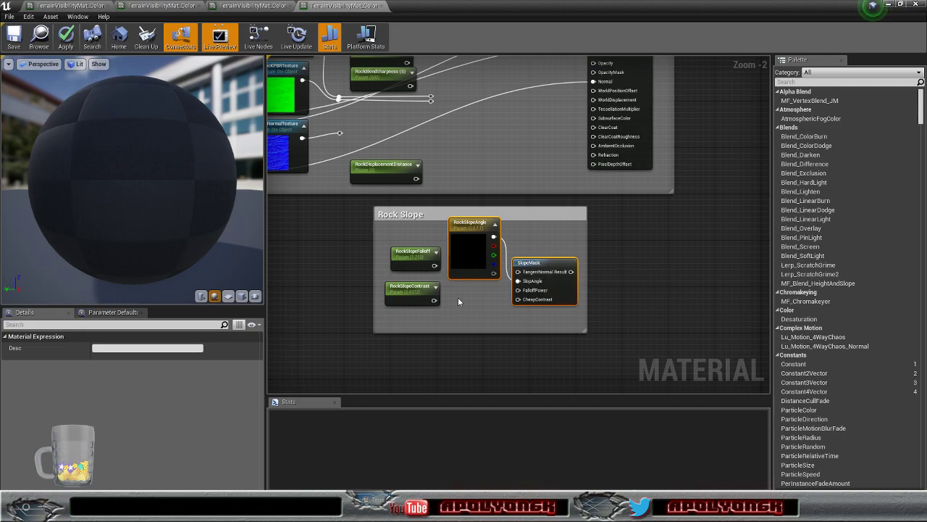
# - Connect RockSlopeFalloff to SlopeMask's FalloffPower and RockSlopeContrast to CheapContrast, and stack both parameters under RockSlopeAngle
pyautogui.moveTo(434, 266); pyautogui.dragTo(519, 290)
pyautogui.moveTo(434, 300); pyautogui.dragTo(519, 299)
pyautogui.moveTo(537, 231); pyautogui.dragTo(529, 192, button='right')
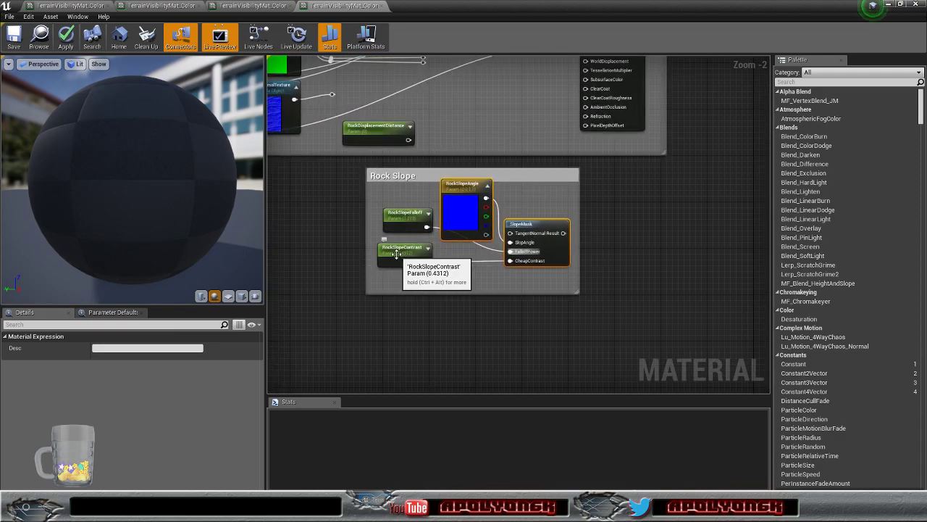
pyautogui.click(438, 281)
pyautogui.click(400, 217)
pyautogui.moveTo(400, 218); pyautogui.dragTo(459, 252)
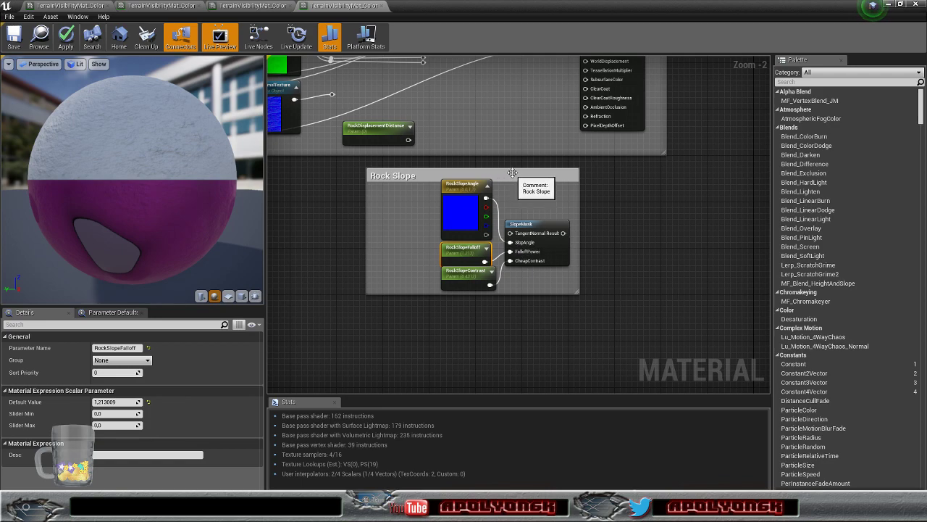
# - Fit the Rock Slope comment box around its nodes and move the group slightly farther below the Rock Layer
pyautogui.moveTo(495, 174); pyautogui.dragTo(497, 168)
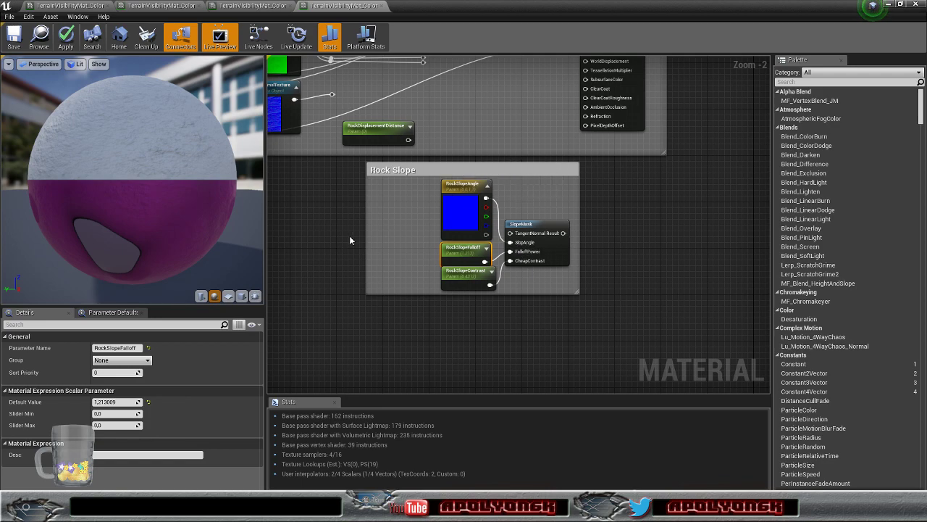
pyautogui.moveTo(371, 224); pyautogui.dragTo(435, 221)
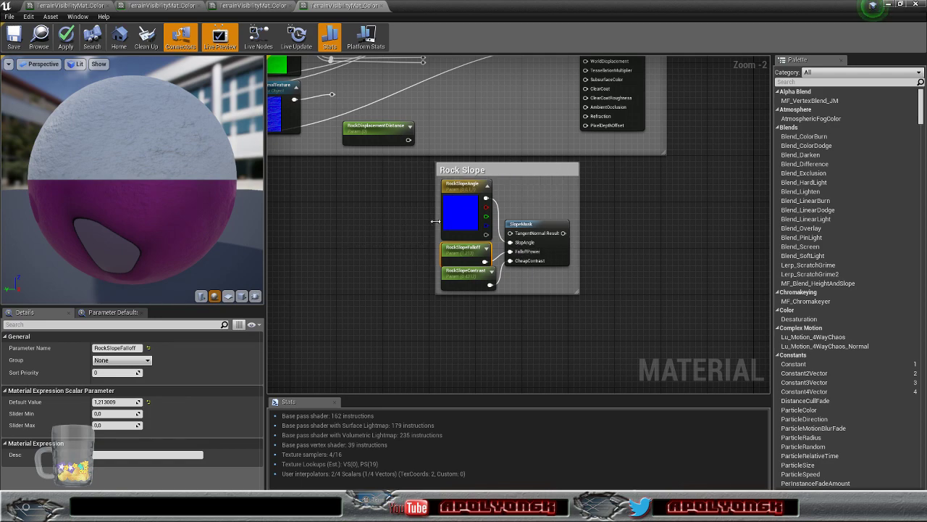
pyautogui.moveTo(514, 292)
pyautogui.mouseDown()
pyautogui.moveTo(514, 309)
pyautogui.moveTo(515, 297)
pyautogui.mouseUp()
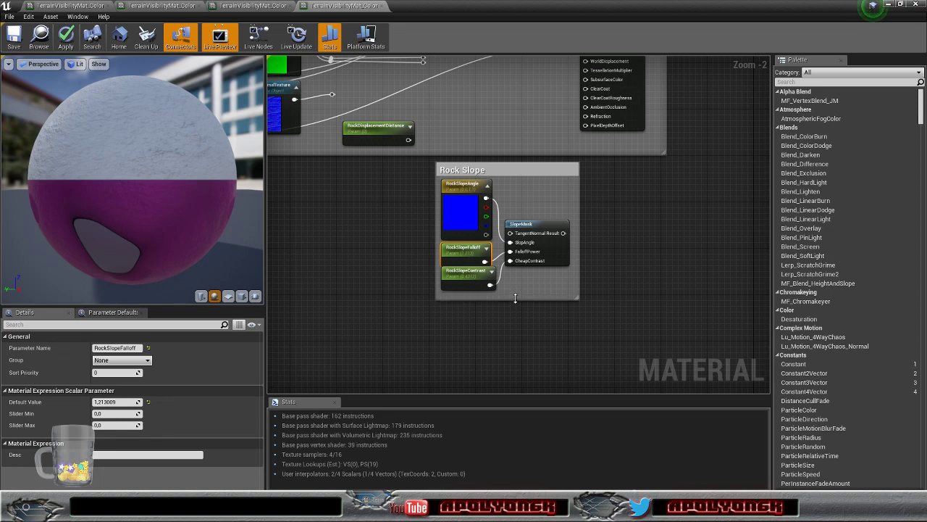
pyautogui.click(528, 173)
pyautogui.scroll(-5, 472, 239)
pyautogui.moveTo(472, 239); pyautogui.dragTo(498, 269, button='right')
pyautogui.scroll(3, 442, 295)
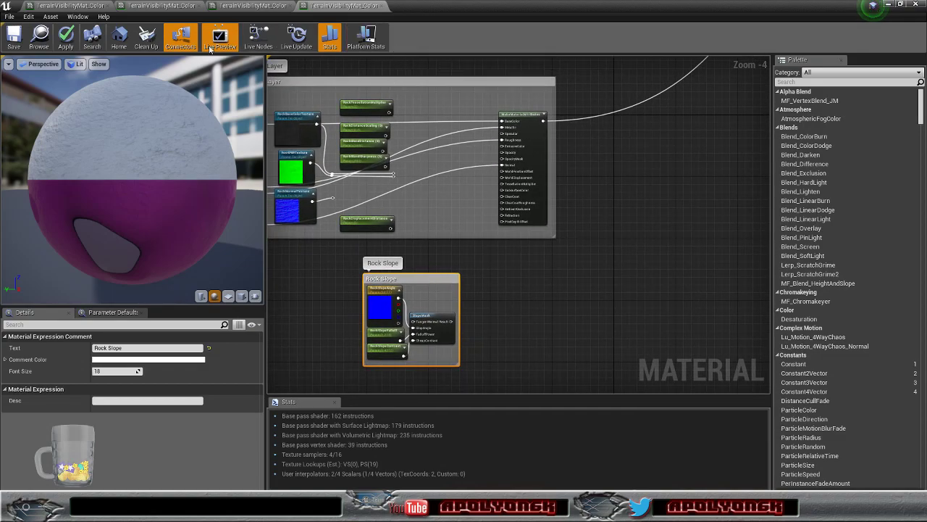
# - Copy the whole RockSlopeBlend group from the other terrain material's graph
pyautogui.click(147, 7)
pyautogui.scroll(-3, 573, 94)
pyautogui.moveTo(576, 93); pyautogui.dragTo(179, 145, button='right')
pyautogui.scroll(2, 445, 163)
pyautogui.moveTo(368, 135); pyautogui.dragTo(685, 263)
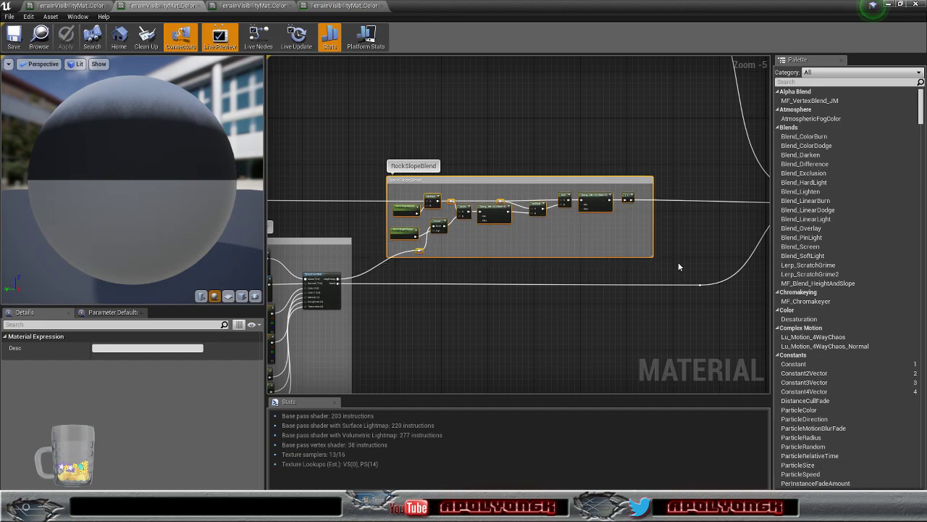
# - Paste the RockSlopeBlend group into this graph and place it between the Rock Layer and the rock's BlendMaterialAttributes node
pyautogui.click(371, 7)
pyautogui.scroll(9, 673, 112)
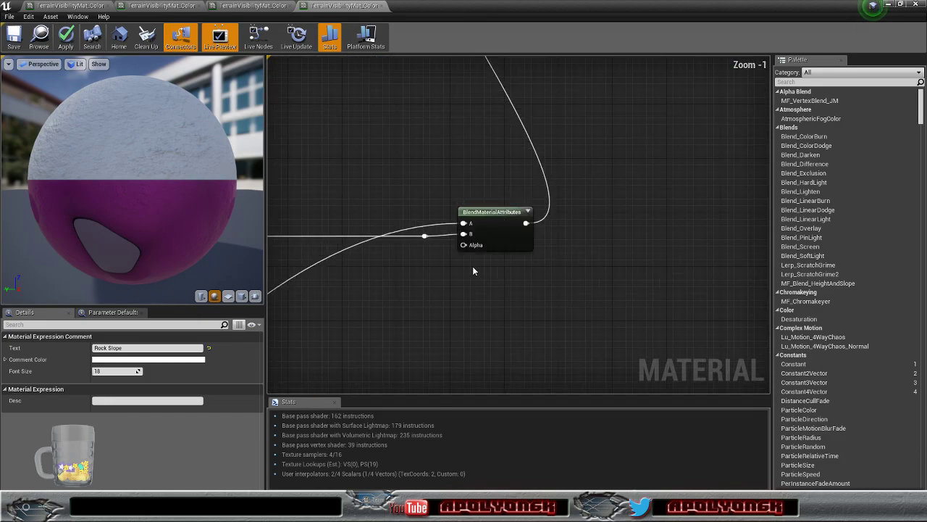
pyautogui.scroll(-6, 449, 279)
pyautogui.moveTo(445, 283); pyautogui.dragTo(557, 153, button='right')
pyautogui.scroll(4, 459, 244)
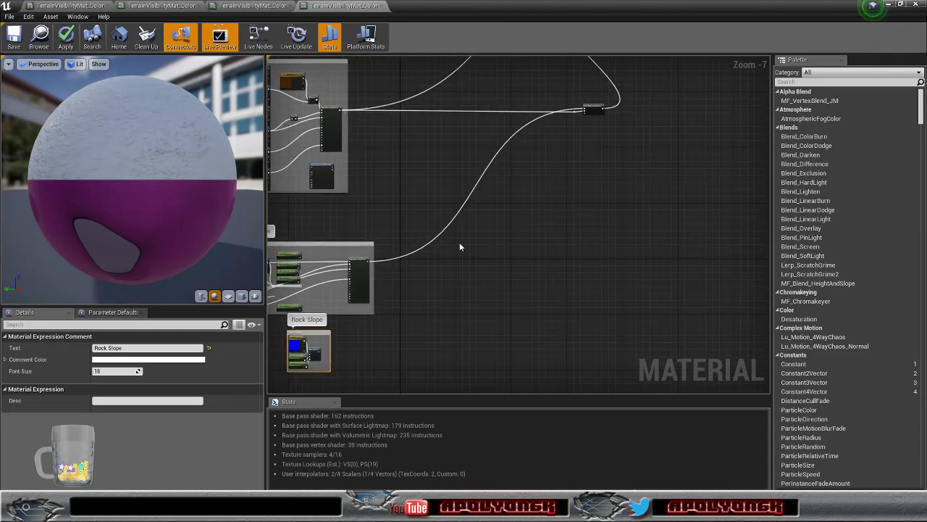
pyautogui.moveTo(502, 223); pyautogui.dragTo(478, 221, button='right')
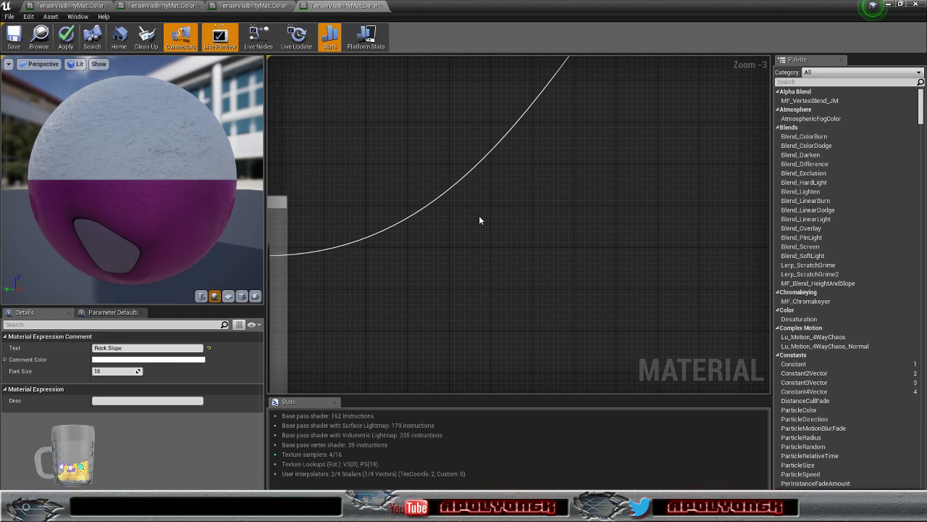
pyautogui.click(459, 126)
pyautogui.hotkey('ctrl', 'v')
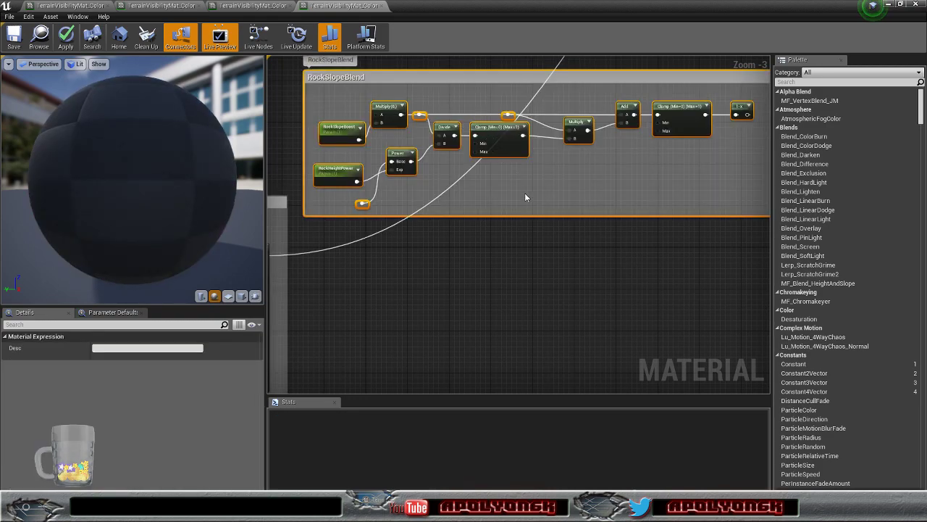
pyautogui.scroll(-3, 526, 196)
pyautogui.moveTo(536, 200); pyautogui.dragTo(556, 253, button='right')
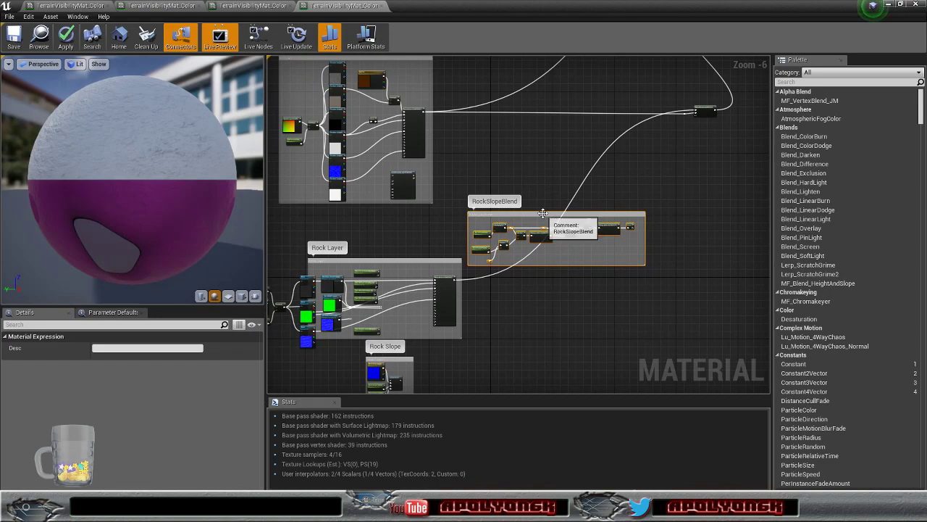
pyautogui.moveTo(543, 213); pyautogui.dragTo(549, 207)
pyautogui.moveTo(458, 363); pyautogui.dragTo(548, 288, button='right')
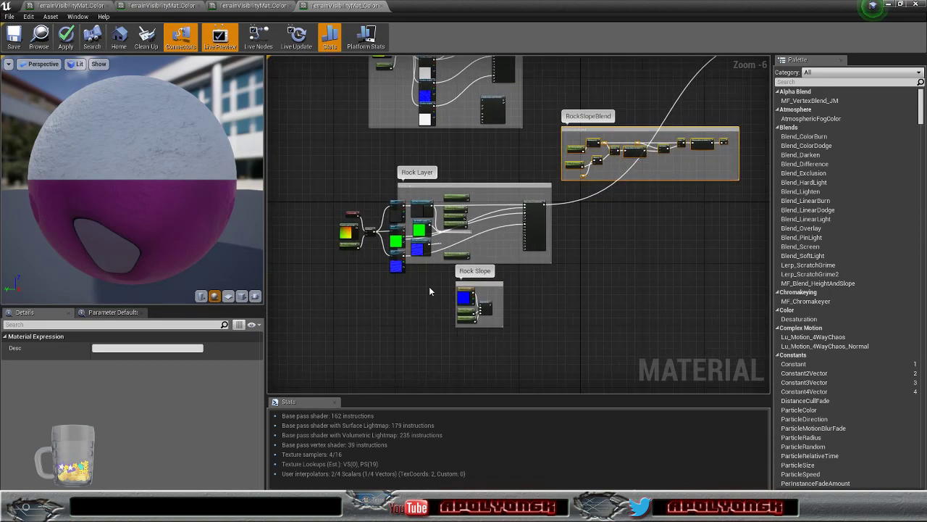
# - Connect SlopeMask's result to the A input of RockSlopeBlend's first Multiply node, and move the RockSlopeBlend group down beside the Rock Layer
pyautogui.click(487, 284)
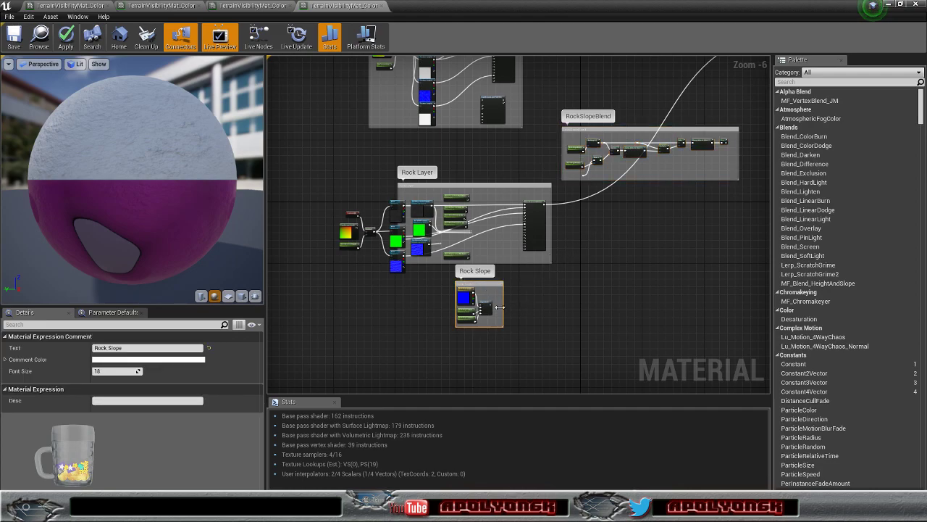
pyautogui.scroll(3, 490, 305)
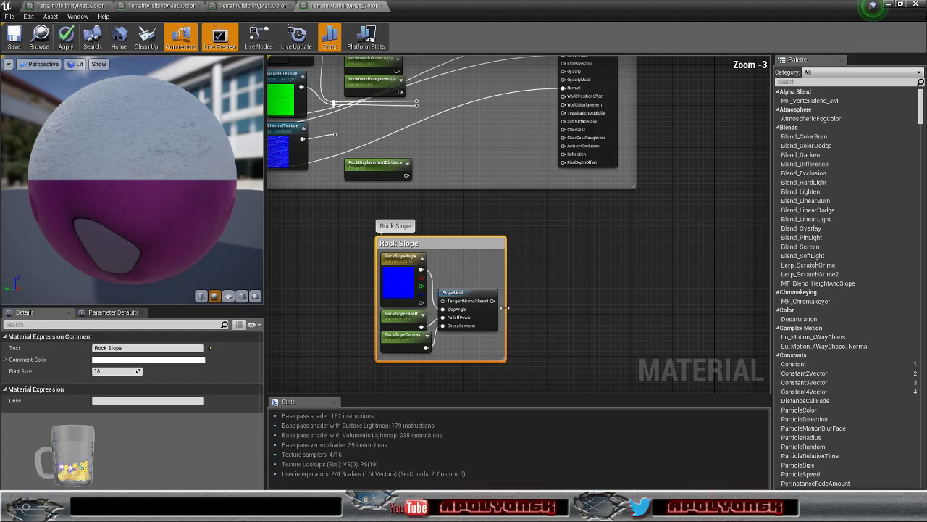
pyautogui.moveTo(509, 296); pyautogui.dragTo(735, 112)
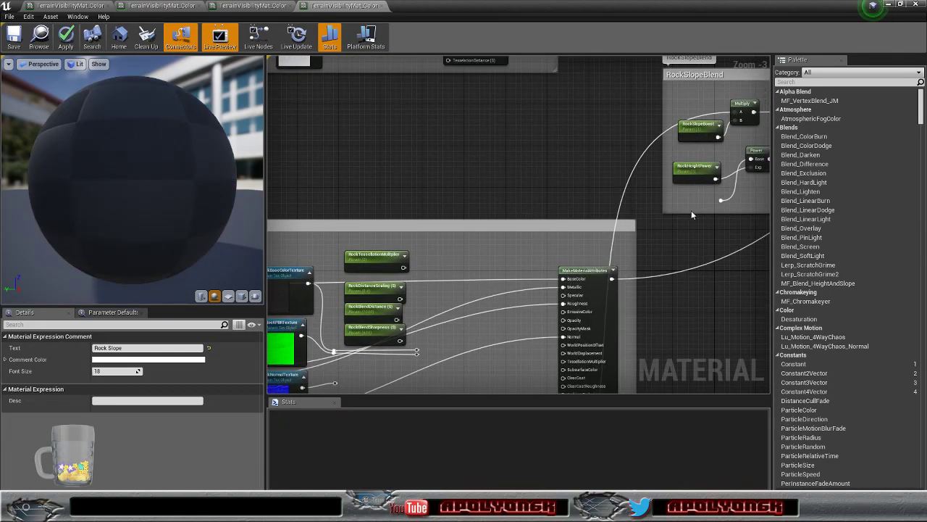
pyautogui.scroll(-6, 692, 206)
pyautogui.moveTo(720, 258); pyautogui.dragTo(500, 244, button='right')
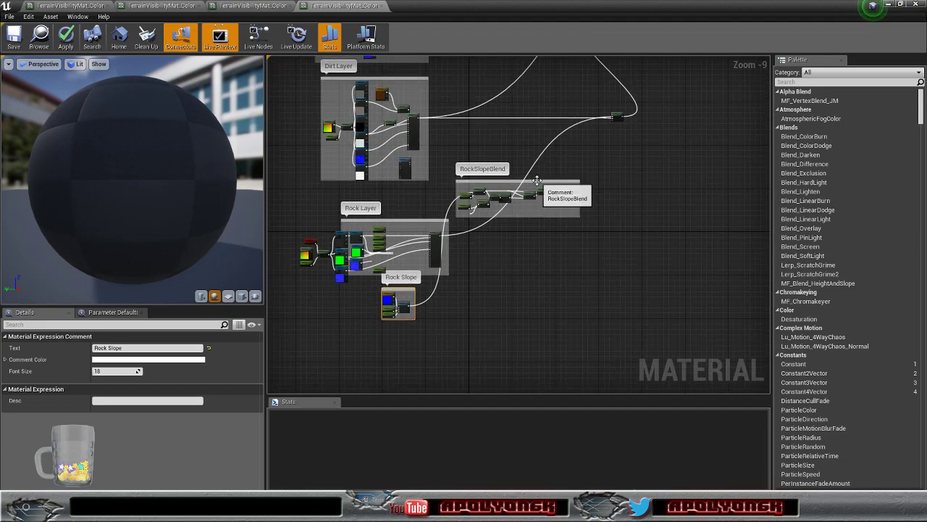
pyautogui.moveTo(536, 197); pyautogui.dragTo(542, 282)
# - Name the rock's base color texture sample RockBaseColor and assign it to the Textures parameter group
pyautogui.moveTo(544, 253); pyautogui.dragTo(587, 237, button='right')
pyautogui.scroll(1, 459, 250)
pyautogui.scroll(4, 458, 250)
pyautogui.moveTo(447, 248); pyautogui.dragTo(597, 231, button='right')
pyautogui.scroll(2, 474, 171)
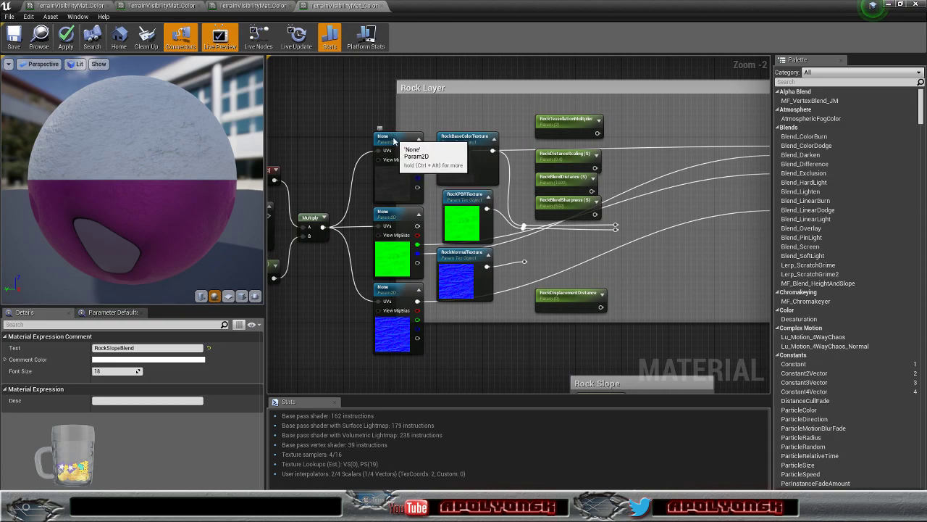
pyautogui.click(402, 171)
pyautogui.click(115, 348)
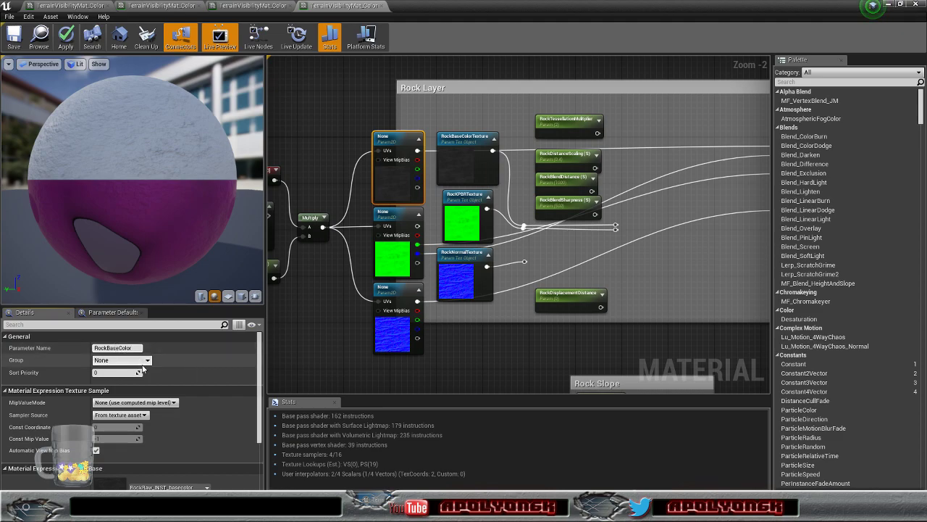
pyautogui.click(147, 362)
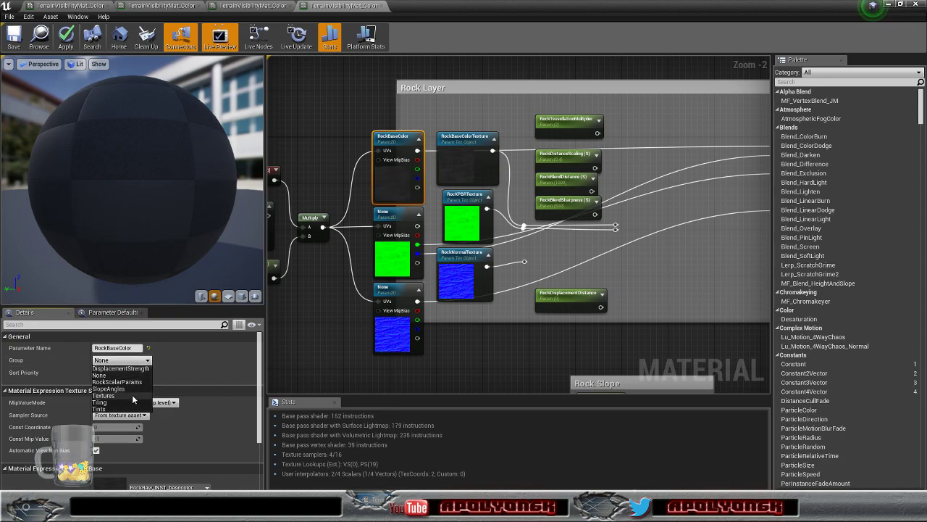
pyautogui.click(132, 395)
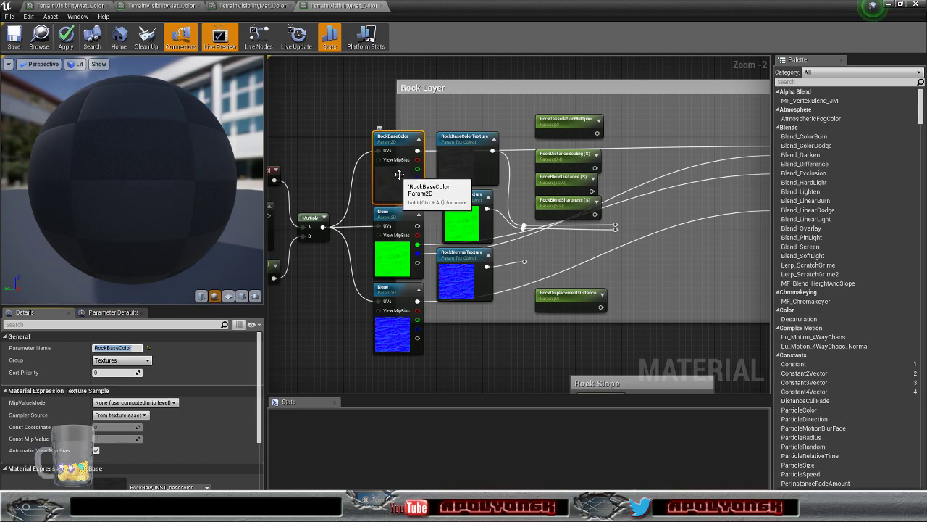
# - Delete the base color, PBR and normal texture object parameters from the Rock Layer
pyautogui.click(460, 166)
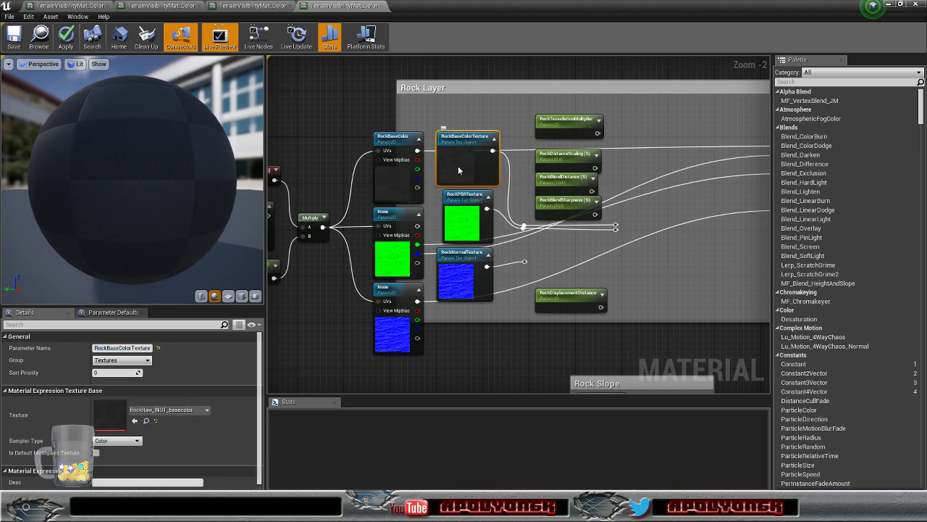
pyautogui.press('Delete')
pyautogui.click(464, 216)
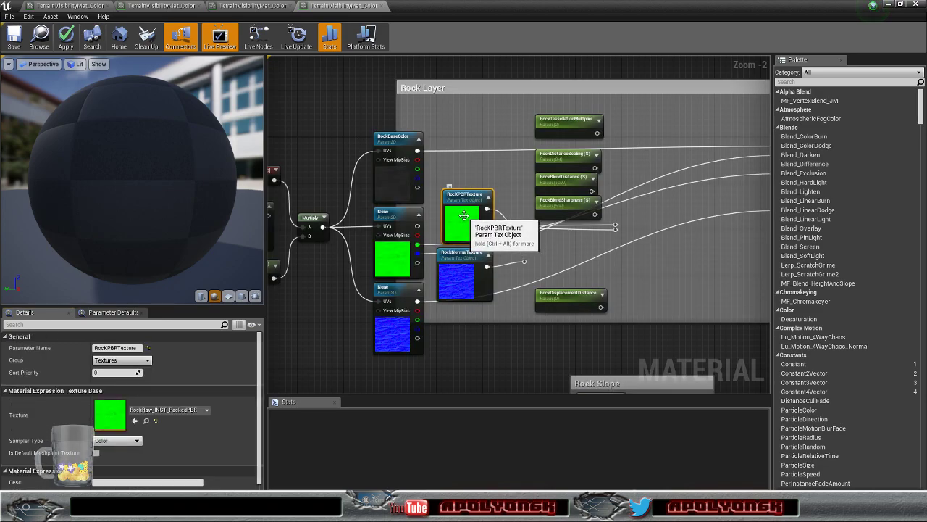
pyautogui.press('Delete')
pyautogui.click(461, 272)
pyautogui.press('Delete')
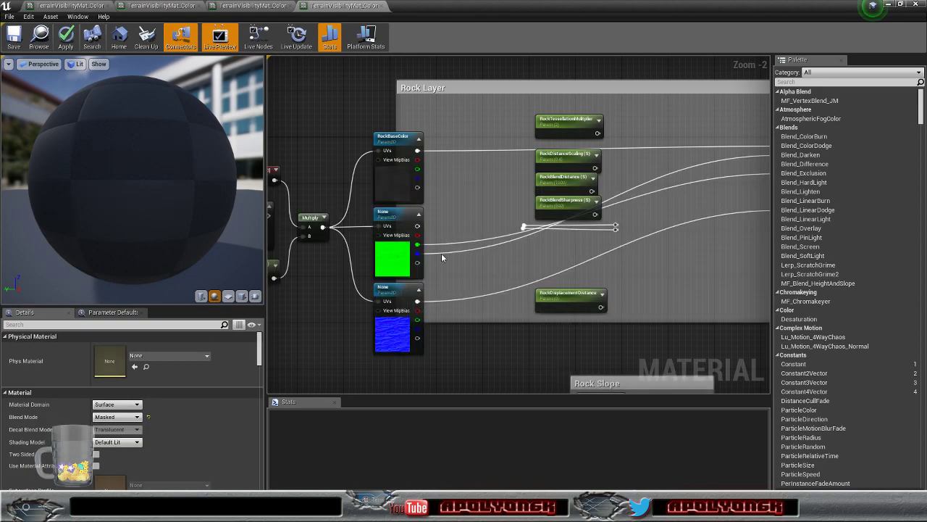
# - Delete the leftover reroute nodes and their wires inside the Rock Layer
pyautogui.click(617, 233)
pyautogui.press('Delete')
pyautogui.click(615, 227)
pyautogui.press('Delete')
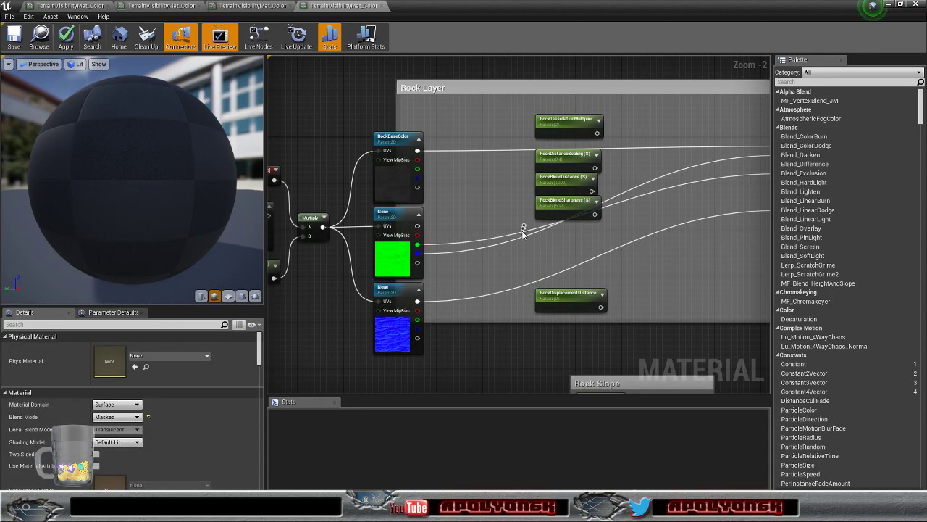
pyautogui.click(523, 226)
pyautogui.press('Delete')
pyautogui.click(523, 223)
pyautogui.press('Delete')
# - Name the green packed texture sample Rock PBR and assign it to the Textures parameter group
pyautogui.click(403, 221)
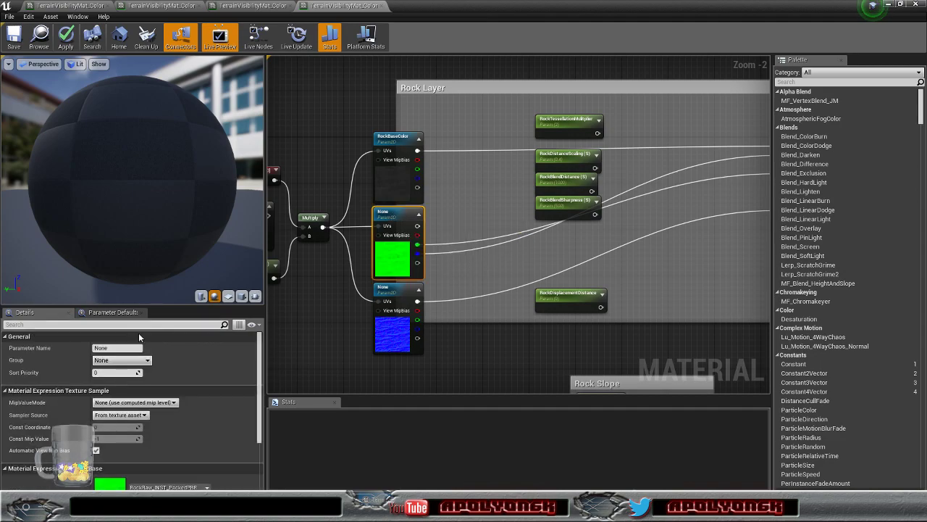
pyautogui.click(115, 348)
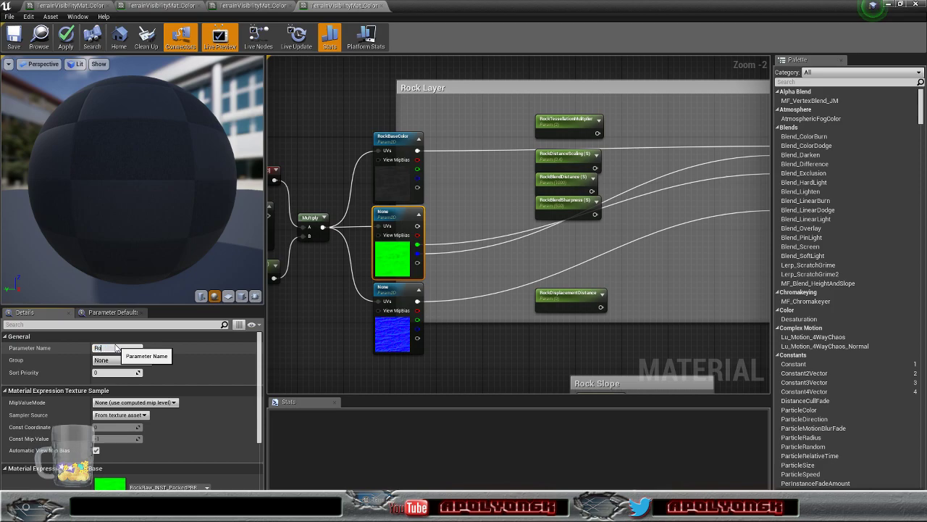
pyautogui.write('Pa')
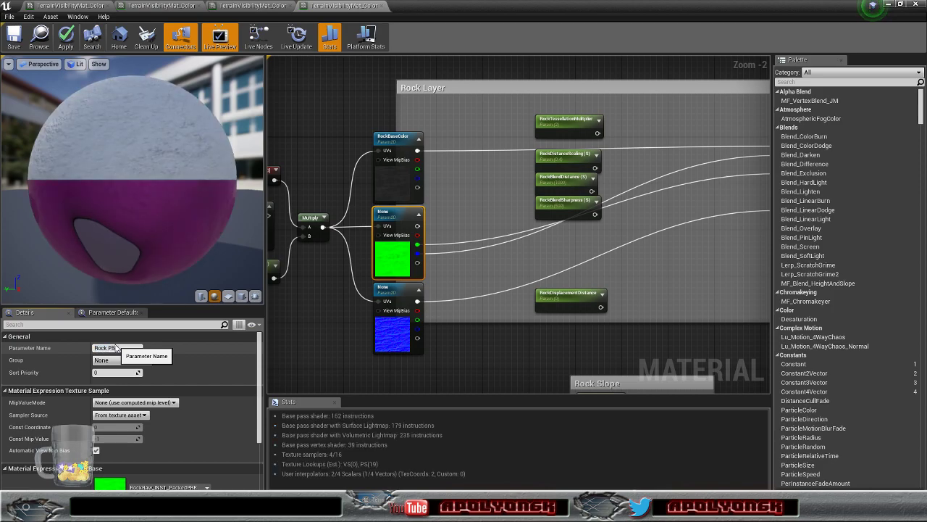
pyautogui.write('R')
pyautogui.press('Return')
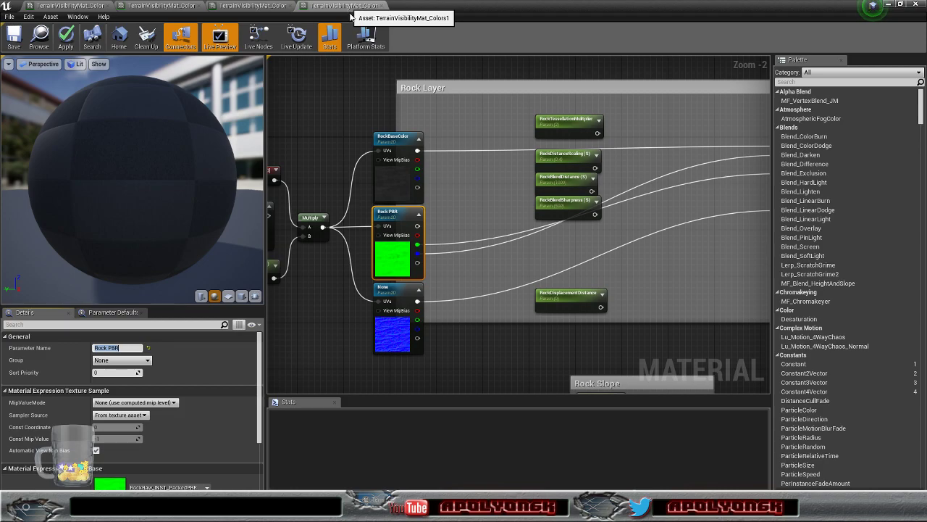
pyautogui.click(392, 332)
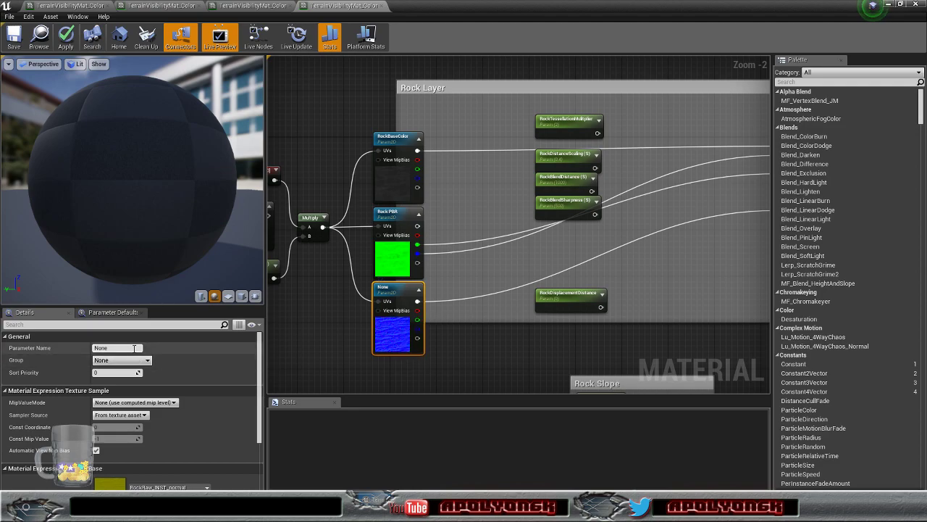
pyautogui.click(399, 220)
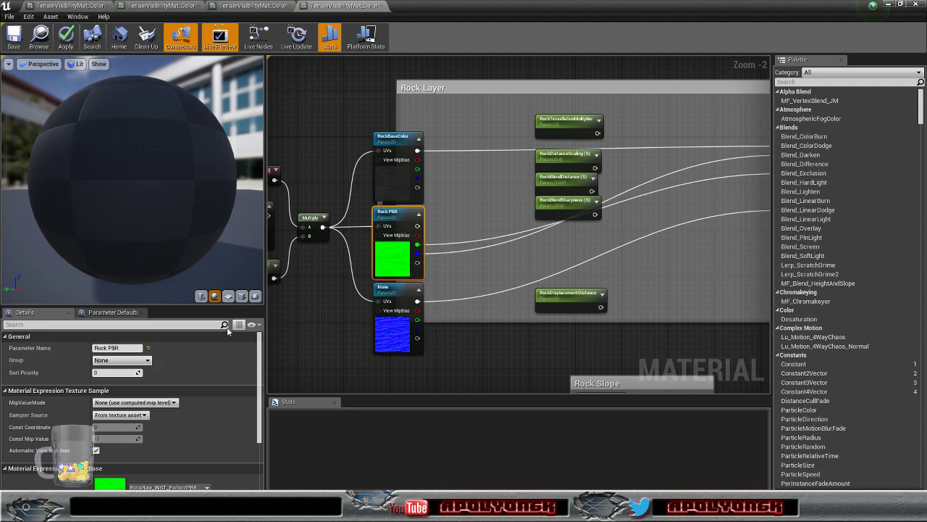
pyautogui.click(150, 361)
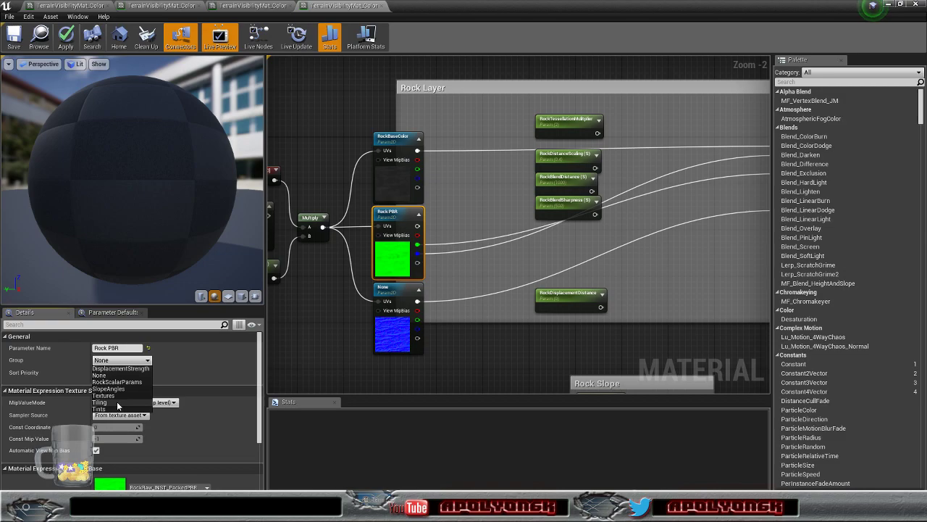
pyautogui.click(116, 396)
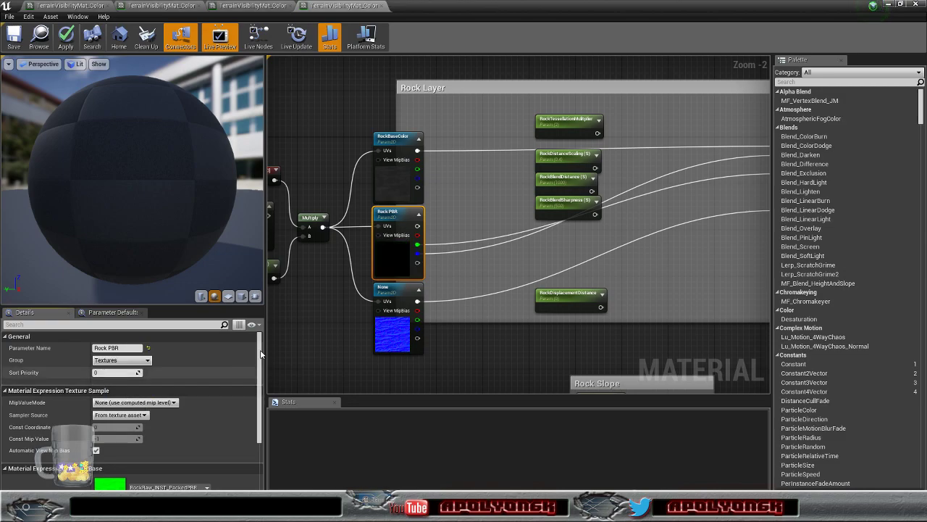
# - Name the blue normal map texture sample Rock Normal and assign it to the Textures parameter group
pyautogui.click(397, 308)
pyautogui.click(129, 349)
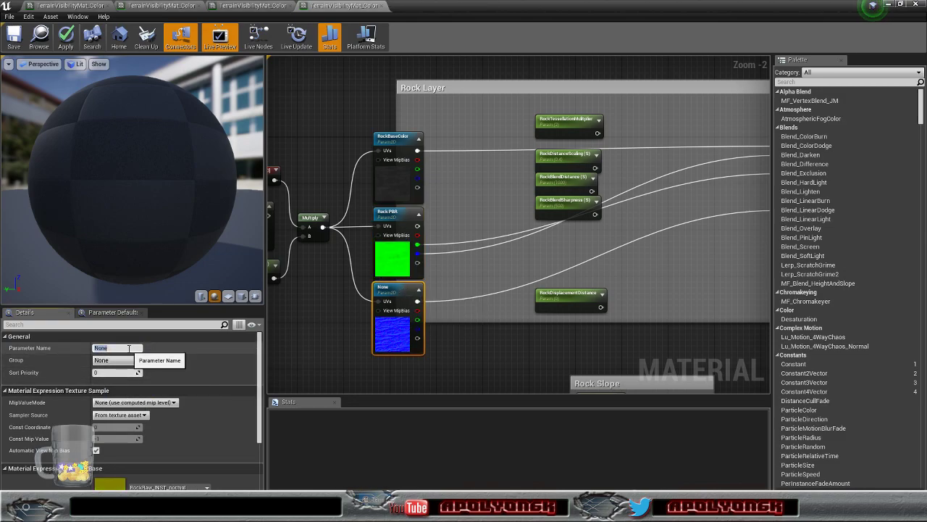
pyautogui.write('Rock')
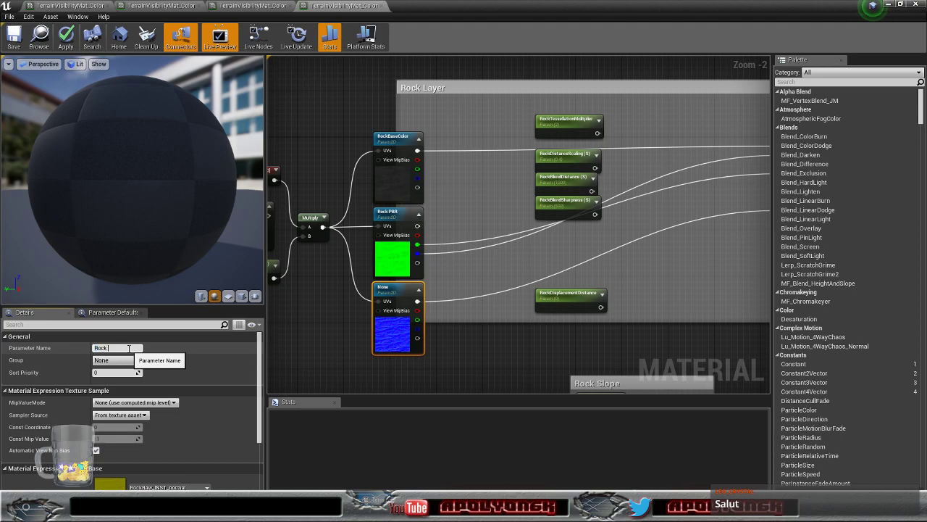
pyautogui.write(' Normal')
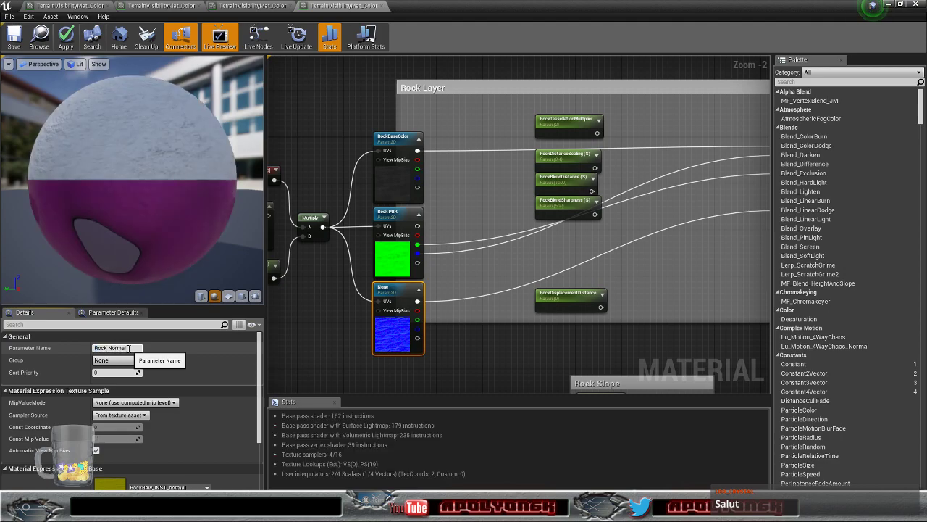
pyautogui.press('Return')
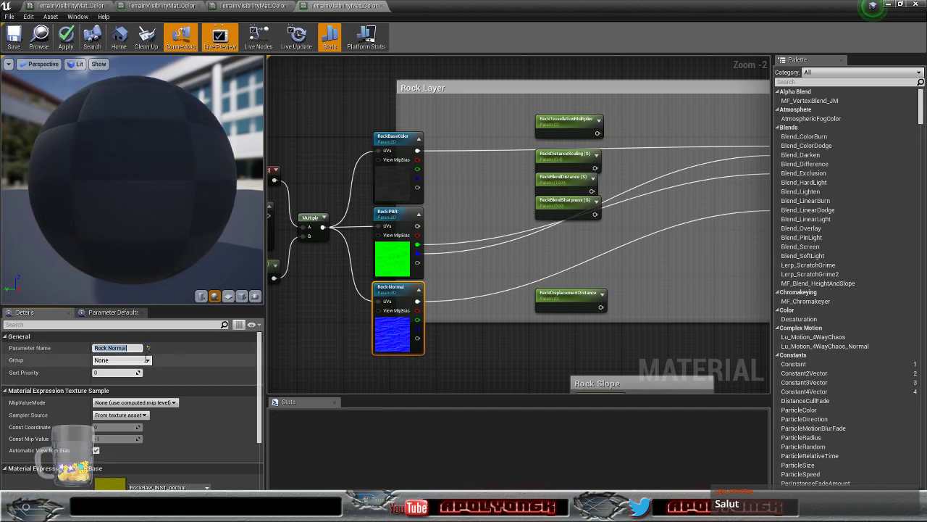
pyautogui.click(147, 360)
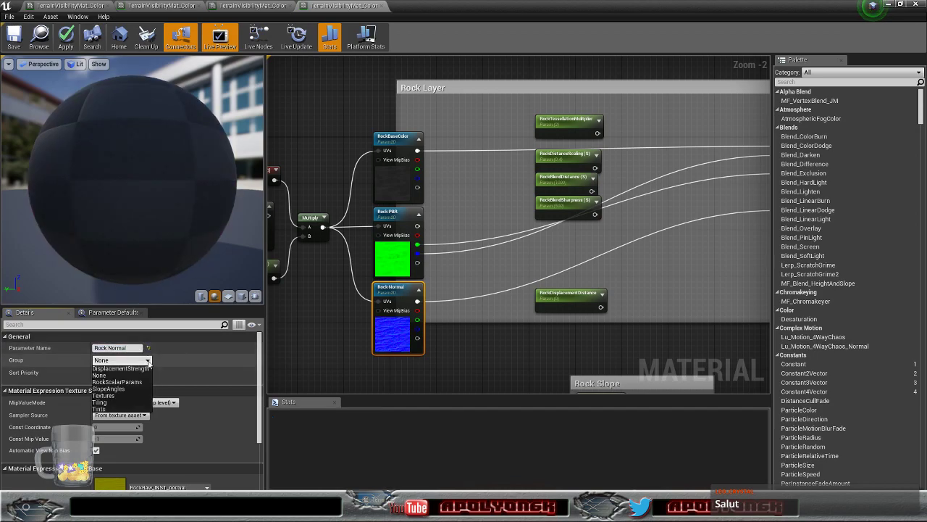
pyautogui.click(125, 395)
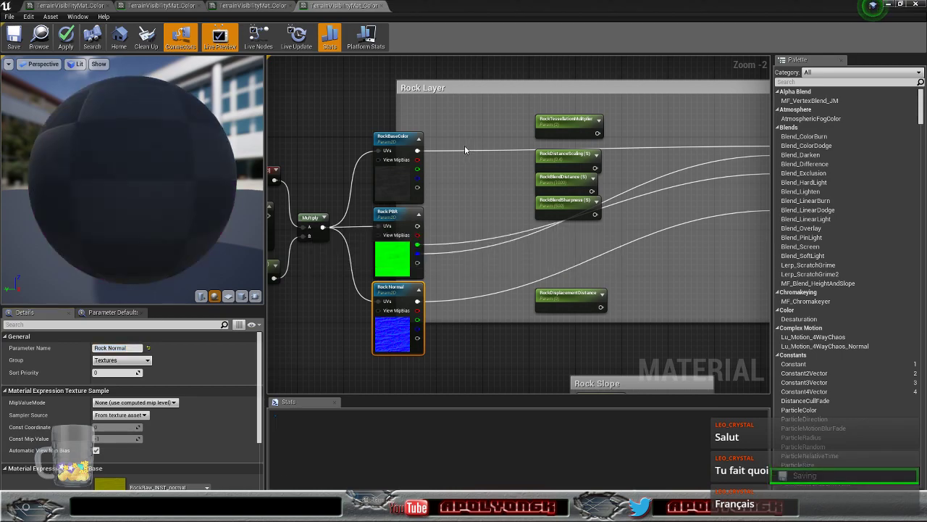
# - Connect LandscapeCoords to the A input of the rock texture scaling Multiply in place of TexCoord, and delete the TexCoord node
pyautogui.moveTo(454, 124); pyautogui.dragTo(568, 124, button='right')
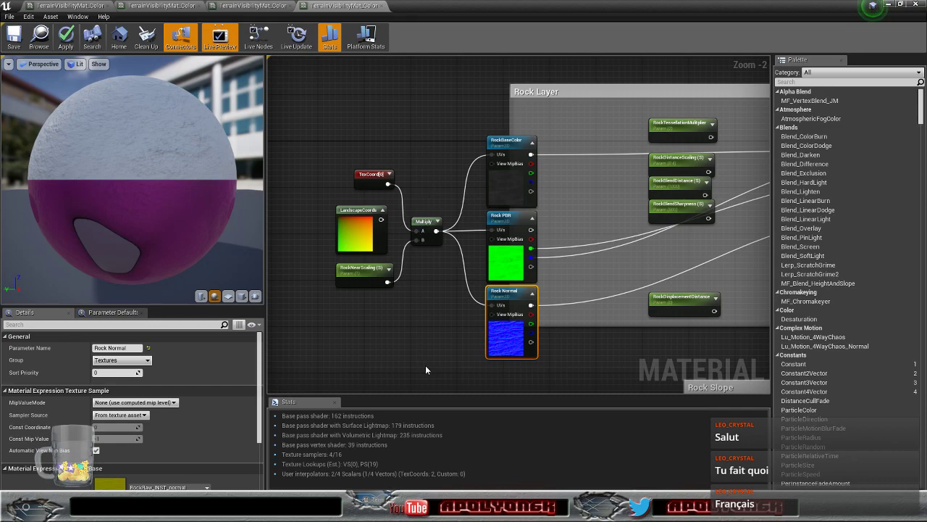
pyautogui.click(438, 356)
pyautogui.moveTo(610, 355); pyautogui.dragTo(585, 315, button='right')
pyautogui.moveTo(301, 86); pyautogui.dragTo(531, 338)
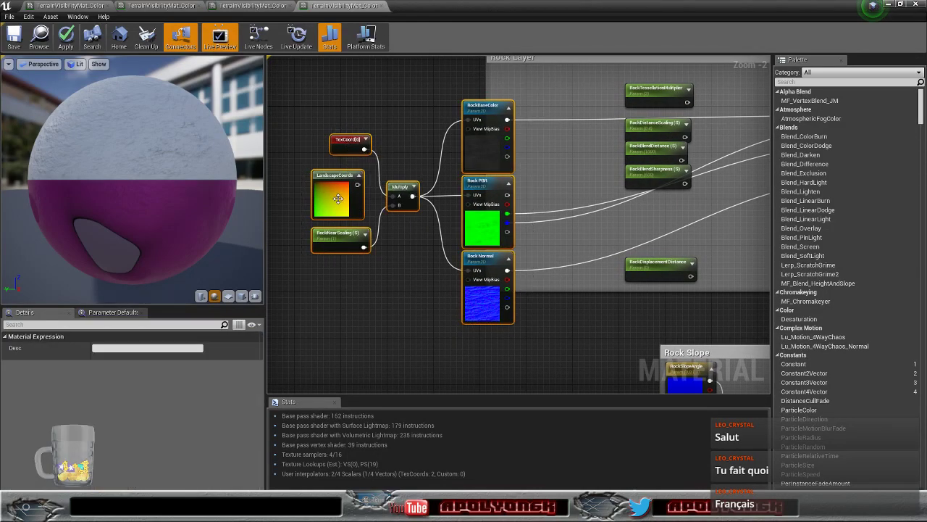
pyautogui.moveTo(357, 185); pyautogui.dragTo(397, 201)
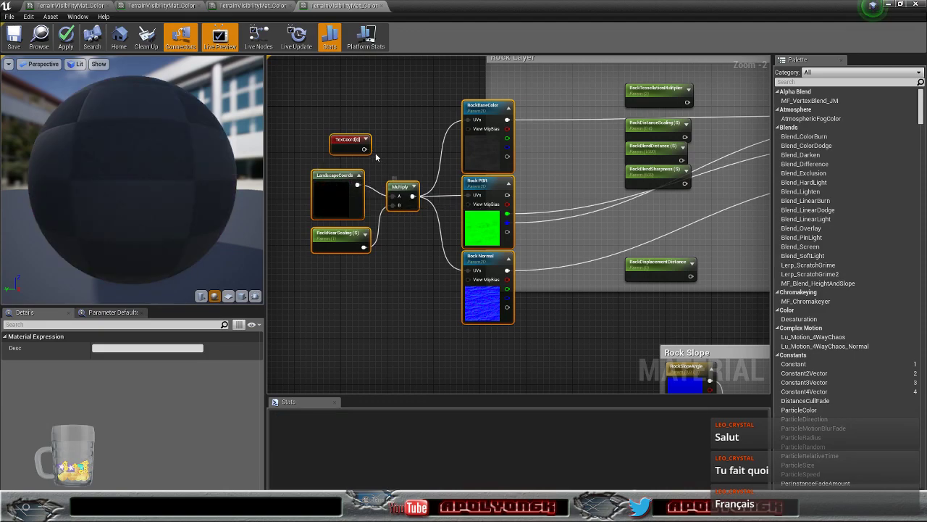
pyautogui.click(351, 145)
pyautogui.press('Delete')
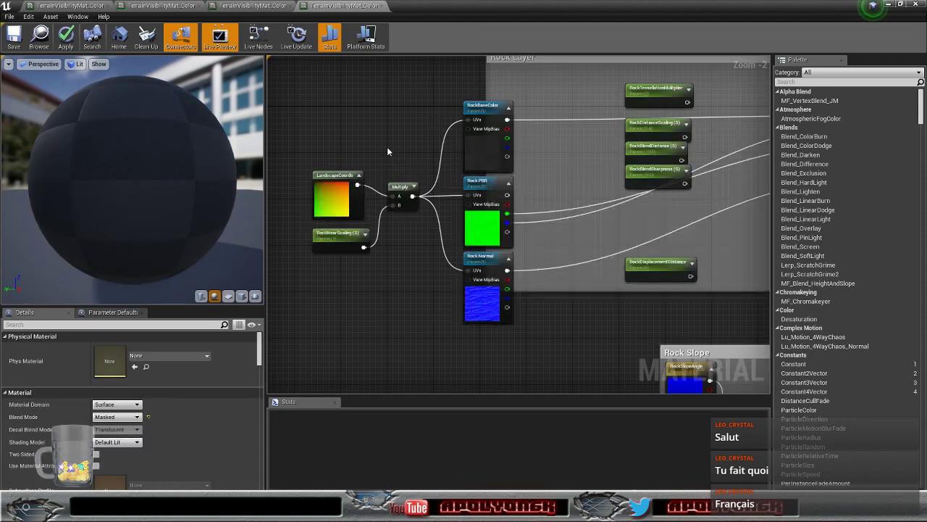
# - Open SnowFunction from the Rock Layer of TerrainVisibilityMat_Colors and examine its TextureSize input and the coordinate nodes feeding its textures
pyautogui.click(158, 6)
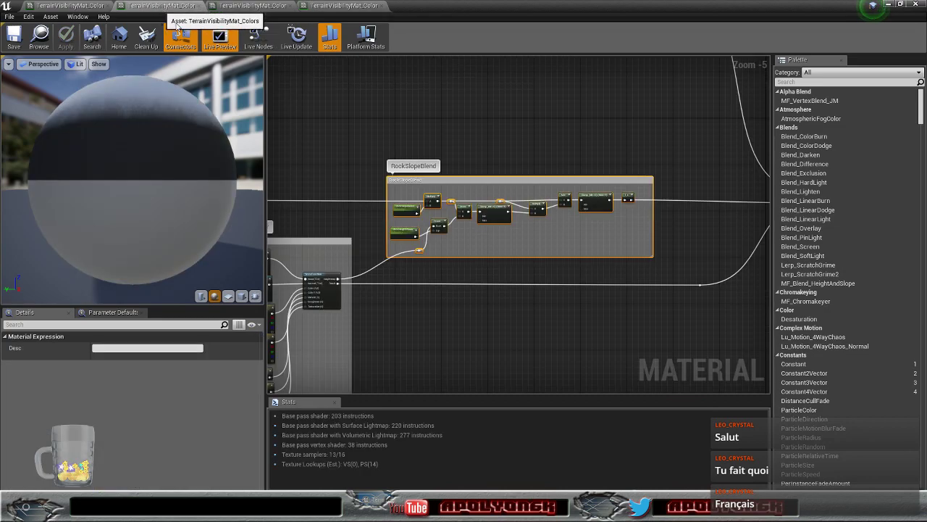
pyautogui.scroll(-7, 341, 131)
pyautogui.moveTo(289, 148); pyautogui.dragTo(579, 230, button='right')
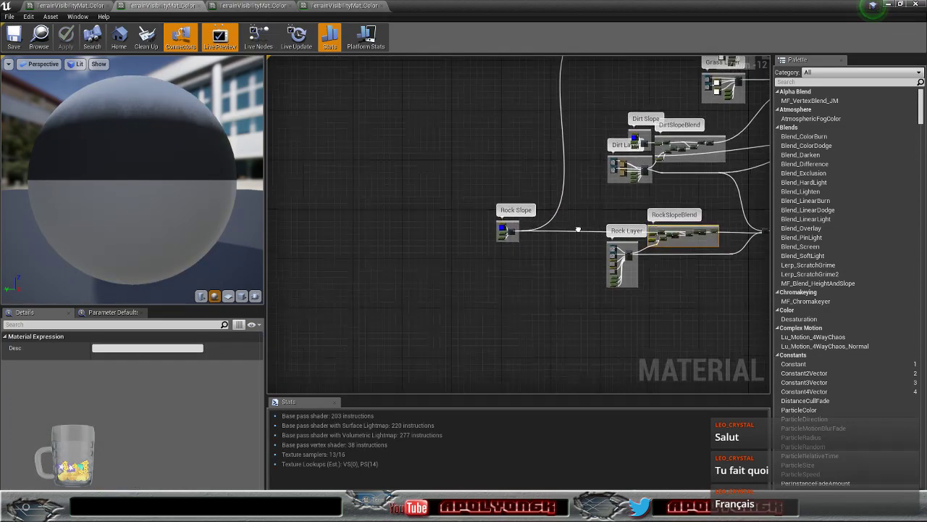
pyautogui.moveTo(521, 123); pyautogui.dragTo(341, 105, button='right')
pyautogui.scroll(4, 377, 178)
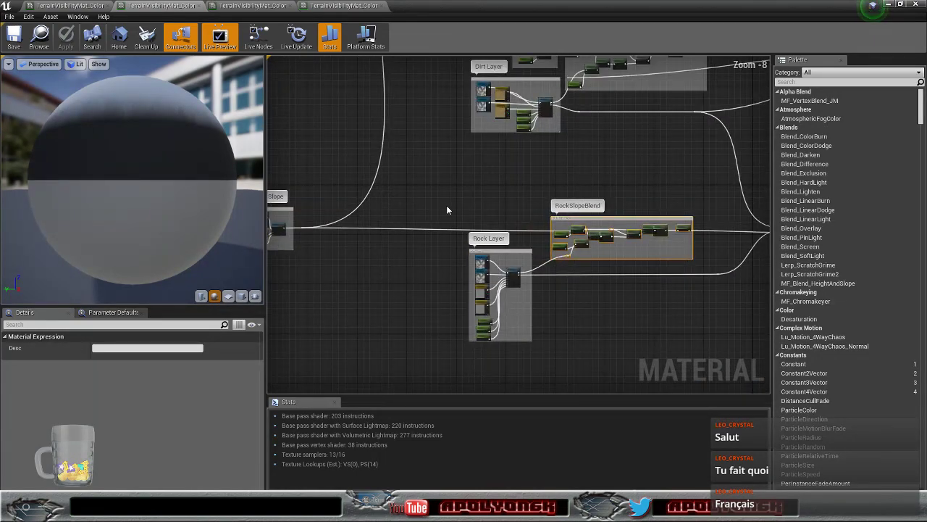
pyautogui.scroll(3, 448, 206)
pyautogui.moveTo(448, 206); pyautogui.dragTo(404, 74, button='right')
pyautogui.scroll(5, 536, 206)
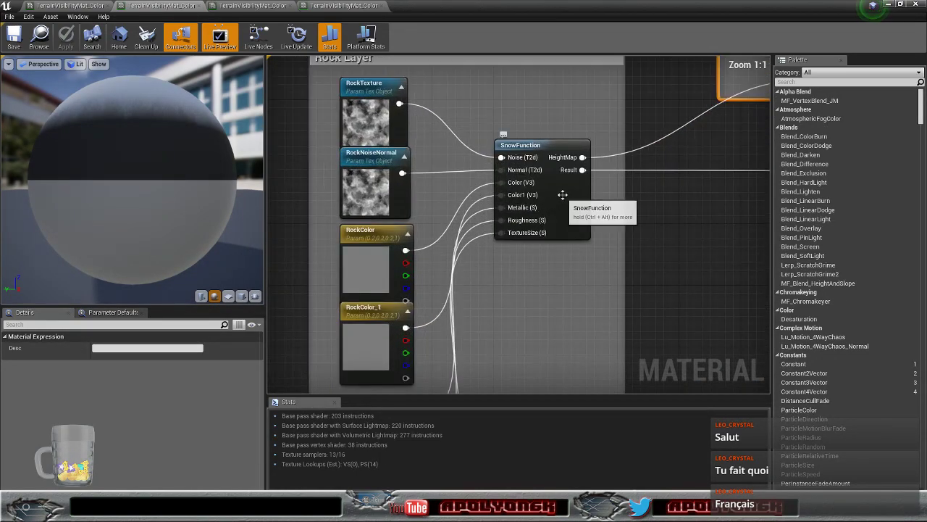
pyautogui.doubleClick(561, 192)
pyautogui.moveTo(561, 194); pyautogui.dragTo(531, 200, button='right')
pyautogui.moveTo(329, 149)
pyautogui.mouseDown(button='right')
pyautogui.moveTo(693, 128)
pyautogui.moveTo(813, 162)
pyautogui.mouseUp(button='right')
pyautogui.moveTo(346, 134); pyautogui.dragTo(660, 136, button='right')
pyautogui.moveTo(590, 136); pyautogui.dragTo(763, 117, button='right')
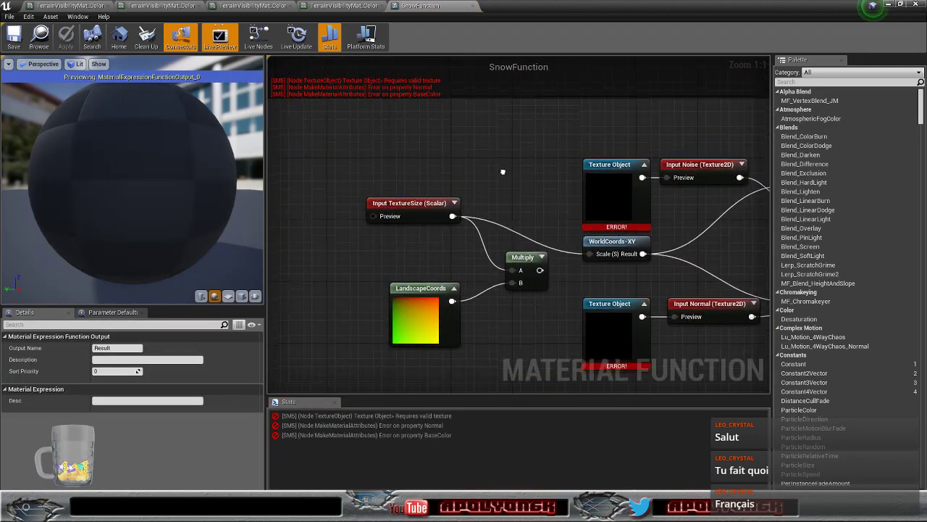
# - Review the TextureSize and LandscapeCoords multiplication in SnowFunction and close the function
pyautogui.moveTo(415, 321); pyautogui.dragTo(383, 279, button='right')
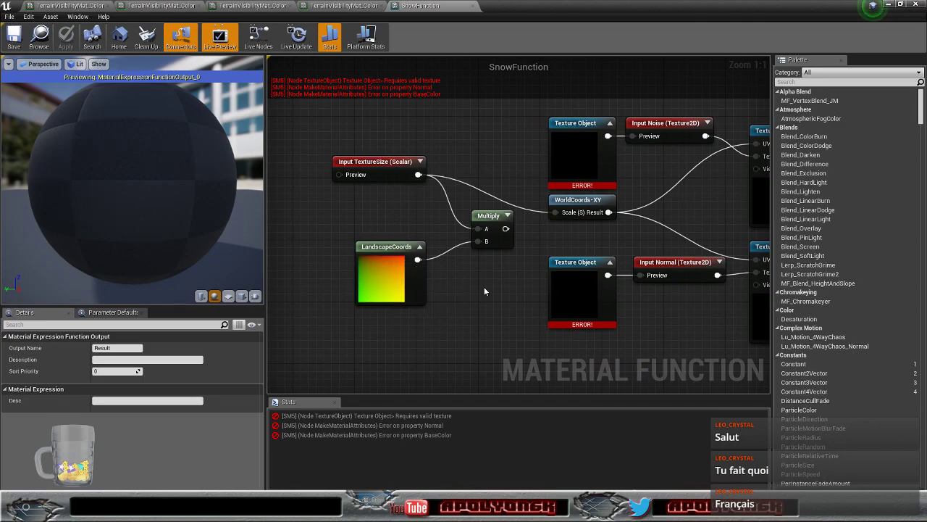
pyautogui.scroll(-4, 484, 286)
pyautogui.scroll(2, 494, 289)
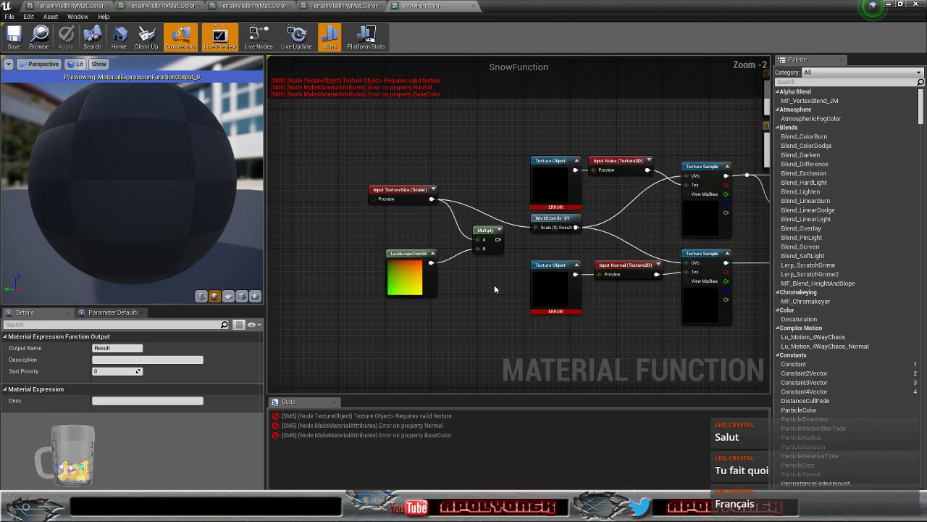
pyautogui.click(473, 6)
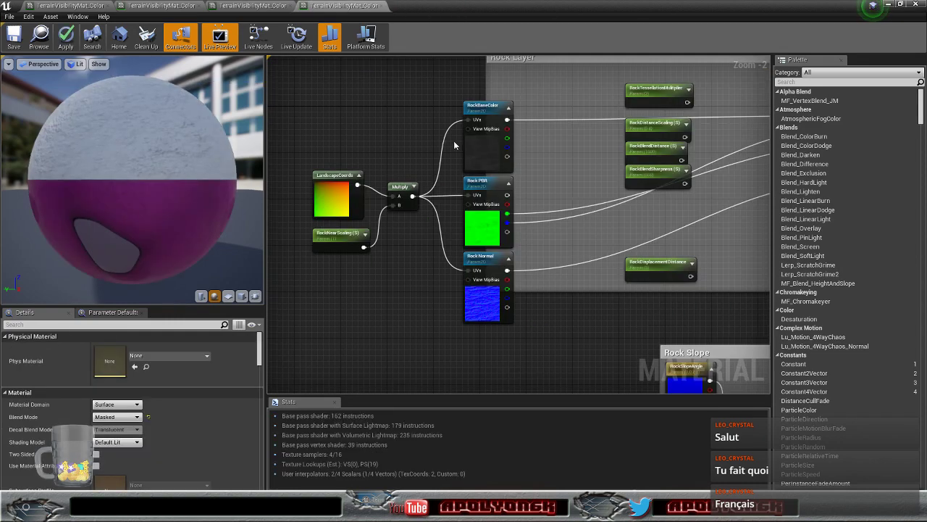
# - Move LandscapeCoords, RockNearScaling, their Multiply and the three rock texture samples together inside the Rock Layer comment, beside MakeMaterialAttributes
pyautogui.moveTo(406, 247); pyautogui.dragTo(366, 238, button='right')
pyautogui.scroll(-4, 385, 255)
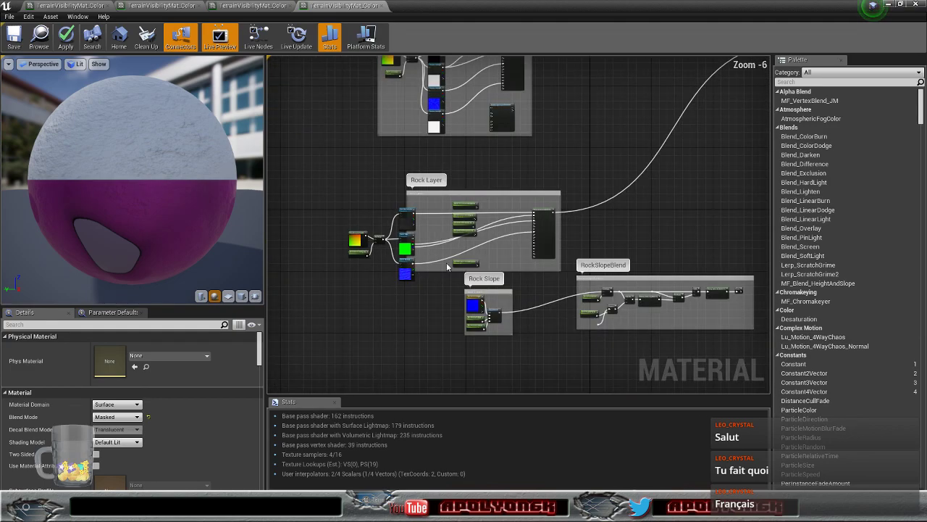
pyautogui.scroll(3, 443, 264)
pyautogui.moveTo(344, 156); pyautogui.dragTo(482, 169, button='right')
pyautogui.moveTo(321, 129); pyautogui.dragTo(471, 308)
pyautogui.moveTo(458, 231); pyautogui.dragTo(692, 209)
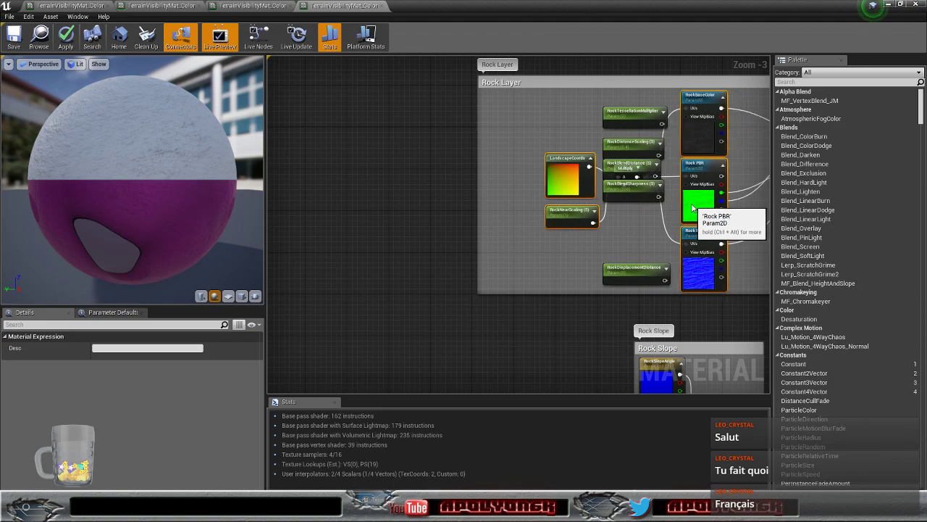
pyautogui.moveTo(626, 224); pyautogui.dragTo(394, 221, button='right')
pyautogui.scroll(2, 395, 221)
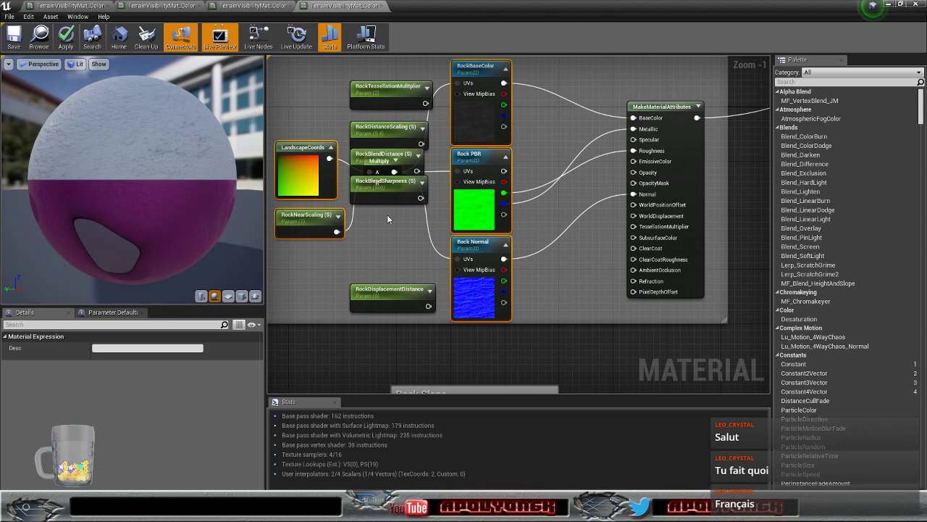
pyautogui.scroll(-5, 387, 214)
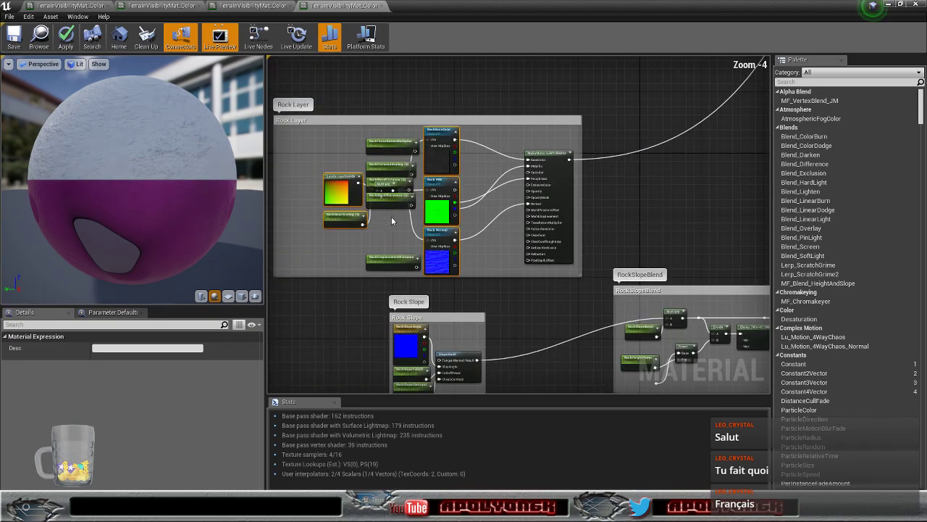
pyautogui.scroll(2, 555, 229)
pyautogui.moveTo(559, 225); pyautogui.dragTo(630, 169, button='right')
# - In TerrainVisibilityMat_Colors, examine how SnowFunction's HeightMap output feeds the RockSlopeBlend group and where the rock layer is blended
pyautogui.click(136, 8)
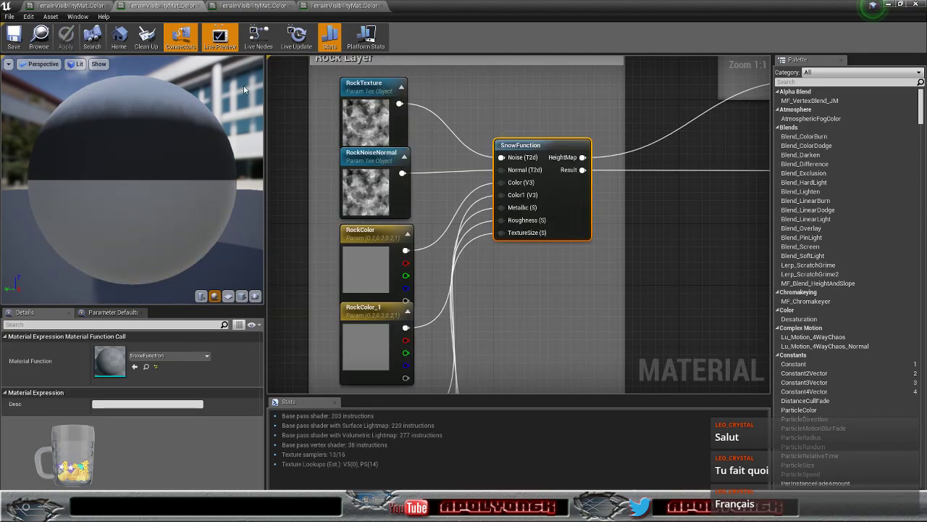
pyautogui.moveTo(646, 222); pyautogui.dragTo(317, 218, button='right')
pyautogui.scroll(-10, 424, 221)
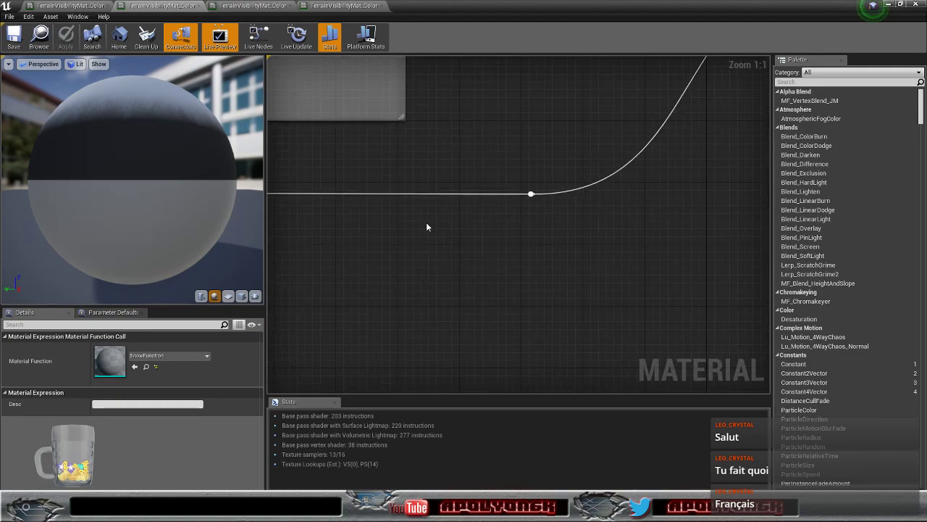
pyautogui.scroll(2, 443, 221)
pyautogui.scroll(9, 560, 166)
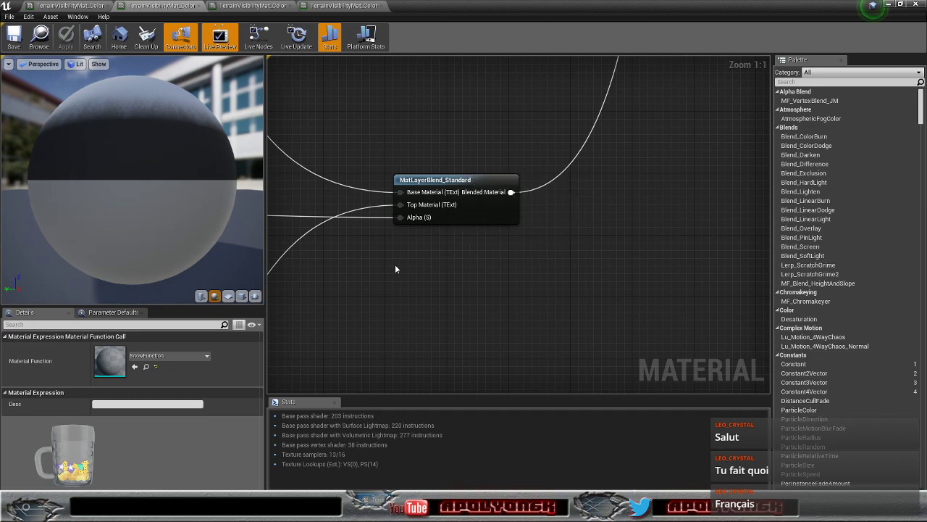
pyautogui.scroll(-5, 396, 268)
pyautogui.scroll(4, 370, 275)
pyautogui.moveTo(368, 275); pyautogui.dragTo(869, 228, button='right')
pyautogui.moveTo(486, 225); pyautogui.dragTo(926, 228, button='right')
pyautogui.moveTo(497, 299); pyautogui.dragTo(620, 251, button='right')
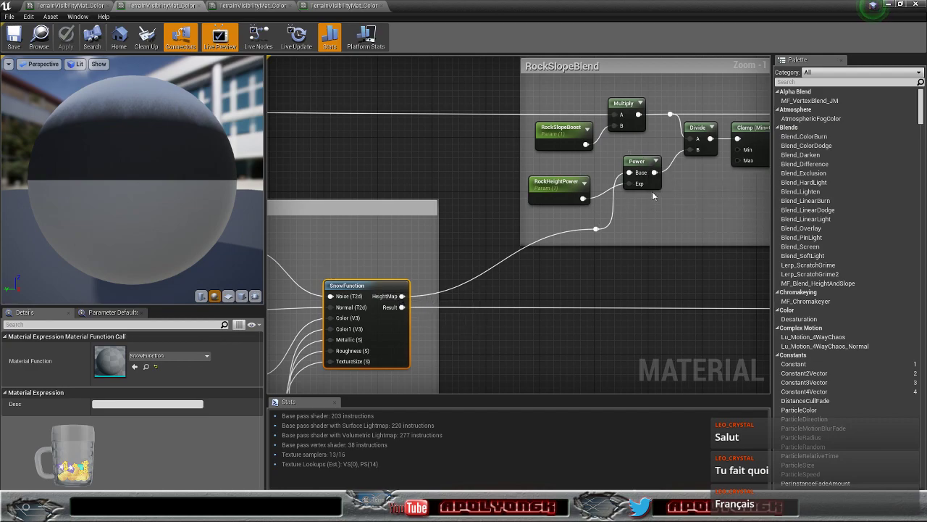
pyautogui.moveTo(706, 188); pyautogui.dragTo(494, 204, button='right')
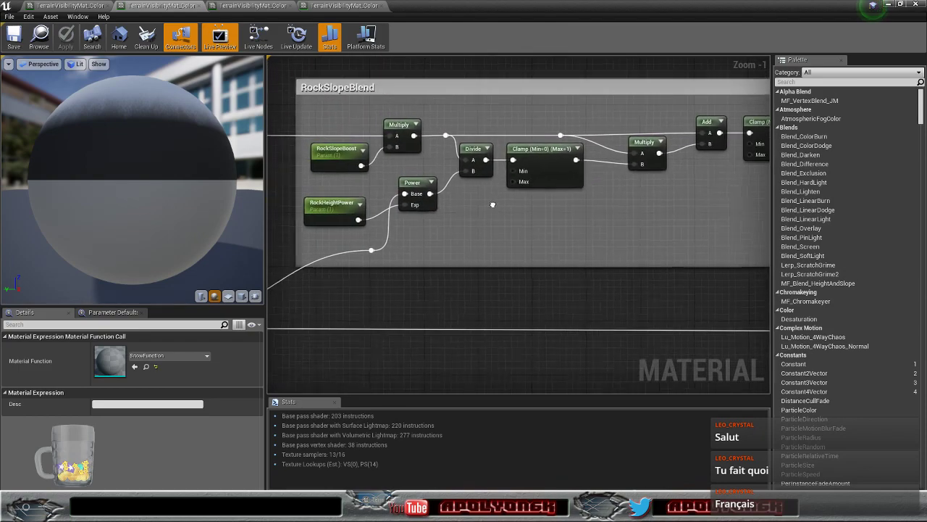
# - In TerrainVisibilityMat_Colors1, connect the alpha output of Rock PBR to the Base input of Power in RockSlopeBlend
pyautogui.click(330, 6)
pyautogui.scroll(4, 446, 250)
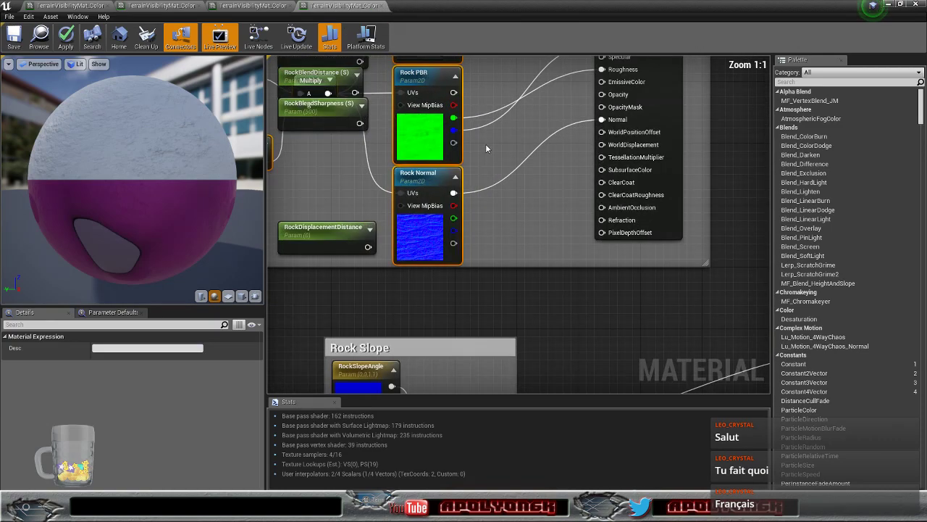
pyautogui.moveTo(485, 148); pyautogui.dragTo(475, 192, button='right')
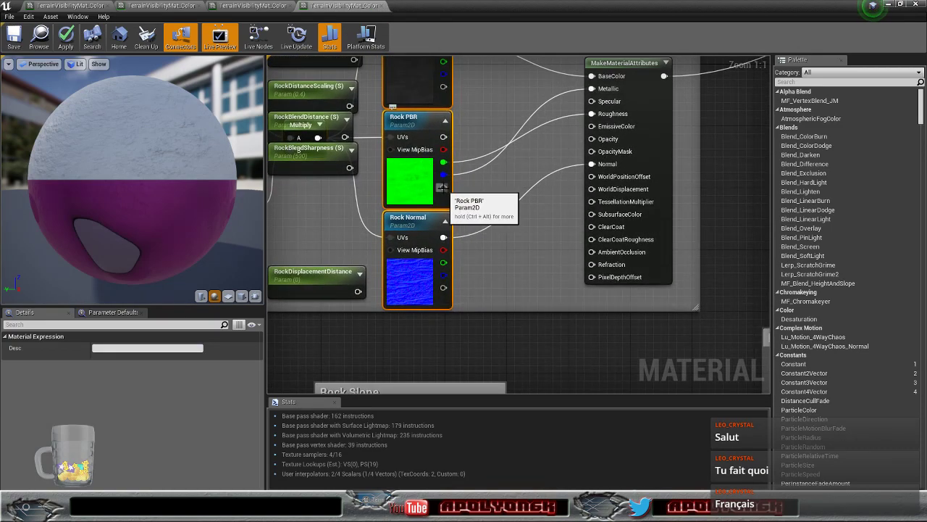
pyautogui.scroll(-3, 441, 187)
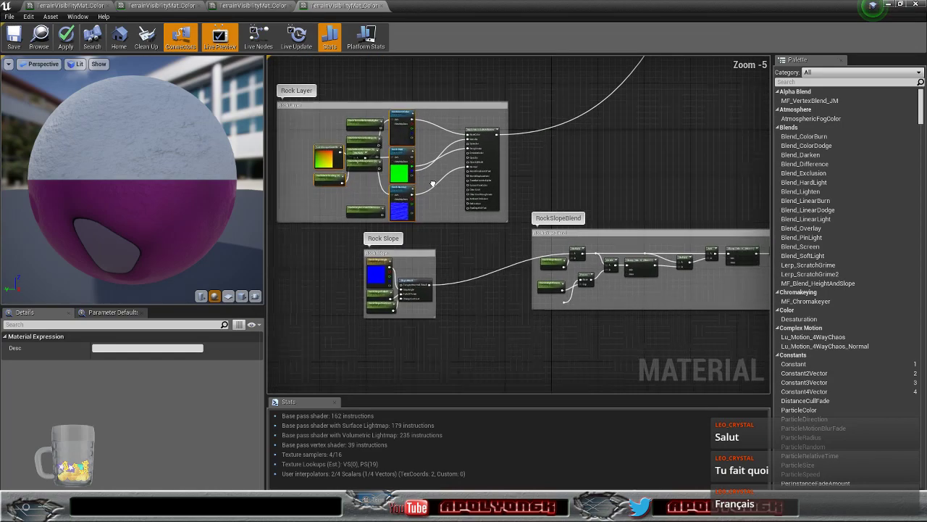
pyautogui.moveTo(386, 159); pyautogui.dragTo(689, 347)
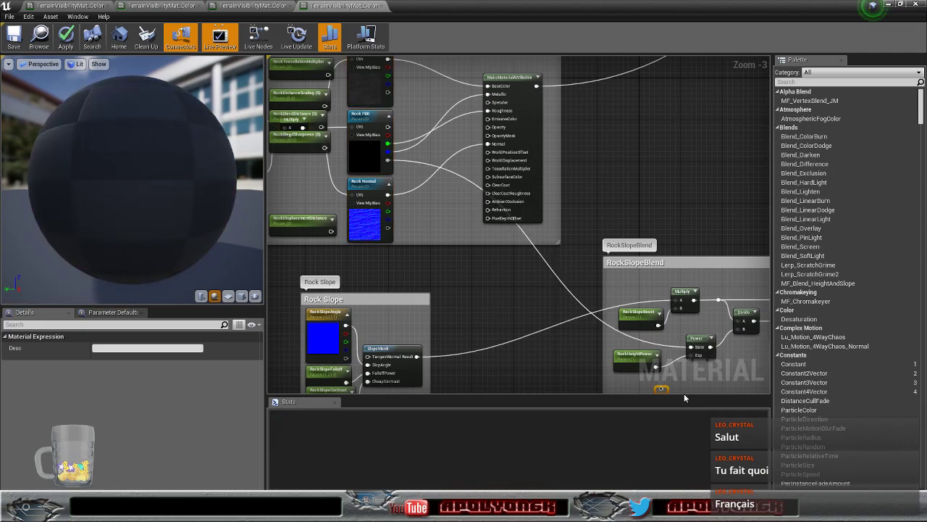
# - Add a reroute node to the wire from Rock PBR to Power and place it between the Rock Slope and RockSlopeBlend groups
pyautogui.click(502, 287)
pyautogui.moveTo(503, 287); pyautogui.dragTo(473, 205, button='right')
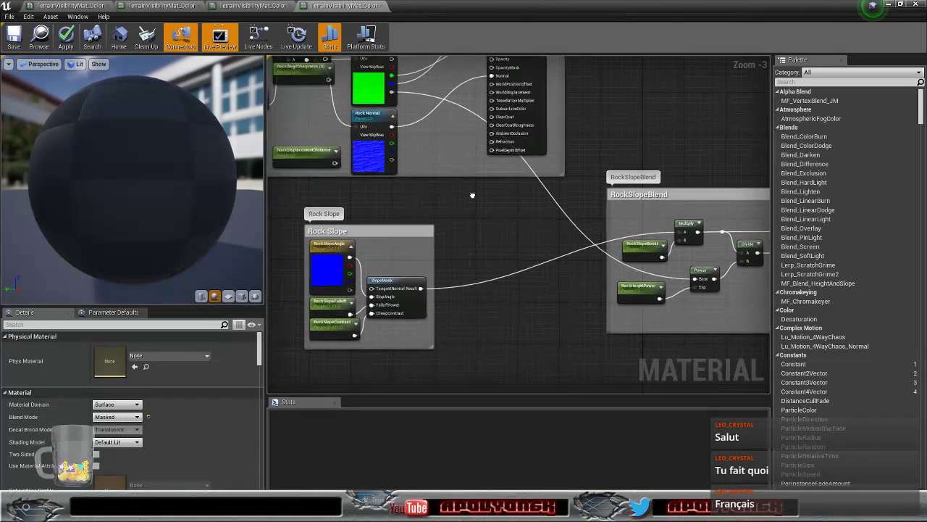
pyautogui.doubleClick(549, 204)
pyautogui.moveTo(548, 196); pyautogui.dragTo(535, 293)
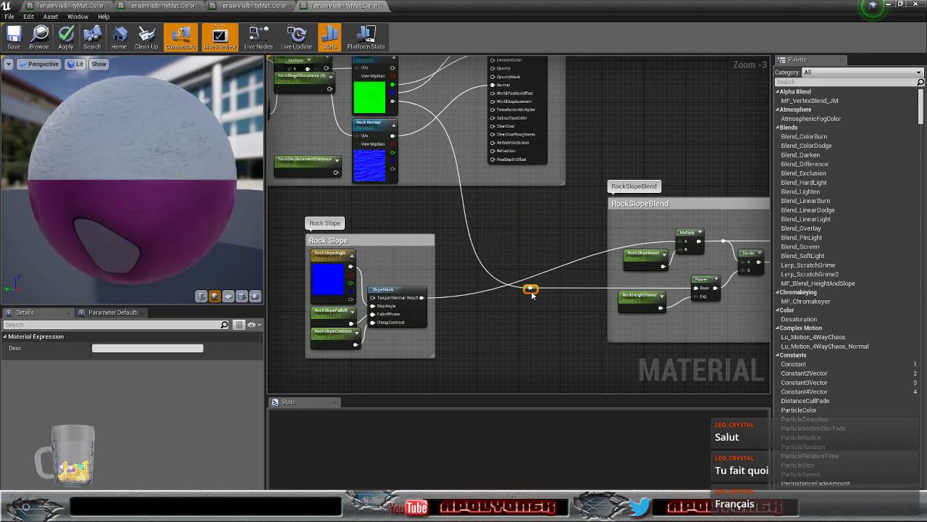
# - Trace the wires from RockSlopeBlend and Rock Layer to BlendMaterialAttributes, and examine that node's inputs and where its output leads
pyautogui.moveTo(521, 241); pyautogui.dragTo(465, 238, button='right')
pyautogui.scroll(-4, 465, 238)
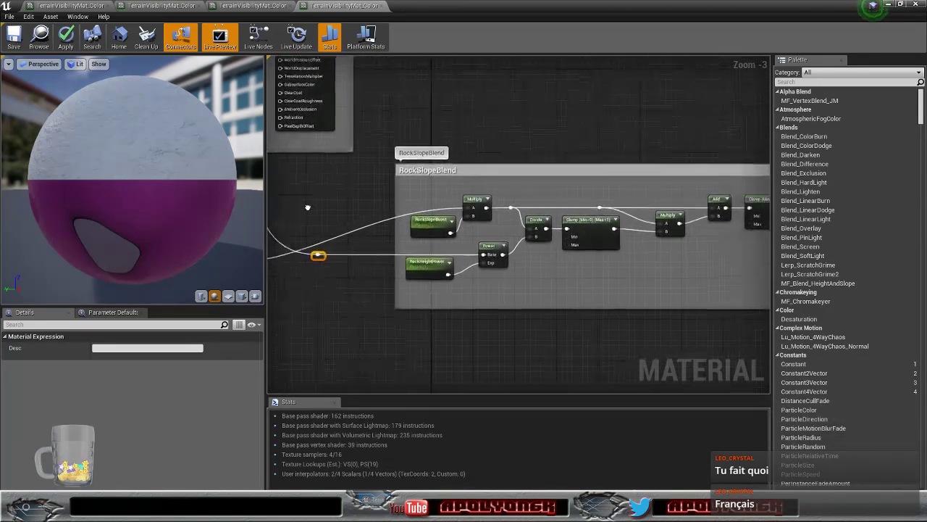
pyautogui.scroll(2, 486, 181)
pyautogui.moveTo(554, 124); pyautogui.dragTo(407, 413, button='right')
pyautogui.scroll(3, 556, 158)
pyautogui.moveTo(543, 148); pyautogui.dragTo(558, 208, button='right')
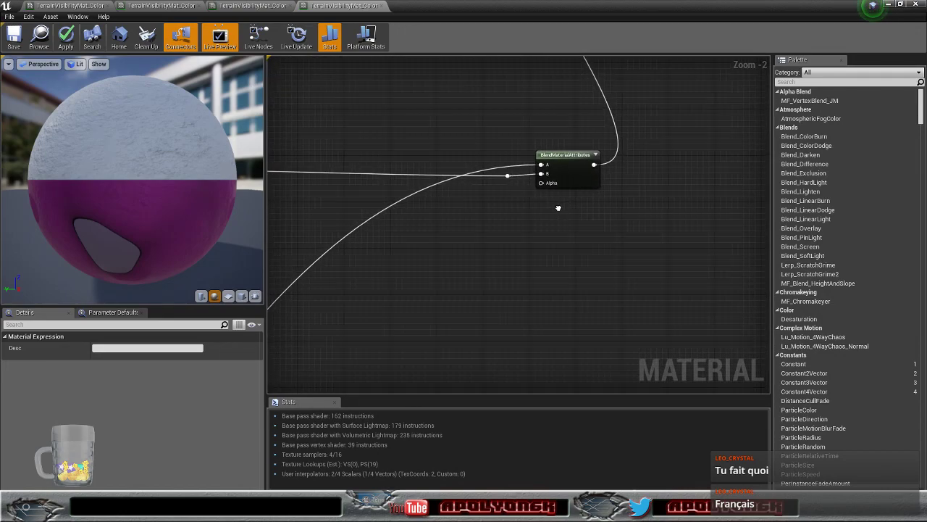
pyautogui.click(571, 173)
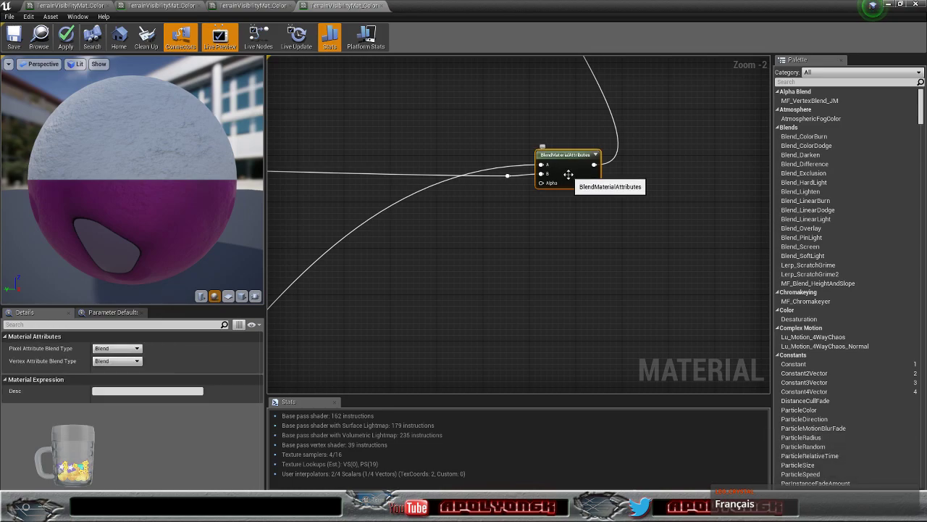
pyautogui.scroll(-10, 570, 176)
pyautogui.scroll(4, 571, 179)
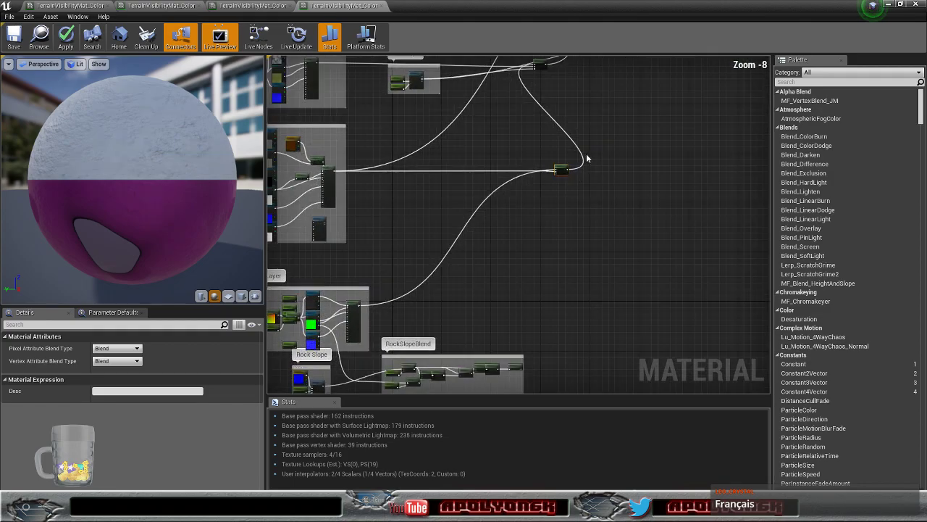
pyautogui.moveTo(623, 211); pyautogui.dragTo(491, 327, button='right')
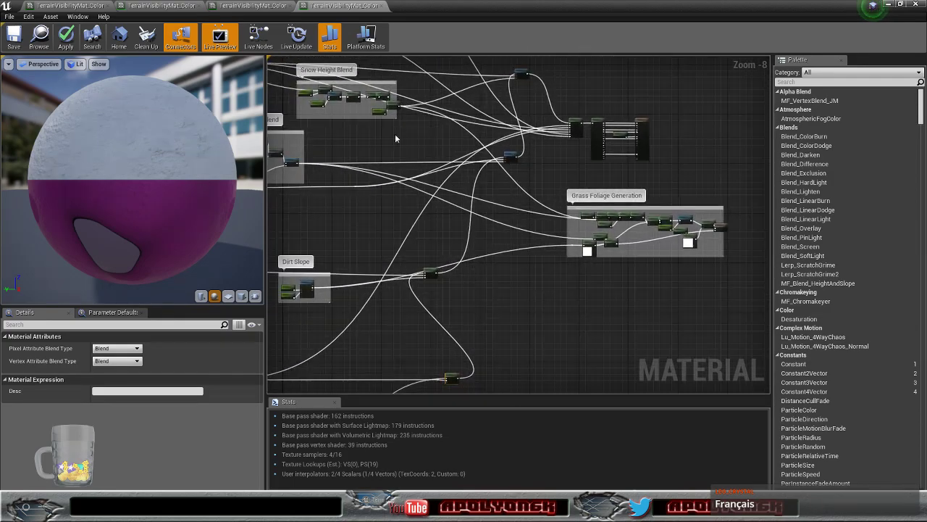
# - Copy MatLayerBlend_Standard for the rock layer from TerrainVisibilityMat_Colors and paste it below BlendMaterialAttributes in TerrainVisibilityMat_Colors1
pyautogui.click(187, 10)
pyautogui.scroll(-7, 548, 148)
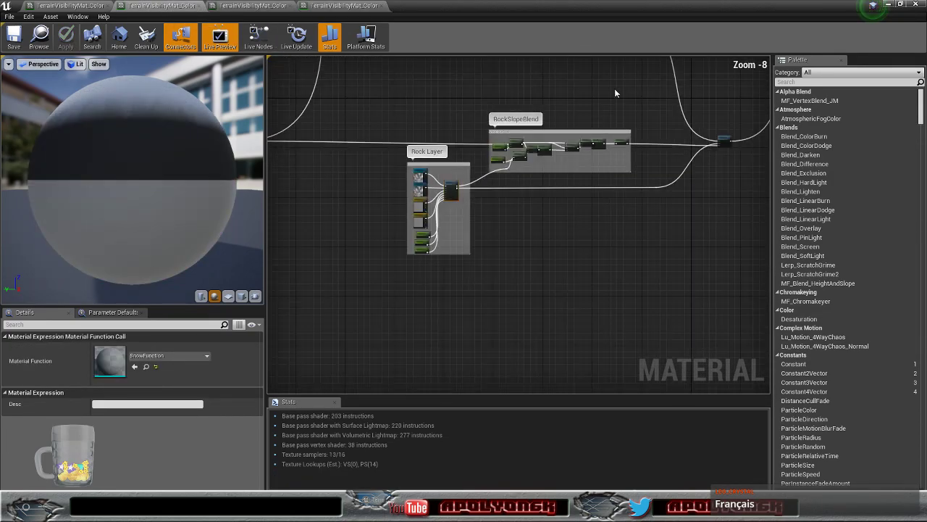
pyautogui.moveTo(638, 82); pyautogui.dragTo(289, 326, button='right')
pyautogui.moveTo(571, 182)
pyautogui.mouseDown(button='right')
pyautogui.moveTo(584, 214)
pyautogui.moveTo(577, 165)
pyautogui.mouseUp(button='right')
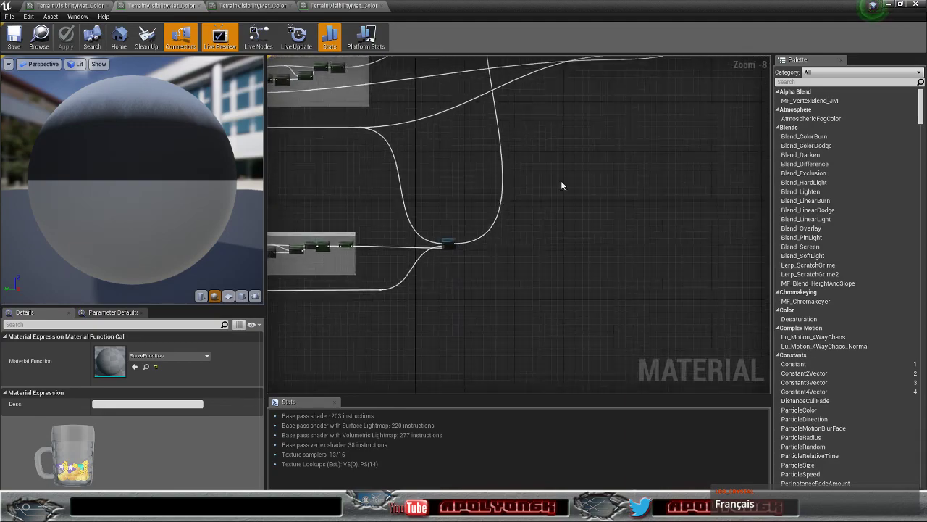
pyautogui.scroll(8, 435, 252)
pyautogui.click(515, 221)
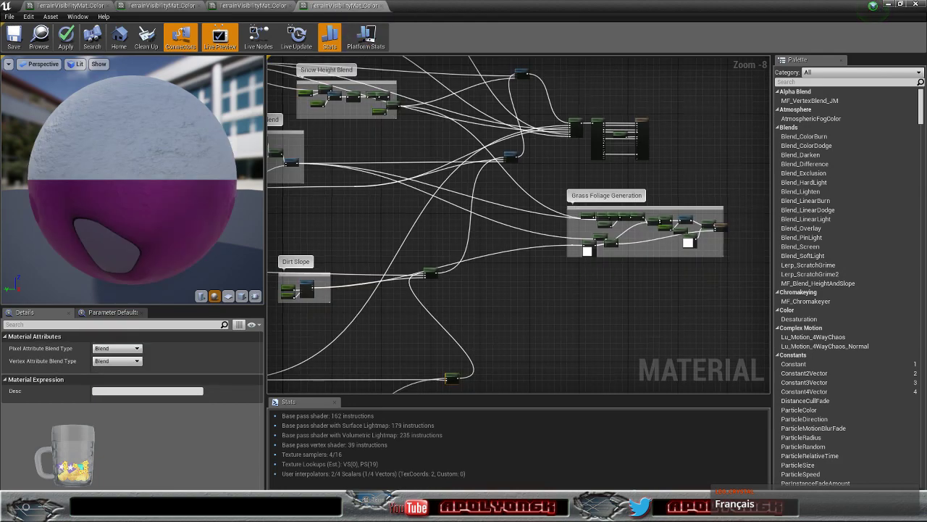
pyautogui.scroll(5, 487, 226)
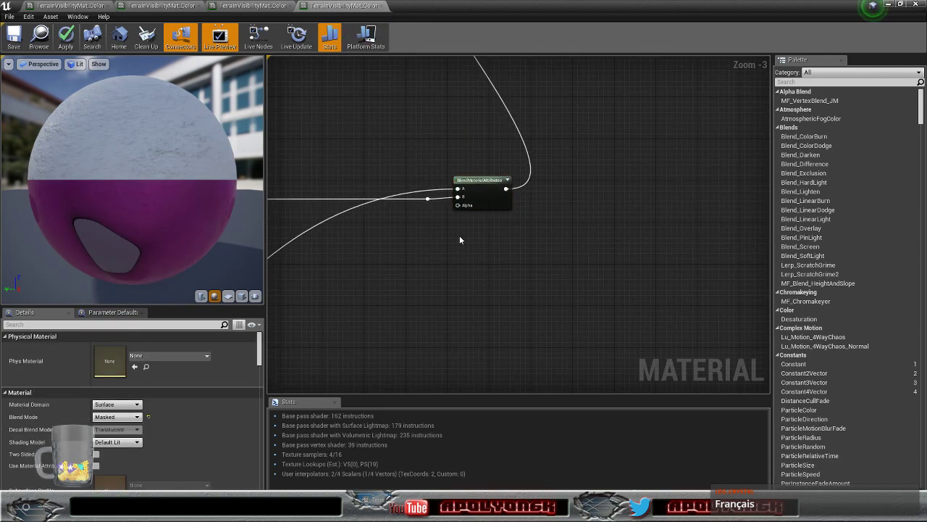
pyautogui.hotkey('ctrl', 'v')
# - Compare the layer wires around the pasted node with the inputs of MatLayerBlend_Standard in TerrainVisibilityMat_Colors
pyautogui.scroll(3, 466, 228)
pyautogui.moveTo(465, 228); pyautogui.dragTo(501, 226, button='right')
pyautogui.scroll(-7, 501, 227)
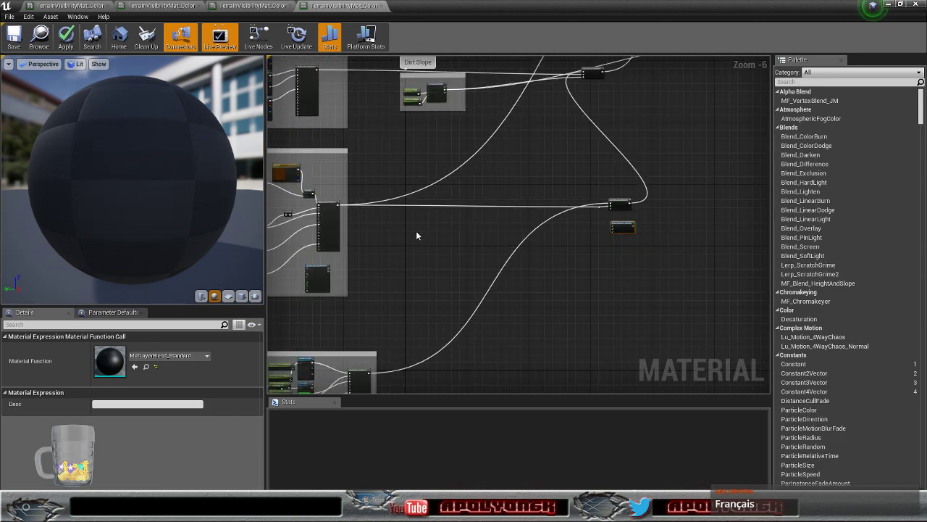
pyautogui.scroll(2, 417, 238)
pyautogui.scroll(-3, 419, 241)
pyautogui.moveTo(478, 235); pyautogui.dragTo(480, 202, button='right')
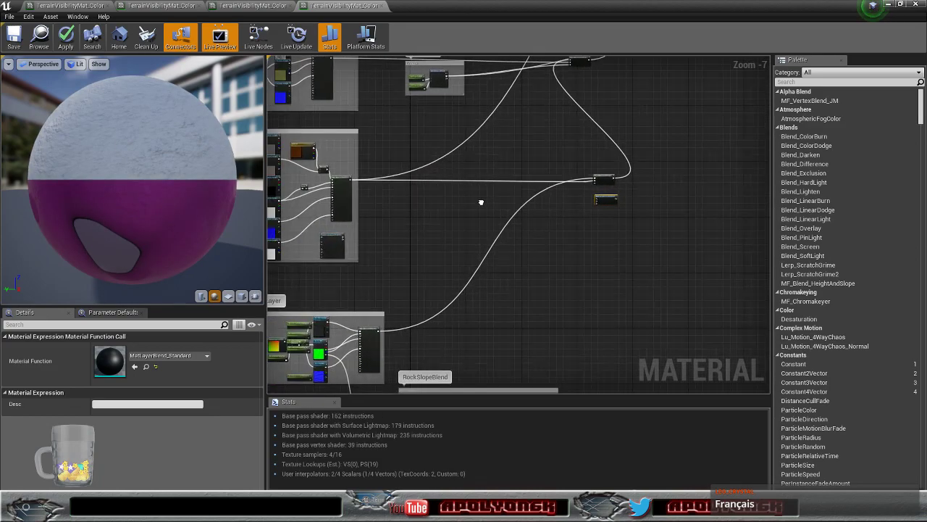
pyautogui.click(141, 7)
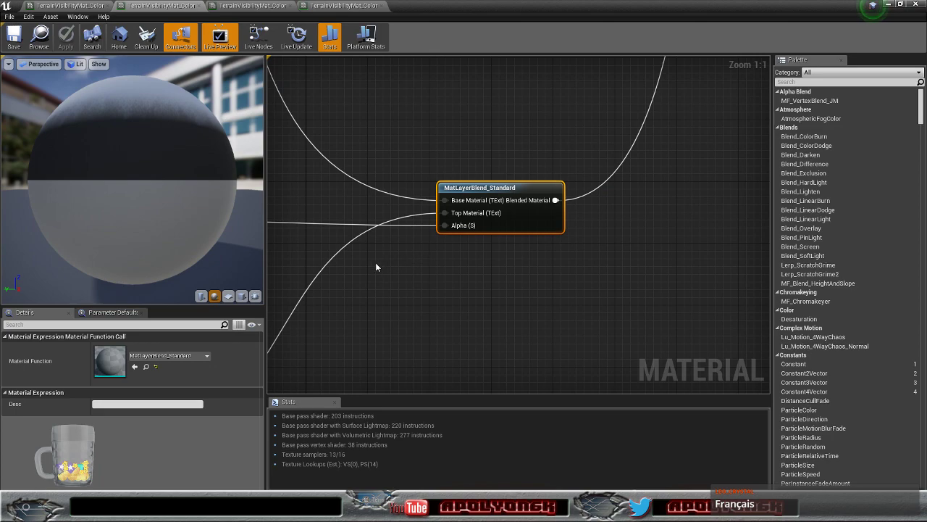
pyautogui.scroll(-6, 405, 216)
pyautogui.moveTo(419, 147); pyautogui.dragTo(472, 161, button='right')
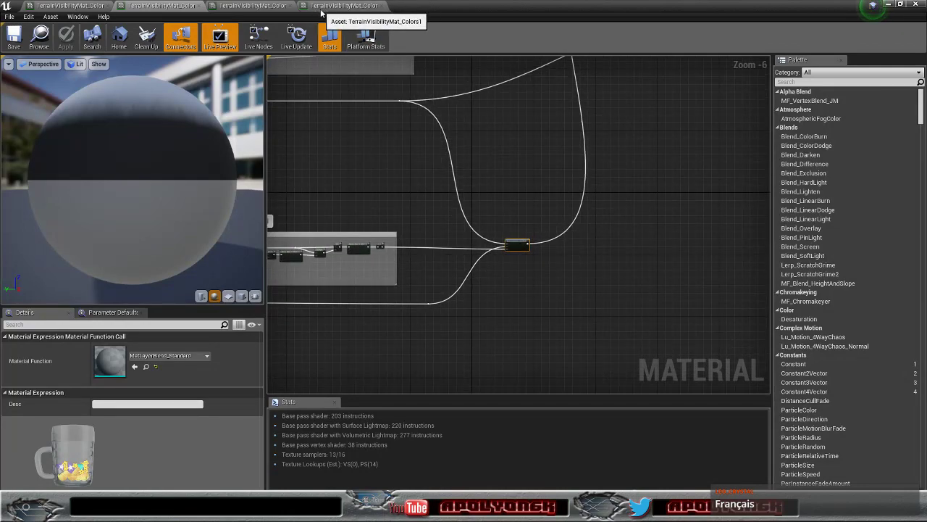
# - Go back to TerrainVisibilityMat_Colors1 and trace the wire from the Dirt Layer's MakeMaterialAttributes to input B of BlendMaterialAttributes
pyautogui.click(347, 7)
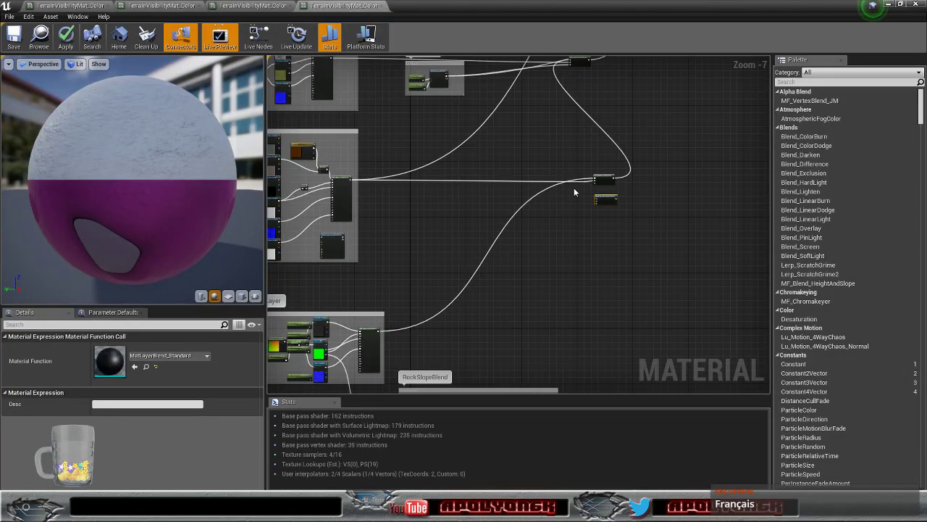
pyautogui.scroll(4, 558, 195)
pyautogui.moveTo(440, 183); pyautogui.dragTo(926, 192, button='right')
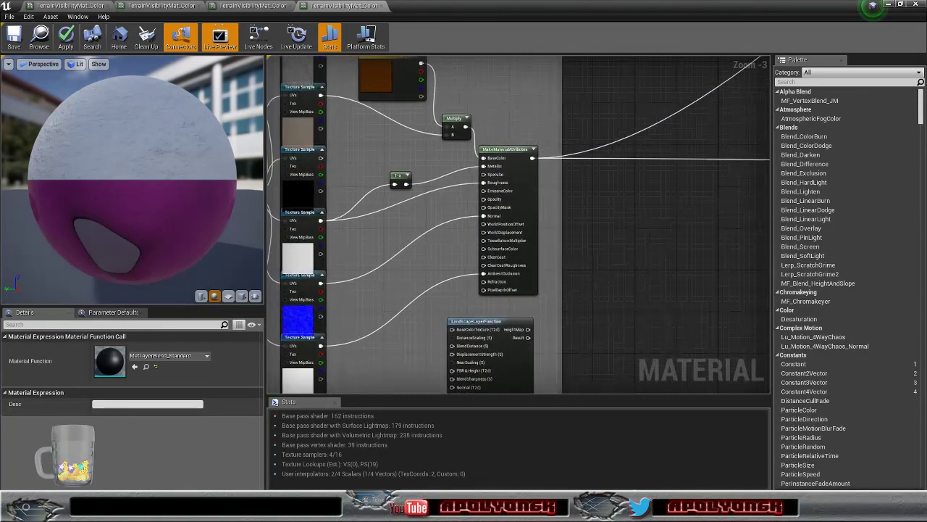
pyautogui.scroll(-4, 553, 204)
pyautogui.scroll(1, 553, 205)
pyautogui.moveTo(624, 216); pyautogui.dragTo(276, 209, button='right')
pyautogui.scroll(4, 415, 203)
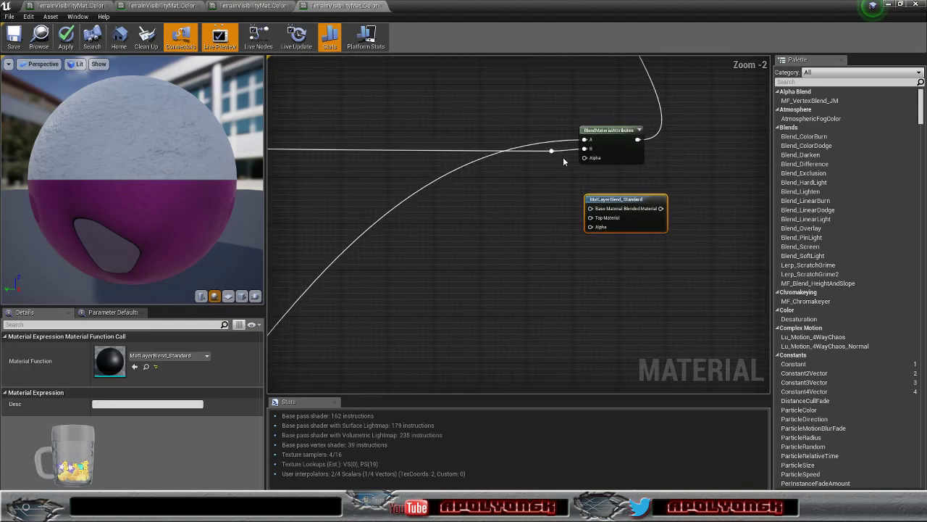
# - Align MatLayerBlend_Standard beneath BlendMaterialAttributes and delete the reroute node on the wire into BlendMaterialAttributes' input B
pyautogui.moveTo(548, 156); pyautogui.dragTo(528, 182)
pyautogui.click(544, 174)
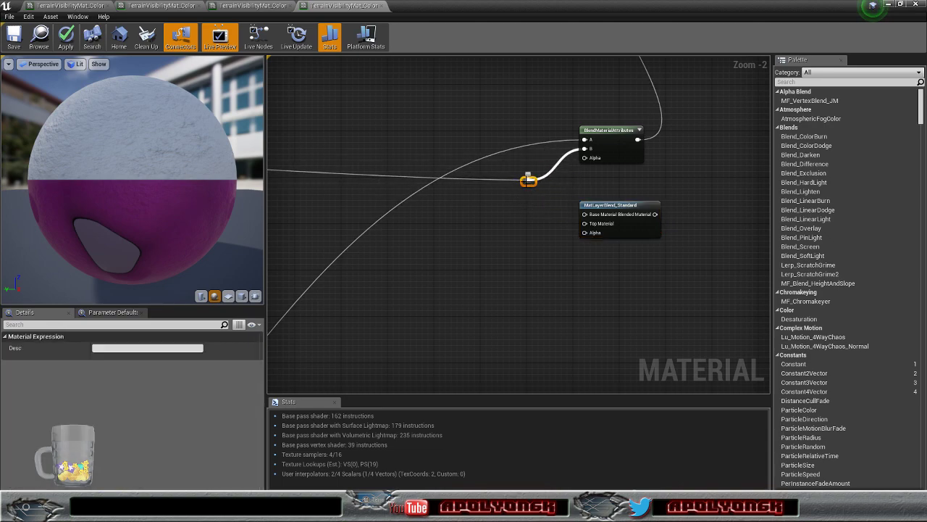
pyautogui.moveTo(542, 204); pyautogui.dragTo(536, 194)
pyautogui.press('Escape')
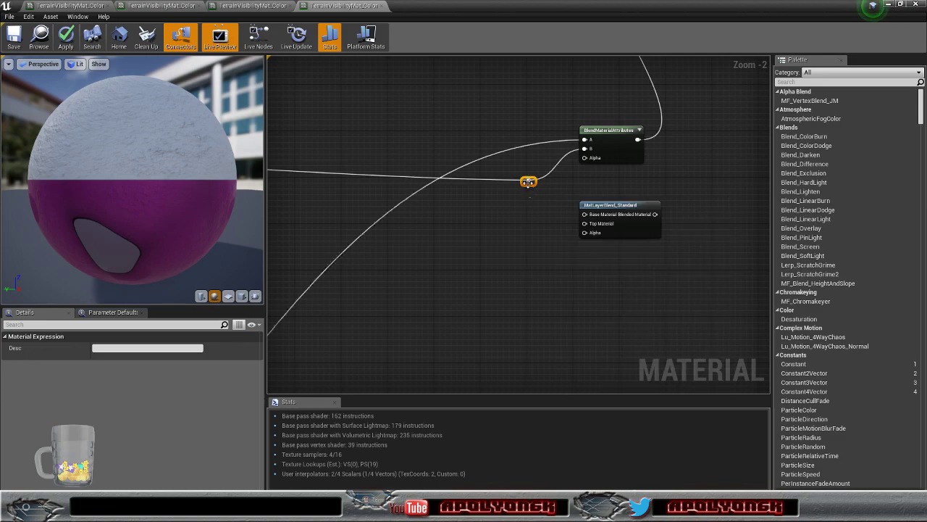
pyautogui.moveTo(467, 207)
pyautogui.mouseDown(button='right')
pyautogui.moveTo(553, 194)
pyautogui.moveTo(482, 204)
pyautogui.mouseUp(button='right')
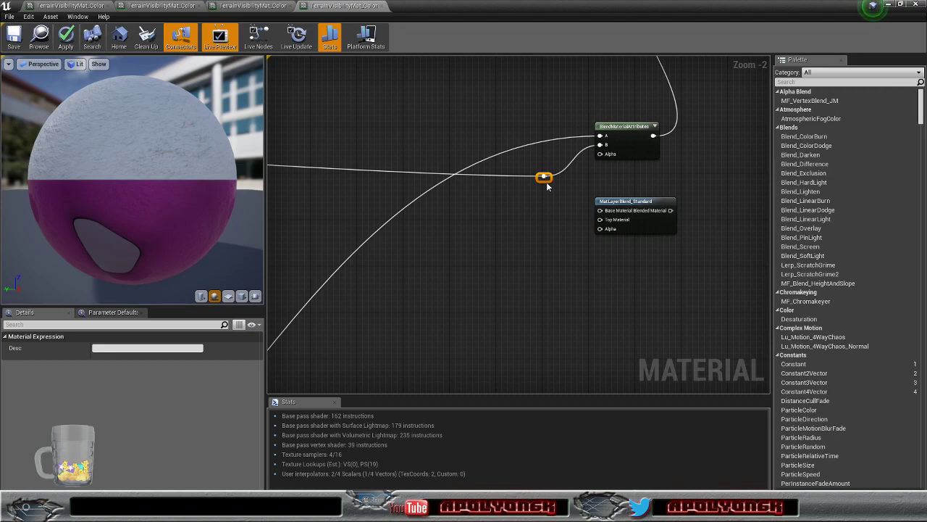
pyautogui.moveTo(543, 176); pyautogui.dragTo(579, 217)
pyautogui.moveTo(544, 180)
pyautogui.mouseDown()
pyautogui.moveTo(593, 225)
pyautogui.moveTo(535, 192)
pyautogui.mouseUp()
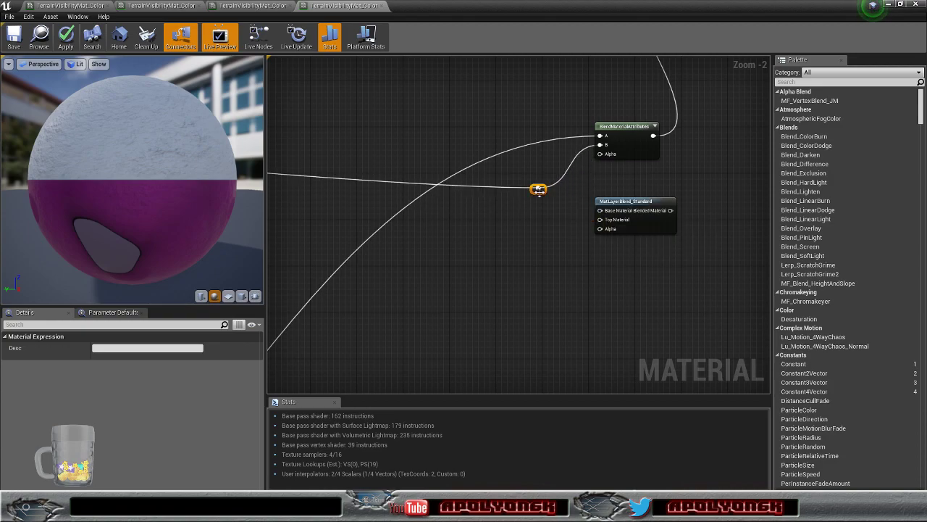
pyautogui.press('Delete')
# - Connect the output of the Dirt Layer's MakeMaterialAttributes to the Base Material input of MatLayerBlend_Standard
pyautogui.moveTo(523, 203); pyautogui.dragTo(602, 191, button='right')
pyautogui.scroll(-3, 596, 191)
pyautogui.moveTo(452, 178); pyautogui.dragTo(597, 189, button='right')
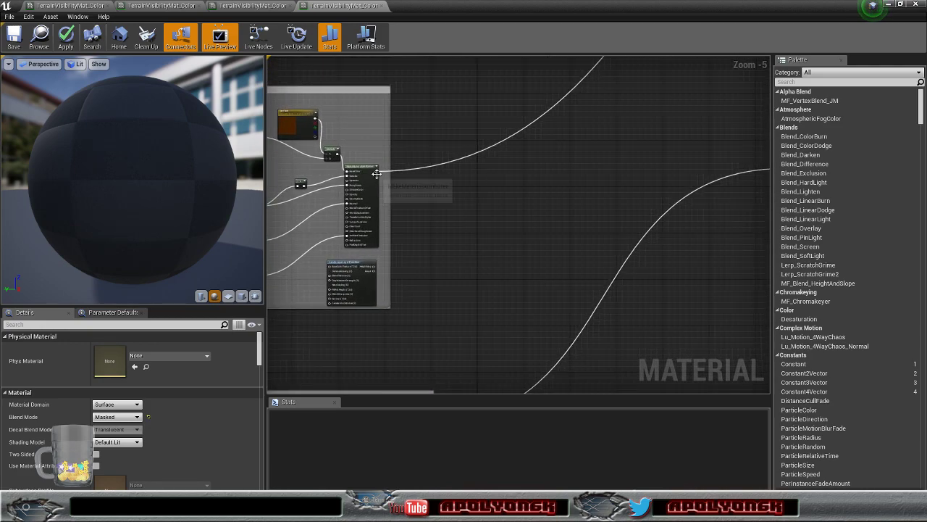
pyautogui.moveTo(376, 170); pyautogui.dragTo(387, 174)
pyautogui.moveTo(537, 187); pyautogui.dragTo(657, 206)
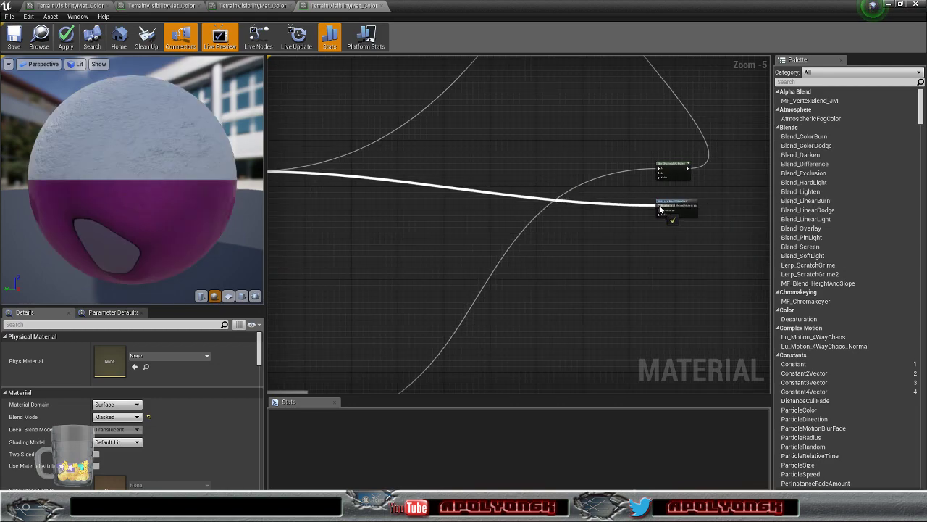
# - Move the Rock Layer wire from input A of BlendMaterialAttributes to the Top Material input of MatLayerBlend_Standard
pyautogui.moveTo(429, 262); pyautogui.dragTo(399, 215, button='right')
pyautogui.scroll(3, 597, 192)
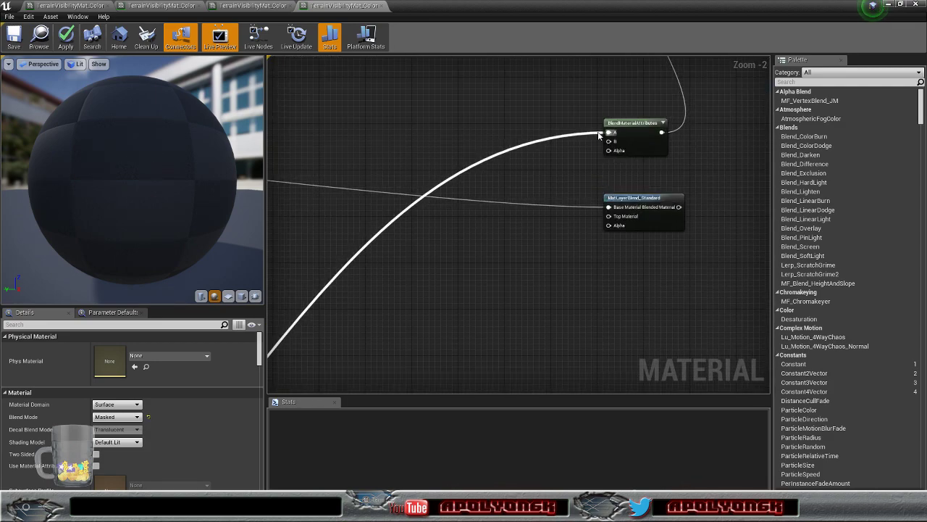
pyautogui.moveTo(600, 134); pyautogui.dragTo(608, 132)
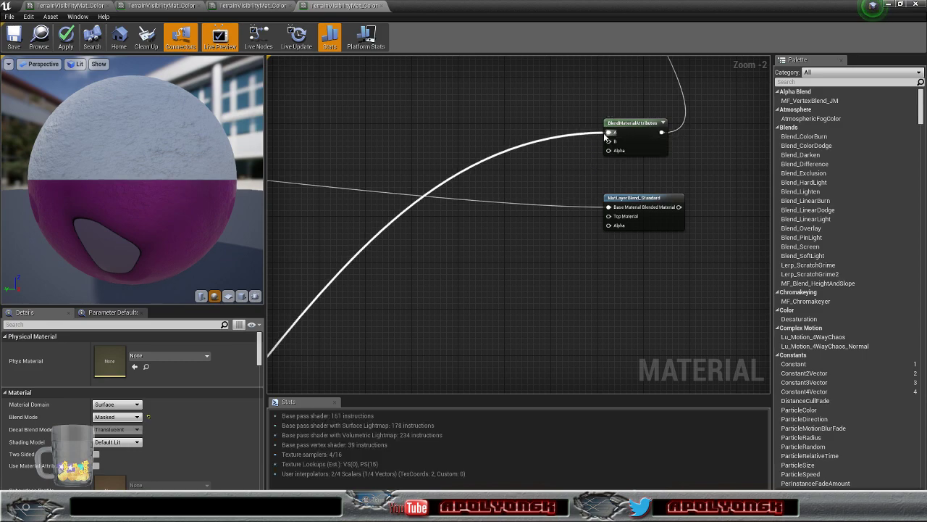
pyautogui.keyDown('ctrl'); pyautogui.moveTo(610, 132); pyautogui.dragTo(611, 220); pyautogui.keyUp('ctrl')
# - Connect the RockSlopeBlend group's output to the Alpha input of MatLayerBlend_Standard
pyautogui.scroll(-6, 609, 202)
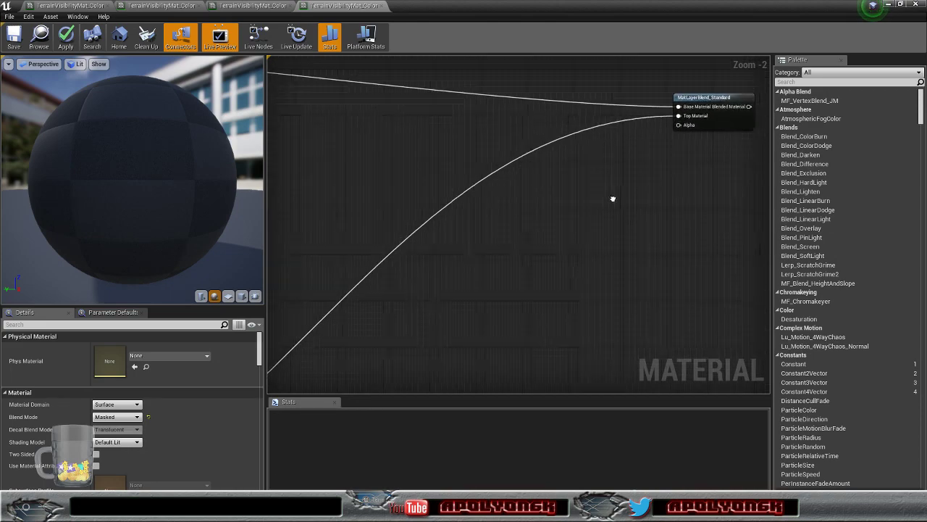
pyautogui.scroll(5, 572, 350)
pyautogui.moveTo(475, 275); pyautogui.dragTo(622, 140)
pyautogui.scroll(-6, 647, 158)
pyautogui.moveTo(674, 99); pyautogui.dragTo(573, 181, button='right')
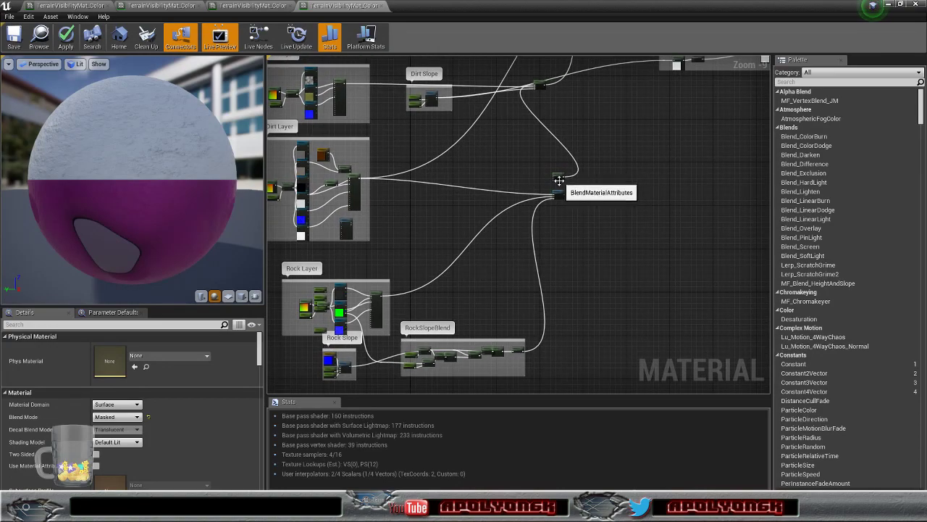
# - Delete the BlendMaterialAttributes node above MatLayerBlend_Standard and move MatLayerBlend_Standard up into its place
pyautogui.click(559, 178)
pyautogui.press('Delete')
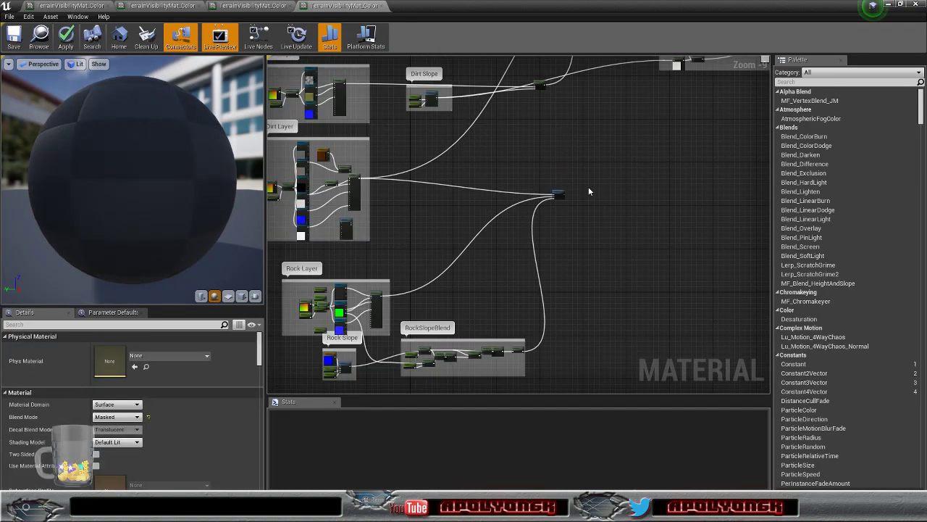
pyautogui.moveTo(559, 193); pyautogui.dragTo(549, 172)
# - Examine the Rock Layer group's texture samples, scaling nodes and parameters, checking which ones are wired up
pyautogui.moveTo(484, 251); pyautogui.dragTo(488, 307, button='right')
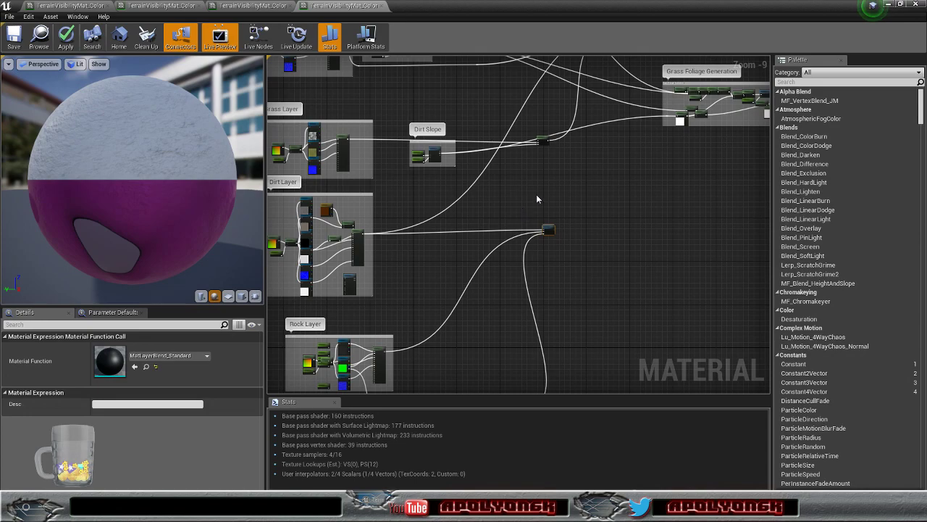
pyautogui.moveTo(559, 171); pyautogui.dragTo(654, 84, button='right')
pyautogui.moveTo(507, 247); pyautogui.dragTo(549, 193, button='right')
pyautogui.scroll(2, 506, 259)
pyautogui.scroll(5, 506, 258)
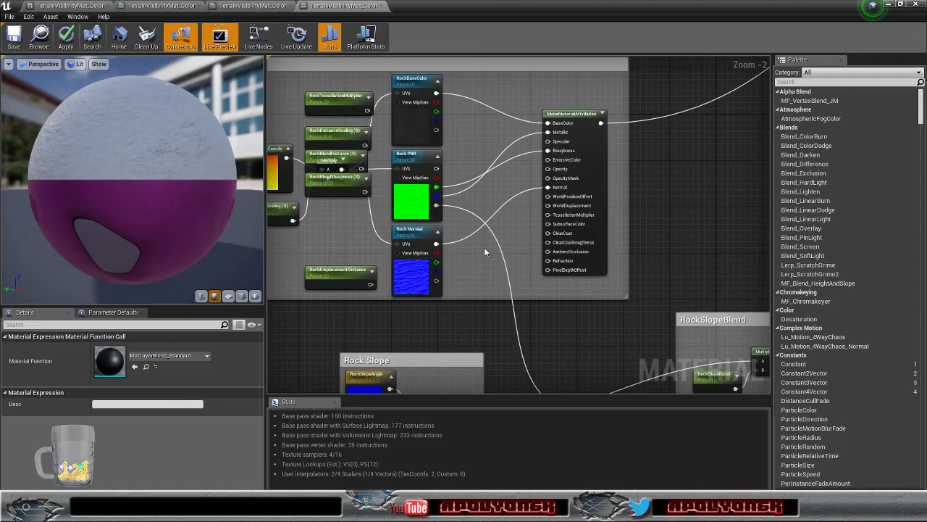
pyautogui.moveTo(454, 142); pyautogui.dragTo(522, 153, button='right')
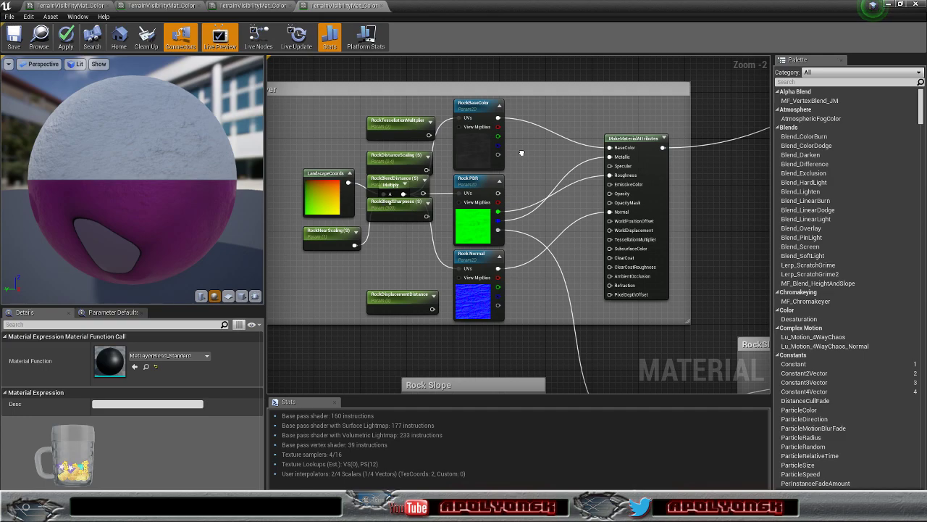
pyautogui.moveTo(522, 153); pyautogui.dragTo(300, 52, button='right')
pyautogui.moveTo(598, 184); pyautogui.dragTo(703, 288, button='right')
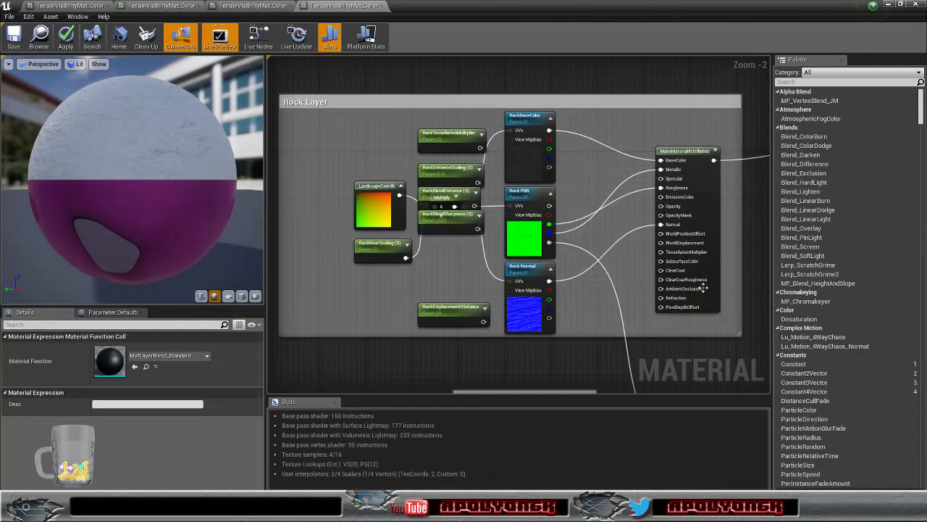
# - Delete the Rock Layer's unconnected tessellation multiplier, distance scaling, blend distance, blend sharpness and displacement distance parameters
pyautogui.click(444, 142)
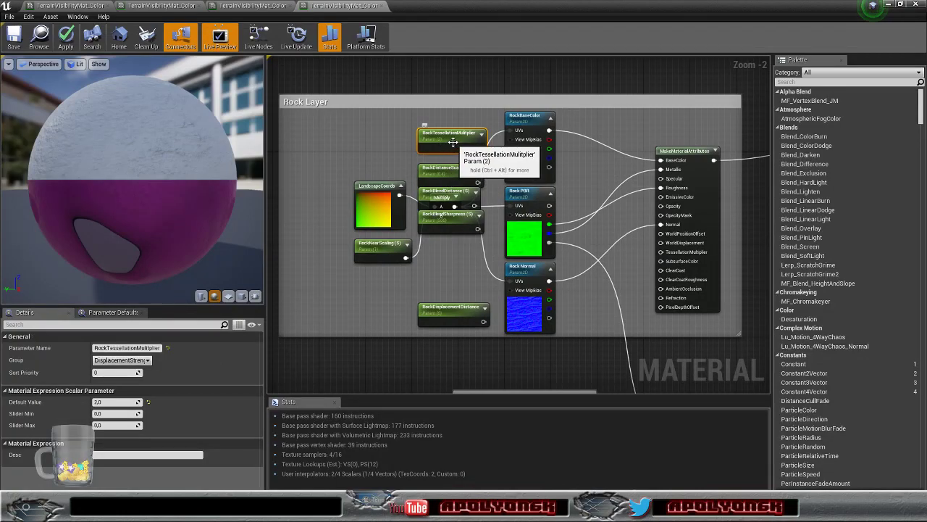
pyautogui.press('Delete')
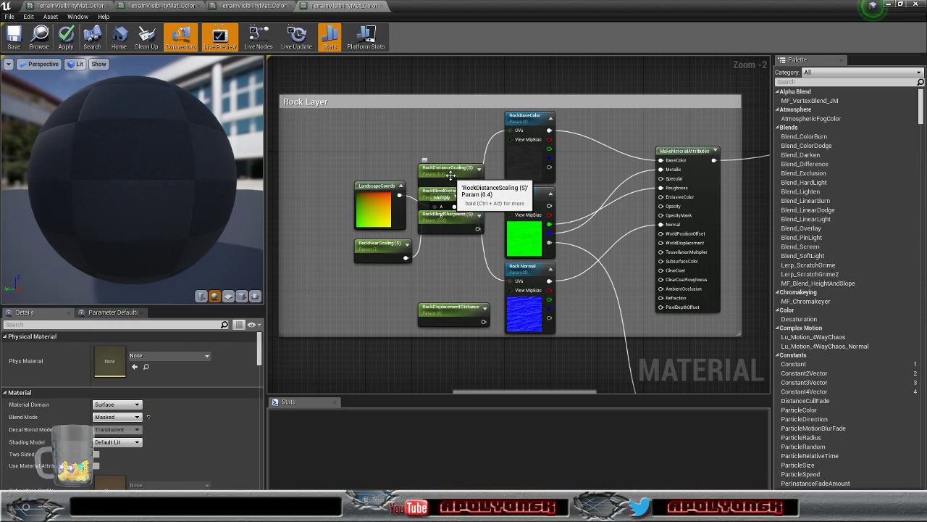
pyautogui.click(447, 171)
pyautogui.press('Delete')
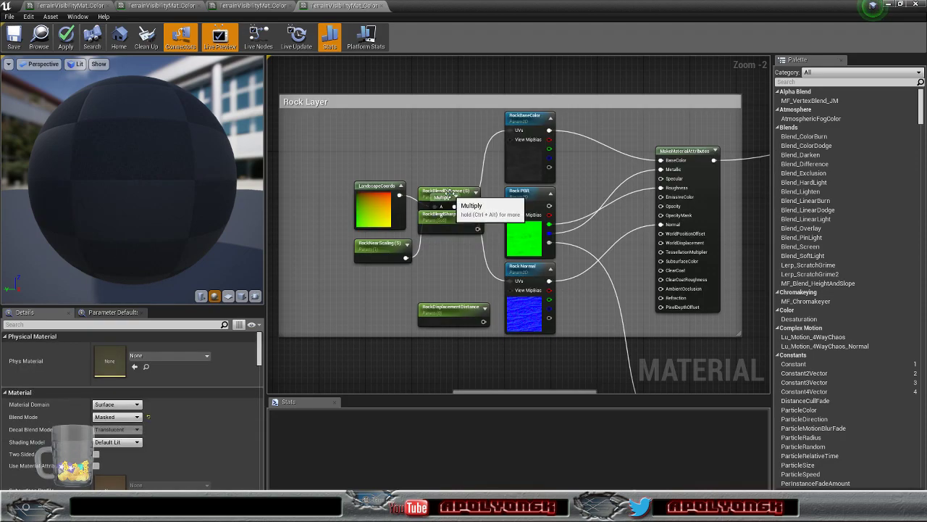
pyautogui.click(471, 192)
pyautogui.click(469, 192)
pyautogui.press('Delete')
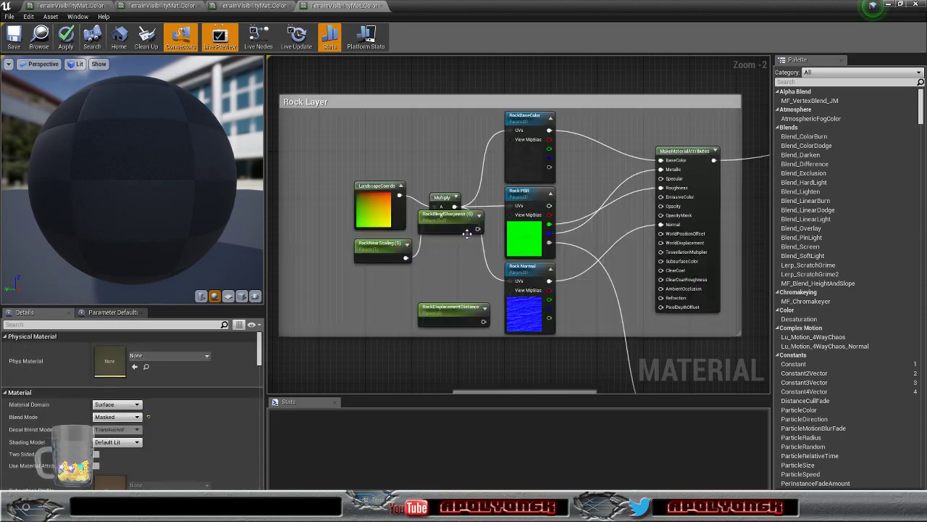
pyautogui.click(462, 226)
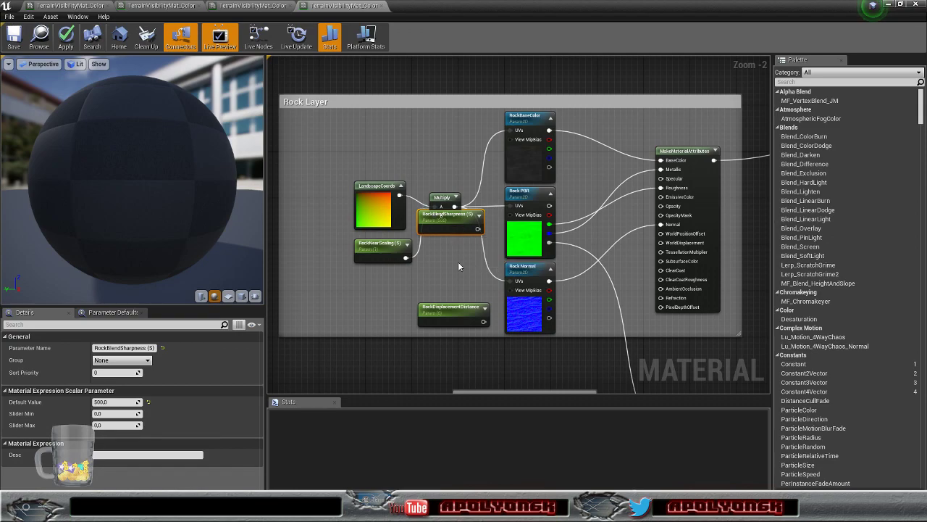
pyautogui.press('Delete')
pyautogui.click(465, 316)
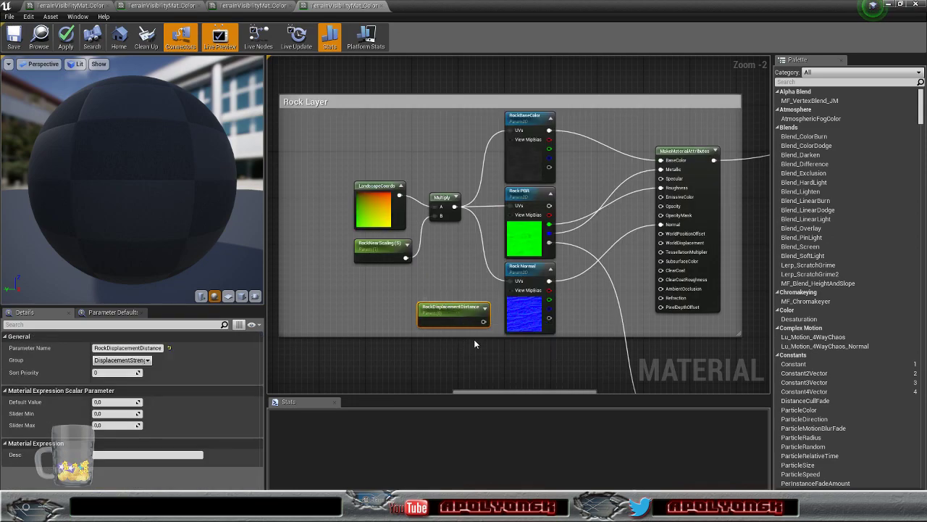
pyautogui.press('Delete')
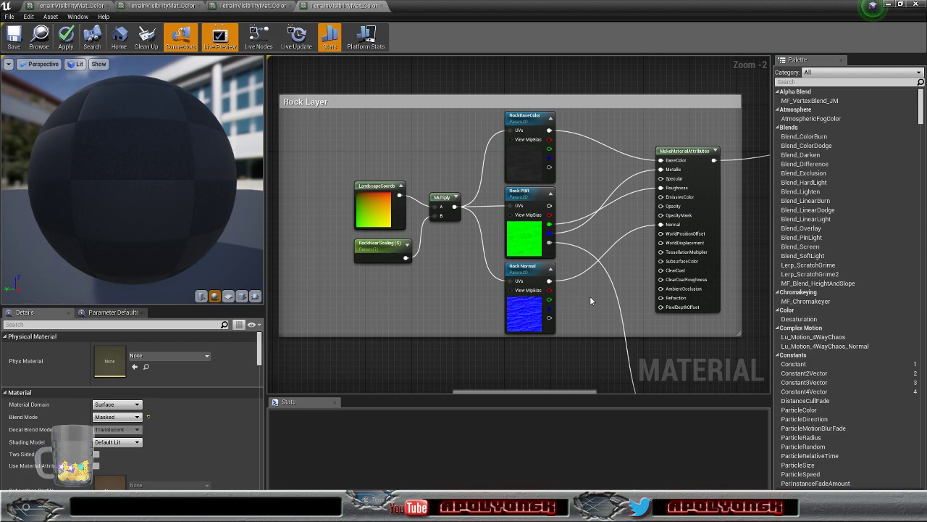
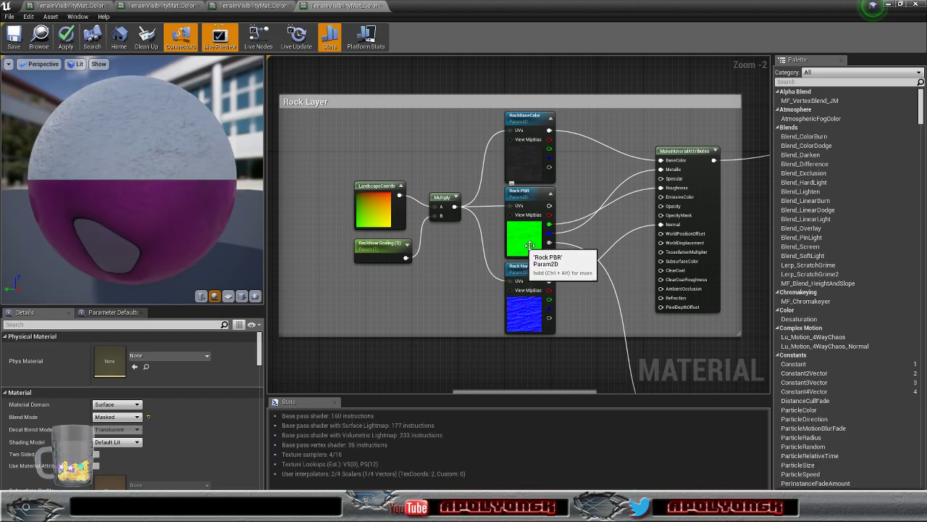
# - Narrow the Rock Layer comment box so its edge fits closely beside the LandscapeCoords and RockNearScaling nodes
pyautogui.moveTo(622, 279); pyautogui.dragTo(548, 233, button='right')
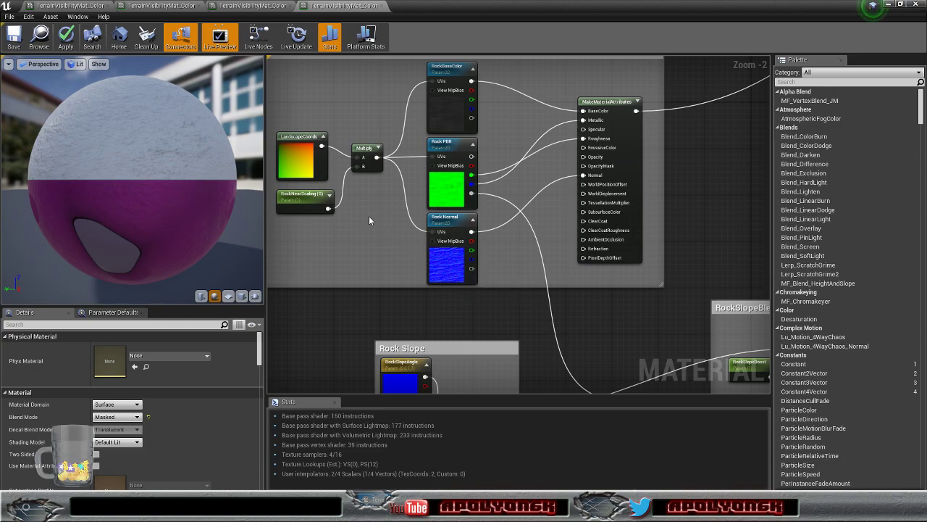
pyautogui.moveTo(367, 207); pyautogui.dragTo(446, 236, button='right')
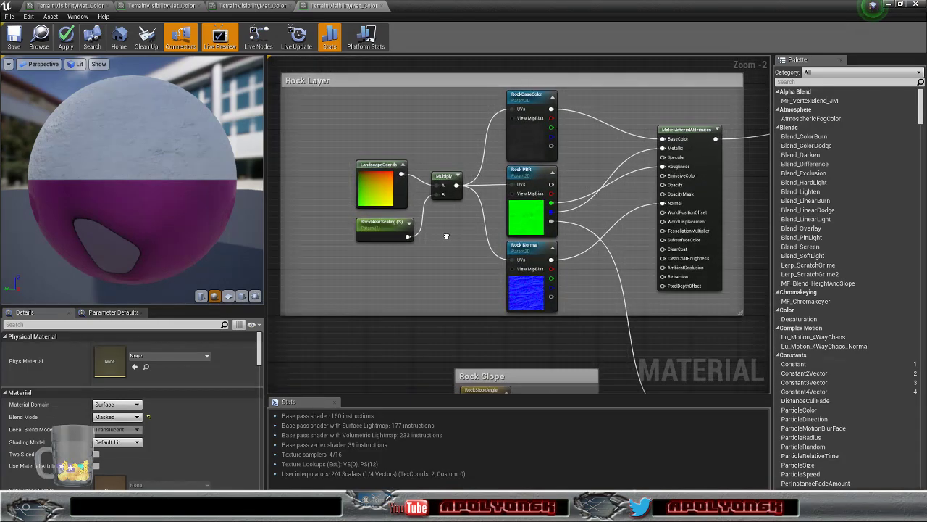
pyautogui.moveTo(318, 180); pyautogui.dragTo(338, 180)
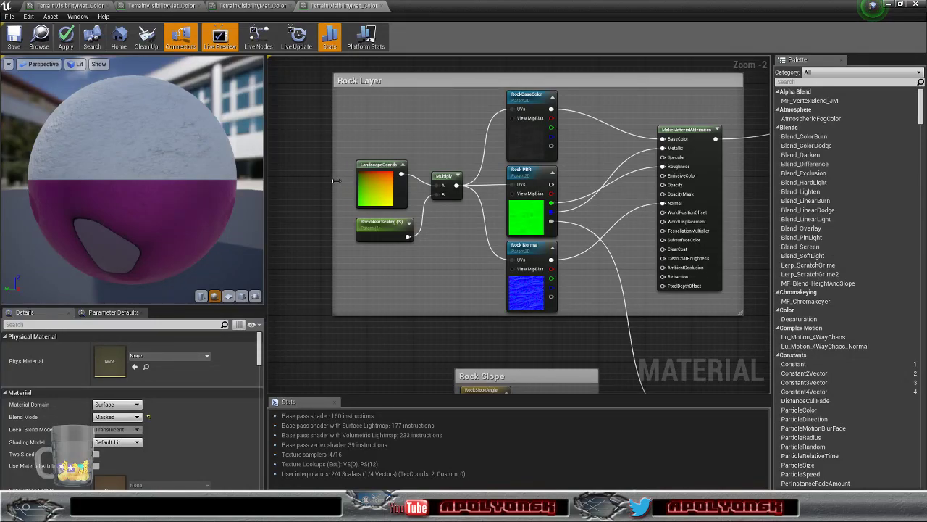
pyautogui.moveTo(437, 125); pyautogui.dragTo(373, 134, button='right')
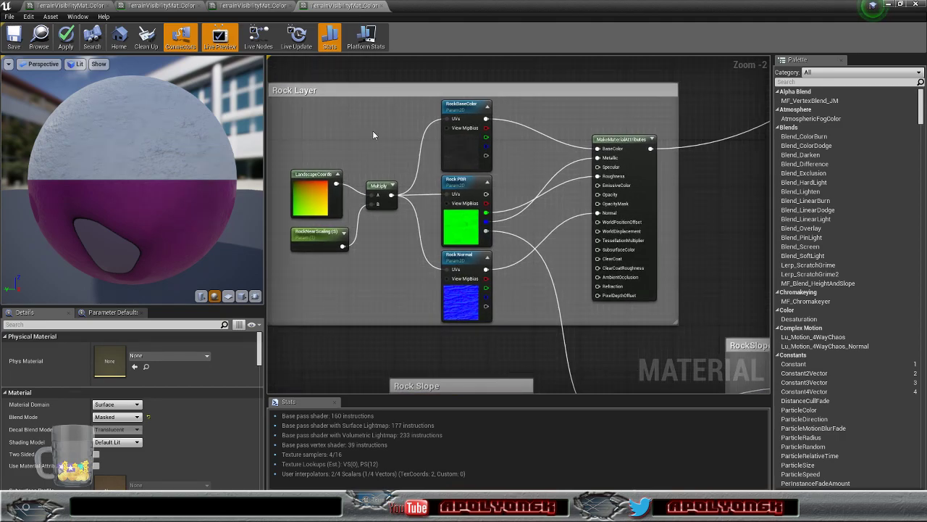
# - Examine the MatLayerBlend_Standard nodes above the rock layers and trace how their wires lead into Layer Blend
pyautogui.scroll(-2, 373, 139)
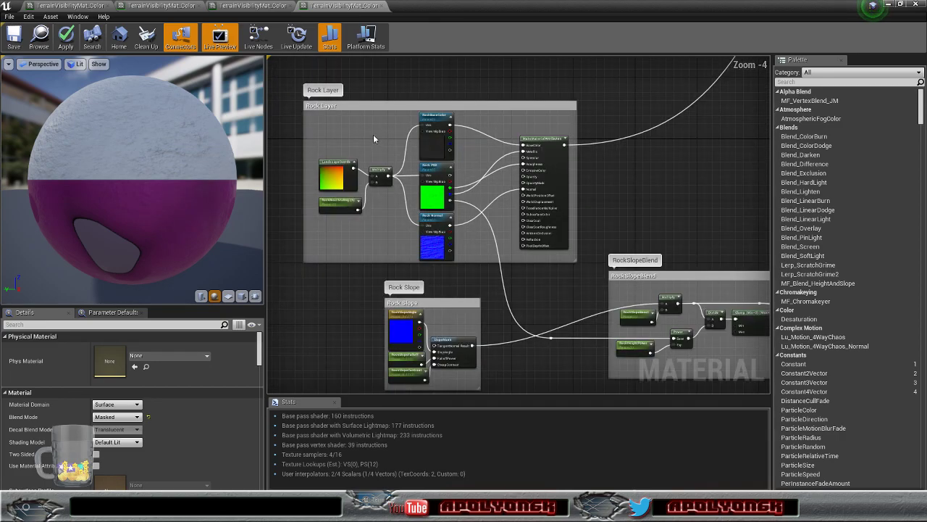
pyautogui.scroll(1, 373, 137)
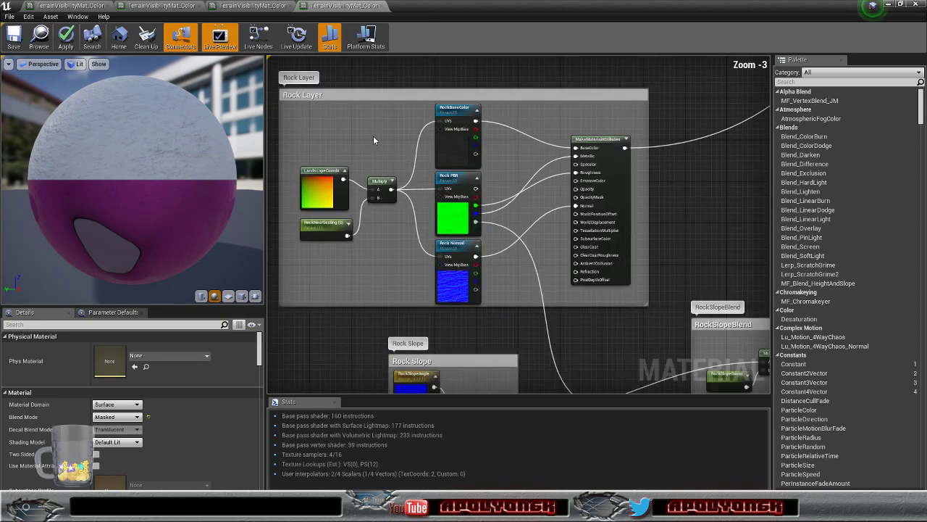
pyautogui.moveTo(593, 112); pyautogui.dragTo(536, 172, button='right')
pyautogui.scroll(-5, 565, 131)
pyautogui.moveTo(565, 132); pyautogui.dragTo(530, 271, button='right')
pyautogui.moveTo(600, 230); pyautogui.dragTo(358, 423, button='right')
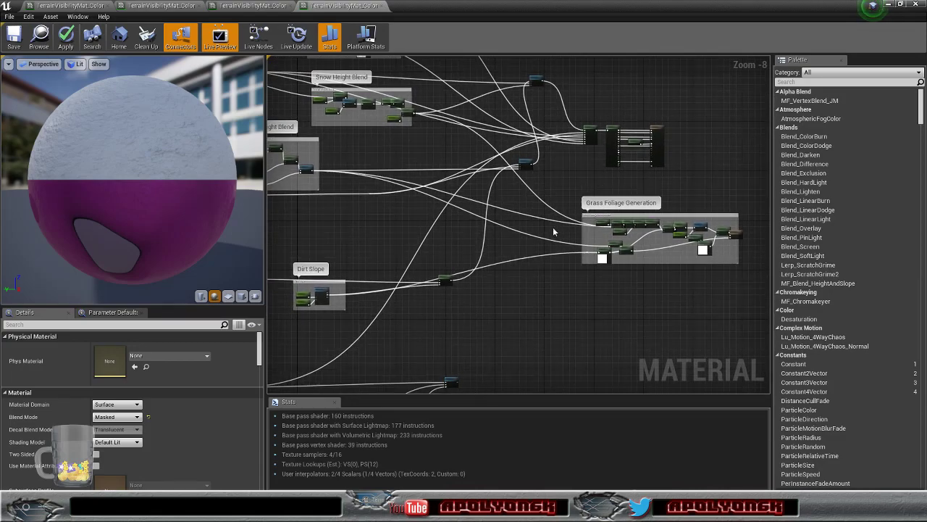
pyautogui.scroll(5, 571, 139)
pyautogui.moveTo(571, 139); pyautogui.dragTo(529, 234, button='right')
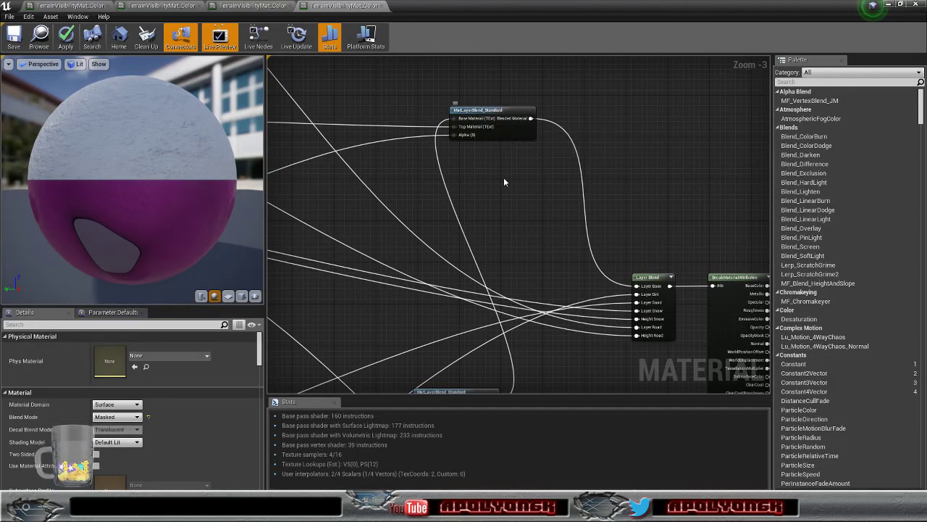
pyautogui.moveTo(567, 371); pyautogui.dragTo(589, 56, button='right')
pyautogui.moveTo(489, 320); pyautogui.dragTo(539, 116, button='right')
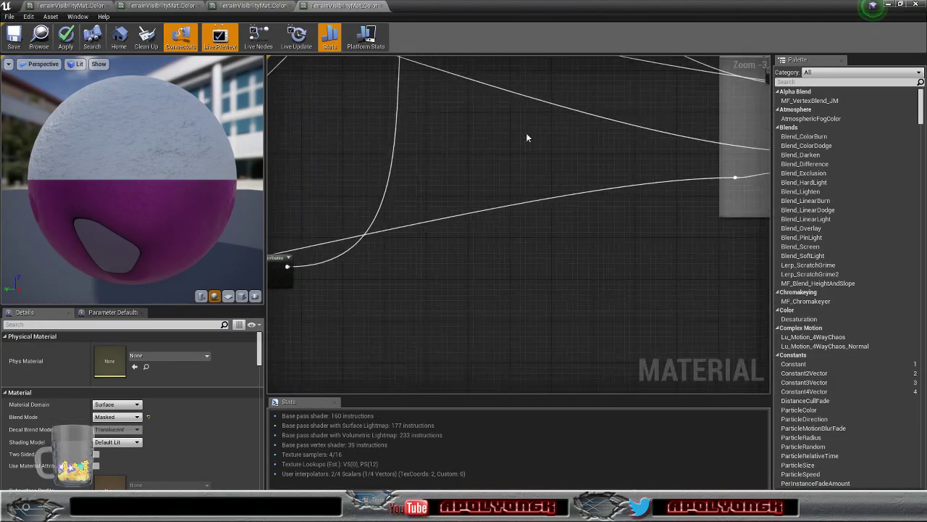
# - Paste a MatLayerBlend_Standard node beside BlendMaterialAttributes and feed its Base Material from the blended output of the MatLayerBlend_Standard below
pyautogui.scroll(-6, 468, 239)
pyautogui.scroll(3, 443, 255)
pyautogui.moveTo(414, 342); pyautogui.dragTo(459, 269, button='right')
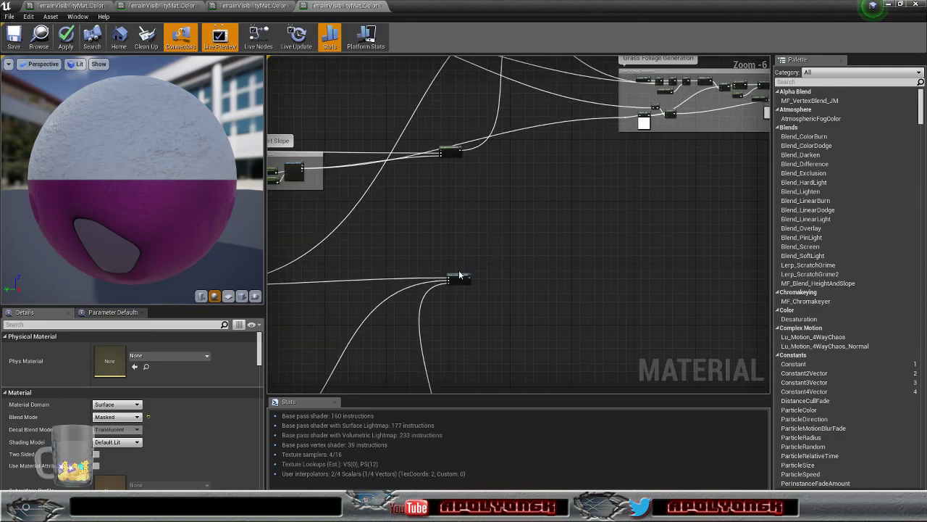
pyautogui.click(457, 278)
pyautogui.hotkey('ctrl', 'v')
pyautogui.moveTo(446, 197); pyautogui.dragTo(500, 201, button='right')
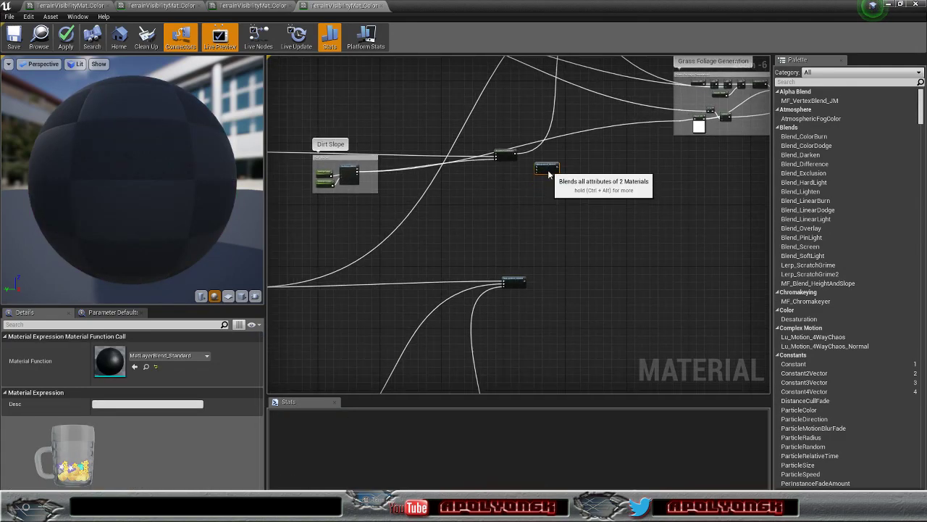
pyautogui.scroll(3, 522, 281)
pyautogui.moveTo(525, 273); pyautogui.dragTo(551, 244)
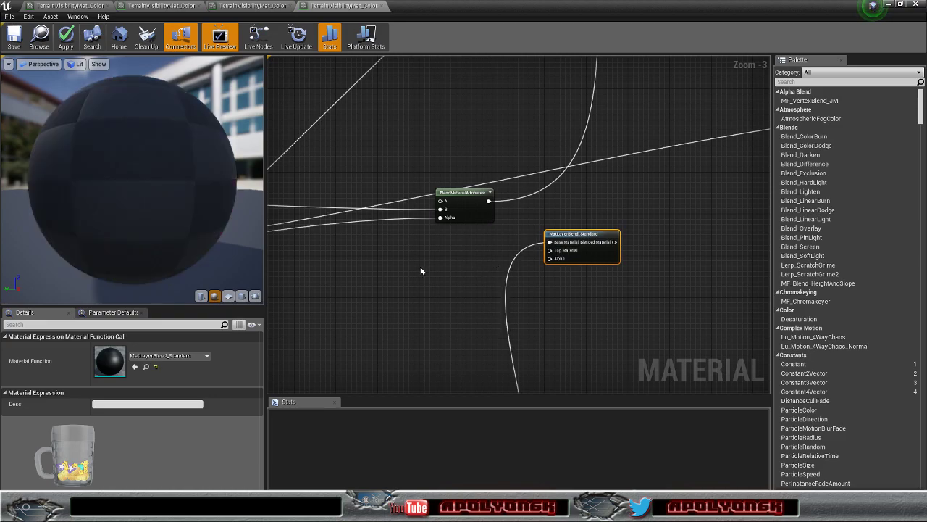
# - Transfer the BlendMaterialAttributes B, Alpha and output wires to the new MatLayerBlend_Standard's Top Material, Alpha and Blended Material, then delete BlendMaterialAttributes
pyautogui.scroll(-3, 558, 253)
pyautogui.moveTo(522, 262); pyautogui.dragTo(422, 242, button='right')
pyautogui.scroll(6, 498, 223)
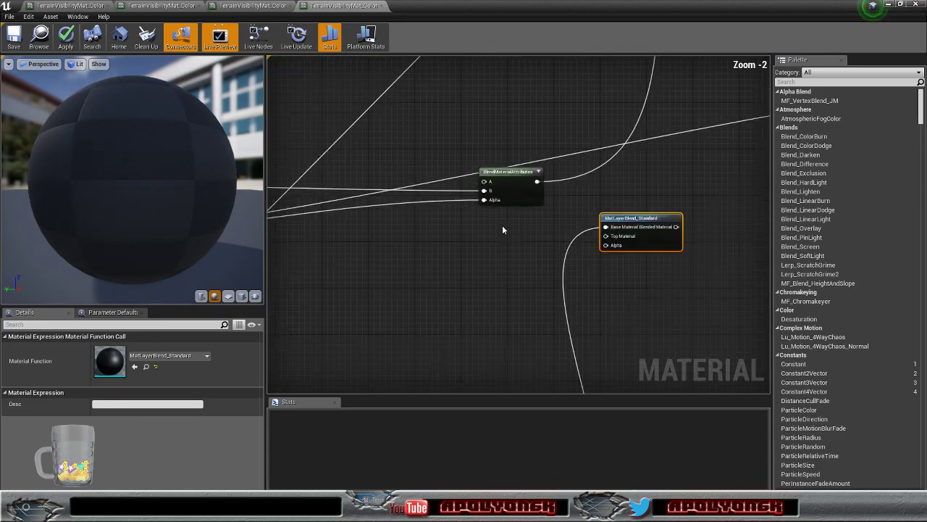
pyautogui.click(480, 194)
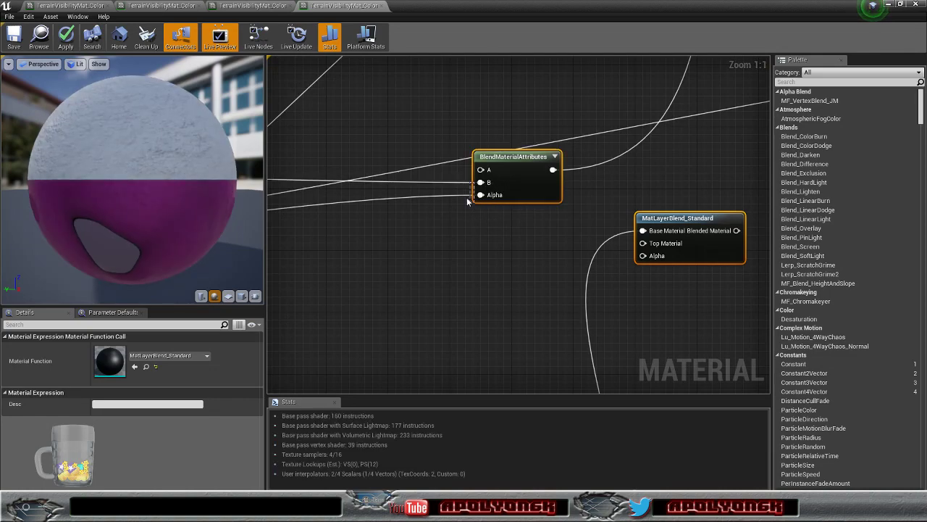
pyautogui.keyDown('ctrl'); pyautogui.moveTo(481, 182); pyautogui.dragTo(643, 244); pyautogui.keyUp('ctrl')
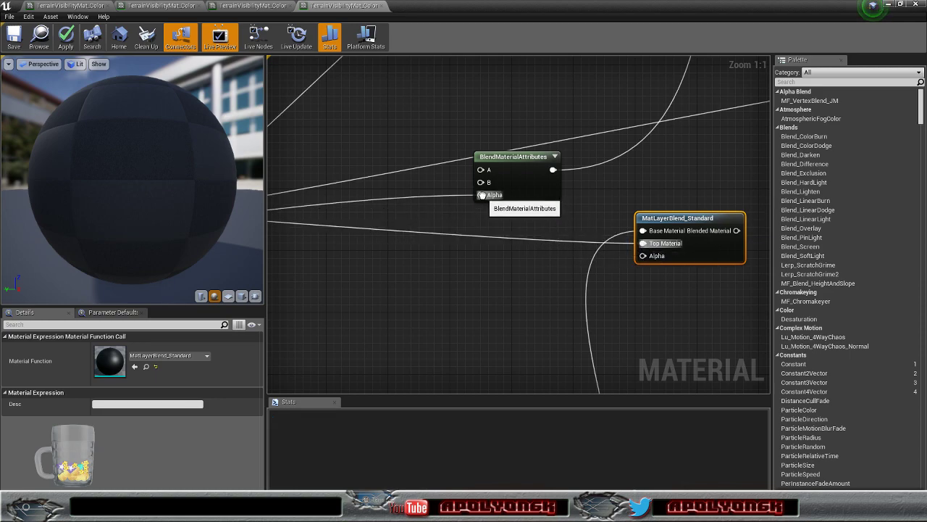
pyautogui.keyDown('ctrl'); pyautogui.moveTo(481, 195); pyautogui.dragTo(645, 255); pyautogui.keyUp('ctrl')
pyautogui.keyDown('ctrl'); pyautogui.moveTo(554, 170); pyautogui.dragTo(738, 232); pyautogui.keyUp('ctrl')
pyautogui.click(530, 180)
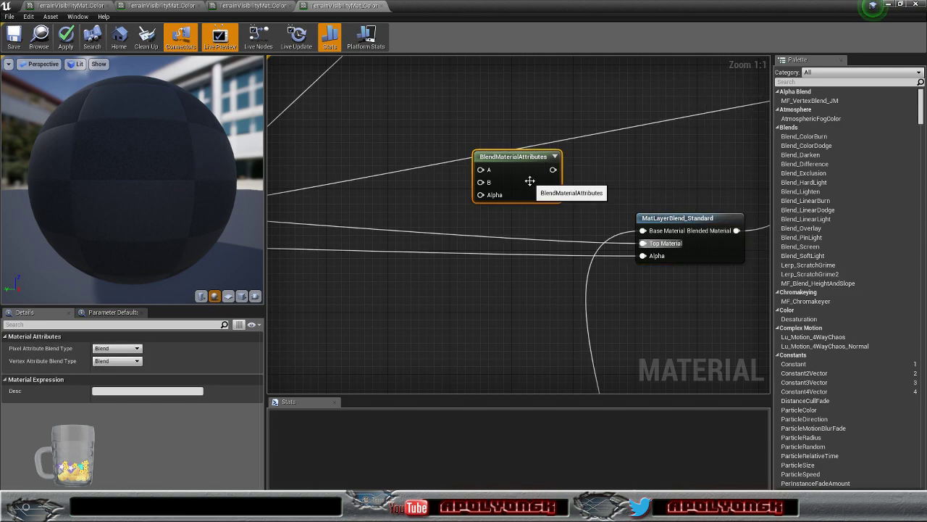
pyautogui.press('Delete')
# - Examine the Dirt Layer group's texture samples, tint and material attributes, and where its output wires lead
pyautogui.scroll(-9, 521, 207)
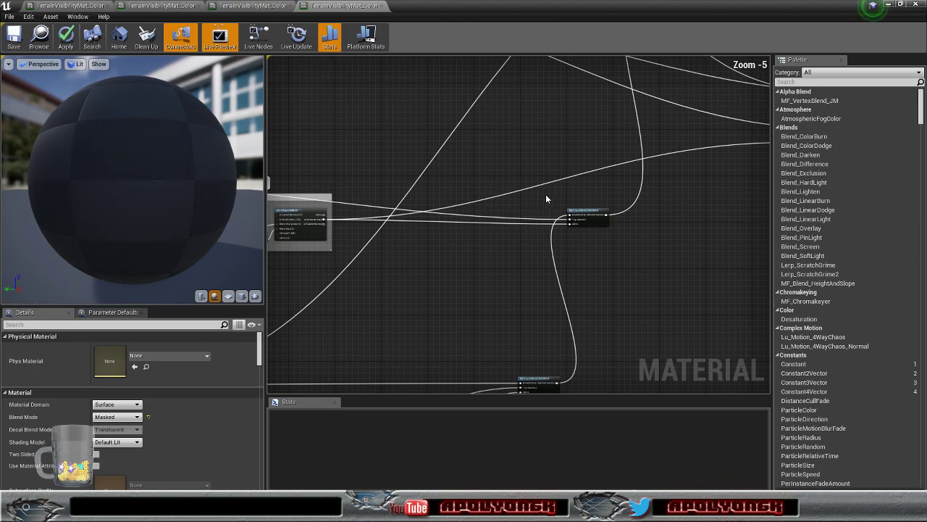
pyautogui.moveTo(508, 180); pyautogui.dragTo(644, 95, button='right')
pyautogui.scroll(4, 501, 219)
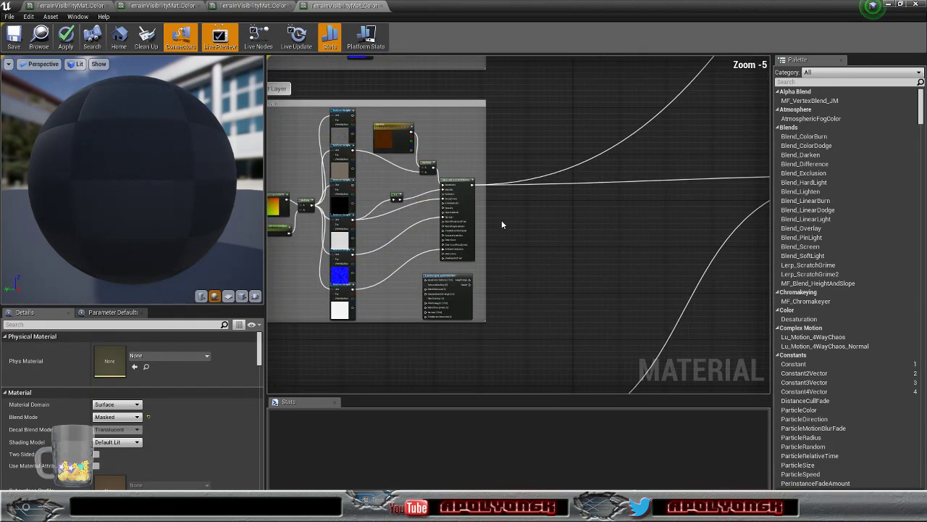
pyautogui.moveTo(502, 220); pyautogui.dragTo(621, 225, button='right')
pyautogui.scroll(3, 480, 201)
pyautogui.moveTo(480, 201); pyautogui.dragTo(499, 224, button='right')
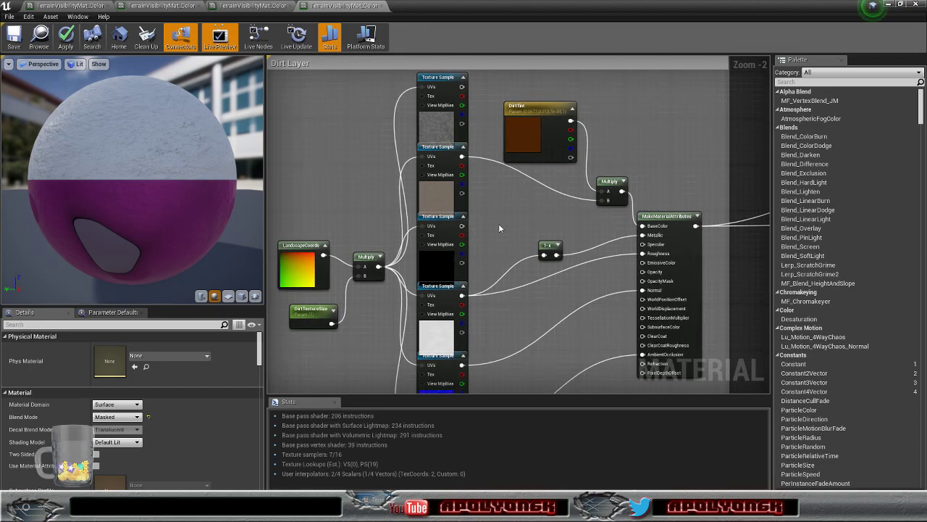
pyautogui.click(438, 127)
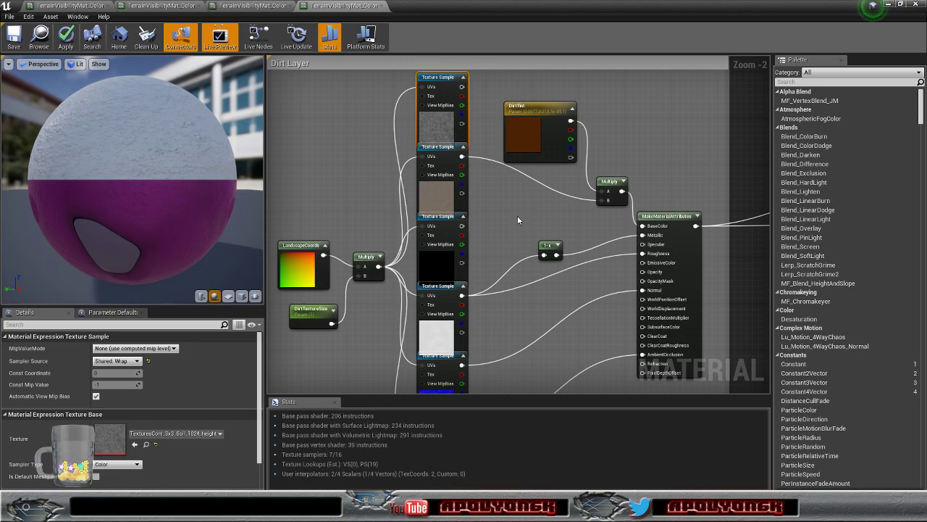
pyautogui.scroll(-4, 519, 218)
pyautogui.moveTo(463, 198); pyautogui.dragTo(400, 186, button='right')
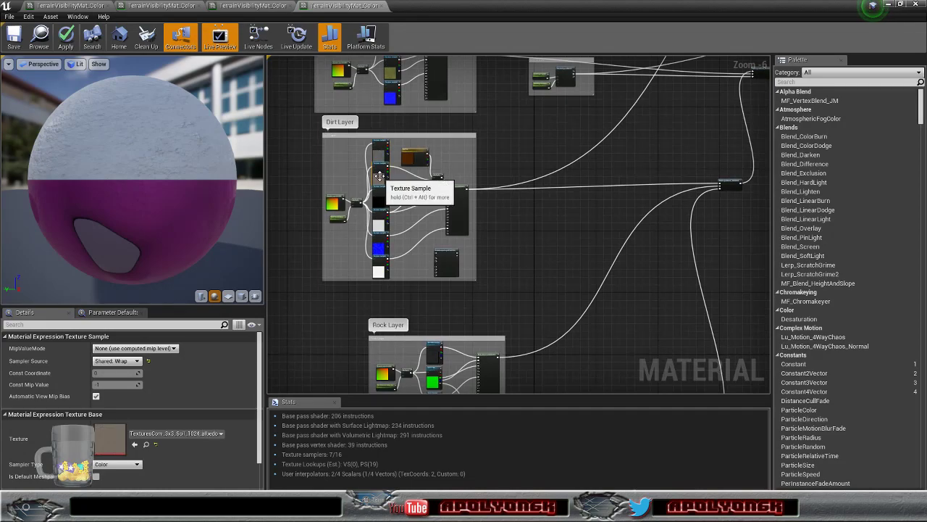
pyautogui.click(404, 188)
# - Delete the unconnected LandscapeLayerFunction node from the Dirt Layer group
pyautogui.moveTo(523, 228)
pyautogui.mouseDown(button='right')
pyautogui.moveTo(507, 222)
pyautogui.moveTo(513, 218)
pyautogui.mouseUp(button='right')
pyautogui.scroll(4, 467, 256)
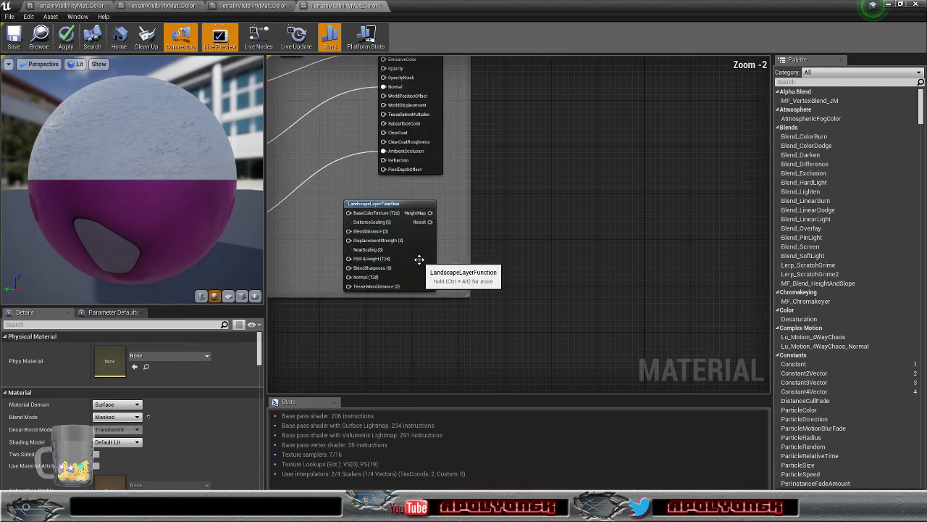
pyautogui.click(419, 260)
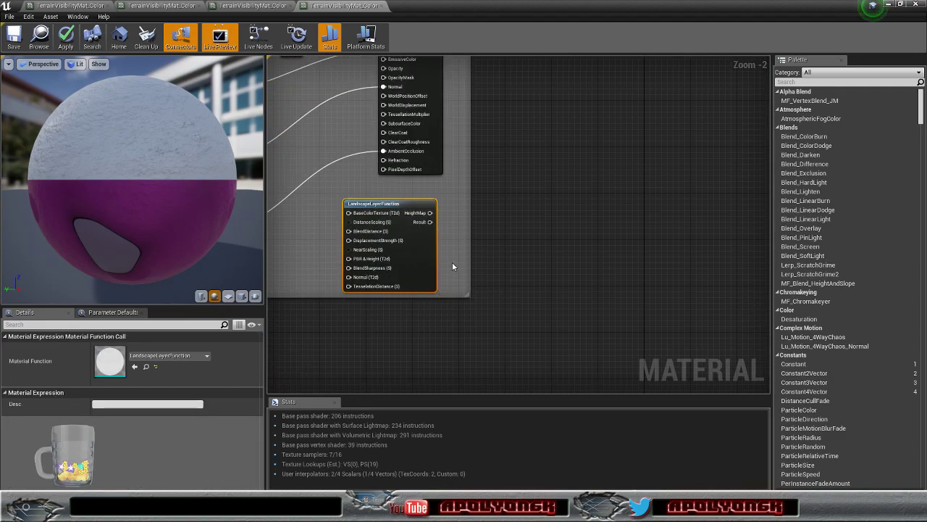
pyautogui.press('Delete')
# - Copy the Dirt Slope and DirtSlopeBlend comment groups with their nodes from the color material
pyautogui.scroll(-6, 488, 219)
pyautogui.moveTo(505, 216); pyautogui.dragTo(481, 233, button='right')
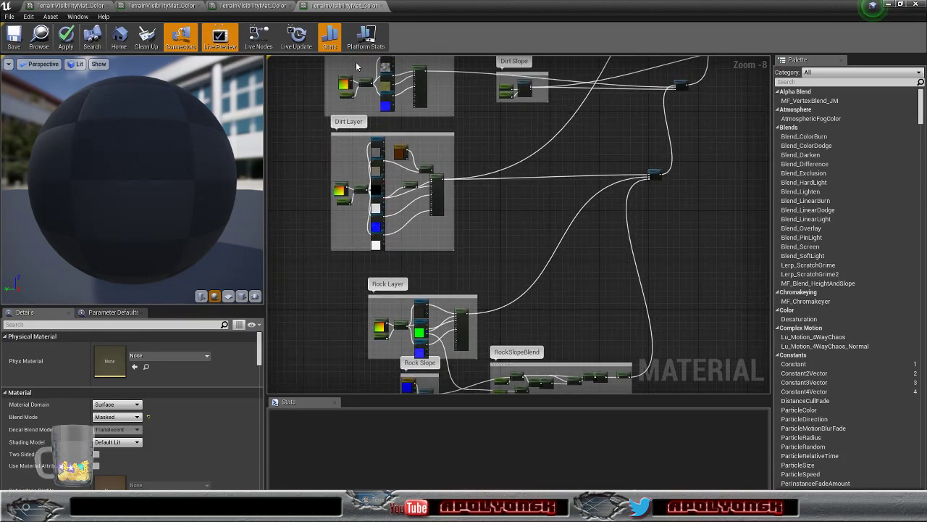
pyautogui.click(152, 6)
pyautogui.moveTo(358, 161); pyautogui.dragTo(634, 161, button='right')
pyautogui.scroll(-2, 469, 171)
pyautogui.moveTo(388, 164); pyautogui.dragTo(406, 394, button='right')
pyautogui.scroll(-3, 501, 181)
pyautogui.moveTo(508, 164); pyautogui.dragTo(364, 118, button='right')
pyautogui.scroll(4, 407, 251)
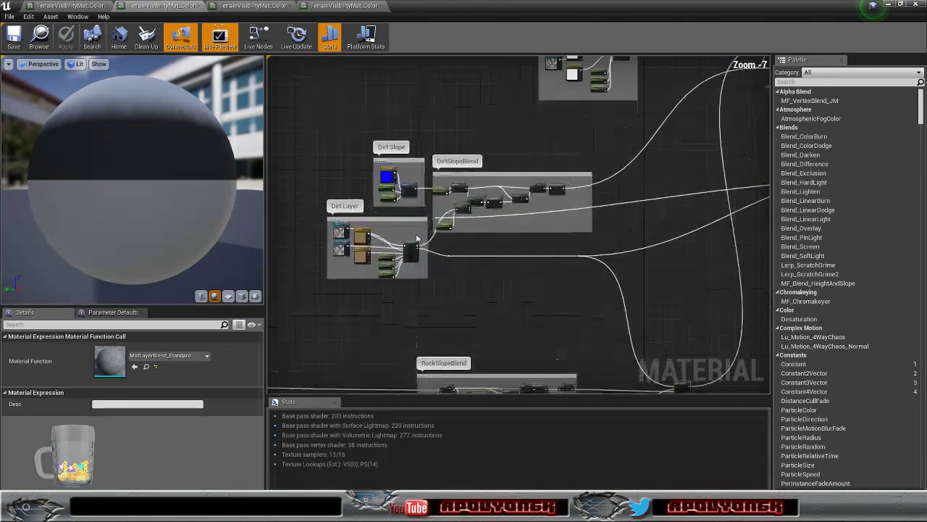
pyautogui.moveTo(476, 251); pyautogui.dragTo(458, 238, button='right')
pyautogui.moveTo(388, 133); pyautogui.dragTo(587, 211)
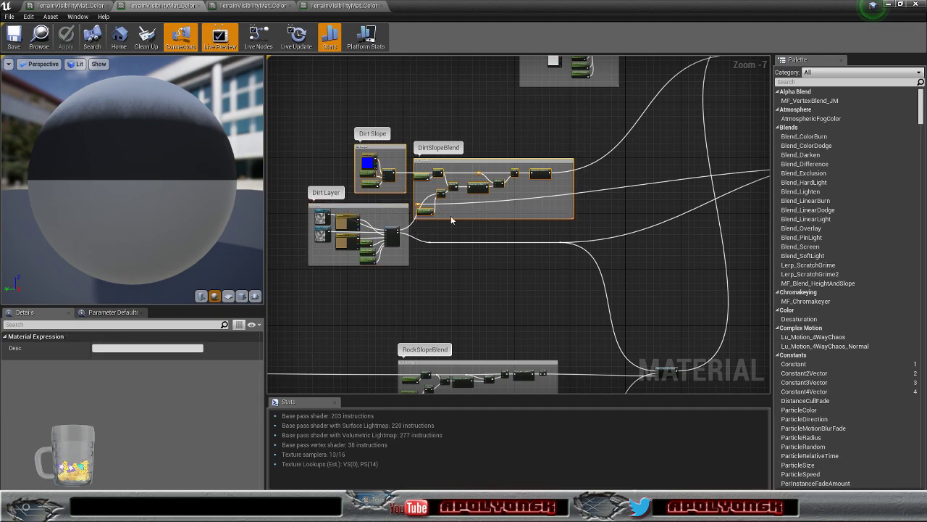
# - Paste the Dirt Slope and DirtSlopeBlend groups into the textured material and shift them up beside the Dirt Layer
pyautogui.click(334, 7)
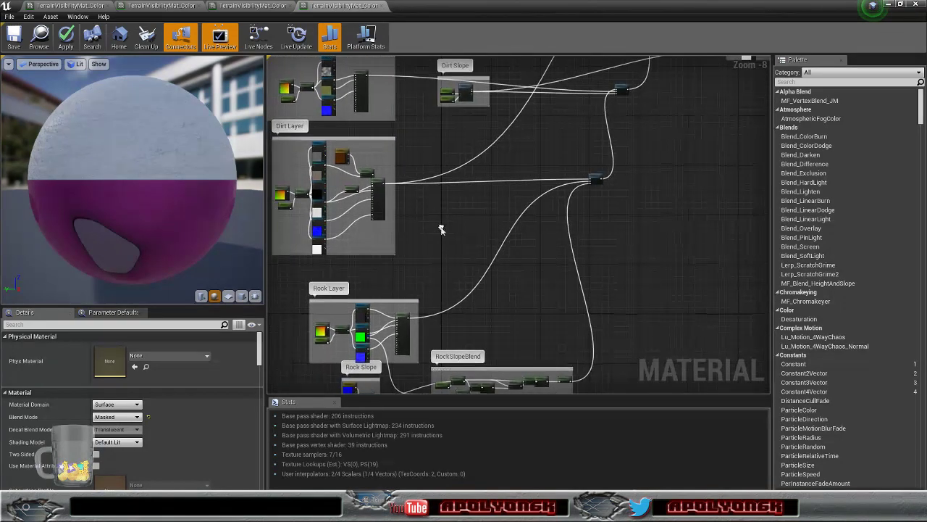
pyautogui.hotkey('ctrl', 'v')
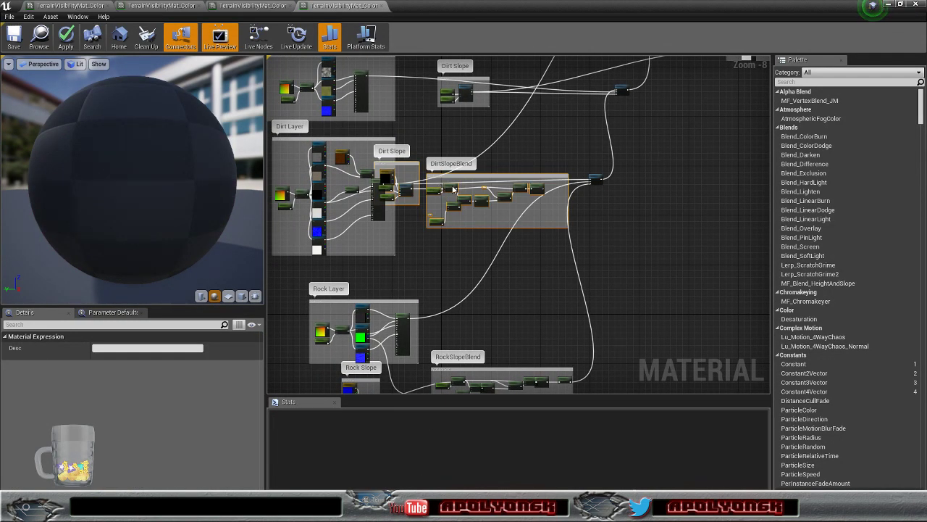
pyautogui.moveTo(475, 176); pyautogui.dragTo(474, 143)
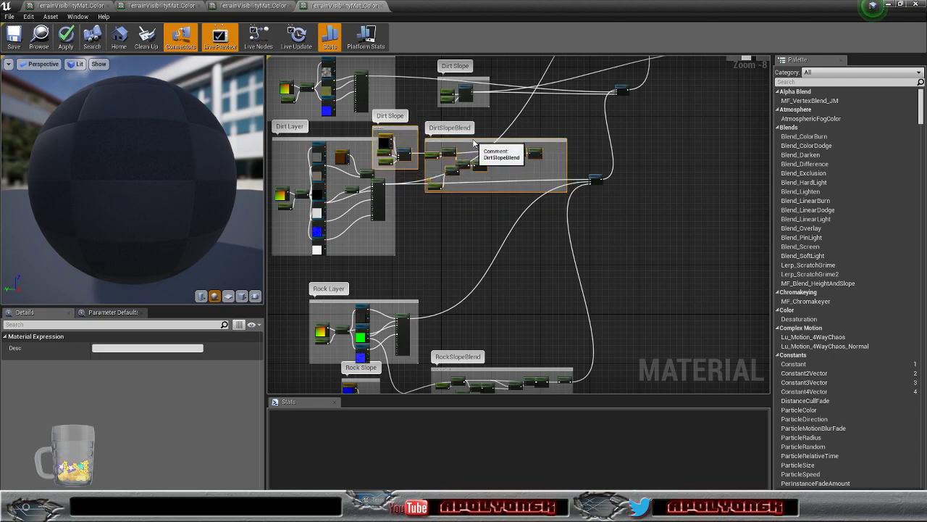
# - Move the Dirt Layer group down clear of the pasted Dirt Slope group, and put the DirtSlopeFalloff_1 parameter back beside SlopeMask
pyautogui.moveTo(448, 228); pyautogui.dragTo(509, 256, button='right')
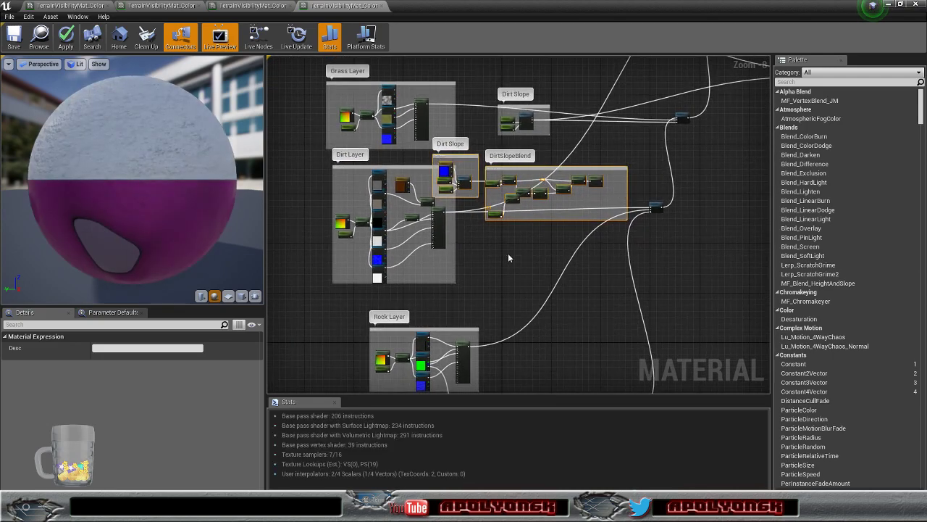
pyautogui.scroll(3, 491, 254)
pyautogui.moveTo(476, 226); pyautogui.dragTo(582, 272, button='right')
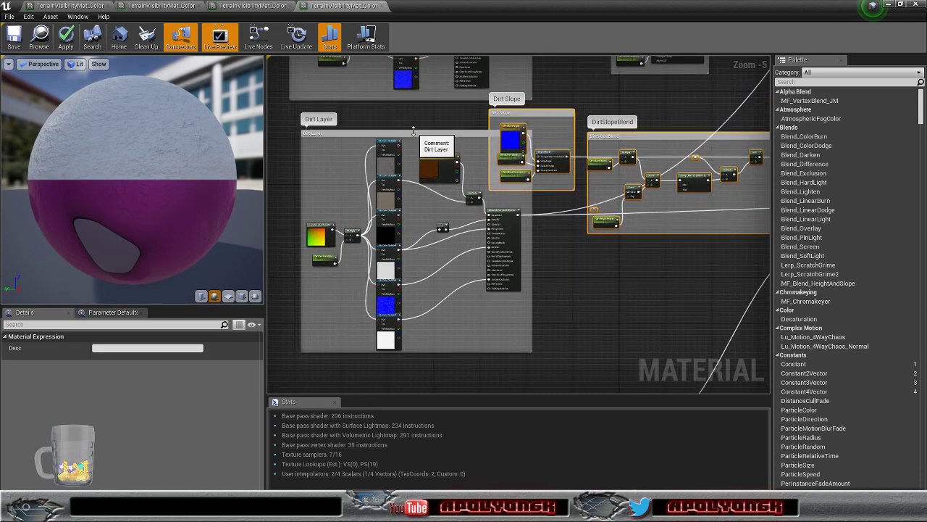
pyautogui.moveTo(413, 133); pyautogui.dragTo(382, 170)
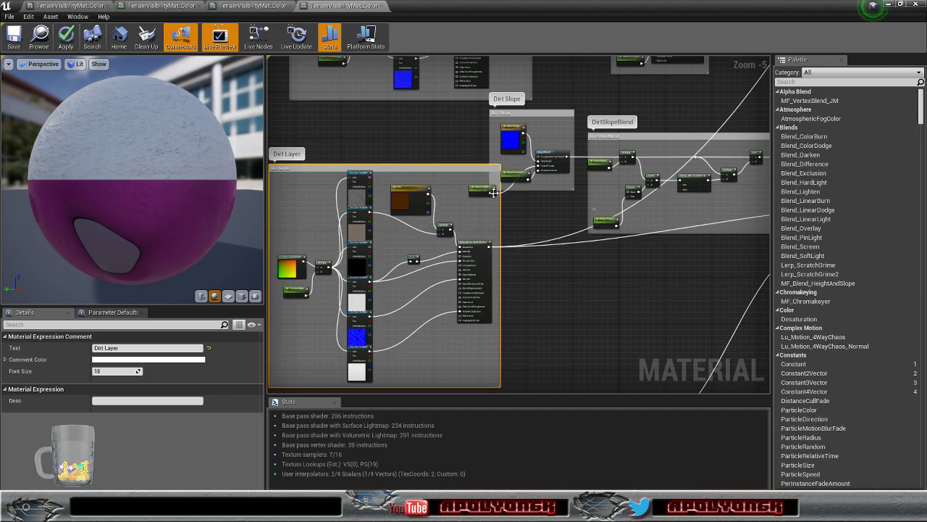
pyautogui.moveTo(494, 191); pyautogui.dragTo(510, 166)
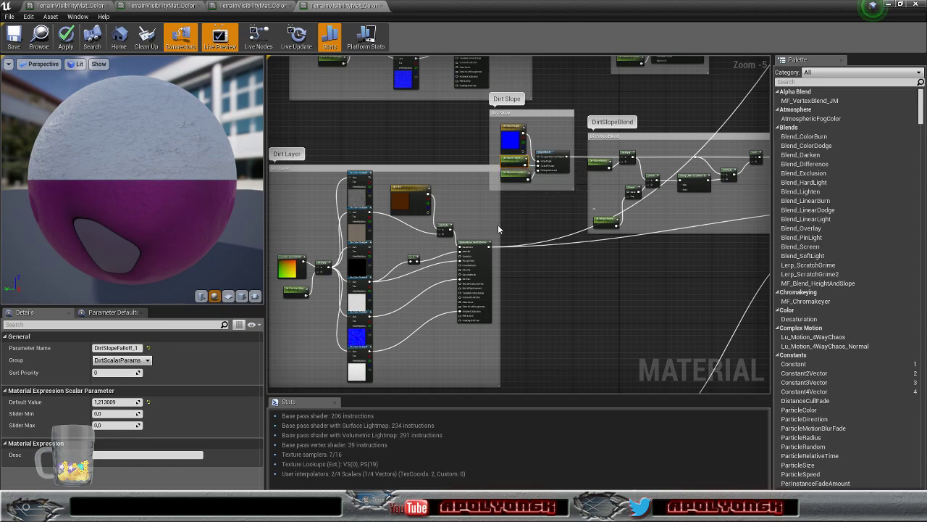
pyautogui.moveTo(530, 216); pyautogui.dragTo(557, 178, button='right')
pyautogui.moveTo(472, 135); pyautogui.dragTo(487, 169)
pyautogui.scroll(-2, 471, 253)
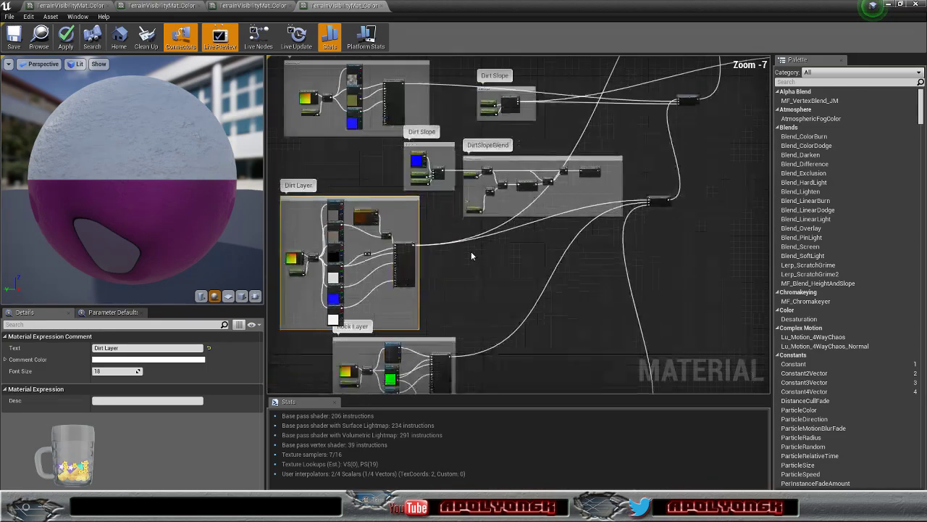
# - Compare the pasted Dirt Slope and DirtSlopeBlend groups with the old Dirt Slope group built on WorldAlignedBlend
pyautogui.scroll(-2, 471, 255)
pyautogui.moveTo(475, 247); pyautogui.dragTo(334, 395, button='right')
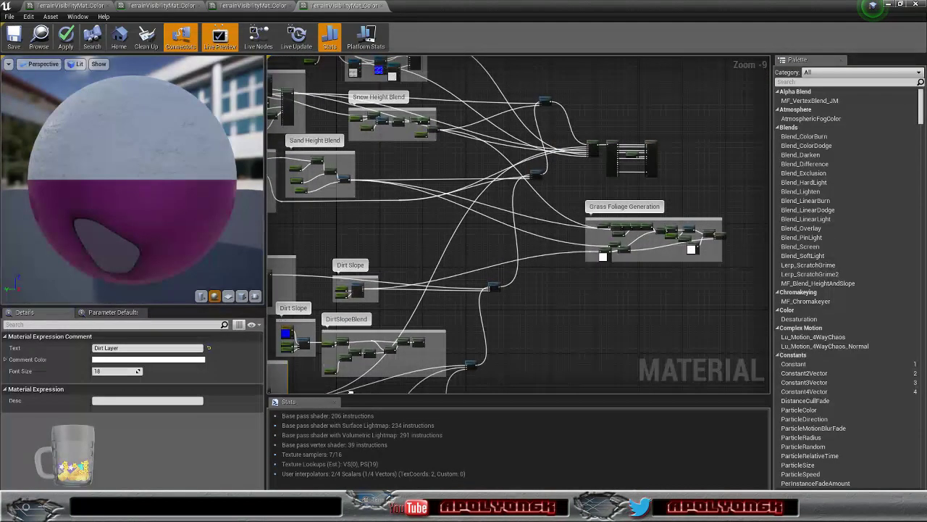
pyautogui.scroll(4, 501, 237)
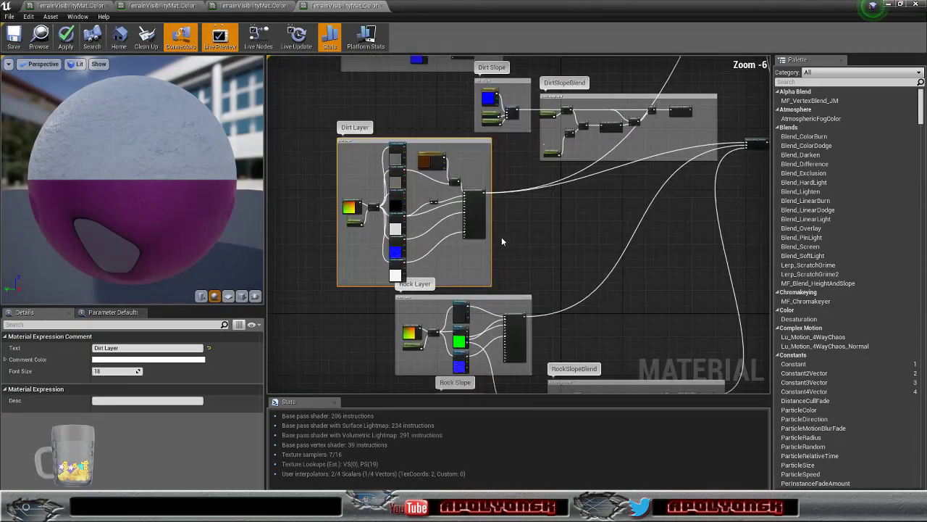
pyautogui.moveTo(512, 214); pyautogui.dragTo(568, 264, button='right')
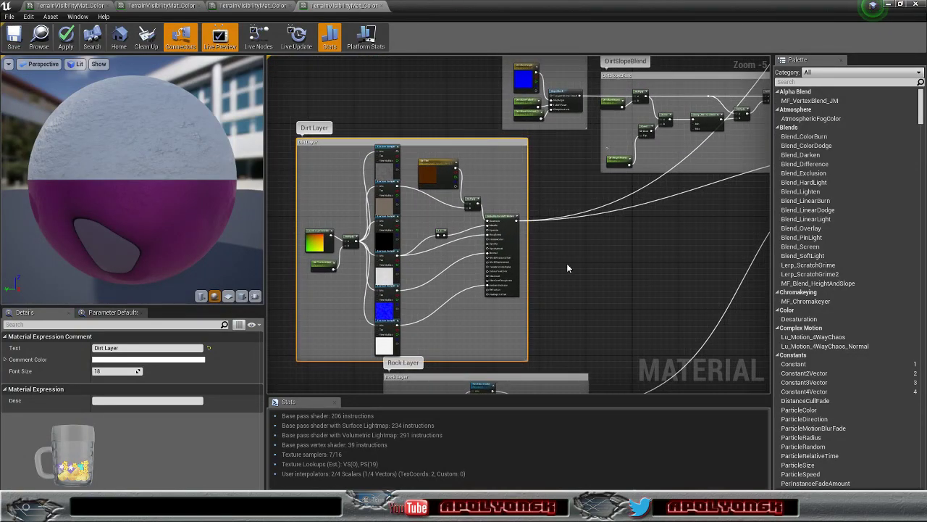
pyautogui.moveTo(559, 204); pyautogui.dragTo(430, 214, button='right')
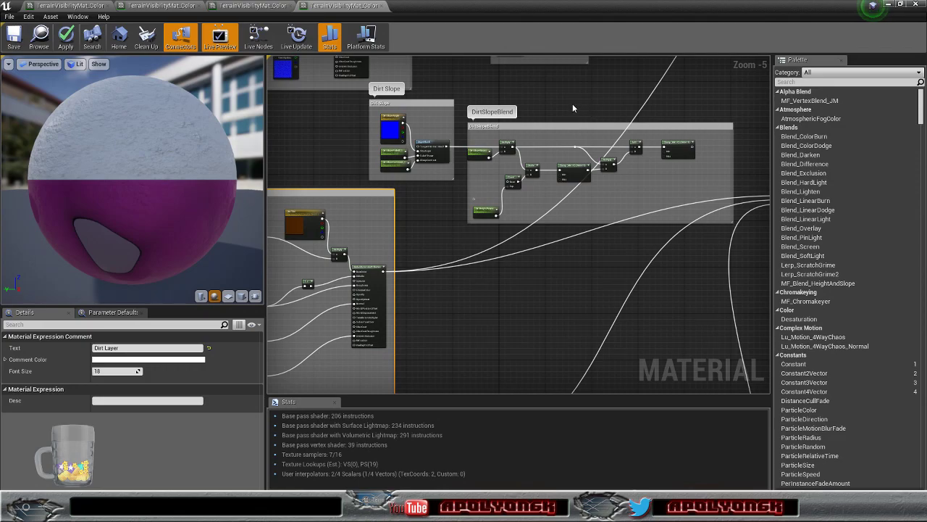
pyautogui.moveTo(571, 108); pyautogui.dragTo(548, 203, button='right')
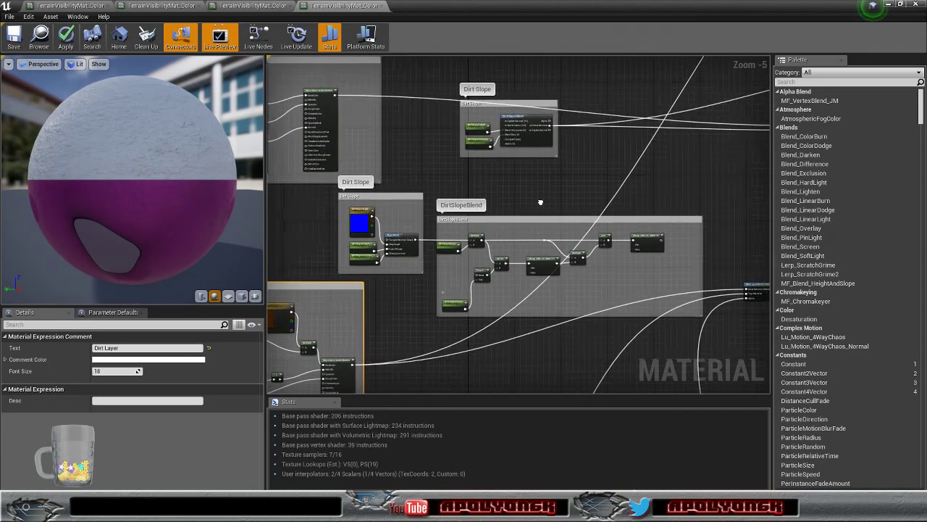
pyautogui.scroll(2, 478, 182)
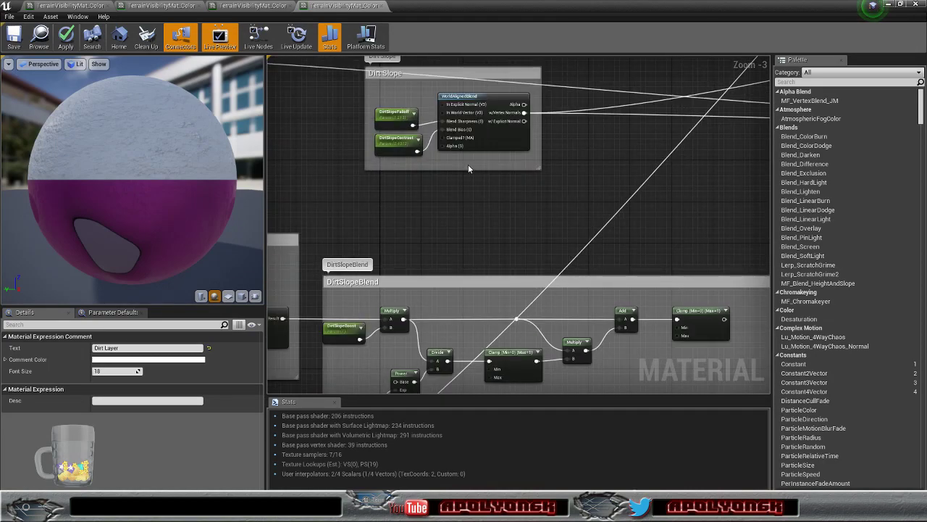
pyautogui.moveTo(465, 169); pyautogui.dragTo(609, 146, button='right')
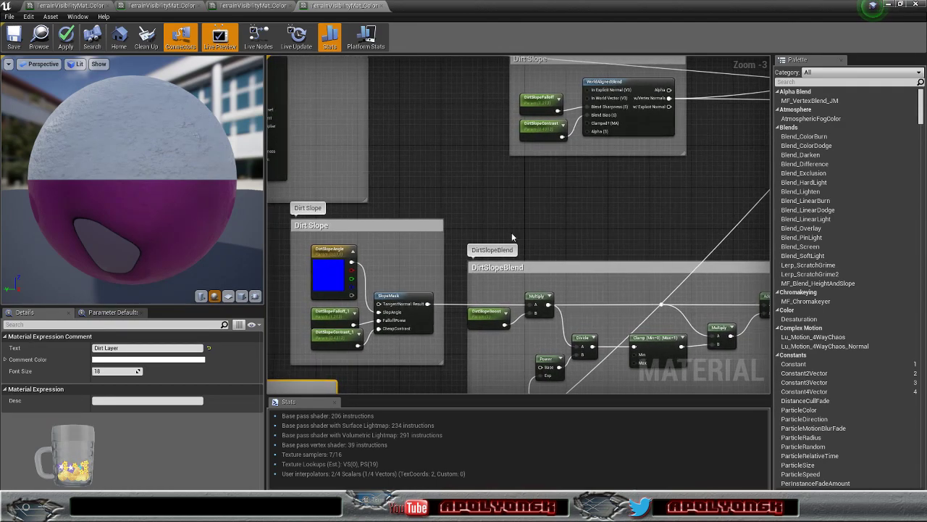
# - Delete the duplicate DirtSlopeFalloff_1 and DirtSlopeContrast_1 parameters from the pasted Dirt Slope group
pyautogui.click(319, 324)
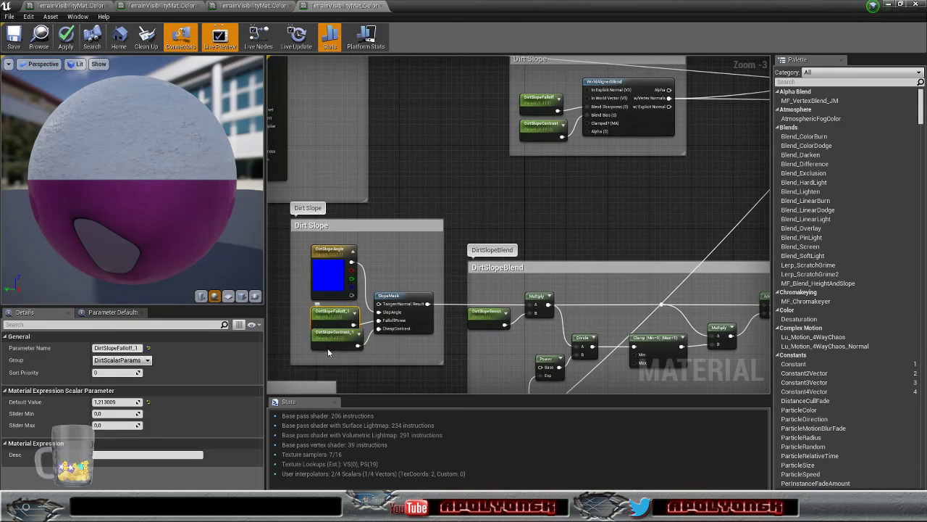
pyautogui.keyDown('ctrl'); pyautogui.click(328, 353); pyautogui.keyUp('ctrl')
pyautogui.press('Delete')
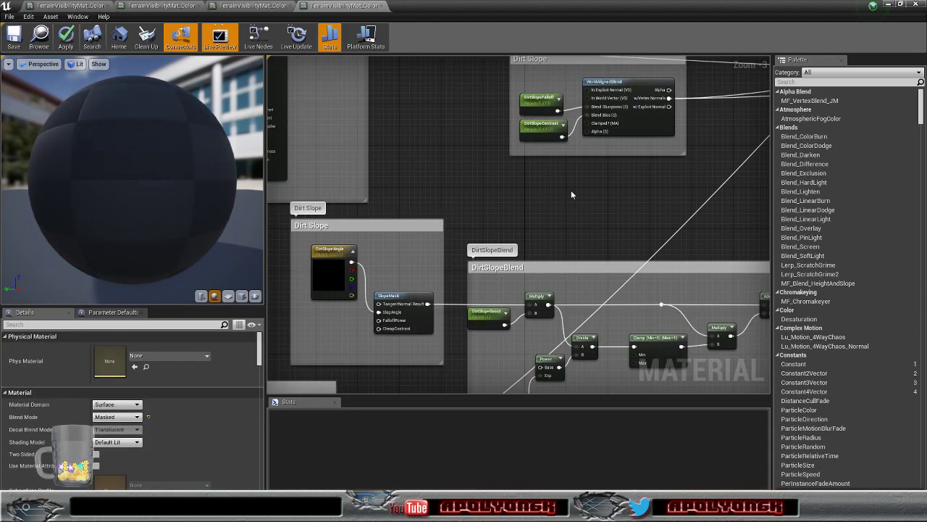
# - Delete the old WorldAlignedBlend node and connect DirtSlopeFalloff and DirtSlopeContrast to SlopeMask's FalloffPower and CheapContrast inputs
pyautogui.click(631, 128)
pyautogui.press('Delete')
pyautogui.moveTo(536, 103); pyautogui.dragTo(379, 321)
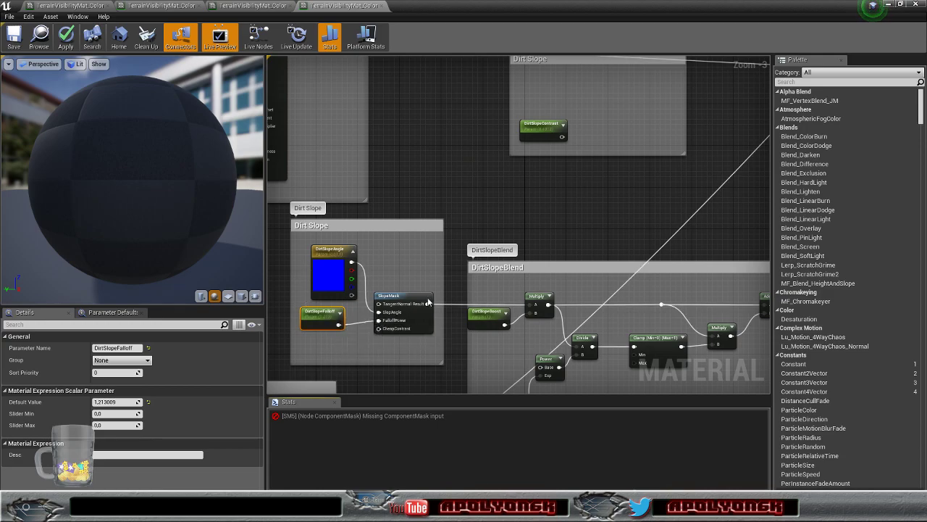
pyautogui.moveTo(539, 138); pyautogui.dragTo(378, 328)
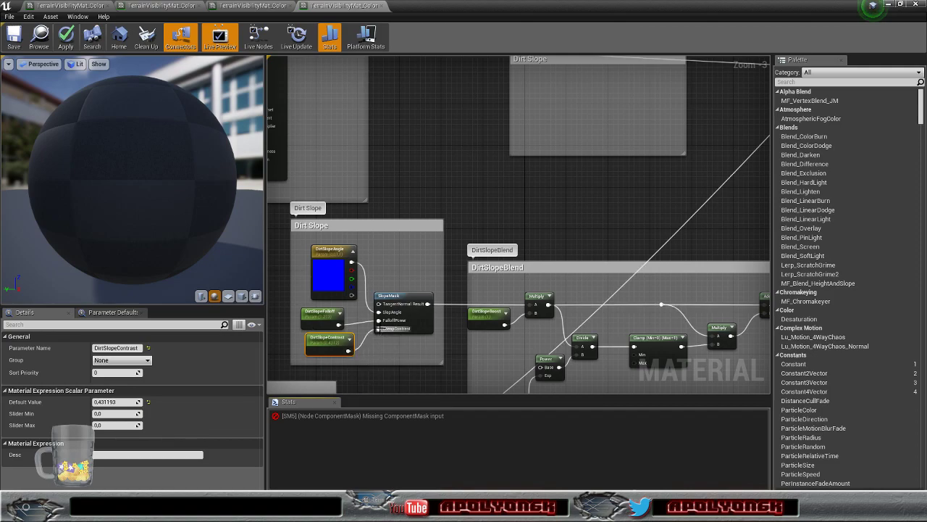
# - Delete the emptied old Dirt Slope comment box above the pasted groups
pyautogui.moveTo(585, 190); pyautogui.dragTo(513, 236, button='right')
pyautogui.click(497, 109)
pyautogui.press('Delete')
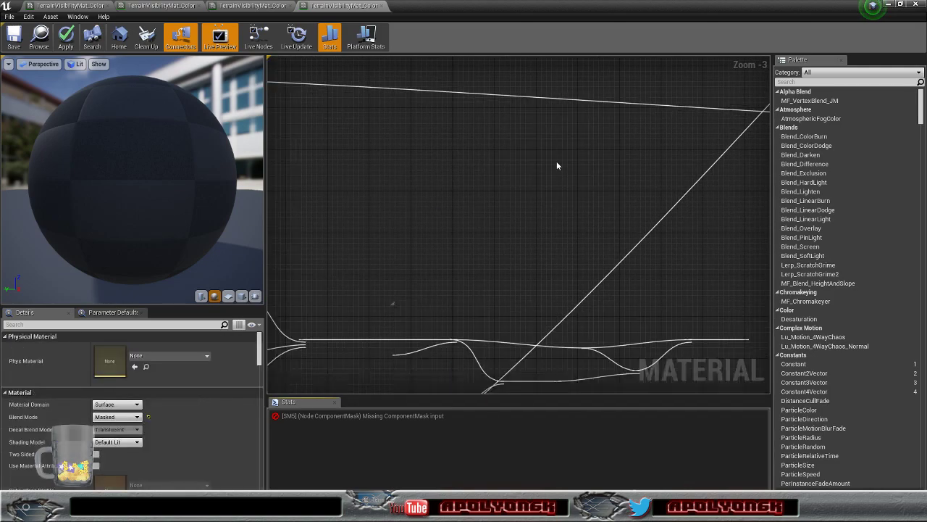
# - Connect the final Clamp of the DirtSlopeBlend group to the Alpha input of the MatLayerBlend_Standard node that takes the Grass Layer
pyautogui.moveTo(585, 161); pyautogui.dragTo(316, 215, button='right')
pyautogui.scroll(-5, 429, 197)
pyautogui.scroll(4, 451, 202)
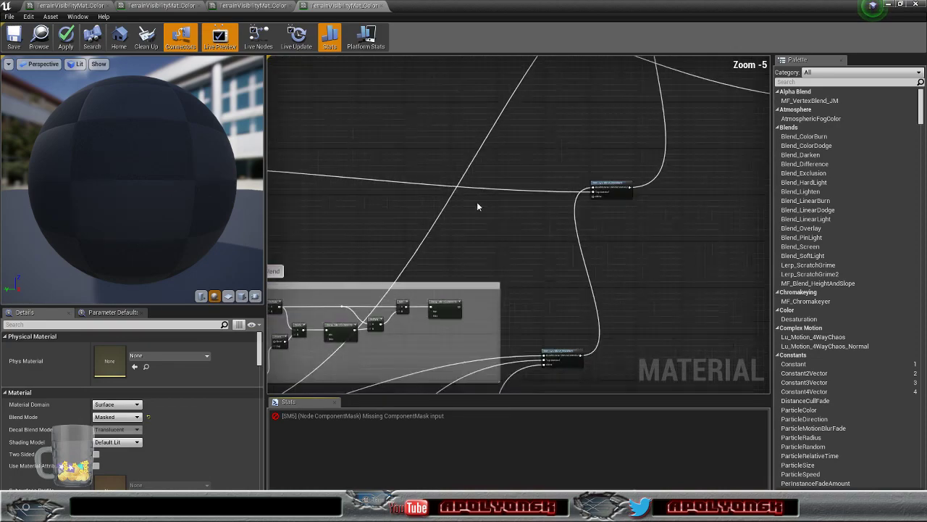
pyautogui.moveTo(463, 217); pyautogui.dragTo(457, 177, button='right')
pyautogui.moveTo(436, 303); pyautogui.dragTo(616, 156)
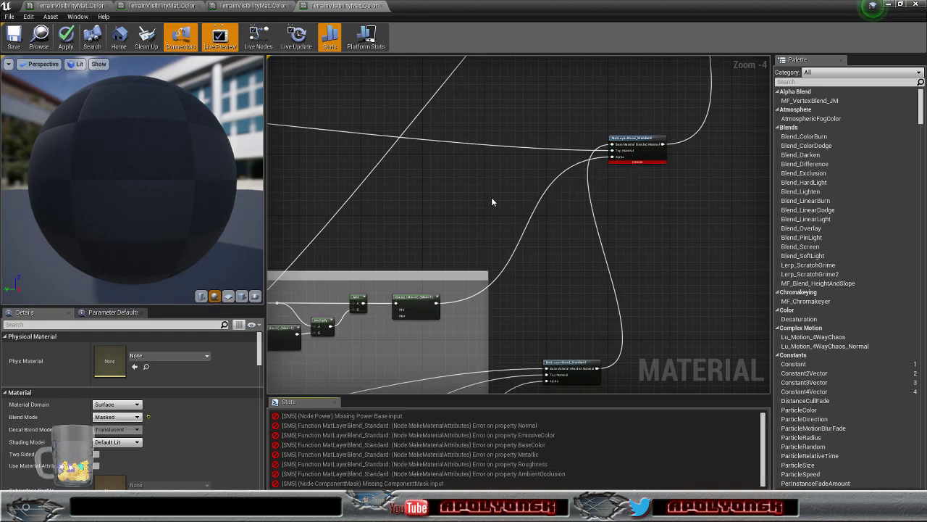
# - Connect the first Texture Sample of the Dirt Layer to the Base input of the Power node in DirtSlopeBlend
pyautogui.moveTo(489, 201); pyautogui.dragTo(755, 124, button='right')
pyautogui.moveTo(437, 285); pyautogui.dragTo(679, 98, button='right')
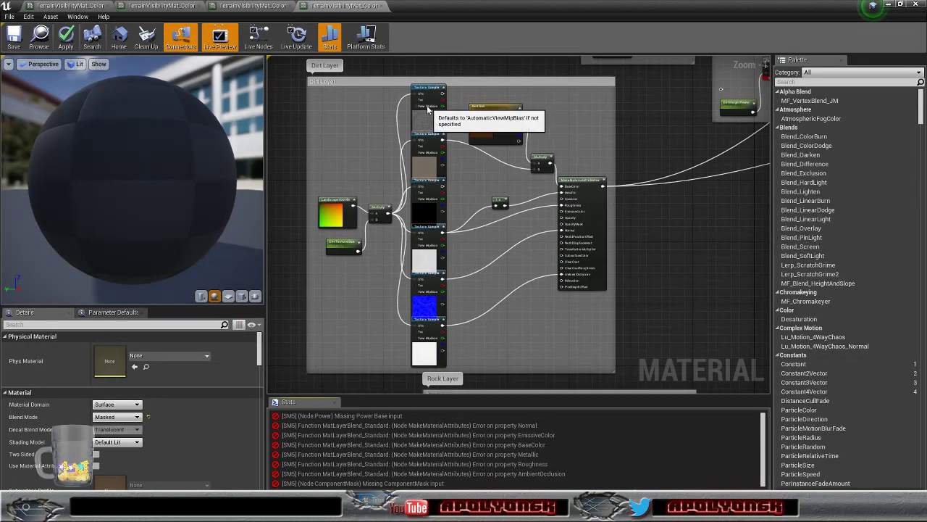
pyautogui.moveTo(444, 95); pyautogui.dragTo(342, 210, button='right')
pyautogui.moveTo(341, 209); pyautogui.dragTo(662, 177)
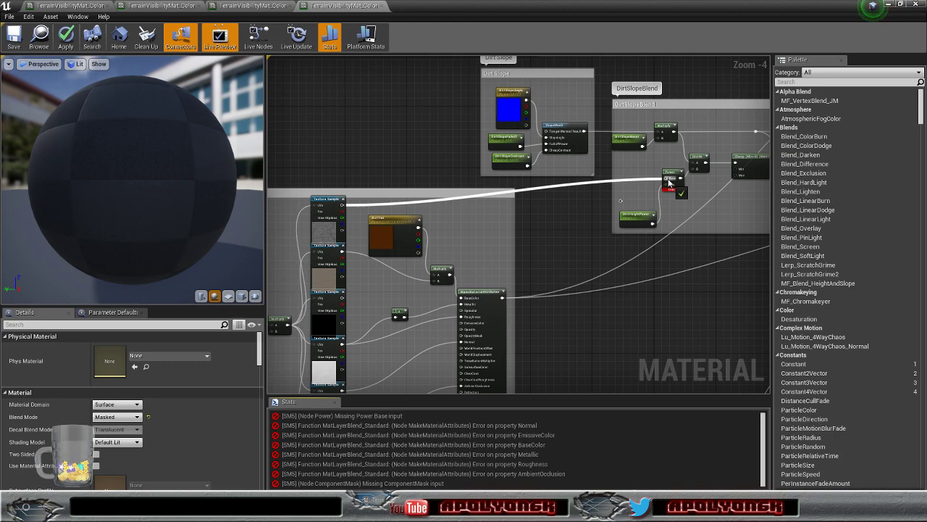
# - Locate the node behind the missing ComponentMask input error and trace the node connections in the Grass Foliage Generation group
pyautogui.moveTo(727, 206); pyautogui.dragTo(282, 355, button='right')
pyautogui.click(304, 416)
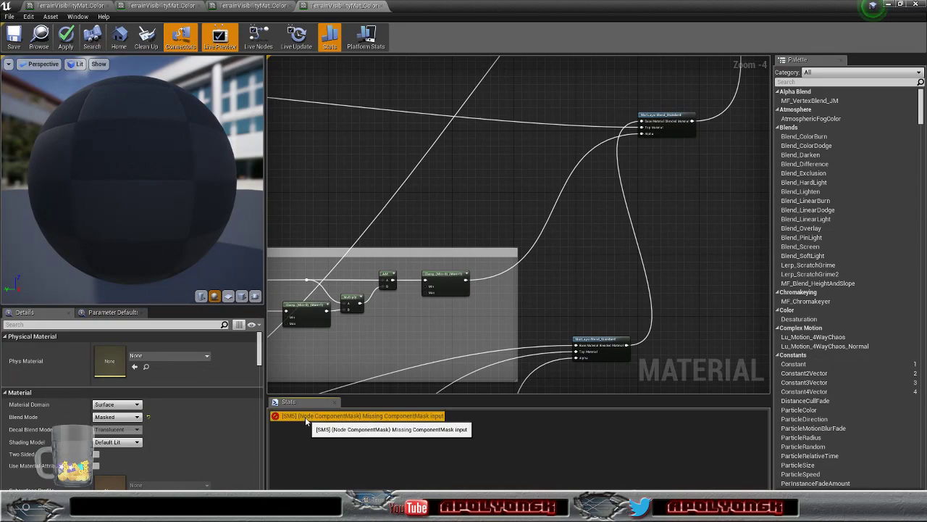
pyautogui.scroll(-3, 562, 224)
pyautogui.moveTo(645, 209); pyautogui.dragTo(359, 311, button='right')
pyautogui.scroll(4, 425, 264)
pyautogui.scroll(3, 448, 212)
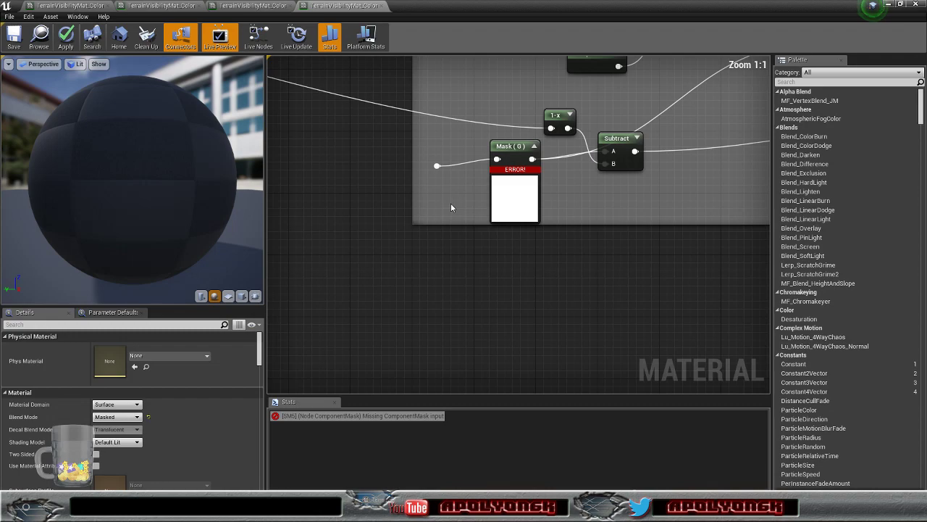
pyautogui.scroll(-4, 452, 190)
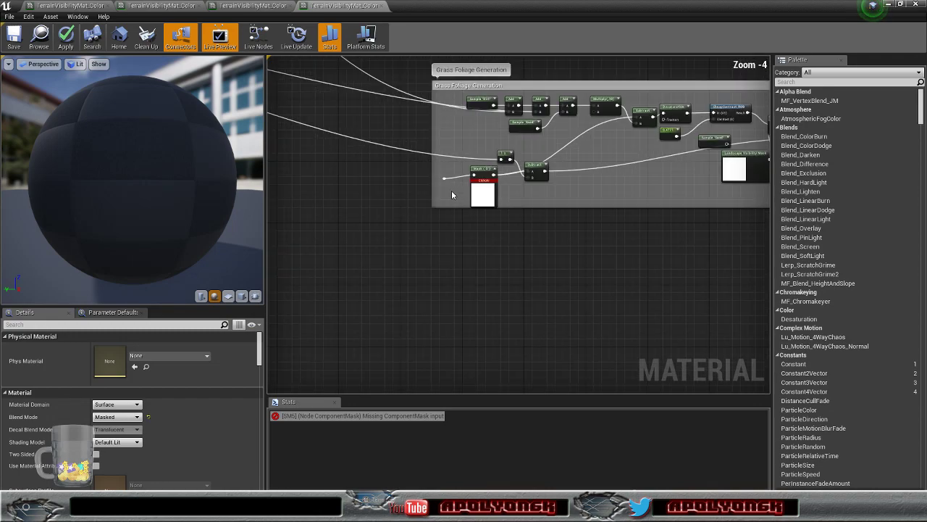
pyautogui.moveTo(528, 200); pyautogui.dragTo(385, 285, button='right')
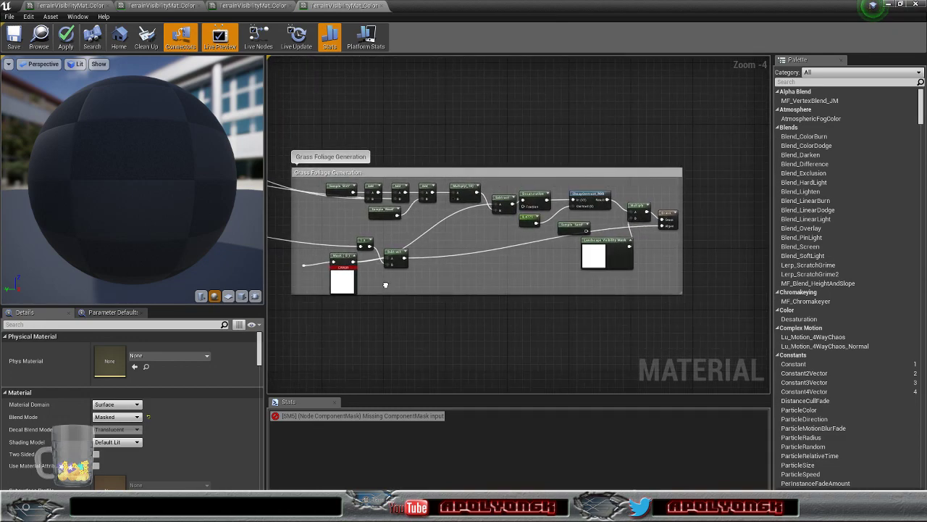
pyautogui.scroll(2, 514, 278)
pyautogui.moveTo(492, 271); pyautogui.dragTo(473, 269, button='right')
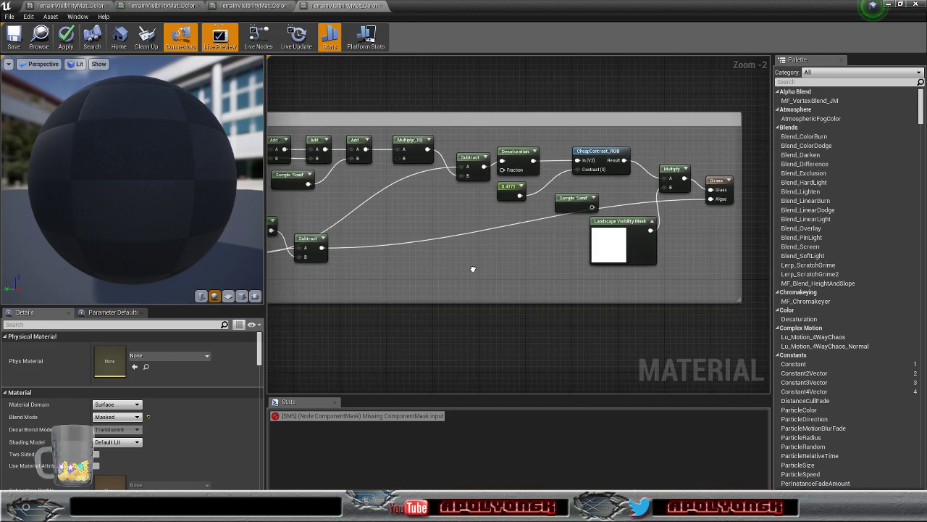
pyautogui.moveTo(473, 268); pyautogui.dragTo(638, 272, button='right')
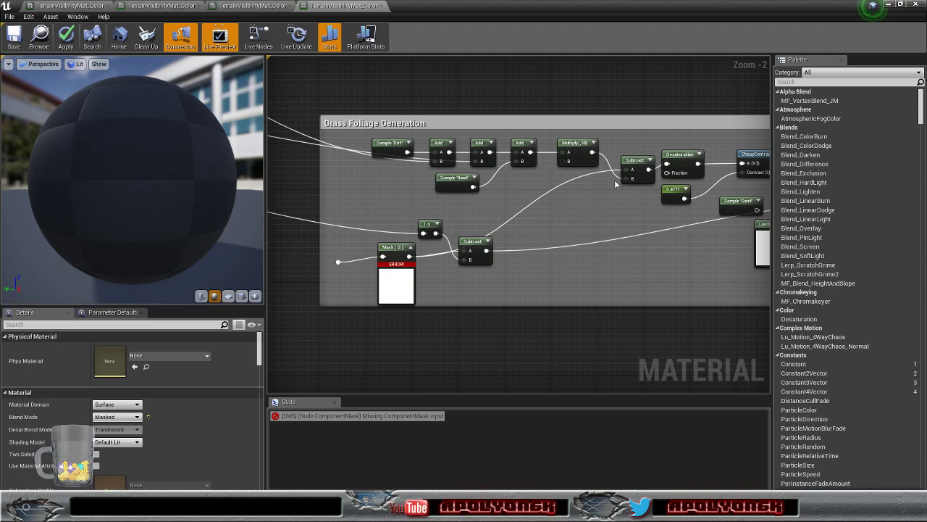
pyautogui.moveTo(739, 187); pyautogui.dragTo(638, 189, button='right')
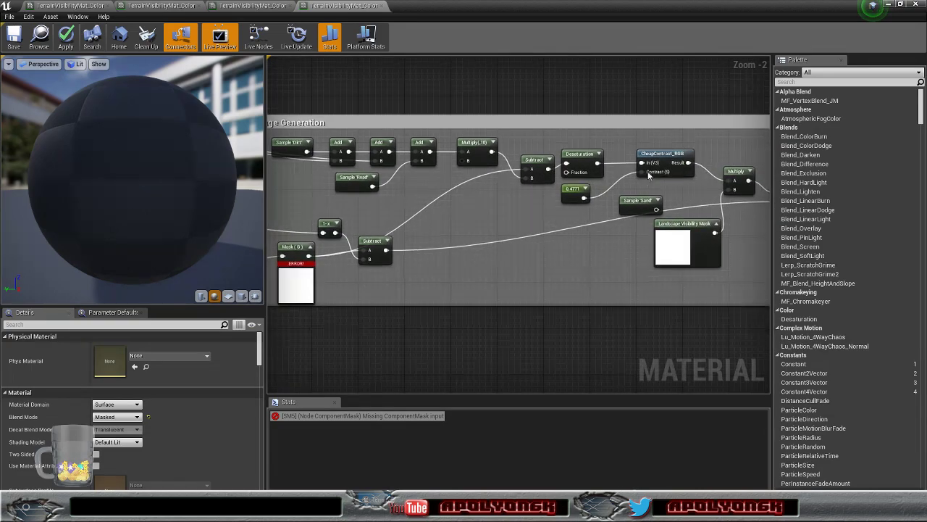
pyautogui.moveTo(748, 213); pyautogui.dragTo(647, 215, button='right')
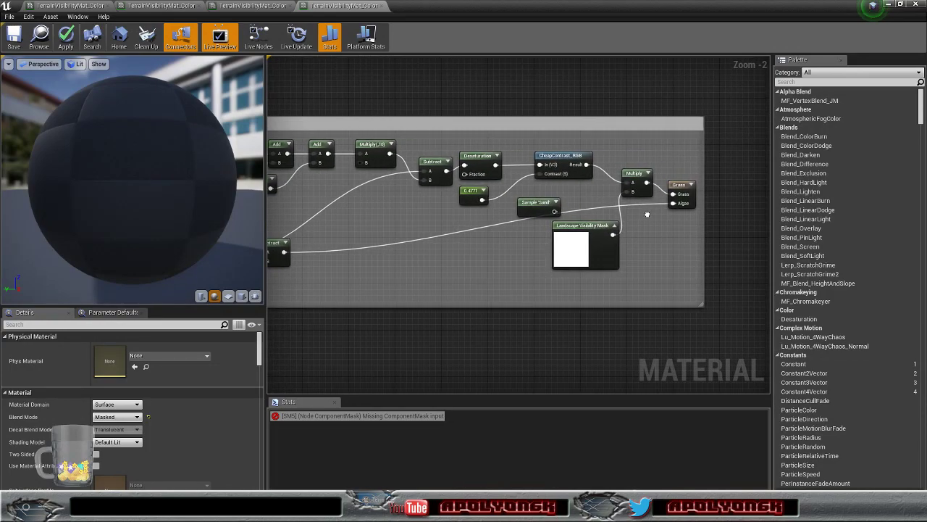
pyautogui.moveTo(647, 214); pyautogui.dragTo(826, 195, button='right')
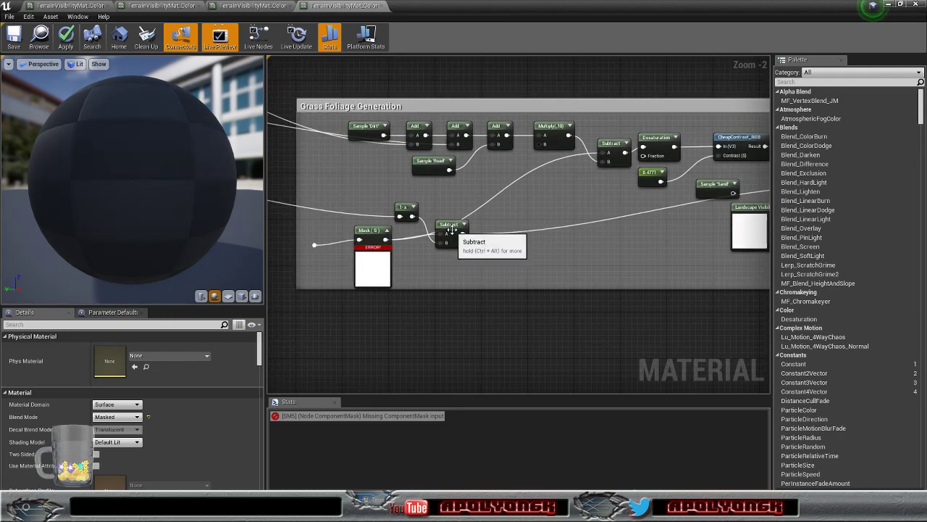
# - Connect the reroute point on the Sand Layer's output line to the Mask (G) branch in Grass Foliage Generation
pyautogui.scroll(-7, 345, 265)
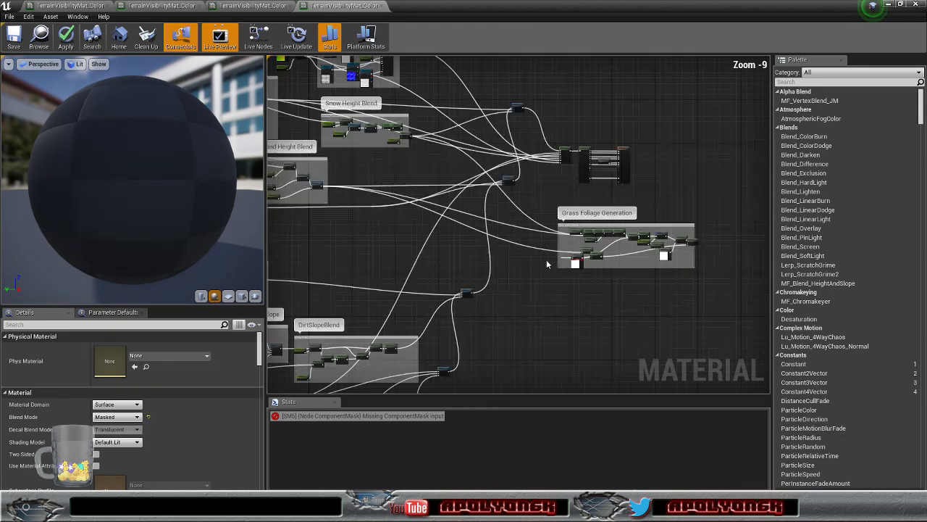
pyautogui.moveTo(448, 247); pyautogui.dragTo(479, 244, button='right')
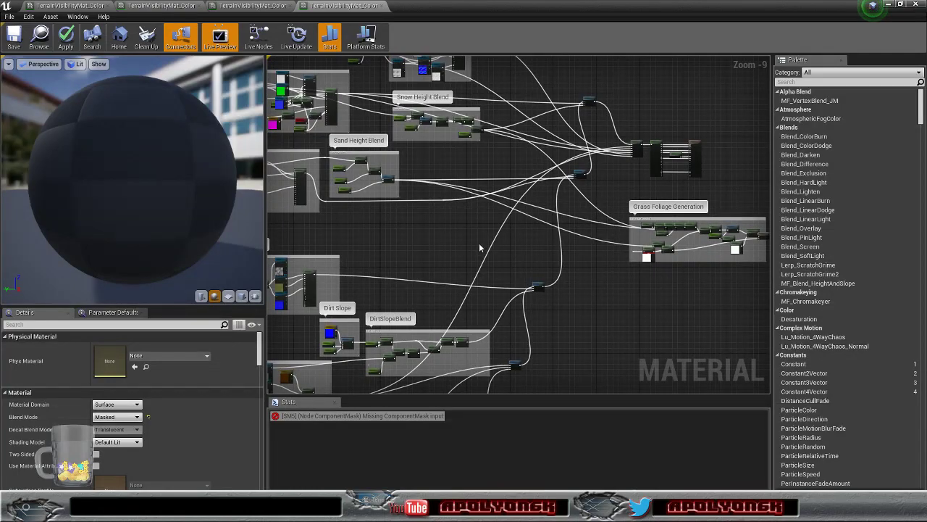
pyautogui.moveTo(594, 258); pyautogui.dragTo(680, 273, button='right')
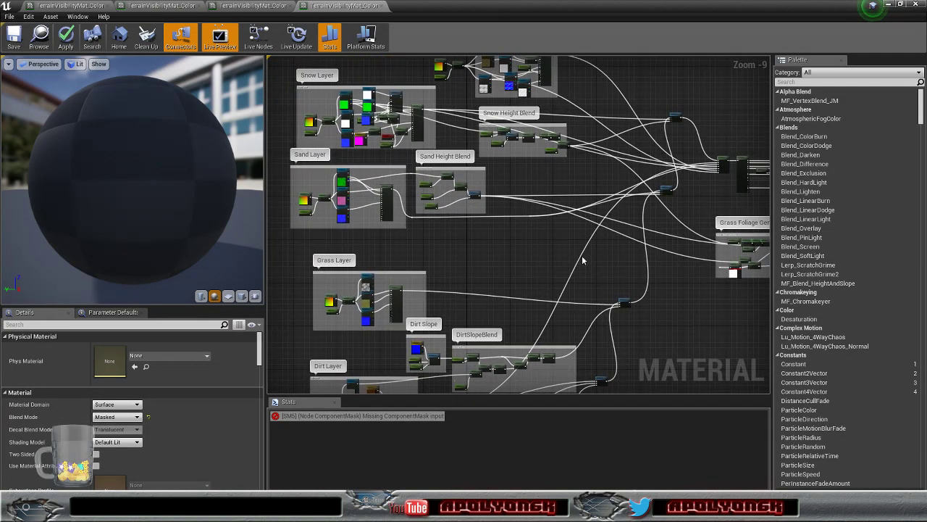
pyautogui.scroll(3, 460, 226)
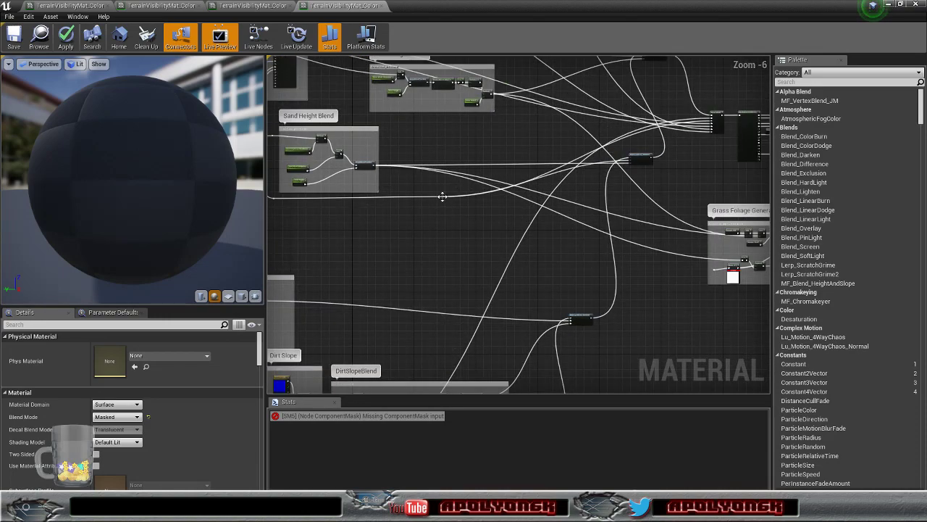
pyautogui.scroll(4, 443, 198)
pyautogui.moveTo(441, 195); pyautogui.dragTo(604, 317)
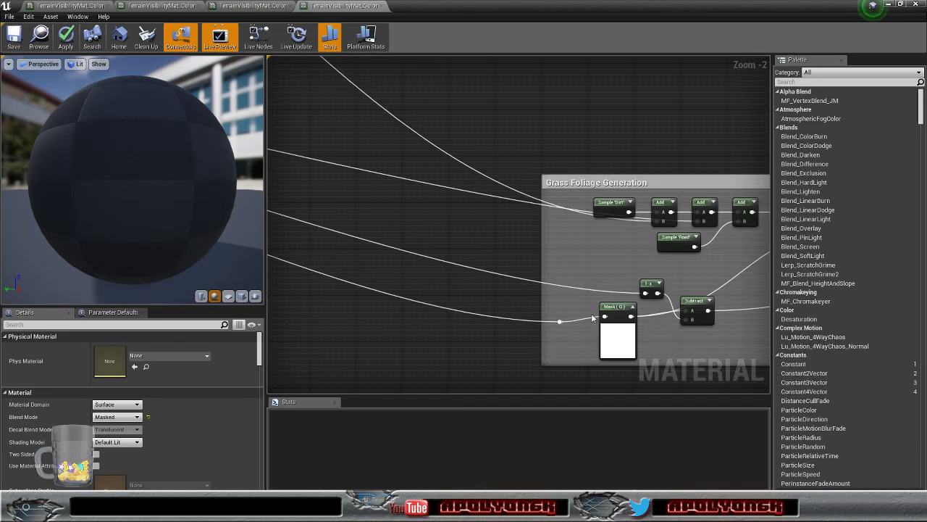
# - Review the layer and slope blend groups and their connections across the whole textured material graph
pyautogui.scroll(-10, 464, 307)
pyautogui.moveTo(413, 291); pyautogui.dragTo(533, 245, button='right')
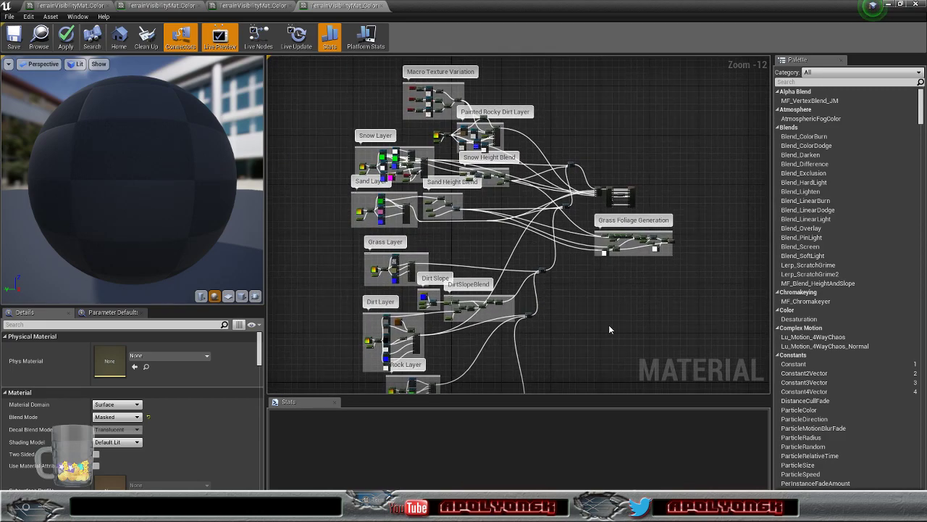
pyautogui.moveTo(587, 318); pyautogui.dragTo(605, 224, button='right')
pyautogui.scroll(4, 501, 281)
pyautogui.moveTo(483, 262); pyautogui.dragTo(595, 227, button='right')
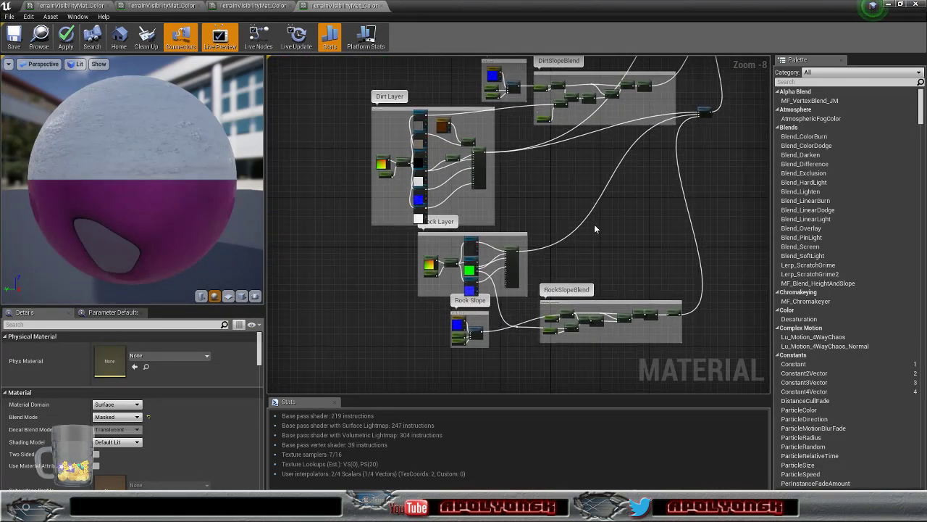
pyautogui.moveTo(525, 243); pyautogui.dragTo(490, 331, button='right')
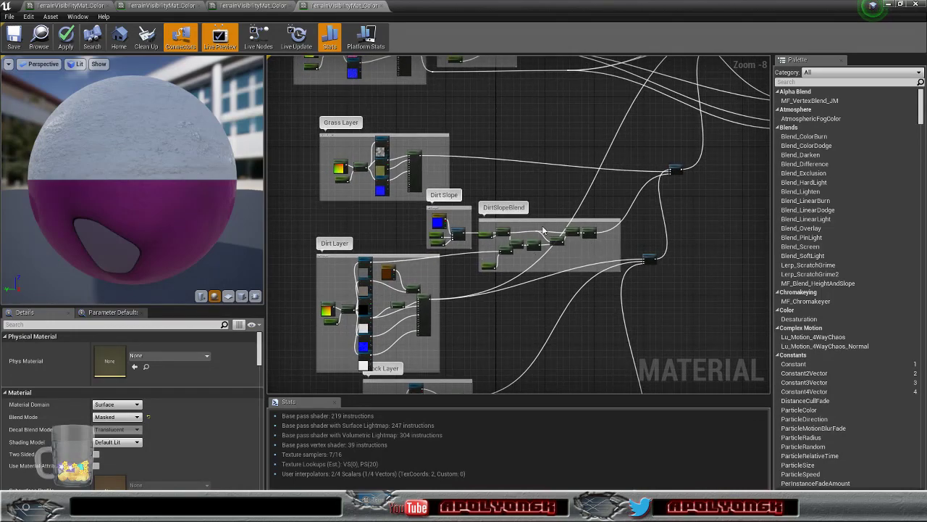
pyautogui.moveTo(483, 172); pyautogui.dragTo(517, 202, button='right')
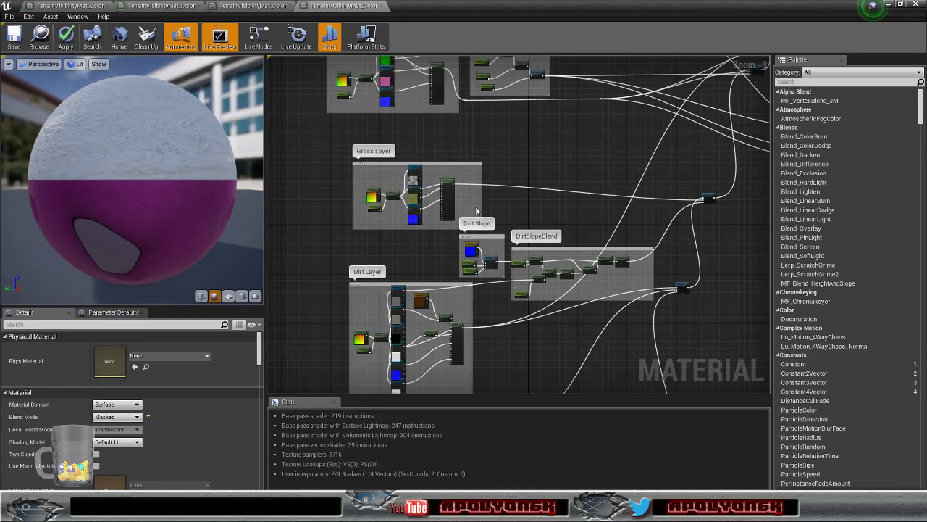
# - Delete the stray node above DirtHeightPower and extend the DirtSlopeBlend comment box slightly past the DirtSlopeBoost parameter
pyautogui.scroll(4, 390, 204)
pyautogui.moveTo(408, 218); pyautogui.dragTo(139, 114, button='right')
pyautogui.click(439, 314)
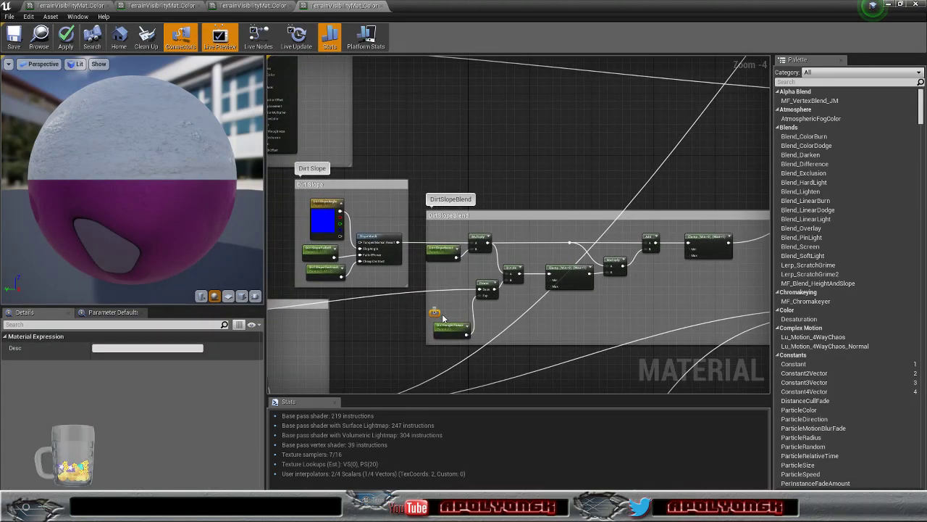
pyautogui.press('Delete')
pyautogui.scroll(2, 443, 297)
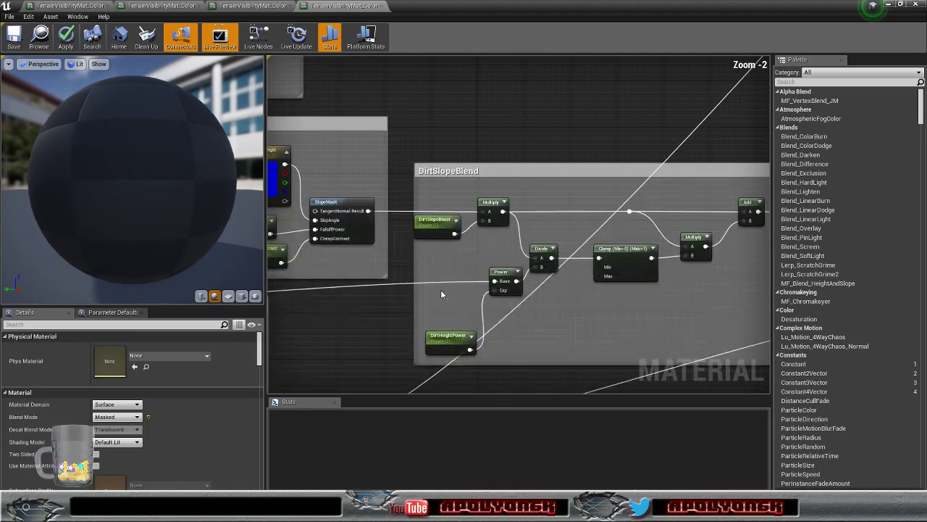
pyautogui.moveTo(414, 261); pyautogui.dragTo(406, 260)
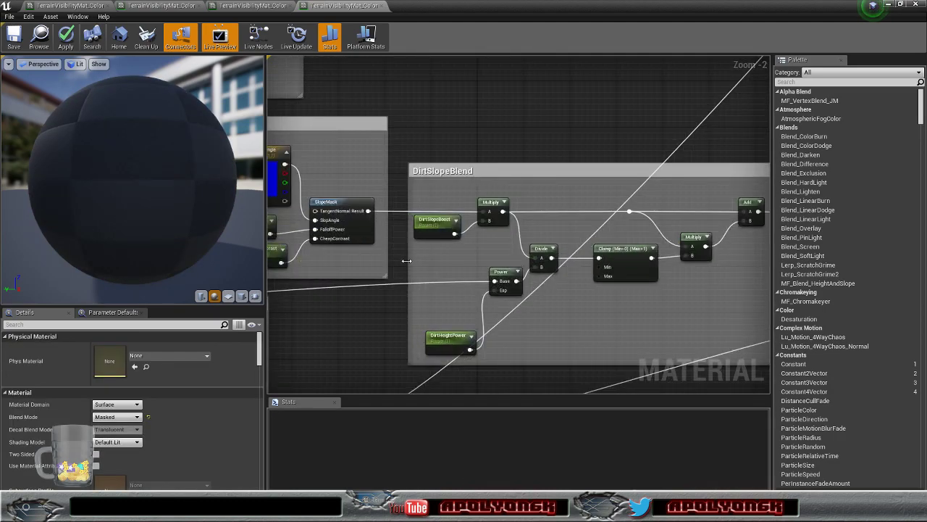
pyautogui.scroll(-3, 557, 195)
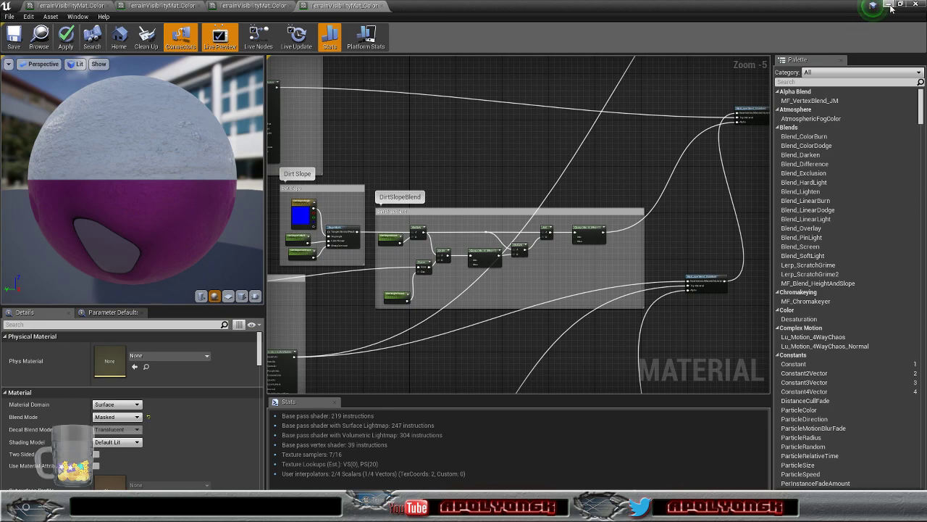
# - Examine the Sand Layer, Sand Height Blend and Snow Height Blend groups in the textured material
pyautogui.moveTo(631, 144); pyautogui.dragTo(625, 350, button='right')
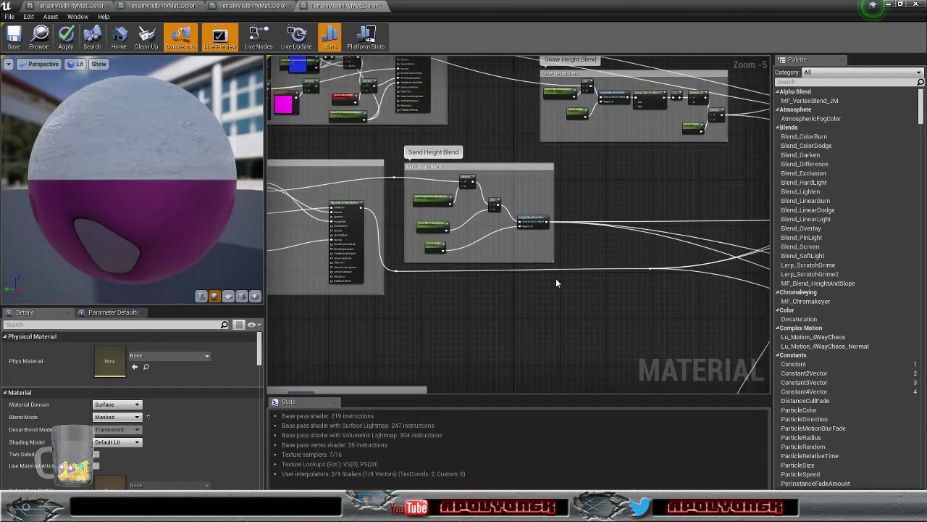
pyautogui.scroll(3, 520, 247)
pyautogui.moveTo(520, 247); pyautogui.dragTo(622, 247, button='right')
pyautogui.scroll(-4, 621, 247)
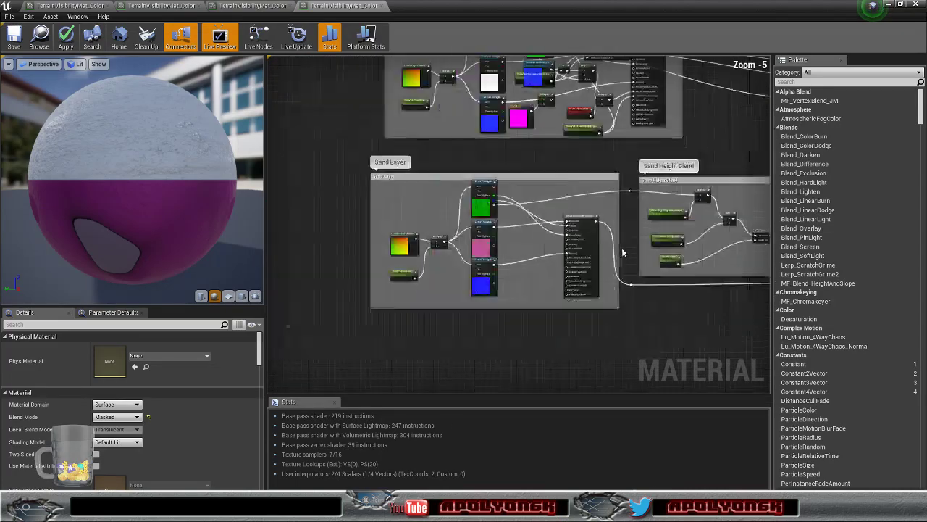
pyautogui.scroll(2, 622, 247)
pyautogui.moveTo(694, 292); pyautogui.dragTo(339, 322, button='right')
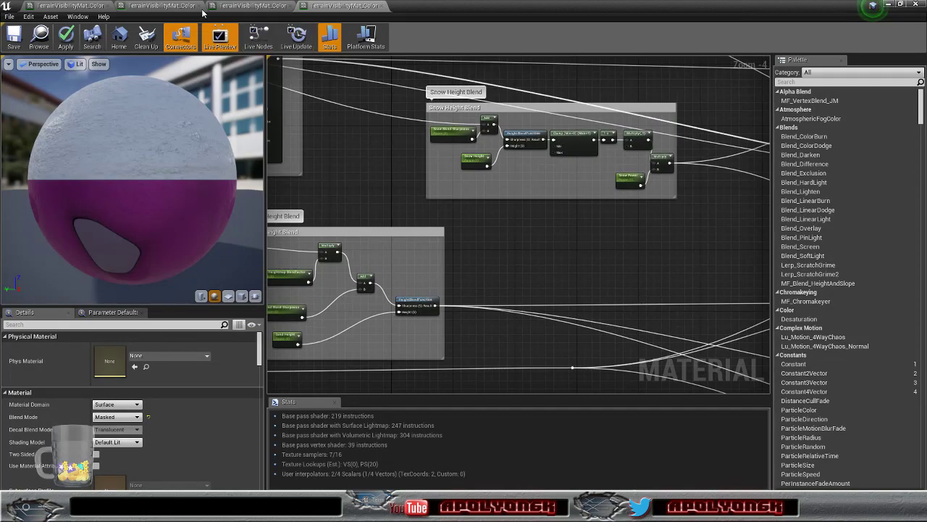
# - Switch to the color material's graph and examine its Sand Height Blend and Grass Foliage Generation groups
pyautogui.click(154, 6)
pyautogui.moveTo(474, 92); pyautogui.dragTo(449, 279, button='right')
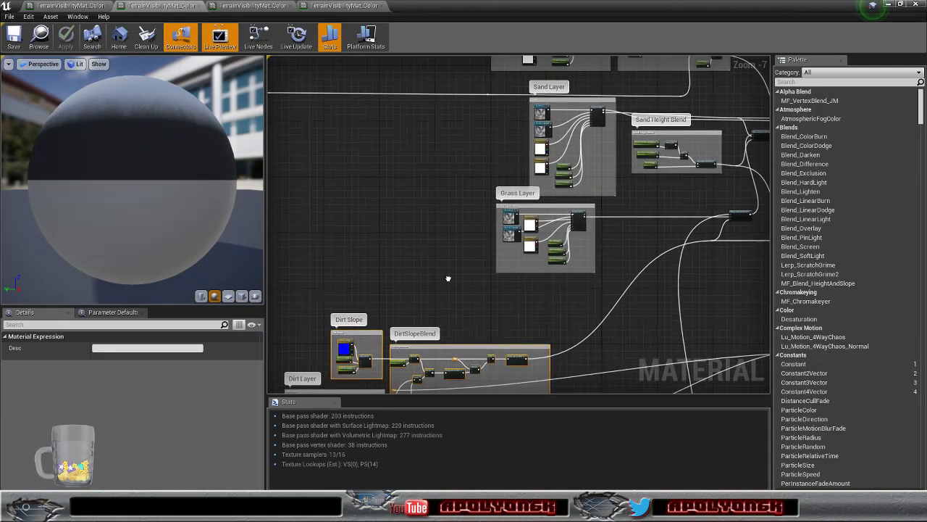
pyautogui.moveTo(632, 243); pyautogui.dragTo(337, 263, button='right')
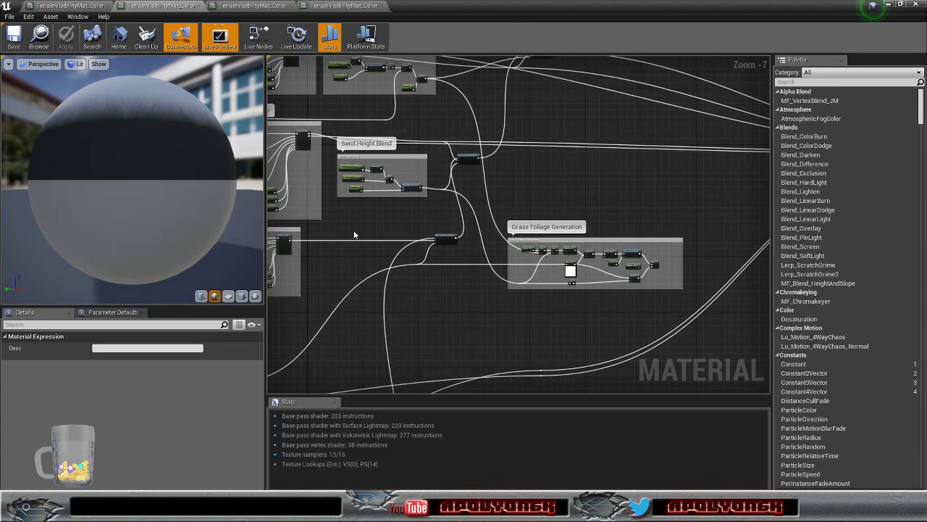
pyautogui.scroll(3, 354, 226)
pyautogui.moveTo(374, 188); pyautogui.dragTo(98, 94, button='right')
pyautogui.moveTo(423, 146); pyautogui.dragTo(389, 151, button='right')
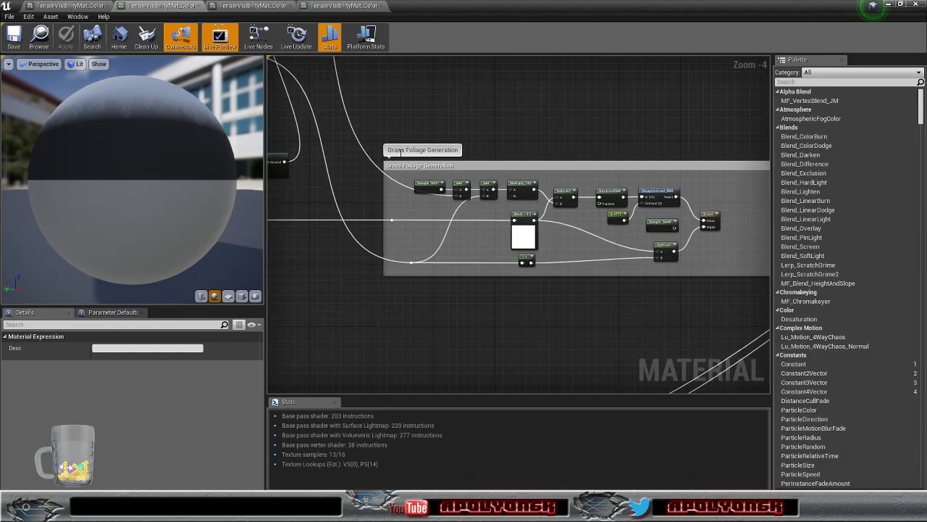
# - Trace the wire feeding the Grass Foliage Generation mask back to the DirtSlopeBlend group in the color material
pyautogui.scroll(2, 590, 248)
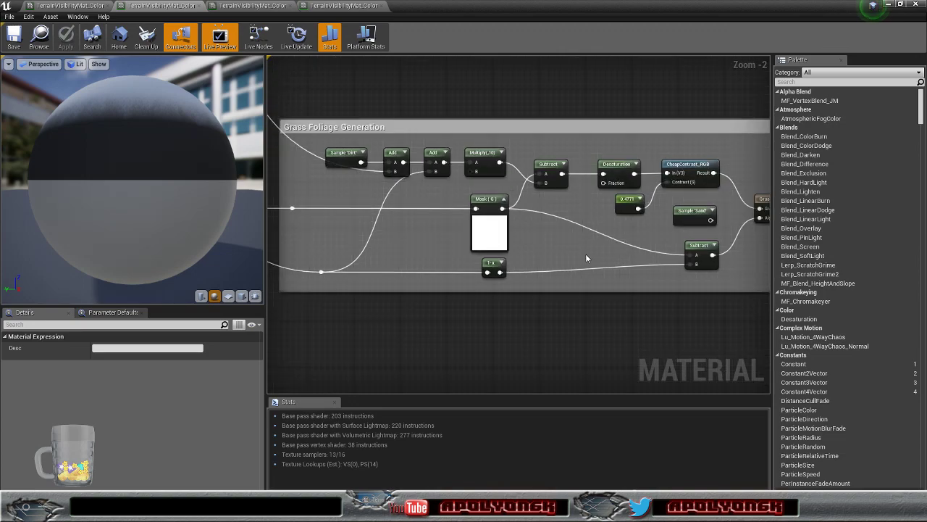
pyautogui.moveTo(557, 243); pyautogui.dragTo(769, 271, button='right')
pyautogui.moveTo(640, 271); pyautogui.dragTo(769, 266, button='right')
pyautogui.moveTo(326, 276); pyautogui.dragTo(763, 246, button='right')
pyautogui.scroll(-7, 554, 283)
pyautogui.moveTo(524, 324); pyautogui.dragTo(484, 305, button='right')
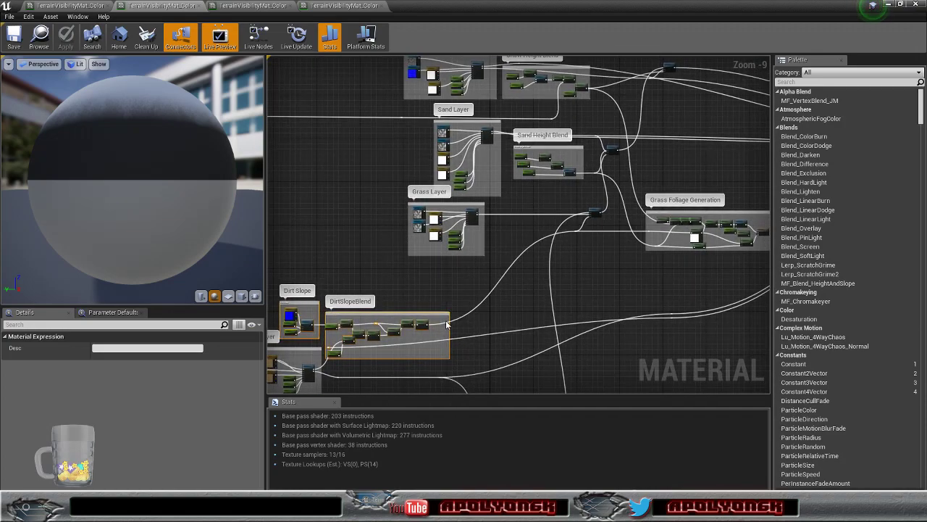
# - Examine how the Sand Height Blend output feeds the Add and 1-x nodes inside the color material's Grass Foliage Generation group
pyautogui.scroll(3, 668, 247)
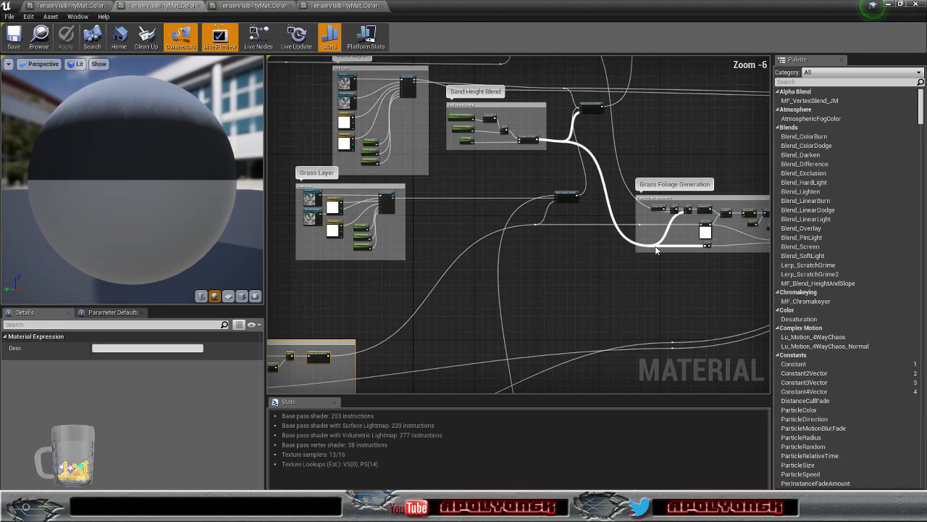
pyautogui.moveTo(405, 303); pyautogui.dragTo(292, 287, button='right')
pyautogui.scroll(4, 535, 215)
pyautogui.scroll(1, 549, 215)
pyautogui.moveTo(678, 213); pyautogui.dragTo(529, 258, button='right')
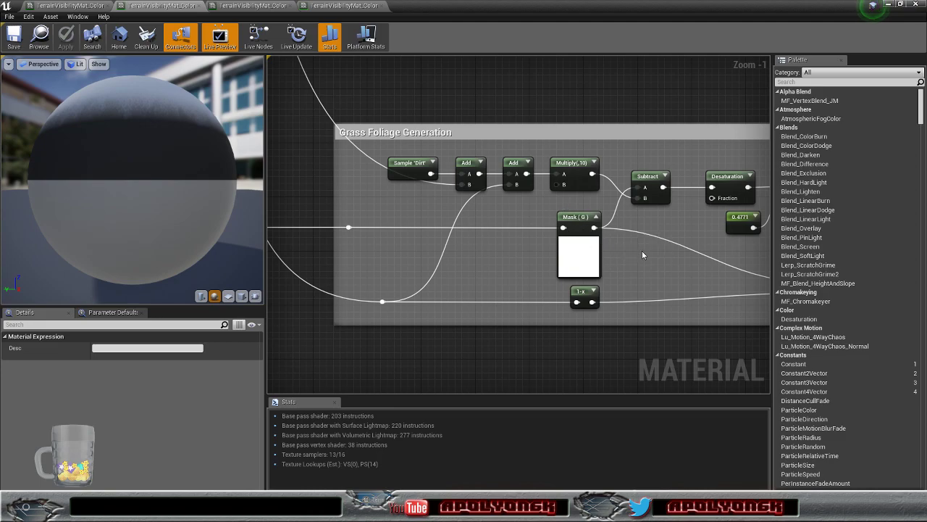
pyautogui.scroll(-7, 469, 264)
pyautogui.moveTo(392, 281); pyautogui.dragTo(445, 265, button='right')
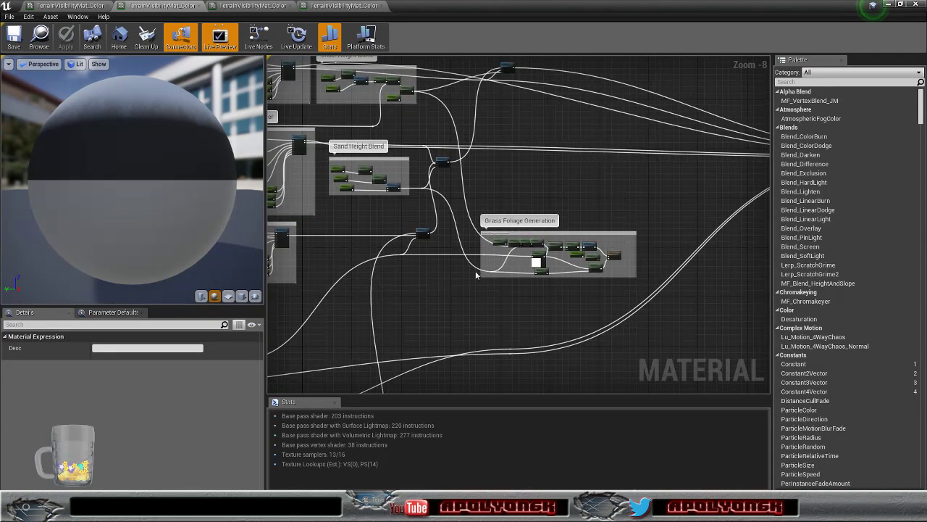
pyautogui.scroll(4, 524, 267)
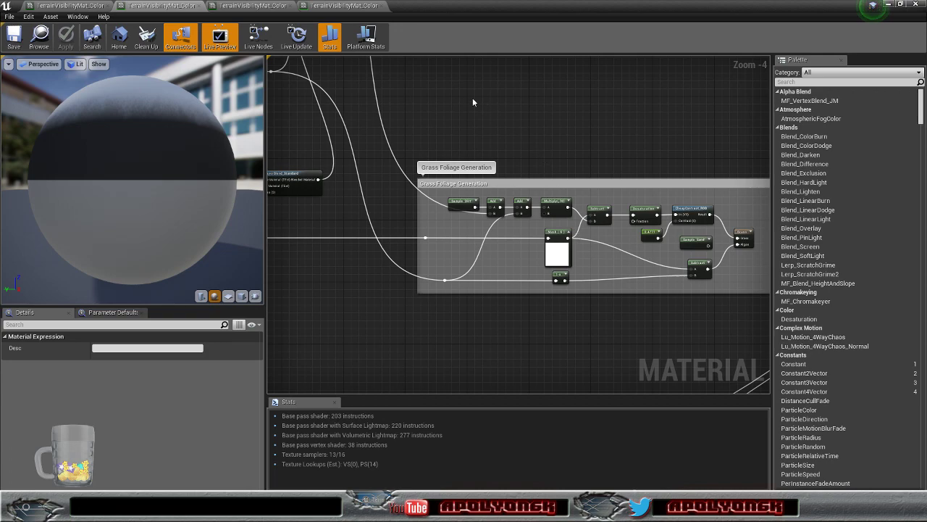
# - In the textured material, connect the DirtSlopeBlend group's final Clamp output to the Mask (G) input in Grass Foliage Generation, replacing its existing connection
pyautogui.click(329, 5)
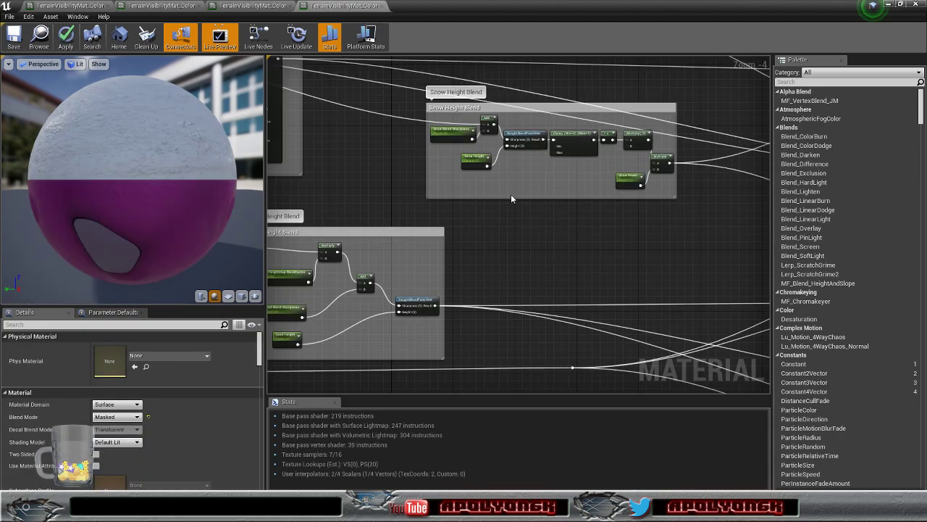
pyautogui.moveTo(567, 194); pyautogui.dragTo(424, 224, button='right')
pyautogui.scroll(-6, 423, 224)
pyautogui.moveTo(468, 252); pyautogui.dragTo(519, 69, button='right')
pyautogui.scroll(4, 537, 185)
pyautogui.moveTo(629, 190); pyautogui.dragTo(519, 224, button='right')
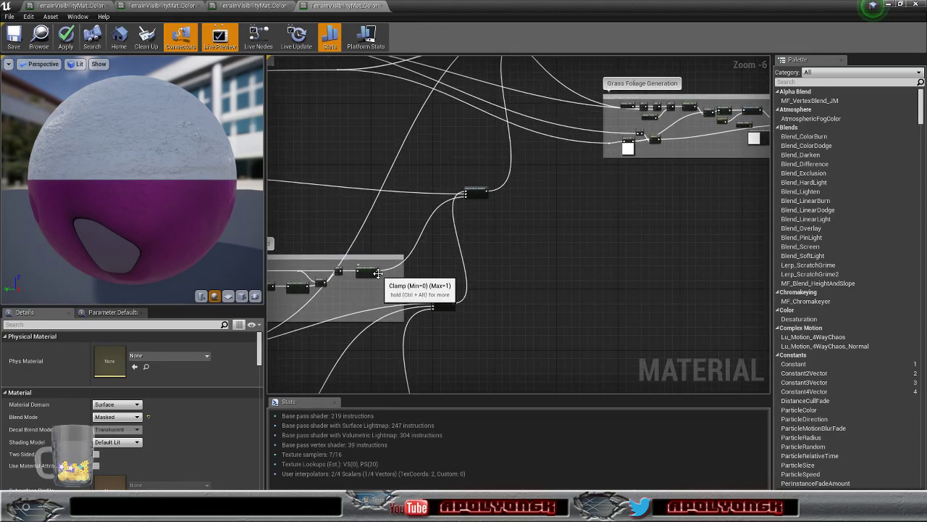
pyautogui.scroll(3, 384, 276)
pyautogui.moveTo(372, 274); pyautogui.dragTo(547, 270)
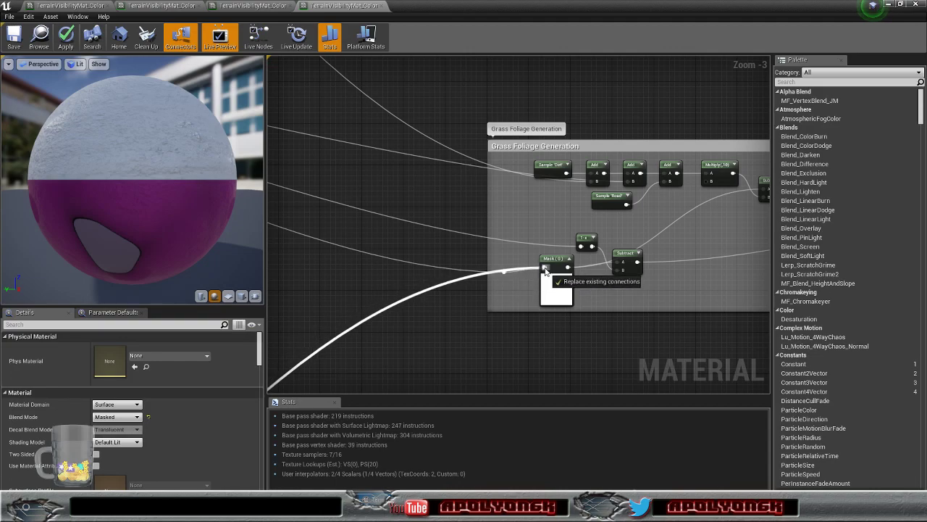
pyautogui.moveTo(545, 270); pyautogui.dragTo(545, 267)
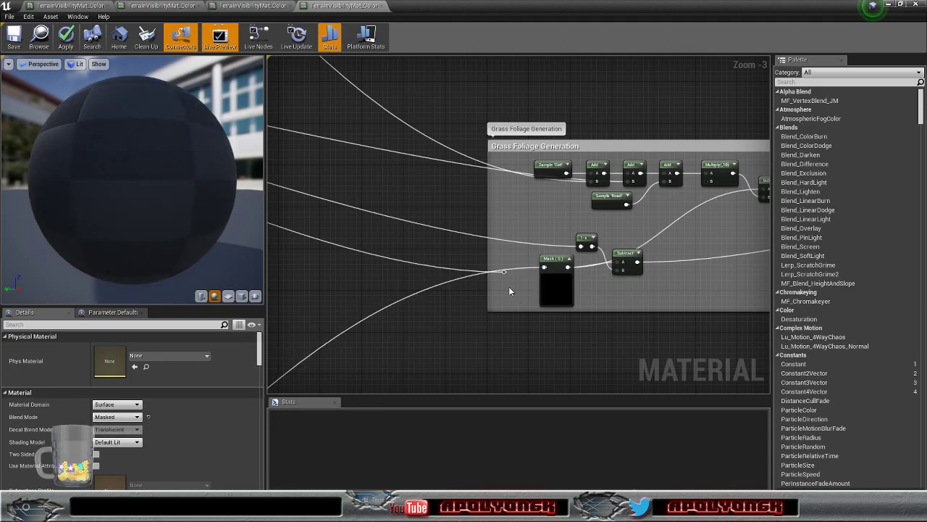
# - Remove the leftover reroute node and its incoming wire beside the Mask (G) node in Grass Foliage Generation
pyautogui.doubleClick(505, 274)
pyautogui.hotkey('ctrl', 'z')
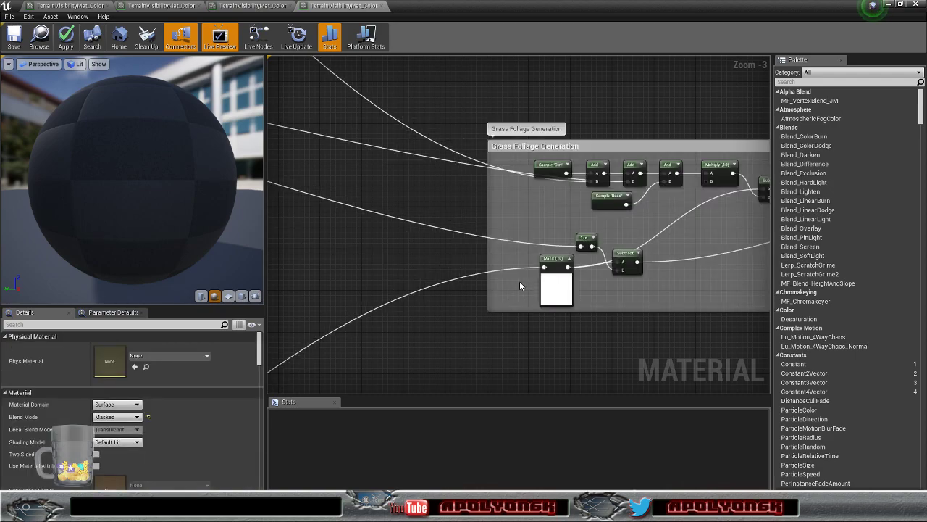
pyautogui.moveTo(694, 235); pyautogui.dragTo(532, 232, button='right')
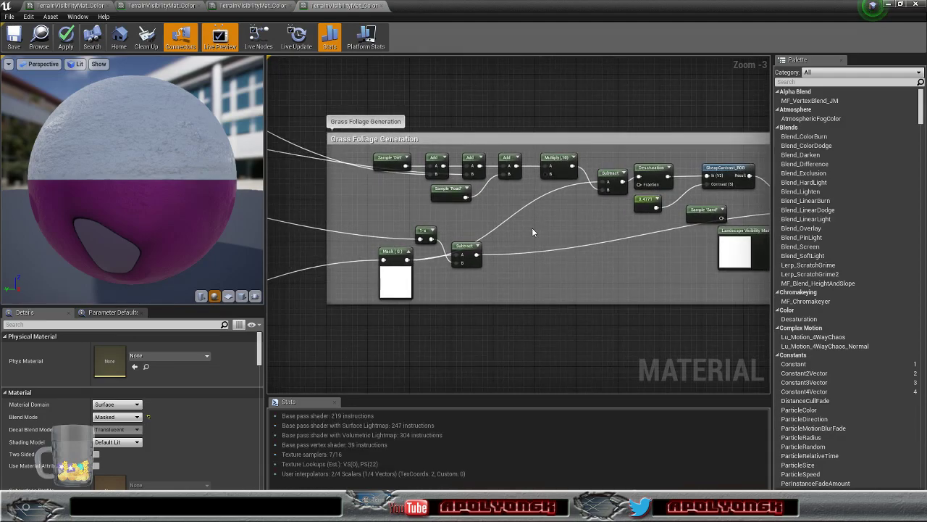
# - Compare the Sand Height Blend node group and its connections between the two terrain material graphs
pyautogui.scroll(-5, 533, 231)
pyautogui.moveTo(431, 227); pyautogui.dragTo(729, 173, button='right')
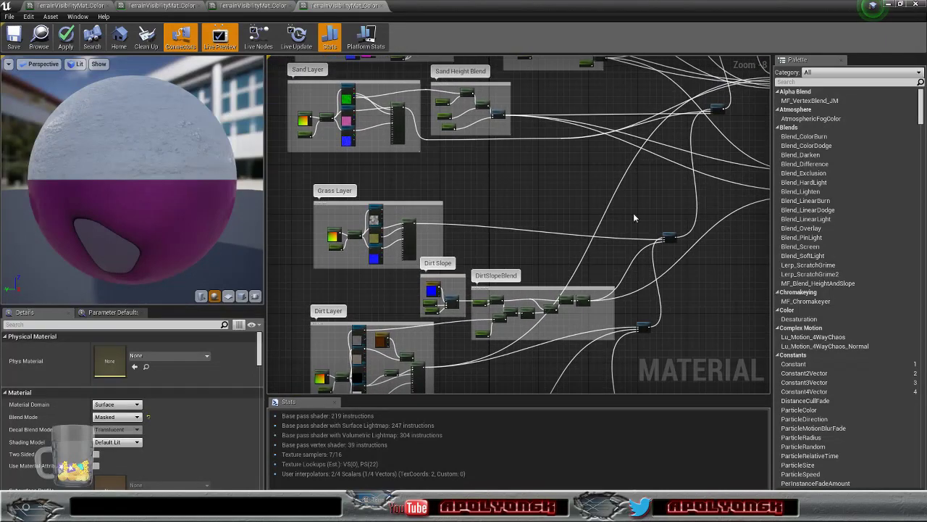
pyautogui.click(149, 8)
pyautogui.moveTo(436, 147)
pyautogui.mouseDown(button='right')
pyautogui.moveTo(489, 132)
pyautogui.moveTo(473, 123)
pyautogui.moveTo(725, 129)
pyautogui.mouseUp(button='right')
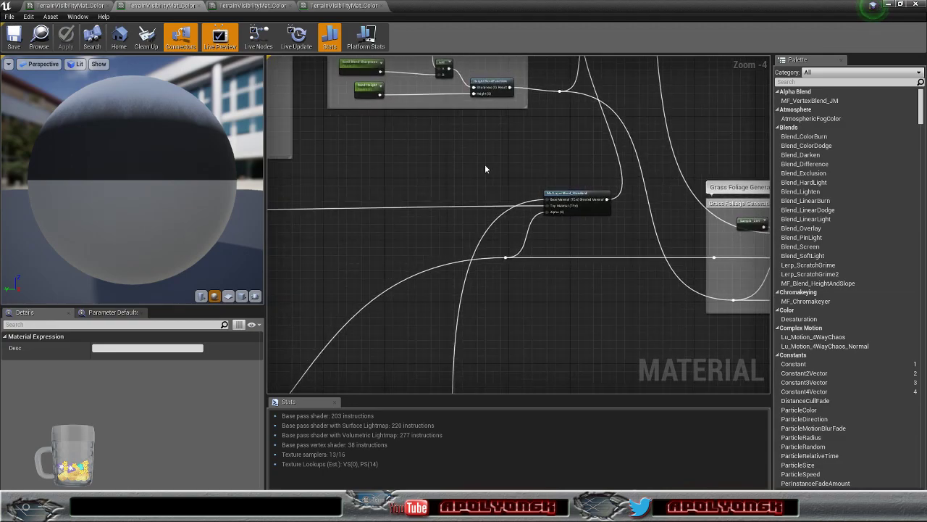
pyautogui.moveTo(494, 167); pyautogui.dragTo(700, 131, button='right')
pyautogui.moveTo(505, 141); pyautogui.dragTo(404, 172, button='right')
pyautogui.scroll(3, 521, 178)
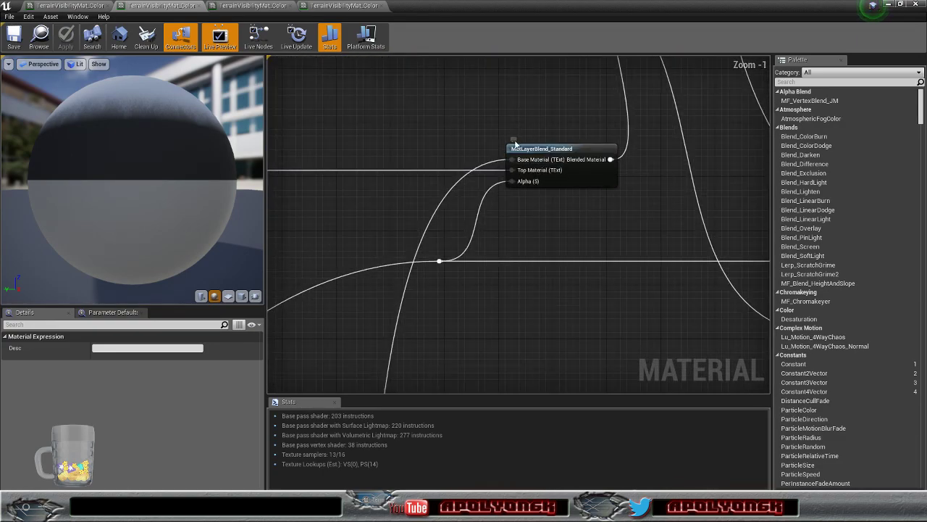
pyautogui.scroll(-5, 550, 134)
pyautogui.moveTo(550, 134); pyautogui.dragTo(512, 261, button='right')
pyautogui.scroll(4, 512, 260)
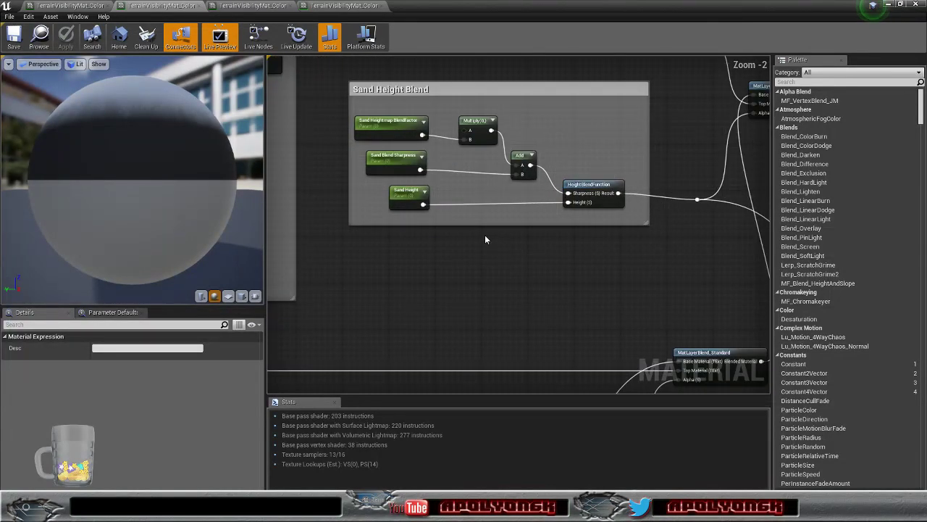
pyautogui.scroll(-3, 485, 235)
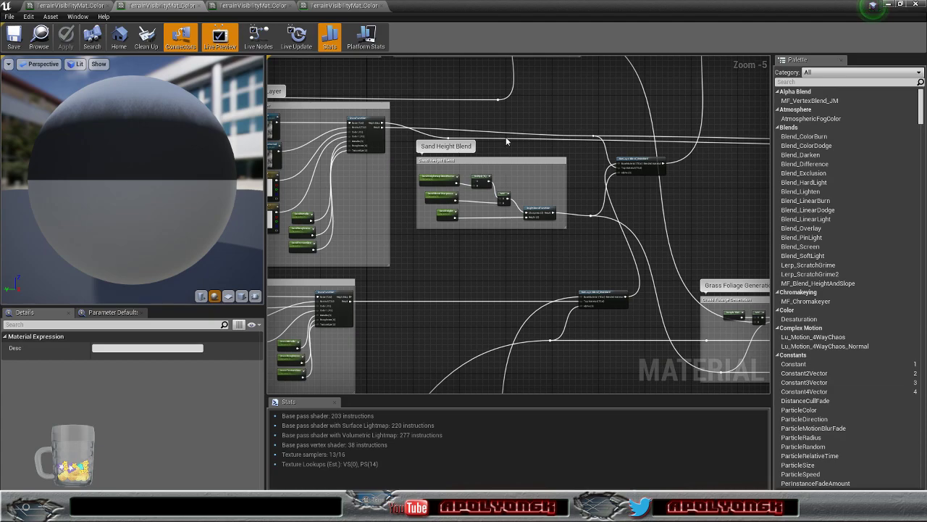
pyautogui.moveTo(537, 110)
pyautogui.mouseDown(button='right')
pyautogui.moveTo(633, 147)
pyautogui.moveTo(635, 161)
pyautogui.moveTo(529, 115)
pyautogui.mouseUp(button='right')
pyautogui.scroll(3, 515, 184)
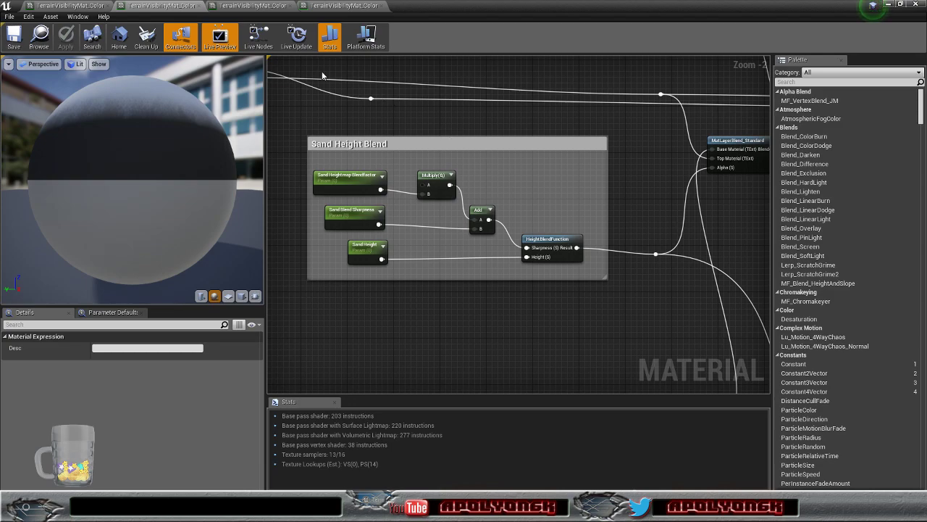
pyautogui.click(328, 14)
pyautogui.moveTo(502, 154); pyautogui.dragTo(530, 255, button='right')
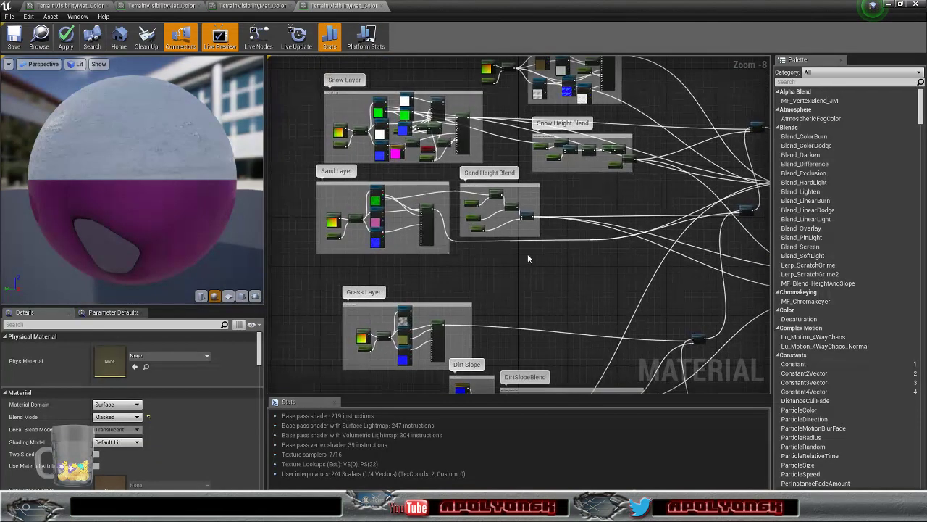
pyautogui.scroll(2, 495, 213)
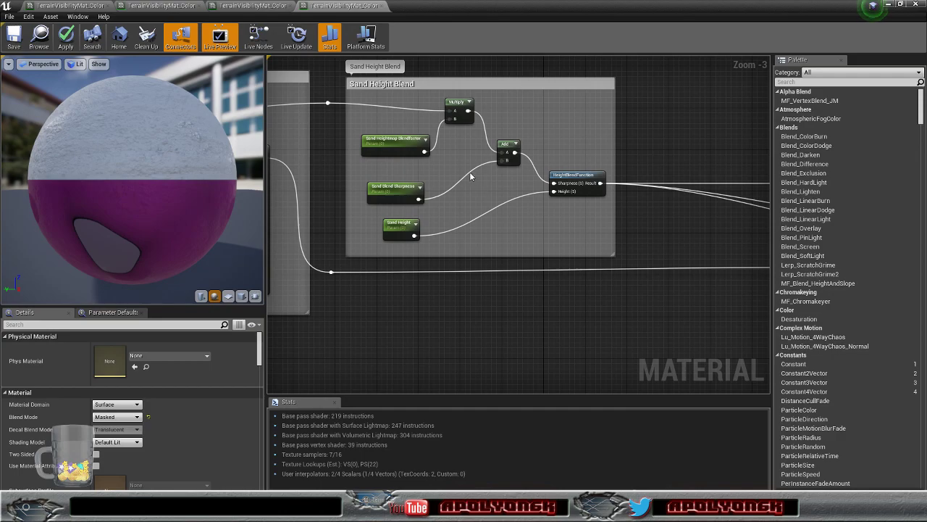
pyautogui.scroll(-3, 470, 172)
pyautogui.moveTo(563, 150); pyautogui.dragTo(517, 263, button='right')
# - Compare the Snow Height Blend node group between the two terrain material graphs, checking the inputs of its Multiply nodes
pyautogui.click(250, 5)
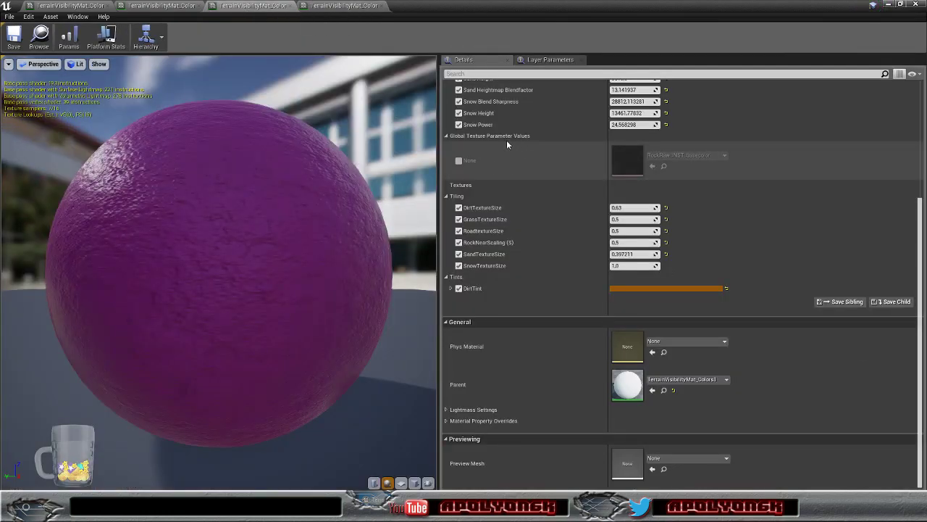
pyautogui.click(158, 5)
pyautogui.scroll(4, 423, 271)
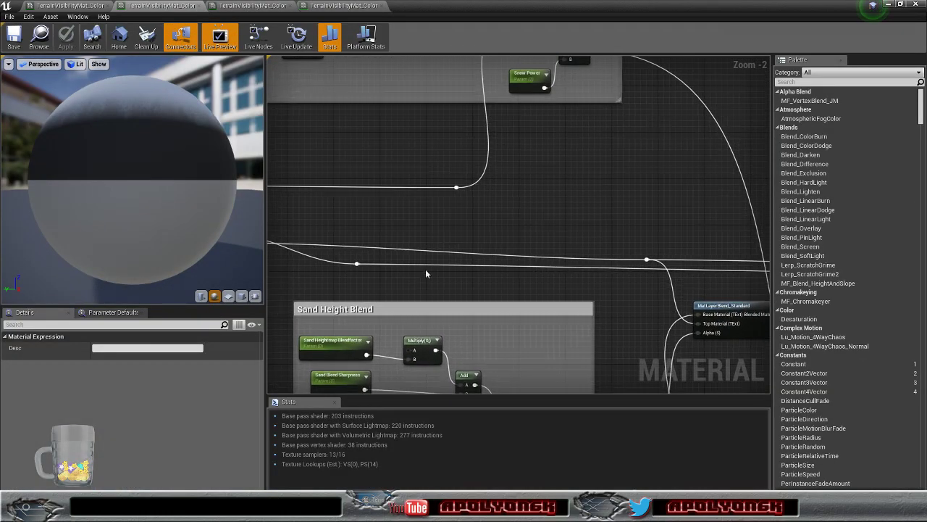
pyautogui.scroll(-5, 423, 271)
pyautogui.moveTo(423, 271); pyautogui.dragTo(431, 302, button='right')
pyautogui.scroll(4, 459, 215)
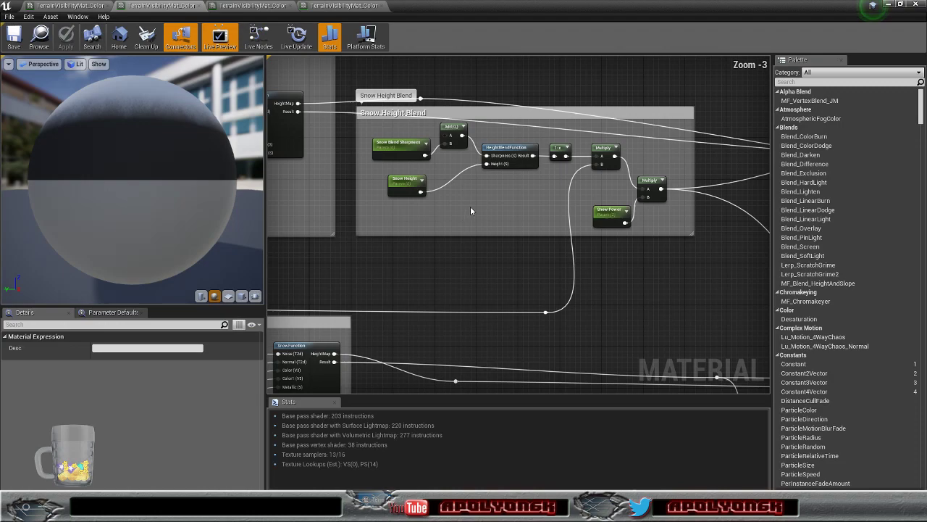
pyautogui.moveTo(477, 197); pyautogui.dragTo(449, 186, button='right')
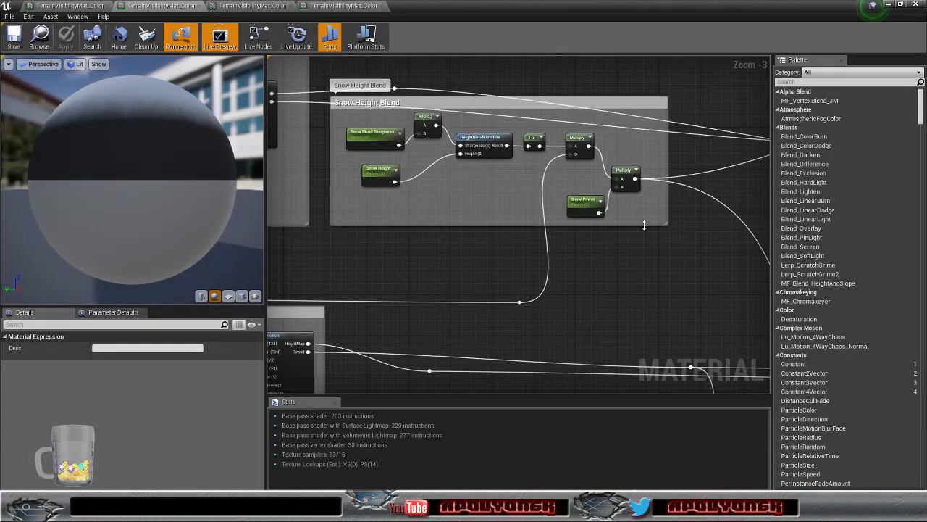
pyautogui.moveTo(650, 212); pyautogui.dragTo(377, 125)
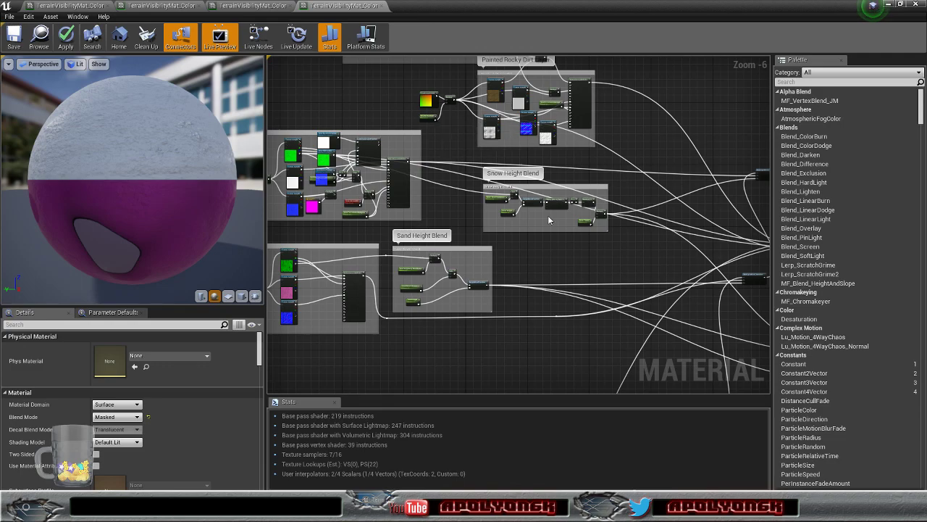
pyautogui.scroll(4, 561, 230)
pyautogui.moveTo(526, 197)
pyautogui.mouseDown(button='right')
pyautogui.moveTo(519, 207)
pyautogui.moveTo(532, 204)
pyautogui.mouseUp(button='right')
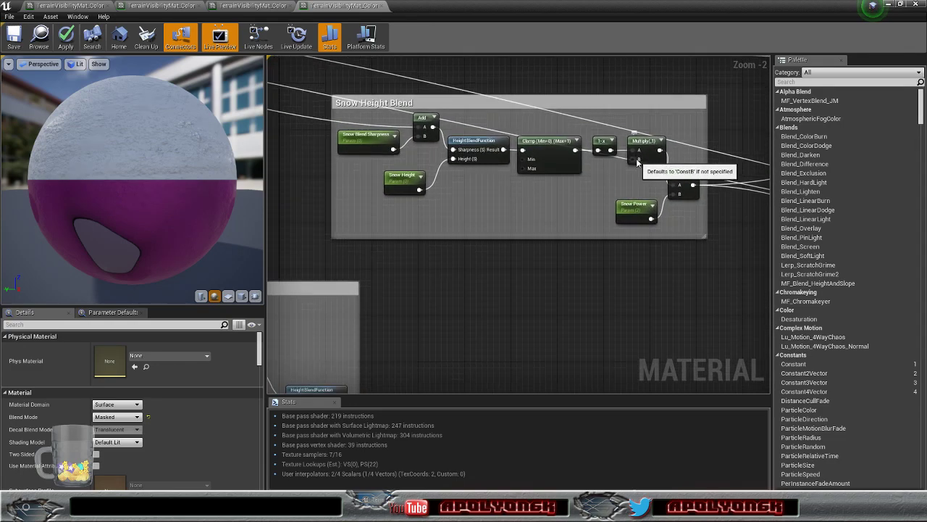
# - Connect the Result of the SlopeMask node in Rock Slope to the unconnected B input of the Multiply node in Snow Height Blend
pyautogui.scroll(-8, 556, 234)
pyautogui.moveTo(538, 296); pyautogui.dragTo(528, 69, button='right')
pyautogui.moveTo(531, 231); pyautogui.dragTo(525, 177, button='right')
pyautogui.scroll(4, 453, 294)
pyautogui.scroll(5, 434, 317)
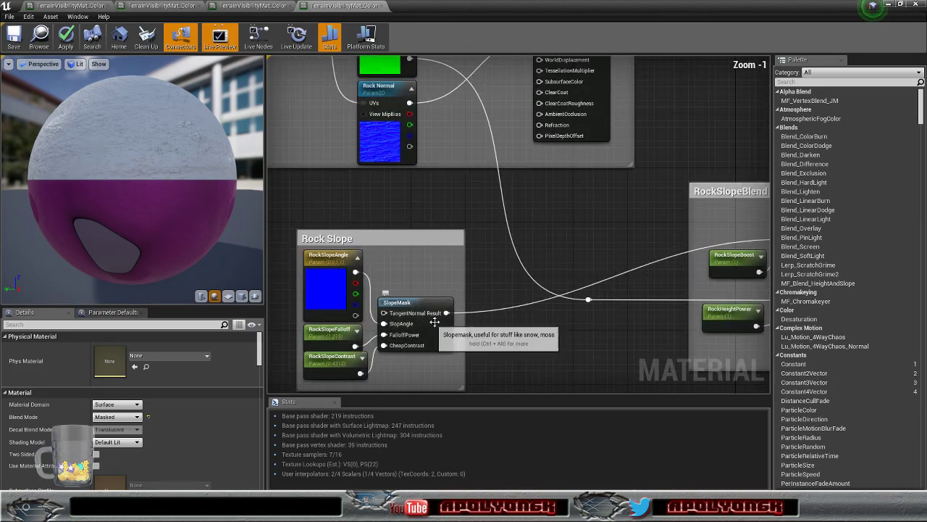
pyautogui.moveTo(446, 313); pyautogui.dragTo(681, 171)
pyautogui.scroll(-5, 596, 66)
pyautogui.scroll(4, 714, 197)
pyautogui.scroll(2, 695, 182)
pyautogui.scroll(-7, 658, 209)
pyautogui.moveTo(682, 244)
pyautogui.mouseDown(button='right')
pyautogui.moveTo(552, 282)
pyautogui.moveTo(308, 187)
pyautogui.mouseUp(button='right')
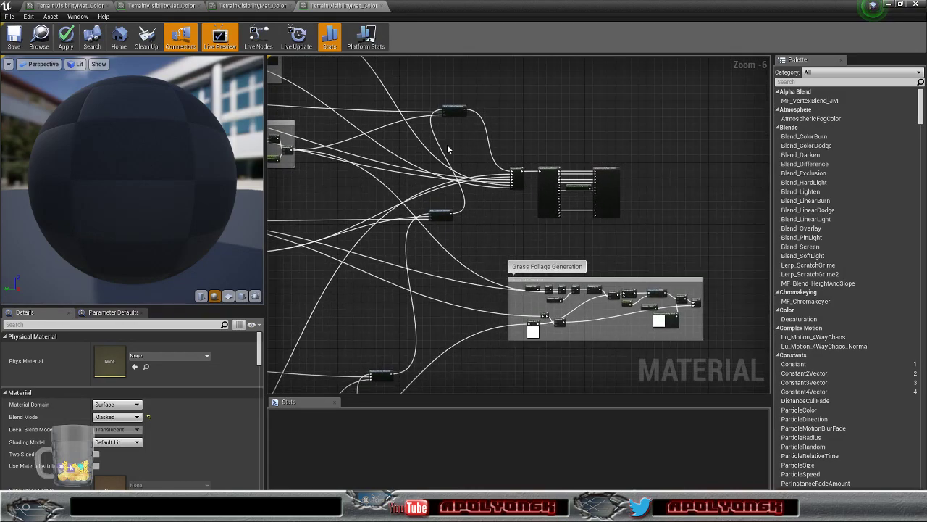
# - Save the edited TerrainVisibilityMat_Colors1 material and return to the level editor
pyautogui.moveTo(106, 146)
pyautogui.mouseDown()
pyautogui.moveTo(66, 165)
pyautogui.moveTo(103, 145)
pyautogui.mouseUp()
pyautogui.click(13, 37)
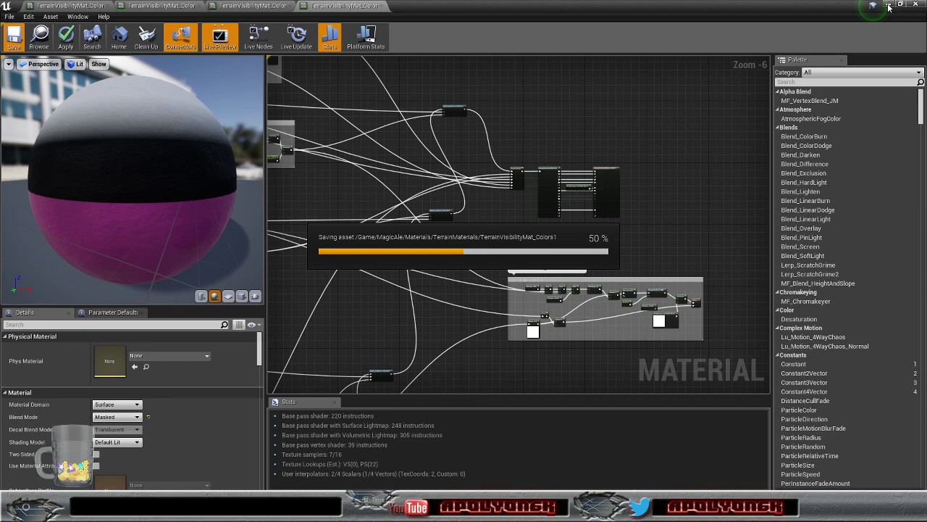
pyautogui.click(888, 6)
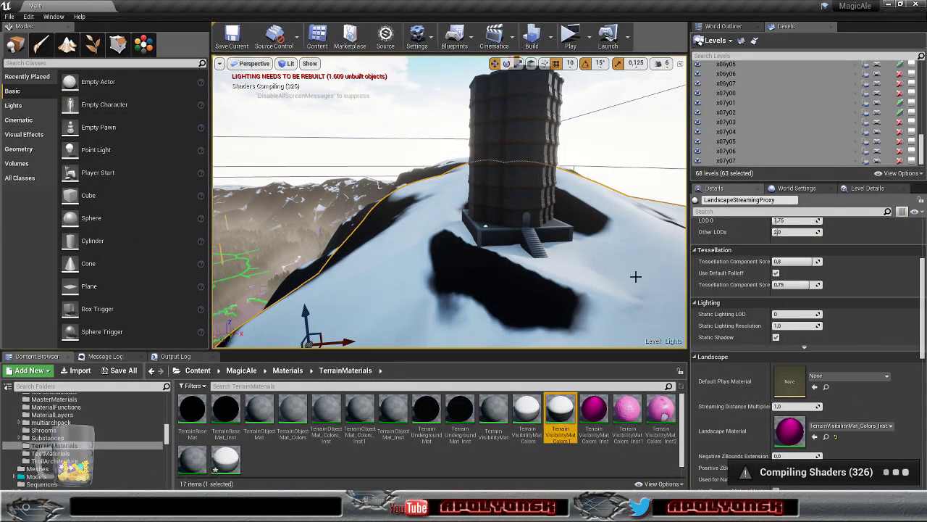
# - Select every LandscapeStreamingProxy and LandscapeStreamingProxy1 actor in the level's World Outliner
pyautogui.click(724, 27)
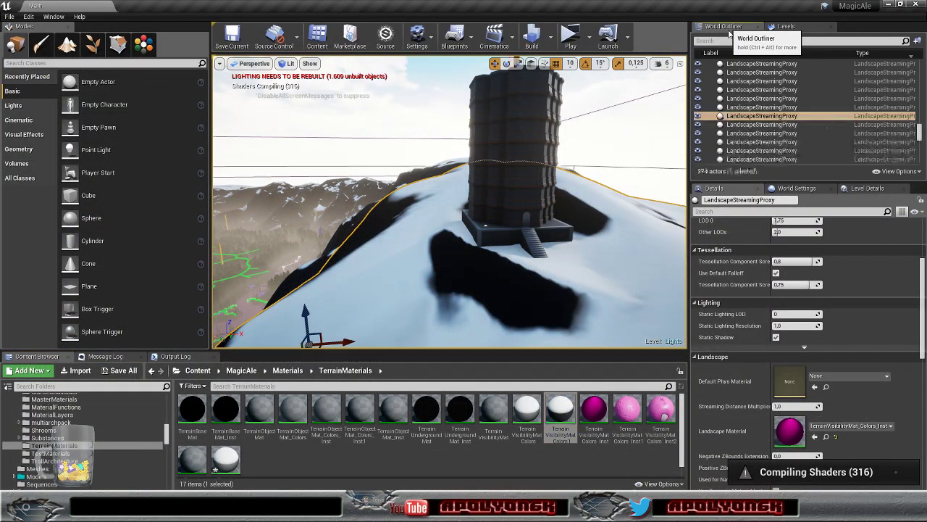
pyautogui.scroll(3, 811, 110)
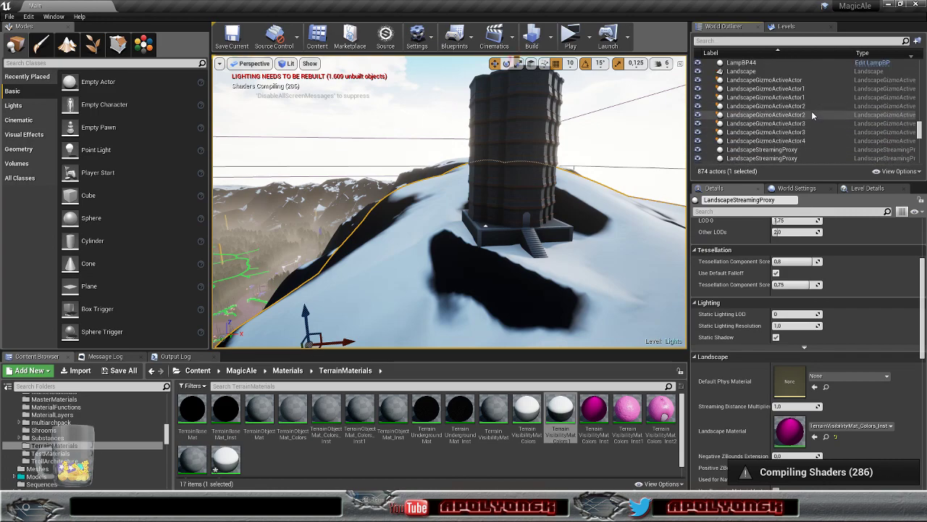
pyautogui.click(767, 71)
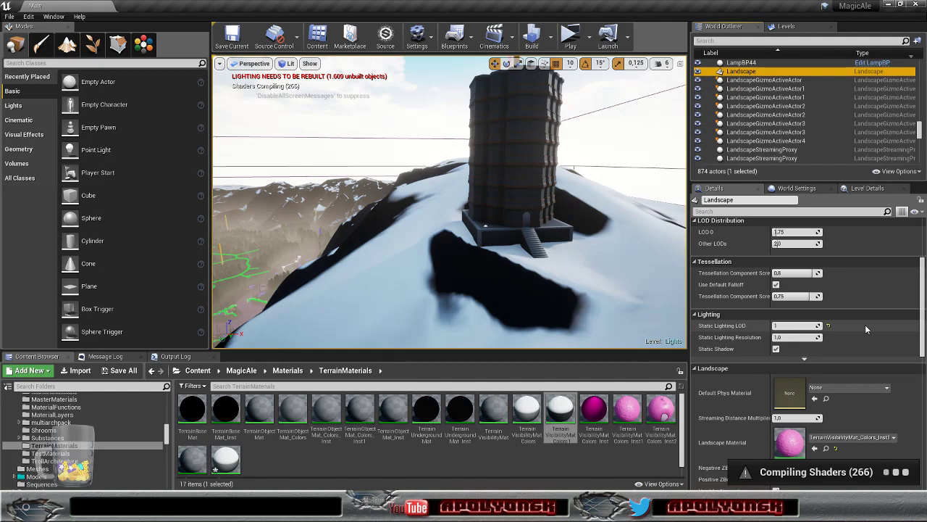
pyautogui.click(768, 80)
pyautogui.scroll(3, 866, 359)
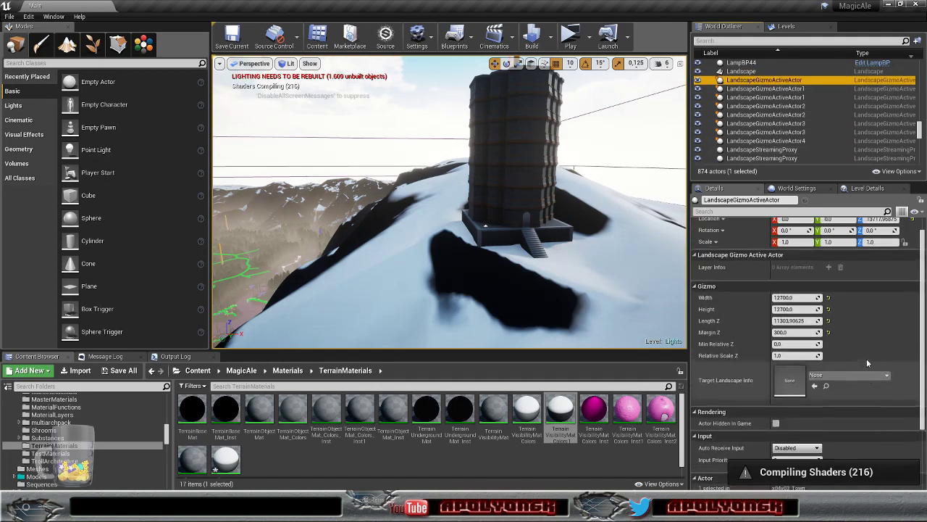
pyautogui.click(779, 149)
pyautogui.scroll(-5, 803, 146)
pyautogui.scroll(-5, 803, 145)
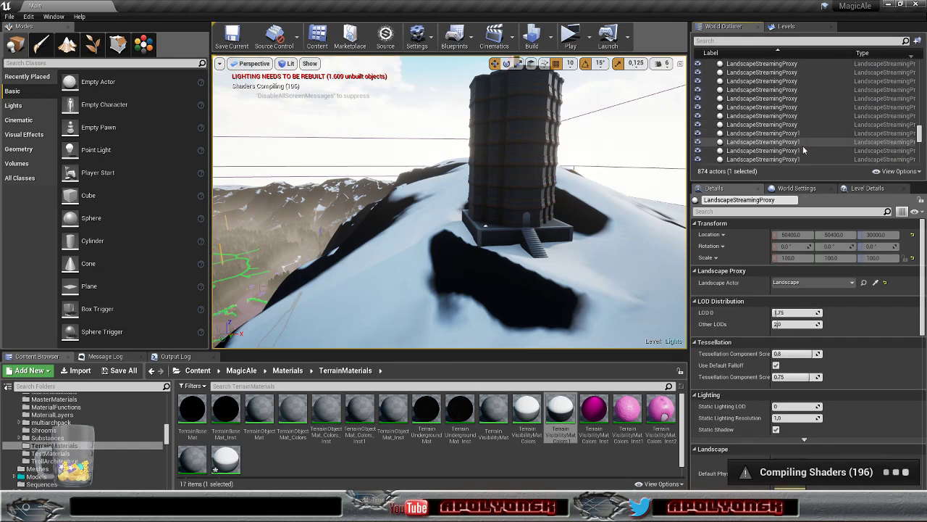
pyautogui.scroll(-3, 802, 145)
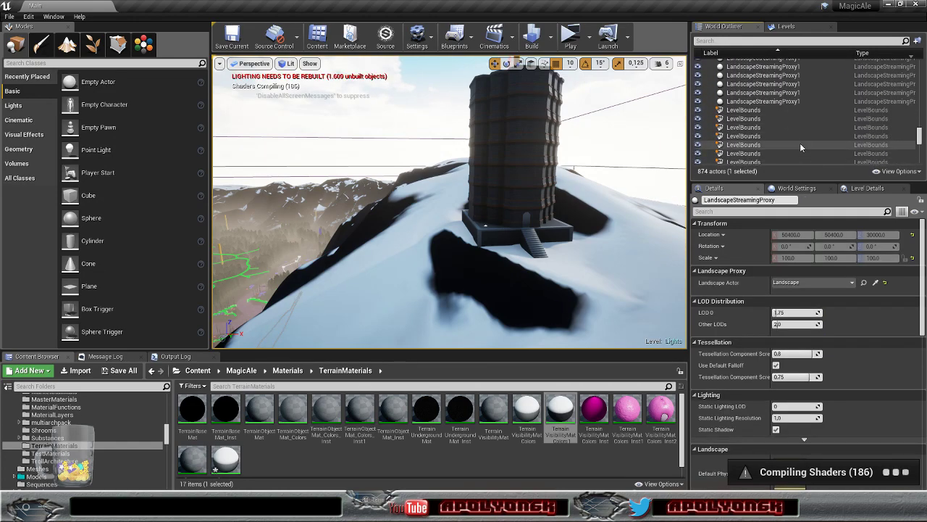
pyautogui.keyDown('shift'); pyautogui.click(789, 103); pyautogui.keyUp('shift')
# - Assign TerrainVisibilityMat_Colors_Inst1 as the Landscape Material of the selected landscape proxies
pyautogui.scroll(-5, 848, 355)
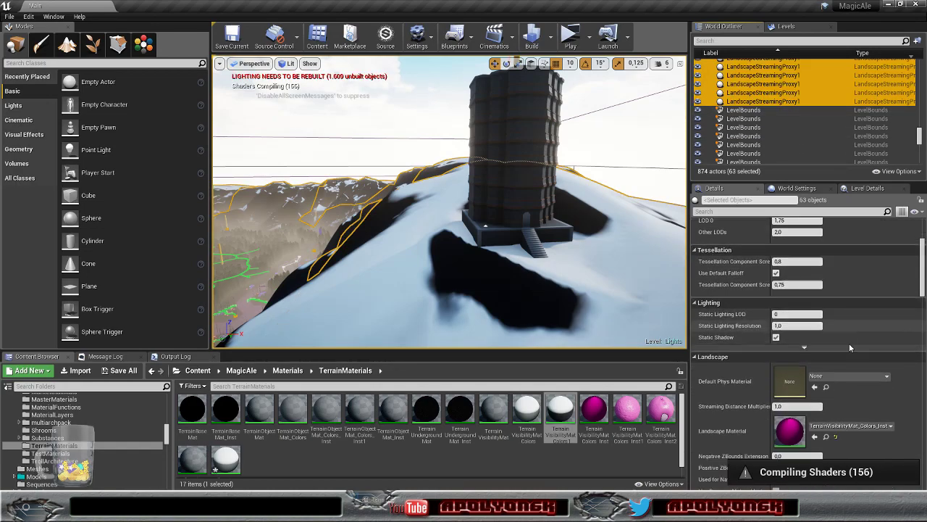
pyautogui.moveTo(627, 412); pyautogui.dragTo(790, 352)
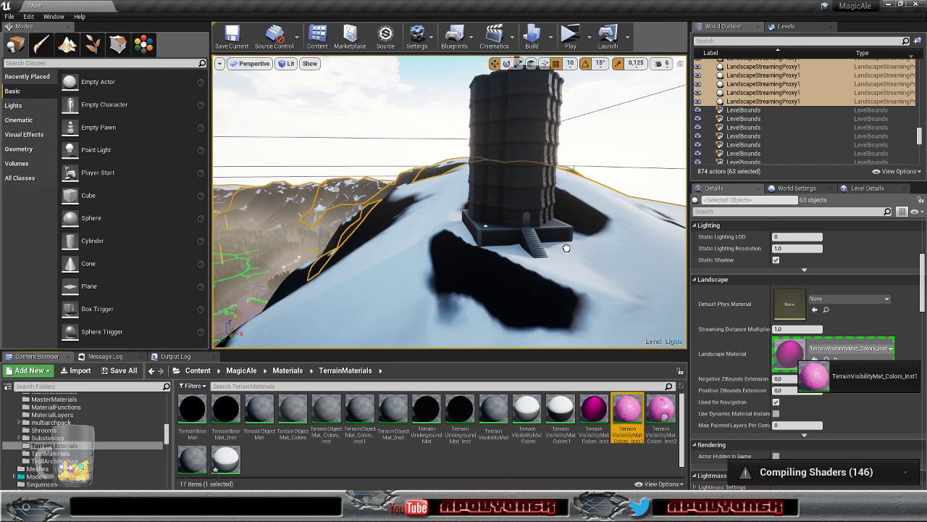
pyautogui.moveTo(797, 359); pyautogui.dragTo(797, 360)
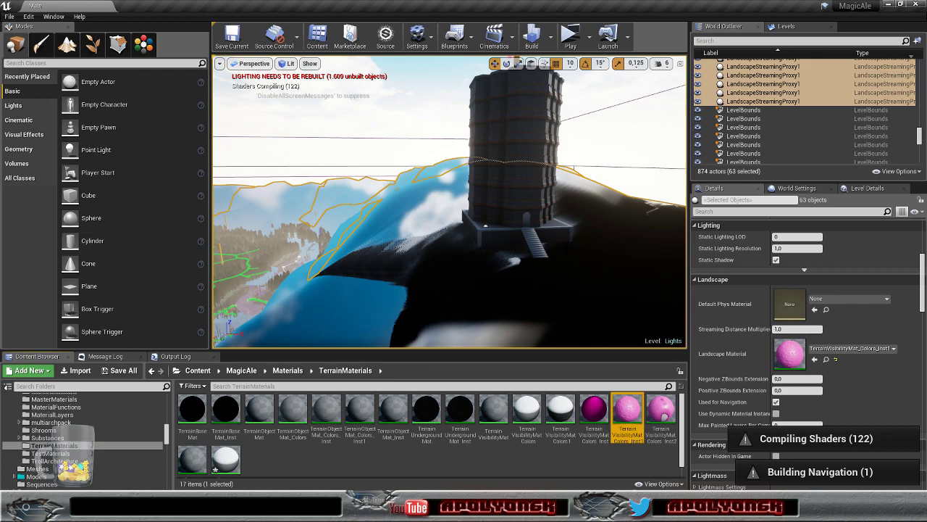
# - Fly over the mountains and the forested valley to examine how the assigned landscape material renders across the terrain
pyautogui.moveTo(485, 225); pyautogui.dragTo(417, 279, button='right')
pyautogui.press('w')
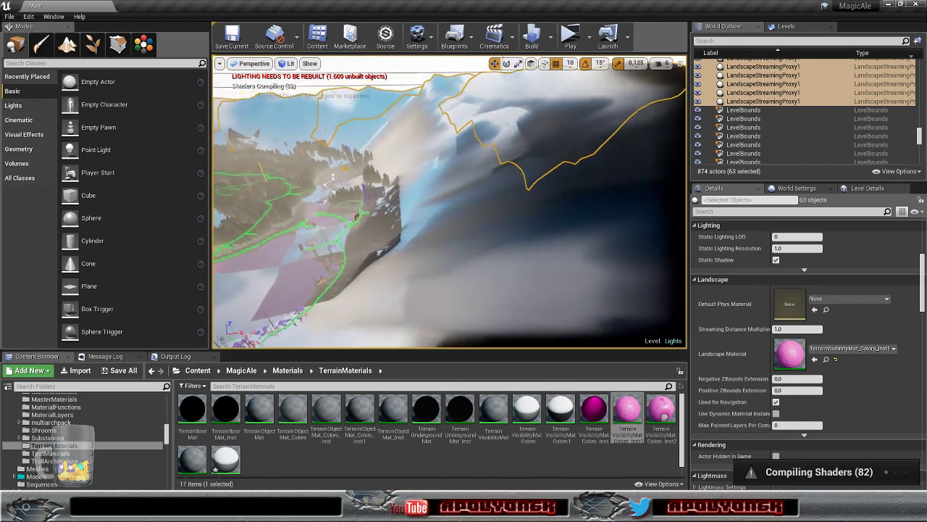
pyautogui.press('w')
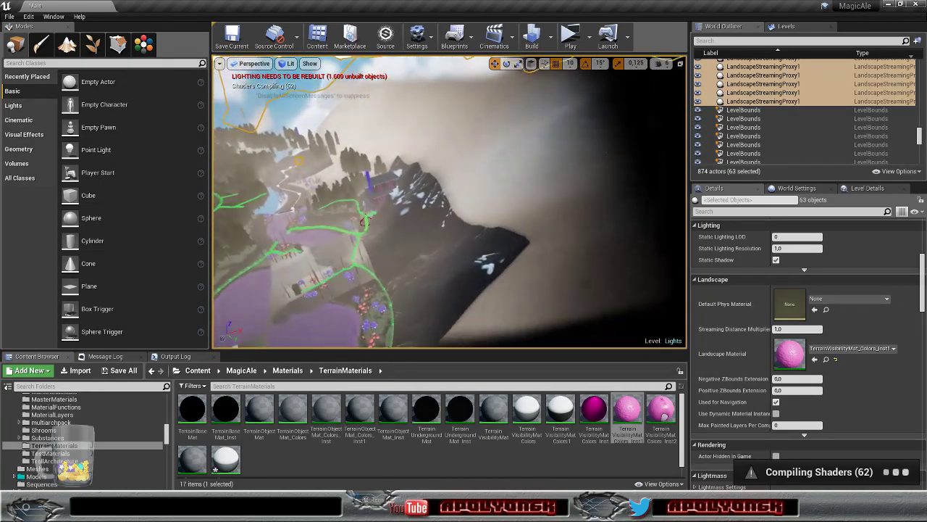
pyautogui.press('a')
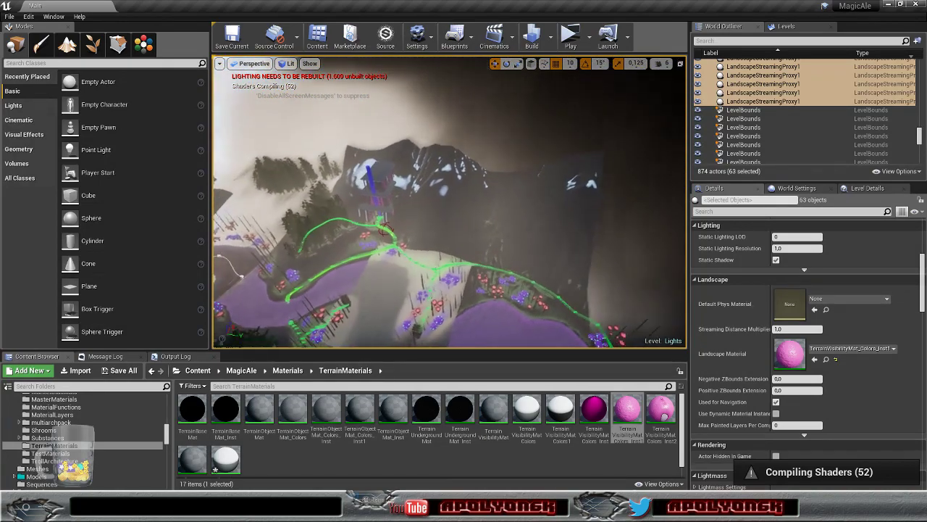
pyautogui.press('w')
pyautogui.moveTo(447, 282); pyautogui.dragTo(447, 283, button='right')
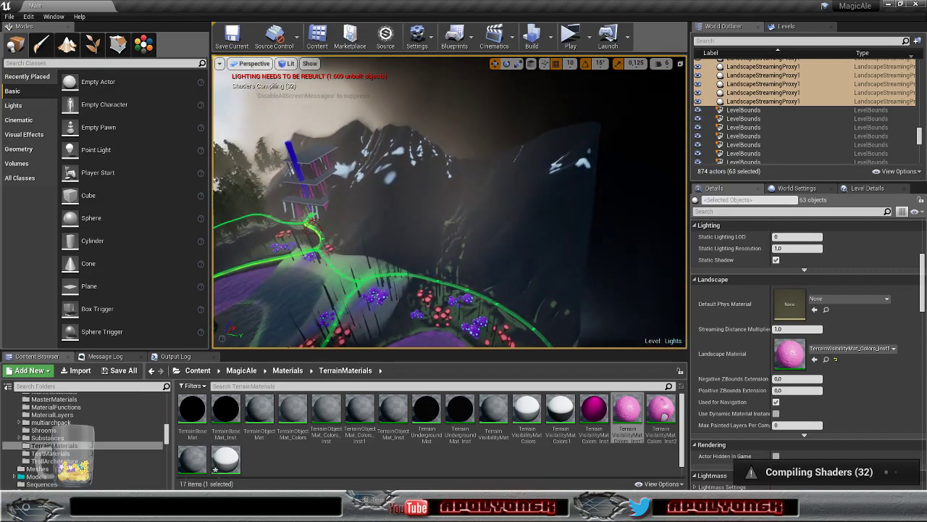
pyautogui.click(503, 234)
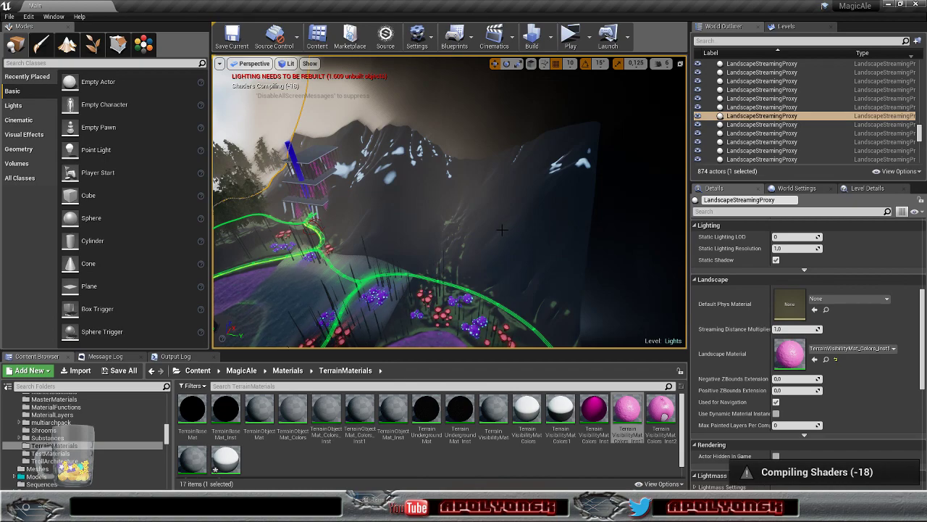
pyautogui.moveTo(502, 231); pyautogui.dragTo(330, 324, button='right')
pyautogui.click(446, 167)
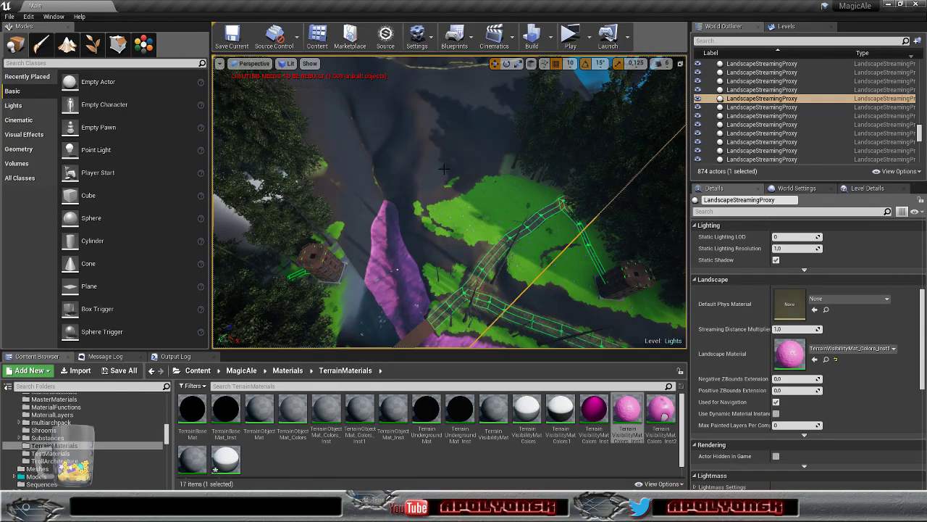
pyautogui.moveTo(440, 166); pyautogui.dragTo(361, 189, button='right')
pyautogui.press('w')
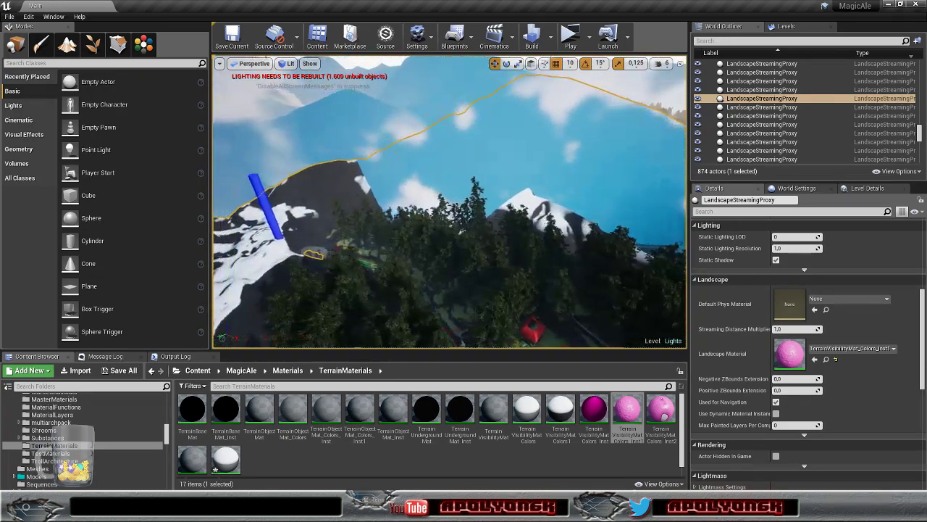
pyautogui.moveTo(449, 203); pyautogui.dragTo(508, 214, button='right')
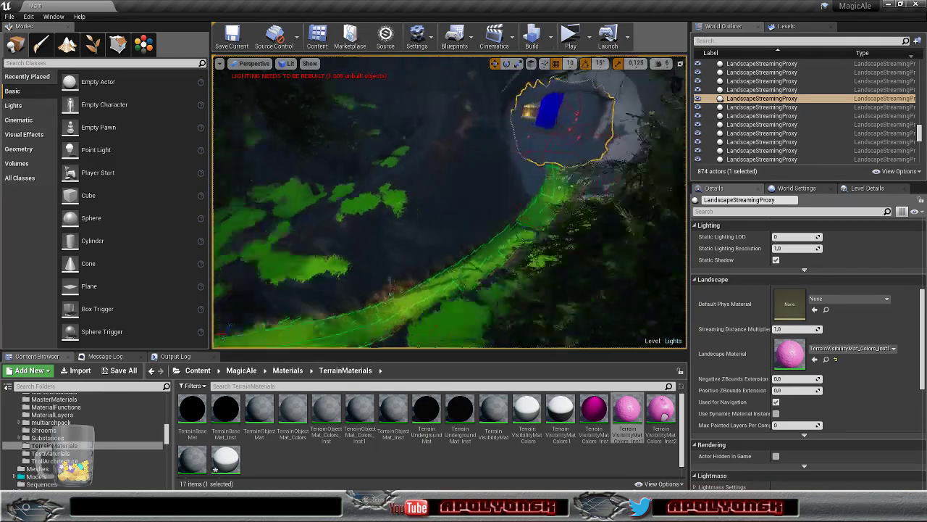
# - Switch to landscape Paint mode and enlarge the brush size to 4539.45166
pyautogui.moveTo(449, 202)
pyautogui.mouseDown(button='right')
pyautogui.moveTo(410, 165)
pyautogui.moveTo(487, 206)
pyautogui.moveTo(453, 218)
pyautogui.moveTo(463, 218)
pyautogui.moveTo(492, 268)
pyautogui.moveTo(536, 272)
pyautogui.moveTo(428, 185)
pyautogui.moveTo(442, 181)
pyautogui.moveTo(424, 229)
pyautogui.moveTo(431, 230)
pyautogui.moveTo(453, 159)
pyautogui.moveTo(452, 199)
pyautogui.moveTo(504, 221)
pyautogui.moveTo(439, 197)
pyautogui.mouseUp(button='right')
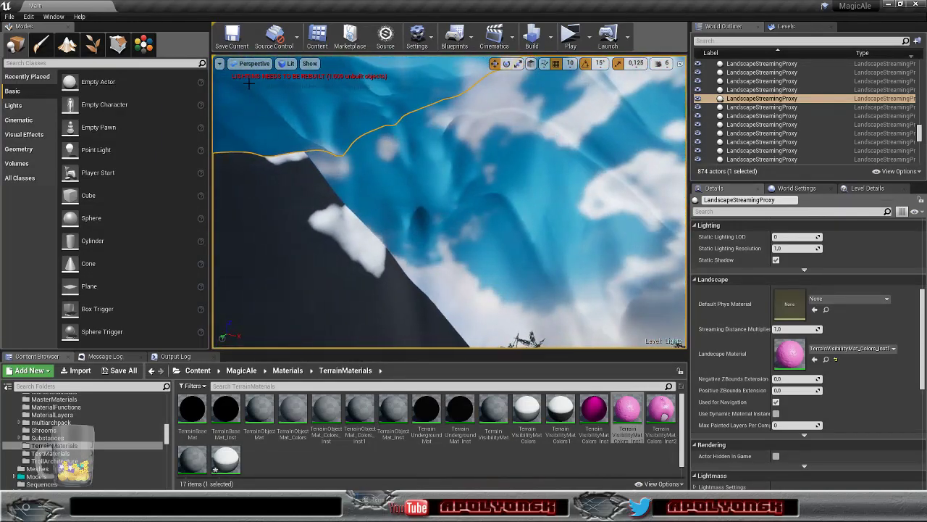
pyautogui.click(71, 48)
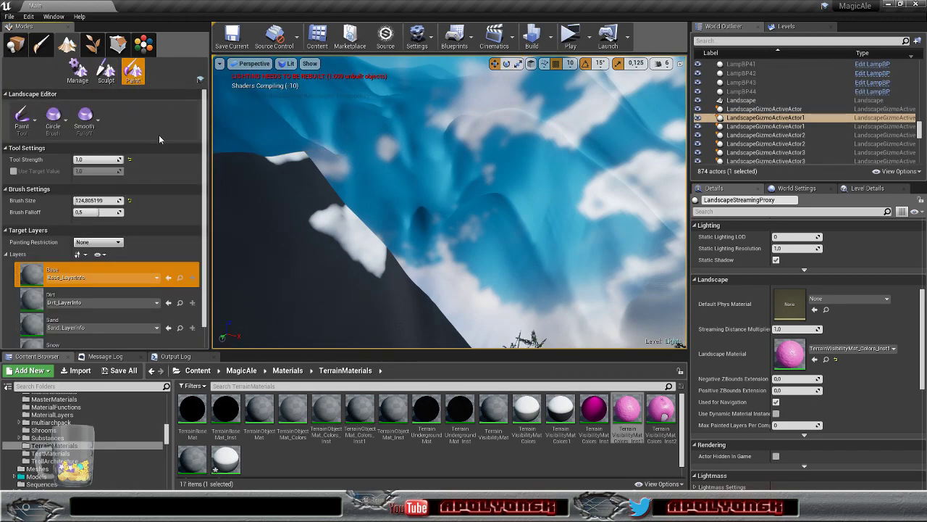
pyautogui.scroll(-2, 160, 133)
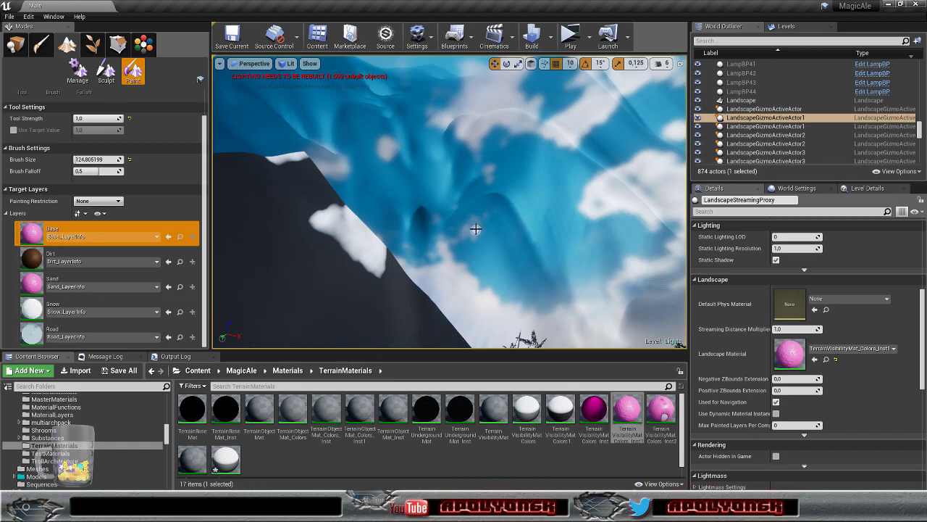
pyautogui.moveTo(474, 209)
pyautogui.mouseDown(button='right')
pyautogui.moveTo(481, 233)
pyautogui.moveTo(500, 236)
pyautogui.moveTo(460, 226)
pyautogui.moveTo(505, 245)
pyautogui.moveTo(472, 207)
pyautogui.mouseUp(button='right')
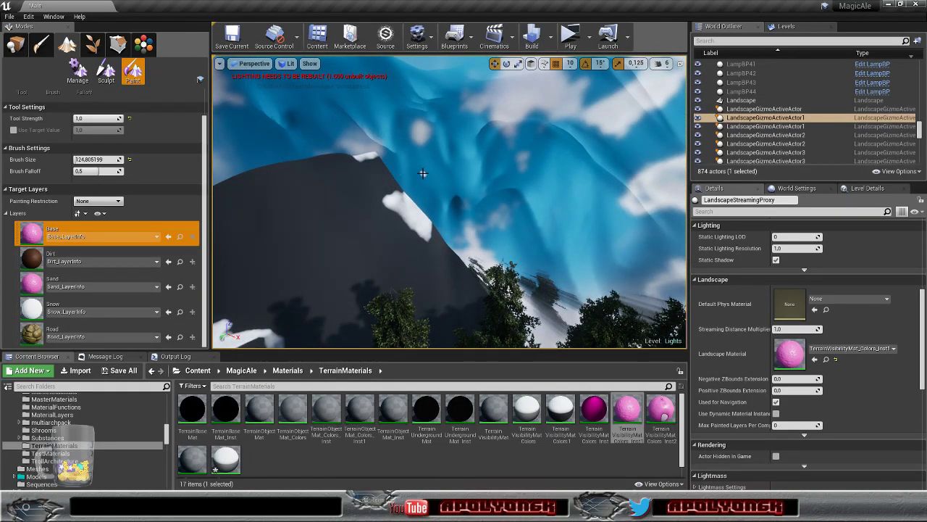
pyautogui.moveTo(400, 201)
pyautogui.mouseDown(button='right')
pyautogui.moveTo(415, 203)
pyautogui.moveTo(382, 188)
pyautogui.moveTo(373, 211)
pyautogui.mouseUp(button='right')
pyautogui.moveTo(92, 159); pyautogui.dragTo(113, 159)
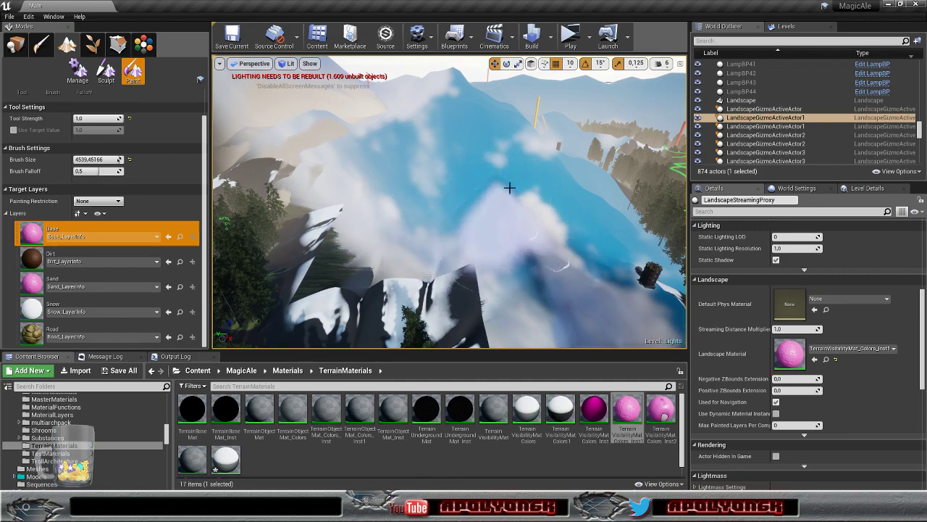
# - Fly over the blue peaks, ridges and forested slopes to examine how the snow and rock blending renders
pyautogui.moveTo(449, 203); pyautogui.dragTo(605, 213, button='right')
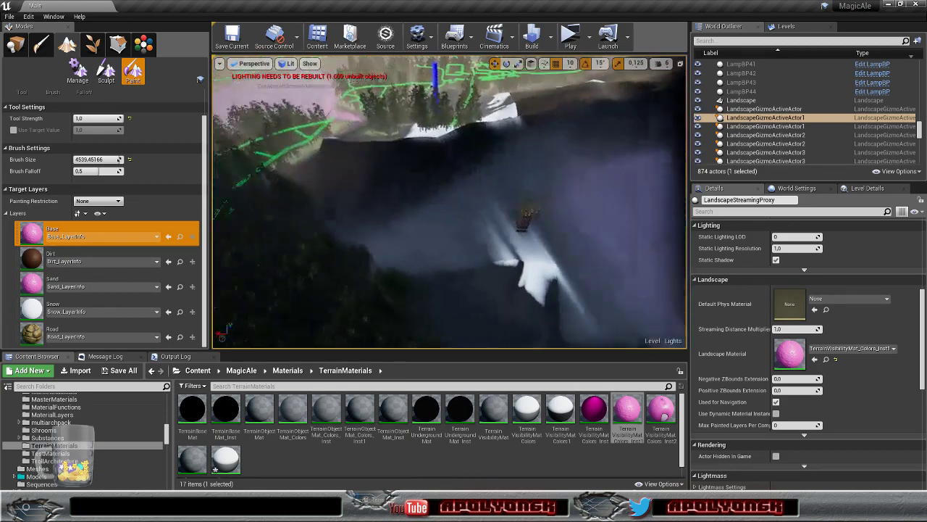
pyautogui.moveTo(449, 203); pyautogui.dragTo(460, 217, button='right')
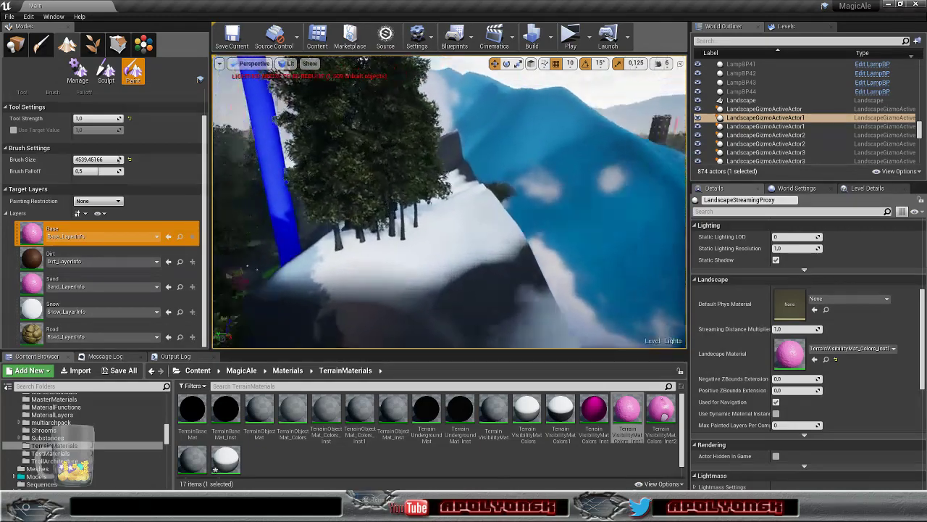
pyautogui.moveTo(449, 203); pyautogui.dragTo(464, 211, button='right')
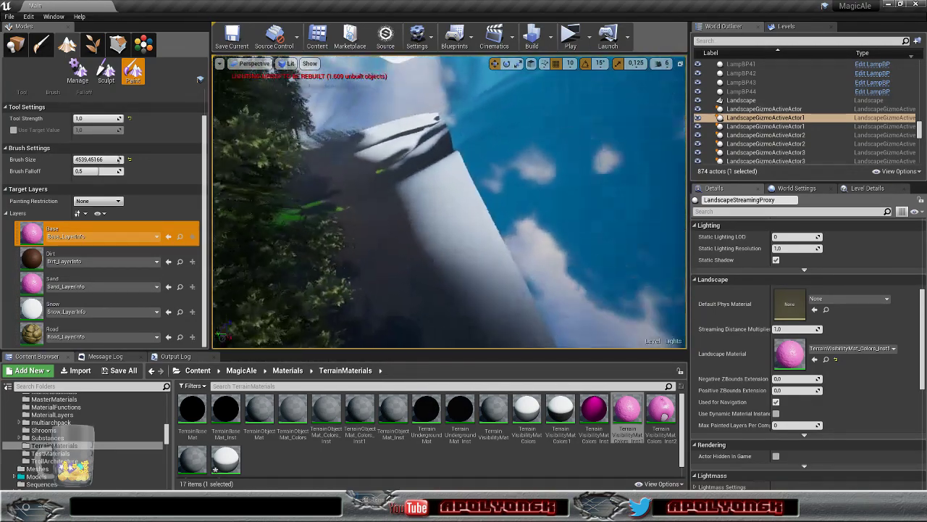
pyautogui.moveTo(464, 211); pyautogui.dragTo(471, 210, button='right')
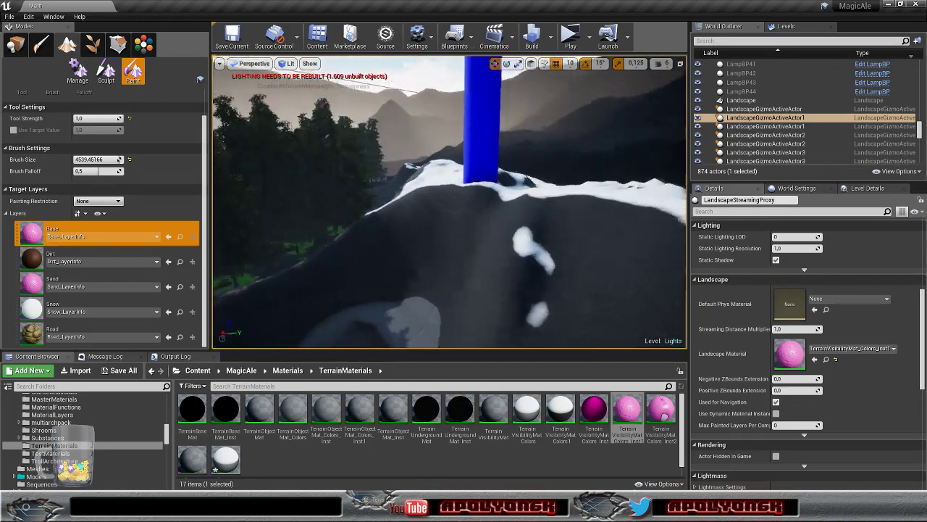
pyautogui.moveTo(449, 203); pyautogui.dragTo(455, 250, button='right')
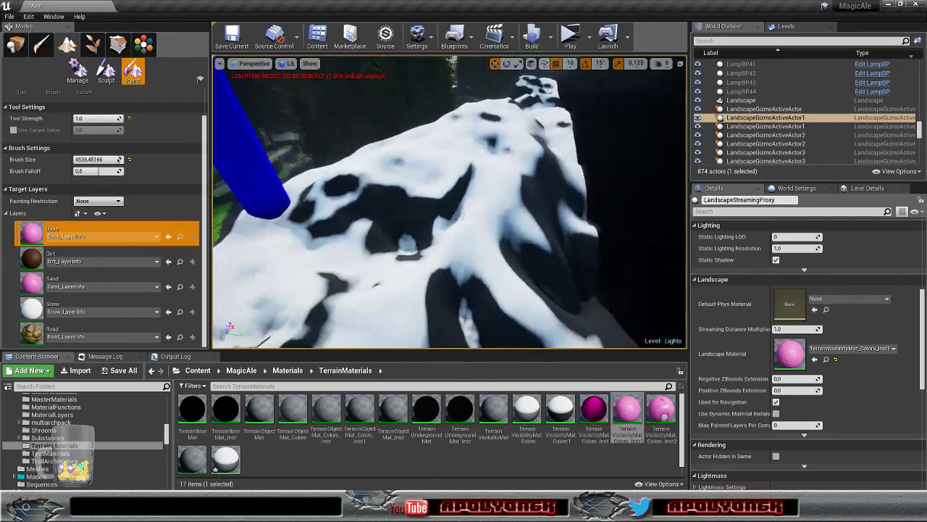
pyautogui.moveTo(449, 203); pyautogui.dragTo(324, 207, button='right')
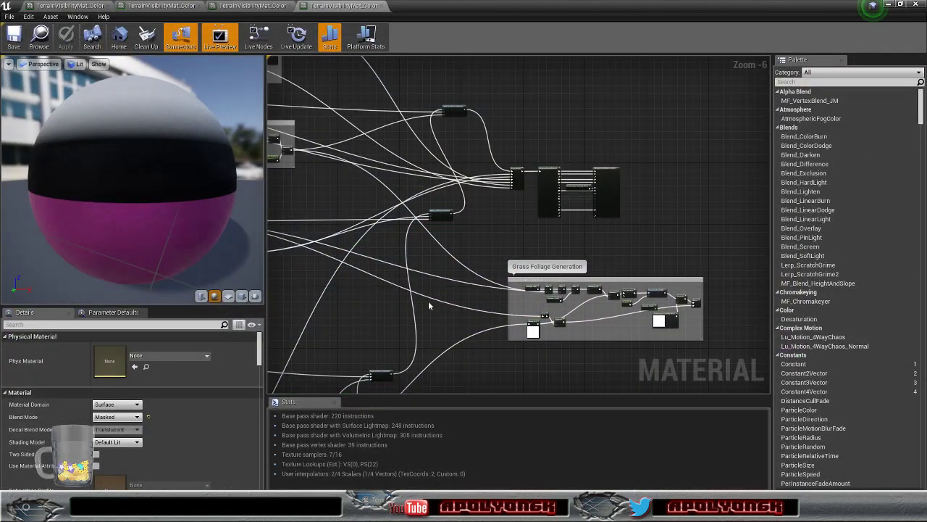
# - Examine the Rock Layer node group in the terrain visibility material's graph
pyautogui.scroll(-6, 371, 323)
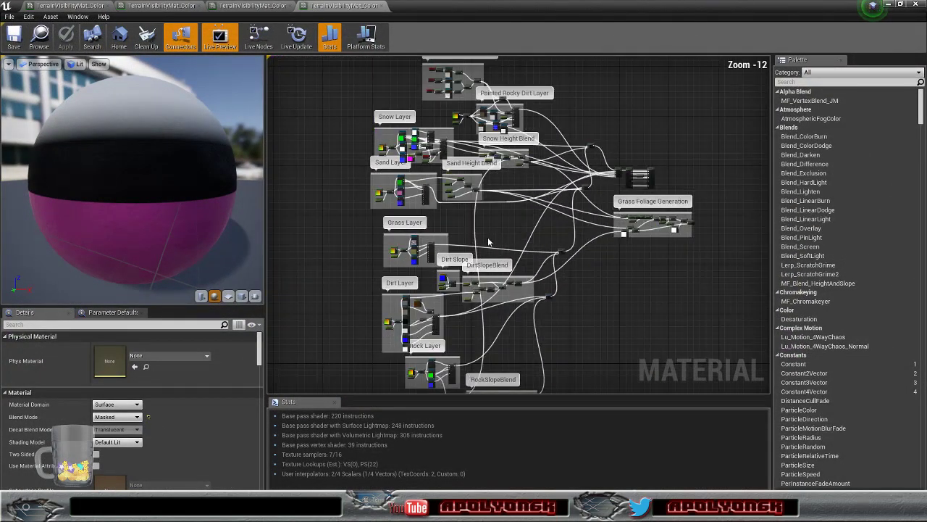
pyautogui.moveTo(471, 240); pyautogui.dragTo(539, 110, button='right')
pyautogui.scroll(9, 504, 284)
pyautogui.moveTo(472, 175); pyautogui.dragTo(588, 346, button='right')
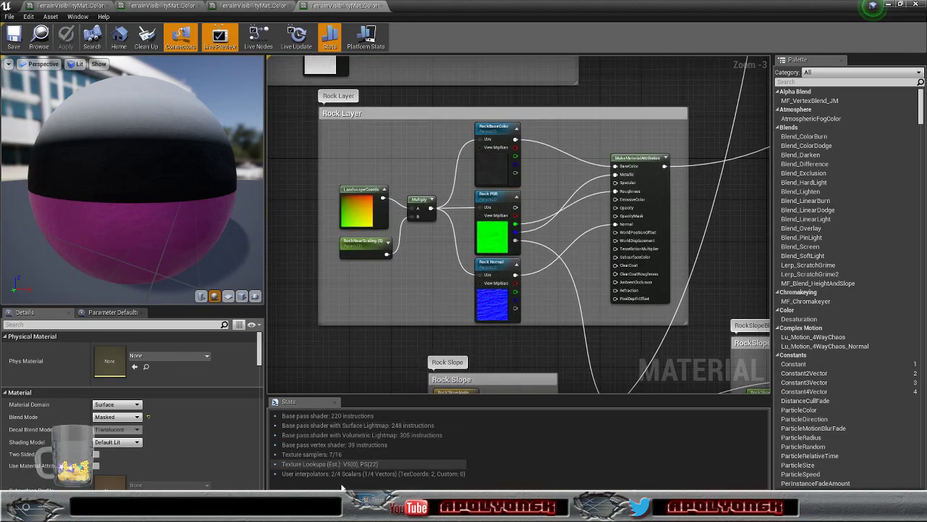
# - Minimize the material editor and switch the level editor from landscape painting back to Place mode
pyautogui.click(902, 5)
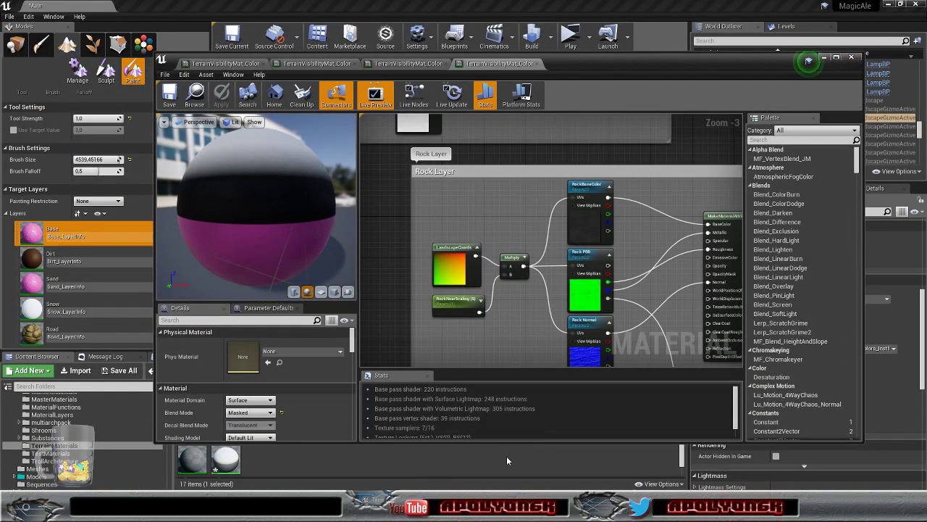
pyautogui.click(477, 462)
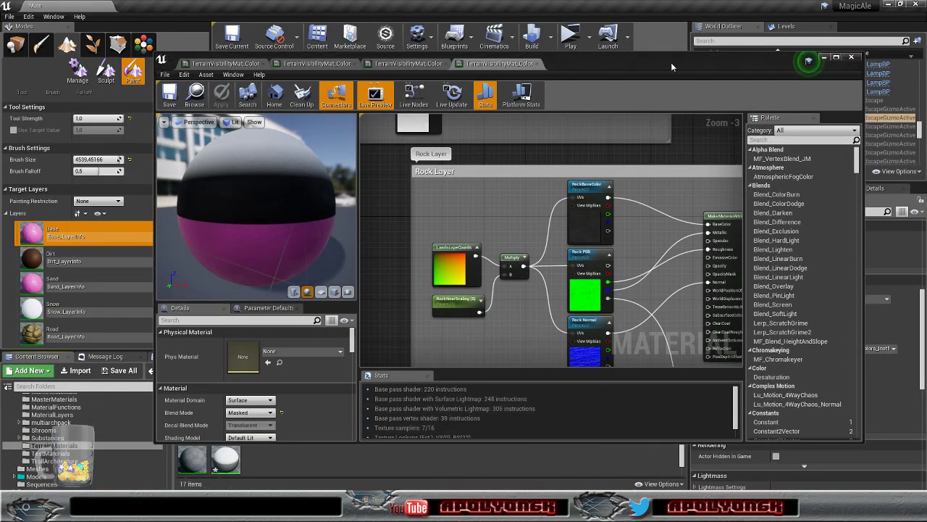
pyautogui.click(823, 57)
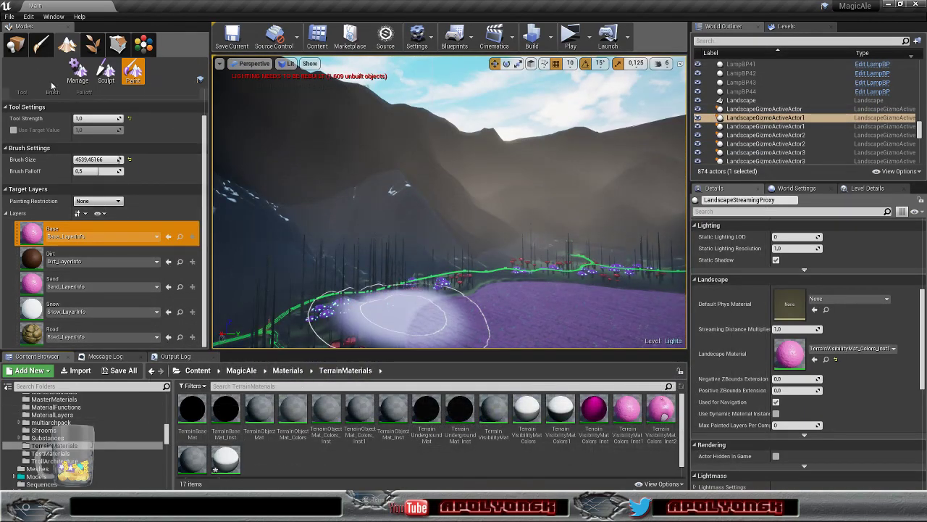
pyautogui.click(16, 45)
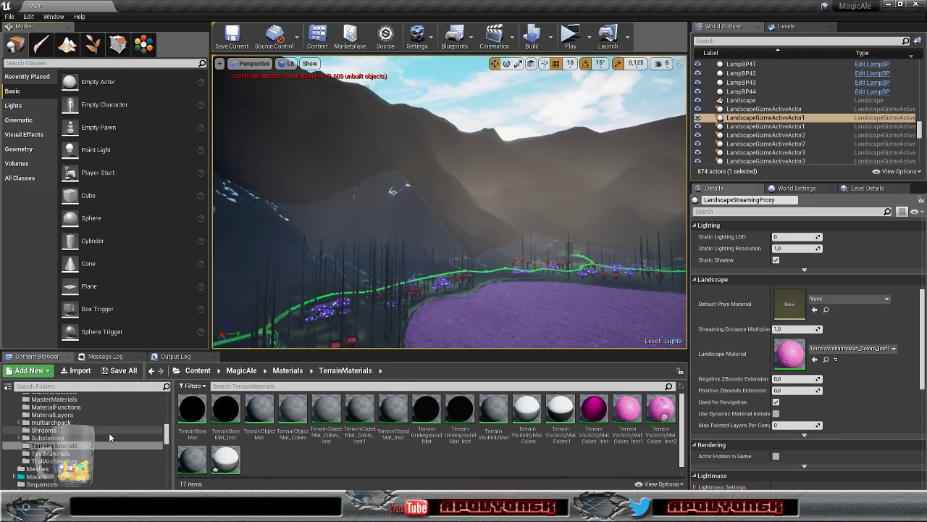
# - Locate the Brushify folder in the project's content tree and open it
pyautogui.scroll(-3, 109, 433)
pyautogui.scroll(6, 108, 433)
pyautogui.scroll(2, 109, 432)
pyautogui.scroll(2, 110, 436)
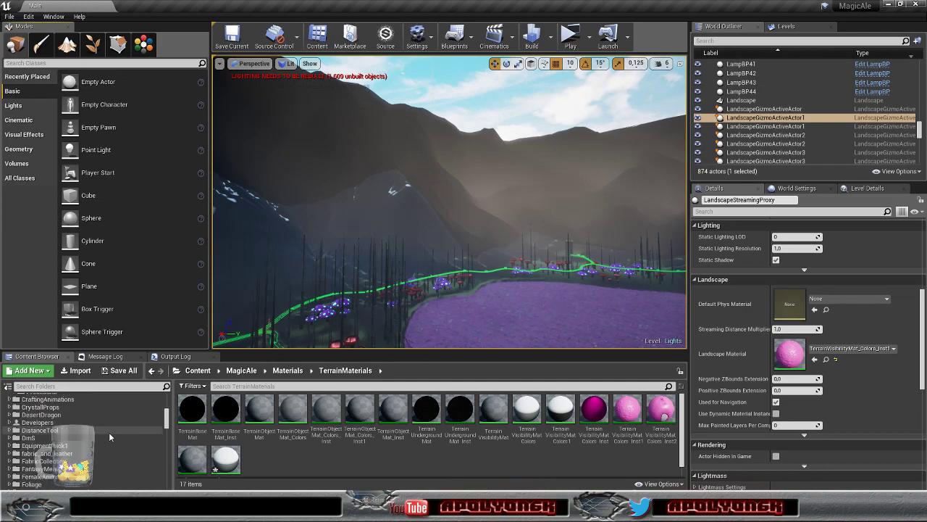
pyautogui.scroll(4, 109, 436)
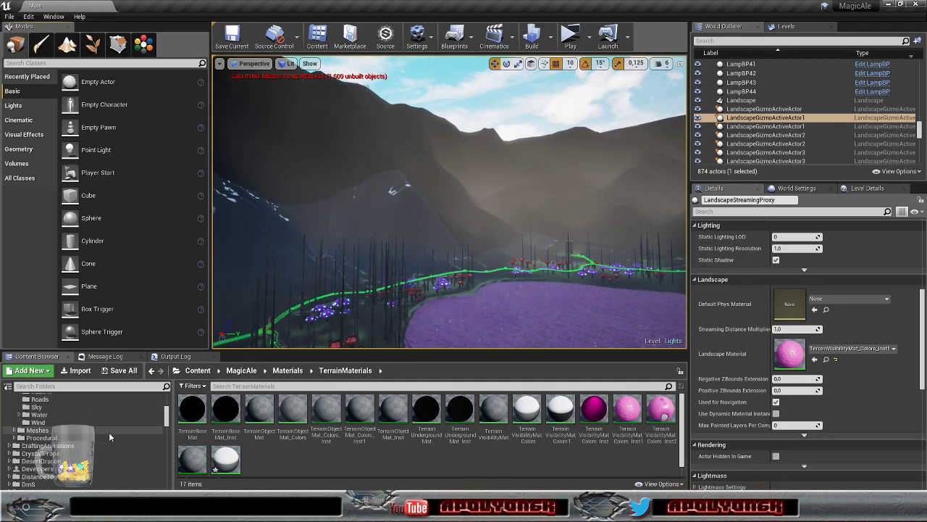
pyautogui.scroll(10, 109, 436)
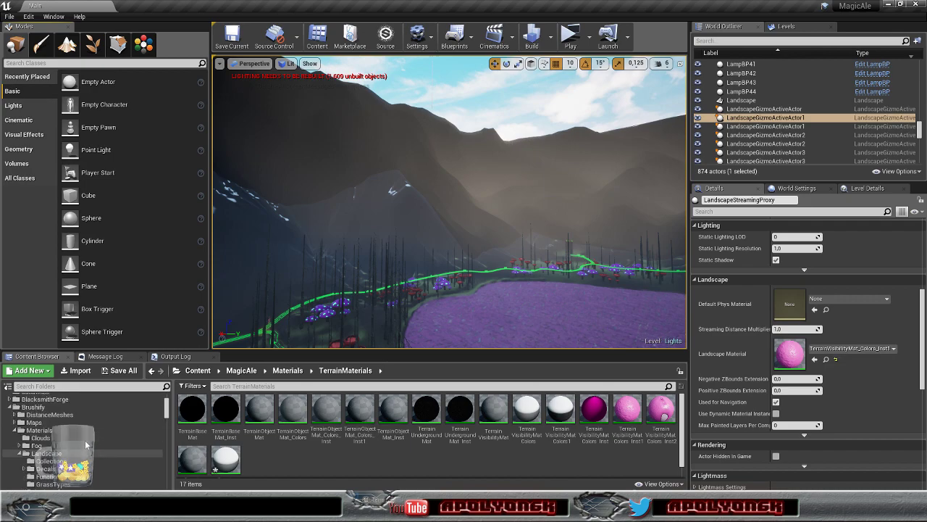
pyautogui.scroll(-3, 78, 431)
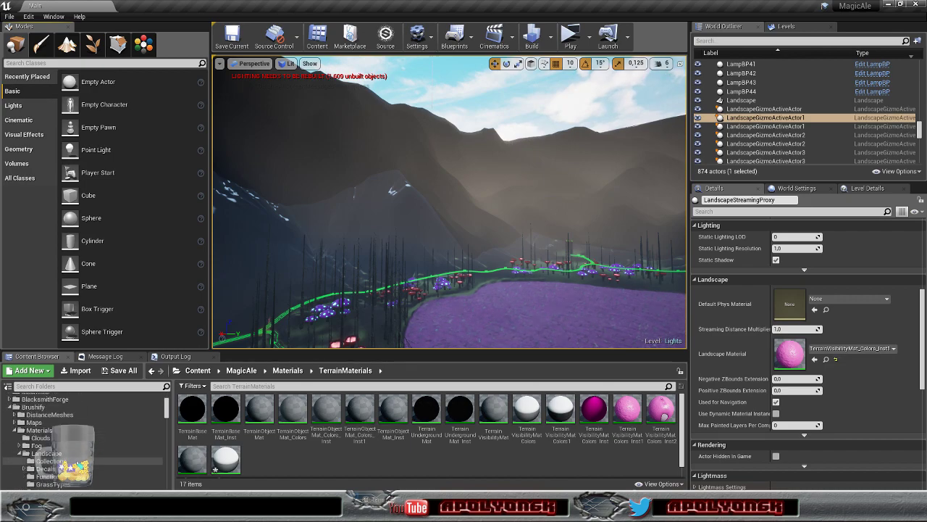
pyautogui.click(51, 407)
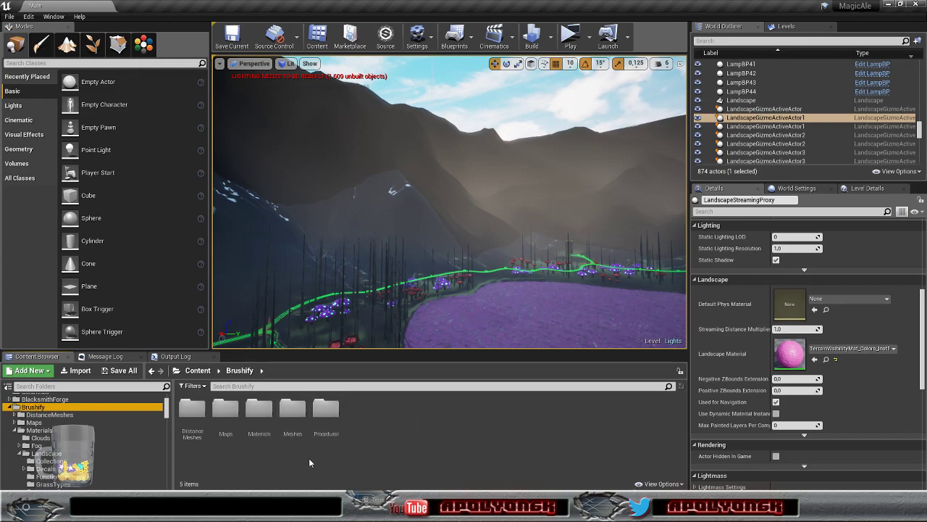
# - Open Brushify's Materials/Landscape/Textures/Rock folder and inspect the T_Rock_D and T_RockLight_D textures
pyautogui.doubleClick(259, 411)
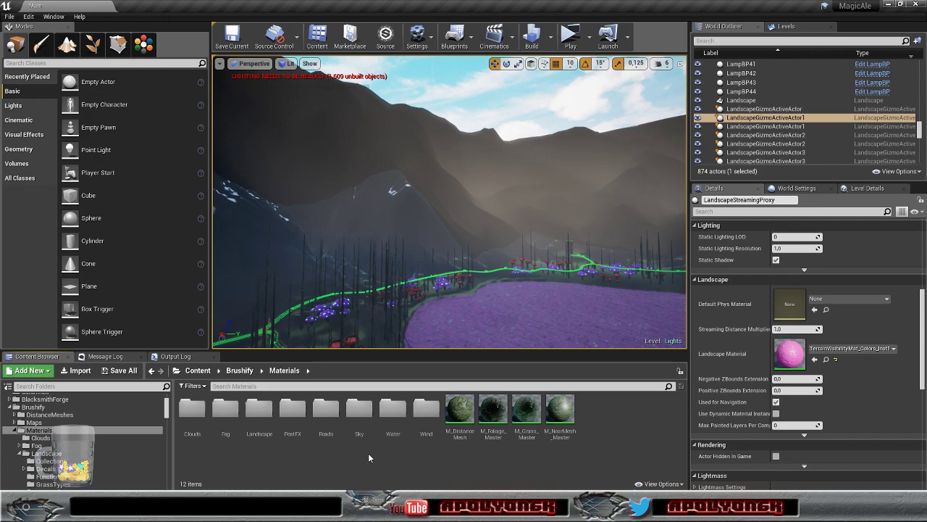
pyautogui.doubleClick(258, 409)
pyautogui.click(391, 410)
pyautogui.doubleClick(392, 410)
pyautogui.doubleClick(393, 410)
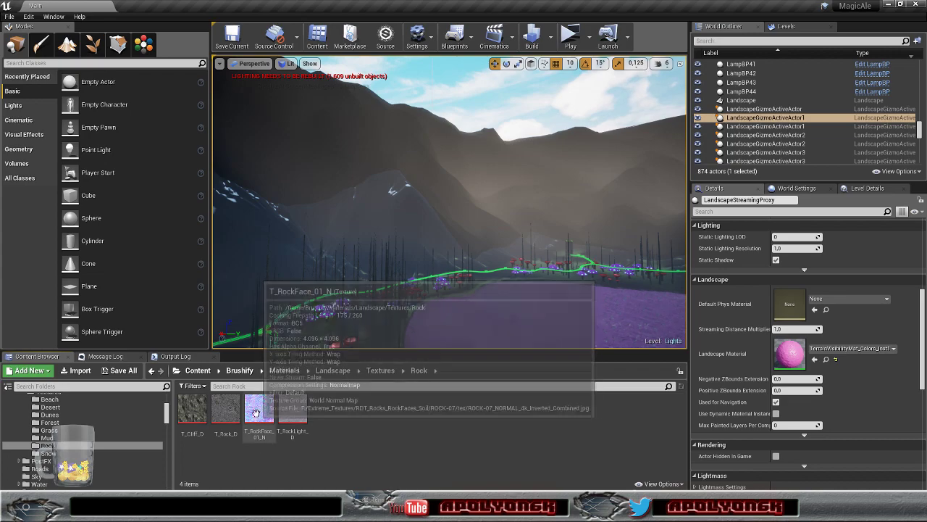
pyautogui.click(217, 412)
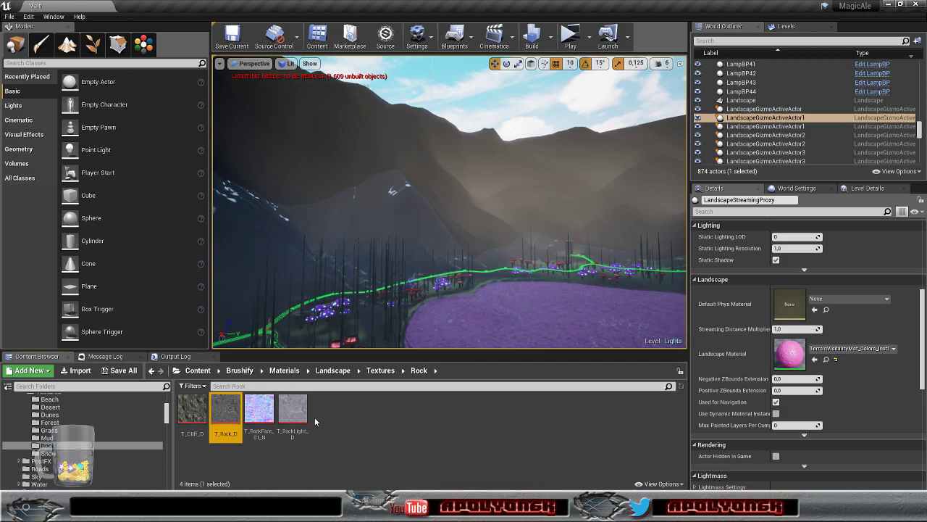
pyautogui.click(292, 413)
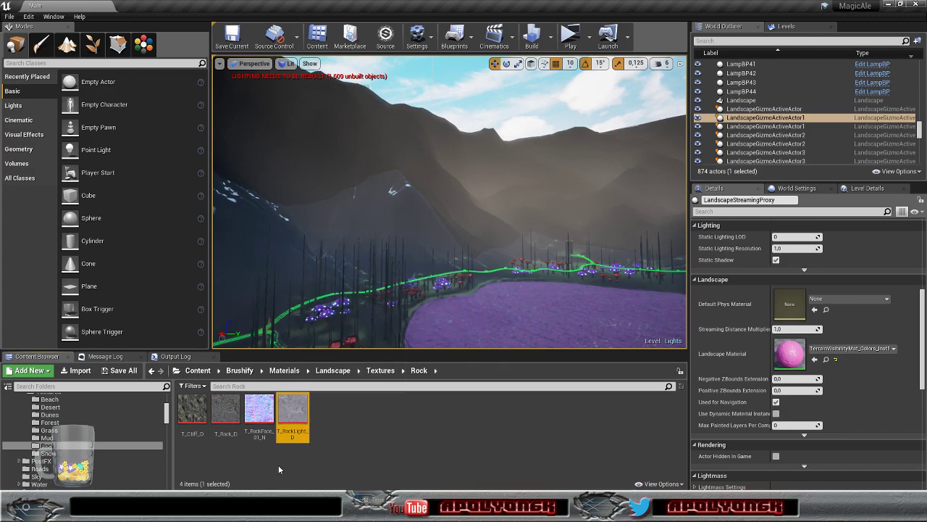
pyautogui.click(238, 449)
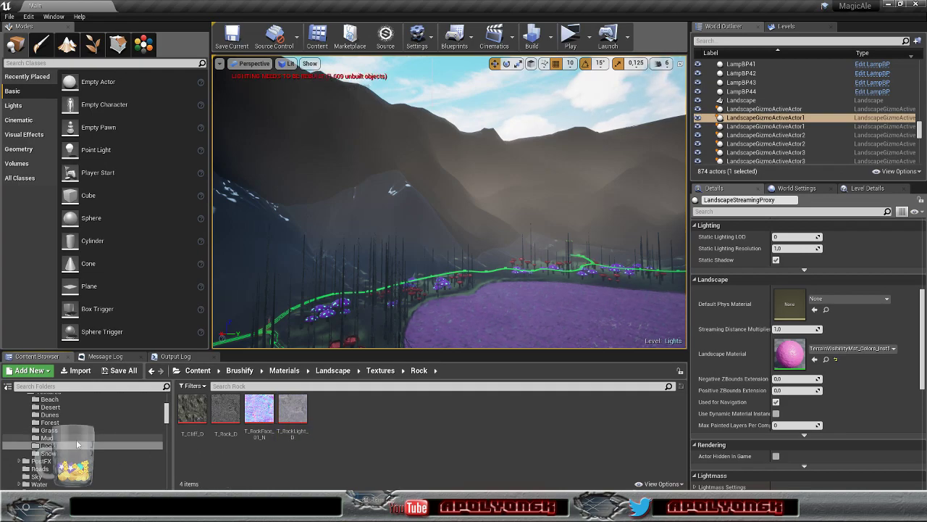
# - Return to the landscape Textures folder and look through its Beach subfolder
pyautogui.scroll(2, 76, 439)
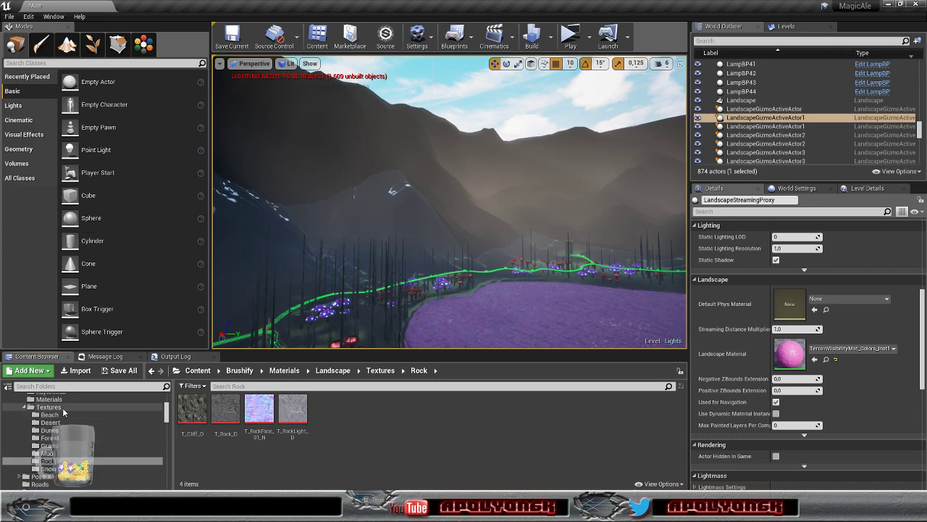
pyautogui.click(64, 410)
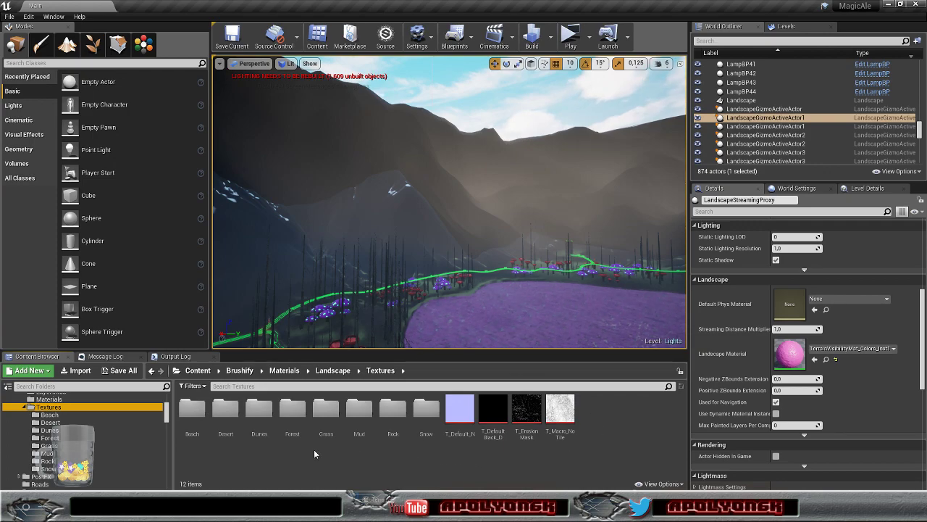
pyautogui.doubleClick(189, 418)
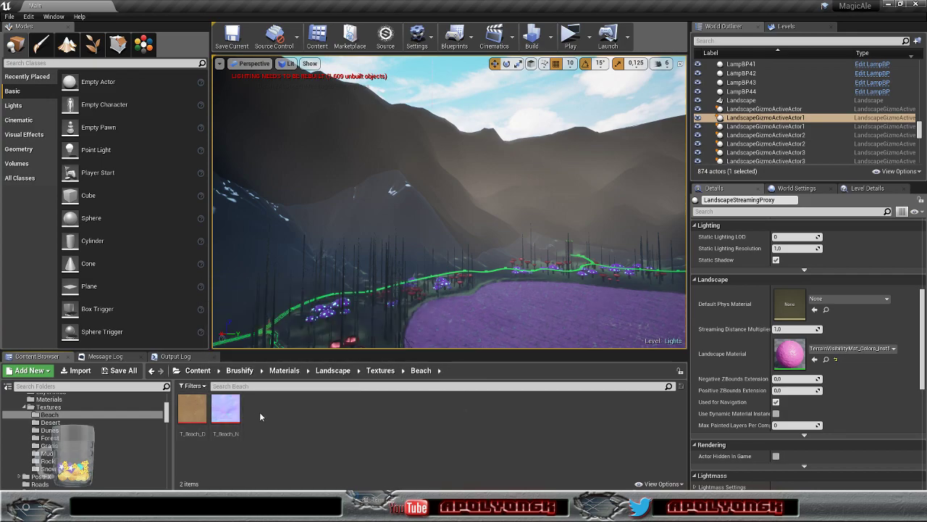
# - Browse the Materials, LayerInfos and GrassTypes folders of Brushify's Landscape materials
pyautogui.scroll(3, 66, 448)
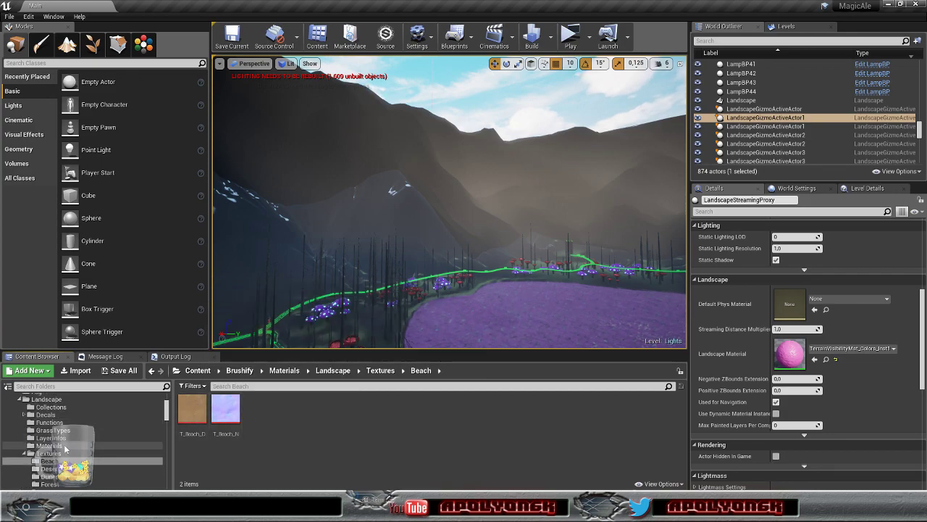
pyautogui.click(49, 446)
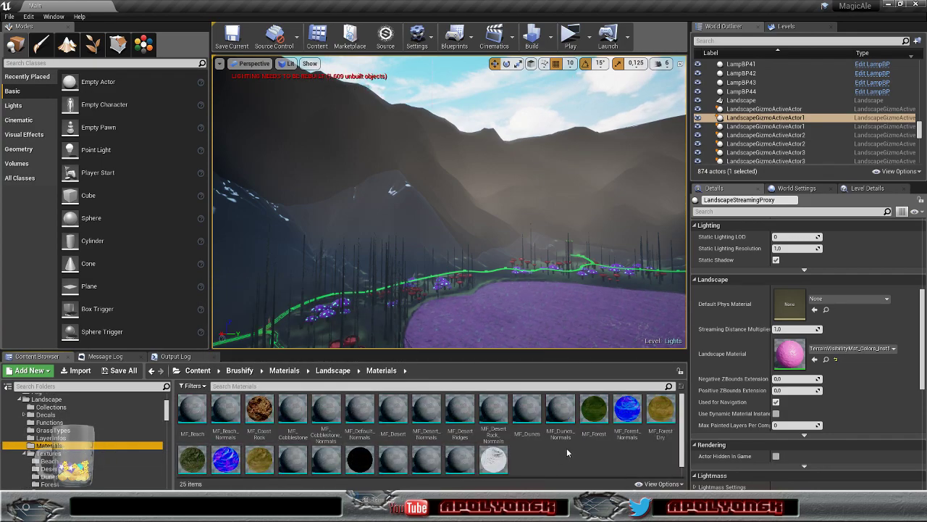
pyautogui.scroll(-1, 549, 450)
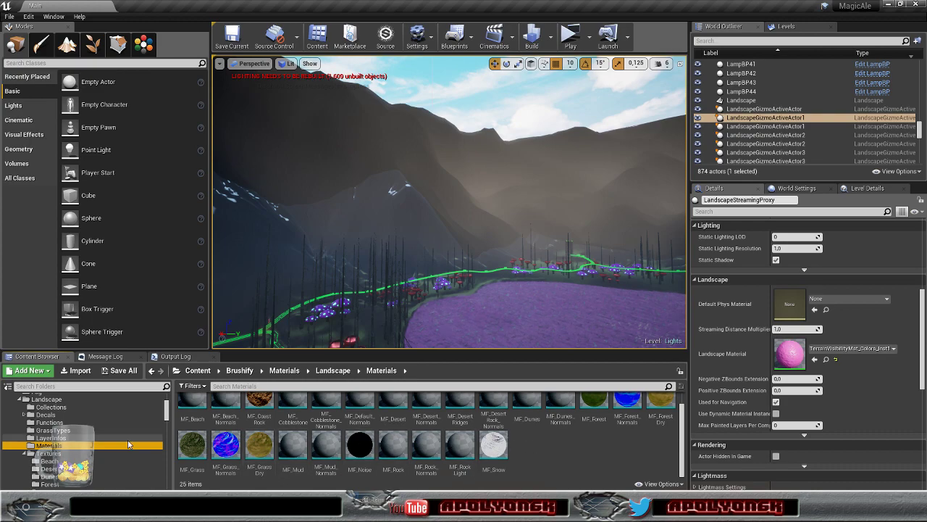
pyautogui.click(73, 438)
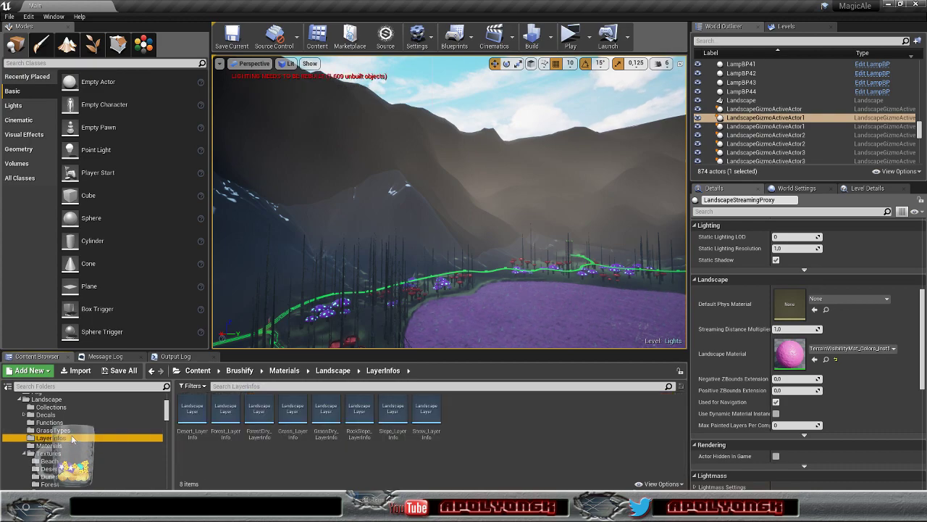
pyautogui.click(72, 430)
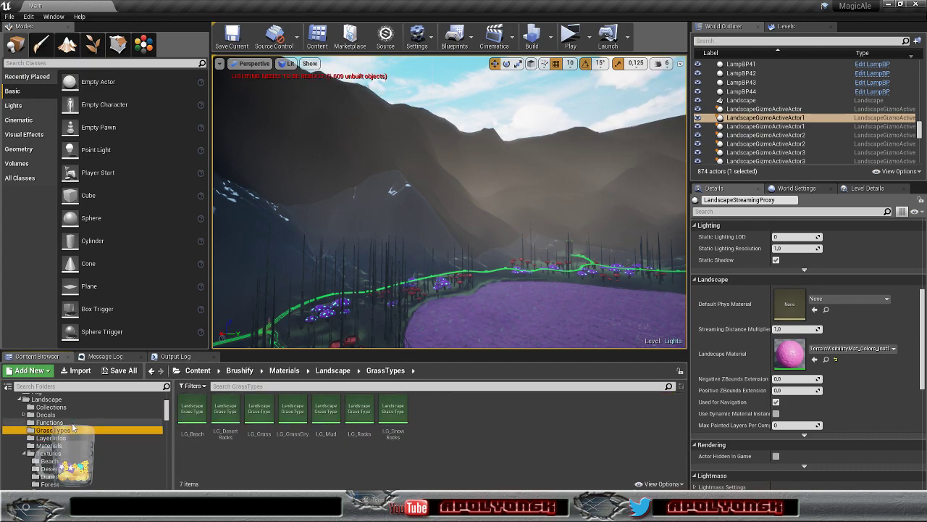
# - Browse the Functions, Decals and Collections folders of Brushify's Landscape materials, and glance at the Fog folder
pyautogui.click(70, 422)
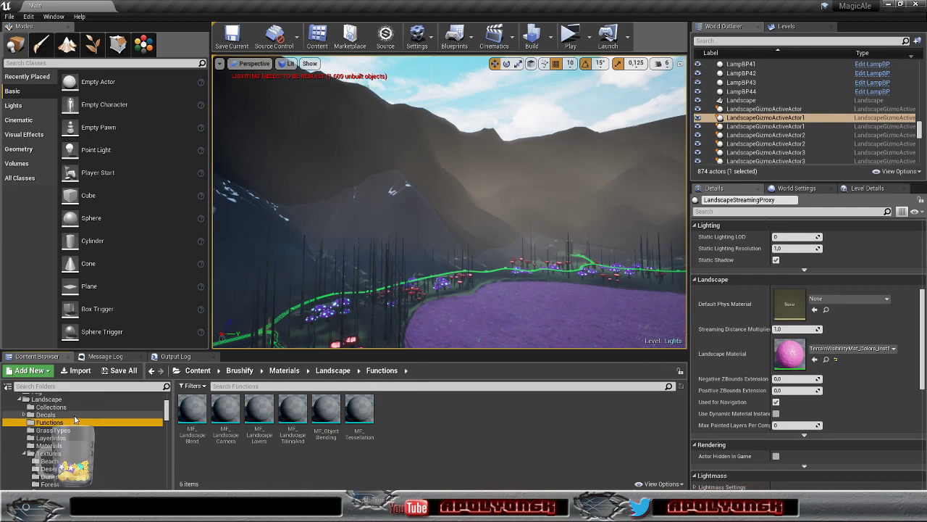
pyautogui.click(67, 414)
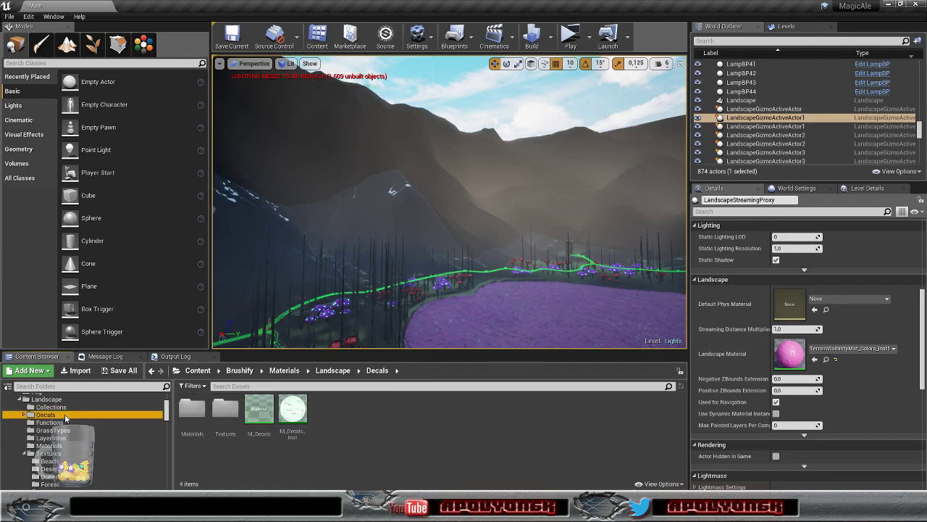
pyautogui.click(69, 407)
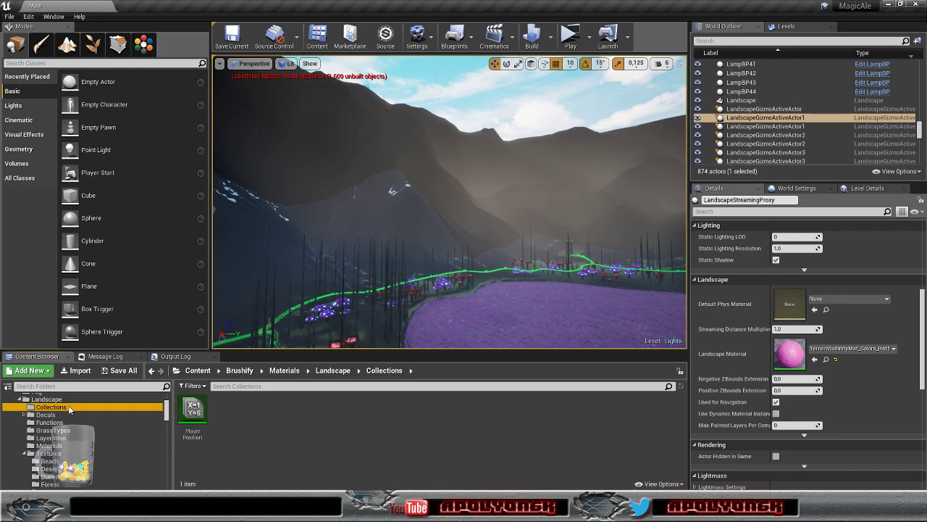
pyautogui.click(66, 400)
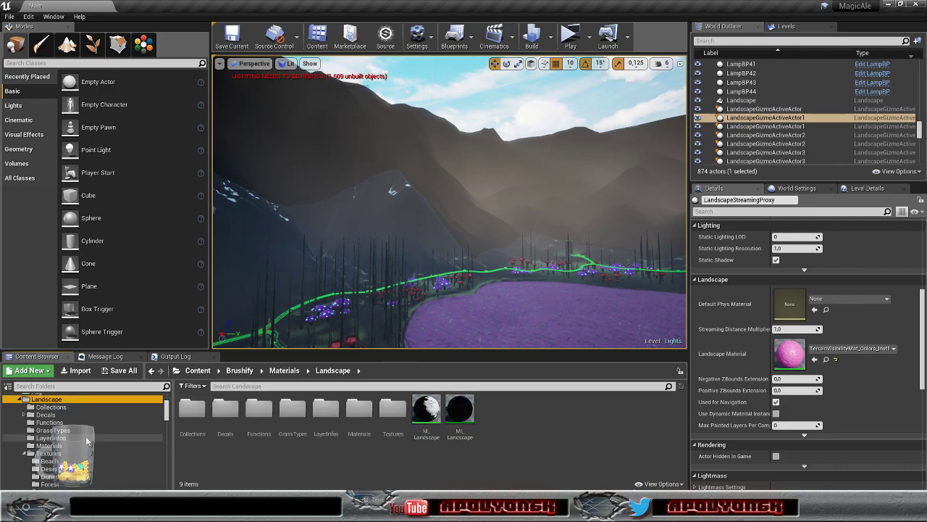
pyautogui.scroll(2, 86, 440)
pyautogui.click(32, 422)
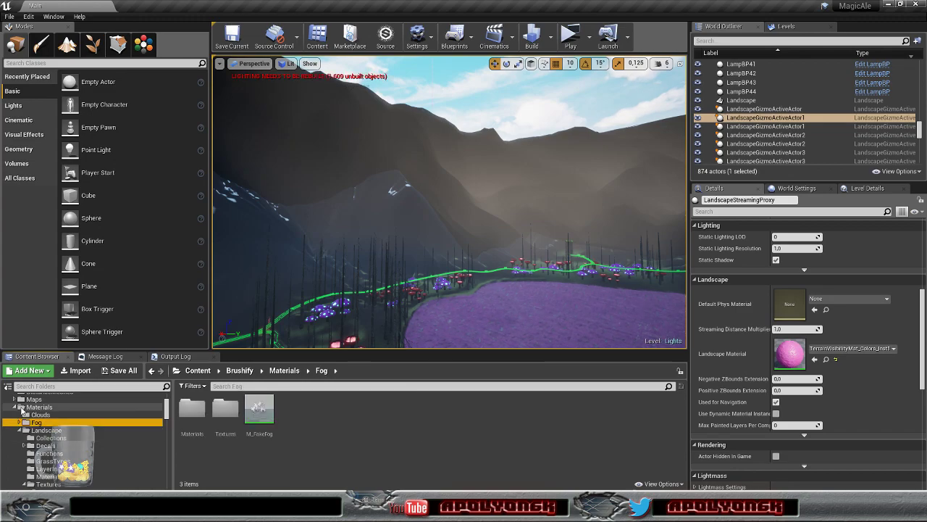
# - Collapse the Brushify folder, find stylized_terrain in the content tree and open its textures folder
pyautogui.scroll(3, 25, 417)
pyautogui.click(10, 432)
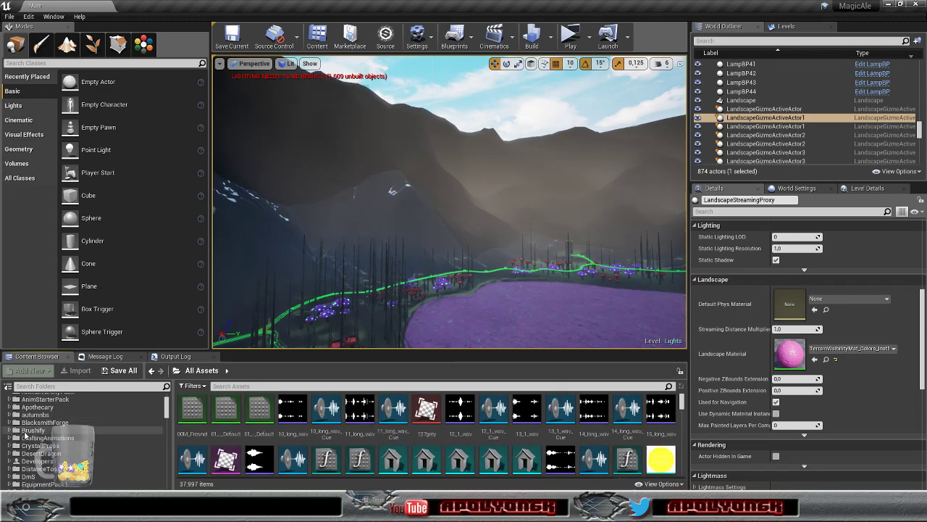
pyautogui.scroll(-8, 86, 433)
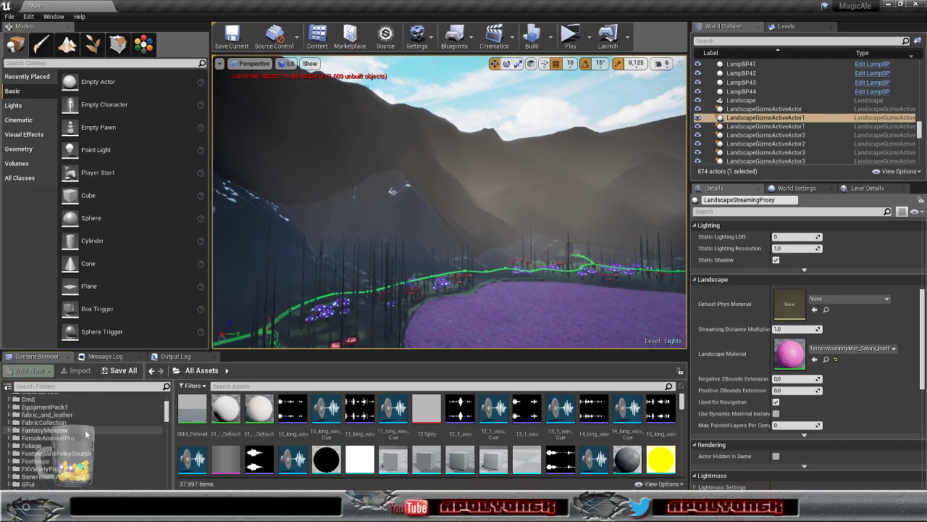
pyautogui.scroll(-5, 85, 433)
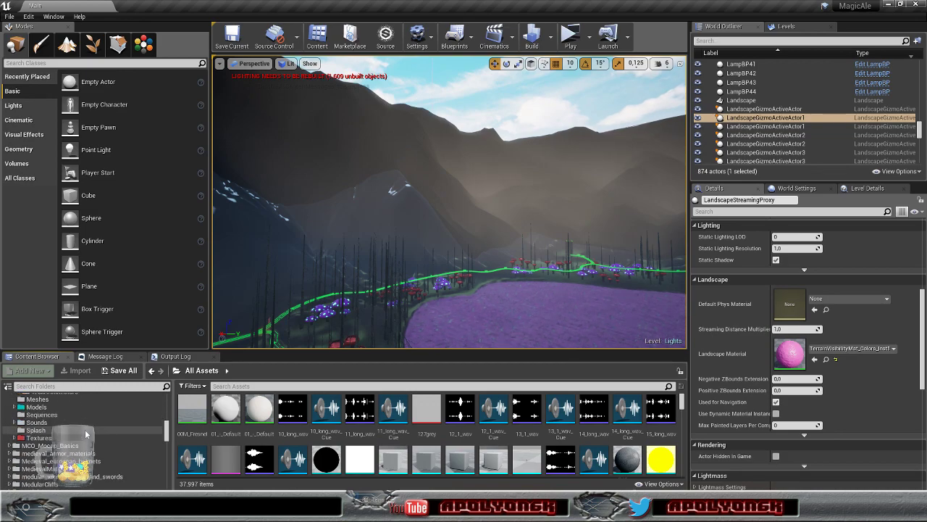
pyautogui.scroll(-4, 85, 433)
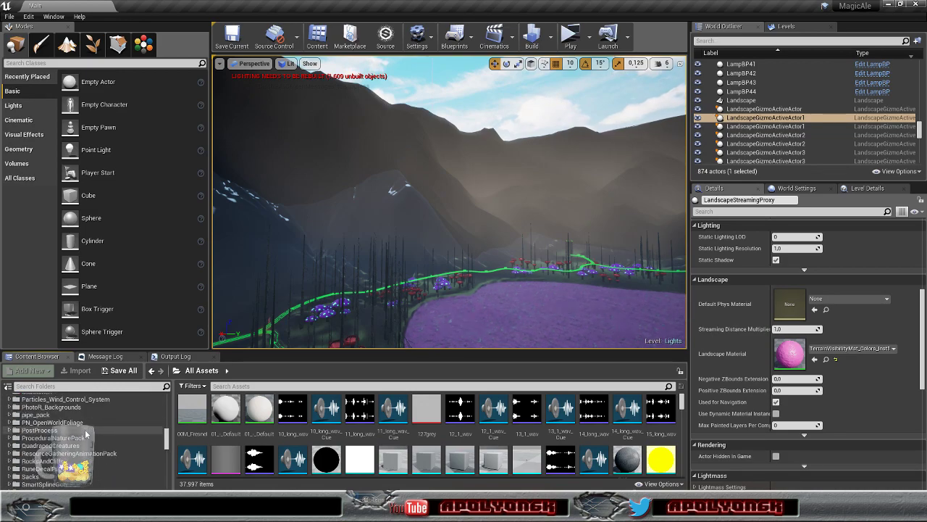
pyautogui.scroll(-3, 72, 457)
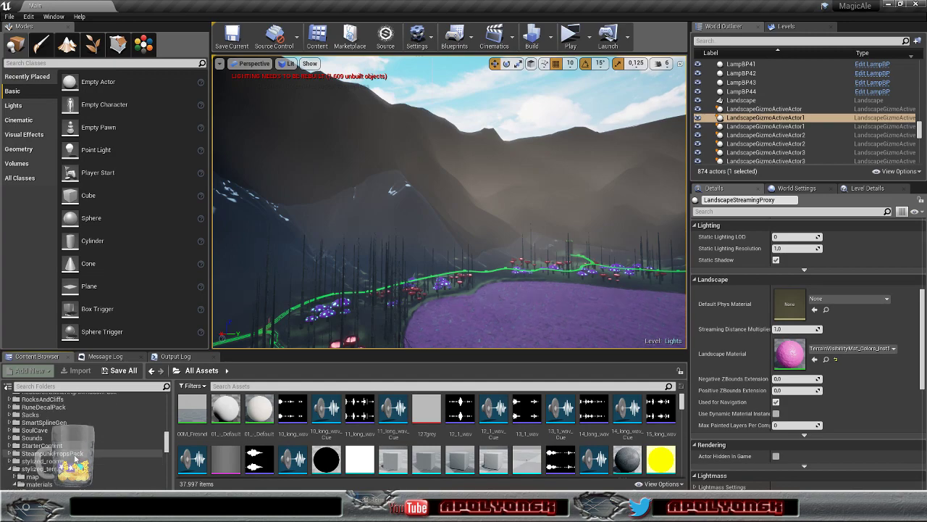
pyautogui.click(72, 468)
pyautogui.scroll(-3, 73, 464)
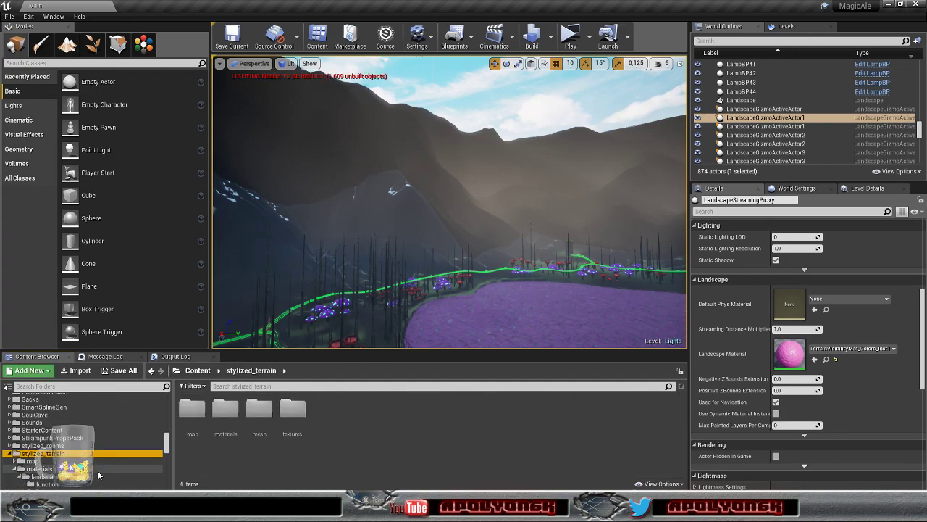
pyautogui.doubleClick(292, 409)
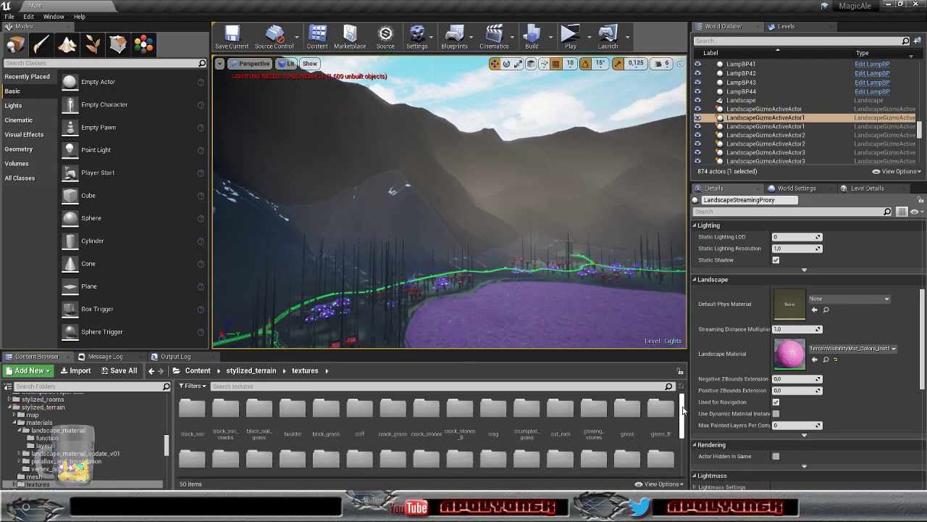
# - Look through the stylized_terrain texture folders and open rock_cliff
pyautogui.scroll(-2, 683, 422)
pyautogui.moveTo(682, 422); pyautogui.dragTo(680, 450)
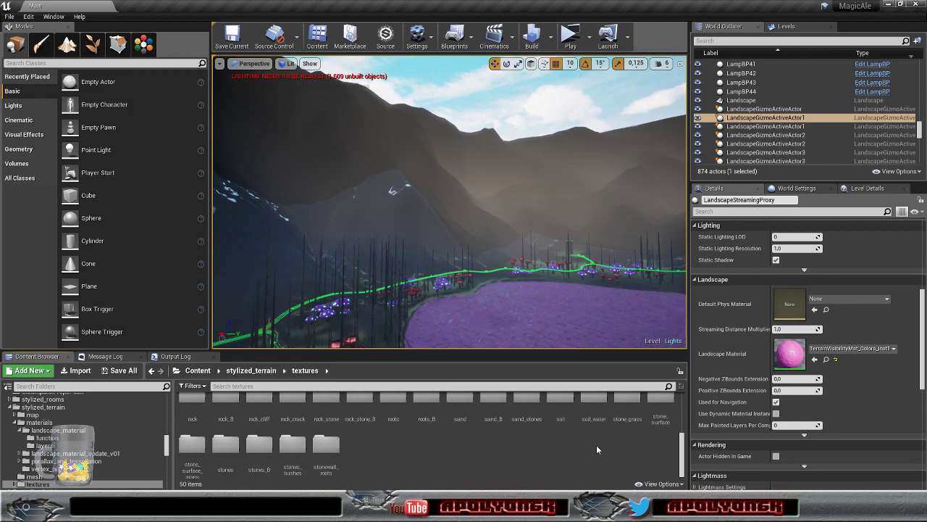
pyautogui.scroll(1, 551, 459)
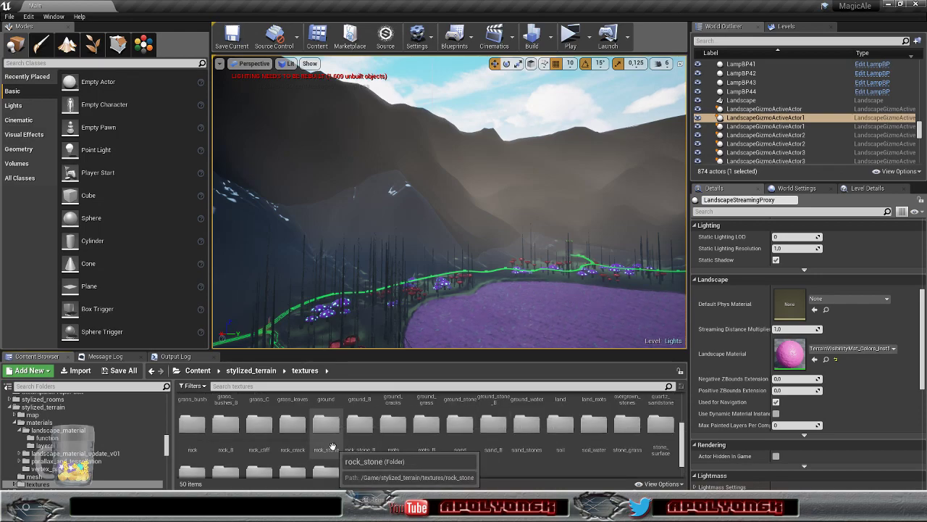
pyautogui.doubleClick(259, 424)
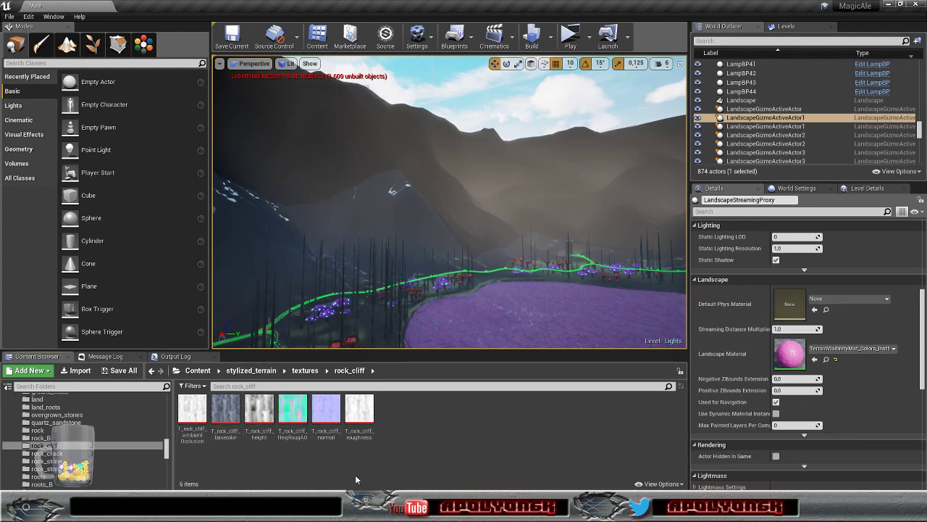
# - In the landscape material's Rock Layer, assign T_rock_cliff_basecolor to RockBaseColor and T_rock_cliff_HeigRougAO to Rock PBR
pyautogui.moveTo(472, 512)
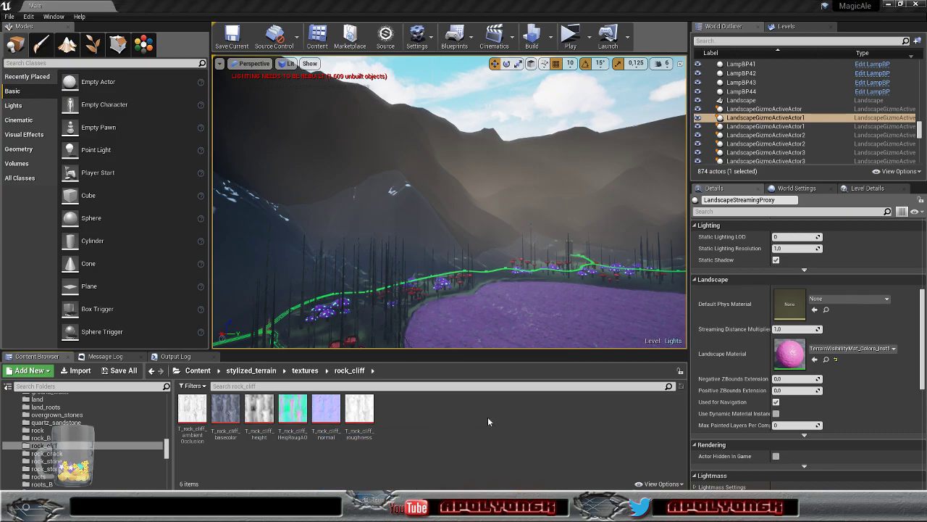
pyautogui.click(469, 435)
pyautogui.moveTo(632, 63); pyautogui.dragTo(685, 16)
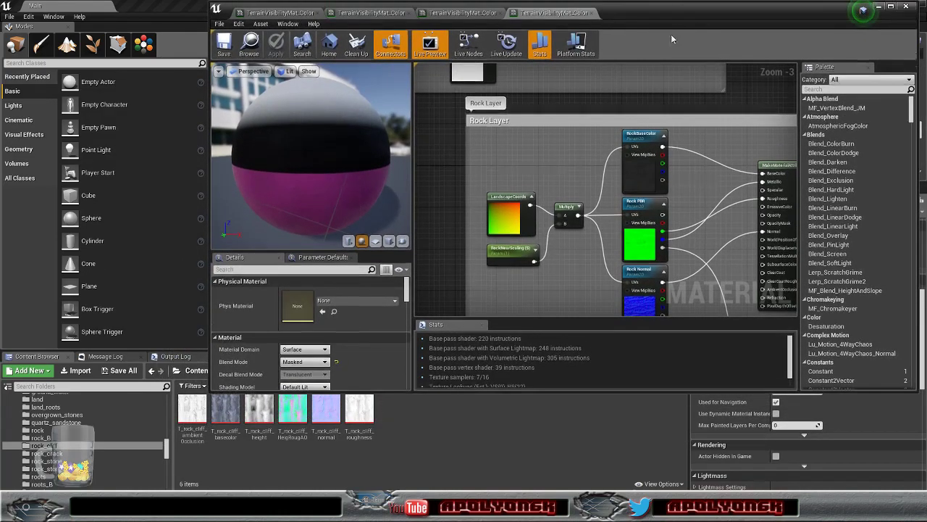
pyautogui.click(625, 190)
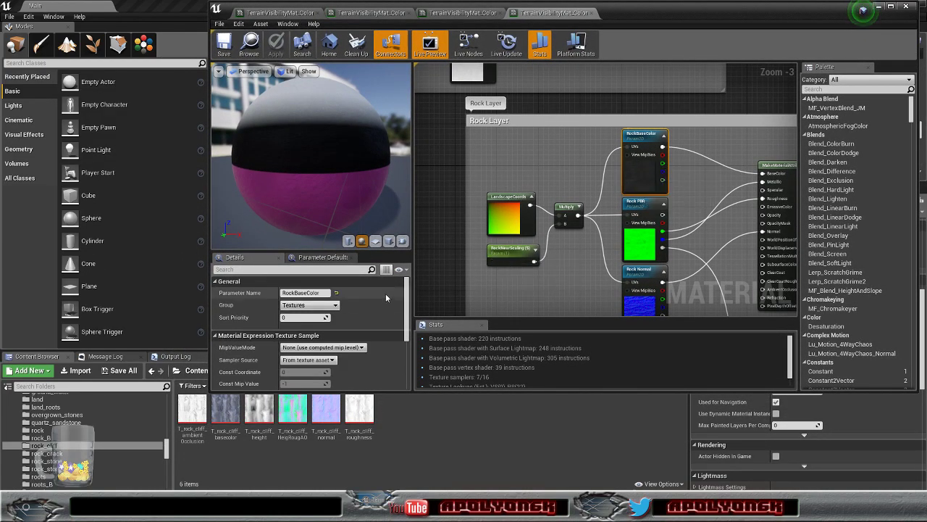
pyautogui.scroll(-2, 348, 334)
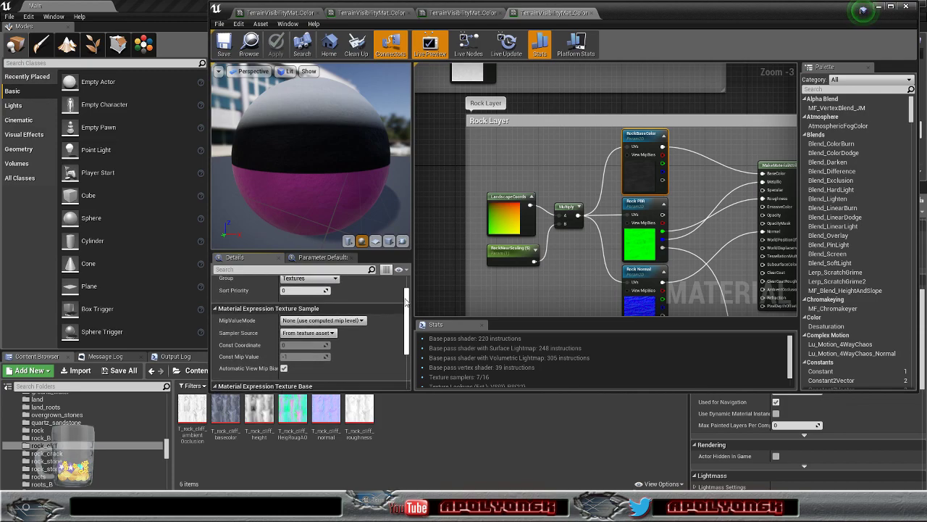
pyautogui.scroll(-4, 389, 322)
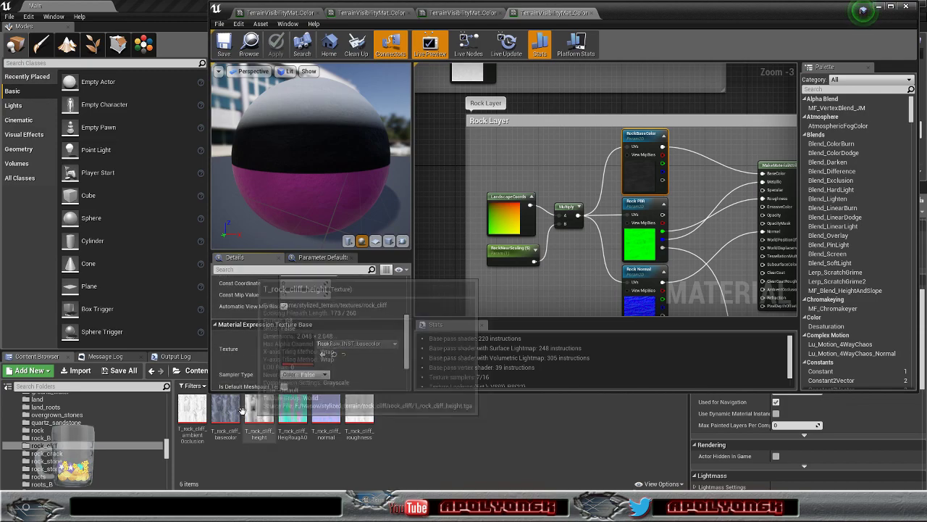
pyautogui.moveTo(227, 415); pyautogui.dragTo(312, 348)
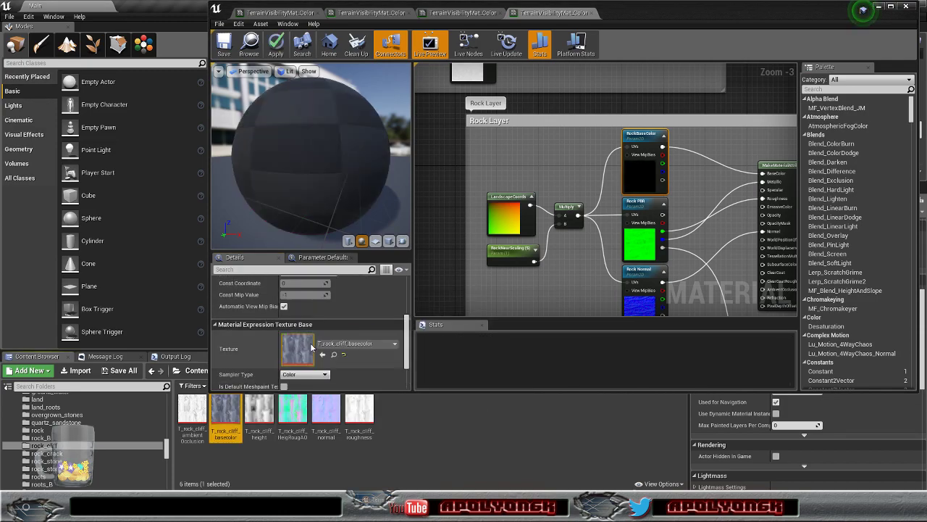
pyautogui.click(633, 247)
pyautogui.moveTo(292, 412); pyautogui.dragTo(295, 349)
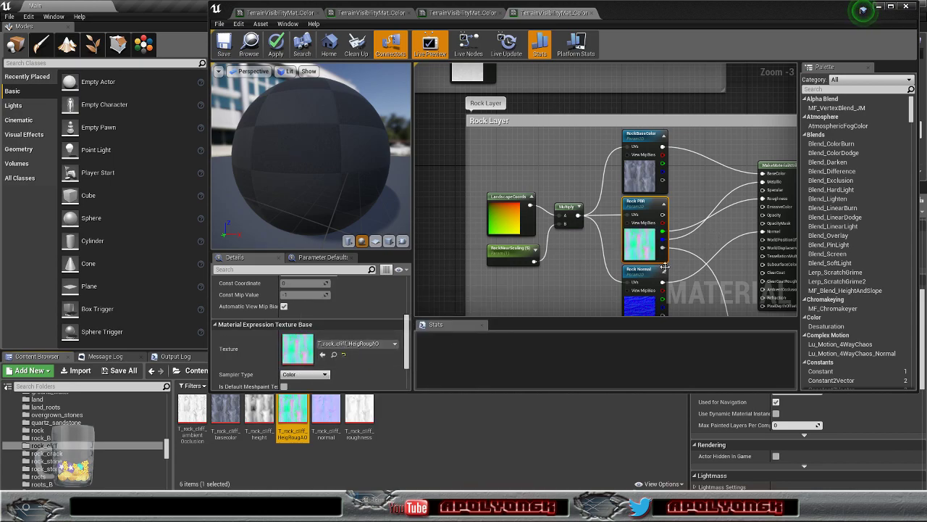
# - Move Rock PBR's alpha connection to its red output and disconnect its blue output from Metallic
pyautogui.moveTo(723, 235); pyautogui.dragTo(633, 177, button='right')
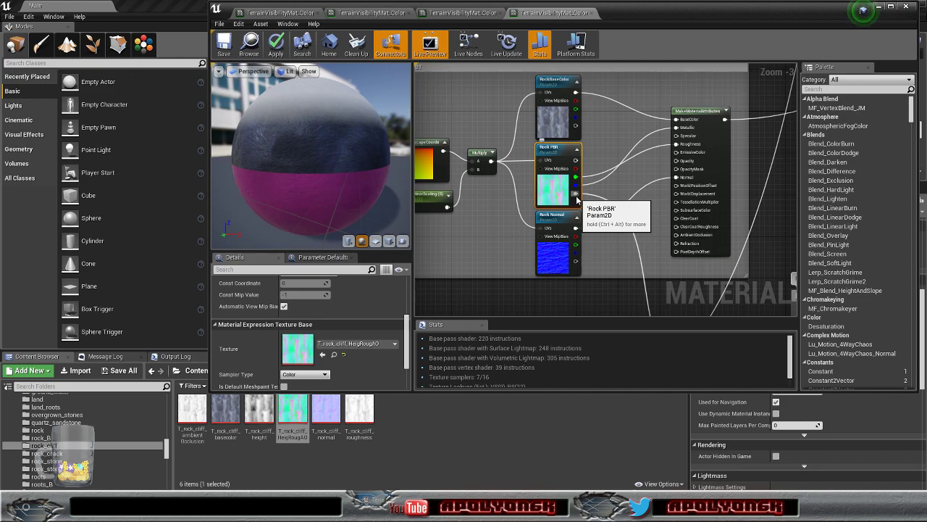
pyautogui.moveTo(578, 197); pyautogui.dragTo(577, 168)
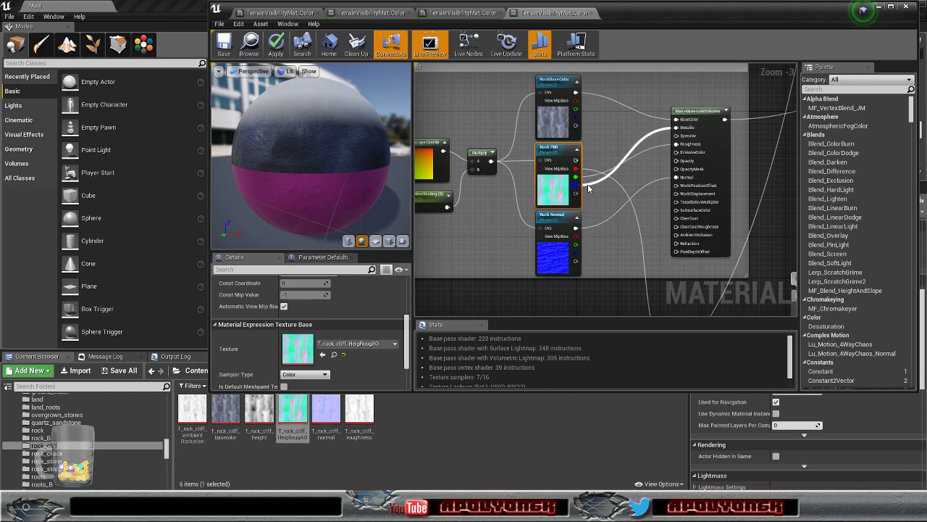
pyautogui.keyDown('alt'); pyautogui.click(588, 184); pyautogui.keyUp('alt')
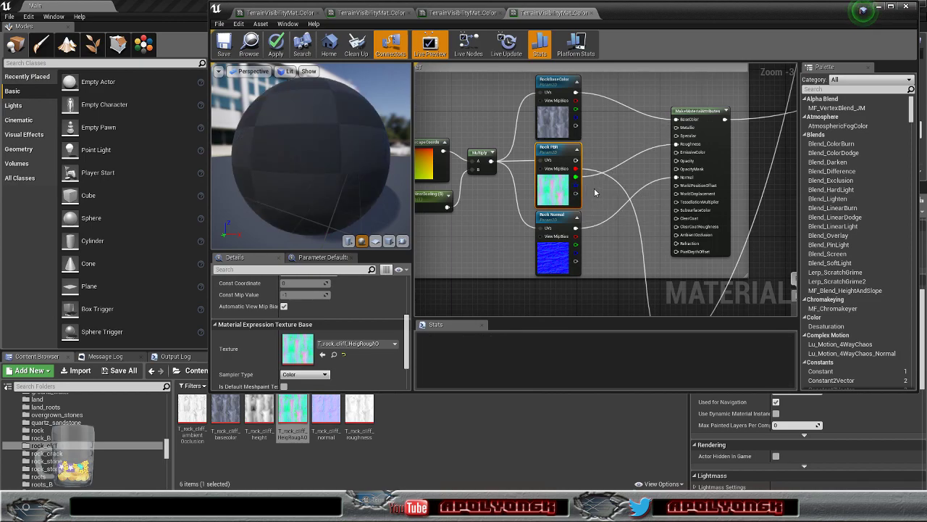
# - Assign T_rock_cliff_normal to the Rock Normal texture parameter and check the result on the preview sphere
pyautogui.moveTo(615, 140); pyautogui.dragTo(622, 142, button='right')
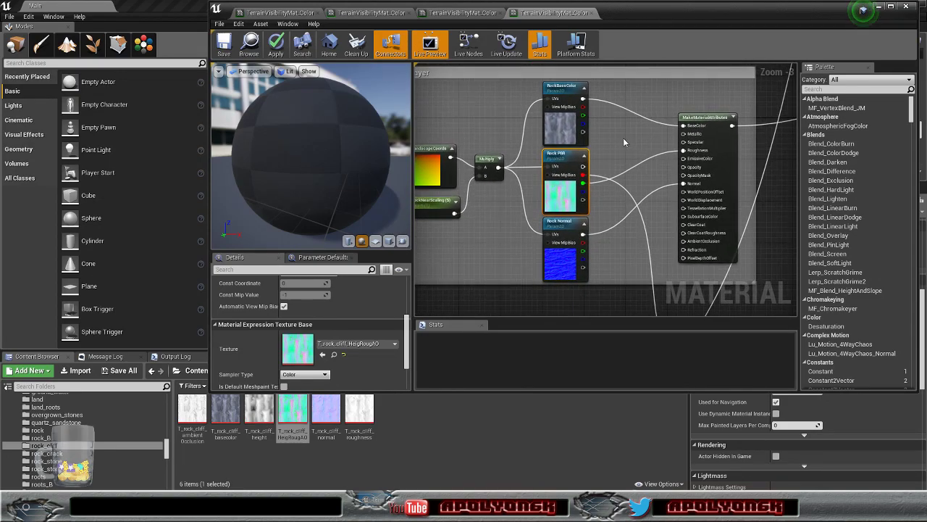
pyautogui.click(557, 268)
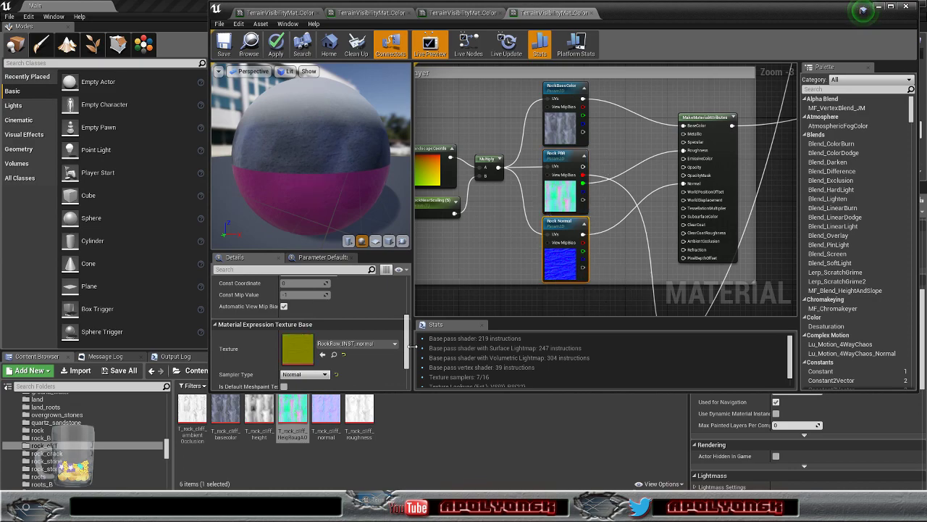
pyautogui.moveTo(326, 412); pyautogui.dragTo(297, 348)
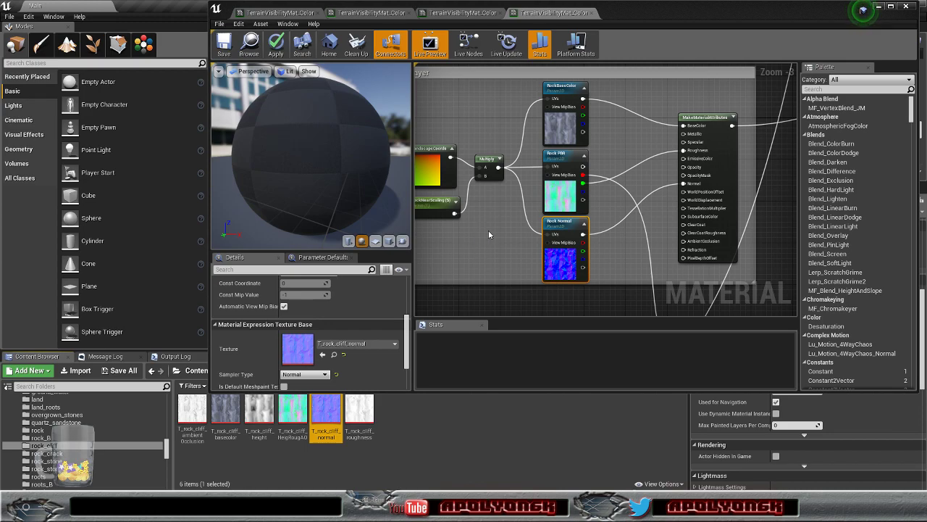
pyautogui.moveTo(393, 210)
pyautogui.mouseDown()
pyautogui.moveTo(536, 214)
pyautogui.moveTo(384, 210)
pyautogui.mouseUp()
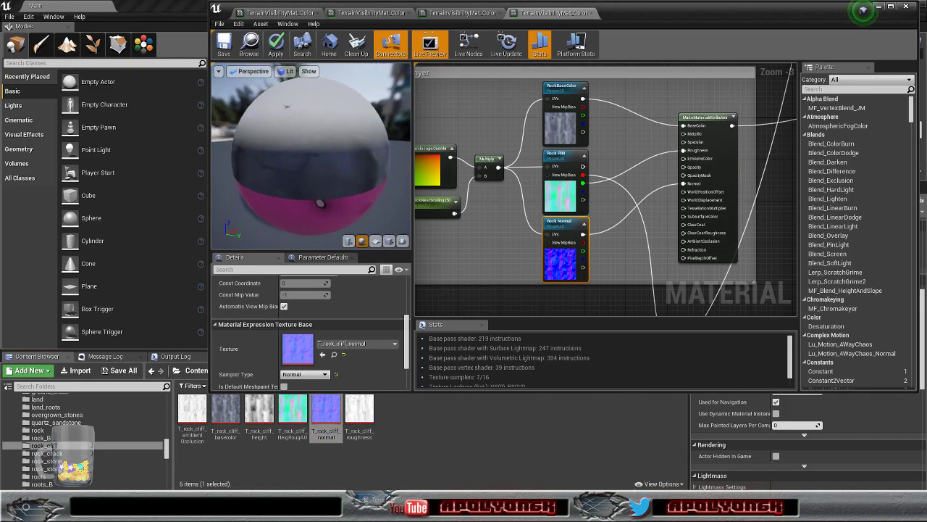
# - Add a constant with value 0 and connect it to the Rock Layer's Metallic input
pyautogui.rightClick(624, 139)
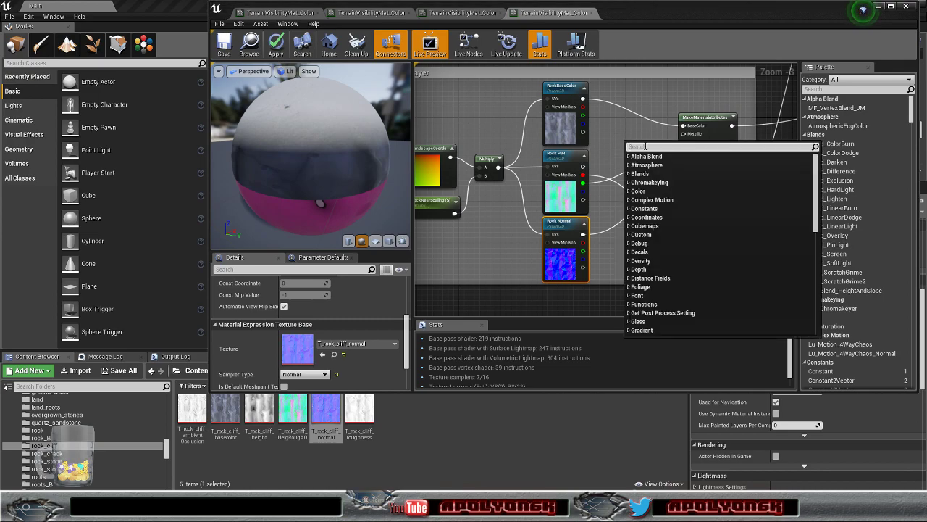
pyautogui.click(613, 131)
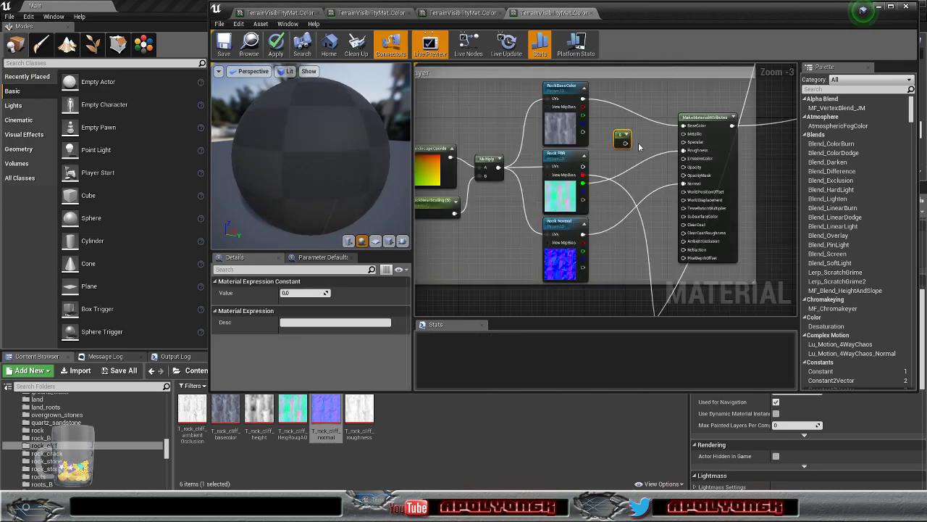
pyautogui.moveTo(623, 143); pyautogui.dragTo(639, 131)
# - Apply the Rock Layer changes to the landscape material and return to the level editor
pyautogui.moveTo(647, 228); pyautogui.dragTo(611, 249, button='right')
pyautogui.scroll(-5, 577, 171)
pyautogui.scroll(4, 603, 173)
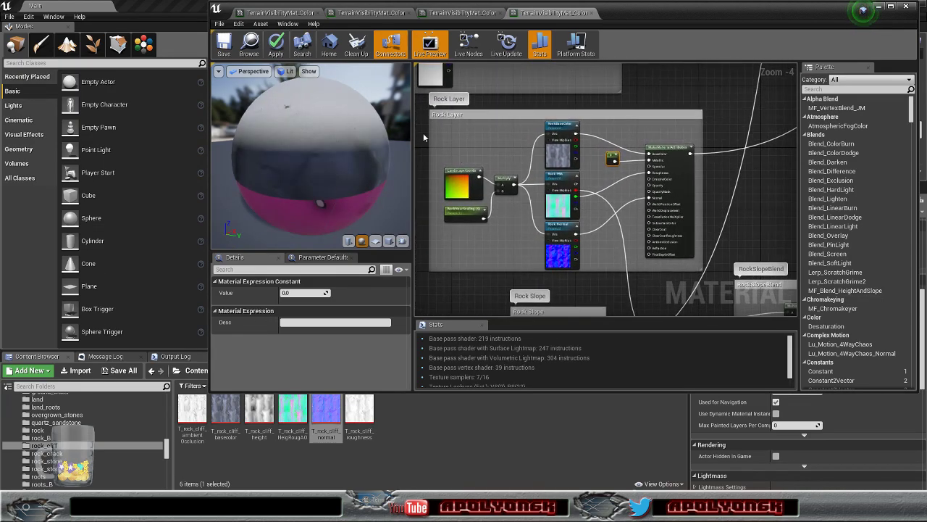
pyautogui.click(277, 46)
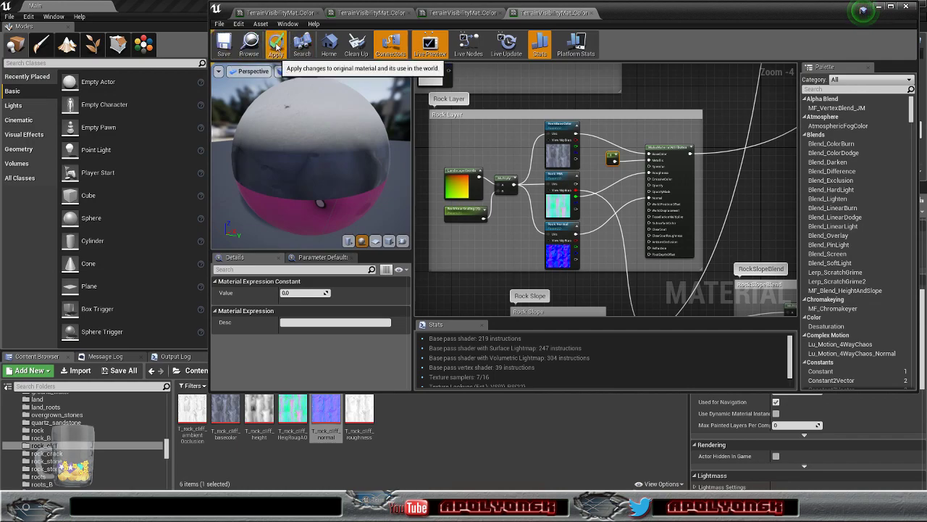
pyautogui.click(881, 9)
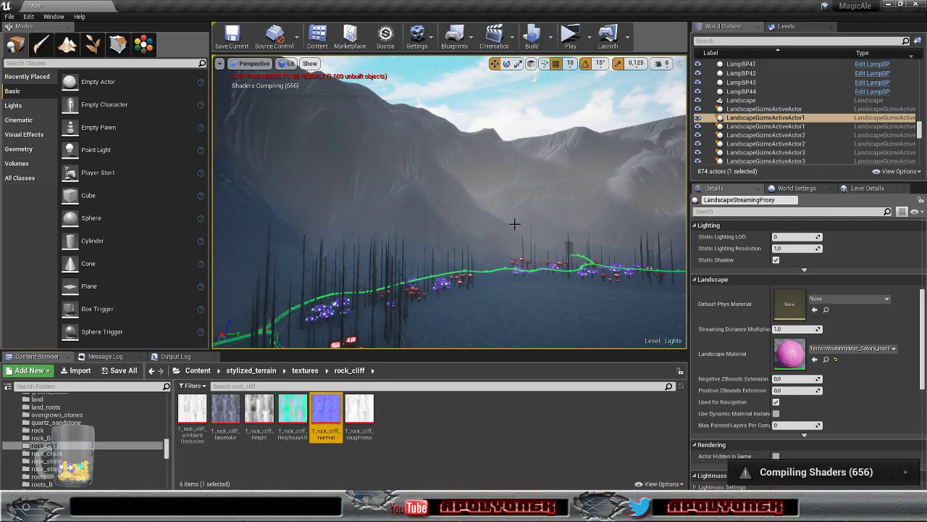
# - Fly over the level to examine the new rock texture and snow on the mountains around the village
pyautogui.moveTo(484, 297); pyautogui.dragTo(698, 280, button='right')
pyautogui.press('w')
pyautogui.press('s')
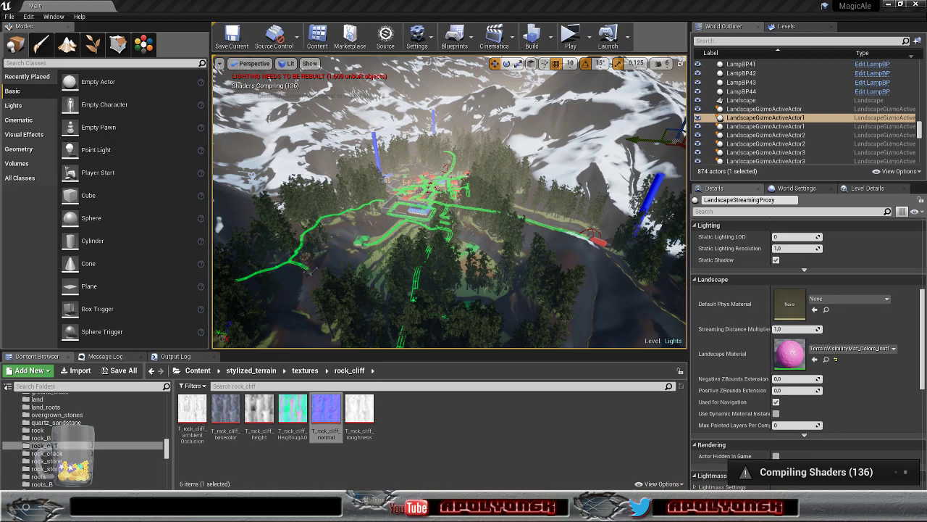
# - Fly down from the overview into the forest around the village to examine the rock texture on the slopes
pyautogui.moveTo(550, 257); pyautogui.dragTo(579, 298, button='right')
pyautogui.press('w')
pyautogui.press('w')
pyautogui.press('w')
pyautogui.press('s')
pyautogui.press('w')
pyautogui.press('s')
pyautogui.press('w')
pyautogui.press('s')
pyautogui.press('w')
pyautogui.press('w')
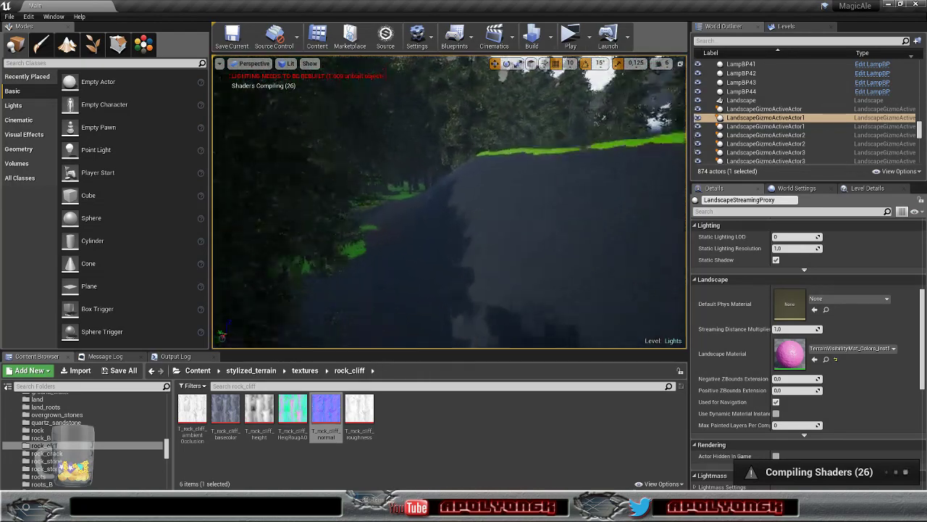
# - Focus on the selected landscape actor and examine the rock texture's tiling up close, including the cliffs beside the green-roofed house
pyautogui.press('f')
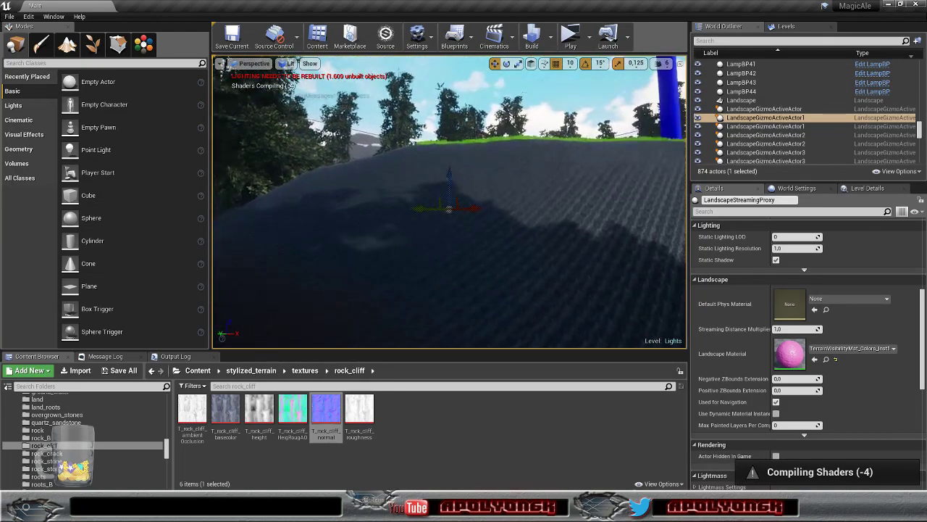
pyautogui.press('w')
pyautogui.moveTo(449, 203); pyautogui.dragTo(447, 250, button='right')
pyautogui.moveTo(550, 262); pyautogui.dragTo(402, 206, button='right')
pyautogui.press('s')
pyautogui.press('w')
pyautogui.press('s')
pyautogui.press('w')
pyautogui.press('w')
pyautogui.press('s')
pyautogui.press('s')
pyautogui.press('w')
pyautogui.press('s')
pyautogui.moveTo(587, 277); pyautogui.dragTo(573, 273, button='right')
pyautogui.press('w')
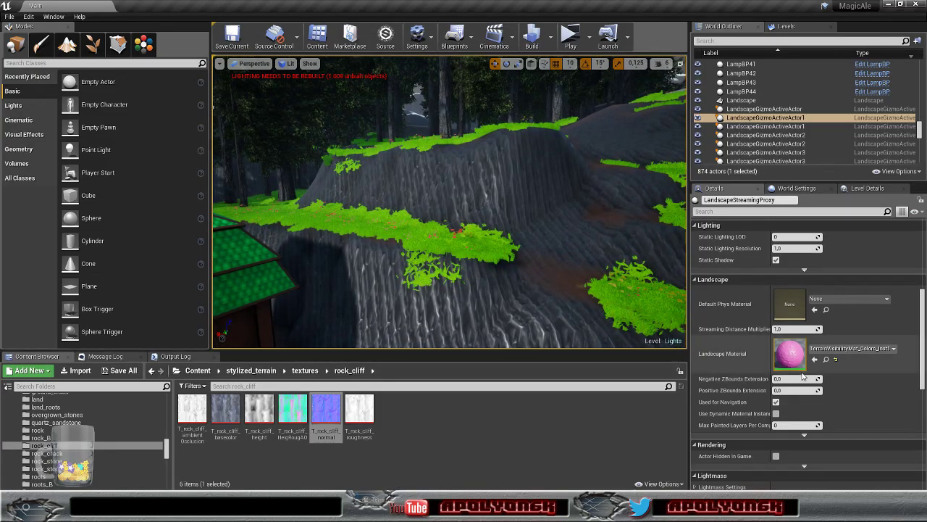
# - Open the proxy's landscape material instance and resize its window so the Tiling parameters are readable beside the level viewport
pyautogui.doubleClick(790, 353)
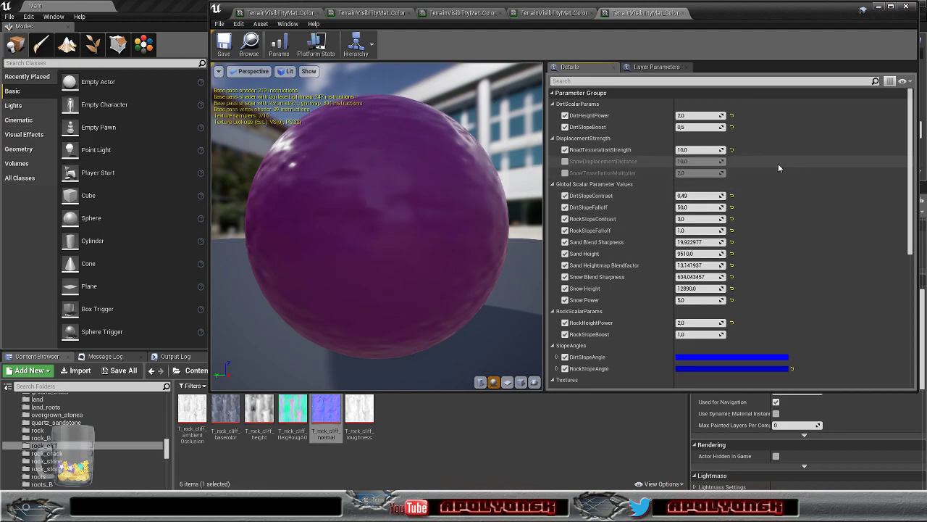
pyautogui.scroll(-6, 779, 167)
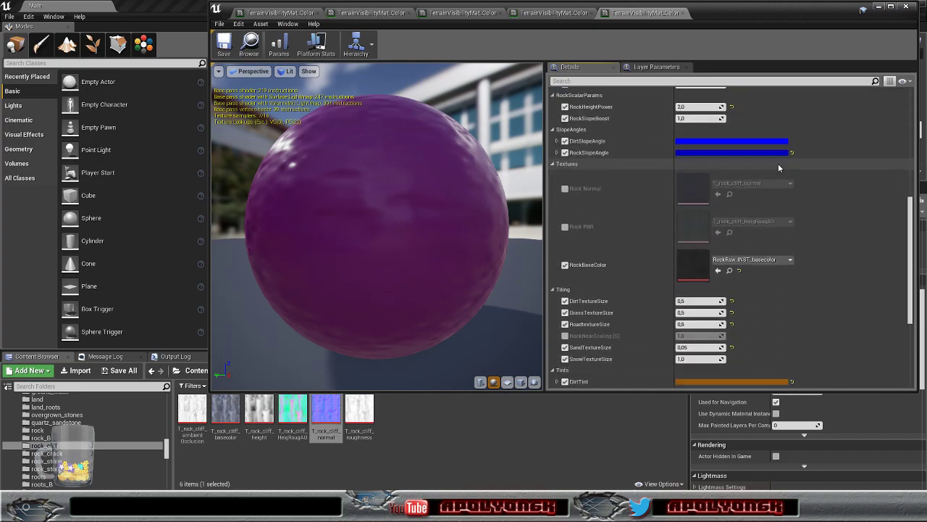
pyautogui.scroll(-3, 778, 163)
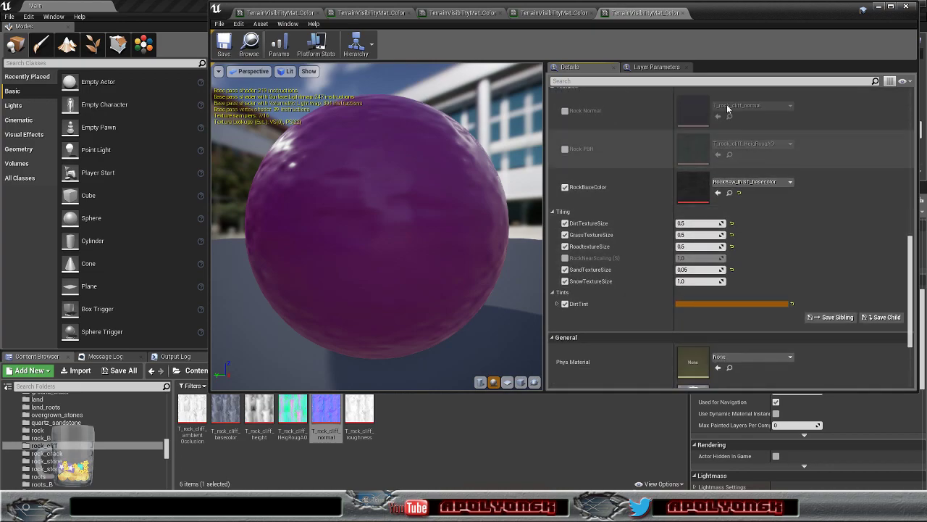
pyautogui.moveTo(772, 9); pyautogui.dragTo(753, 51)
pyautogui.moveTo(191, 238); pyautogui.dragTo(661, 237)
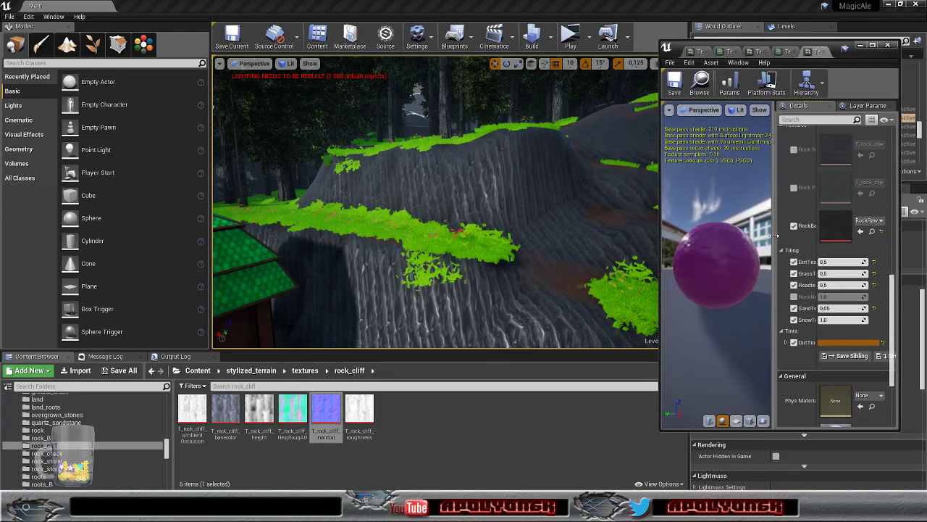
pyautogui.moveTo(775, 236); pyautogui.dragTo(692, 237)
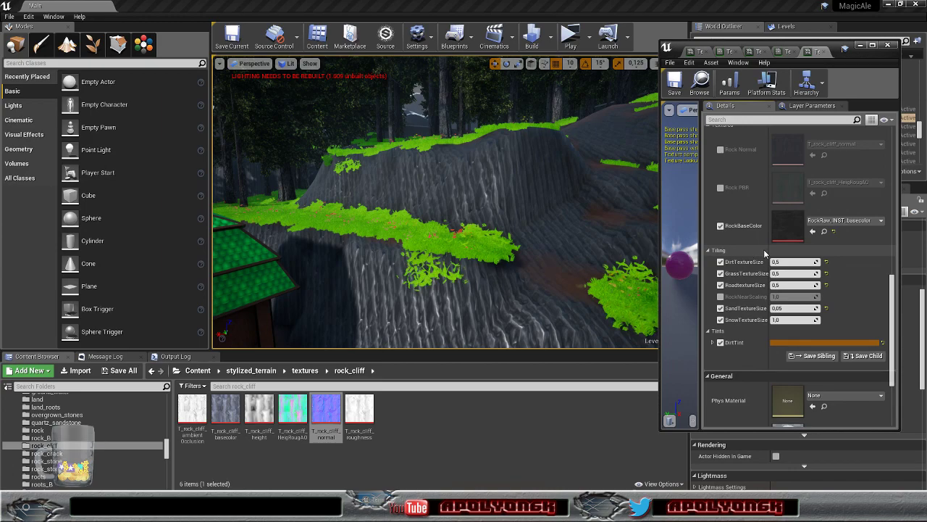
pyautogui.moveTo(770, 250); pyautogui.dragTo(784, 250)
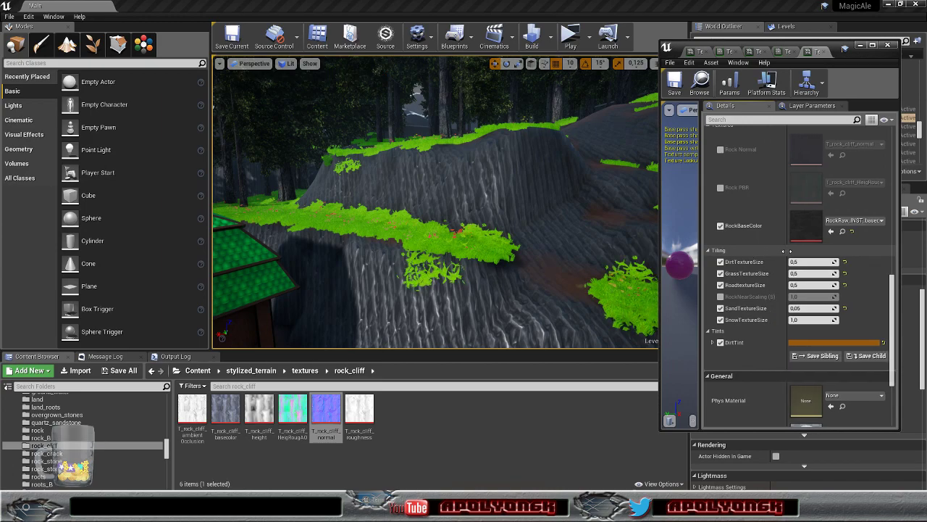
# - Enable the RockNearScaling (S) override in the Tiling parameters and set it to 0.5
pyautogui.click(720, 297)
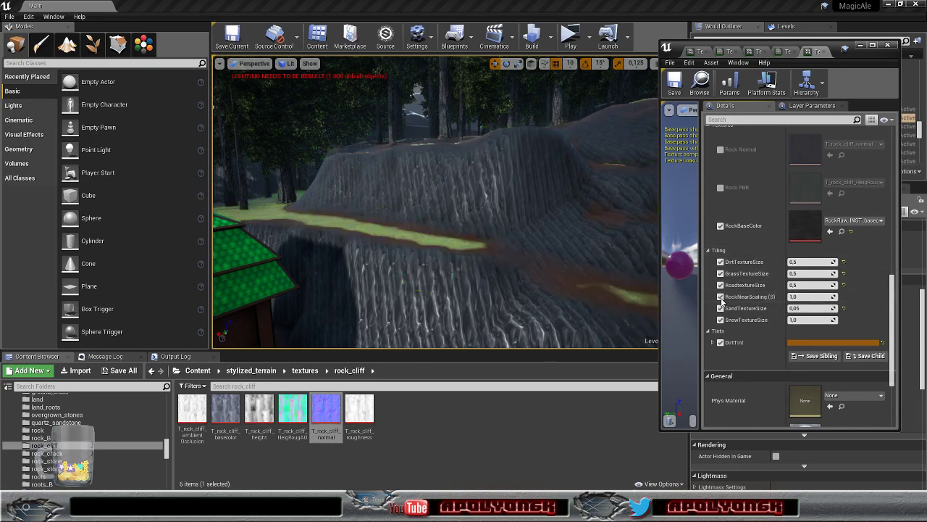
pyautogui.click(814, 299)
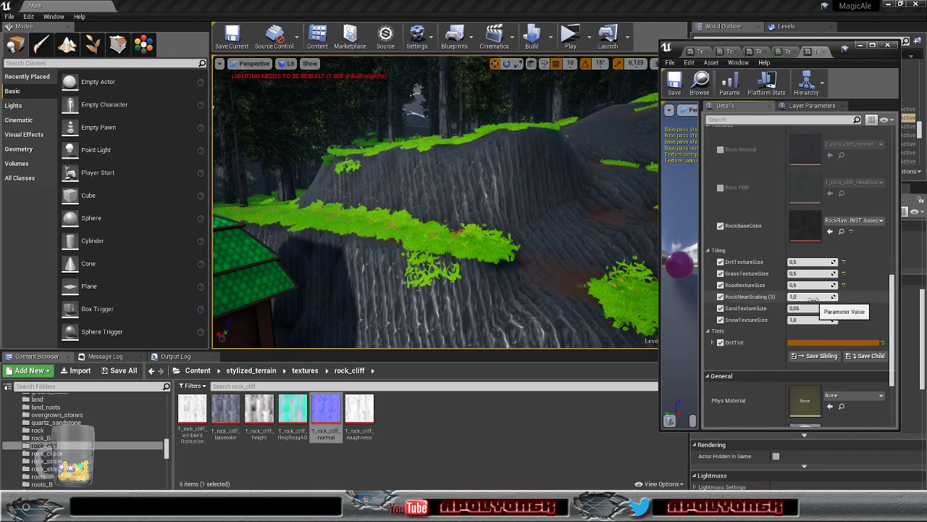
pyautogui.press('BackSpace')
pyautogui.write(',5')
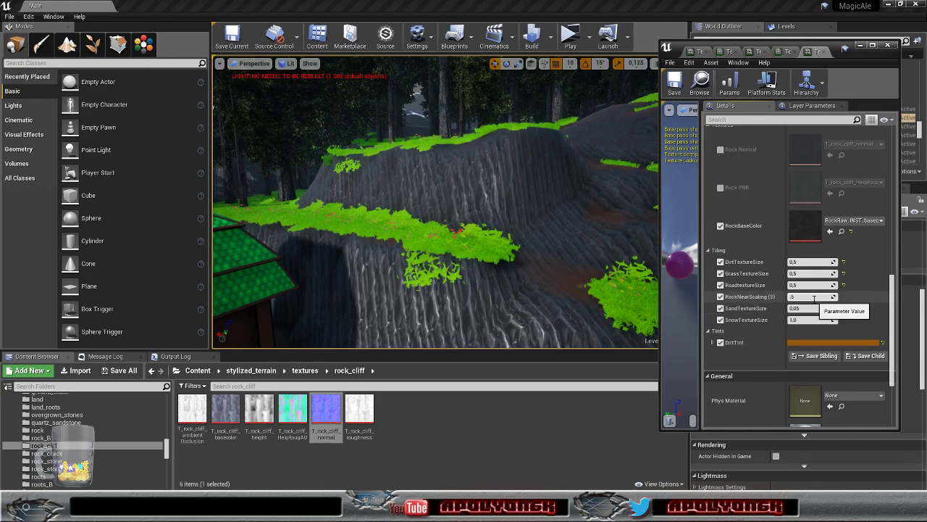
pyautogui.press('Return')
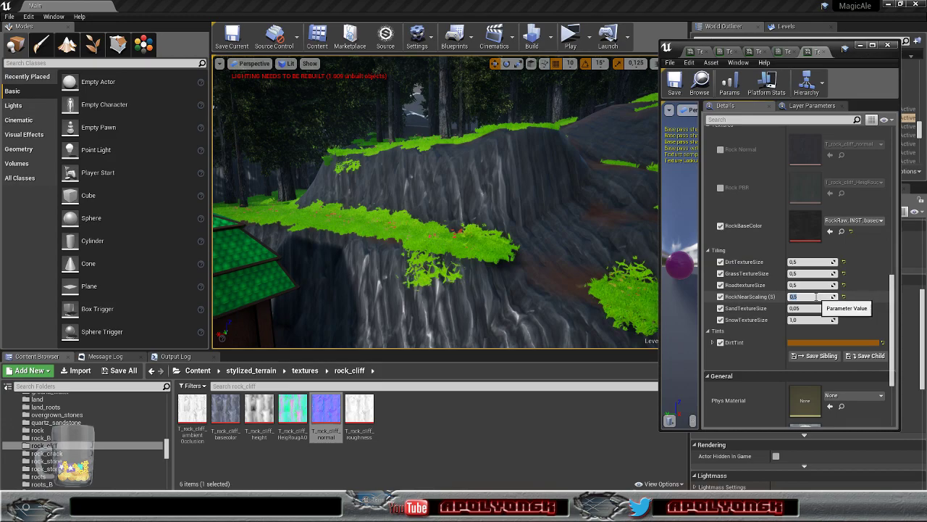
# - Fly over the village cliffs and up to the snowy mountainside to examine the rock tiling at 0.5
pyautogui.moveTo(544, 245); pyautogui.dragTo(588, 284, button='right')
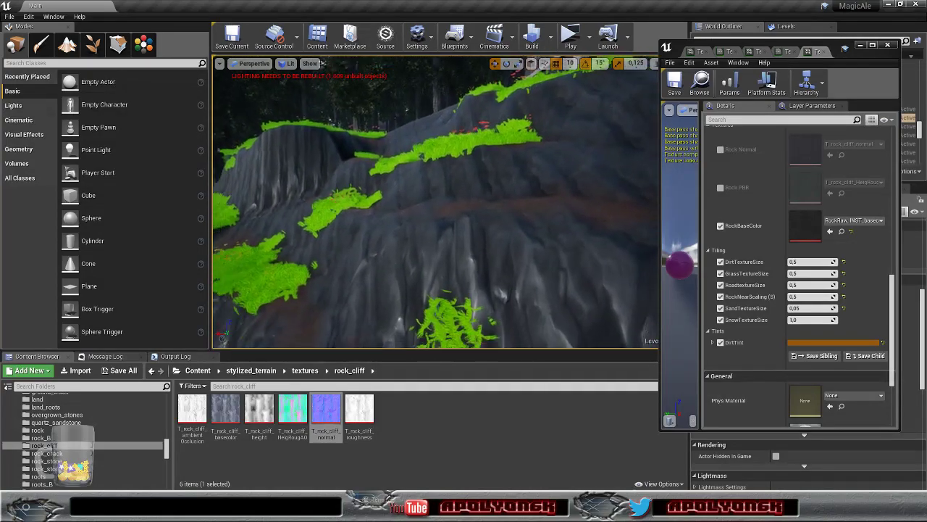
pyautogui.press('s')
pyautogui.moveTo(543, 245); pyautogui.dragTo(323, 250, button='right')
pyautogui.press('w')
pyautogui.press('w')
pyautogui.press('w')
pyautogui.press('w')
pyautogui.press('w')
pyautogui.press('w')
pyautogui.press('s')
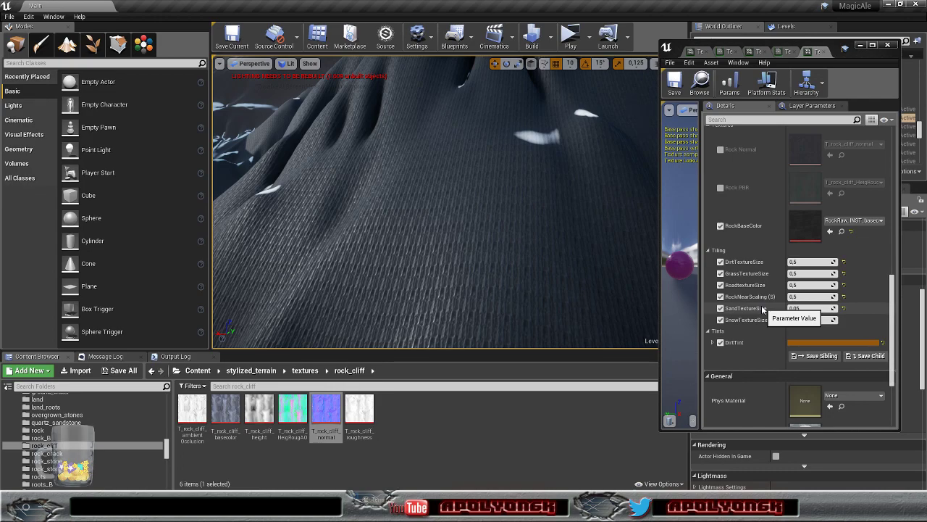
# - Set the RockNearScaling (S) parameter to 0.05
pyautogui.click(813, 298)
pyautogui.click(796, 297)
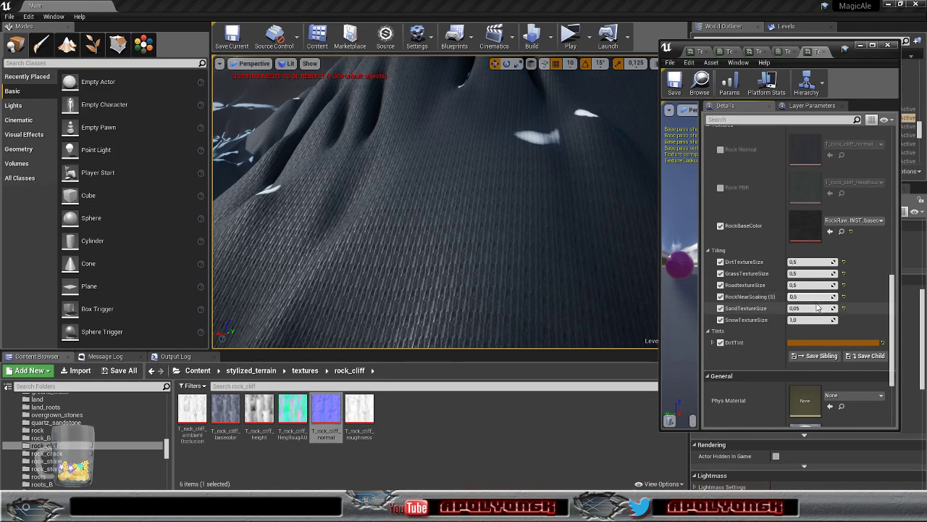
pyautogui.press('Return')
# - Fly across the snowy mountains, the village and the forest ridge to examine the enlarged rock texture
pyautogui.moveTo(521, 217); pyautogui.dragTo(638, 225, button='right')
pyautogui.moveTo(435, 203)
pyautogui.mouseDown(button='right')
pyautogui.moveTo(456, 196)
pyautogui.moveTo(369, 199)
pyautogui.moveTo(442, 203)
pyautogui.mouseUp(button='right')
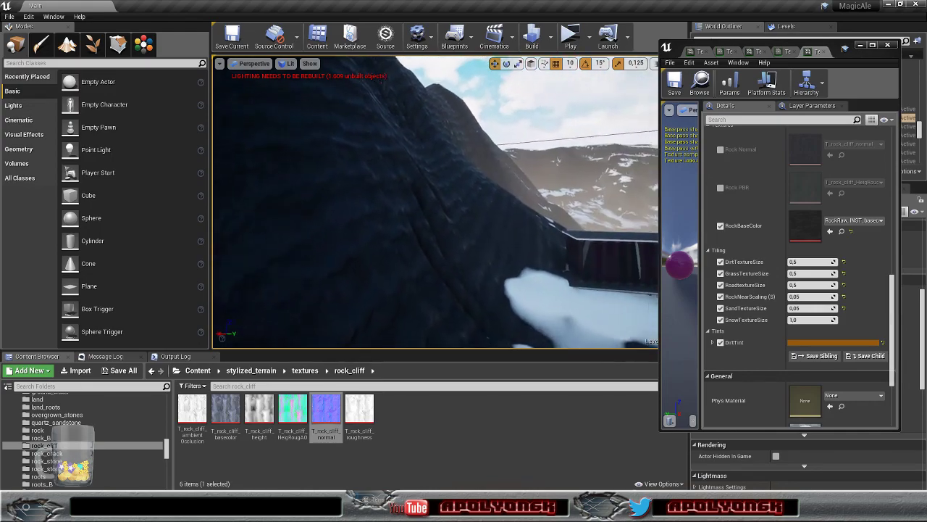
pyautogui.moveTo(442, 203)
pyautogui.mouseDown(button='right')
pyautogui.moveTo(463, 203)
pyautogui.moveTo(427, 217)
pyautogui.moveTo(445, 206)
pyautogui.mouseUp(button='right')
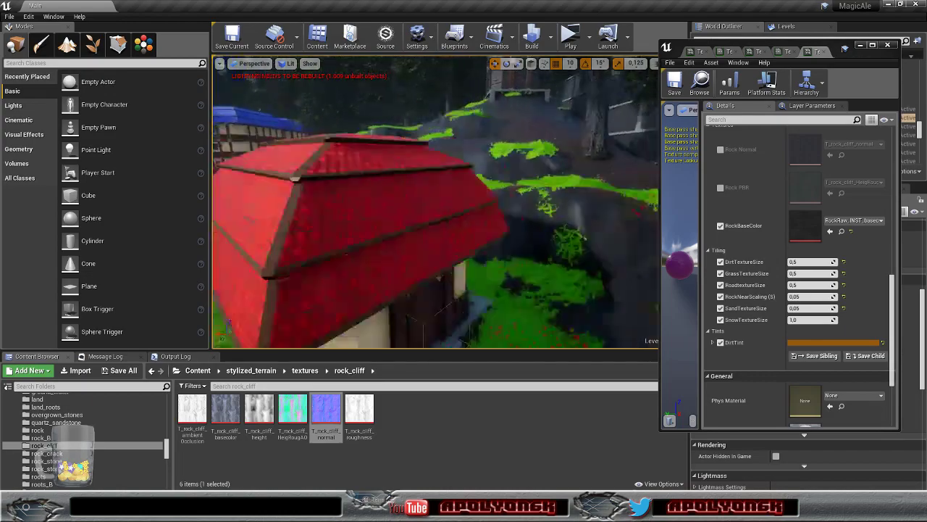
pyautogui.moveTo(434, 203); pyautogui.dragTo(492, 204, button='right')
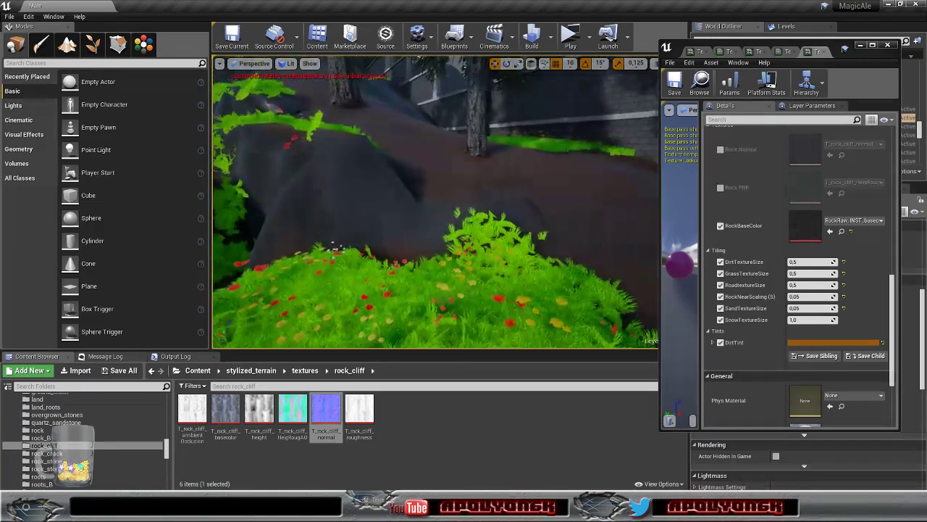
pyautogui.moveTo(434, 203)
pyautogui.mouseDown(button='right')
pyautogui.moveTo(478, 202)
pyautogui.moveTo(427, 210)
pyautogui.mouseUp(button='right')
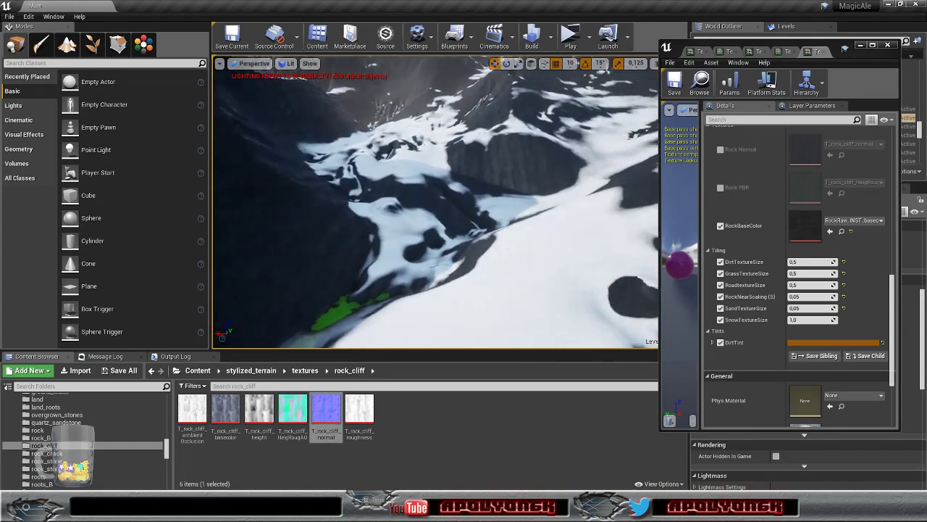
pyautogui.moveTo(482, 248); pyautogui.dragTo(510, 267, button='right')
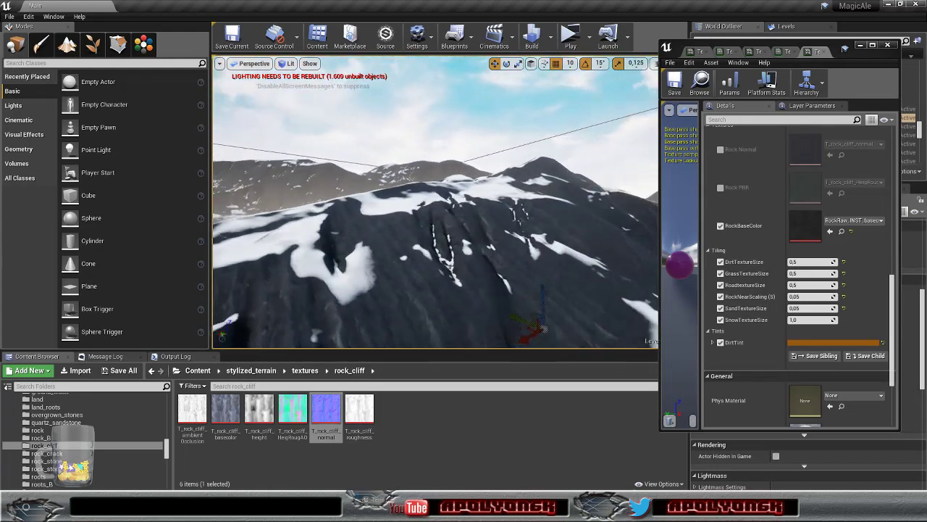
pyautogui.press('w')
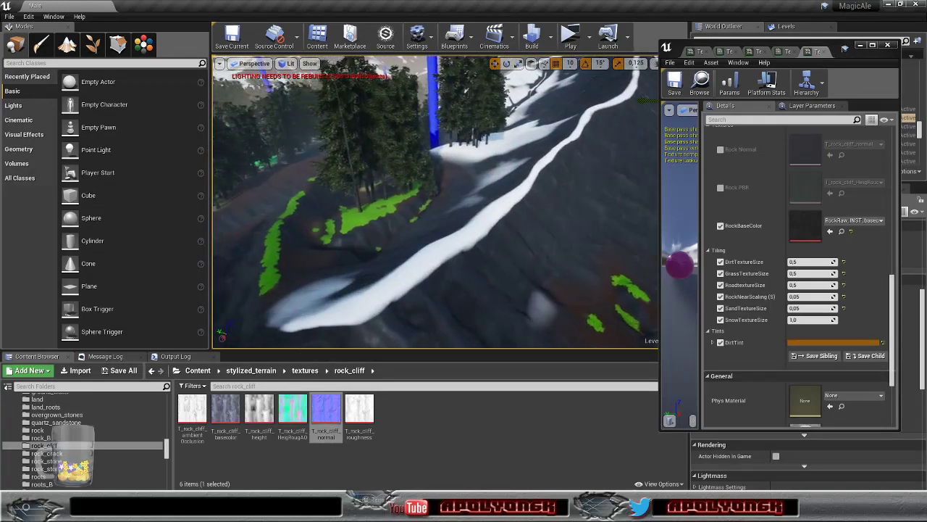
# - Inspect the rock on the banks around the pink lakebed and below the red-roofed house
pyautogui.press('a')
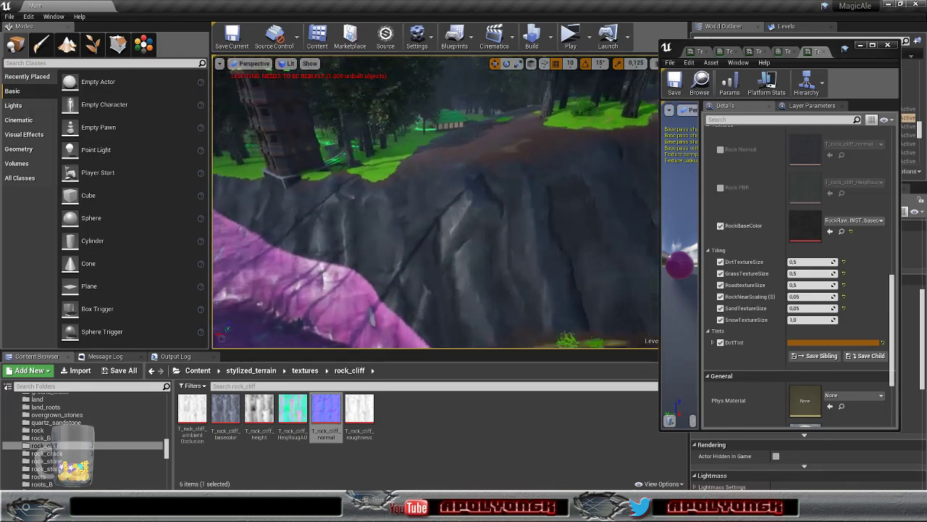
pyautogui.press('a')
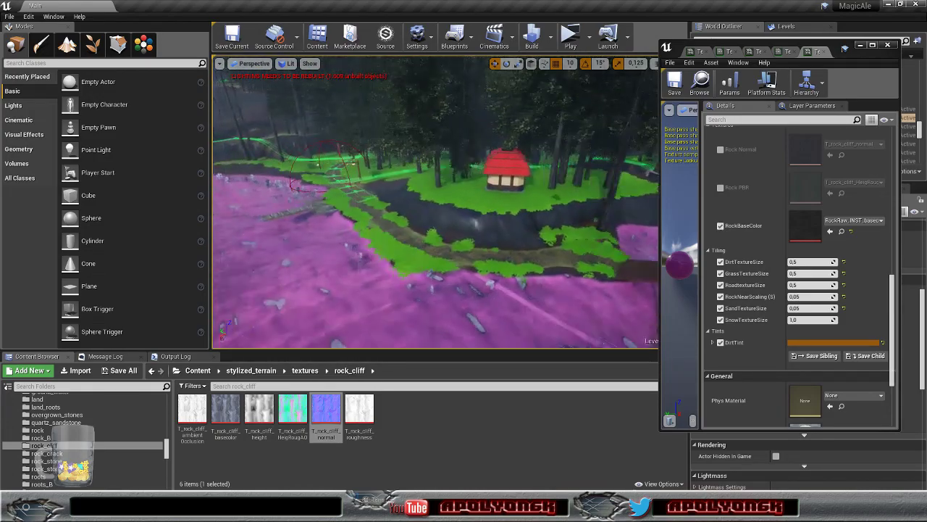
pyautogui.press('w')
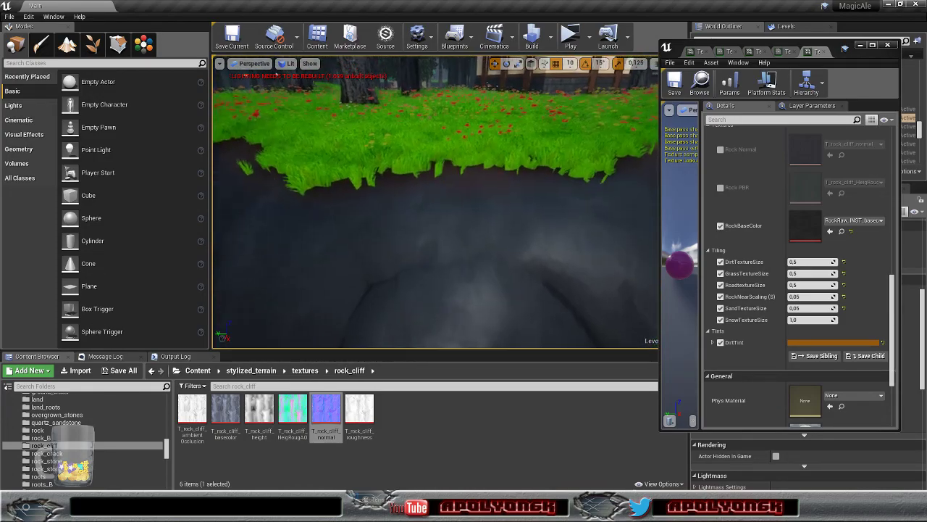
pyautogui.press('s')
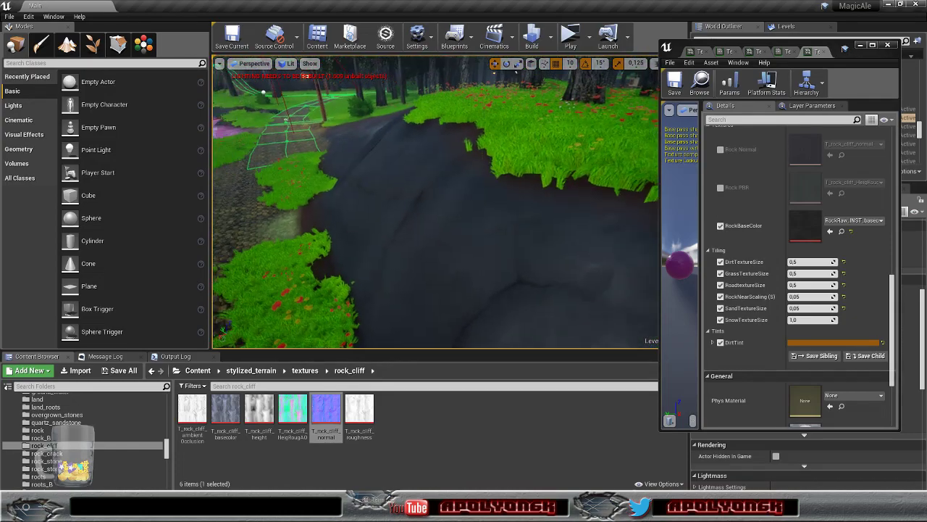
pyautogui.press('s')
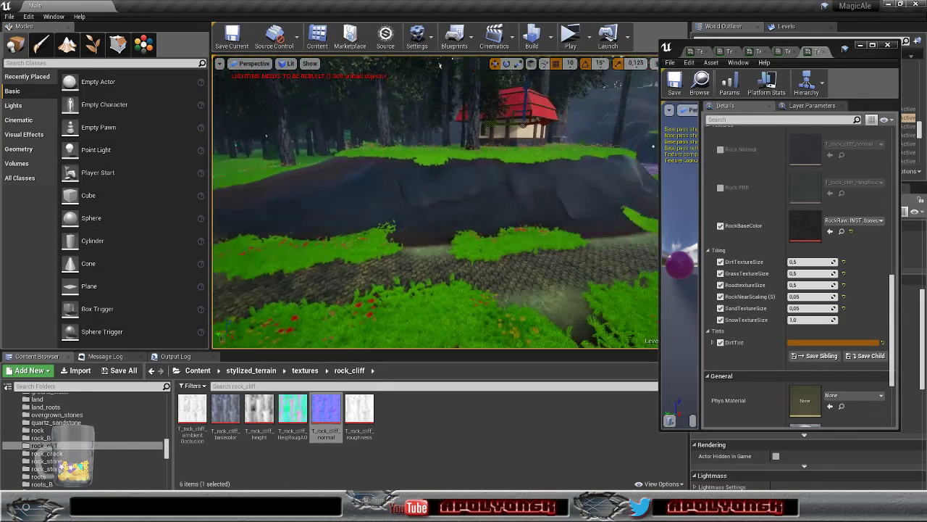
pyautogui.press('w')
pyautogui.press('s')
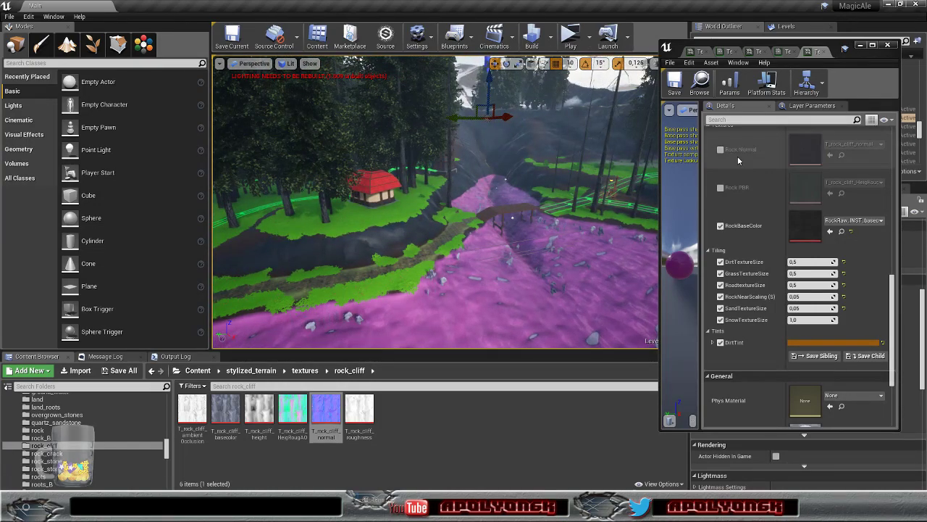
# - Switch to the landscape material's node graph, maximise the editor window and look over the area above the Rock Layer
pyautogui.click(779, 54)
pyautogui.click(873, 45)
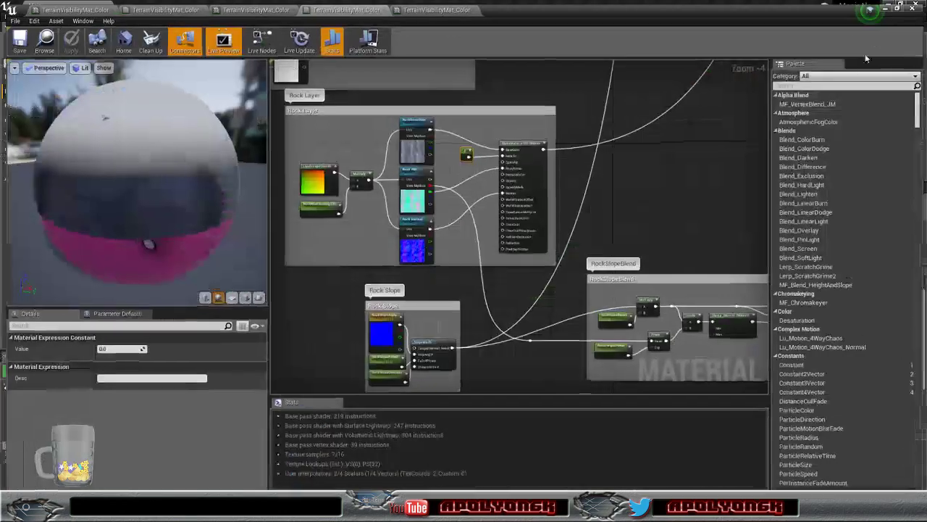
pyautogui.moveTo(568, 95); pyautogui.dragTo(678, 313, button='right')
pyautogui.moveTo(612, 185); pyautogui.dragTo(662, 260, button='right')
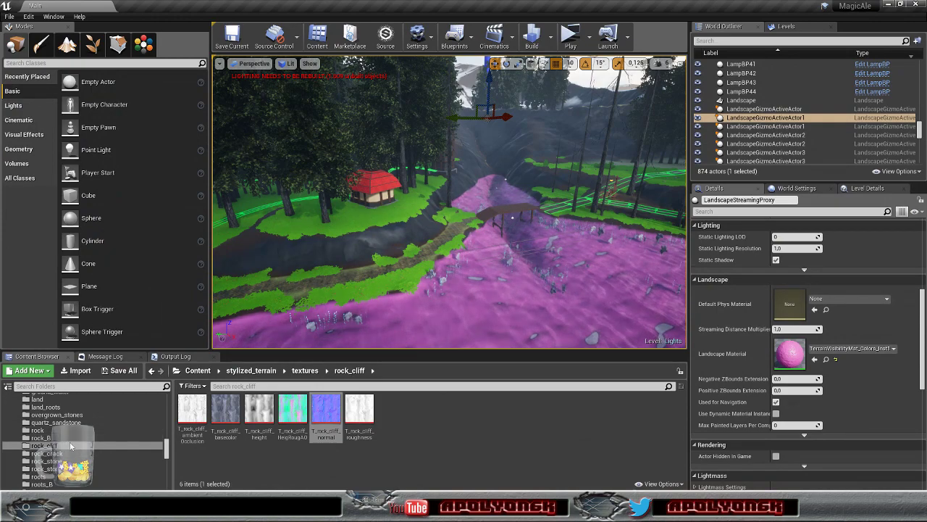
# - Open stylized_terrain's land texture folder and select T_land_basecolor
pyautogui.scroll(2, 66, 434)
pyautogui.scroll(1, 83, 446)
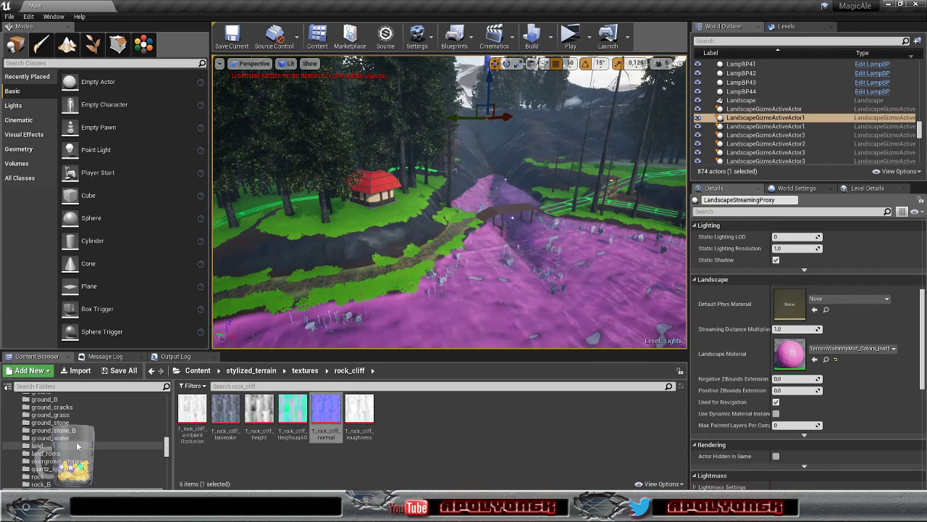
pyautogui.click(67, 446)
pyautogui.click(229, 408)
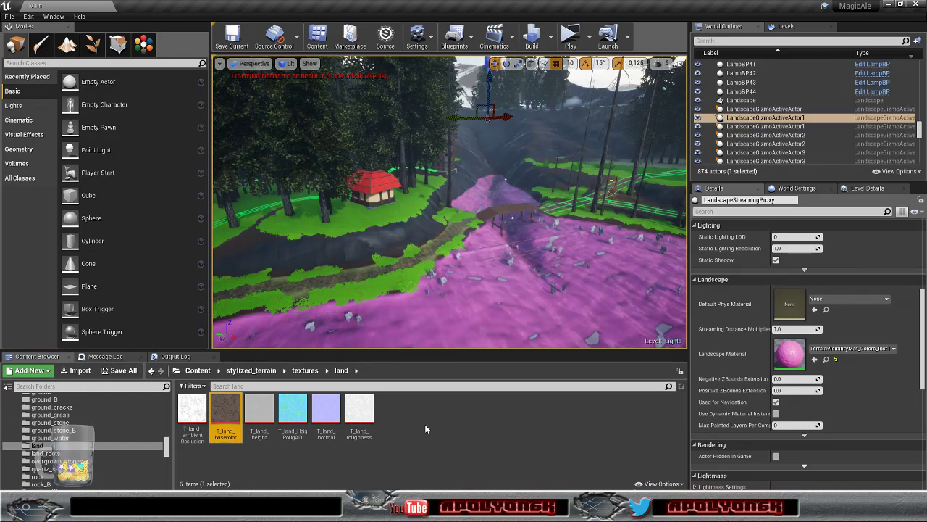
# - Fly from the pink lakebed over the forested ridge and snowy slopes to an overhead view to examine the terrain blending
pyautogui.press('w')
pyautogui.moveTo(435, 254); pyautogui.dragTo(464, 250, button='right')
pyautogui.moveTo(450, 203); pyautogui.dragTo(402, 151, button='right')
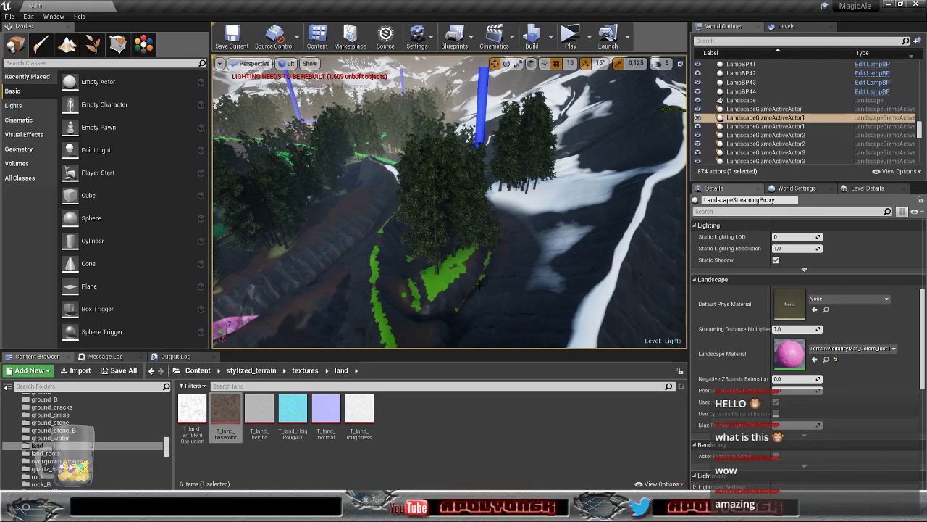
pyautogui.moveTo(464, 210); pyautogui.dragTo(363, 207, button='right')
pyautogui.moveTo(449, 210); pyautogui.dragTo(500, 242, button='right')
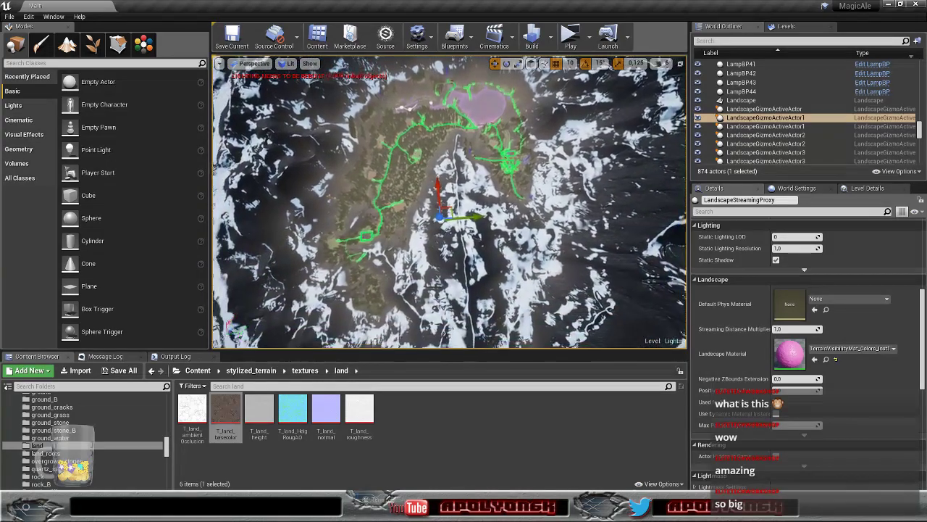
# - Raise the viewport camera speed to 8 and survey the whole landscape from above before flying down to the village
pyautogui.click(665, 65)
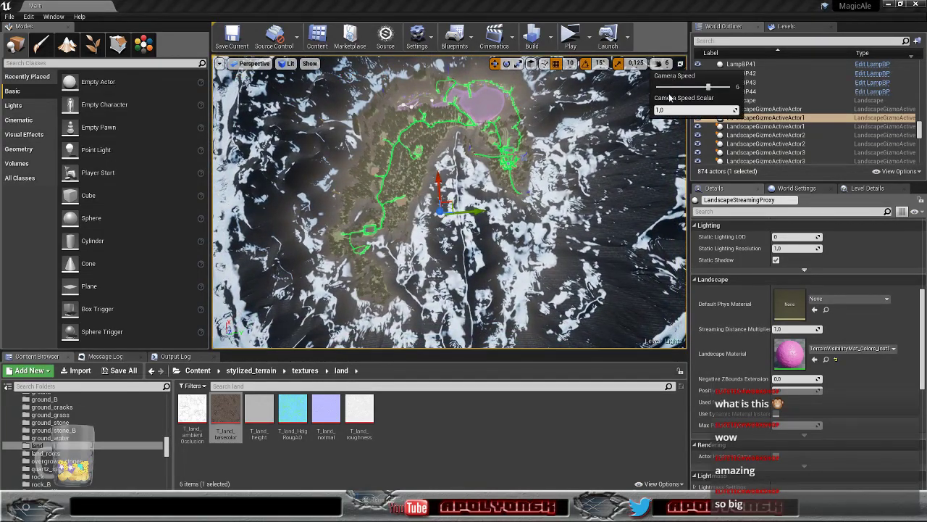
pyautogui.click(731, 87)
pyautogui.moveTo(551, 174); pyautogui.dragTo(550, 181, button='right')
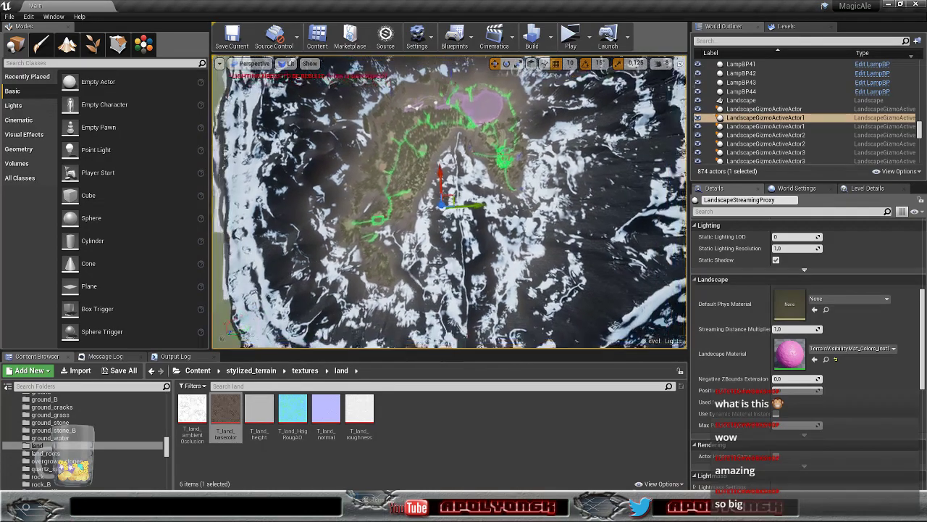
pyautogui.moveTo(449, 203); pyautogui.dragTo(514, 203, button='right')
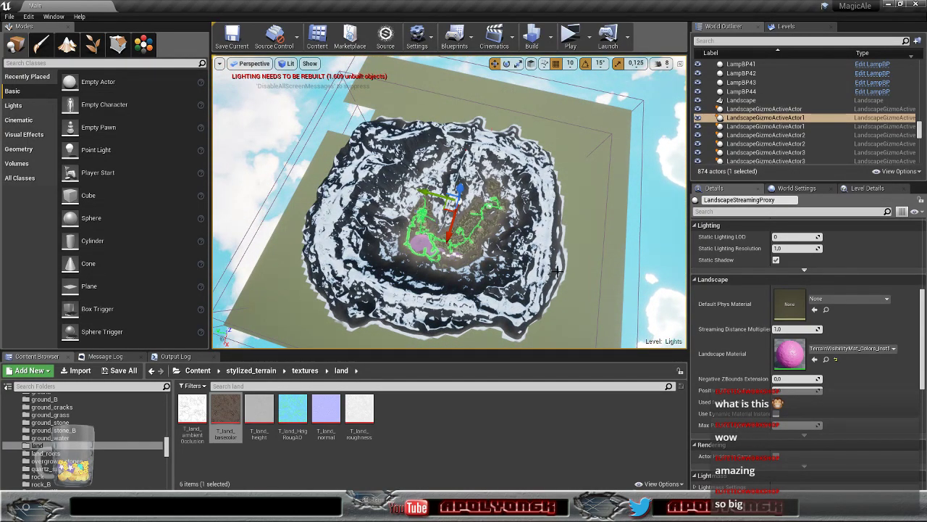
pyautogui.press('w')
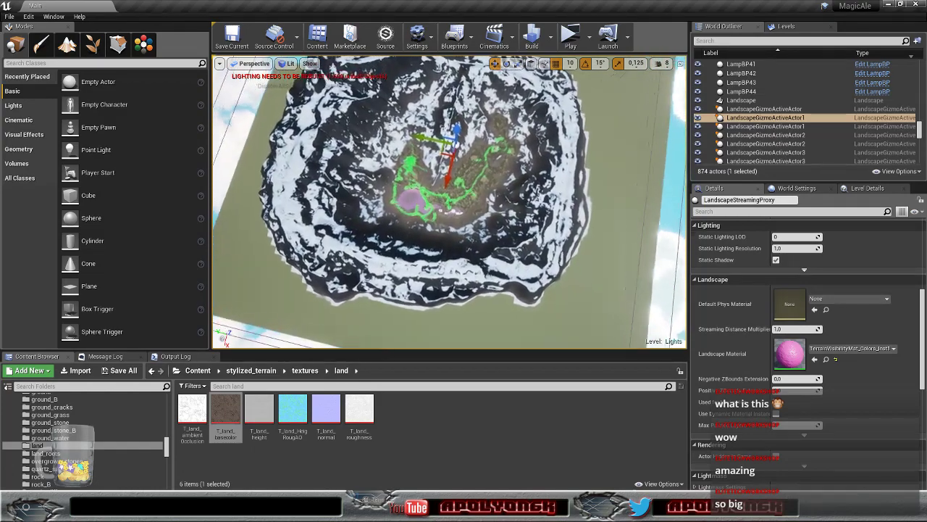
pyautogui.press('w')
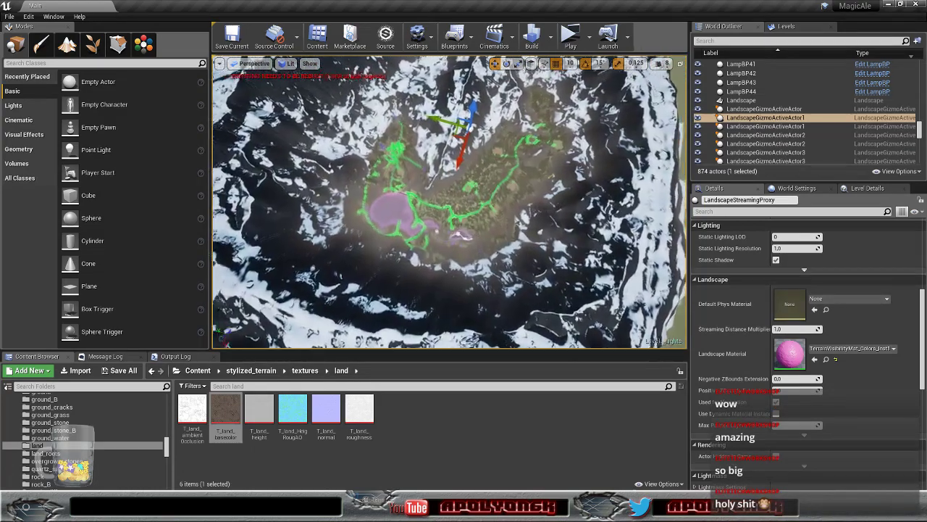
pyautogui.press('w')
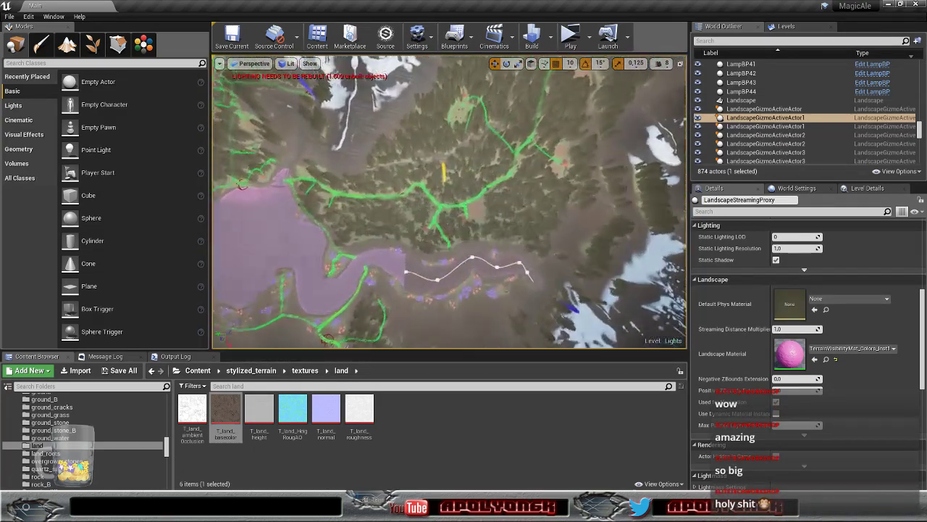
pyautogui.press('w')
pyautogui.moveTo(449, 202); pyautogui.dragTo(544, 250, button='right')
pyautogui.press('w')
pyautogui.press('s')
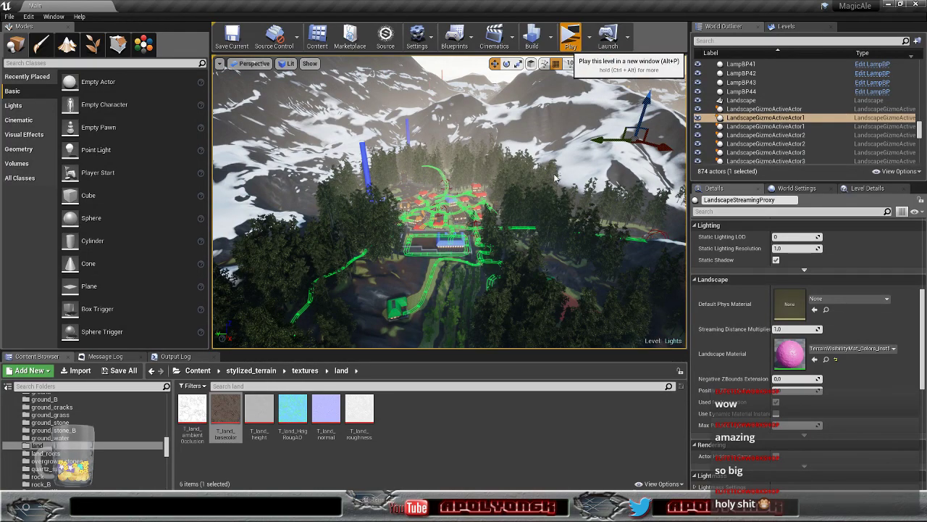
# - Run a brief game preview of the level and close it
pyautogui.hotkey('alt', 'p')
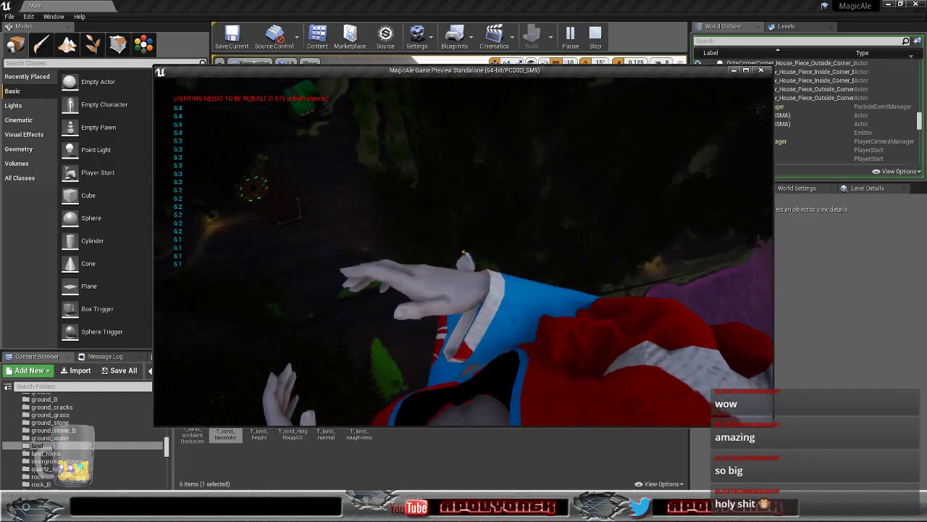
pyautogui.press('Escape')
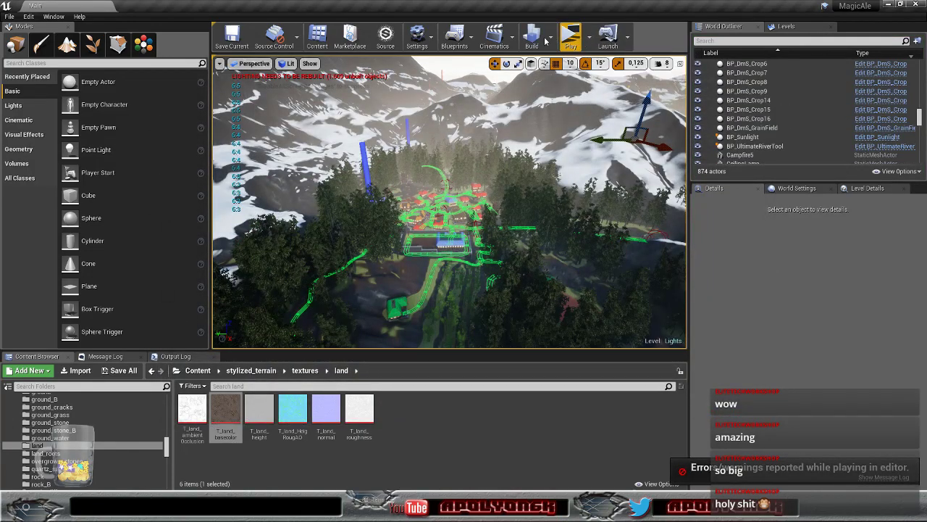
# - In Main's level blueprint, connect the Game Instance Ref SET node's execution output to Create Main Menu Widget, compile and save, and return to the level editor
pyautogui.click(461, 40)
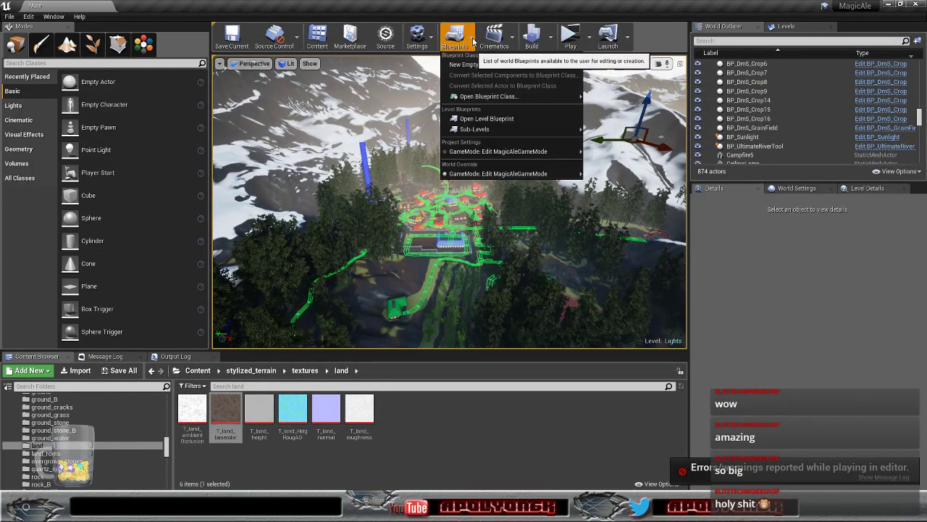
pyautogui.click(483, 119)
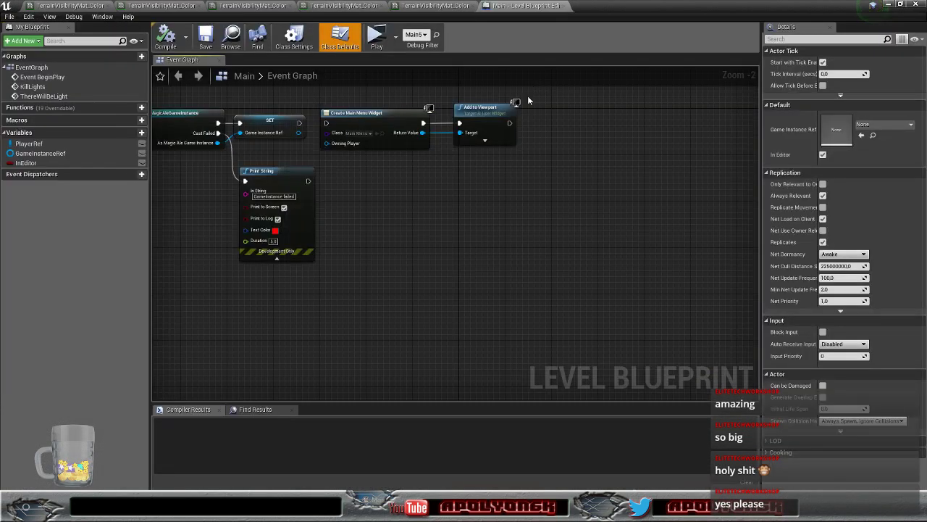
pyautogui.moveTo(394, 181); pyautogui.dragTo(586, 261, button='right')
pyautogui.moveTo(492, 206); pyautogui.dragTo(521, 205)
pyautogui.moveTo(541, 253); pyautogui.dragTo(926, 255, button='right')
pyautogui.moveTo(637, 141); pyautogui.dragTo(304, 84, button='right')
pyautogui.hotkey('ctrl', 's')
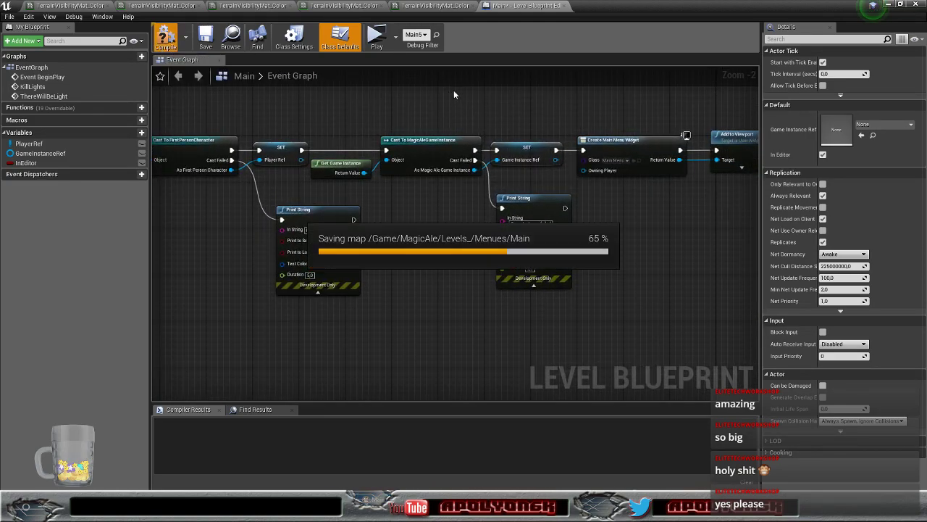
pyautogui.moveTo(393, 106); pyautogui.dragTo(355, 112, button='right')
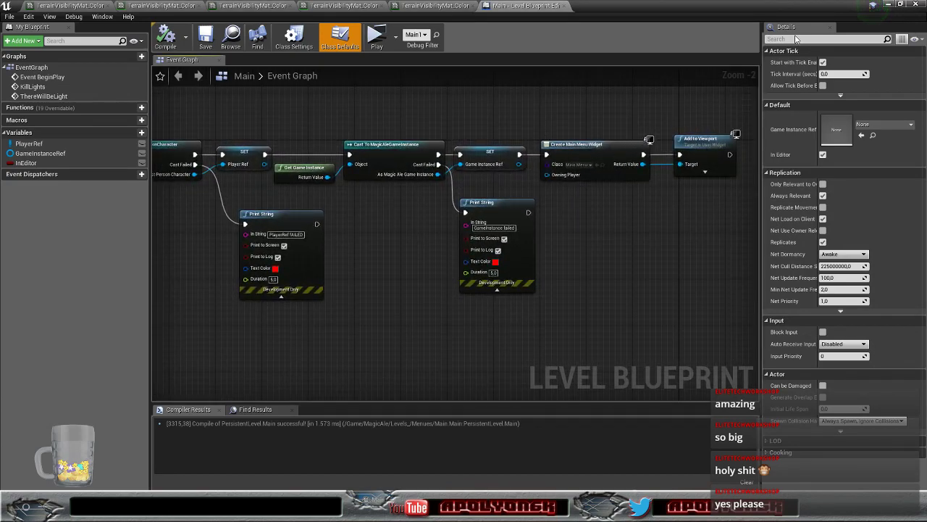
pyautogui.click(889, 5)
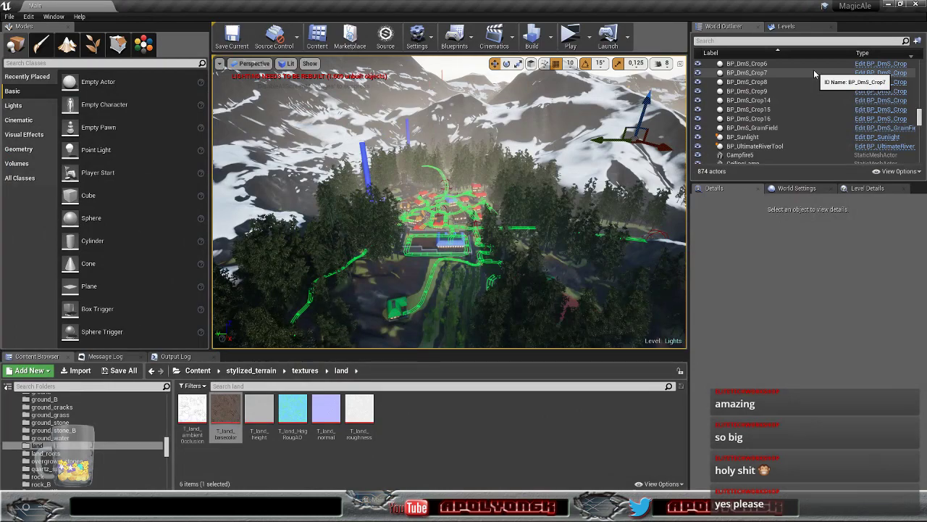
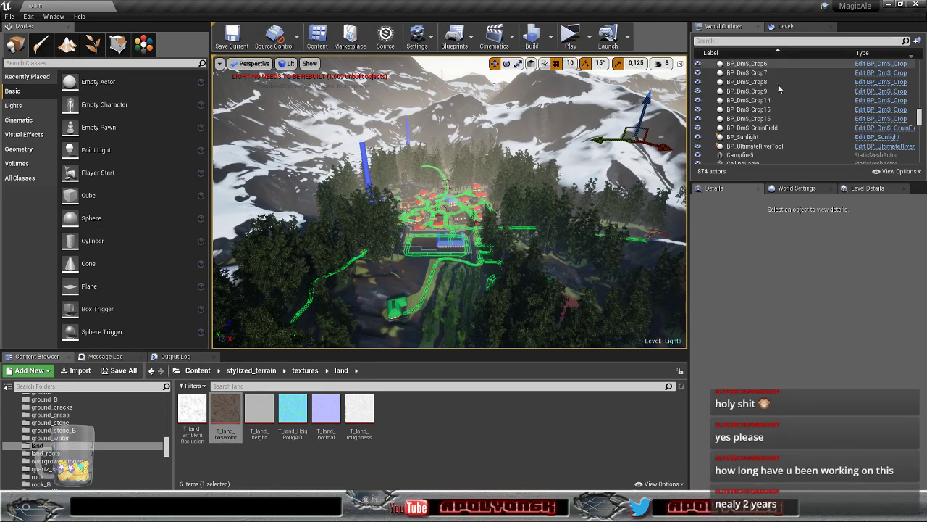
# - Load the BackgroundQuestion sublevel into the persistent level
pyautogui.click(786, 26)
pyautogui.moveTo(924, 148); pyautogui.dragTo(924, 65)
pyautogui.click(747, 75)
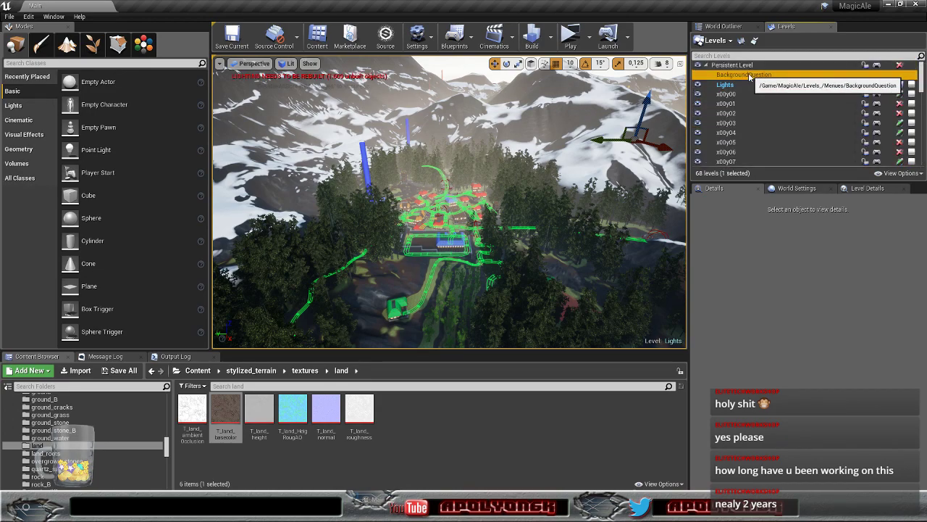
pyautogui.rightClick(749, 77)
pyautogui.click(768, 96)
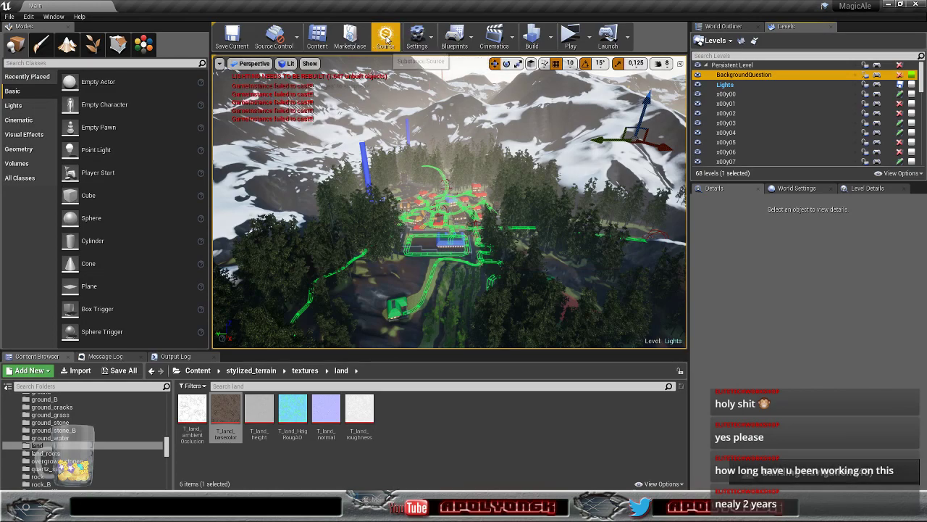
# - In BackgroundQuestion's level blueprint, connect the Branch's True output to Set View Target with Blend, then compile and save
pyautogui.click(455, 36)
pyautogui.moveTo(561, 130)
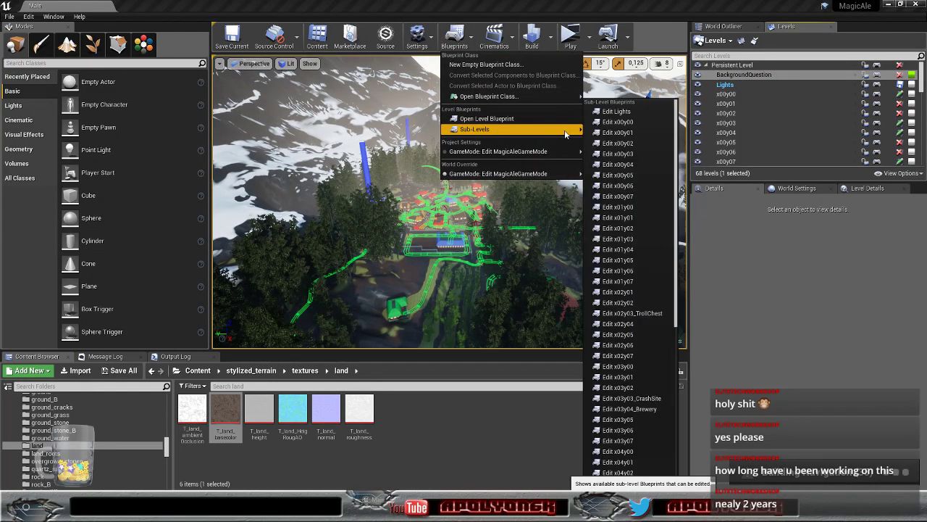
pyautogui.scroll(-8, 652, 174)
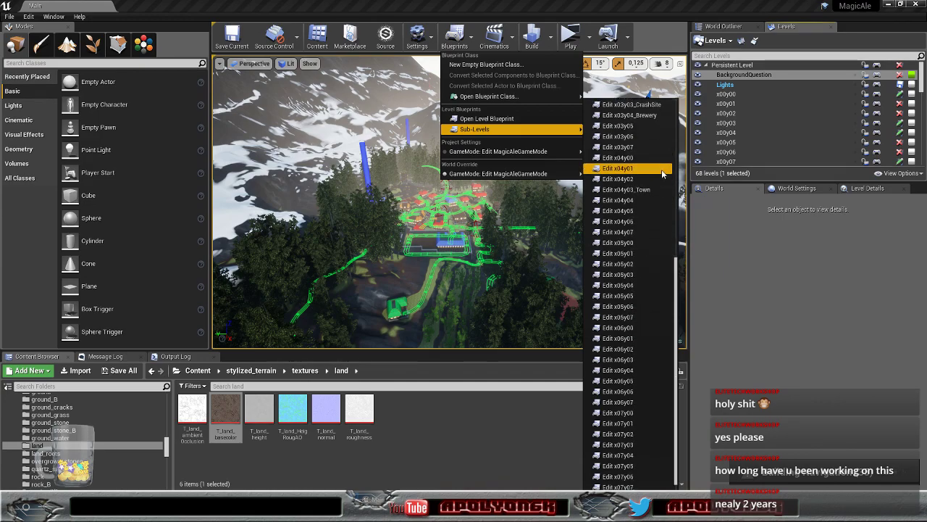
pyautogui.click(647, 485)
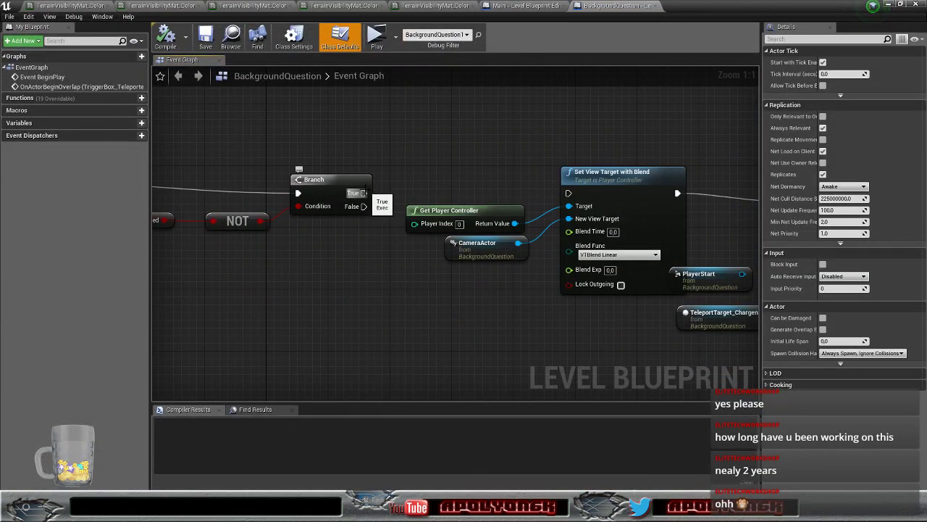
pyautogui.moveTo(365, 193); pyautogui.dragTo(569, 194)
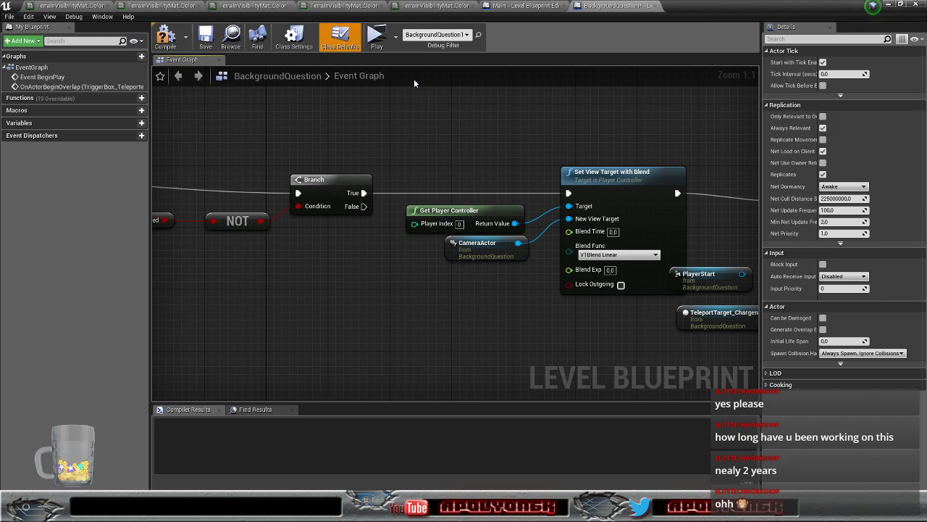
pyautogui.moveTo(344, 160); pyautogui.dragTo(624, 145, button='right')
pyautogui.scroll(-6, 626, 150)
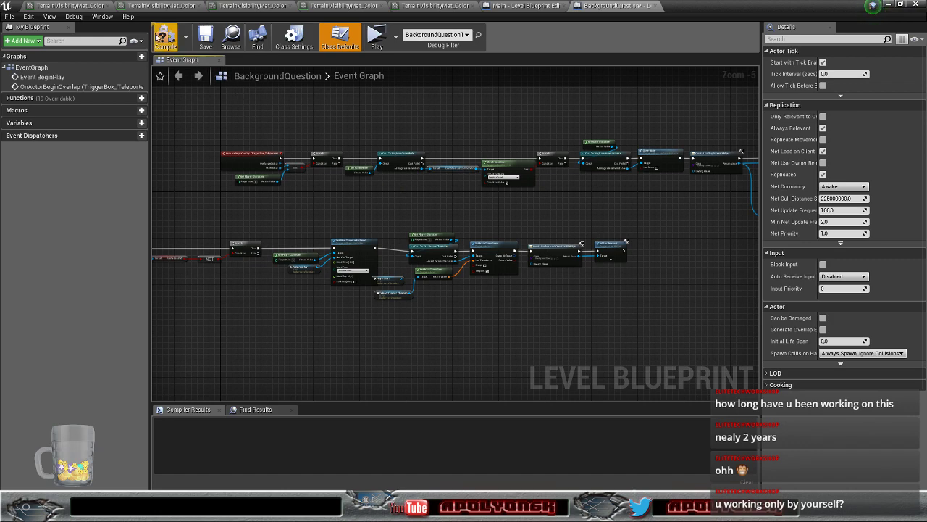
pyautogui.hotkey('ctrl', 's')
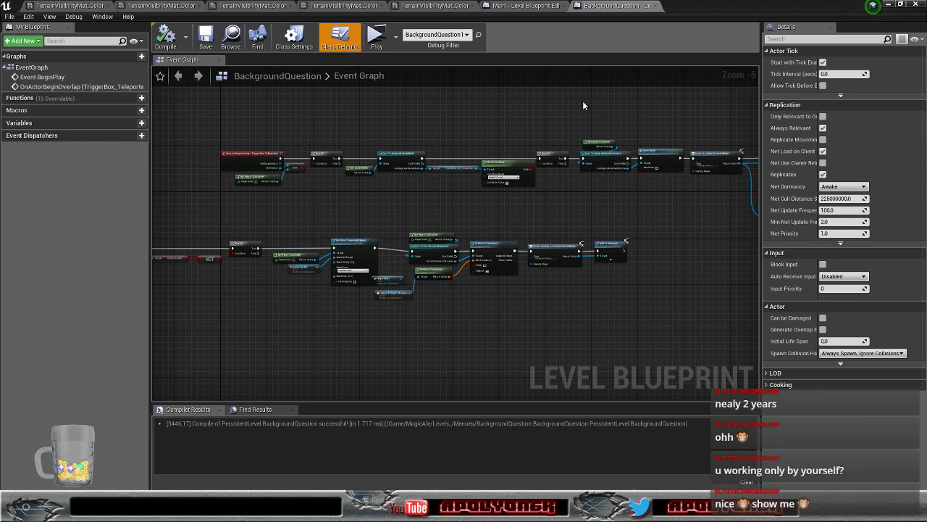
# - Test the main menu in a game preview, quit it, and relaunch the preview with a different spawn location
pyautogui.click(374, 40)
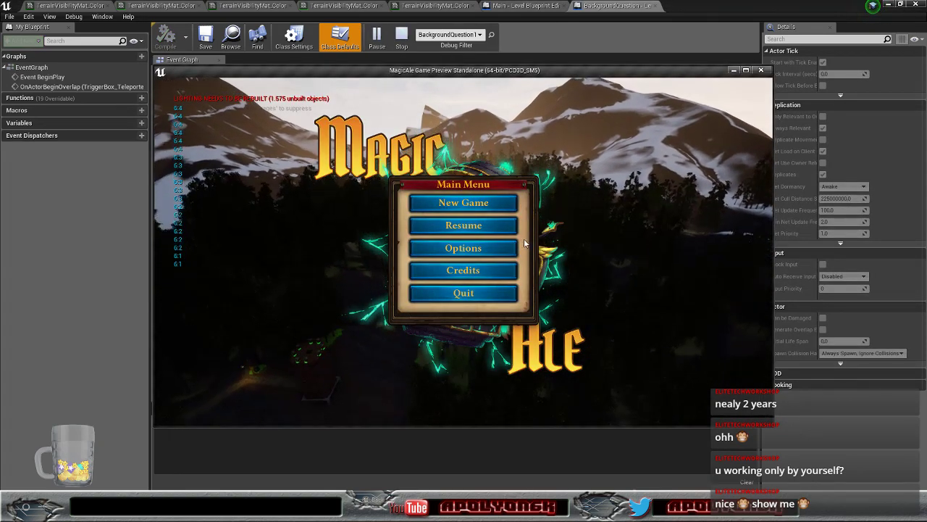
pyautogui.click(497, 293)
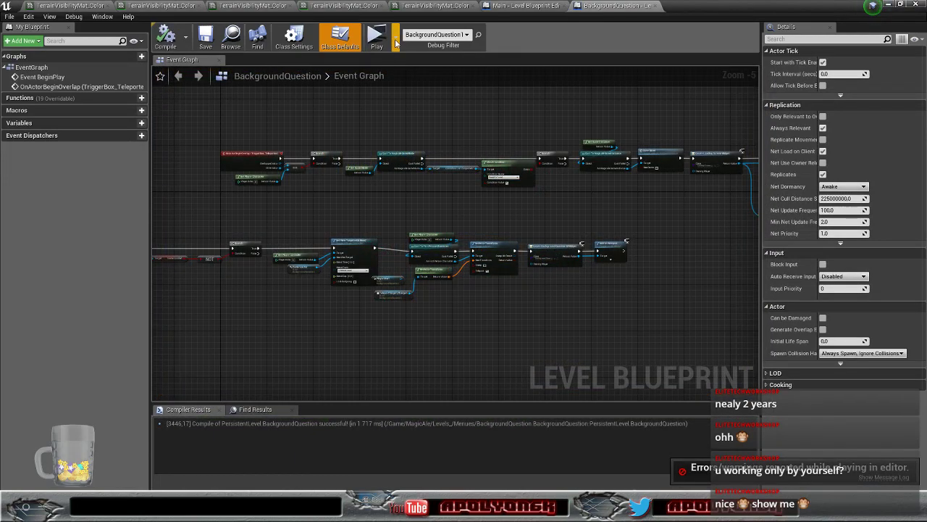
pyautogui.click(395, 46)
pyautogui.click(424, 178)
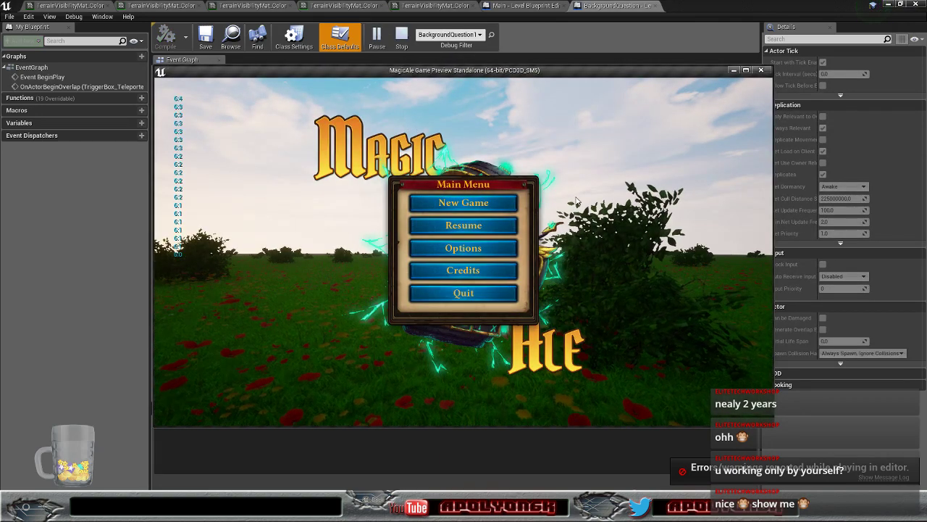
# - Start a new game, maximise the preview, and answer the background questions with the warehouse break-in and dice options
pyautogui.click(457, 207)
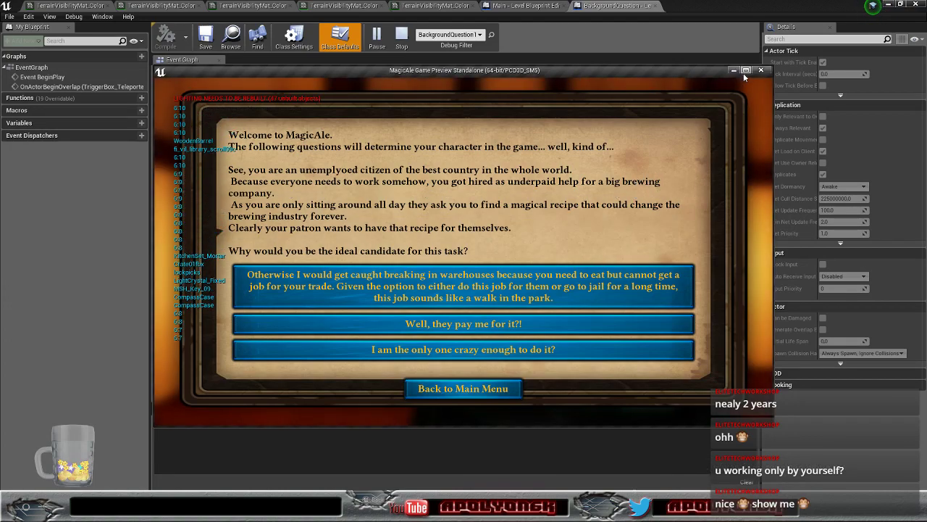
pyautogui.click(746, 70)
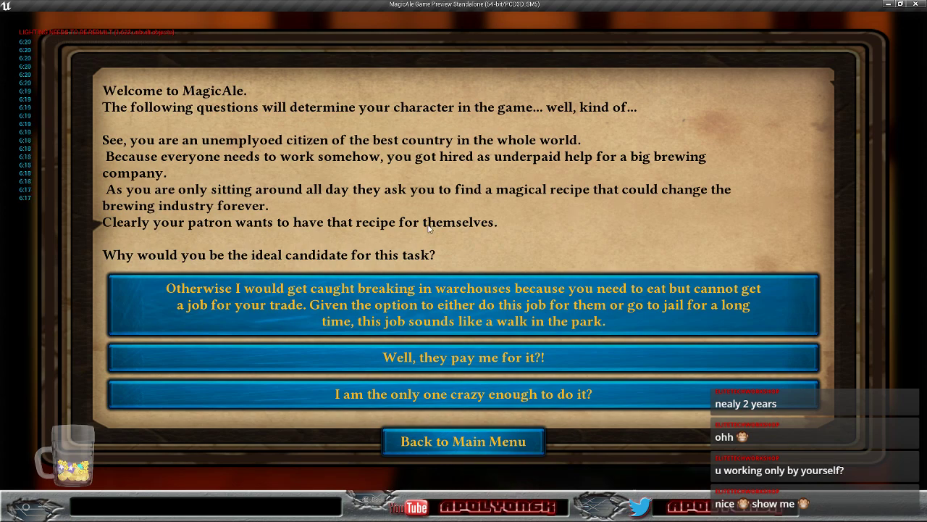
pyautogui.click(461, 302)
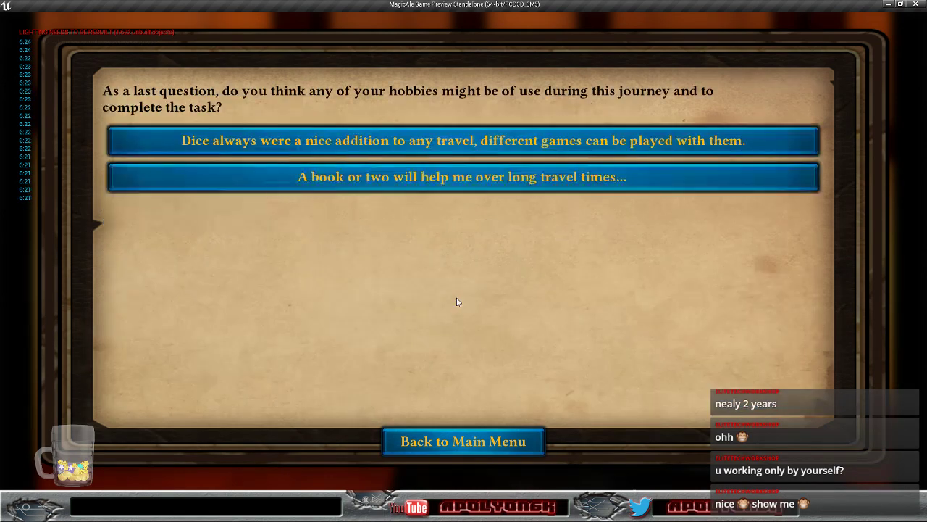
pyautogui.click(442, 145)
pyautogui.click(461, 387)
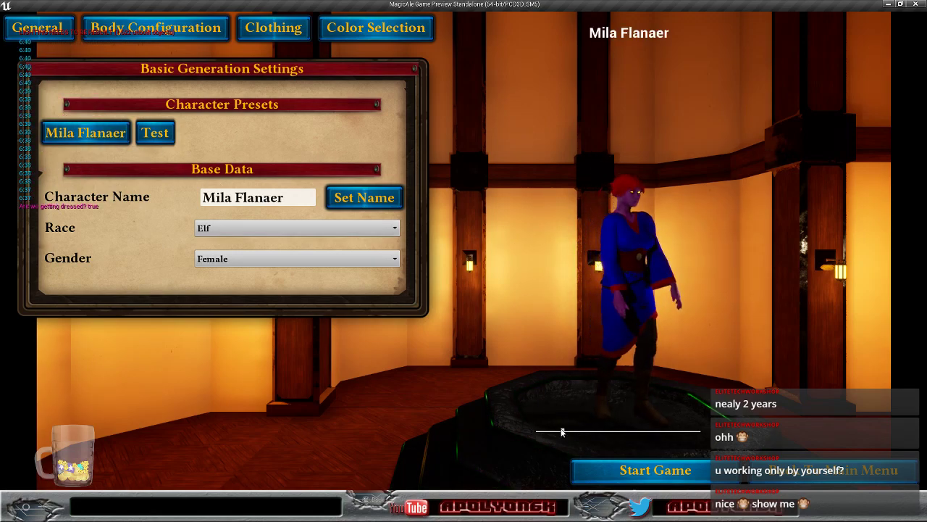
# - Start the game with the current character, walk to the wall-side table and inspect the flask on it
pyautogui.click(622, 474)
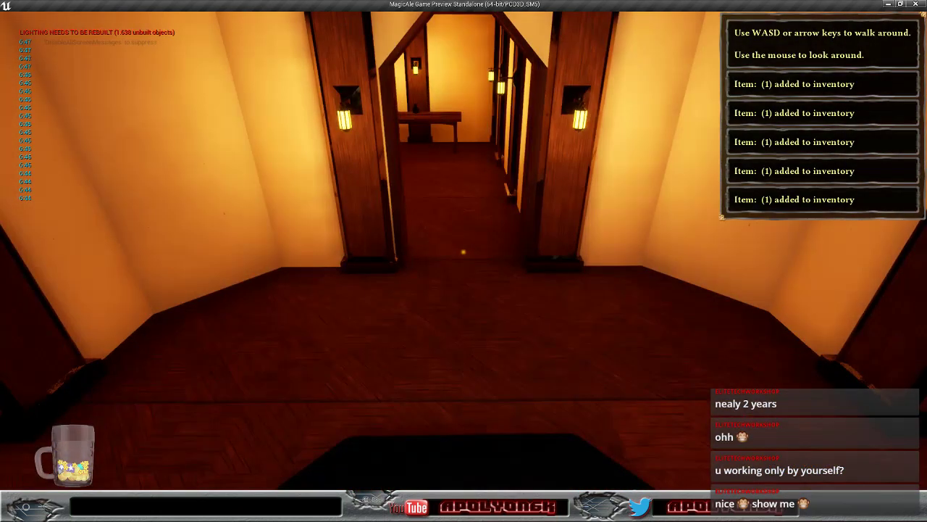
pyautogui.press('w')
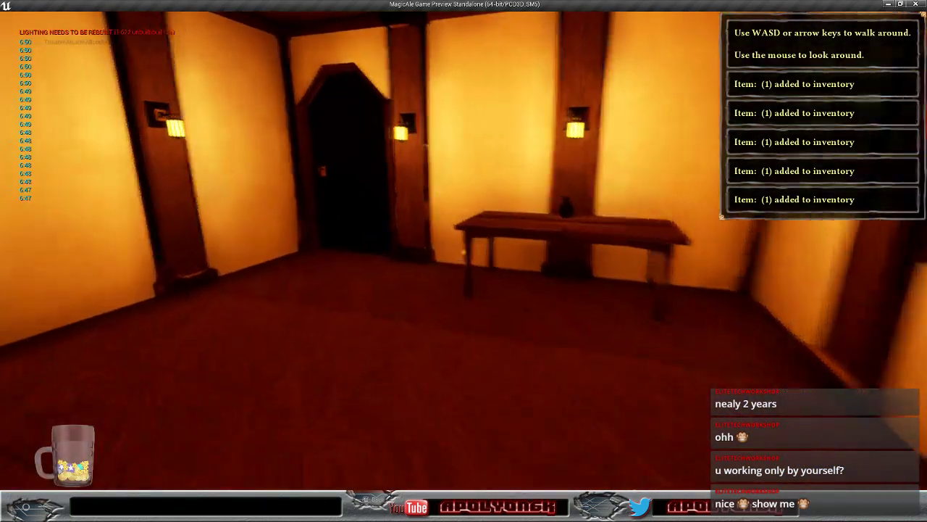
pyautogui.press('w')
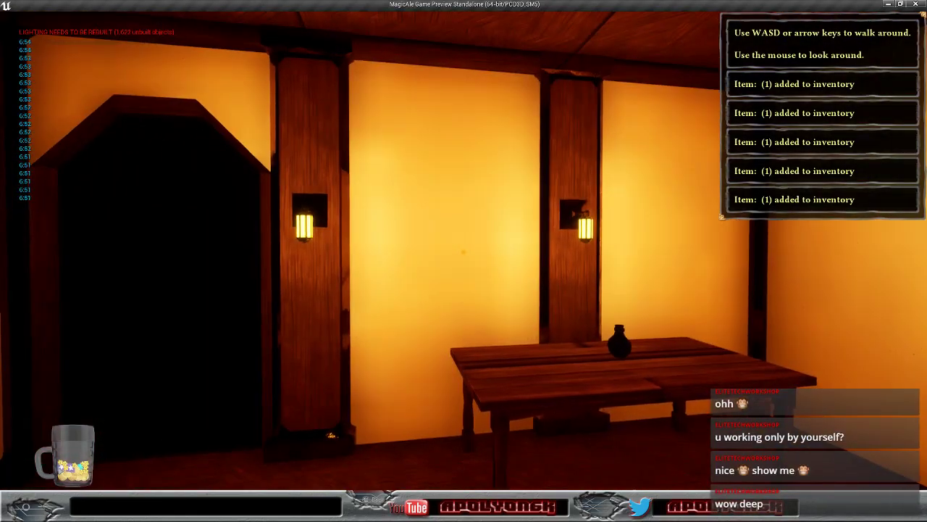
pyautogui.press('w')
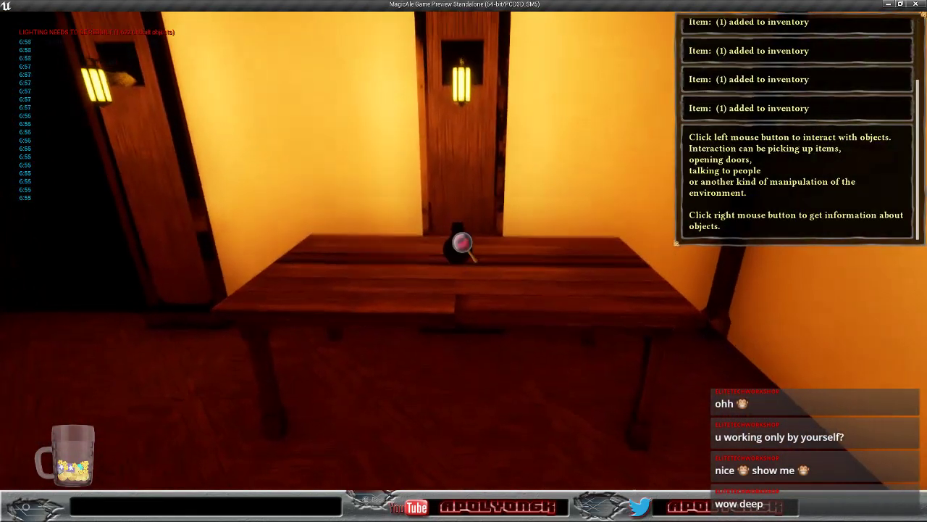
pyautogui.rightClick(461, 243)
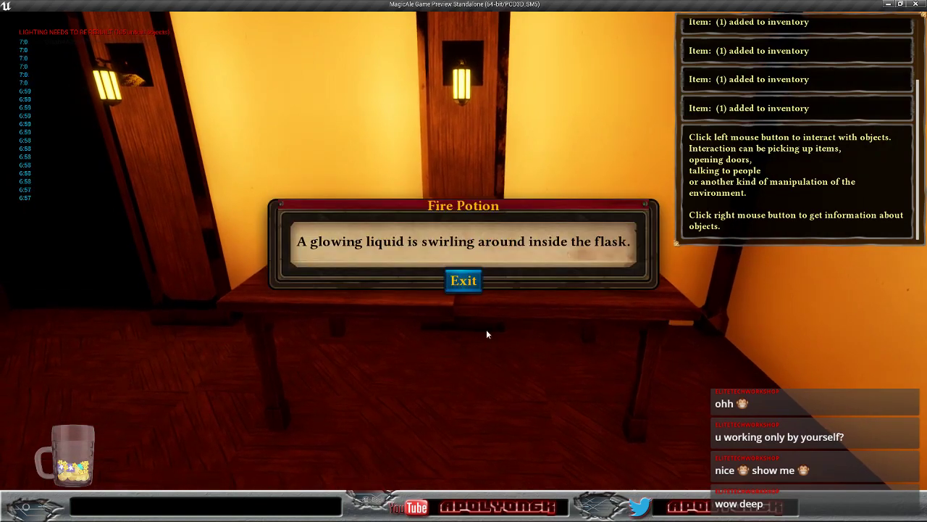
pyautogui.click(465, 287)
pyautogui.click(460, 244)
pyautogui.click(462, 280)
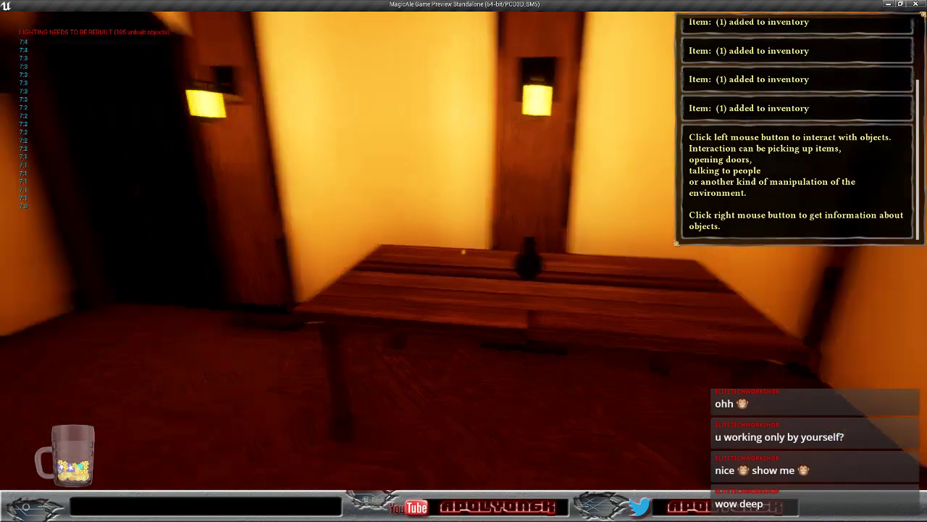
# - Open the dark door beside the flask table and read the door's description
pyautogui.press('w')
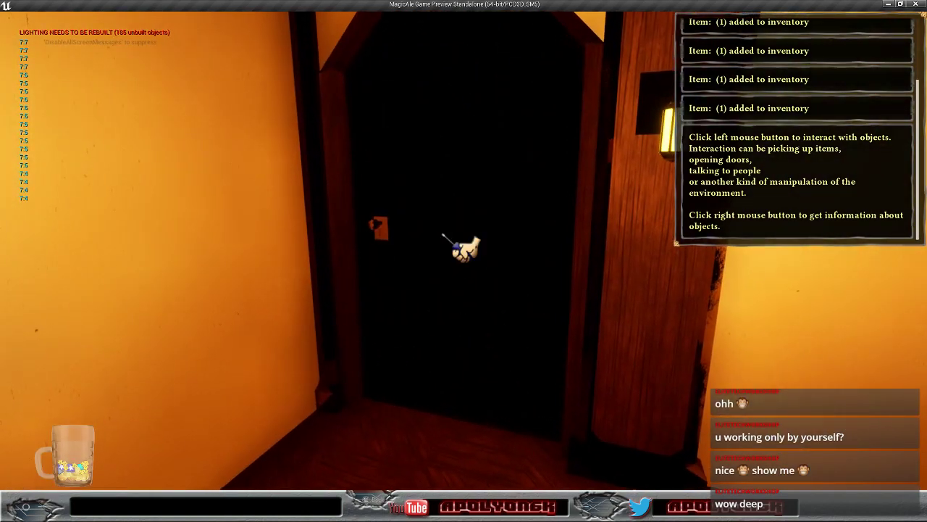
pyautogui.click(464, 248)
pyautogui.press('w')
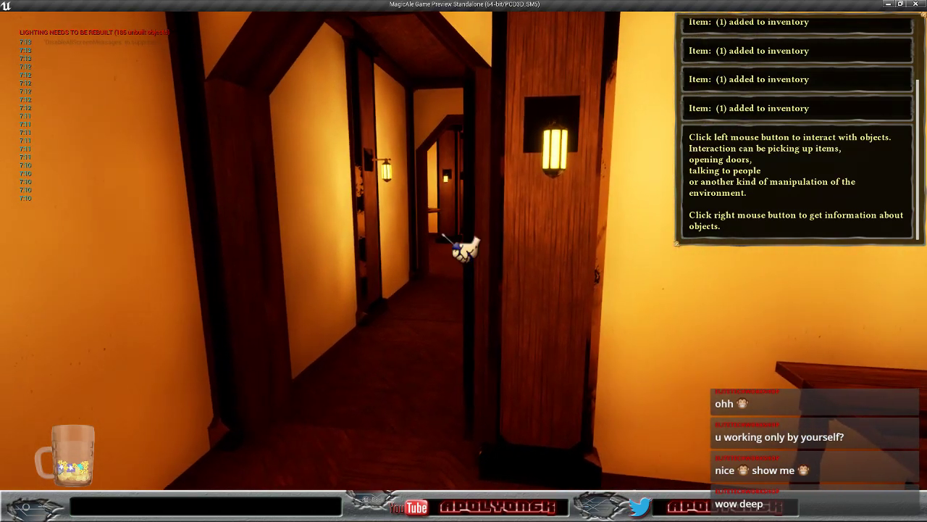
pyautogui.rightClick(464, 248)
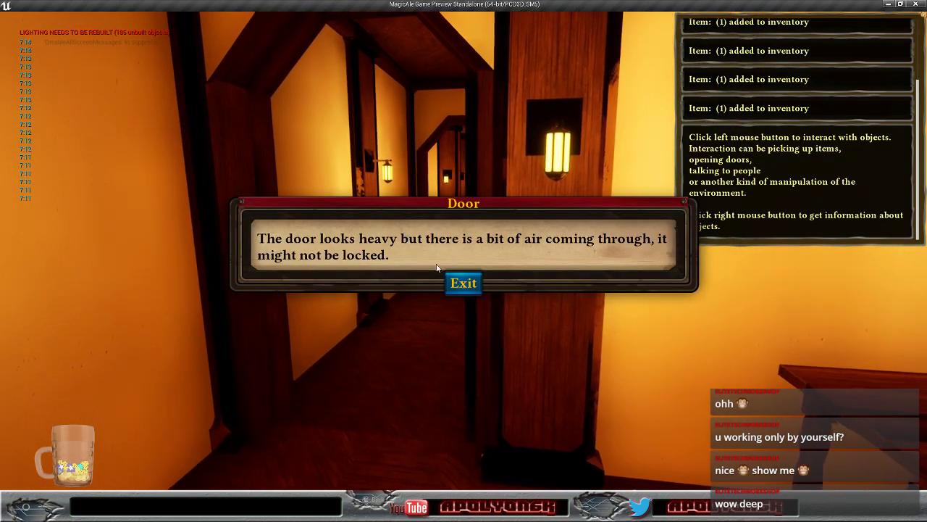
pyautogui.click(463, 283)
# - Walk down the corridor to the round table and pick up the Compass, Clock and Light Crystal
pyautogui.press('w')
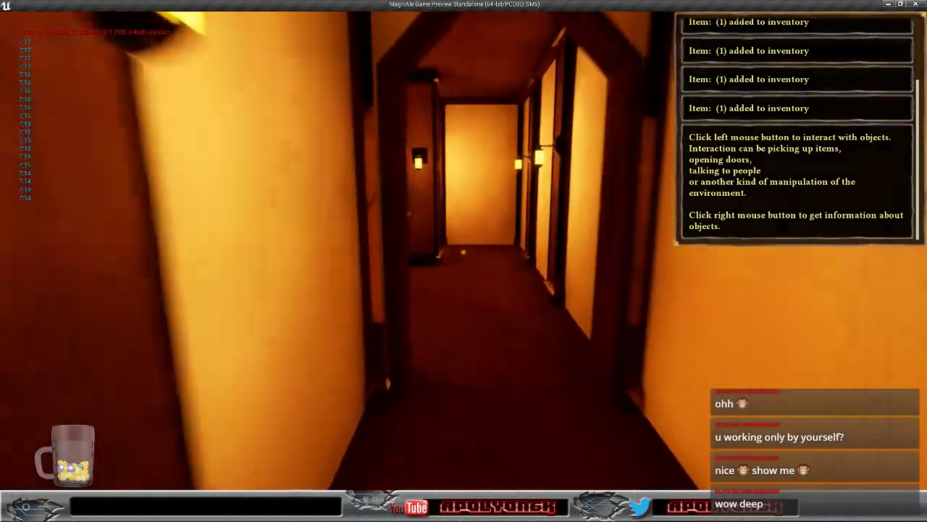
pyautogui.press('w')
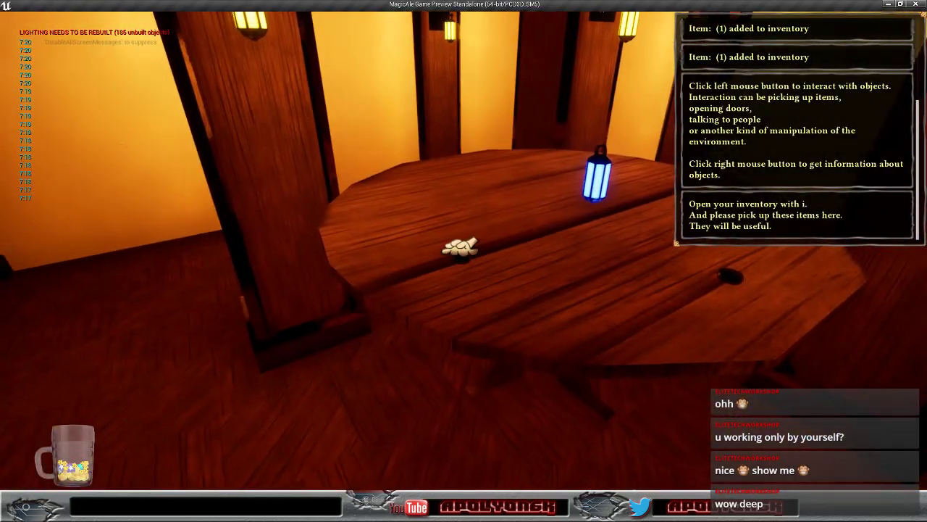
pyautogui.click(460, 248)
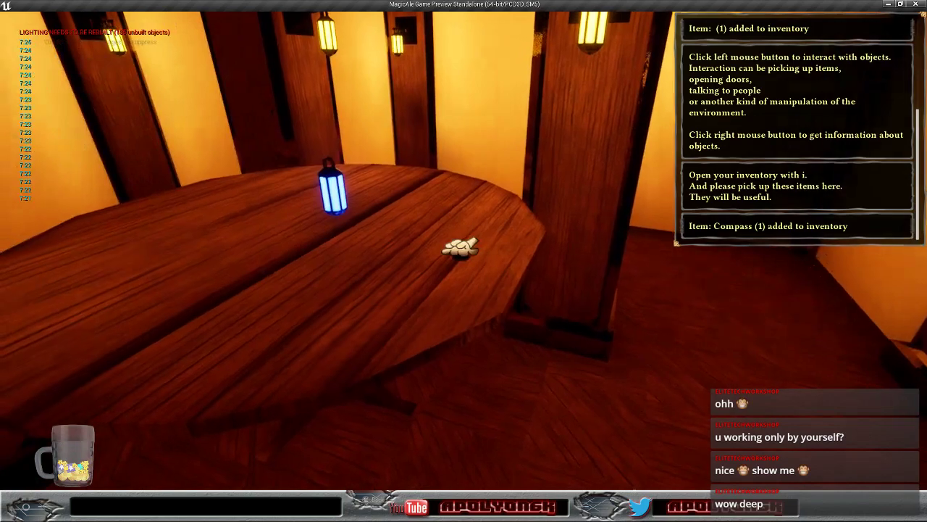
pyautogui.click(463, 251)
pyautogui.click(464, 252)
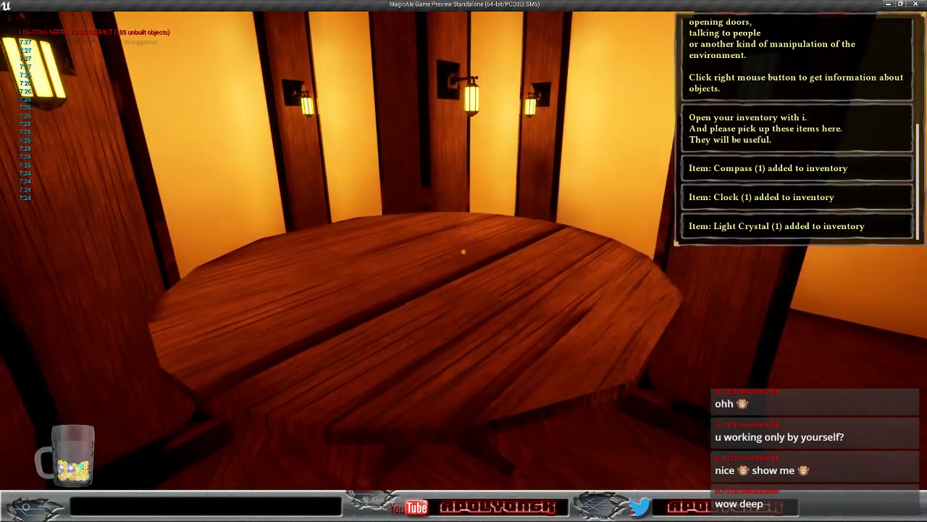
# - Test the inventory by inspecting and flipping the Copper Coin, view the Light Crystal, and close the inventory
pyautogui.press('i')
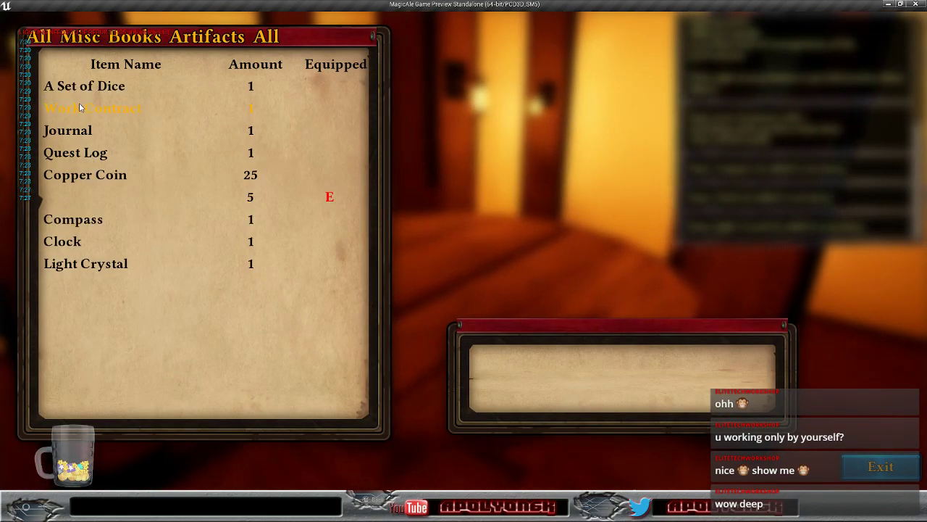
pyautogui.click(114, 177)
pyautogui.moveTo(568, 201); pyautogui.dragTo(372, 338)
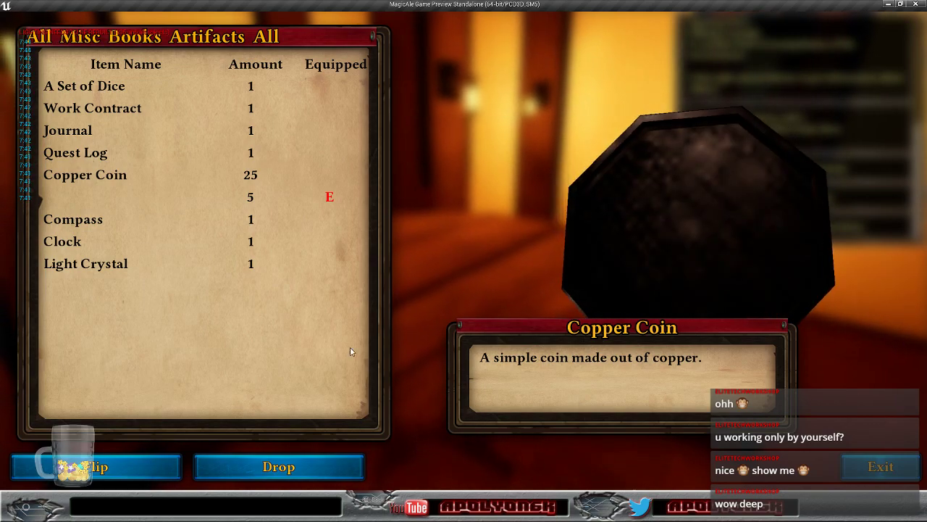
pyautogui.click(137, 466)
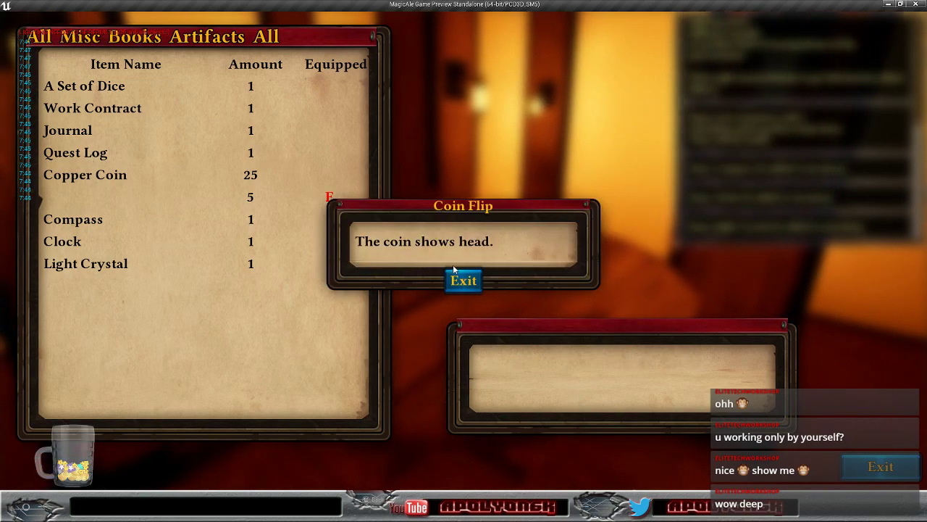
pyautogui.click(465, 282)
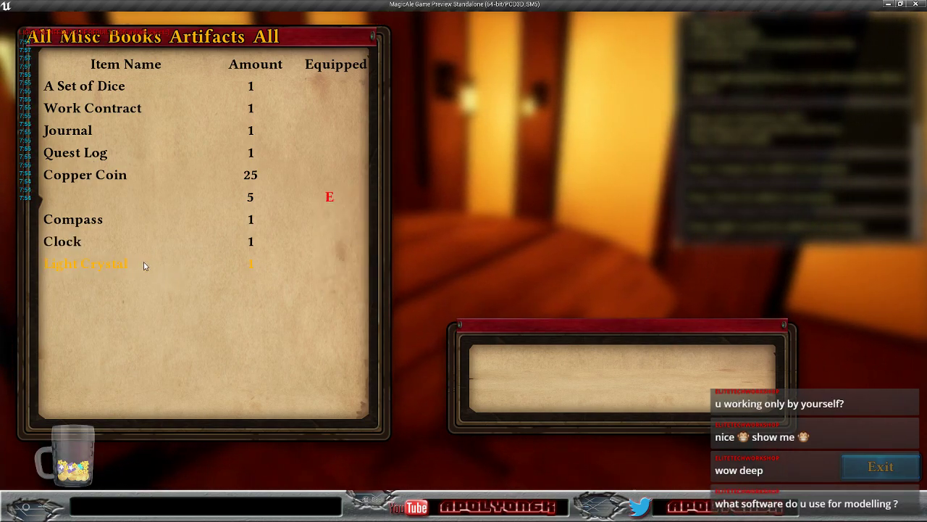
pyautogui.click(108, 267)
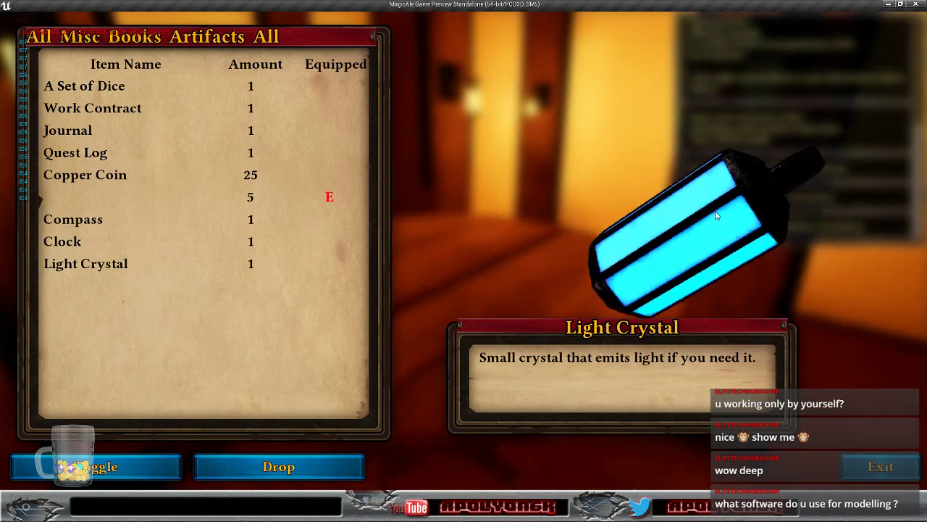
pyautogui.click(866, 469)
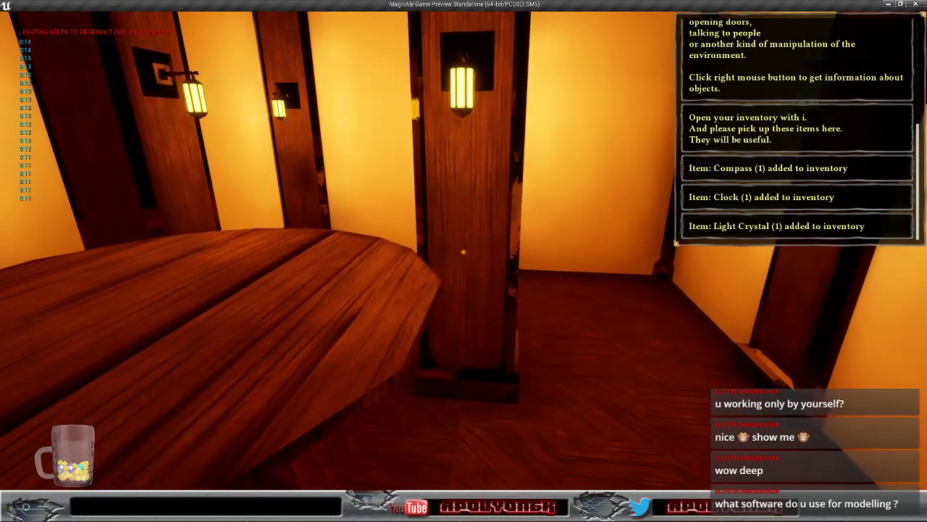
# - Turn on the Light Crystal, walk to the door in the stone-walled passage and enter the dark room behind it
pyautogui.press('l')
pyautogui.press('w')
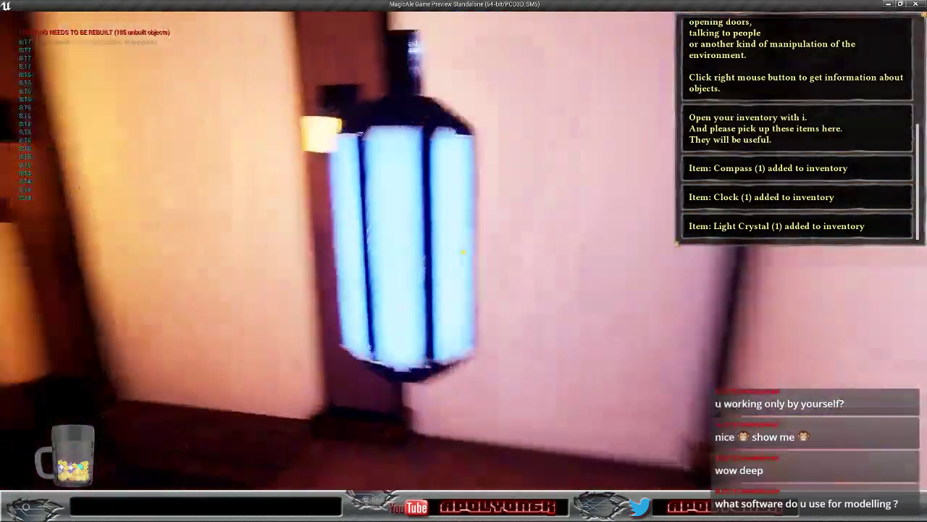
pyautogui.press('w')
pyautogui.press('w')
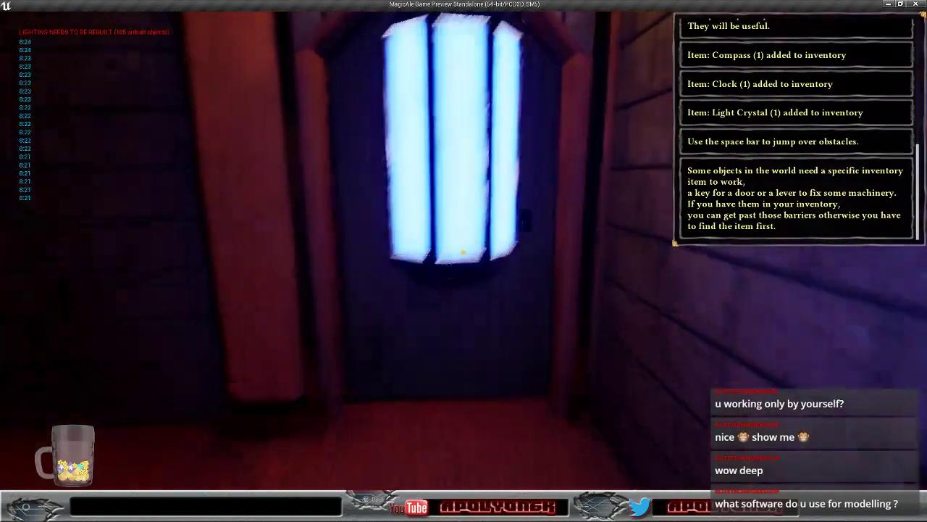
pyautogui.press('w')
pyautogui.click(464, 252)
pyautogui.press('w')
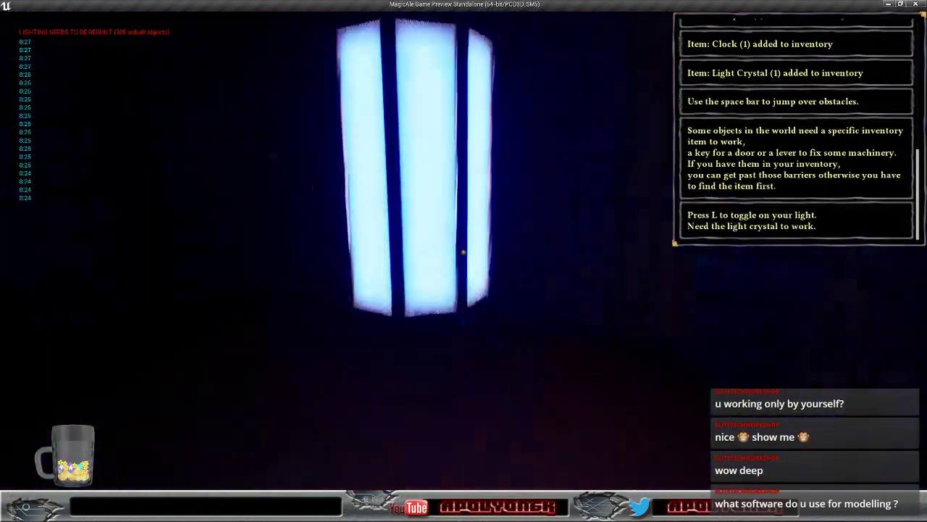
pyautogui.press('w')
pyautogui.hotkey('alt', 'Tab')
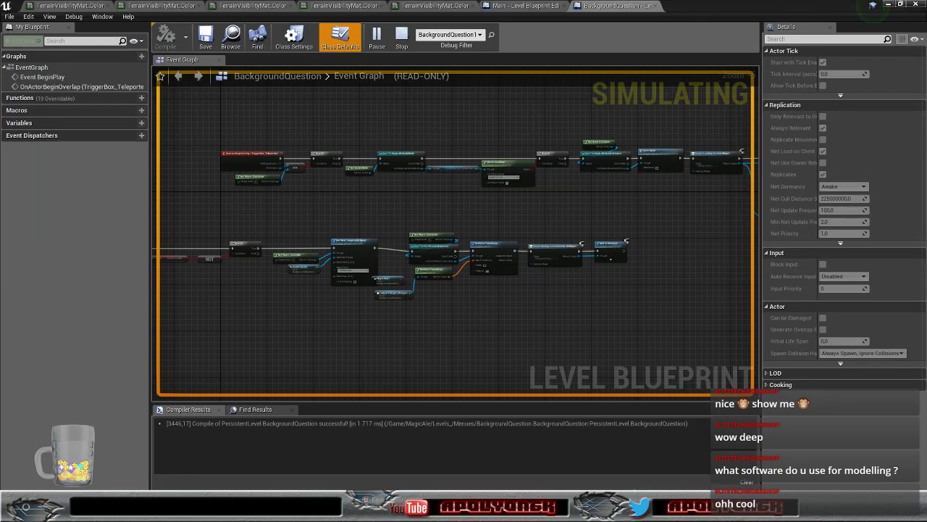
pyautogui.hotkey('alt', 'Tab')
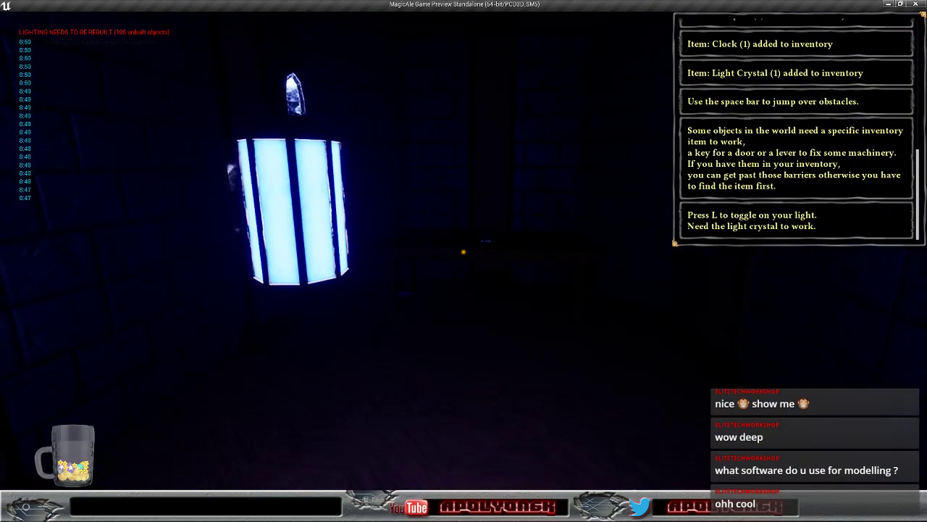
# - Pick up the Tutorial Key and the Lockpicks at the wooden table in the dark room
pyautogui.press('w')
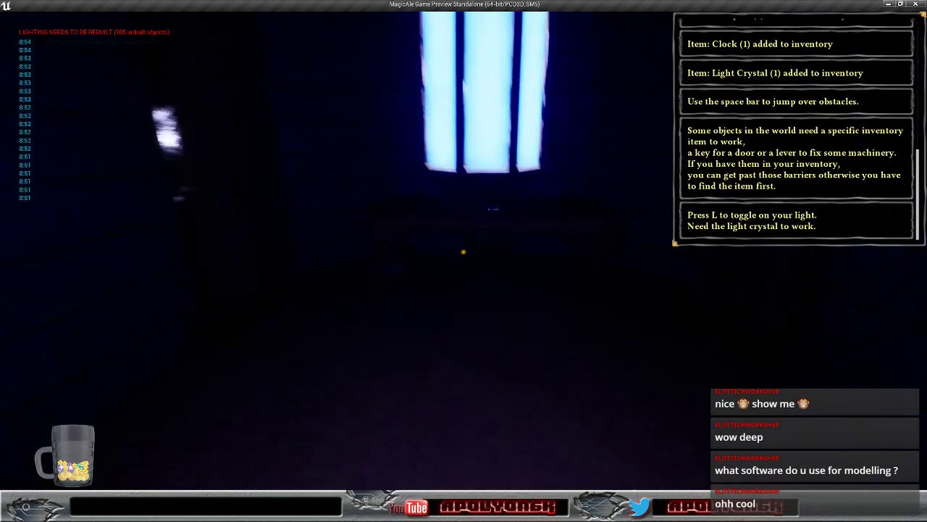
pyautogui.click(460, 246)
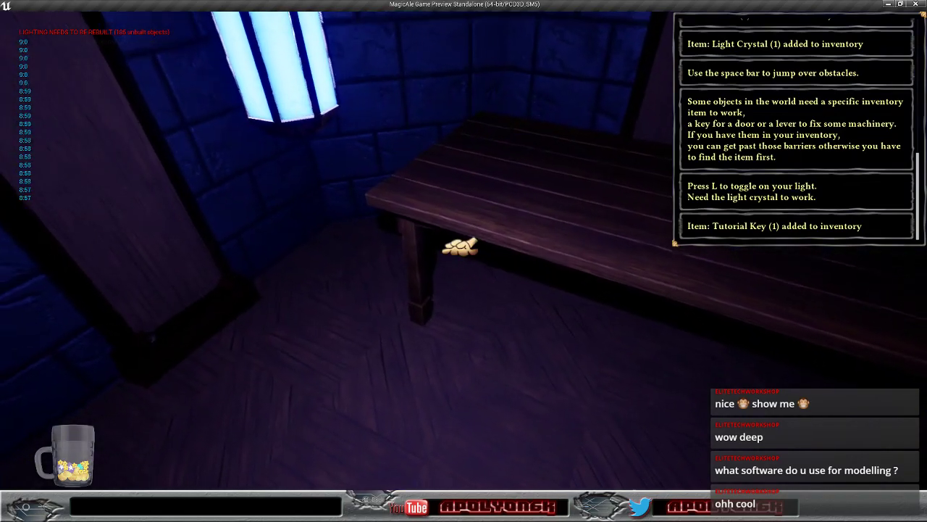
pyautogui.click(463, 252)
# - Leave the dark room, switch off the Light Crystal and unlock the locked door with the Tutorial Key
pyautogui.press('w')
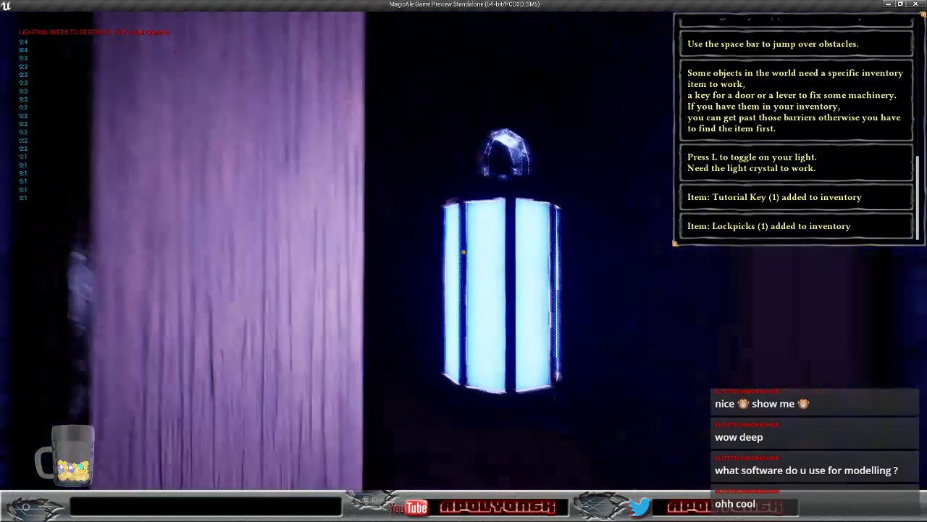
pyautogui.press('w')
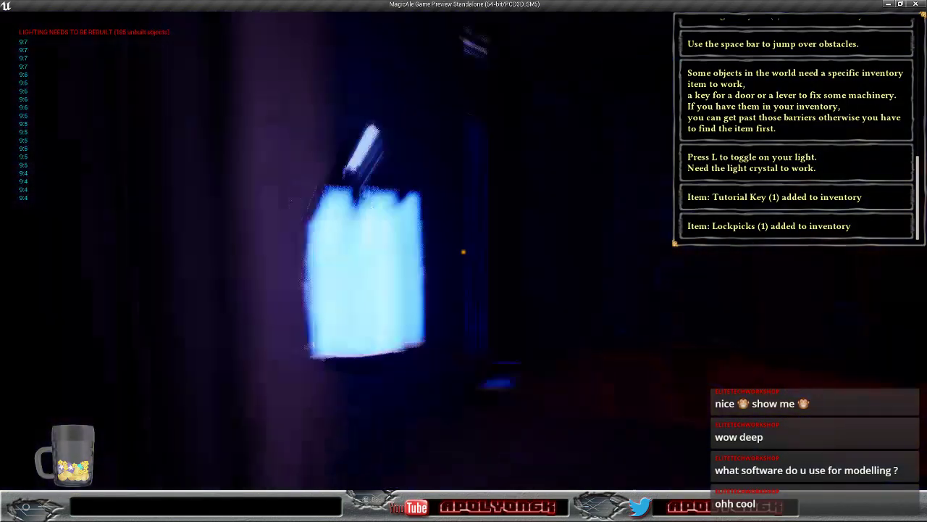
pyautogui.press('w')
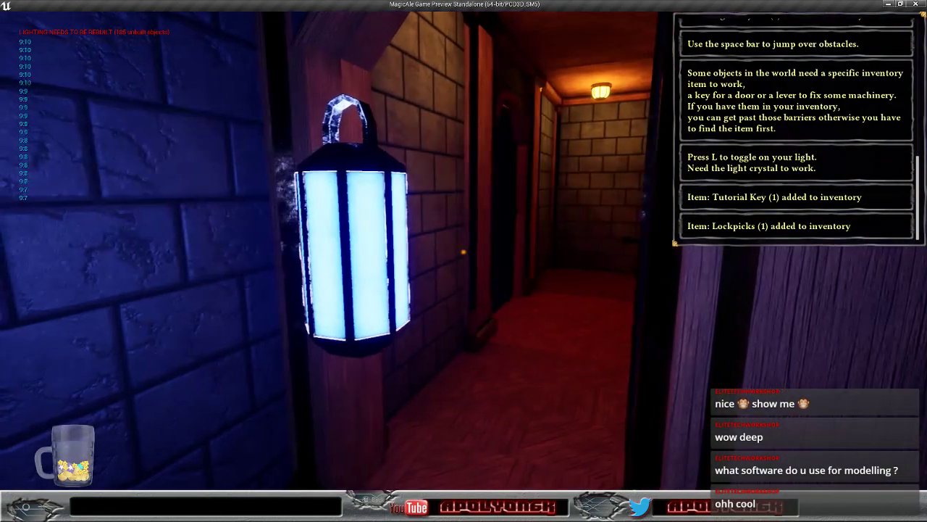
pyautogui.press('w')
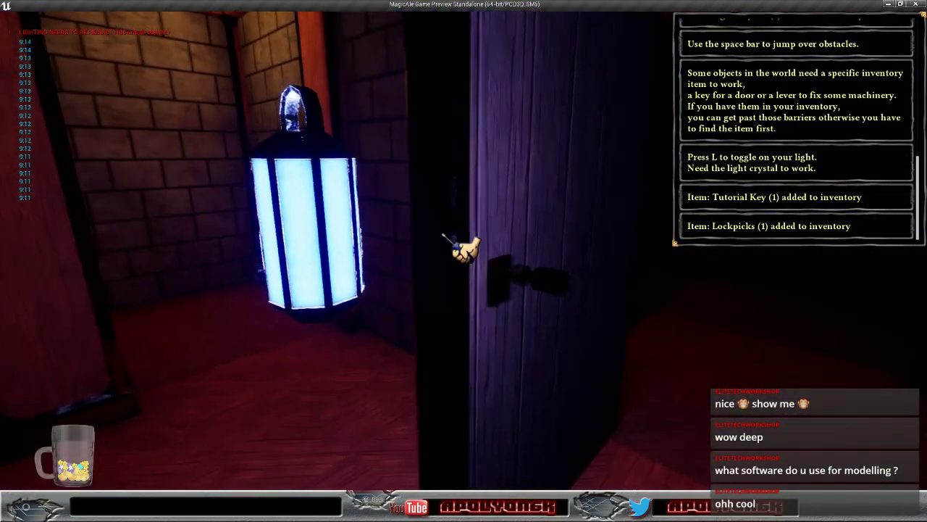
pyautogui.press('l')
pyautogui.press('w')
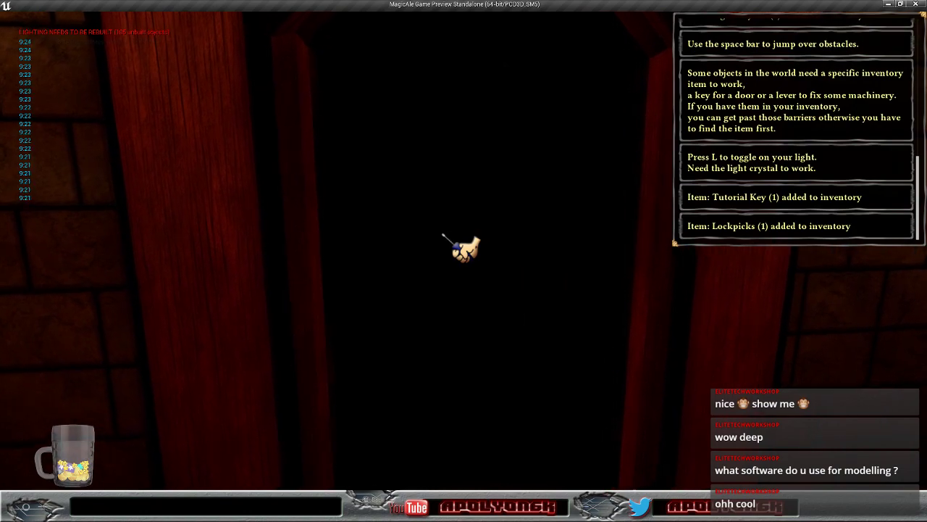
pyautogui.click(463, 249)
# - Walk through the unlocked door and along the stone corridor into the large hall with the NPCs
pyautogui.press('w')
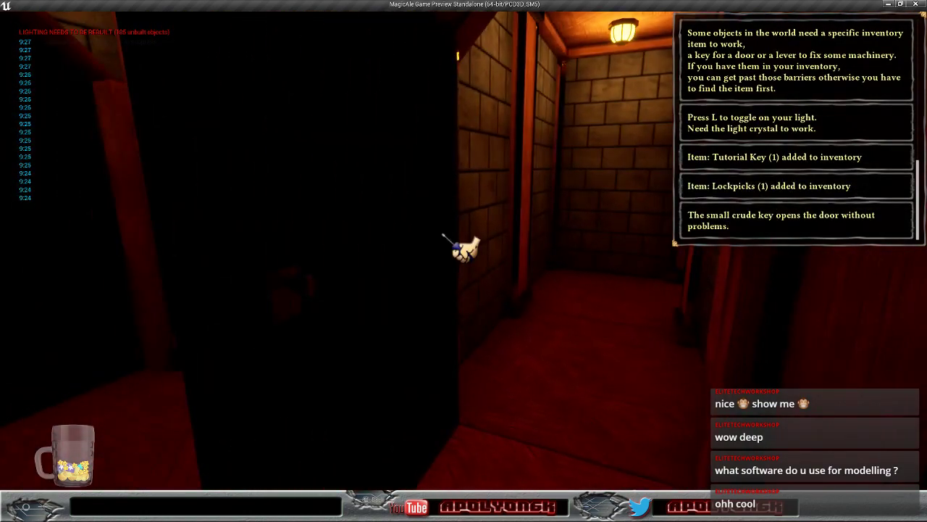
pyautogui.press('w')
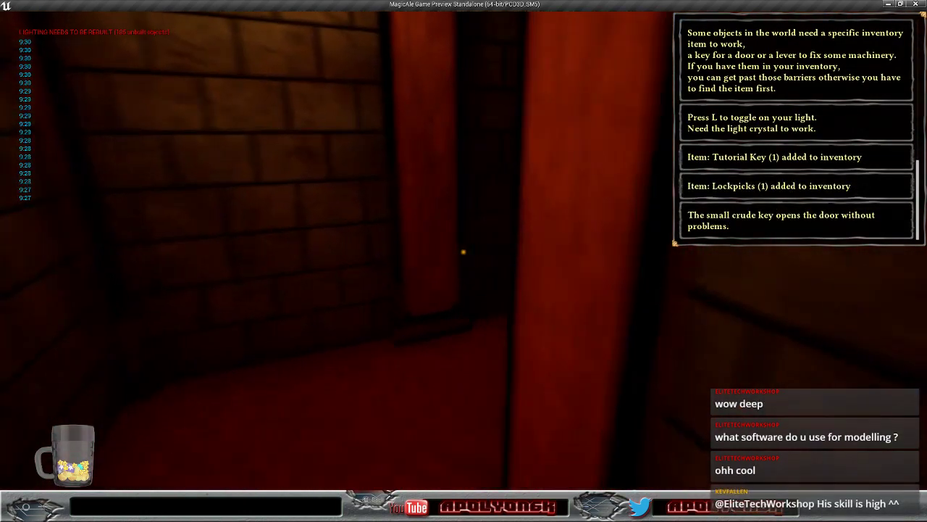
pyautogui.press('w')
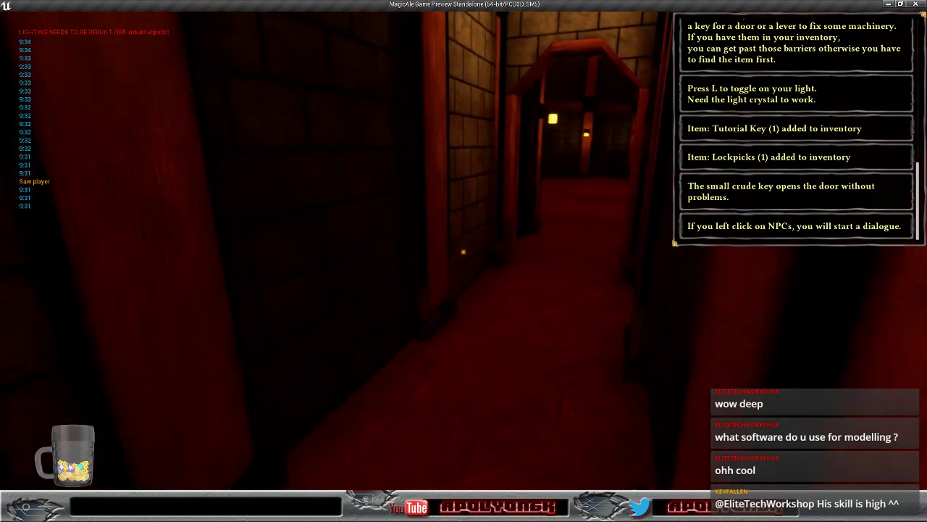
pyautogui.press('w')
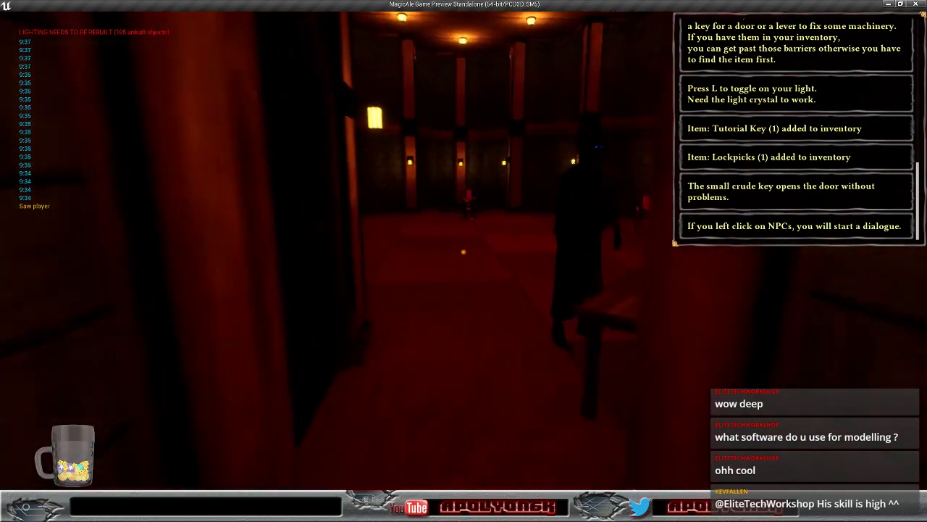
# - Talk to the robed NPC in the hall, answer "Yes, I am ready." and promise to find a way to light the braziers
pyautogui.press('w')
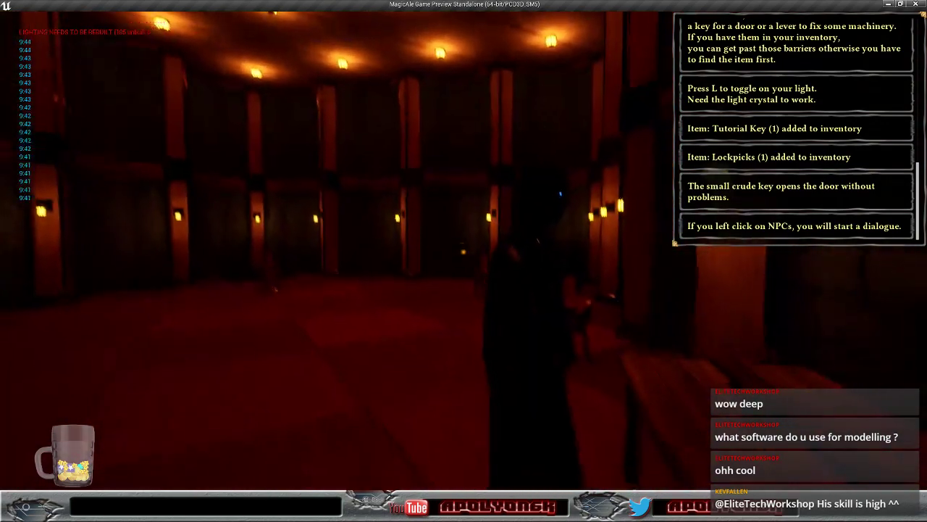
pyautogui.click(407, 249)
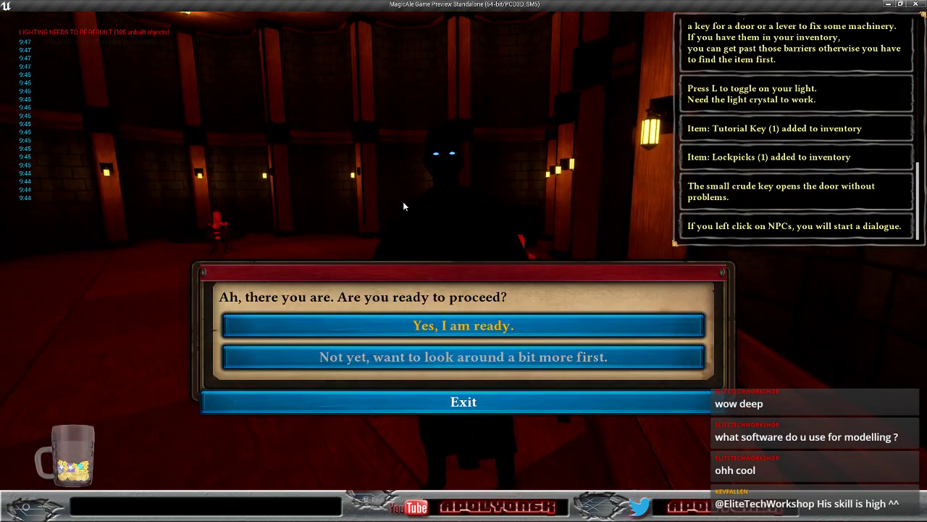
pyautogui.click(475, 327)
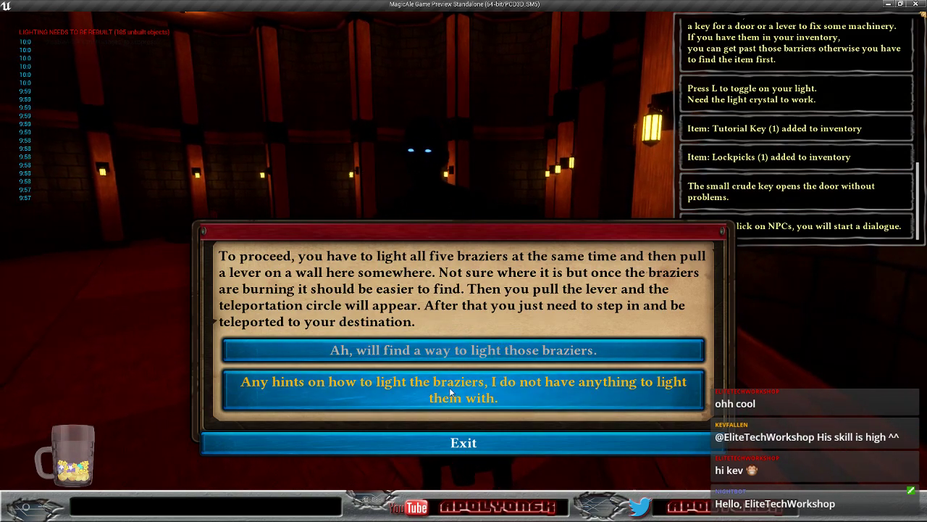
pyautogui.click(456, 354)
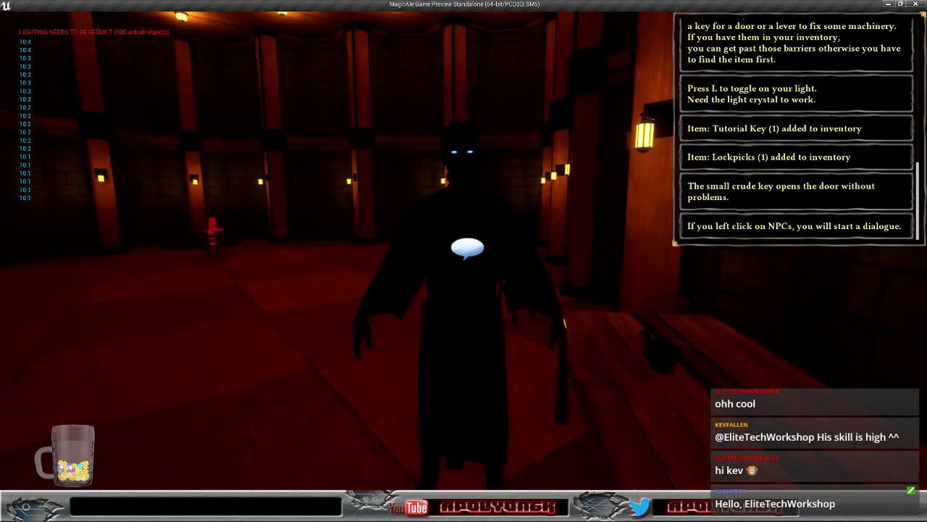
# - Pick up the Brewing Tools from the table and walk past the braziers onto the pressure plate
pyautogui.click(460, 246)
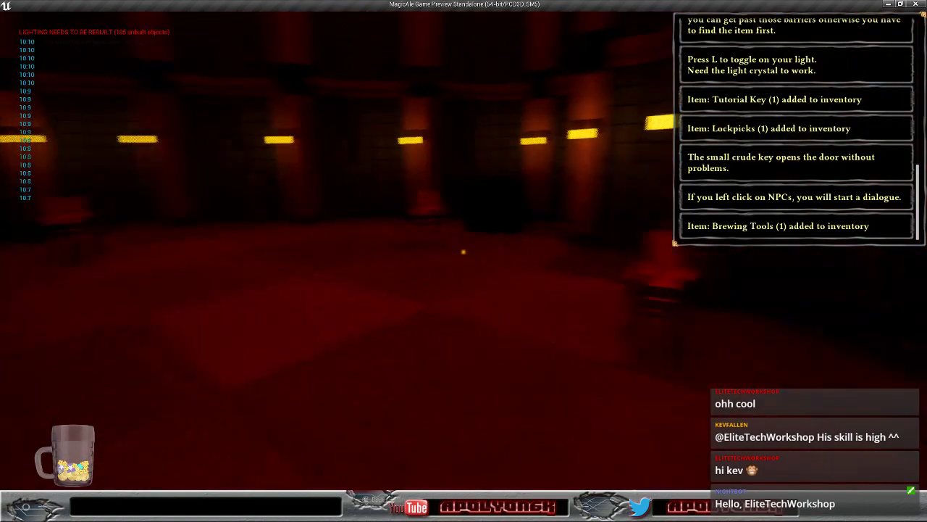
pyautogui.press('w')
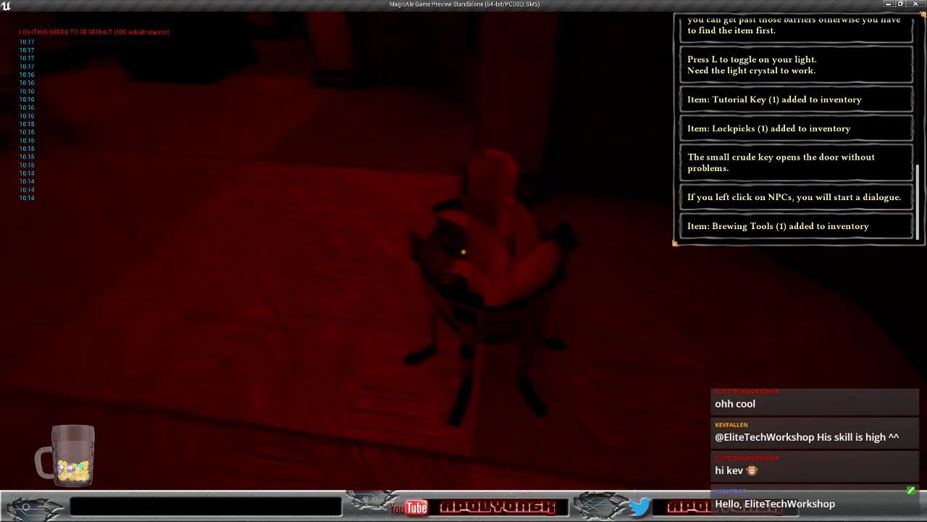
pyautogui.press('w')
pyautogui.press('w')
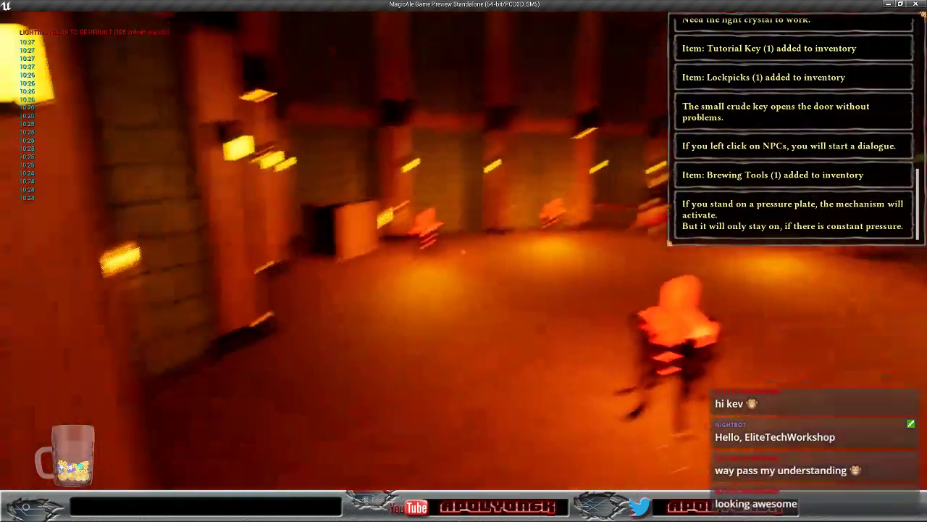
# - Fetch the old crate and drop it on the pressure plate to keep the braziers lit
pyautogui.press('w')
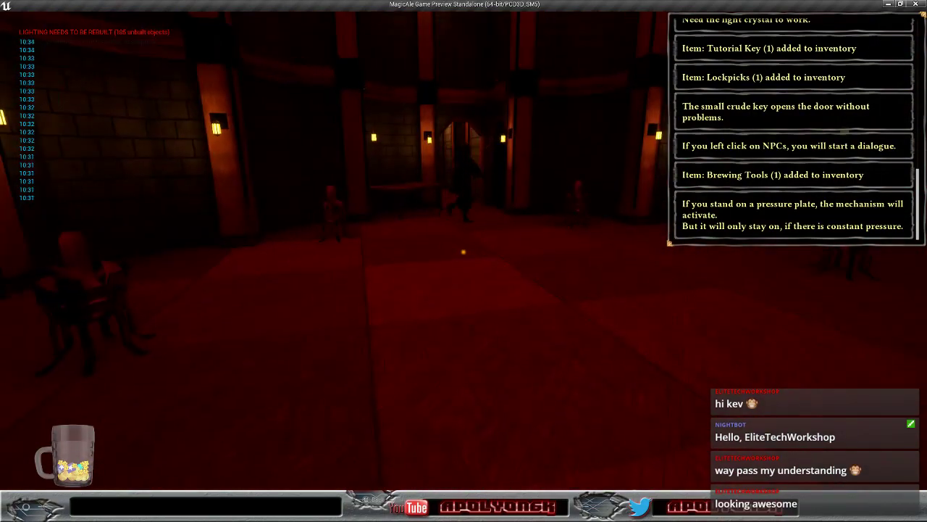
pyautogui.press('w')
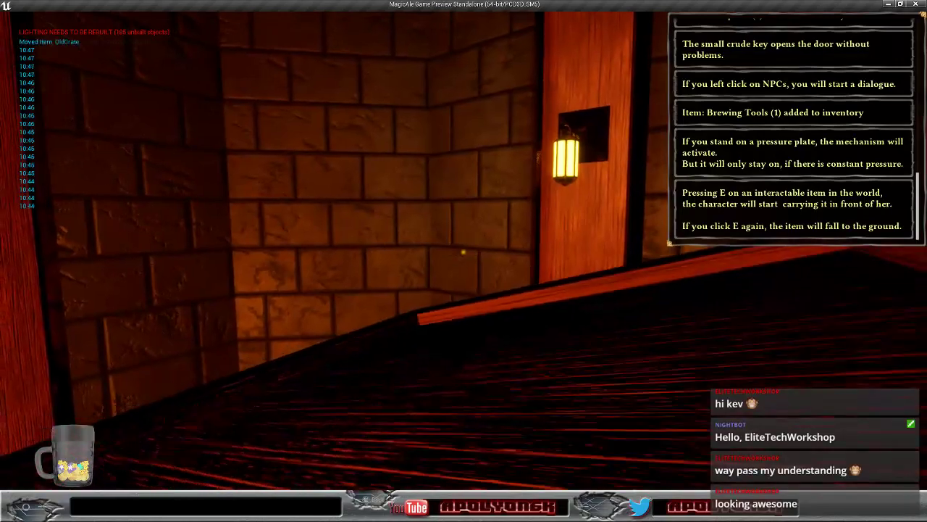
pyautogui.press('e')
pyautogui.press('e')
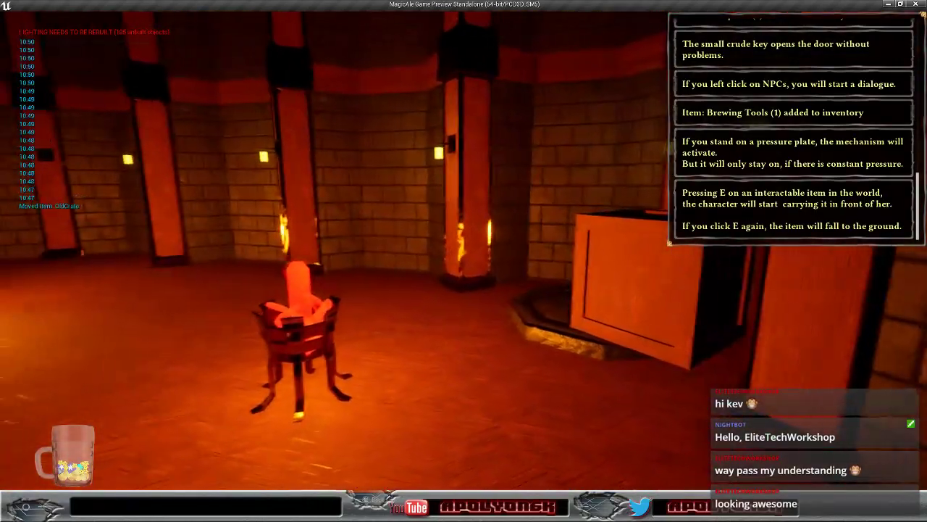
# - Walk across the lit hall to the lever on the wooden pillar and pull it to activate the teleportation circle
pyautogui.press('w')
pyautogui.press('w')
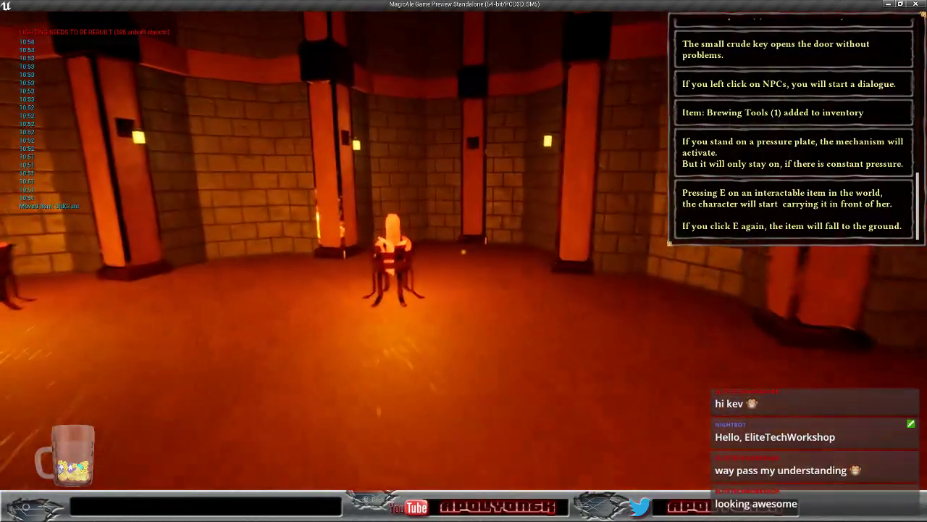
pyautogui.press('w')
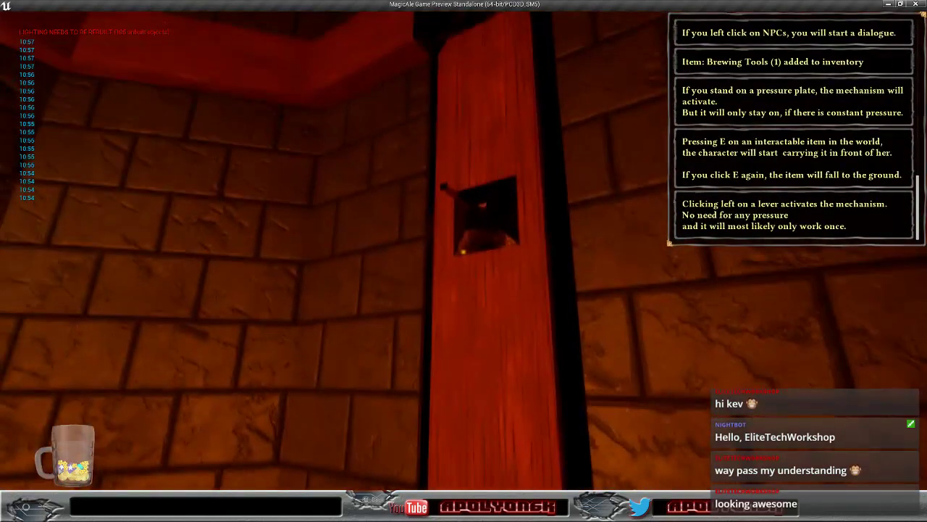
pyautogui.click(464, 251)
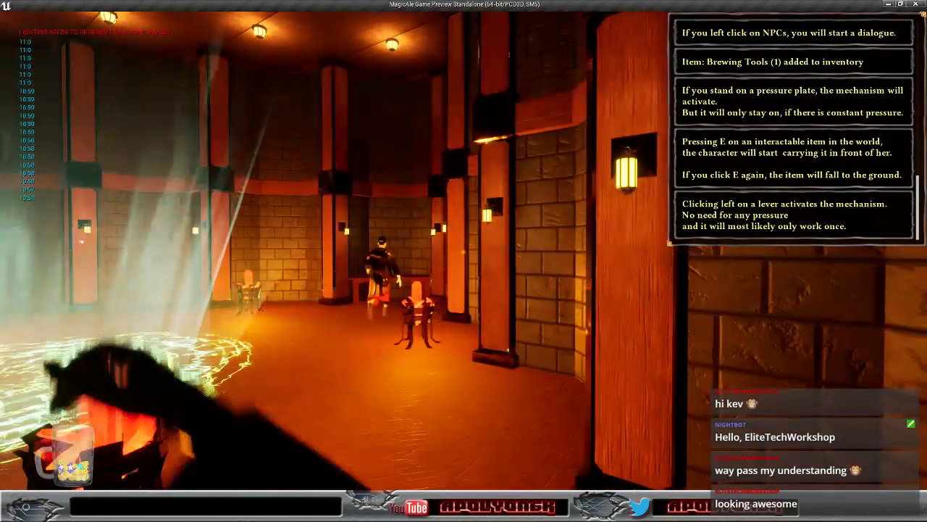
# - Walk around the teleportation circle to the robed NPC and name "Heart Valley" as the destination
pyautogui.press('d')
pyautogui.press('w')
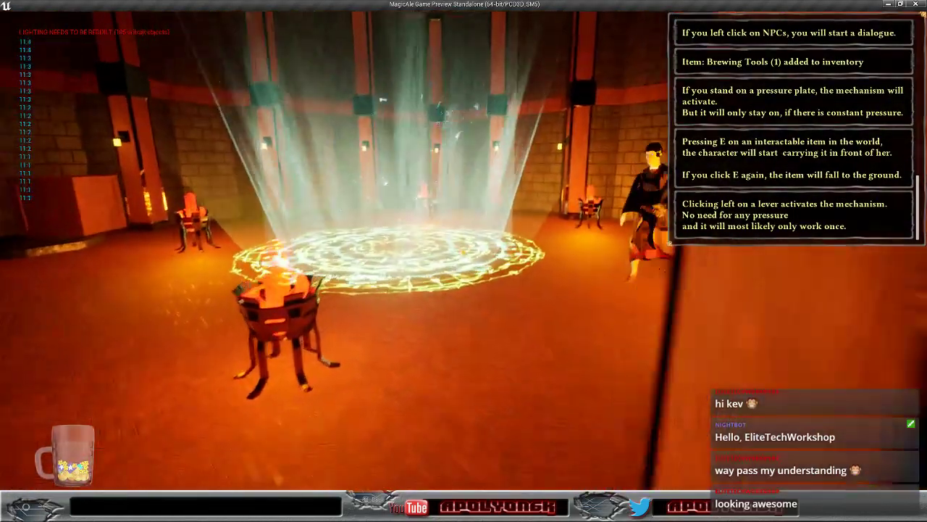
pyautogui.press('w')
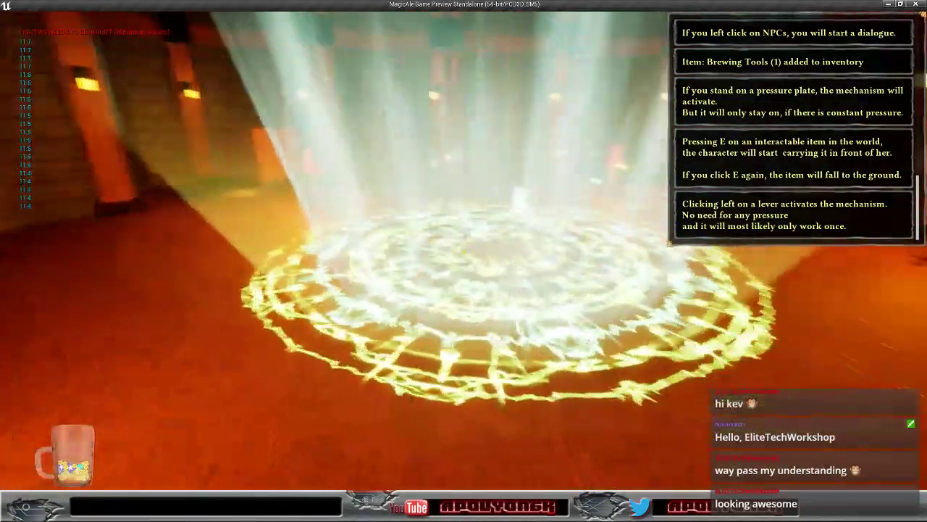
pyautogui.press('w')
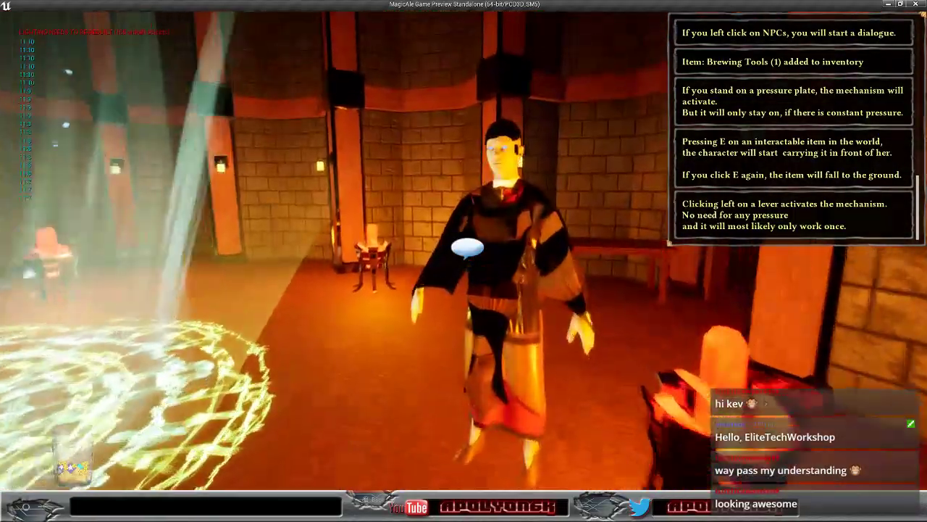
pyautogui.click(464, 251)
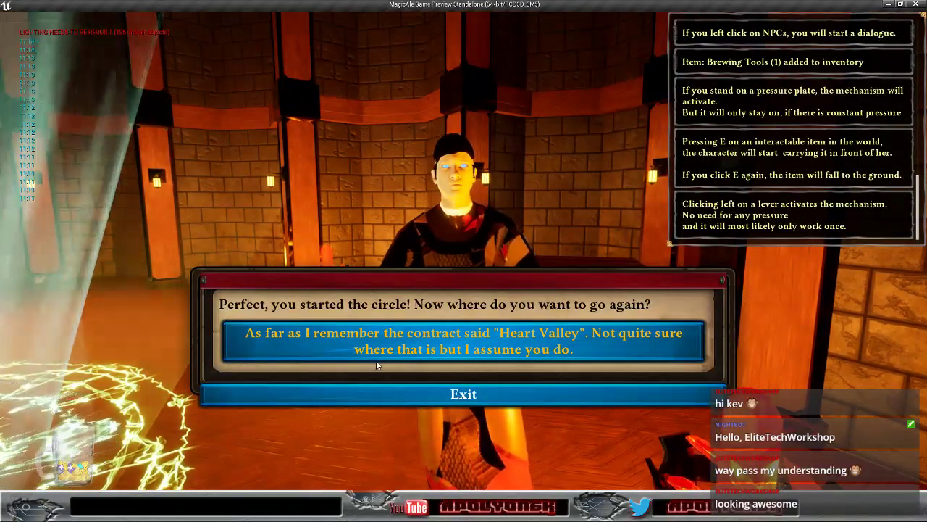
pyautogui.click(378, 343)
pyautogui.click(378, 342)
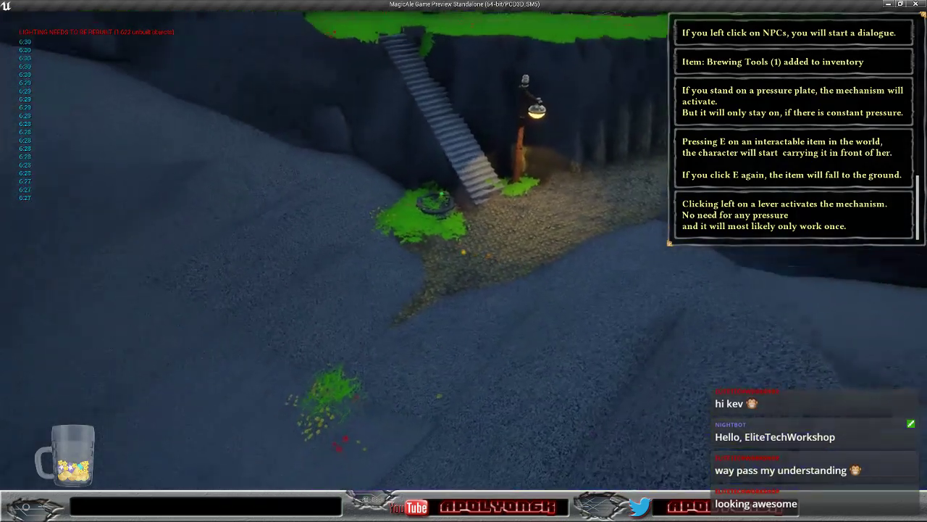
# - Land by the cobblestone road in Heart Valley and walk to the steps of the red-roofed building
pyautogui.press('w')
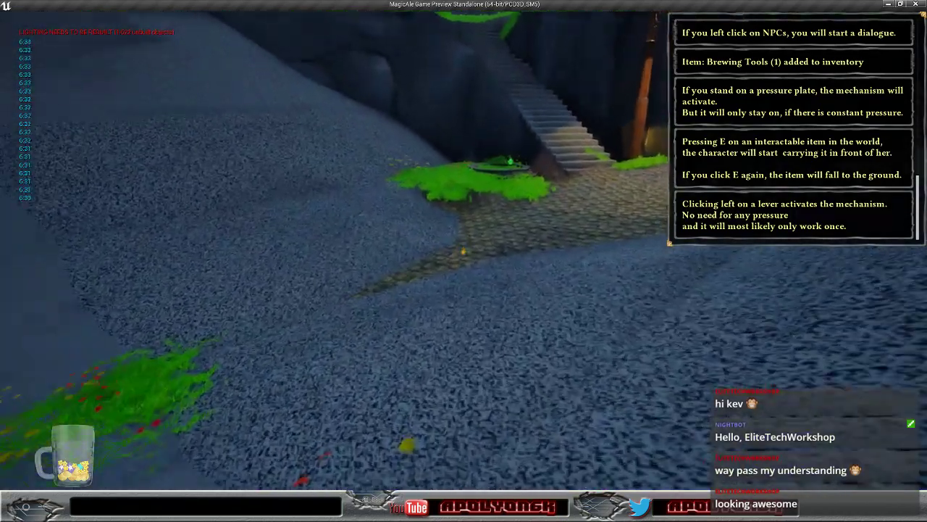
pyautogui.press('w')
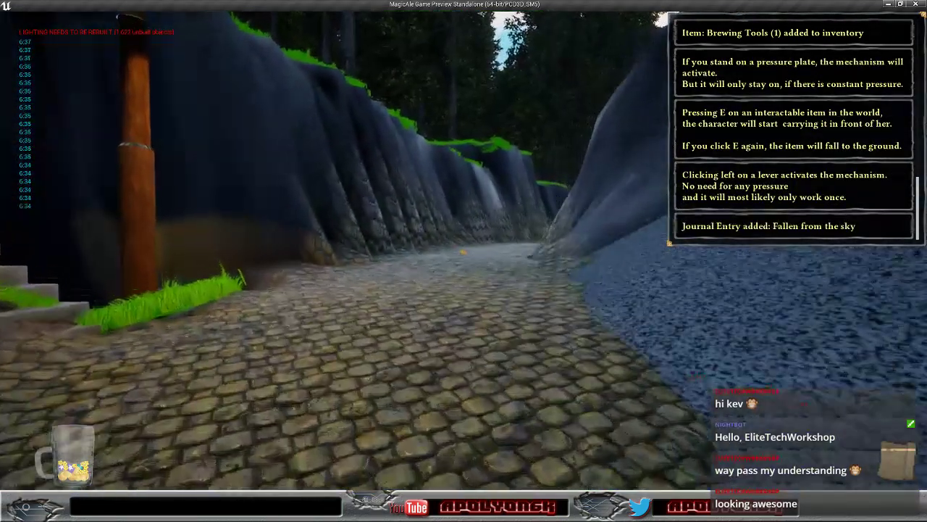
pyautogui.press('w')
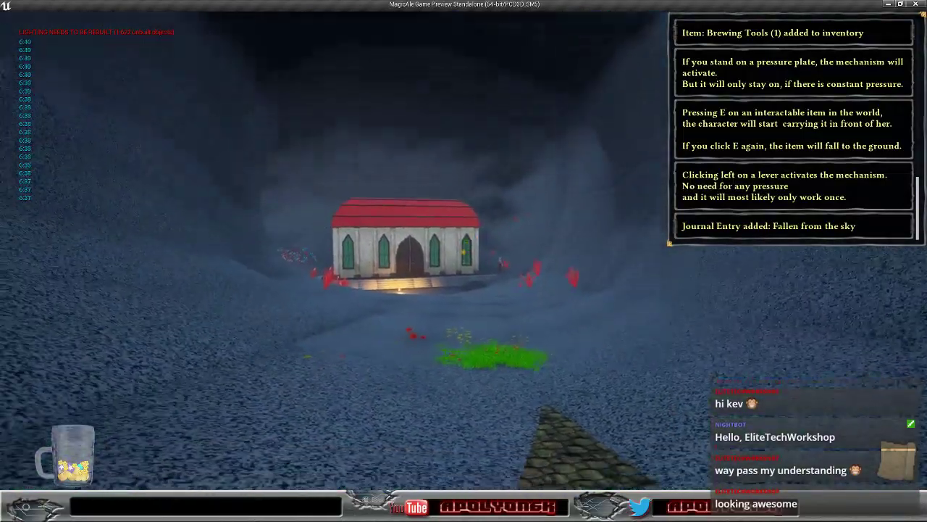
pyautogui.press('w')
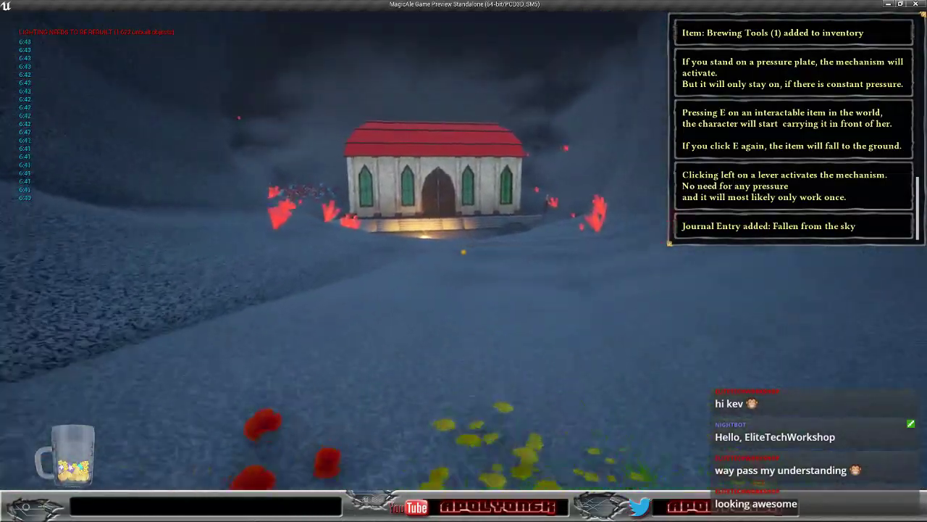
pyautogui.press('w')
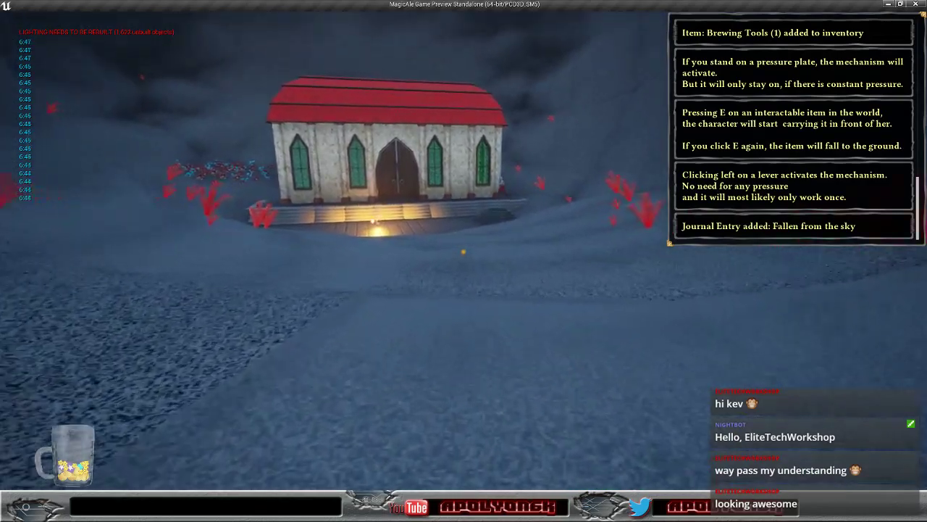
pyautogui.press('w')
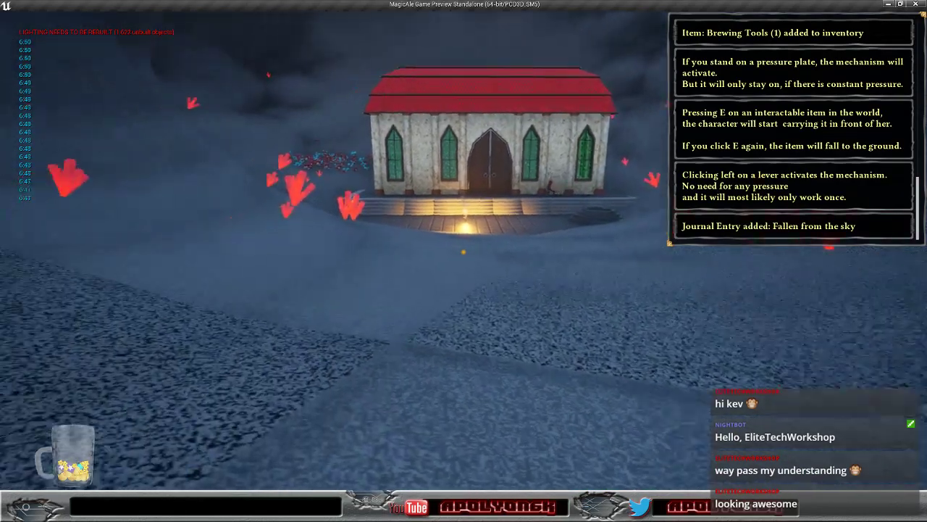
pyautogui.press('w')
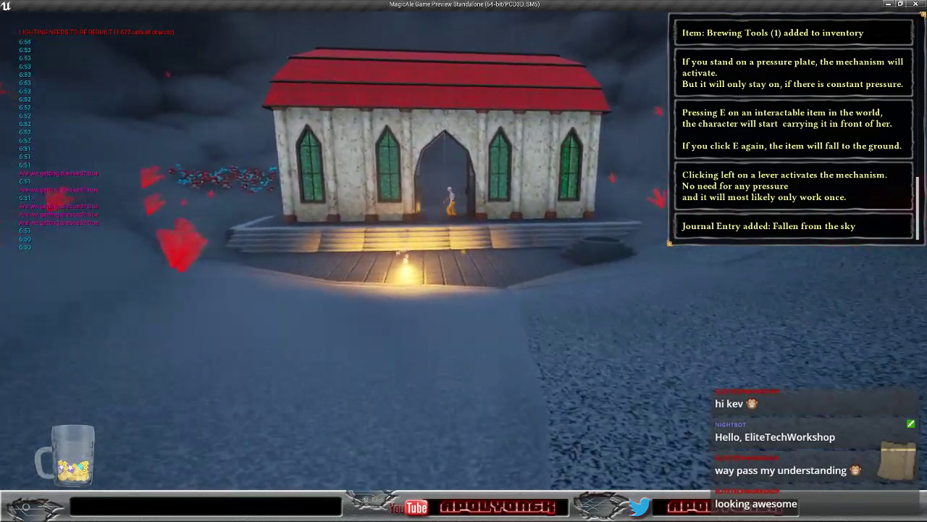
pyautogui.press('w')
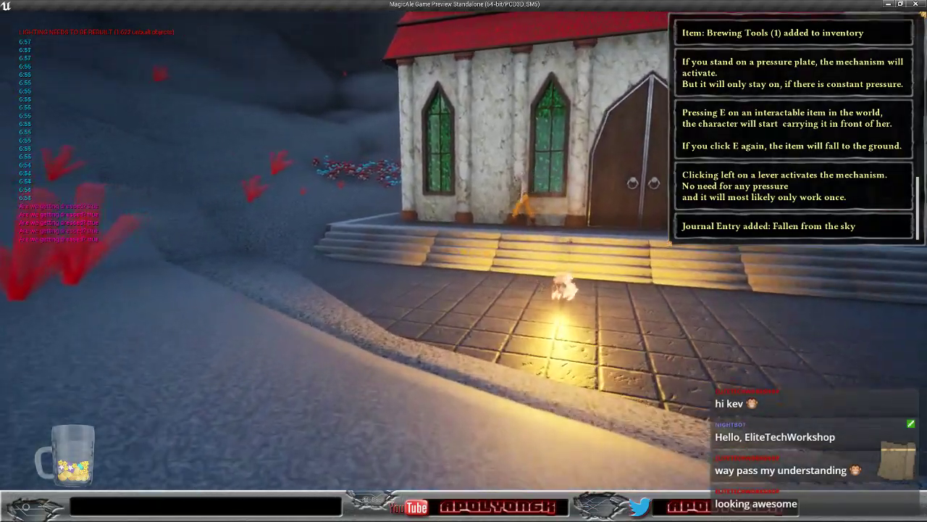
pyautogui.press('w')
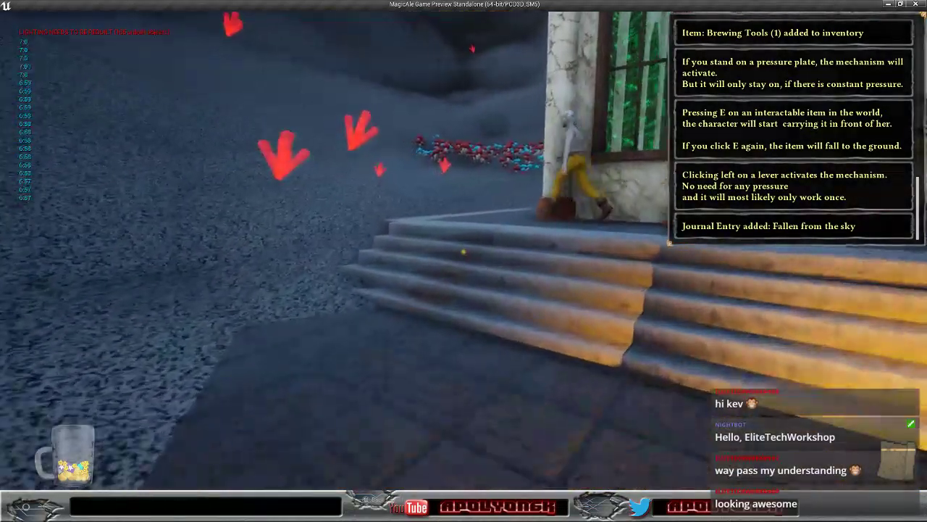
# - Talk to the villager in yellow trousers: claim to be a mighty wizard, ask about the place and other people, and thank him
pyautogui.press('w')
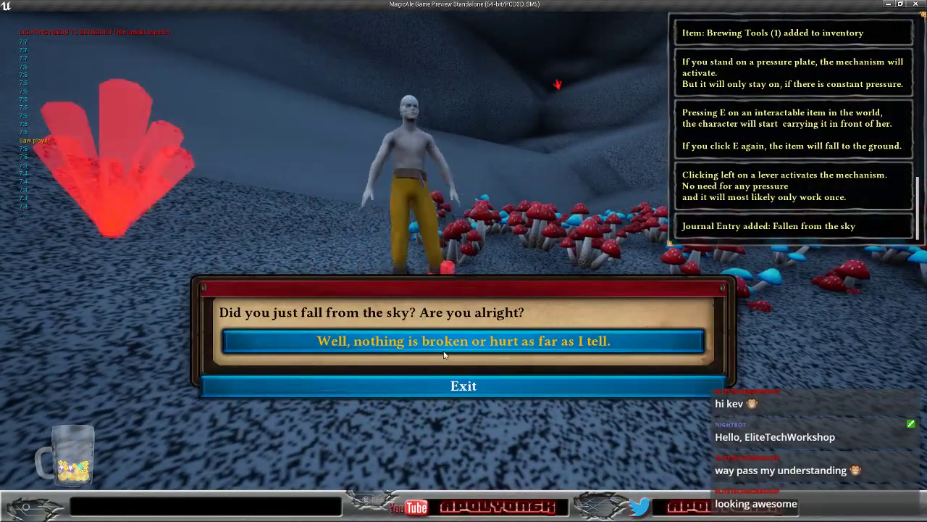
pyautogui.click(429, 343)
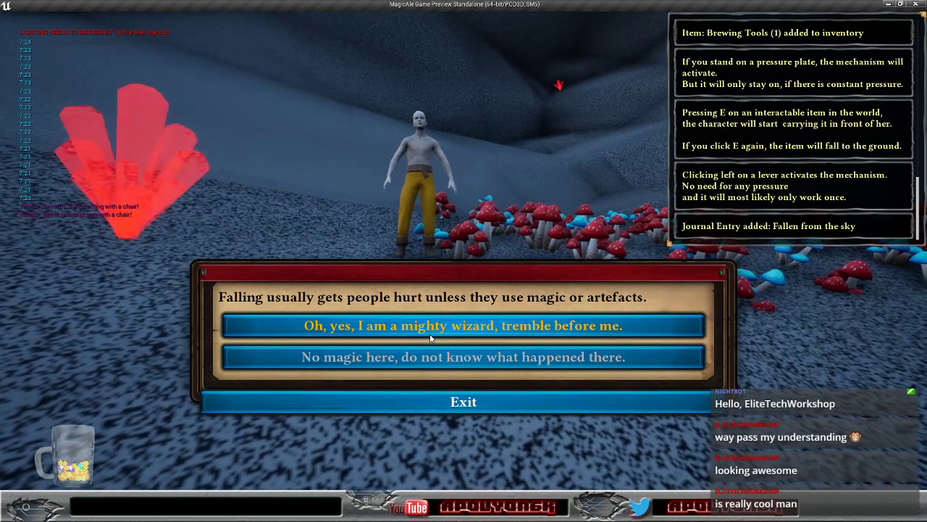
pyautogui.click(435, 330)
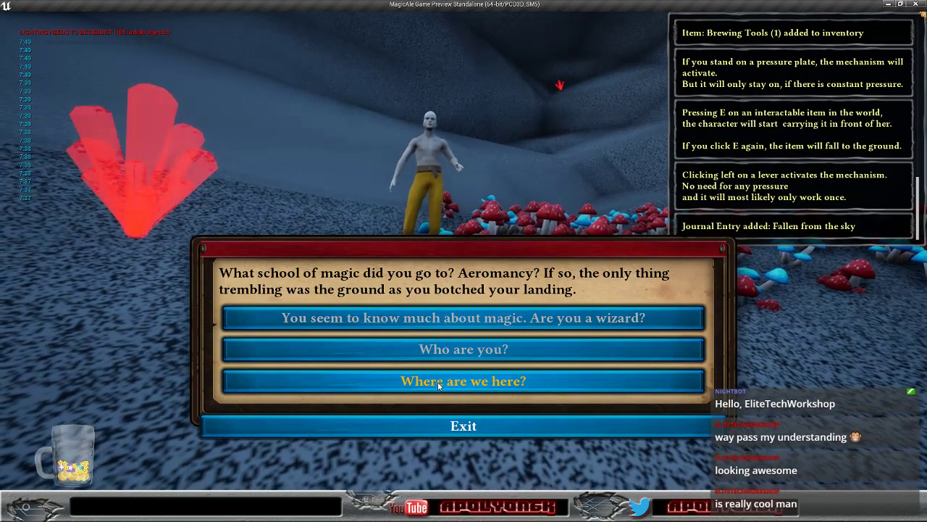
pyautogui.click(438, 384)
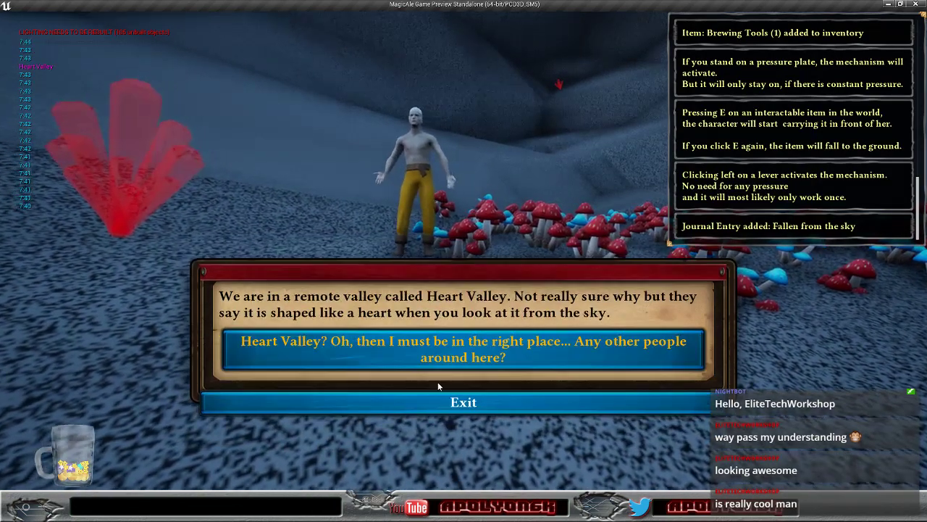
pyautogui.click(445, 407)
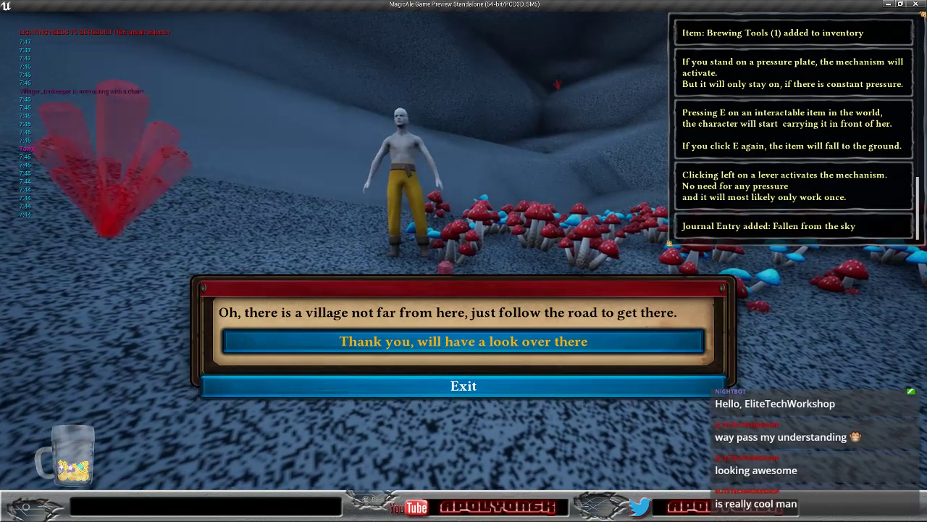
pyautogui.click(445, 355)
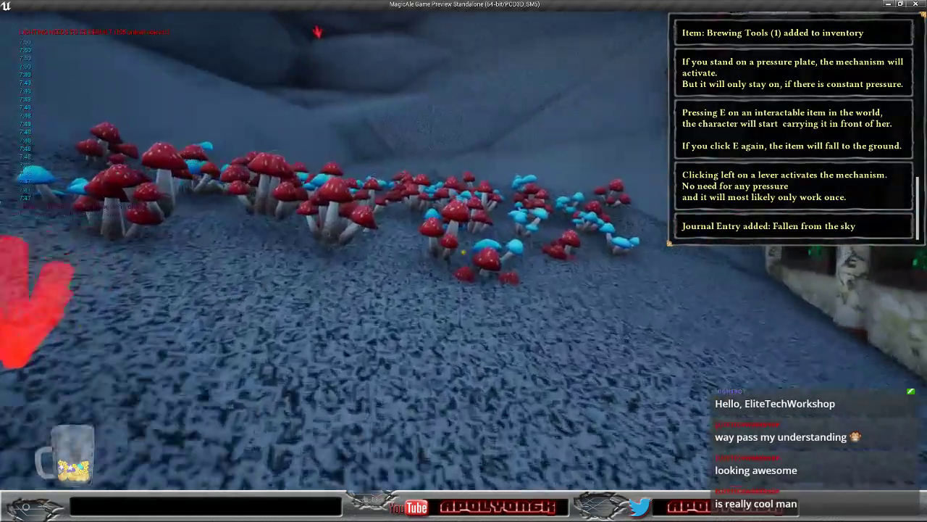
# - Check the Find Magic Ale Recipe quest in the quest log, close it and walk back around the red-roofed building
pyautogui.press('q')
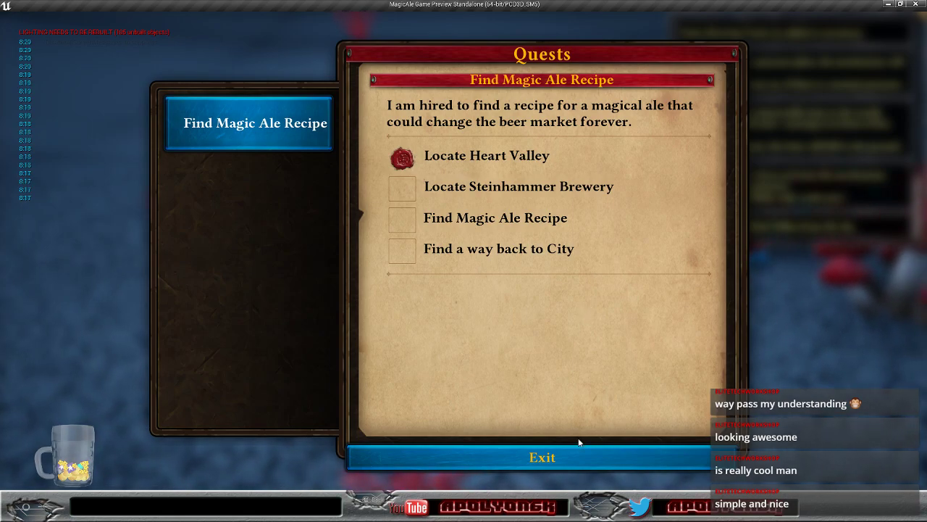
pyautogui.press('Escape')
pyautogui.press('w')
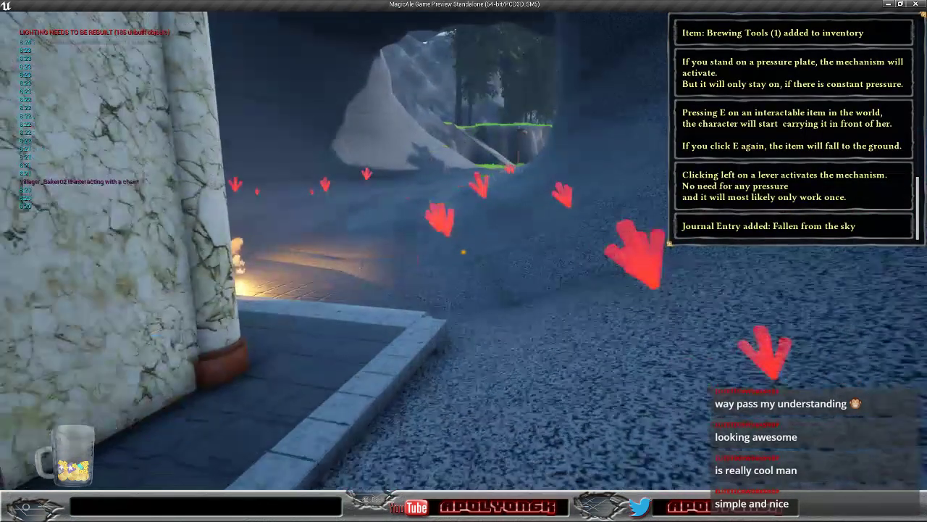
# - Walk past the stone steps and campfire, out through the cave opening to the cobblestone road by the lamp post
pyautogui.press('w')
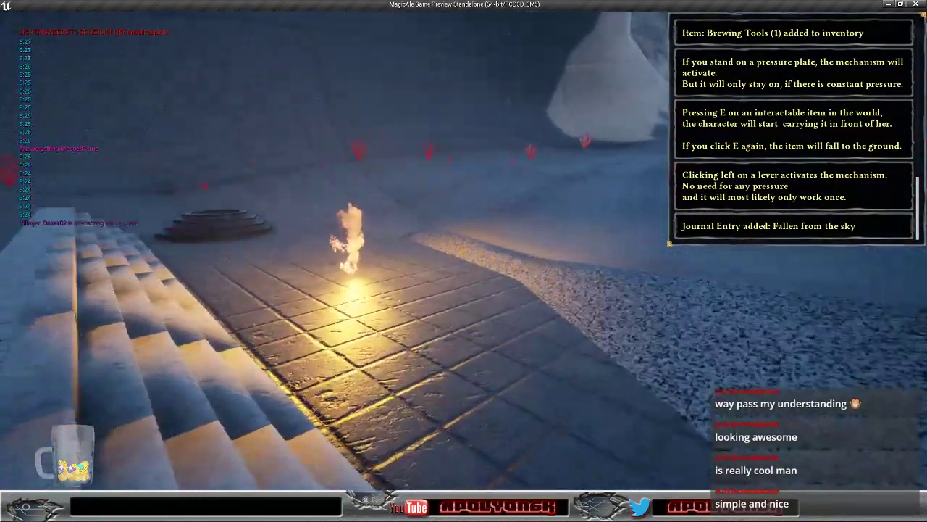
pyautogui.press('w')
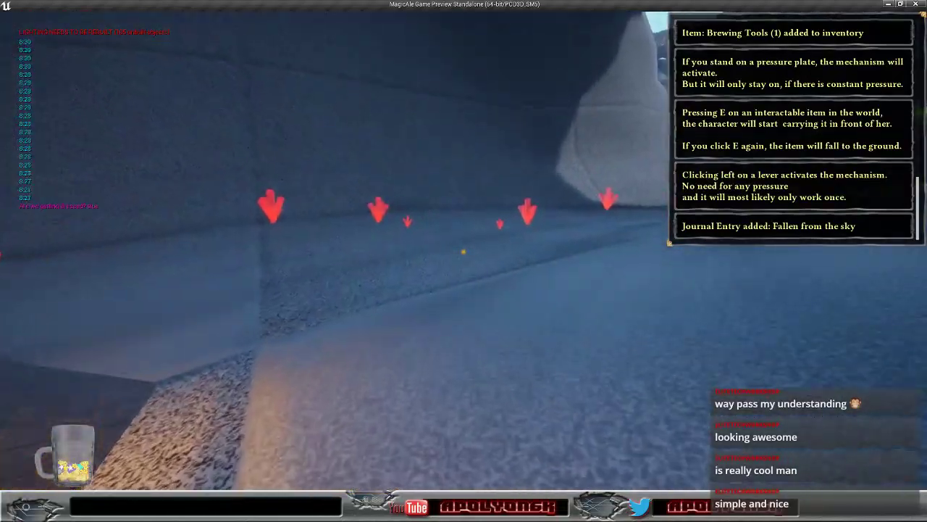
pyautogui.press('w')
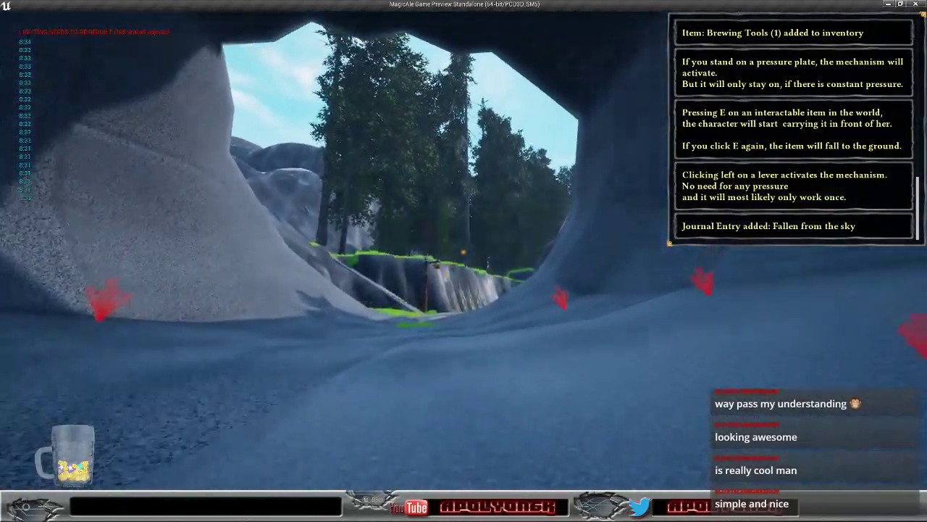
pyautogui.press('w')
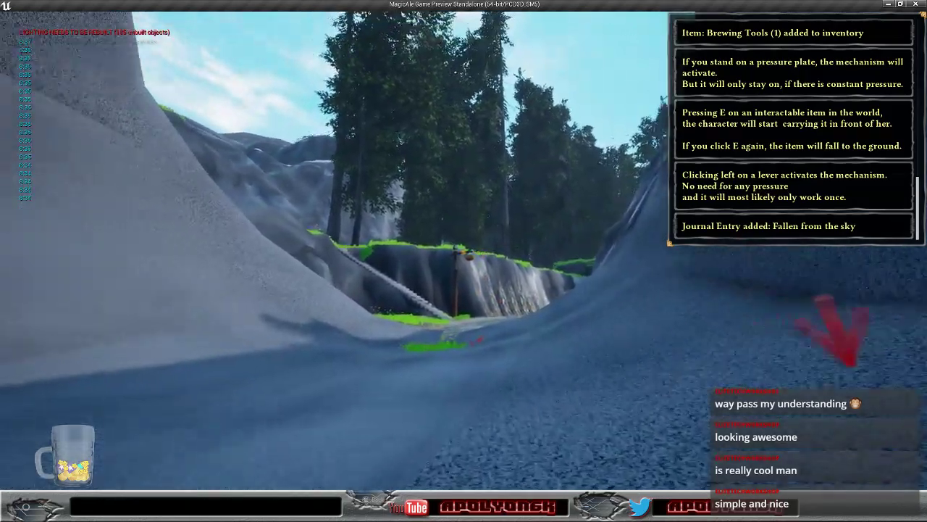
pyautogui.press('w')
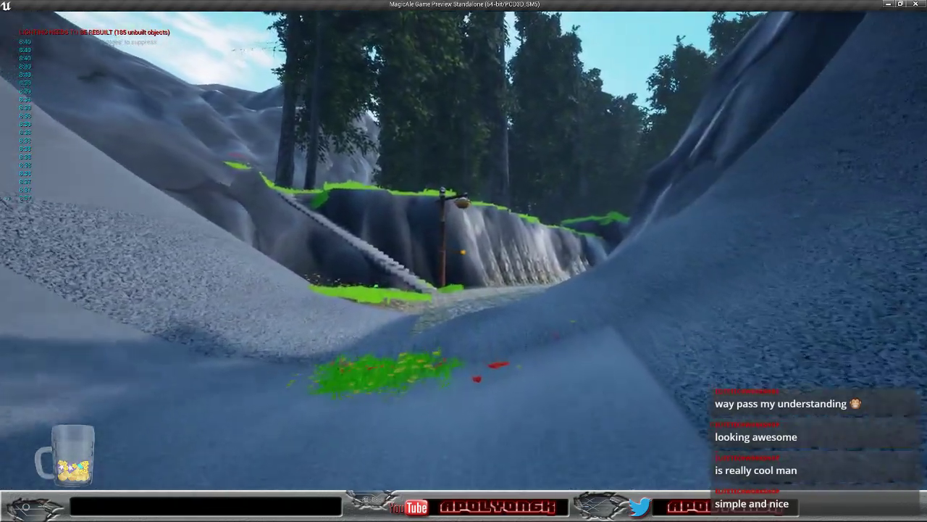
pyautogui.press('w')
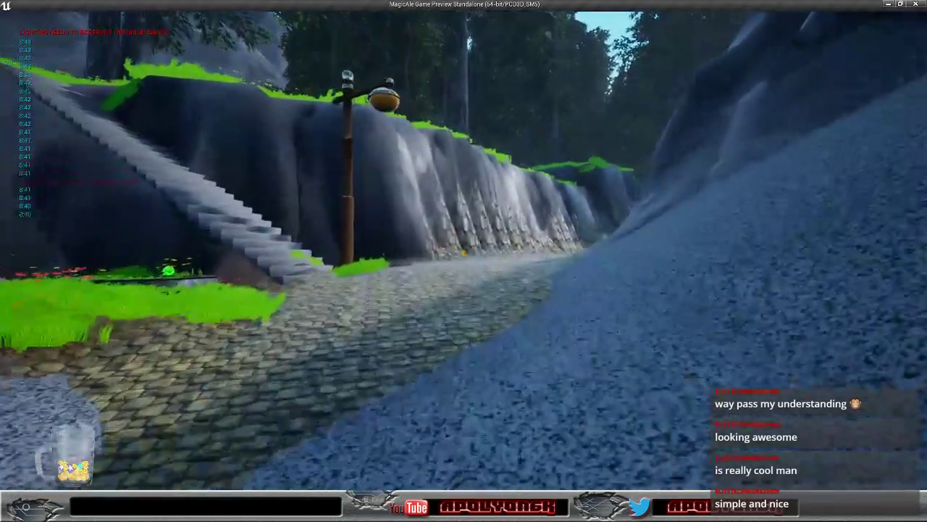
# - Follow the cobblestone road through the rocky ravine and the open gate to the villager near the blue-roofed house
pyautogui.press('w')
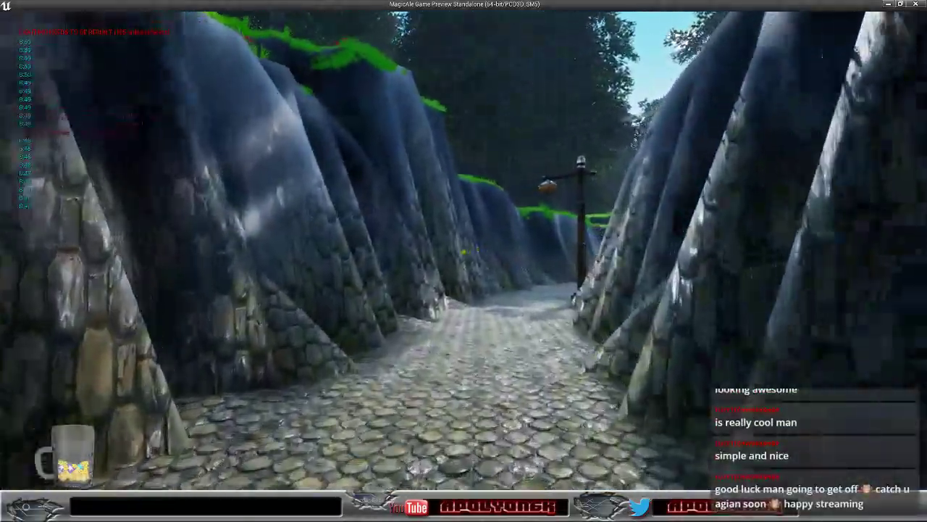
pyautogui.press('w')
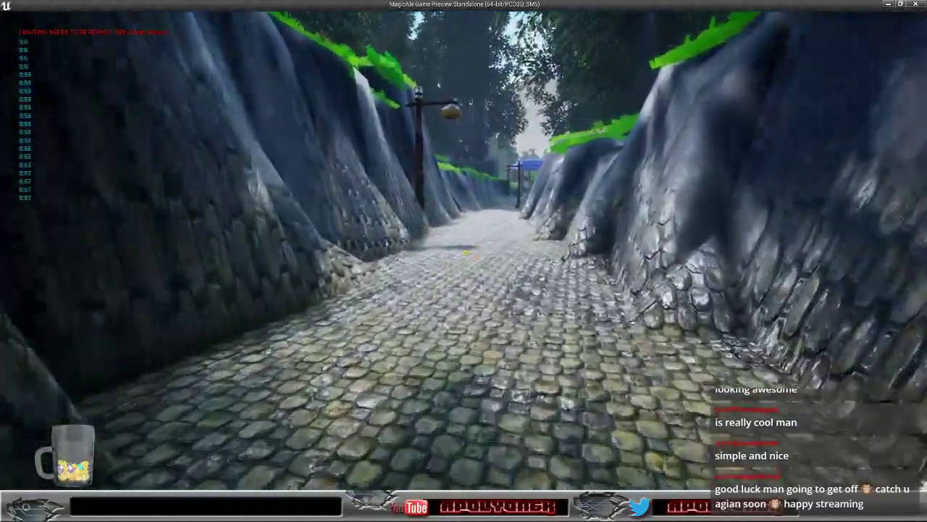
pyautogui.press('w')
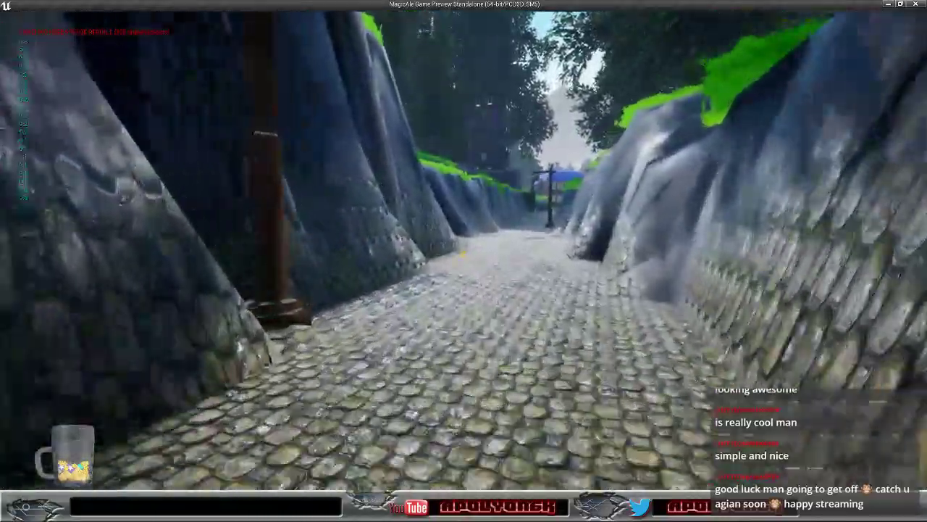
pyautogui.press('w')
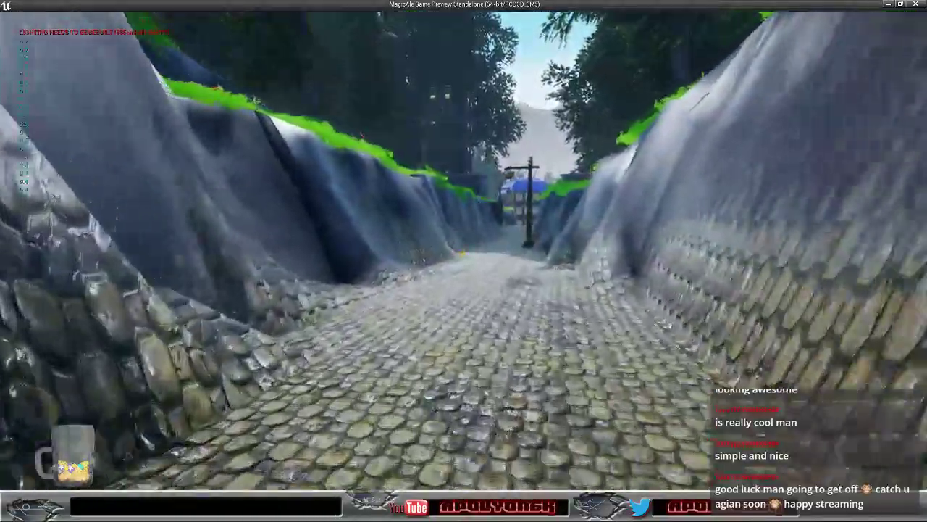
pyautogui.press('w')
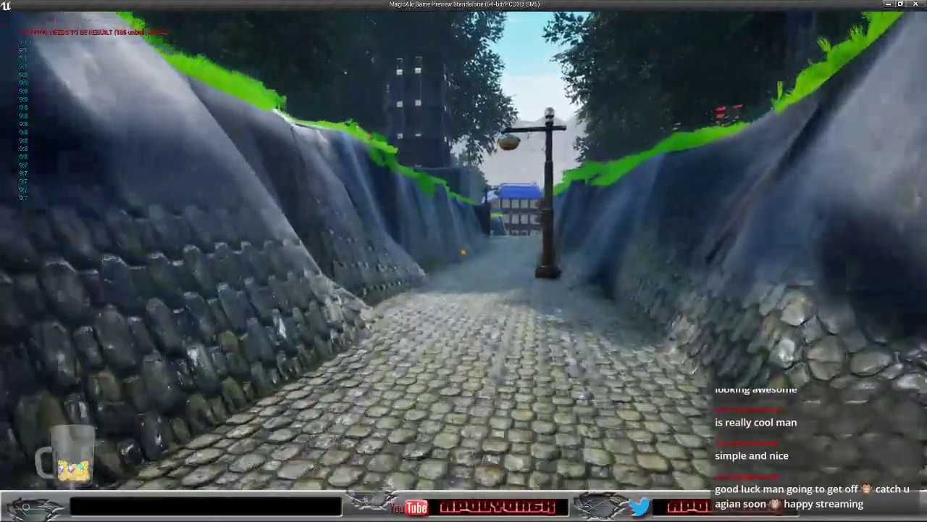
pyautogui.press('w')
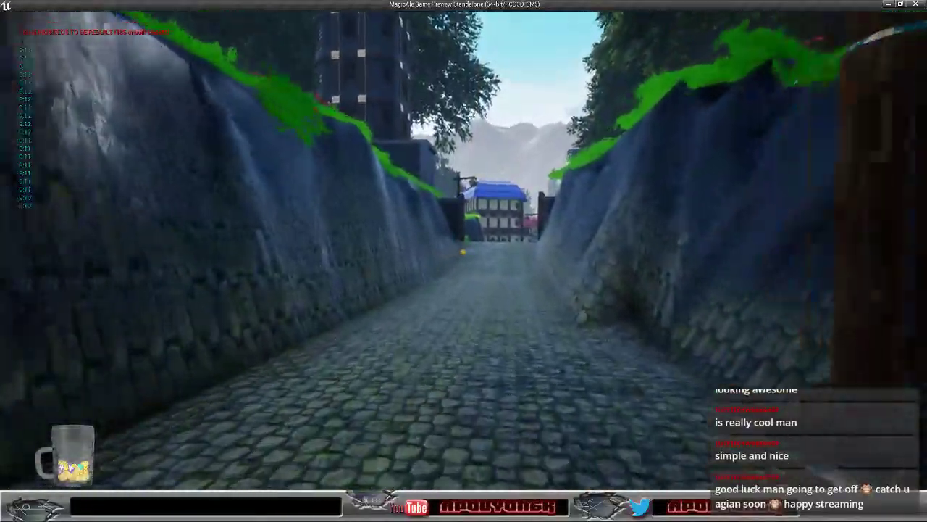
pyautogui.press('w')
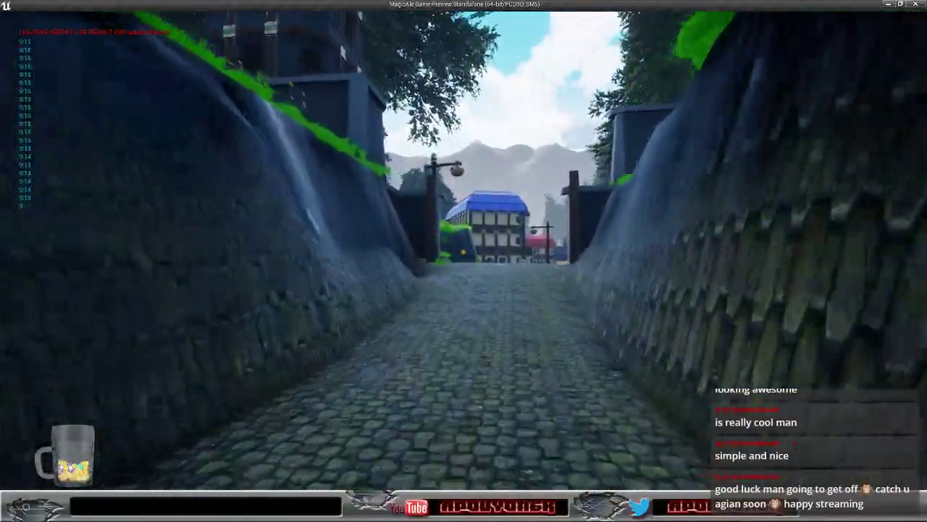
pyautogui.press('w')
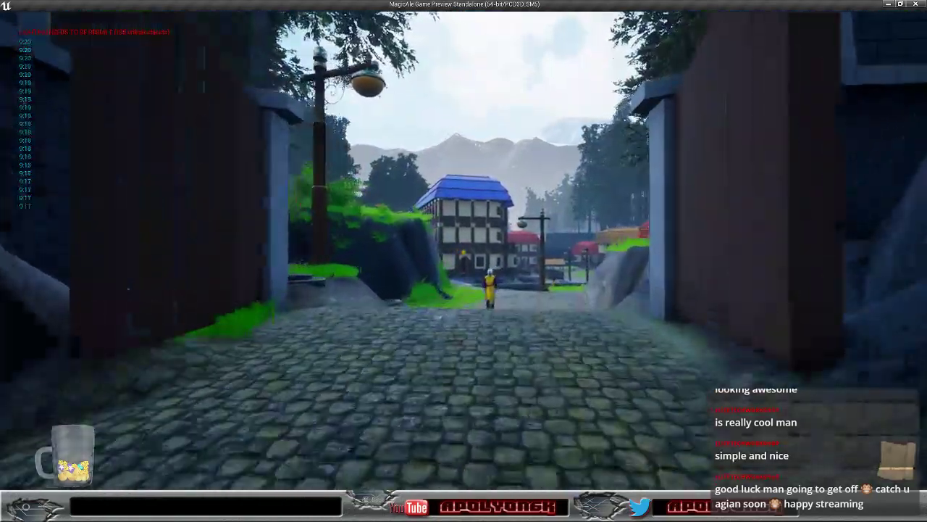
pyautogui.press('w')
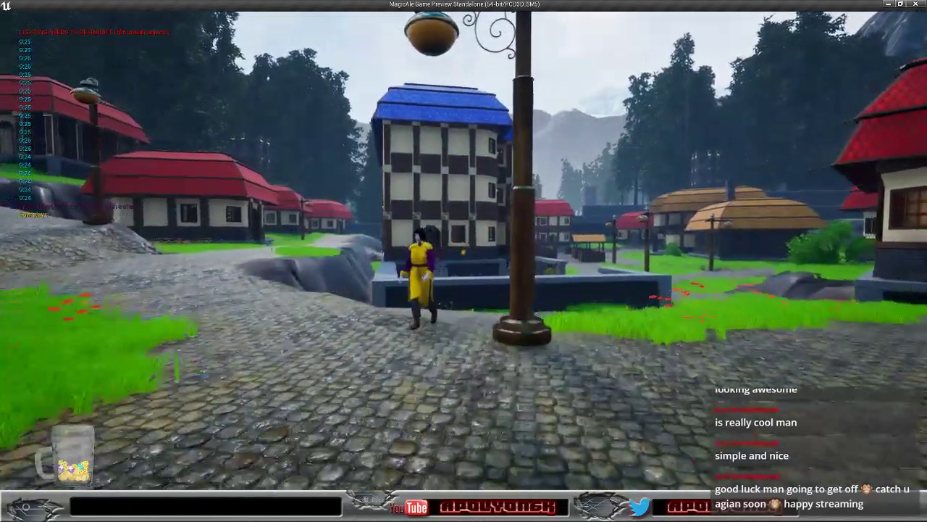
# - End the playtest and close the BackgroundQuestion and Main level blueprints
pyautogui.press('Escape')
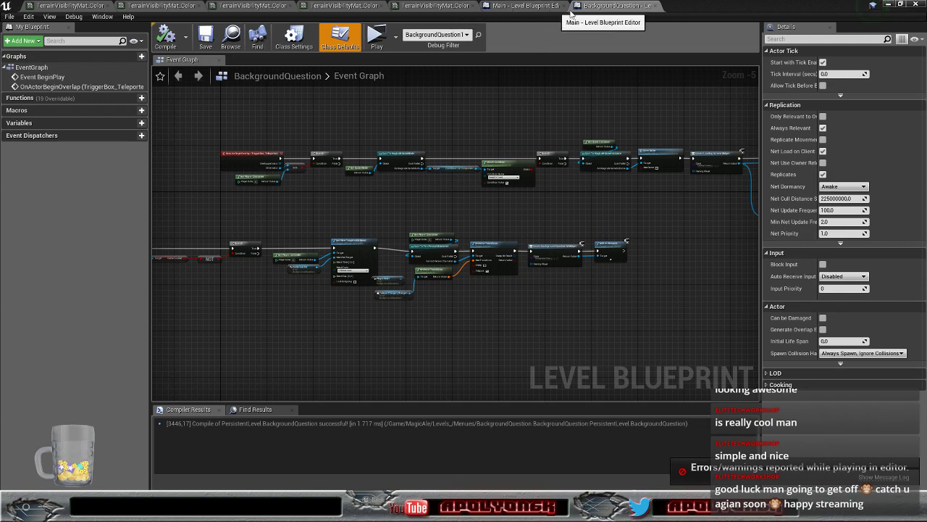
pyautogui.click(656, 7)
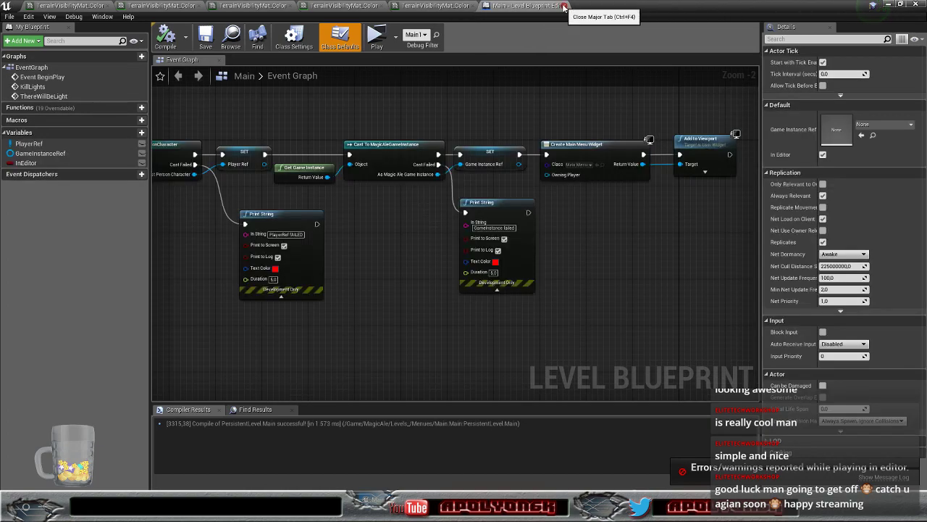
pyautogui.click(565, 6)
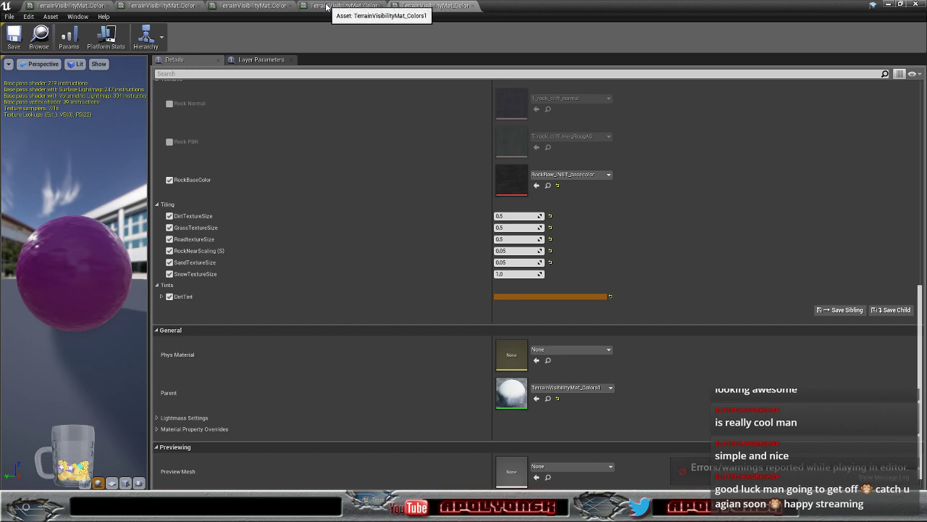
# - Shrink the TerrainVisibilityMat_Colors_Inst1 window to expose the level, and examine the rock and snow blending on the slopes around the village
pyautogui.scroll(4, 377, 185)
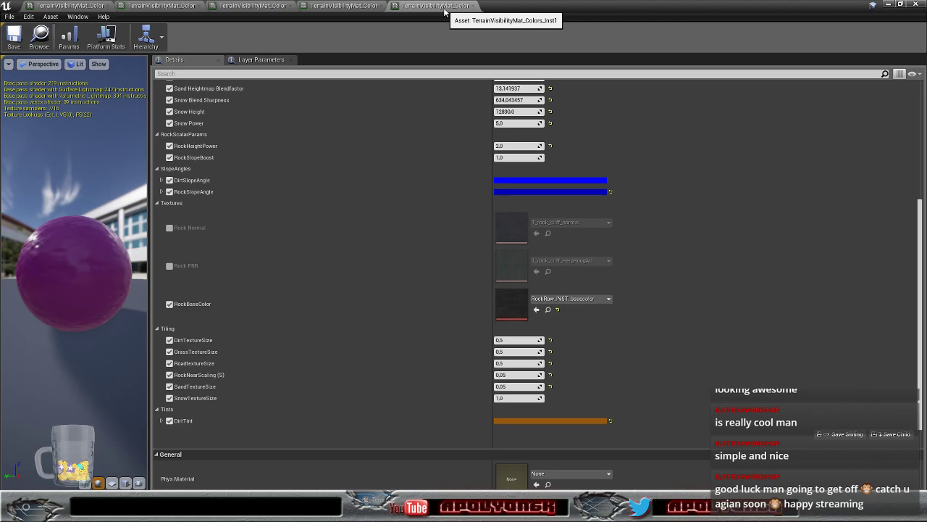
pyautogui.click(900, 4)
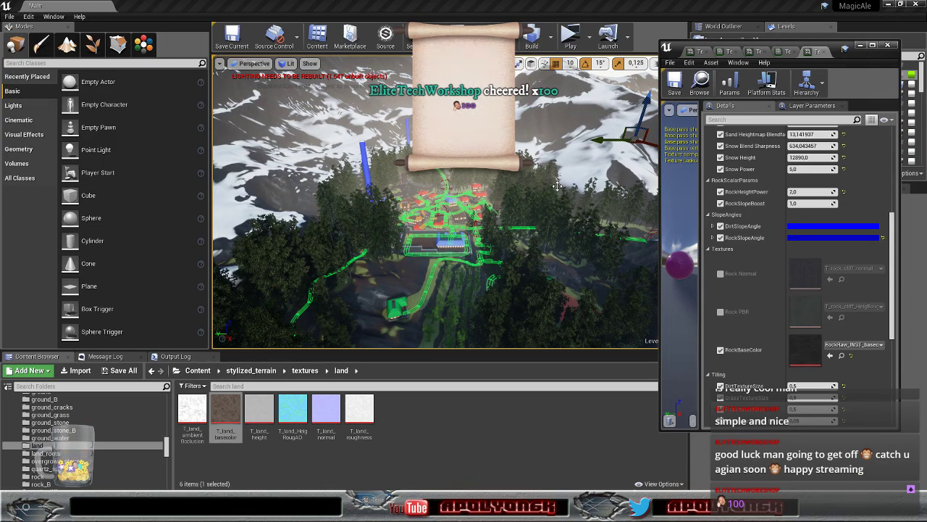
pyautogui.press('w')
pyautogui.moveTo(555, 207); pyautogui.dragTo(652, 232, button='right')
pyautogui.moveTo(435, 232); pyautogui.dragTo(539, 207, button='right')
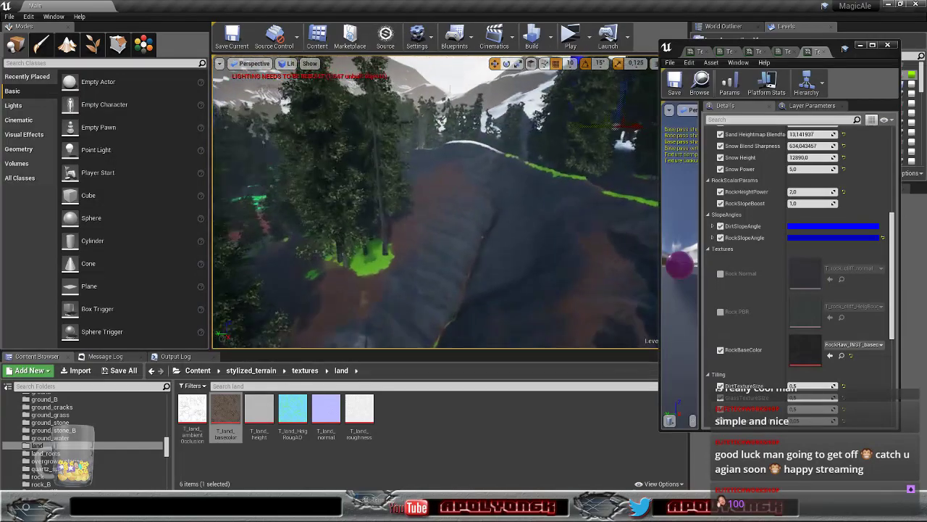
pyautogui.press('s')
pyautogui.moveTo(435, 217); pyautogui.dragTo(442, 214, button='right')
pyautogui.press('w')
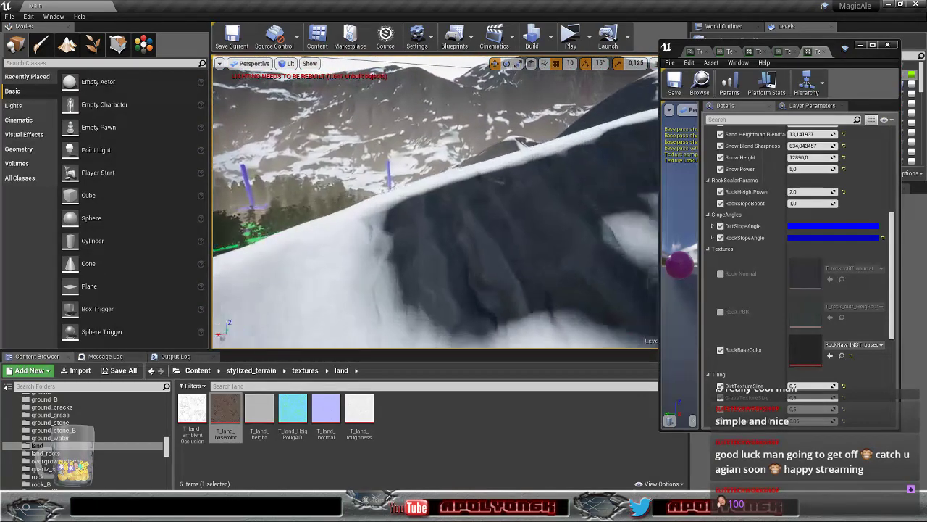
pyautogui.moveTo(435, 217); pyautogui.dragTo(326, 217, button='right')
pyautogui.press('w')
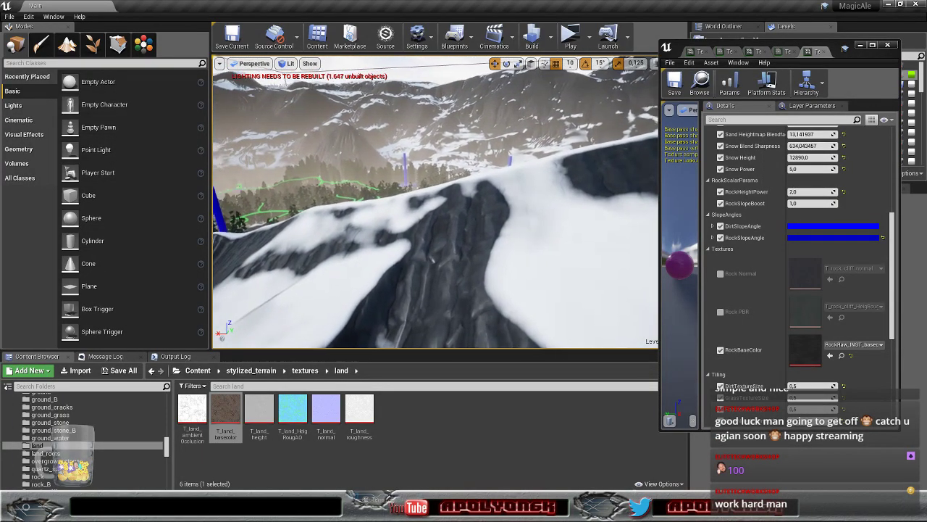
# - Fly along the snowy ridges to the dark conical peak and examine its rock texture up close and from afar
pyautogui.press('w')
pyautogui.moveTo(441, 277); pyautogui.dragTo(405, 246, button='right')
pyautogui.press('w')
pyautogui.press('w')
pyautogui.press('w')
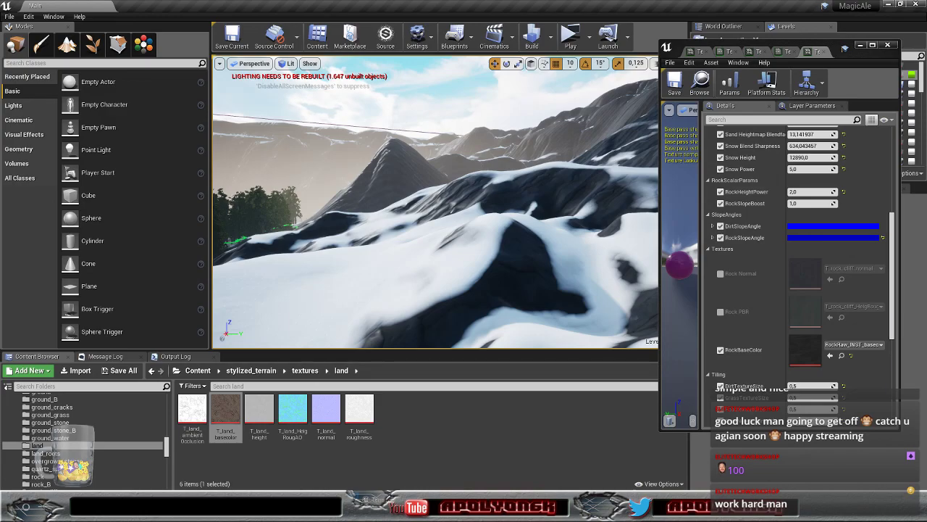
pyautogui.moveTo(507, 188); pyautogui.dragTo(515, 217, button='right')
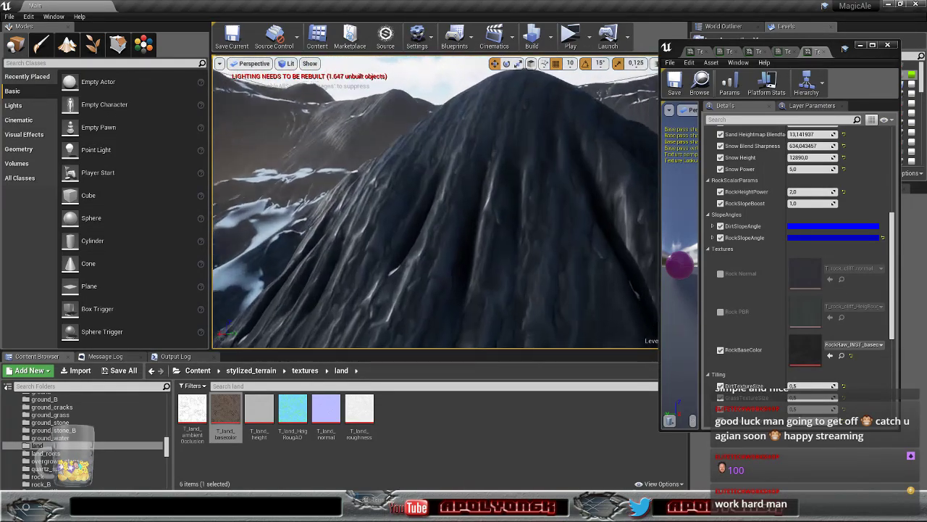
pyautogui.press('s')
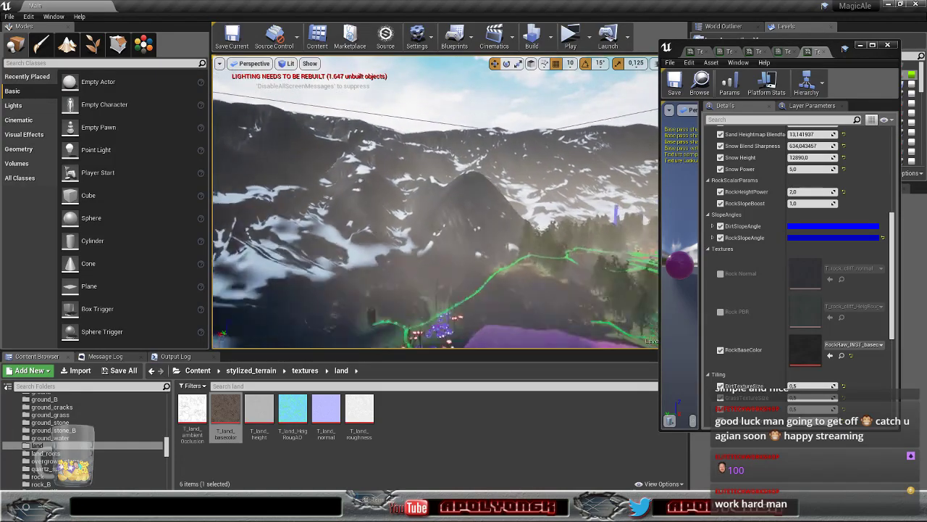
pyautogui.press('w')
pyautogui.press('s')
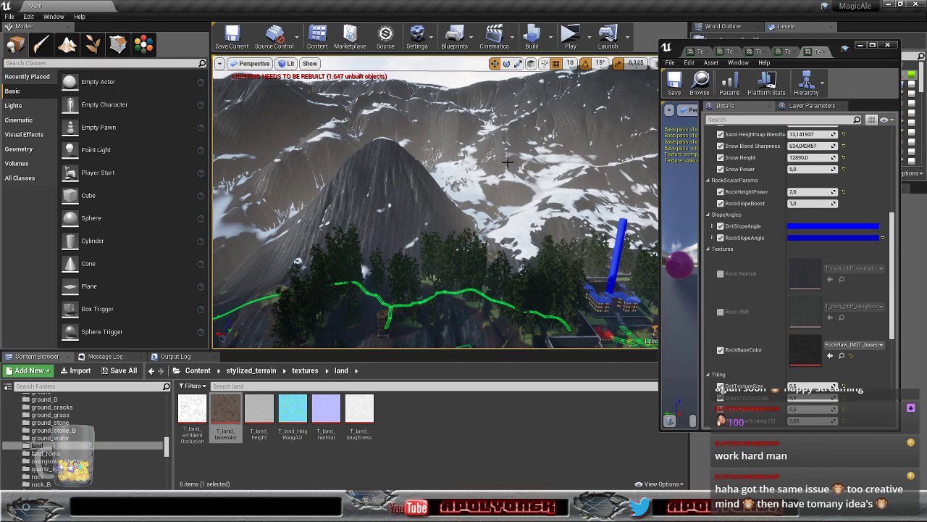
pyautogui.moveTo(496, 243)
pyautogui.mouseDown(button='right')
pyautogui.moveTo(556, 255)
pyautogui.moveTo(395, 243)
pyautogui.moveTo(500, 241)
pyautogui.mouseUp(button='right')
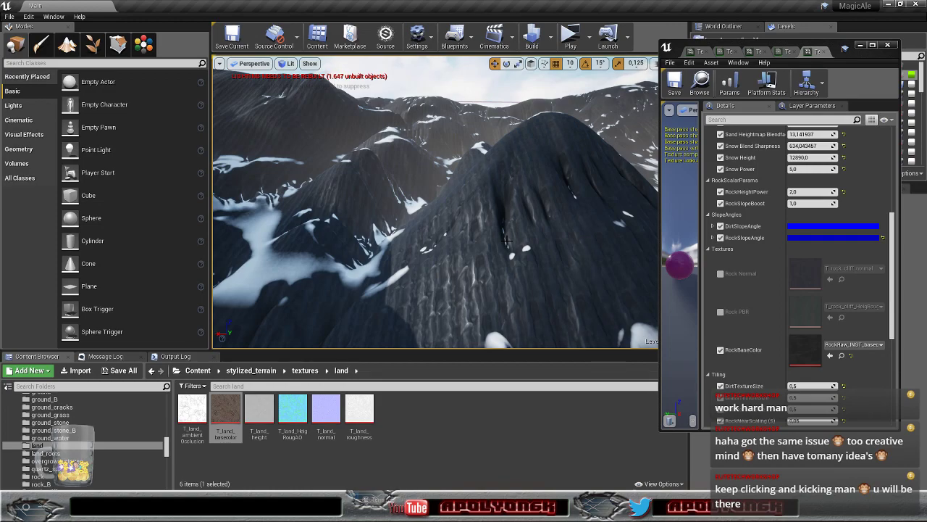
# - Disable the RockBaseColor texture override in the terrain material instance, with the hillside behind the red-roofed village houses in view
pyautogui.moveTo(524, 250); pyautogui.dragTo(637, 279, button='right')
pyautogui.press('w')
pyautogui.press('s')
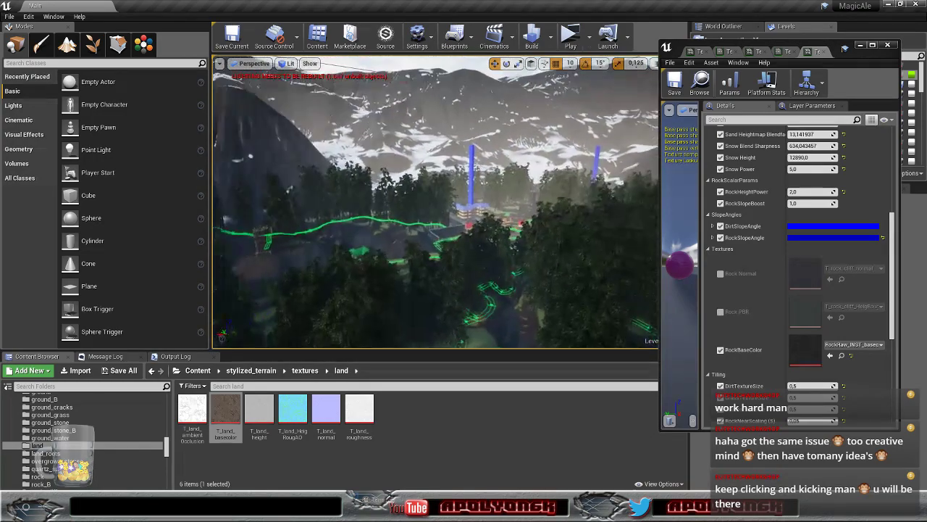
pyautogui.moveTo(435, 203)
pyautogui.mouseDown(button='right')
pyautogui.moveTo(433, 190)
pyautogui.moveTo(391, 156)
pyautogui.moveTo(384, 166)
pyautogui.moveTo(185, 174)
pyautogui.moveTo(199, 167)
pyautogui.moveTo(198, 175)
pyautogui.moveTo(449, 187)
pyautogui.moveTo(474, 257)
pyautogui.moveTo(523, 252)
pyautogui.moveTo(471, 252)
pyautogui.mouseUp(button='right')
pyautogui.press('w')
pyautogui.press('s')
pyautogui.press('w')
pyautogui.press('w')
pyautogui.press('w')
pyautogui.press('w')
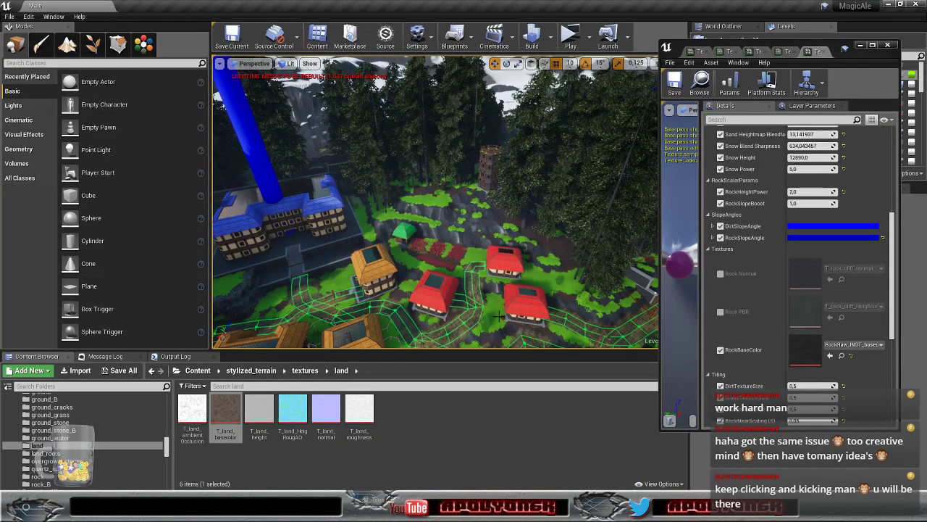
pyautogui.click(720, 350)
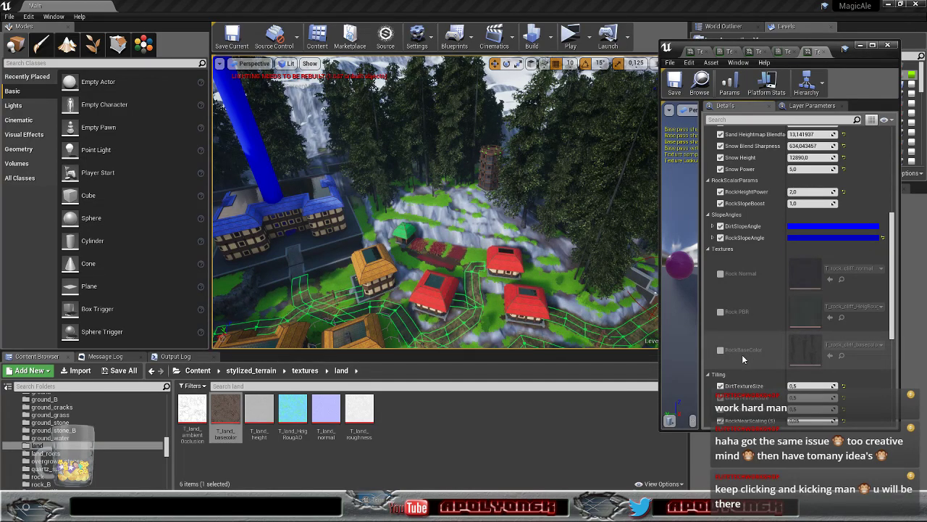
# - Inspect the landscape with the parent's rock base color, flying from the village out over the purple swamp and forest
pyautogui.moveTo(536, 268); pyautogui.dragTo(460, 237, button='right')
pyautogui.press('w')
pyautogui.press('s')
pyautogui.press('w')
pyautogui.press('s')
pyautogui.press('w')
pyautogui.press('s')
pyautogui.press('w')
pyautogui.press('s')
pyautogui.press('w')
pyautogui.press('s')
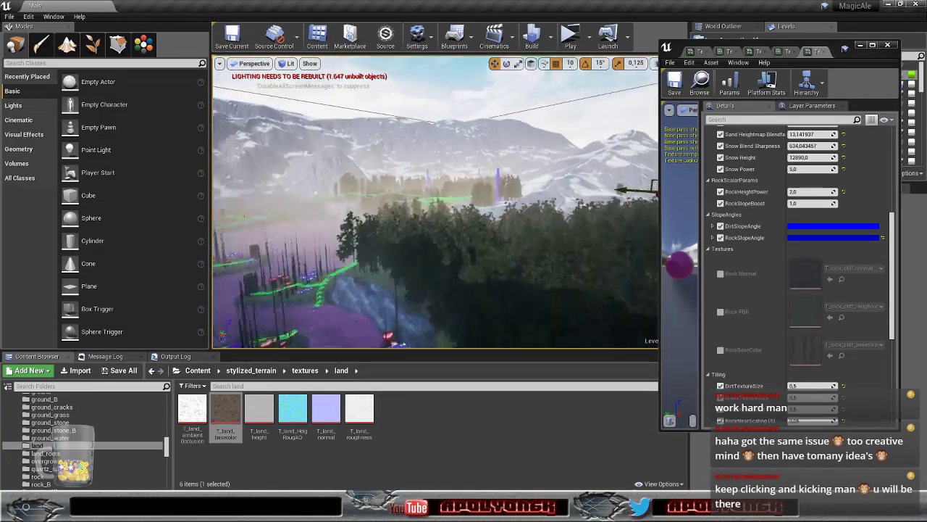
# - Examine the rock and snow texturing on the mountain faces above the village from a high viewpoint
pyautogui.press('s')
pyautogui.moveTo(434, 210); pyautogui.dragTo(435, 260, button='right')
pyautogui.press('w')
pyautogui.press('w')
pyautogui.press('w')
pyautogui.moveTo(491, 236); pyautogui.dragTo(510, 258, button='right')
pyautogui.press('s')
pyautogui.press('w')
pyautogui.press('w')
pyautogui.press('s')
pyautogui.press('w')
pyautogui.press('s')
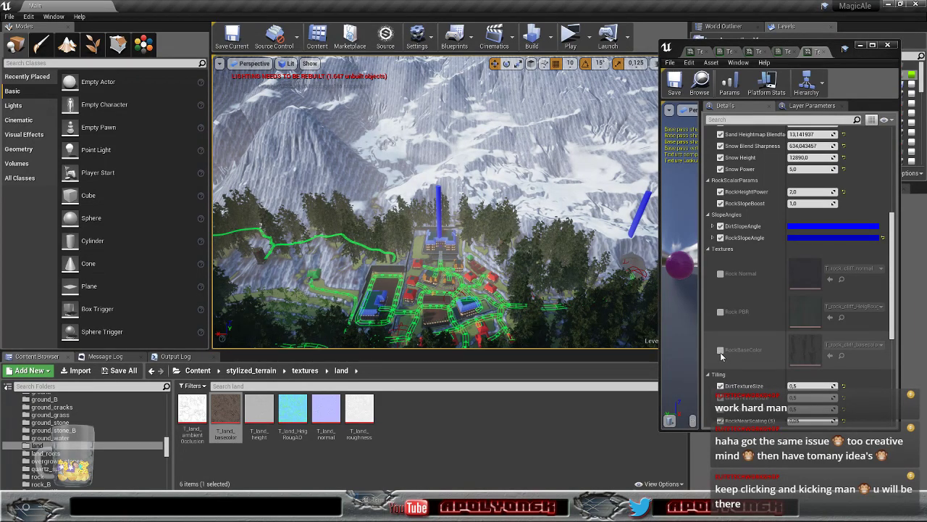
# - Review the terrain instance's texture and tiling parameters and fly from the village up to the ridges to examine the rock texture closely
pyautogui.scroll(-2, 747, 313)
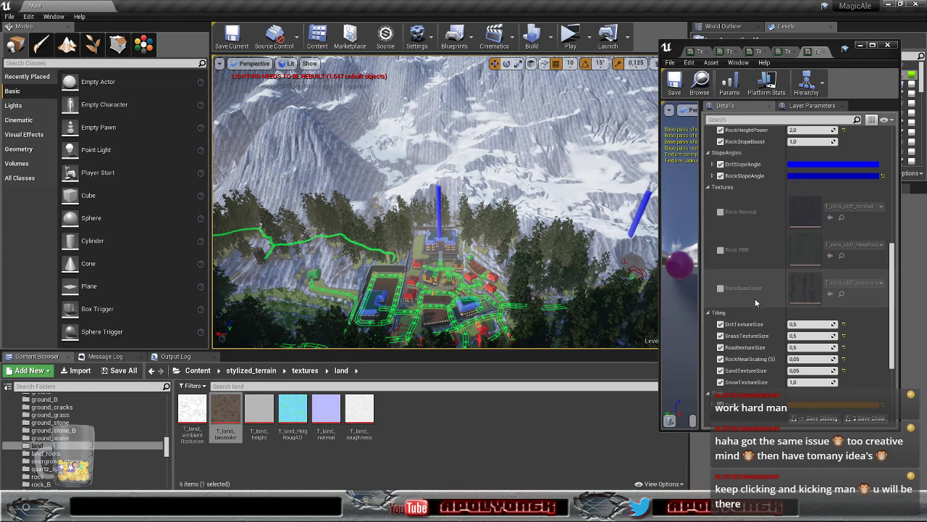
pyautogui.scroll(-1, 754, 295)
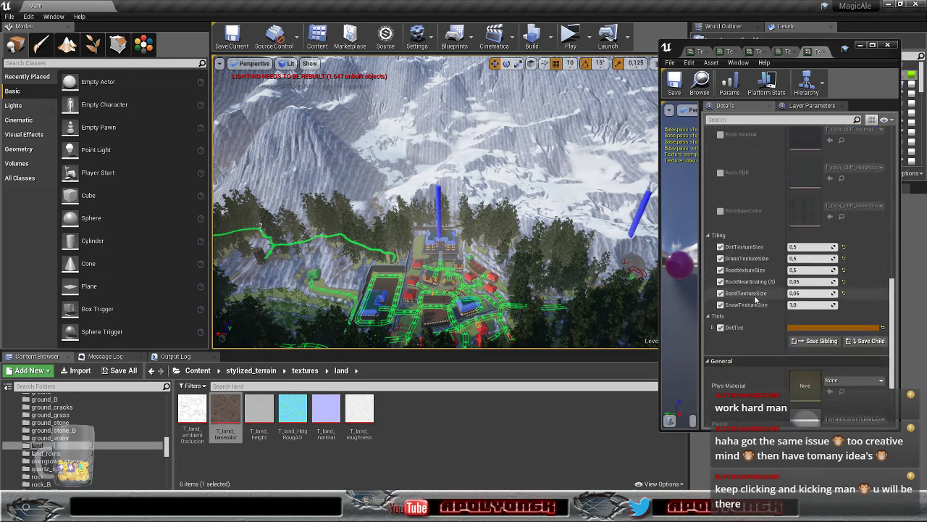
pyautogui.scroll(1, 754, 296)
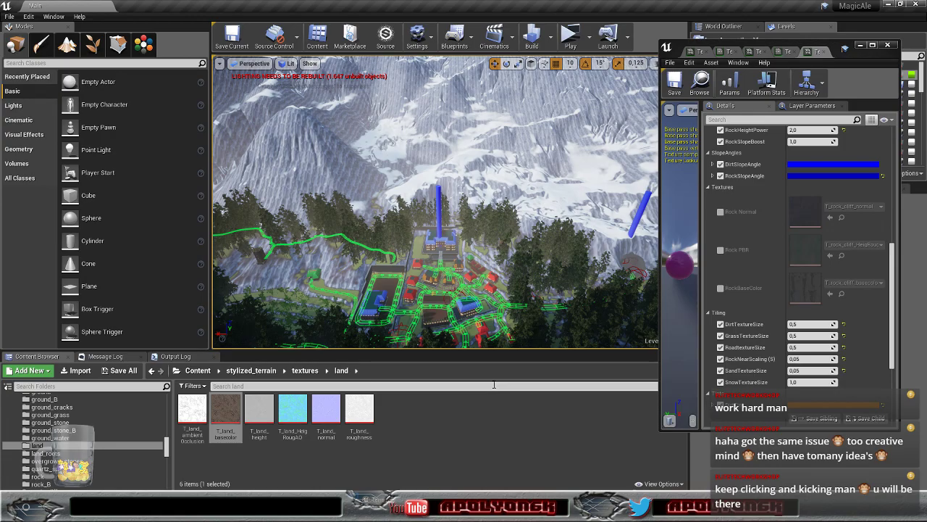
pyautogui.press('w')
pyautogui.moveTo(455, 262); pyautogui.dragTo(156, 228, button='right')
pyautogui.press('d')
pyautogui.press('s')
pyautogui.press('w')
pyautogui.press('s')
pyautogui.press('w')
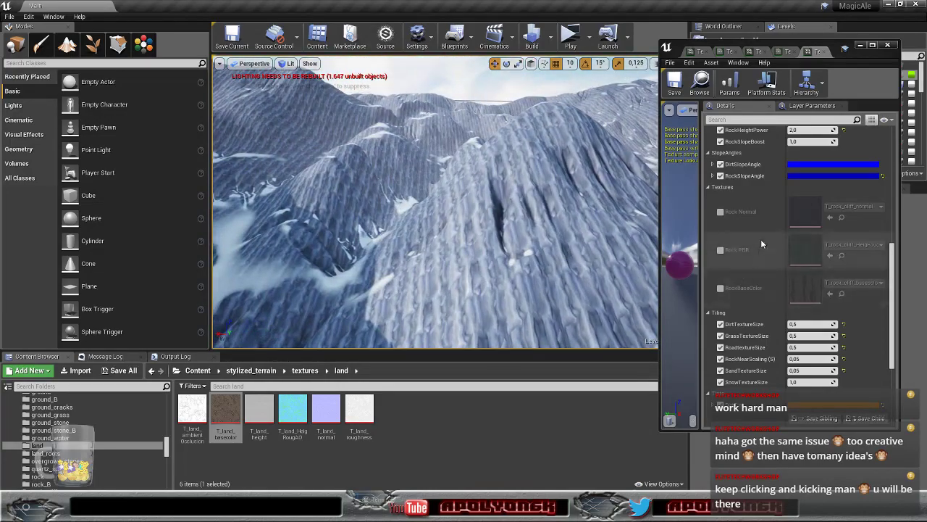
# - Bring up the parent terrain material's graph in a maximized window and inspect the DirtTint parameter in the Dirt Layer
pyautogui.click(785, 53)
pyautogui.doubleClick(845, 49)
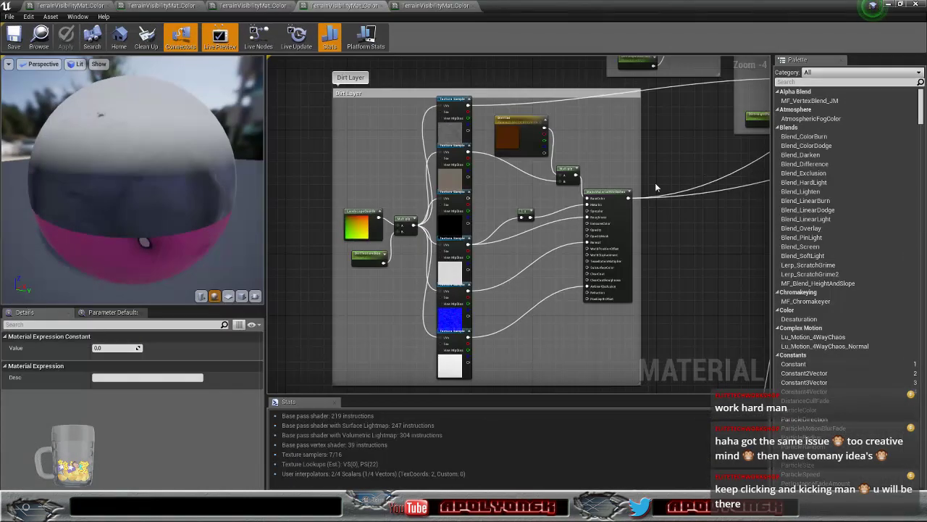
pyautogui.moveTo(677, 270); pyautogui.dragTo(594, 85, button='right')
pyautogui.moveTo(597, 144); pyautogui.dragTo(619, 335, button='right')
pyautogui.scroll(1, 620, 334)
pyautogui.click(463, 134)
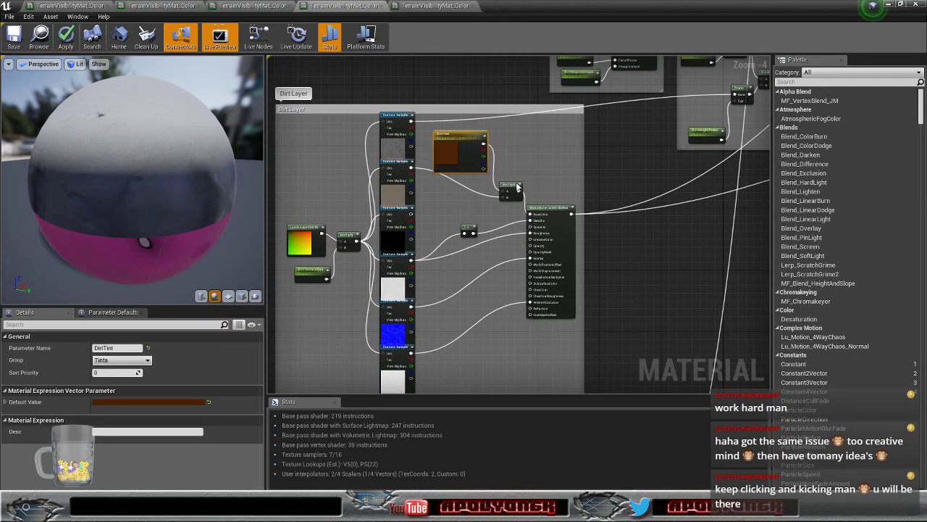
# - Extend the Rock Layer comment box upward and add a Constant3Vector node beside RockBaseColor
pyautogui.moveTo(637, 283); pyautogui.dragTo(595, 74, button='right')
pyautogui.scroll(3, 552, 214)
pyautogui.moveTo(534, 236); pyautogui.dragTo(505, 202, button='right')
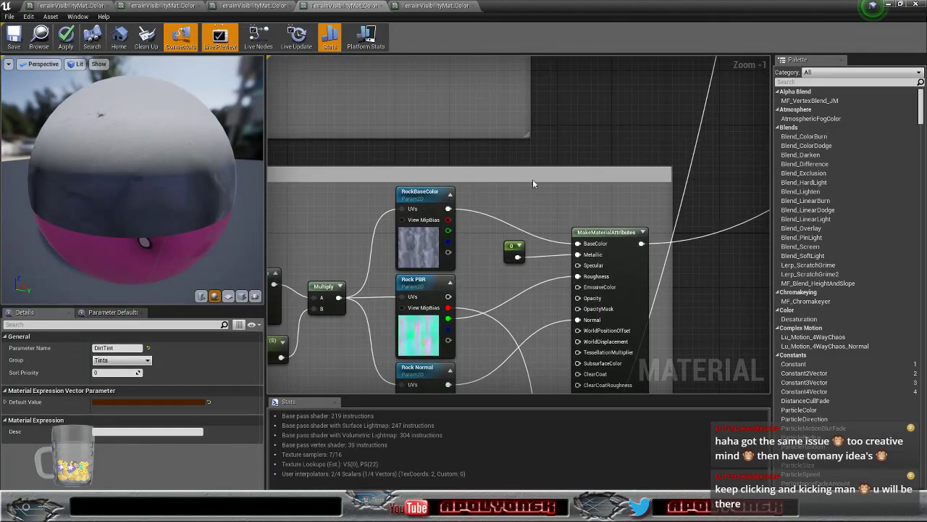
pyautogui.moveTo(542, 167); pyautogui.dragTo(542, 149)
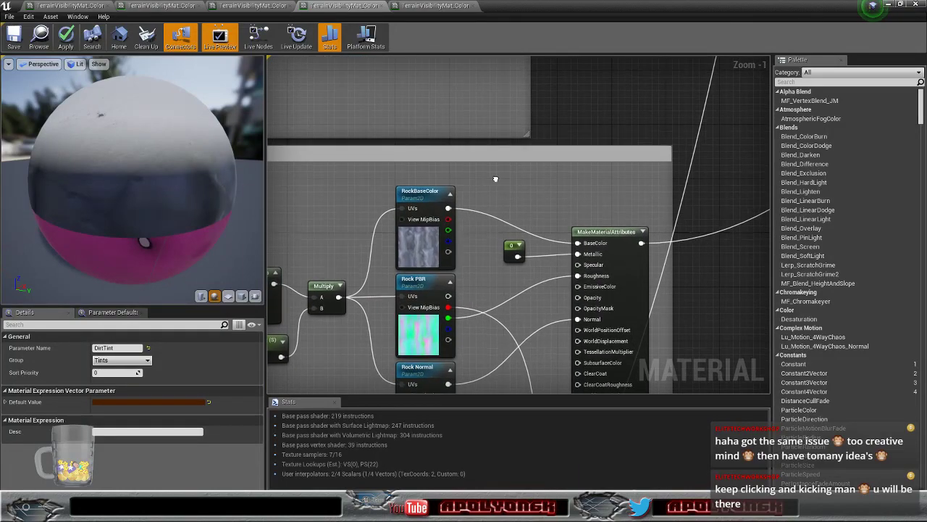
pyautogui.rightClick(497, 181)
pyautogui.moveTo(395, 113); pyautogui.dragTo(381, 85, button='right')
pyautogui.rightClick(497, 158)
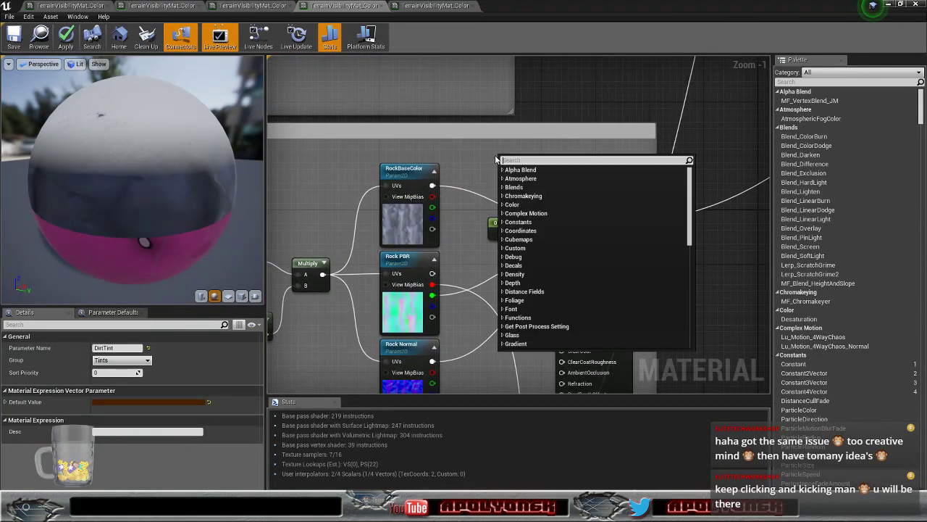
pyautogui.click(500, 160)
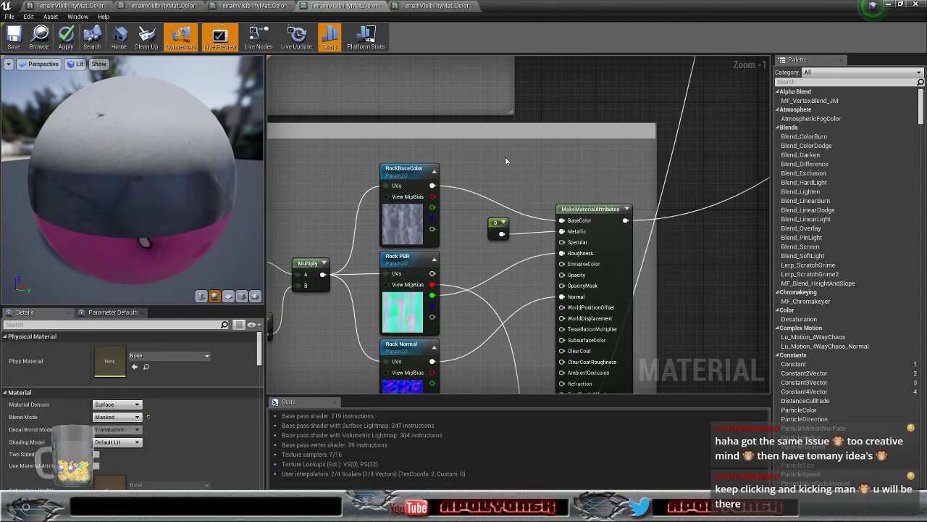
pyautogui.press('3')
pyautogui.click(503, 152)
pyautogui.moveTo(536, 162); pyautogui.dragTo(479, 142)
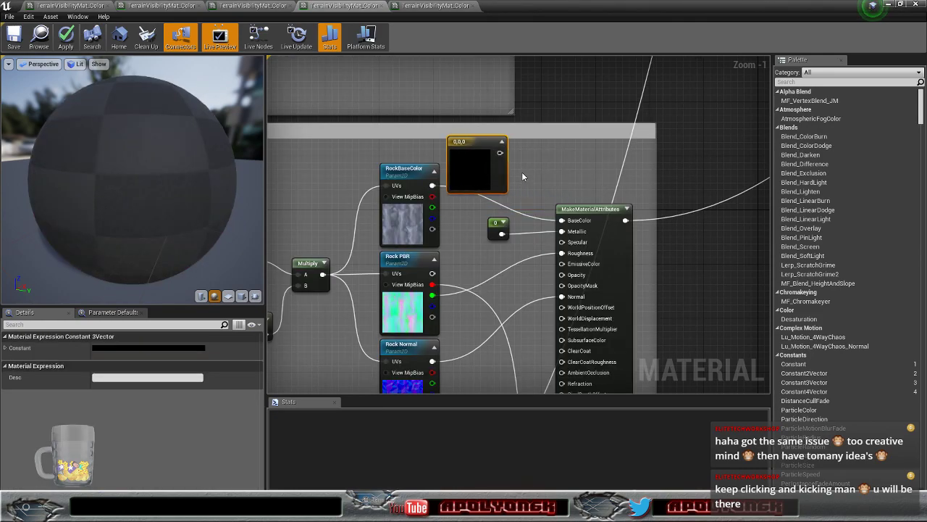
# - Add a Multiply node combining the new colour constant with RockBaseColor and feed it into the rock attributes' BaseColor
pyautogui.press('m')
pyautogui.click(525, 163)
pyautogui.moveTo(499, 153); pyautogui.dragTo(533, 185)
pyautogui.moveTo(433, 186); pyautogui.dragTo(561, 221)
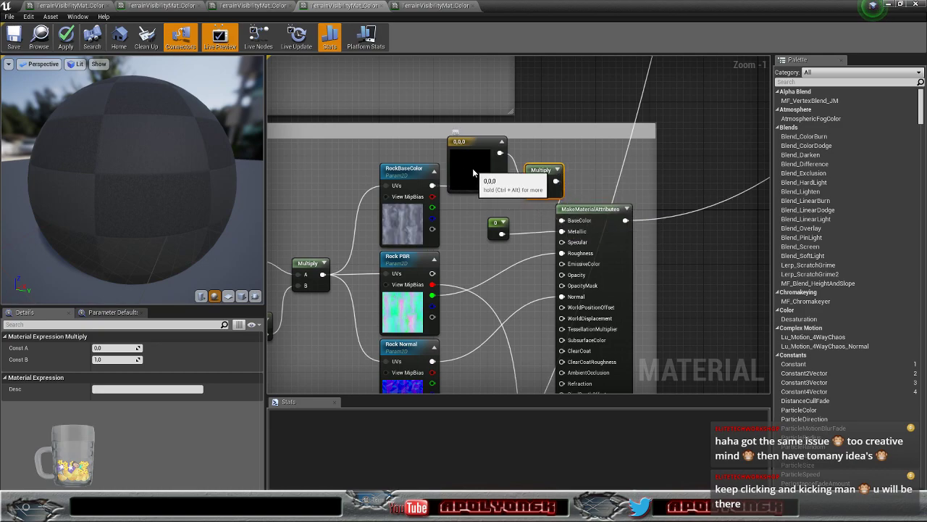
# - Convert the Rock Layer's colour constant into a parameter named RockTint
pyautogui.click(473, 172)
pyautogui.rightClick(476, 143)
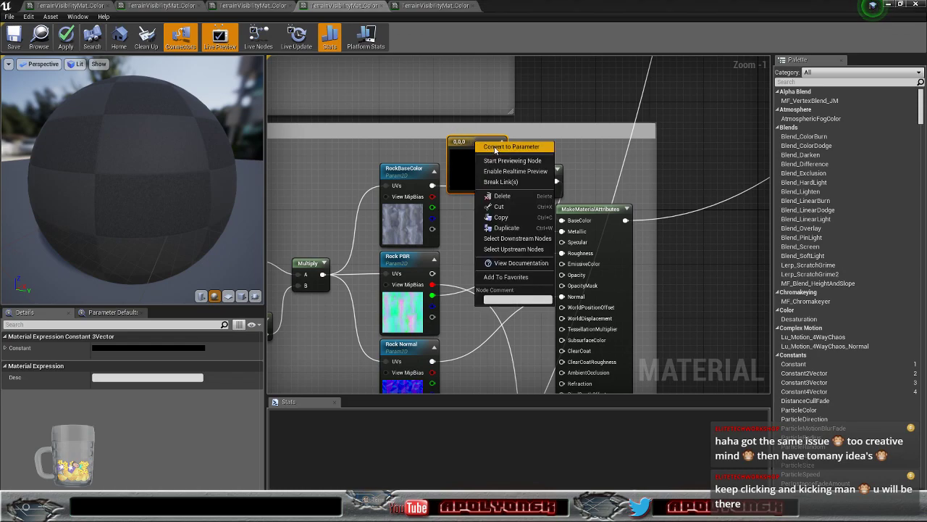
pyautogui.click(492, 148)
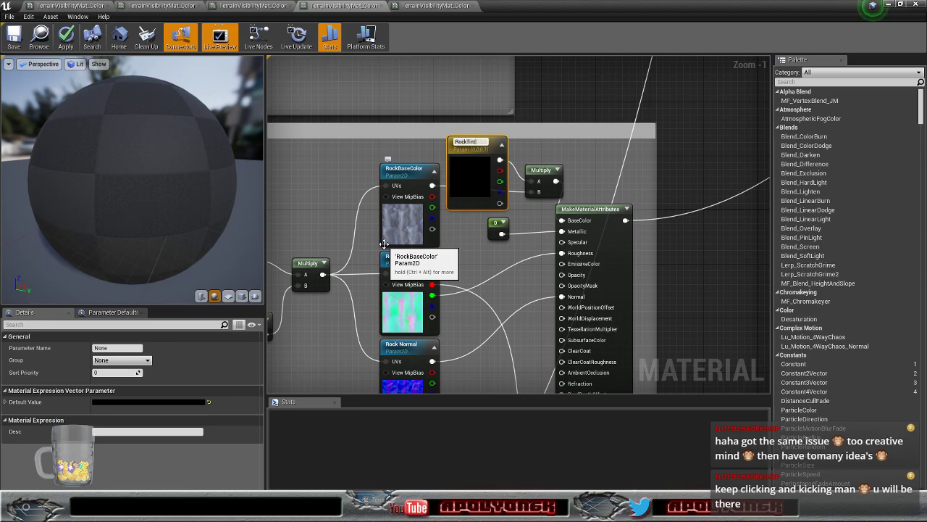
pyautogui.press('Return')
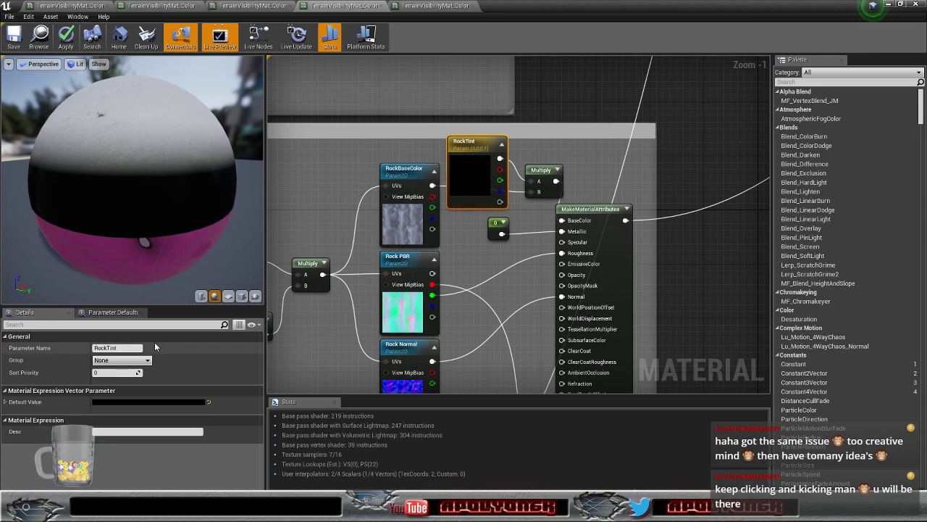
# - Assign the RockTint parameter to the Tints group and save the material
pyautogui.click(128, 360)
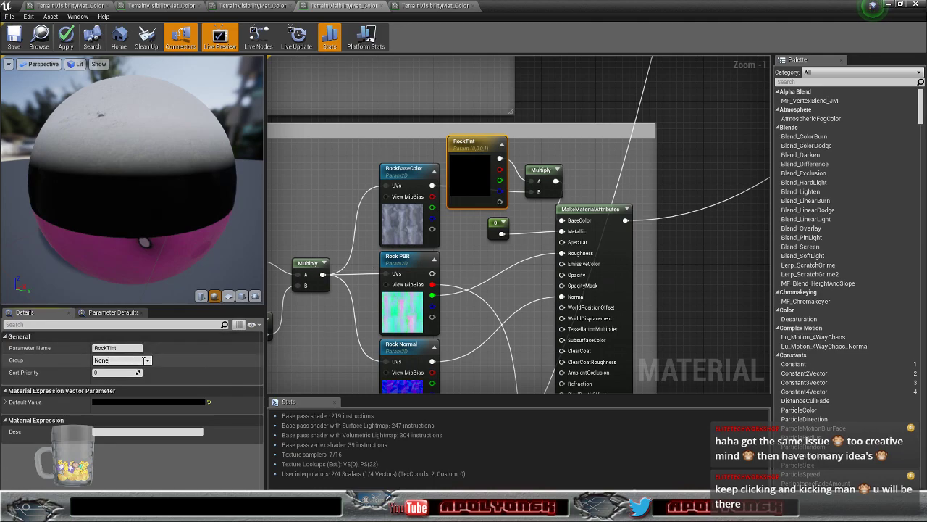
pyautogui.click(148, 361)
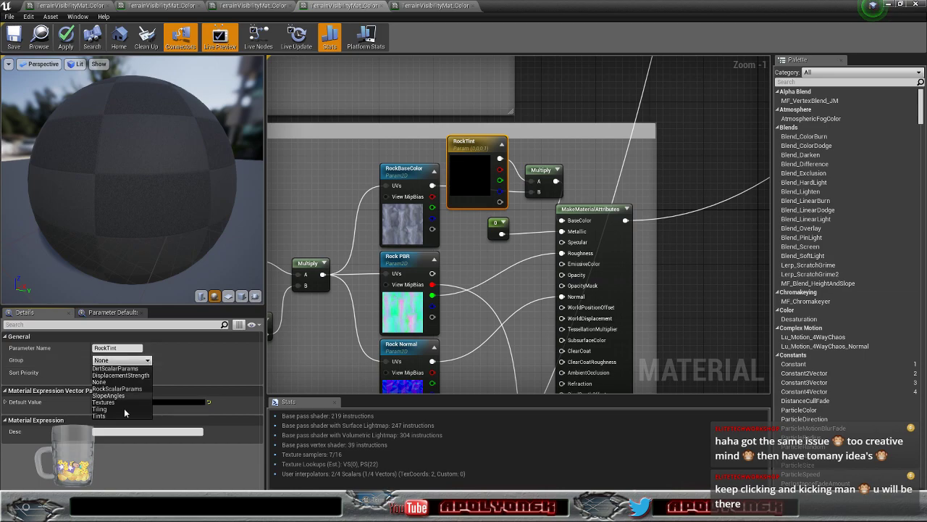
pyautogui.click(101, 415)
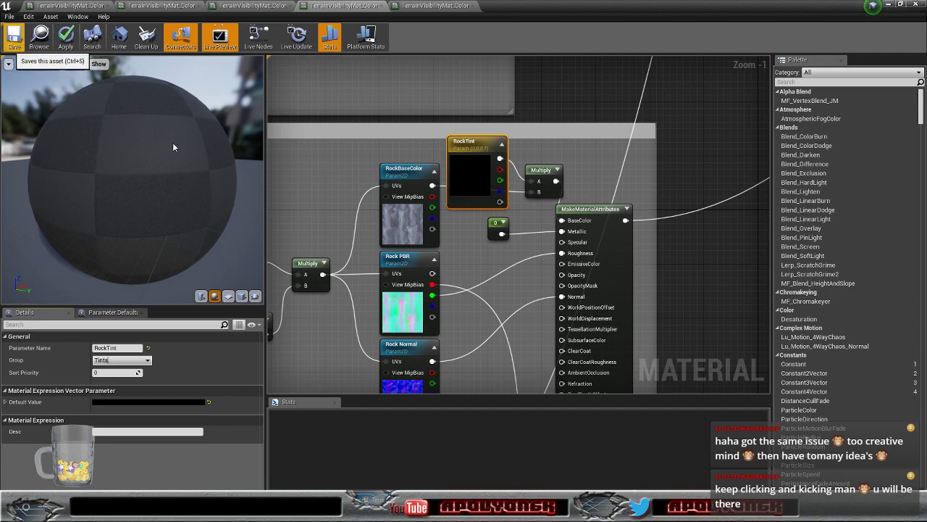
pyautogui.hotkey('ctrl', 's')
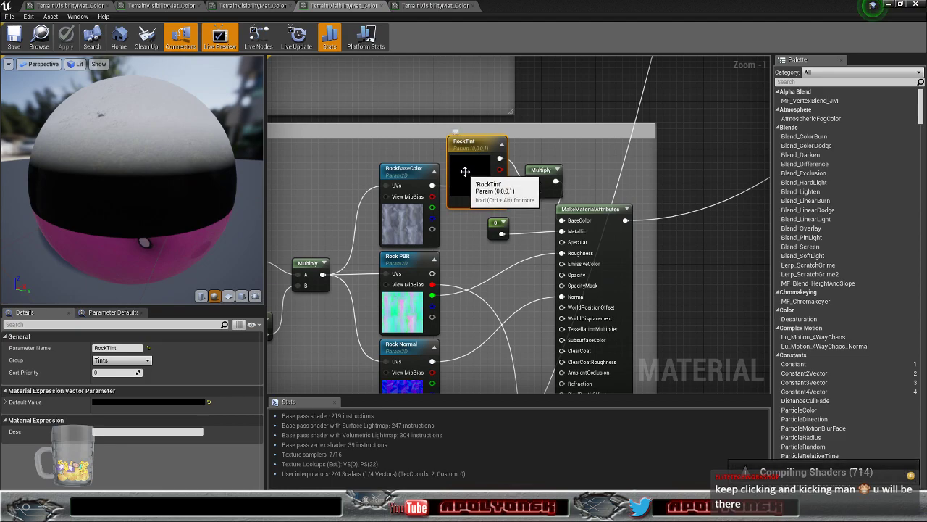
# - Set RockTint's default colour to a dark grey with R, G and B at 0.067708
pyautogui.click(150, 404)
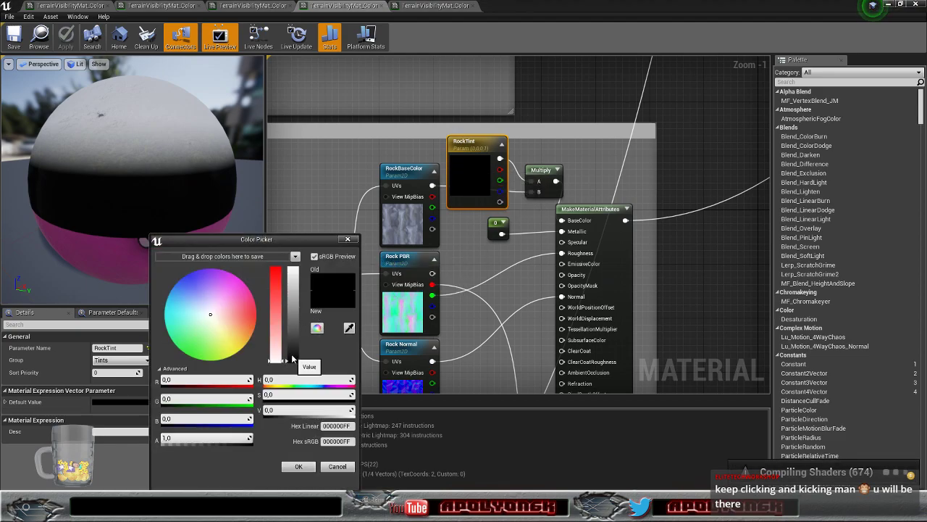
pyautogui.moveTo(295, 361); pyautogui.dragTo(294, 354)
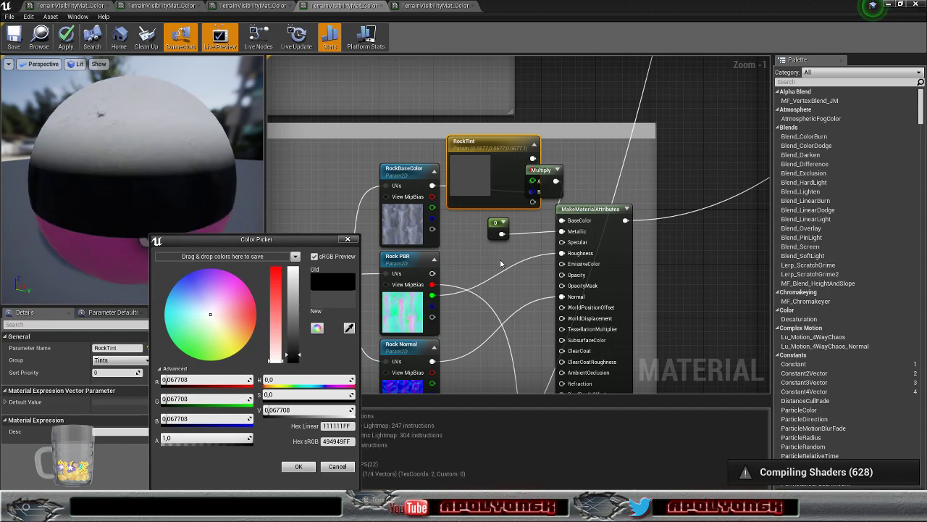
pyautogui.moveTo(81, 202); pyautogui.dragTo(166, 229)
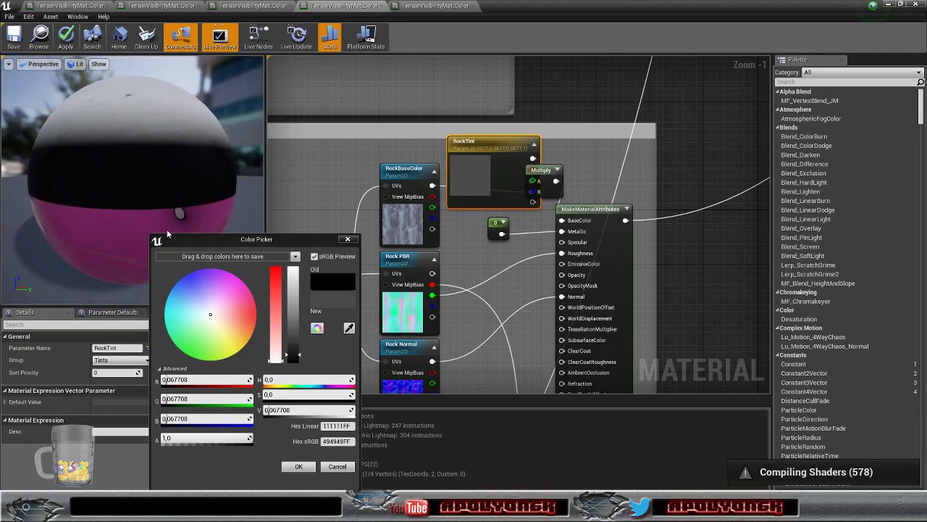
pyautogui.click(300, 466)
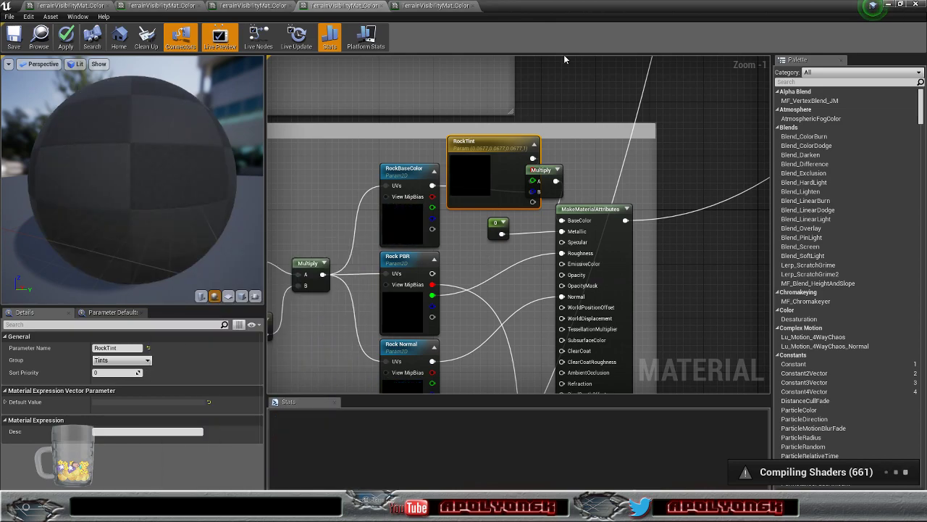
# - Centre the graph on the Dirt Layer and restore the material editor to a smaller window that uncovers the Content Browser
pyautogui.scroll(-5, 539, 78)
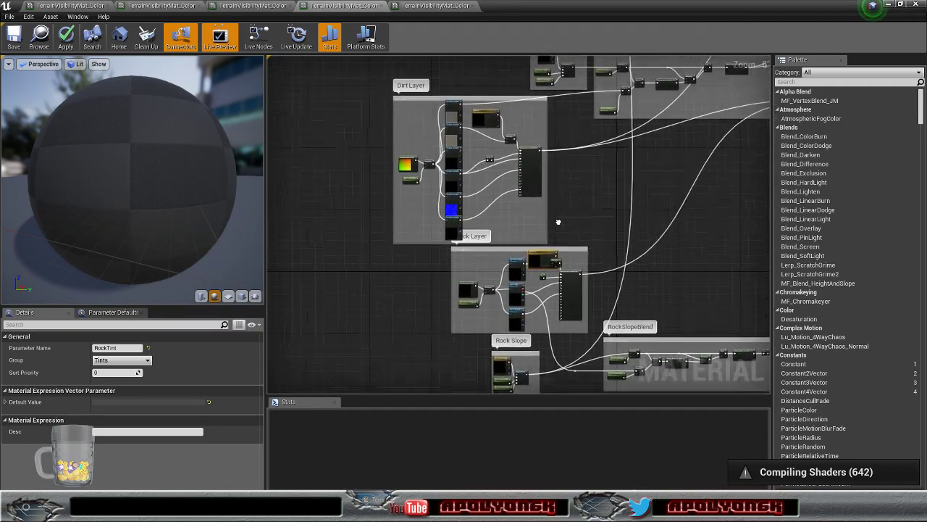
pyautogui.scroll(4, 494, 242)
pyautogui.scroll(-1, 482, 211)
pyautogui.scroll(-1, 454, 169)
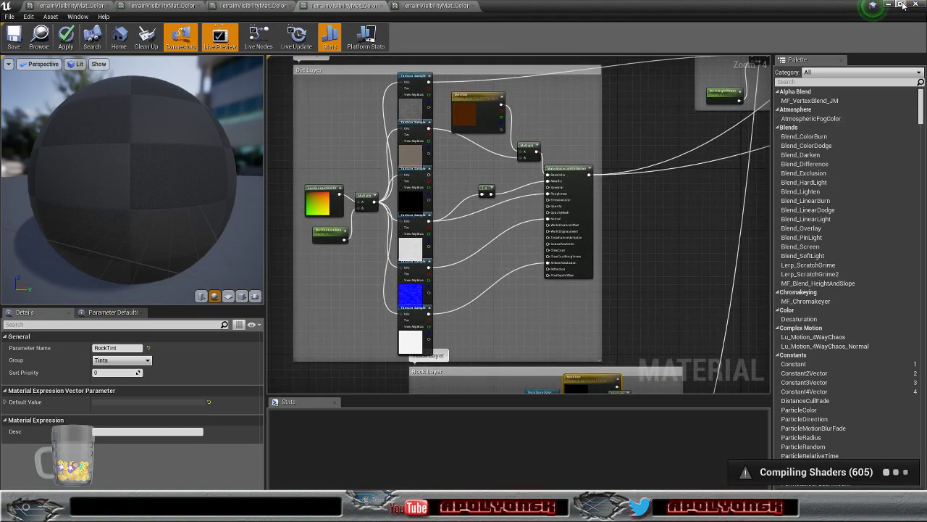
pyautogui.click(902, 6)
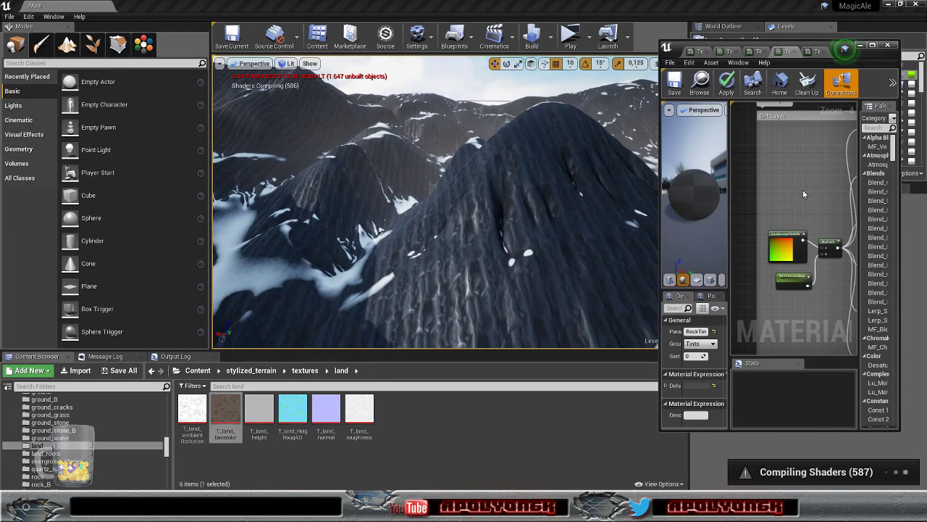
# - Widen the material editor and assign T_land_basecolor to the Dirt Layer's base color texture sample
pyautogui.moveTo(805, 186); pyautogui.dragTo(746, 184, button='right')
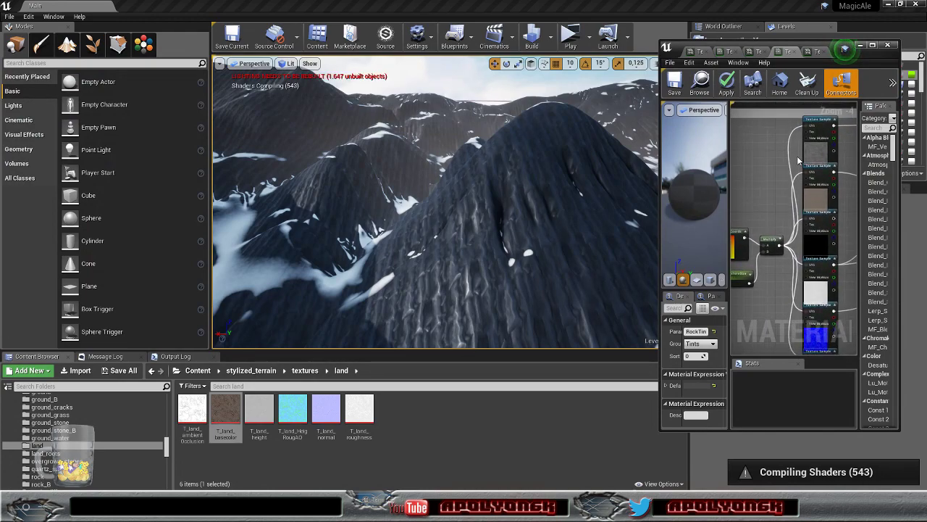
pyautogui.click(822, 200)
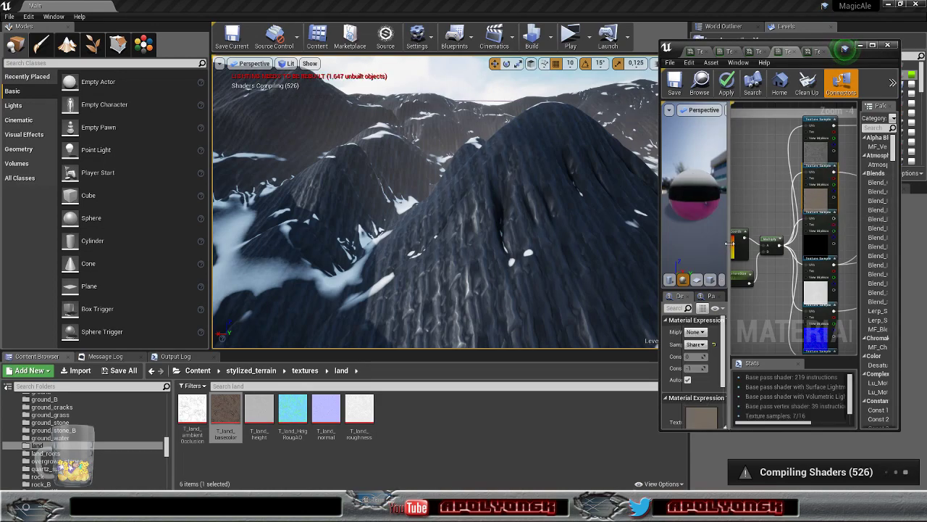
pyautogui.moveTo(660, 258); pyautogui.dragTo(530, 256)
pyautogui.moveTo(680, 196); pyautogui.dragTo(671, 167, button='right')
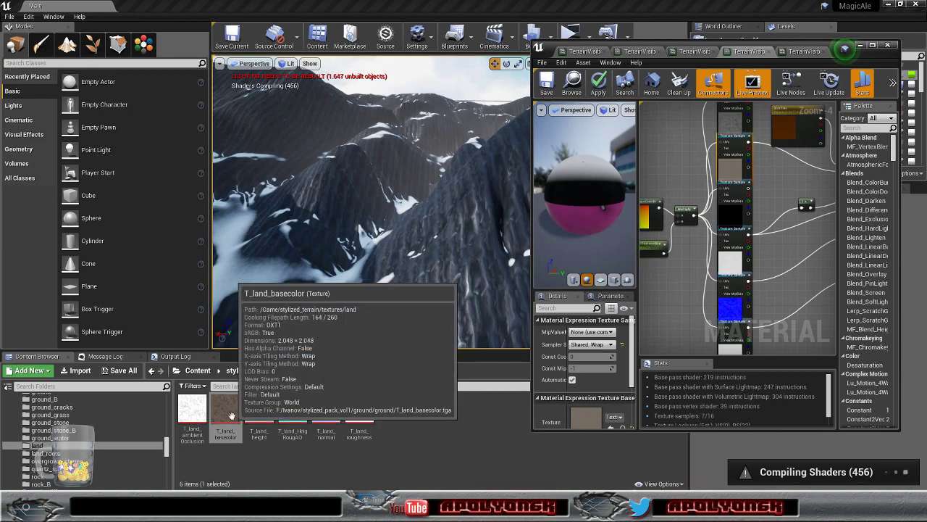
pyautogui.scroll(-2, 611, 381)
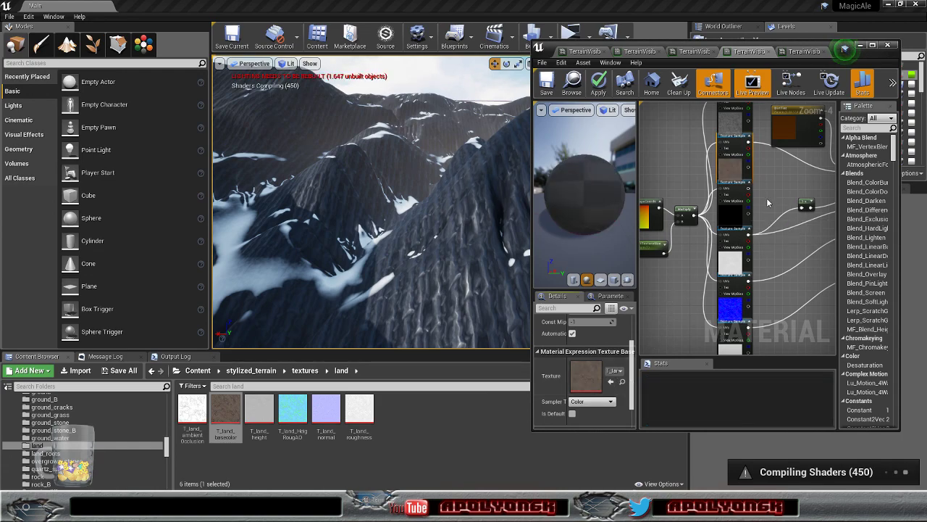
# - Delete the black Pebbles_Coarse_INST_metallic texture sample from the Dirt Layer
pyautogui.moveTo(773, 179); pyautogui.dragTo(729, 196, button='right')
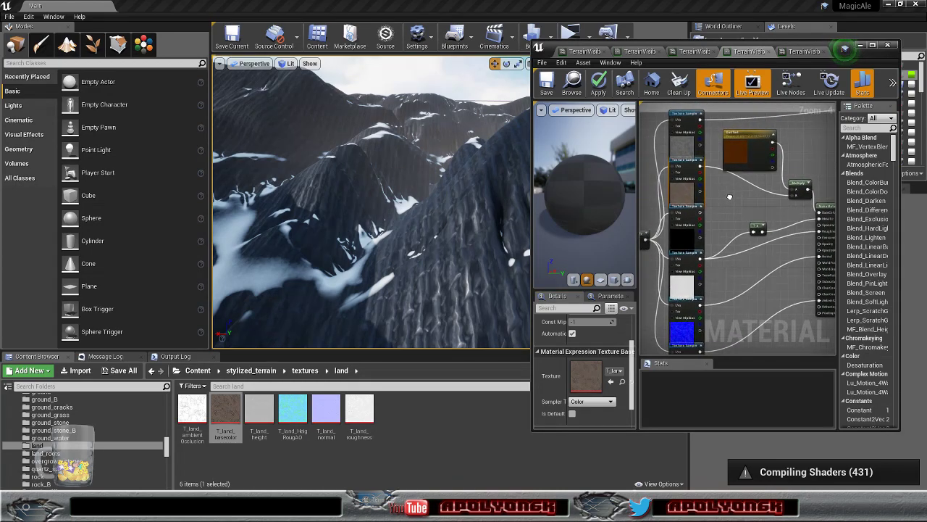
pyautogui.scroll(2, 729, 196)
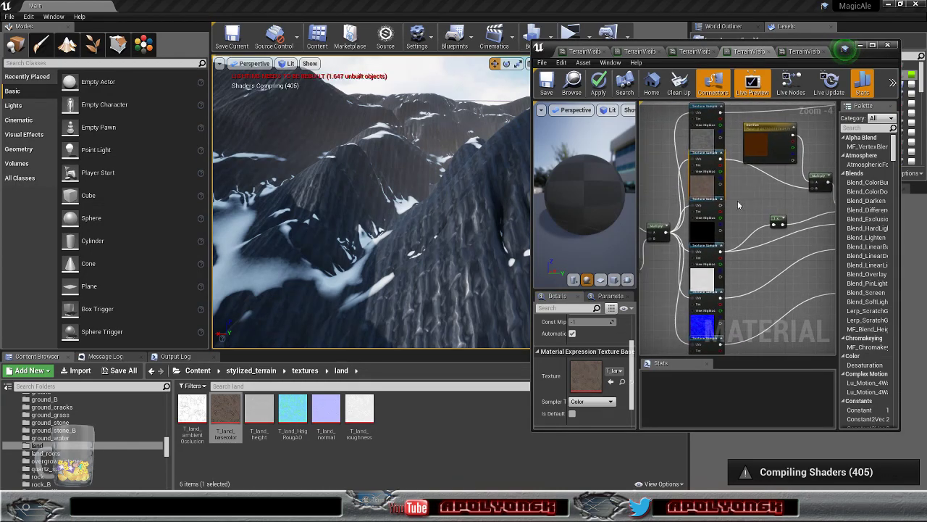
pyautogui.moveTo(766, 199)
pyautogui.mouseDown(button='right')
pyautogui.moveTo(834, 186)
pyautogui.moveTo(771, 190)
pyautogui.mouseUp(button='right')
pyautogui.click(702, 221)
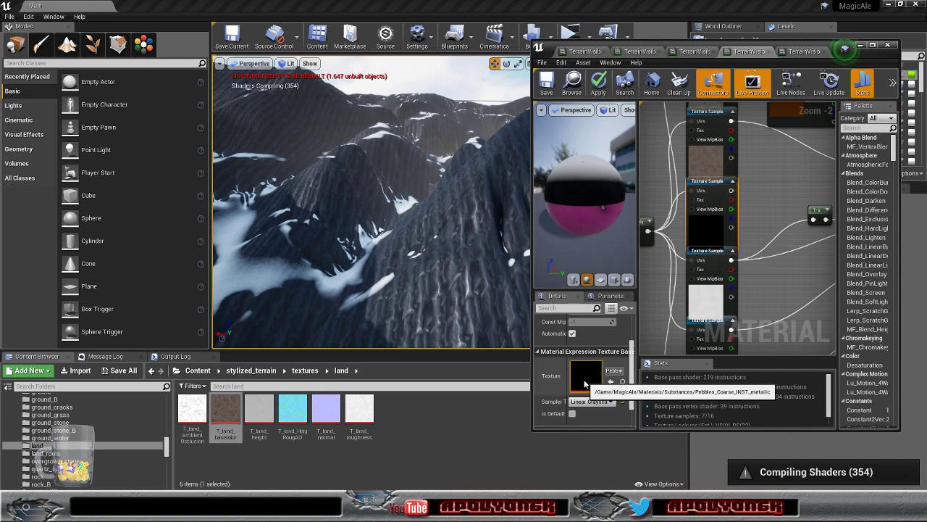
pyautogui.moveTo(780, 191); pyautogui.dragTo(758, 177, button='right')
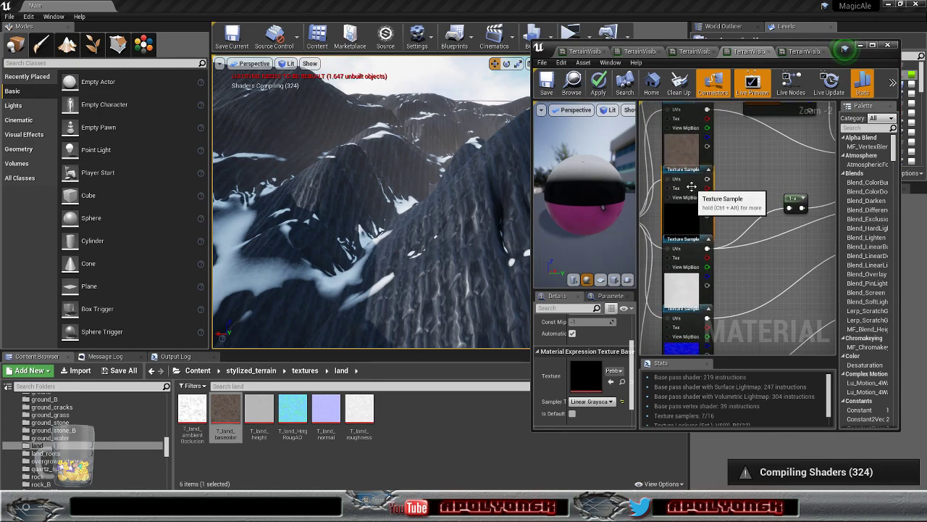
pyautogui.press('Delete')
pyautogui.moveTo(727, 202); pyautogui.dragTo(735, 277, button='right')
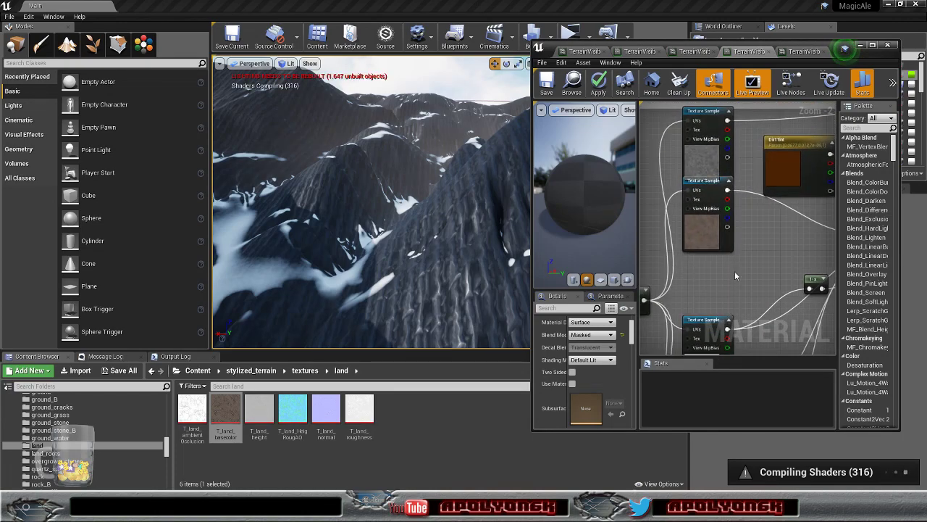
# - Assign T_land_height to the Dirt Layer's grey texture sample above the base color sample
pyautogui.click(711, 129)
pyautogui.moveTo(759, 244); pyautogui.dragTo(729, 244, button='right')
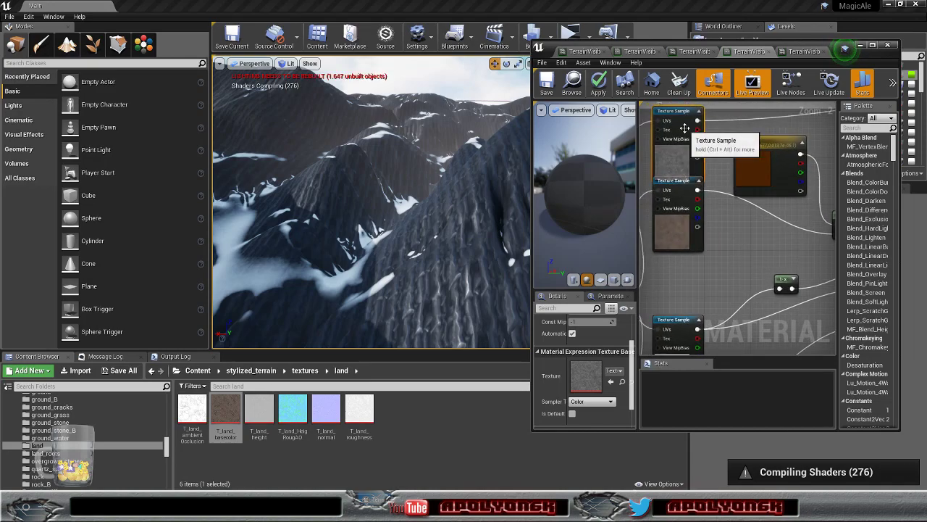
pyautogui.scroll(-3, 739, 229)
pyautogui.moveTo(696, 230); pyautogui.dragTo(720, 224, button='right')
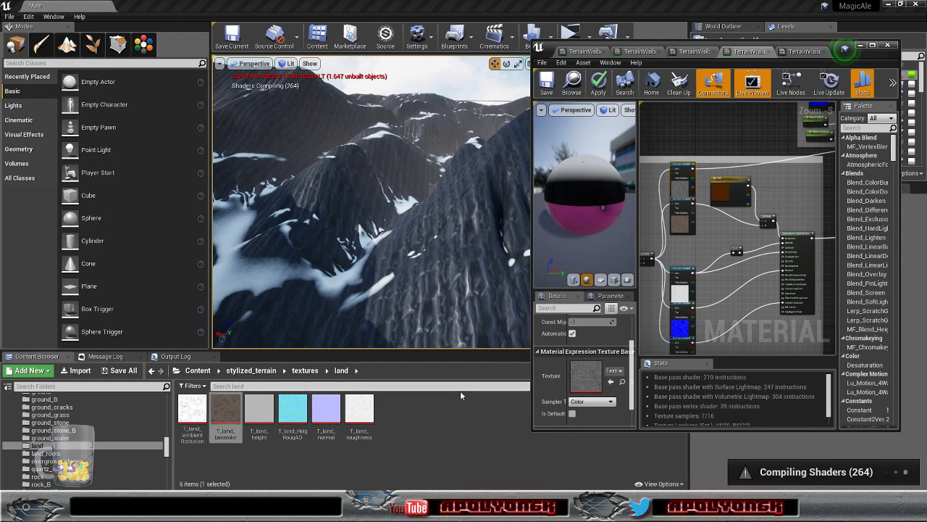
pyautogui.click(260, 410)
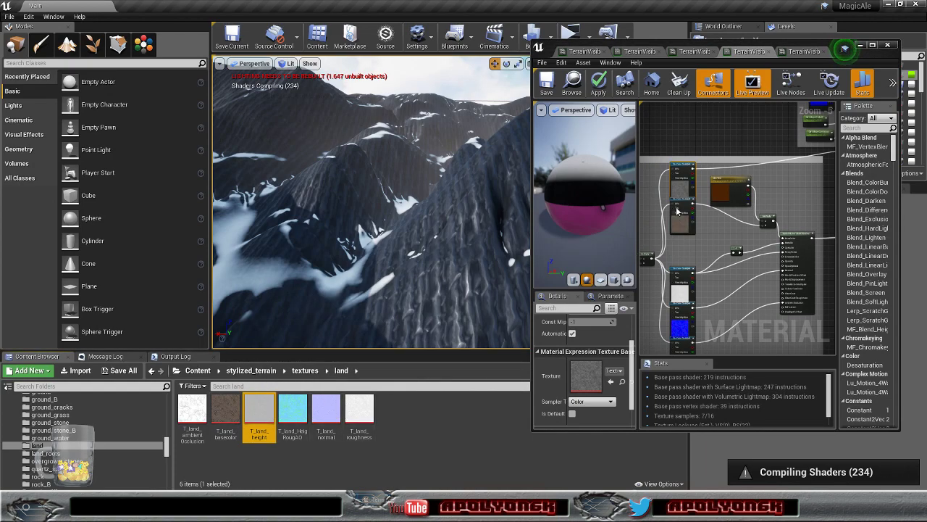
pyautogui.moveTo(260, 410); pyautogui.dragTo(586, 376)
# - Assign T_land_roughness to the white texture sample directly above the Dirt Layer's normal map sample
pyautogui.moveTo(717, 241); pyautogui.dragTo(737, 171, button='right')
pyautogui.click(700, 224)
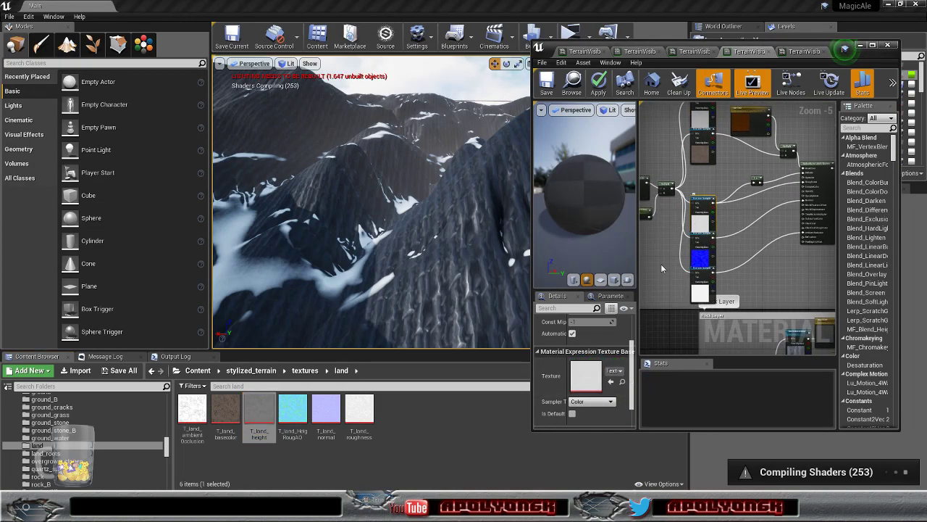
pyautogui.moveTo(359, 418); pyautogui.dragTo(586, 376)
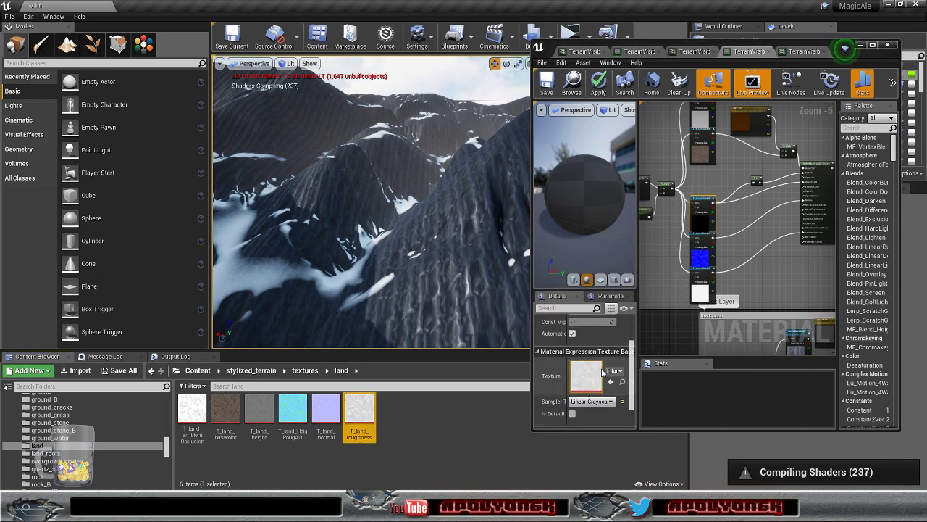
# - Assign T_land_normal to the Dirt Layer's normal sample and the T_land ambient occlusion texture to the white sample below it
pyautogui.click(702, 256)
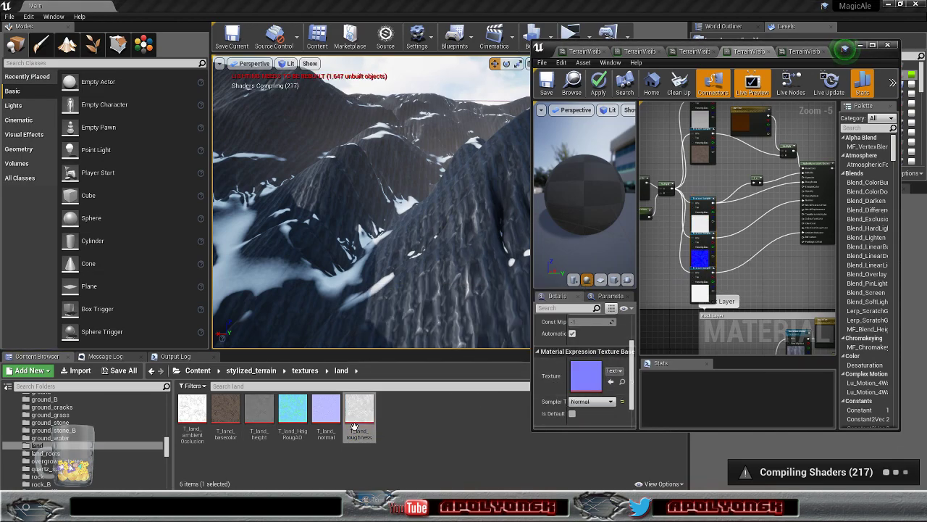
pyautogui.click(326, 415)
pyautogui.moveTo(569, 397); pyautogui.dragTo(585, 380)
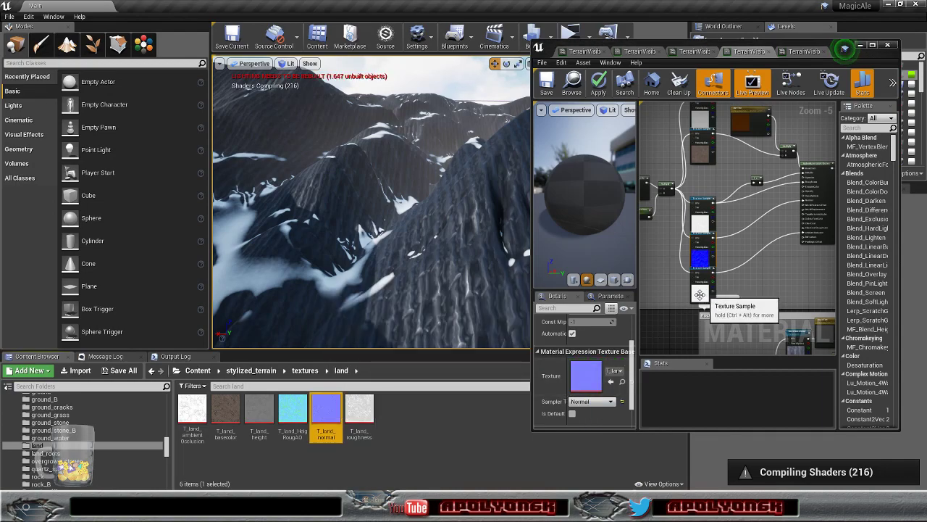
pyautogui.click(702, 294)
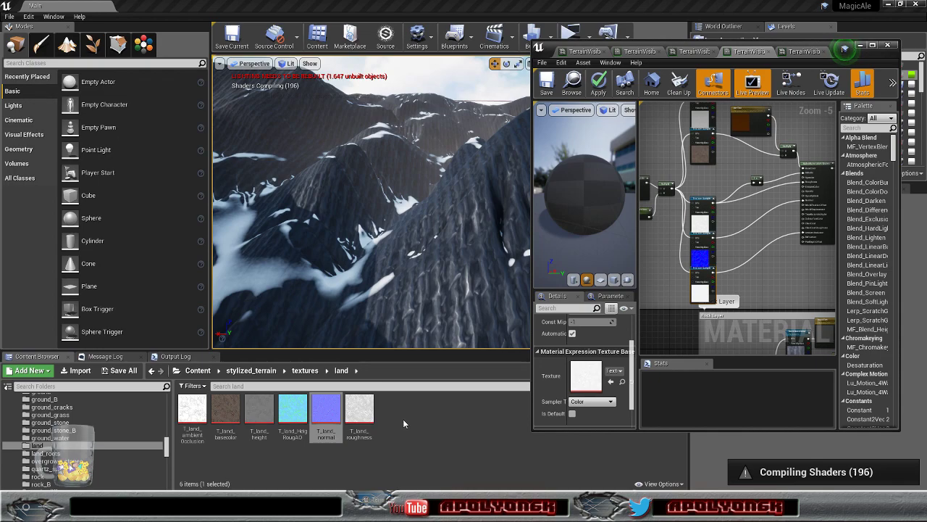
pyautogui.moveTo(192, 411); pyautogui.dragTo(581, 377)
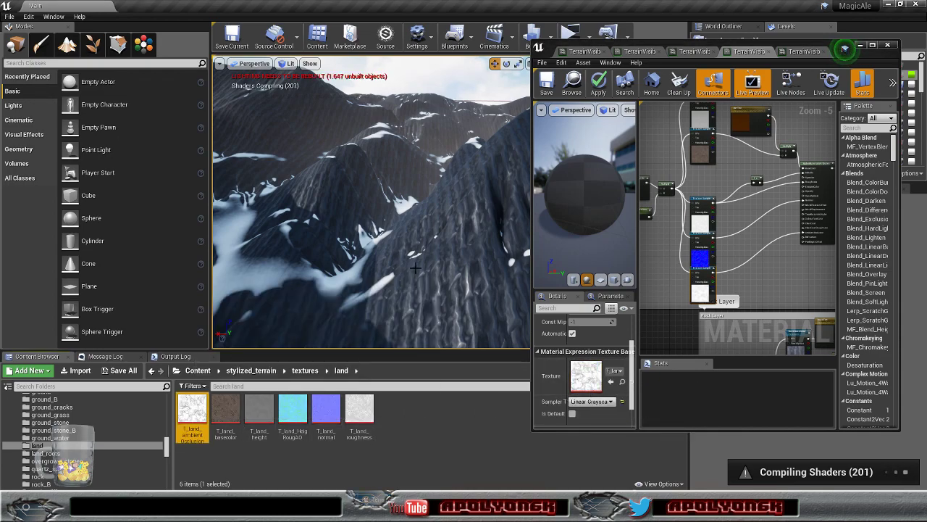
# - Rearrange the Dirt Layer's five texture samples into an aligned, evenly spaced column without overlaps
pyautogui.moveTo(755, 237); pyautogui.dragTo(718, 210, button='right')
pyautogui.moveTo(718, 210); pyautogui.dragTo(719, 194)
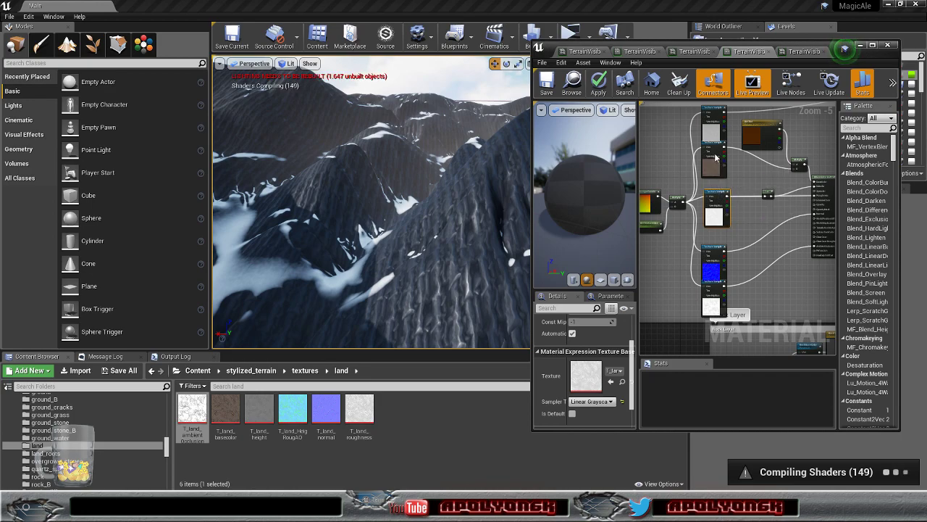
pyautogui.click(719, 163)
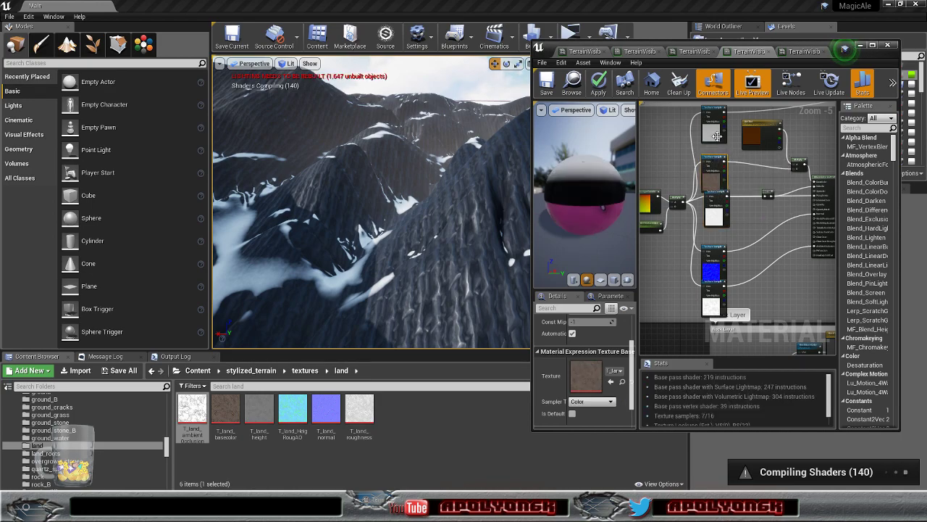
pyautogui.moveTo(720, 156); pyautogui.dragTo(716, 155)
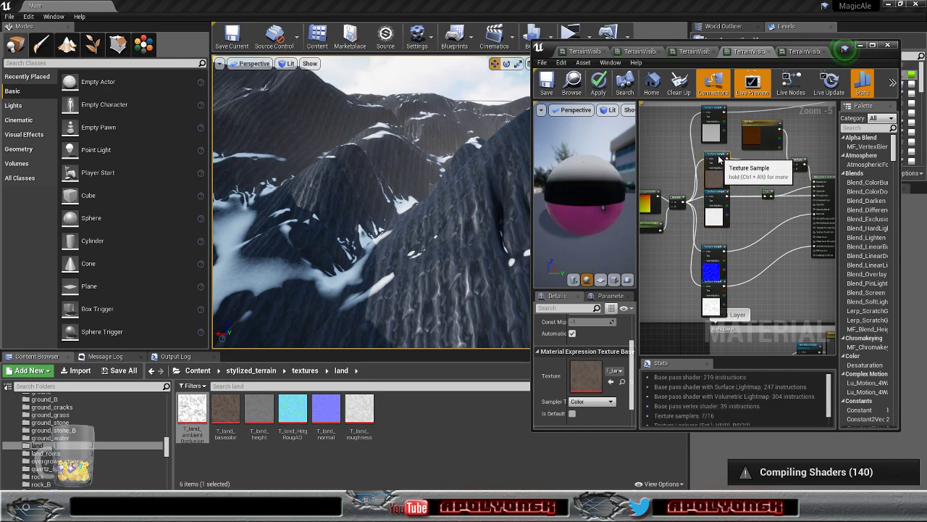
pyautogui.moveTo(711, 107); pyautogui.dragTo(718, 149)
pyautogui.moveTo(716, 270); pyautogui.dragTo(715, 252)
pyautogui.click(714, 305)
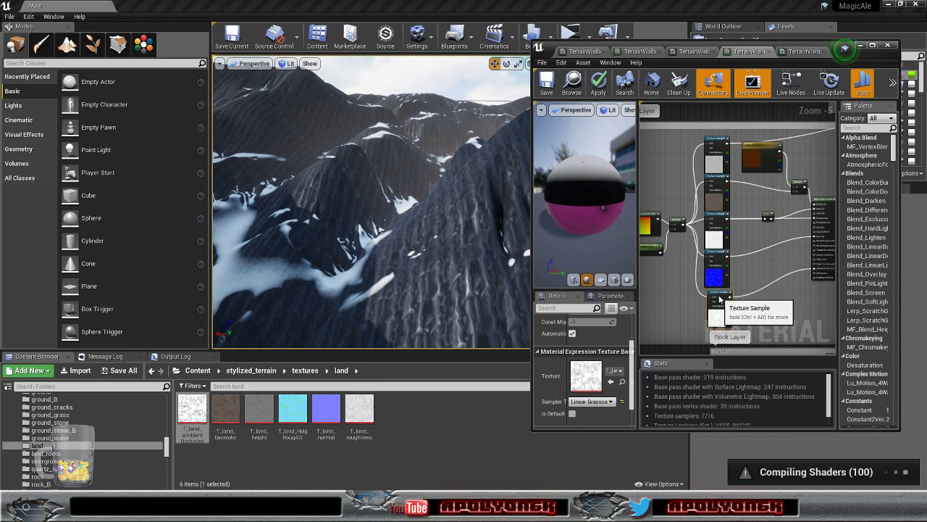
# - Desaturate DirtTint's default colour to a dark grey with R, G and B at 0.067708
pyautogui.moveTo(776, 295); pyautogui.dragTo(719, 241, button='right')
pyautogui.scroll(-2, 719, 241)
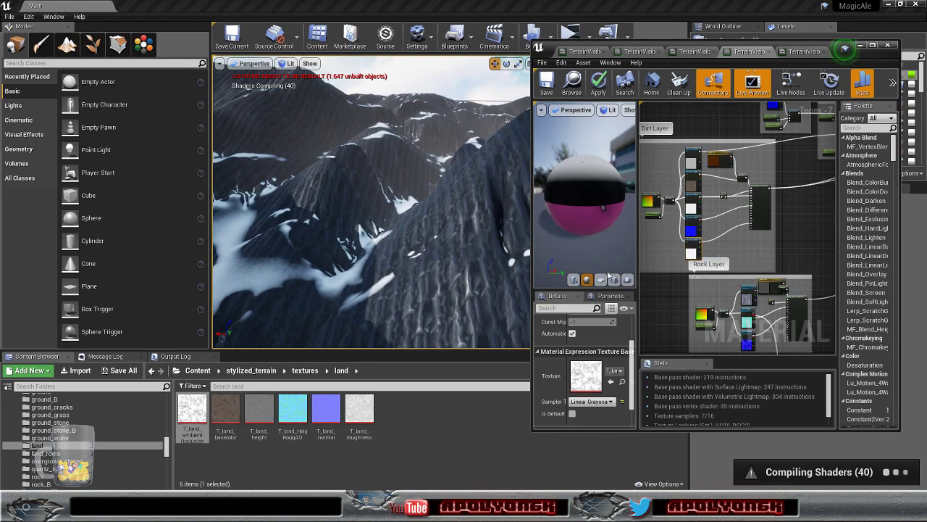
pyautogui.moveTo(433, 310); pyautogui.dragTo(433, 309, button='right')
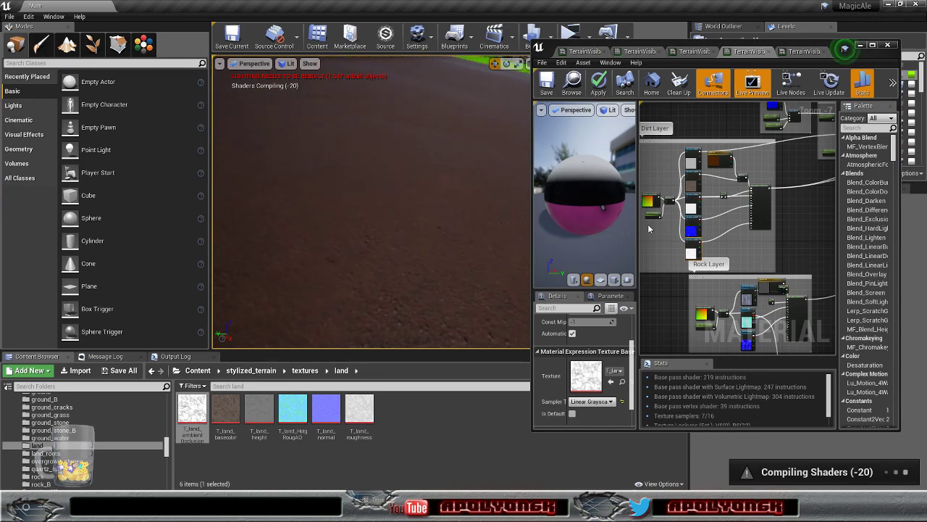
pyautogui.click(721, 160)
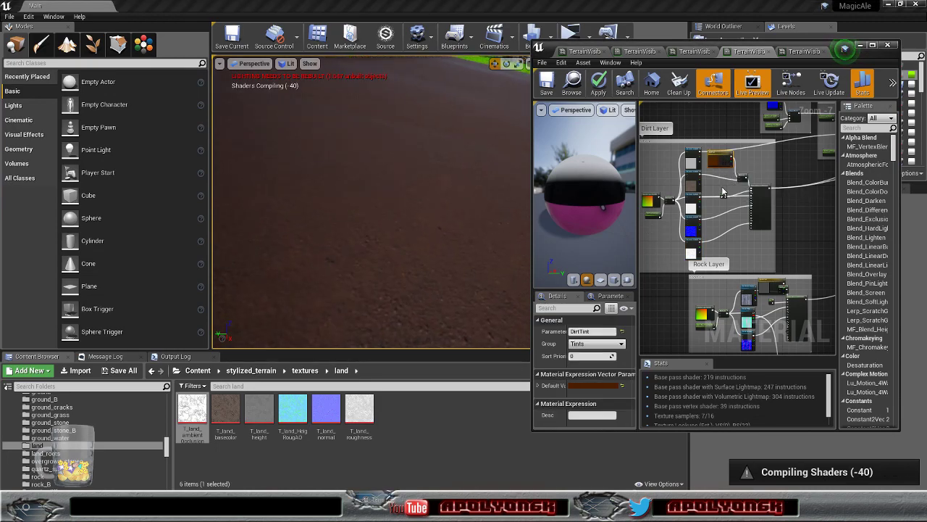
pyautogui.click(591, 384)
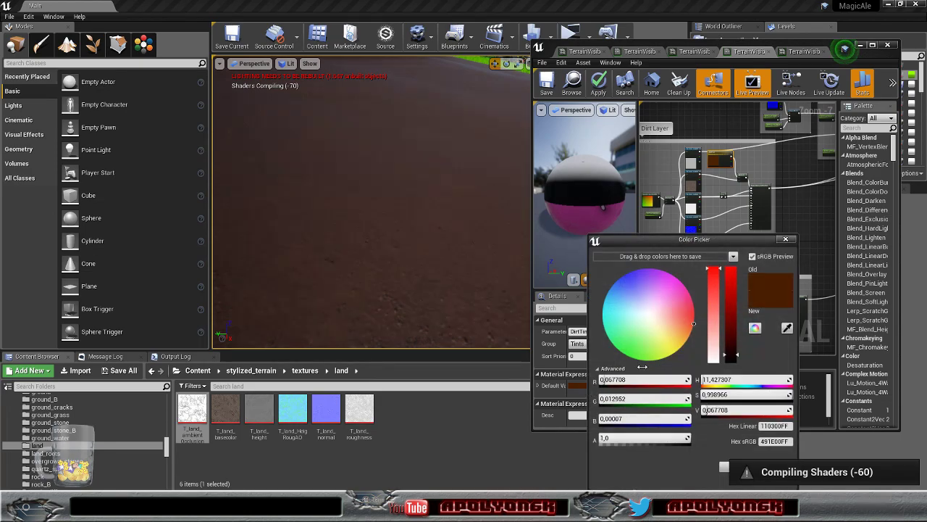
pyautogui.click(716, 361)
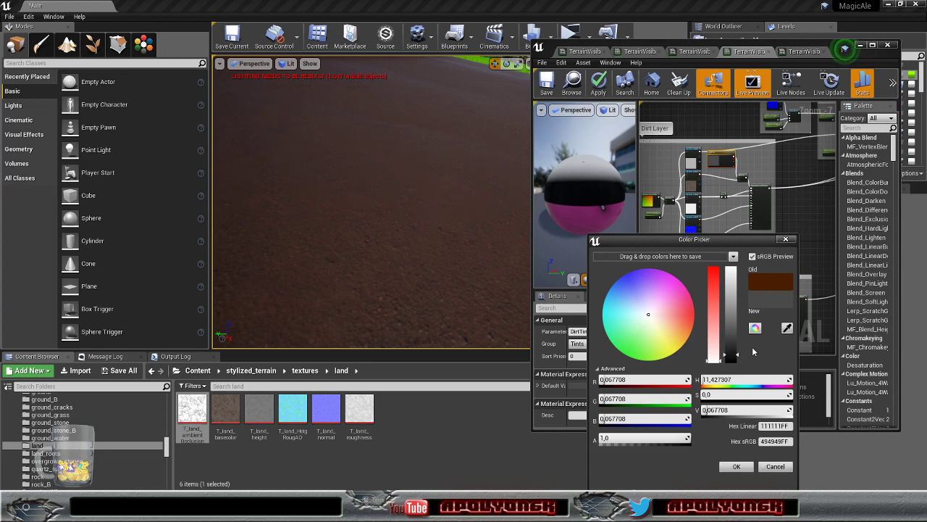
pyautogui.click(736, 467)
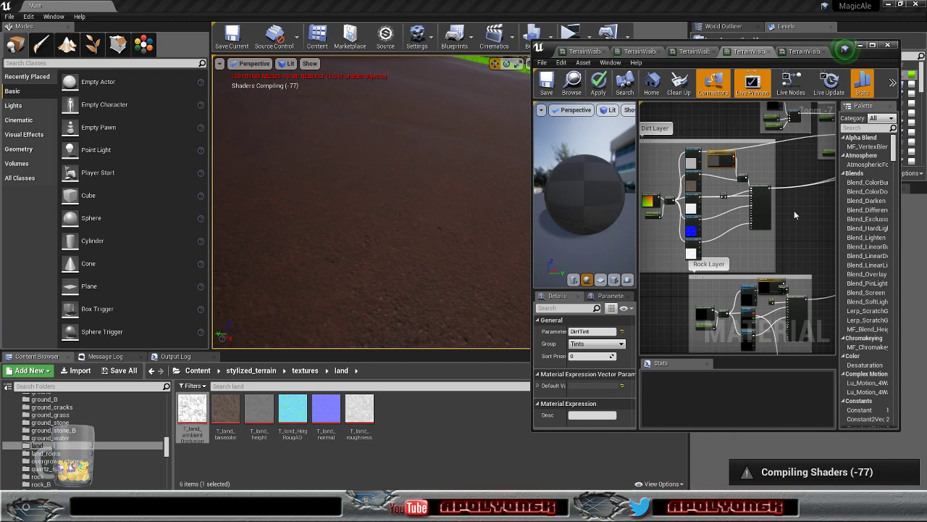
# - Brighten DirtTint's default colour to white and accept it
pyautogui.doubleClick(714, 160)
pyautogui.moveTo(651, 288); pyautogui.dragTo(652, 198)
pyautogui.click(651, 394)
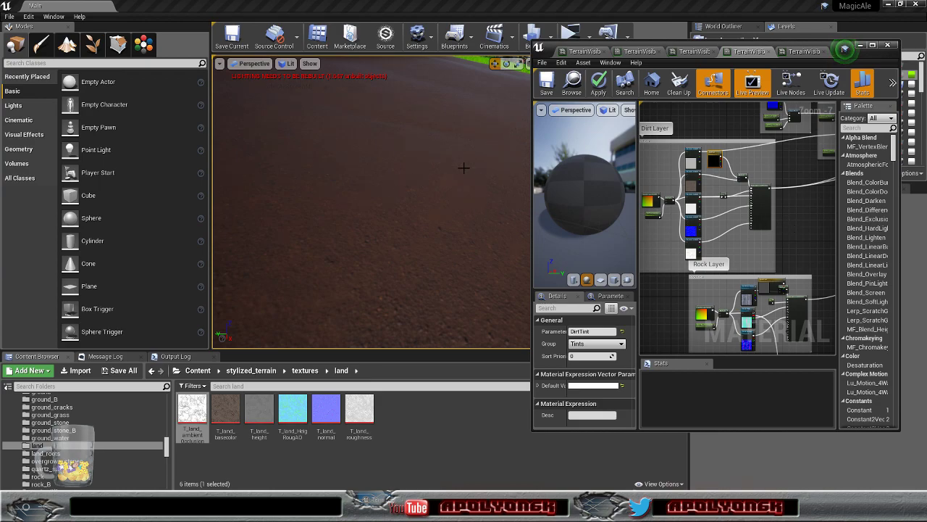
# - Examine the dirt and rock surfaces up close at several places on the landscape
pyautogui.moveTo(436, 207); pyautogui.dragTo(295, 194, button='right')
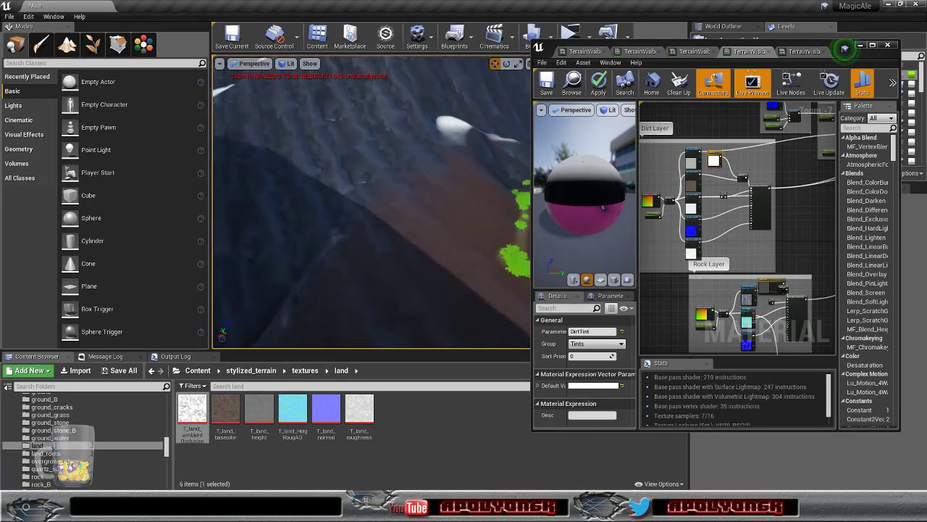
pyautogui.scroll(5, 429, 213)
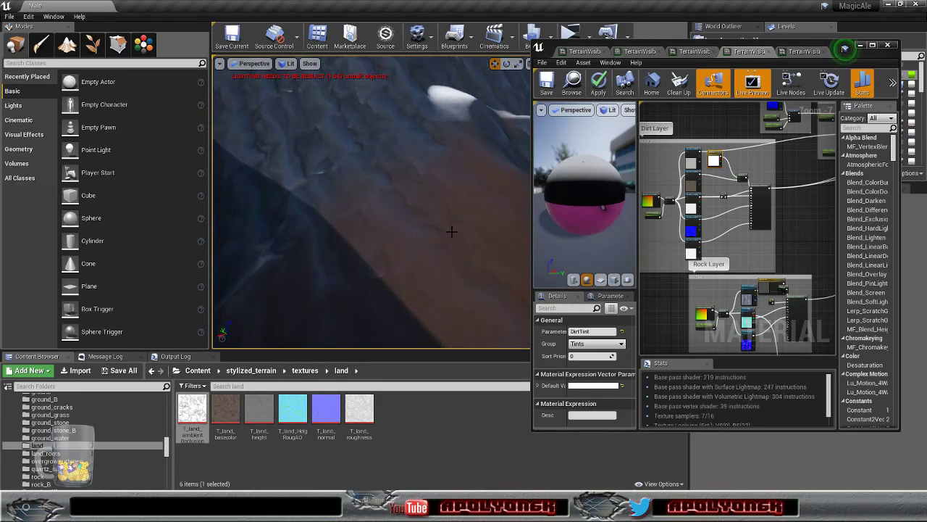
pyautogui.scroll(5, 451, 231)
pyautogui.moveTo(450, 231); pyautogui.dragTo(503, 197, button='right')
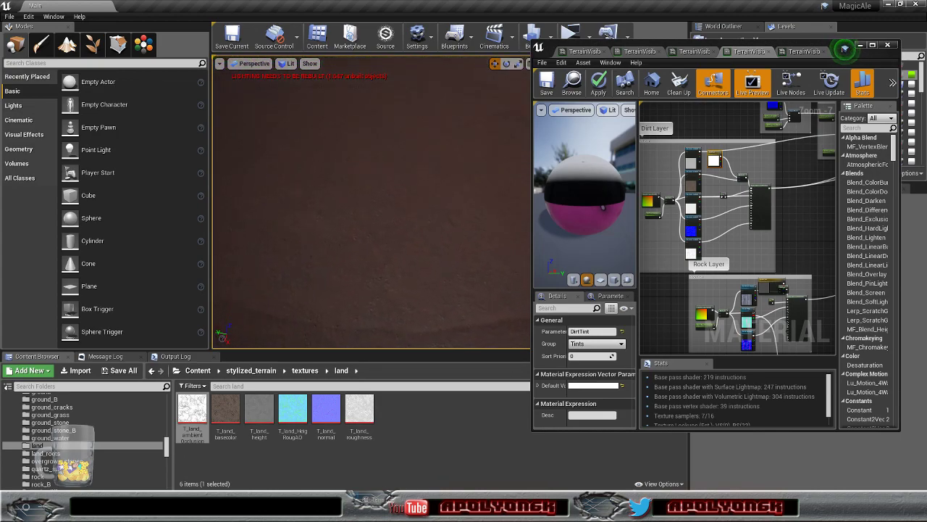
pyautogui.moveTo(451, 231); pyautogui.dragTo(391, 210, button='right')
pyautogui.press('w')
pyautogui.press('w')
pyautogui.press('w')
pyautogui.press('w')
# - Save the material and inspect the updated dirt ground around the forest, tower and paths
pyautogui.click(547, 82)
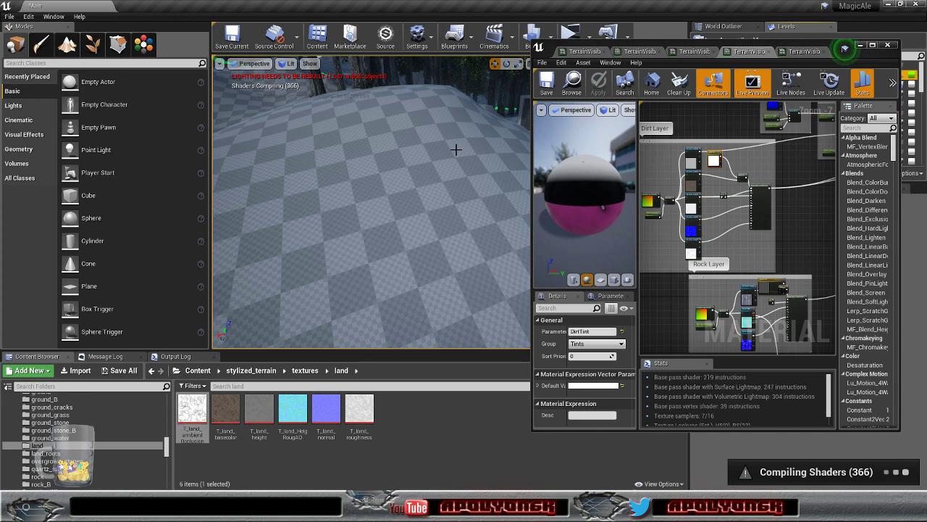
pyautogui.moveTo(321, 152); pyautogui.dragTo(423, 217, button='right')
pyautogui.press('w')
pyautogui.moveTo(330, 158); pyautogui.dragTo(333, 161, button='right')
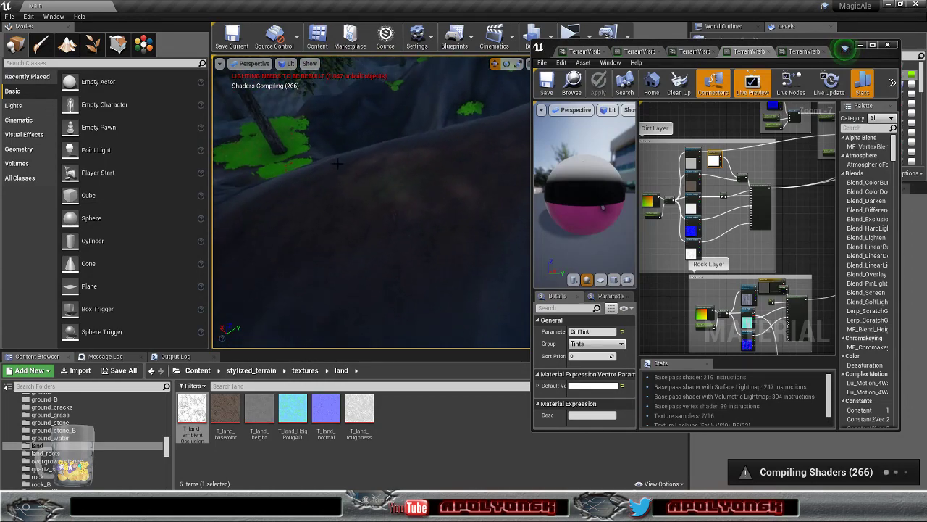
pyautogui.moveTo(443, 153); pyautogui.dragTo(439, 164, button='right')
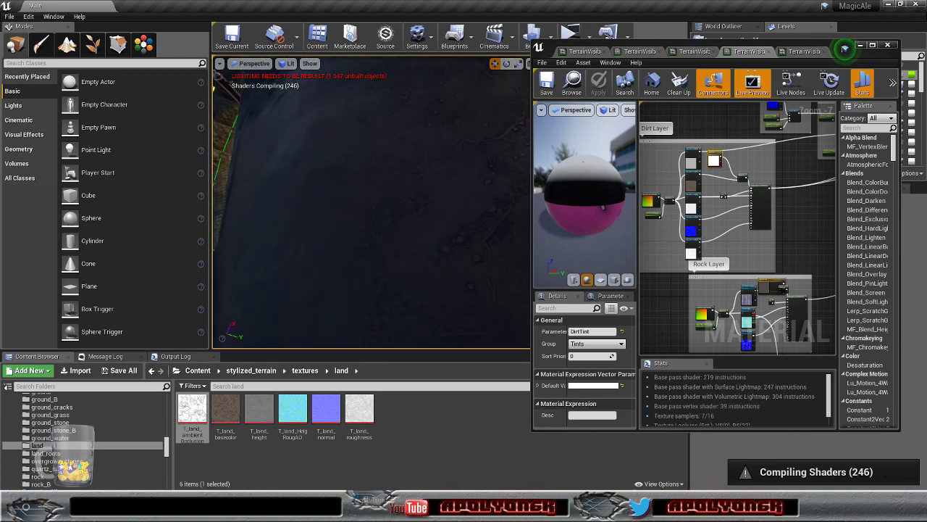
pyautogui.moveTo(439, 164); pyautogui.dragTo(456, 130, button='right')
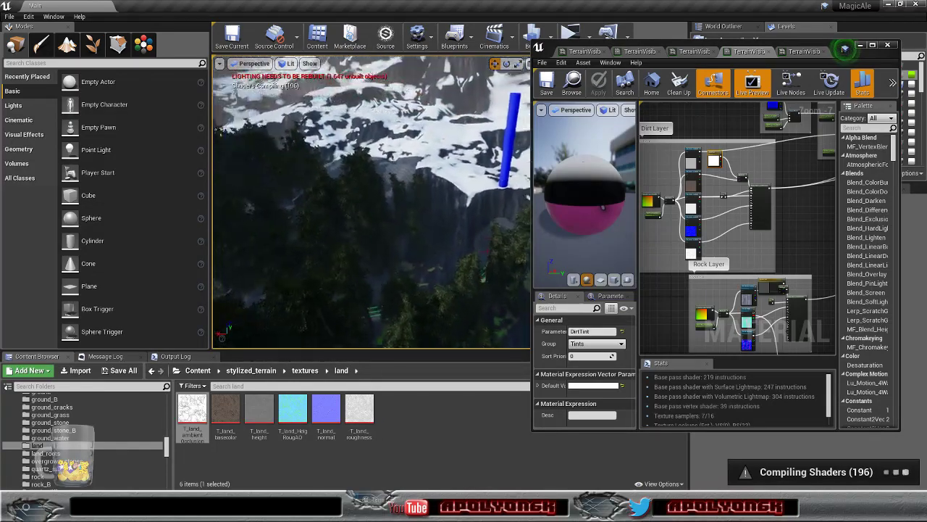
pyautogui.moveTo(456, 130); pyautogui.dragTo(426, 145, button='right')
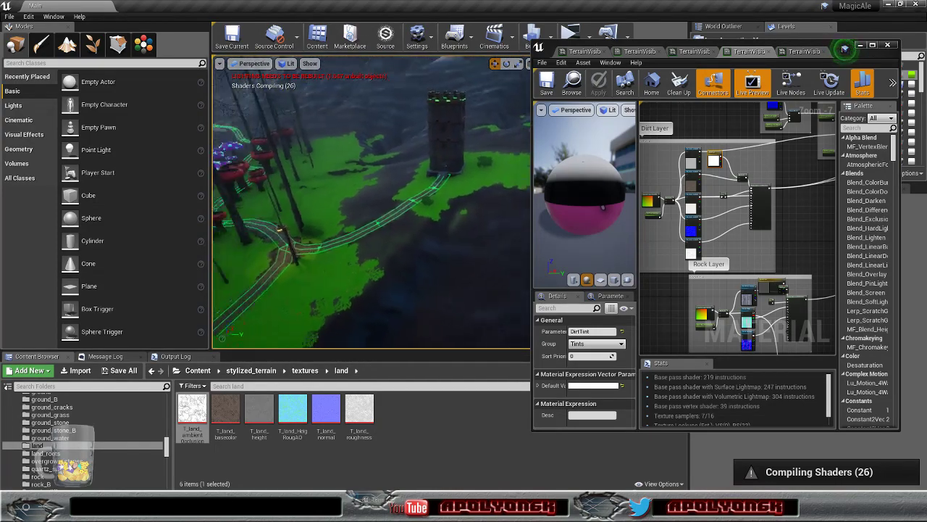
pyautogui.moveTo(422, 220); pyautogui.dragTo(423, 220, button='right')
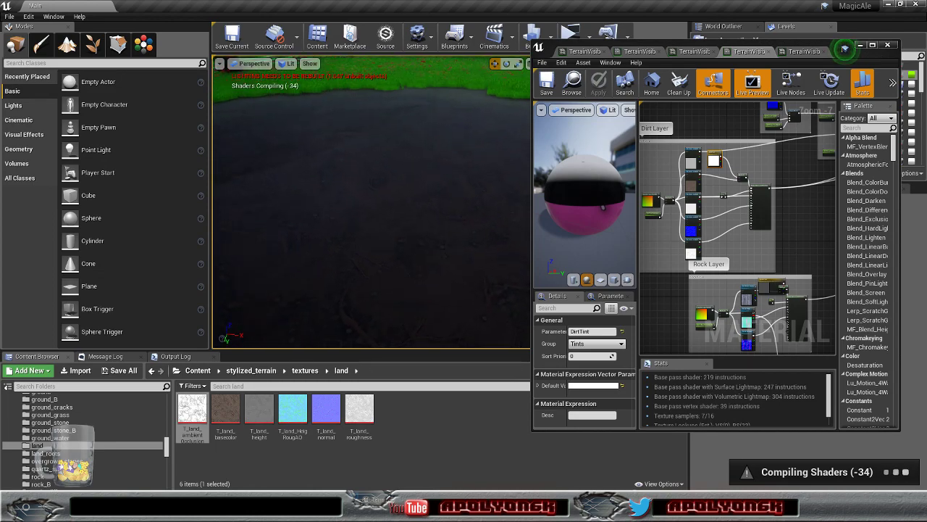
pyautogui.moveTo(423, 219); pyautogui.dragTo(422, 220, button='right')
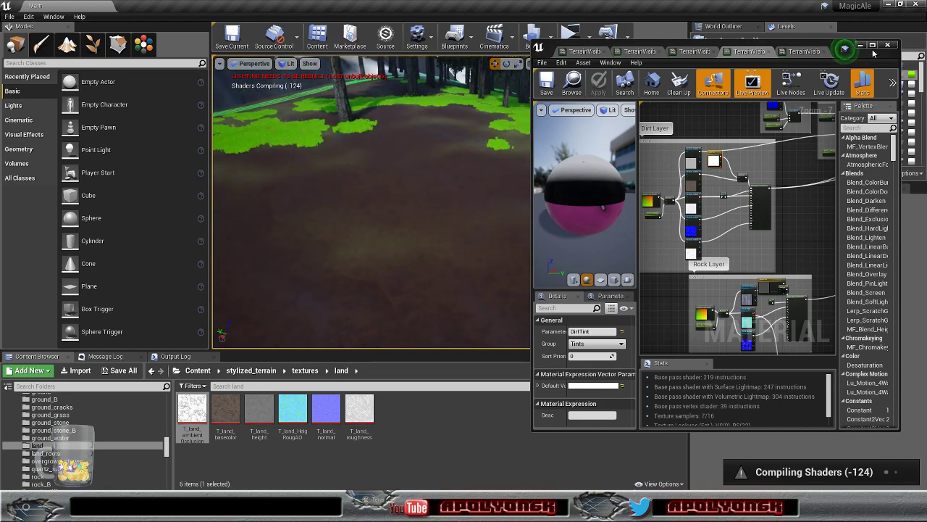
# - Bring the Grass Layer into view in the material graph and open the stylized_terrain grass texture folder
pyautogui.moveTo(720, 126); pyautogui.dragTo(735, 290, button='right')
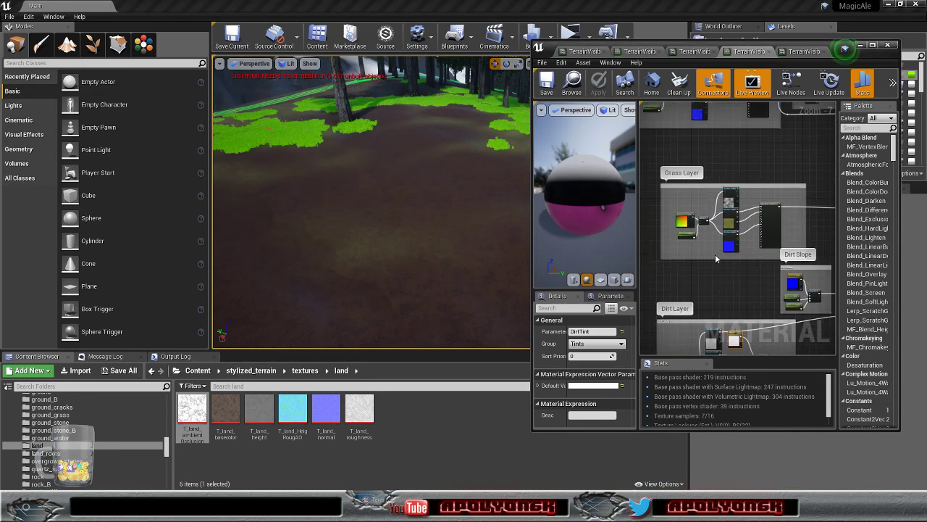
pyautogui.scroll(2, 90, 448)
pyautogui.scroll(1, 89, 448)
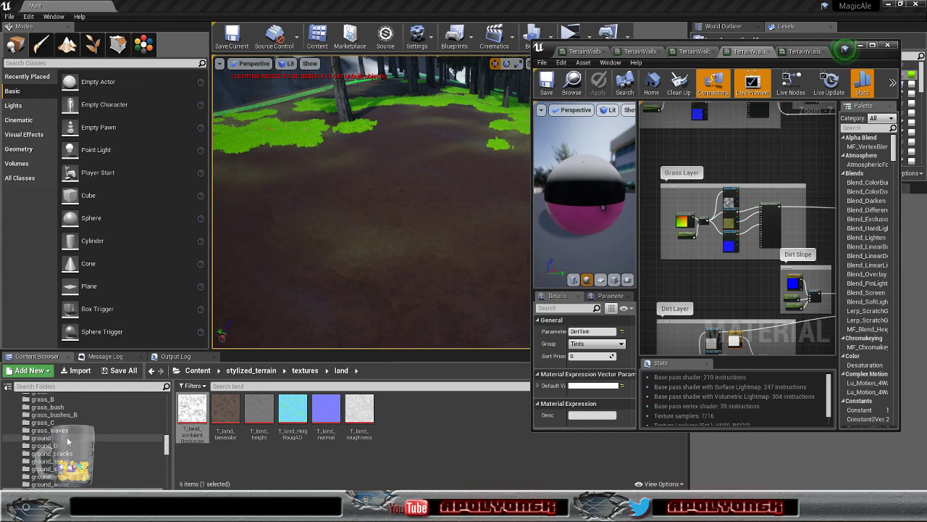
pyautogui.scroll(1, 68, 439)
pyautogui.click(59, 408)
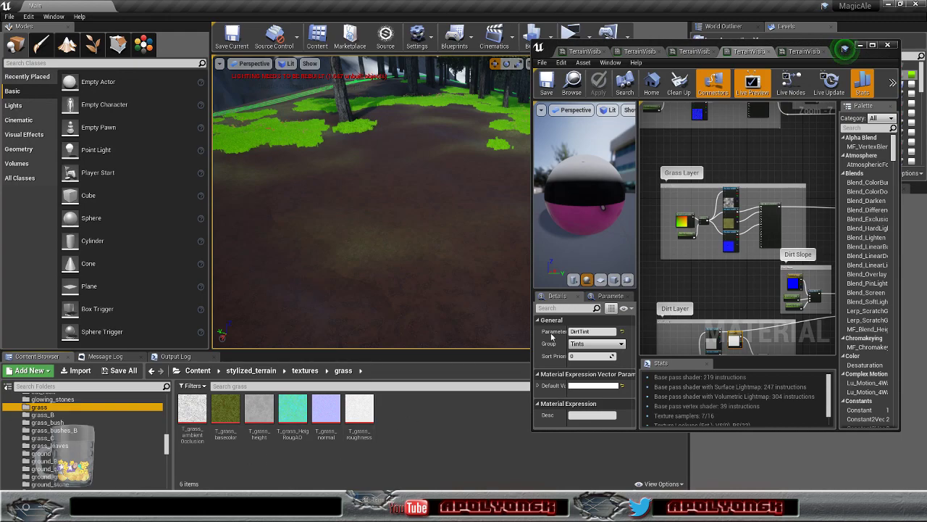
# - Delete the grey noise texture sample from the Grass Layer
pyautogui.scroll(3, 730, 263)
pyautogui.moveTo(749, 148); pyautogui.dragTo(787, 160, button='right')
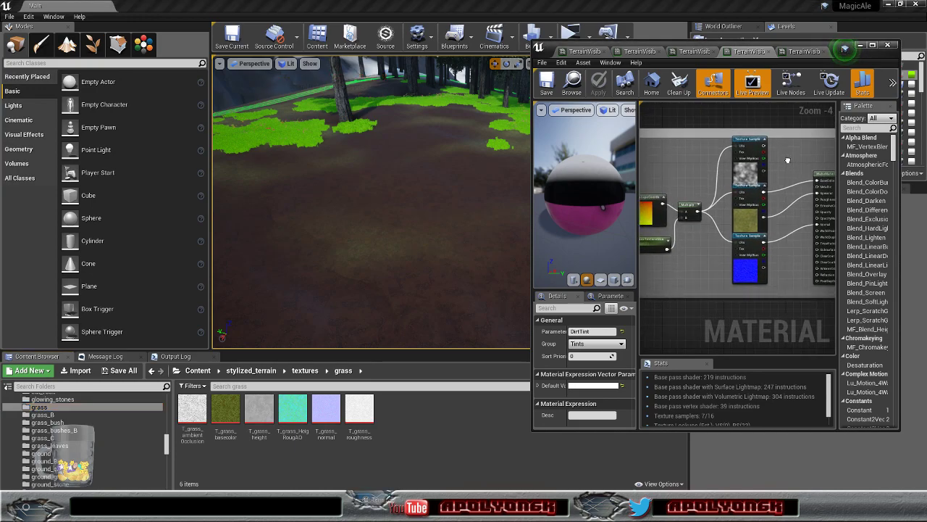
pyautogui.scroll(-4, 787, 160)
pyautogui.moveTo(740, 182); pyautogui.dragTo(778, 214, button='right')
pyautogui.scroll(3, 743, 214)
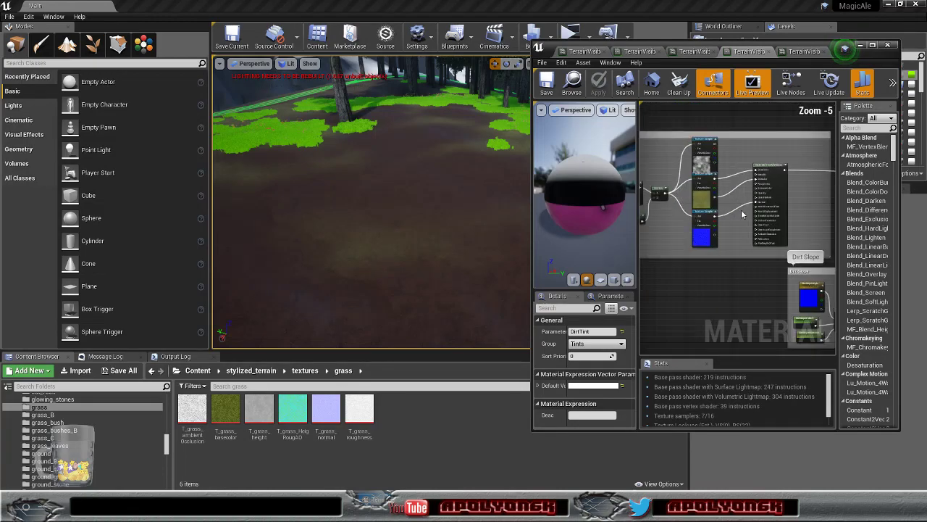
pyautogui.click(710, 158)
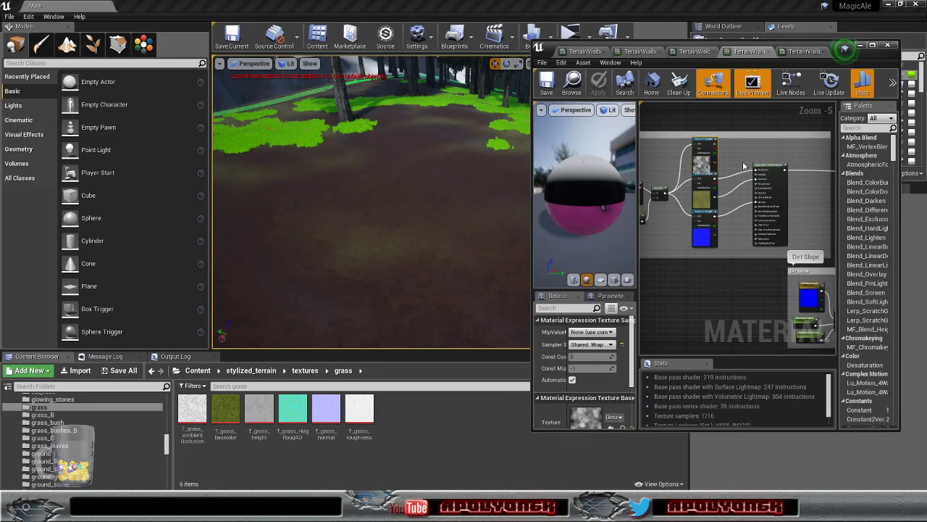
pyautogui.press('Delete')
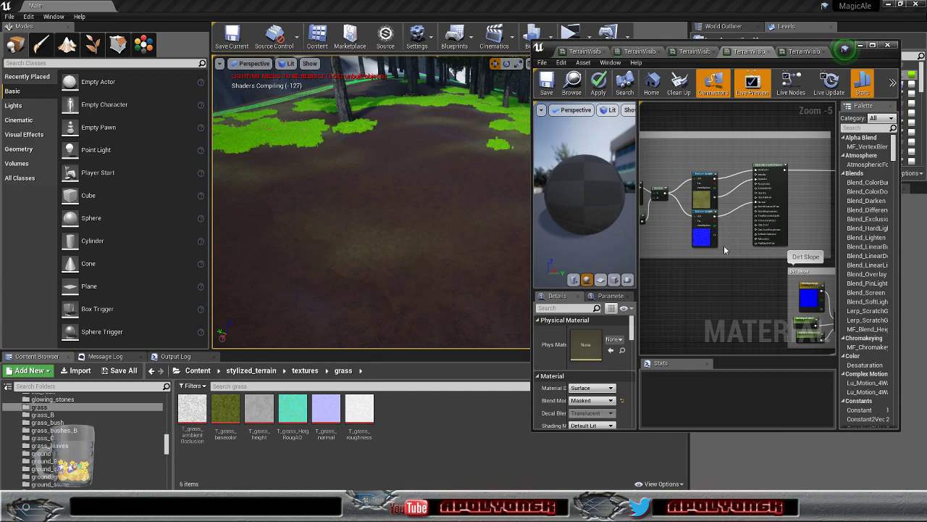
# - Disconnect the Grass Layer's base color sample from Specular and move it higher, leaving a gap above the normal sample
pyautogui.scroll(2, 732, 231)
pyautogui.moveTo(730, 173); pyautogui.dragTo(758, 192, button='right')
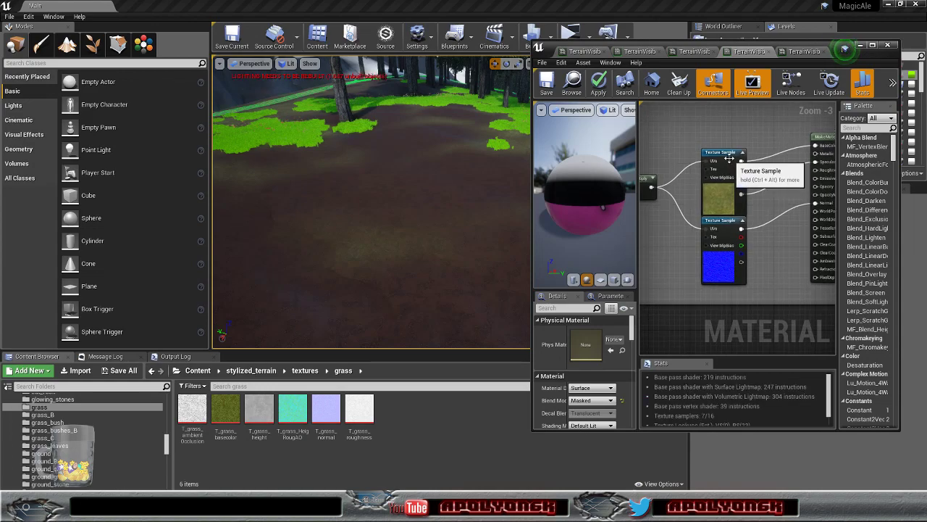
pyautogui.moveTo(728, 158); pyautogui.dragTo(729, 116)
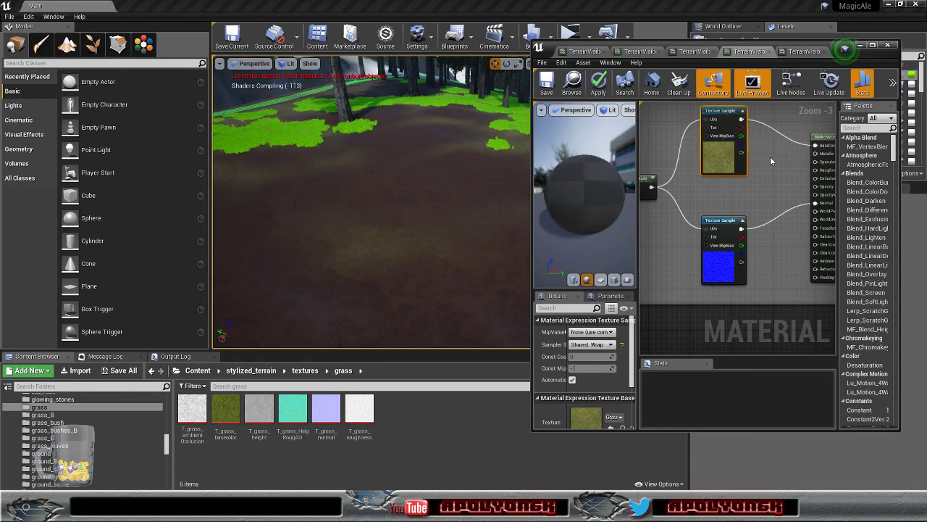
pyautogui.moveTo(766, 167); pyautogui.dragTo(753, 152, button='right')
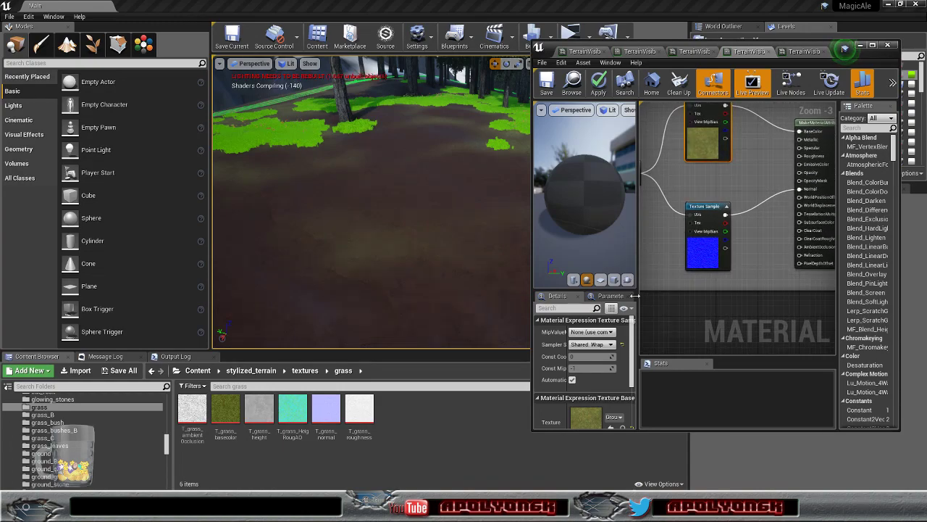
# - Assign T_grass_basecolor to the base colour Texture Sample and T_grass_normal to the normal Texture Sample
pyautogui.click(225, 408)
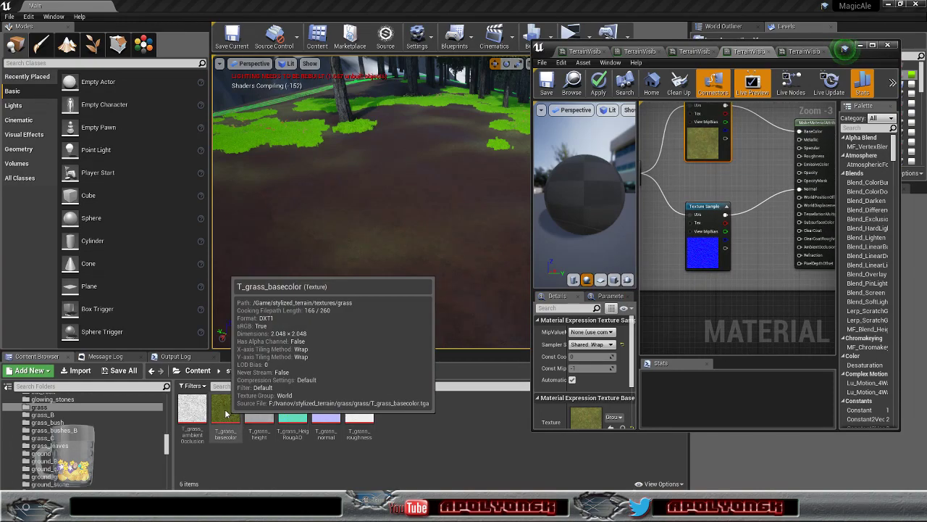
pyautogui.moveTo(588, 423); pyautogui.dragTo(585, 419)
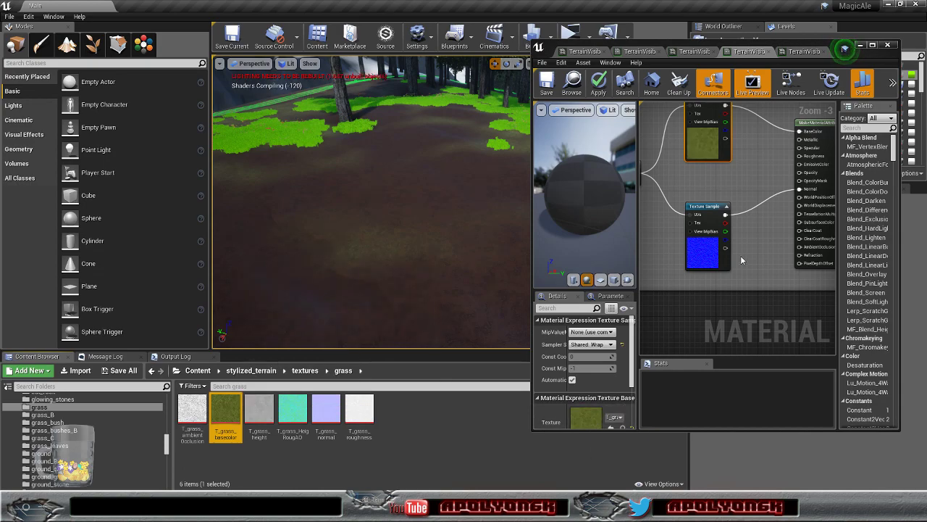
pyautogui.click(710, 255)
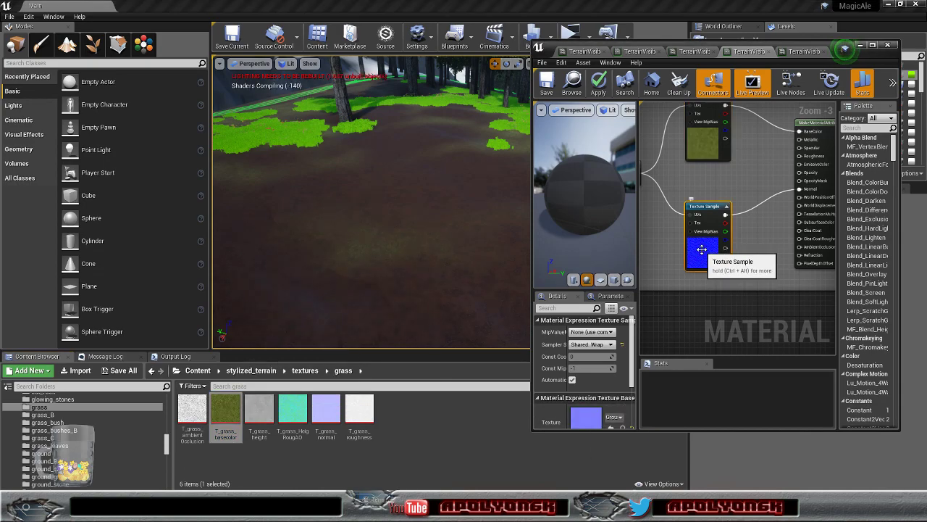
pyautogui.moveTo(326, 410); pyautogui.dragTo(584, 416)
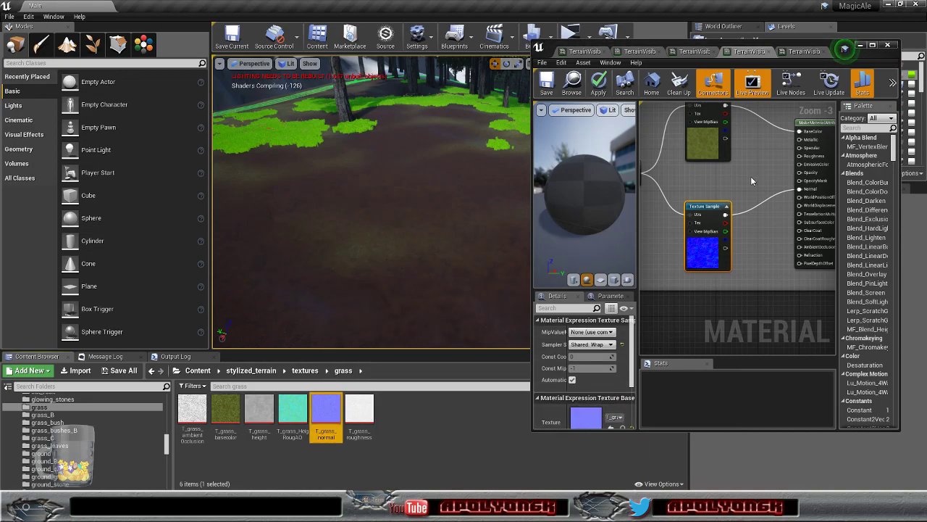
# - Add T_grass_HeigRougAO to the material graph as a Texture Sample between the grass base colour and normal samples
pyautogui.moveTo(750, 171); pyautogui.dragTo(729, 190, button='right')
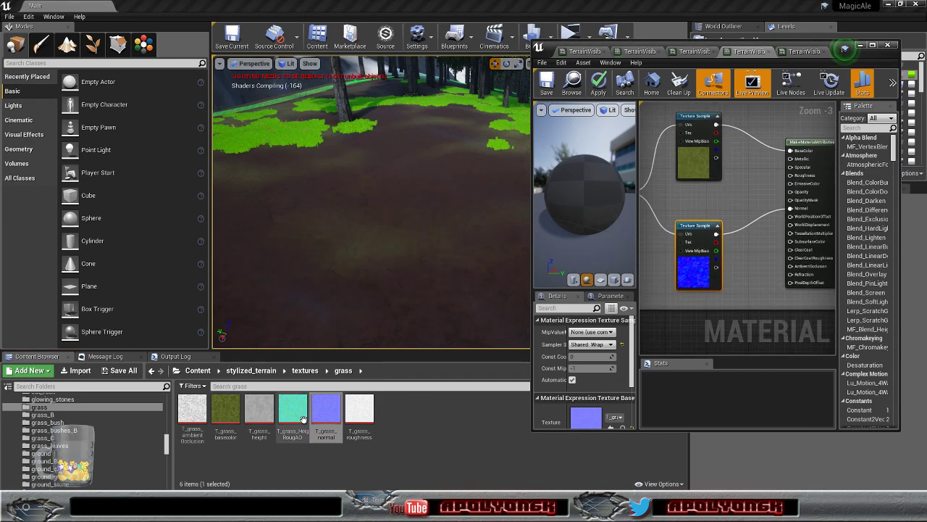
pyautogui.moveTo(293, 409); pyautogui.dragTo(465, 336)
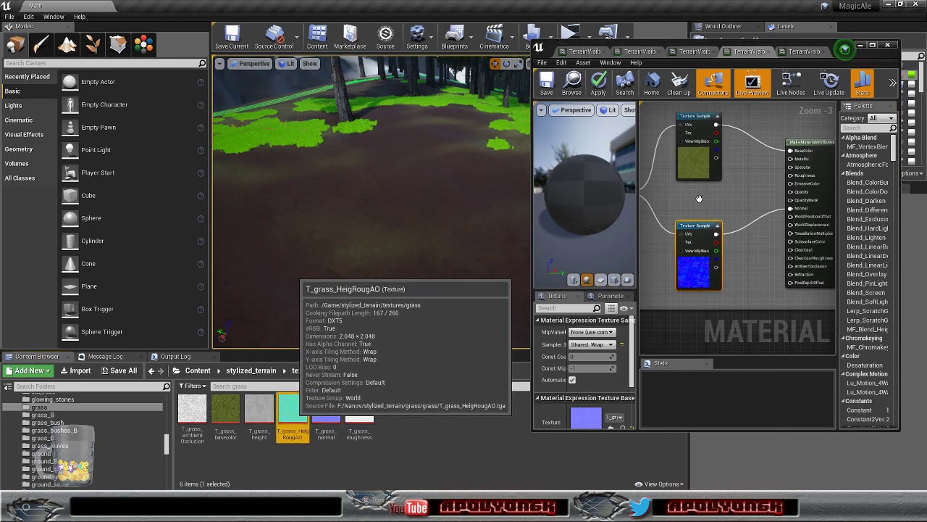
pyautogui.moveTo(697, 199); pyautogui.dragTo(697, 200)
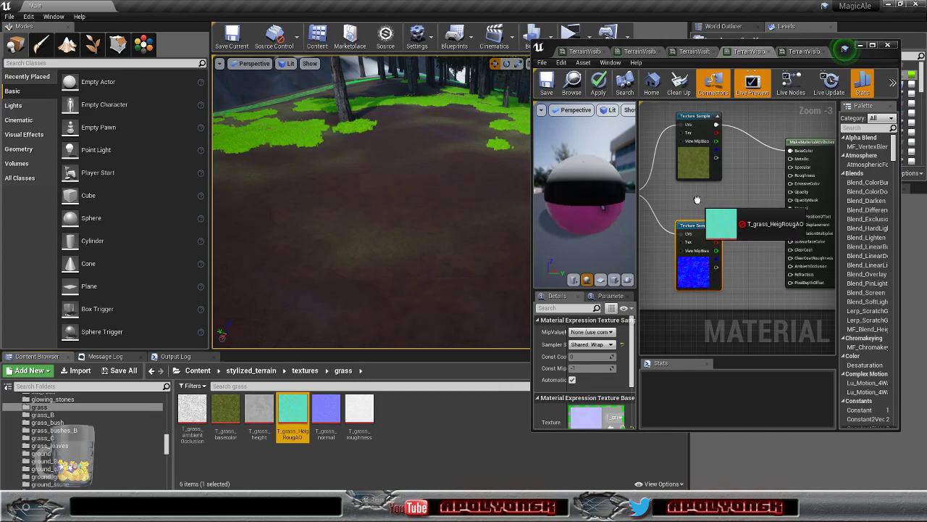
pyautogui.moveTo(697, 199); pyautogui.dragTo(692, 193)
# - Stack the three grass Texture Samples in one column, with the packed texture between base colour and normal
pyautogui.moveTo(754, 173); pyautogui.dragTo(728, 243, button='right')
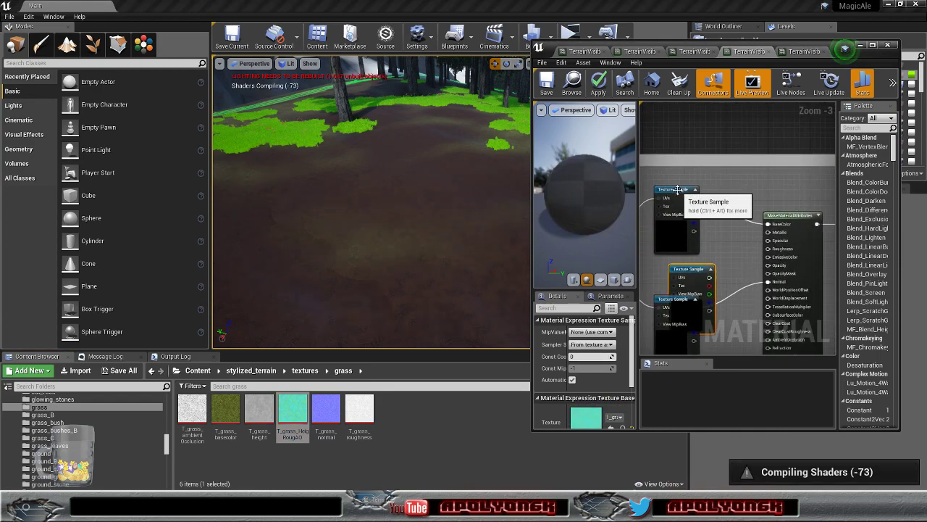
pyautogui.moveTo(678, 197); pyautogui.dragTo(678, 179)
pyautogui.moveTo(715, 242); pyautogui.dragTo(752, 184, button='right')
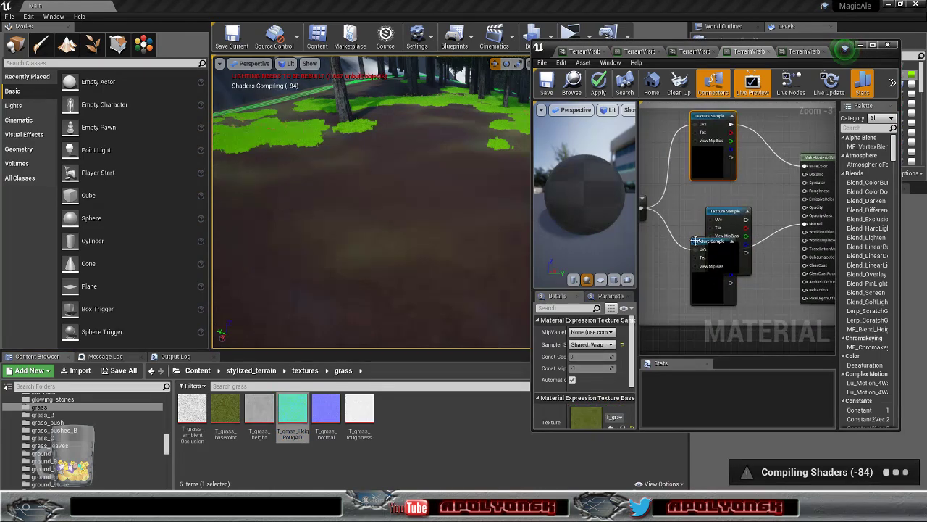
pyautogui.moveTo(696, 241); pyautogui.dragTo(699, 261)
pyautogui.moveTo(731, 211); pyautogui.dragTo(714, 185)
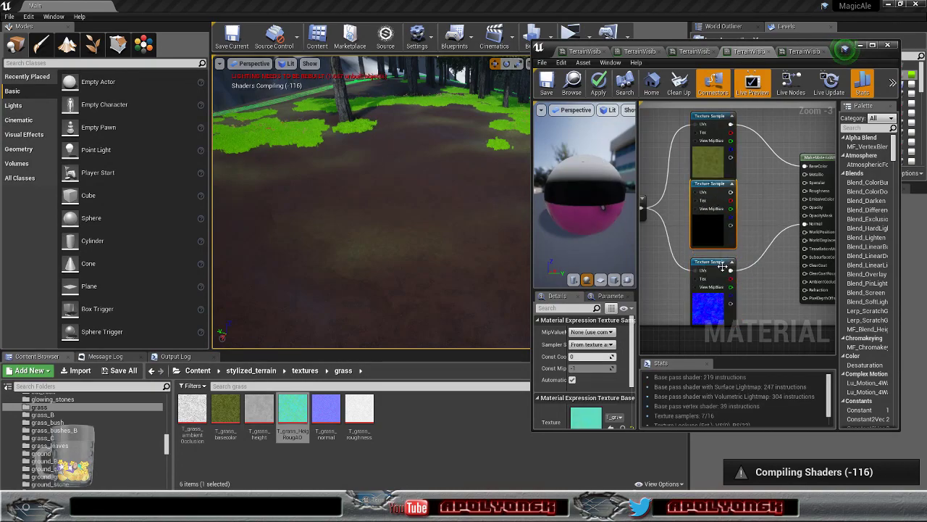
pyautogui.moveTo(717, 268); pyautogui.dragTo(717, 258)
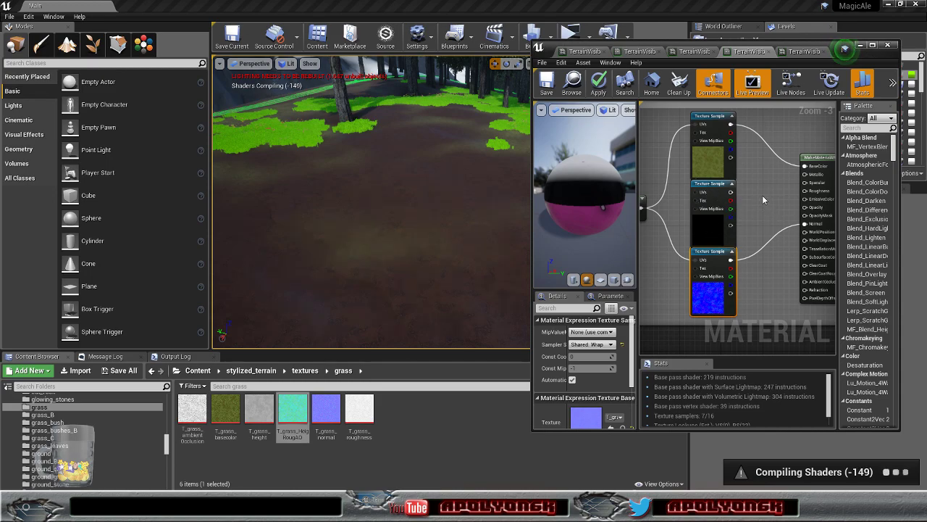
# - Connect the packed grass texture's green channel to Roughness and a new constant of 0 to Metallic
pyautogui.moveTo(791, 191); pyautogui.dragTo(767, 201, button='right')
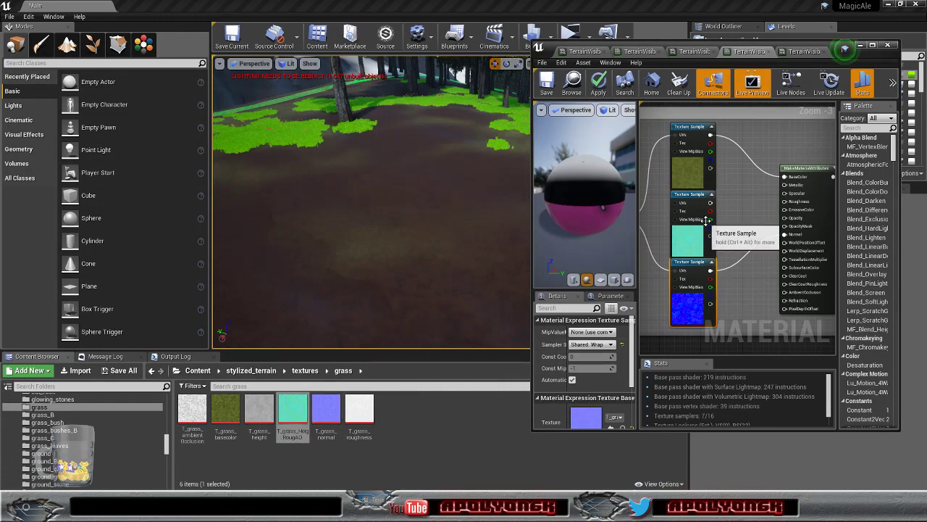
pyautogui.moveTo(710, 219); pyautogui.dragTo(791, 204)
pyautogui.moveTo(745, 182); pyautogui.dragTo(715, 186, button='right')
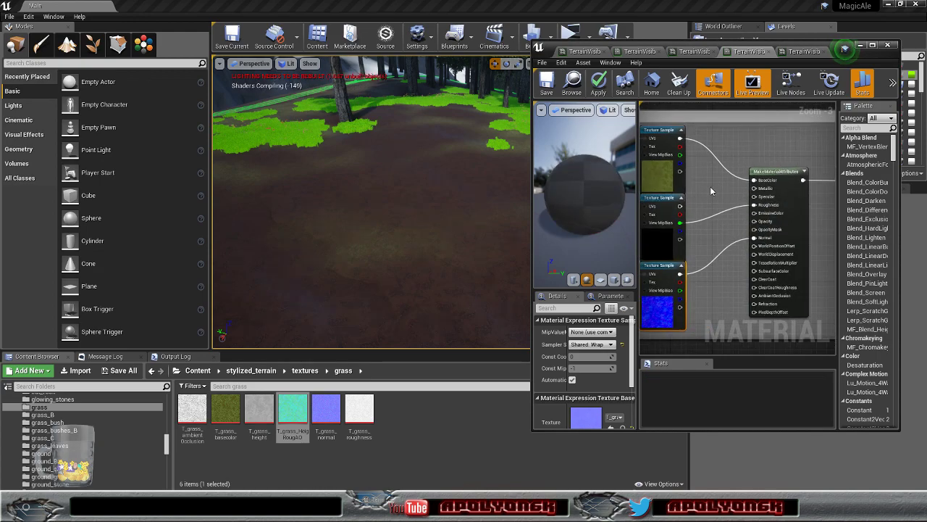
pyautogui.click(709, 184)
pyautogui.moveTo(715, 192); pyautogui.dragTo(757, 189)
pyautogui.moveTo(725, 230); pyautogui.dragTo(765, 213, button='right')
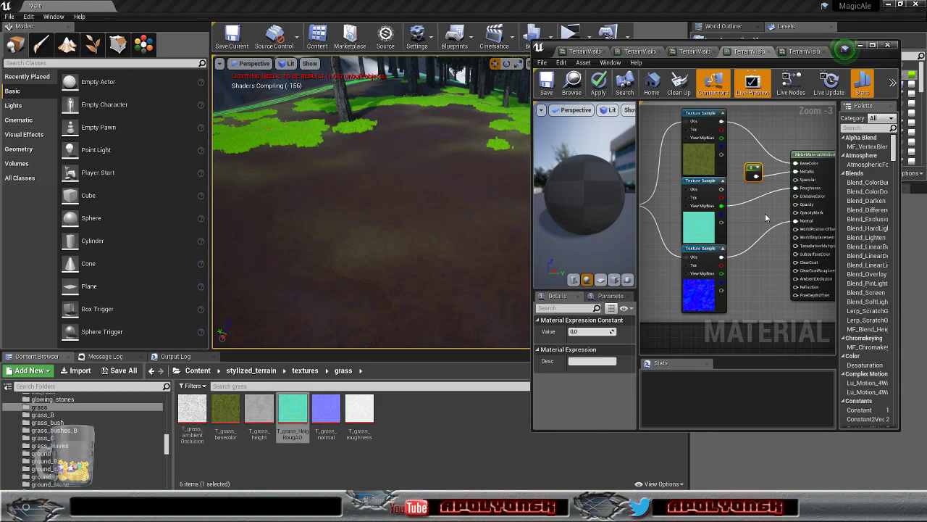
# - Locate the dirt layer's normal texture in the land folder and add T_land_HeigRougAO to that layer as a Texture Sample
pyautogui.scroll(-1, 766, 213)
pyautogui.moveTo(766, 221); pyautogui.dragTo(756, 207, button='right')
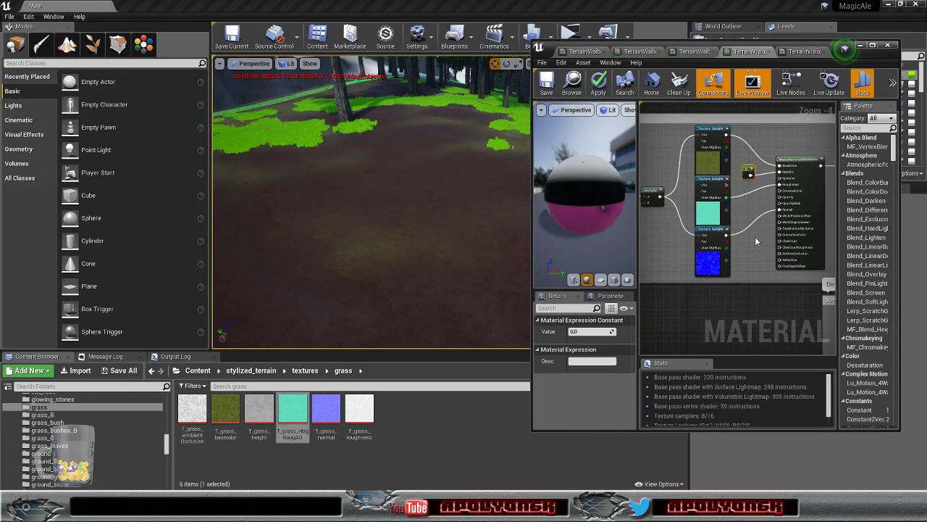
pyautogui.moveTo(763, 252); pyautogui.dragTo(713, 73, button='right')
pyautogui.moveTo(677, 319); pyautogui.dragTo(769, 168, button='right')
pyautogui.scroll(-1, 756, 198)
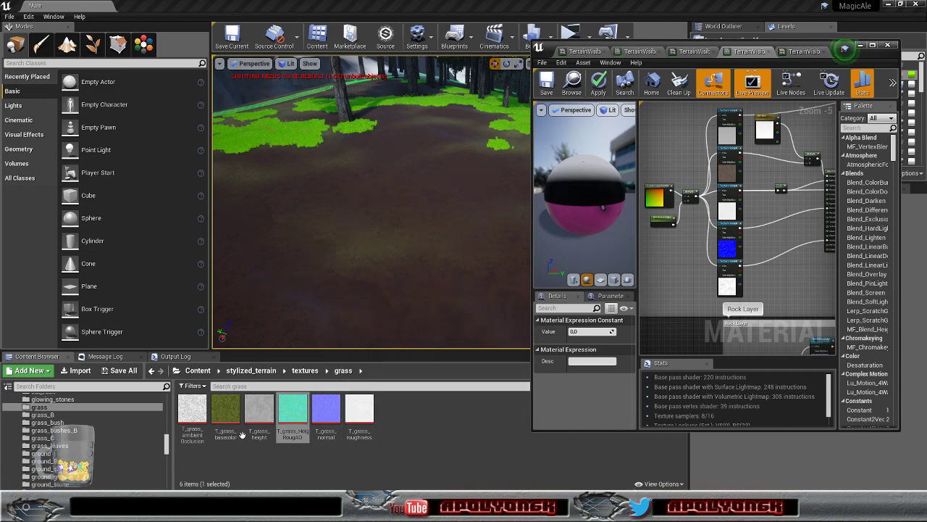
pyautogui.click(727, 249)
pyautogui.scroll(-3, 621, 410)
pyautogui.click(621, 397)
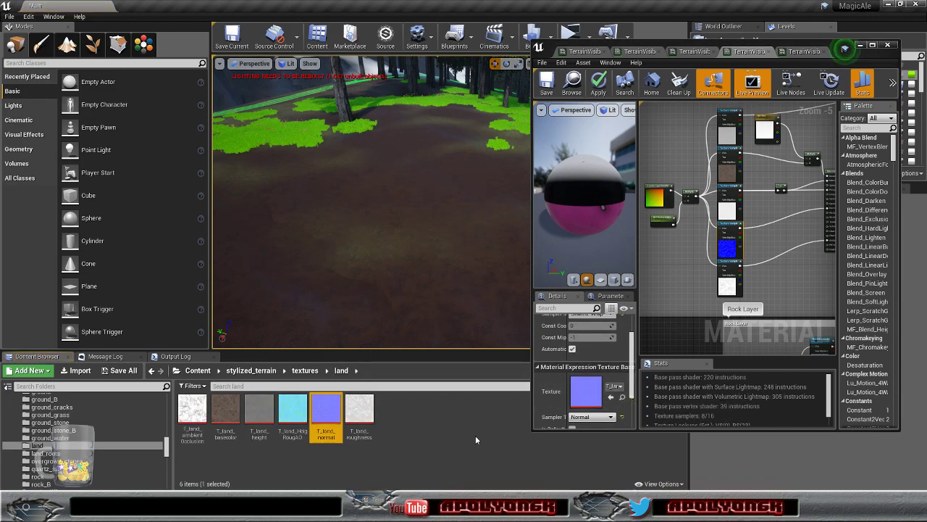
pyautogui.click(289, 415)
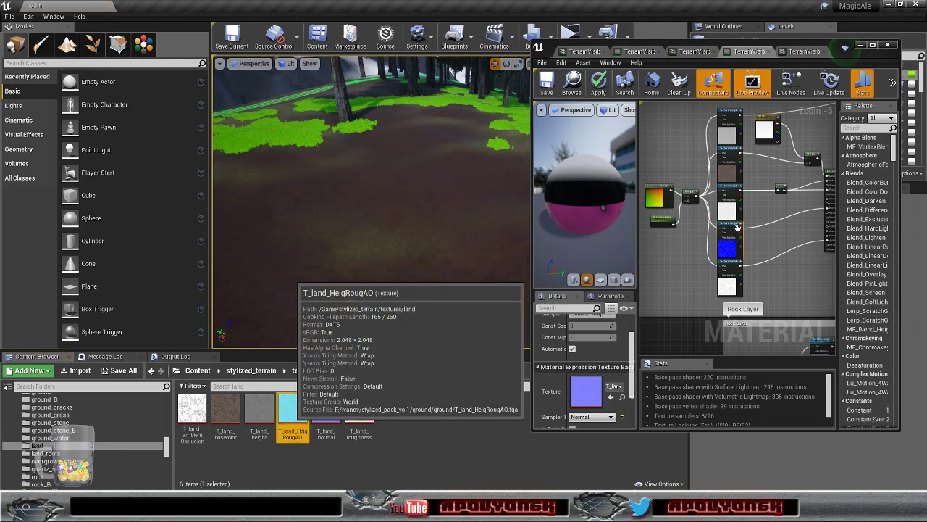
pyautogui.moveTo(293, 413); pyautogui.dragTo(759, 211)
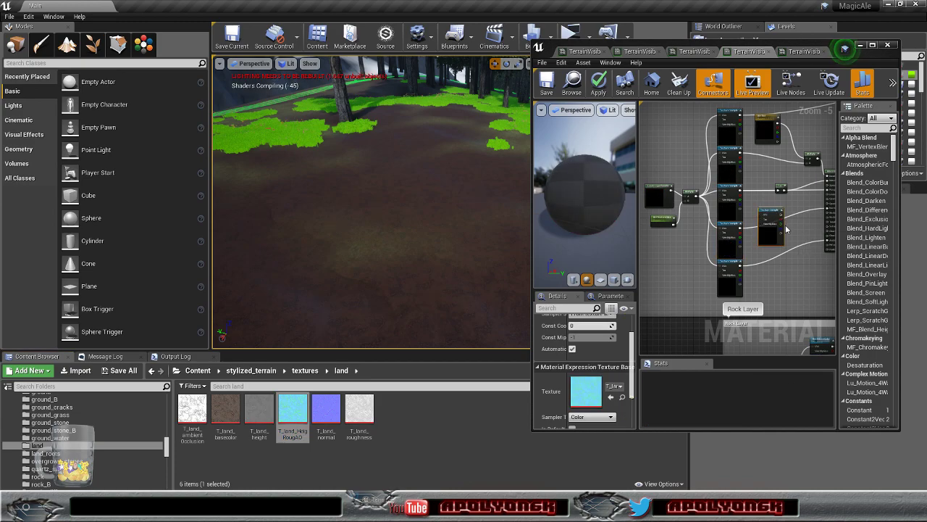
# - Connect the green channel of the T_land_HeigRougAO sample to the dirt layer's Roughness input
pyautogui.scroll(2, 781, 225)
pyautogui.moveTo(741, 186); pyautogui.dragTo(698, 210, button='right')
pyautogui.scroll(-1, 710, 192)
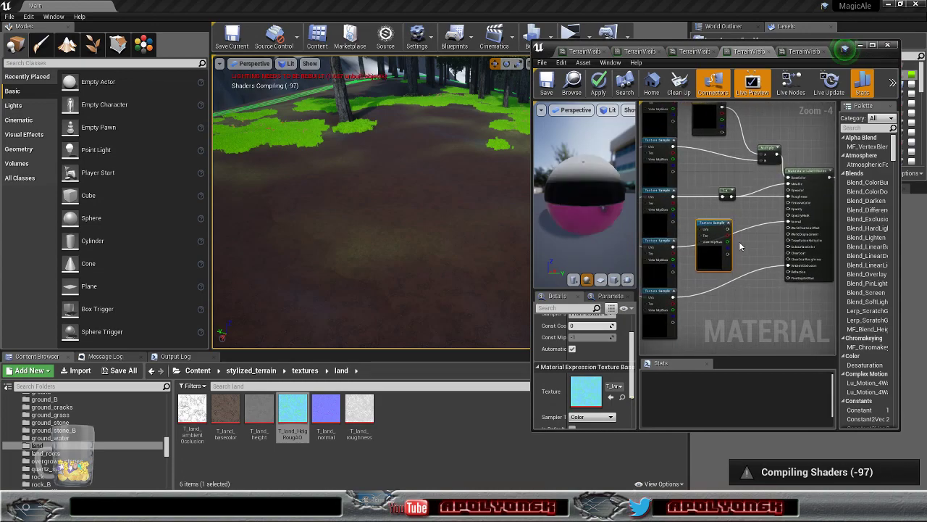
pyautogui.moveTo(728, 241); pyautogui.dragTo(788, 197)
pyautogui.moveTo(742, 179); pyautogui.dragTo(734, 216, button='right')
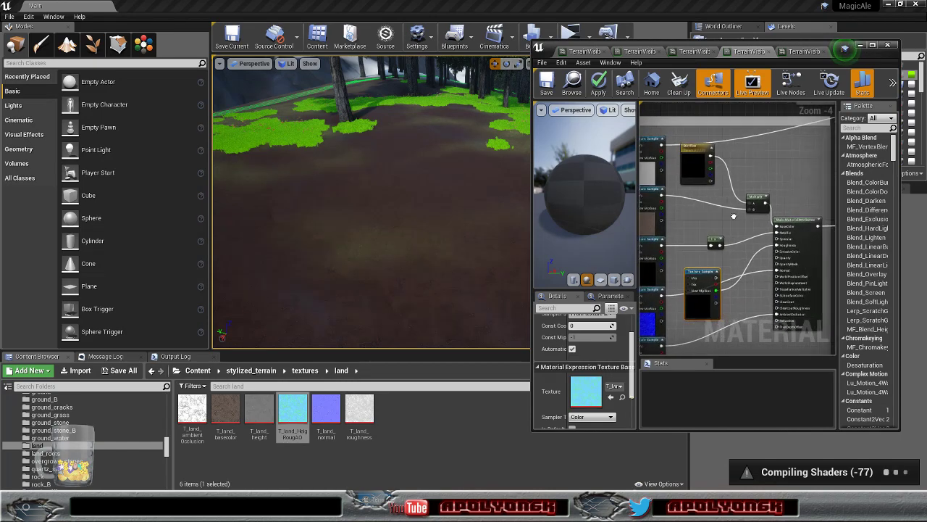
# - Connect the T_land_HeigRougAO sample's red channel to the blend outside the dirt layer, replacing the height sample's link
pyautogui.scroll(-3, 734, 215)
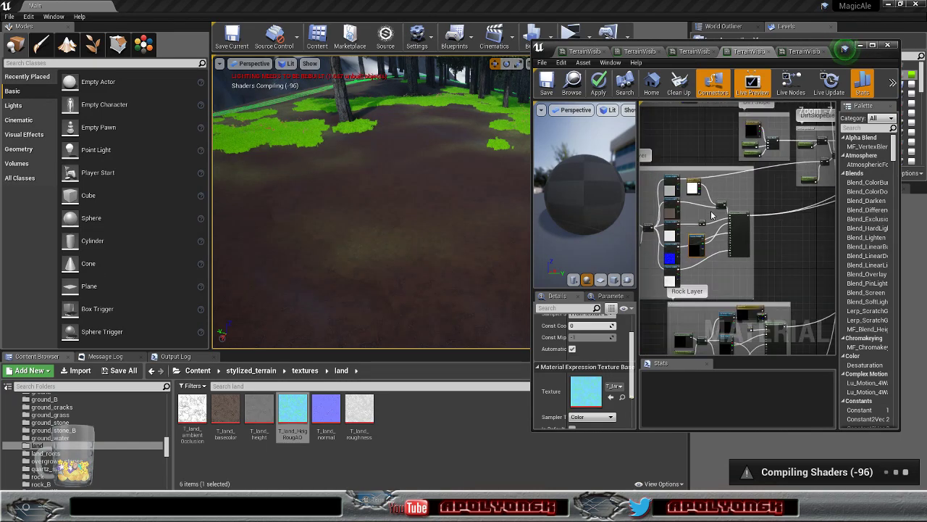
pyautogui.scroll(3, 711, 215)
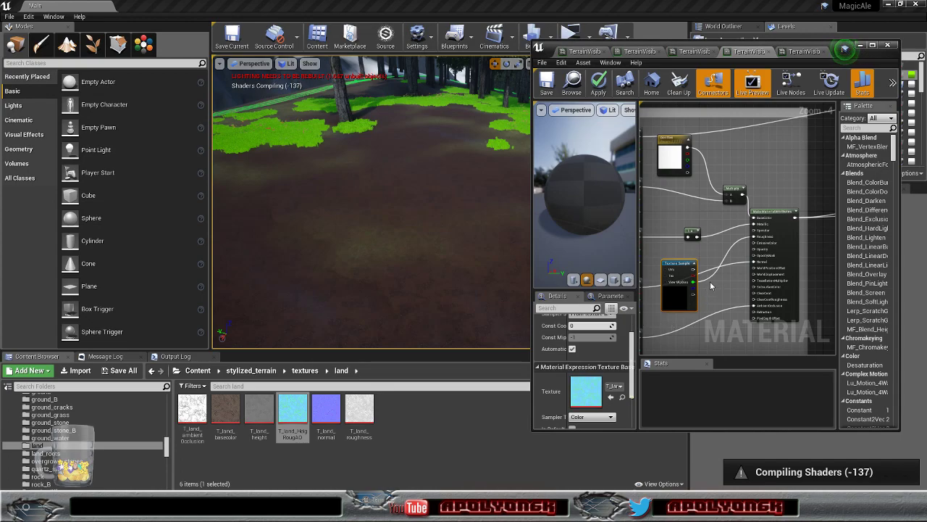
pyautogui.moveTo(796, 213); pyautogui.dragTo(770, 209)
pyautogui.moveTo(654, 319); pyautogui.dragTo(832, 151, button='right')
pyautogui.moveTo(694, 251); pyautogui.dragTo(761, 212, button='right')
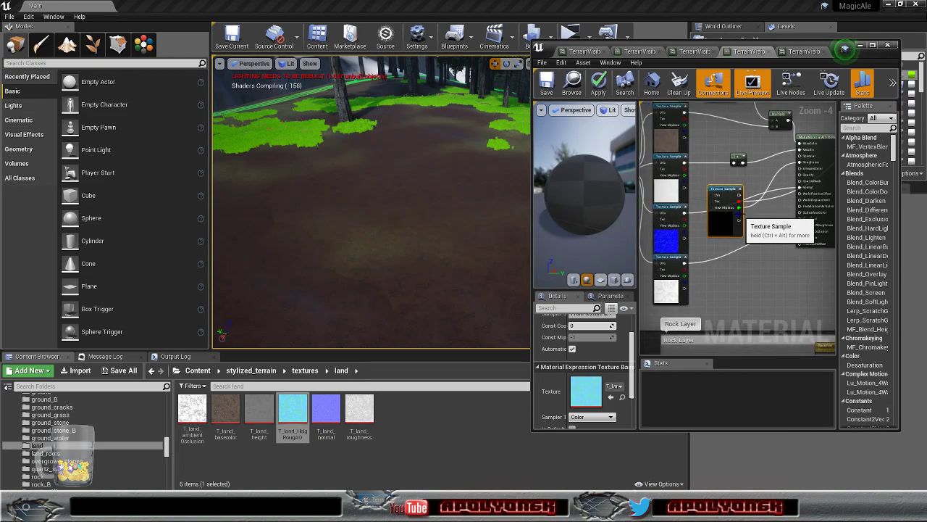
# - Connect the packed land texture's blue channel to Ambient Occlusion and delete the old ambient occlusion sample
pyautogui.moveTo(739, 215); pyautogui.dragTo(800, 232)
pyautogui.click(680, 258)
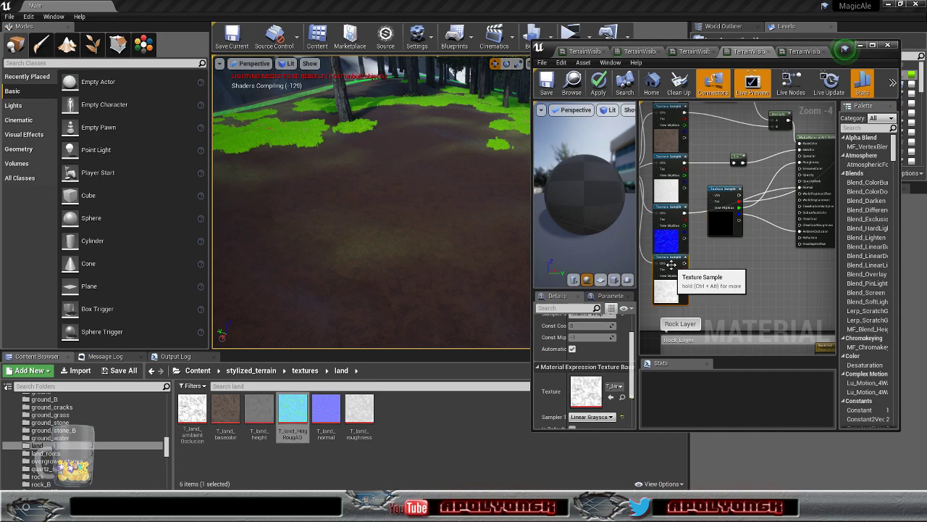
pyautogui.press('Delete')
# - Delete the dirt layer's separate roughness sample and move the packed texture sample into its place
pyautogui.moveTo(709, 133); pyautogui.dragTo(725, 194, button='right')
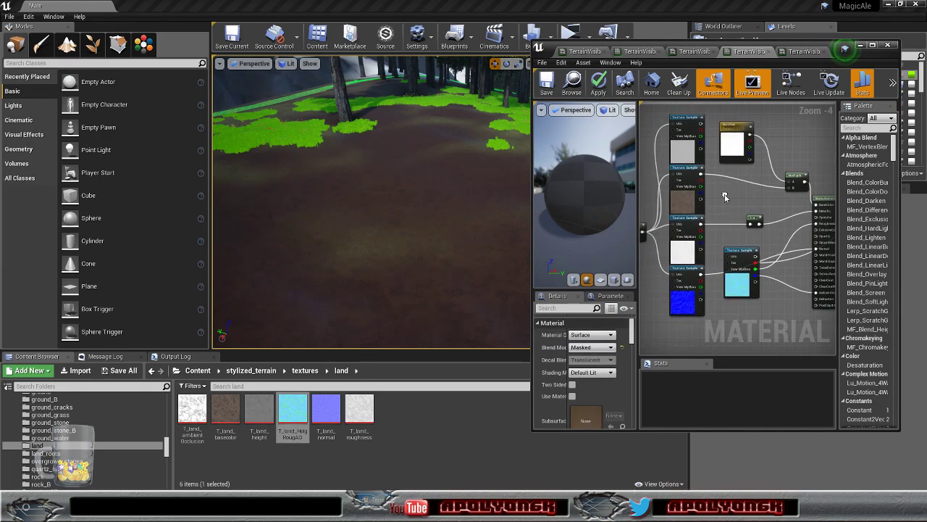
pyautogui.moveTo(731, 255); pyautogui.dragTo(727, 229)
pyautogui.moveTo(726, 221); pyautogui.dragTo(698, 227)
pyautogui.click(685, 228)
pyautogui.press('Delete')
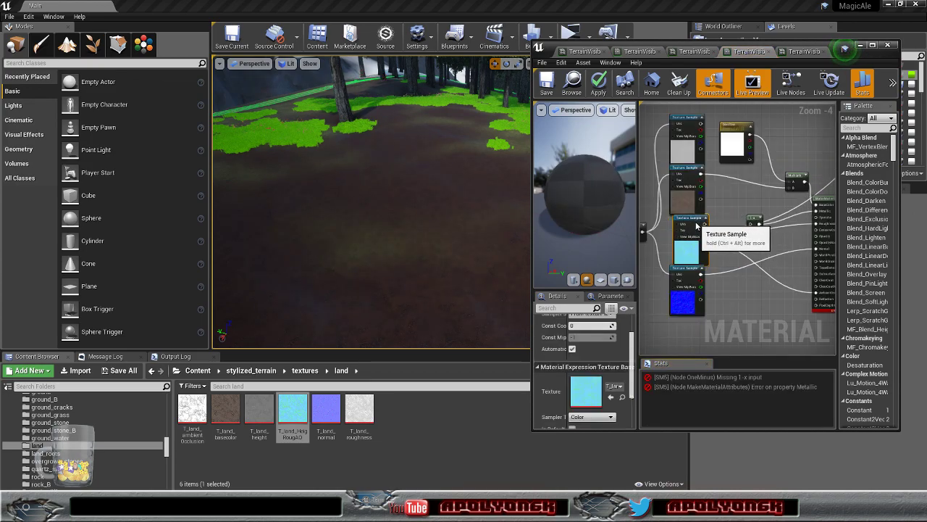
# - Connect the packed land texture's green channel to the 1-x node and move that node closer to MakeMaterialAttributes
pyautogui.scroll(3, 723, 249)
pyautogui.moveTo(723, 248)
pyautogui.mouseDown(button='right')
pyautogui.moveTo(697, 242)
pyautogui.moveTo(710, 240)
pyautogui.mouseUp(button='right')
pyautogui.scroll(-2, 708, 236)
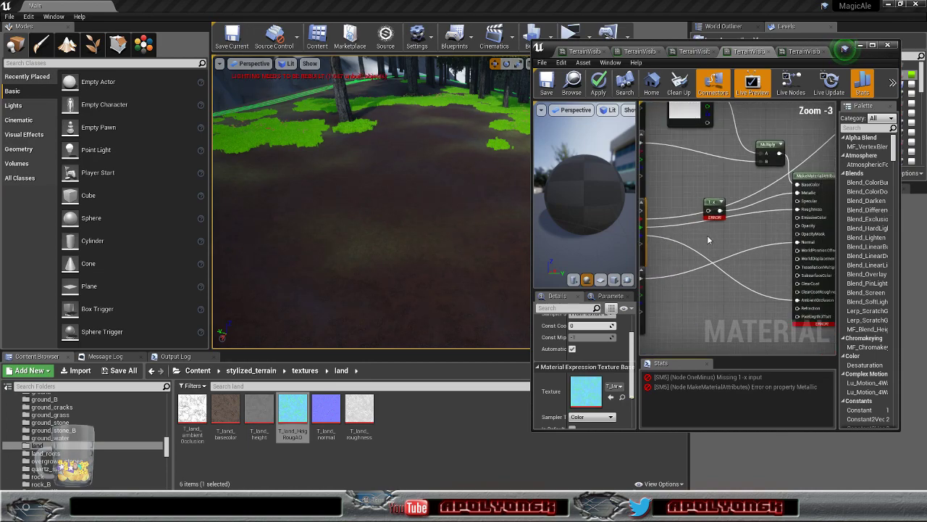
pyautogui.moveTo(653, 231); pyautogui.dragTo(781, 206)
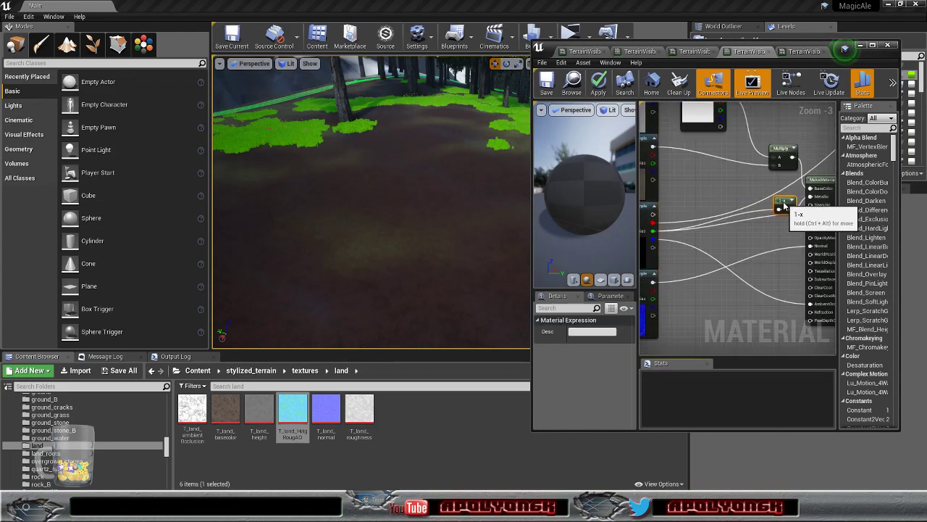
# - Delete the dirt layer's unused height sample and connect the coordinate Multiply output to the packed sample's UVs
pyautogui.moveTo(749, 242); pyautogui.dragTo(816, 265, button='right')
pyautogui.scroll(-1, 762, 219)
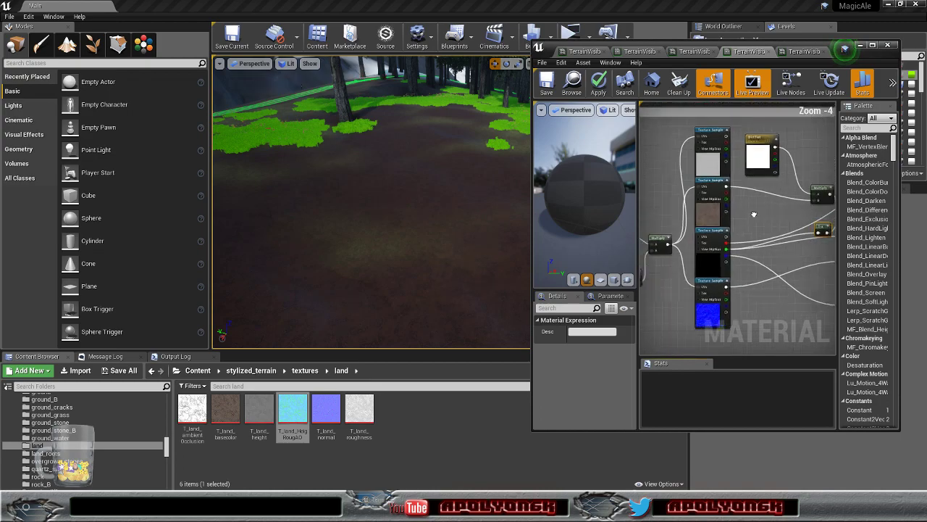
pyautogui.click(733, 221)
pyautogui.scroll(2, 733, 221)
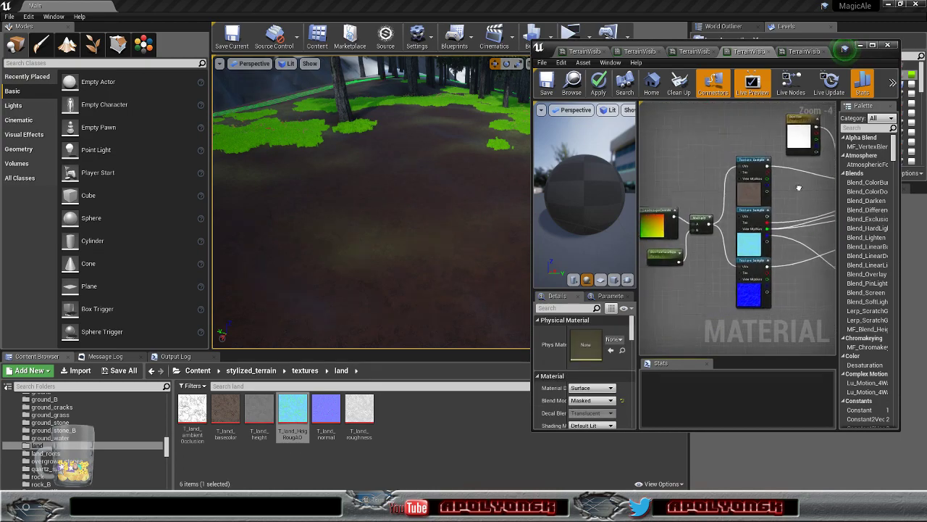
pyautogui.moveTo(714, 217); pyautogui.dragTo(760, 205)
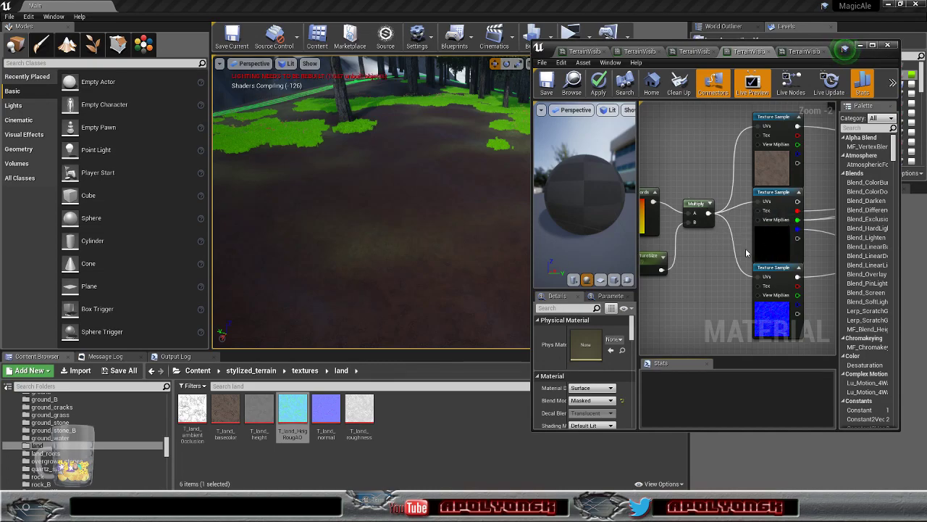
# - Apply the changes to the terrain material
pyautogui.moveTo(714, 255)
pyautogui.mouseDown(button='right')
pyautogui.moveTo(739, 250)
pyautogui.moveTo(706, 249)
pyautogui.mouseUp(button='right')
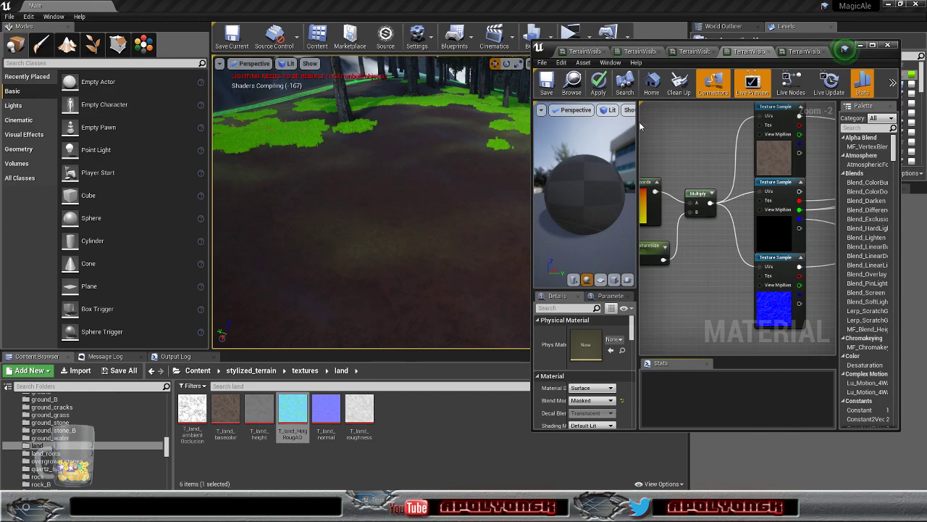
pyautogui.click(599, 81)
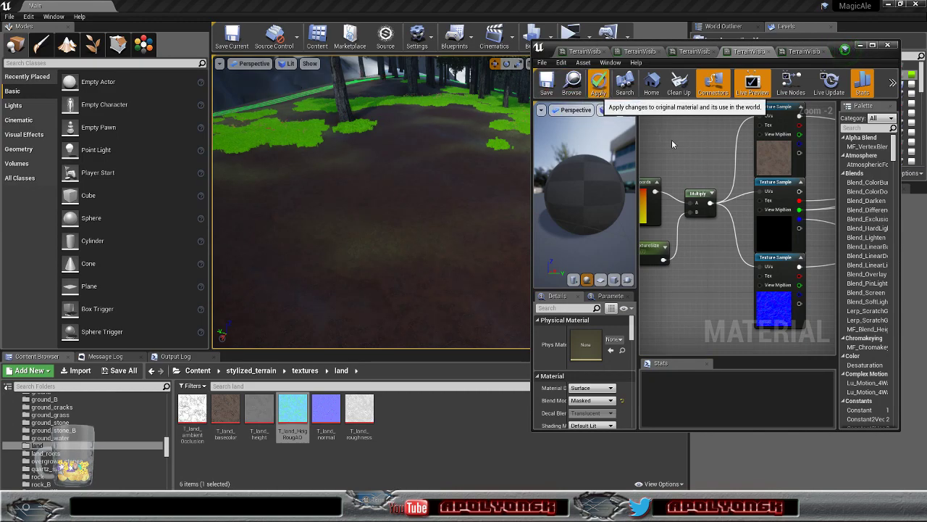
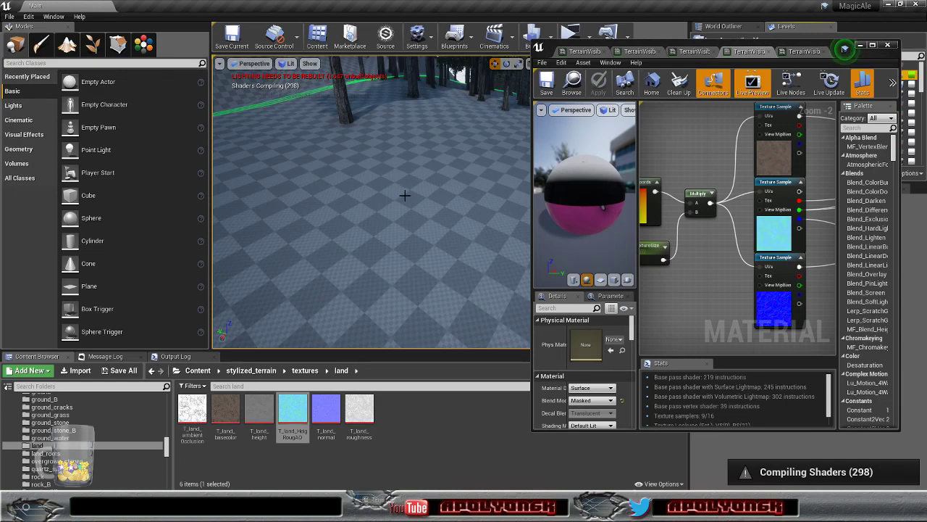
# - Examine the grass and dirt layers on the terrain up close and from farther away in the level viewport
pyautogui.moveTo(401, 198); pyautogui.dragTo(352, 149, button='right')
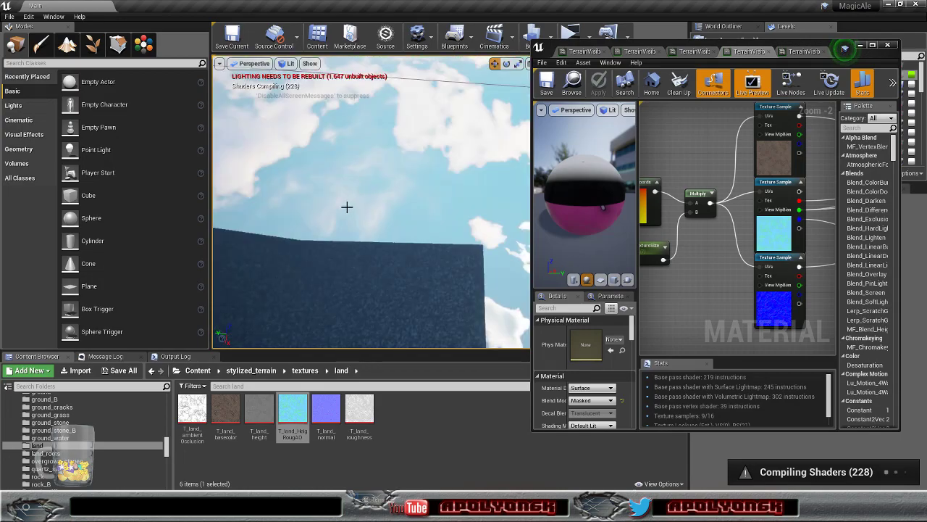
pyautogui.moveTo(352, 204); pyautogui.dragTo(367, 189, button='right')
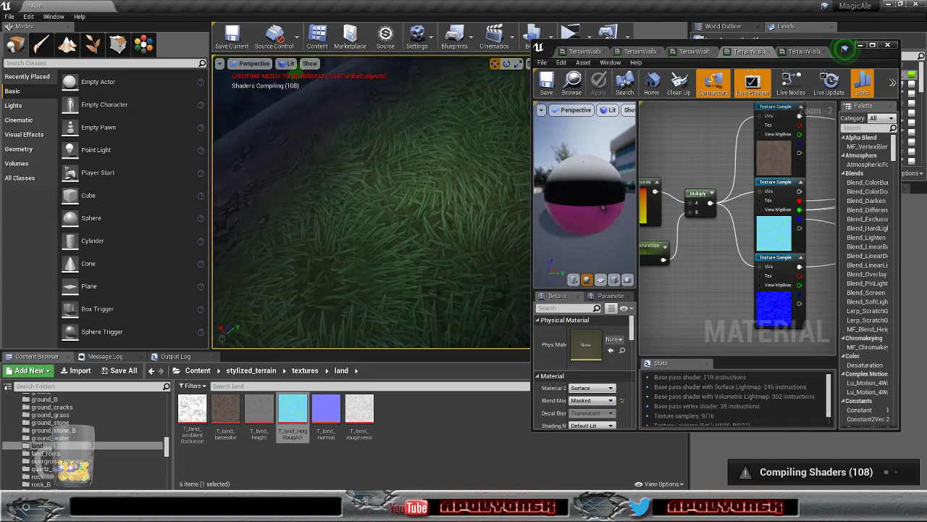
pyautogui.moveTo(371, 210); pyautogui.dragTo(391, 145, button='right')
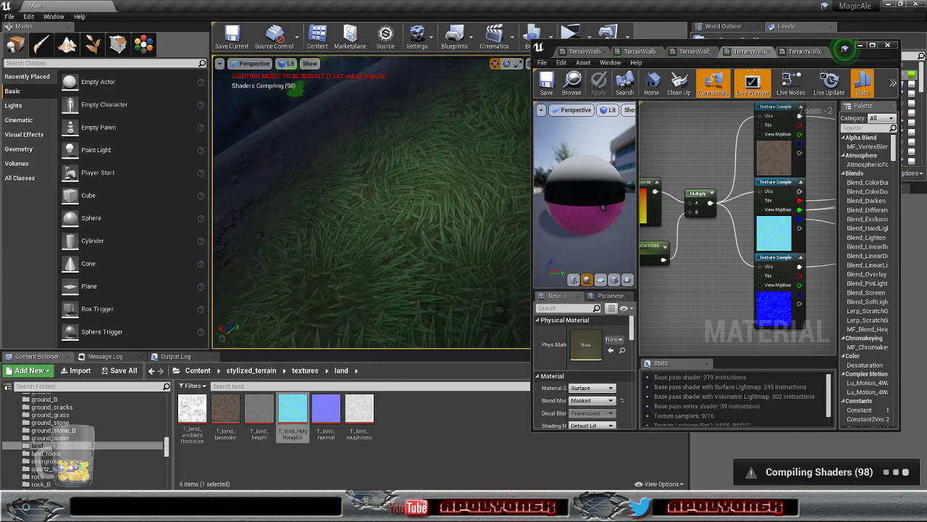
pyautogui.moveTo(371, 210); pyautogui.dragTo(429, 202, button='right')
pyautogui.press('s')
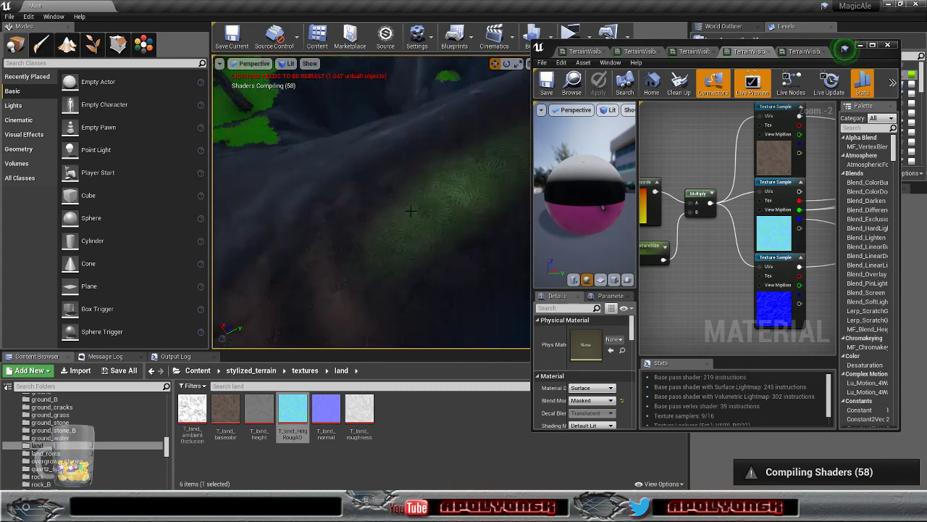
pyautogui.scroll(5, 413, 210)
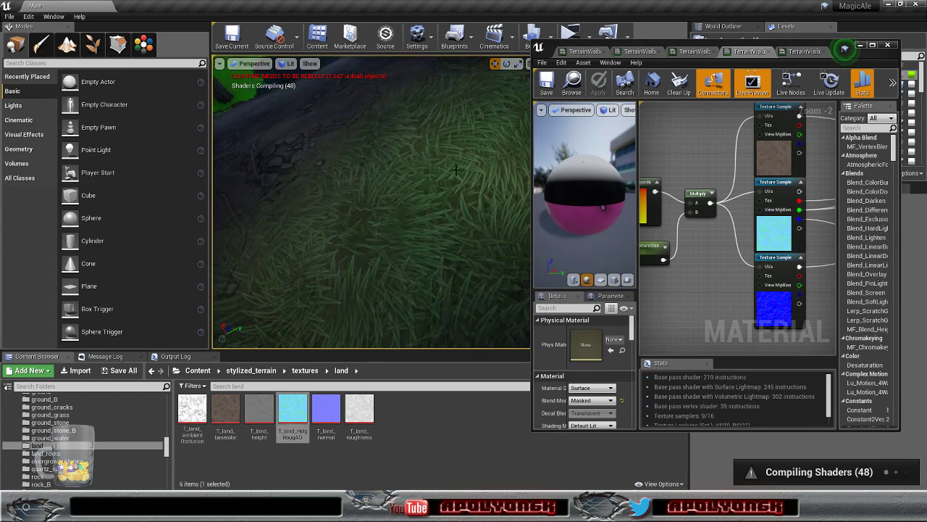
pyautogui.moveTo(429, 211); pyautogui.dragTo(493, 208, button='right')
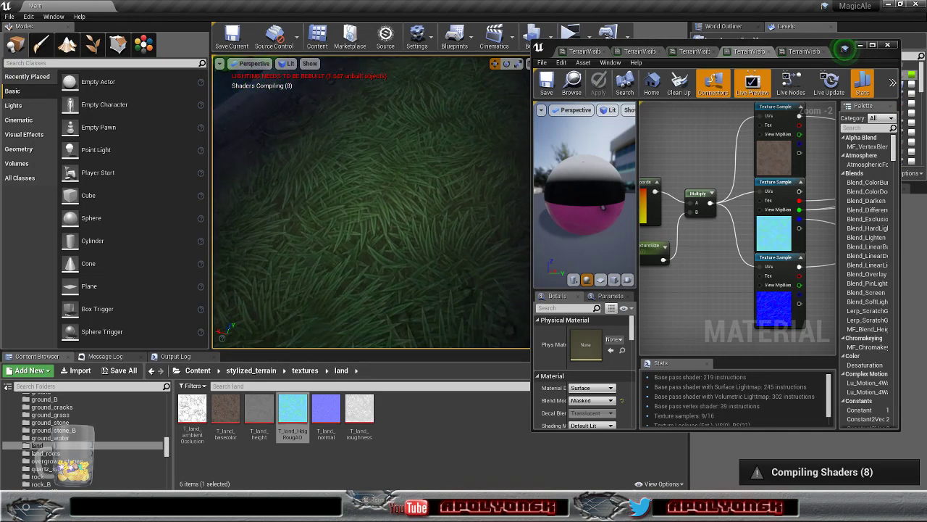
pyautogui.scroll(-5, 426, 215)
pyautogui.moveTo(432, 213)
pyautogui.mouseDown(button='right')
pyautogui.moveTo(392, 202)
pyautogui.moveTo(436, 194)
pyautogui.moveTo(427, 203)
pyautogui.moveTo(441, 212)
pyautogui.moveTo(438, 230)
pyautogui.mouseUp(button='right')
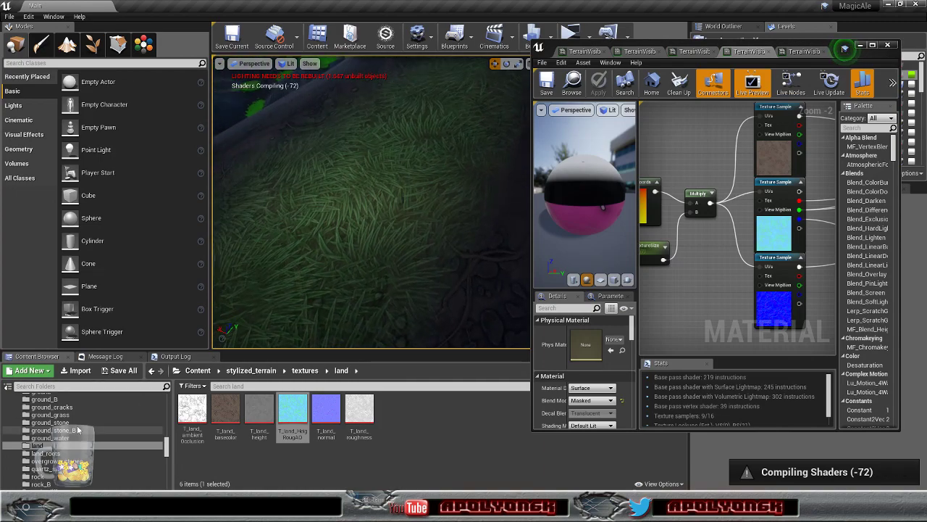
# - Look through the textures in the ground_grass, ground_cracks, ground and ground_B folders
pyautogui.click(51, 414)
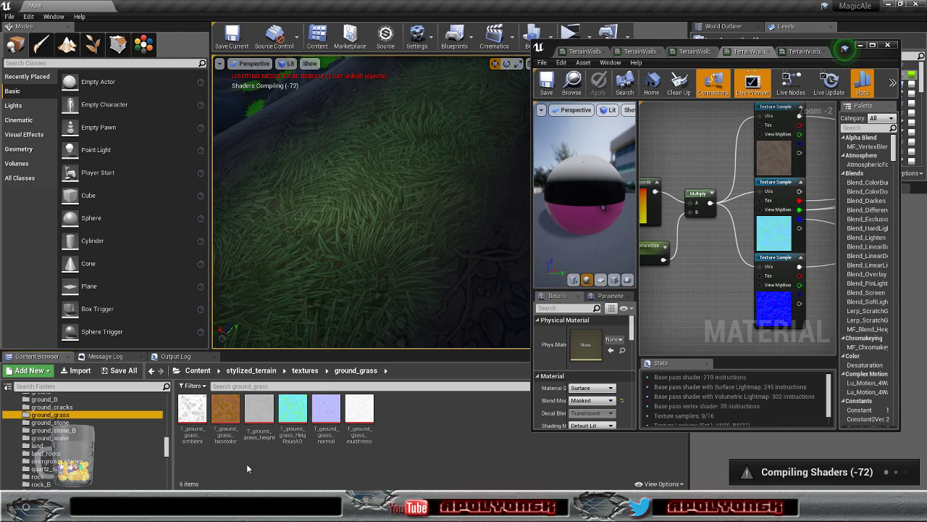
pyautogui.click(77, 406)
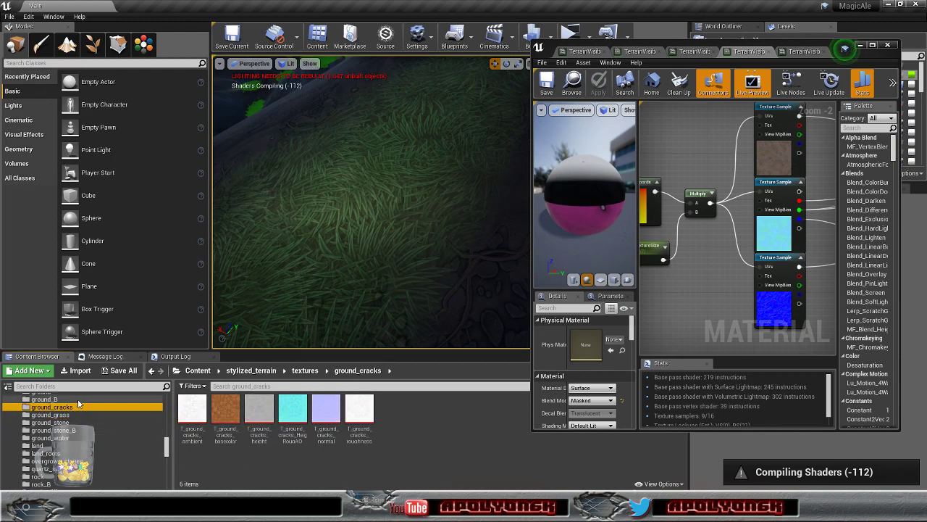
pyautogui.scroll(1, 78, 410)
pyautogui.click(75, 407)
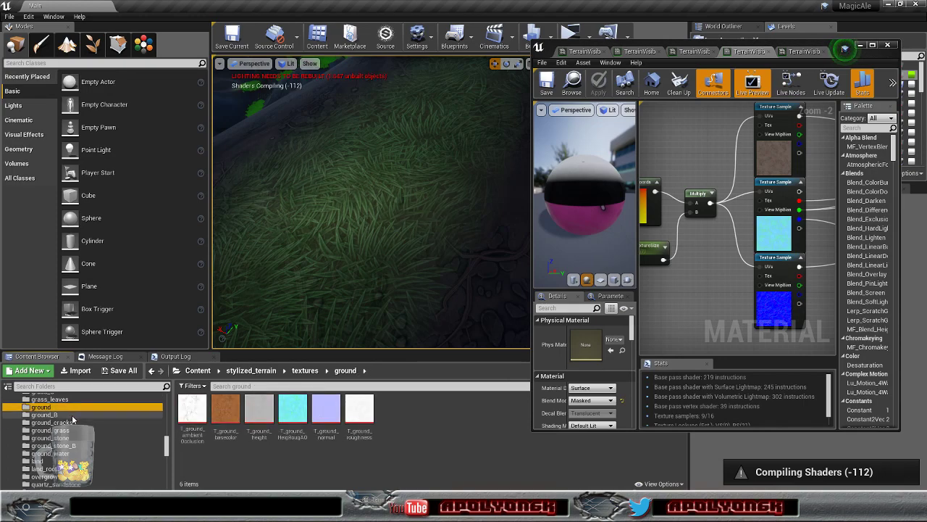
pyautogui.click(73, 415)
# - Compare the grass texture sets in the grass_B, grass_bush and grass_bushes_B folders
pyautogui.scroll(3, 80, 442)
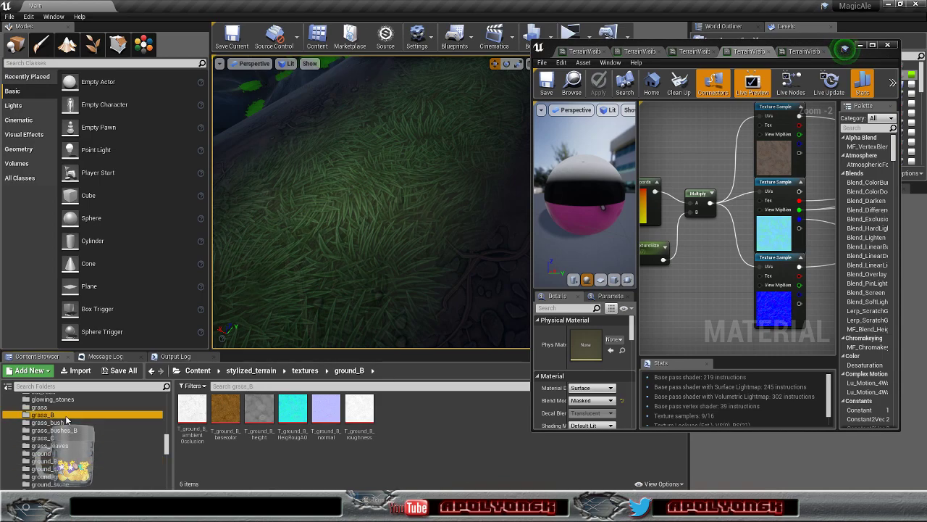
pyautogui.click(80, 415)
pyautogui.click(80, 423)
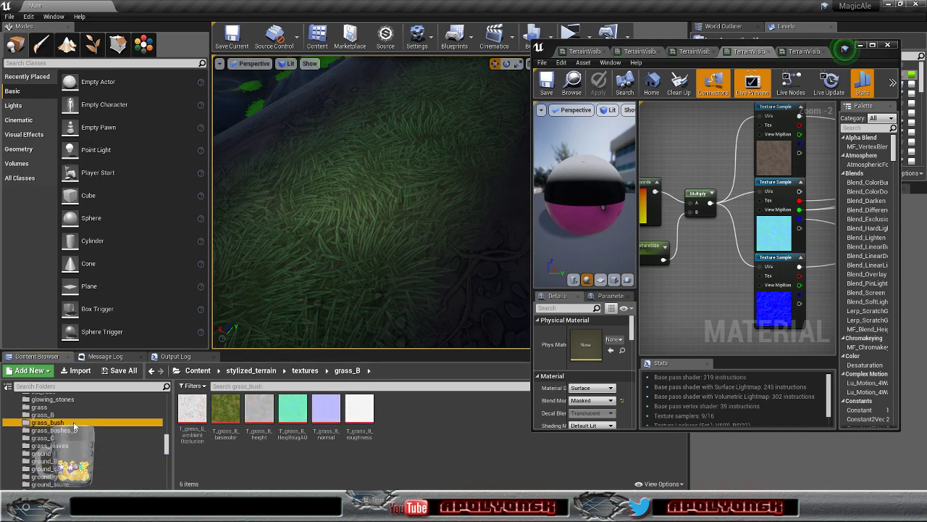
pyautogui.click(82, 432)
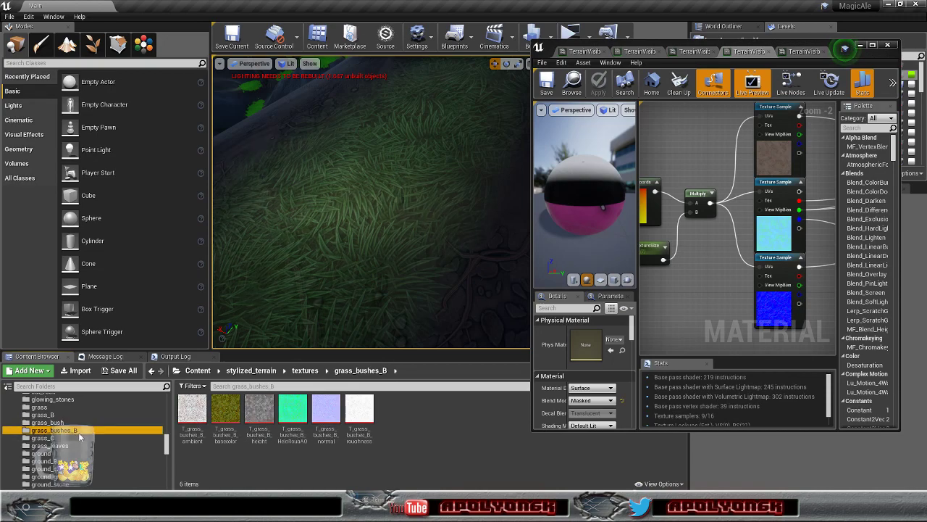
pyautogui.press('Up')
pyautogui.press('Up')
pyautogui.press('Up')
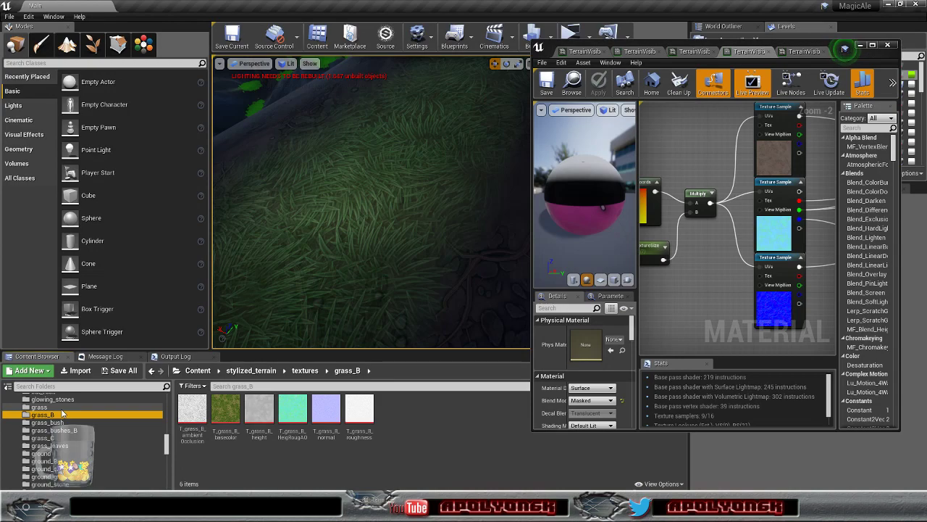
# - Browse the remaining stylized texture folders from glowing_stones and cut_rock up to black_soil
pyautogui.scroll(2, 73, 424)
pyautogui.click(75, 431)
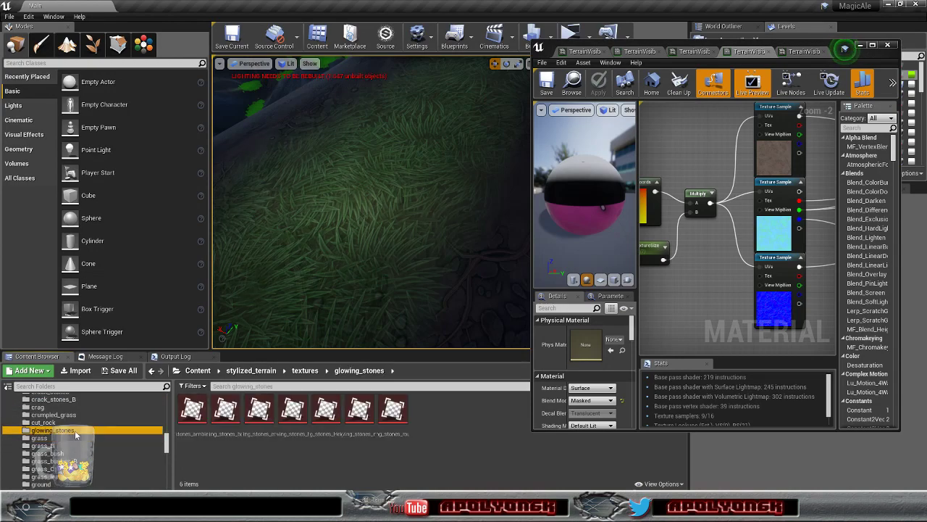
pyautogui.scroll(1, 75, 431)
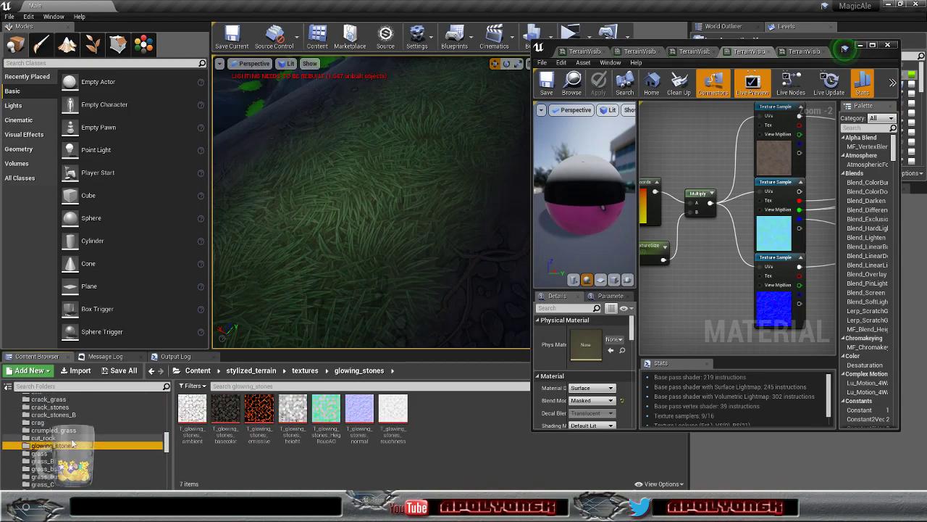
pyautogui.click(76, 439)
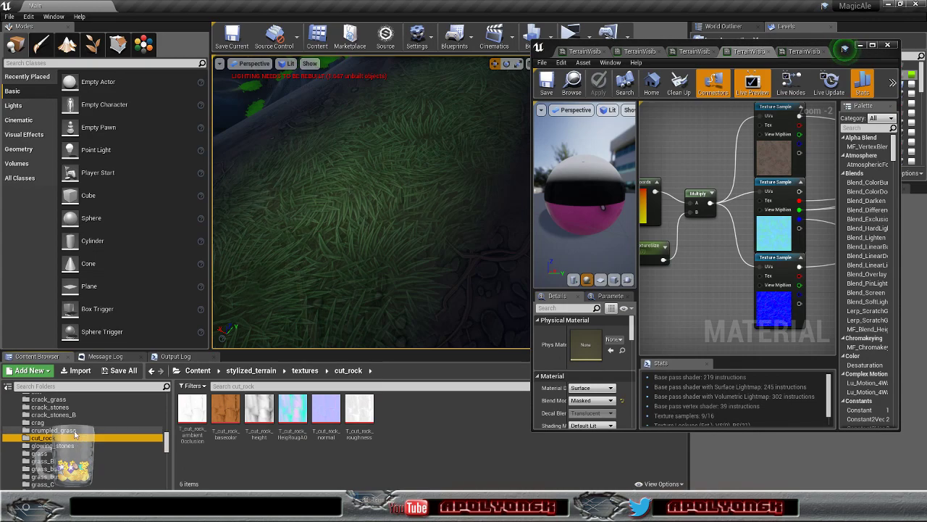
pyautogui.click(94, 431)
pyautogui.moveTo(90, 433)
pyautogui.mouseDown()
pyautogui.moveTo(69, 427)
pyautogui.moveTo(63, 415)
pyautogui.moveTo(80, 426)
pyautogui.moveTo(58, 412)
pyautogui.moveTo(80, 415)
pyautogui.moveTo(70, 407)
pyautogui.moveTo(76, 447)
pyautogui.moveTo(71, 433)
pyautogui.mouseUp()
pyautogui.click(58, 409)
pyautogui.click(58, 401)
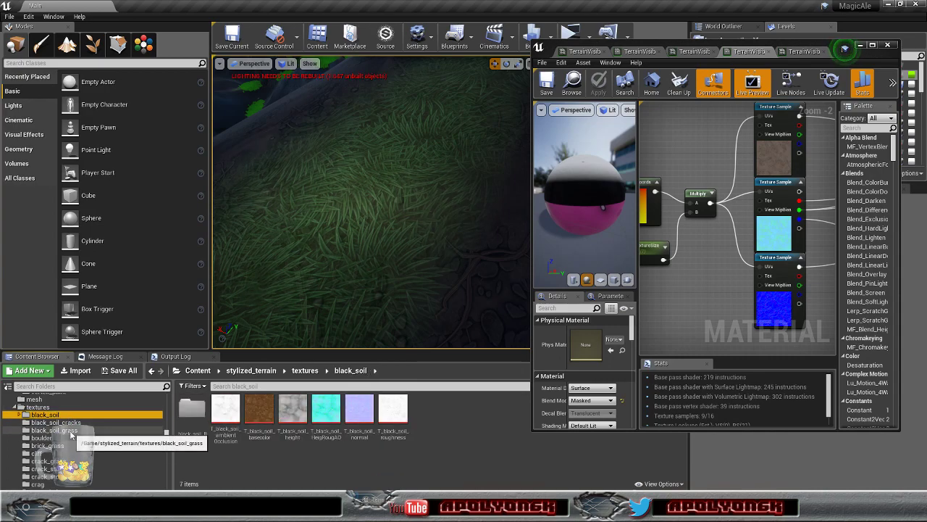
# - View the T_black_soil_grass_basecolor texture from the black_soil_grass folder at full size, and close it
pyautogui.click(71, 430)
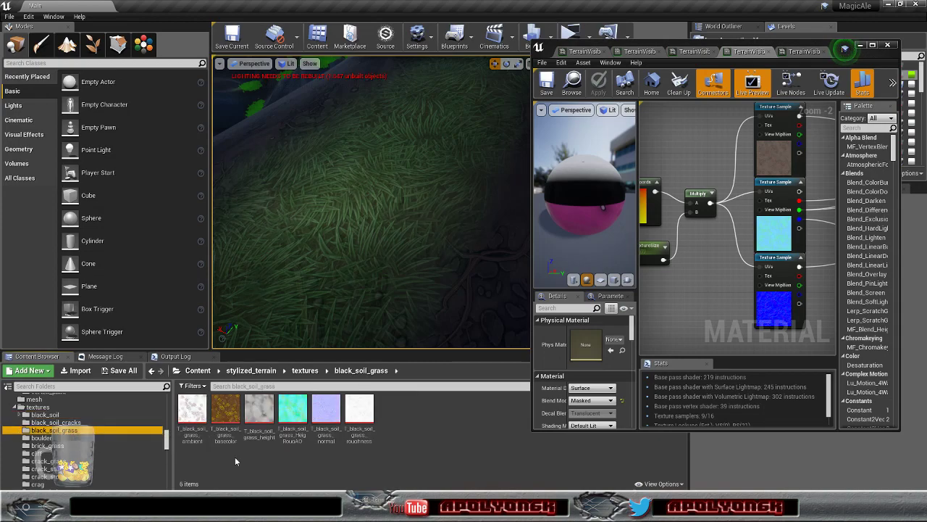
pyautogui.click(229, 413)
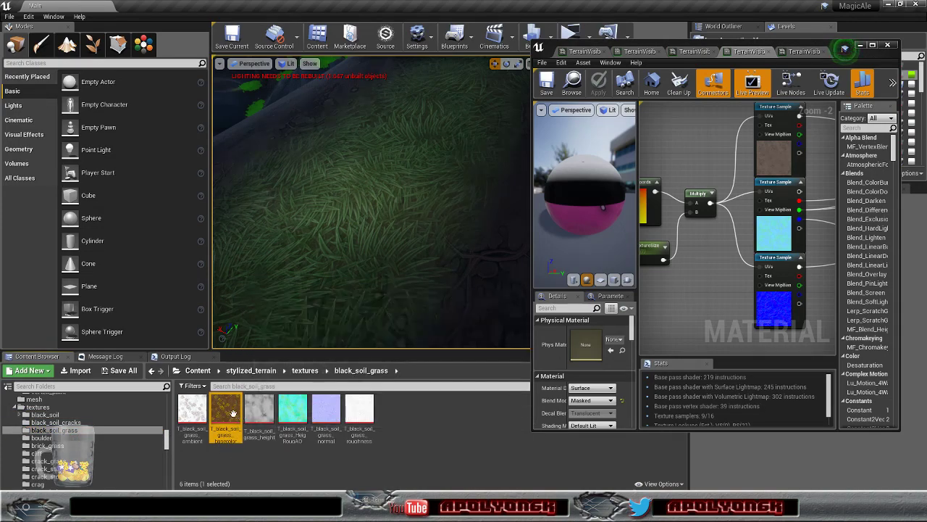
pyautogui.doubleClick(229, 412)
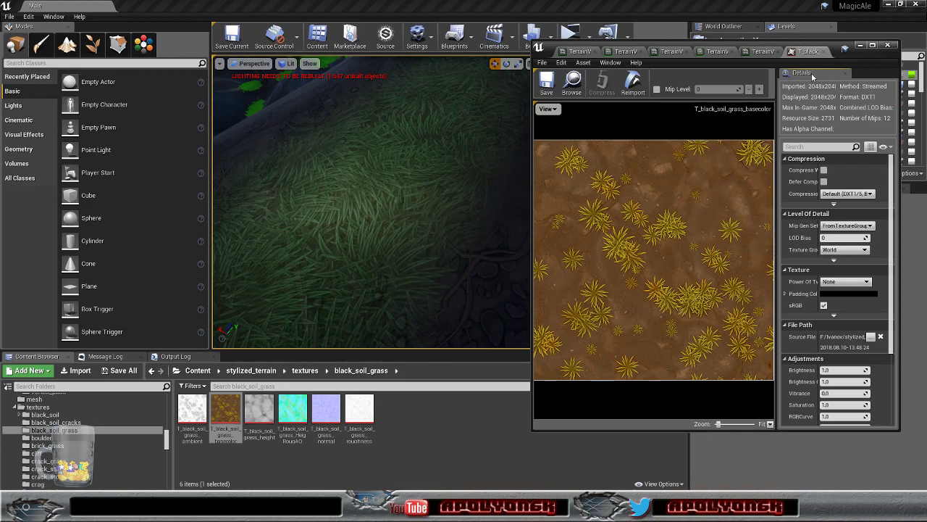
pyautogui.click(822, 52)
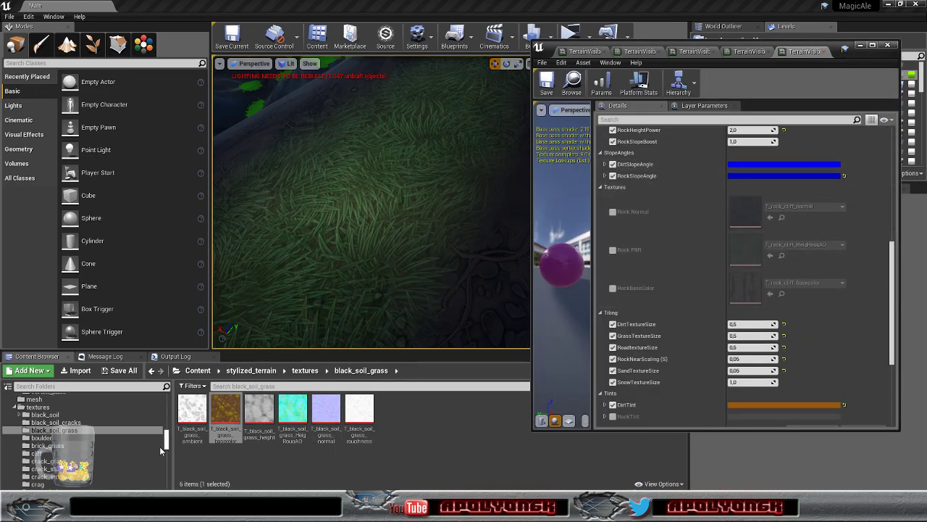
# - Open the T_ground_basecolor texture from the ground folder for a full-size view
pyautogui.scroll(-3, 105, 439)
pyautogui.scroll(-2, 105, 439)
pyautogui.click(70, 453)
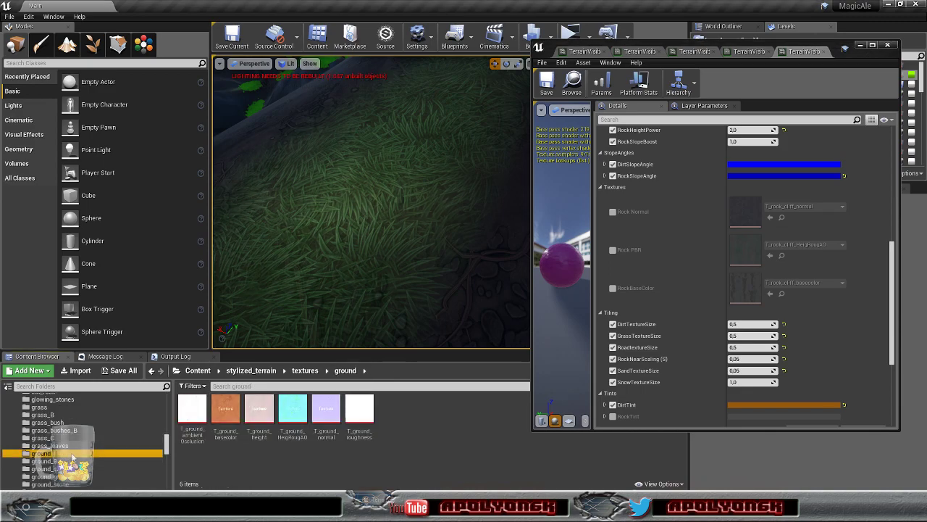
pyautogui.click(221, 412)
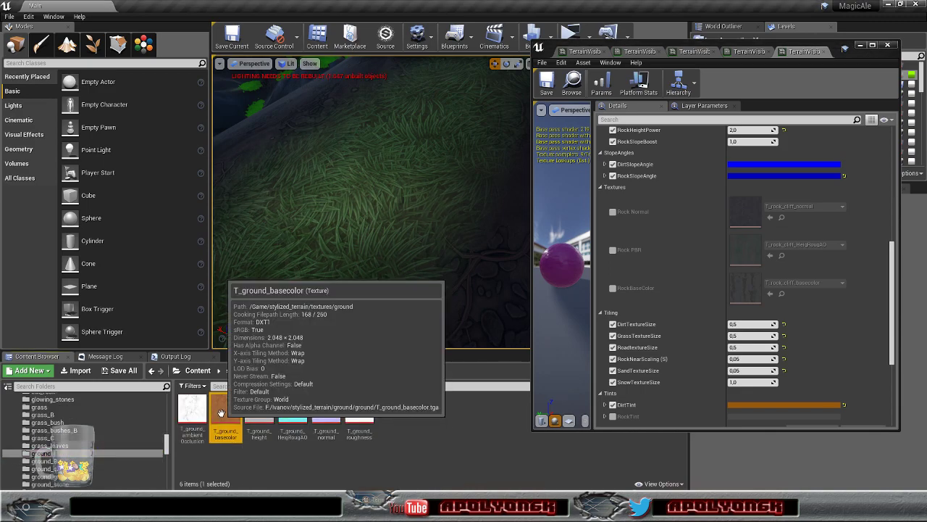
pyautogui.doubleClick(224, 412)
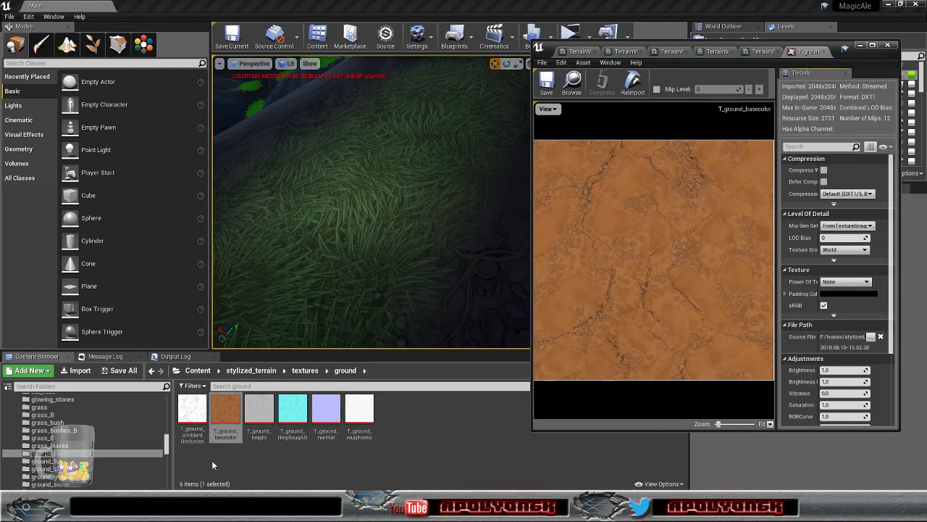
# - Check the ground_B folder and open T_ground_grass_basecolor from the ground_grass folder for viewing
pyautogui.click(94, 461)
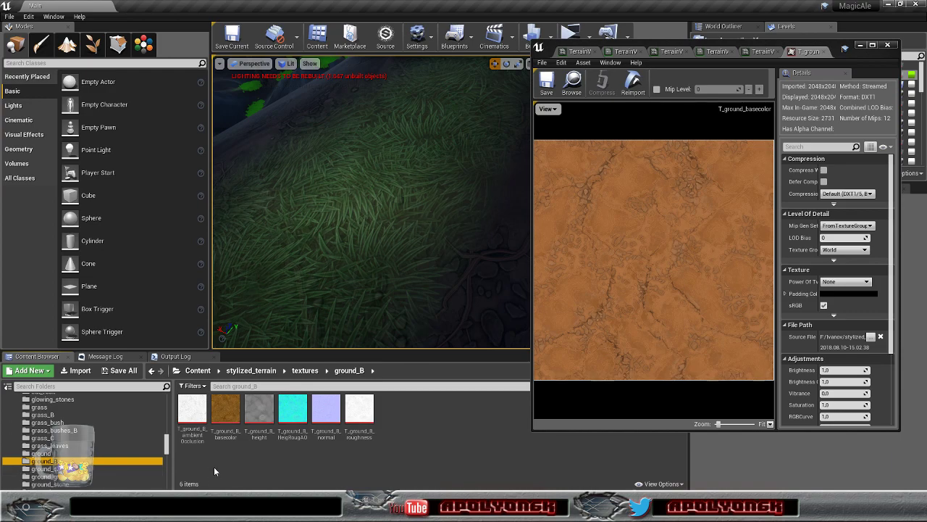
pyautogui.click(92, 476)
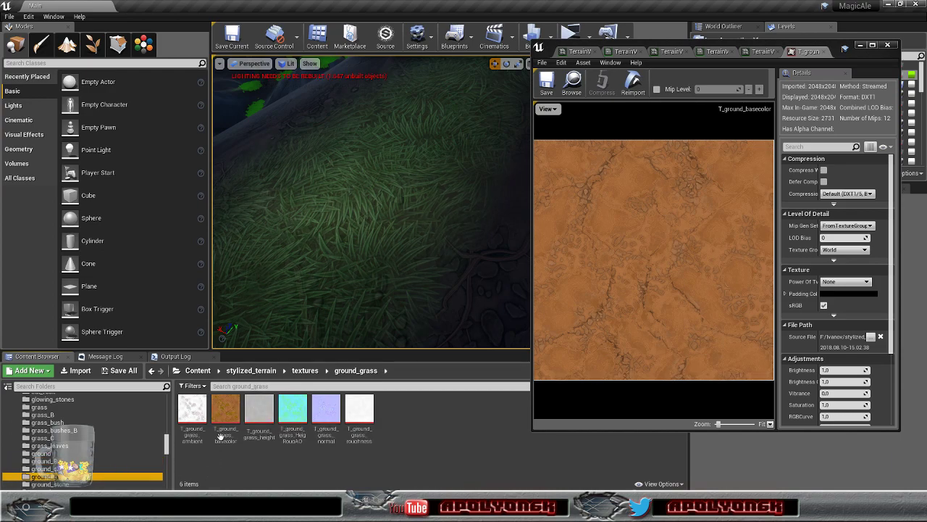
pyautogui.click(226, 409)
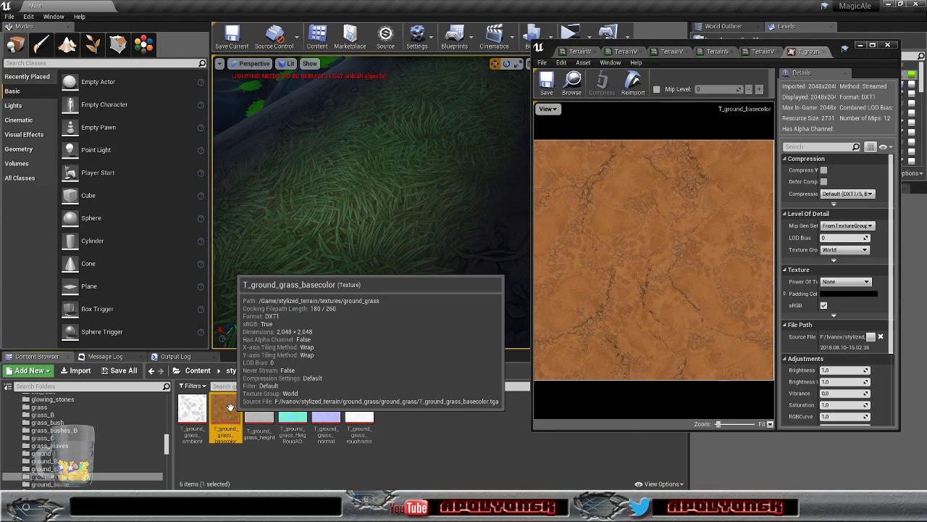
pyautogui.doubleClick(230, 407)
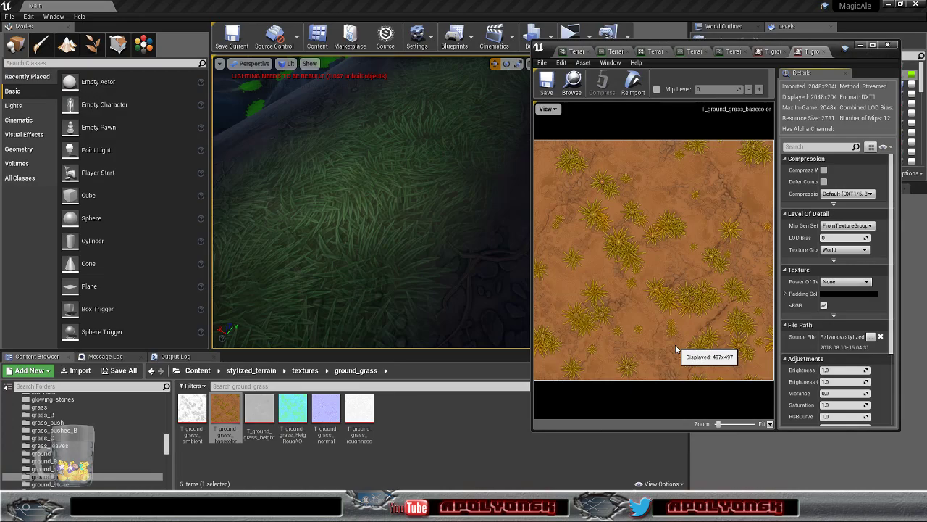
# - Examine the transition between grass and dirt on the shaded terrain in the level viewport
pyautogui.press('s')
pyautogui.moveTo(450, 253); pyautogui.dragTo(507, 296, button='right')
pyautogui.press('w')
pyautogui.press('w')
pyautogui.moveTo(423, 226); pyautogui.dragTo(427, 248, button='right')
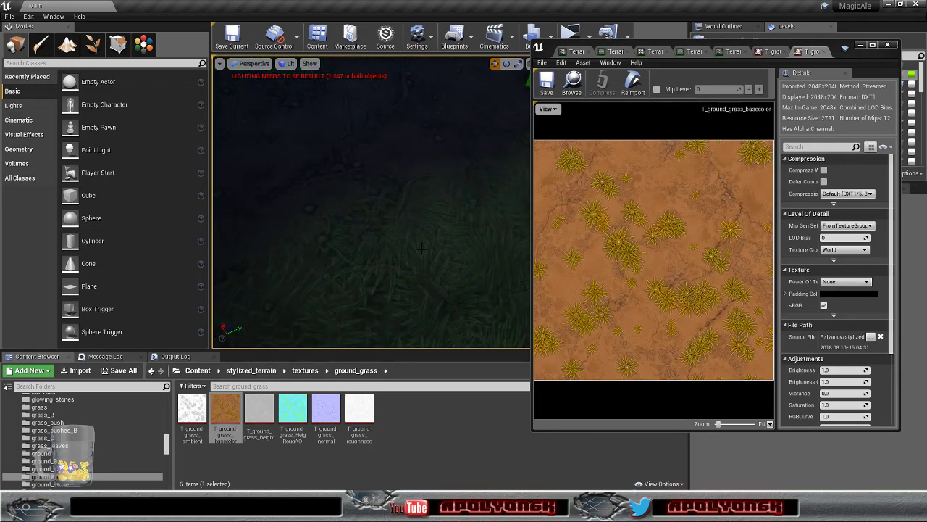
pyautogui.moveTo(371, 203); pyautogui.dragTo(493, 203, button='right')
pyautogui.moveTo(420, 254); pyautogui.dragTo(255, 288, button='right')
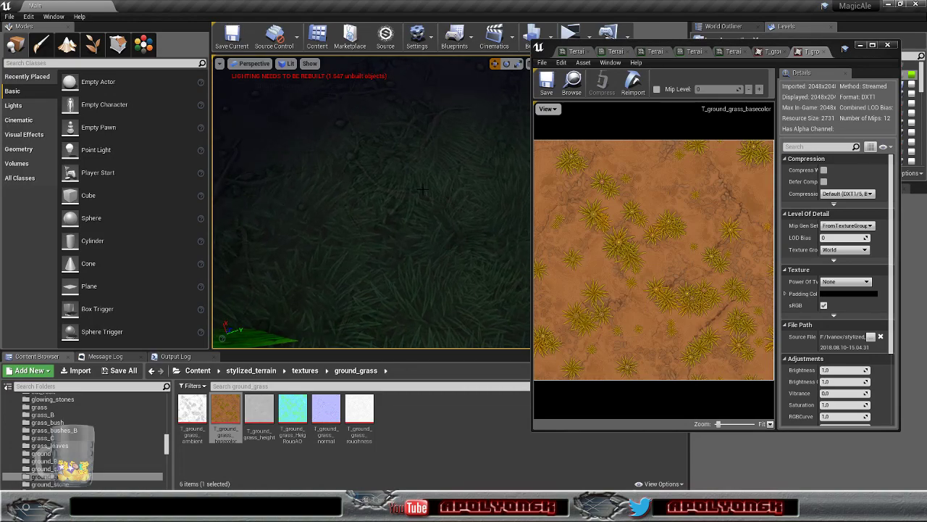
# - Open T_grass_leaves_basecolor from the grass_leaves folder and T_grass_C_basecolor from the grass_C folder to compare them
pyautogui.click(49, 445)
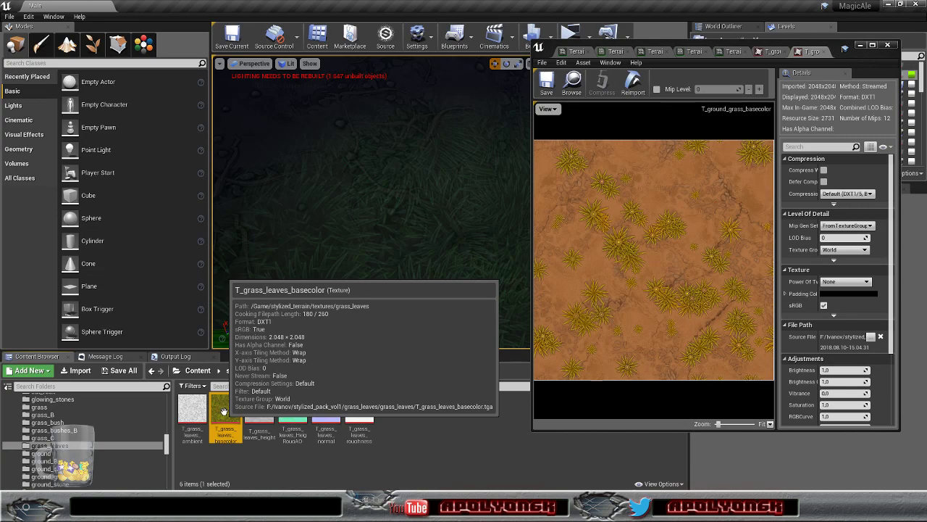
pyautogui.doubleClick(225, 412)
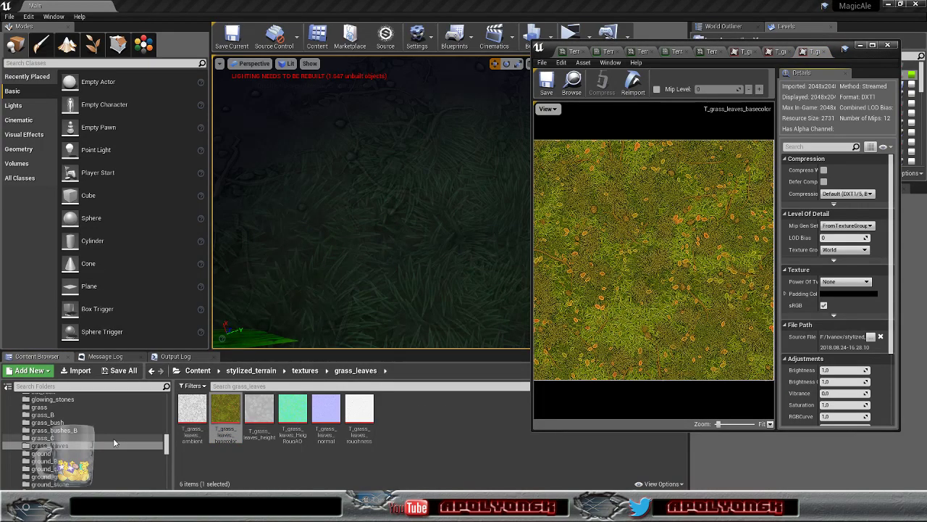
pyautogui.click(43, 438)
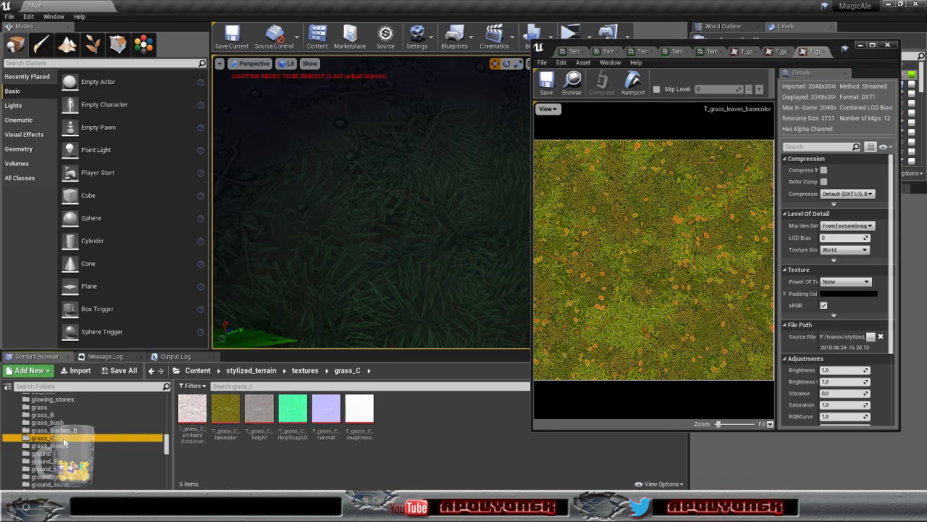
pyautogui.click(226, 413)
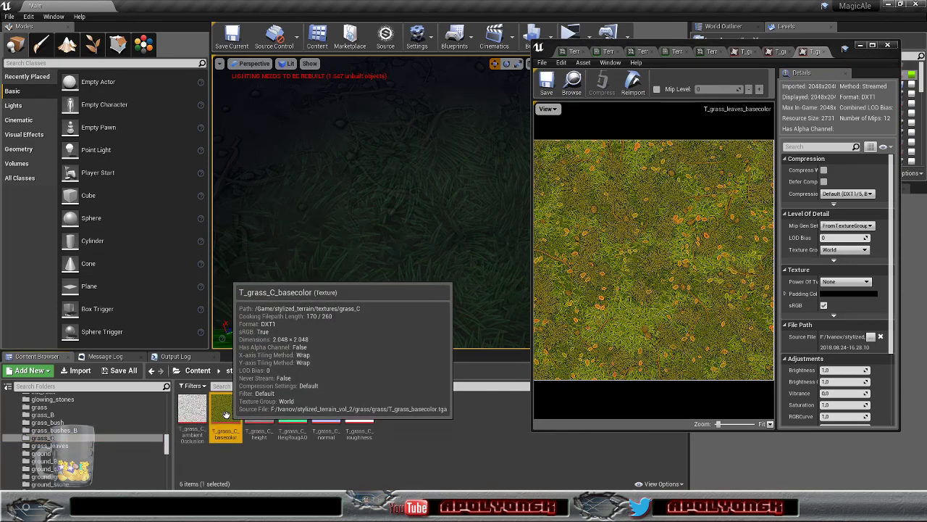
pyautogui.doubleClick(227, 414)
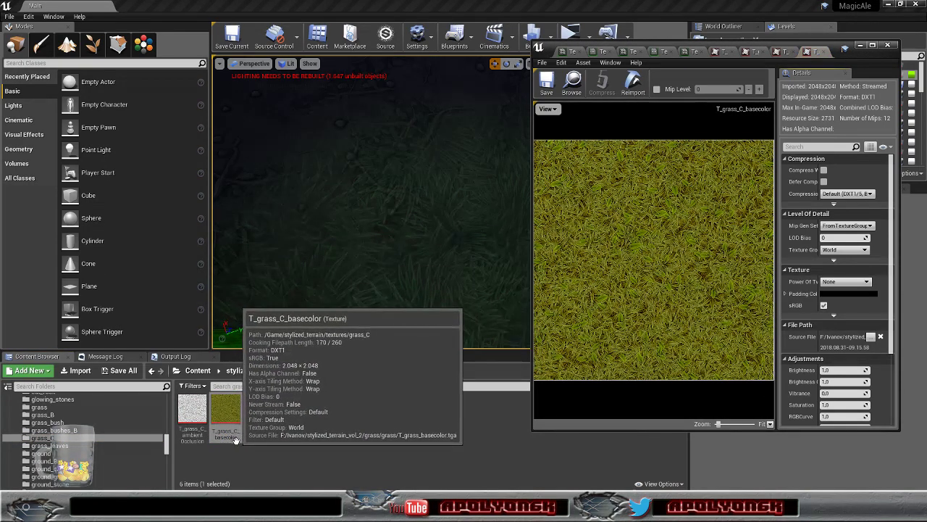
# - View the T_grass_bushes_B_basecolor and T_grass_bush_basecolor textures from the grass_bushes_B and grass_bush folders
pyautogui.click(111, 445)
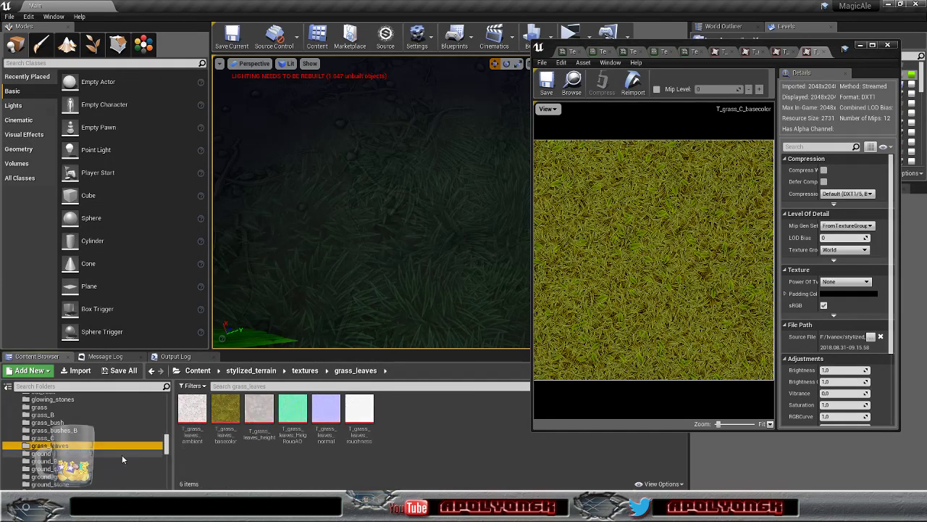
pyautogui.click(54, 430)
pyautogui.click(227, 426)
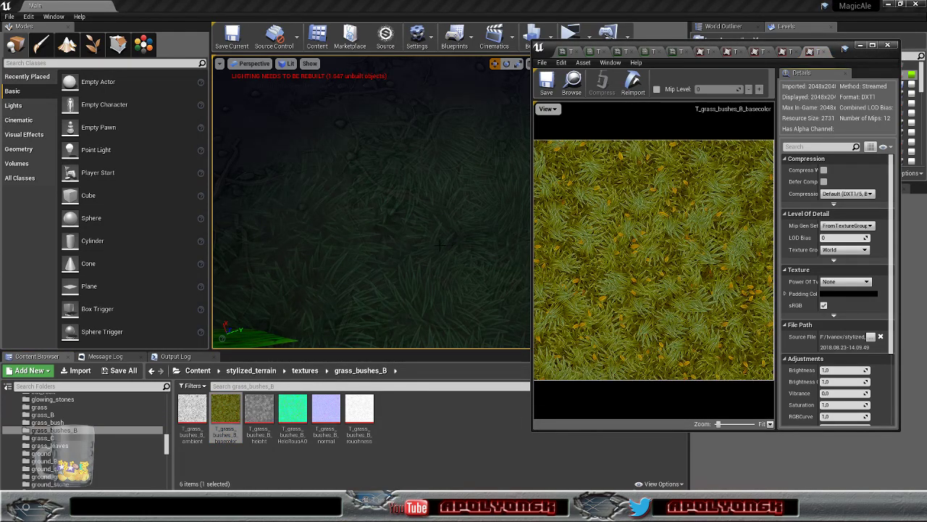
pyautogui.click(64, 422)
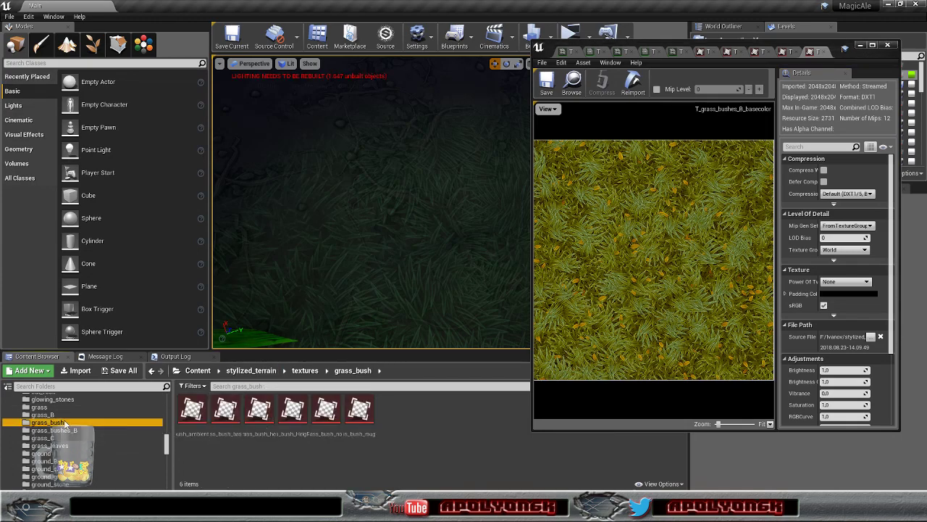
pyautogui.click(231, 409)
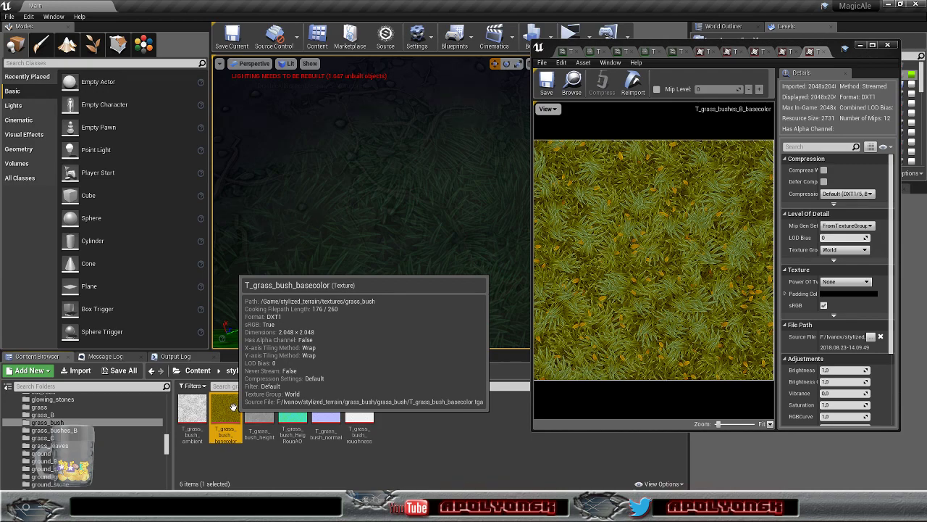
pyautogui.doubleClick(232, 407)
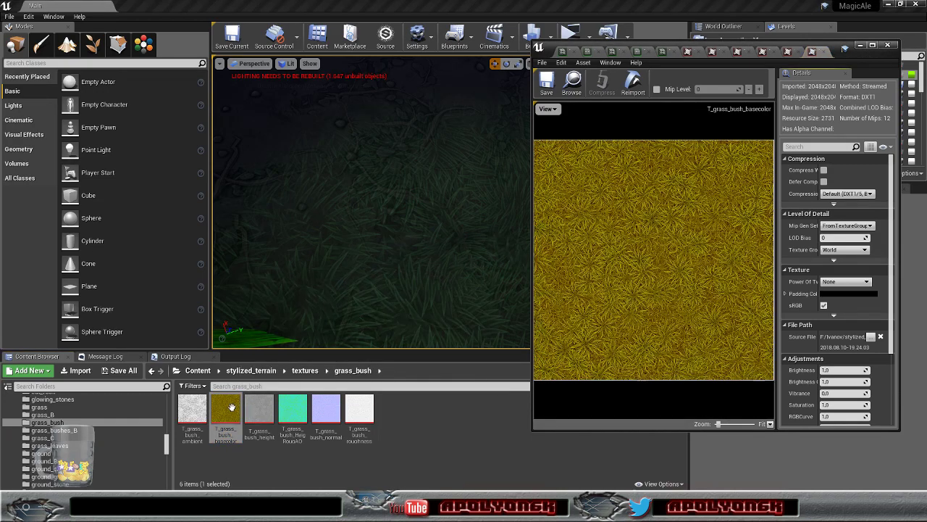
# - Open the T_grass_B_basecolor texture from the grass_B folder for a full-size view
pyautogui.click(64, 414)
pyautogui.click(227, 410)
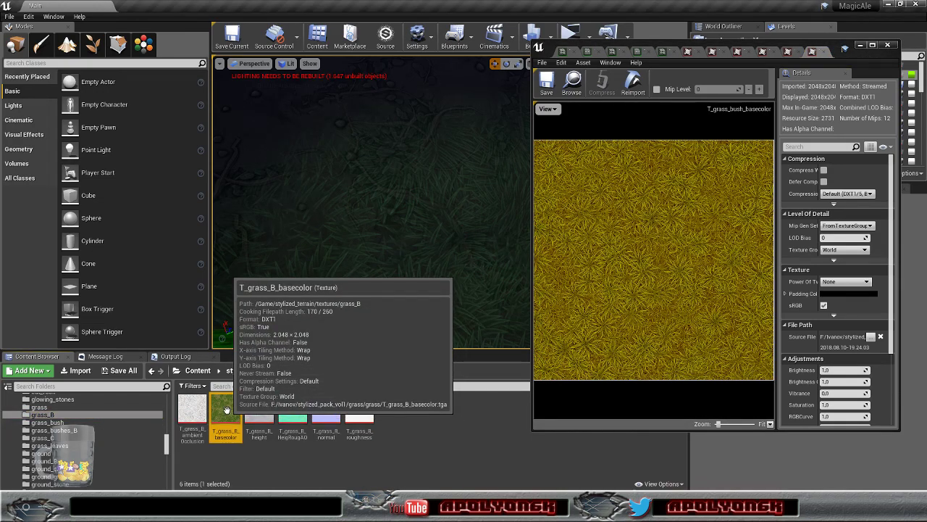
pyautogui.doubleClick(227, 410)
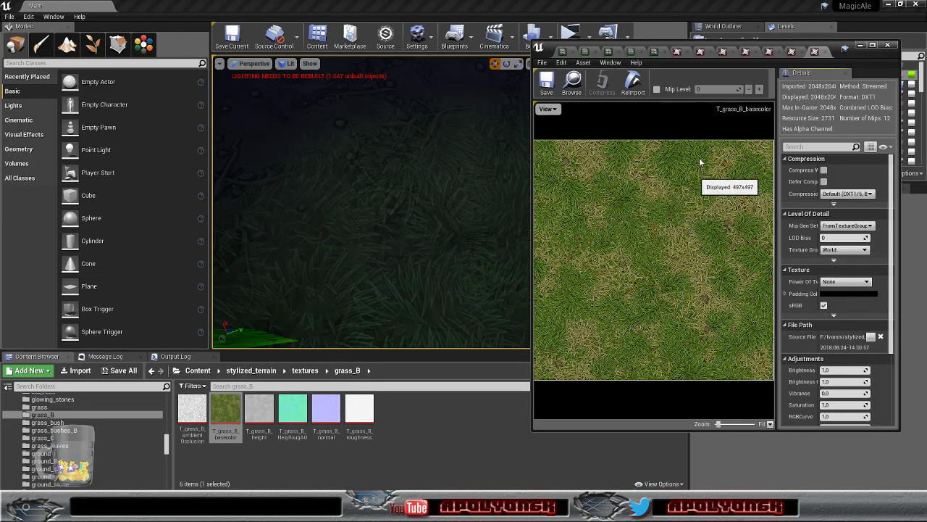
# - Close all the open base color texture previews to return to the terrain material graph
pyautogui.click(824, 51)
pyautogui.click(824, 51)
pyautogui.click(824, 52)
pyautogui.click(825, 51)
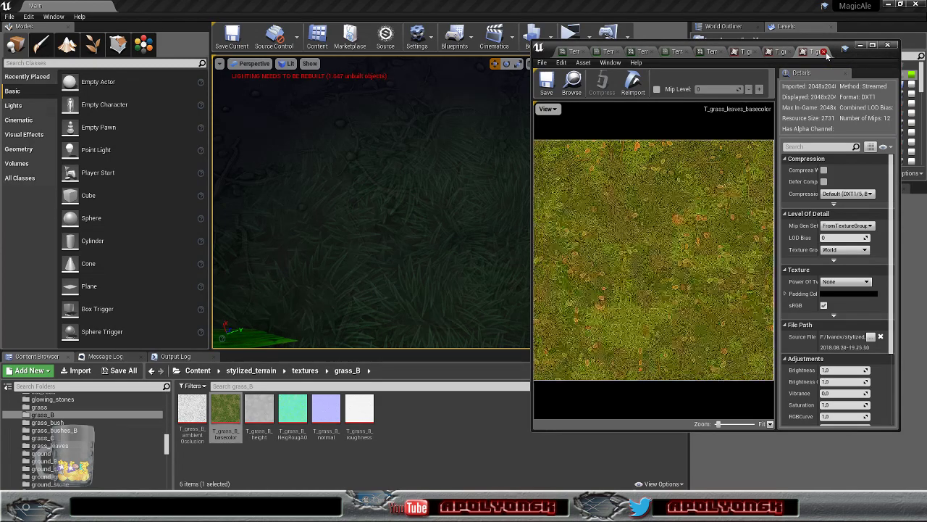
pyautogui.click(824, 51)
pyautogui.click(825, 51)
pyautogui.click(824, 52)
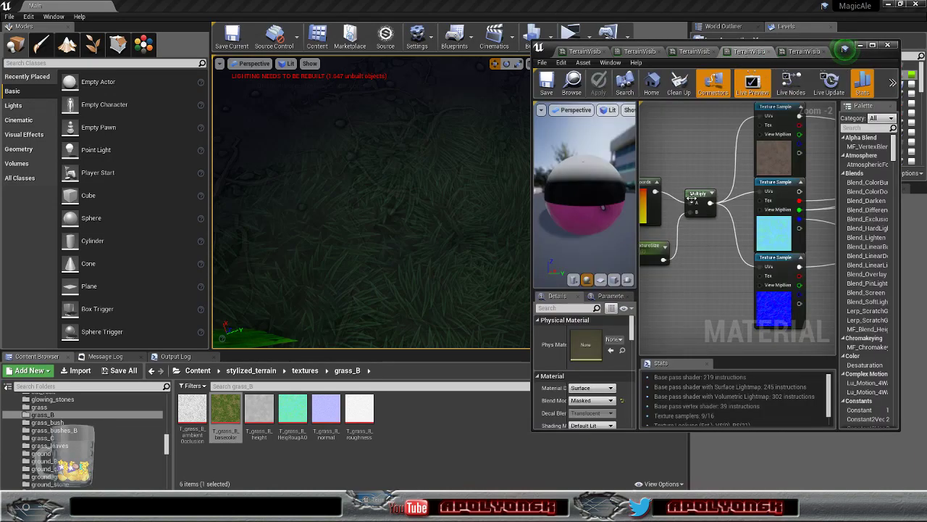
# - Replace the base color texture in the material's Grass Layer with T_grass_B_basecolor
pyautogui.moveTo(703, 258); pyautogui.dragTo(743, 410, button='right')
pyautogui.scroll(-5, 754, 192)
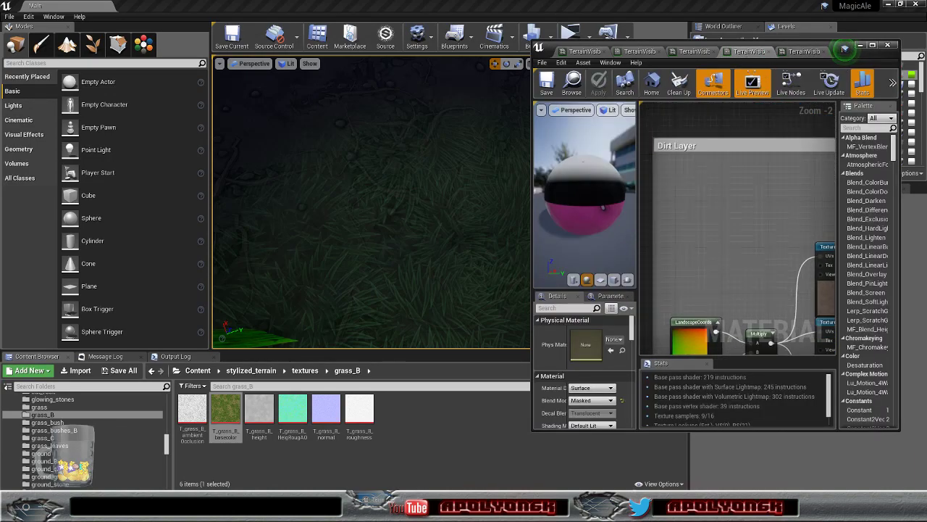
pyautogui.moveTo(754, 193); pyautogui.dragTo(725, 281, button='right')
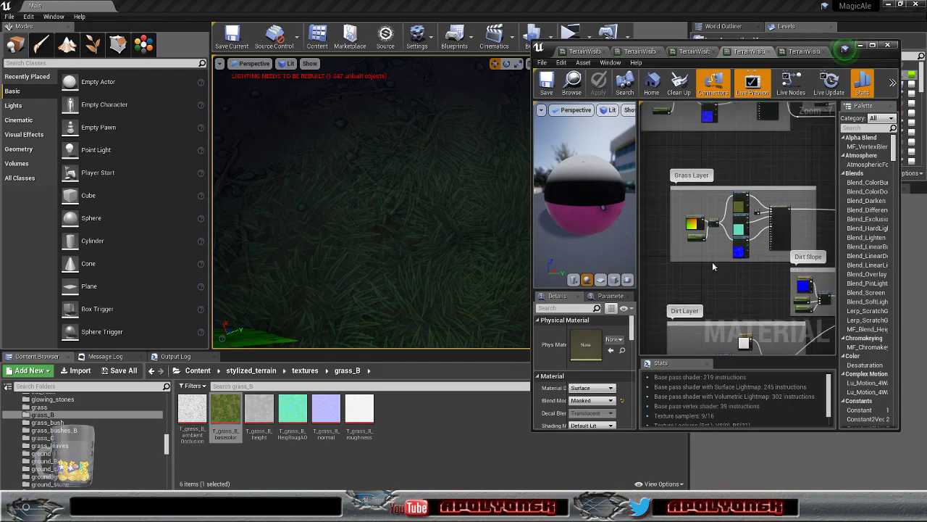
pyautogui.scroll(3, 713, 244)
pyautogui.moveTo(718, 148); pyautogui.dragTo(651, 194, button='right')
pyautogui.scroll(2, 650, 194)
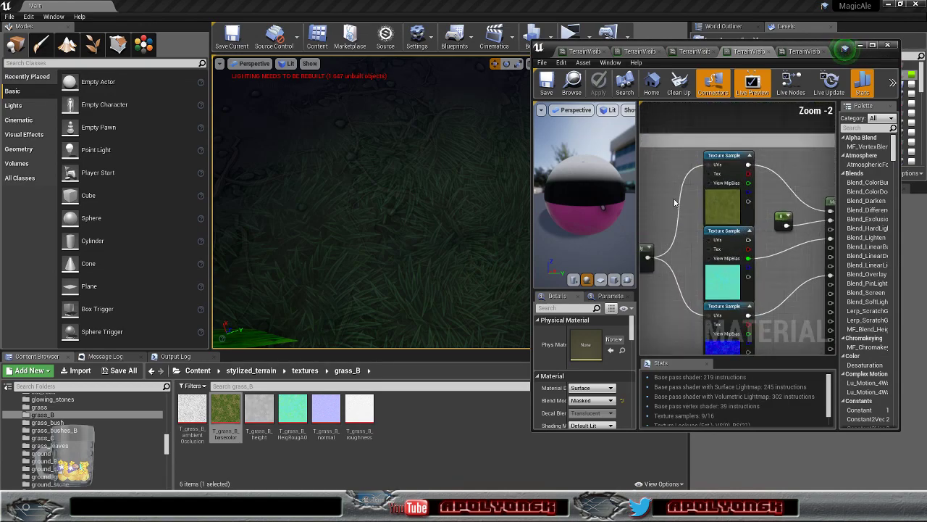
pyautogui.click(724, 163)
pyautogui.scroll(-2, 621, 397)
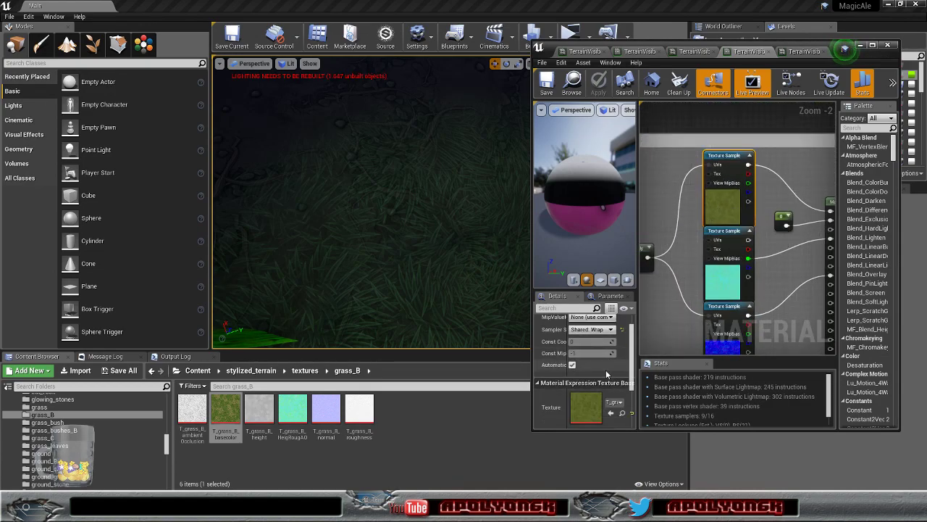
pyautogui.click(610, 399)
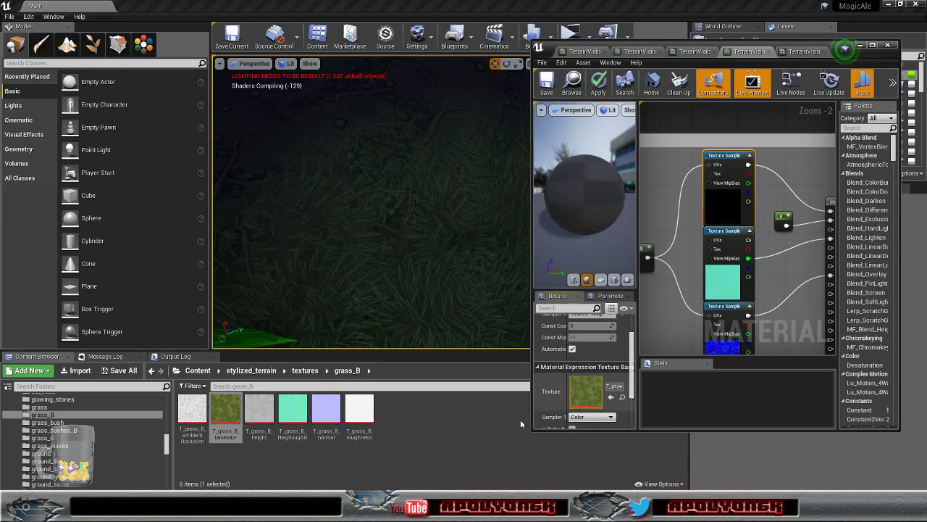
# - Assign T_grass_B_HeigRougAO and T_grass_B_normal to the Grass Layer's packed and normal texture samples, and apply the material
pyautogui.click(293, 411)
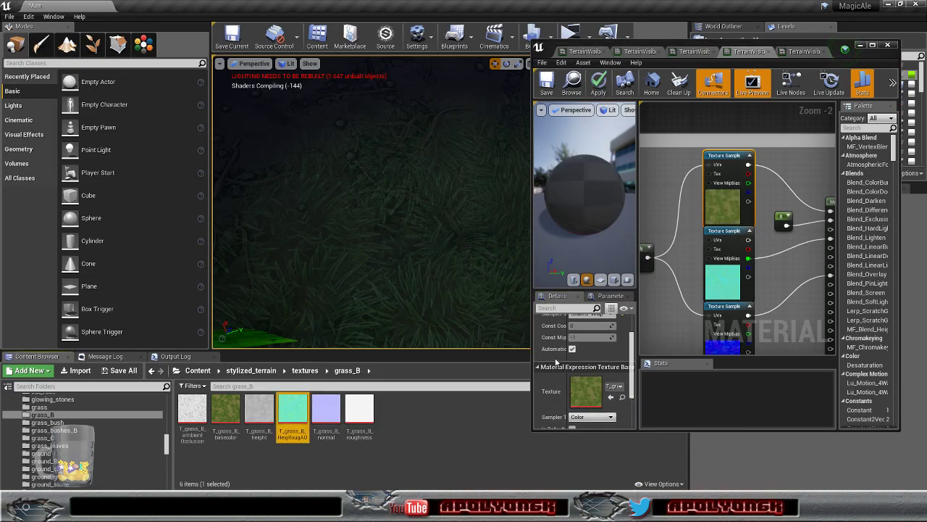
pyautogui.click(723, 284)
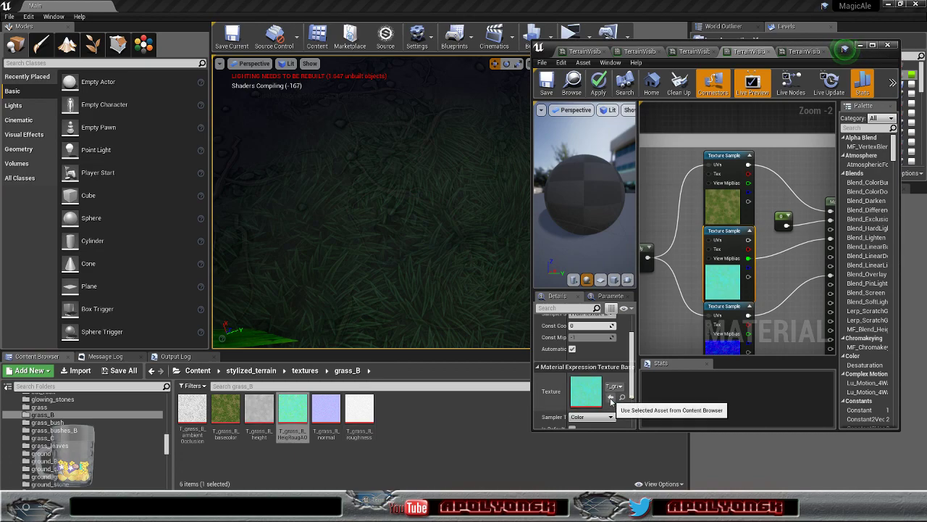
pyautogui.moveTo(328, 411); pyautogui.dragTo(719, 344)
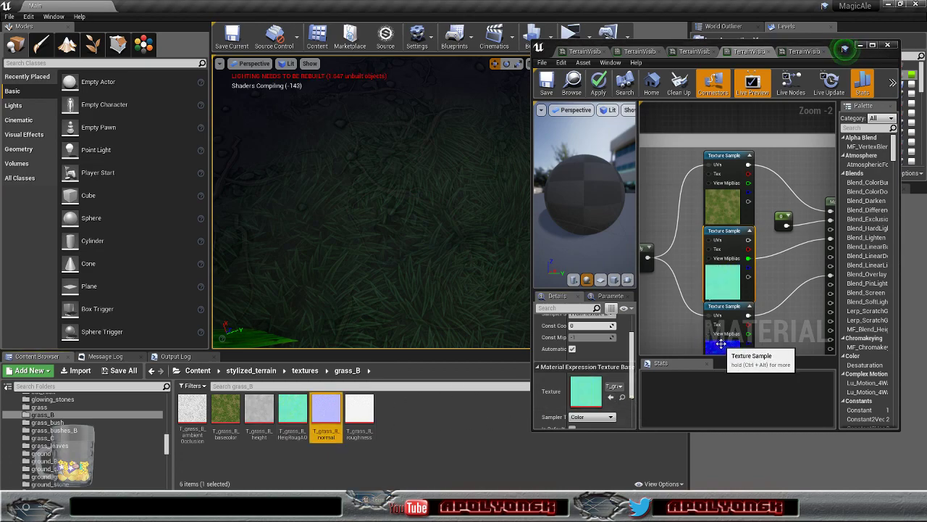
pyautogui.click(720, 343)
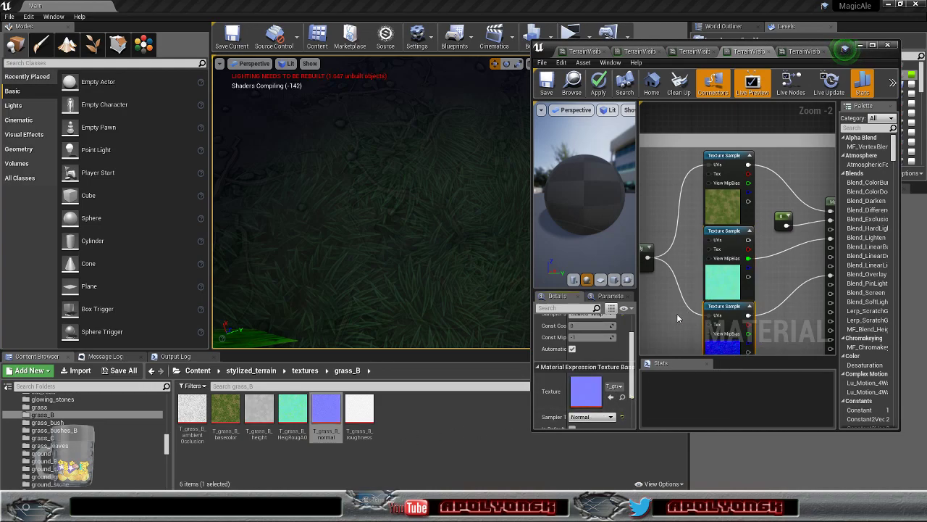
pyautogui.moveTo(782, 276); pyautogui.dragTo(793, 250, button='right')
pyautogui.click(597, 85)
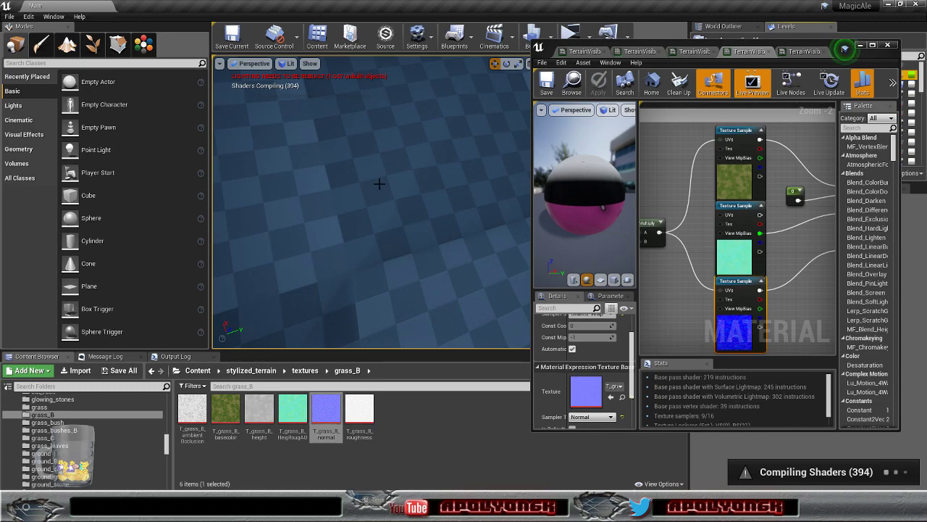
# - Examine the new grass texture on the terrain around the grass patches and where it blends into the dirt
pyautogui.moveTo(383, 181); pyautogui.dragTo(397, 210, button='right')
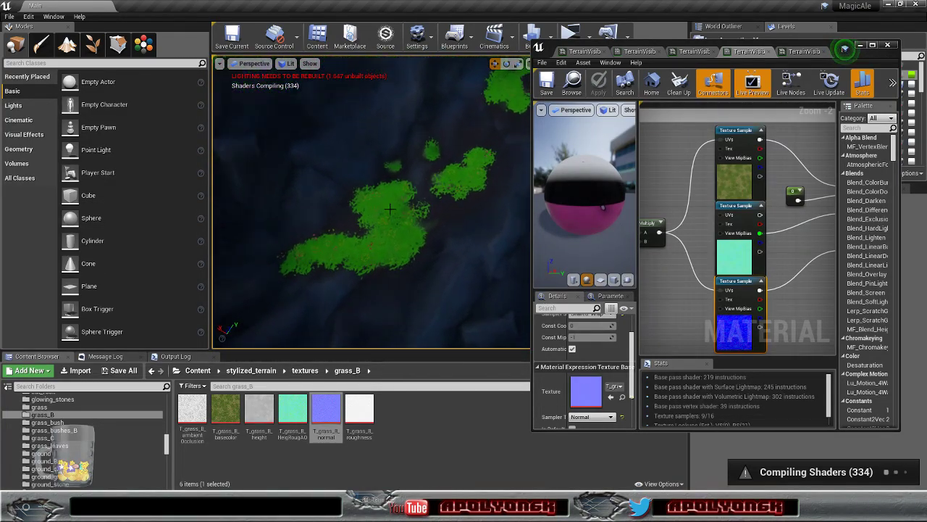
pyautogui.scroll(5, 397, 243)
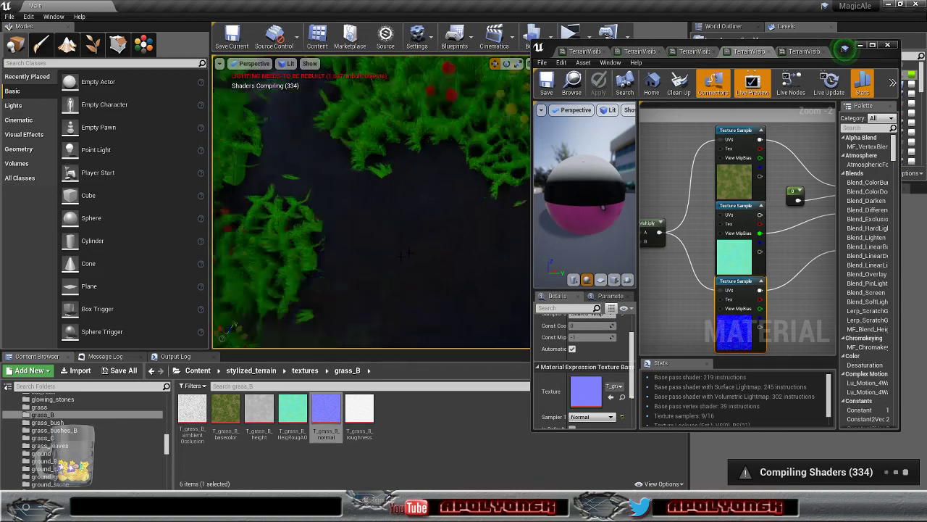
pyautogui.moveTo(398, 242); pyautogui.dragTo(341, 225, button='right')
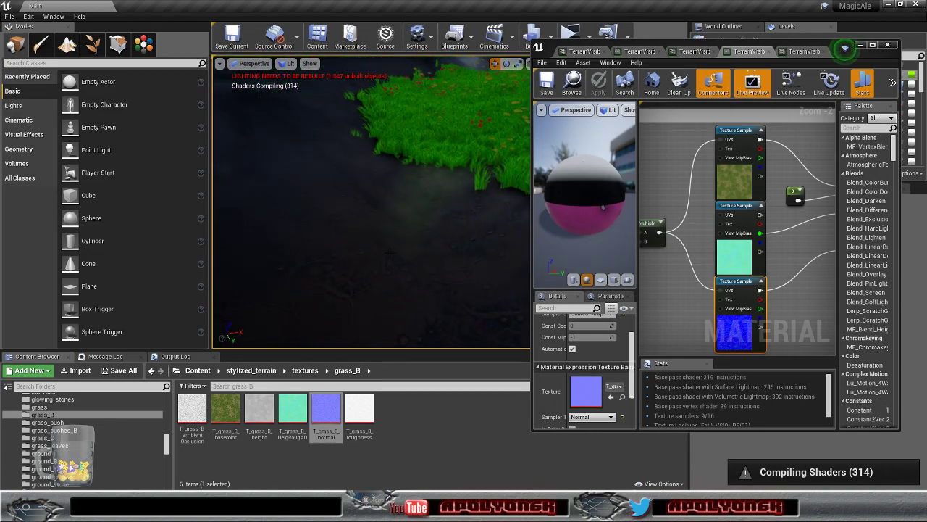
pyautogui.scroll(5, 390, 253)
pyautogui.scroll(-4, 387, 250)
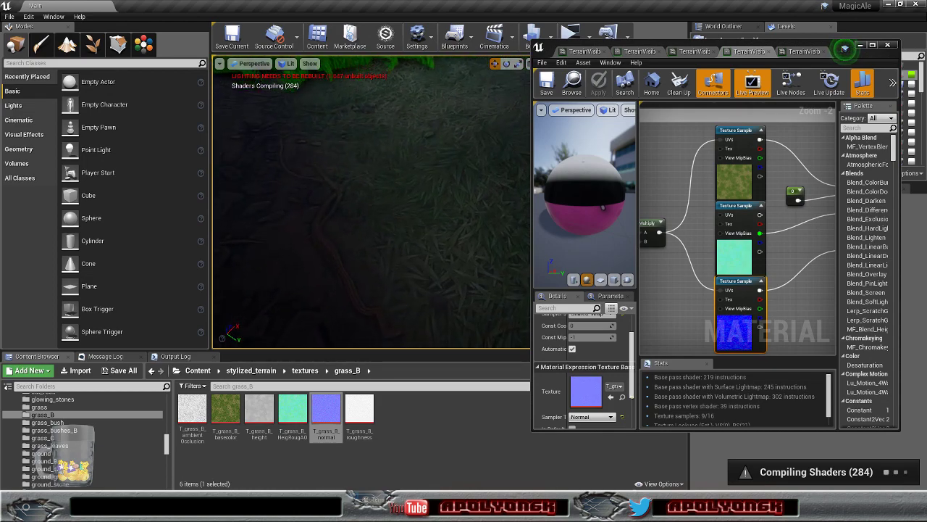
pyautogui.moveTo(388, 250); pyautogui.dragTo(514, 228, button='right')
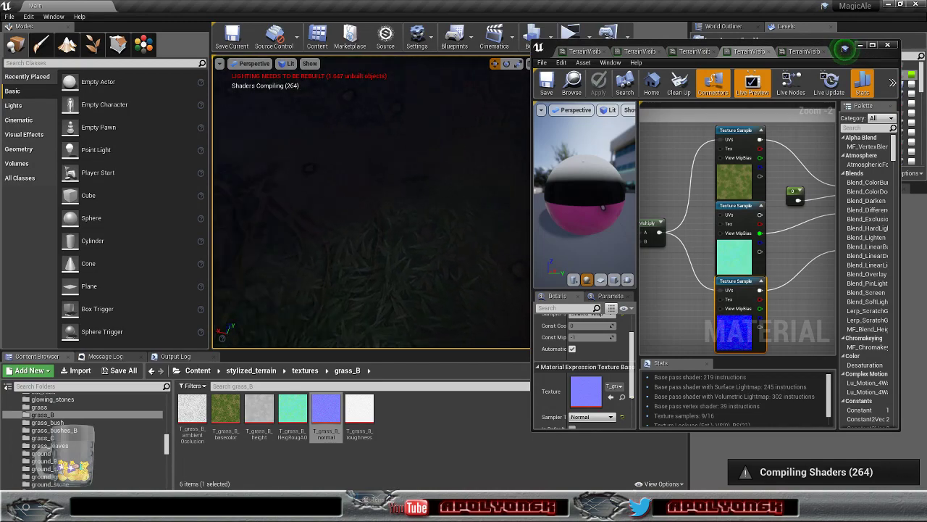
pyautogui.moveTo(405, 266); pyautogui.dragTo(333, 232, button='right')
pyautogui.scroll(-8, 405, 265)
pyautogui.moveTo(405, 265); pyautogui.dragTo(366, 286, button='right')
pyautogui.press('w')
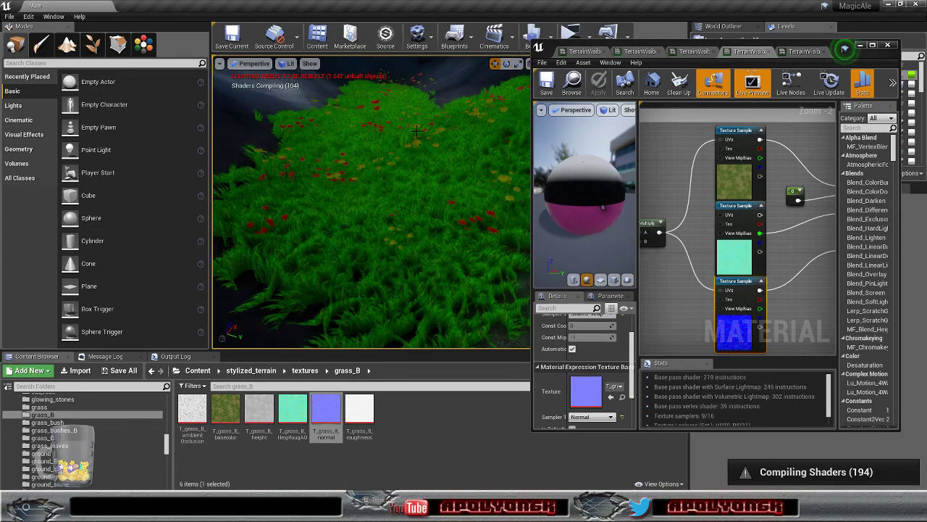
# - Inspect the updated terrain material along the rocky slopes, the stone-paved ground, and around the houses and trees
pyautogui.moveTo(443, 203); pyautogui.dragTo(457, 161, button='right')
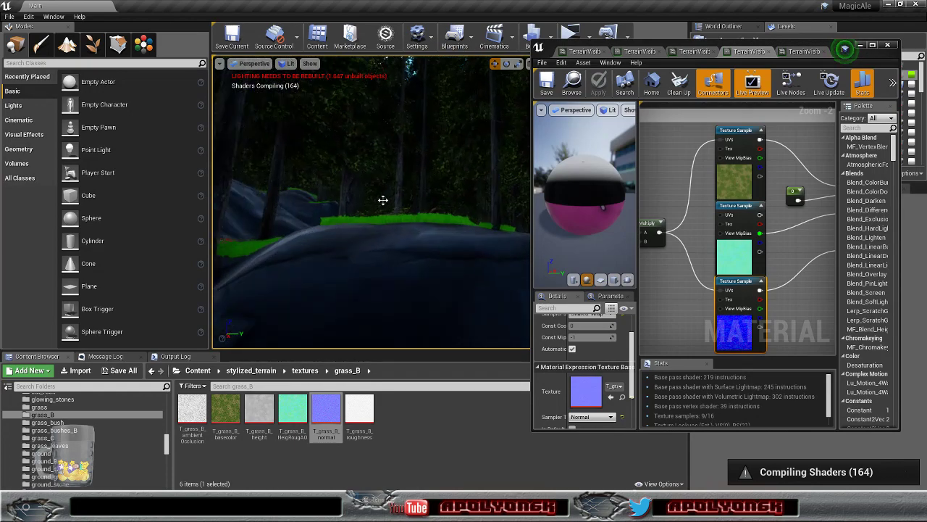
pyautogui.moveTo(353, 208); pyautogui.dragTo(330, 217, button='right')
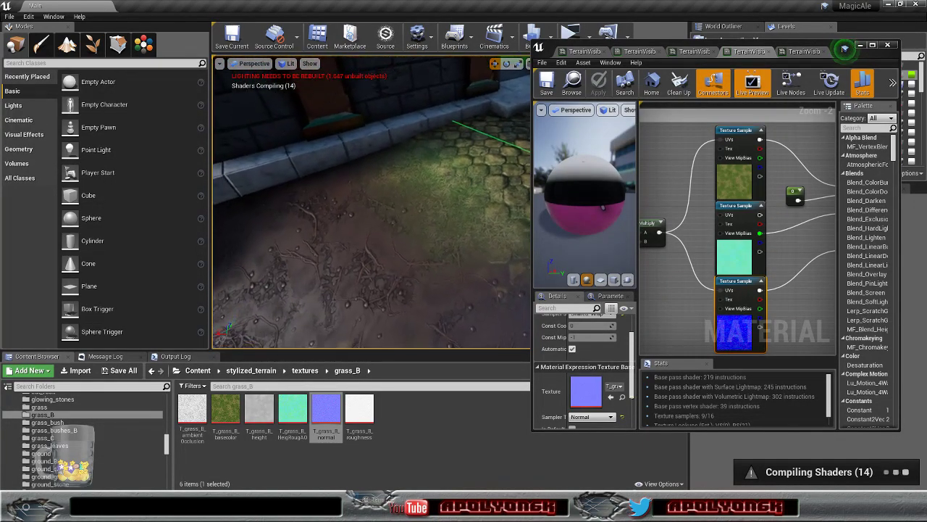
pyautogui.moveTo(371, 202); pyautogui.dragTo(331, 229, button='right')
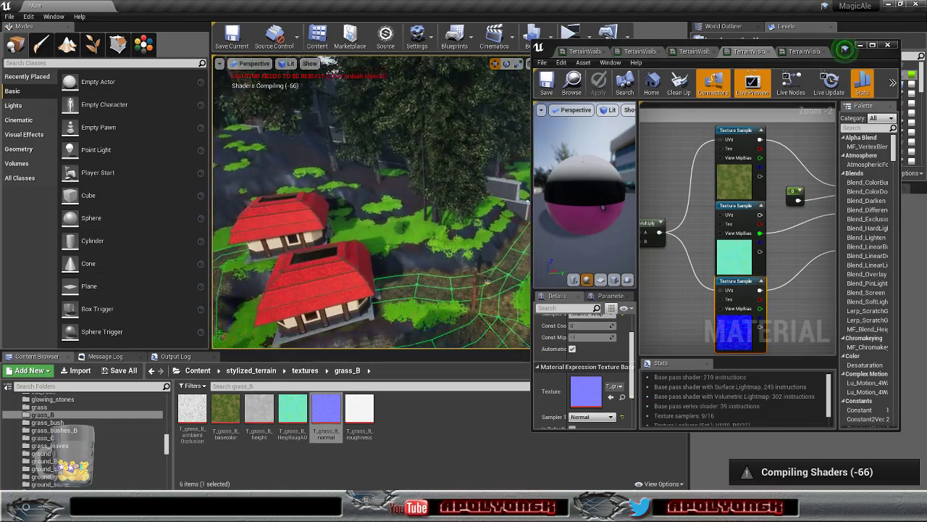
pyautogui.press('w')
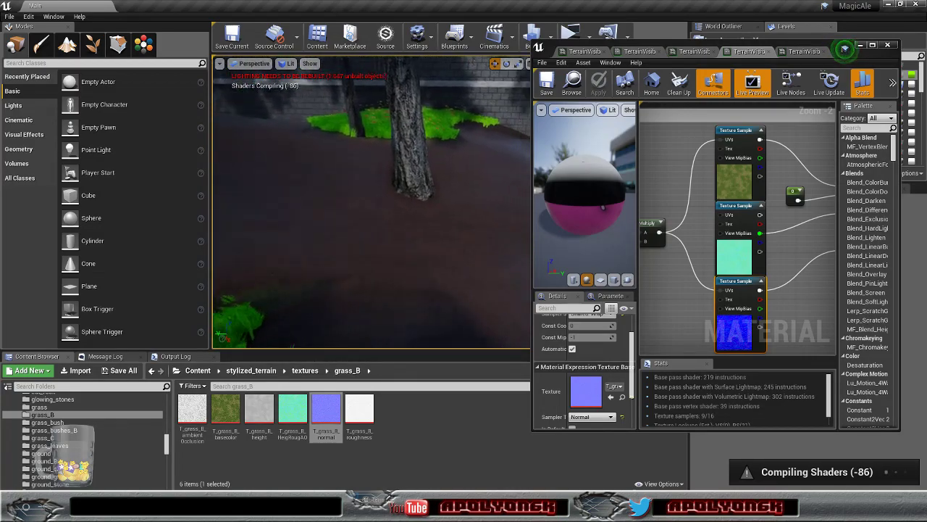
pyautogui.moveTo(391, 202); pyautogui.dragTo(247, 220, button='right')
pyautogui.press('s')
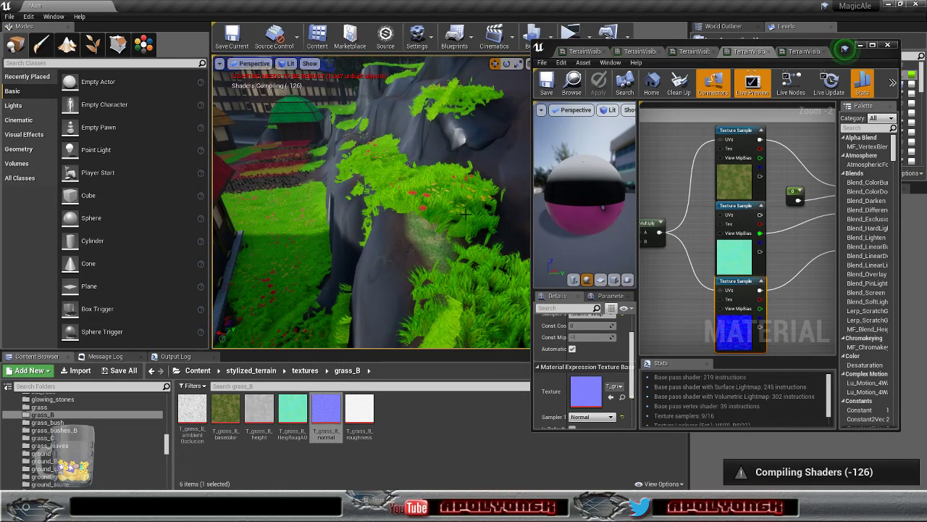
# - Locate the Sand Layer's texture samples in the material and compare the textures in the sand, sand_B and sand_stones folders
pyautogui.scroll(-5, 797, 255)
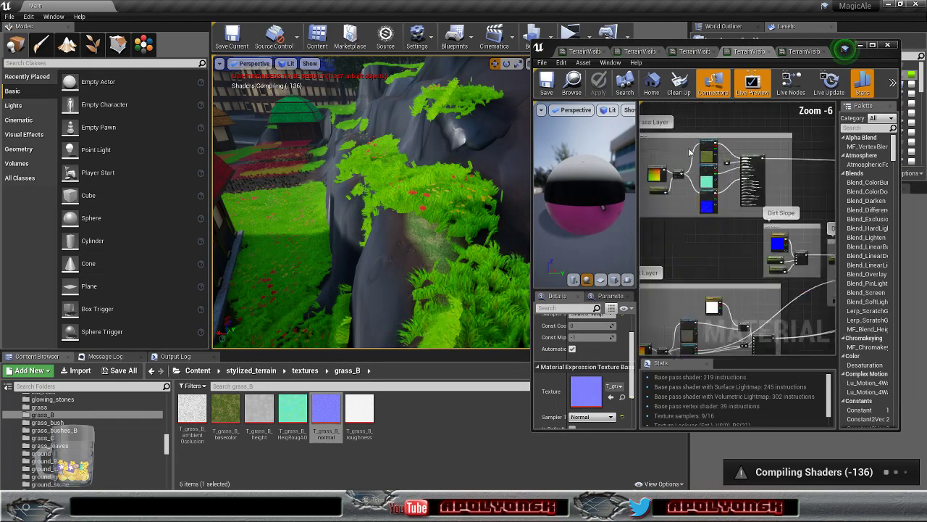
pyautogui.moveTo(798, 255); pyautogui.dragTo(747, 319, button='right')
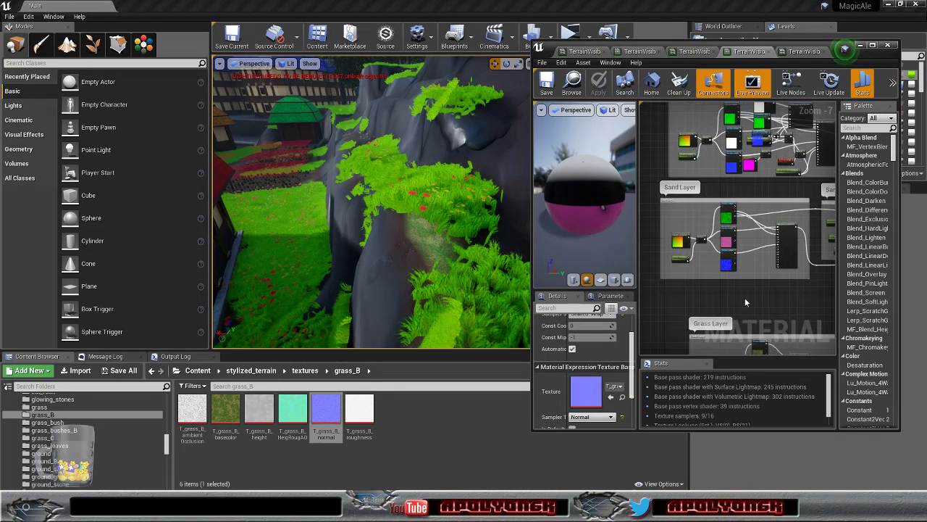
pyautogui.scroll(2, 747, 253)
pyautogui.scroll(1, 748, 252)
pyautogui.moveTo(746, 243); pyautogui.dragTo(778, 221, button='right')
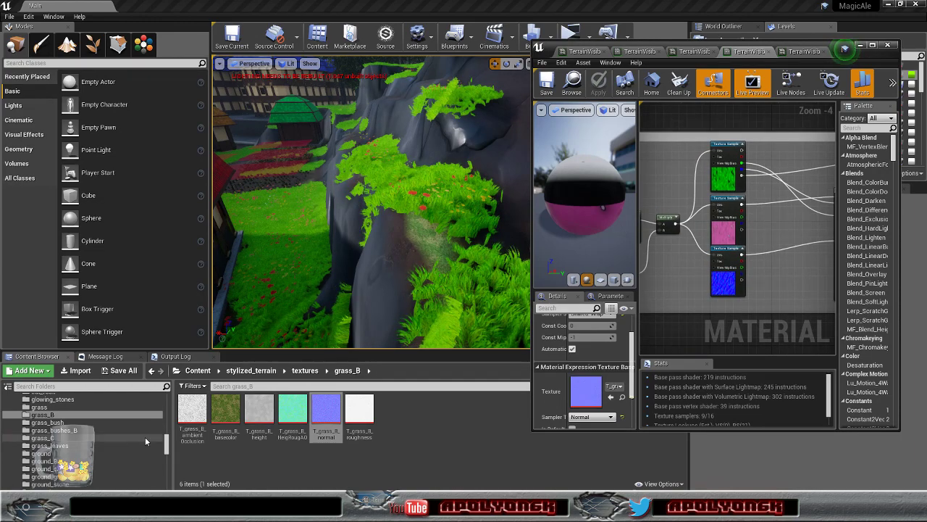
pyautogui.scroll(-3, 107, 431)
pyautogui.scroll(-3, 107, 431)
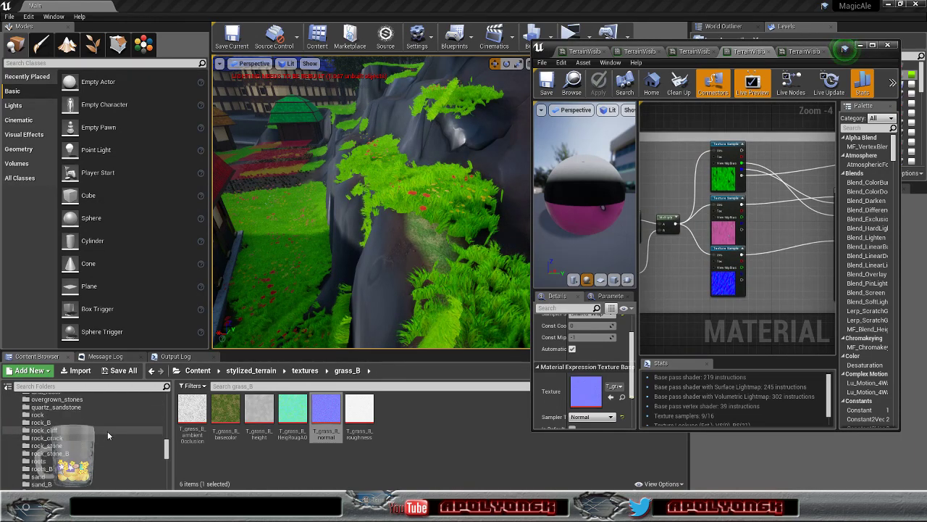
pyautogui.click(64, 445)
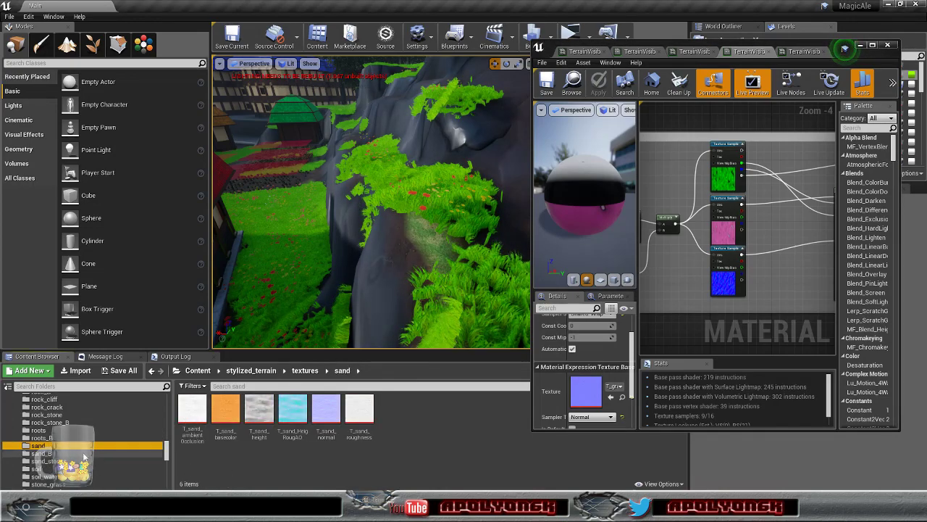
pyautogui.click(44, 452)
pyautogui.click(73, 460)
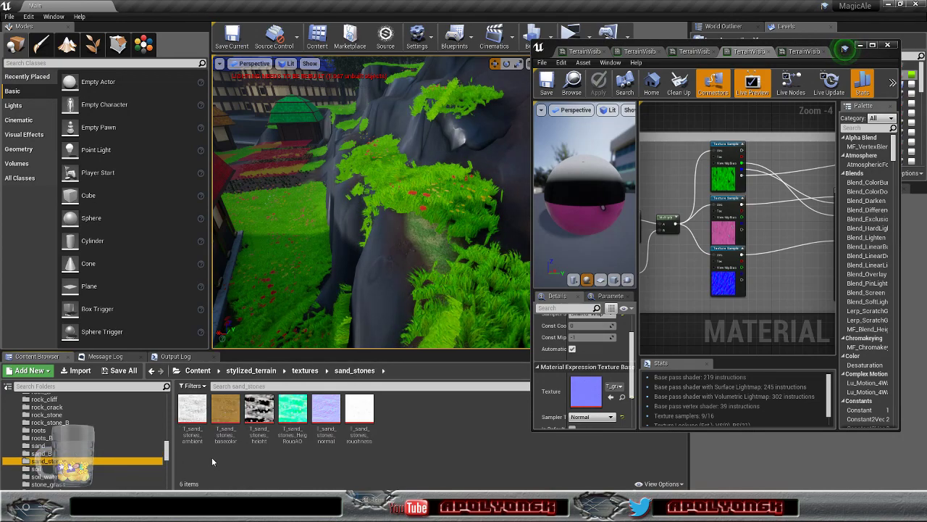
pyautogui.click(64, 447)
# - Inspect the T_sand_basecolor texture up close, close its preview, and return to the terrain material graph
pyautogui.click(226, 410)
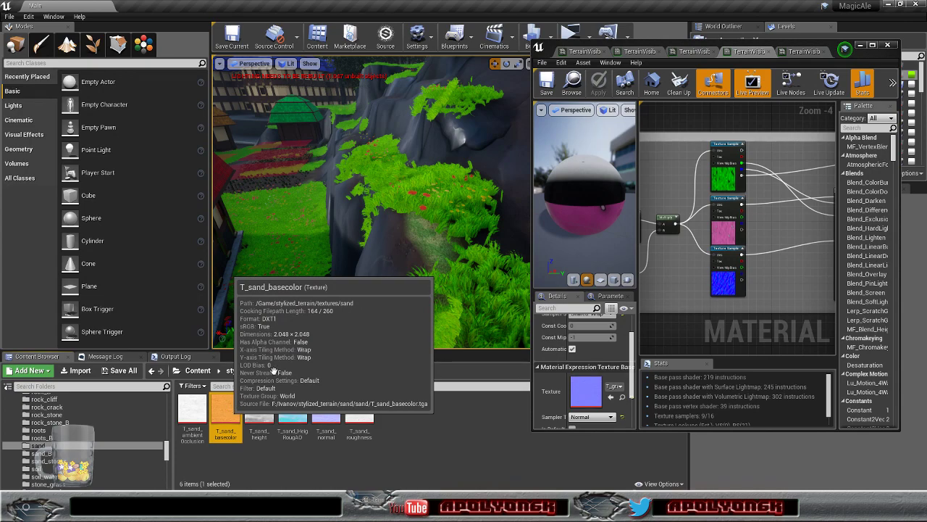
pyautogui.doubleClick(225, 410)
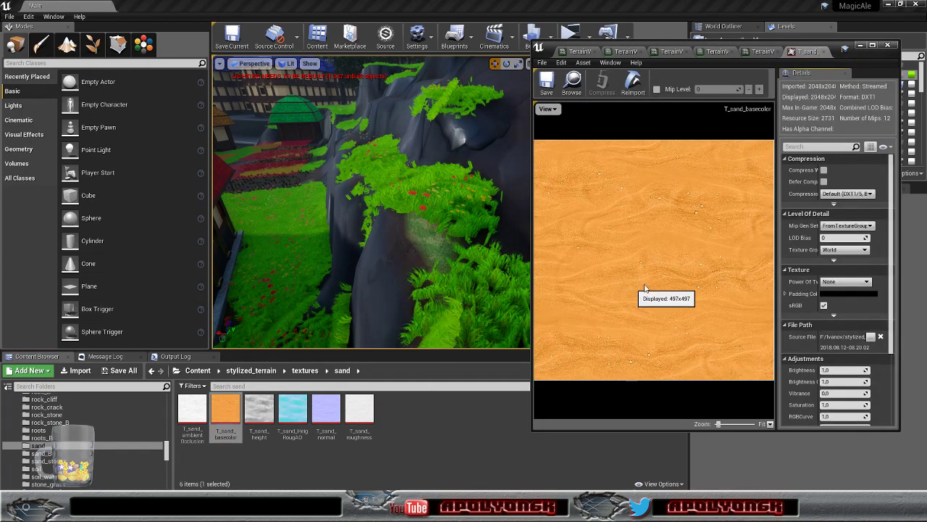
pyautogui.scroll(5, 668, 277)
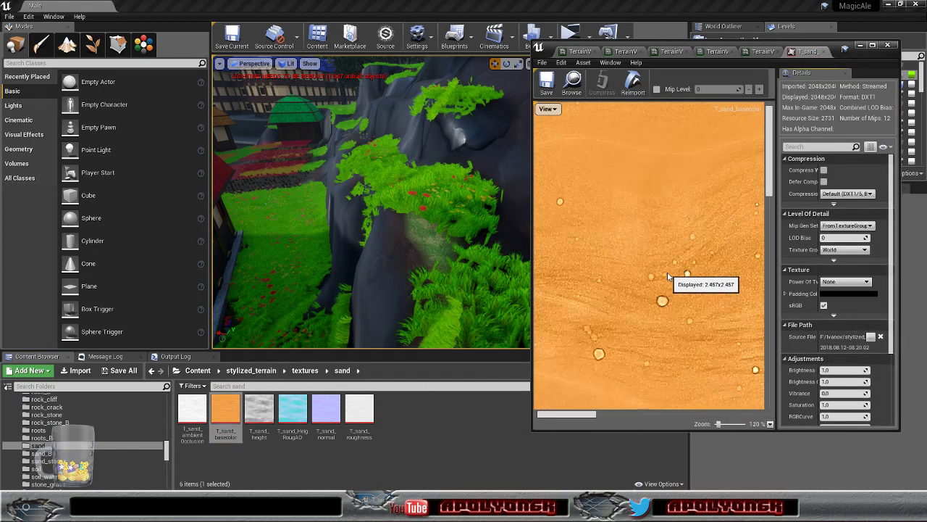
pyautogui.scroll(-5, 668, 277)
pyautogui.scroll(3, 668, 277)
pyautogui.scroll(-3, 667, 272)
pyautogui.click(824, 52)
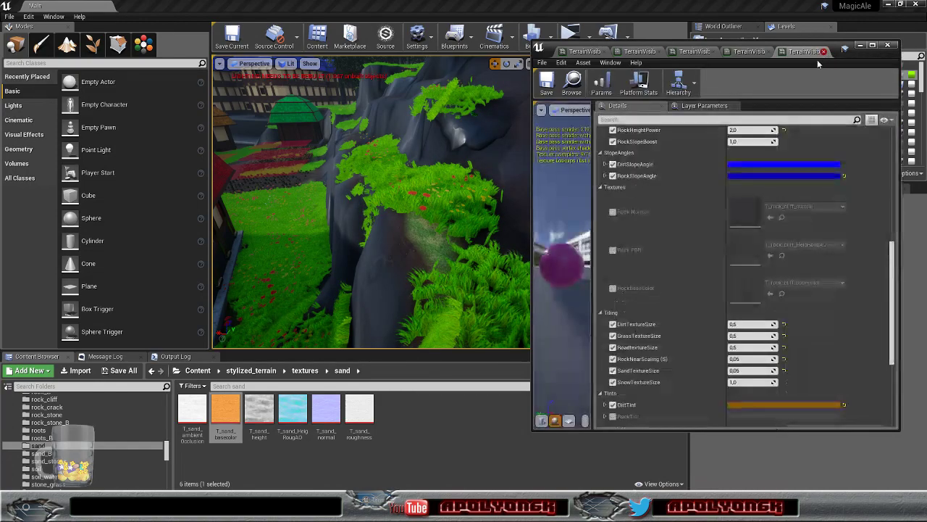
pyautogui.click(749, 51)
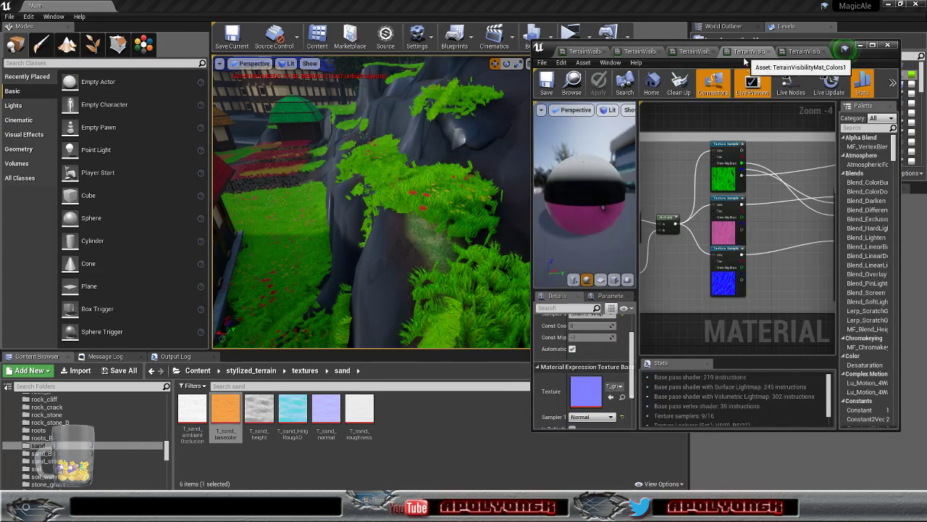
# - Replace the base color texture in the material's Sand Layer with T_sand_basecolor
pyautogui.click(723, 231)
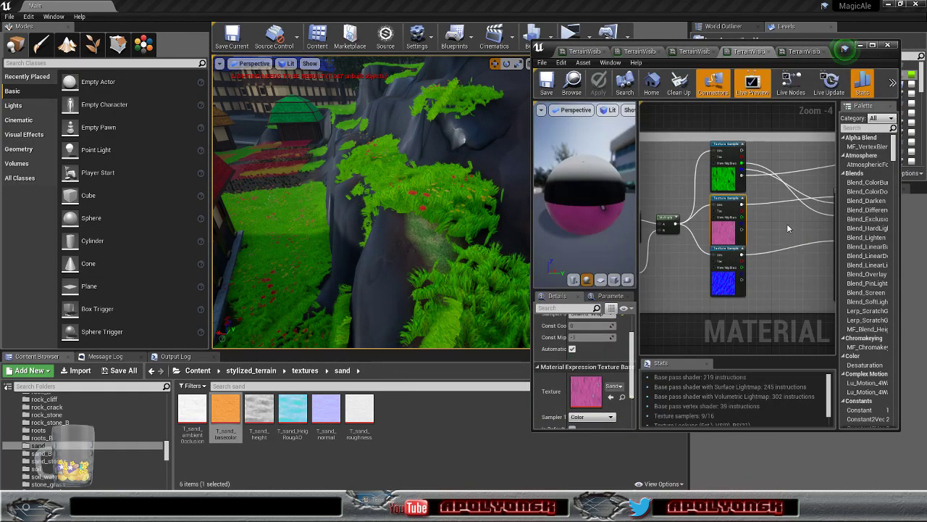
pyautogui.moveTo(675, 270); pyautogui.dragTo(640, 279, button='right')
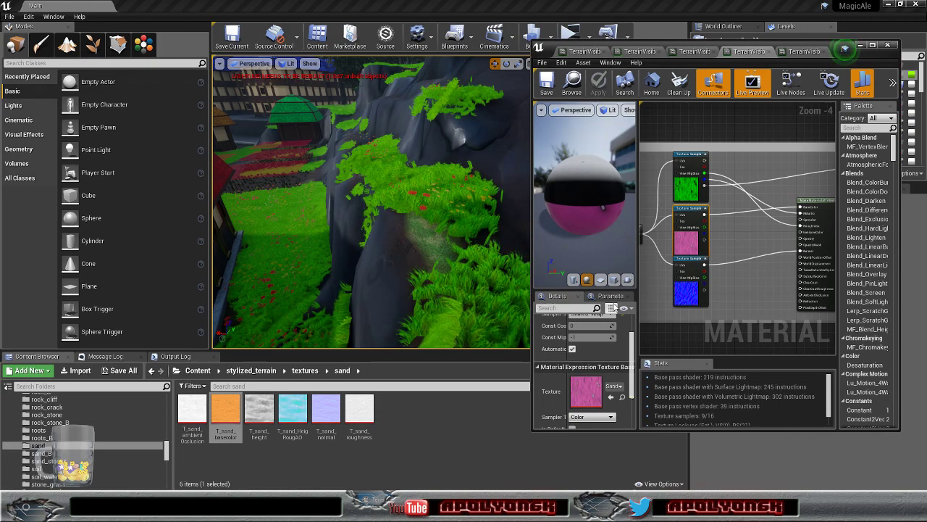
pyautogui.moveTo(229, 408); pyautogui.dragTo(587, 392)
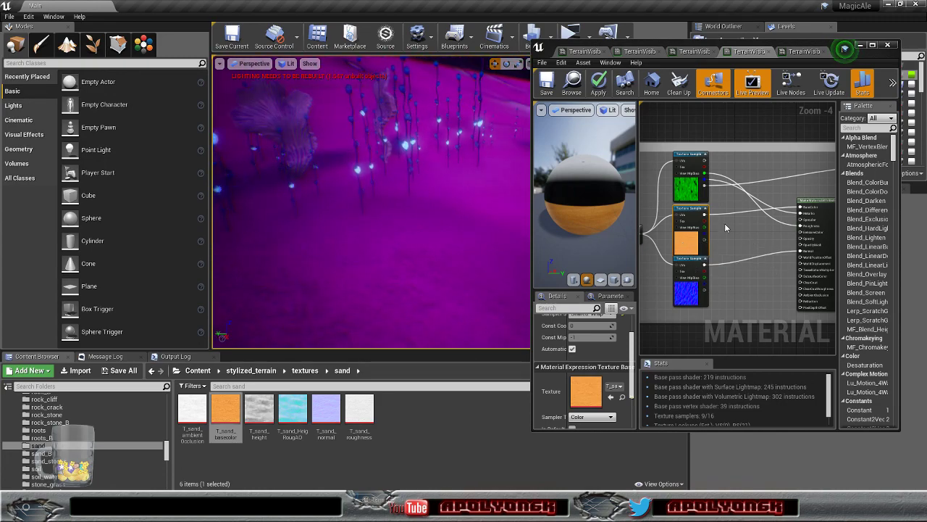
# - Assign T_sand_normal to the Sand Layer's normal texture sample and T_sand_HeigRougAO to its packed texture sample
pyautogui.click(686, 288)
pyautogui.click(326, 409)
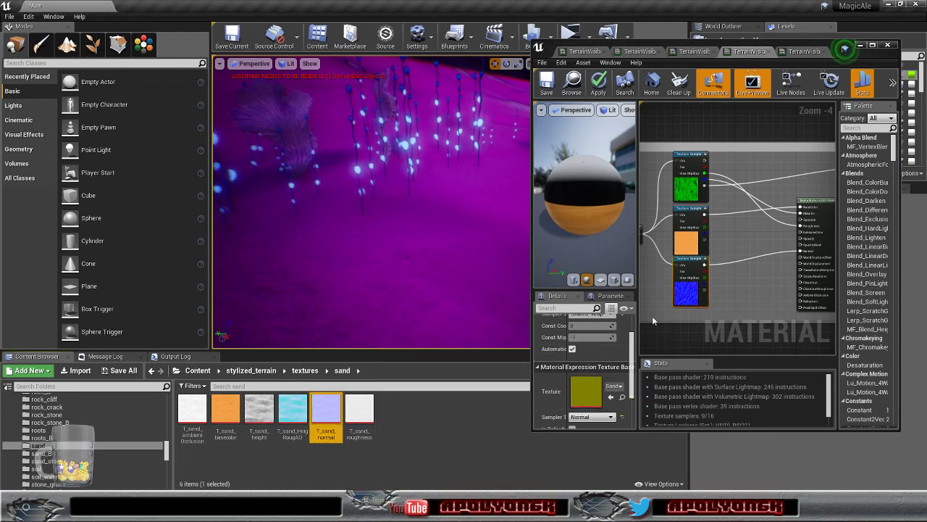
pyautogui.moveTo(326, 410); pyautogui.dragTo(588, 392)
pyautogui.click(694, 192)
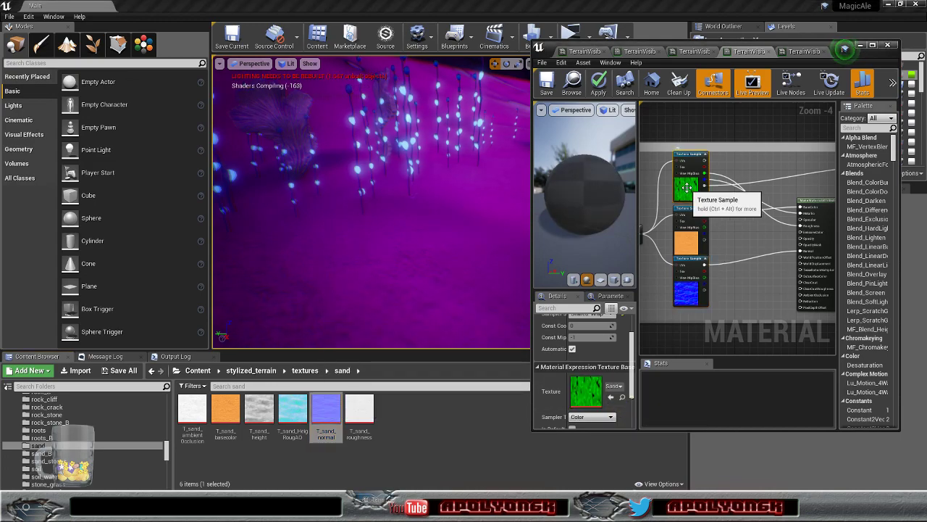
pyautogui.click(288, 411)
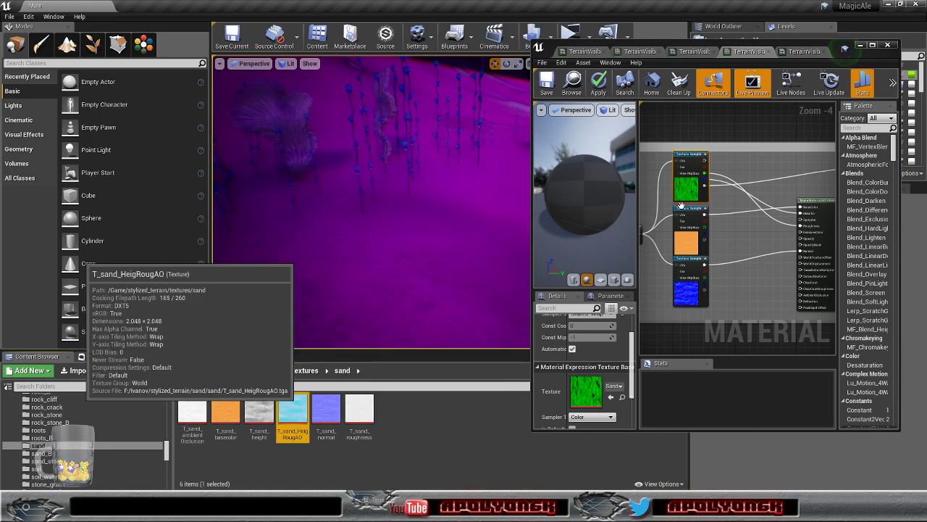
pyautogui.moveTo(587, 384); pyautogui.dragTo(588, 391)
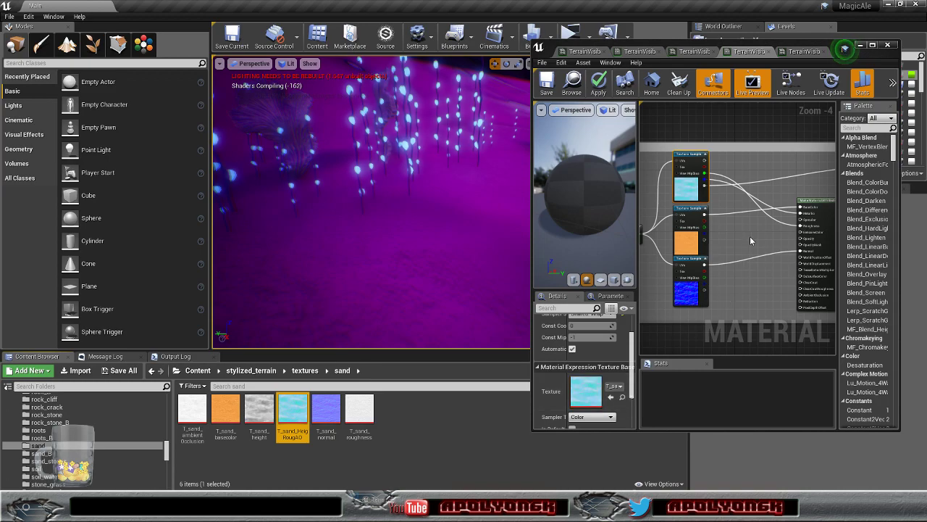
# - Move the connection on the packed sand texture's alpha output to its red output
pyautogui.moveTo(727, 200); pyautogui.dragTo(696, 233, button='right')
pyautogui.scroll(2, 673, 223)
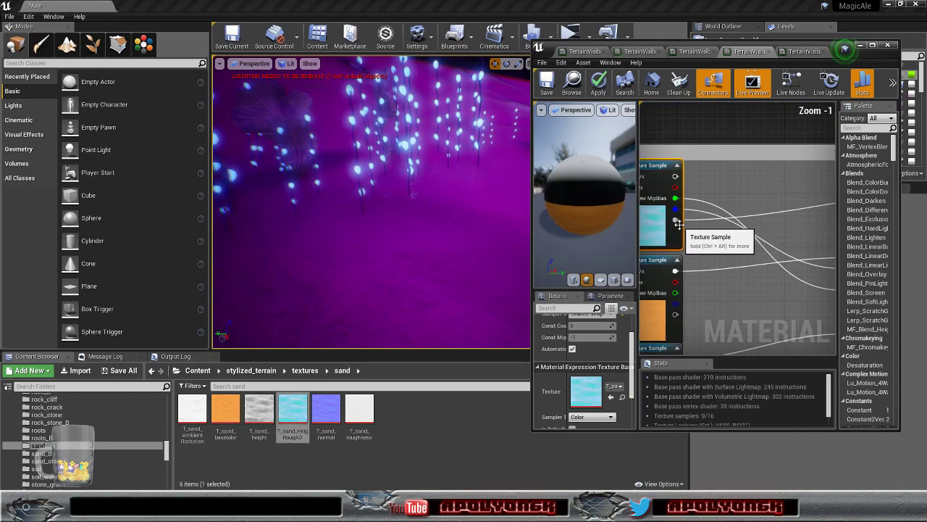
pyautogui.keyDown('ctrl'); pyautogui.moveTo(674, 219); pyautogui.dragTo(678, 188); pyautogui.keyUp('ctrl')
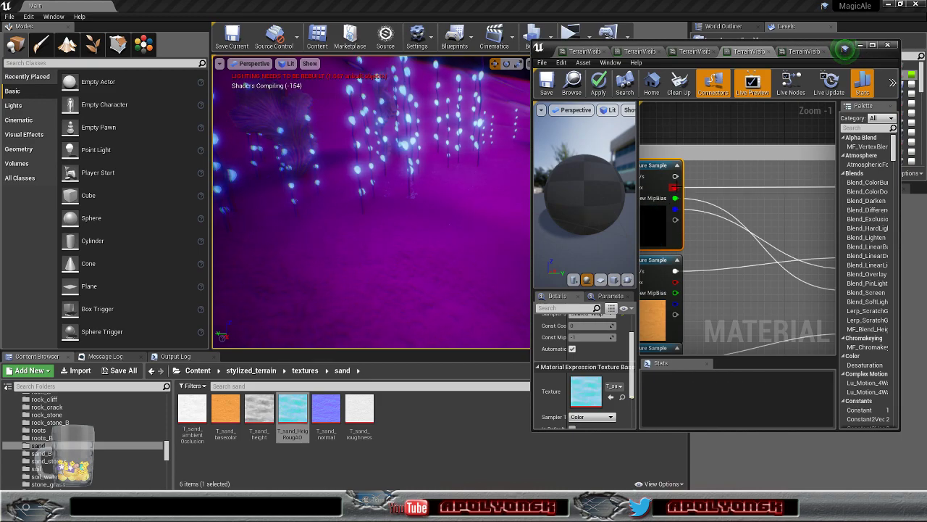
pyautogui.moveTo(775, 209); pyautogui.dragTo(771, 183, button='right')
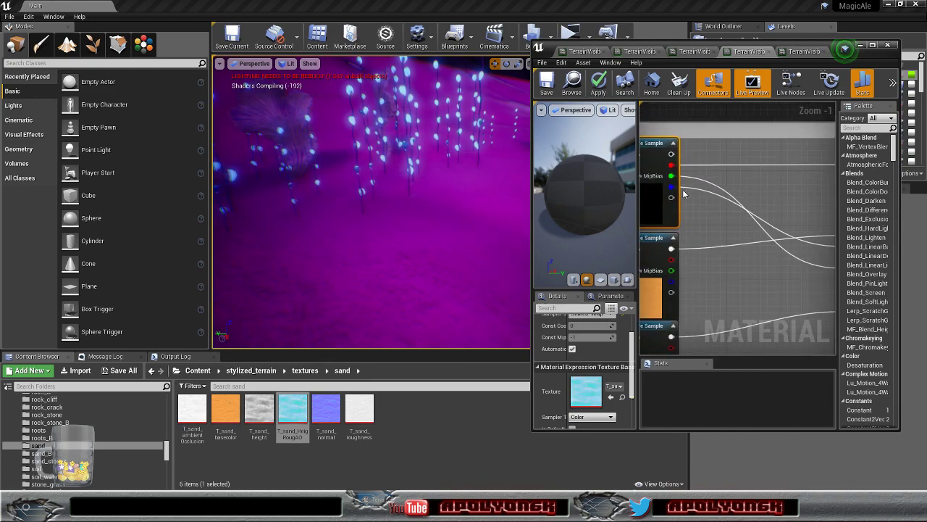
pyautogui.scroll(-5, 724, 247)
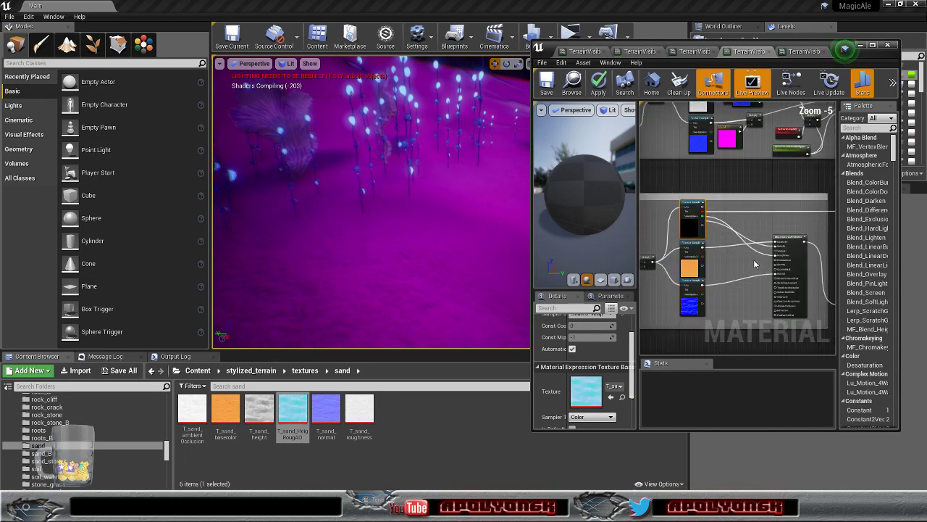
# - Move the packed sand texture's connection from the Metallic input to AmbientOcclusion on the Sand Layer's material attributes node
pyautogui.moveTo(736, 259); pyautogui.dragTo(713, 237, button='right')
pyautogui.scroll(3, 710, 234)
pyautogui.scroll(1, 708, 231)
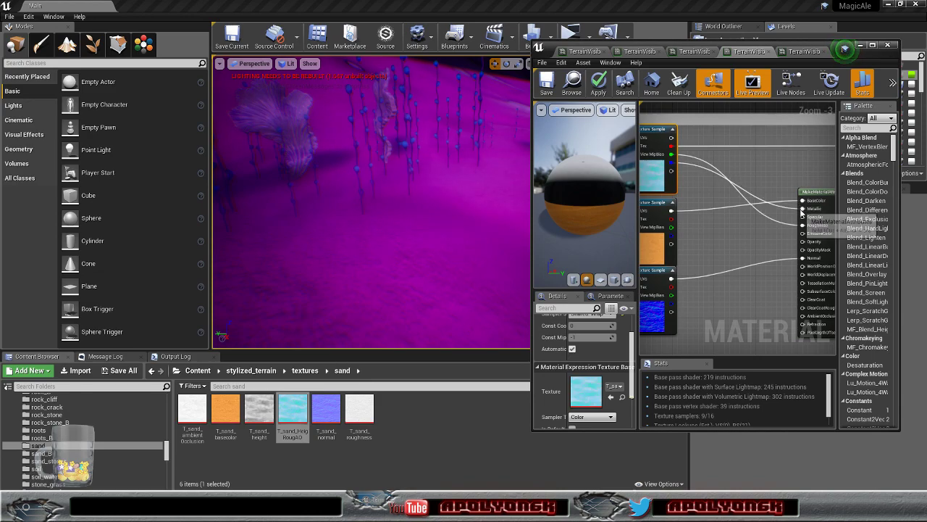
pyautogui.keyDown('ctrl'); pyautogui.moveTo(795, 210); pyautogui.dragTo(802, 316); pyautogui.keyUp('ctrl')
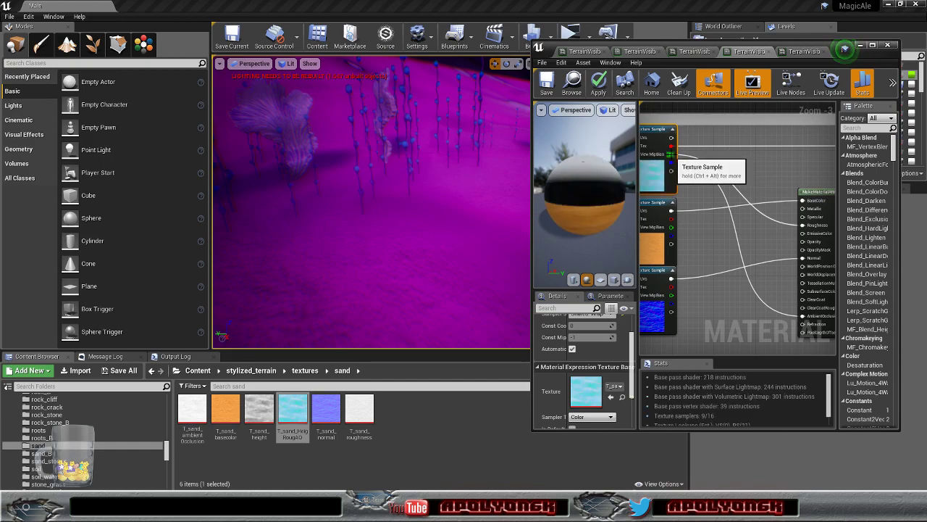
# - Route the packed sand texture's green output through a OneMinus node into Metallic, and apply the material
pyautogui.moveTo(671, 154); pyautogui.dragTo(769, 174)
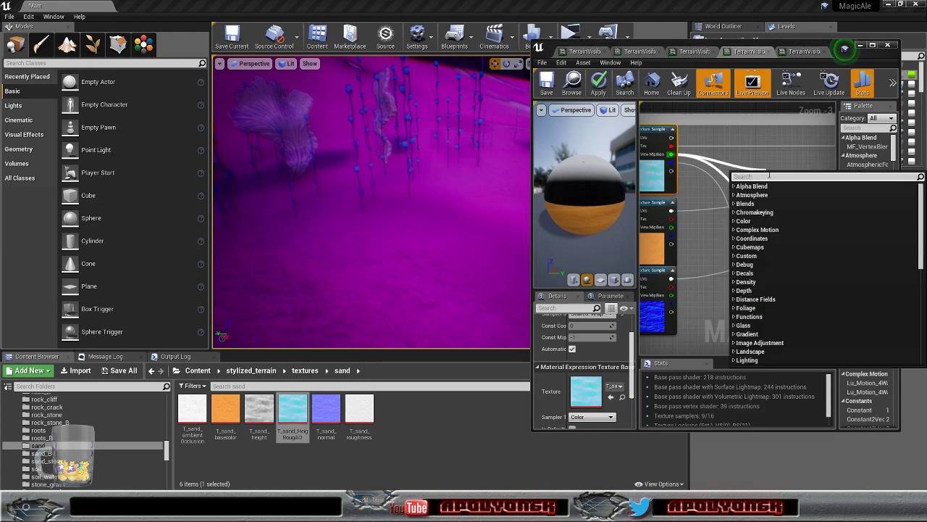
pyautogui.write('1-')
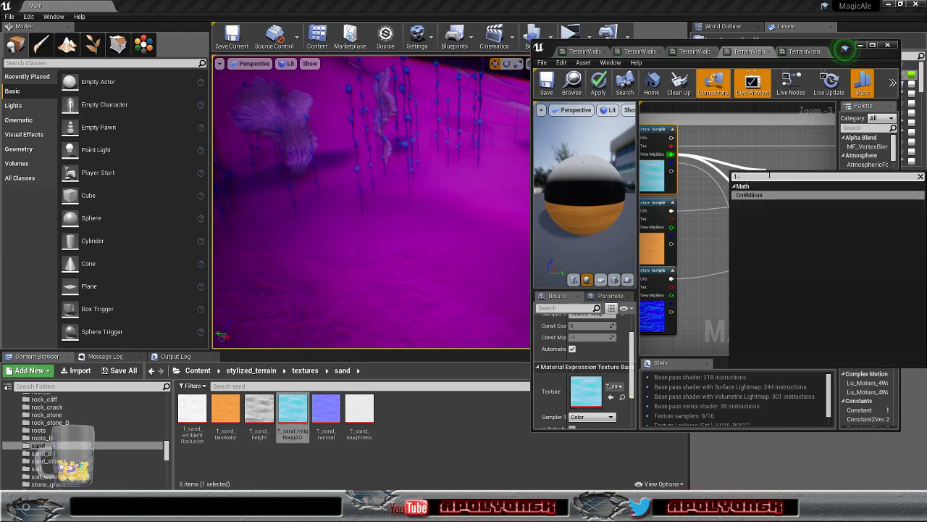
pyautogui.click(753, 195)
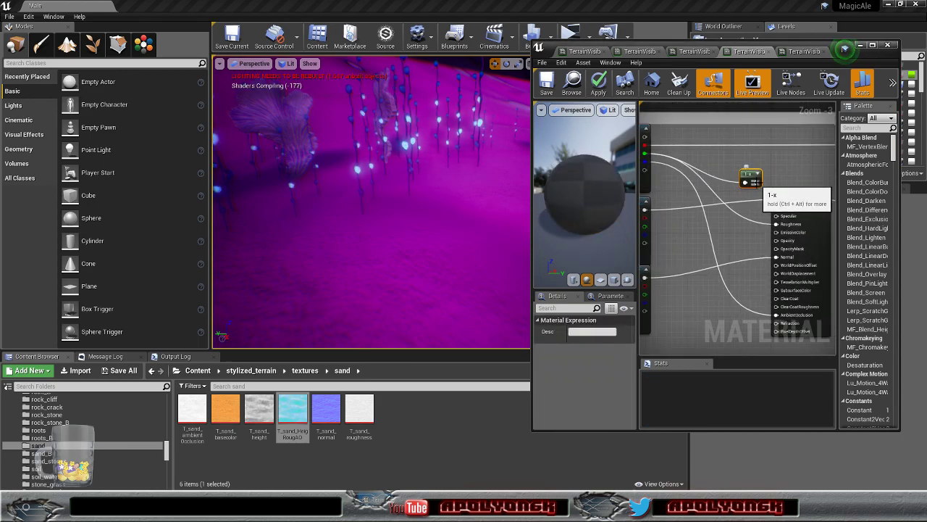
pyautogui.moveTo(754, 175); pyautogui.dragTo(748, 176)
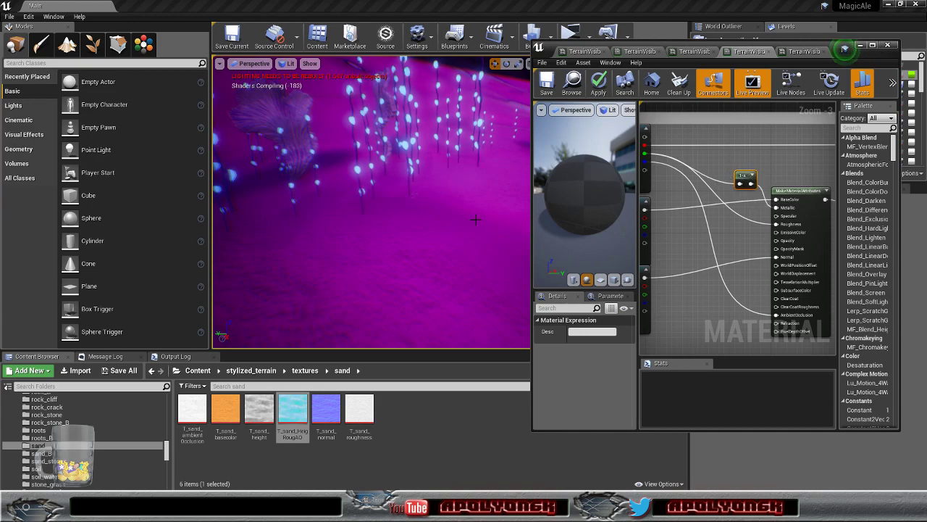
pyautogui.click(599, 84)
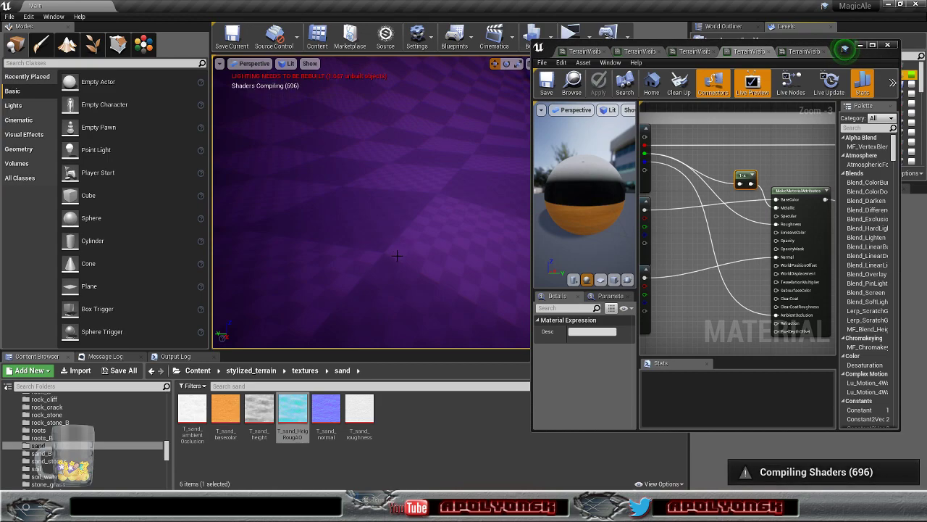
# - Examine the updated terrain material in the level, along the path and on the sand dunes around the glowing plants
pyautogui.moveTo(371, 203); pyautogui.dragTo(497, 234, button='right')
pyautogui.press('w')
pyautogui.press('w')
pyautogui.press('w')
pyautogui.press('w')
pyautogui.moveTo(388, 263); pyautogui.dragTo(453, 263, button='right')
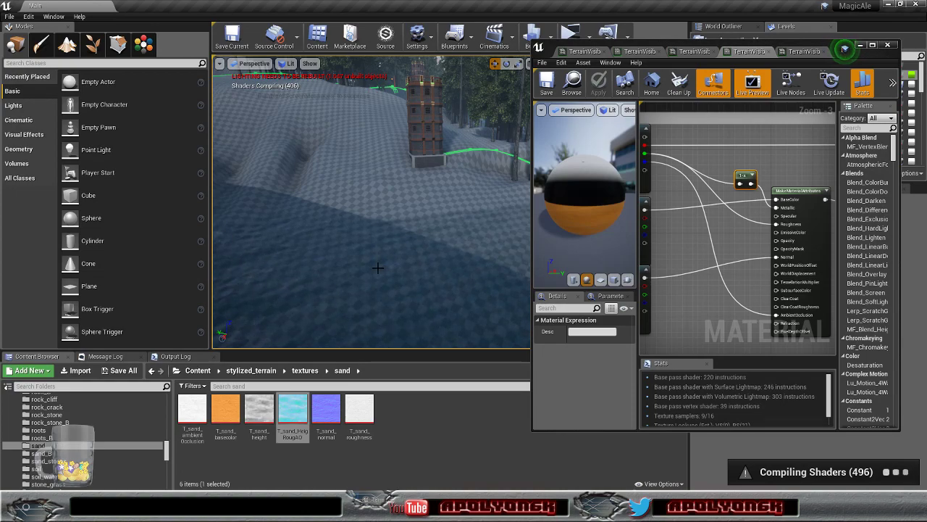
pyautogui.moveTo(373, 261); pyautogui.dragTo(366, 234, button='right')
pyautogui.press('w')
pyautogui.press('s')
pyautogui.press('w')
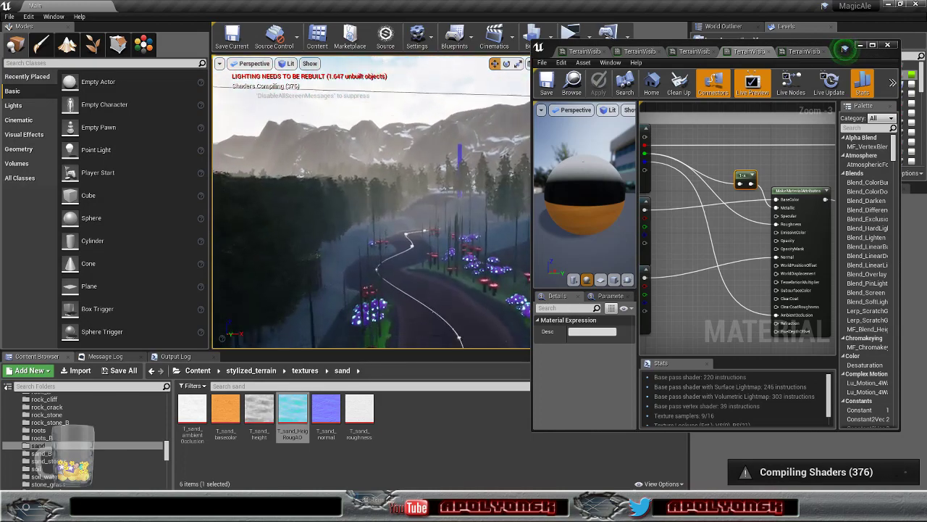
pyautogui.moveTo(365, 233); pyautogui.dragTo(340, 239, button='right')
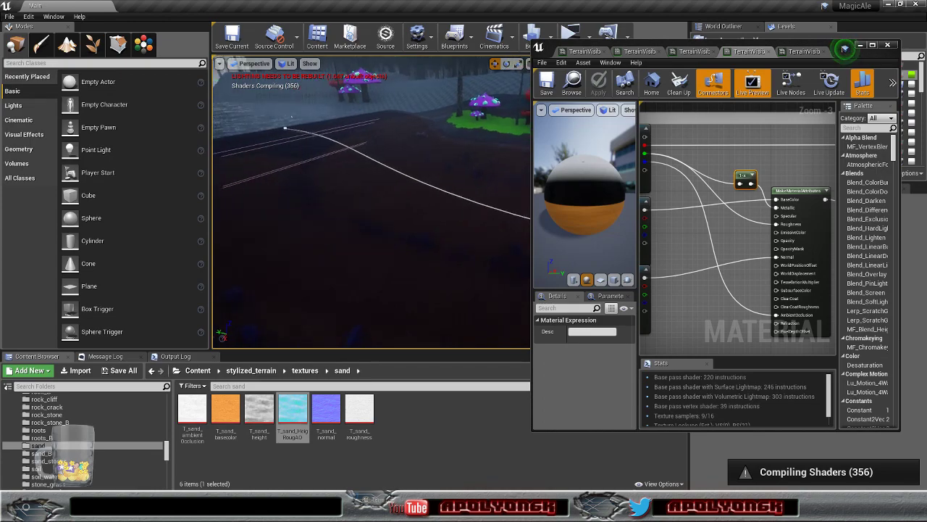
pyautogui.moveTo(450, 285); pyautogui.dragTo(446, 286, button='right')
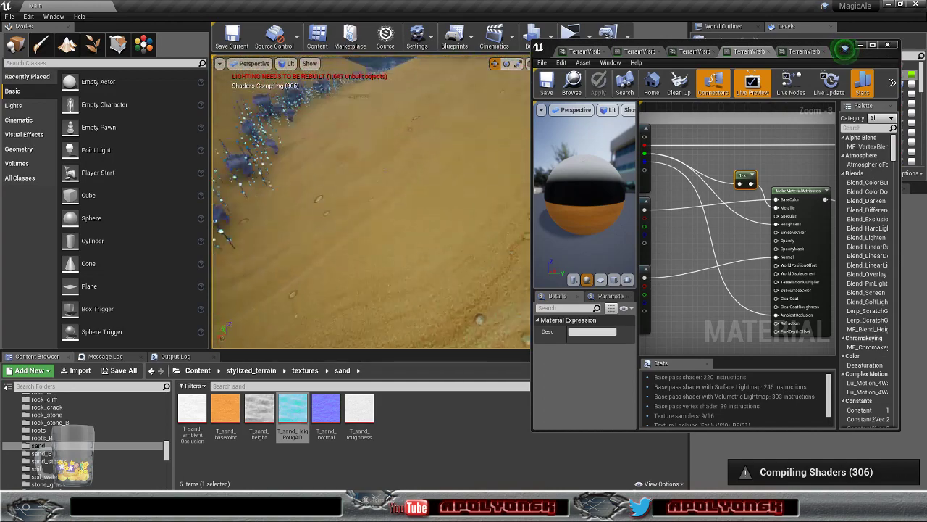
pyautogui.moveTo(446, 285); pyautogui.dragTo(493, 247, button='right')
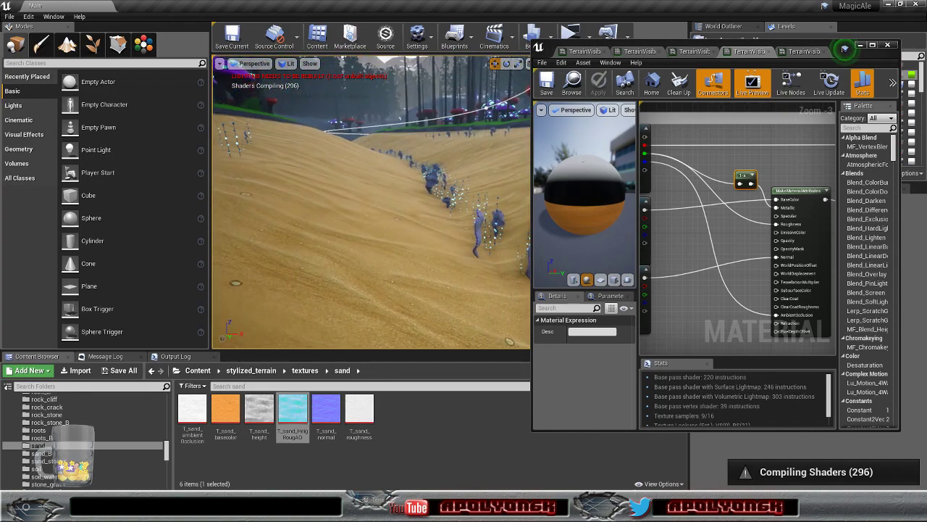
pyautogui.moveTo(446, 286); pyautogui.dragTo(391, 307, button='right')
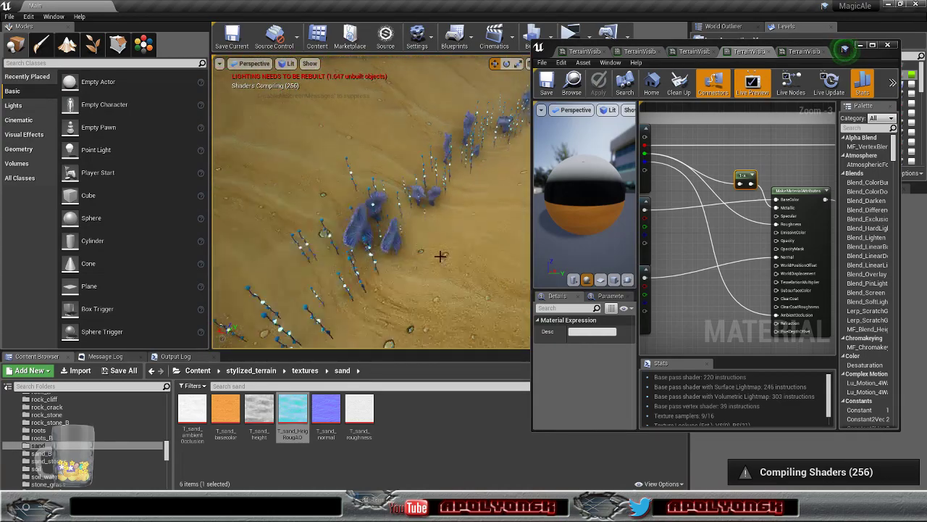
# - Inspect the recompiled terrain in the level, from the forest path to the sand field of purple plants
pyautogui.scroll(-4, 440, 250)
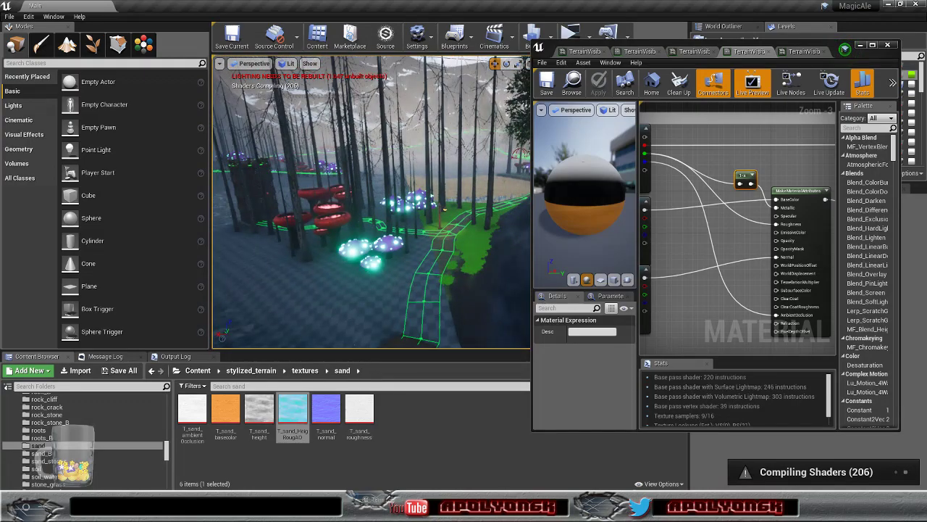
pyautogui.press('w')
pyautogui.moveTo(454, 239)
pyautogui.mouseDown(button='right')
pyautogui.moveTo(492, 264)
pyautogui.moveTo(454, 239)
pyautogui.mouseUp(button='right')
pyautogui.scroll(4, 453, 240)
pyautogui.press('w')
pyautogui.moveTo(454, 239)
pyautogui.mouseDown(button='right')
pyautogui.moveTo(441, 243)
pyautogui.moveTo(449, 203)
pyautogui.moveTo(464, 246)
pyautogui.moveTo(455, 224)
pyautogui.mouseUp(button='right')
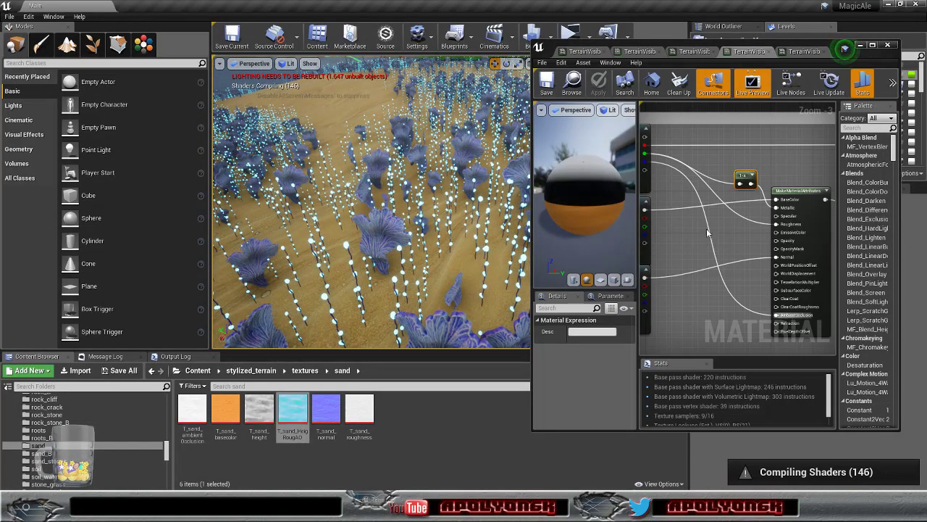
# - Add a three-component constant to the Sand Layer, convert it to a parameter named Sand Tint, and assign it to the Tints group
pyautogui.click(676, 181)
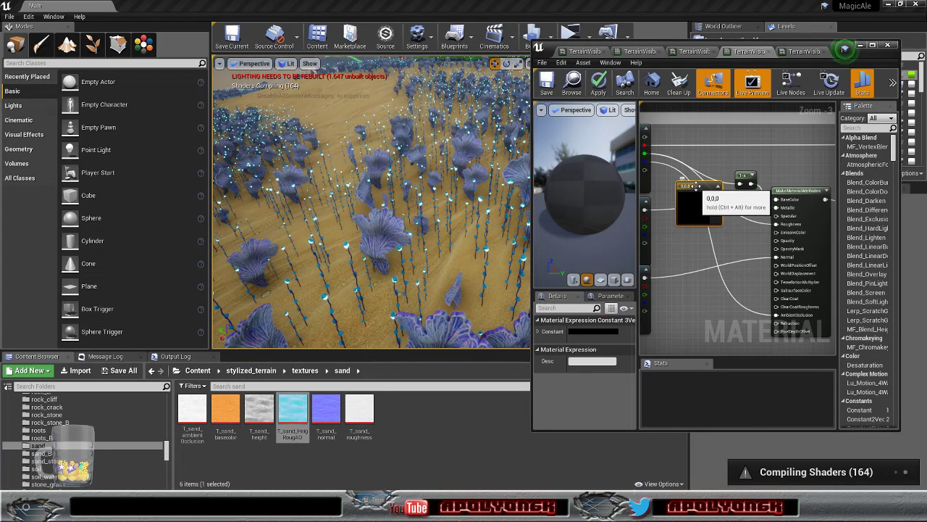
pyautogui.rightClick(696, 186)
pyautogui.click(710, 193)
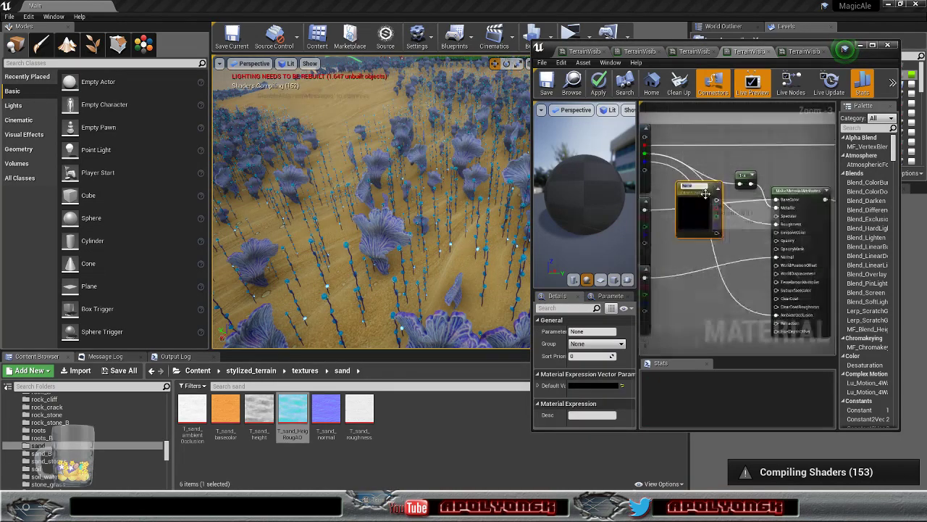
pyautogui.write('B')
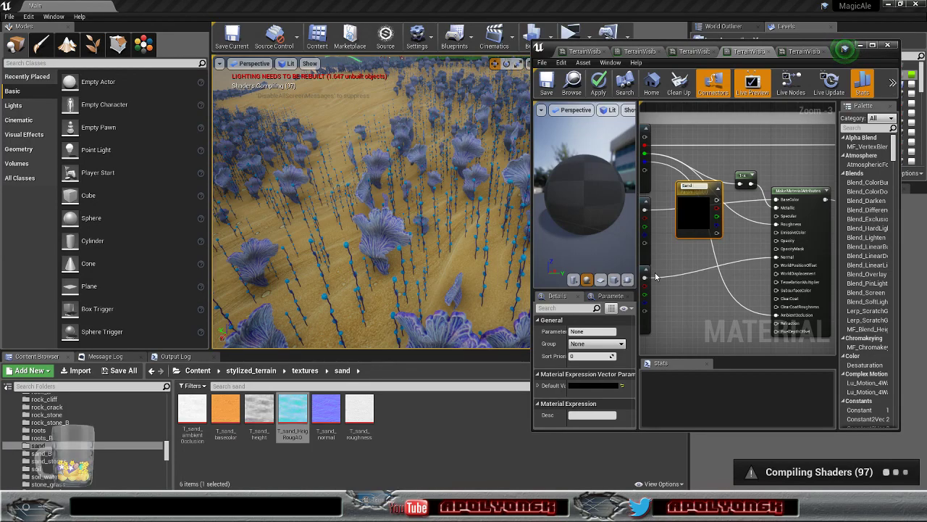
pyautogui.press('Return')
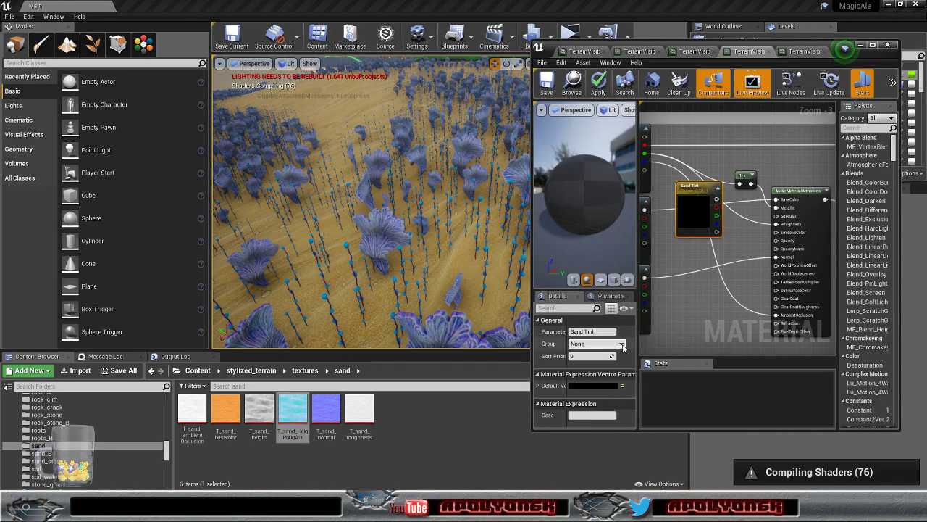
pyautogui.click(596, 344)
pyautogui.click(596, 399)
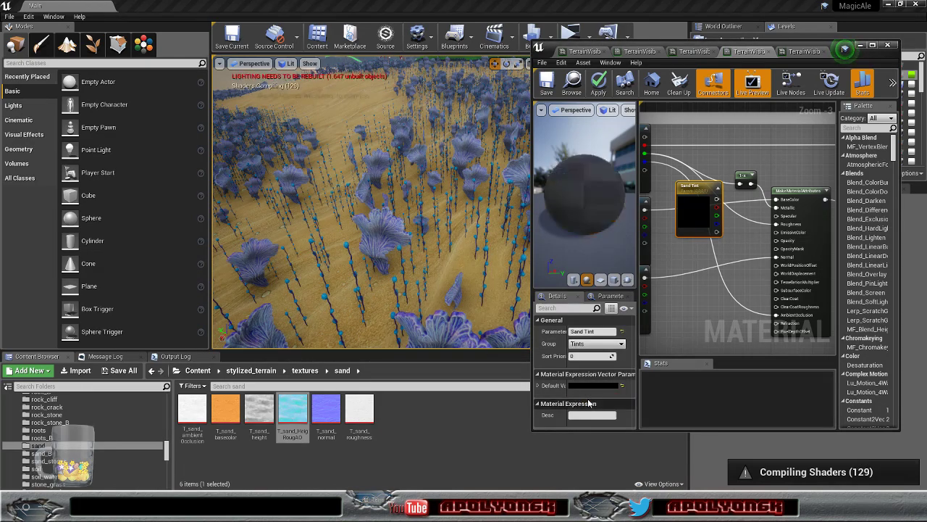
# - Add a Multiply node combining the sand base color texture with Sand Tint, and route it into BaseColor
pyautogui.scroll(1, 743, 220)
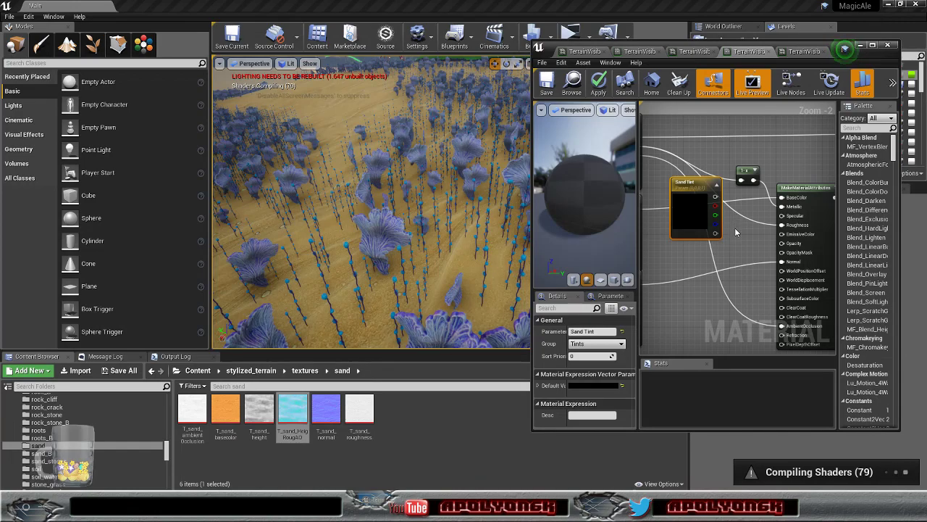
pyautogui.click(738, 232)
pyautogui.moveTo(745, 236); pyautogui.dragTo(734, 224)
pyautogui.moveTo(726, 250); pyautogui.dragTo(758, 237, button='right')
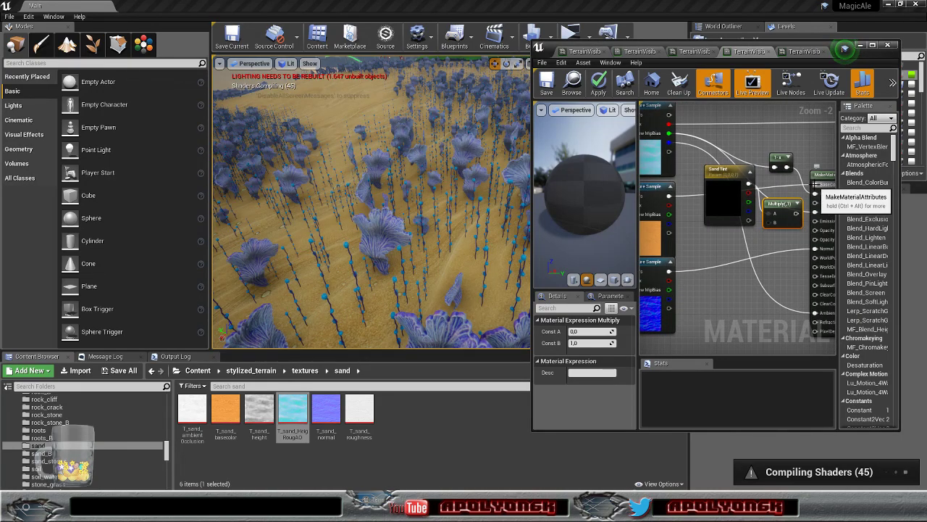
pyautogui.moveTo(815, 184)
pyautogui.keyDown('ctrl'); pyautogui.mouseDown()
pyautogui.moveTo(769, 223)
pyautogui.moveTo(815, 184)
pyautogui.mouseUp(); pyautogui.keyUp('ctrl')
# - Set Sand Tint's default color to pink, hue about 310.66, saturation about 0.65 and value 1.0, and apply the material
pyautogui.click(718, 190)
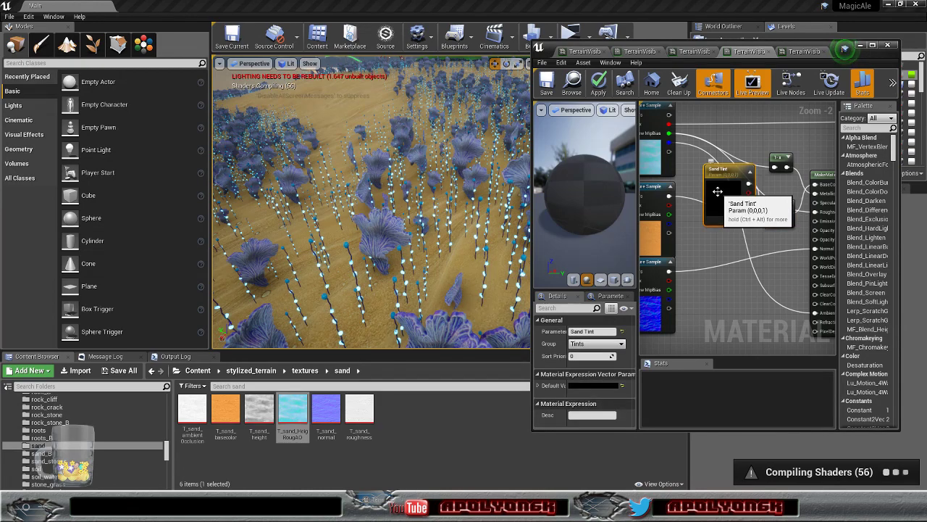
pyautogui.click(595, 386)
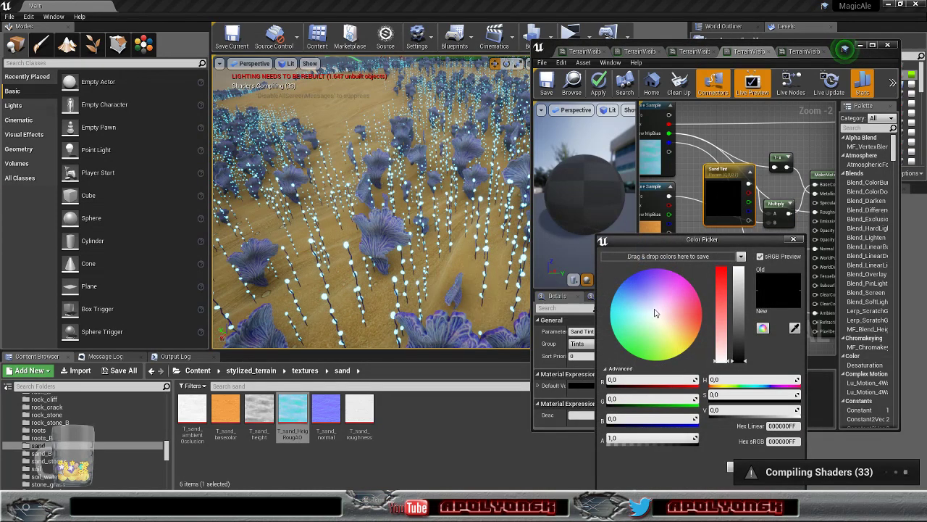
pyautogui.moveTo(697, 284); pyautogui.dragTo(740, 267)
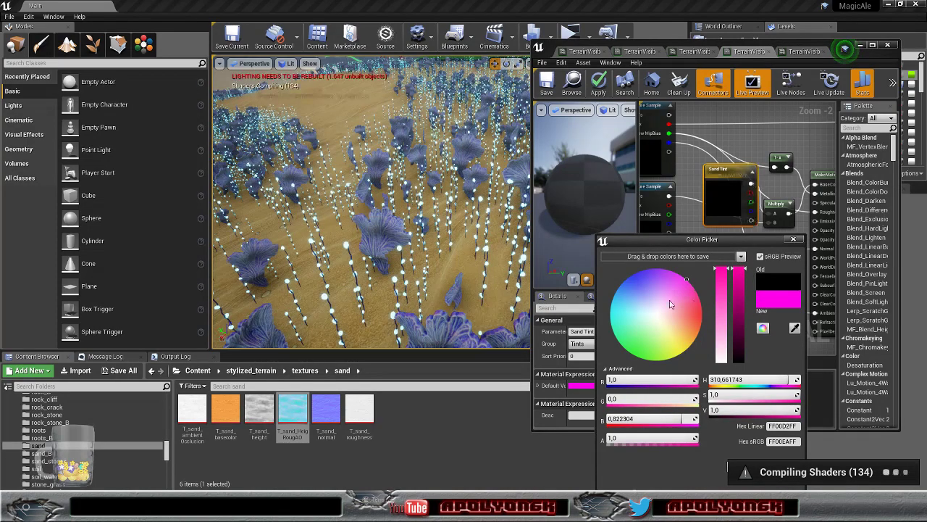
pyautogui.click(720, 296)
pyautogui.moveTo(721, 296); pyautogui.dragTo(720, 302)
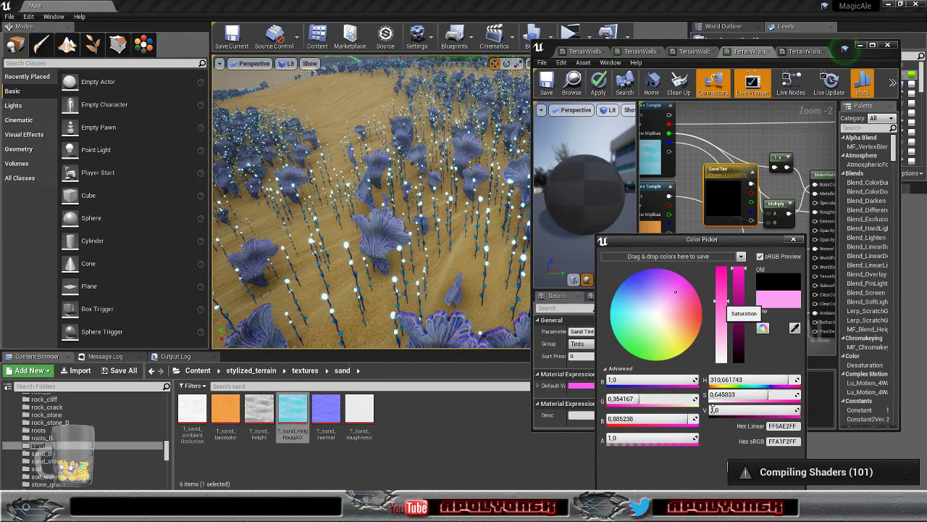
pyautogui.click(731, 469)
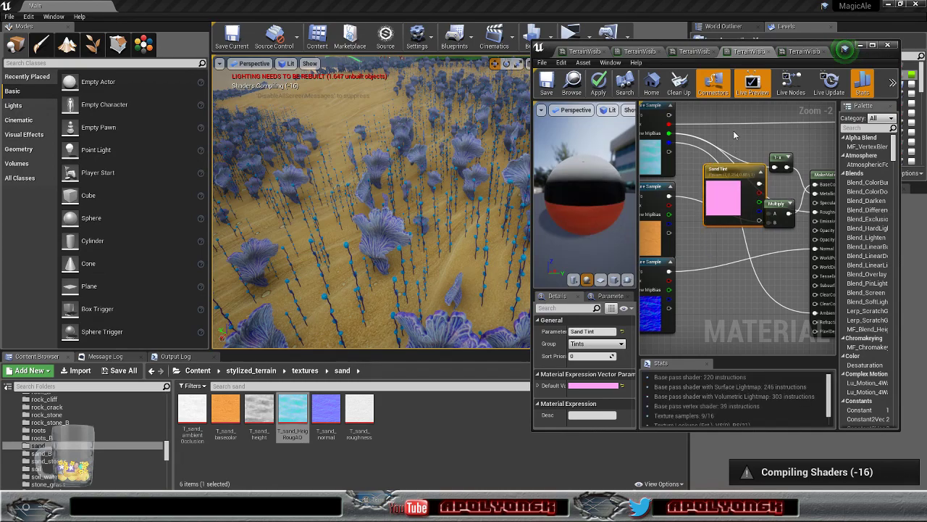
pyautogui.moveTo(735, 134); pyautogui.dragTo(756, 137, button='right')
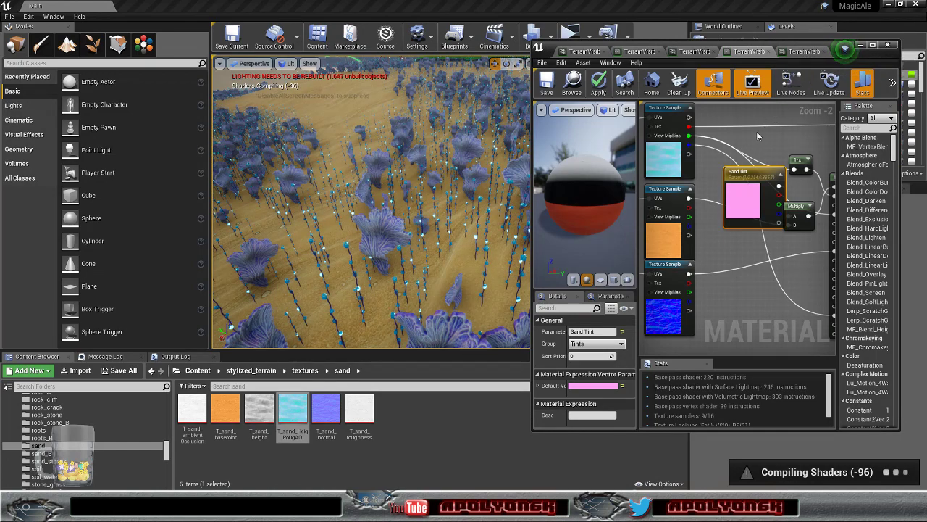
pyautogui.click(598, 82)
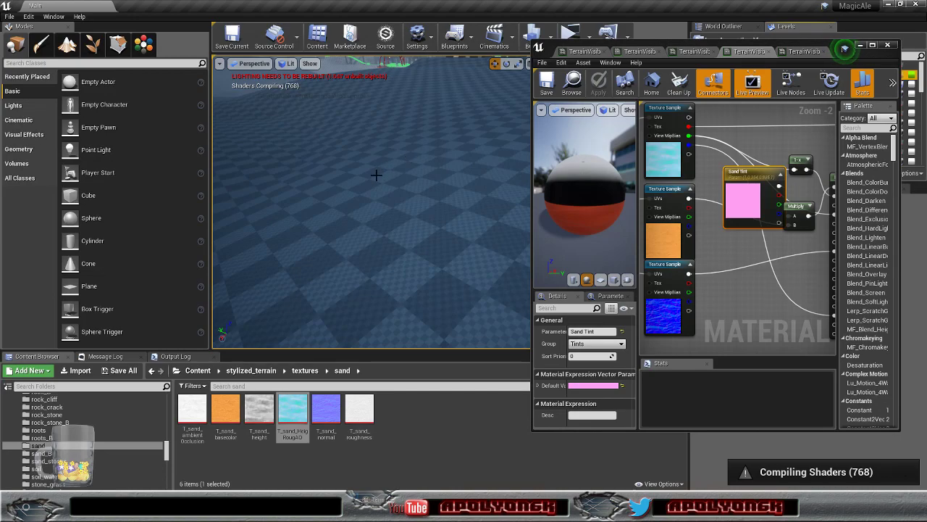
pyautogui.moveTo(396, 196); pyautogui.dragTo(396, 197, button='right')
# - Maximize the material editor window
pyautogui.click(873, 45)
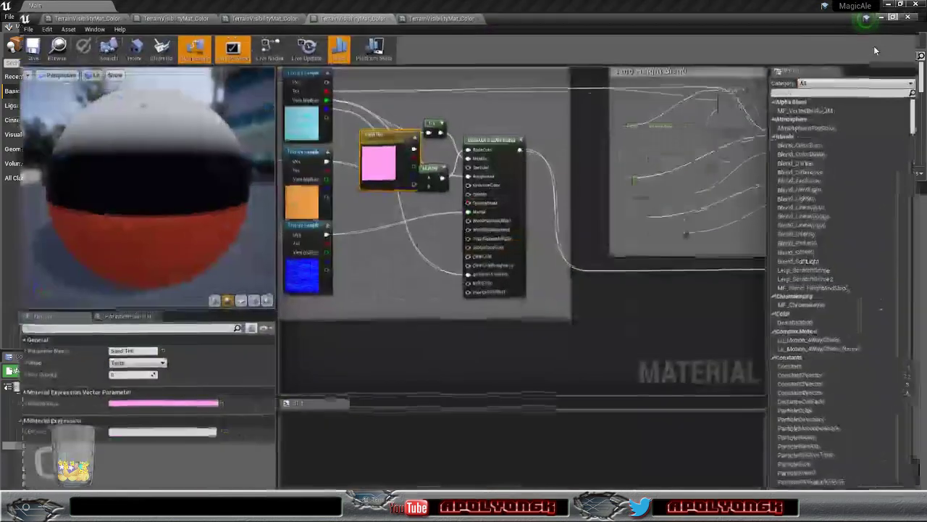
pyautogui.moveTo(572, 123); pyautogui.dragTo(599, 194, button='right')
pyautogui.scroll(-8, 599, 194)
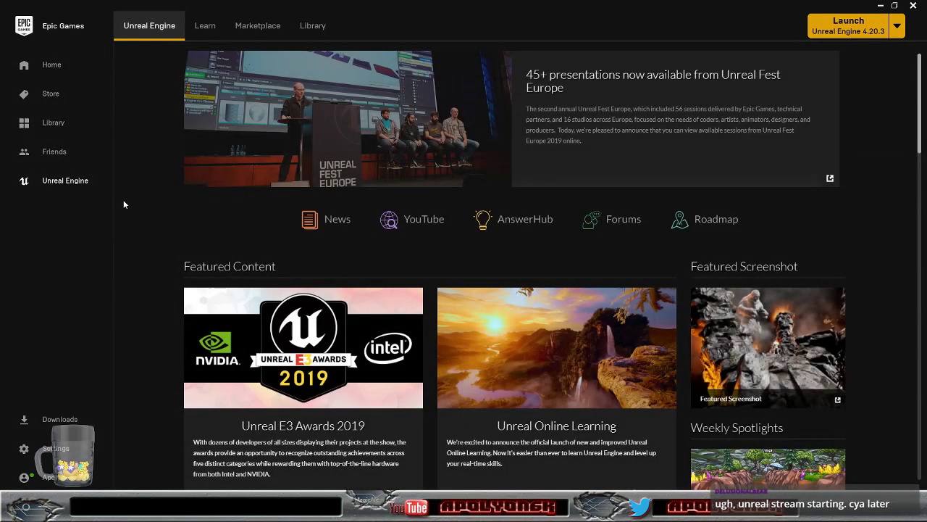
# - Look through the Unreal Engine news, featured content and blog posts in the Epic Games Launcher, and minimize the launcher
pyautogui.scroll(-3, 135, 165)
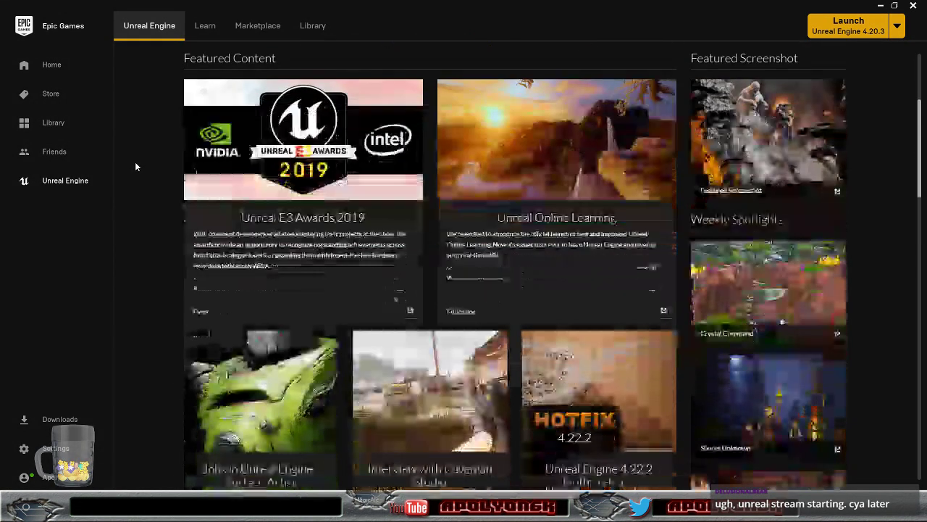
pyautogui.scroll(-4, 134, 166)
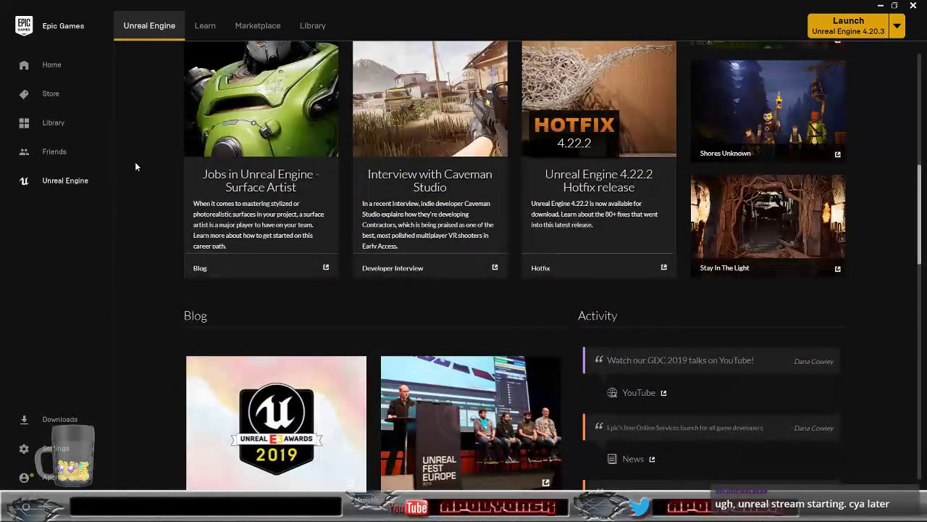
pyautogui.scroll(-2, 134, 166)
pyautogui.scroll(-2, 134, 166)
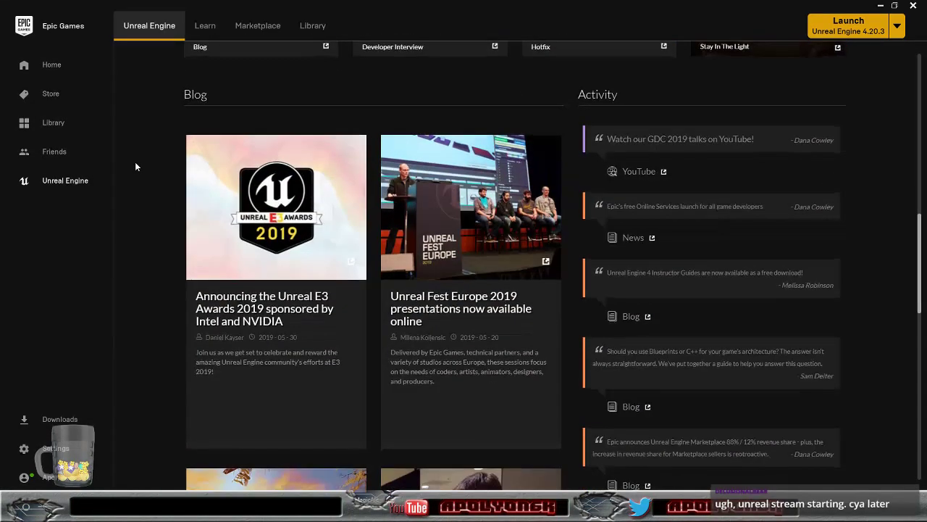
pyautogui.scroll(-3, 135, 167)
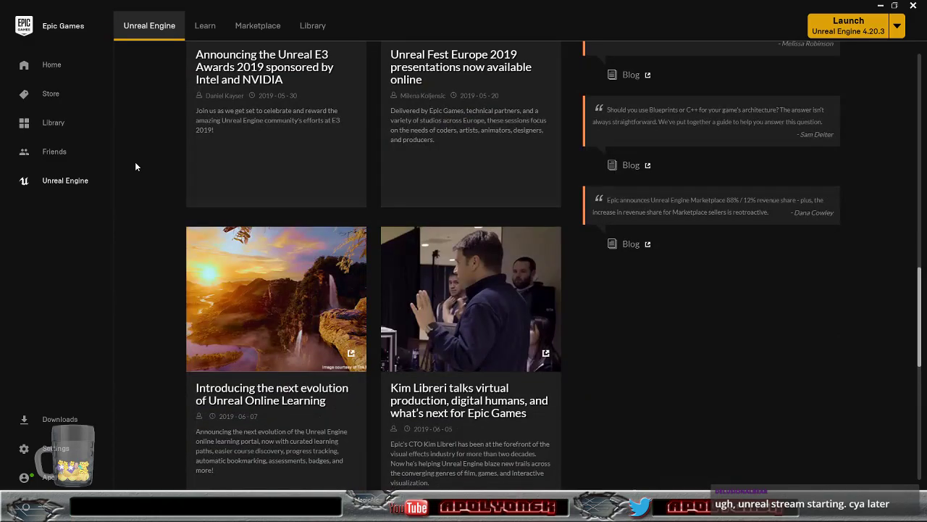
pyautogui.scroll(6, 135, 166)
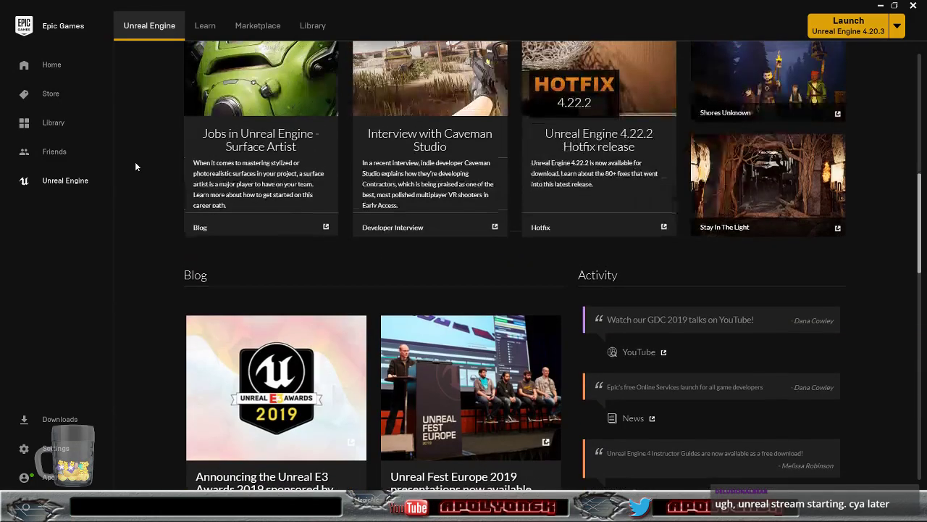
pyautogui.scroll(4, 135, 167)
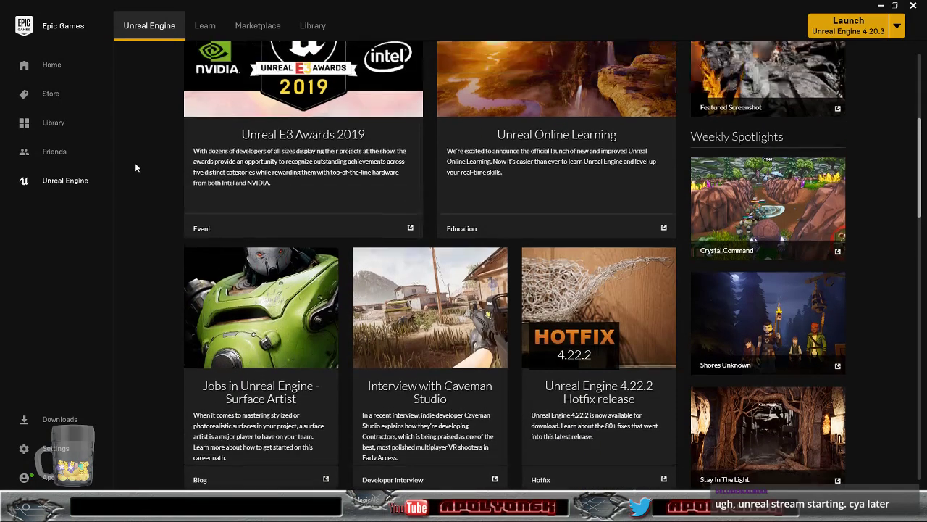
pyautogui.scroll(4, 135, 167)
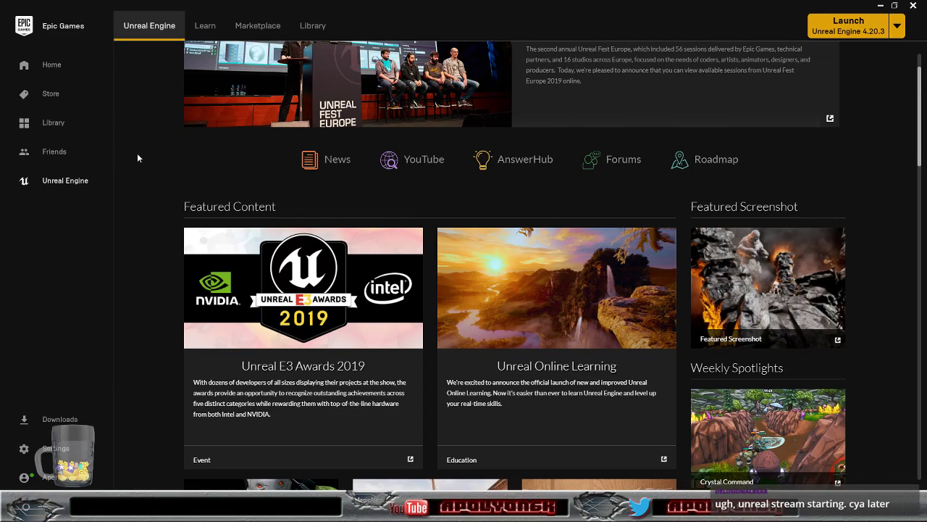
pyautogui.scroll(2, 137, 156)
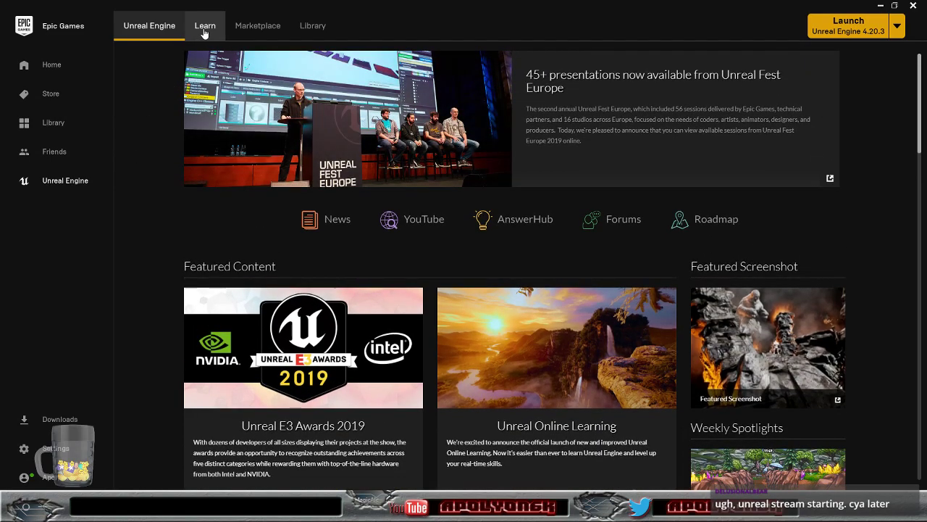
pyautogui.click(879, 6)
# - Delete the LandscapeLayerFunction node from the Snow Layer
pyautogui.scroll(9, 531, 240)
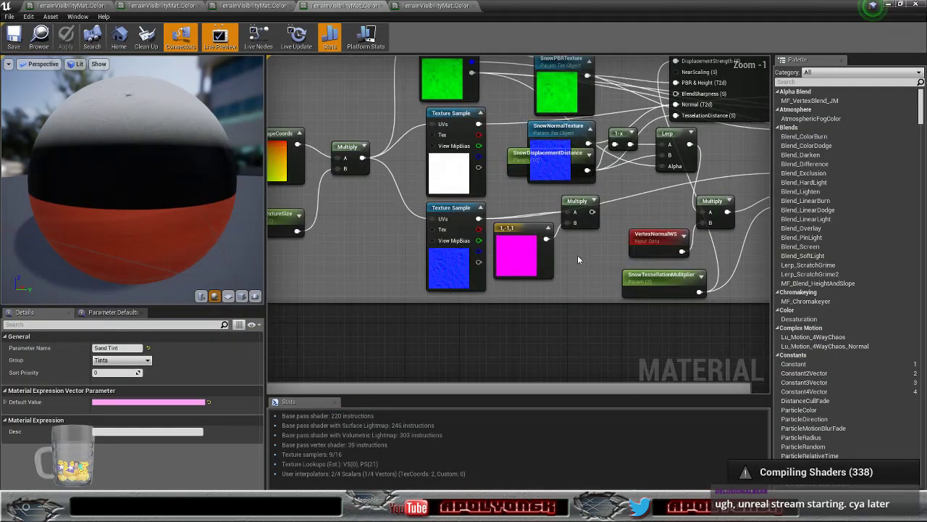
pyautogui.scroll(-3, 582, 255)
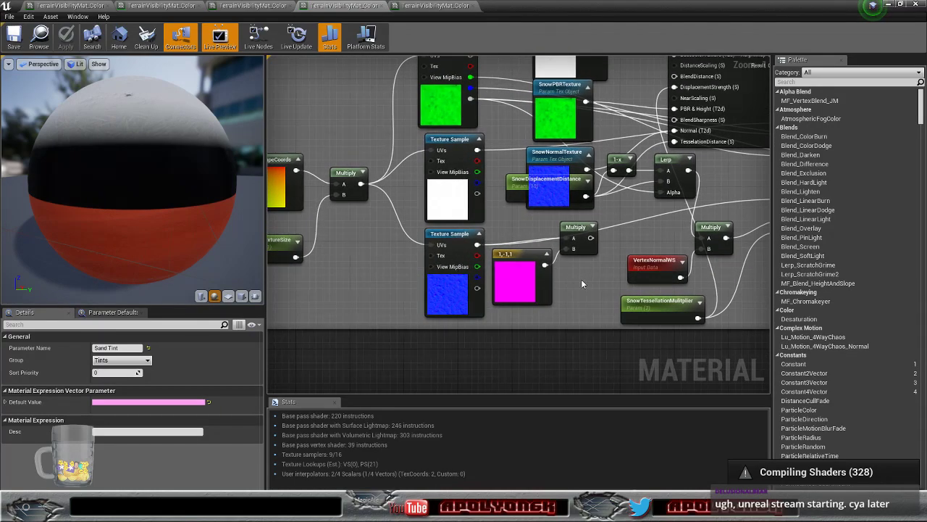
pyautogui.scroll(2, 588, 278)
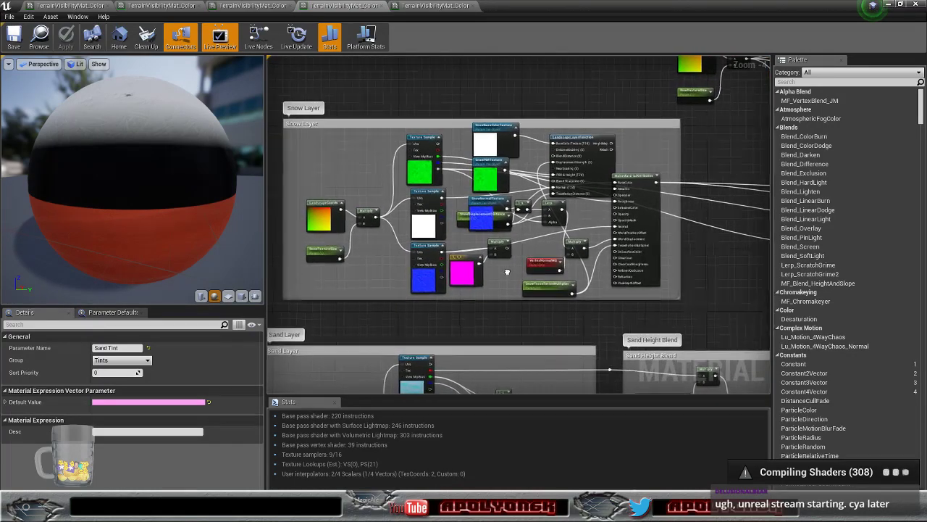
pyautogui.moveTo(631, 180); pyautogui.dragTo(594, 198, button='right')
pyautogui.click(597, 117)
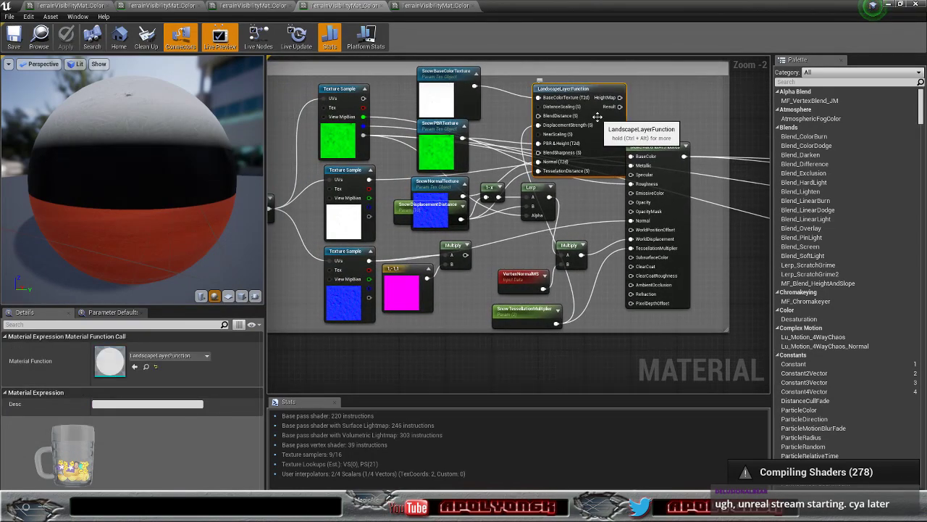
pyautogui.press('Delete')
# - Delete the SnowBaseColorTexture, SnowPBRTexture and SnowNormalTexture parameter nodes from the Snow Layer
pyautogui.moveTo(511, 107); pyautogui.dragTo(549, 129, button='right')
pyautogui.click(505, 129)
pyautogui.press('Delete')
pyautogui.click(496, 181)
pyautogui.press('Delete')
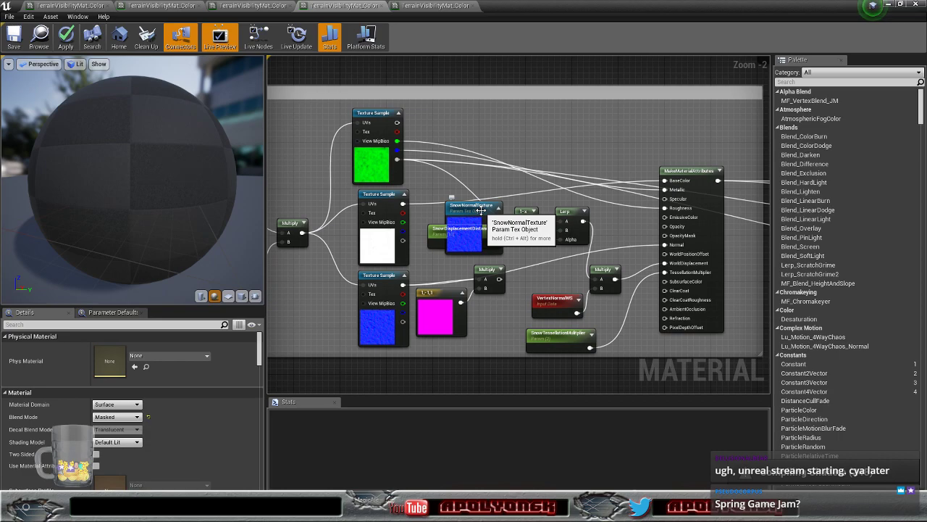
pyautogui.click(481, 210)
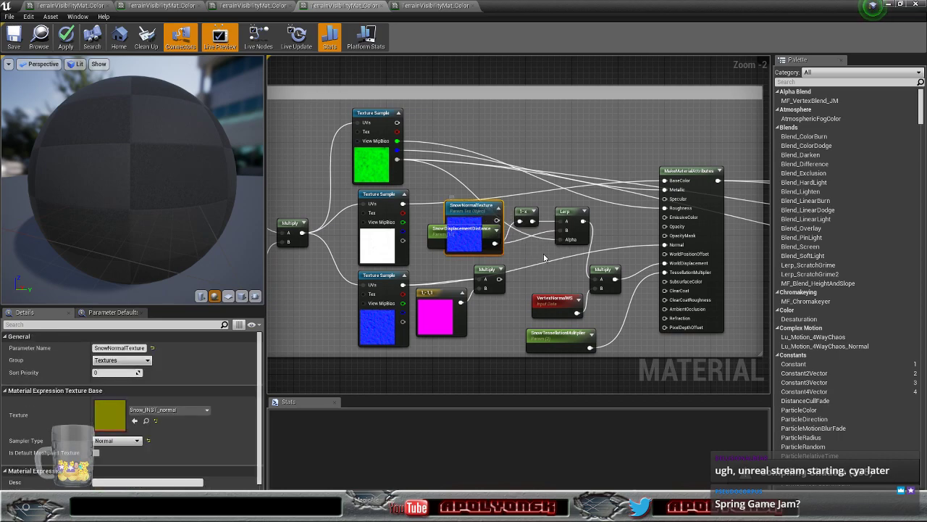
pyautogui.press('Delete')
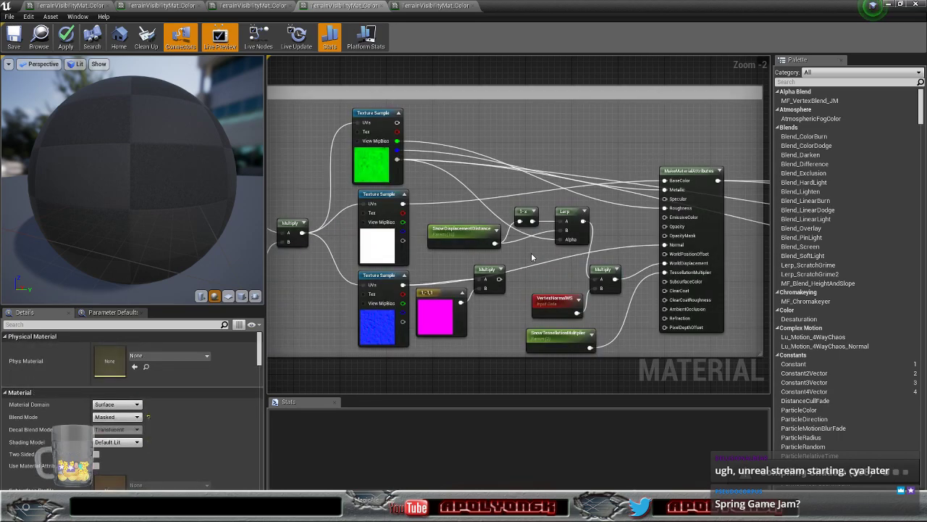
# - Delete the magenta vector constant and its unused Multiply node beside the Snow Layer's normal texture sample
pyautogui.moveTo(531, 252); pyautogui.dragTo(534, 220, button='right')
pyautogui.moveTo(485, 273); pyautogui.dragTo(467, 250)
pyautogui.press('Delete')
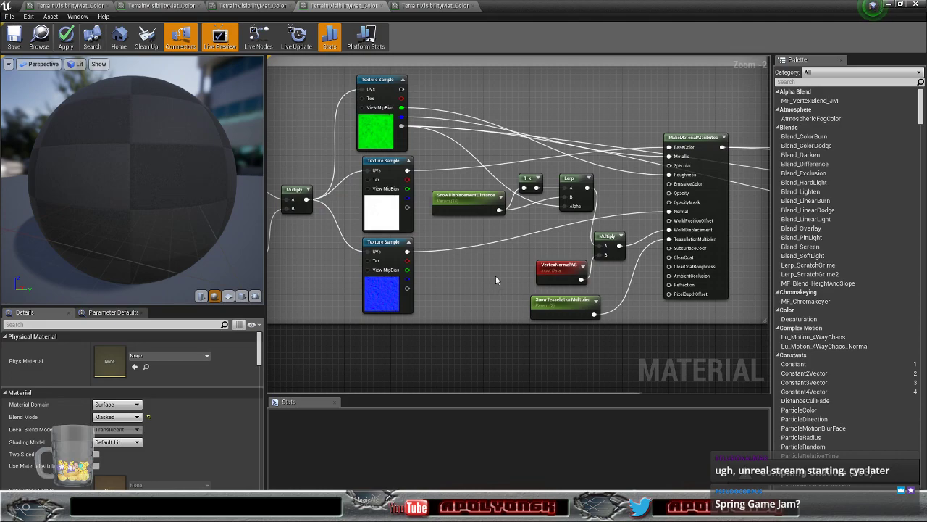
pyautogui.moveTo(490, 261); pyautogui.dragTo(459, 266, button='right')
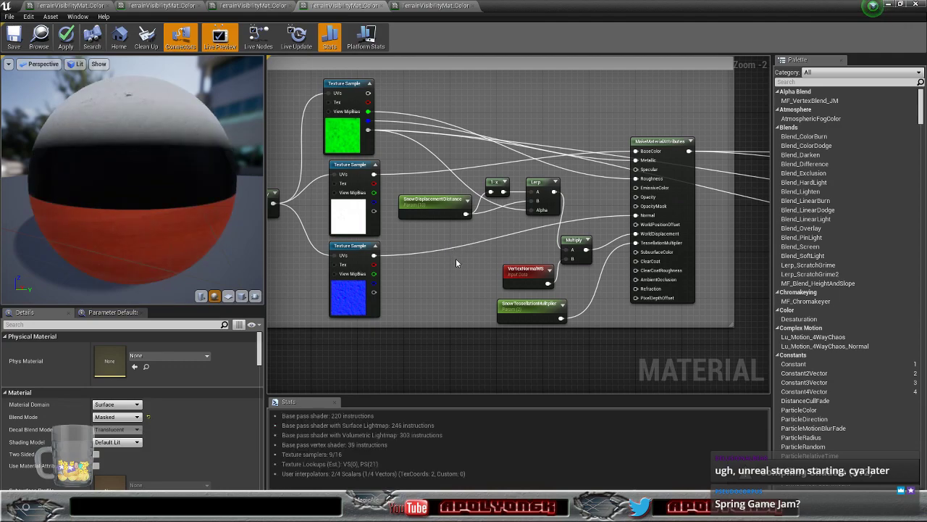
# - Shrink the material editor to a floating window and look through the stylized_terrain texture folders in the Content Browser
pyautogui.moveTo(464, 109); pyautogui.dragTo(591, 118, button='right')
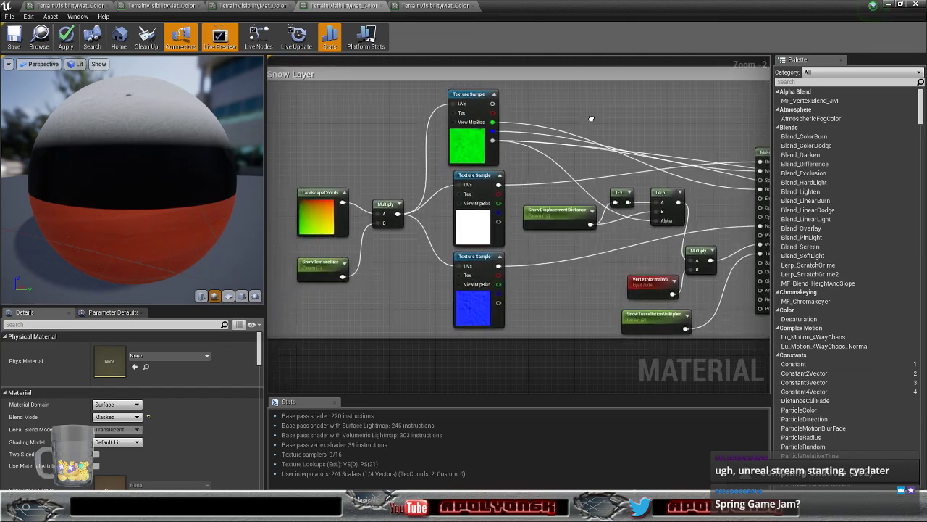
pyautogui.click(901, 5)
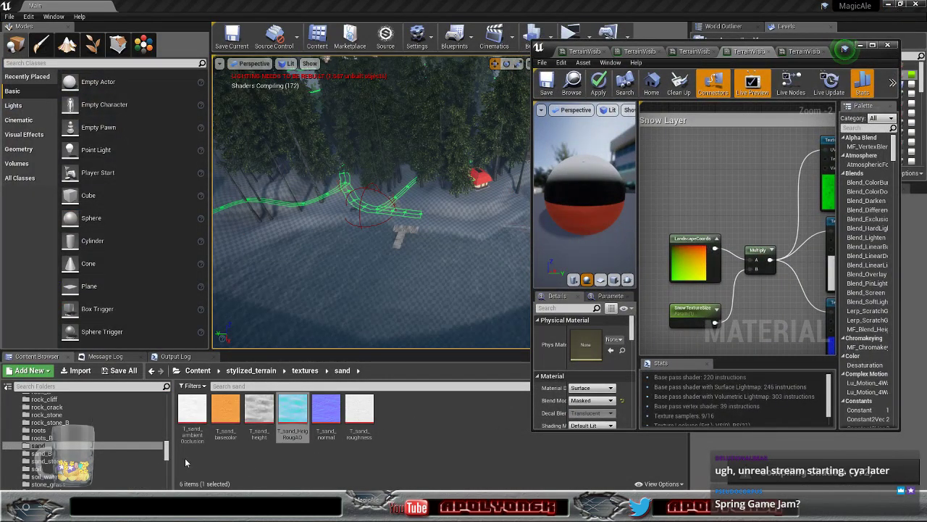
pyautogui.scroll(-3, 107, 437)
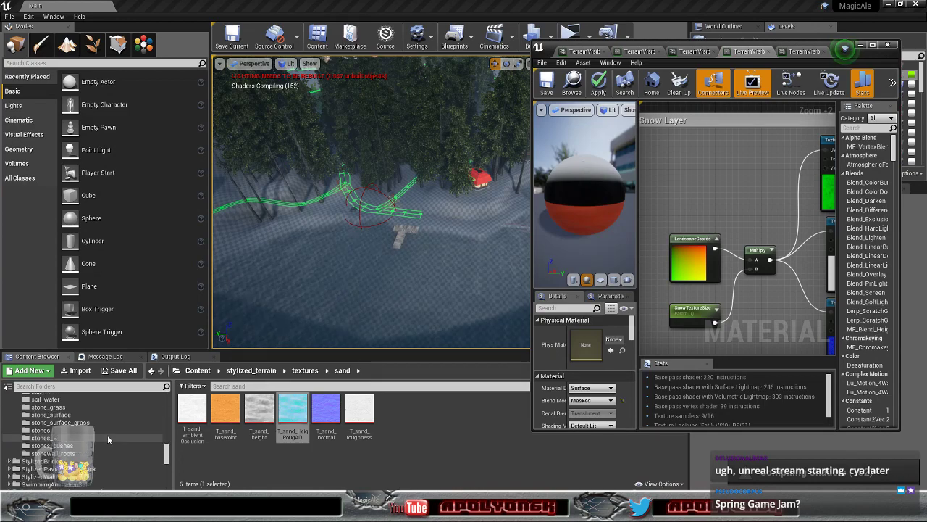
pyautogui.scroll(2, 99, 440)
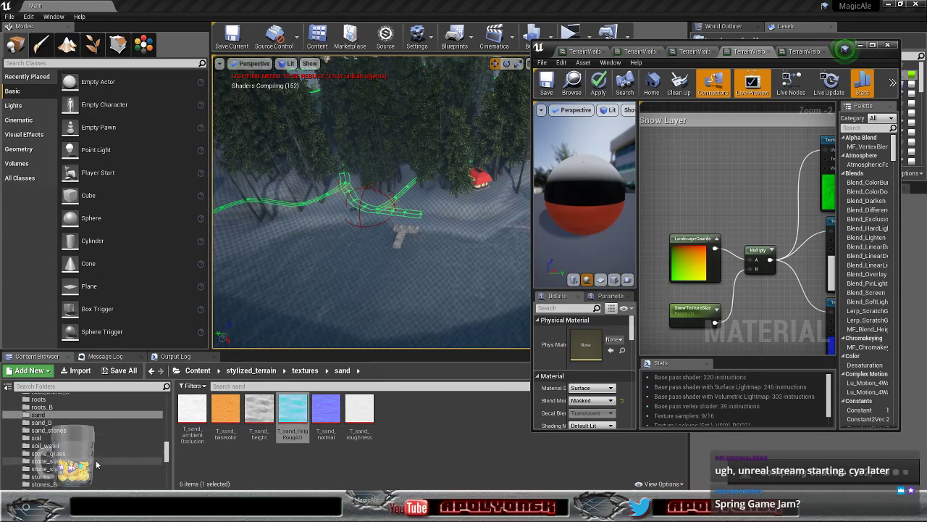
pyautogui.scroll(2, 80, 467)
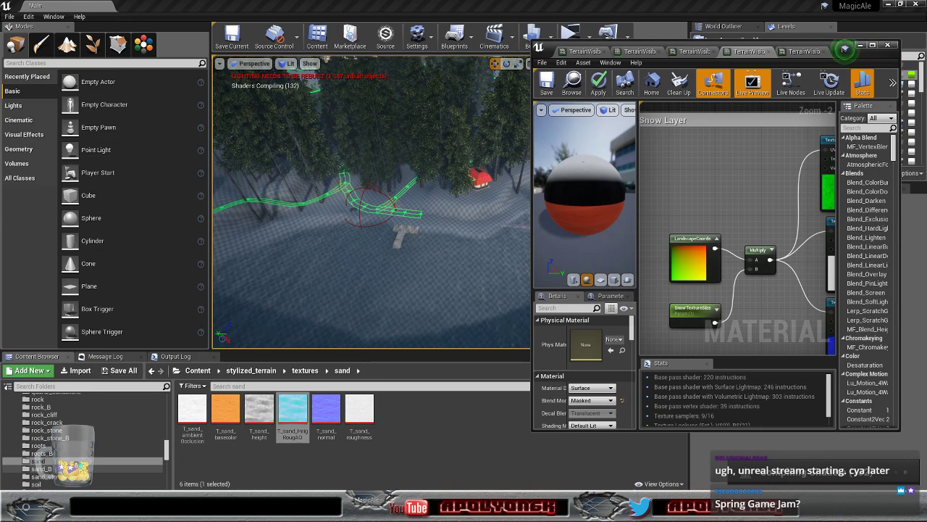
pyautogui.scroll(3, 80, 467)
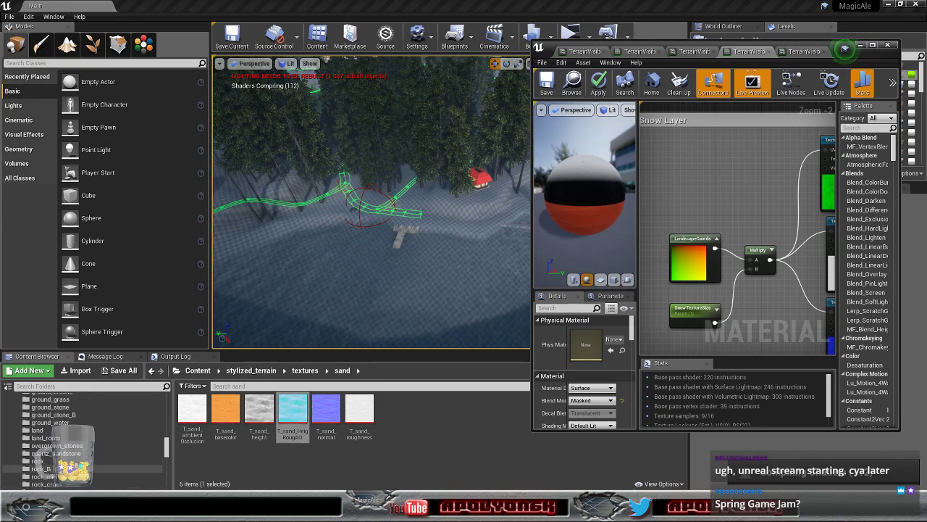
pyautogui.scroll(3, 80, 467)
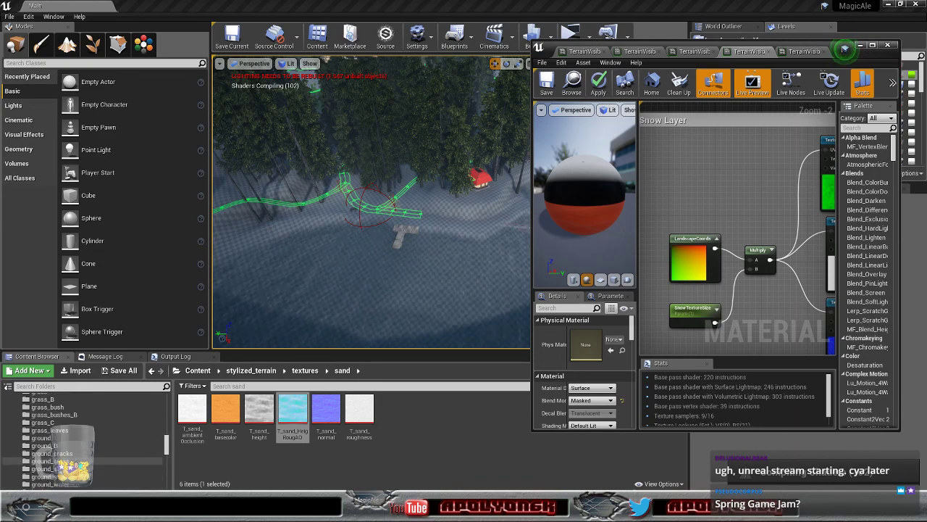
pyautogui.scroll(-2, 80, 467)
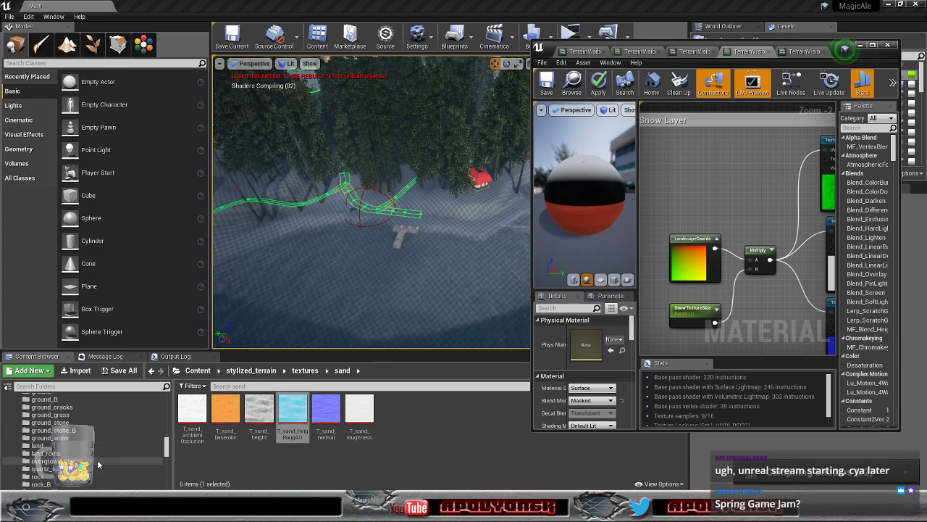
pyautogui.scroll(-2, 97, 465)
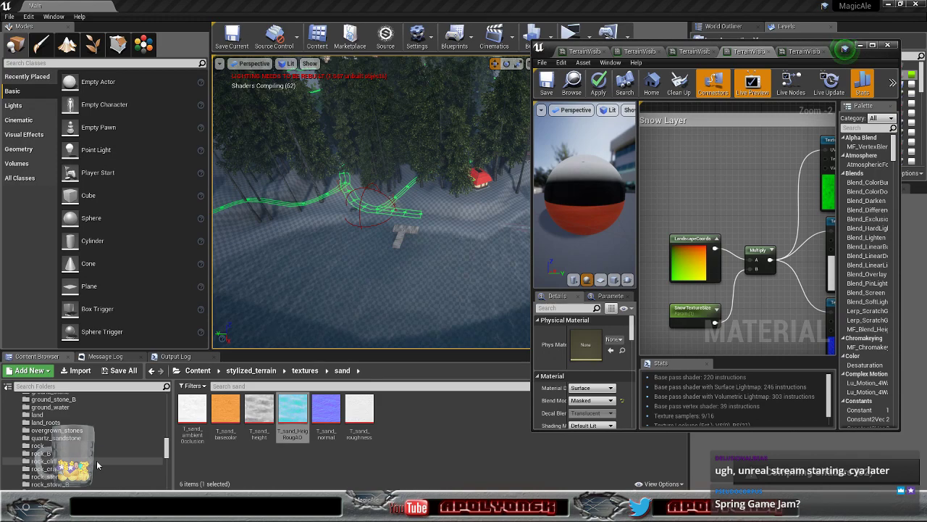
pyautogui.scroll(2, 96, 460)
pyautogui.scroll(4, 97, 460)
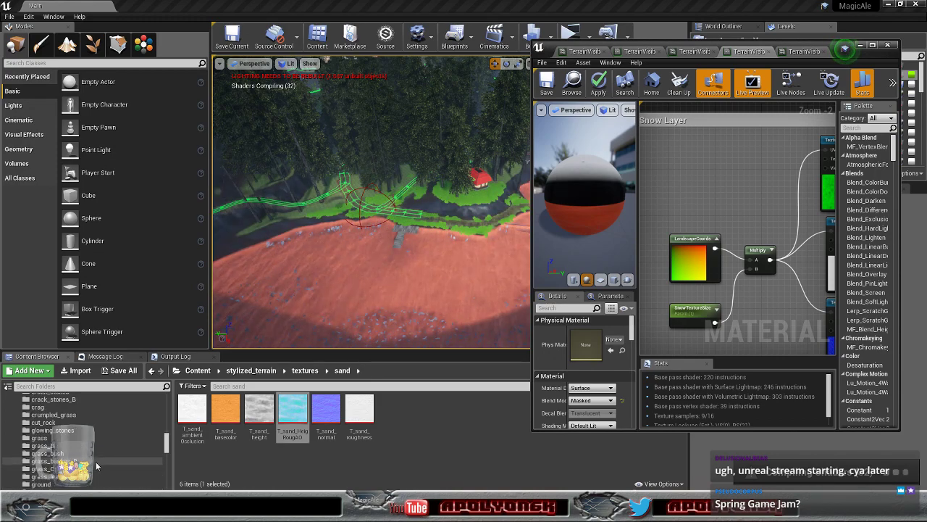
pyautogui.scroll(2, 94, 464)
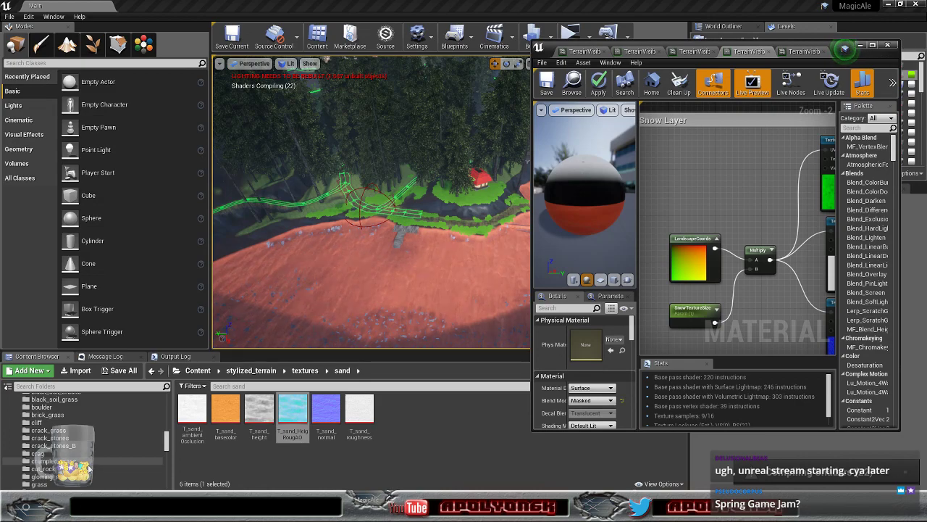
pyautogui.scroll(2, 89, 468)
pyautogui.scroll(2, 89, 467)
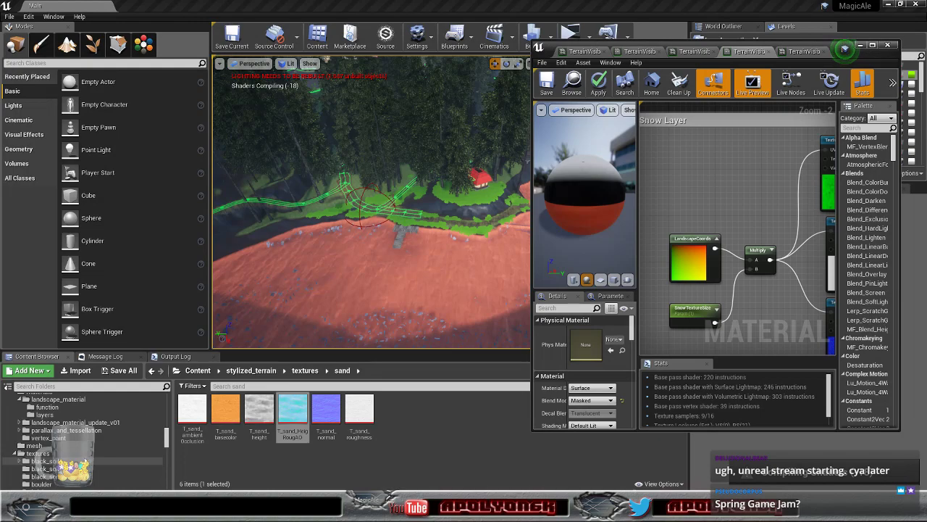
pyautogui.scroll(2, 85, 461)
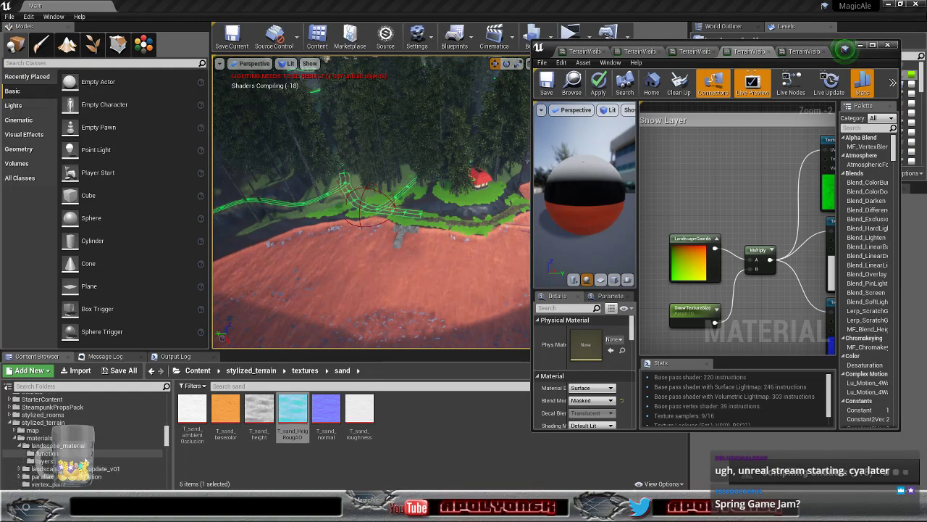
pyautogui.scroll(-1, 86, 461)
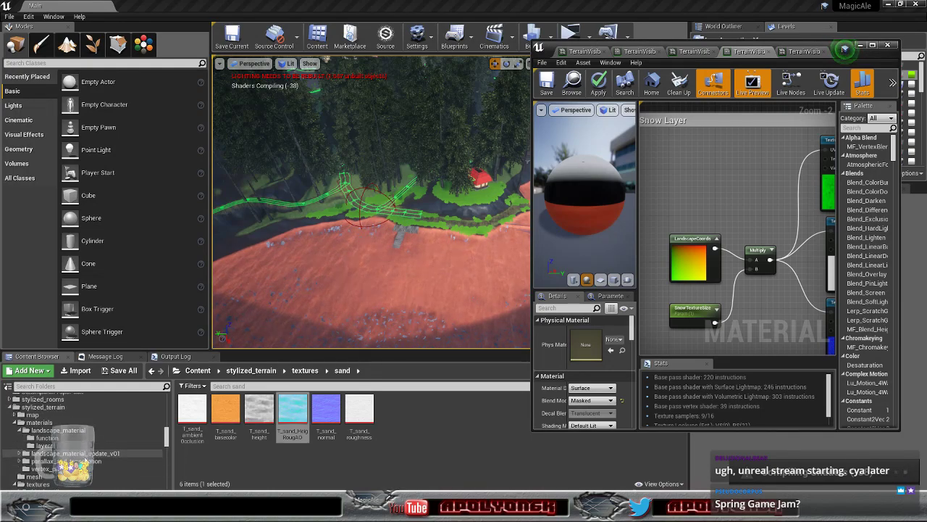
pyautogui.scroll(-2, 85, 461)
pyautogui.scroll(-8, 66, 452)
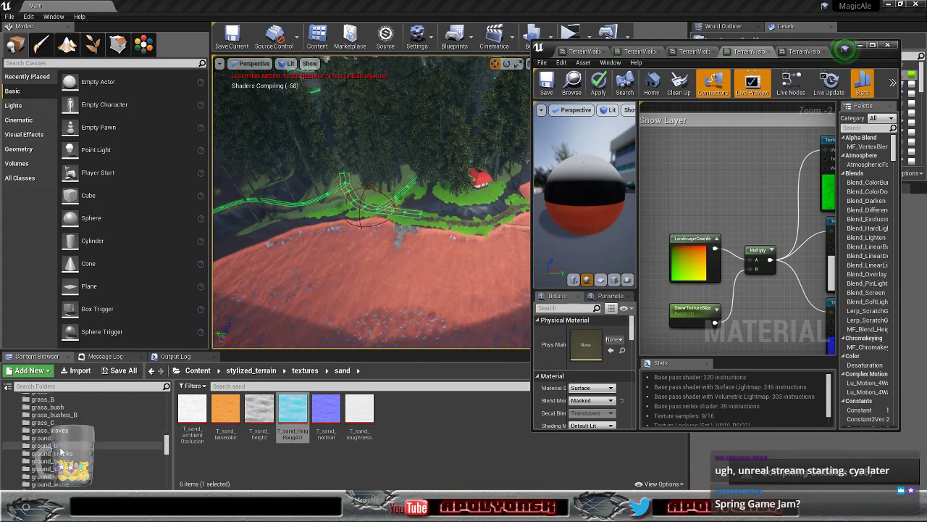
pyautogui.scroll(-6, 62, 449)
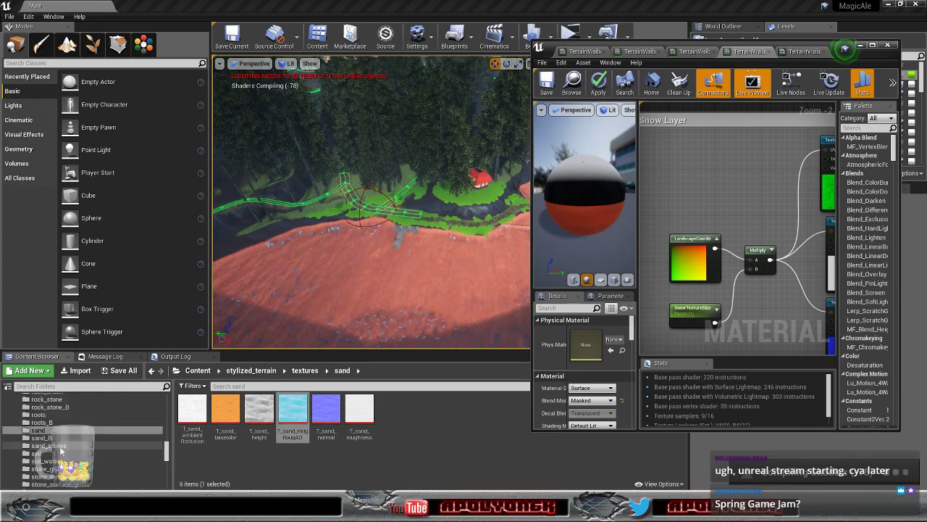
# - Look through the other content pack folders around stylized_terrain for a suitable texture source
pyautogui.scroll(-3, 64, 445)
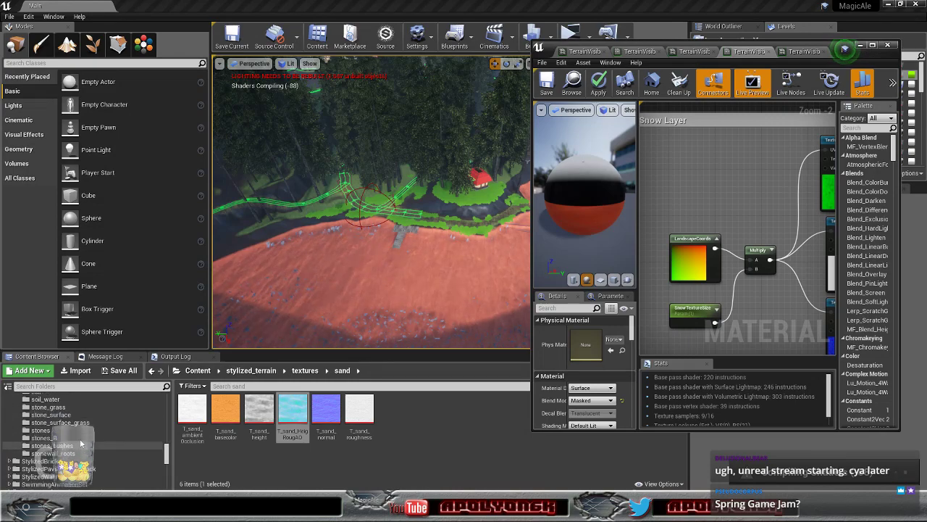
pyautogui.scroll(-3, 81, 443)
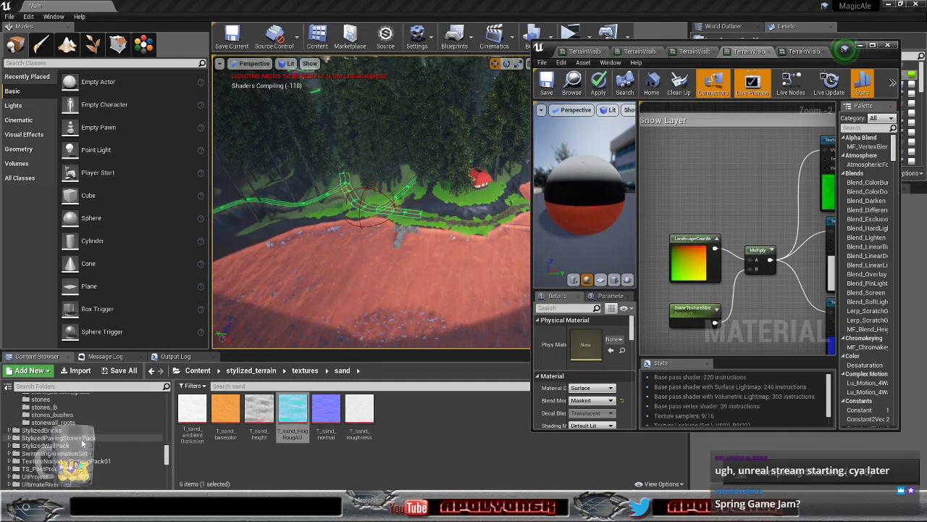
pyautogui.scroll(-2, 82, 443)
pyautogui.scroll(-3, 82, 443)
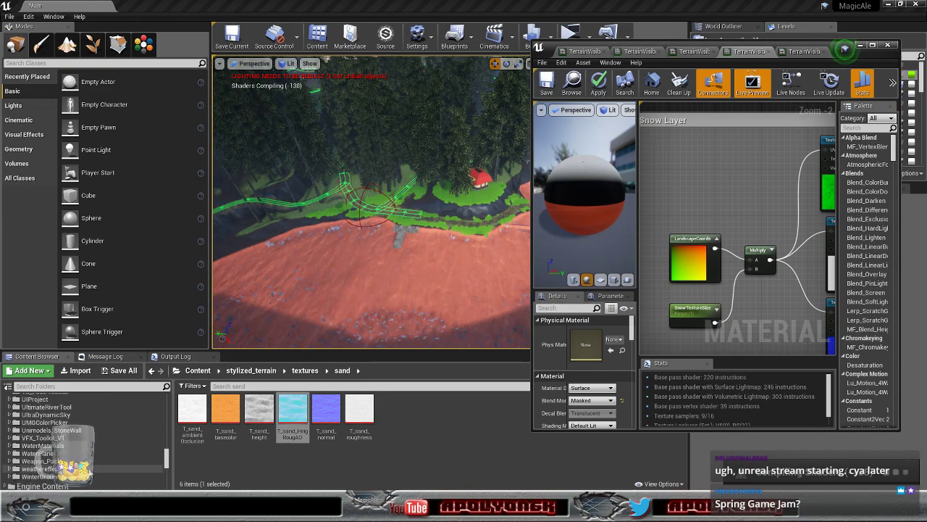
pyautogui.scroll(10, 101, 469)
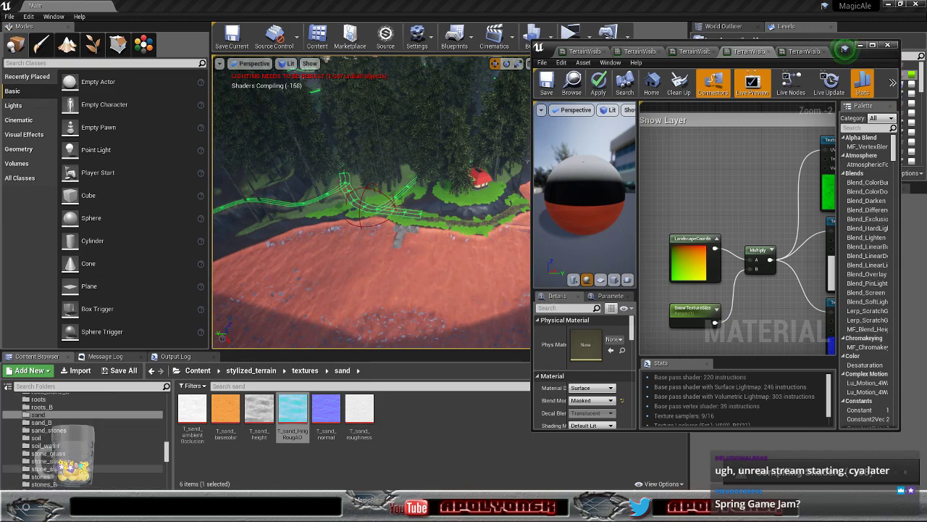
pyautogui.scroll(5, 101, 467)
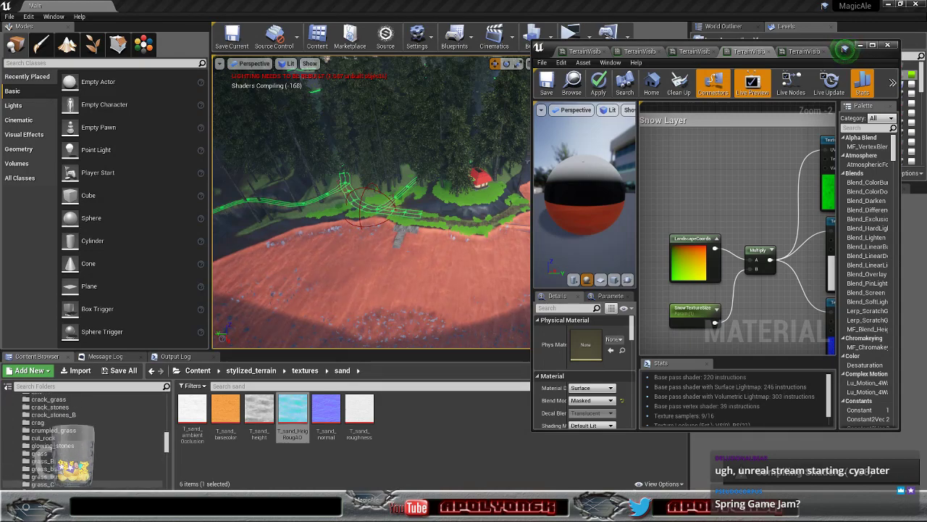
pyautogui.scroll(2, 101, 467)
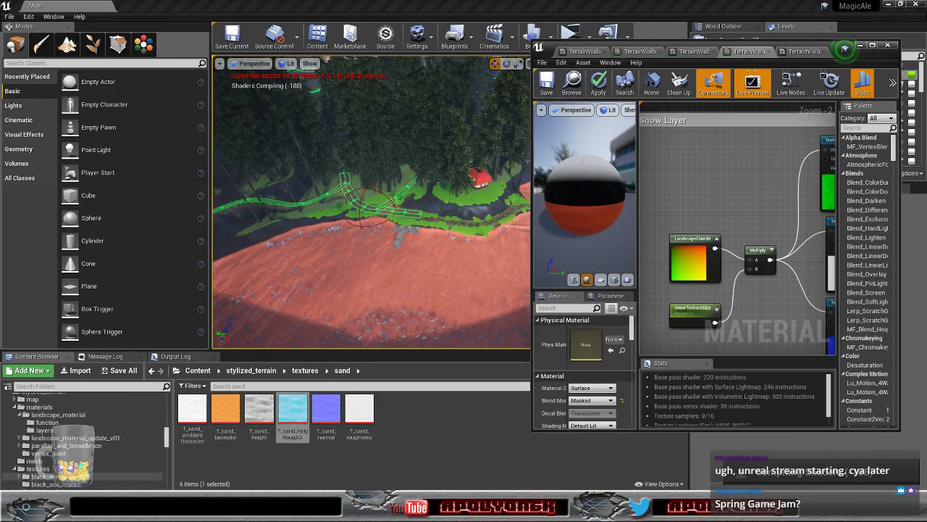
pyautogui.scroll(10, 101, 468)
pyautogui.scroll(6, 101, 467)
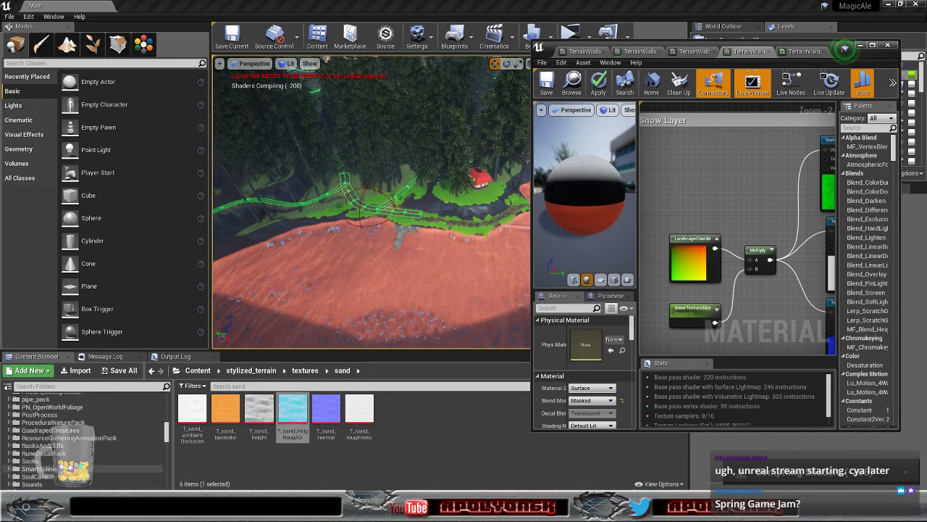
# - Open the Surface folder under RocksAndCliffs/Textures and examine its moss, rock and granite textures
pyautogui.scroll(2, 145, 464)
pyautogui.click(149, 461)
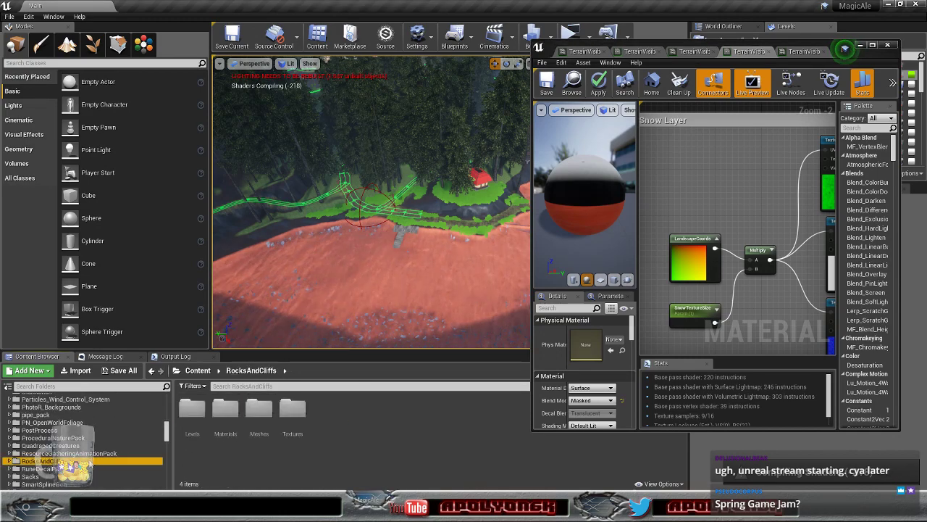
pyautogui.doubleClick(293, 410)
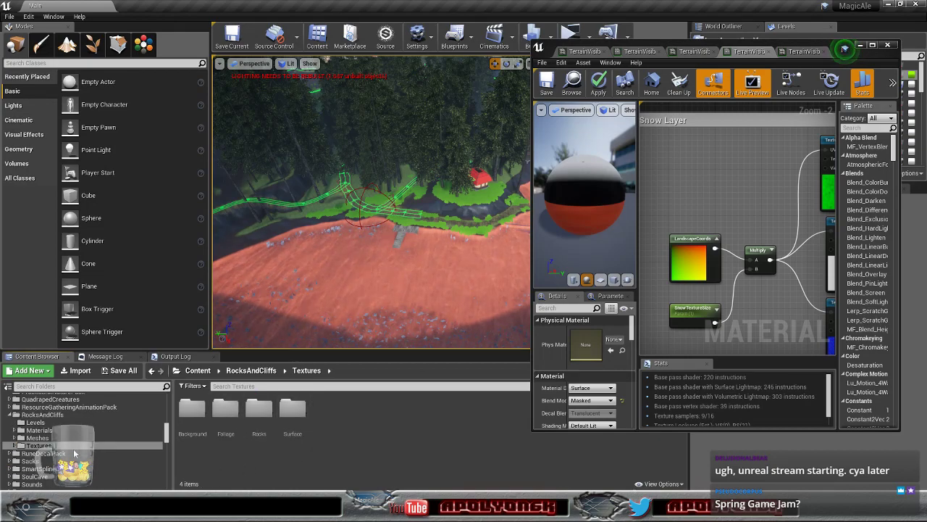
pyautogui.doubleClick(292, 410)
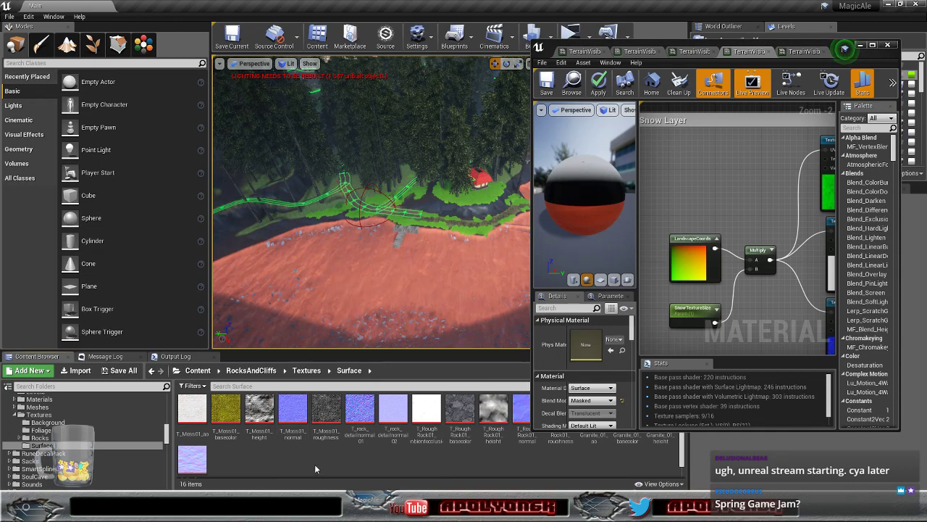
pyautogui.scroll(-1, 337, 455)
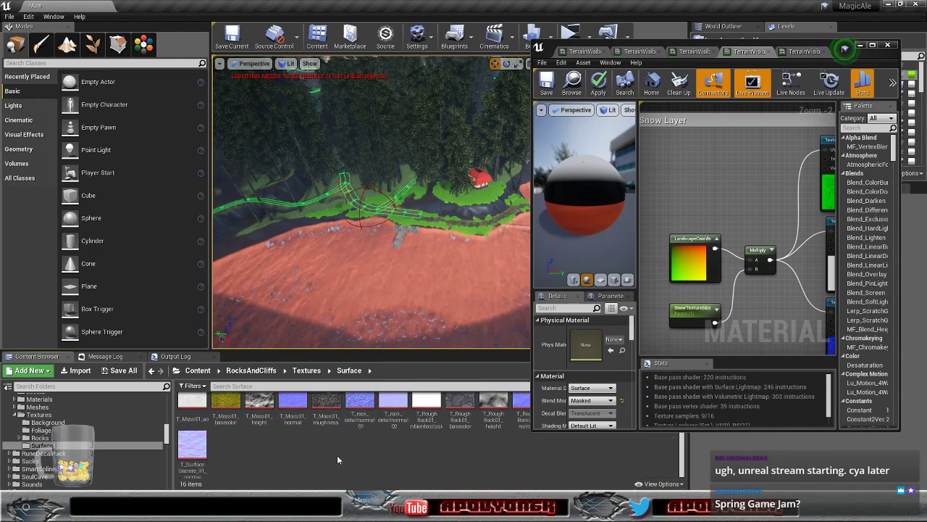
pyautogui.scroll(1, 337, 455)
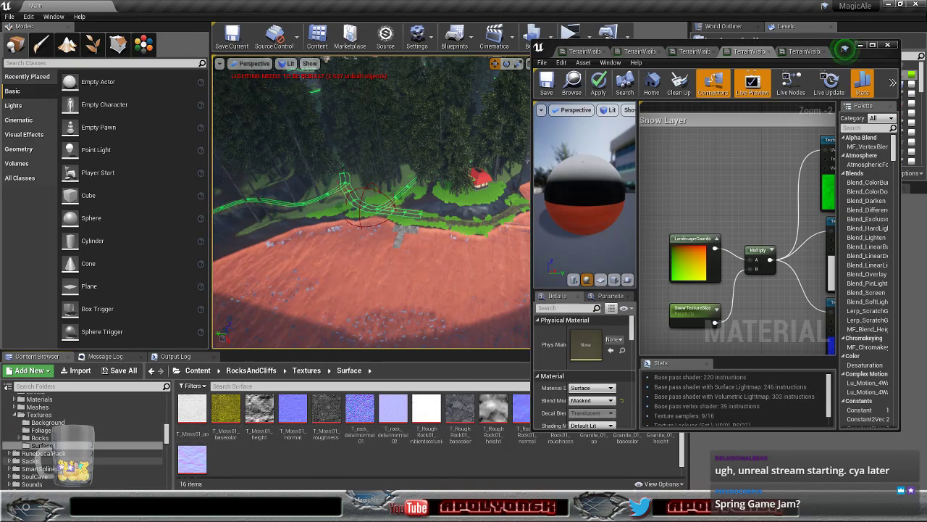
# - Look through the project folders above RocksAndCliffs, up to the Materials folder and its subfolders
pyautogui.scroll(3, 87, 442)
pyautogui.scroll(1, 87, 434)
pyautogui.scroll(4, 87, 434)
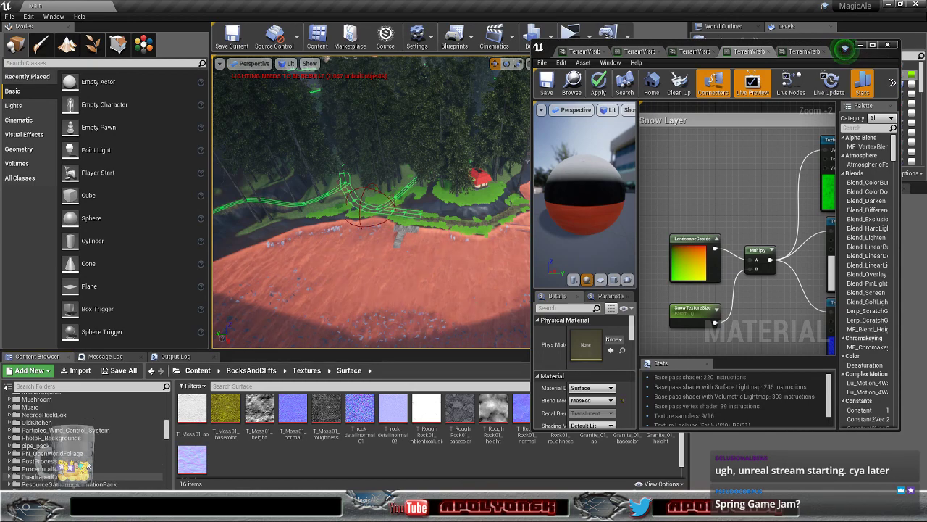
pyautogui.scroll(2, 87, 435)
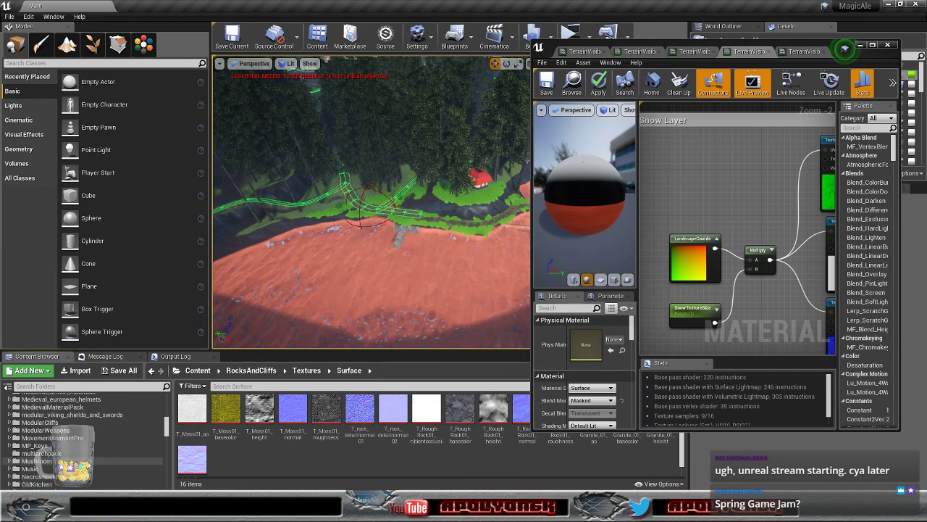
pyautogui.scroll(4, 87, 435)
pyautogui.scroll(10, 87, 435)
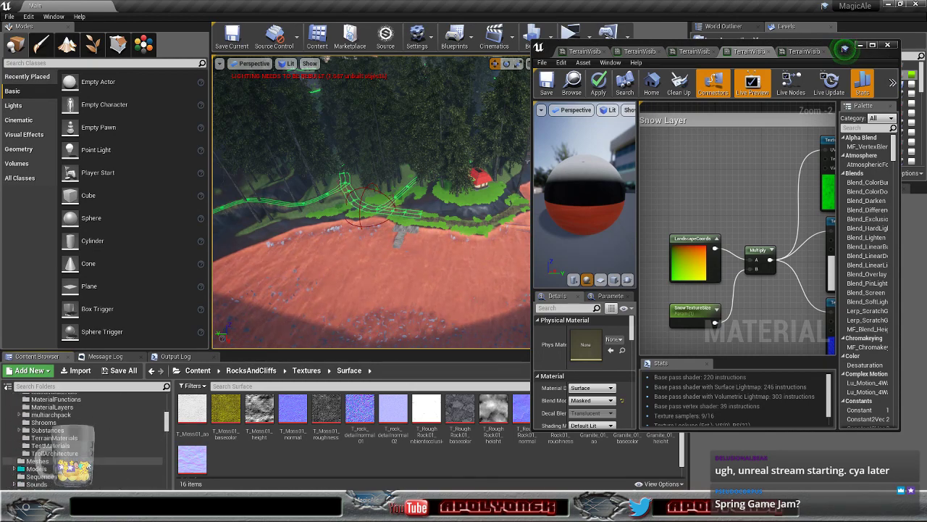
pyautogui.scroll(3, 87, 435)
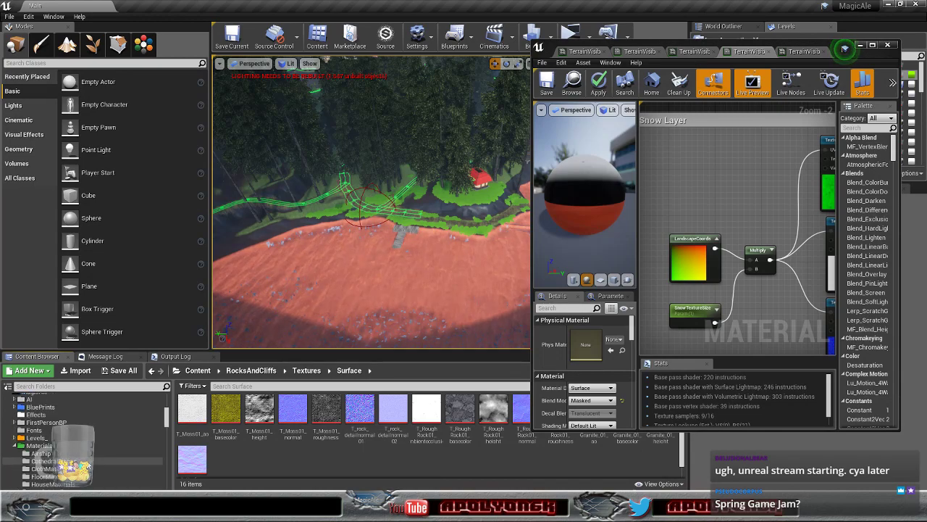
# - Examine the snowy mountains and sand ground in the level, and the Snow Layer's three texture samples in the material graph
pyautogui.press('w')
pyautogui.moveTo(371, 203); pyautogui.dragTo(304, 156, button='right')
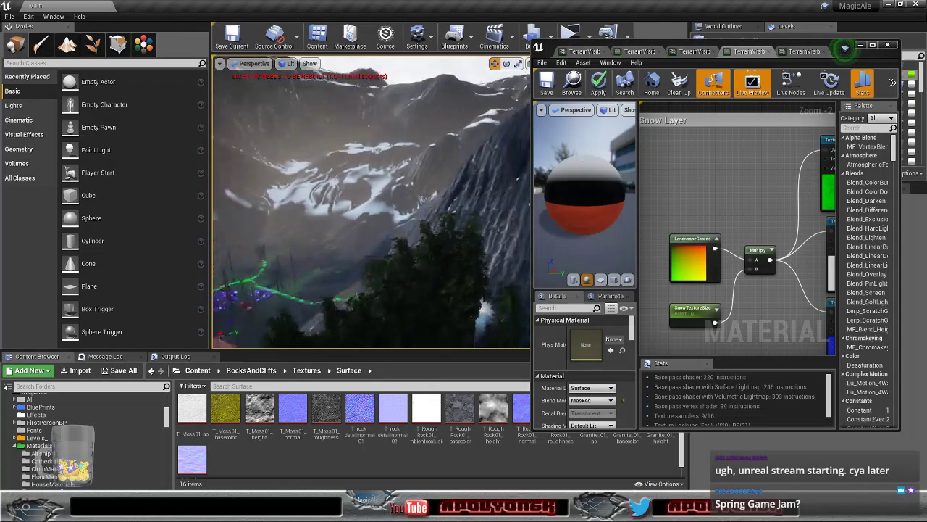
pyautogui.moveTo(371, 203); pyautogui.dragTo(399, 206, button='right')
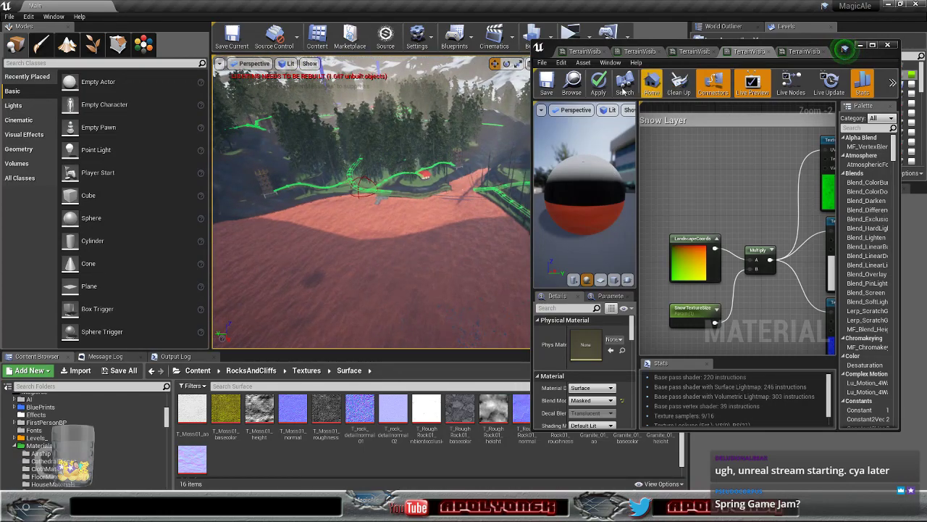
pyautogui.scroll(-1, 743, 167)
pyautogui.moveTo(744, 168); pyautogui.dragTo(734, 262, button='right')
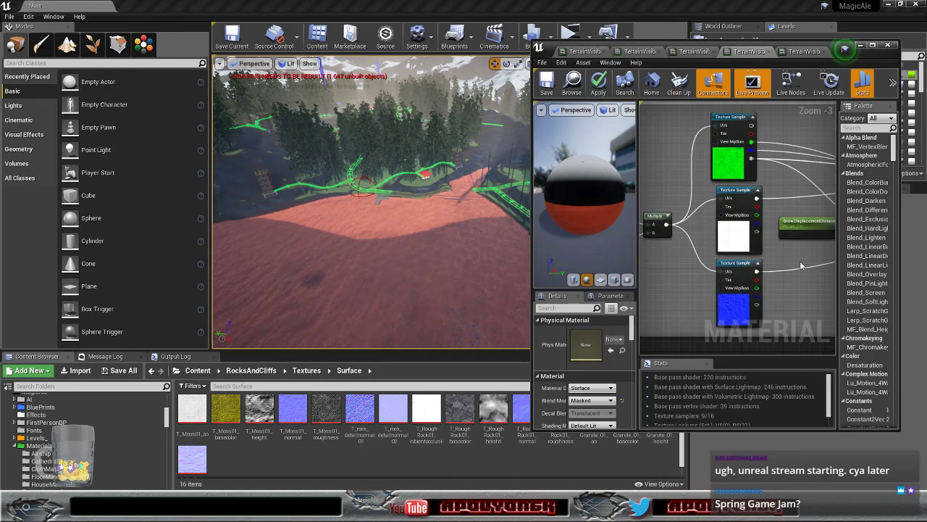
# - Return to the terrain material instance's parameters and enable the Sand Tint override under Tints
pyautogui.scroll(-2, 801, 266)
pyautogui.moveTo(802, 273); pyautogui.dragTo(783, 287, button='right')
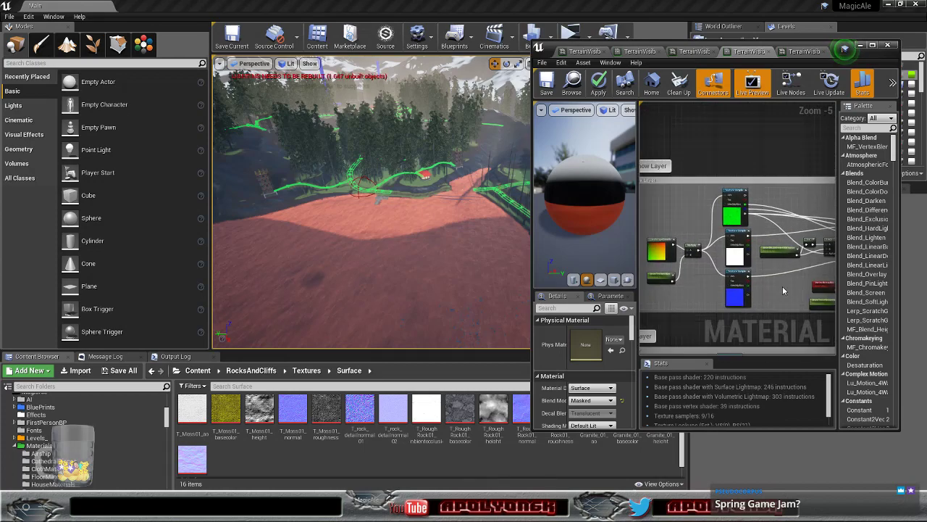
pyautogui.click(803, 52)
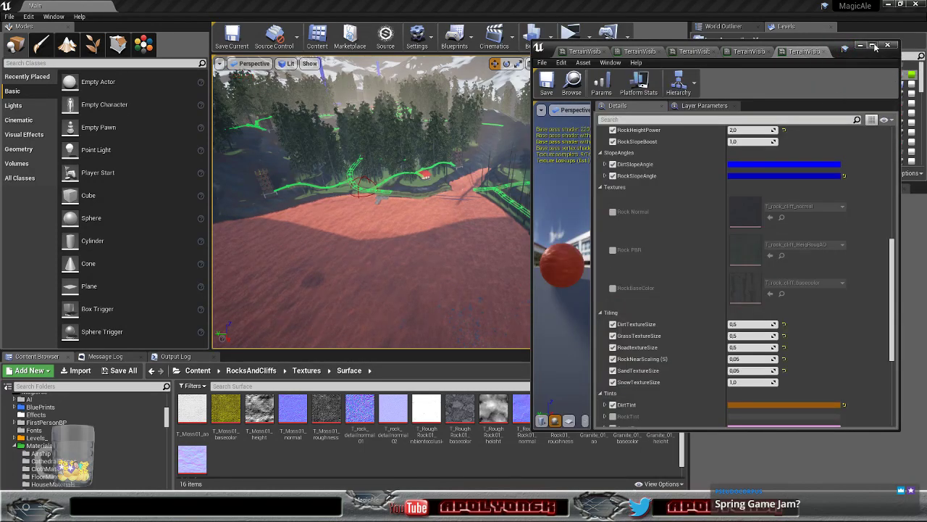
pyautogui.click(872, 46)
pyautogui.scroll(-4, 655, 183)
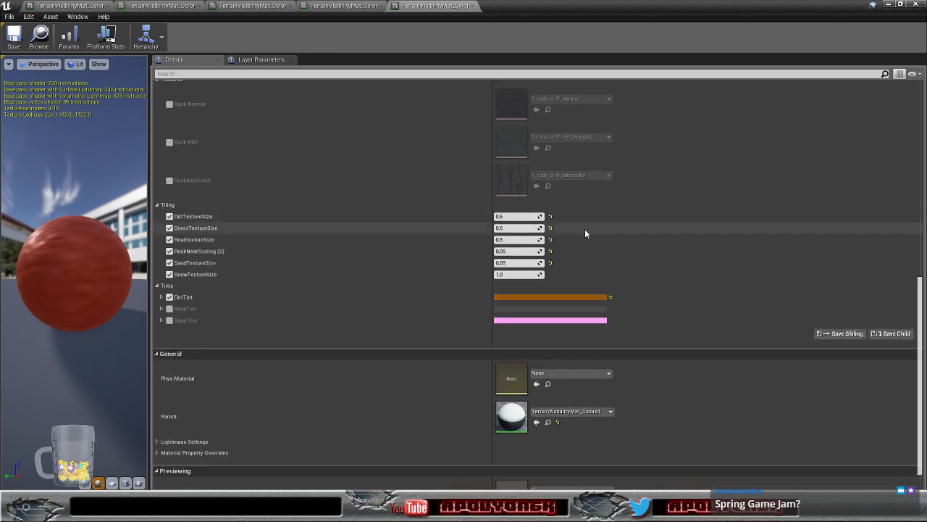
pyautogui.scroll(3, 396, 252)
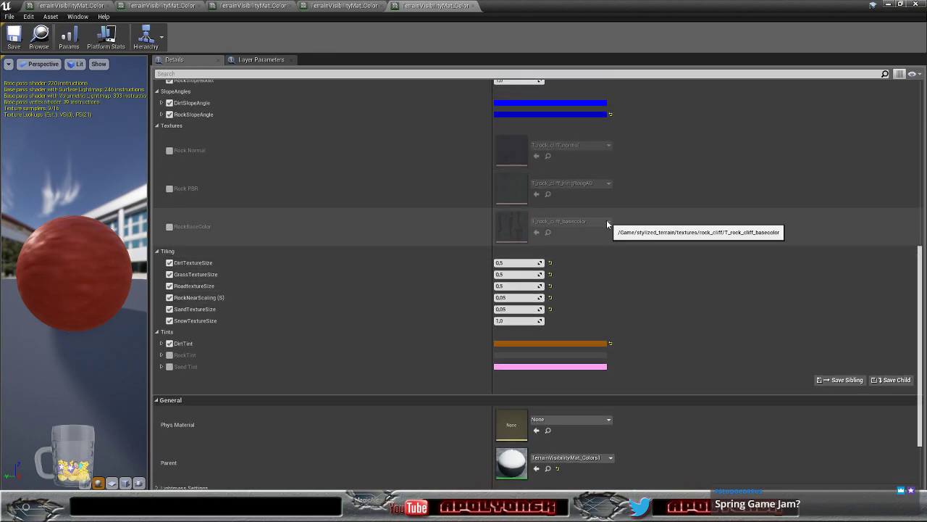
pyautogui.click(169, 366)
pyautogui.click(900, 4)
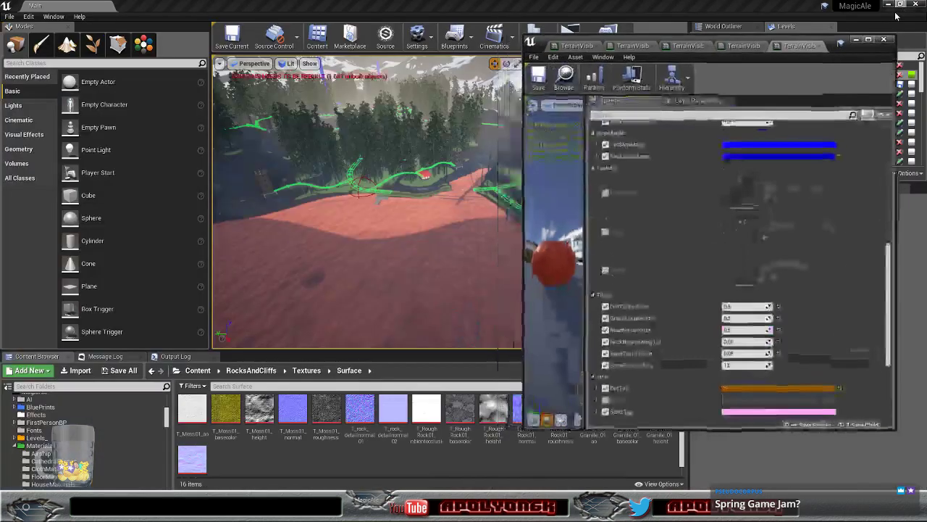
# - Open the Sand Tint colour for editing, raise its saturation to 1,0 and check the magenta sand in the level
pyautogui.scroll(-3, 859, 311)
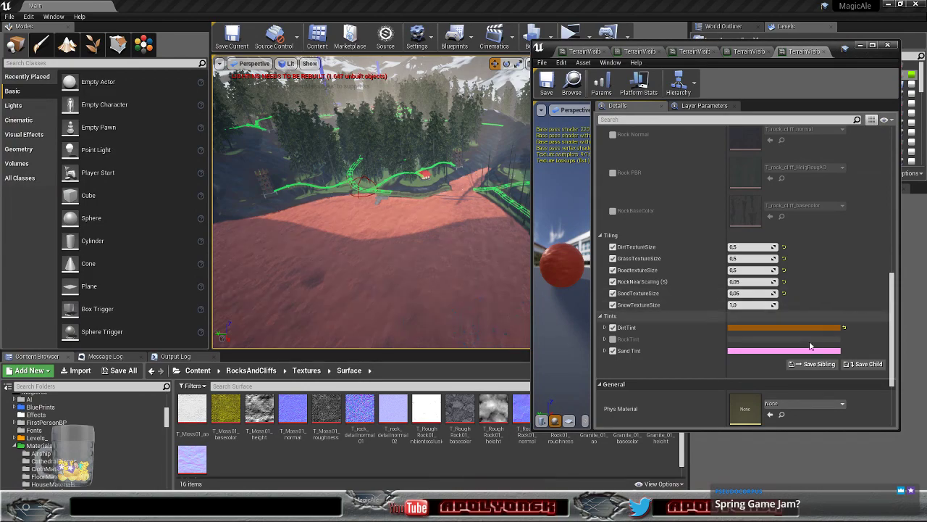
pyautogui.click(770, 351)
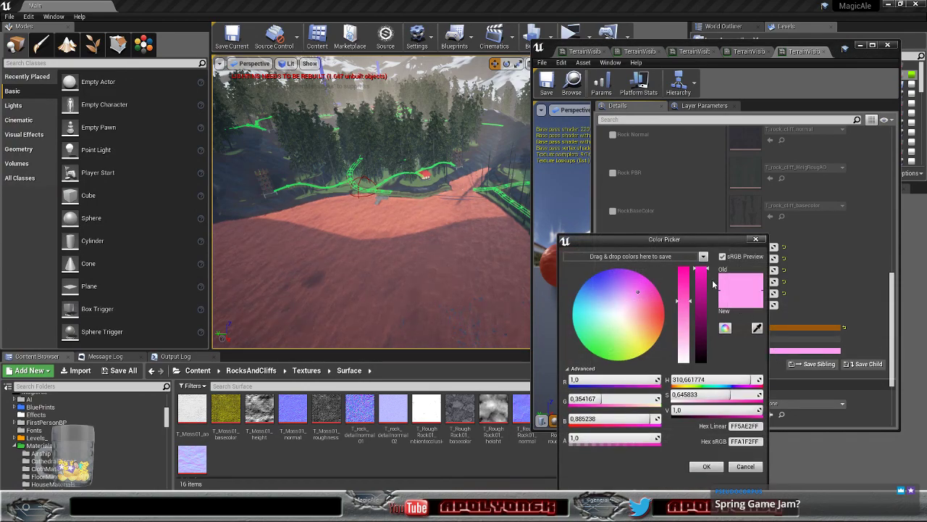
pyautogui.moveTo(685, 303); pyautogui.dragTo(684, 267)
pyautogui.moveTo(411, 240); pyautogui.dragTo(361, 293, button='right')
pyautogui.press('w')
pyautogui.press('w')
pyautogui.press('s')
pyautogui.press('w')
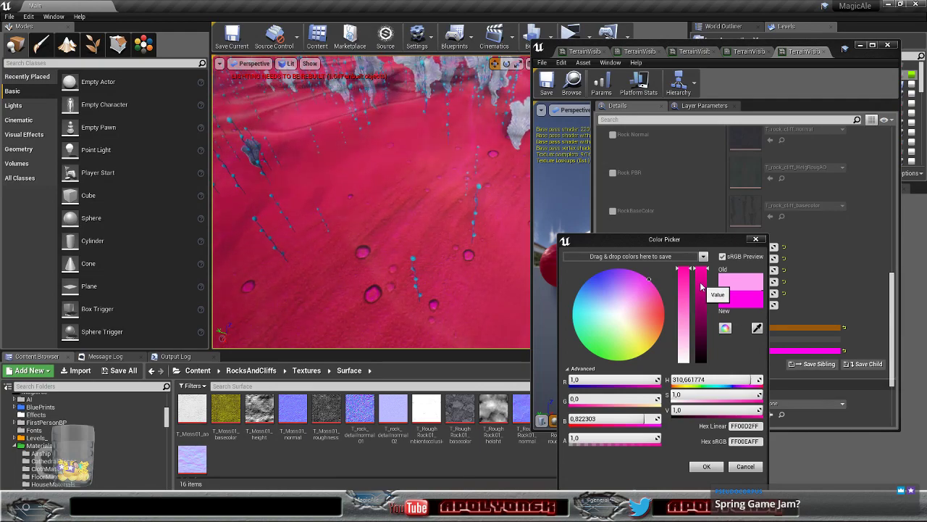
# - Try a purple Sand Tint, hex sRGB C700FFFF, and inspect it on the sand ground from several angles
pyautogui.moveTo(648, 281); pyautogui.dragTo(622, 269)
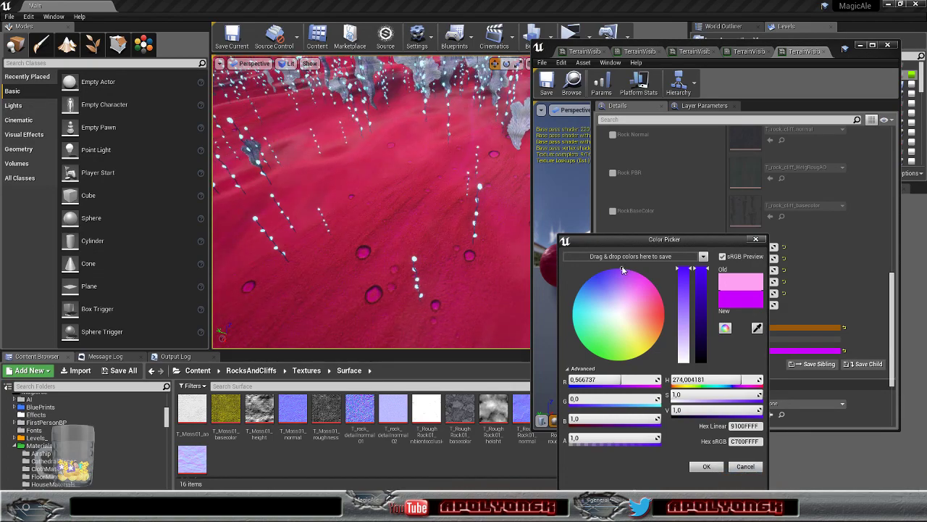
pyautogui.moveTo(453, 249); pyautogui.dragTo(390, 313, button='right')
pyautogui.scroll(3, 450, 252)
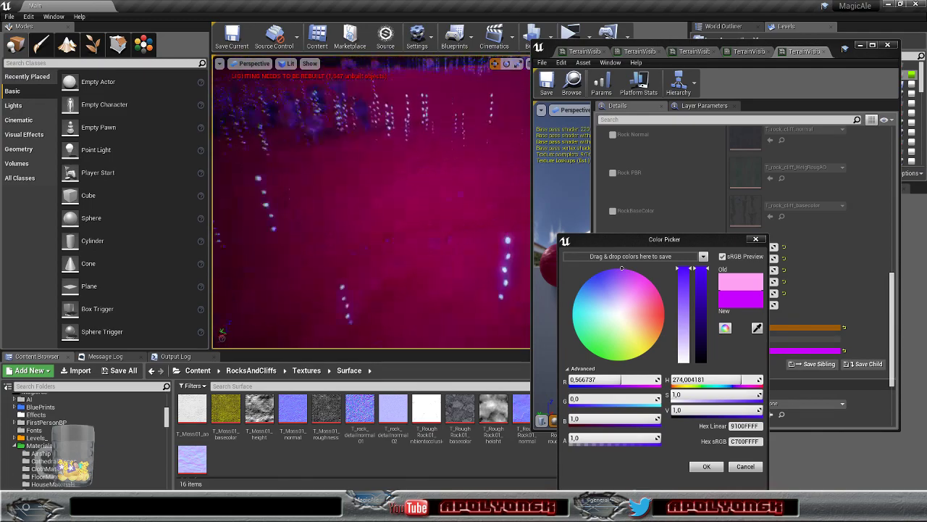
pyautogui.moveTo(449, 253); pyautogui.dragTo(402, 195, button='right')
pyautogui.moveTo(456, 218)
pyautogui.mouseDown(button='right')
pyautogui.moveTo(403, 259)
pyautogui.moveTo(453, 219)
pyautogui.moveTo(444, 219)
pyautogui.mouseUp(button='right')
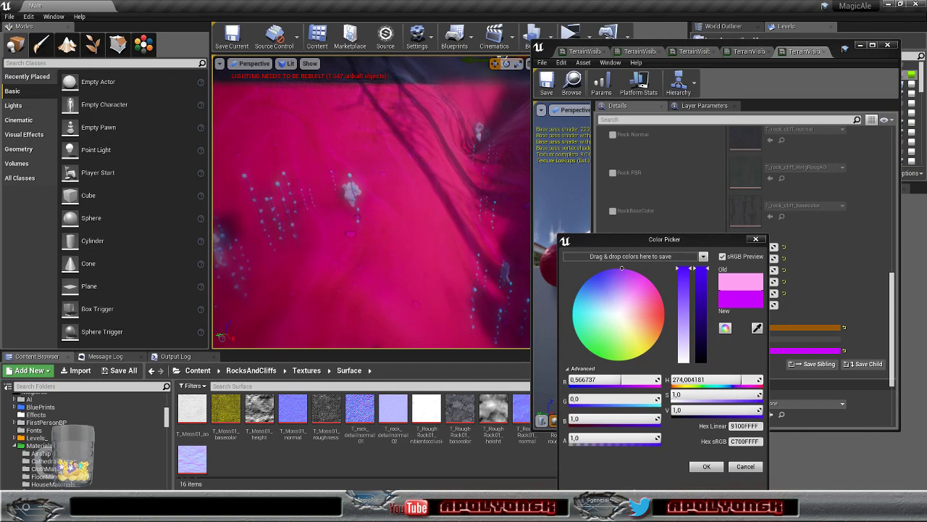
pyautogui.moveTo(445, 220); pyautogui.dragTo(404, 230, button='right')
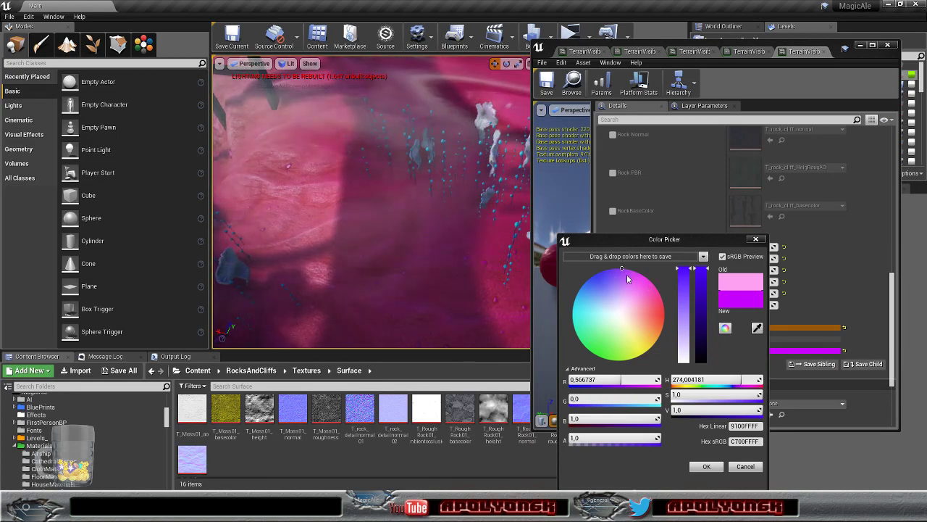
# - Set the Sand Tint to blue-violet, hex sRGB 6F32FFFF, check it on the sand and accept the colour
pyautogui.moveTo(607, 275); pyautogui.dragTo(602, 276)
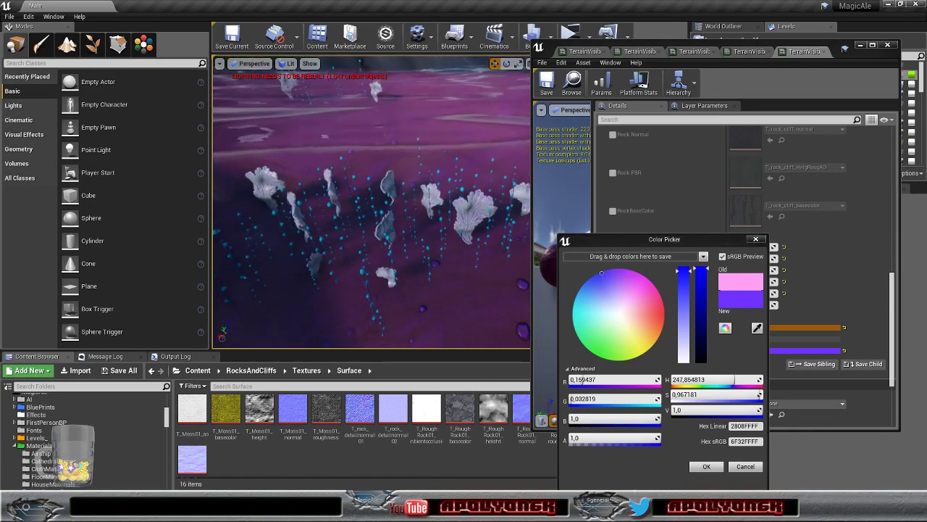
pyautogui.moveTo(391, 203); pyautogui.dragTo(243, 181, button='right')
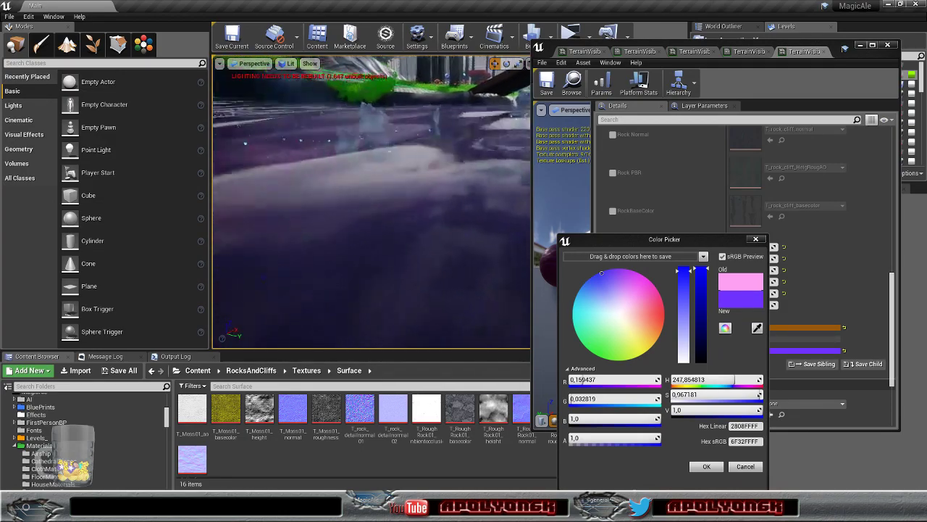
pyautogui.moveTo(290, 203); pyautogui.dragTo(463, 203, button='right')
pyautogui.moveTo(363, 203)
pyautogui.mouseDown(button='right')
pyautogui.moveTo(450, 205)
pyautogui.moveTo(417, 195)
pyautogui.moveTo(348, 209)
pyautogui.mouseUp(button='right')
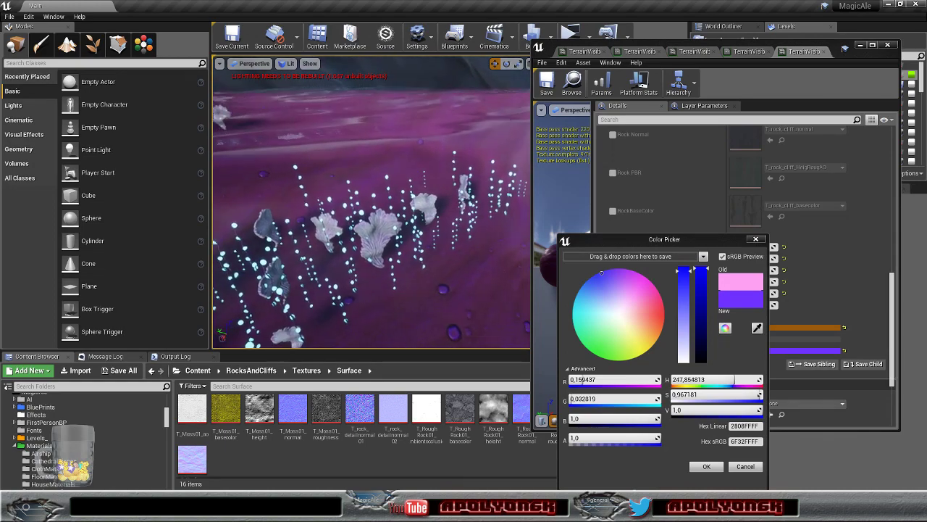
pyautogui.click(700, 468)
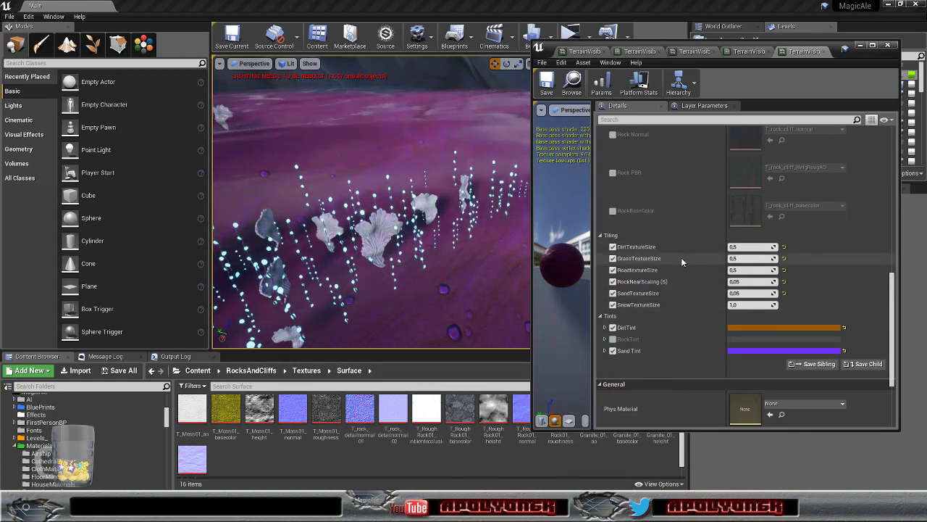
# - Try a SandTextureSize of 0,5, settle on 0,25 and check the tiling on the sand ground
pyautogui.click(742, 293)
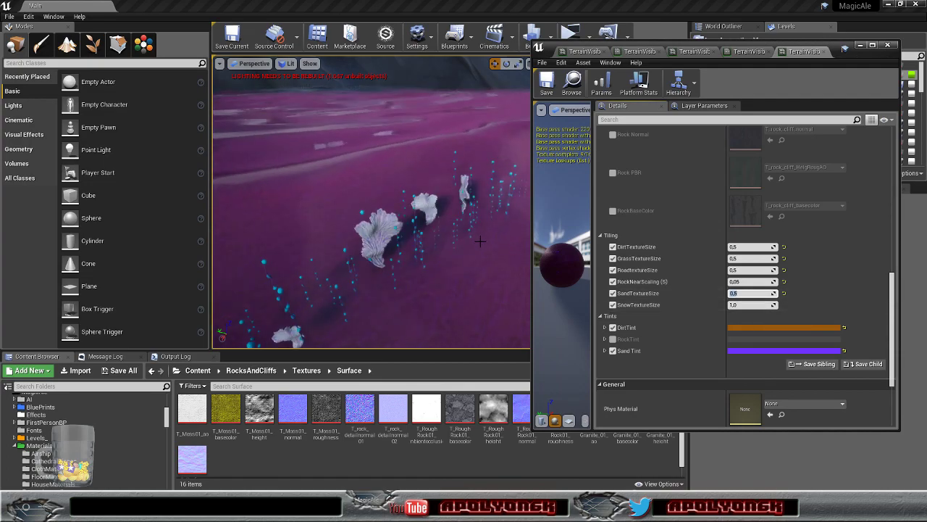
pyautogui.moveTo(479, 260); pyautogui.dragTo(392, 276, button='right')
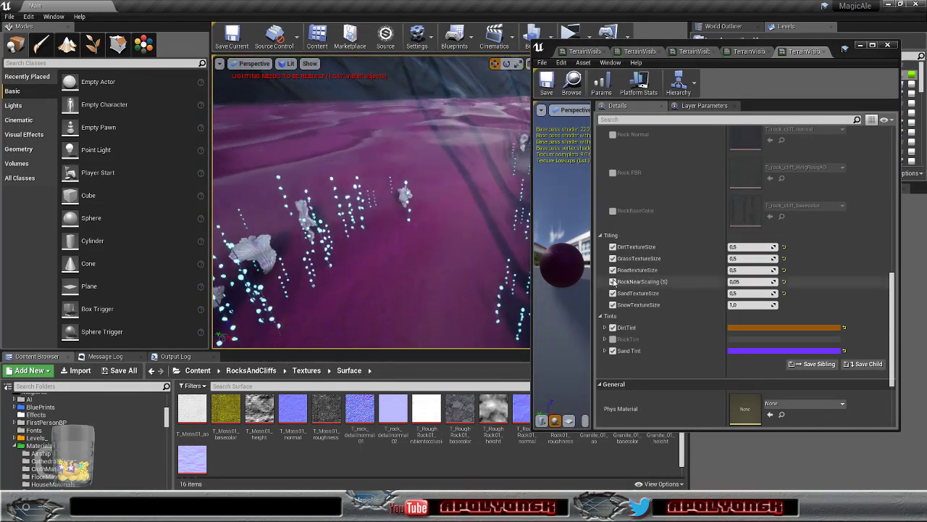
pyautogui.click(743, 294)
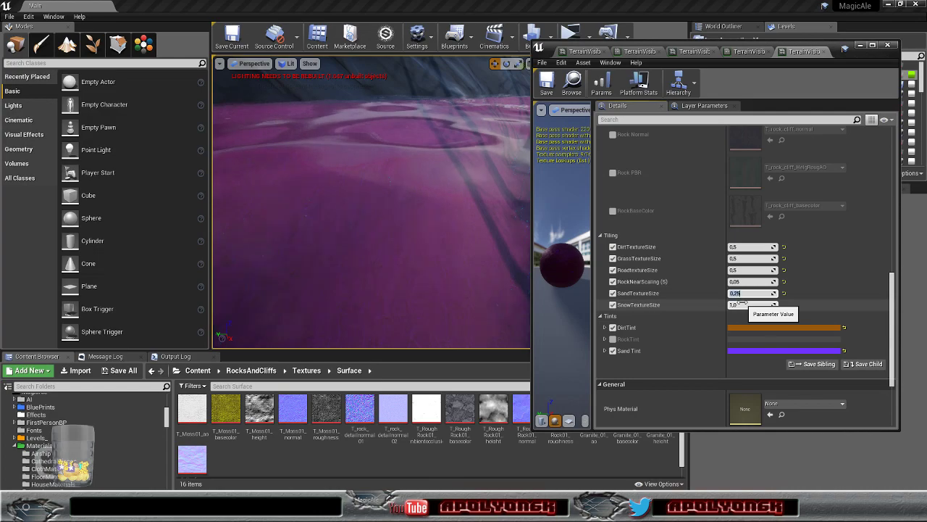
pyautogui.moveTo(461, 235); pyautogui.dragTo(432, 208, button='right')
pyautogui.press('s')
pyautogui.press('w')
pyautogui.press('w')
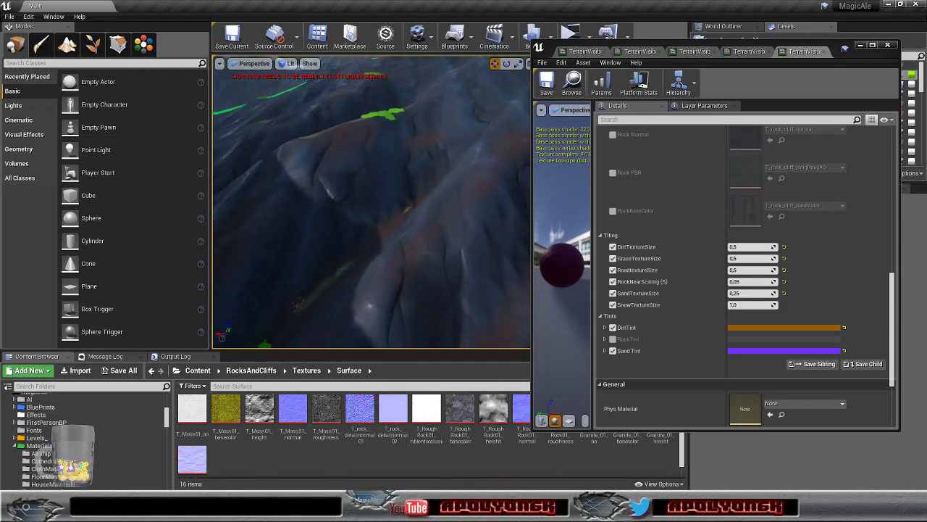
# - Try a DirtTextureSize of 0,25 while viewing the root-covered dirt ground up close
pyautogui.scroll(6, 387, 256)
pyautogui.moveTo(387, 256); pyautogui.dragTo(429, 317, button='right')
pyautogui.scroll(4, 391, 268)
pyautogui.press('w')
pyautogui.scroll(4, 420, 269)
pyautogui.scroll(-2, 419, 263)
pyautogui.moveTo(419, 263); pyautogui.dragTo(416, 205, button='right')
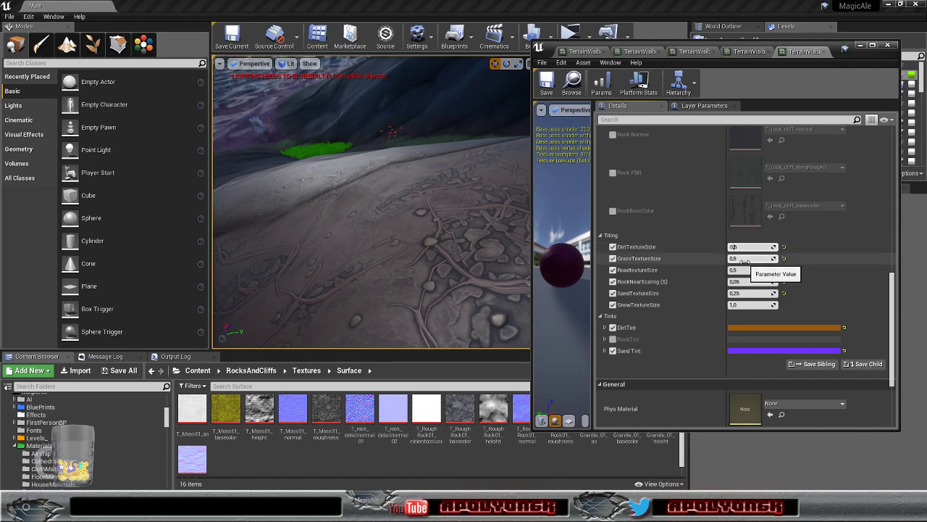
pyautogui.press('Return')
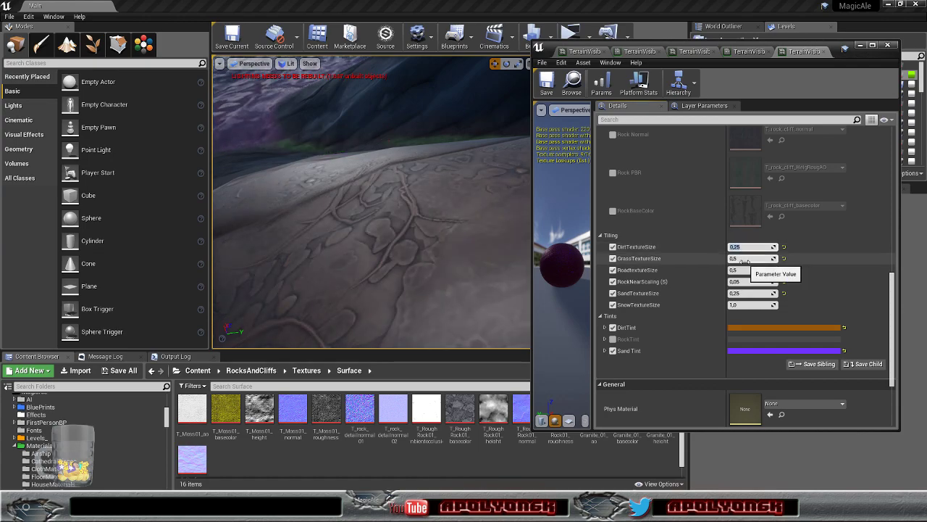
# - Try a DirtTextureSize of 0,15, return it to 0,5 and compare the tiling on the dirt ground
pyautogui.press('w')
pyautogui.moveTo(450, 221); pyautogui.dragTo(402, 203, button='right')
pyautogui.click(741, 248)
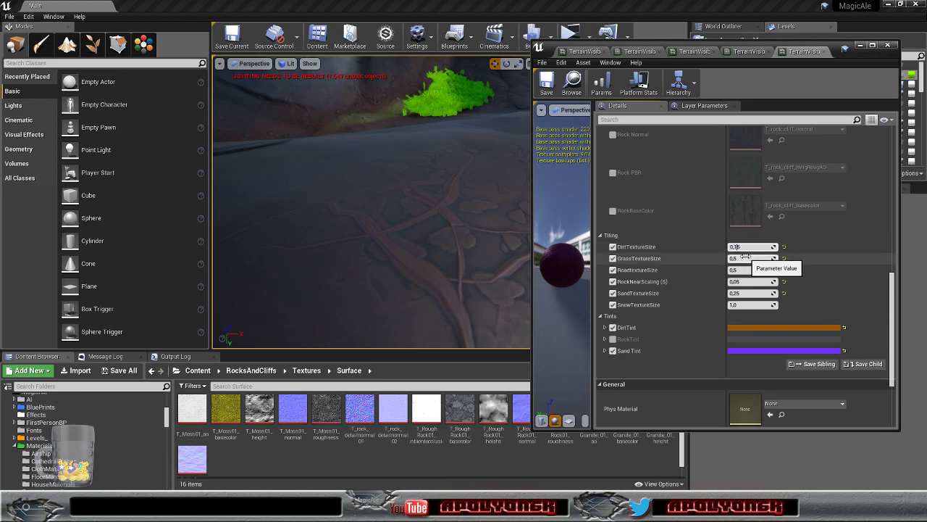
pyautogui.press('Return')
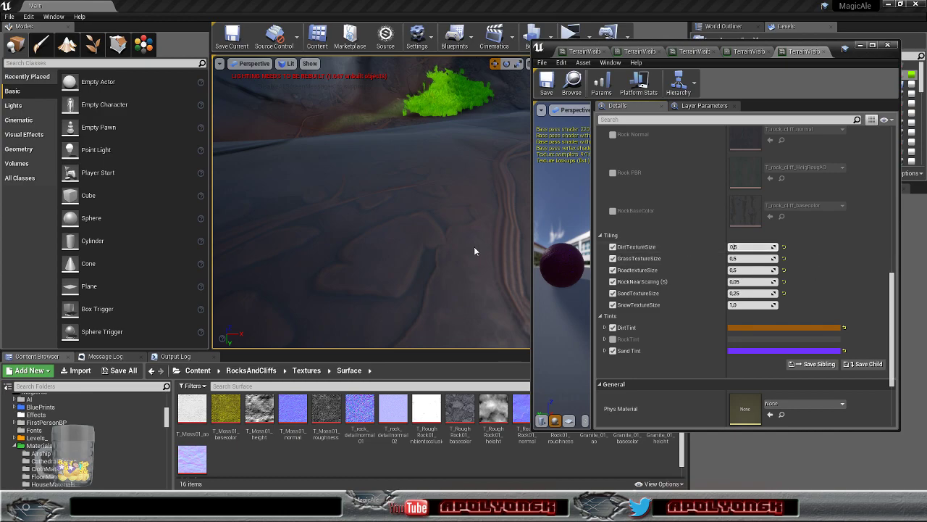
pyautogui.moveTo(475, 247); pyautogui.dragTo(487, 241, button='right')
pyautogui.moveTo(356, 250); pyautogui.dragTo(361, 250, button='right')
pyautogui.moveTo(371, 203); pyautogui.dragTo(482, 197, button='right')
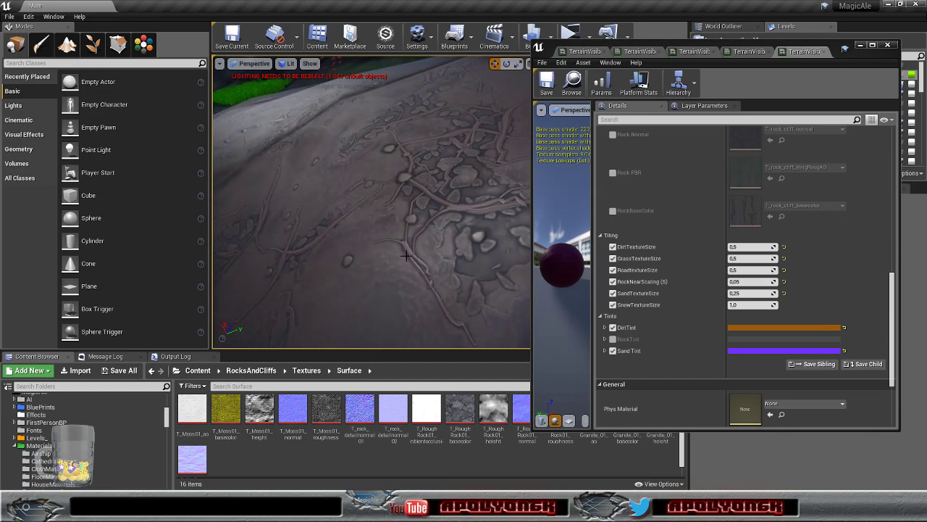
# - Set DirtTextureSize to 0,75 and check the root and stone pattern on the dirt ground
pyautogui.click(749, 248)
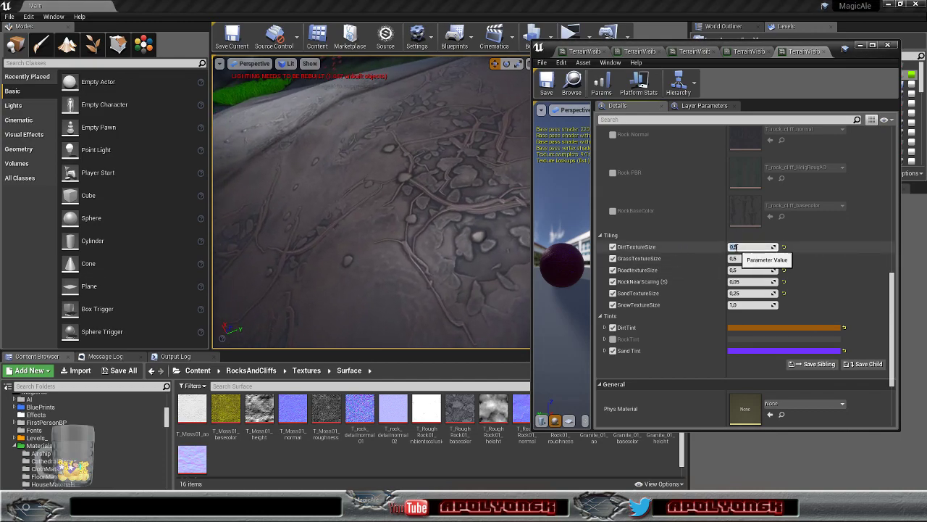
pyautogui.press('Return')
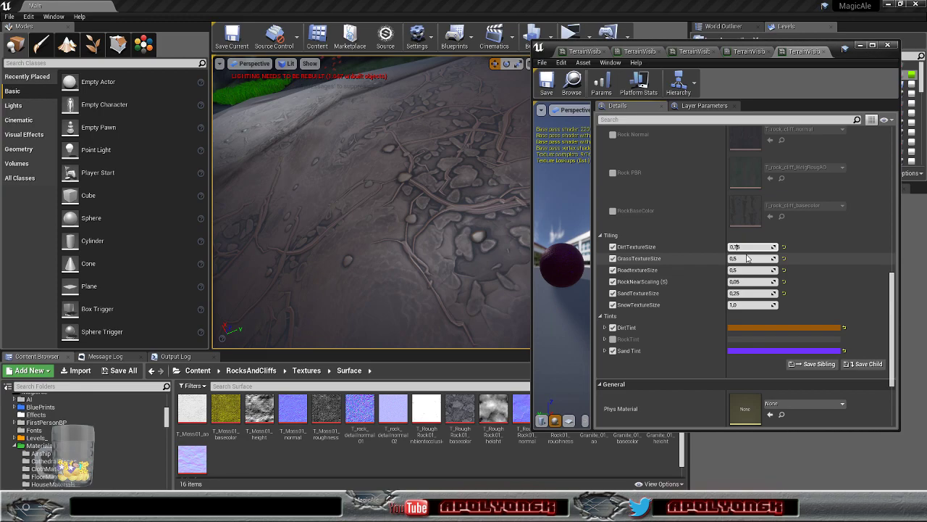
pyautogui.press('Return')
pyautogui.moveTo(406, 217); pyautogui.dragTo(391, 218, button='right')
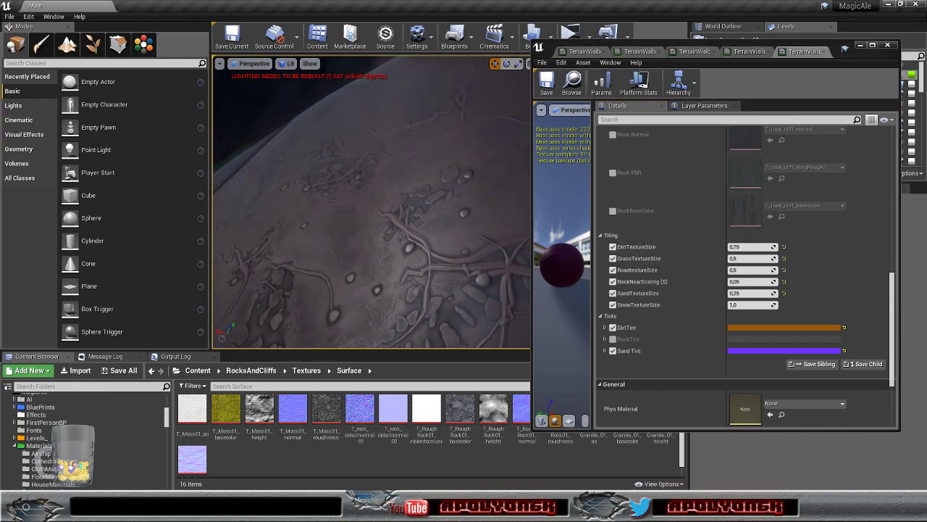
# - Move the material instance window clear of the viewport's camera settings and lower the camera speed to 3
pyautogui.moveTo(334, 116); pyautogui.dragTo(334, 62, button='right')
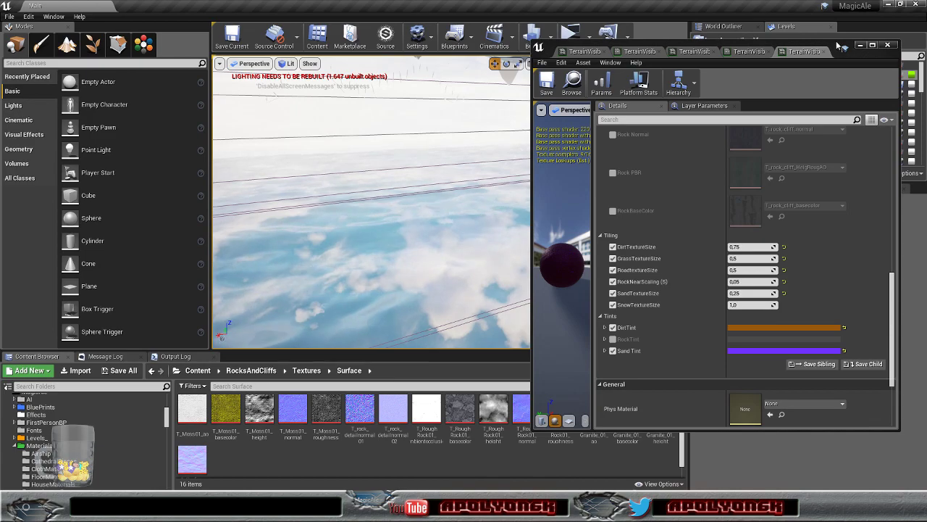
pyautogui.moveTo(840, 46); pyautogui.dragTo(842, 106)
pyautogui.click(659, 63)
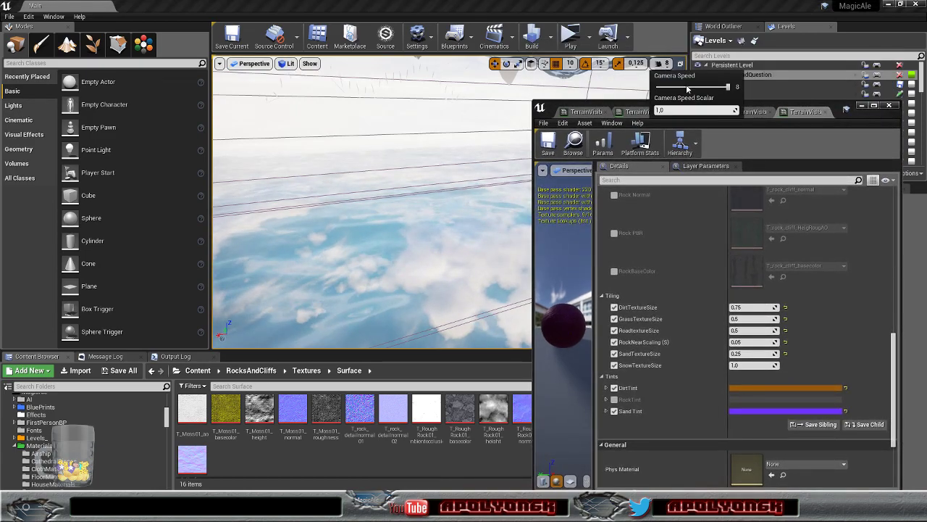
pyautogui.moveTo(449, 210); pyautogui.dragTo(481, 311, button='right')
pyautogui.press('w')
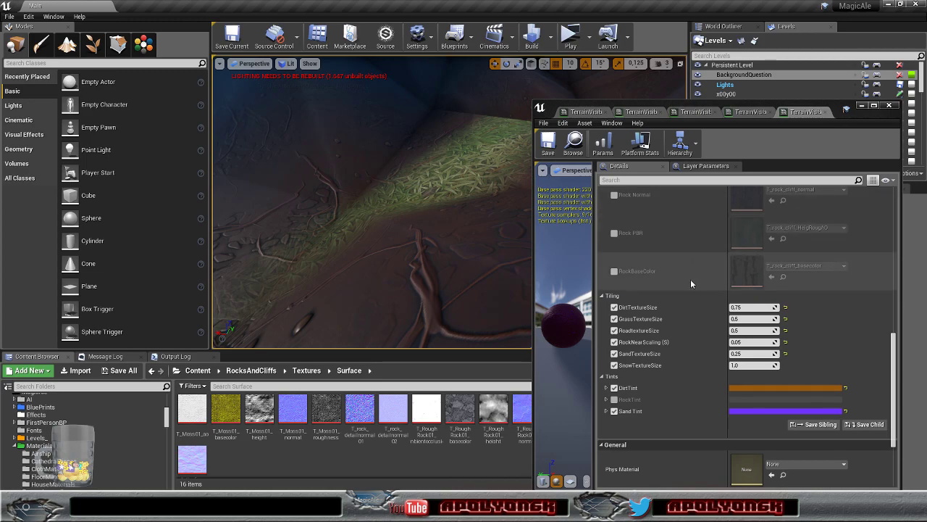
# - Disable the DirtTint override and check the untinted dirt on the slopes
pyautogui.scroll(1, 691, 282)
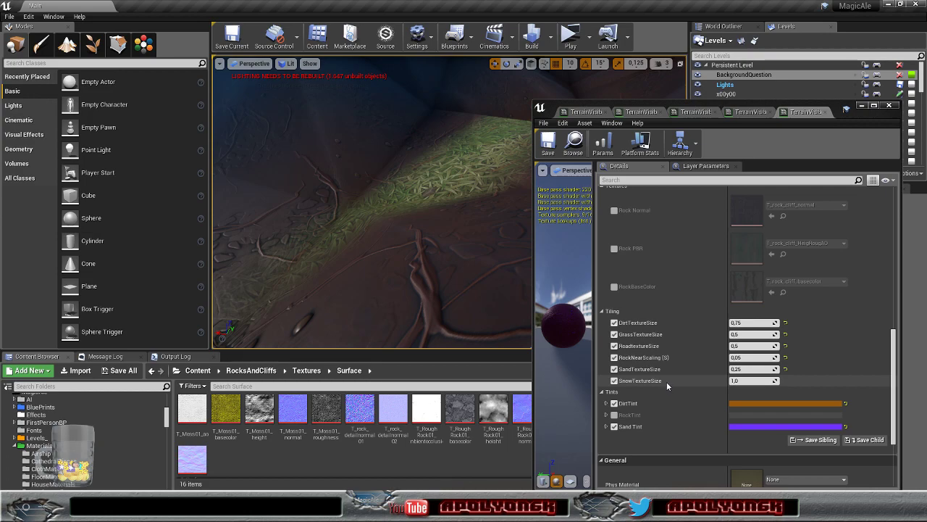
pyautogui.moveTo(402, 268); pyautogui.dragTo(235, 259, button='right')
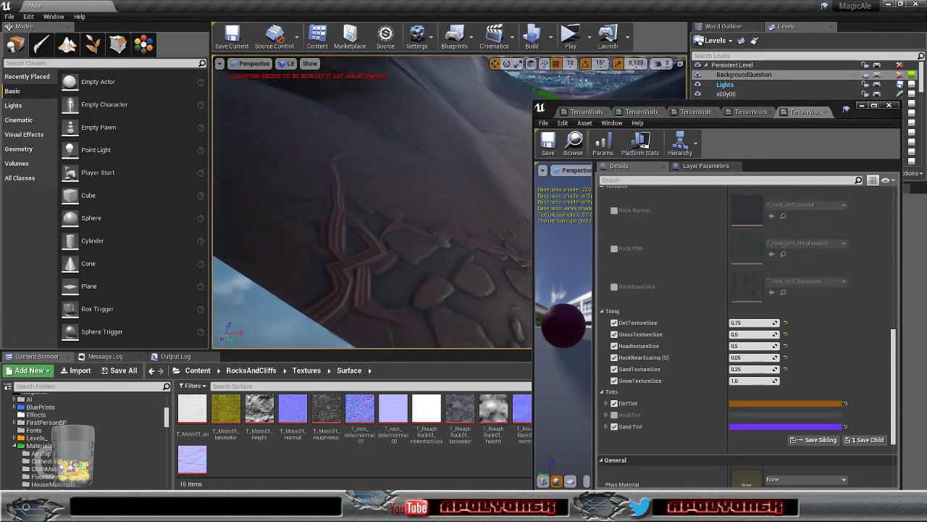
pyautogui.click(614, 404)
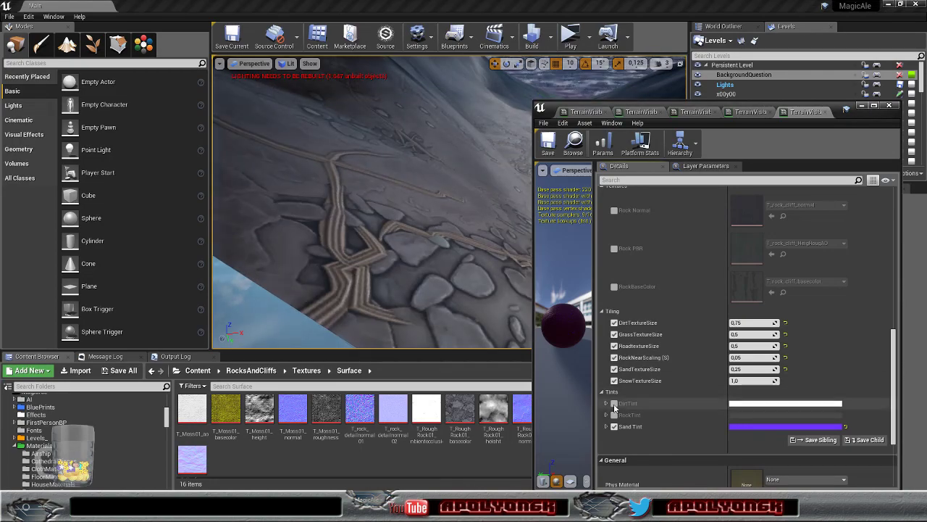
pyautogui.moveTo(406, 239); pyautogui.dragTo(424, 159, button='right')
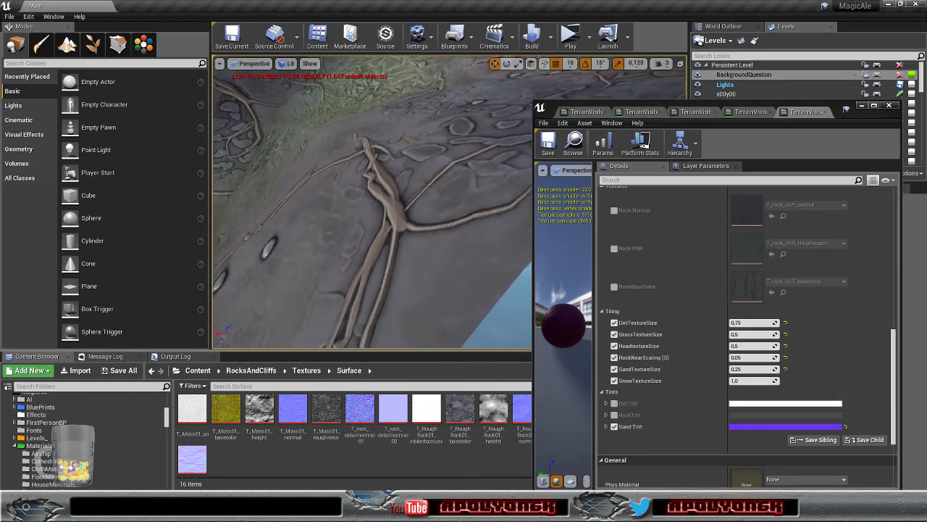
# - Locate the base color texture of the Dirt Layer's texture sample among the project assets, starting from the terrain material graph
pyautogui.moveTo(391, 217); pyautogui.dragTo(355, 205, button='right')
pyautogui.moveTo(437, 317)
pyautogui.mouseDown(button='right')
pyautogui.moveTo(426, 316)
pyautogui.moveTo(435, 317)
pyautogui.mouseUp(button='right')
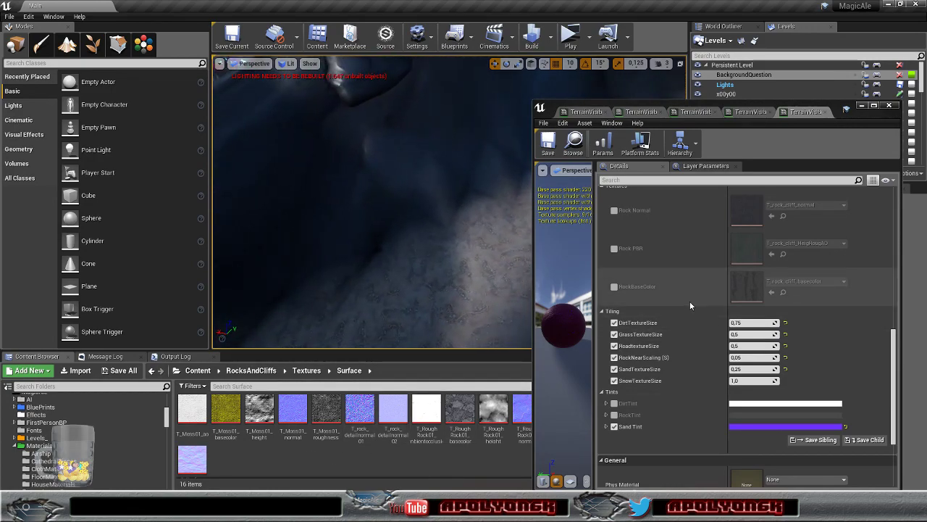
pyautogui.click(751, 112)
pyautogui.moveTo(693, 299); pyautogui.dragTo(699, 173, button='right')
pyautogui.moveTo(729, 316); pyautogui.dragTo(671, 163, button='right')
pyautogui.moveTo(708, 328); pyautogui.dragTo(707, 161, button='right')
pyautogui.moveTo(675, 289); pyautogui.dragTo(703, 239, button='right')
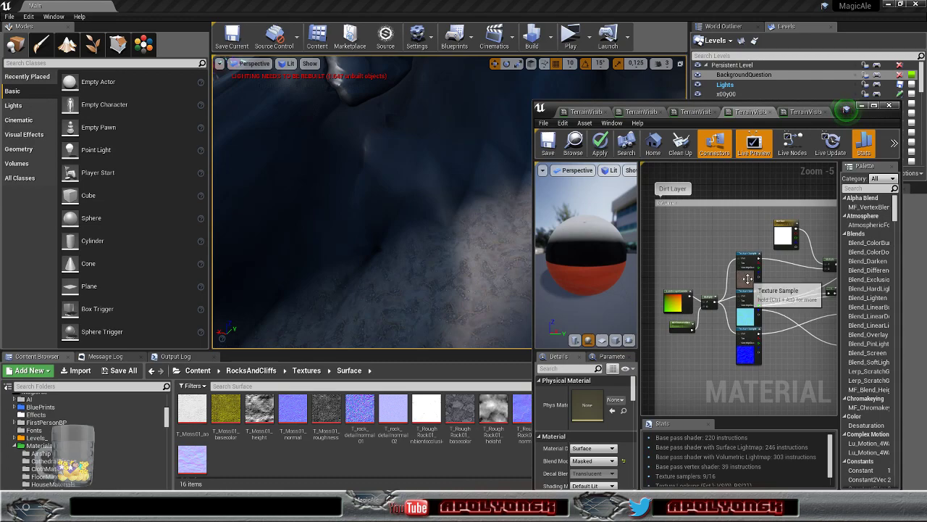
pyautogui.click(747, 278)
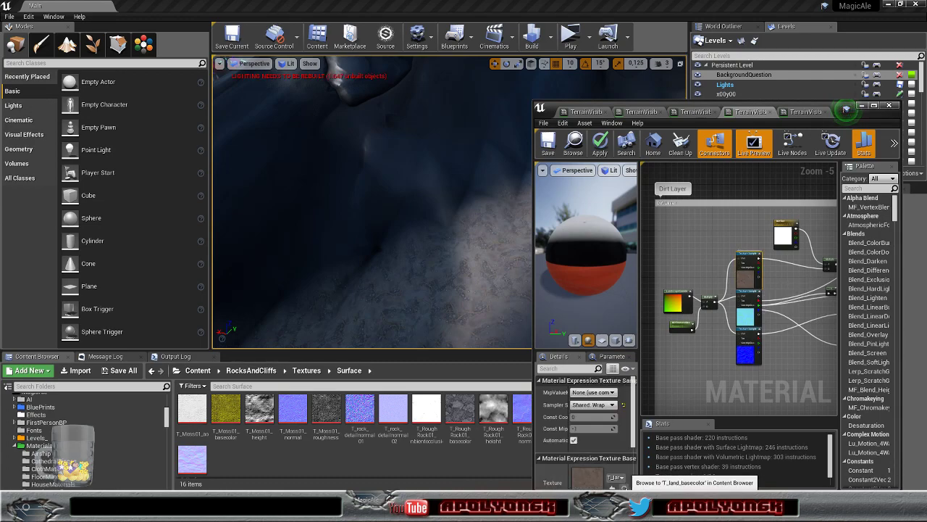
pyautogui.click(625, 486)
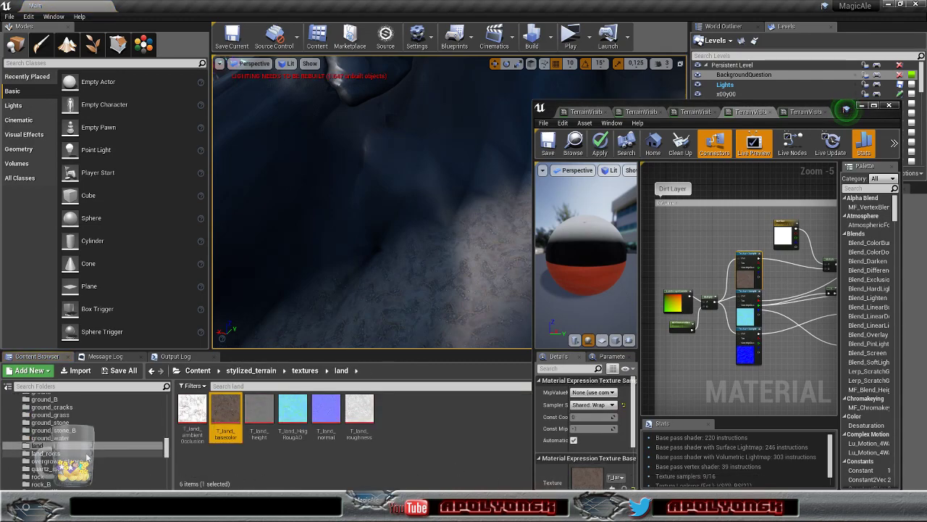
# - Open T_land_roots_basecolor from the land_roots folder and examine its root pattern up close and as a whole
pyautogui.click(87, 452)
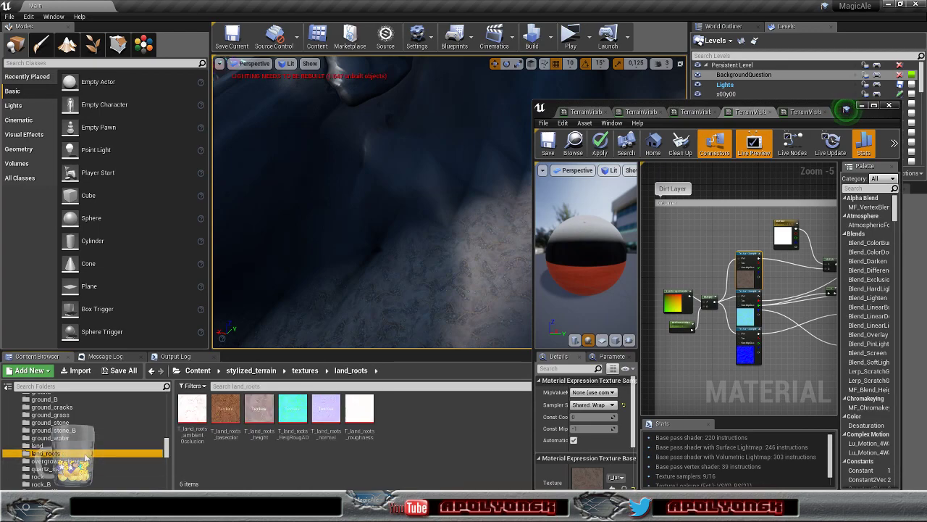
pyautogui.click(226, 416)
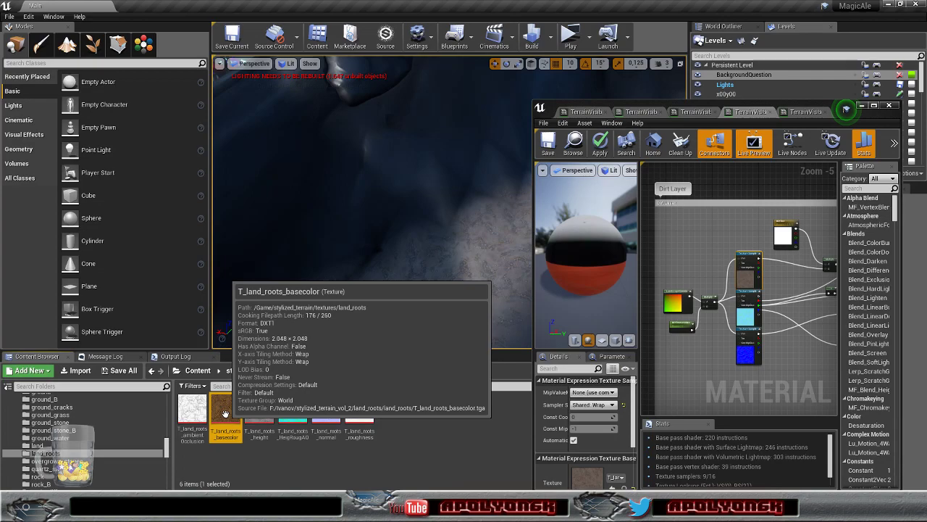
pyautogui.doubleClick(226, 415)
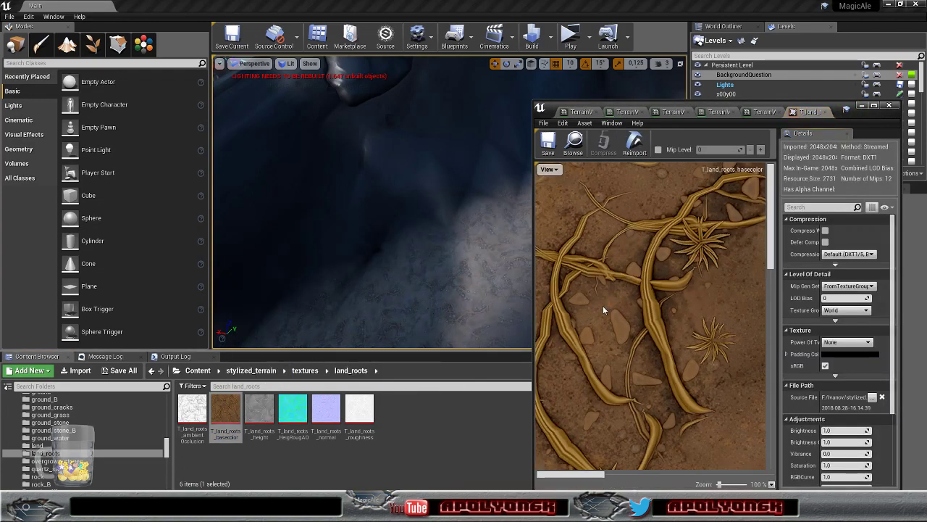
pyautogui.scroll(2, 635, 307)
pyautogui.scroll(-3, 635, 307)
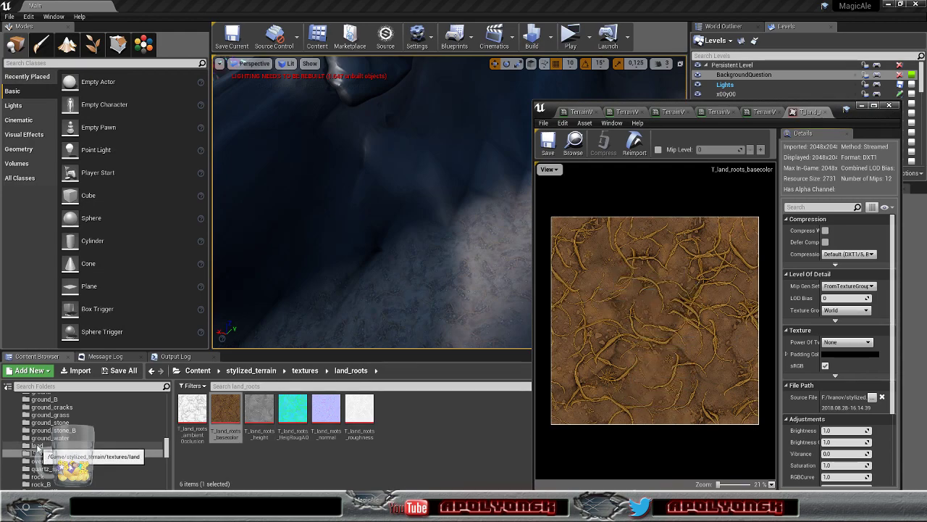
# - Open T_land_basecolor from the land folder and compare its whole pattern with T_land_roots_basecolor
pyautogui.click(95, 444)
pyautogui.doubleClick(225, 410)
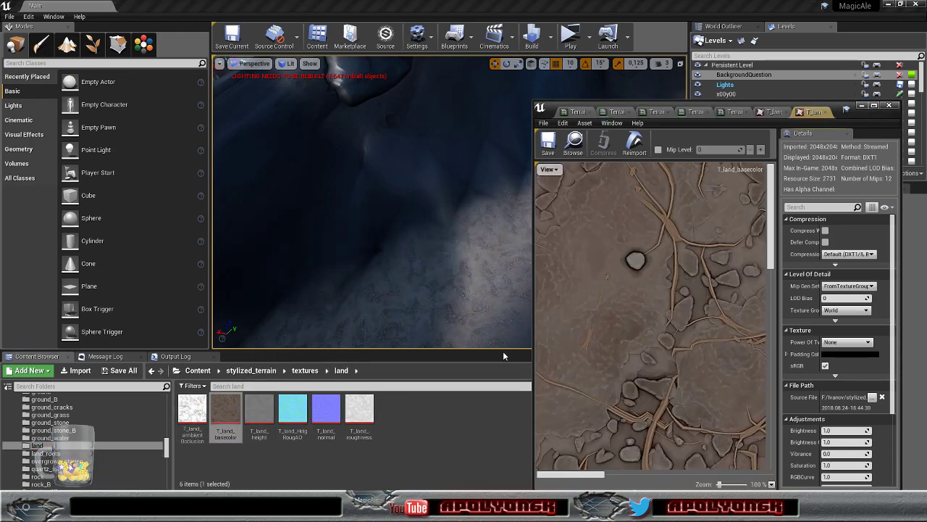
pyautogui.scroll(-5, 693, 313)
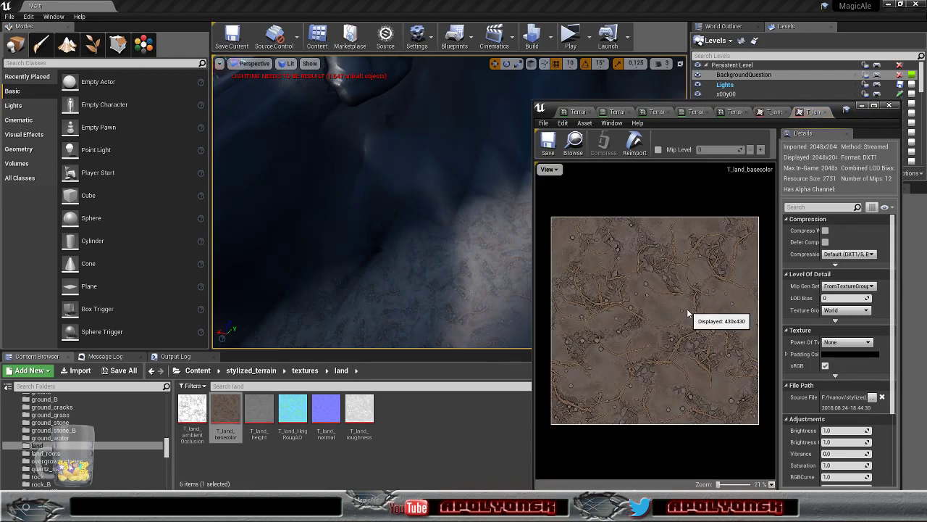
pyautogui.click(771, 112)
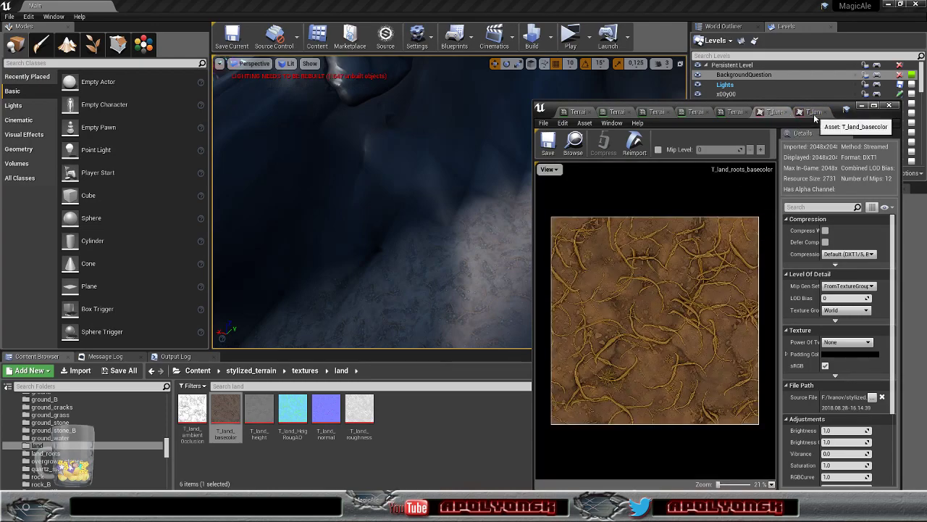
pyautogui.click(812, 113)
pyautogui.click(771, 113)
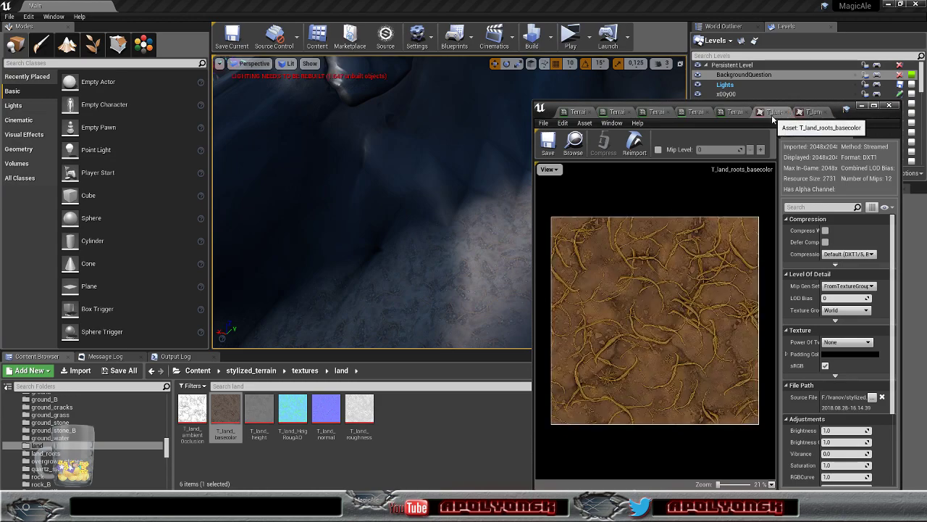
pyautogui.click(814, 113)
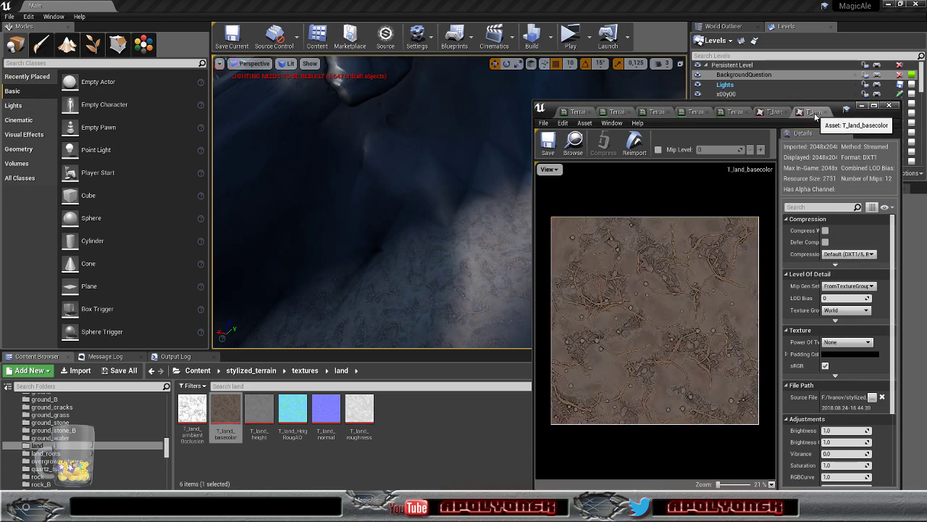
pyautogui.click(773, 113)
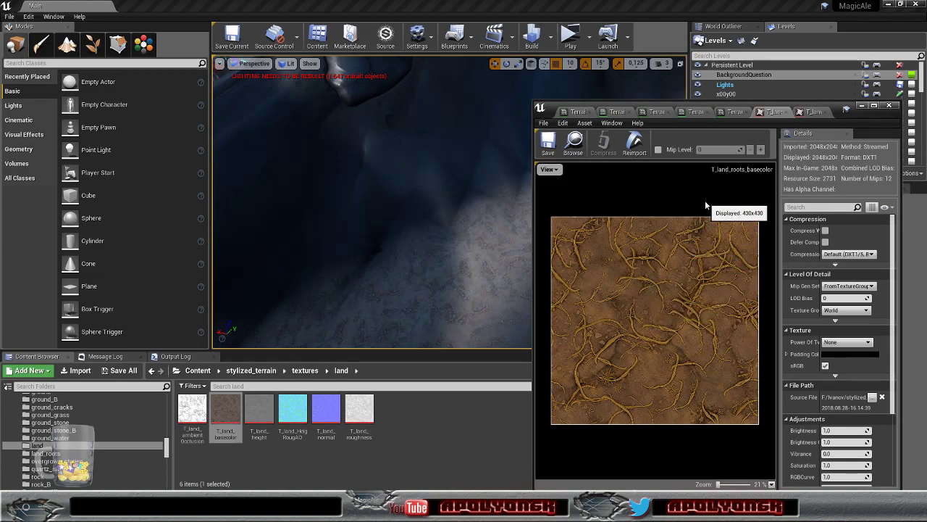
# - Open T_ground_basecolor from the ground texture folder and examine its surface as a candidate for the dirt layer
pyautogui.click(695, 113)
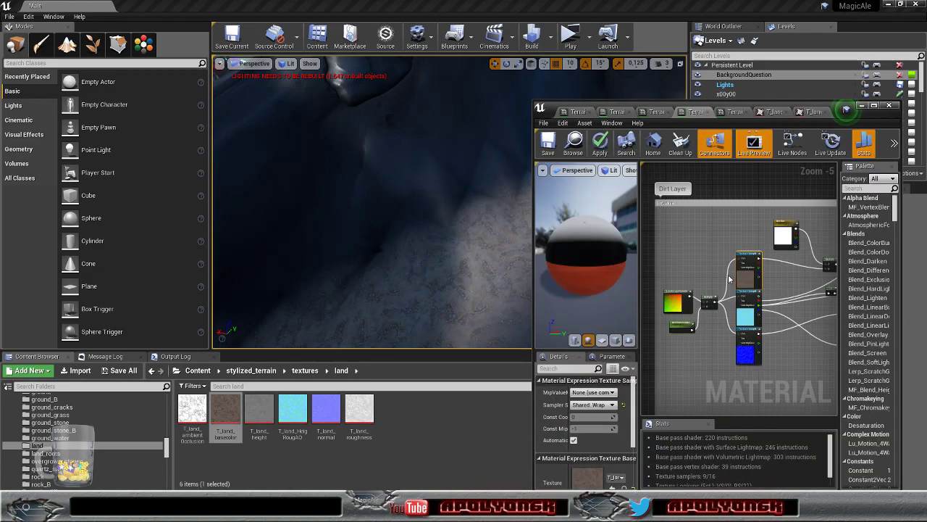
pyautogui.click(45, 453)
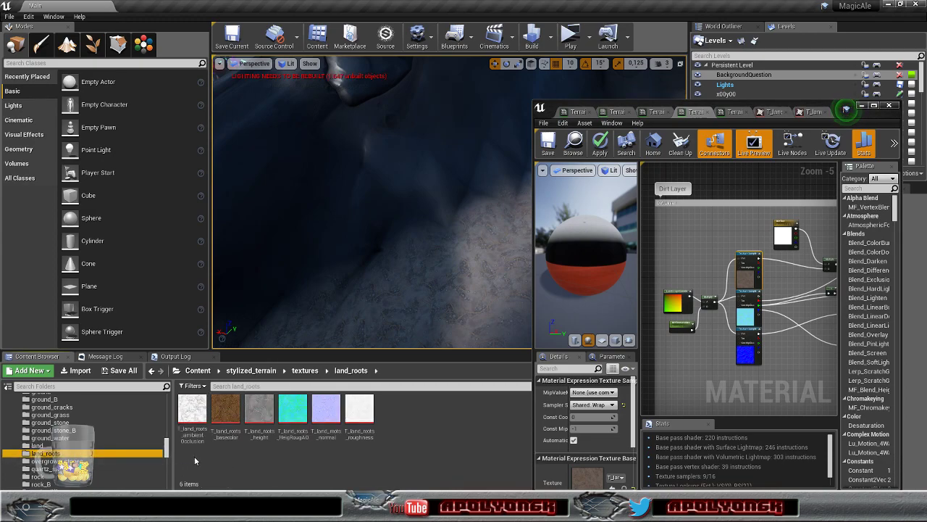
pyautogui.scroll(3, 113, 442)
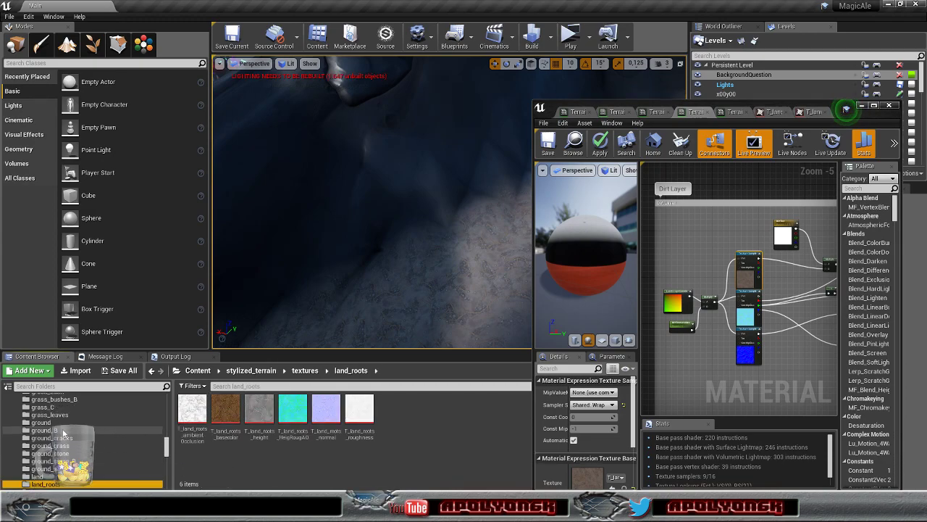
pyautogui.click(58, 424)
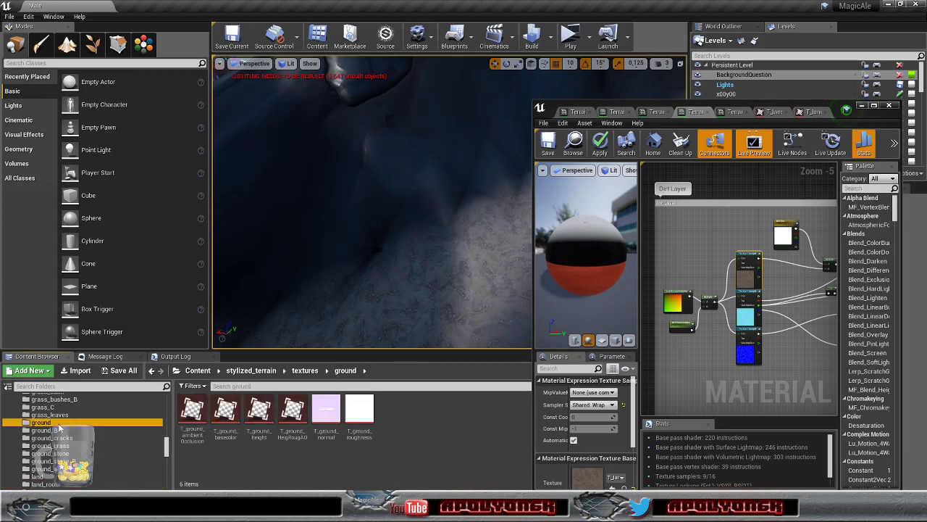
pyautogui.click(224, 411)
pyautogui.doubleClick(223, 411)
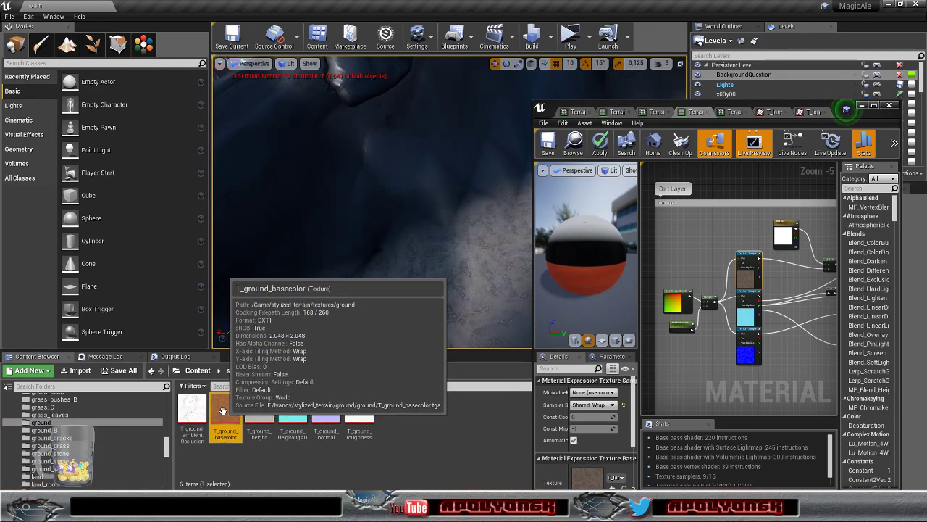
pyautogui.scroll(-8, 682, 318)
pyautogui.scroll(3, 683, 321)
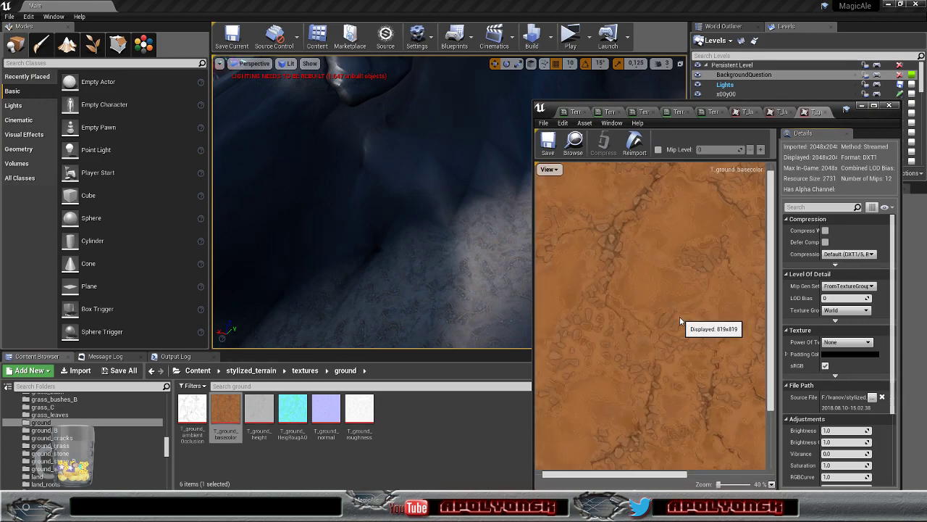
pyautogui.scroll(-2, 680, 321)
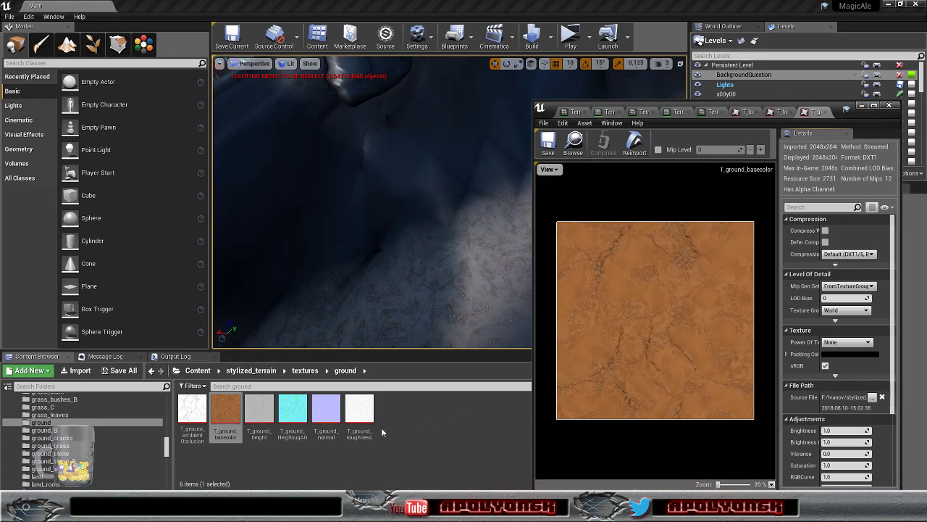
# - Open T_ground_B_basecolor from the ground_B folder and examine its stones and overall tiling pattern
pyautogui.click(45, 430)
pyautogui.click(220, 411)
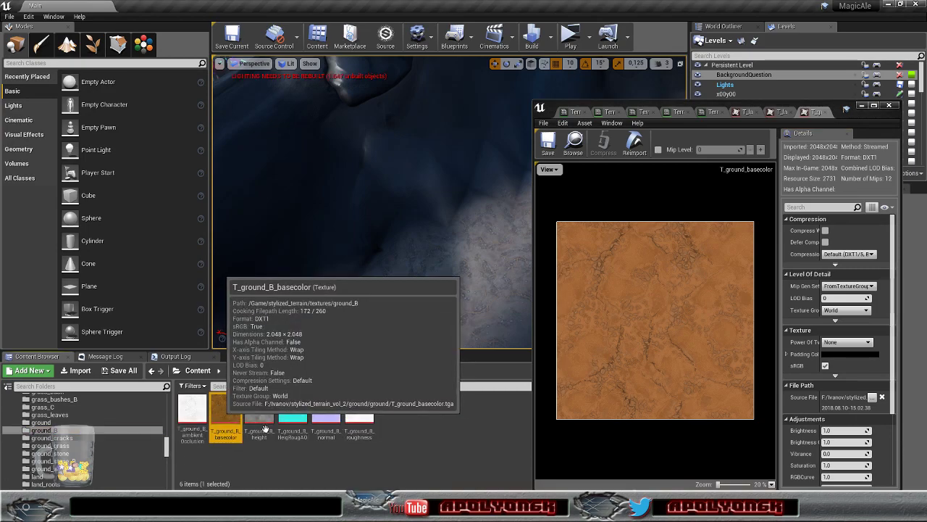
pyautogui.scroll(-4, 640, 383)
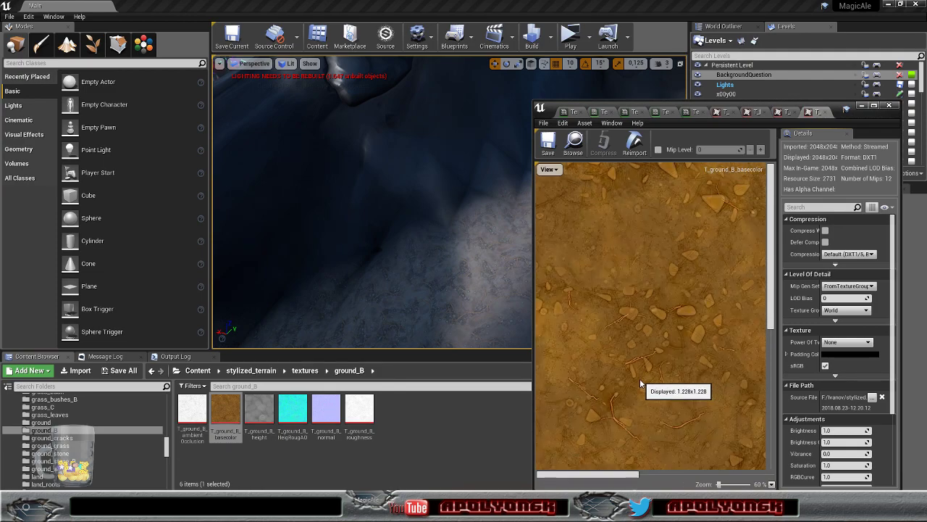
pyautogui.scroll(-4, 640, 384)
pyautogui.scroll(2, 640, 382)
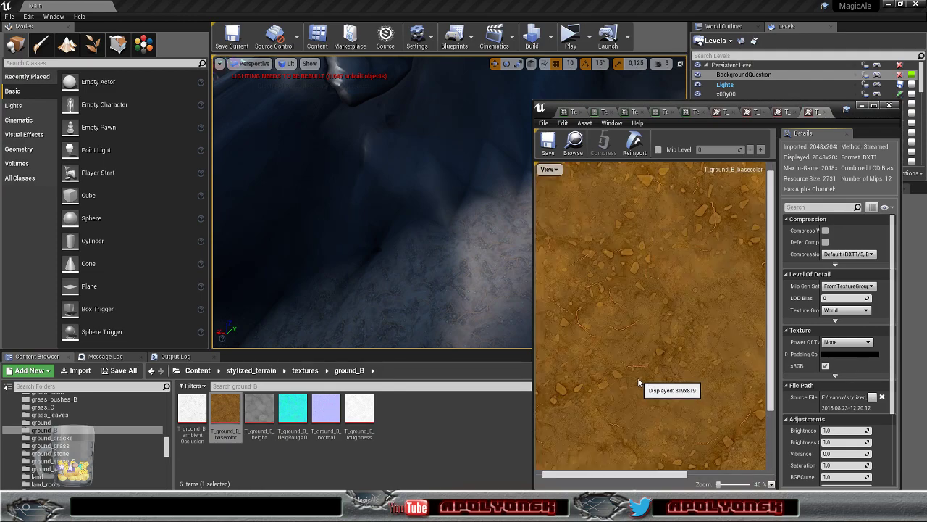
pyautogui.scroll(-2, 640, 382)
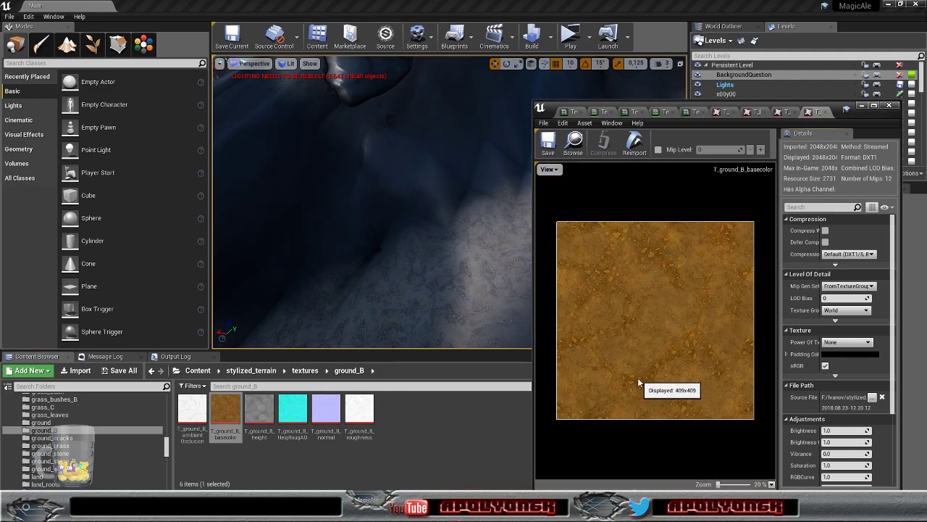
# - Open T_ground_stone_basecolor from the ground_stone folder and view the whole texture
pyautogui.click(76, 453)
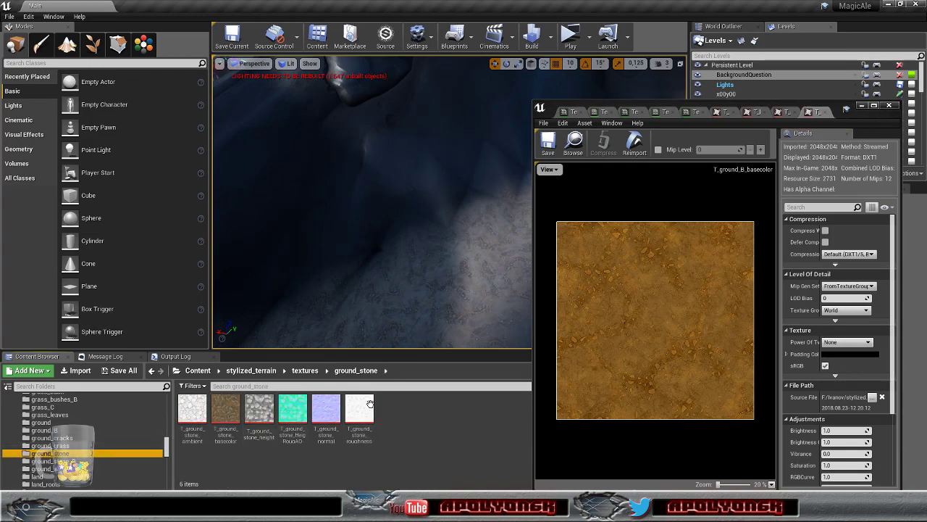
pyautogui.click(228, 411)
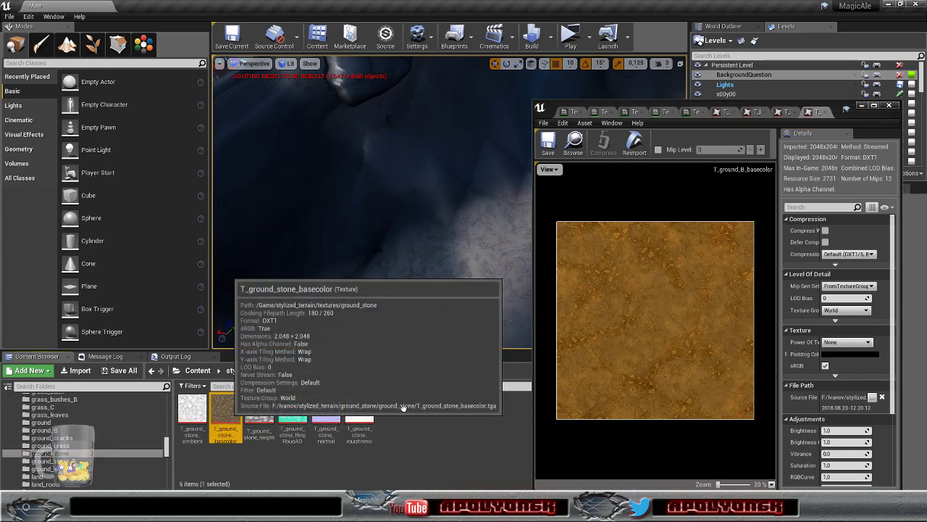
pyautogui.scroll(-6, 674, 356)
pyautogui.scroll(-3, 665, 352)
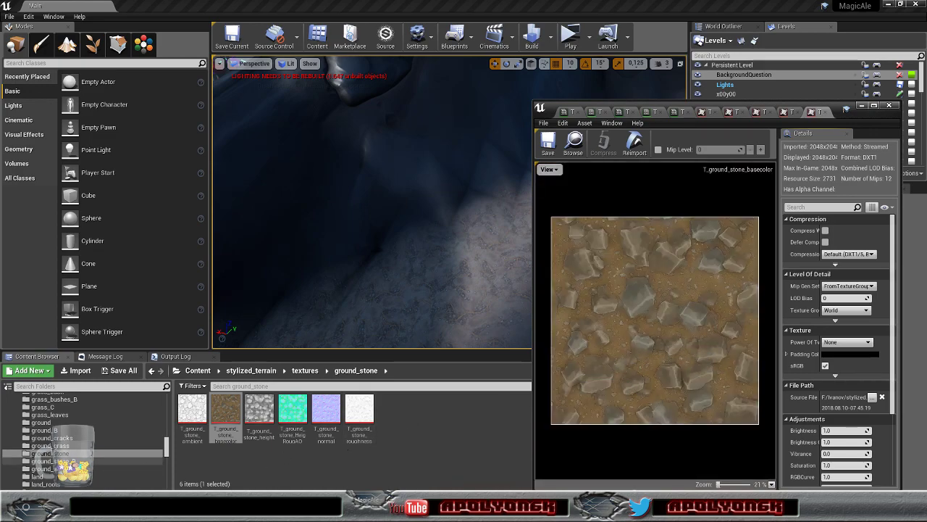
# - Open T_ground_stone_B_basecolor from the ground_stone_B folder and examine its pebbles up close and as a whole
pyautogui.click(50, 461)
pyautogui.click(228, 411)
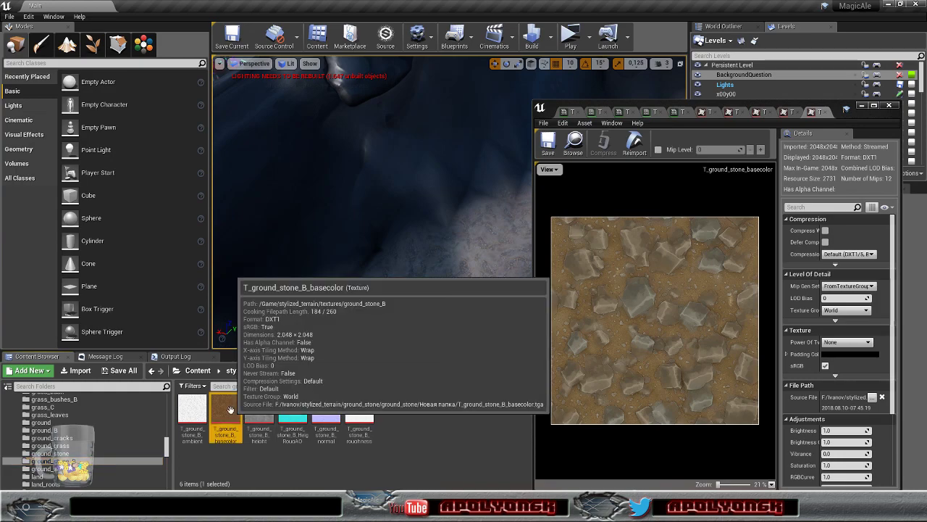
pyautogui.doubleClick(229, 410)
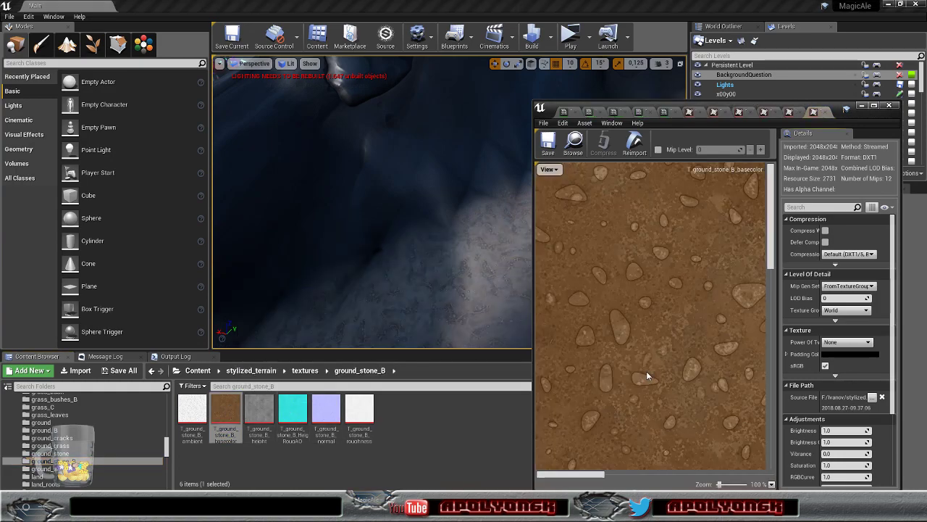
pyautogui.scroll(3, 652, 369)
pyautogui.scroll(-3, 653, 368)
pyautogui.scroll(1, 645, 367)
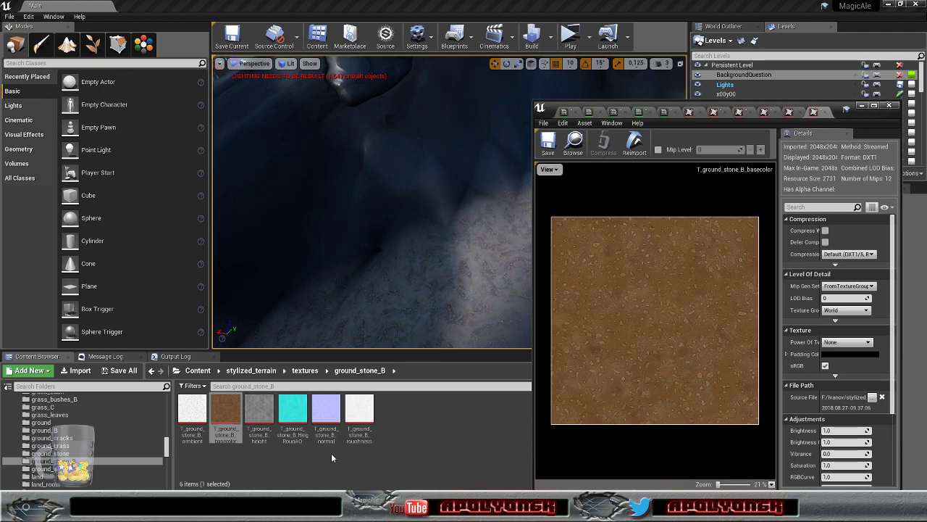
# - Check the ground_cracks textures, open T_ground_grass_basecolor from the ground_grass folder and view the whole texture
pyautogui.click(66, 438)
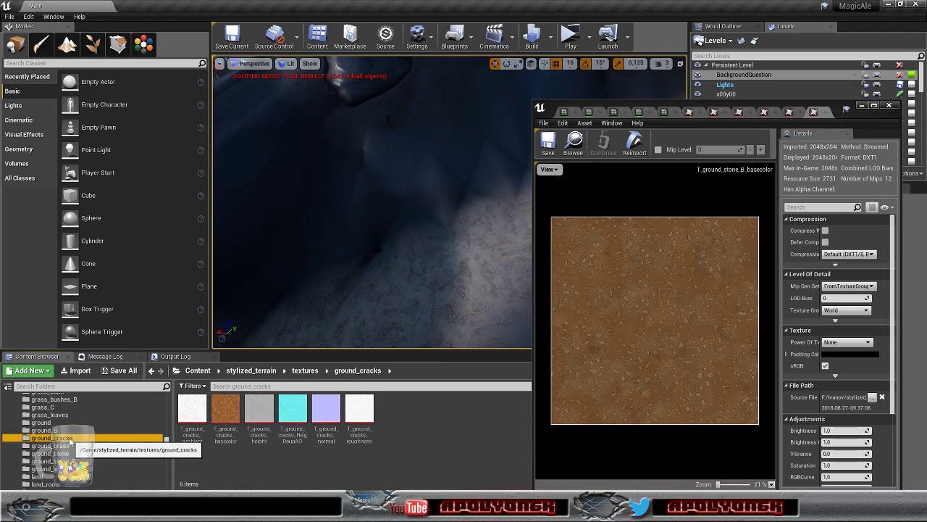
pyautogui.click(69, 445)
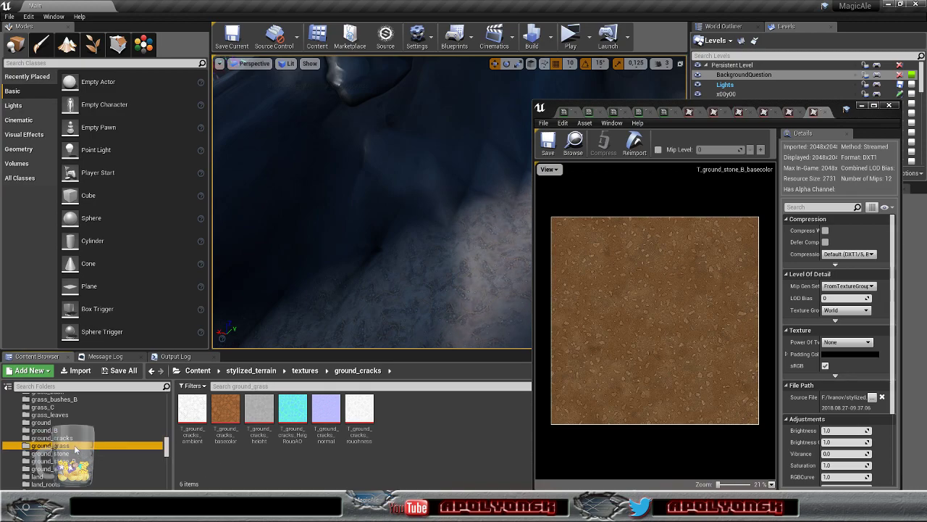
pyautogui.doubleClick(224, 433)
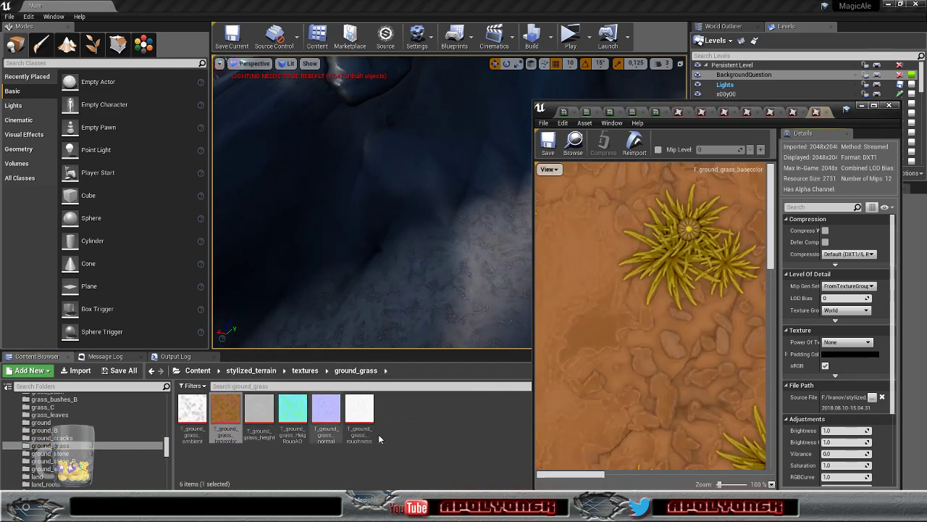
pyautogui.scroll(-3, 649, 385)
pyautogui.scroll(-1, 650, 385)
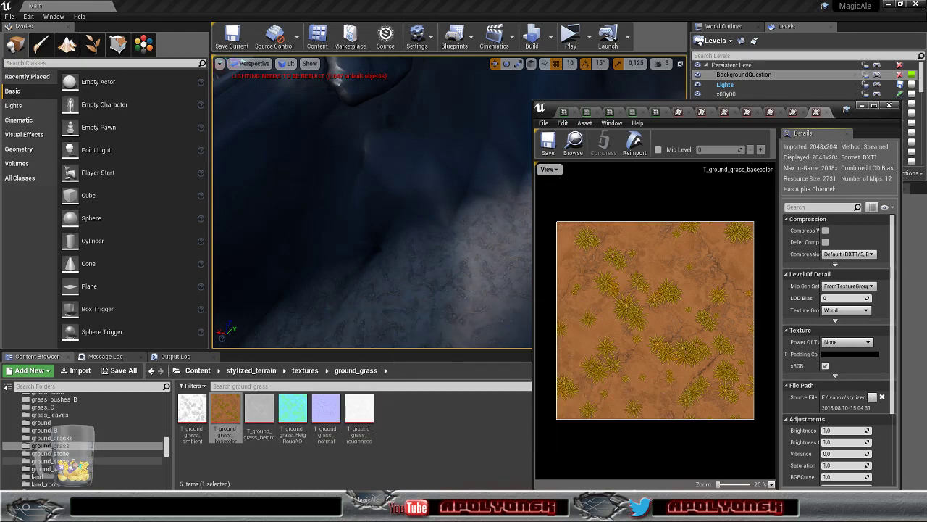
# - Open T_ground_water_basecolor from the ground_water folder and examine it up close and as a whole
pyautogui.click(146, 470)
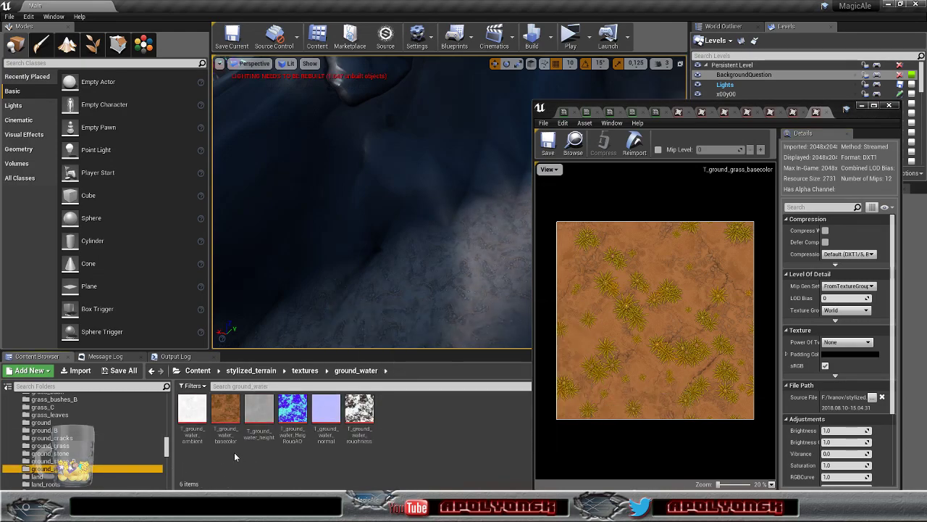
pyautogui.click(227, 412)
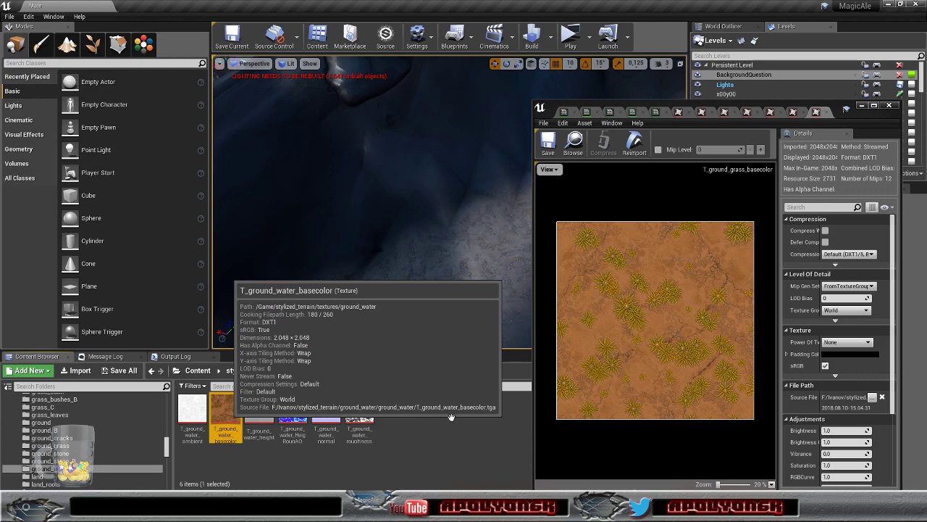
pyautogui.doubleClick(227, 412)
pyautogui.scroll(-10, 634, 363)
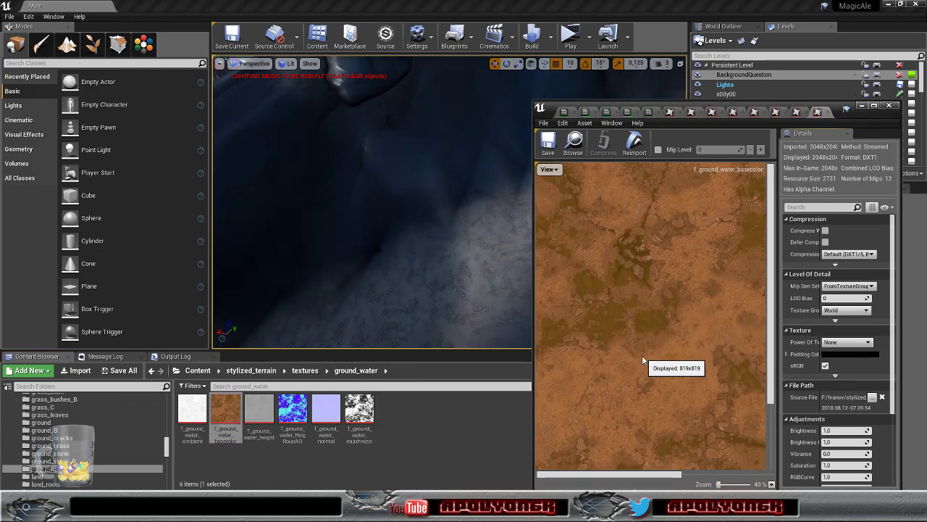
pyautogui.scroll(5, 643, 355)
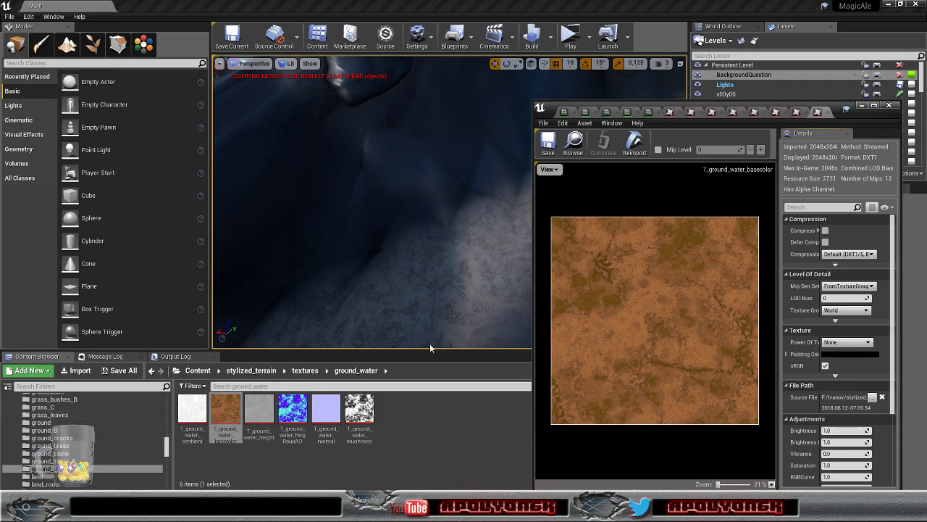
# - Look back over the open textures and compare T_land_roots_basecolor with T_land_basecolor
pyautogui.click(801, 114)
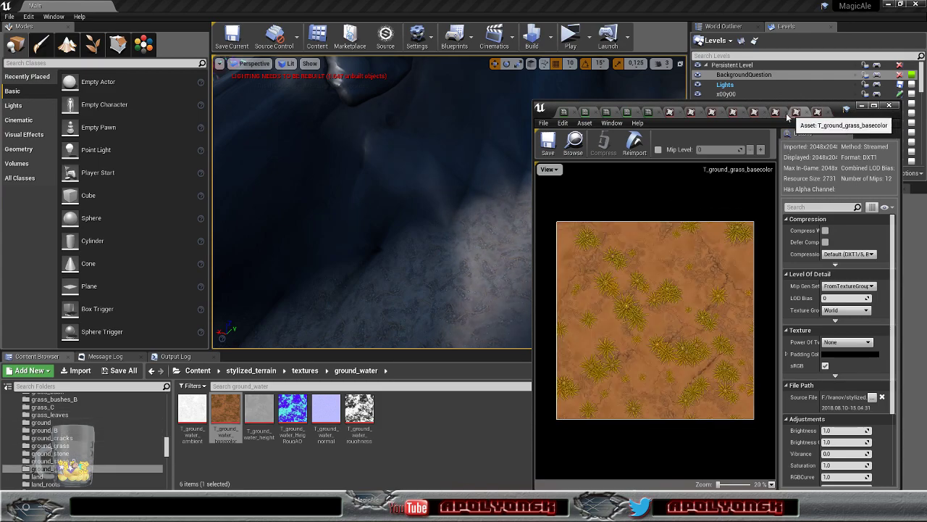
pyautogui.click(766, 116)
pyautogui.click(671, 112)
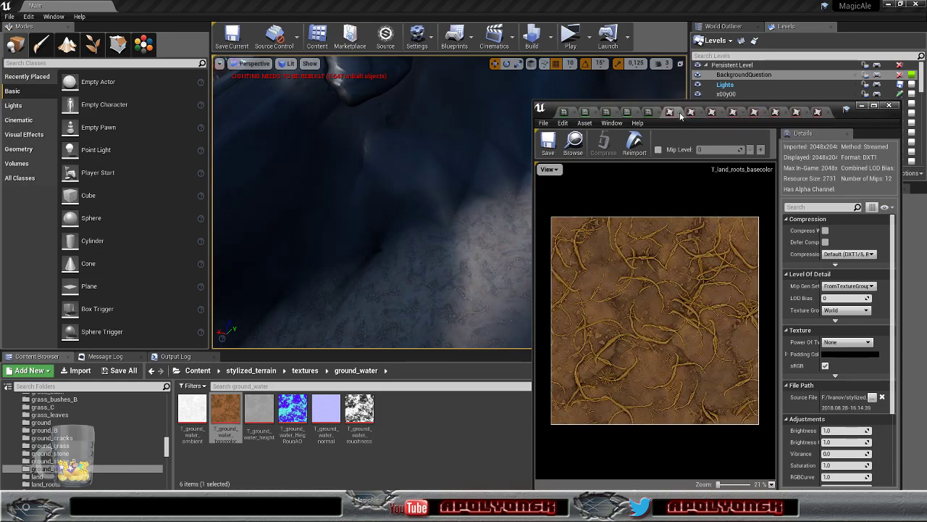
pyautogui.click(692, 111)
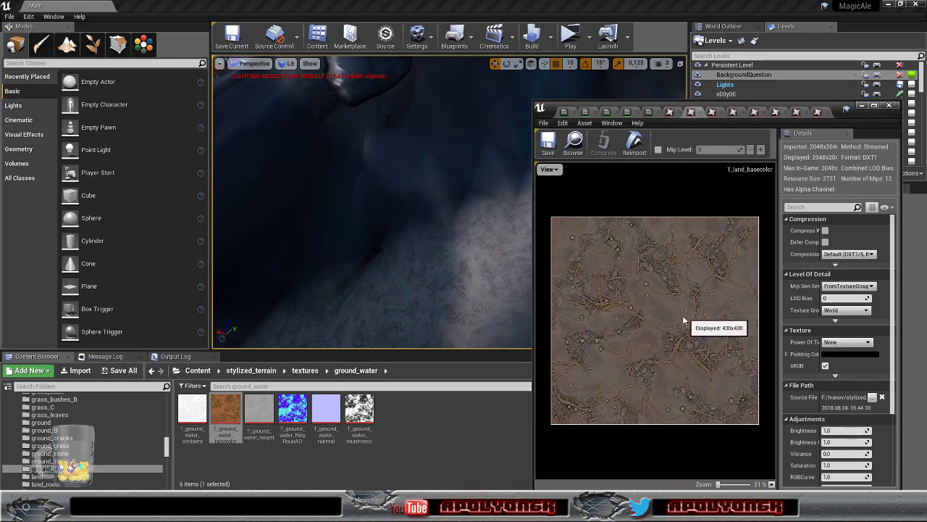
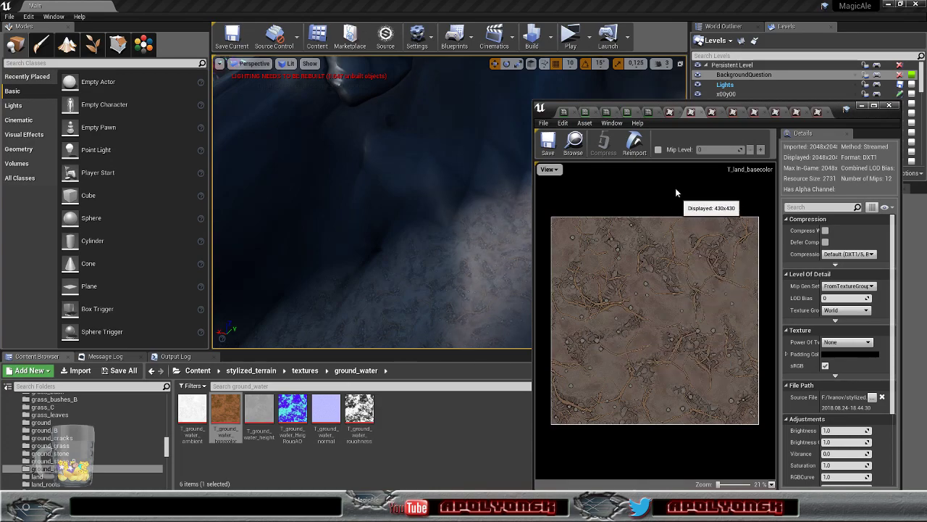
pyautogui.click(671, 114)
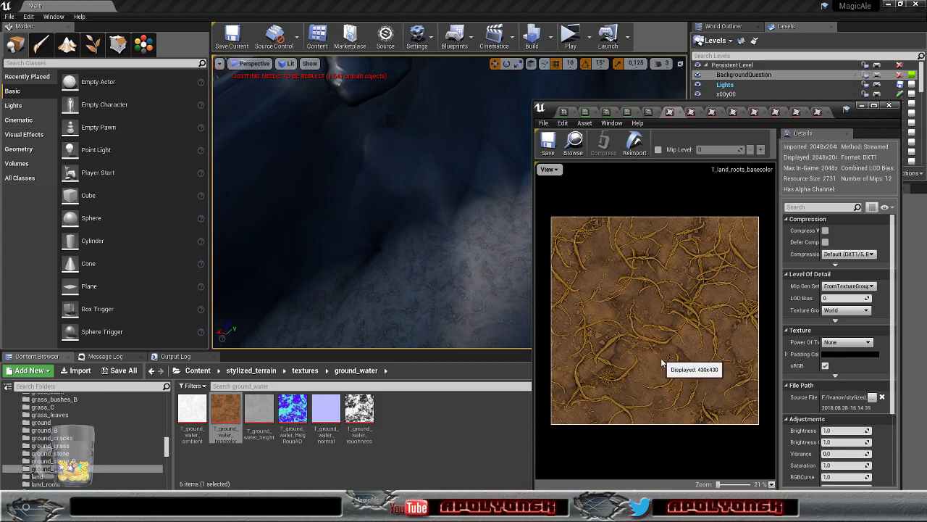
pyautogui.click(692, 112)
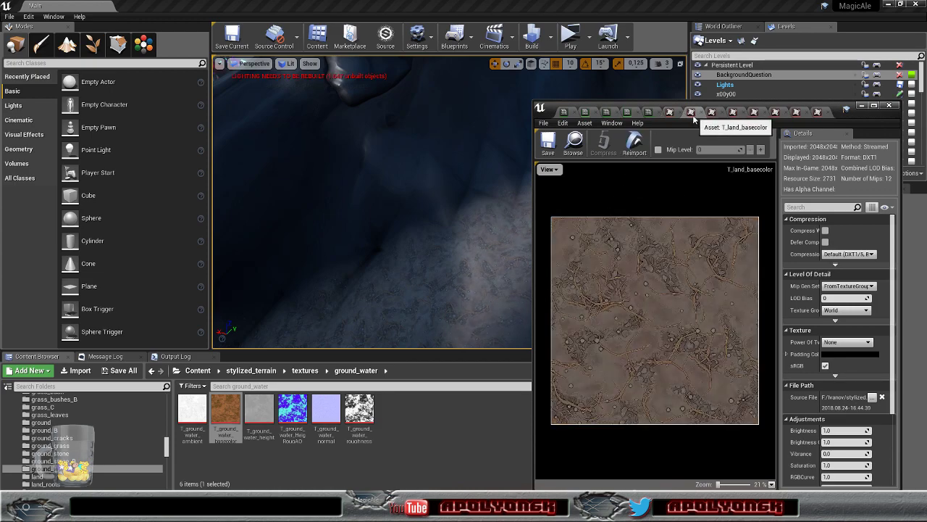
pyautogui.click(671, 113)
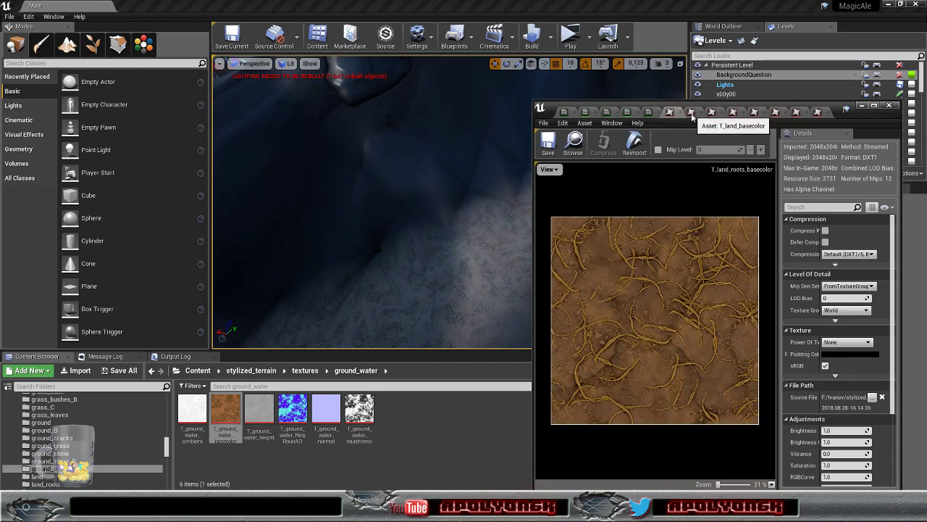
pyautogui.click(692, 112)
# - Review the open ground textures in turn, from T_ground_basecolor through the ground_B, stone and grass variants to T_ground_water_basecolor
pyautogui.click(713, 111)
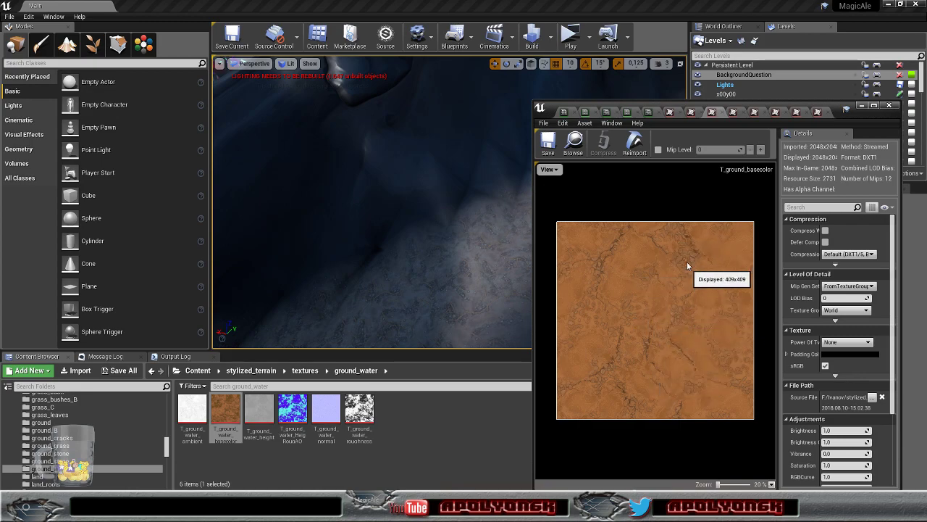
pyautogui.click(732, 111)
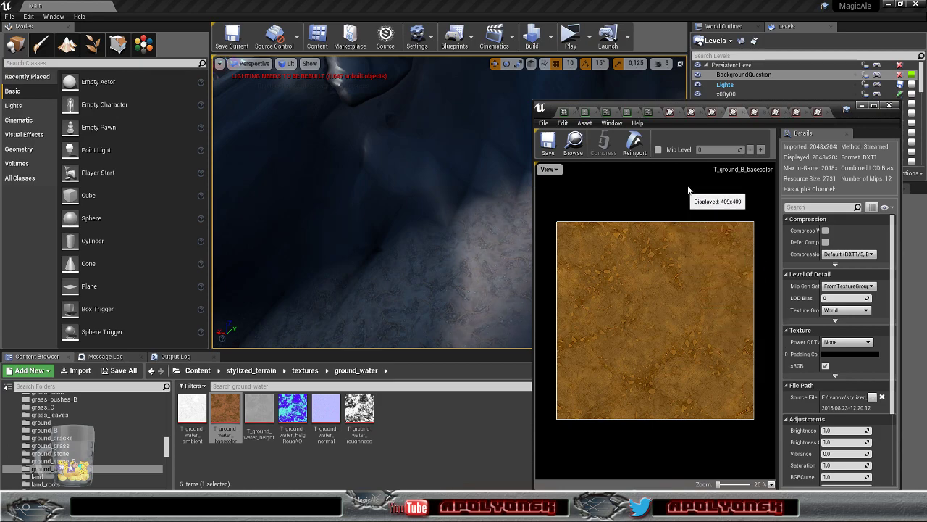
pyautogui.click(754, 112)
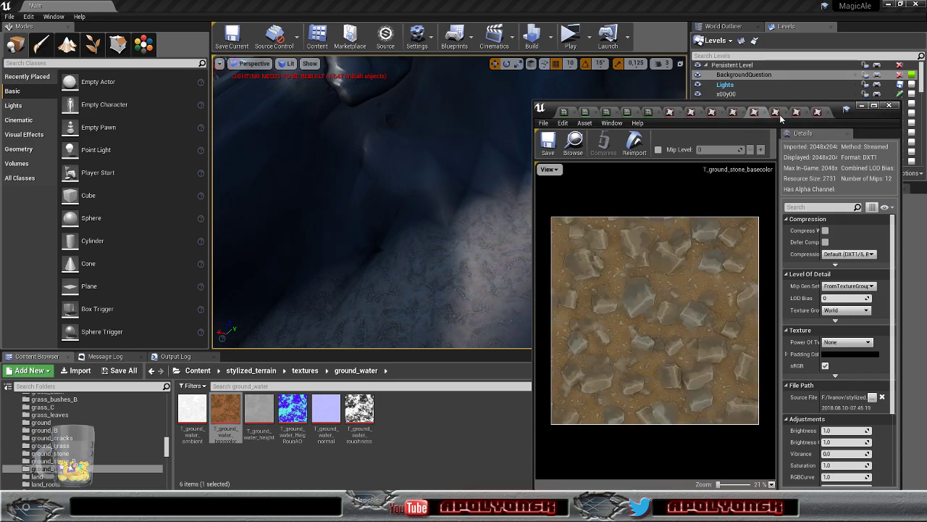
pyautogui.click(776, 112)
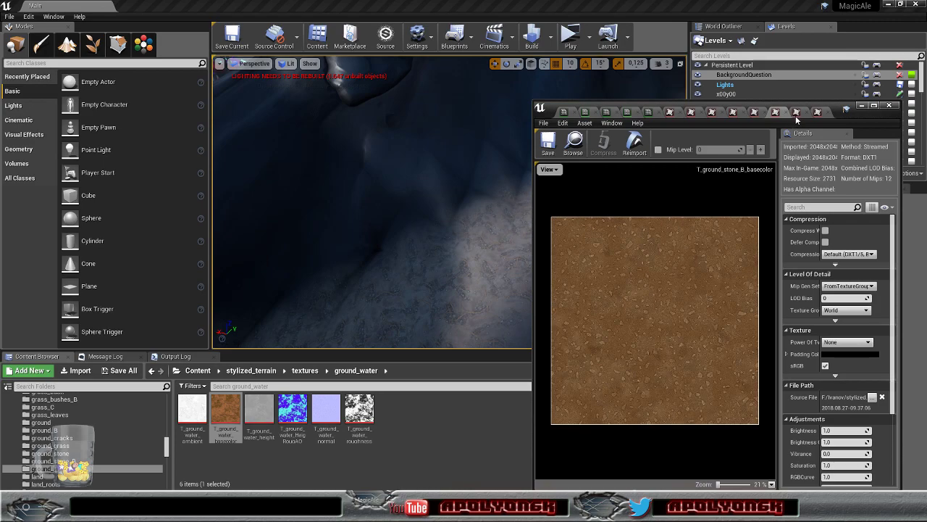
pyautogui.click(796, 115)
pyautogui.click(817, 113)
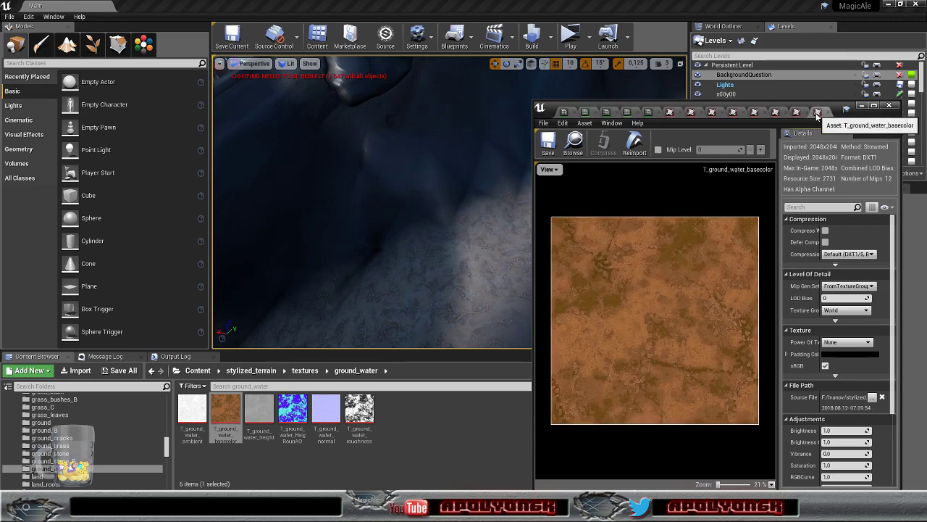
# - Compare T_ground_basecolor repeatedly with T_land_roots_basecolor, and locate T_land_roots_basecolor in its content folder
pyautogui.click(735, 115)
pyautogui.click(712, 112)
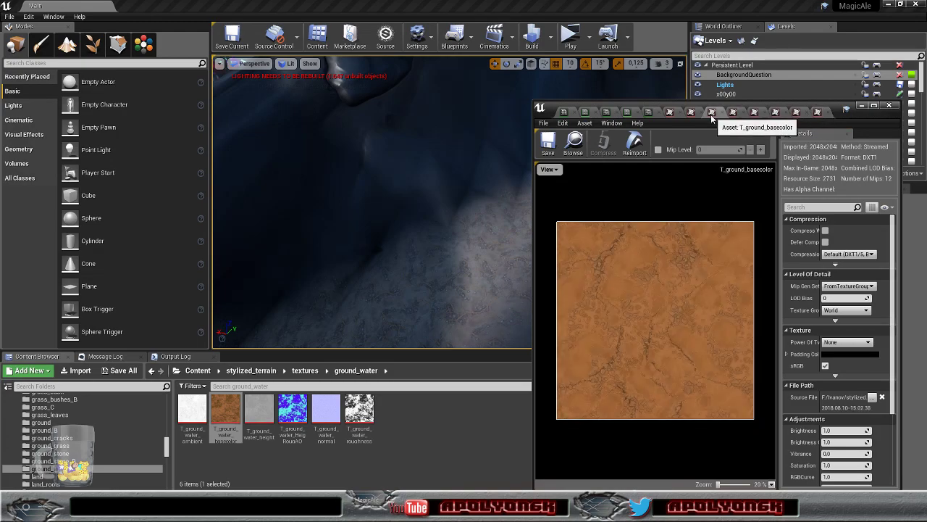
pyautogui.click(691, 113)
pyautogui.click(671, 113)
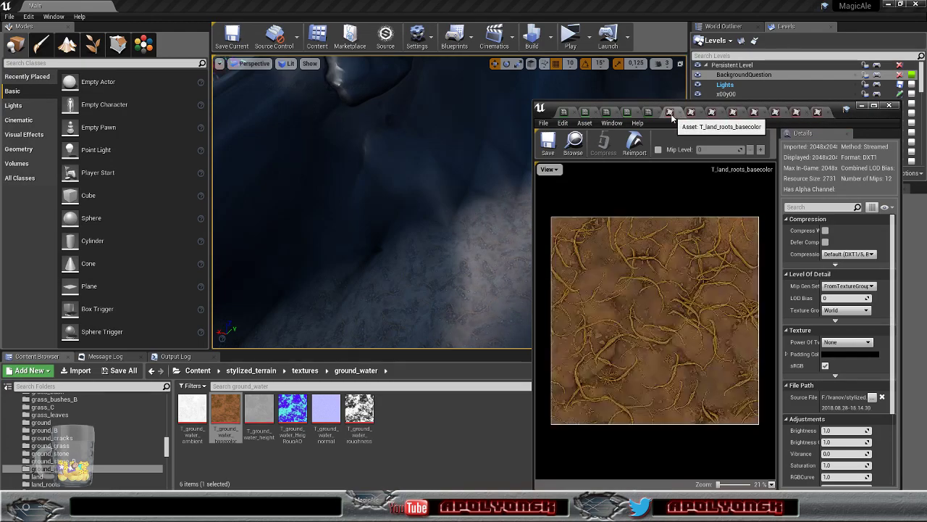
pyautogui.click(713, 113)
pyautogui.click(670, 113)
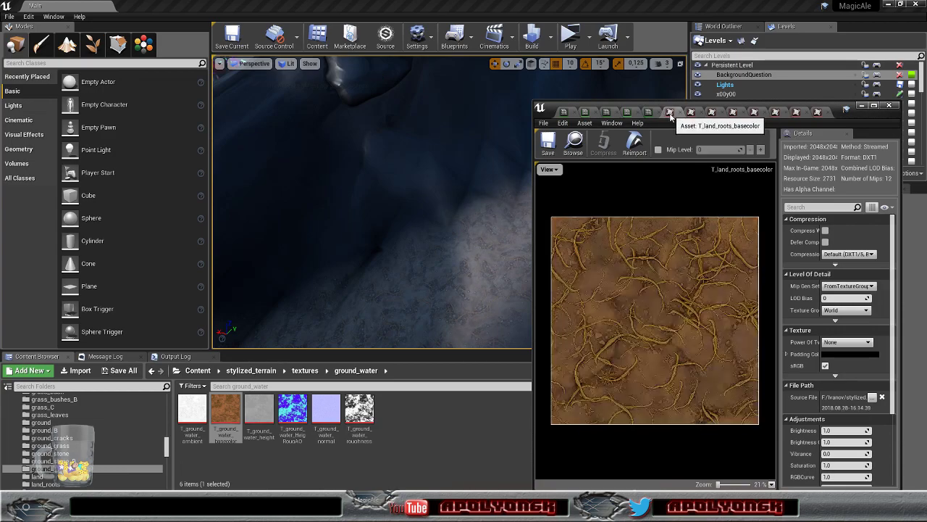
pyautogui.click(712, 113)
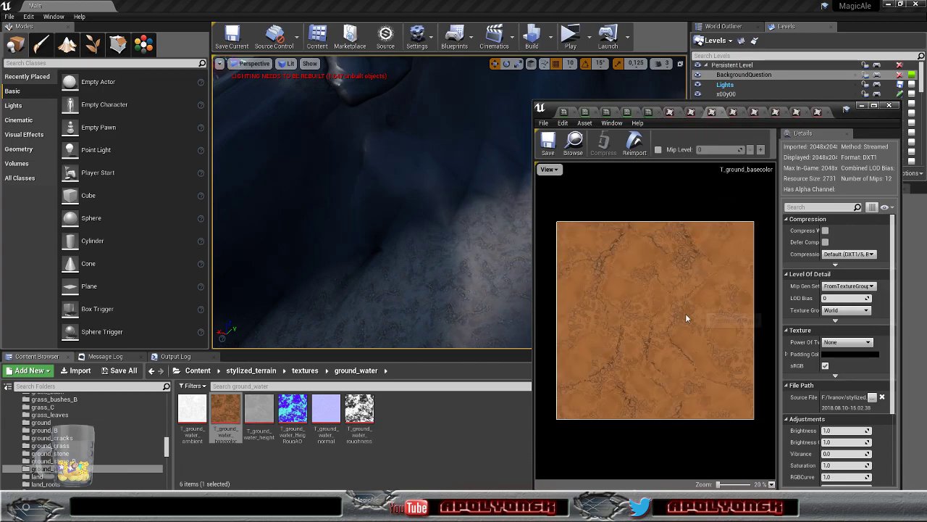
pyautogui.click(669, 113)
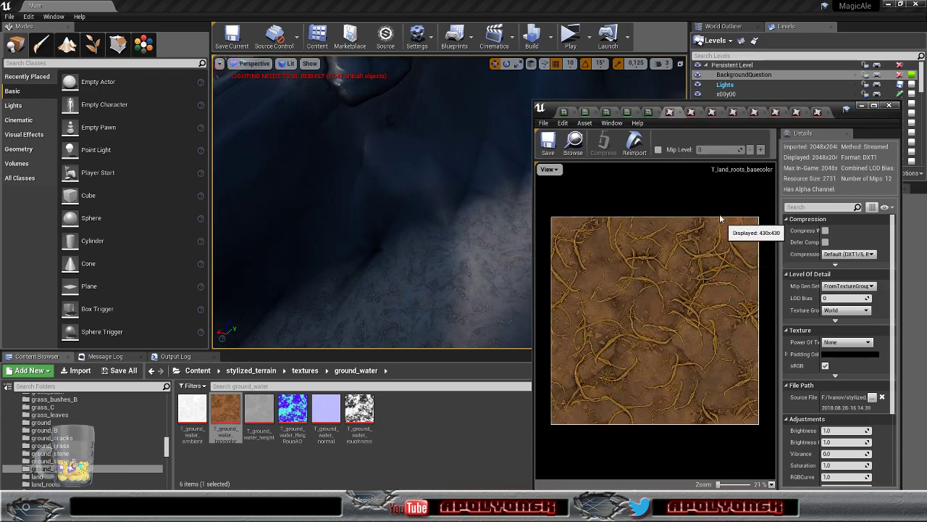
pyautogui.click(712, 112)
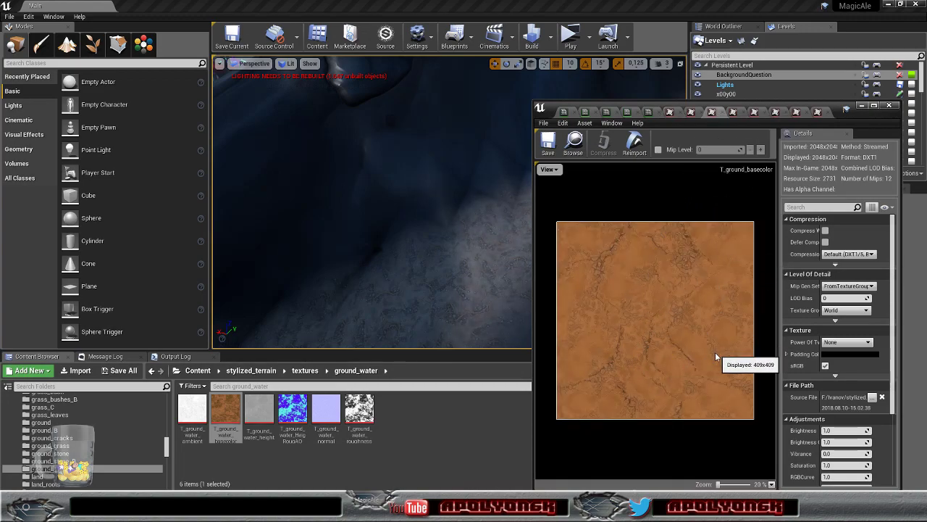
pyautogui.click(669, 111)
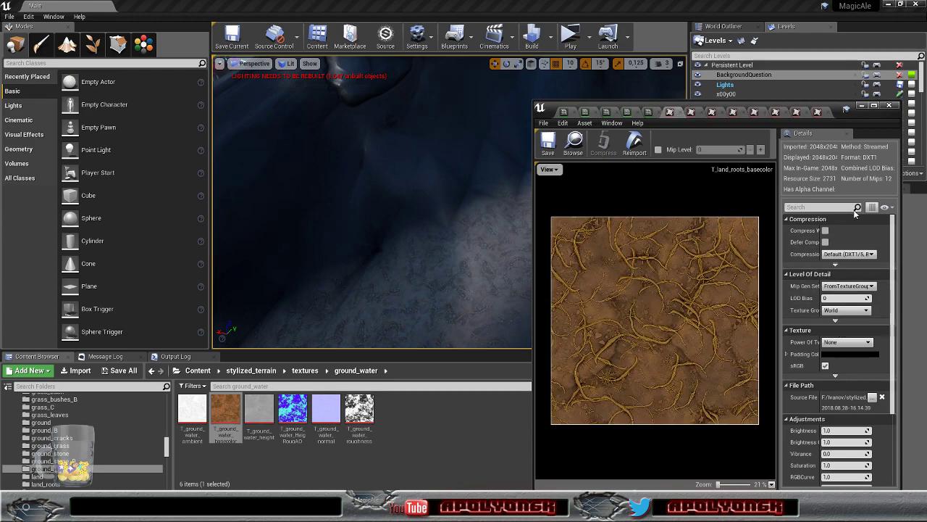
pyautogui.click(573, 142)
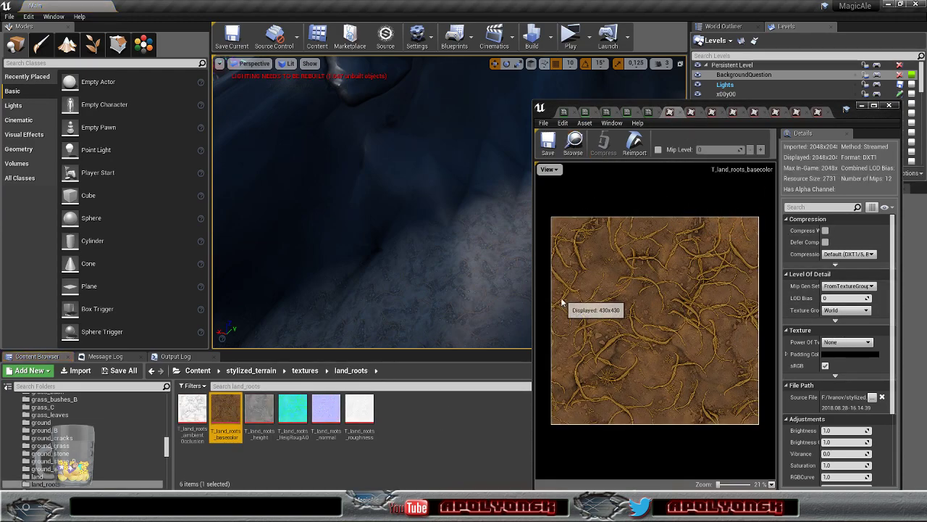
# - In the terrain material's Dirt Layer, convert the base color texture sample to a parameter named Dirt Texture in the Textures group
pyautogui.click(628, 113)
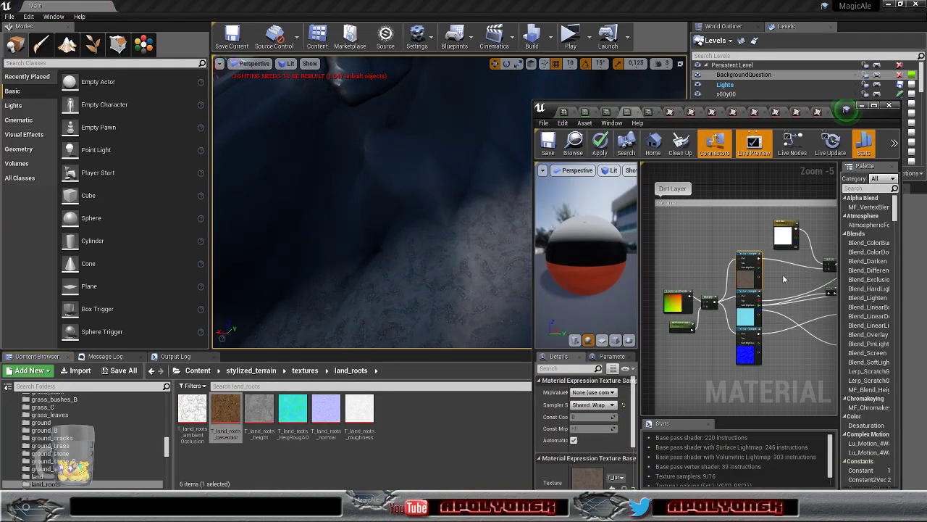
pyautogui.rightClick(754, 256)
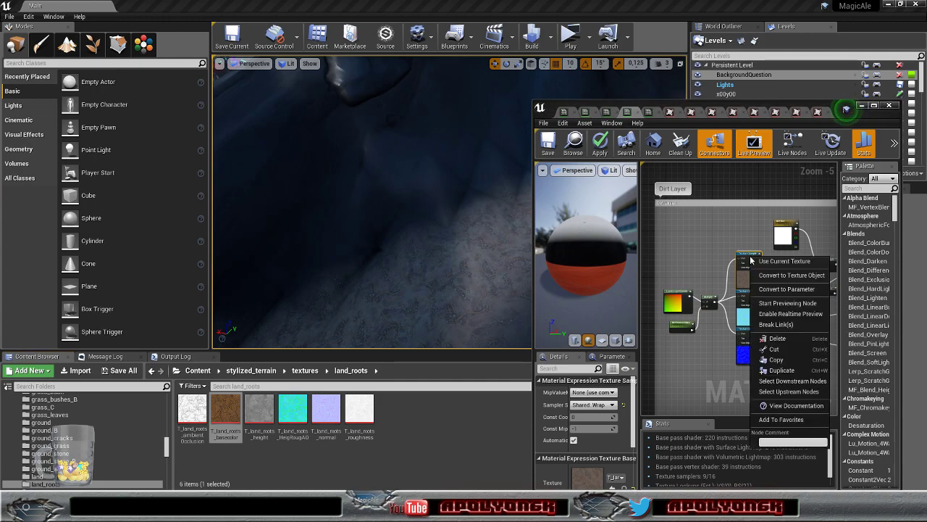
pyautogui.click(797, 289)
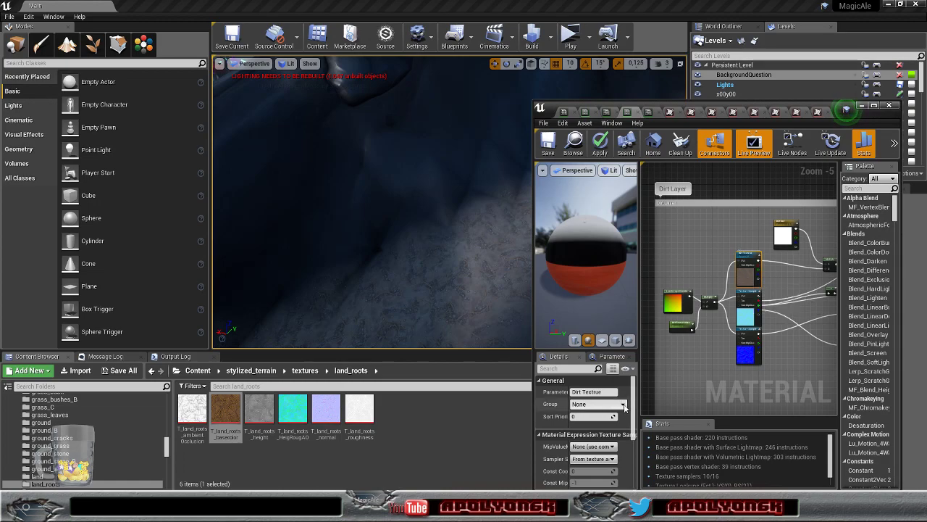
pyautogui.click(599, 392)
pyautogui.click(597, 392)
pyautogui.press('Return')
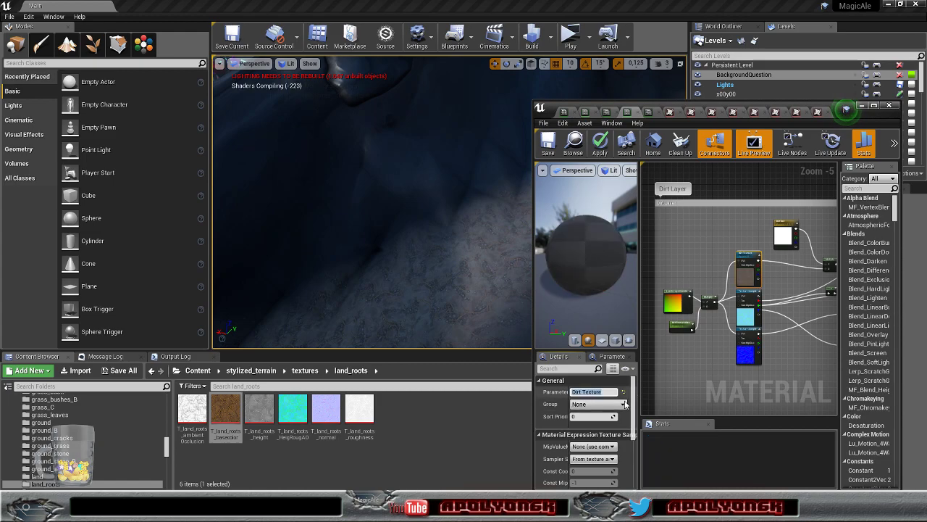
pyautogui.click(598, 405)
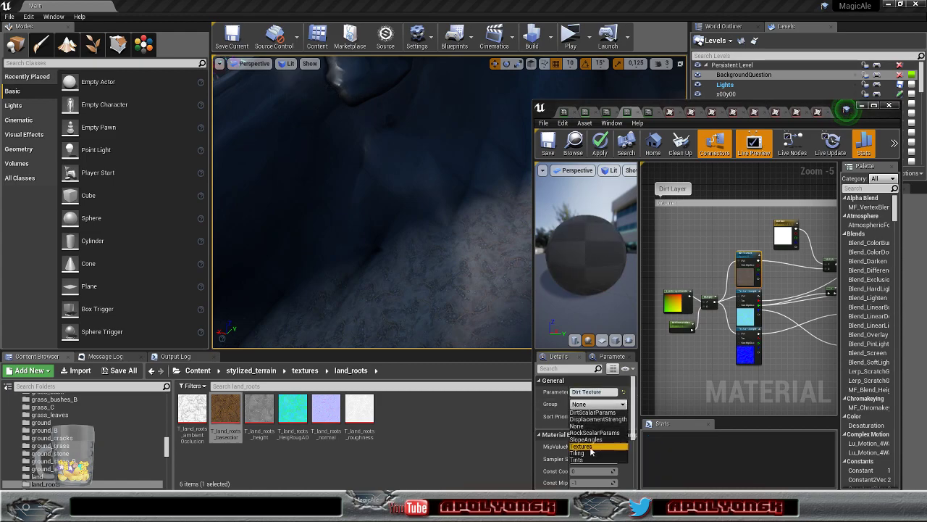
pyautogui.click(583, 445)
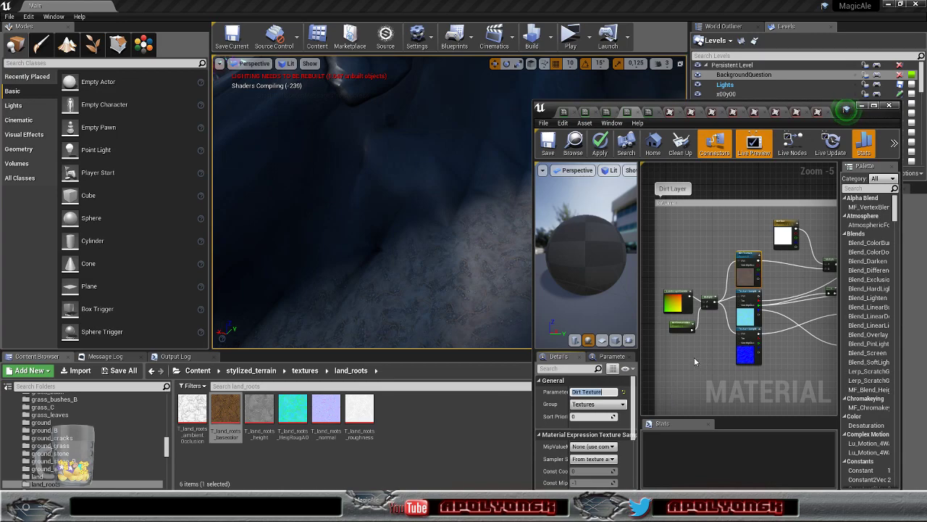
# - In the Dirt Layer, convert the cyan packed texture sample to a parameter named Dirt PBR in the Textures group
pyautogui.rightClick(750, 297)
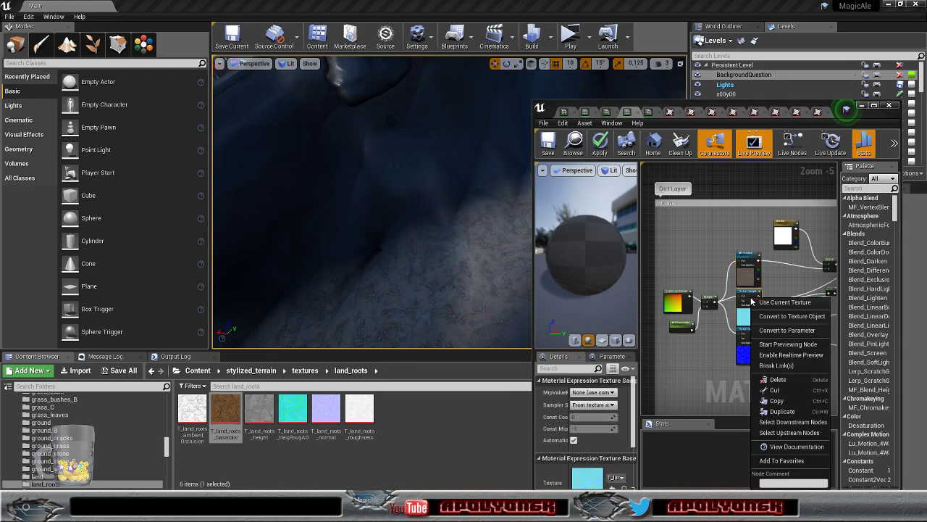
pyautogui.click(773, 331)
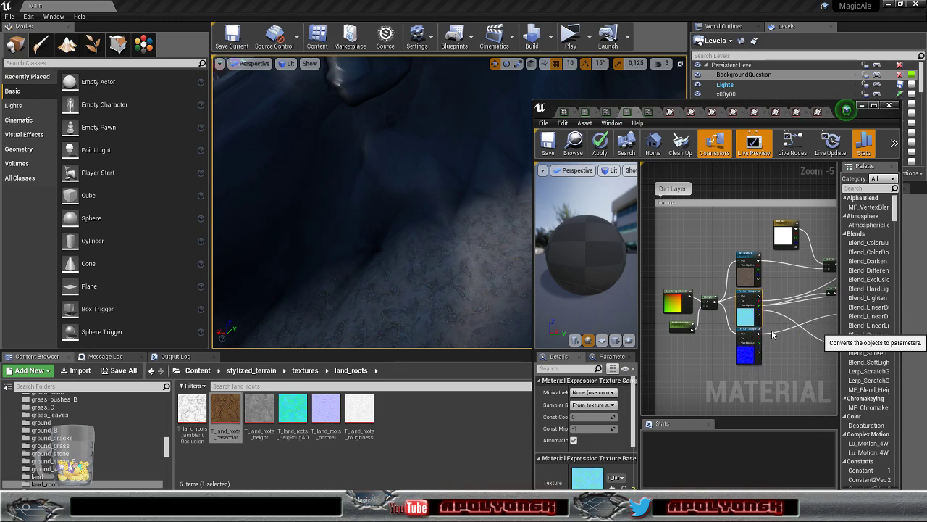
pyautogui.click(596, 391)
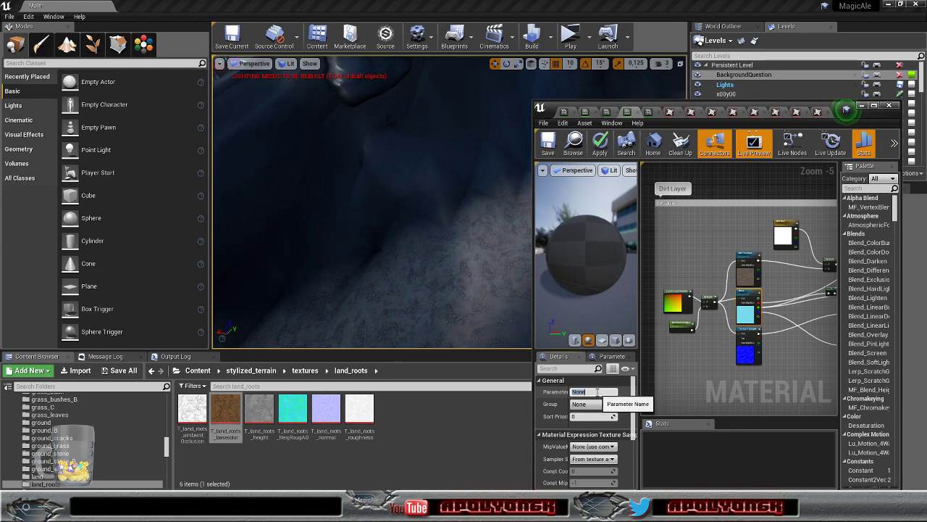
pyautogui.write('Dirt PBR')
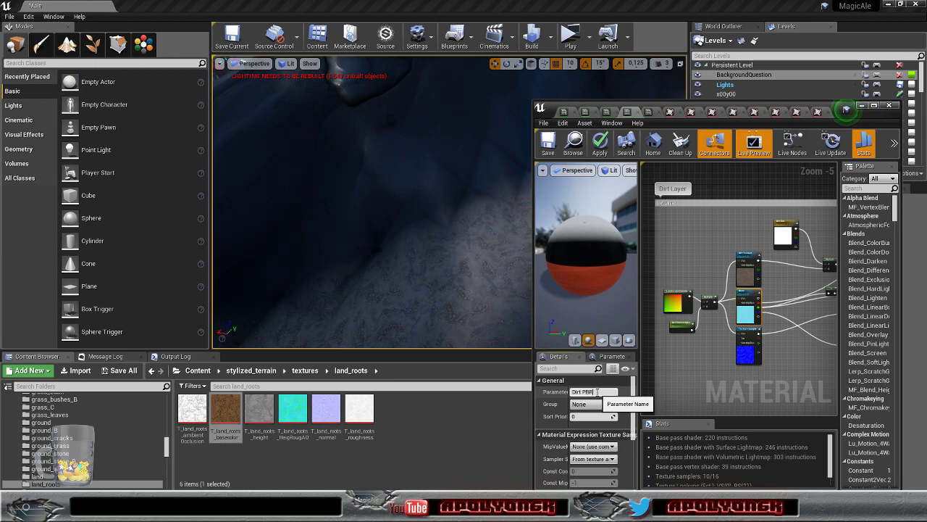
pyautogui.press('Return')
pyautogui.click(622, 405)
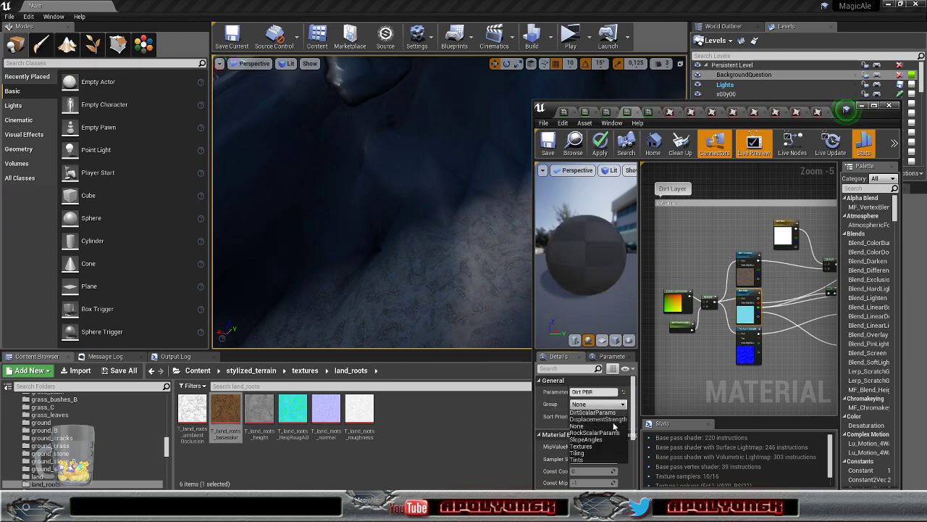
pyautogui.click(597, 447)
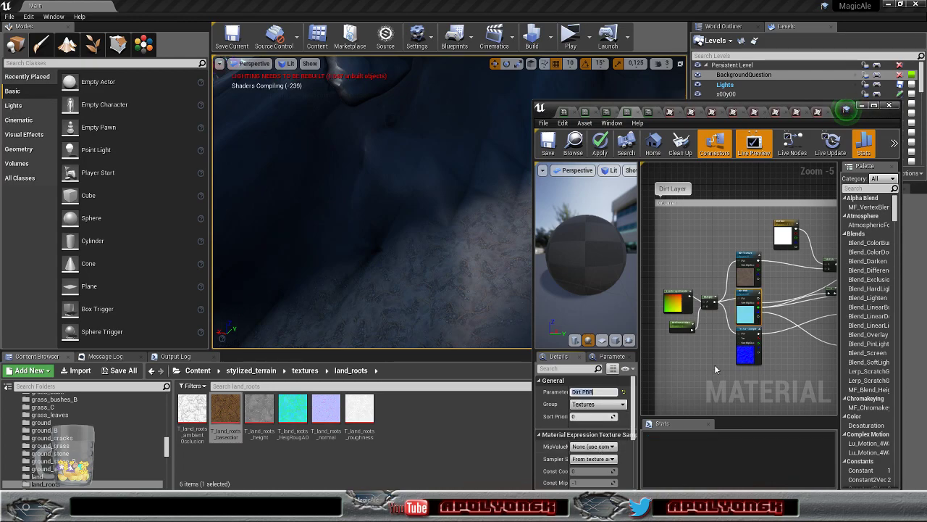
# - Convert the Dirt Layer's normal map sample to a parameter named Dirt Normal, assign it to the Textures group, and check the Dirt Texture node
pyautogui.click(751, 332)
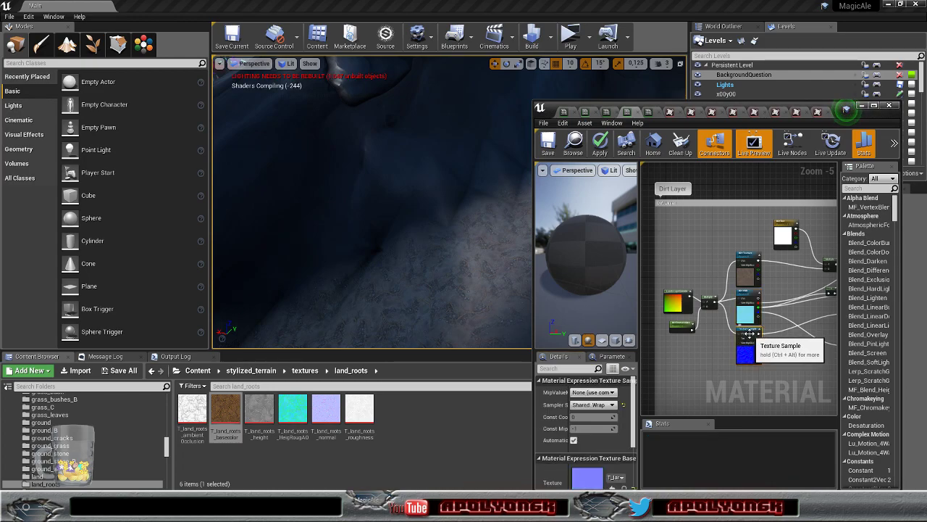
pyautogui.rightClick(752, 333)
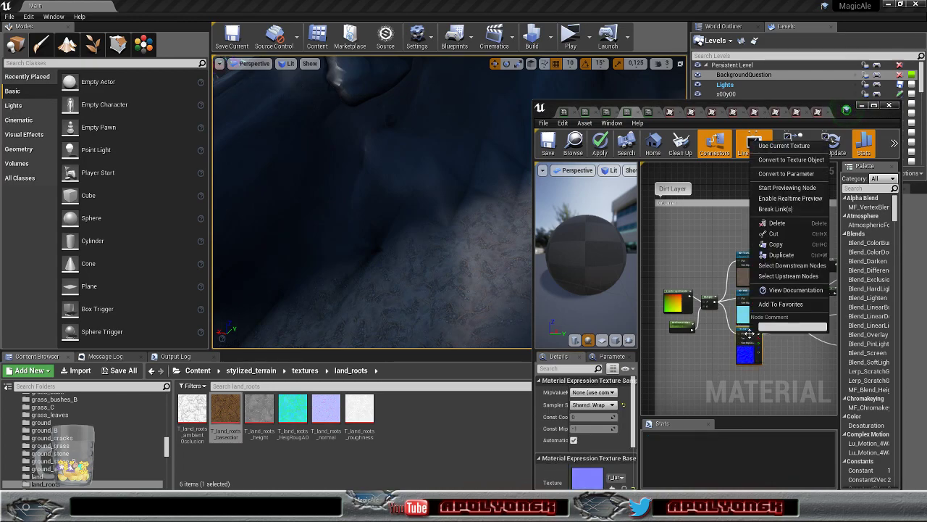
pyautogui.click(789, 174)
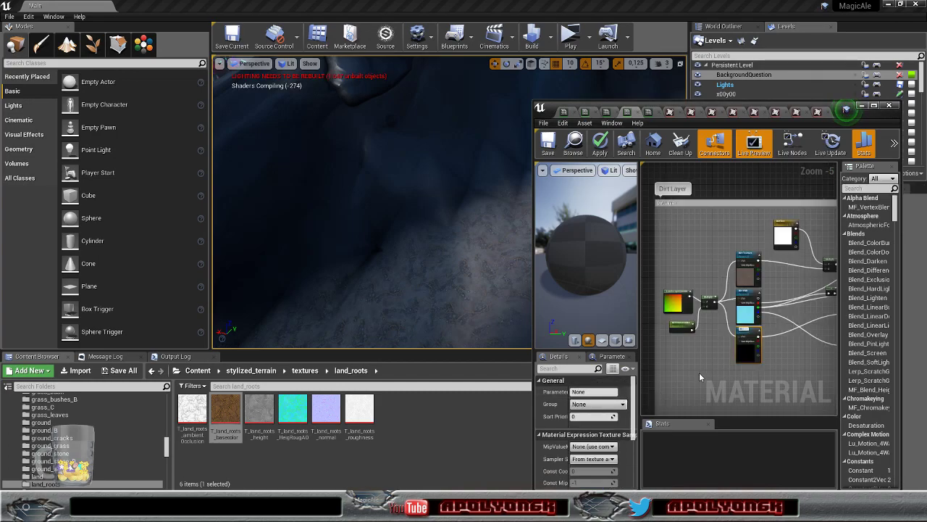
pyautogui.press('Return')
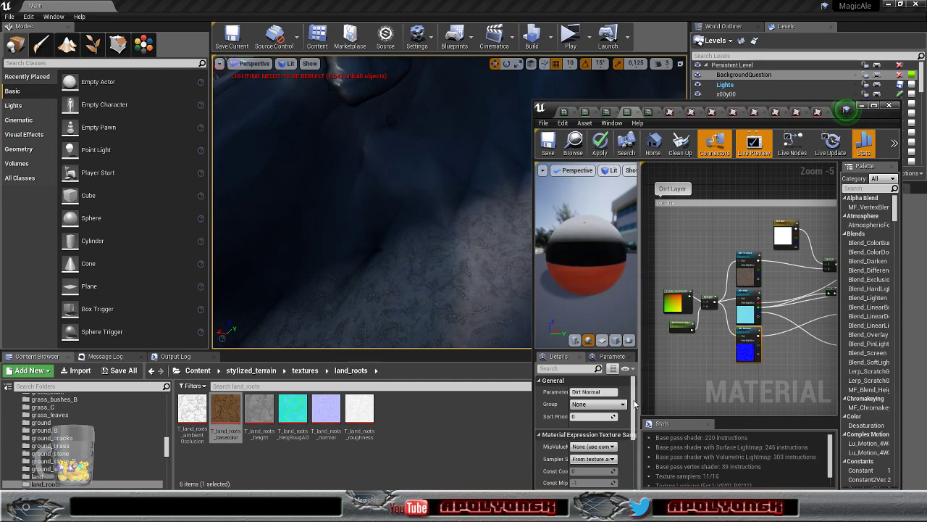
pyautogui.click(606, 404)
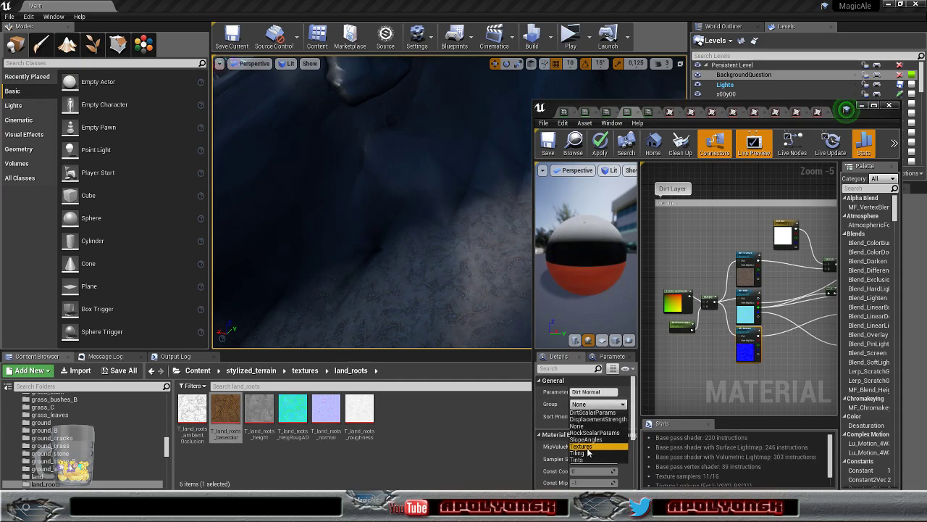
pyautogui.click(590, 447)
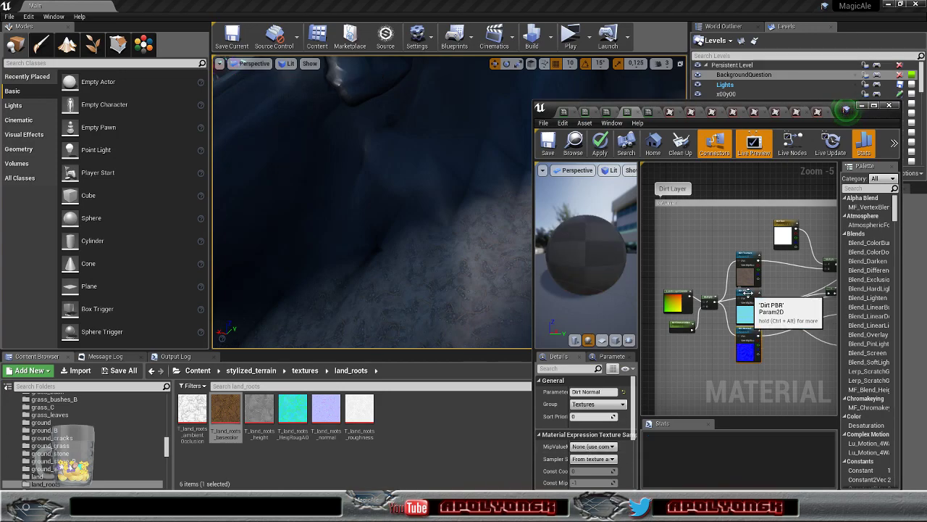
pyautogui.click(745, 261)
pyautogui.click(745, 261)
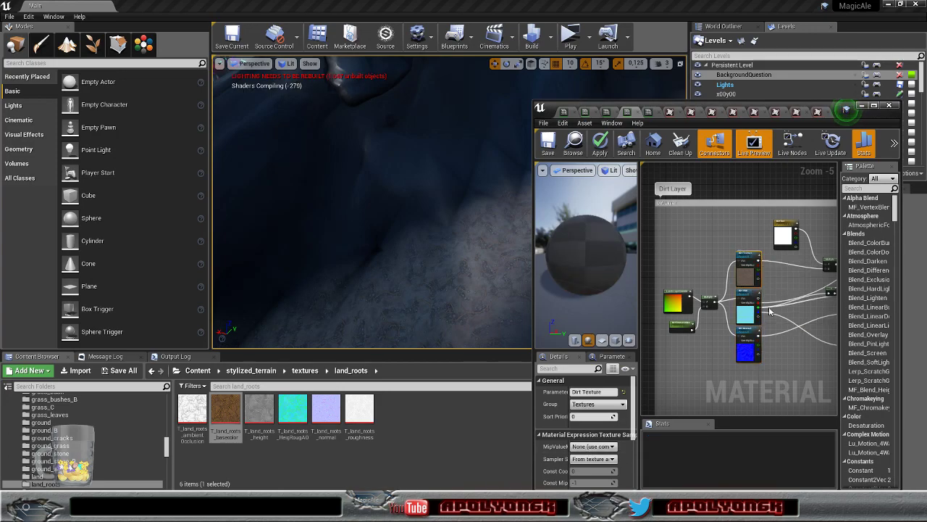
# - In the Grass Layer, convert the normal map sample to a parameter named Grass Normal in the Textures group
pyautogui.scroll(-3, 716, 299)
pyautogui.scroll(9, 753, 313)
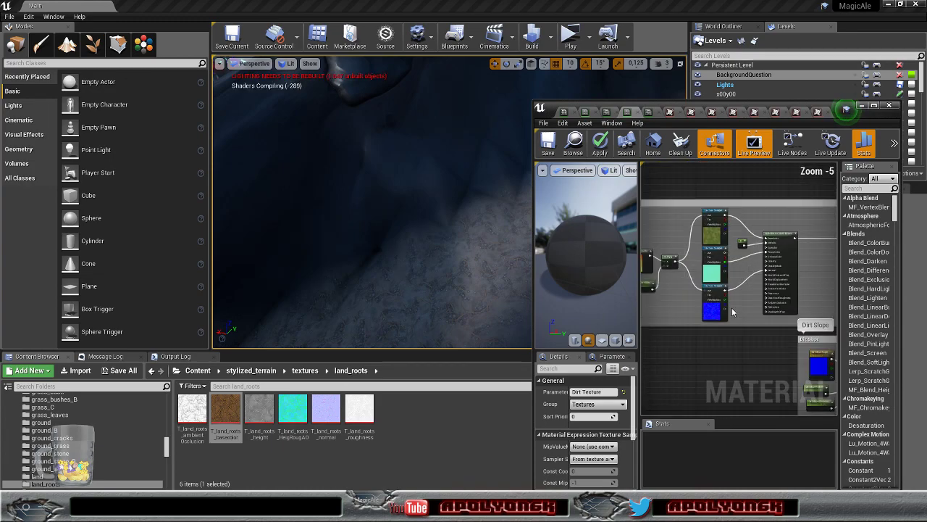
pyautogui.click(763, 283)
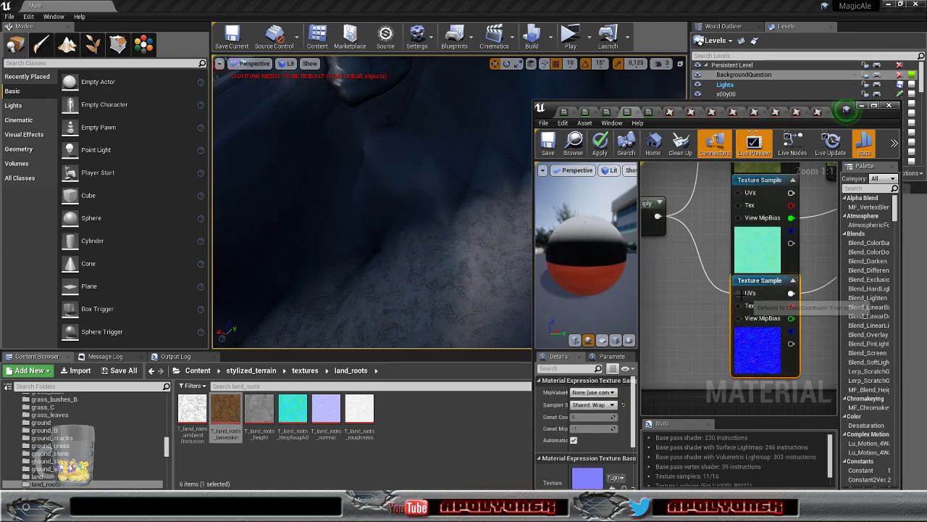
pyautogui.scroll(-5, 805, 234)
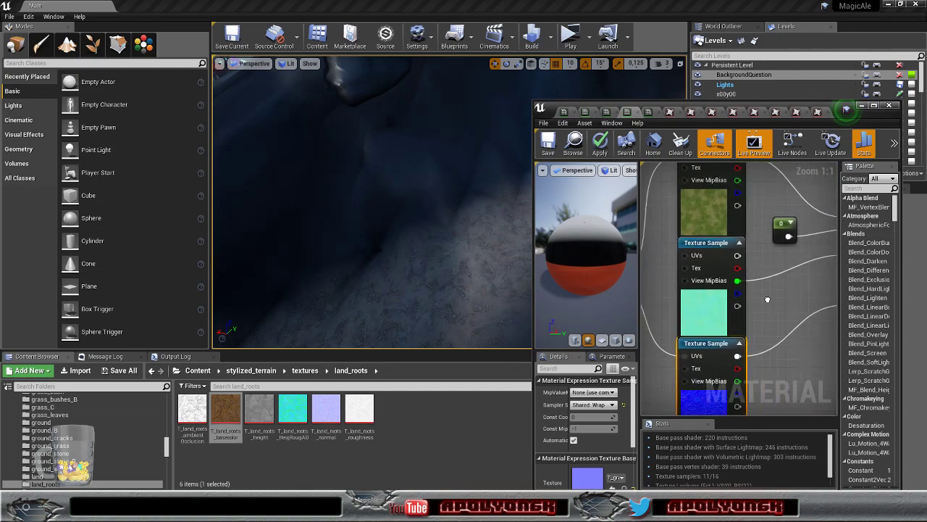
pyautogui.scroll(-5, 788, 295)
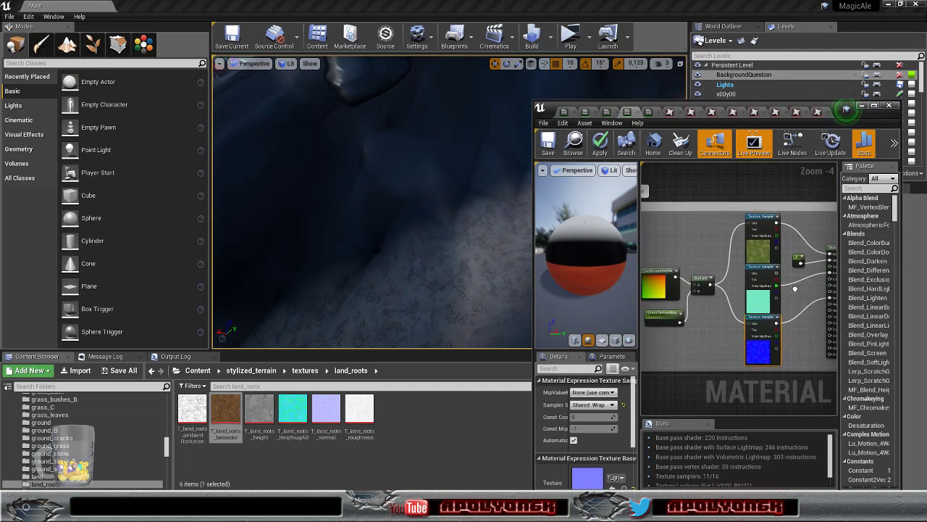
pyautogui.moveTo(774, 243); pyautogui.dragTo(722, 234, button='right')
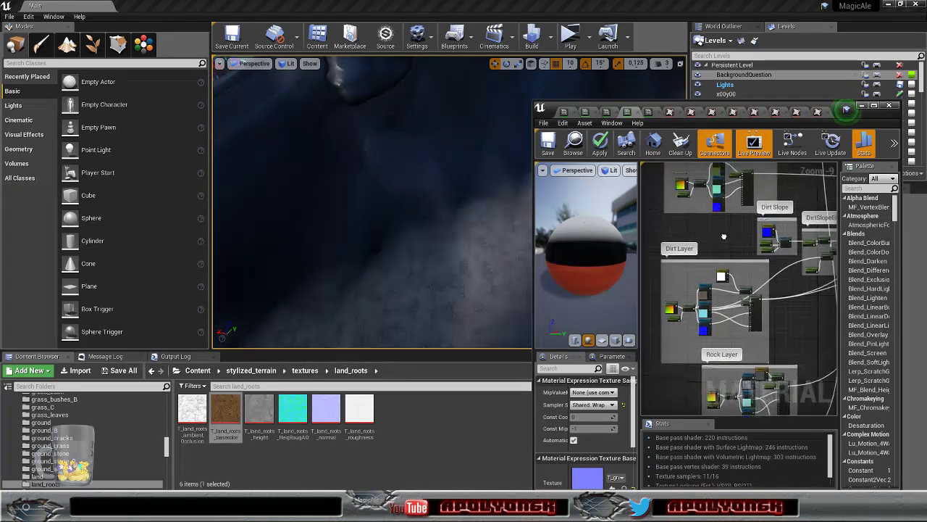
pyautogui.scroll(7, 722, 234)
pyautogui.moveTo(735, 310); pyautogui.dragTo(803, 323, button='right')
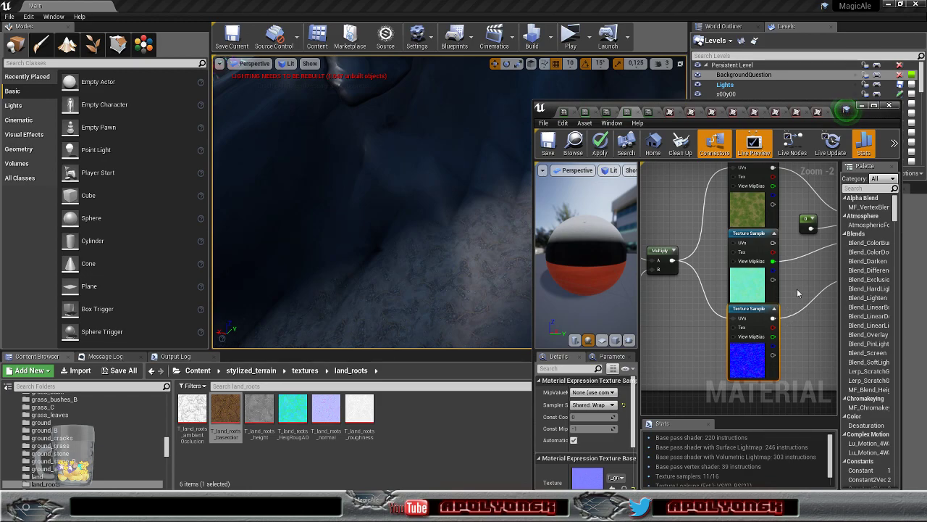
pyautogui.rightClick(753, 321)
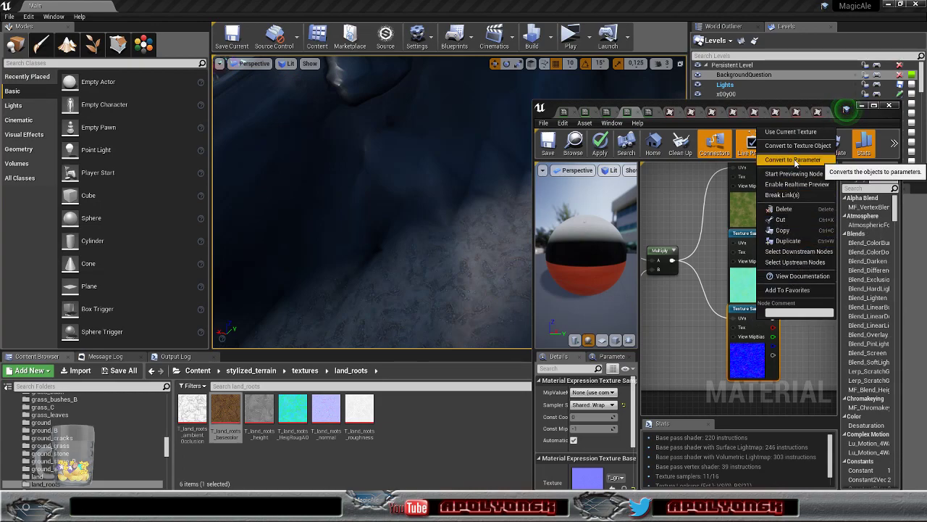
pyautogui.click(793, 160)
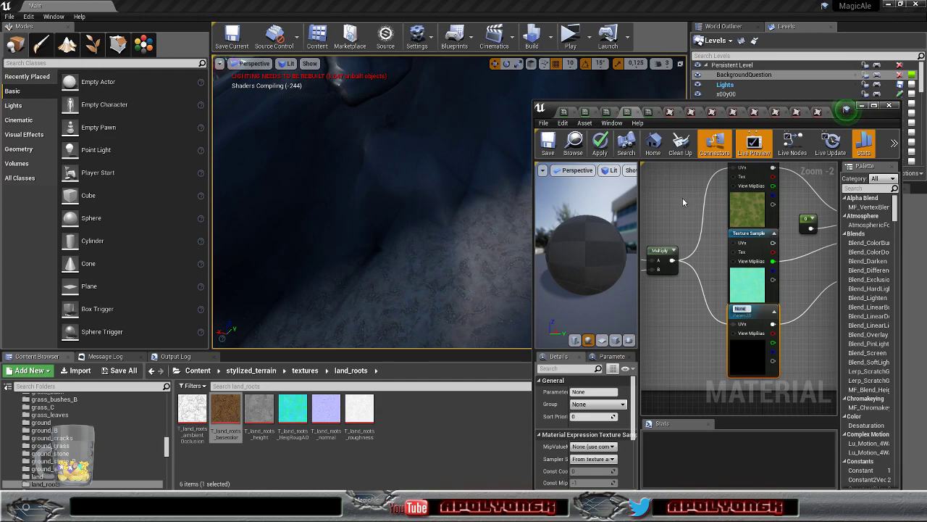
pyautogui.moveTo(677, 189); pyautogui.dragTo(712, 210, button='right')
pyautogui.scroll(-1, 772, 214)
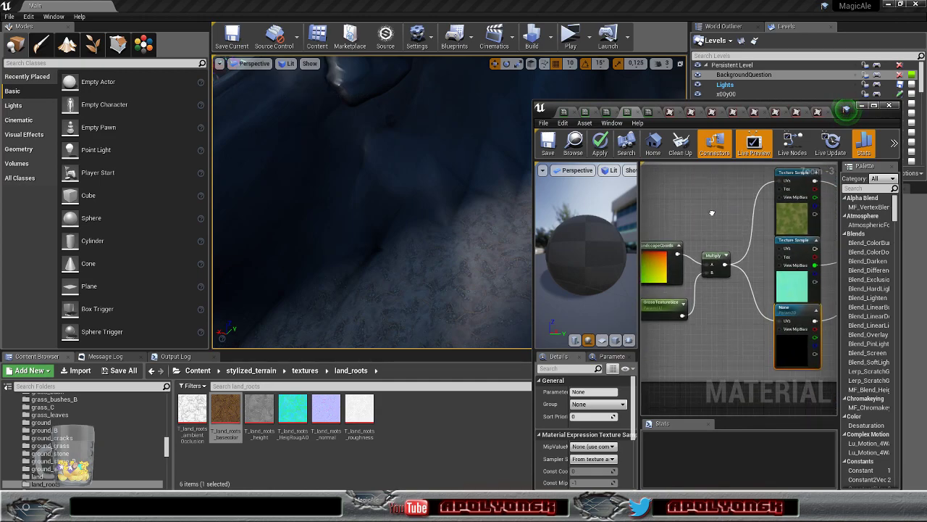
pyautogui.click(596, 391)
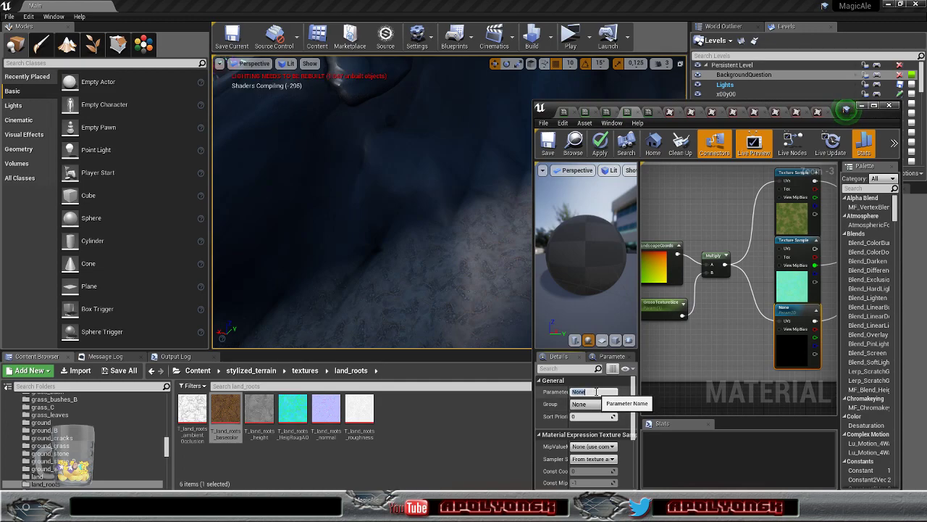
pyautogui.write('Grass Normal')
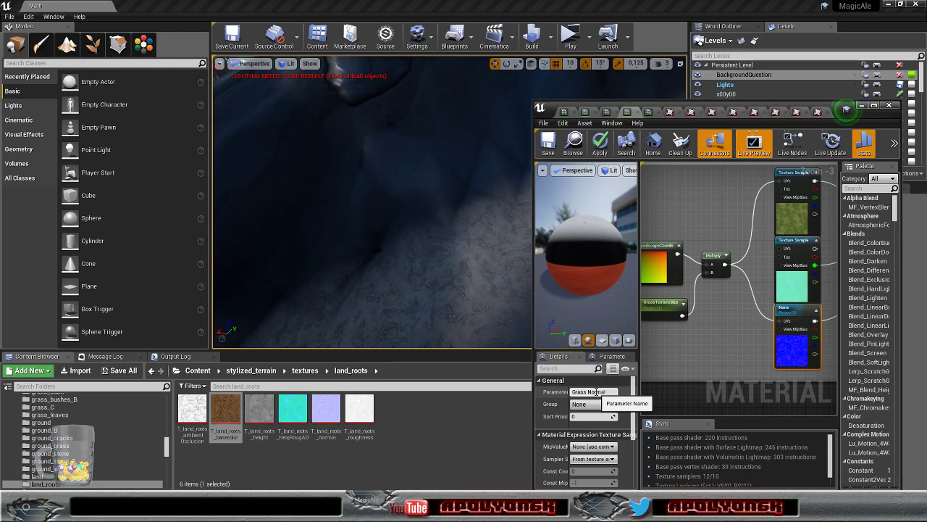
pyautogui.press('Return')
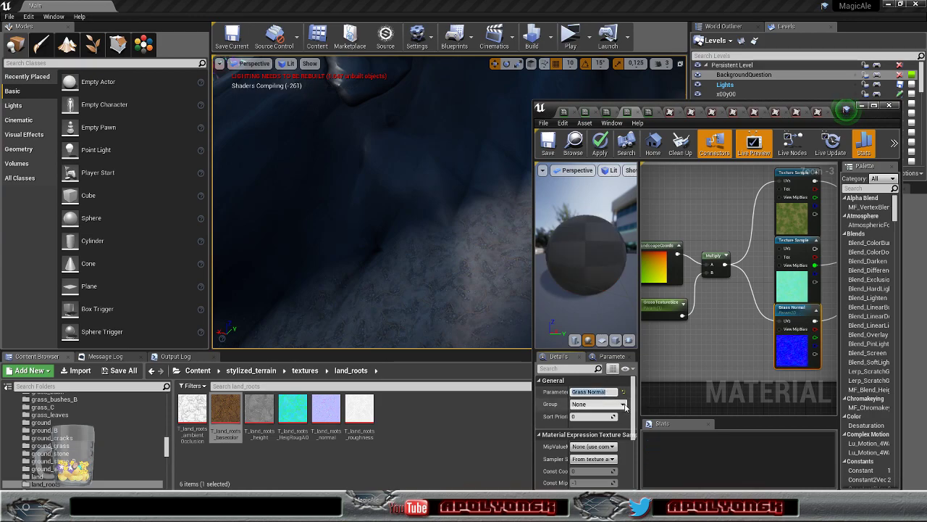
pyautogui.click(622, 405)
pyautogui.click(608, 444)
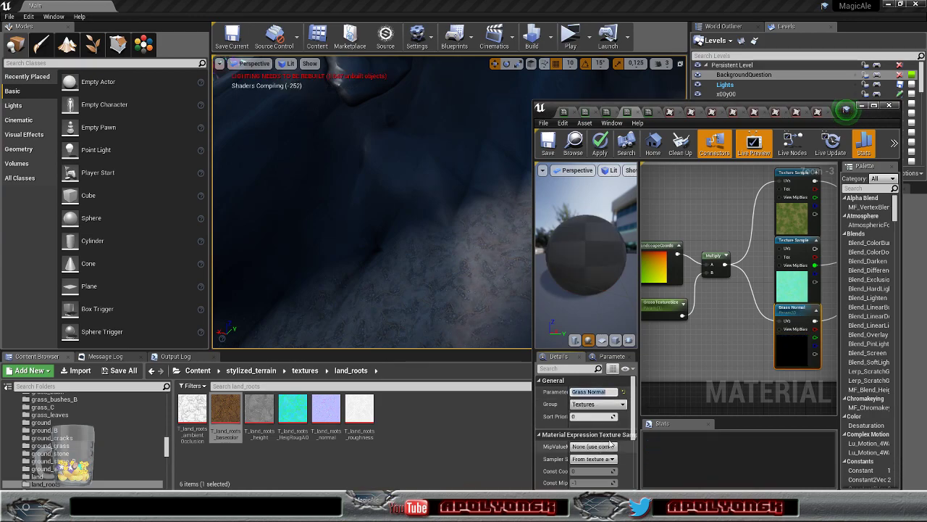
# - Connect the Grass Layer's Multiply output to the middle texture sample's UVs and convert that sample to a parameter named Grass PBR
pyautogui.click(797, 247)
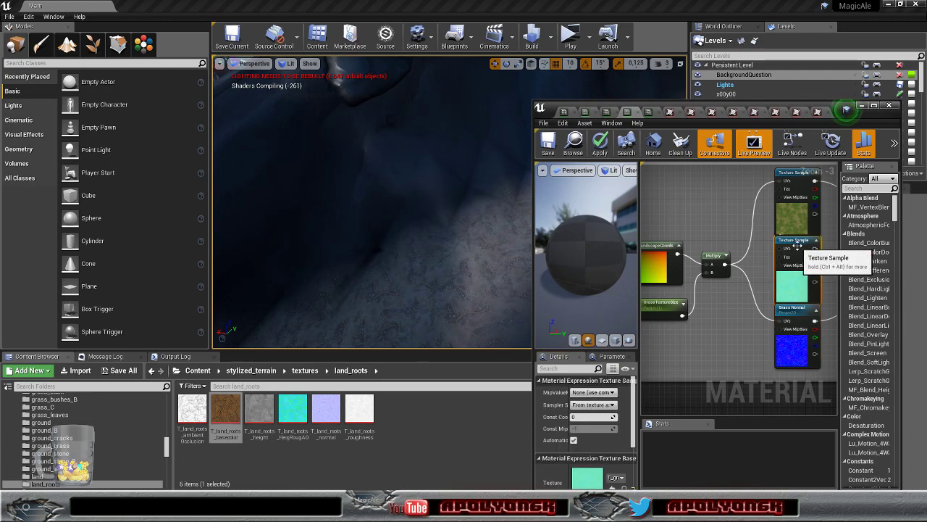
pyautogui.moveTo(725, 264); pyautogui.dragTo(786, 249)
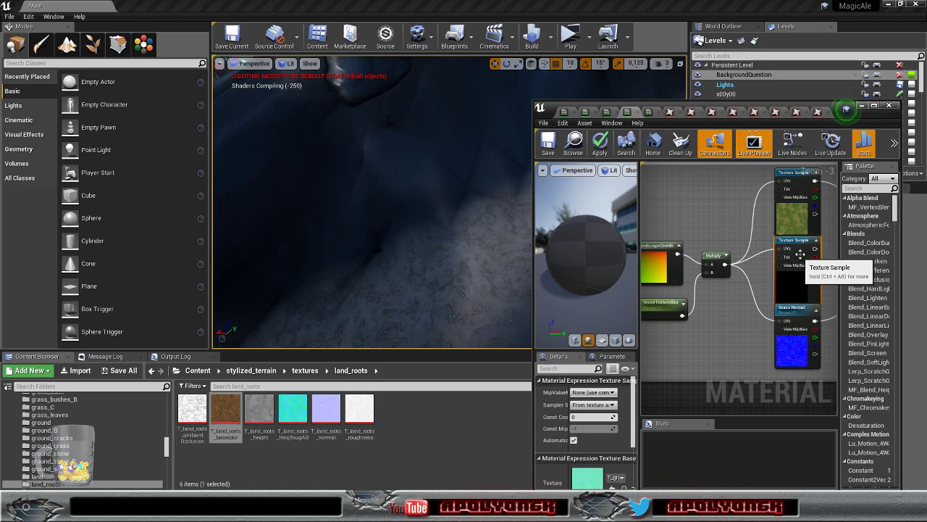
pyautogui.rightClick(805, 252)
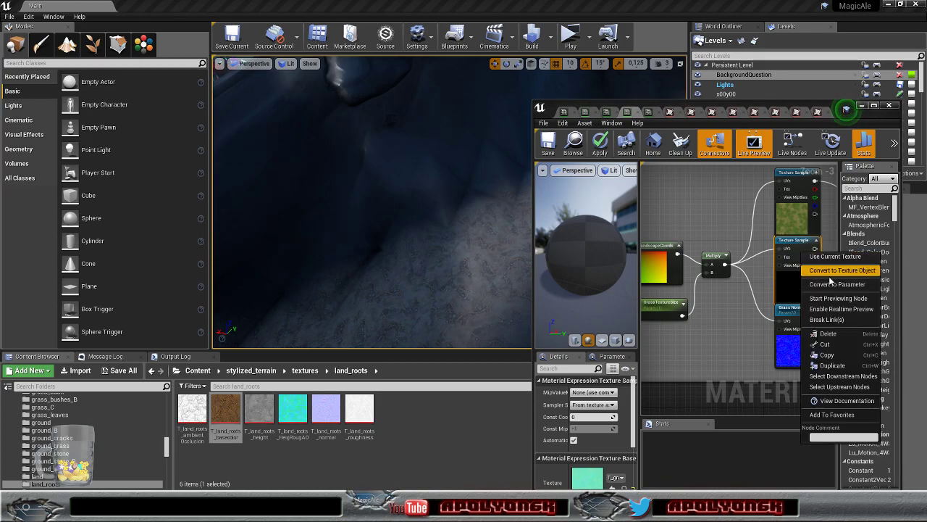
pyautogui.click(827, 285)
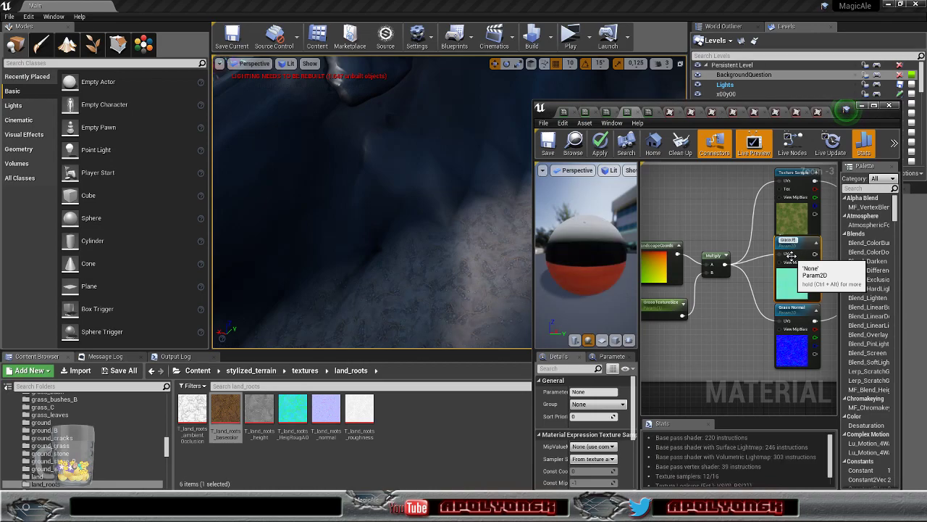
pyautogui.press('Return')
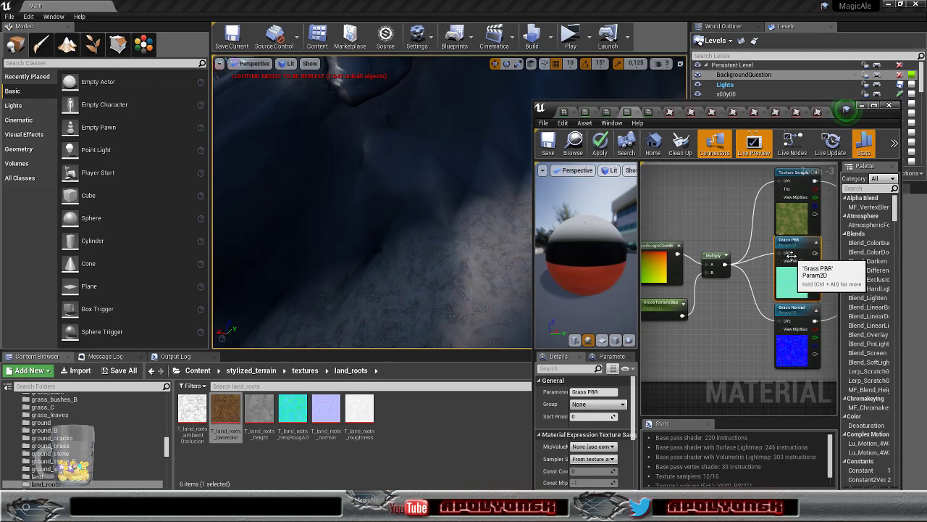
# - Convert the Grass Layer's green base color texture sample to a parameter named Grass Color
pyautogui.click(804, 189)
pyautogui.rightClick(805, 191)
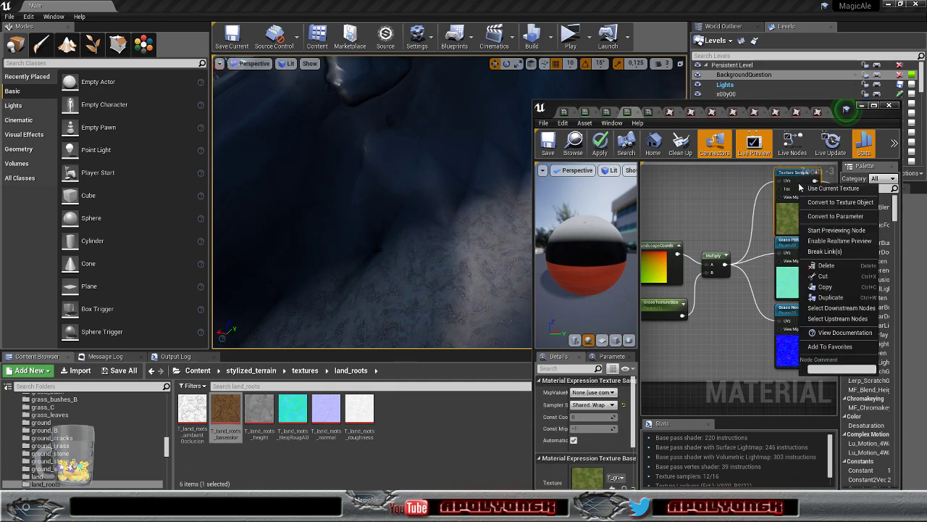
pyautogui.click(826, 215)
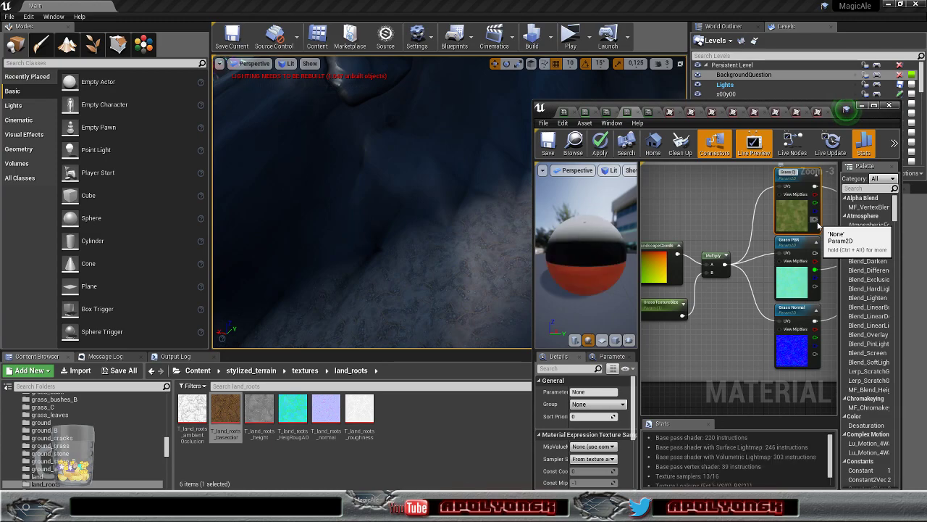
pyautogui.press('Return')
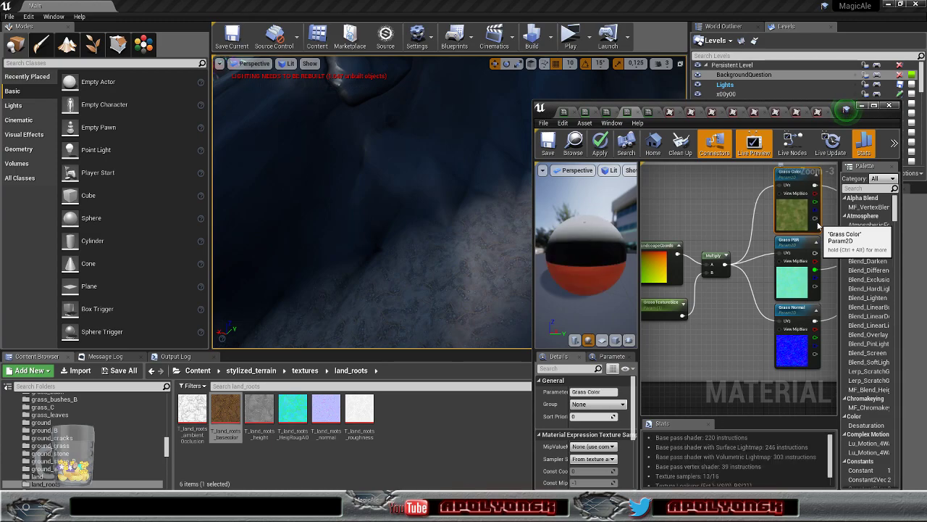
# - Check the Dirt and Rock Layer parameters, and open the node options for the orange texture sample in the layer above the Grass Layer
pyautogui.scroll(-5, 754, 306)
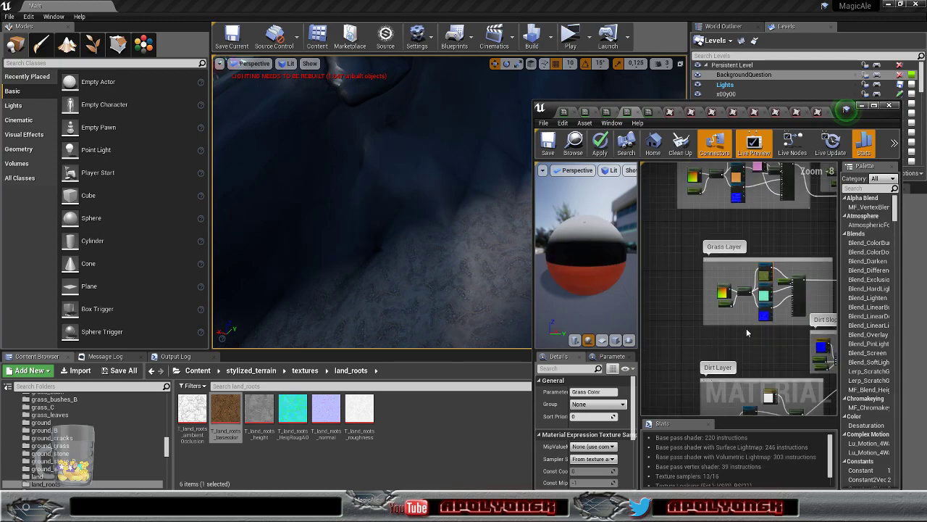
pyautogui.scroll(6, 746, 332)
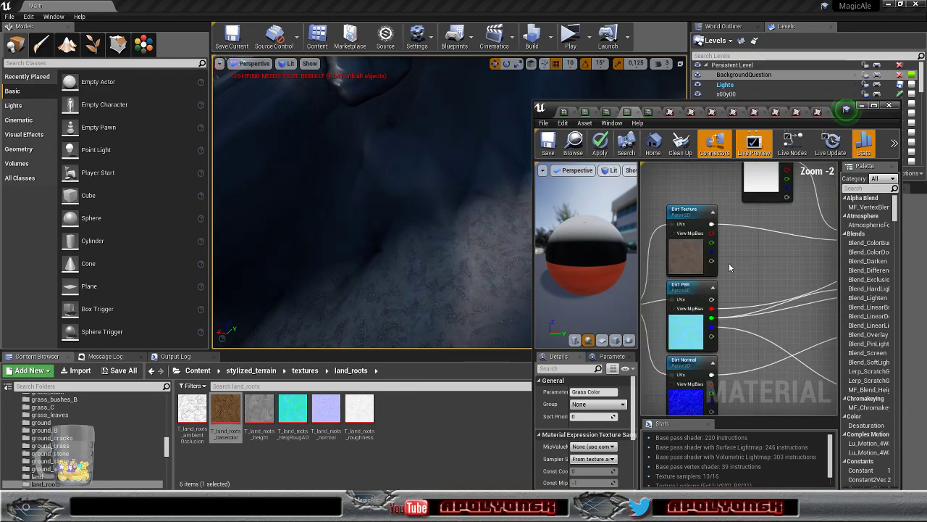
pyautogui.scroll(-5, 747, 279)
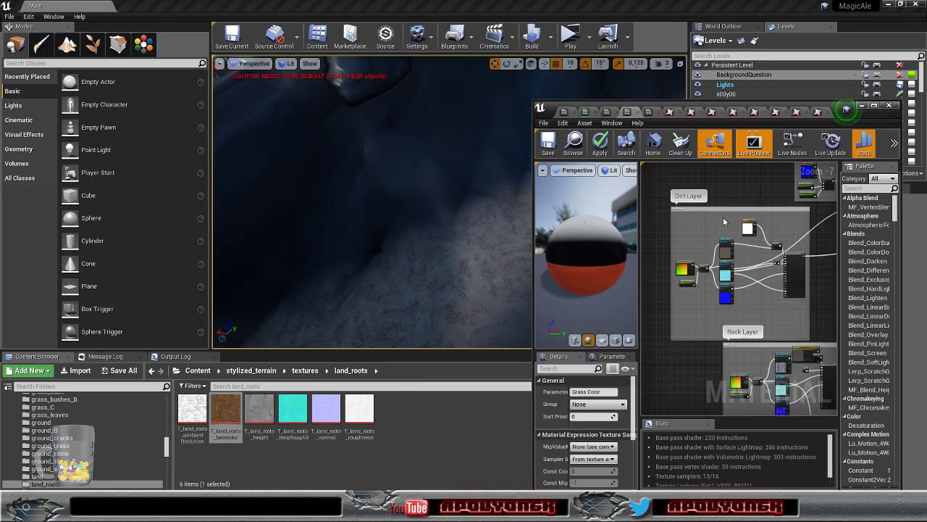
pyautogui.scroll(4, 767, 337)
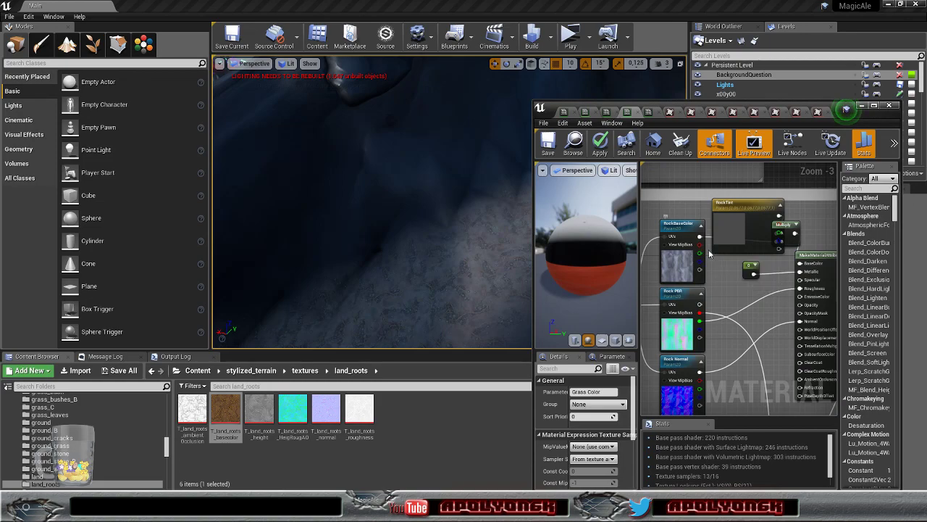
pyautogui.scroll(-5, 709, 253)
pyautogui.scroll(4, 708, 234)
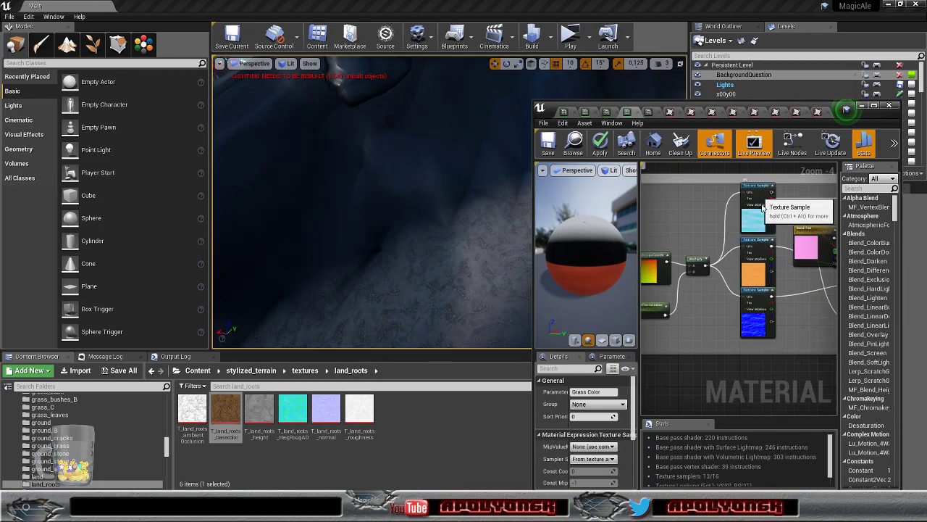
pyautogui.rightClick(759, 248)
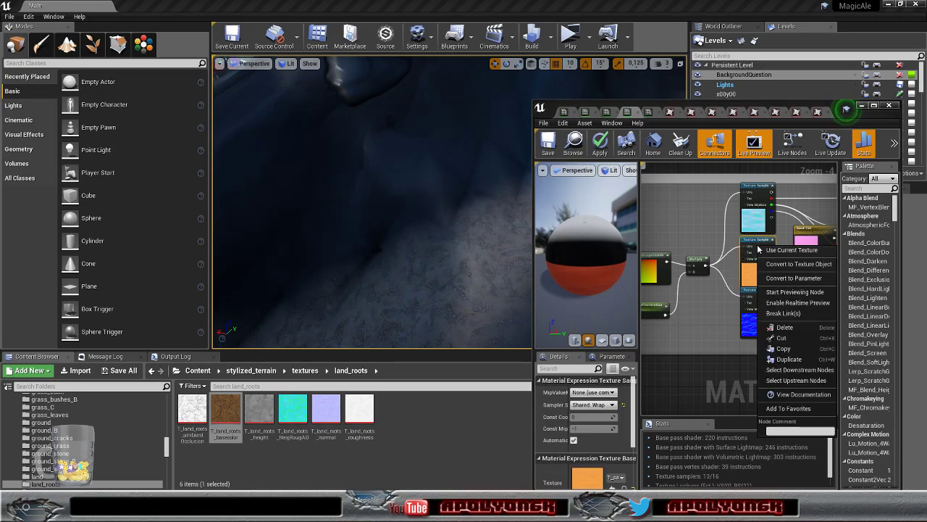
# - Convert the sand layer's orange texture sample to a parameter named Sand Base Color and assign it to the Textures group
pyautogui.click(792, 279)
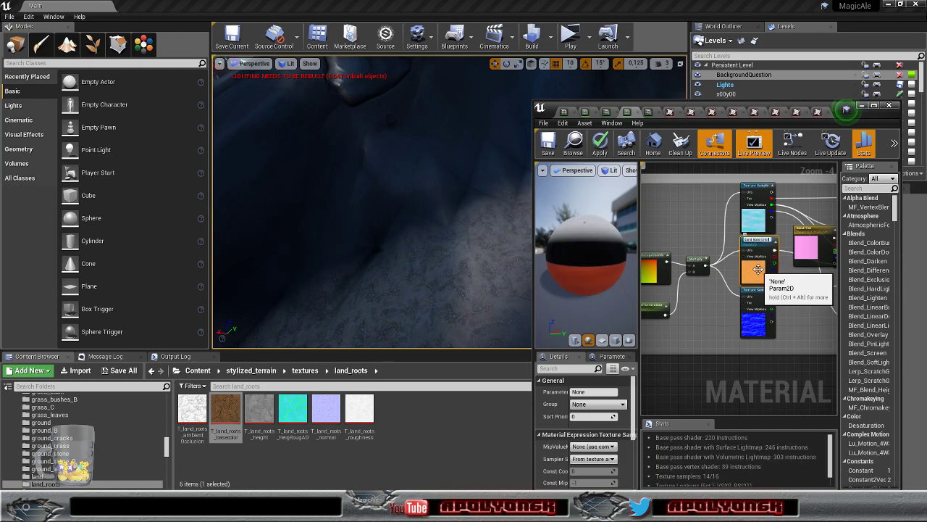
pyautogui.press('Return')
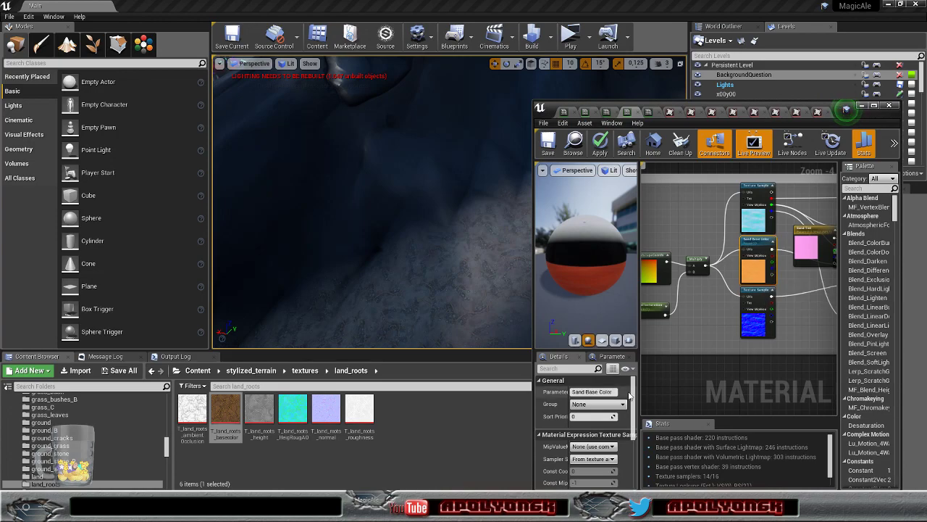
pyautogui.click(597, 404)
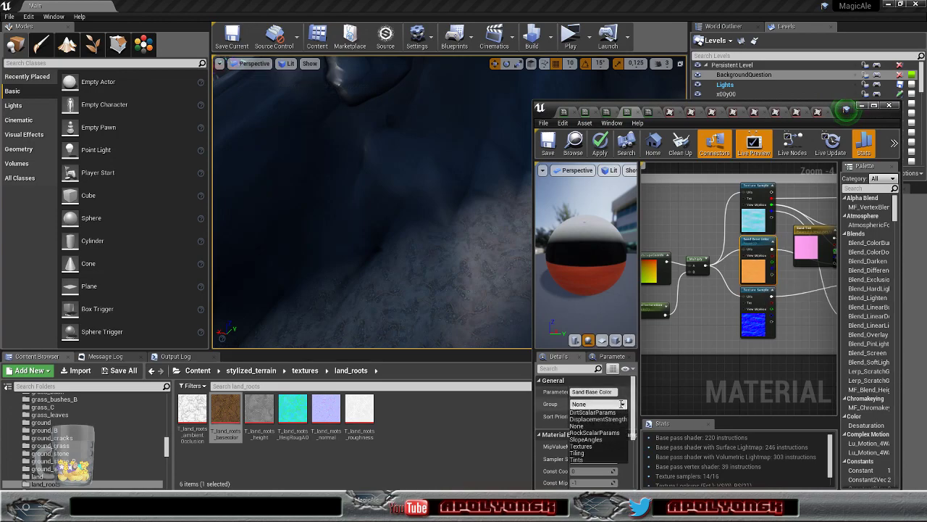
pyautogui.click(583, 445)
# - Assign the three Grass Layer texture parameters, colour, PBR and normal, to the Textures group together
pyautogui.moveTo(810, 321); pyautogui.dragTo(781, 100, button='right')
pyautogui.click(797, 272)
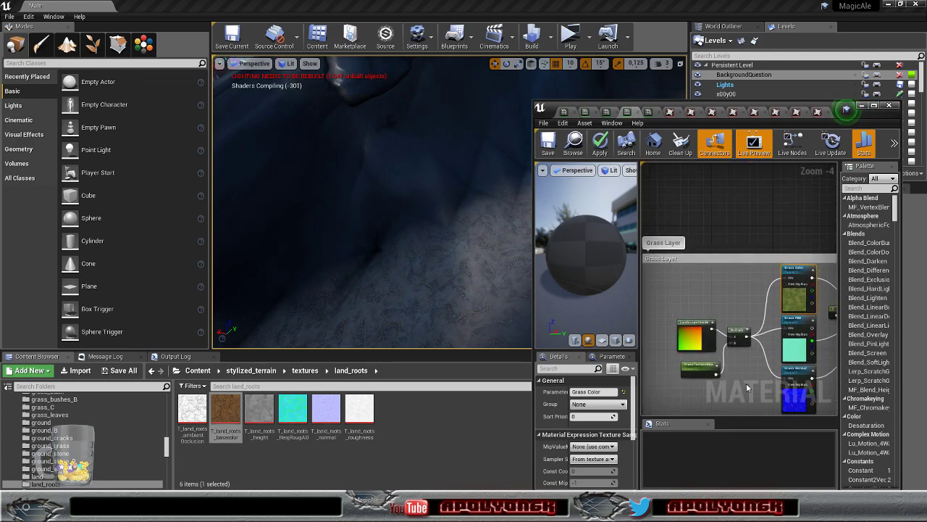
pyautogui.keyDown('ctrl'); pyautogui.click(796, 321); pyautogui.keyUp('ctrl')
pyautogui.keyDown('ctrl'); pyautogui.click(800, 371); pyautogui.keyUp('ctrl')
pyautogui.click(605, 403)
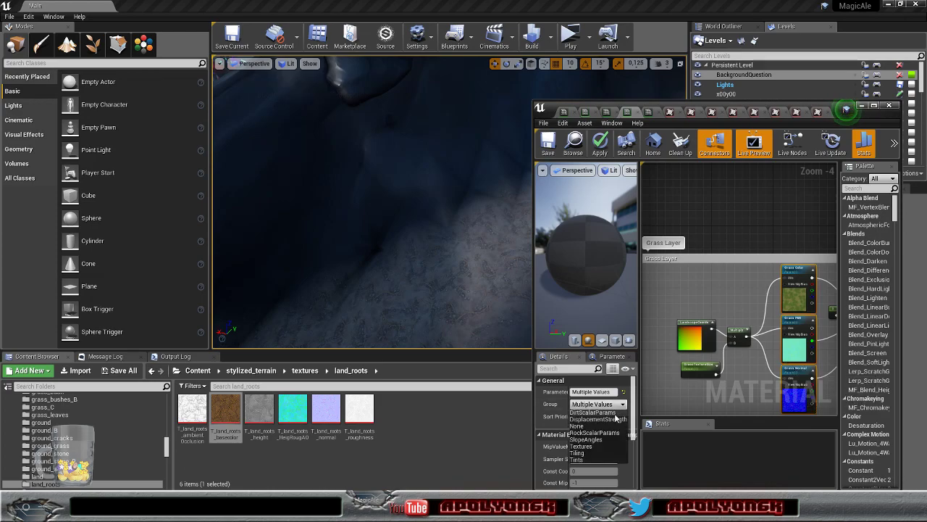
pyautogui.click(601, 447)
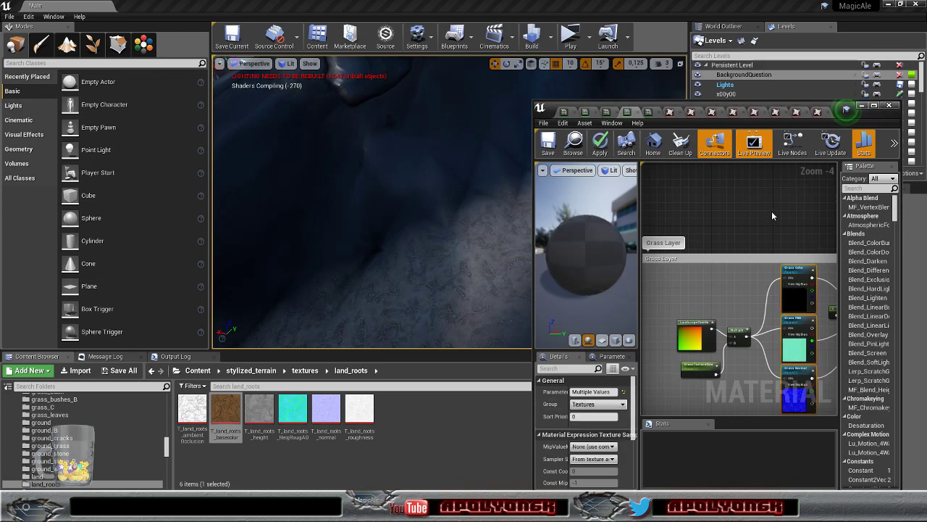
# - Convert the sand layer's blue normal texture sample to a parameter named Sand Normal
pyautogui.moveTo(768, 200); pyautogui.dragTo(742, 447, button='right')
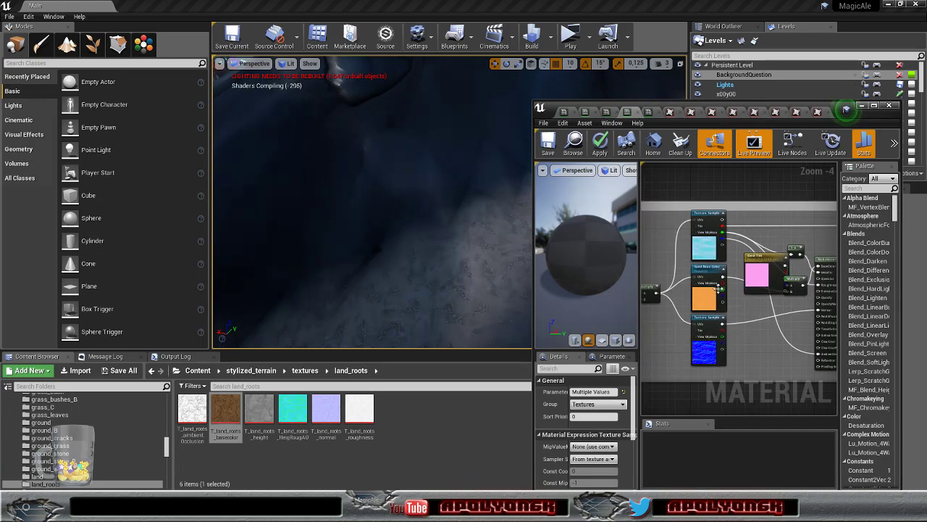
pyautogui.rightClick(706, 320)
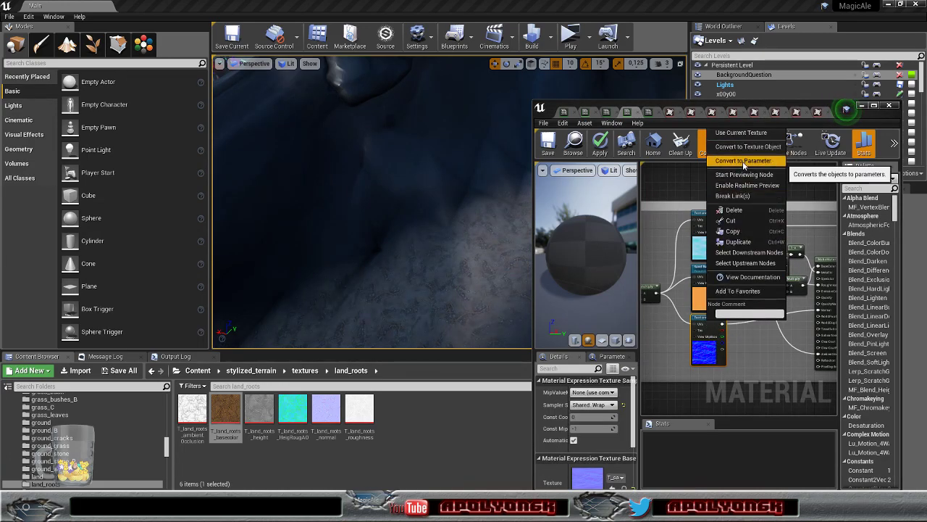
pyautogui.click(743, 160)
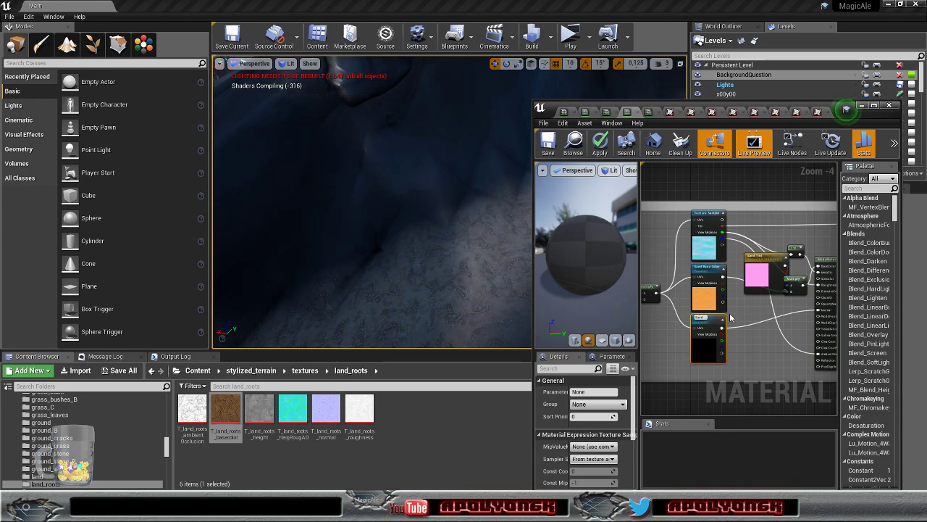
pyautogui.write('Sand Normal')
pyautogui.press('Return')
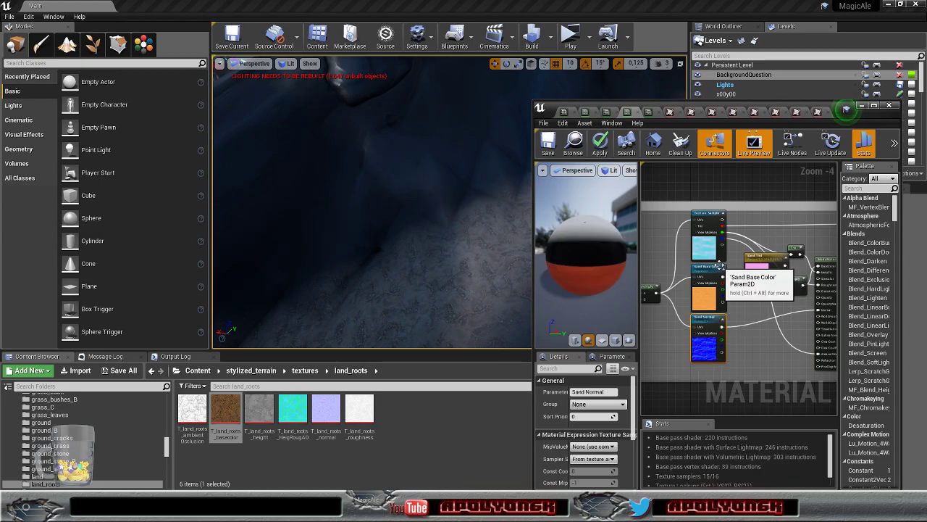
# - Convert the sand layer's remaining cyan texture sample to a parameter named Sand PBR
pyautogui.click(707, 215)
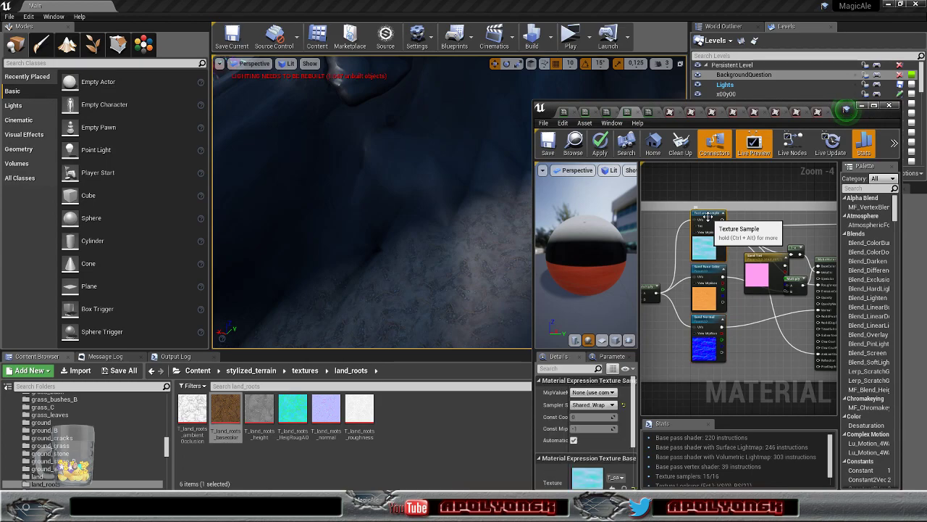
pyautogui.rightClick(708, 216)
pyautogui.click(753, 253)
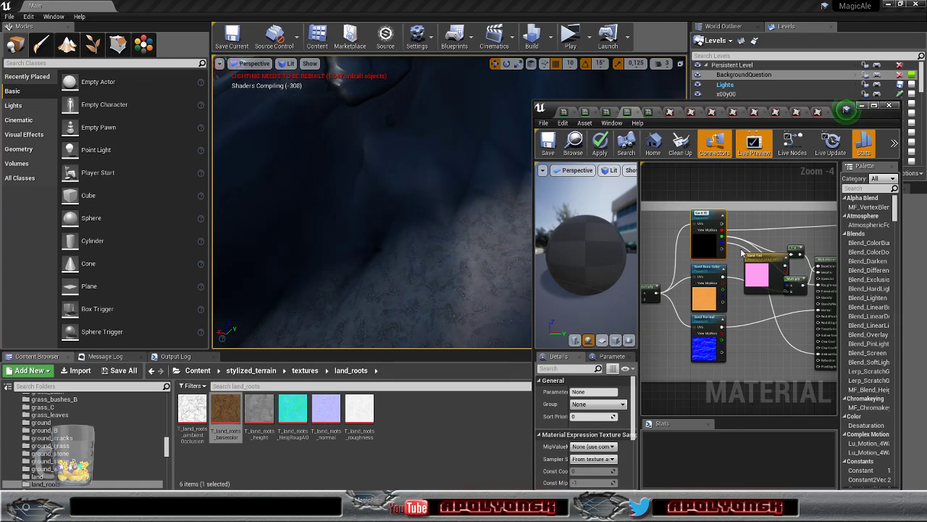
pyautogui.press('Return')
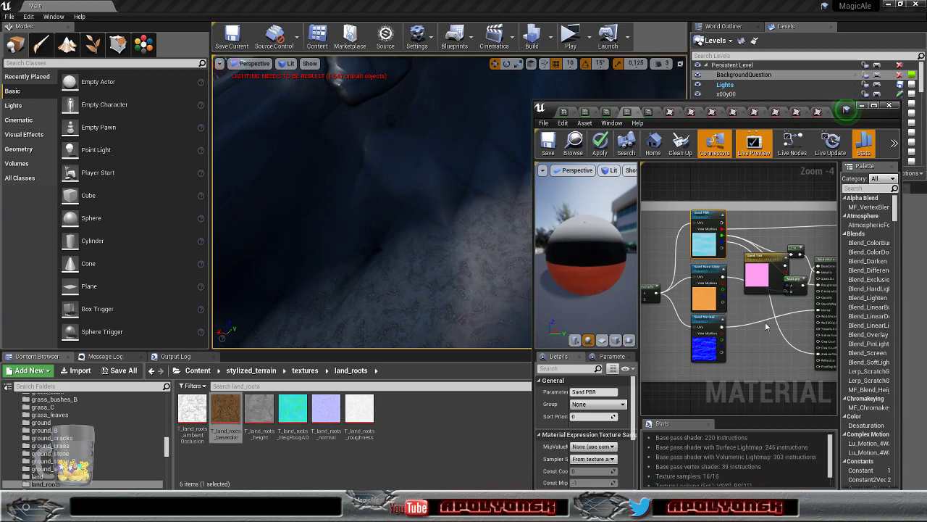
# - Convert the snow layer's blue normal texture sample to a parameter named Snow Normal in the Textures group
pyautogui.moveTo(751, 190); pyautogui.dragTo(797, 354, button='right')
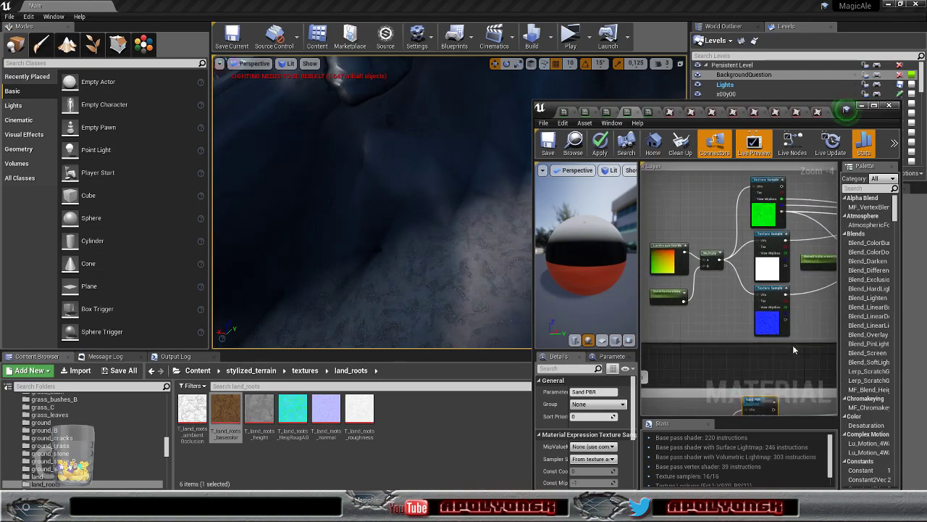
pyautogui.rightClick(777, 290)
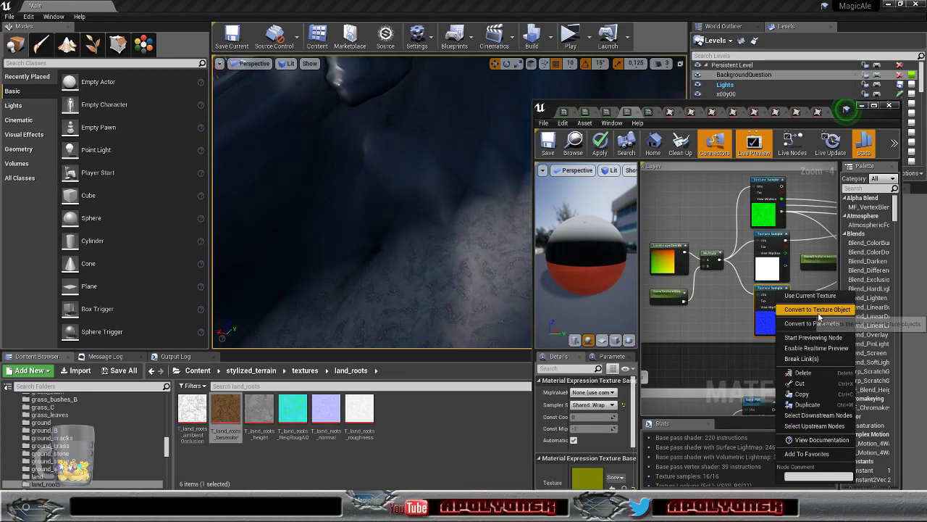
pyautogui.click(814, 324)
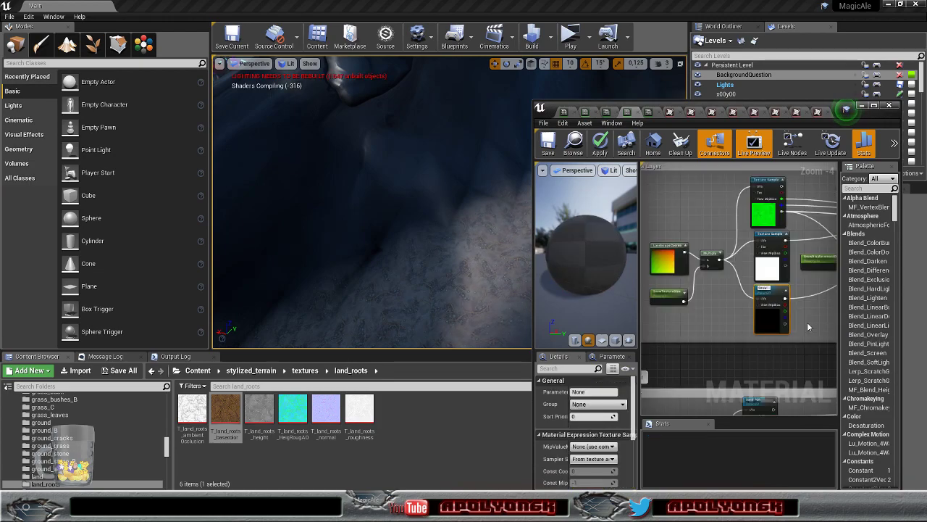
pyautogui.write('Snow Normal')
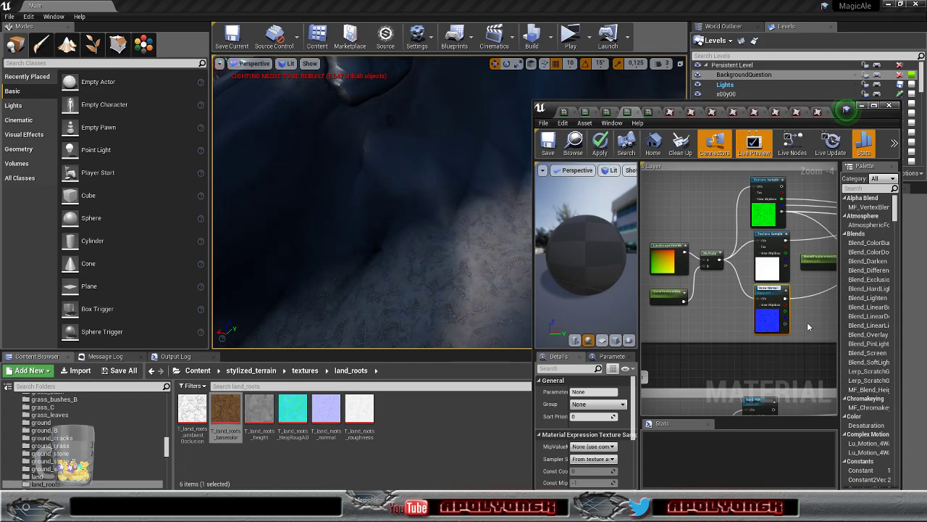
pyautogui.press('Return')
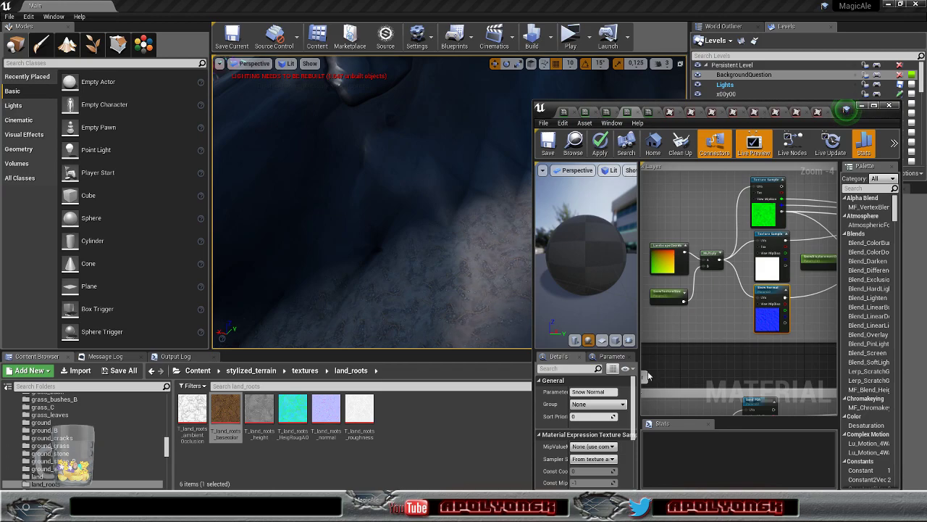
pyautogui.click(599, 403)
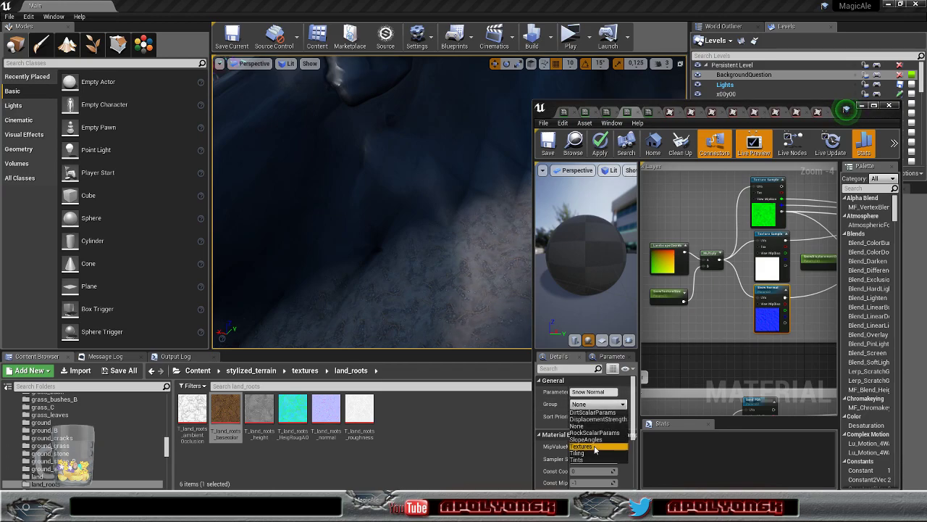
pyautogui.click(594, 446)
# - Convert the snow layer's white texture sample to a parameter named Snow Base Color in the Textures group
pyautogui.click(767, 242)
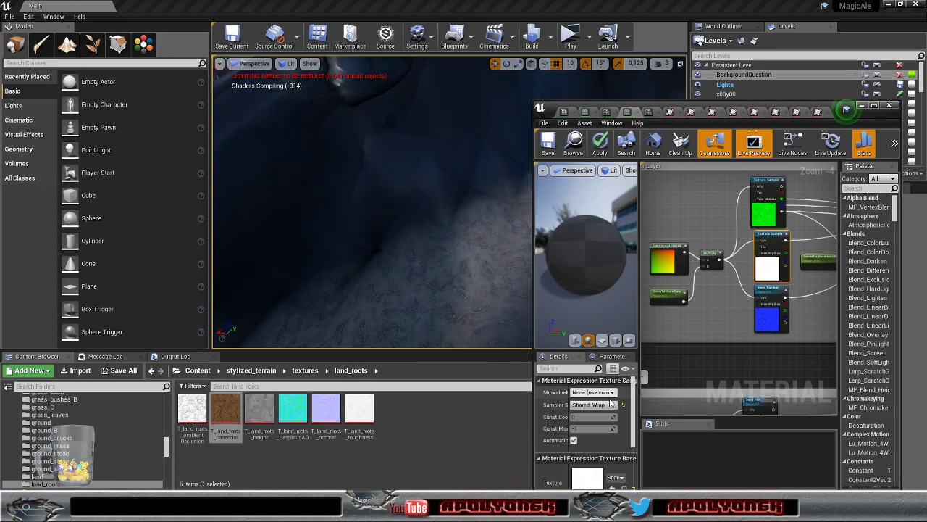
pyautogui.rightClick(774, 242)
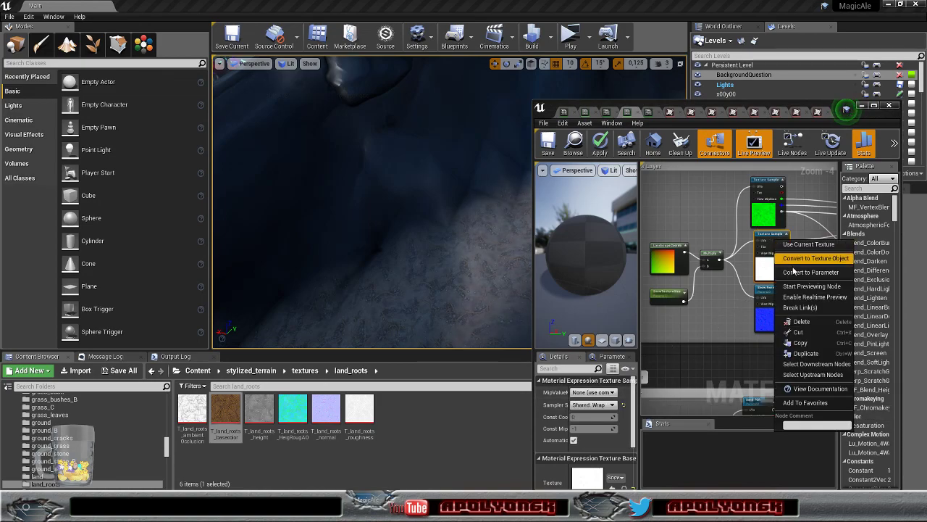
pyautogui.click(796, 275)
pyautogui.click(602, 392)
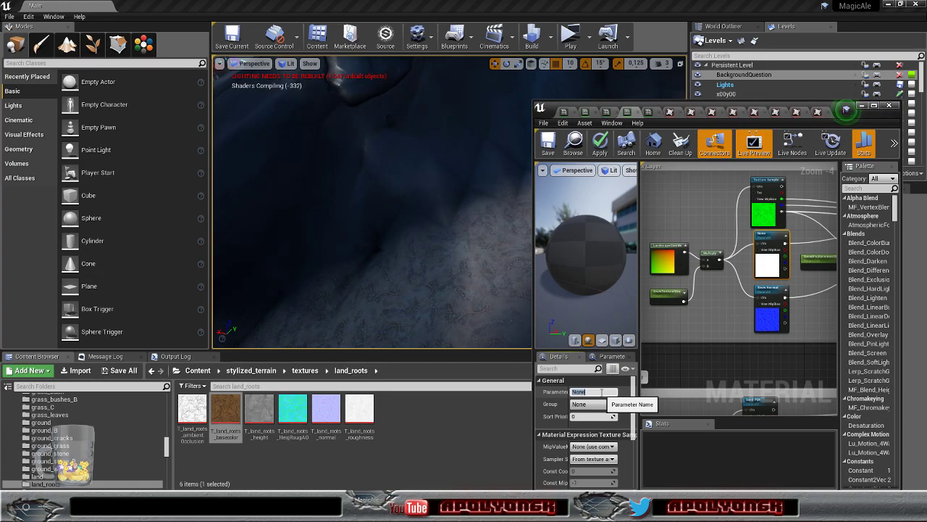
pyautogui.write('Snow Base Color')
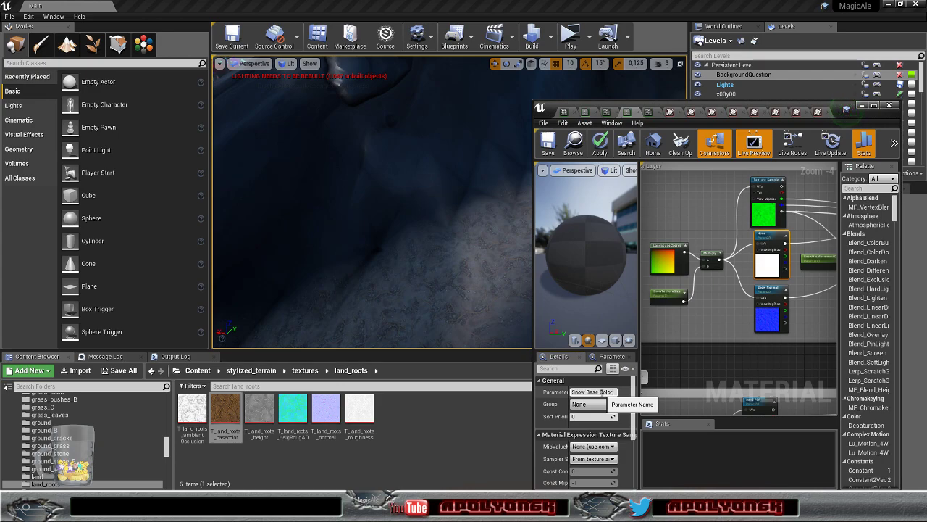
pyautogui.press('Return')
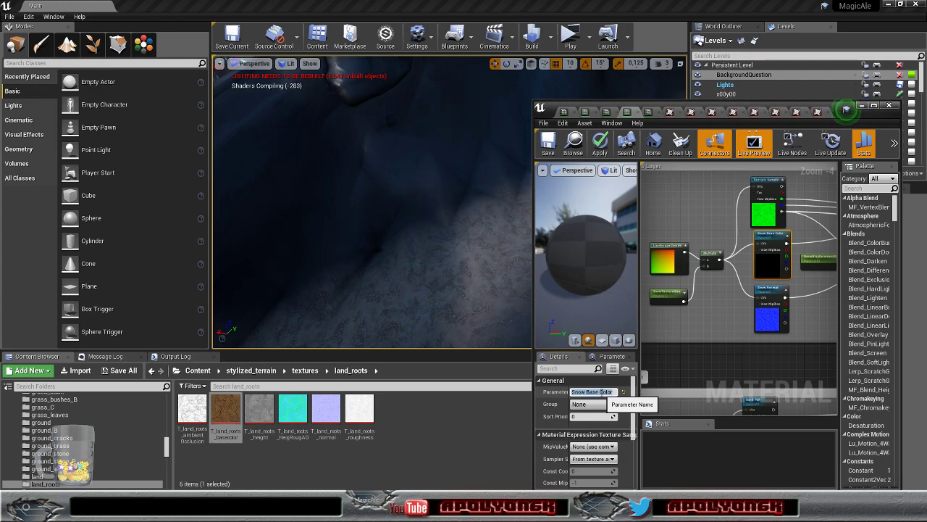
pyautogui.click(622, 405)
pyautogui.click(611, 446)
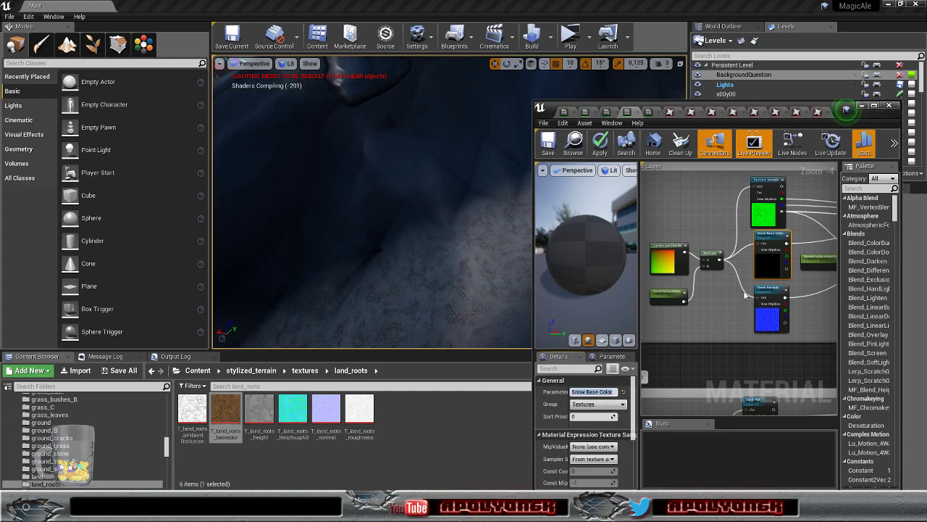
# - Convert the snow layer's green texture sample to a parameter named Snow PBR in the Textures group
pyautogui.click(768, 199)
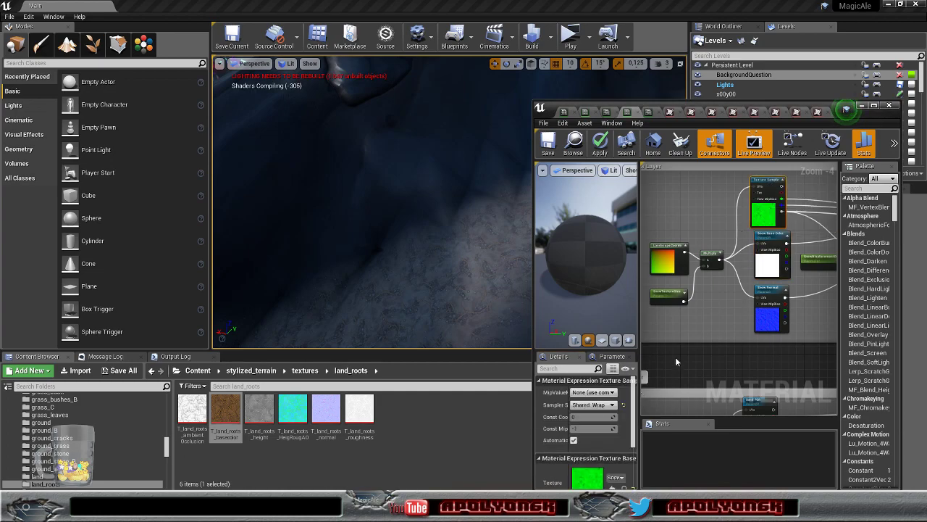
pyautogui.rightClick(774, 184)
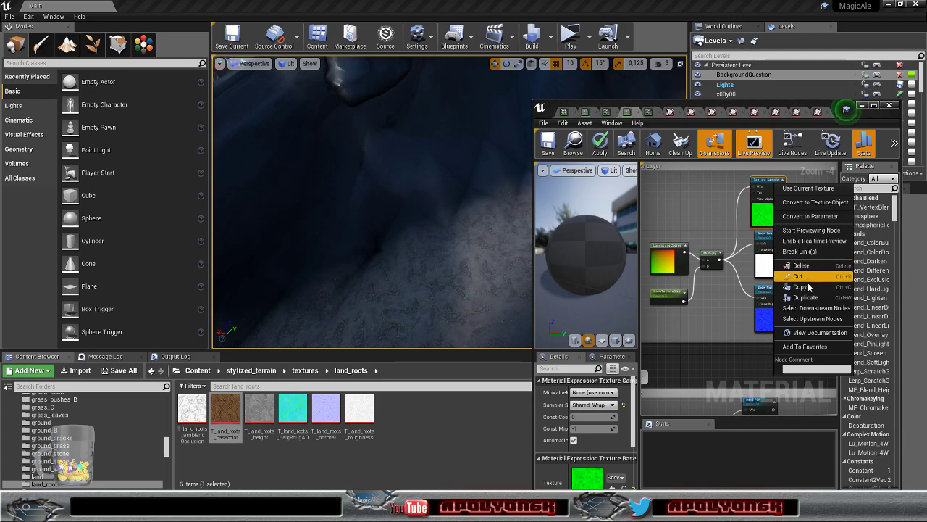
pyautogui.click(810, 216)
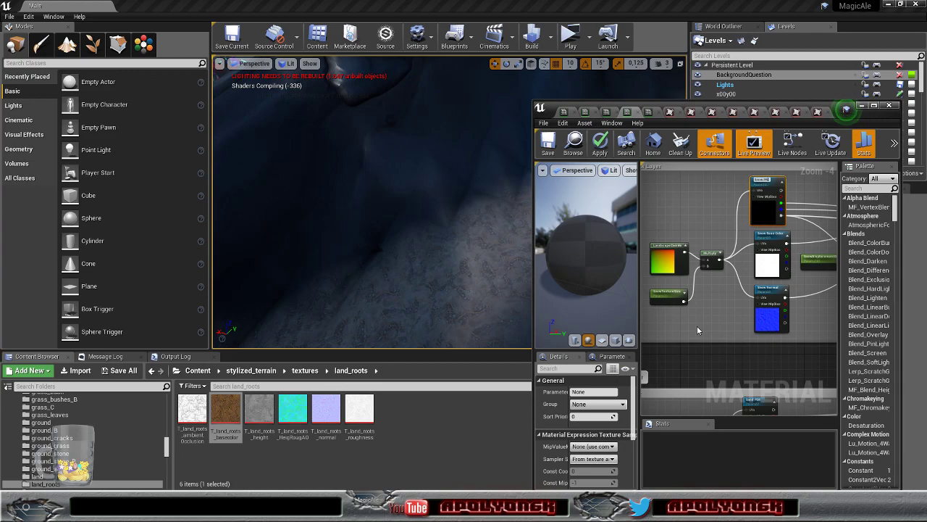
pyautogui.press('Return')
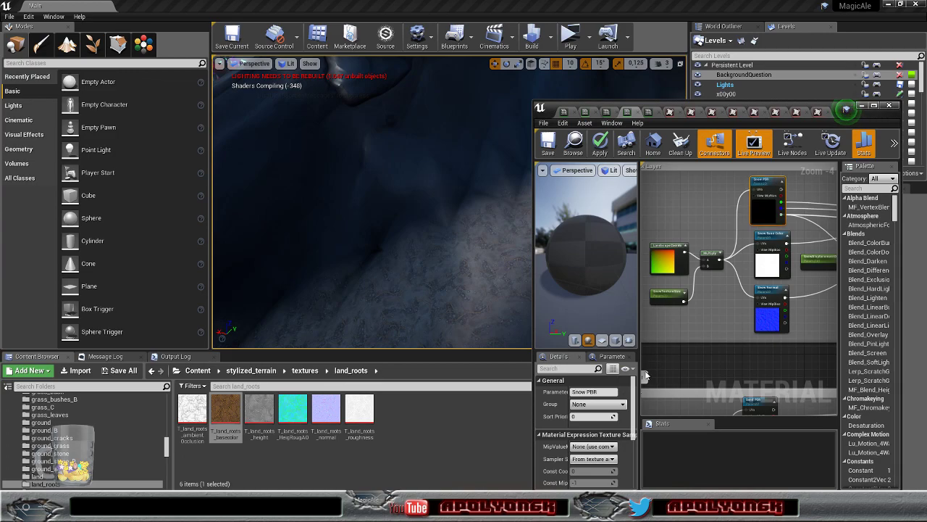
pyautogui.click(621, 403)
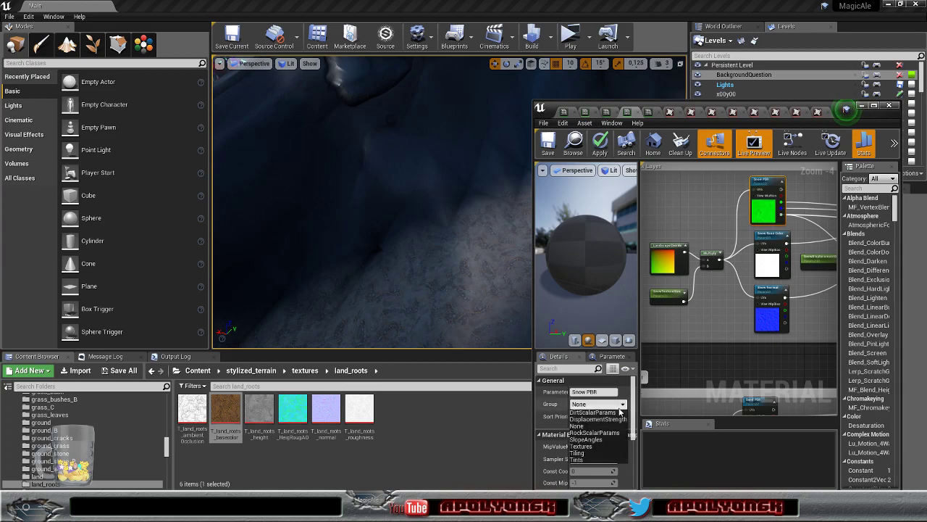
pyautogui.click(597, 446)
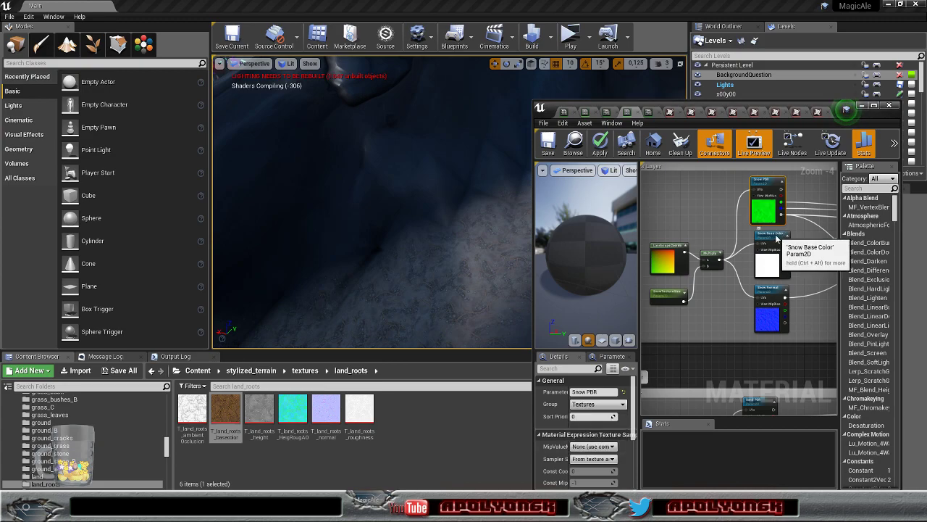
# - Assign the Sand PBR, Sand Base Color and Sand Normal parameters together to the Textures group
pyautogui.click(769, 290)
pyautogui.moveTo(721, 334); pyautogui.dragTo(721, 142, button='right')
pyautogui.click(733, 216)
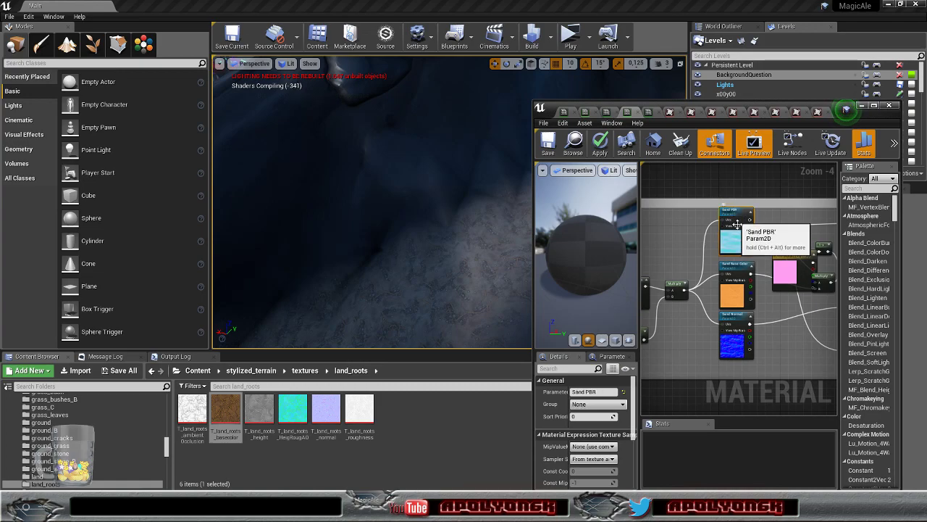
pyautogui.keyDown('ctrl'); pyautogui.click(739, 267); pyautogui.keyUp('ctrl')
pyautogui.keyDown('ctrl'); pyautogui.click(740, 325); pyautogui.keyUp('ctrl')
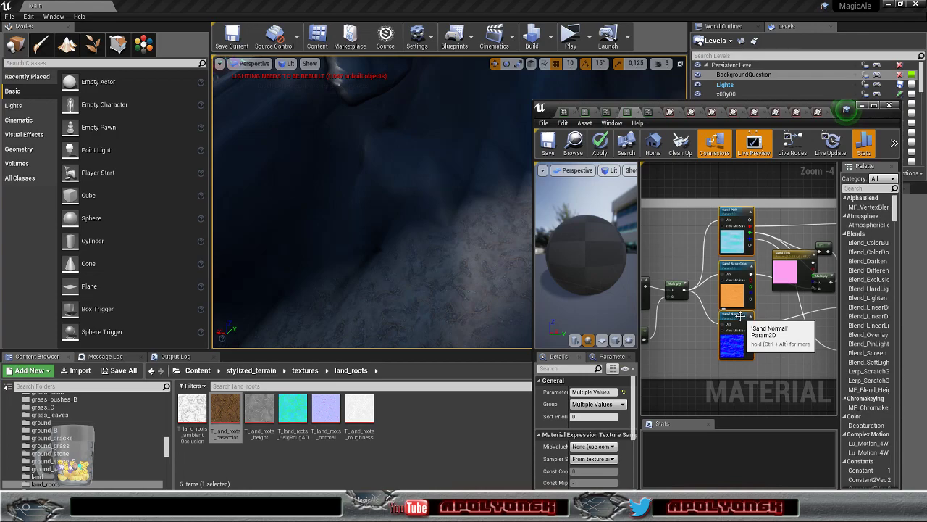
pyautogui.click(740, 270)
pyautogui.click(743, 324)
pyautogui.keyDown('ctrl'); pyautogui.click(734, 217); pyautogui.keyUp('ctrl')
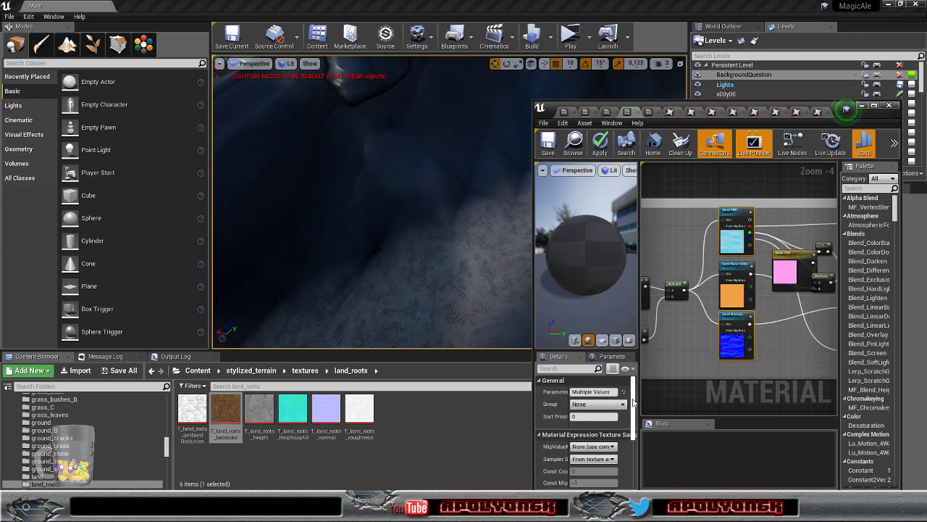
pyautogui.click(598, 403)
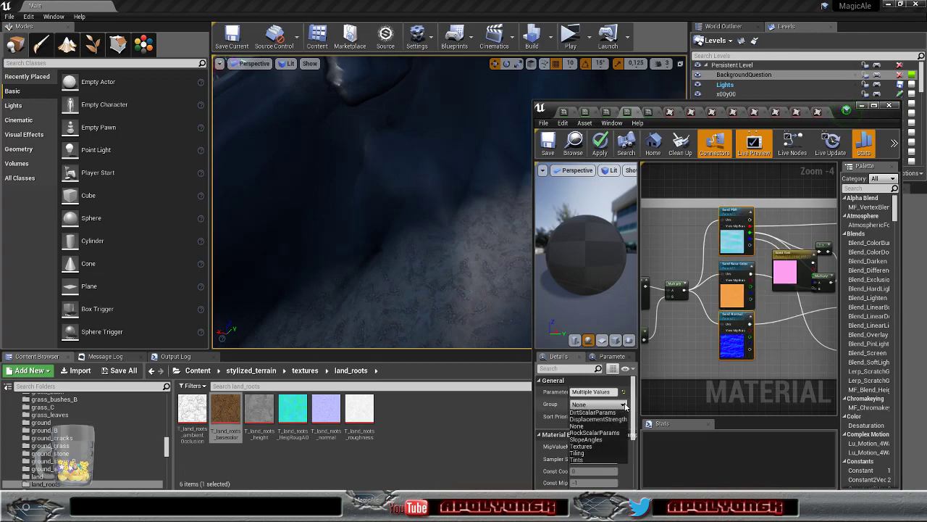
pyautogui.click(583, 446)
# - Locate the texture used by the brown texture sample of the Painted Rocky Dirt Layer in the content browser
pyautogui.moveTo(774, 366); pyautogui.dragTo(787, 171, button='right')
pyautogui.scroll(-5, 775, 237)
pyautogui.moveTo(768, 223); pyautogui.dragTo(622, 430, button='right')
pyautogui.moveTo(655, 376); pyautogui.dragTo(693, 383, button='right')
pyautogui.moveTo(810, 302)
pyautogui.mouseDown(button='right')
pyautogui.moveTo(688, 303)
pyautogui.moveTo(710, 351)
pyautogui.moveTo(729, 336)
pyautogui.mouseUp(button='right')
pyautogui.scroll(6, 709, 307)
pyautogui.click(683, 229)
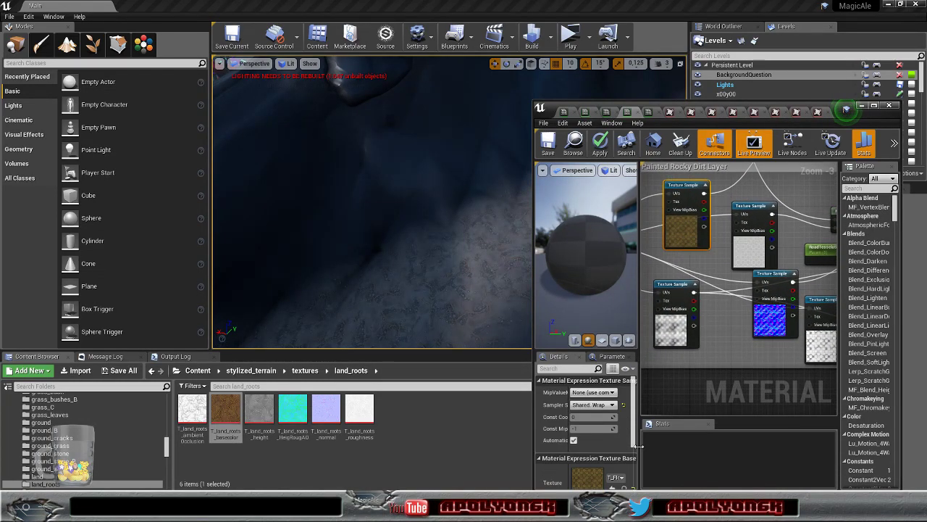
pyautogui.click(623, 487)
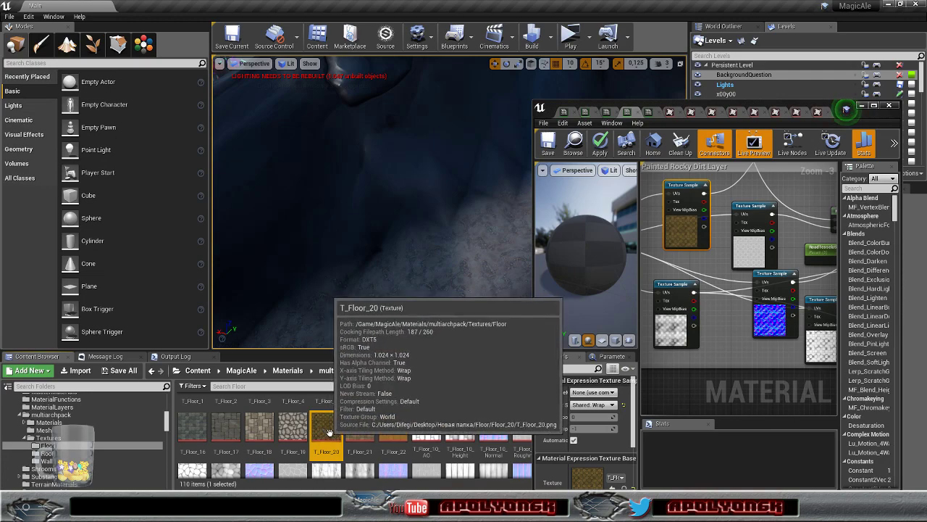
pyautogui.moveTo(735, 329)
pyautogui.mouseDown(button='right')
pyautogui.moveTo(737, 314)
pyautogui.moveTo(743, 327)
pyautogui.moveTo(662, 289)
pyautogui.moveTo(700, 286)
pyautogui.moveTo(718, 307)
pyautogui.mouseUp(button='right')
pyautogui.scroll(-3, 744, 326)
pyautogui.scroll(2, 744, 327)
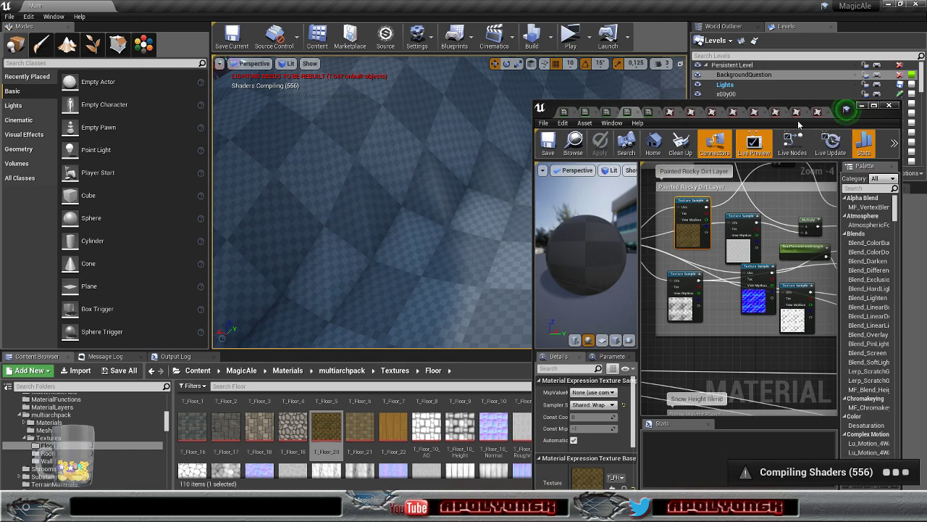
# - View the open T_land_basecolor and T_land_roots_basecolor textures and locate the roots texture in the content browser
pyautogui.click(692, 114)
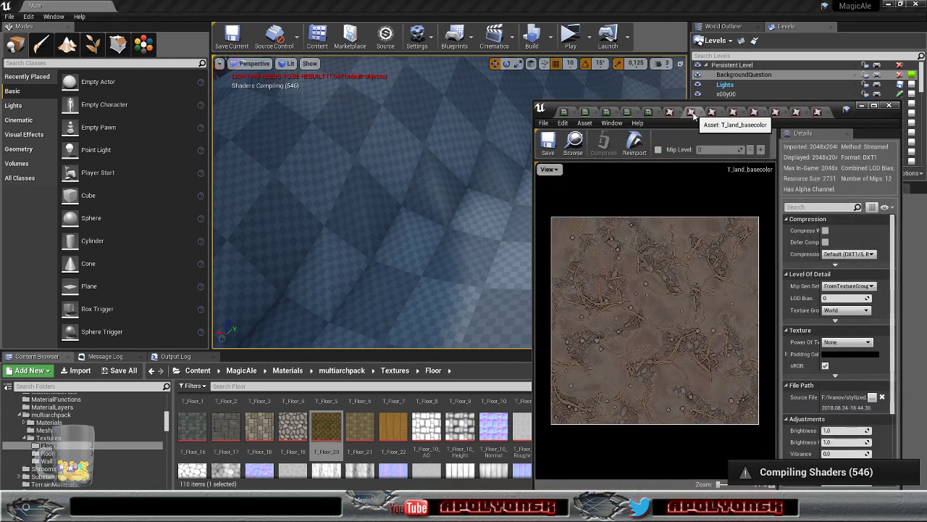
pyautogui.click(669, 113)
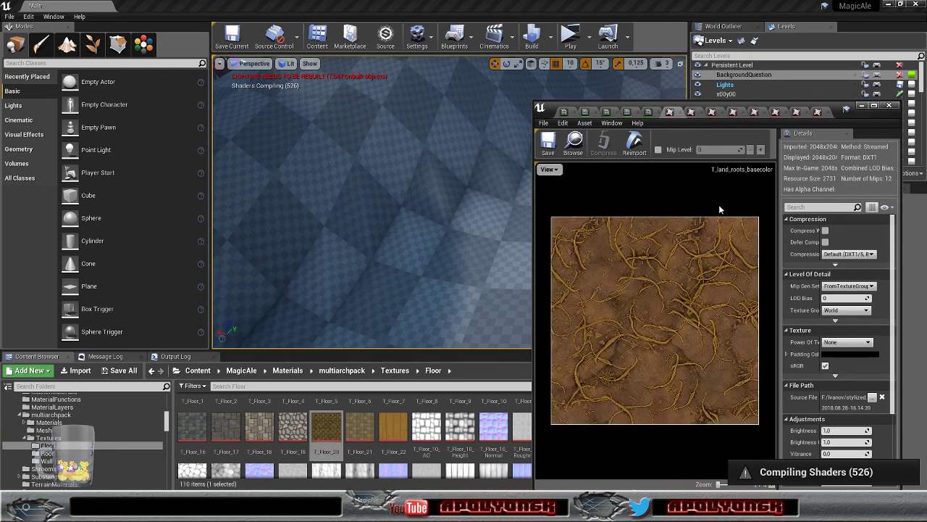
pyautogui.click(573, 142)
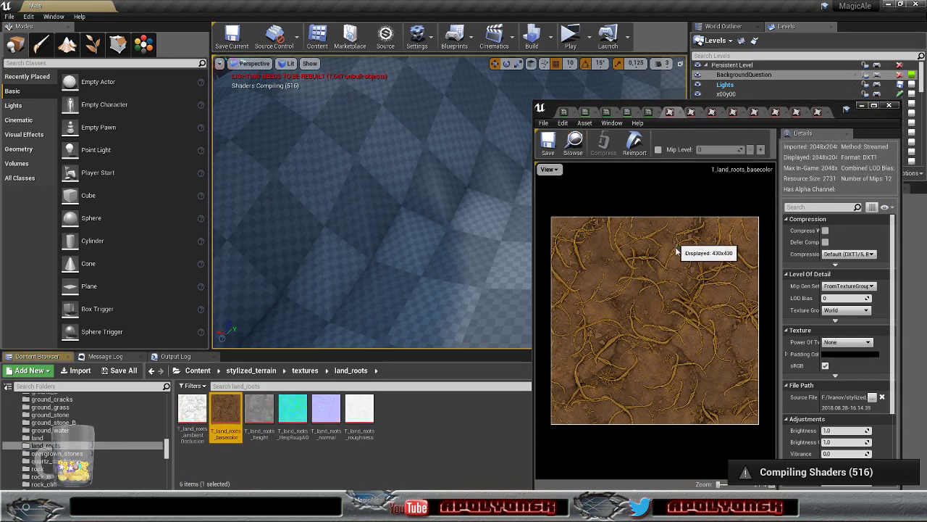
# - Close all open texture editors, keeping only the terrain material and material instance editors open
pyautogui.click(686, 113)
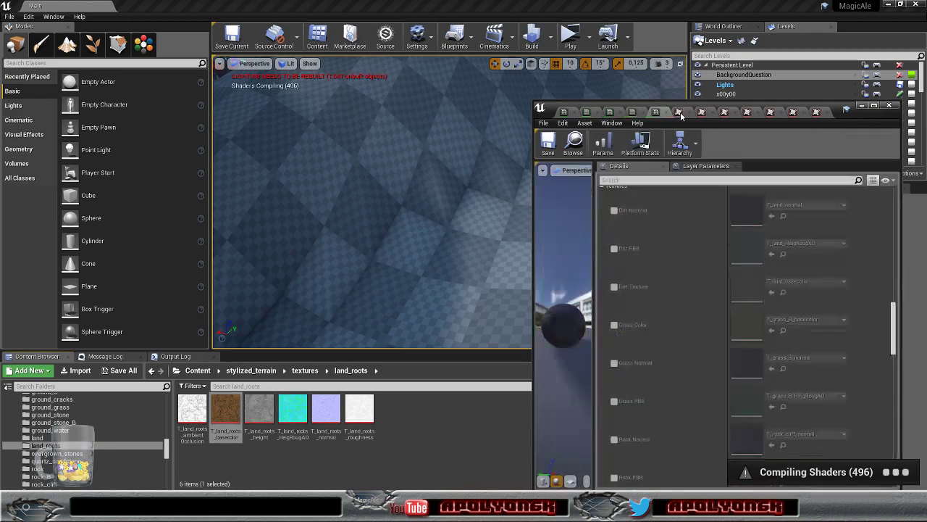
pyautogui.click(689, 115)
pyautogui.click(701, 115)
pyautogui.click(714, 114)
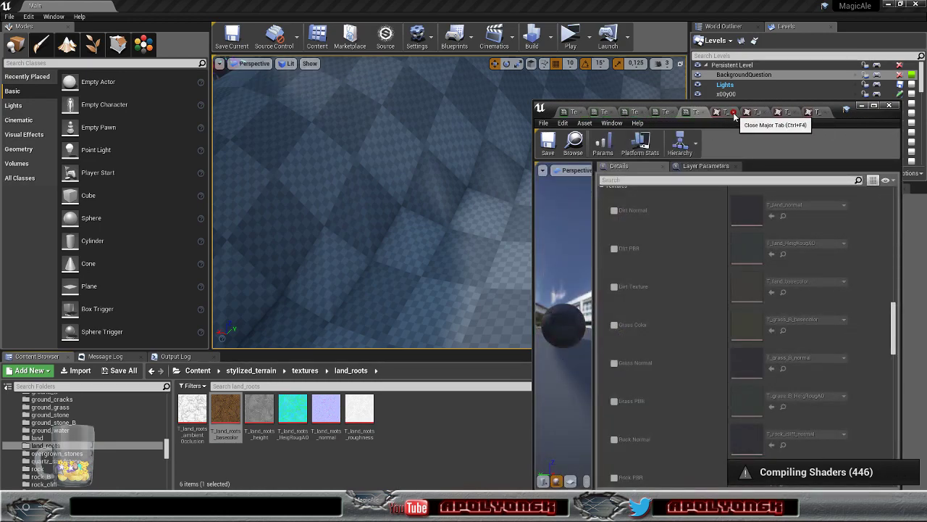
pyautogui.click(747, 114)
pyautogui.click(752, 114)
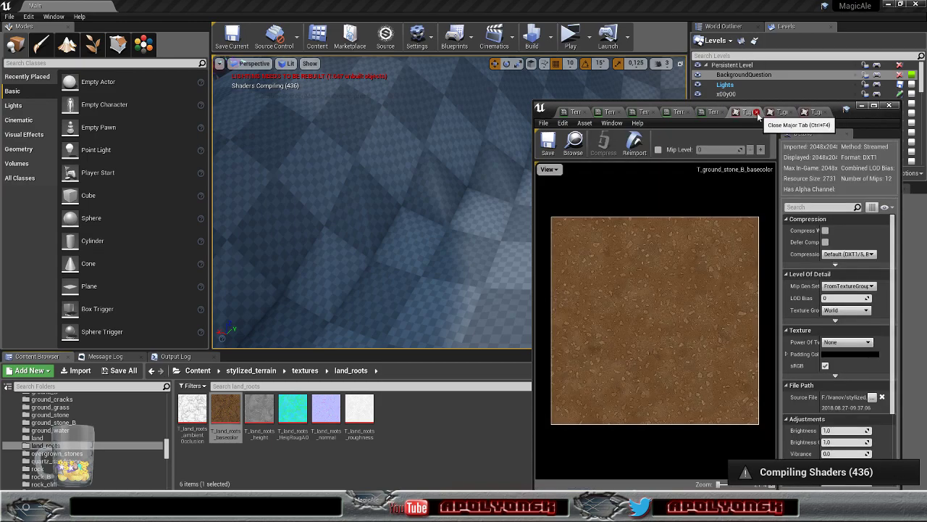
pyautogui.click(760, 113)
pyautogui.click(787, 112)
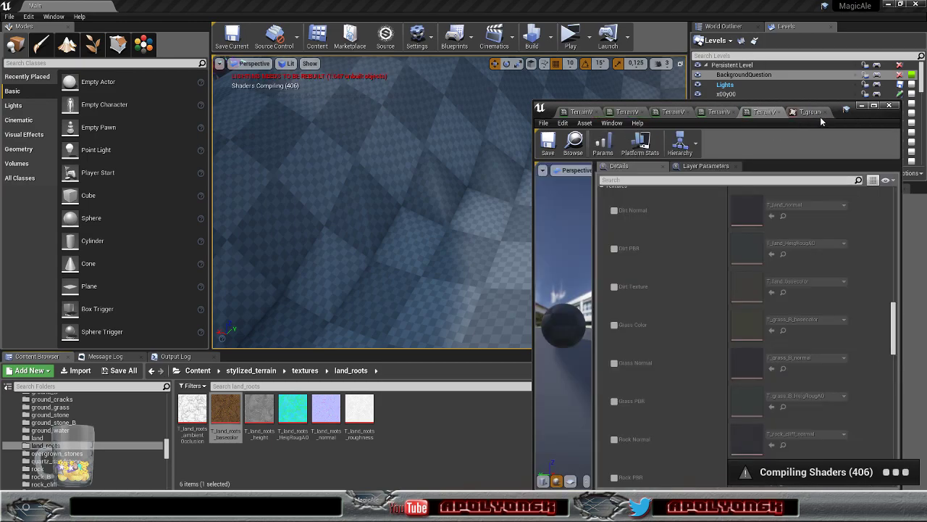
pyautogui.click(825, 113)
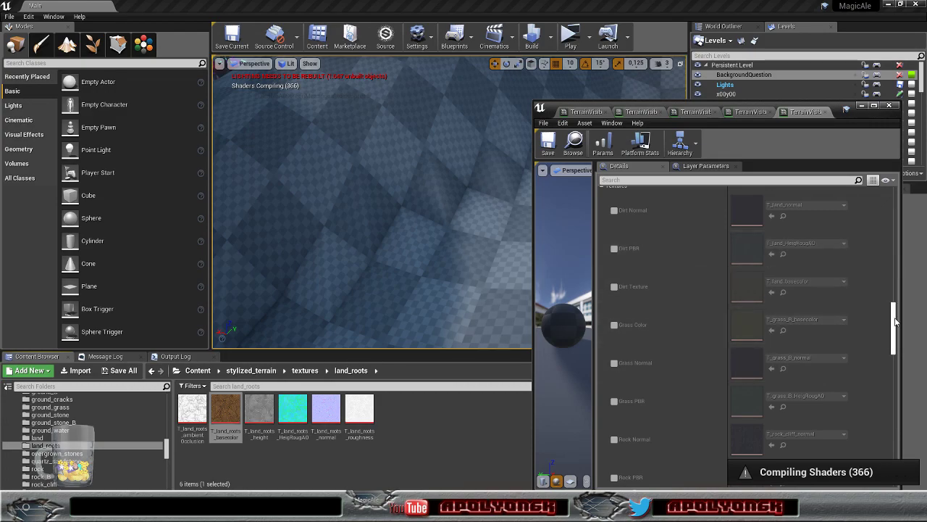
# - Set the level viewport's camera speed to 6
pyautogui.moveTo(892, 328)
pyautogui.mouseDown()
pyautogui.moveTo(902, 208)
pyautogui.moveTo(897, 397)
pyautogui.moveTo(893, 316)
pyautogui.mouseUp()
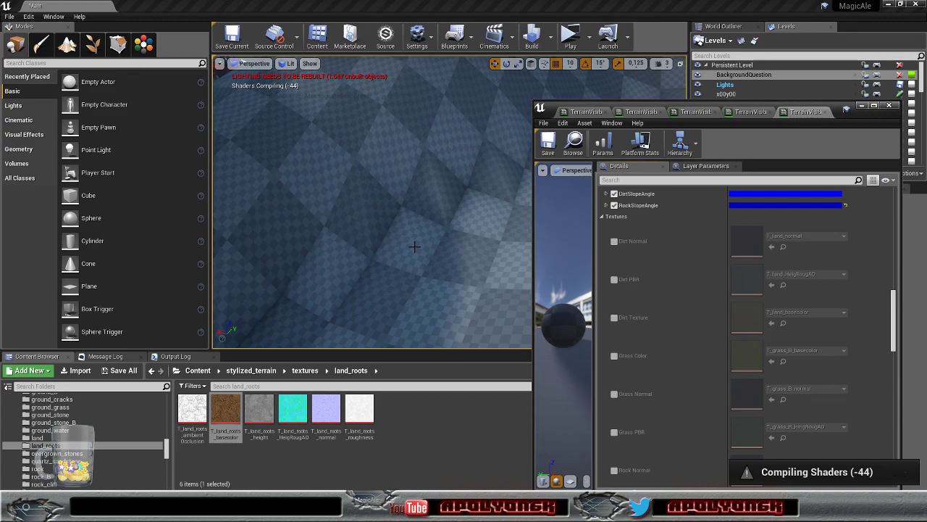
pyautogui.moveTo(424, 253); pyautogui.dragTo(438, 240, button='right')
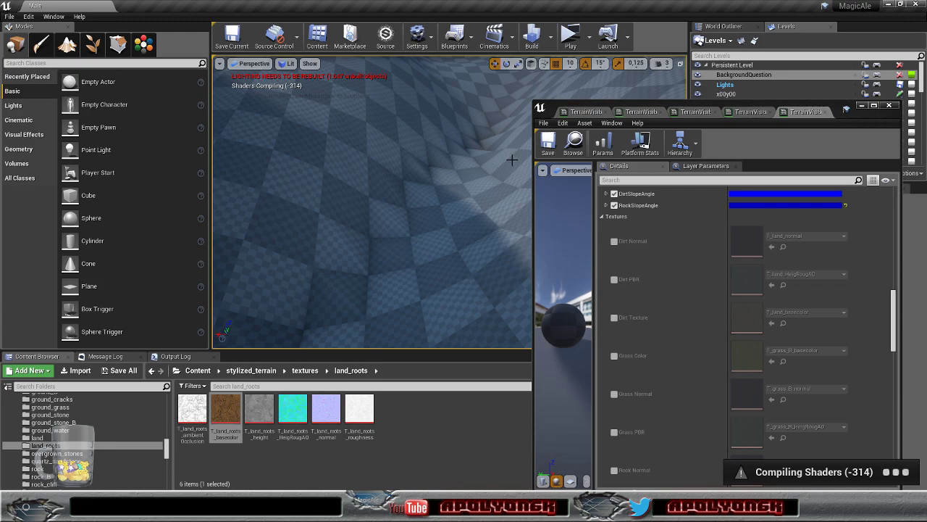
pyautogui.moveTo(462, 191); pyautogui.dragTo(663, 145, button='right')
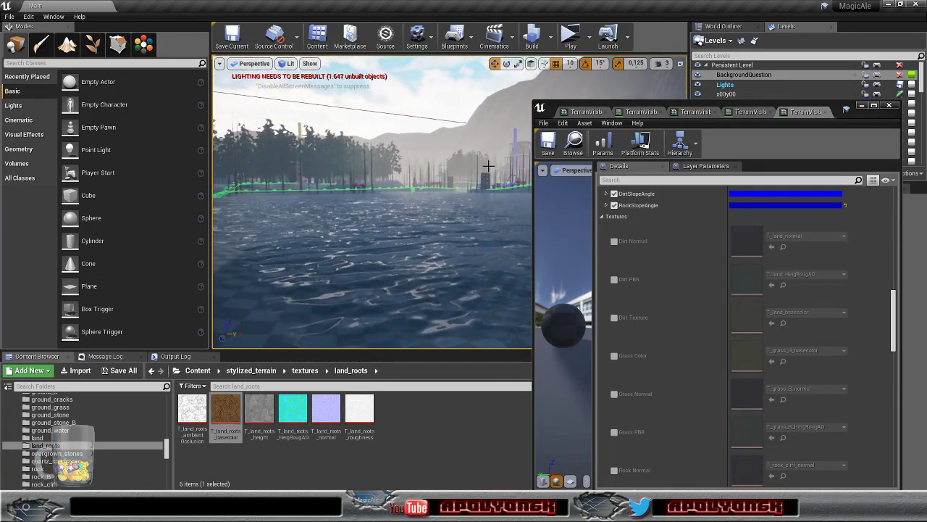
pyautogui.click(667, 64)
pyautogui.moveTo(683, 87); pyautogui.dragTo(710, 87)
# - Fly to the checkered hillside and select its landscape section
pyautogui.moveTo(434, 196); pyautogui.dragTo(247, 175, button='right')
pyautogui.press('w')
pyautogui.press('w')
pyautogui.press('w')
pyautogui.press('s')
pyautogui.press('w')
pyautogui.moveTo(464, 138); pyautogui.dragTo(463, 176, button='right')
pyautogui.press('w')
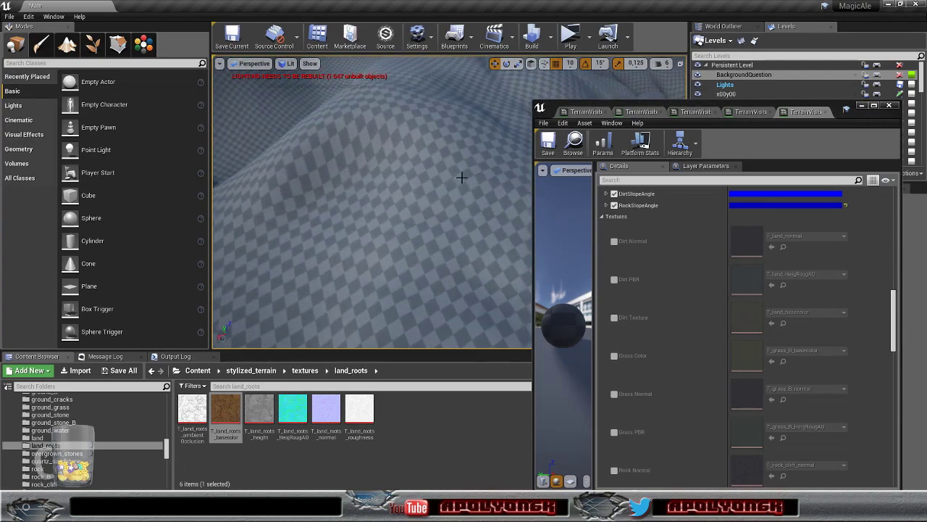
pyautogui.click(465, 186)
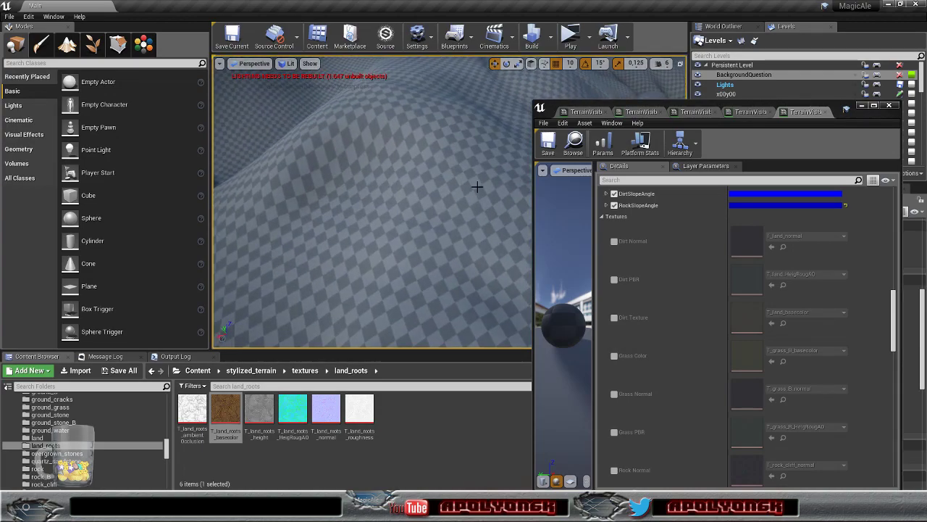
# - Maximise the terrain material's editor and examine how its layer and blend node groups connect to the output
pyautogui.click(746, 115)
pyautogui.scroll(-4, 770, 232)
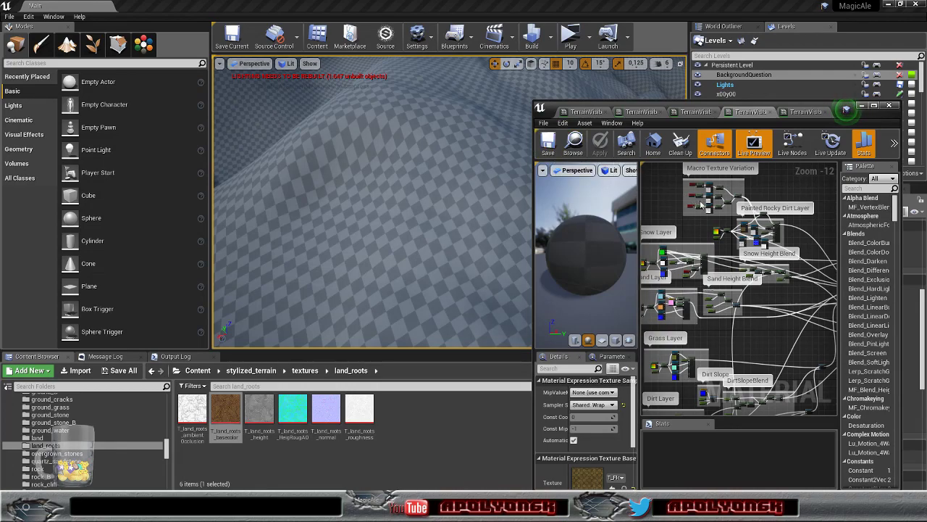
pyautogui.click(874, 106)
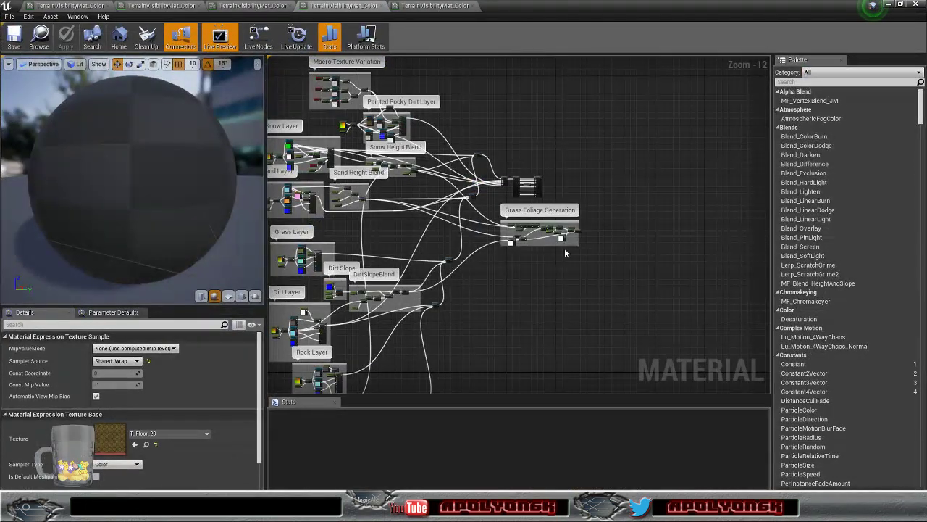
pyautogui.moveTo(523, 278); pyautogui.dragTo(585, 301, button='right')
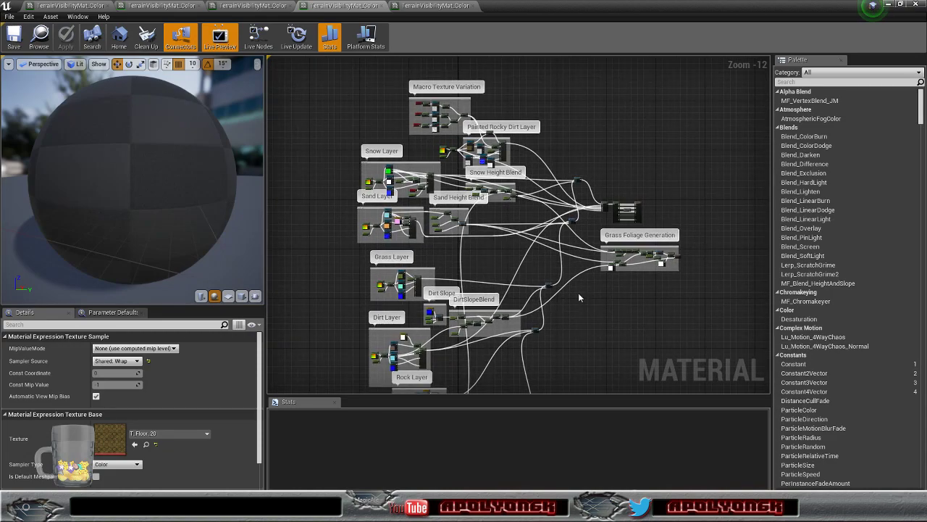
pyautogui.moveTo(493, 258); pyautogui.dragTo(587, 274, button='right')
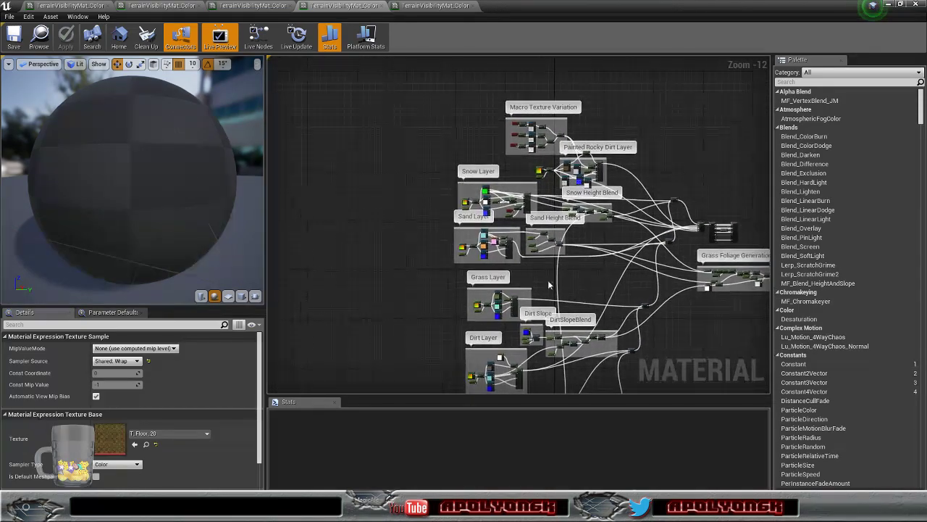
pyautogui.scroll(5, 461, 274)
pyautogui.scroll(4, 461, 268)
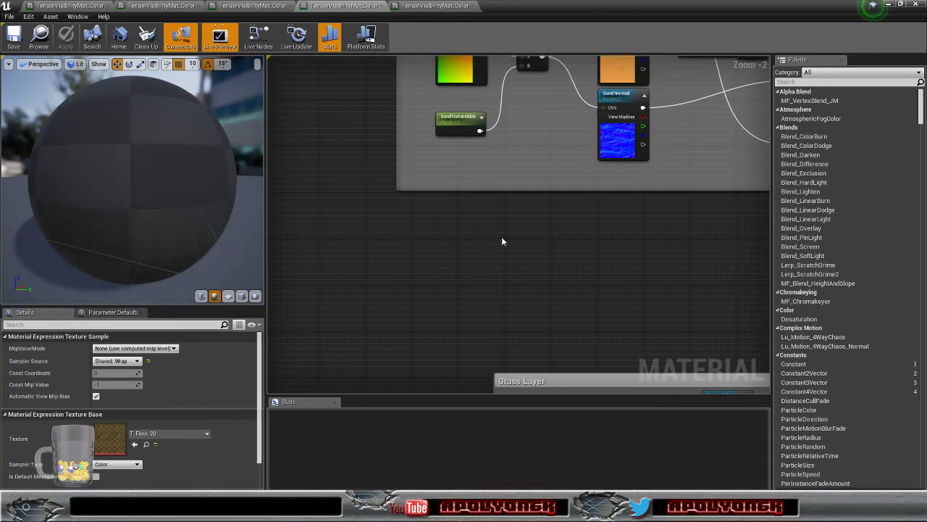
pyautogui.scroll(-2, 514, 230)
pyautogui.scroll(-2, 516, 229)
pyautogui.moveTo(684, 237); pyautogui.dragTo(449, 279, button='right')
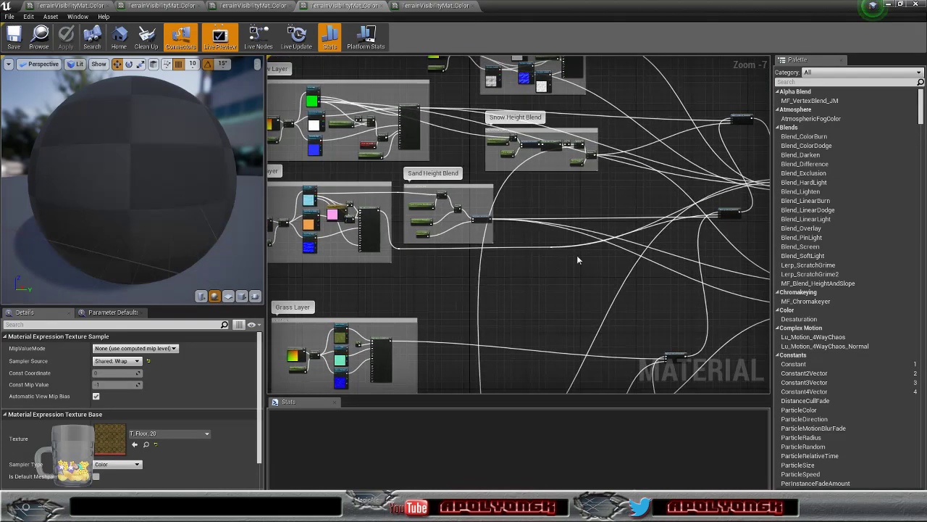
pyautogui.moveTo(660, 196); pyautogui.dragTo(462, 237, button='right')
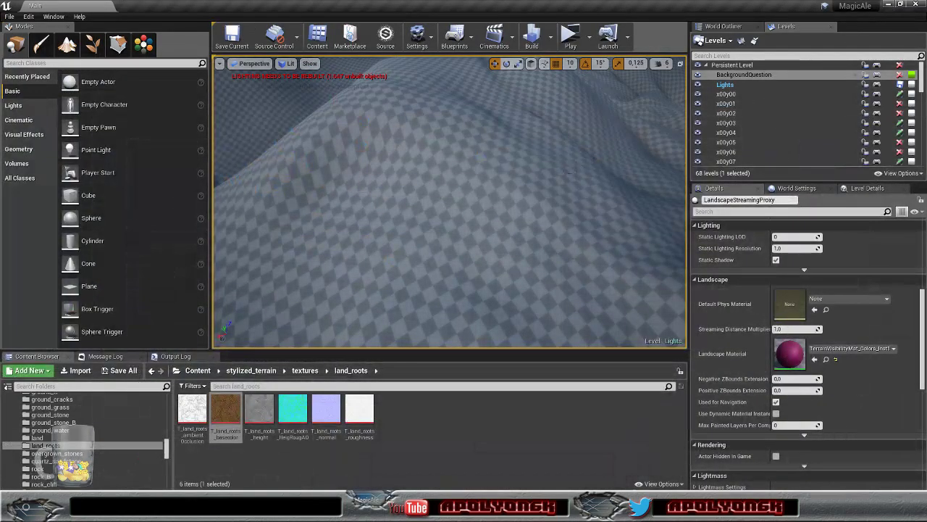
# - Return to the level editor, switch to landscape paint mode and inspect the checkered terrain around the mountains
pyautogui.press('s')
pyautogui.moveTo(449, 203)
pyautogui.mouseDown(button='right')
pyautogui.moveTo(458, 250)
pyautogui.moveTo(580, 250)
pyautogui.moveTo(624, 217)
pyautogui.moveTo(565, 179)
pyautogui.mouseUp(button='right')
pyautogui.press('w')
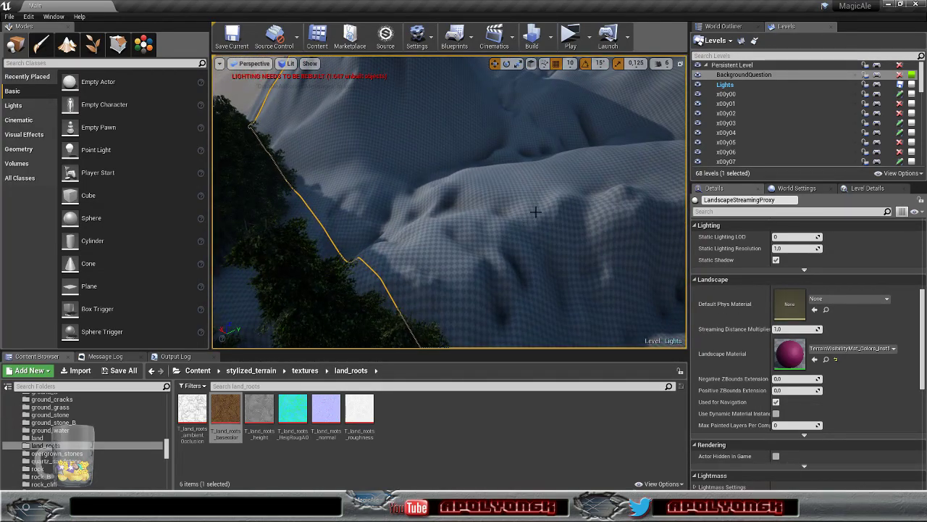
pyautogui.click(67, 45)
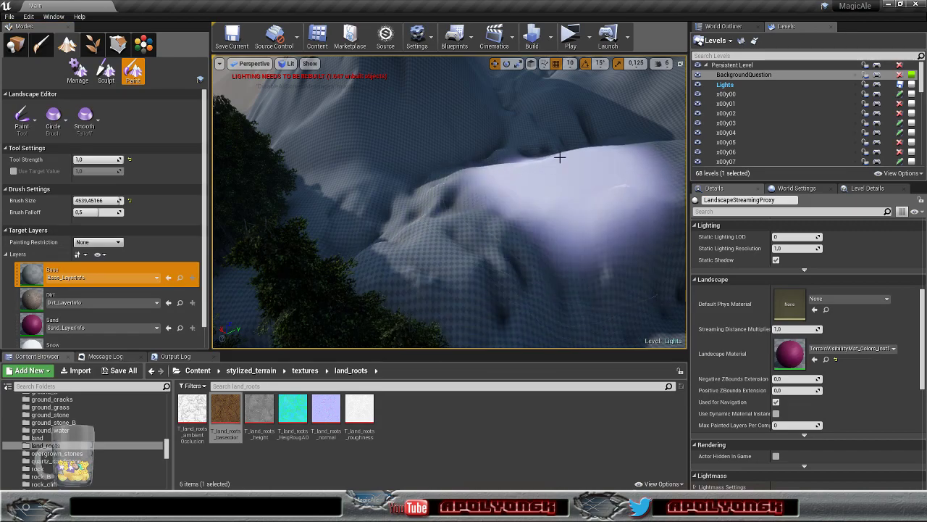
pyautogui.moveTo(491, 145)
pyautogui.mouseDown(button='right')
pyautogui.moveTo(519, 242)
pyautogui.moveTo(598, 279)
pyautogui.moveTo(572, 318)
pyautogui.moveTo(547, 326)
pyautogui.moveTo(528, 207)
pyautogui.mouseUp(button='right')
pyautogui.press('w')
pyautogui.press('s')
pyautogui.press('w')
pyautogui.moveTo(449, 211)
pyautogui.mouseDown(button='right')
pyautogui.moveTo(479, 170)
pyautogui.moveTo(518, 226)
pyautogui.moveTo(497, 196)
pyautogui.mouseUp(button='right')
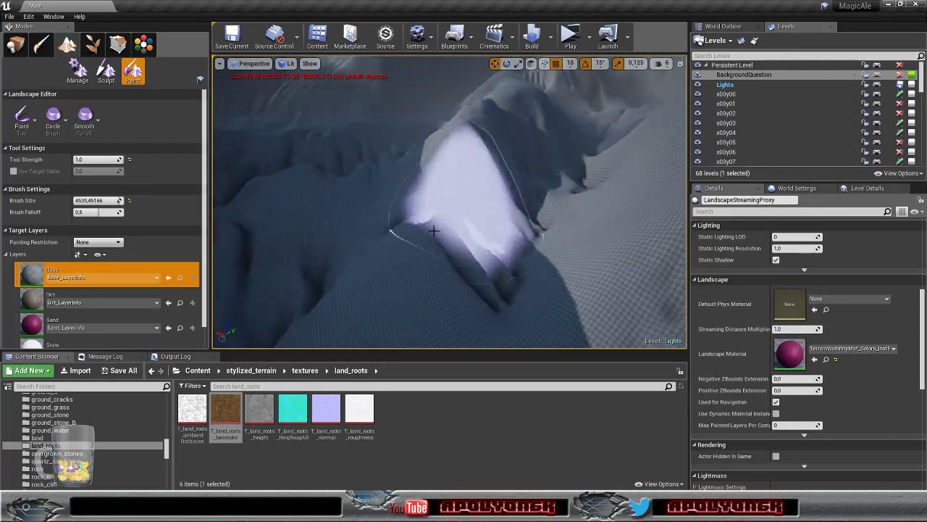
# - Save all modified levels and assets
pyautogui.click(116, 374)
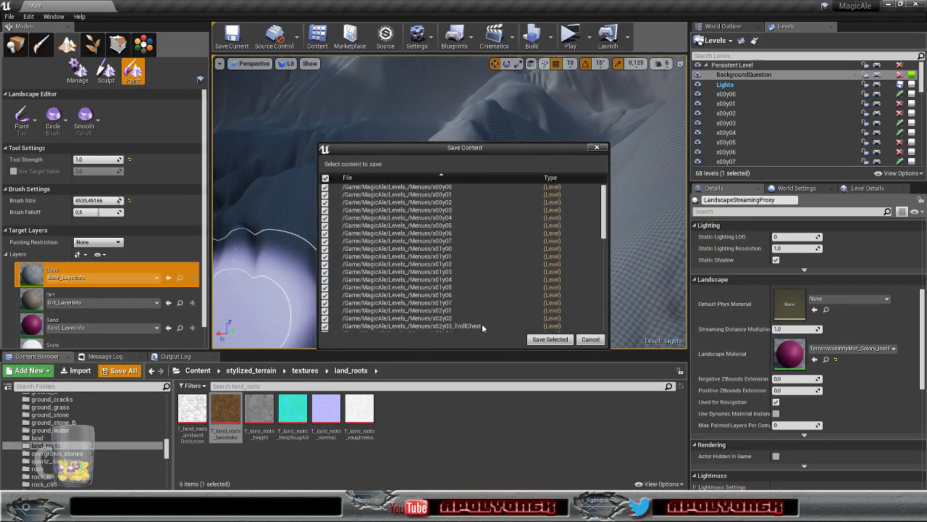
pyautogui.click(533, 339)
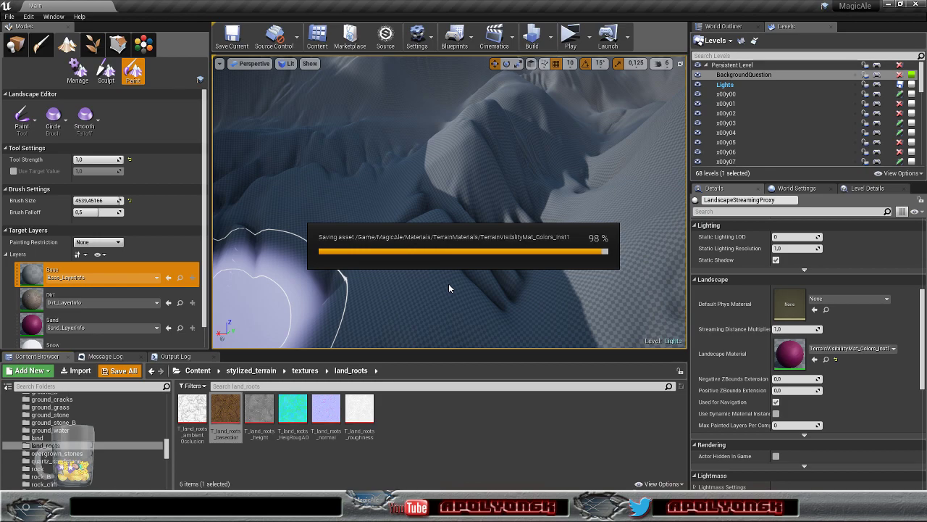
# - Inspect the terrain near the trees up close and switch from landscape mode back to placement mode
pyautogui.moveTo(449, 283)
pyautogui.mouseDown(button='right')
pyautogui.moveTo(471, 283)
pyautogui.moveTo(550, 210)
pyautogui.moveTo(579, 326)
pyautogui.moveTo(435, 326)
pyautogui.moveTo(431, 301)
pyautogui.moveTo(500, 286)
pyautogui.mouseUp(button='right')
pyautogui.press('w')
pyautogui.press('w')
pyautogui.press('w')
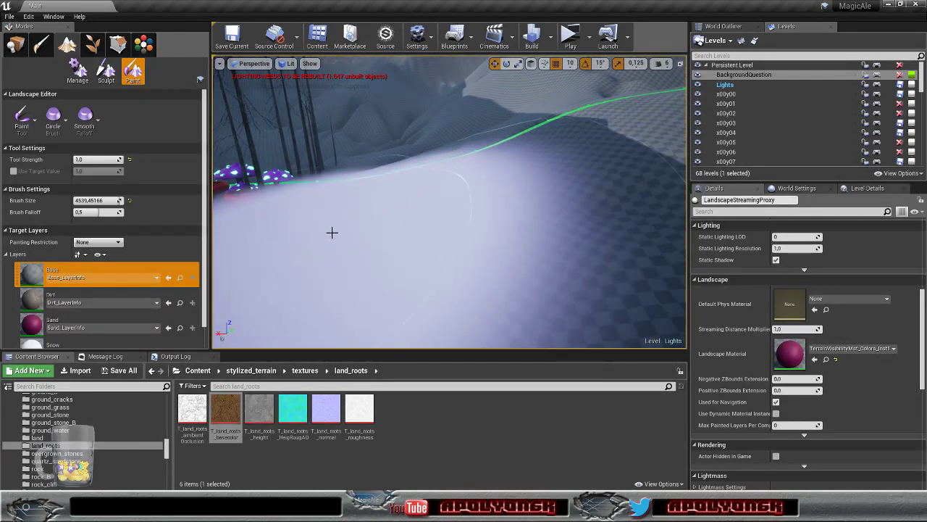
pyautogui.click(15, 45)
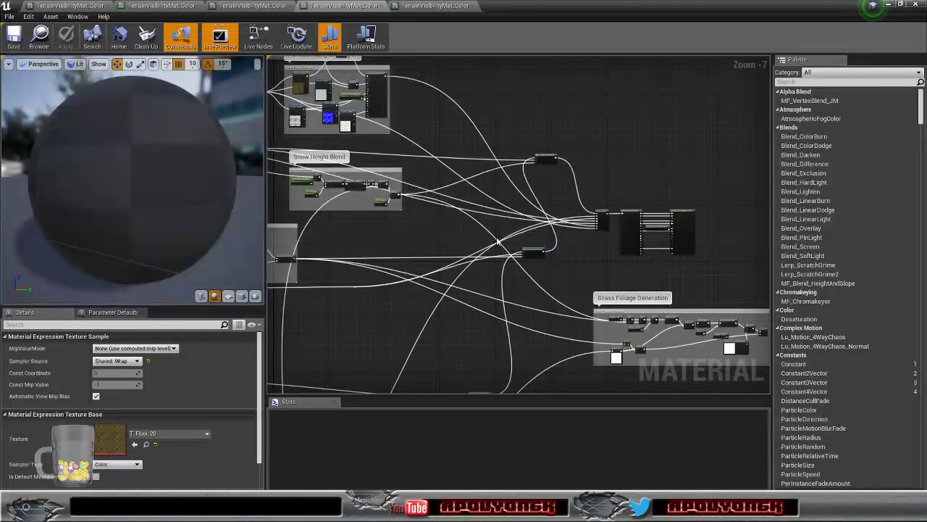
# - Set the sampler source of the Snow PBR texture parameter in the Snow Layer to Shared: Wrap
pyautogui.scroll(3, 652, 217)
pyautogui.scroll(5, 482, 226)
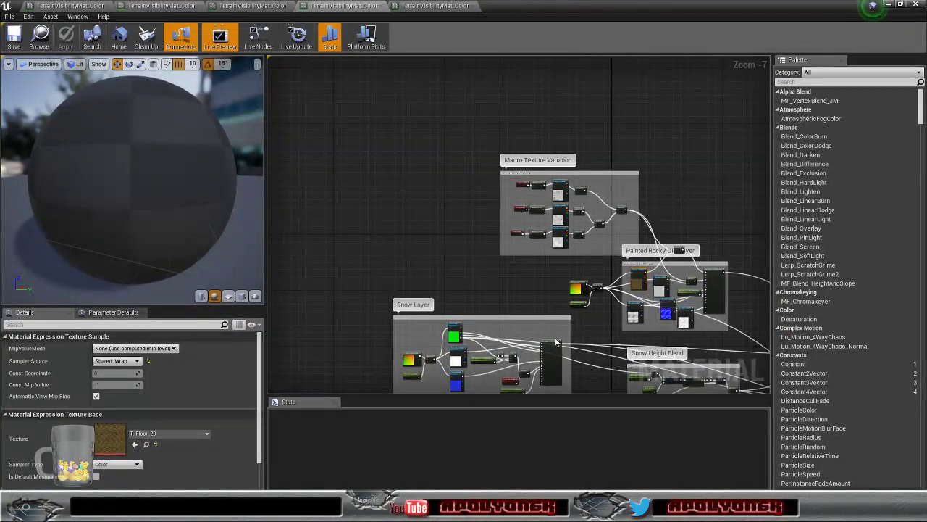
pyautogui.scroll(2, 482, 226)
pyautogui.click(464, 163)
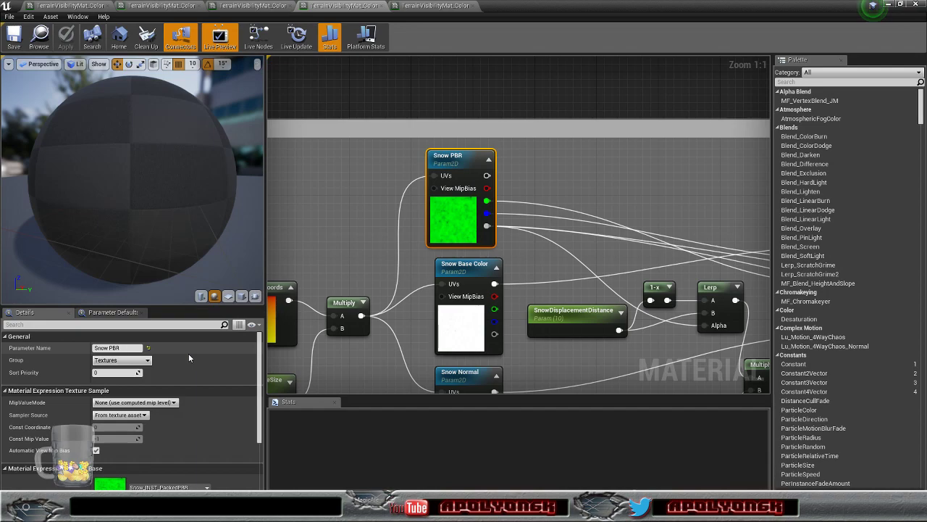
pyautogui.click(145, 415)
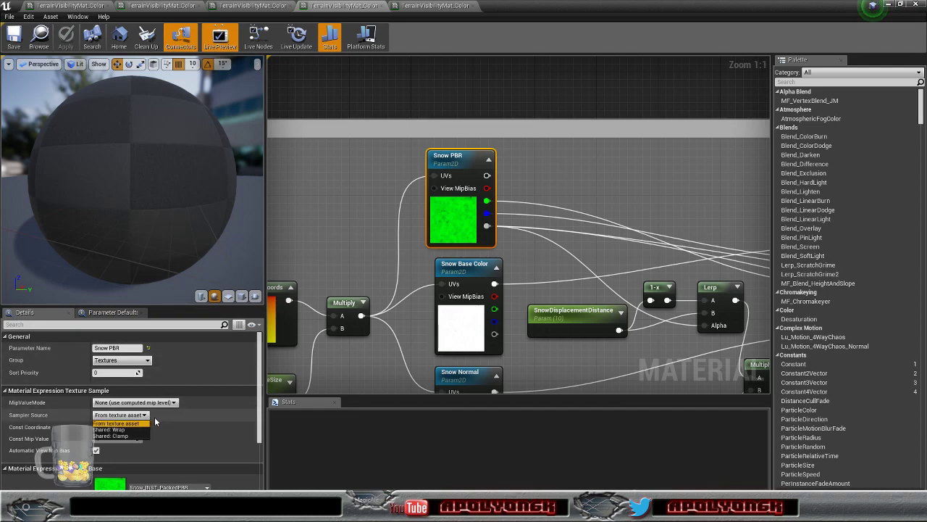
pyautogui.click(144, 428)
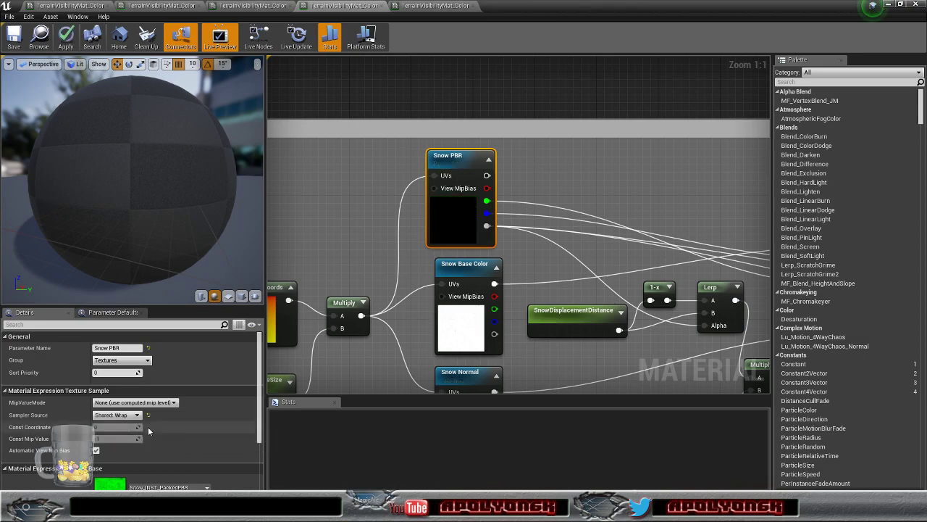
# - Set the sampler source of the Snow Base Color and Snow Normal texture parameters to Shared: Wrap
pyautogui.click(474, 265)
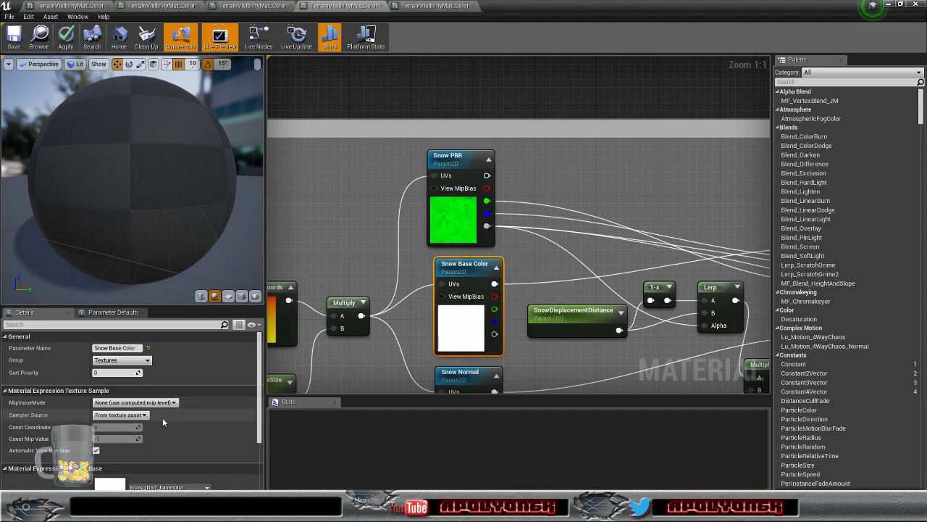
pyautogui.click(144, 415)
pyautogui.click(141, 429)
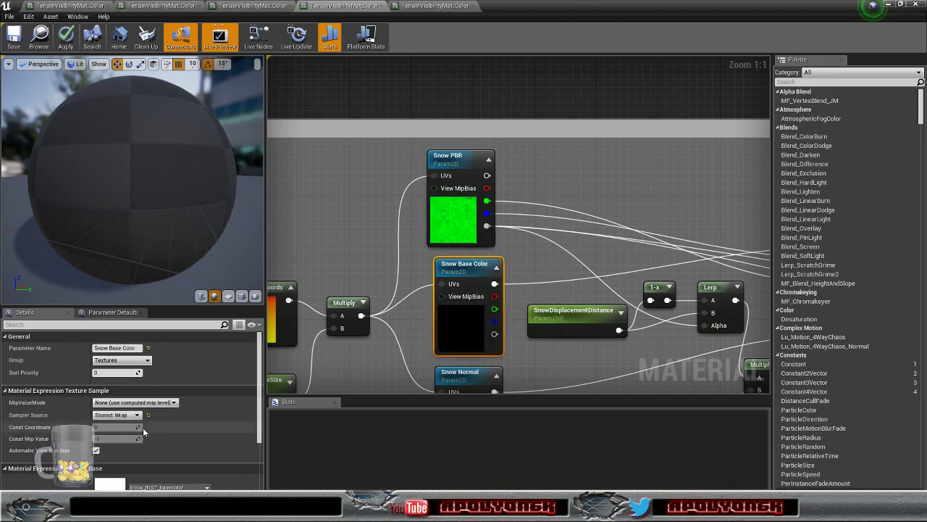
pyautogui.moveTo(408, 334); pyautogui.dragTo(410, 197, button='right')
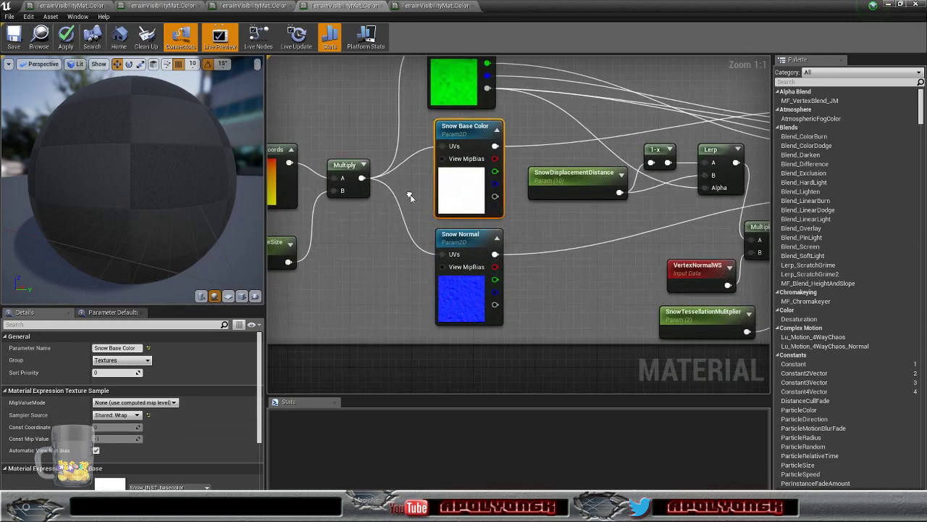
pyautogui.click(461, 235)
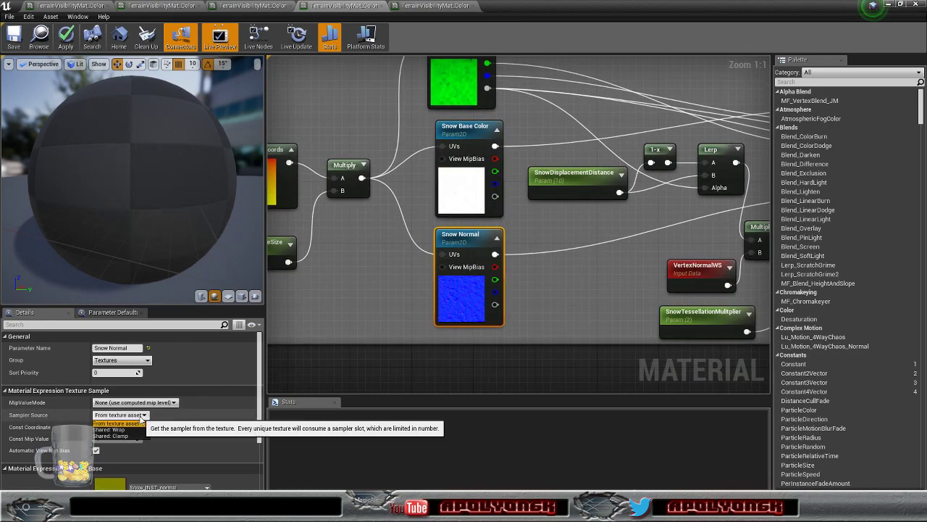
pyautogui.click(137, 433)
# - Set the sampler source of the Sand PBR and Sand Base Color texture parameters to Shared: Wrap
pyautogui.moveTo(419, 375); pyautogui.dragTo(440, 118, button='right')
pyautogui.click(474, 214)
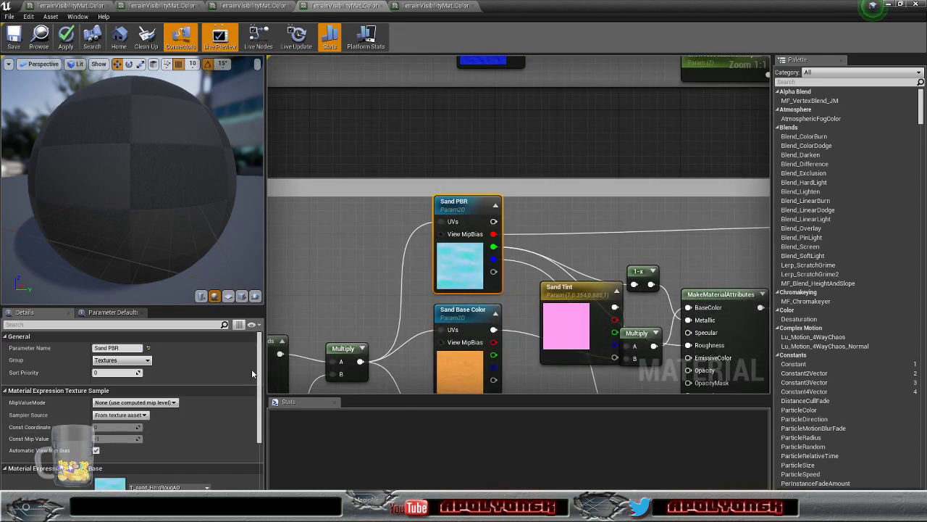
pyautogui.click(143, 415)
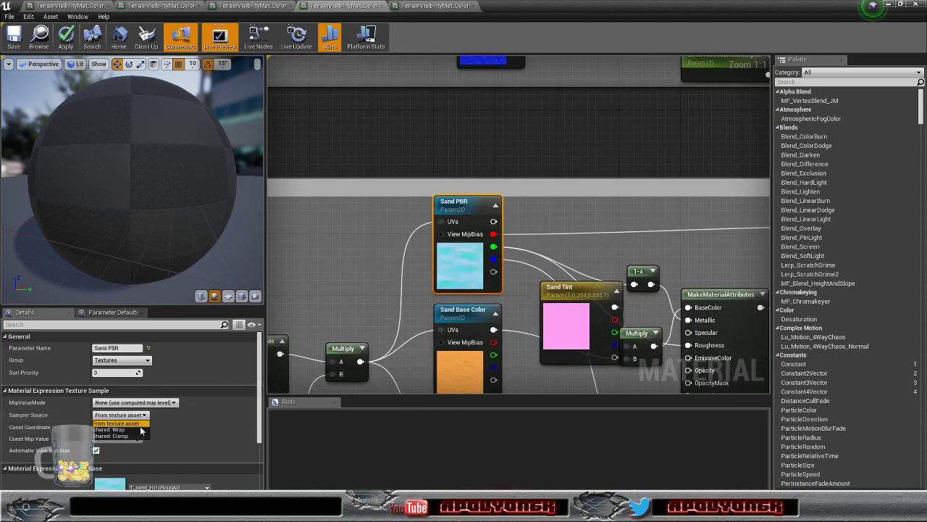
pyautogui.click(145, 432)
pyautogui.click(464, 310)
pyautogui.click(144, 415)
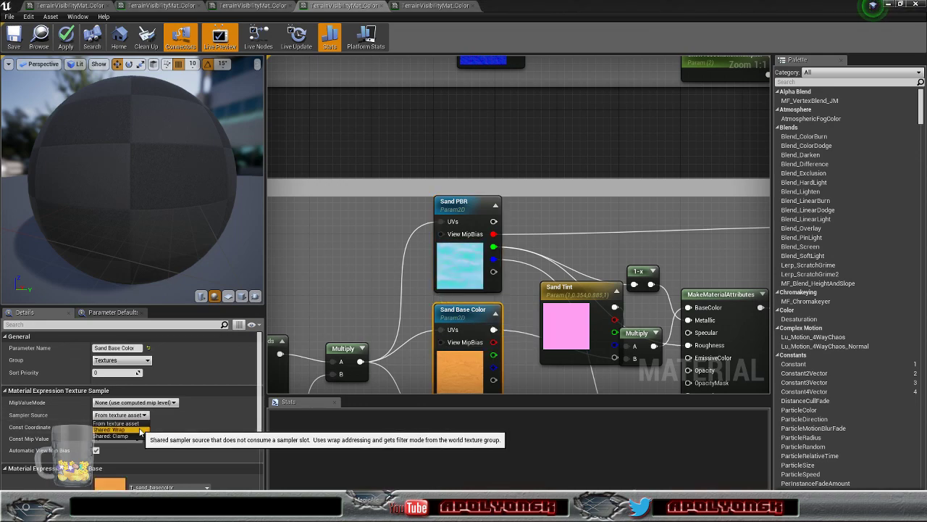
pyautogui.click(148, 432)
# - Set the sampler source of the Sand Normal texture parameter to Shared: Wrap
pyautogui.moveTo(379, 331); pyautogui.dragTo(370, 143, button='right')
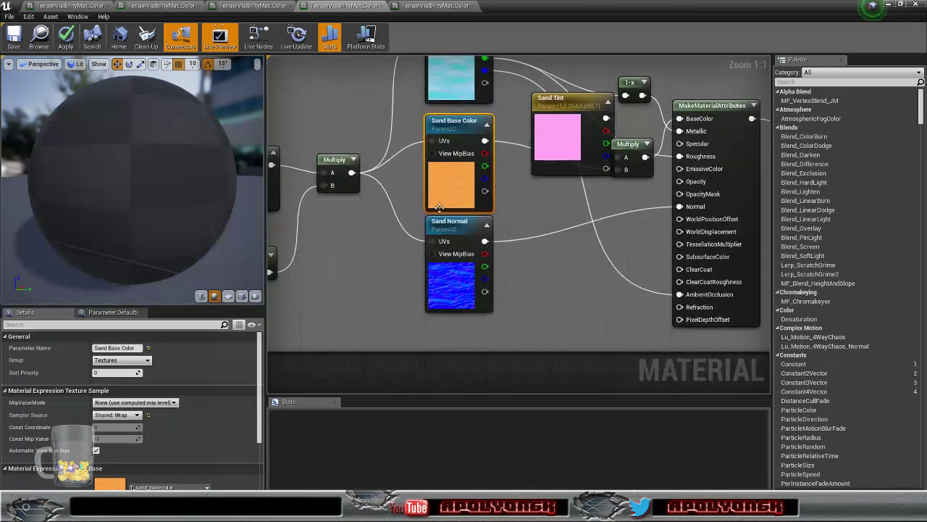
pyautogui.click(458, 223)
pyautogui.click(138, 415)
pyautogui.click(140, 431)
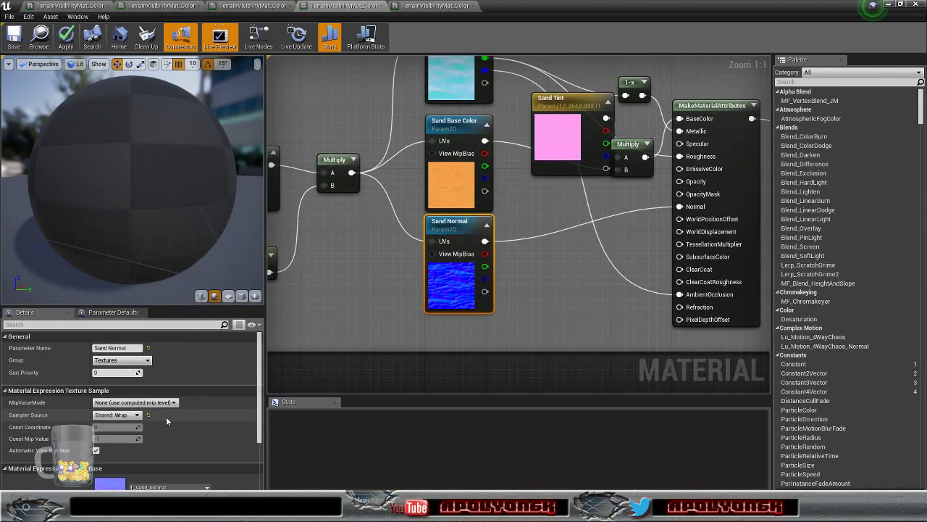
pyautogui.click(162, 408)
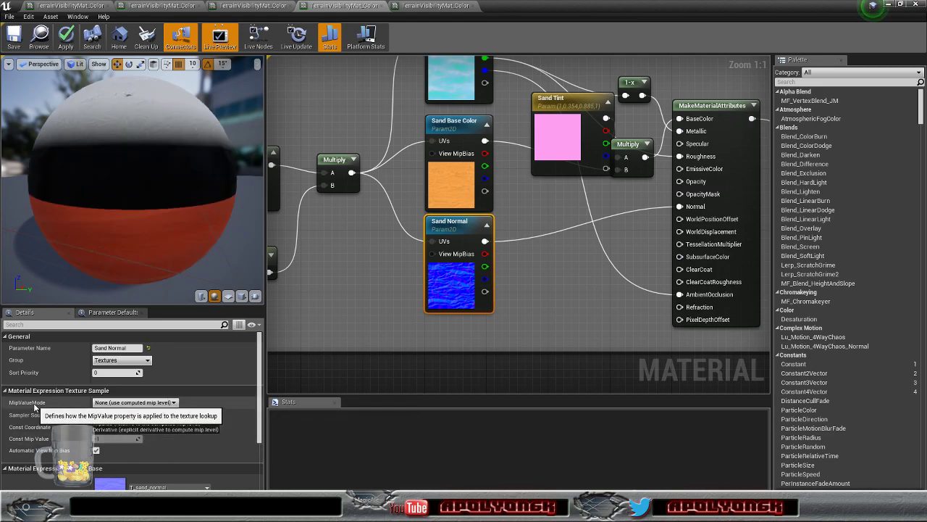
# - Set the sampler source of the Grass Color and Grass PBR texture parameters to Shared: Wrap
pyautogui.moveTo(333, 314); pyautogui.dragTo(413, 109, button='right')
pyautogui.moveTo(470, 259); pyautogui.dragTo(379, 91, button='right')
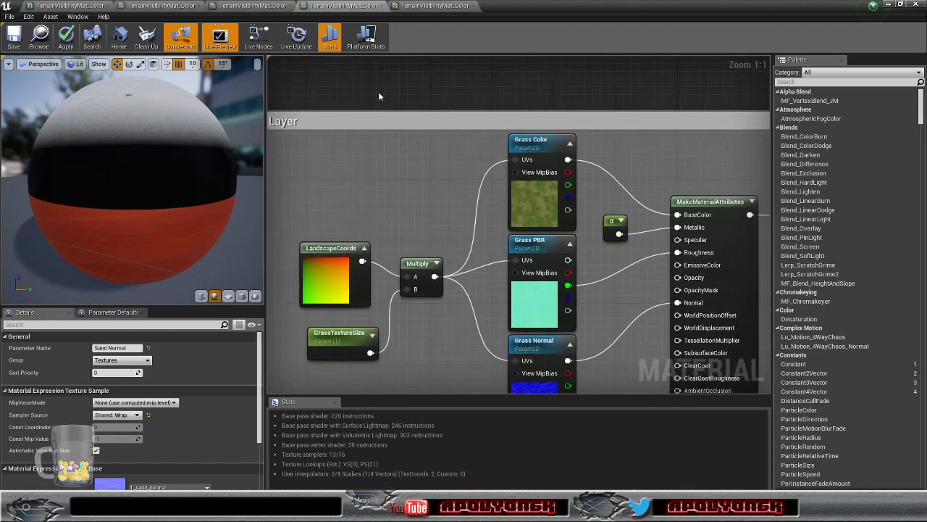
pyautogui.click(542, 160)
pyautogui.click(120, 415)
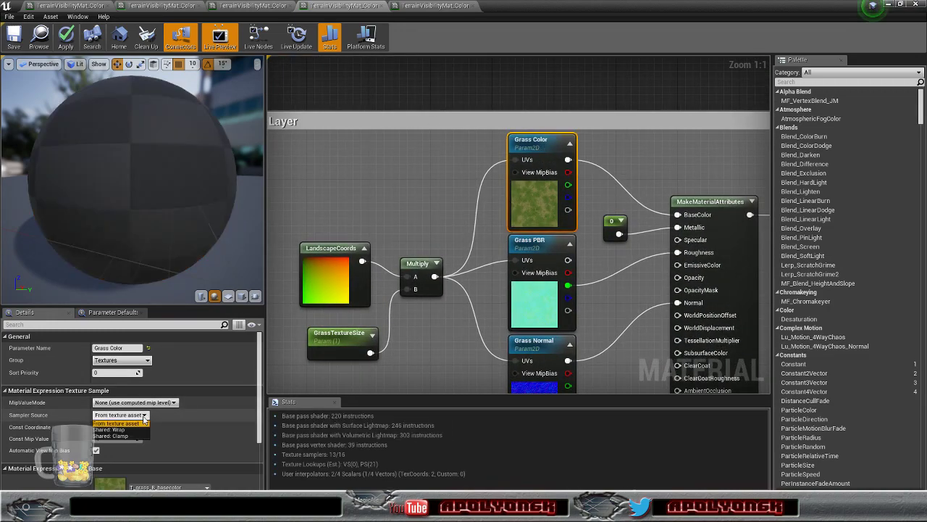
pyautogui.click(133, 430)
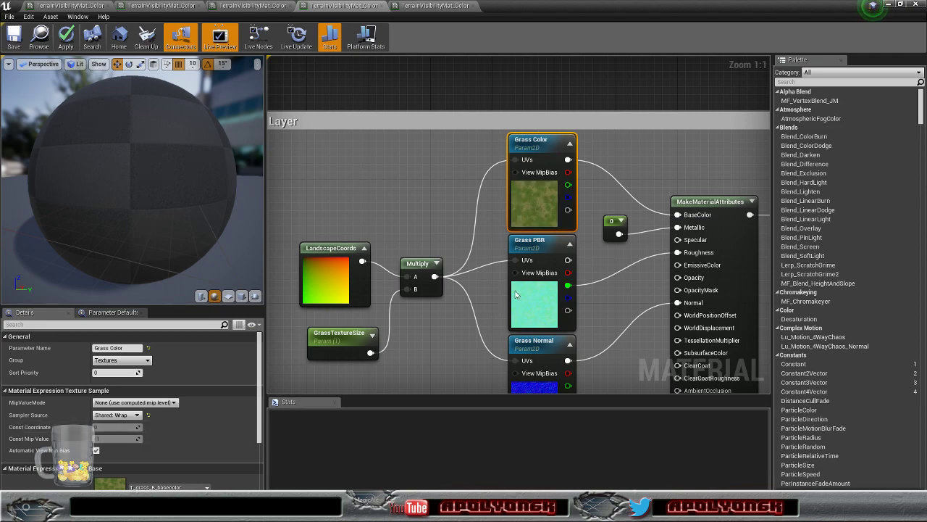
pyautogui.click(556, 249)
pyautogui.click(120, 414)
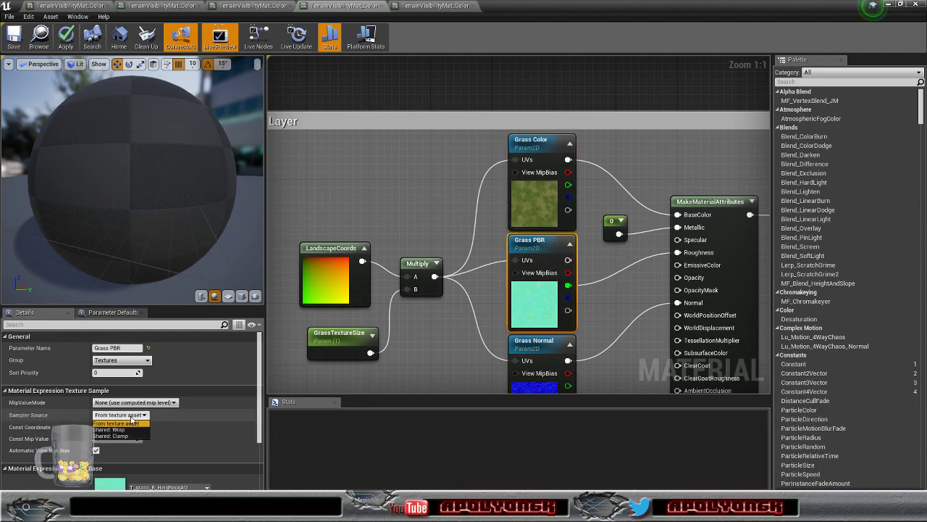
pyautogui.click(128, 430)
# - Set the sampler source of the Grass Normal texture parameter to Shared: Wrap
pyautogui.moveTo(540, 336); pyautogui.dragTo(515, 189, button='right')
pyautogui.click(523, 209)
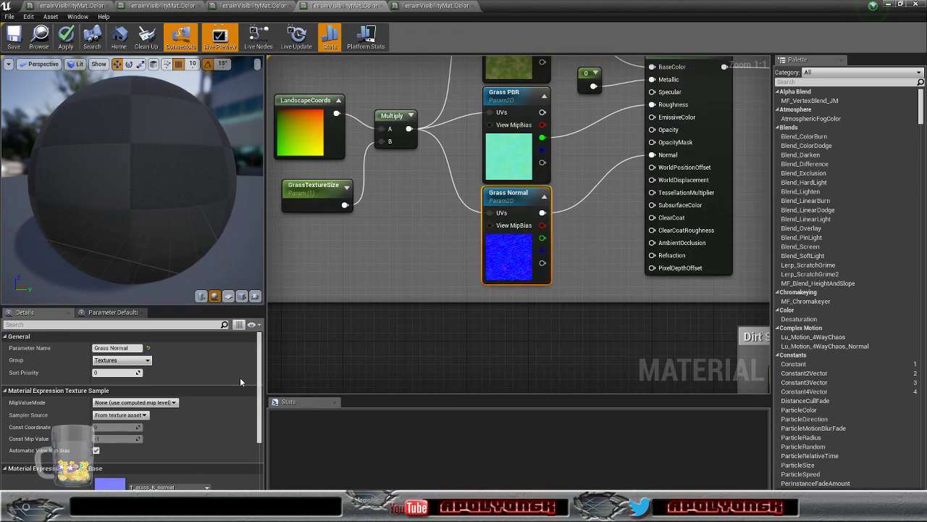
pyautogui.click(123, 415)
pyautogui.click(128, 429)
# - Set the sampler source of the Dirt Texture parameter in the dirt layer group to Shared: Wrap
pyautogui.moveTo(431, 355); pyautogui.dragTo(394, 120, button='right')
pyautogui.scroll(-6, 439, 200)
pyautogui.moveTo(417, 257); pyautogui.dragTo(439, 170, button='right')
pyautogui.scroll(5, 423, 225)
pyautogui.click(534, 113)
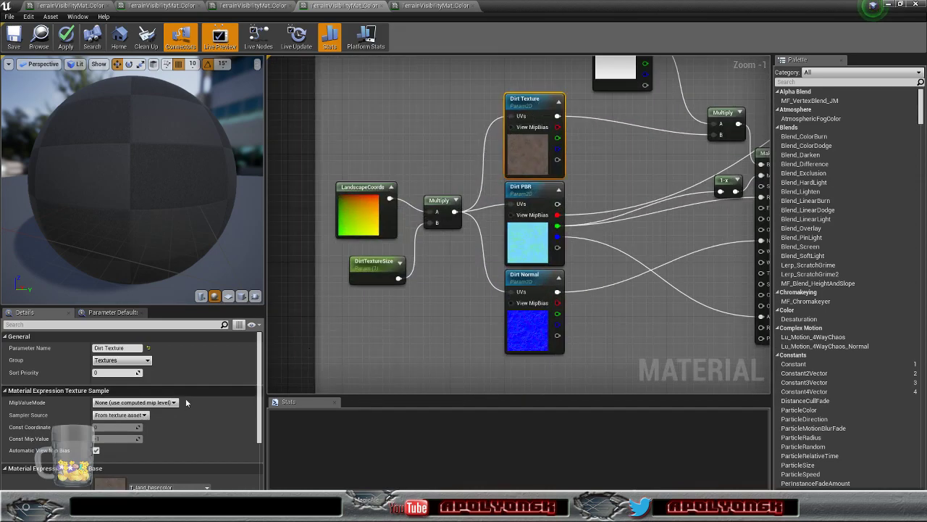
pyautogui.click(123, 416)
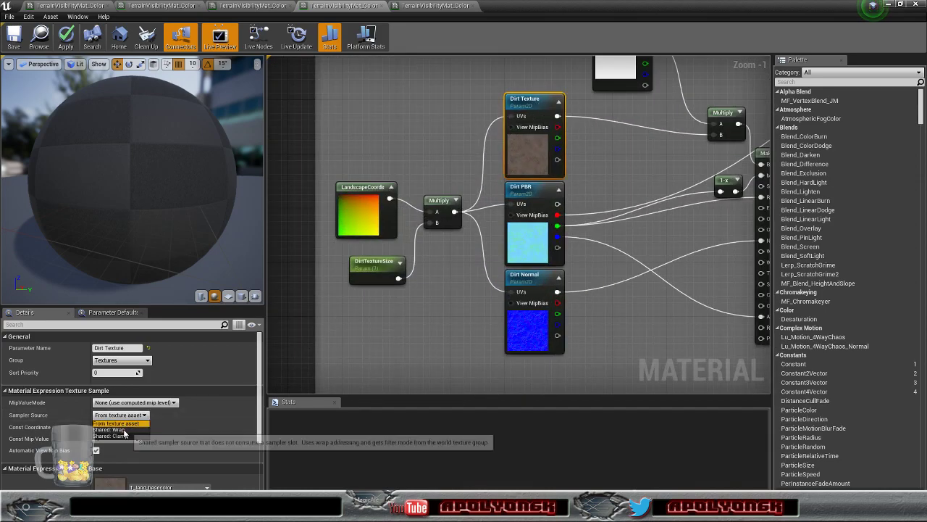
pyautogui.click(119, 430)
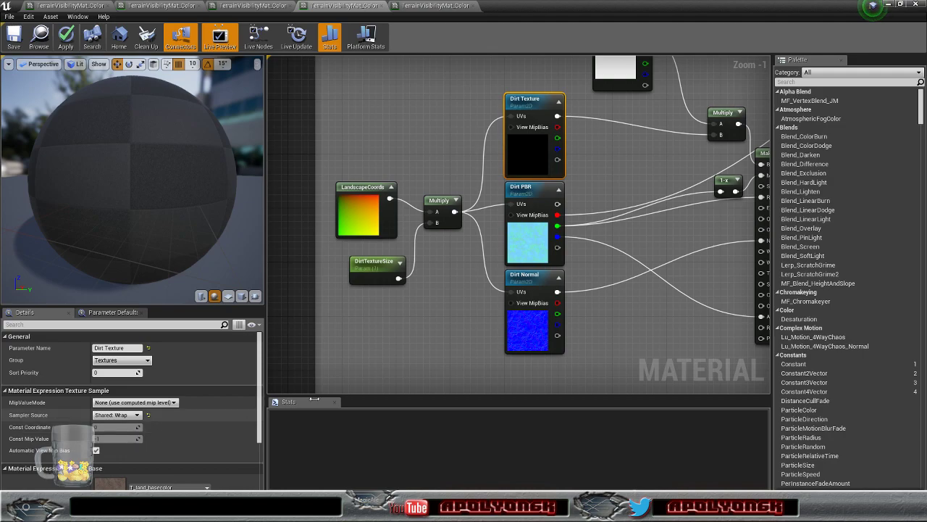
# - Set the sampler source of the Dirt PBR and Dirt Normal texture parameters to Shared: Wrap
pyautogui.click(528, 194)
pyautogui.click(134, 415)
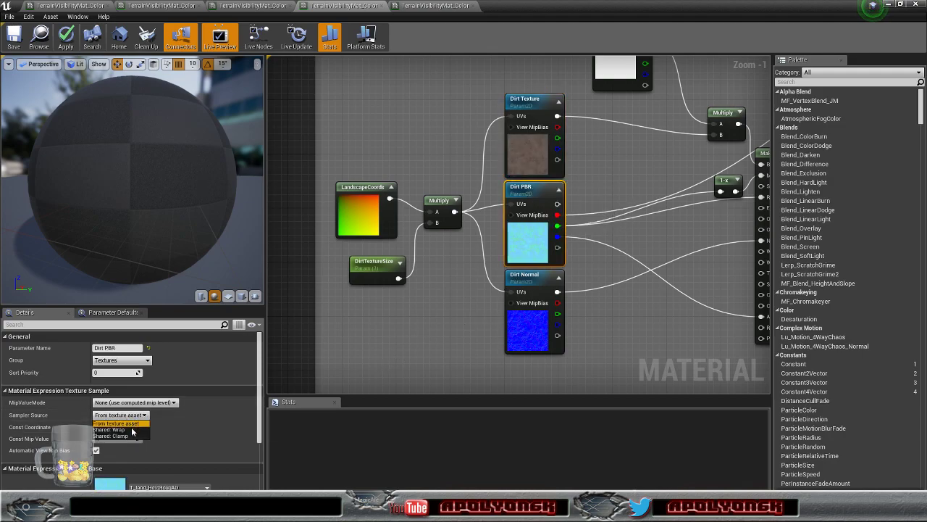
pyautogui.click(119, 430)
pyautogui.click(533, 284)
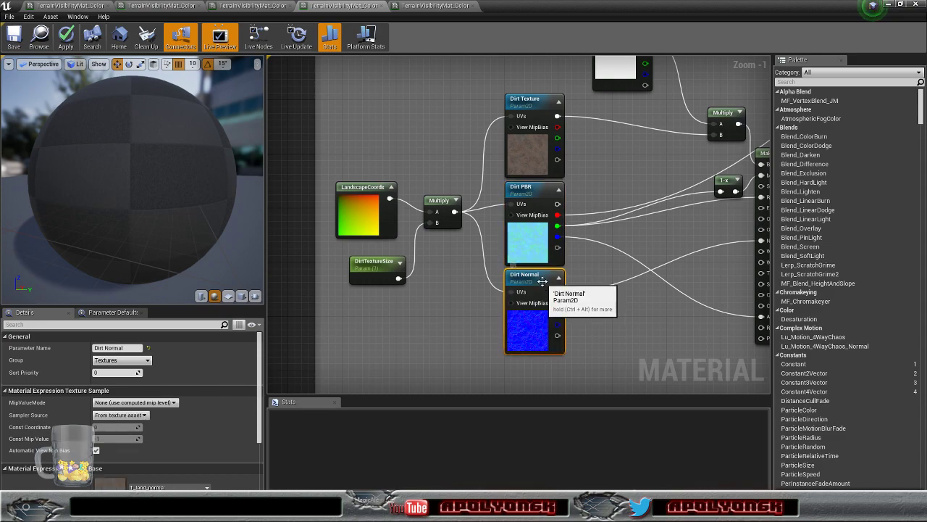
pyautogui.click(131, 414)
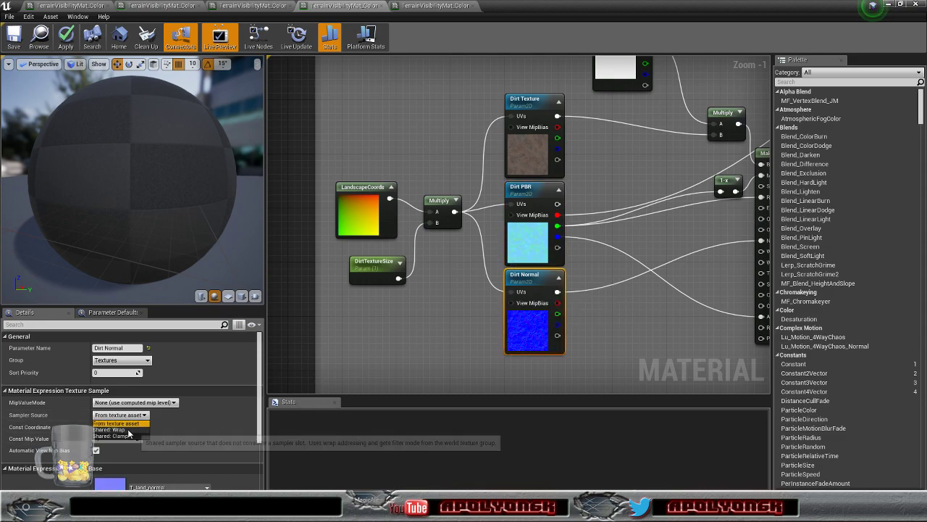
pyautogui.click(119, 430)
# - Set the sampler source of the RockBaseColor texture parameter in the Rock Layer to Shared: Wrap
pyautogui.moveTo(435, 363); pyautogui.dragTo(406, 181, button='right')
pyautogui.moveTo(519, 250); pyautogui.dragTo(424, 122, button='right')
pyautogui.click(478, 118)
pyautogui.click(120, 414)
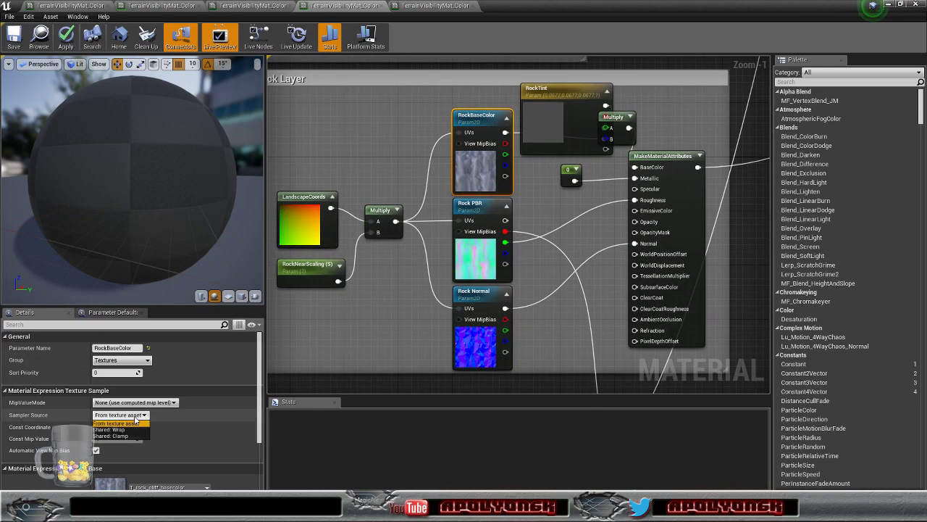
pyautogui.click(126, 430)
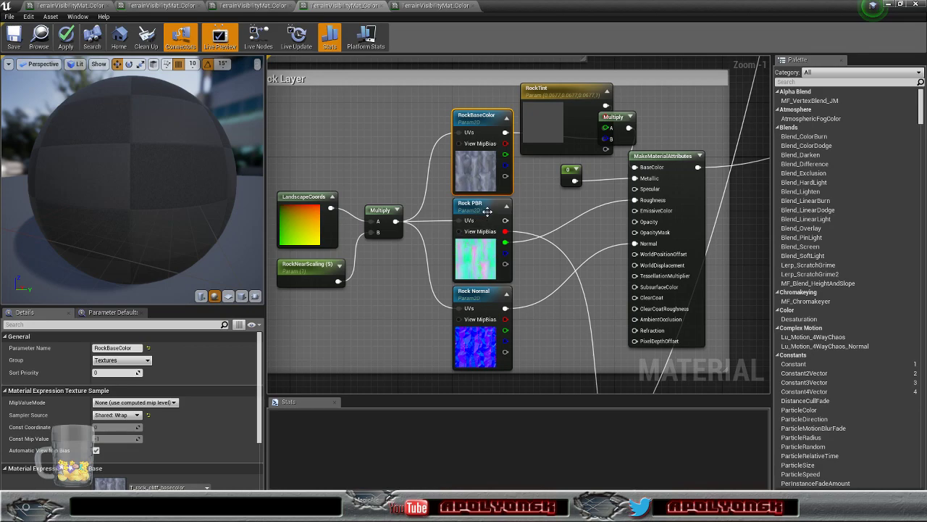
# - Set the sampler source of the Rock PBR and Rock Normal texture parameters to Shared: Wrap
pyautogui.click(484, 209)
pyautogui.click(122, 414)
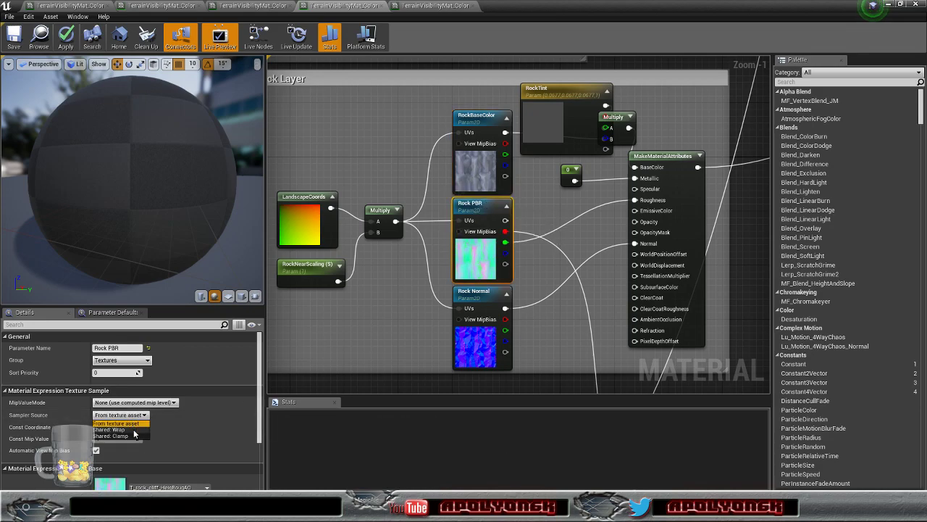
pyautogui.click(133, 431)
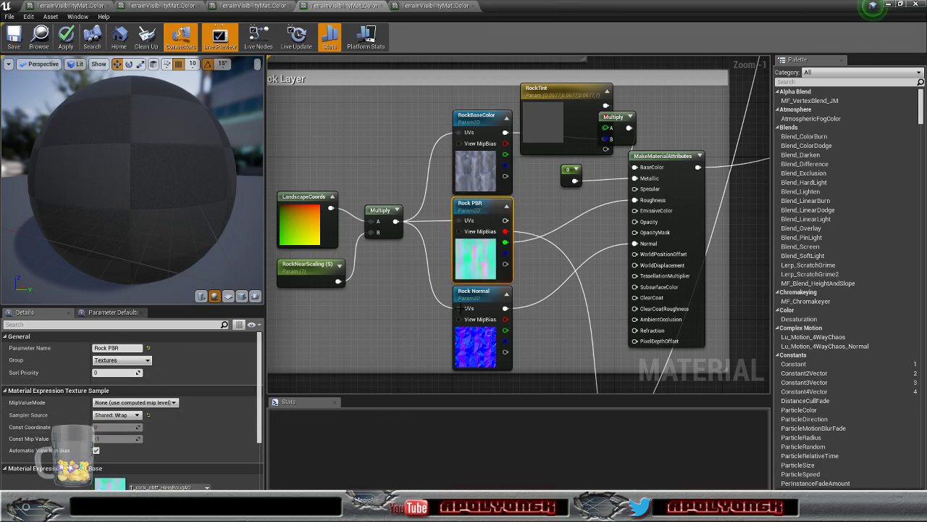
pyautogui.click(484, 294)
pyautogui.click(120, 414)
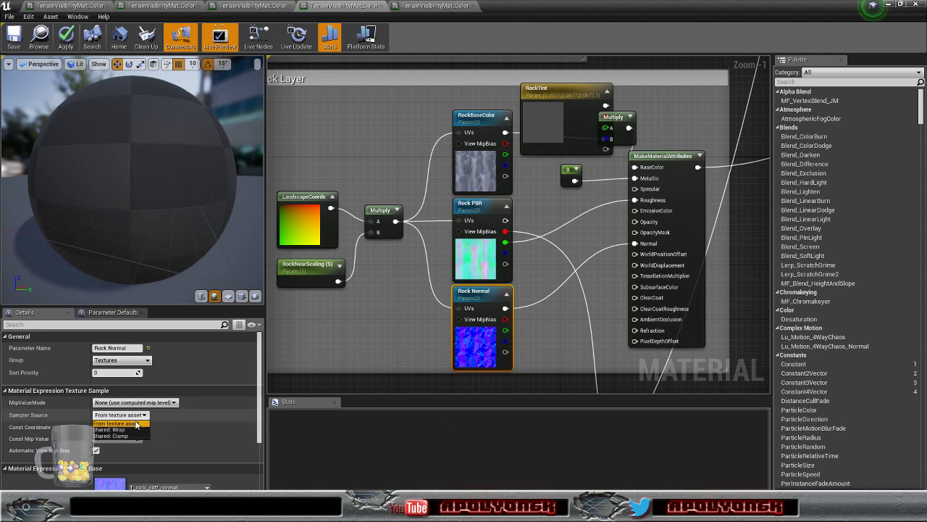
pyautogui.click(116, 429)
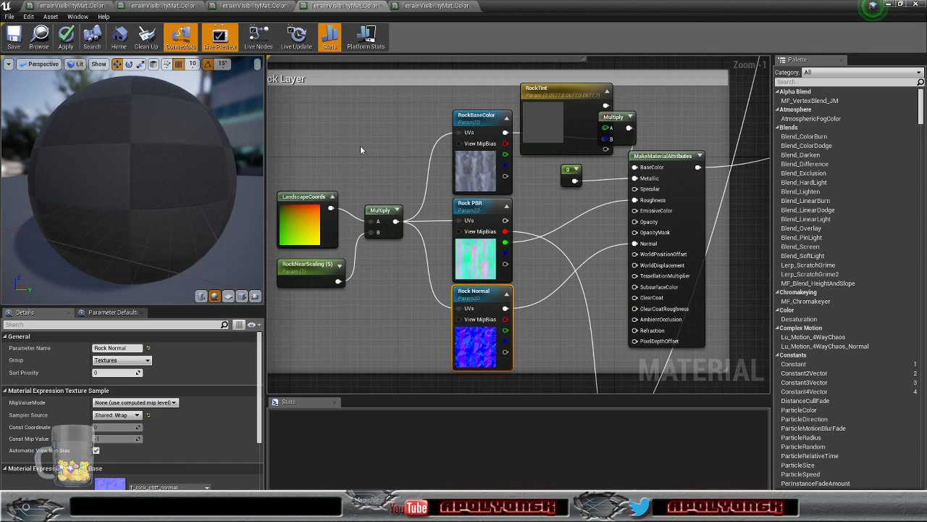
# - Save the terrain material and return to the level editor to inspect the landscape around the mountains
pyautogui.click(16, 36)
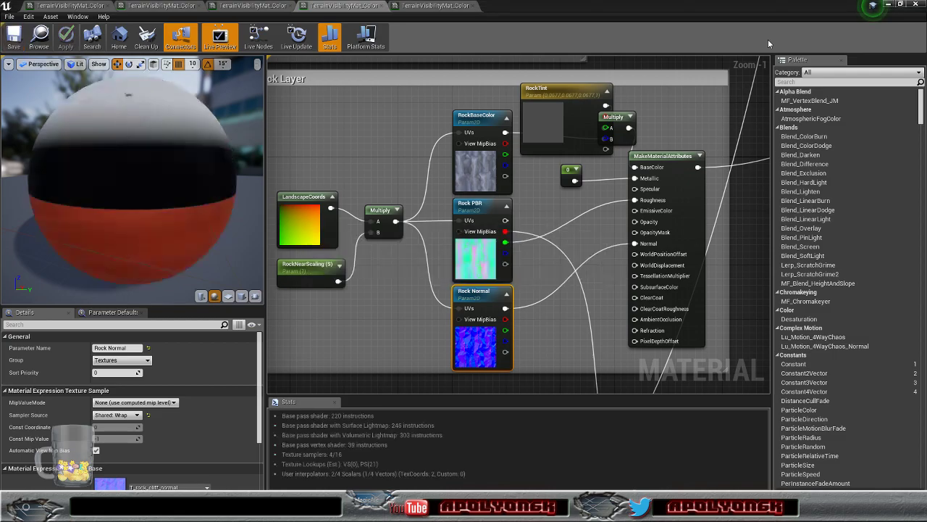
pyautogui.click(889, 4)
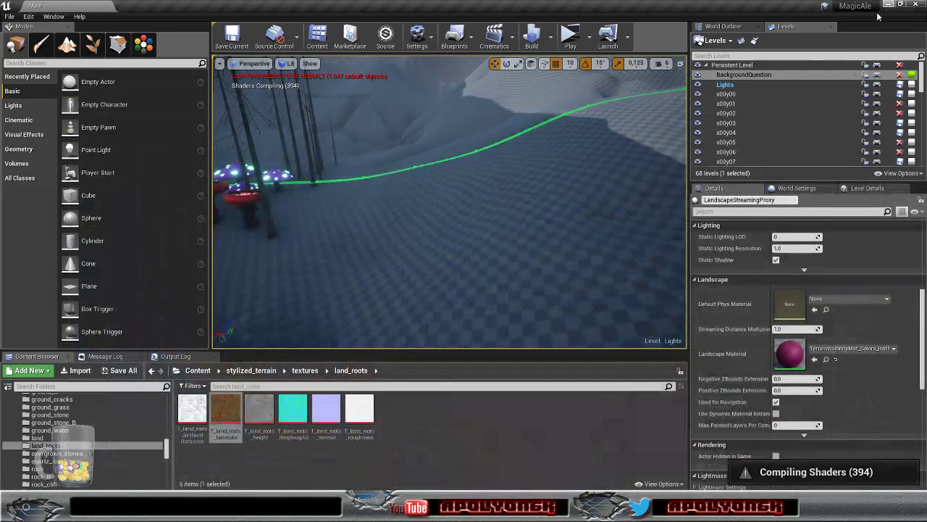
pyautogui.press('s')
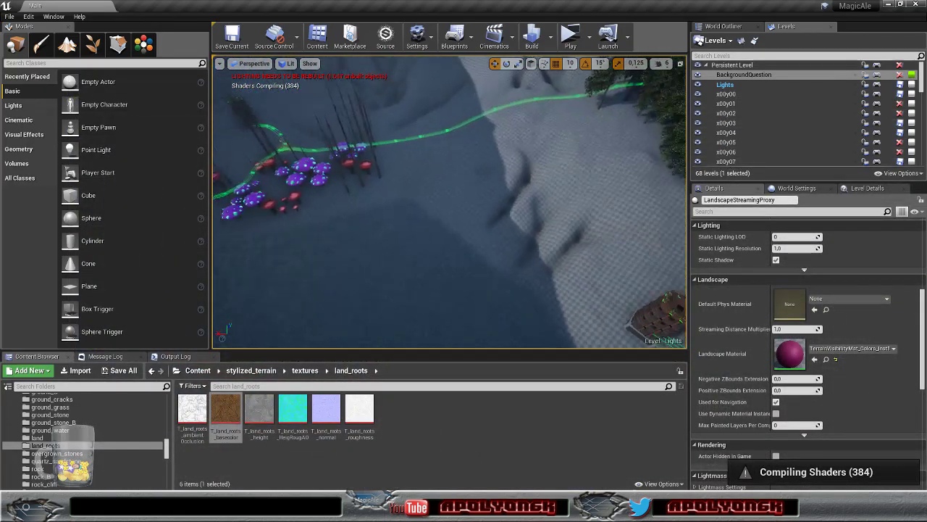
pyautogui.moveTo(449, 203); pyautogui.dragTo(616, 162, button='right')
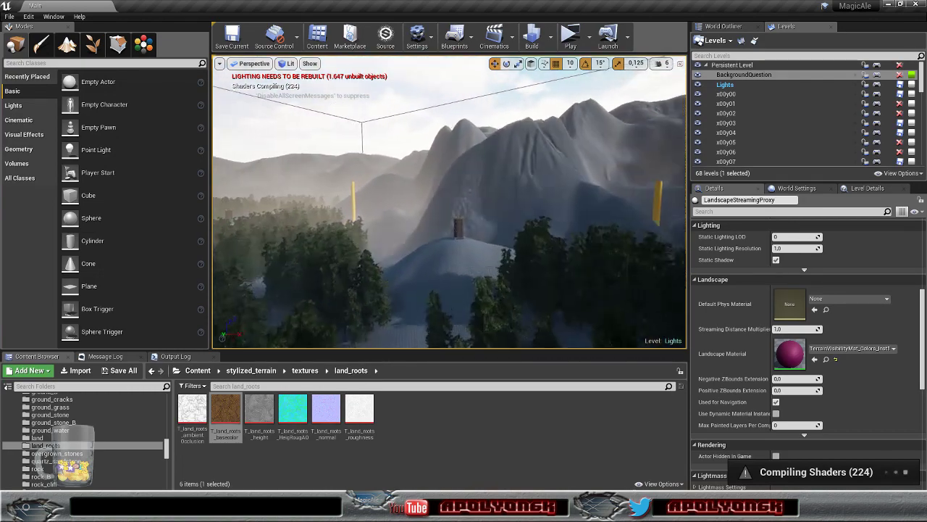
# - Examine the terrain material across the forest, the purple mushroom clearing and the cliffs beside the lake for remaining checkered areas
pyautogui.moveTo(450, 203); pyautogui.dragTo(601, 283, button='right')
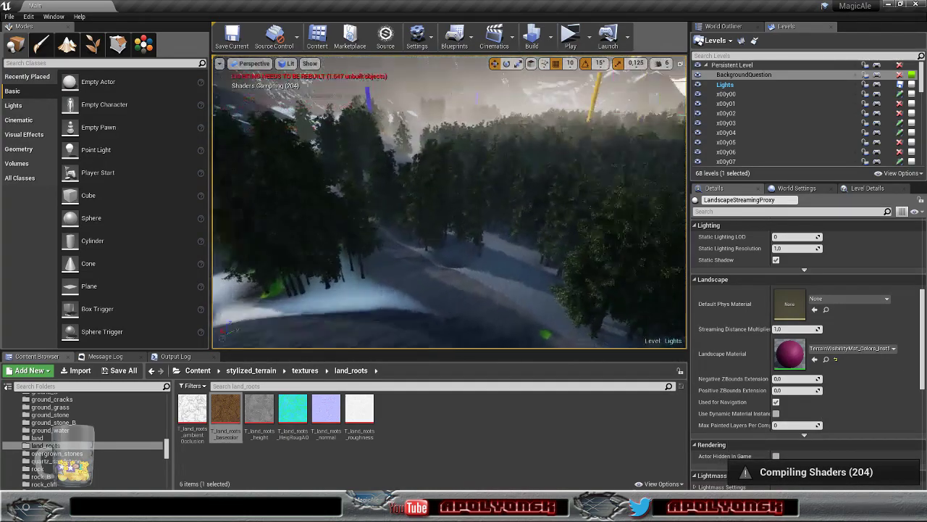
pyautogui.moveTo(449, 203); pyautogui.dragTo(409, 201, button='right')
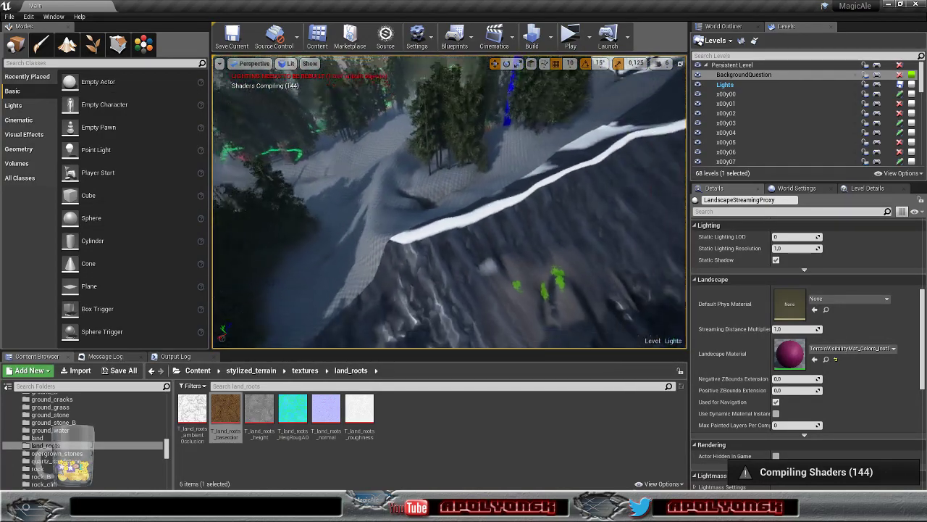
pyautogui.moveTo(449, 203); pyautogui.dragTo(522, 221, button='right')
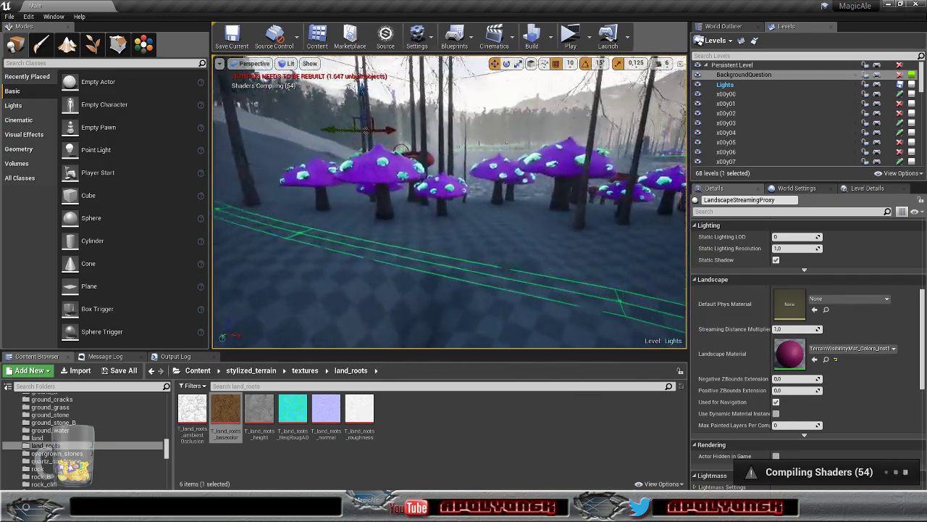
pyautogui.moveTo(522, 221); pyautogui.dragTo(536, 223, button='right')
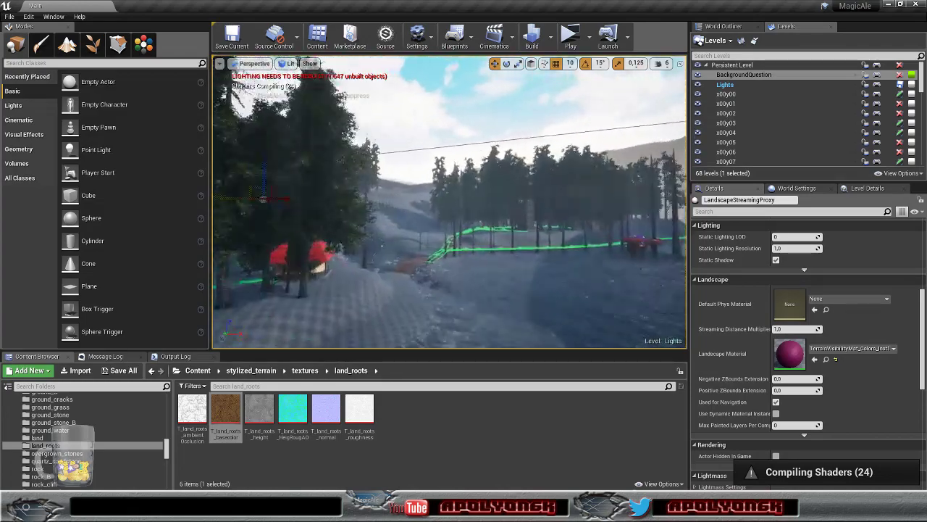
pyautogui.moveTo(536, 223); pyautogui.dragTo(550, 276, button='right')
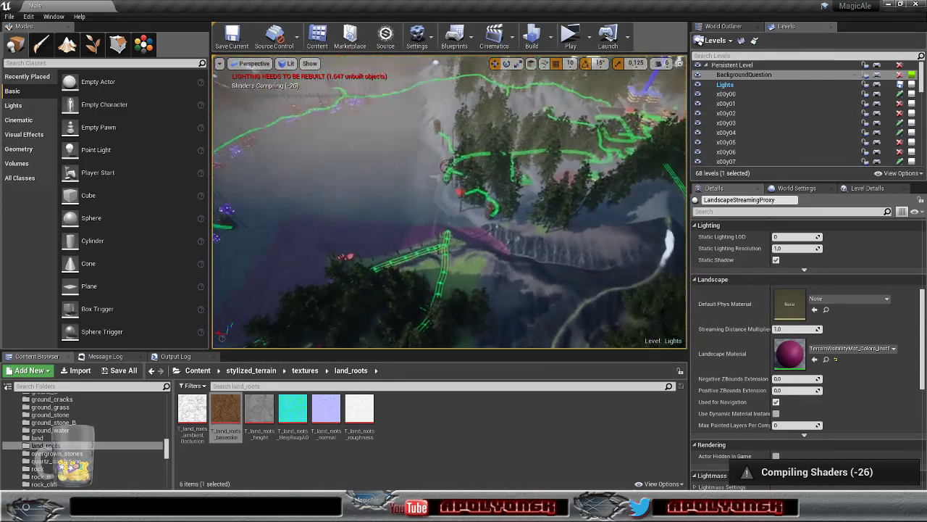
pyautogui.moveTo(550, 275); pyautogui.dragTo(551, 305, button='right')
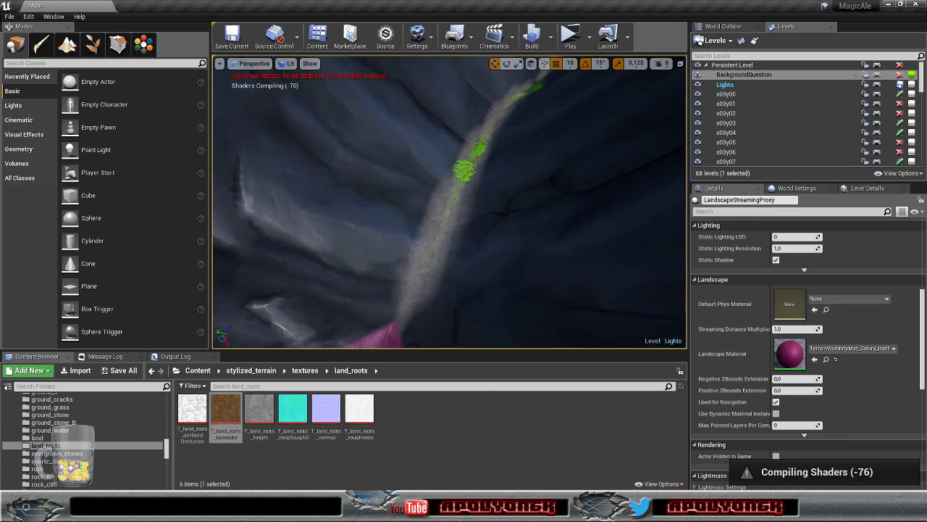
pyautogui.press('w')
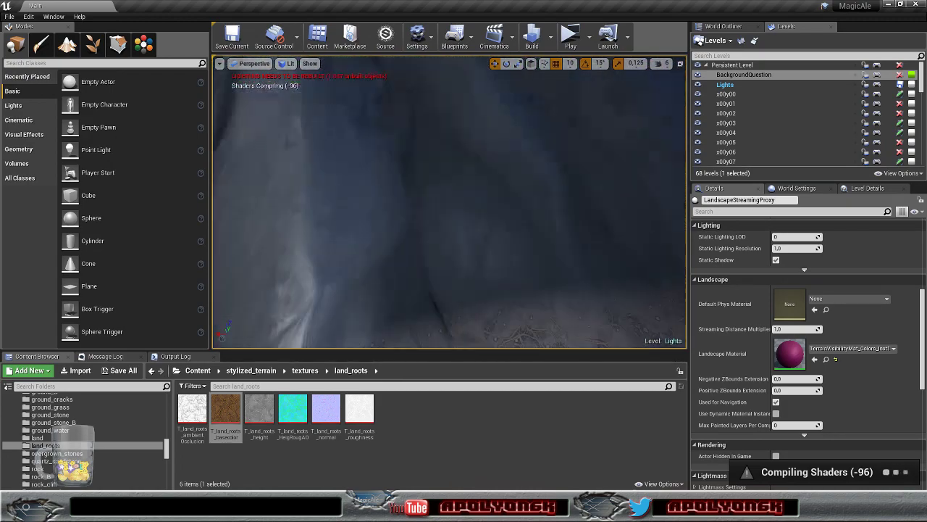
pyautogui.moveTo(507, 253); pyautogui.dragTo(652, 250, button='right')
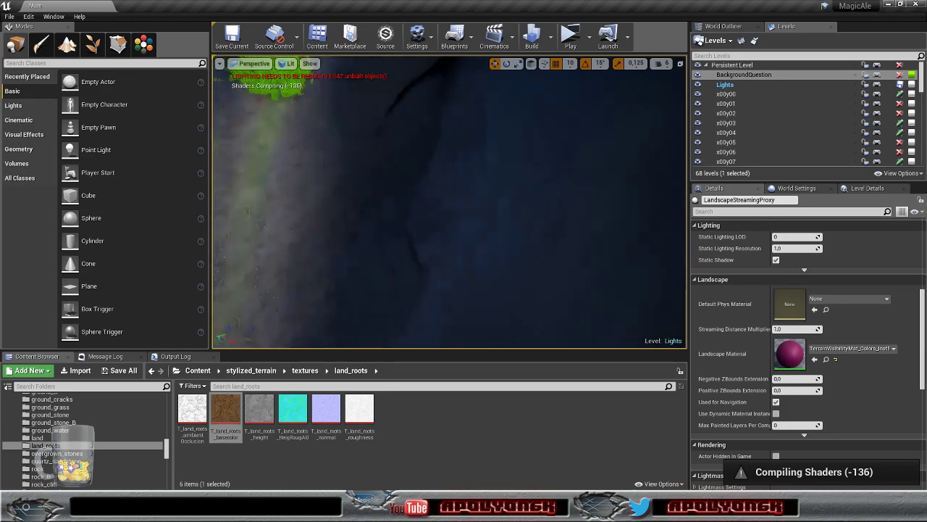
pyautogui.moveTo(449, 203); pyautogui.dragTo(326, 188, button='right')
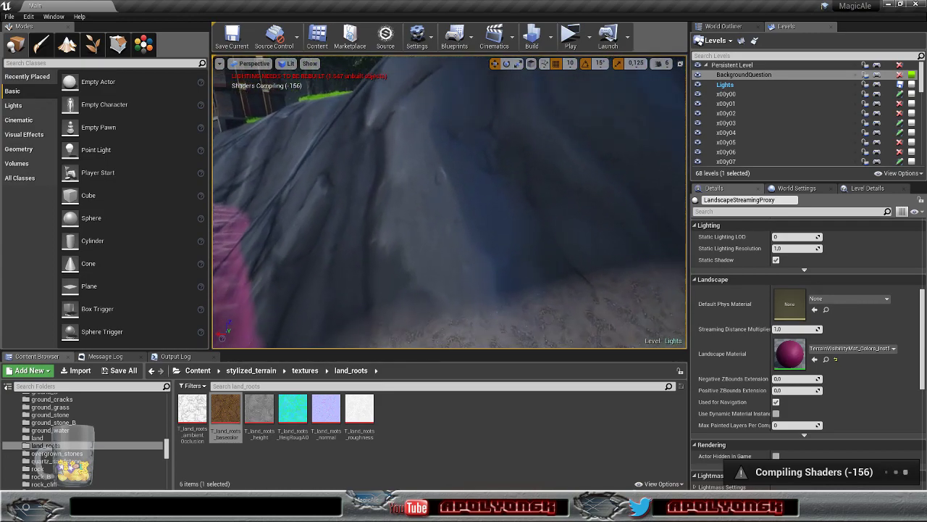
pyautogui.moveTo(449, 202); pyautogui.dragTo(456, 207, button='right')
pyautogui.press('s')
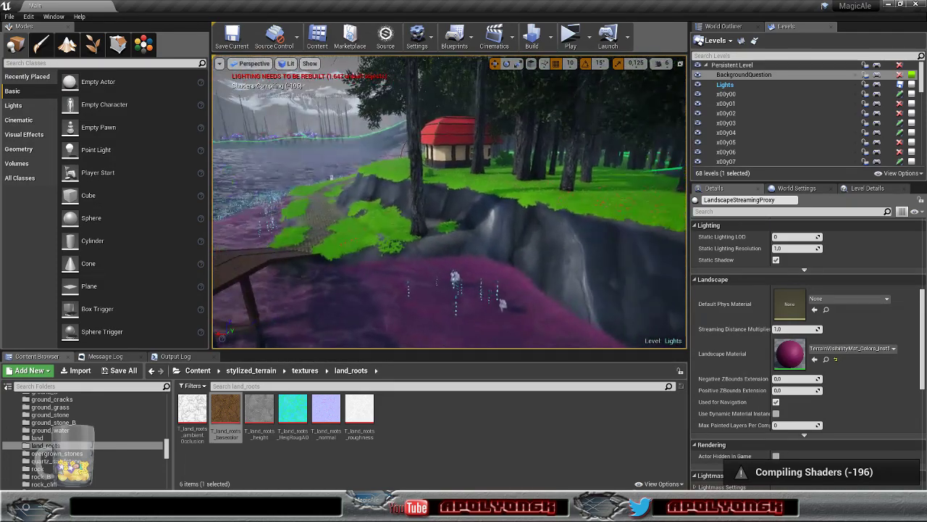
# - Examine the rock texture on the mountain slopes both up close and from a distance
pyautogui.press('s')
pyautogui.moveTo(449, 203); pyautogui.dragTo(282, 185, button='right')
pyautogui.moveTo(450, 203); pyautogui.dragTo(522, 205, button='right')
pyautogui.press('w')
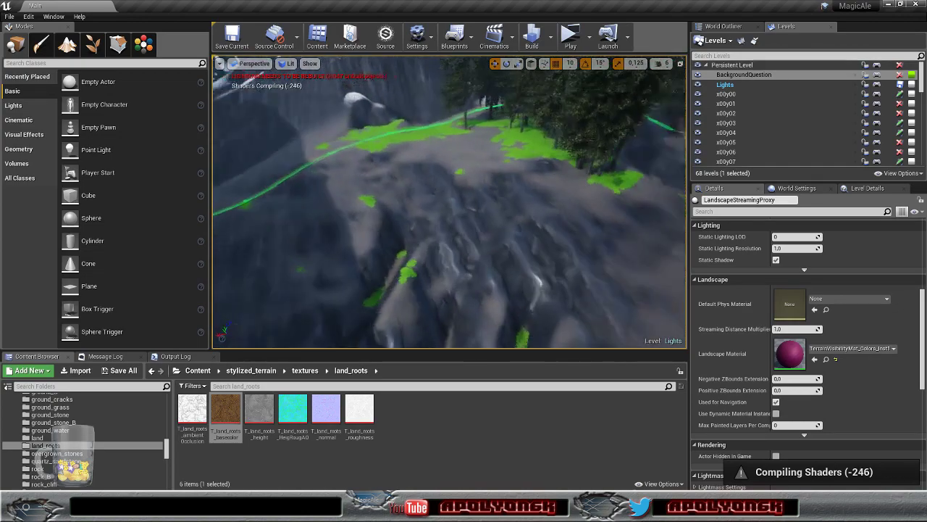
pyautogui.moveTo(449, 203); pyautogui.dragTo(464, 207, button='right')
pyautogui.press('w')
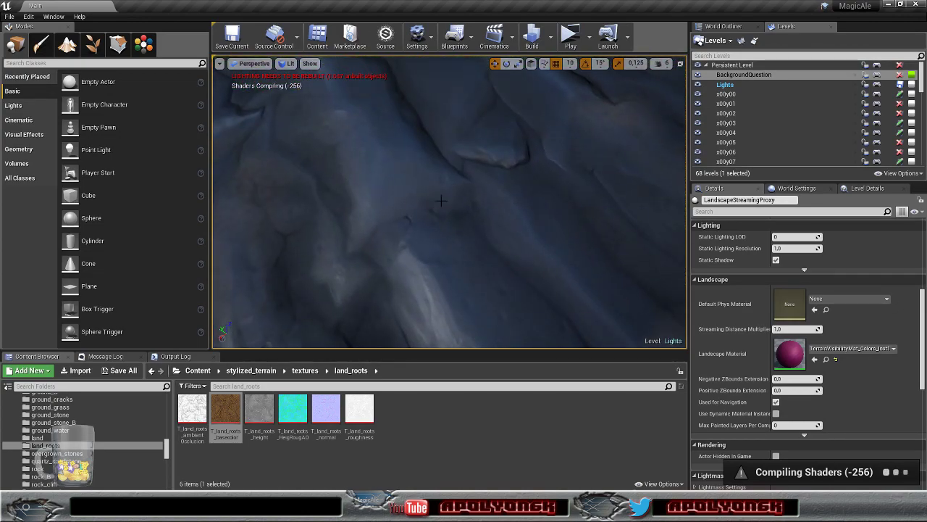
pyautogui.moveTo(449, 202); pyautogui.dragTo(388, 203, button='right')
pyautogui.press('s')
pyautogui.moveTo(449, 203); pyautogui.dragTo(406, 194, button='right')
pyautogui.press('w')
pyautogui.press('s')
pyautogui.press('s')
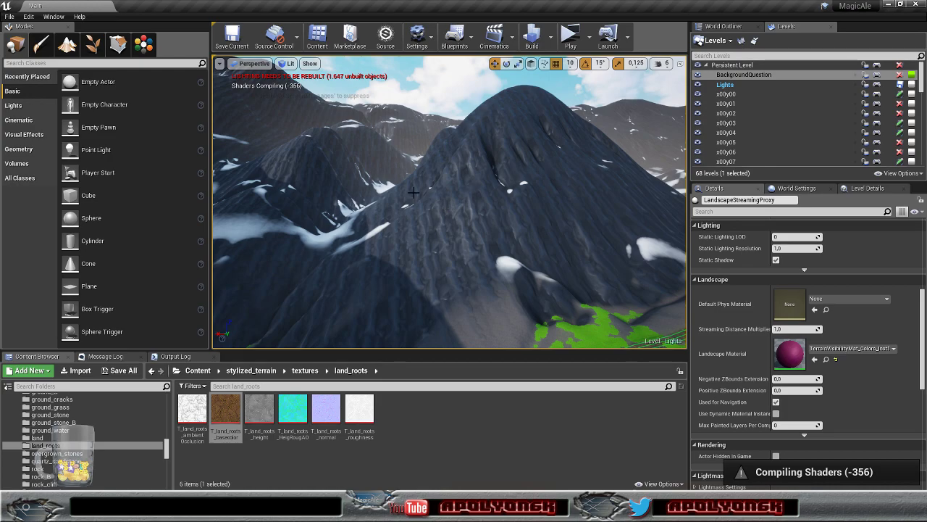
# - Examine the dirt patches between the rocks on the mountainside up close
pyautogui.press('w')
pyautogui.moveTo(419, 194); pyautogui.dragTo(150, 216, button='right')
pyautogui.press('d')
pyautogui.press('w')
pyautogui.press('w')
pyautogui.press('s')
pyautogui.press('w')
pyautogui.press('s')
pyautogui.press('w')
pyautogui.press('w')
pyautogui.moveTo(450, 203); pyautogui.dragTo(493, 210, button='right')
pyautogui.press('w')
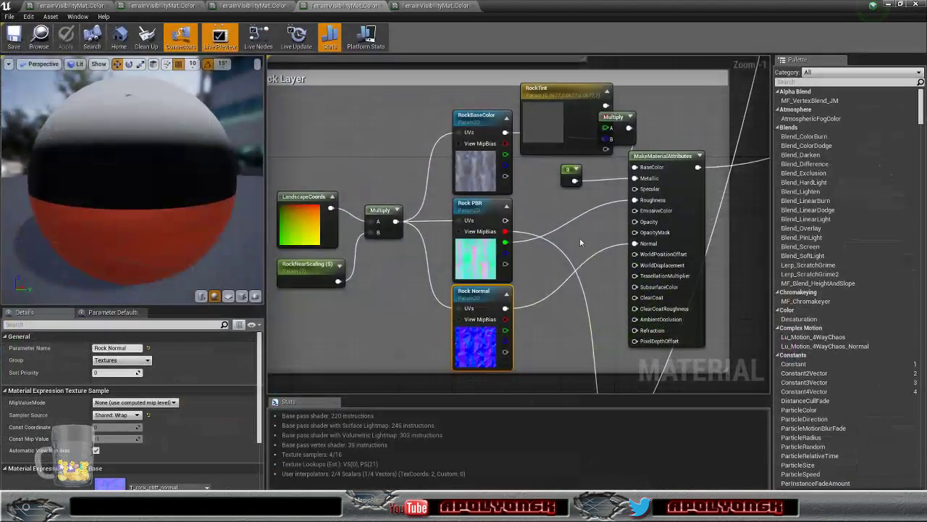
# - Bring up the terrain material instance beside the viewport and enable the Dirt Normal, Dirt PBR and Dirt Texture overrides
pyautogui.click(433, 7)
pyautogui.click(900, 5)
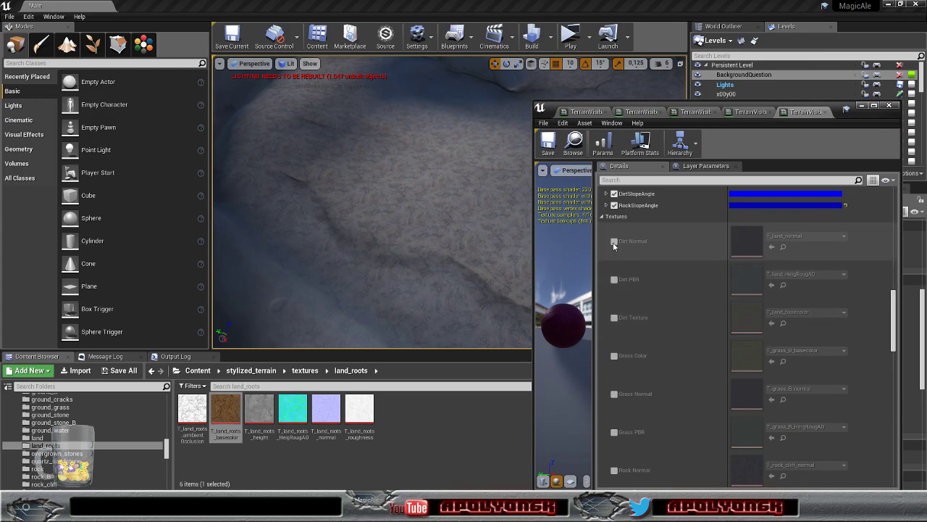
pyautogui.click(614, 241)
pyautogui.click(615, 279)
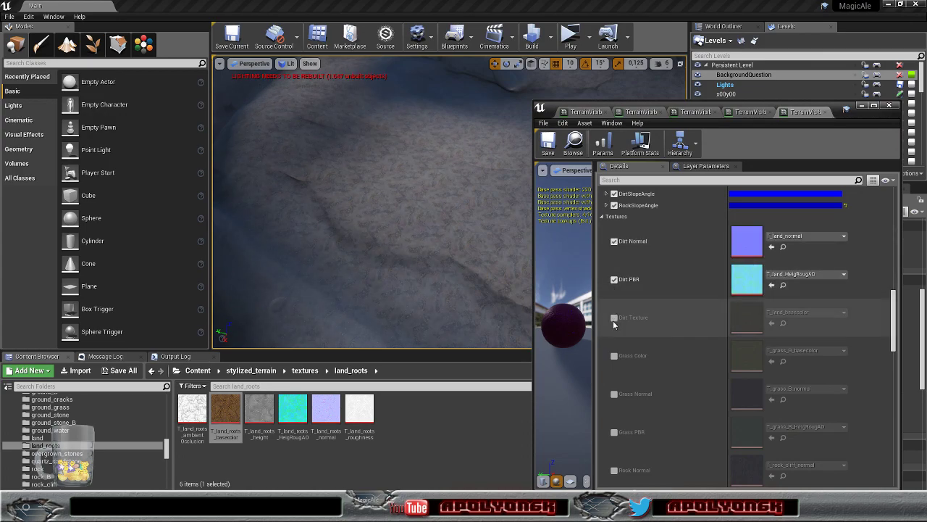
pyautogui.click(615, 317)
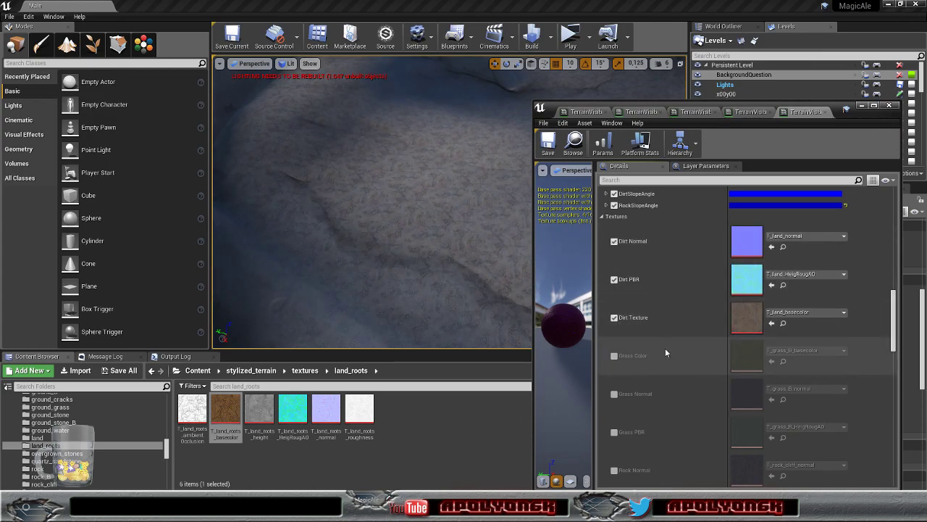
# - Assign T_land_roots_basecolor to Dirt Texture, T_land_roots_HeigRougAO to Dirt PBR and T_land_roots_normal to Dirt Normal
pyautogui.click(772, 324)
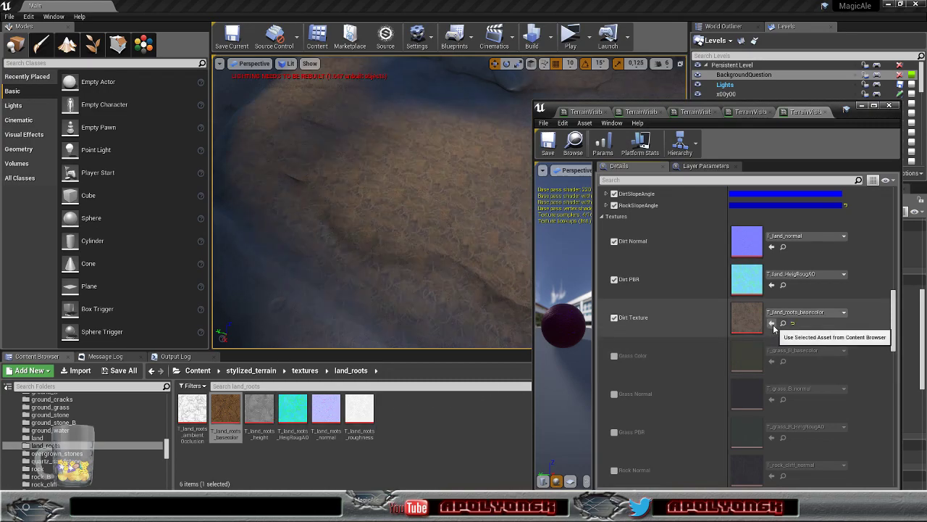
pyautogui.click(283, 411)
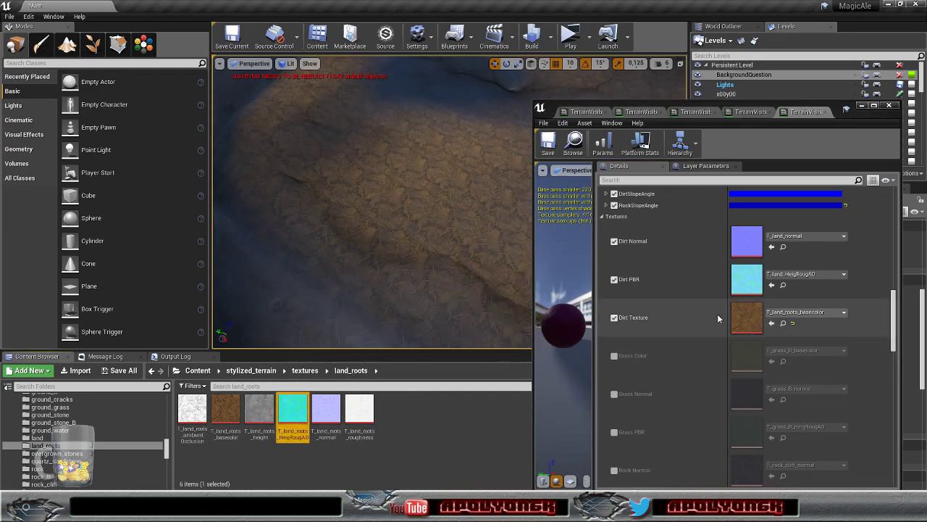
pyautogui.click(773, 288)
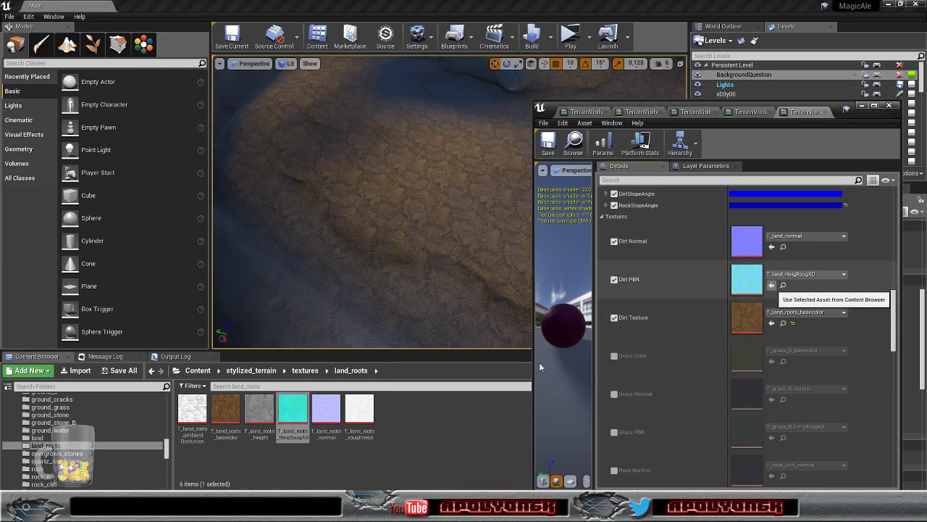
pyautogui.click(326, 410)
pyautogui.click(772, 247)
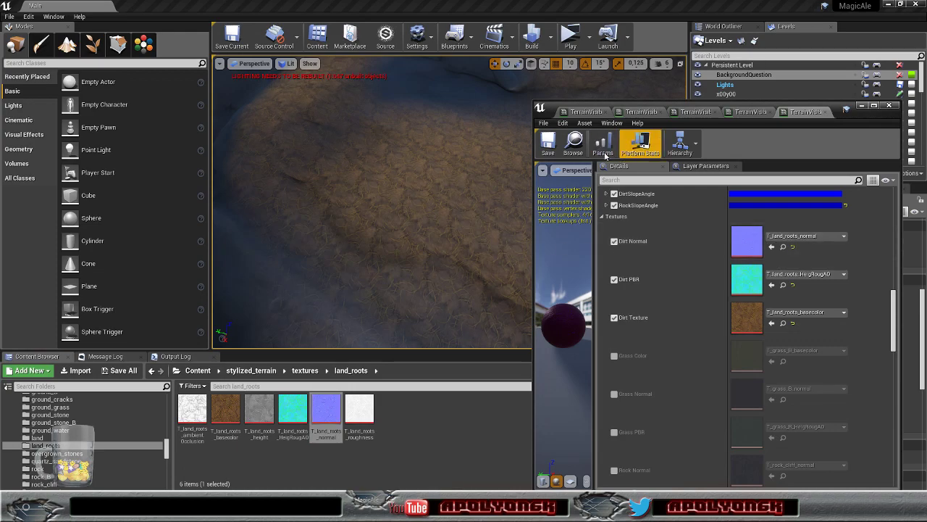
# - Examine the roots texture on the dirt slopes and review the instance's texture, tiling and tint parameters
pyautogui.moveTo(487, 181)
pyautogui.mouseDown(button='right')
pyautogui.moveTo(564, 167)
pyautogui.moveTo(558, 172)
pyautogui.moveTo(682, 168)
pyautogui.moveTo(739, 183)
pyautogui.moveTo(475, 186)
pyautogui.moveTo(435, 200)
pyautogui.moveTo(551, 210)
pyautogui.mouseUp(button='right')
pyautogui.moveTo(434, 203); pyautogui.dragTo(446, 239, button='right')
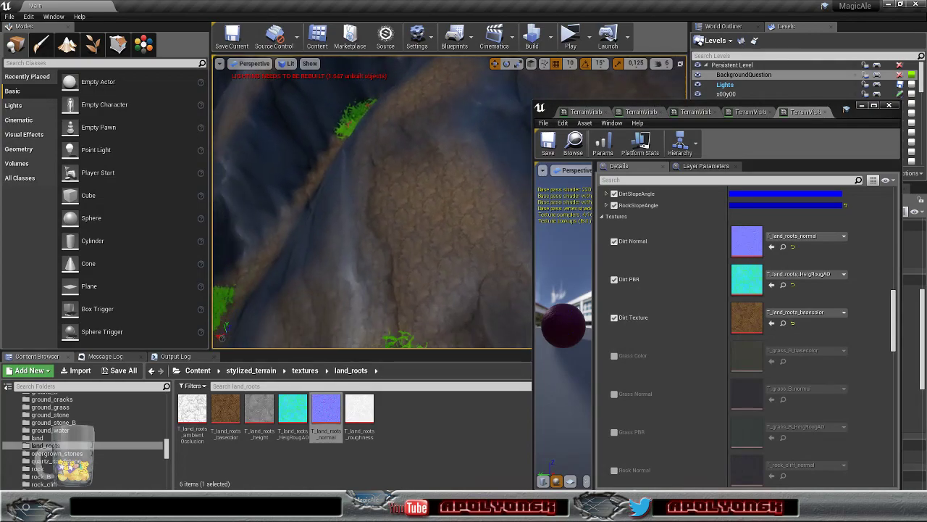
pyautogui.moveTo(446, 203); pyautogui.dragTo(453, 208, button='right')
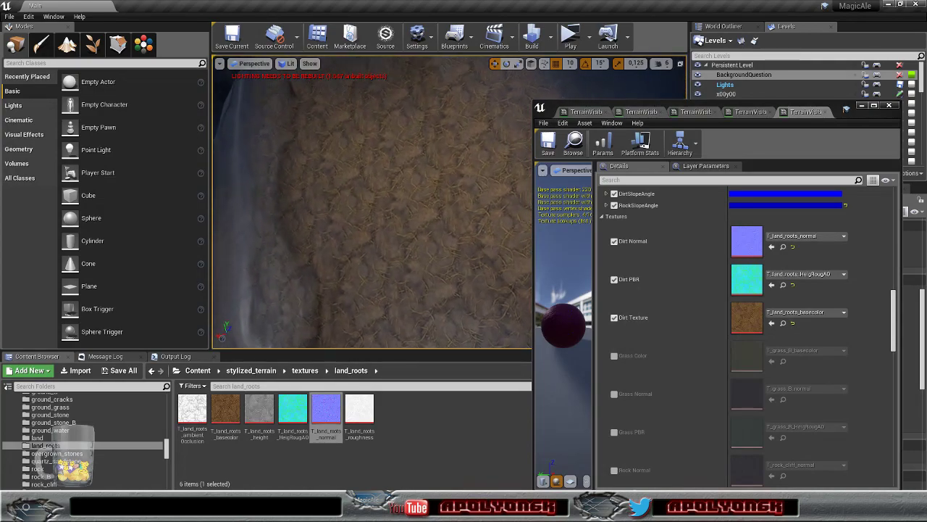
pyautogui.moveTo(453, 209); pyautogui.dragTo(484, 193, button='right')
pyautogui.moveTo(444, 230)
pyautogui.mouseDown(button='right')
pyautogui.moveTo(455, 219)
pyautogui.moveTo(448, 221)
pyautogui.mouseUp(button='right')
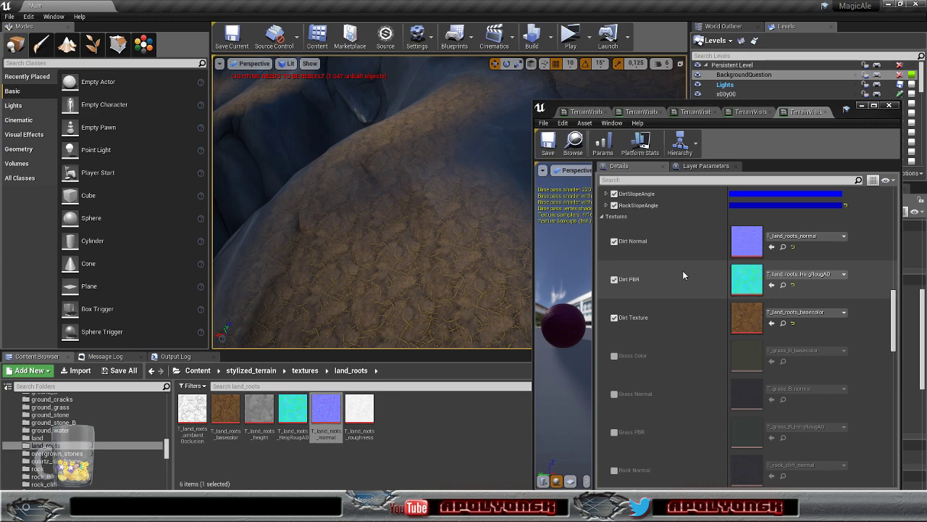
pyautogui.scroll(-8, 683, 274)
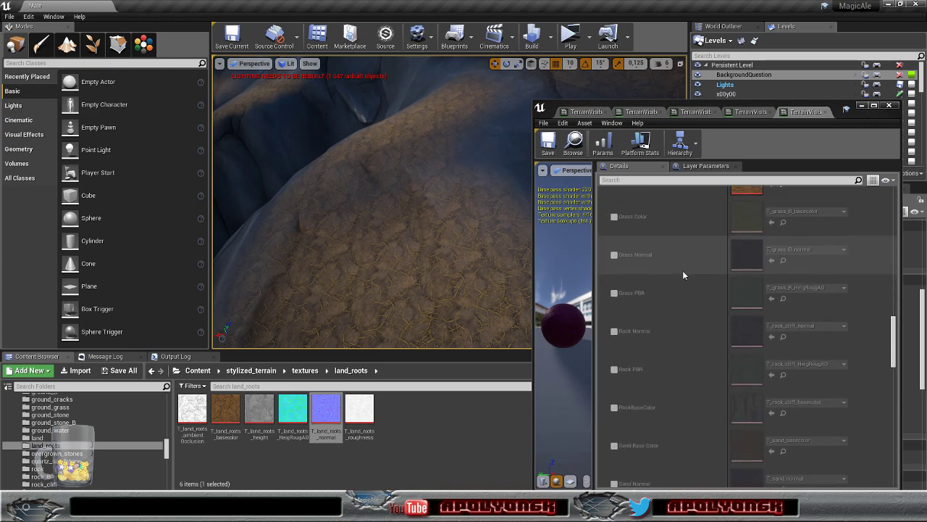
pyautogui.scroll(-7, 682, 270)
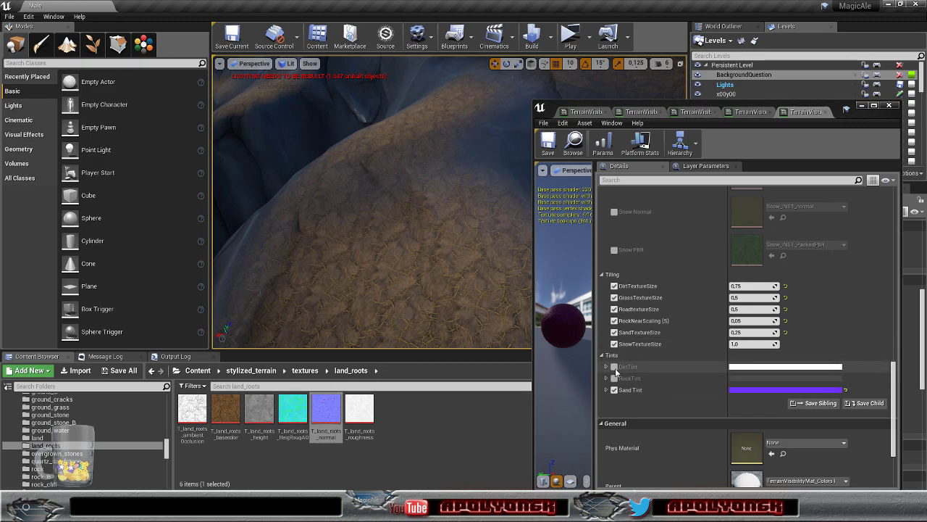
pyautogui.scroll(4, 674, 329)
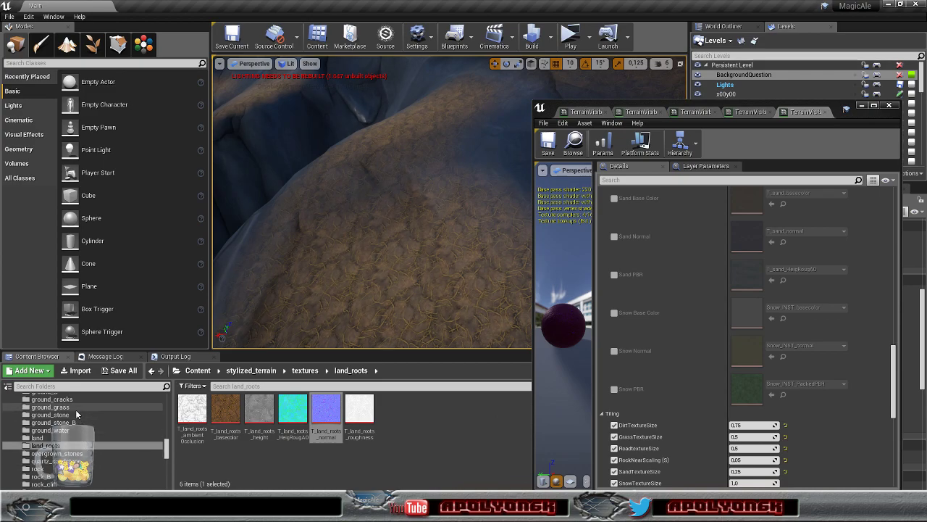
# - Assign T_ground_basecolor from the ground textures folder to the Dirt Texture parameter
pyautogui.scroll(2, 76, 413)
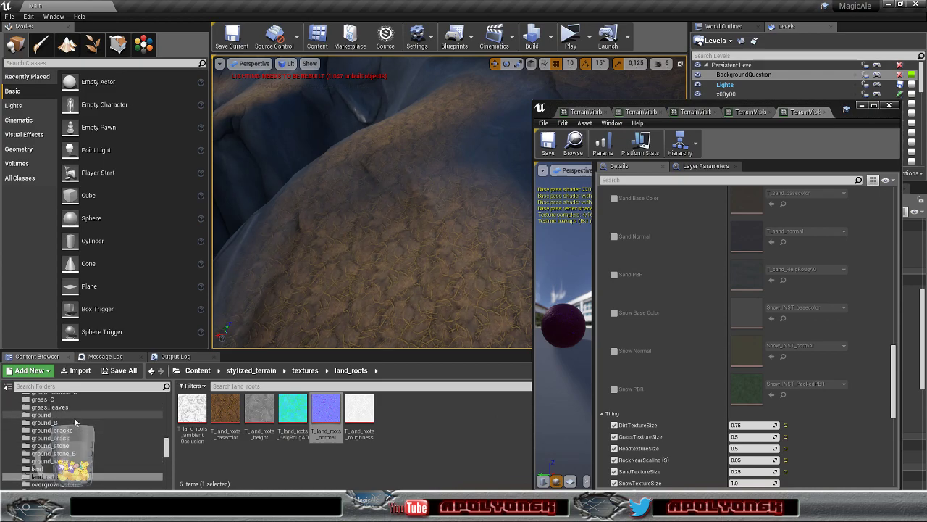
pyautogui.click(74, 416)
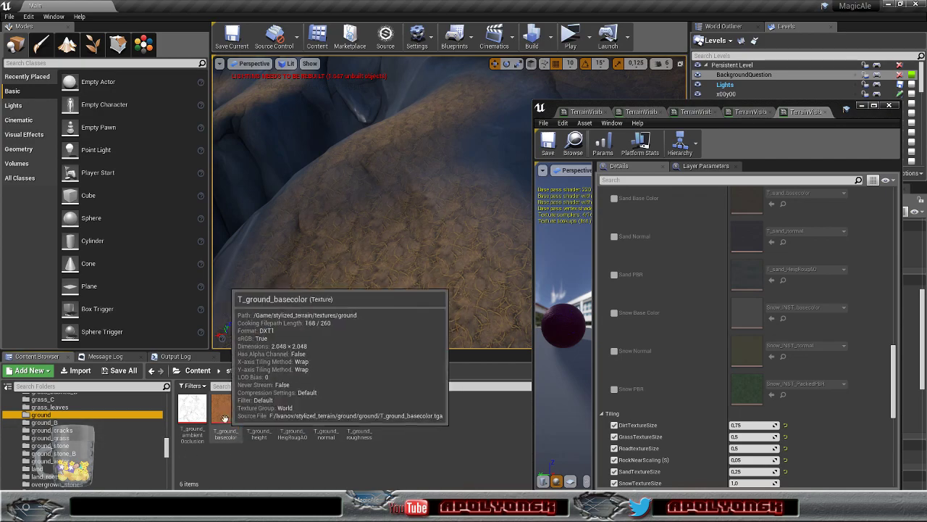
pyautogui.scroll(10, 663, 338)
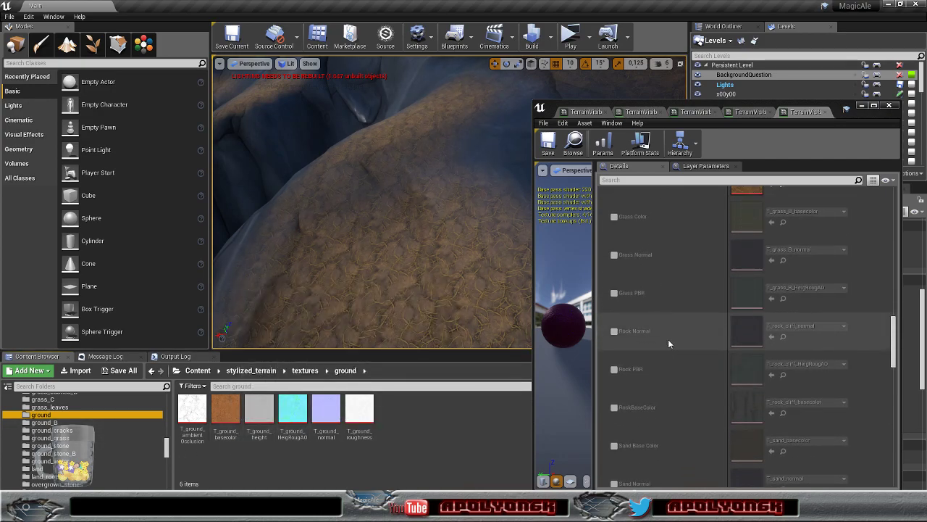
pyautogui.scroll(2, 668, 339)
pyautogui.click(226, 413)
pyautogui.click(772, 354)
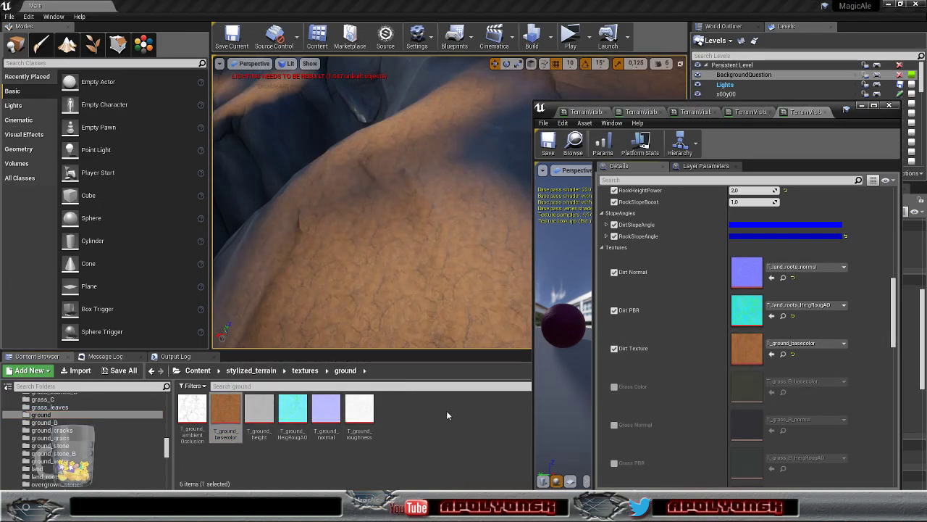
# - Assign T_ground_HeigRougAO to Dirt PBR and T_ground_normal to Dirt Normal, and inspect the ground up close
pyautogui.click(293, 413)
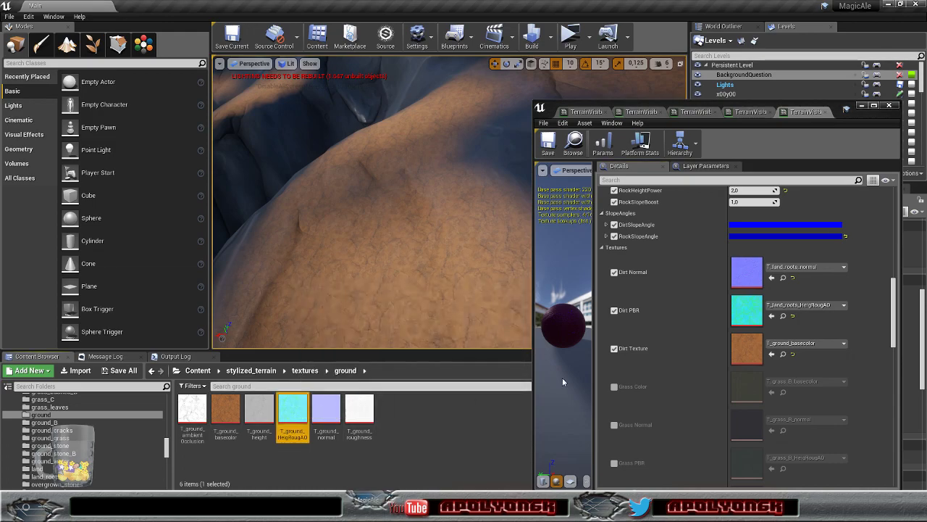
pyautogui.click(772, 316)
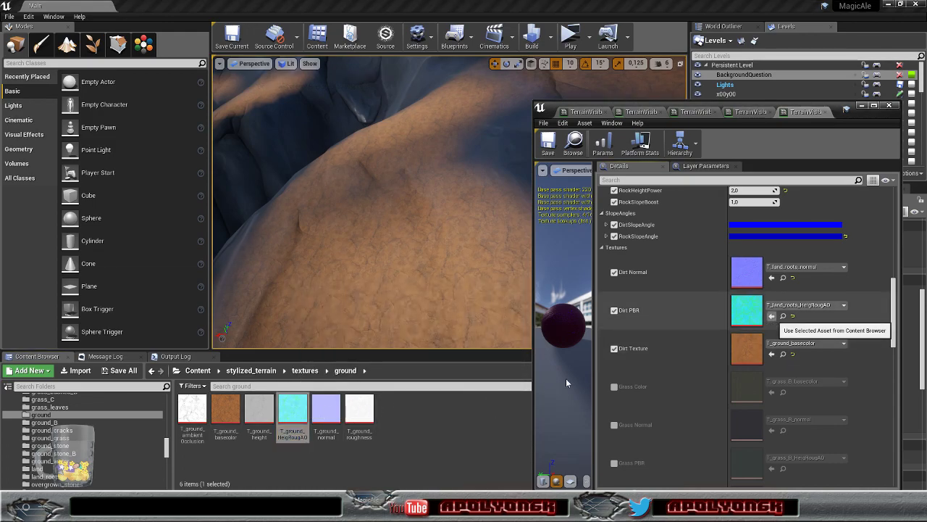
pyautogui.click(326, 413)
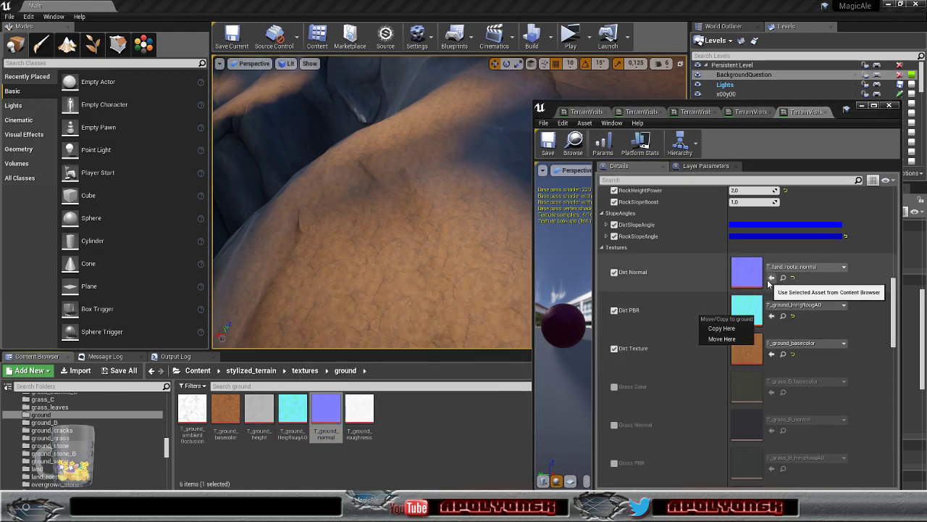
pyautogui.click(769, 284)
pyautogui.moveTo(497, 263); pyautogui.dragTo(441, 252, button='right')
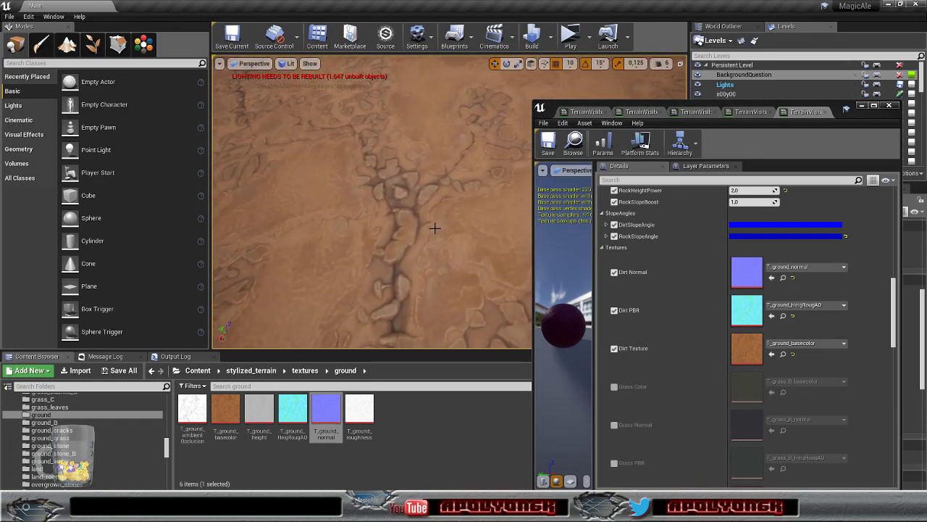
# - Inspect the ground texture on the dirt slopes from a distance and up close across the terrain
pyautogui.scroll(-3, 435, 228)
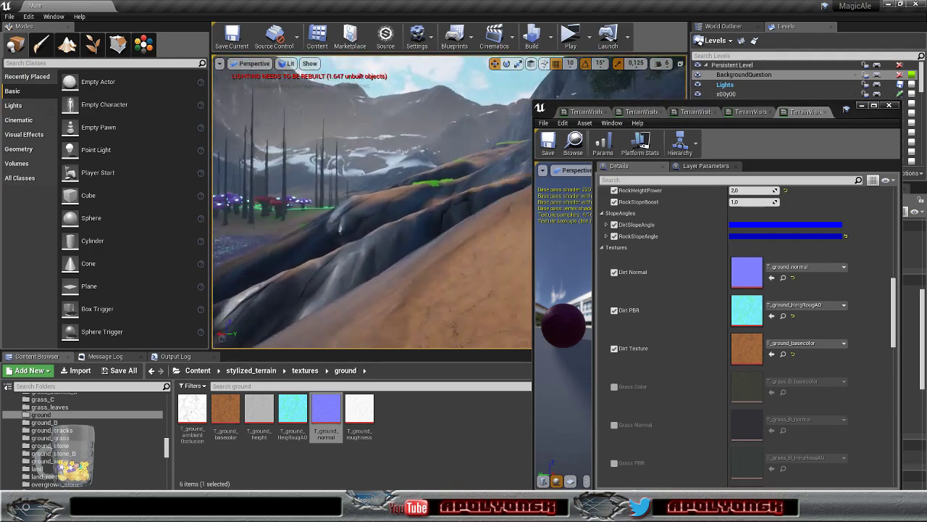
pyautogui.moveTo(435, 228); pyautogui.dragTo(435, 228, button='right')
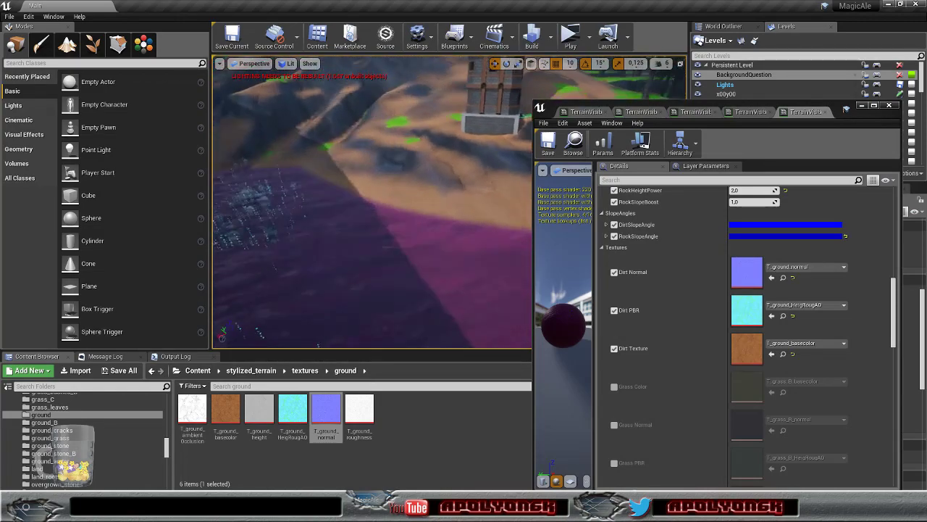
pyautogui.moveTo(462, 218); pyautogui.dragTo(462, 218, button='right')
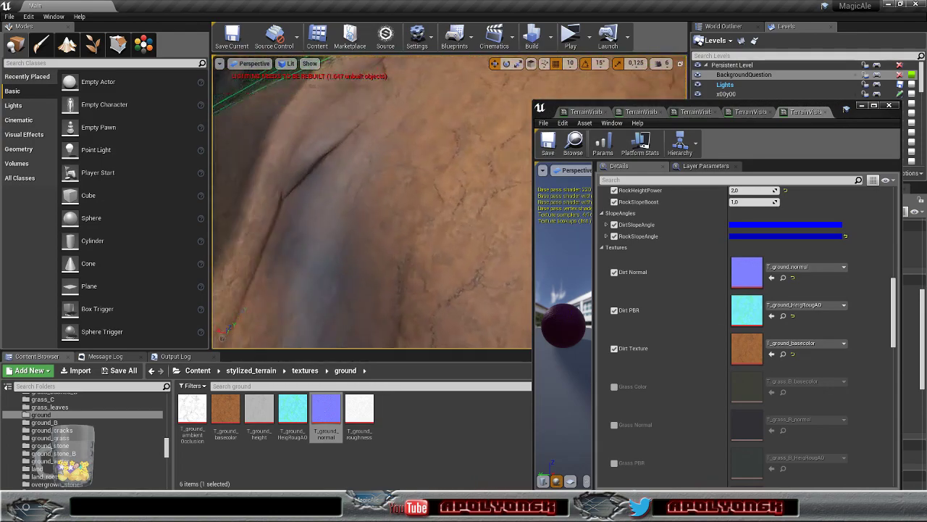
pyautogui.scroll(-5, 443, 136)
pyautogui.moveTo(441, 131); pyautogui.dragTo(581, 73, button='right')
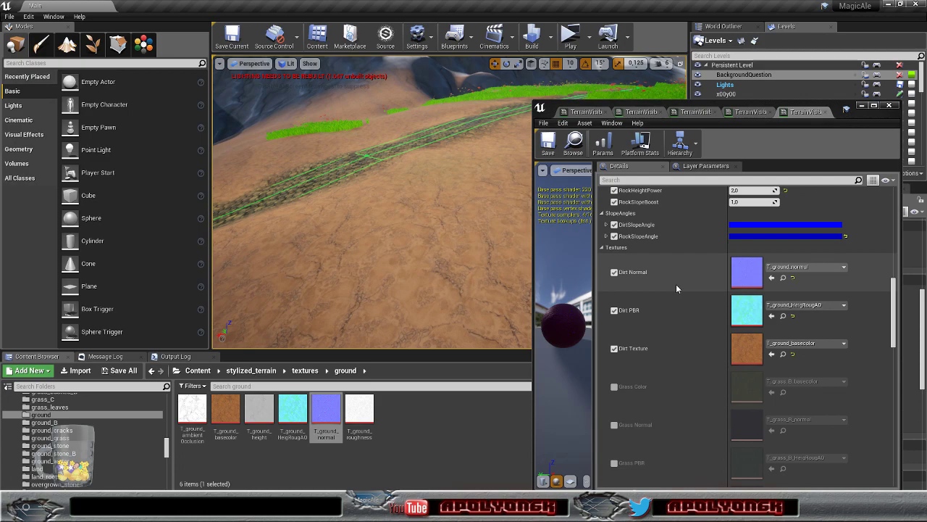
# - Enable the DirtTint parameter and darken it to a neutral grey with value 0.46875, checking the slopes before accepting the colour
pyautogui.scroll(-10, 676, 284)
pyautogui.scroll(-6, 683, 278)
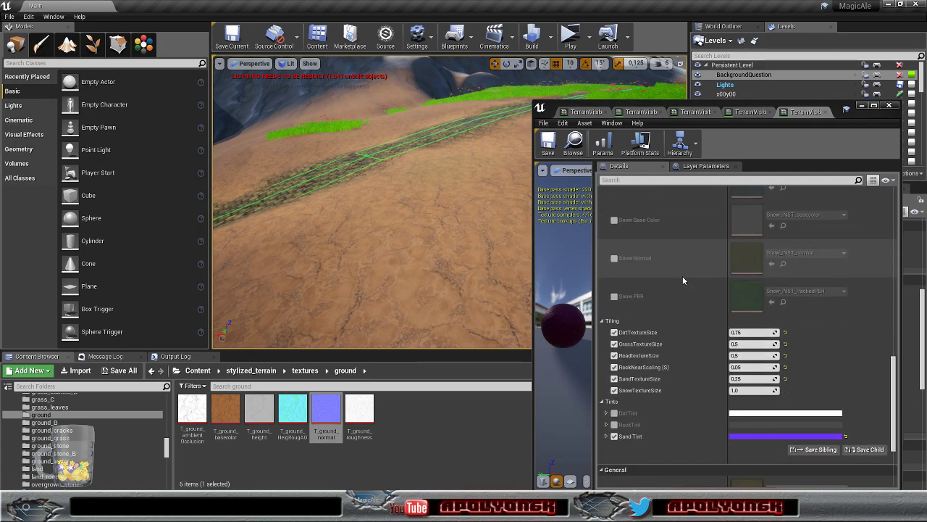
pyautogui.click(615, 336)
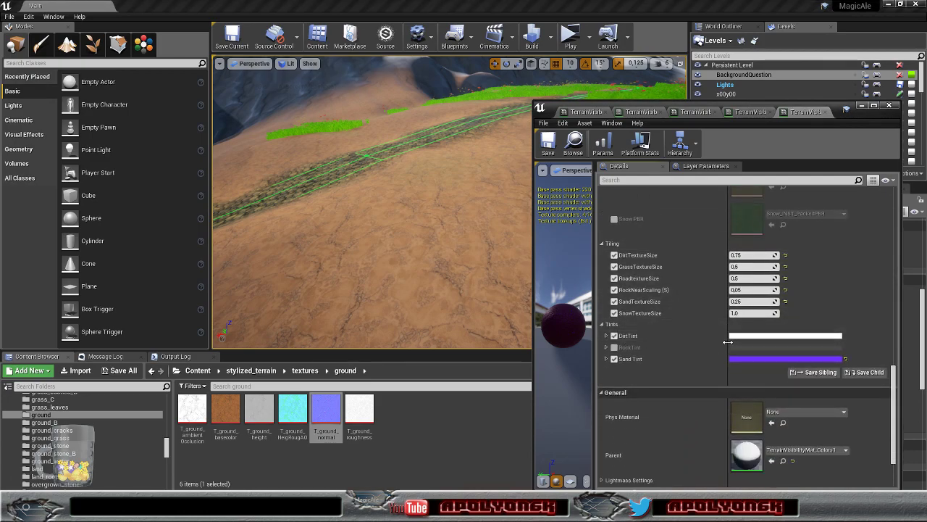
pyautogui.click(747, 338)
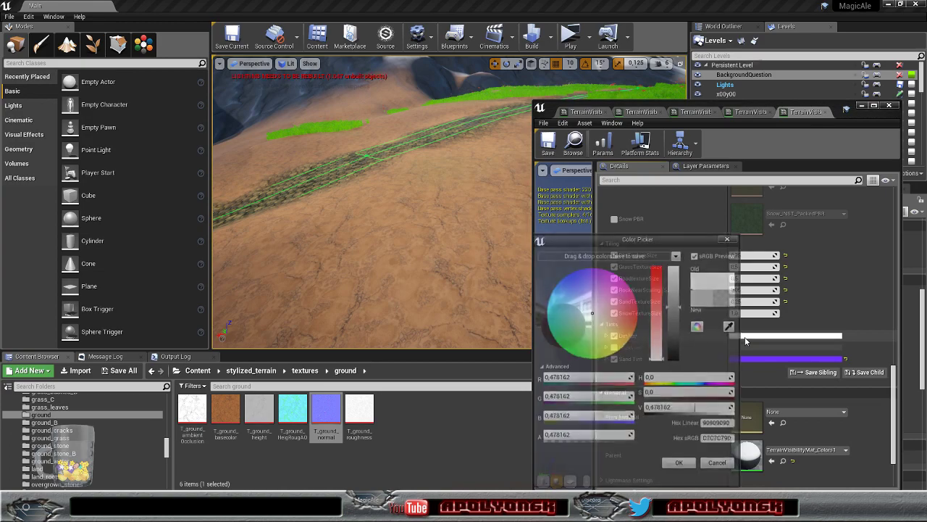
pyautogui.click(678, 305)
pyautogui.moveTo(679, 305); pyautogui.dragTo(679, 320)
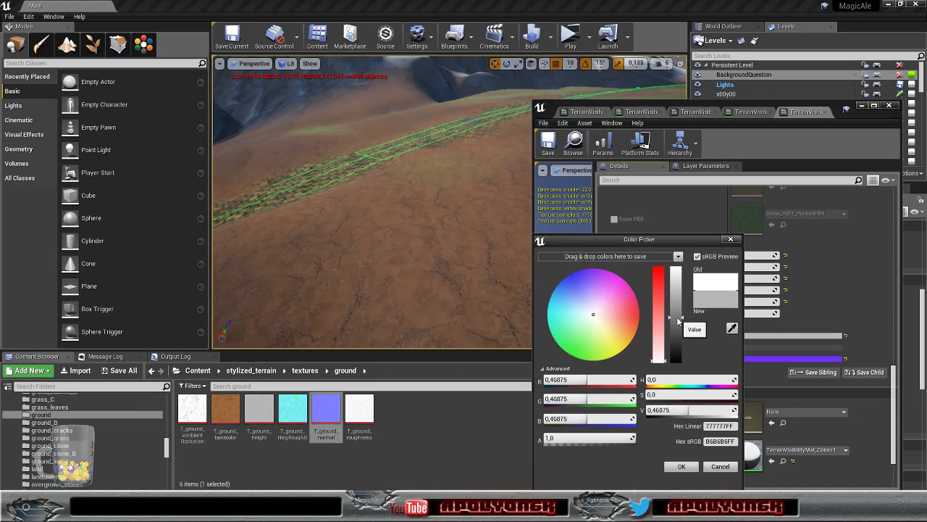
pyautogui.moveTo(464, 247); pyautogui.dragTo(515, 263, button='right')
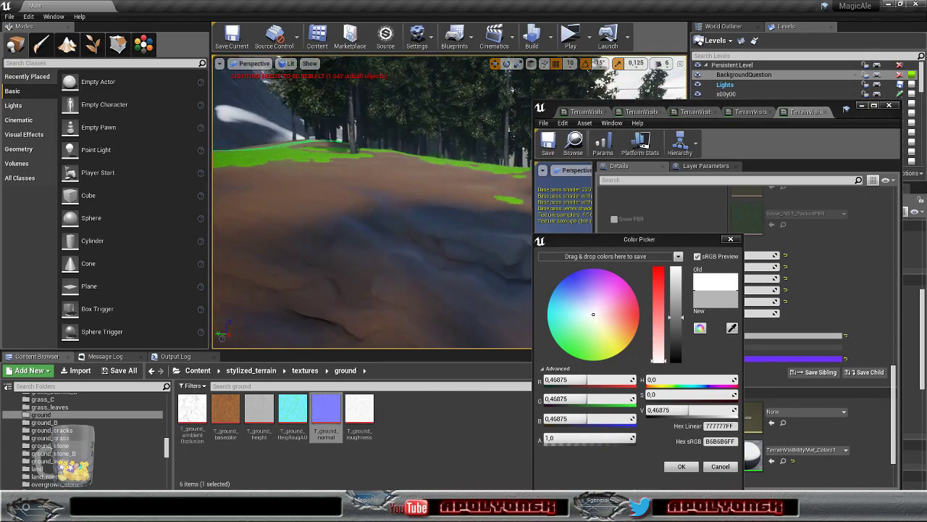
pyautogui.moveTo(373, 203); pyautogui.dragTo(322, 253, button='right')
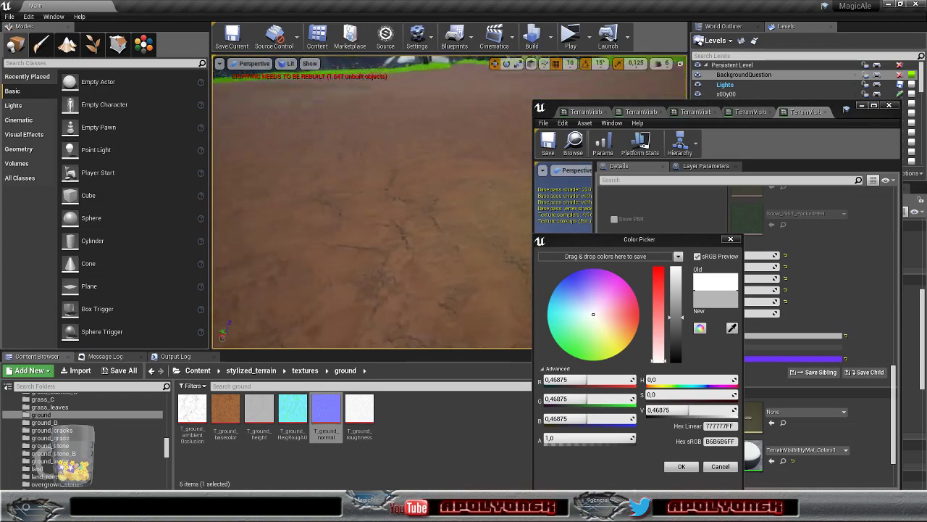
pyautogui.moveTo(373, 203); pyautogui.dragTo(344, 200, button='right')
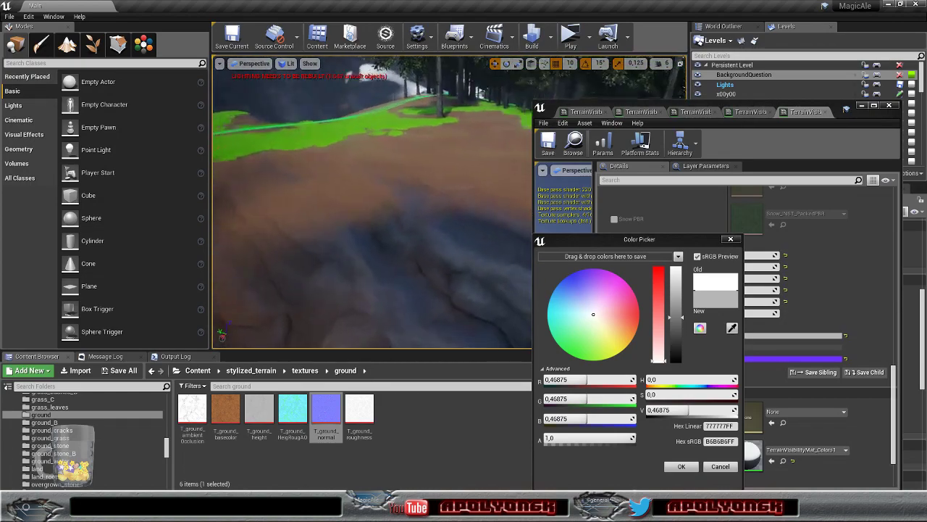
pyautogui.moveTo(373, 203)
pyautogui.mouseDown(button='right')
pyautogui.moveTo(330, 199)
pyautogui.moveTo(384, 204)
pyautogui.mouseUp(button='right')
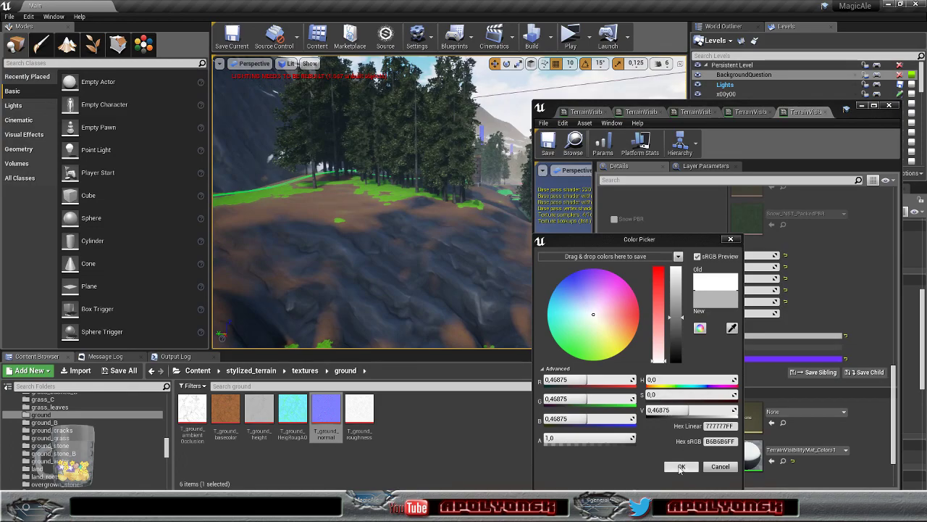
pyautogui.click(682, 466)
# - Inspect the terrain down to the flowered grass patch and open the GrassType01 landscape grass type from the MagicAle folder
pyautogui.moveTo(466, 269); pyautogui.dragTo(527, 270, button='right')
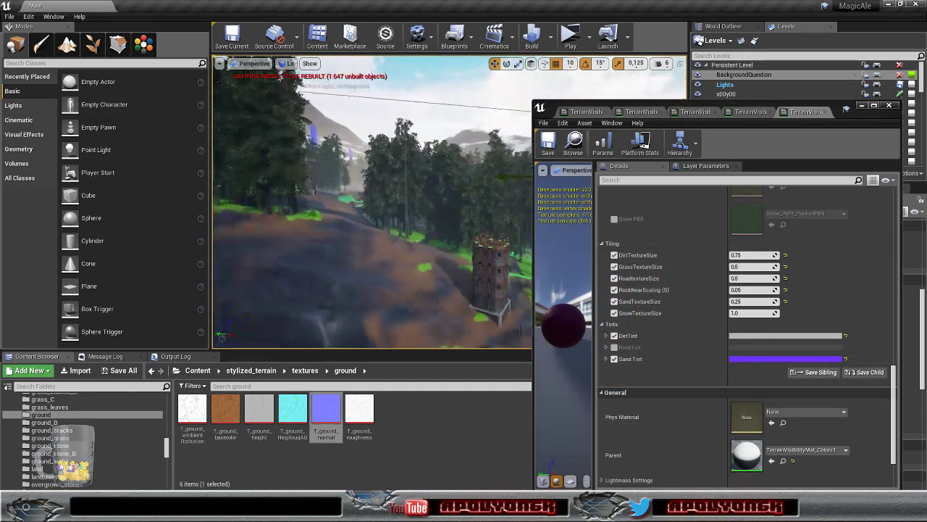
pyautogui.moveTo(373, 203); pyautogui.dragTo(438, 247, button='right')
pyautogui.moveTo(436, 195); pyautogui.dragTo(451, 178, button='right')
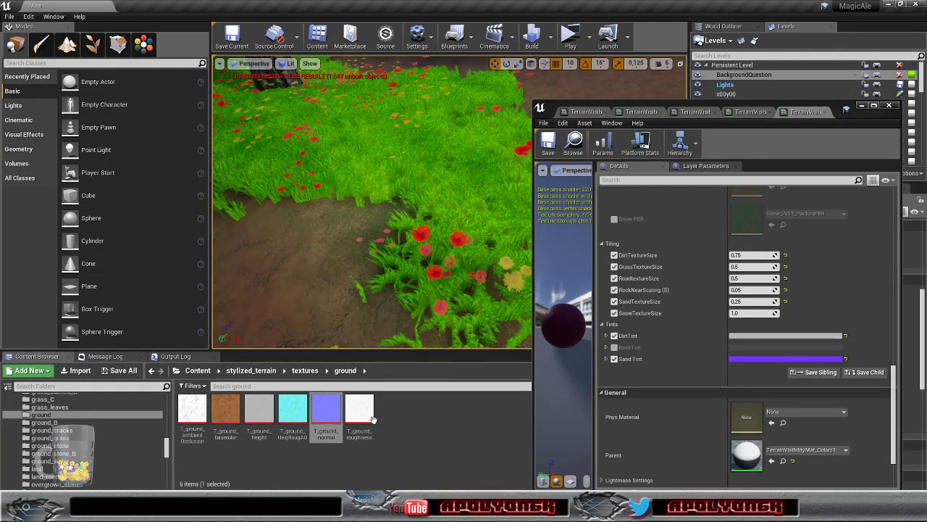
pyautogui.scroll(5, 130, 442)
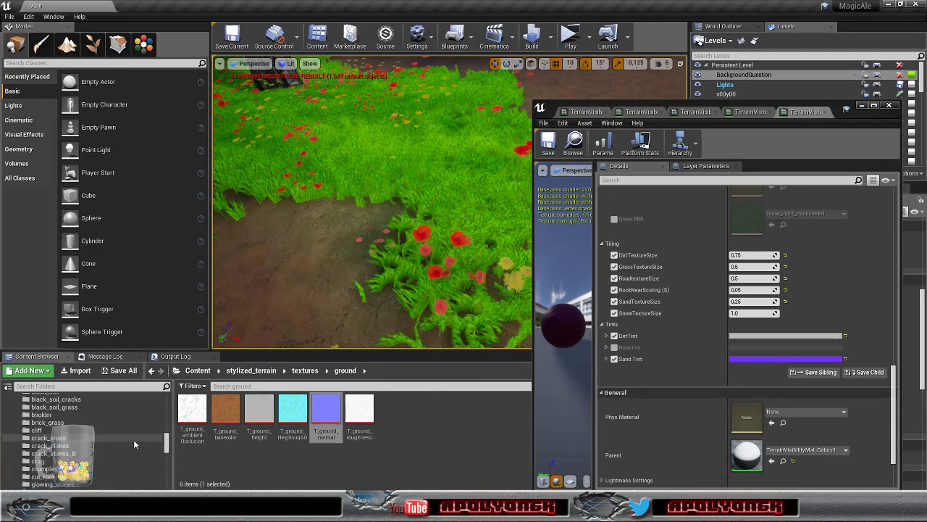
pyautogui.scroll(-10, 133, 440)
pyautogui.scroll(5, 135, 439)
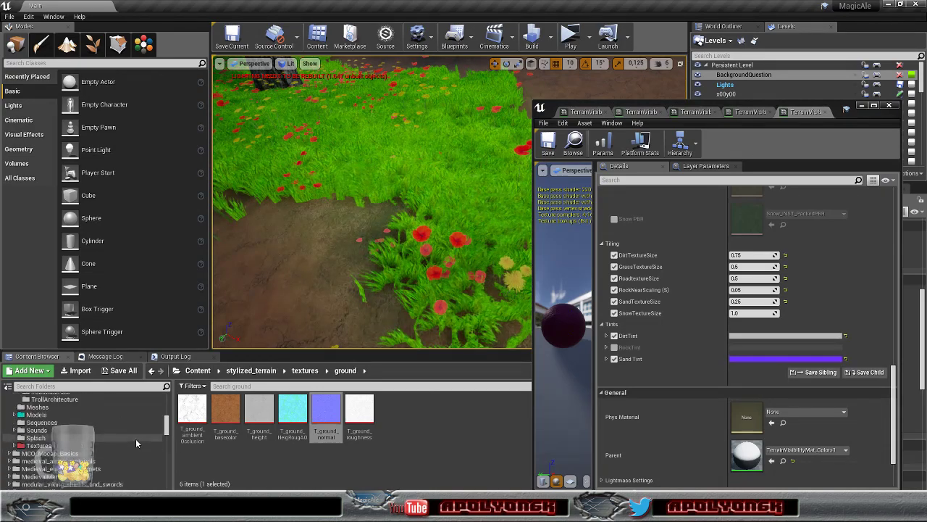
pyautogui.scroll(5, 136, 439)
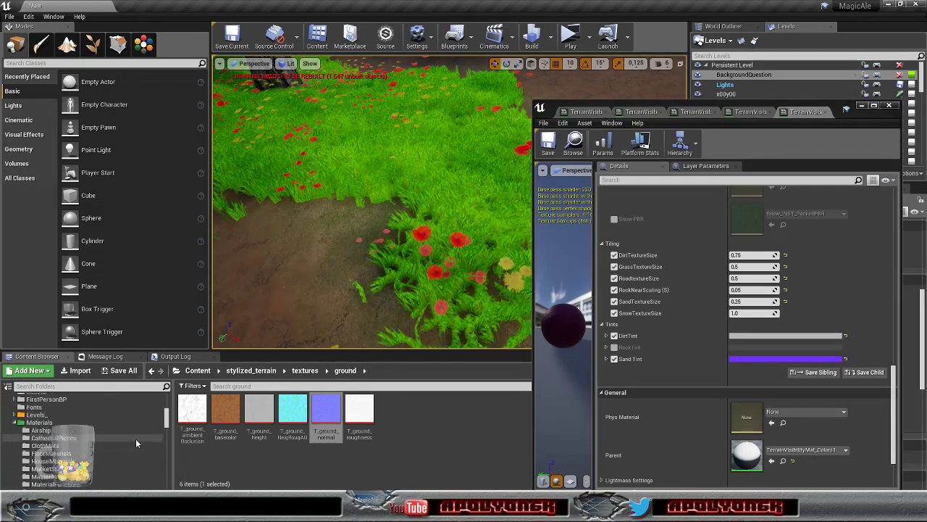
pyautogui.click(69, 432)
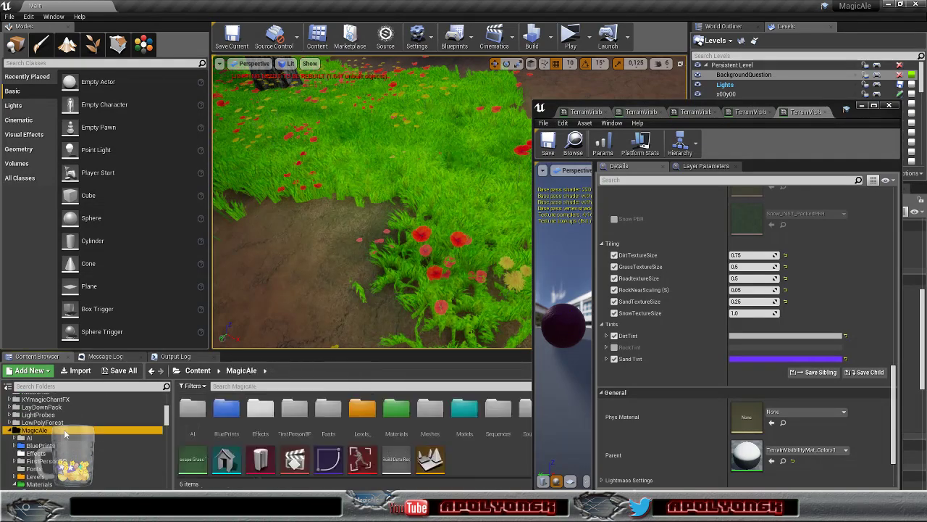
pyautogui.click(484, 457)
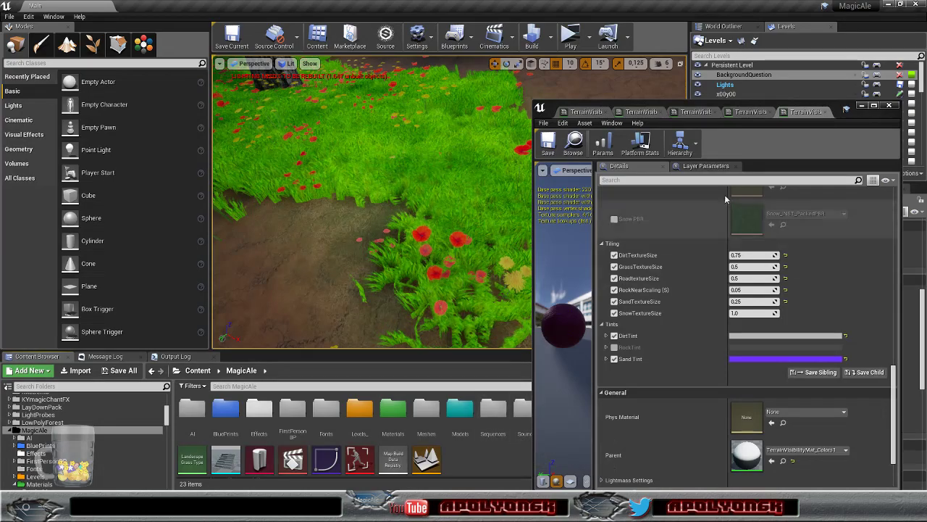
pyautogui.click(858, 109)
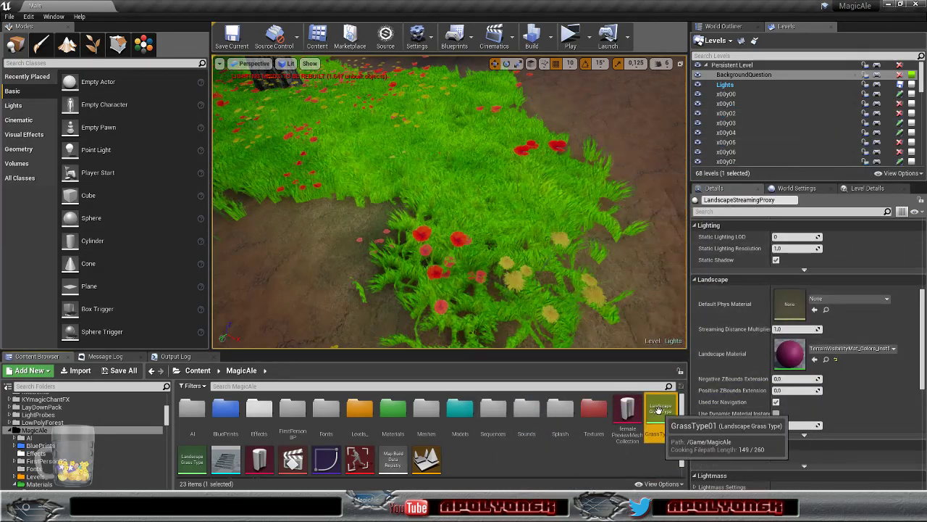
pyautogui.doubleClick(663, 424)
# - Locate the first grass variety's FieldGrass_SM mesh asset and open the M_FieldGrass1_Inst material instance from the same folder
pyautogui.click(716, 254)
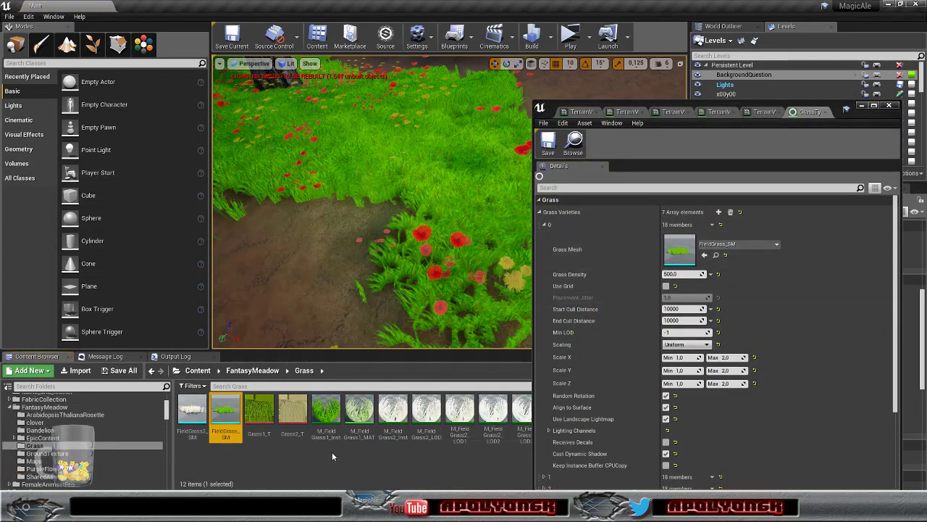
pyautogui.click(326, 410)
pyautogui.doubleClick(326, 410)
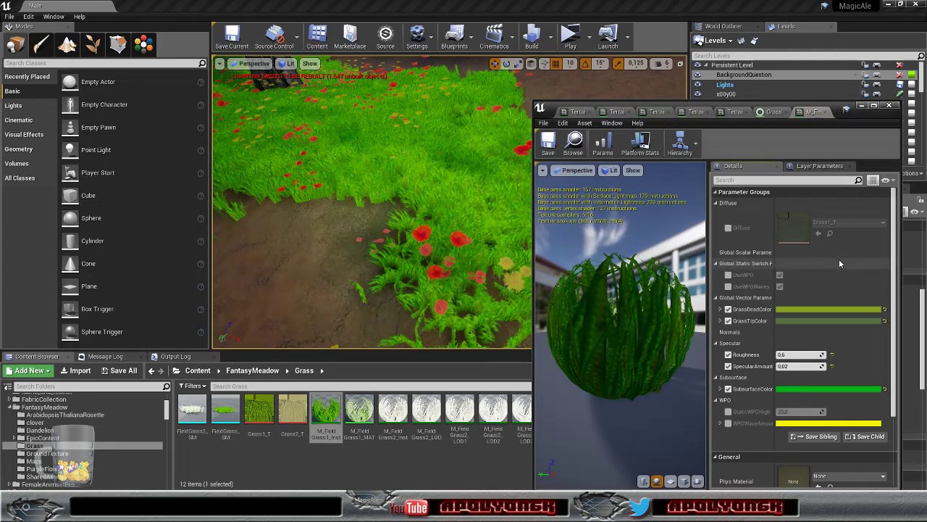
# - Darken the grass instance's GrassDeadColor to a colour value of 0.130208
pyautogui.click(799, 312)
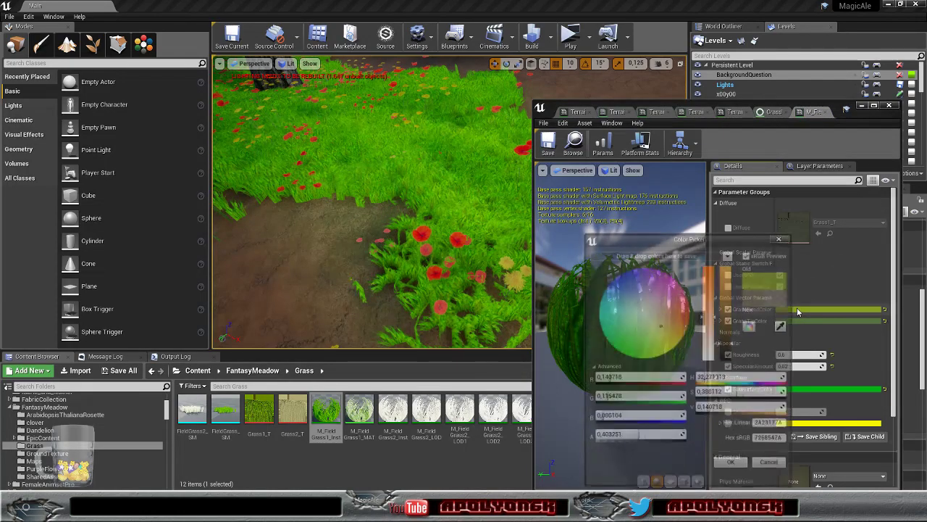
pyautogui.moveTo(730, 345); pyautogui.dragTo(731, 352)
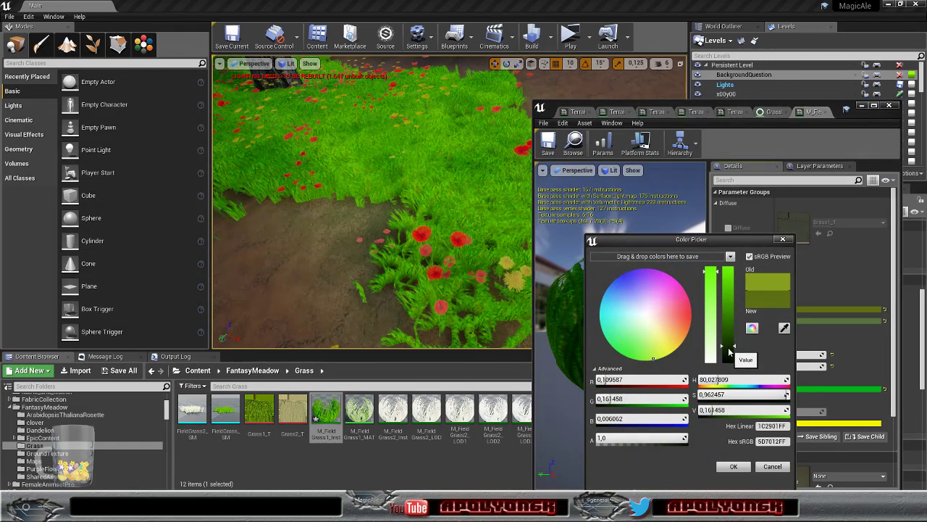
pyautogui.moveTo(730, 351); pyautogui.dragTo(732, 353)
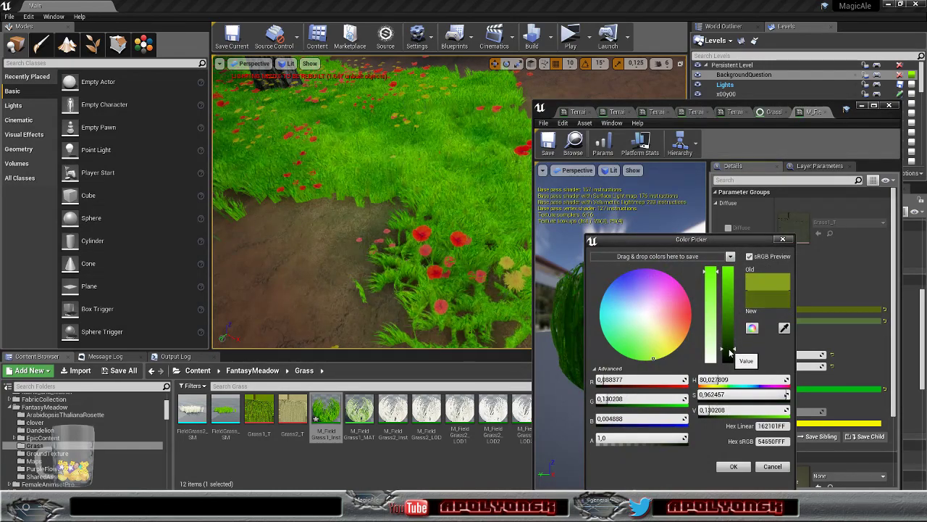
pyautogui.click(733, 466)
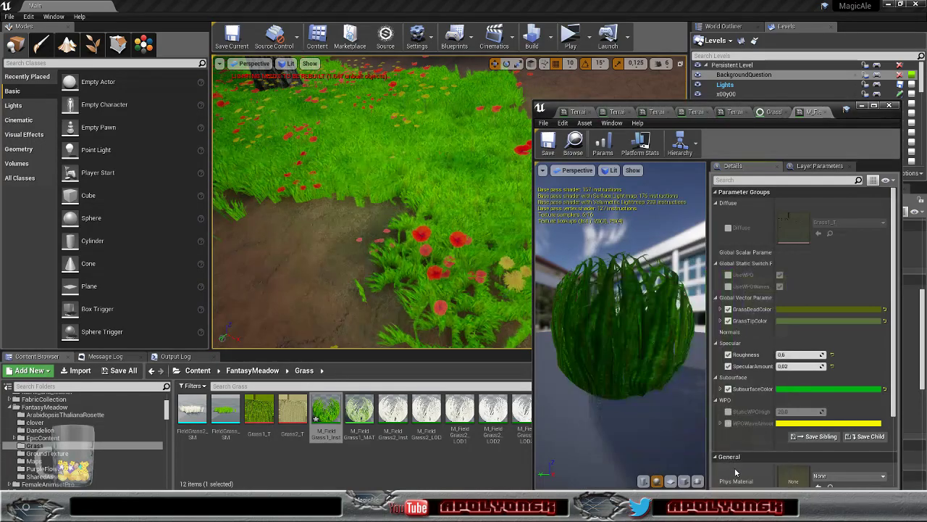
# - Darken GrassTipColor to a colour value of 0.125 and save the grass material instance
pyautogui.click(799, 321)
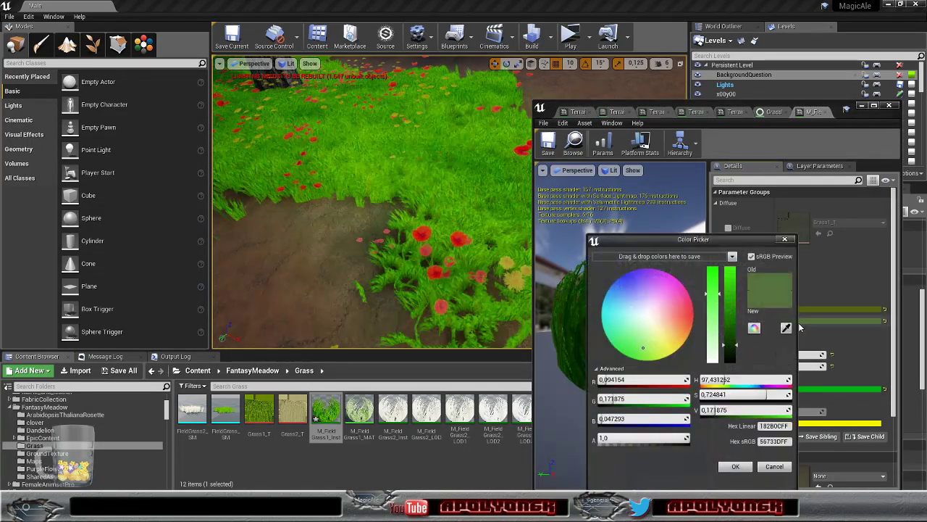
pyautogui.moveTo(731, 353); pyautogui.dragTo(733, 359)
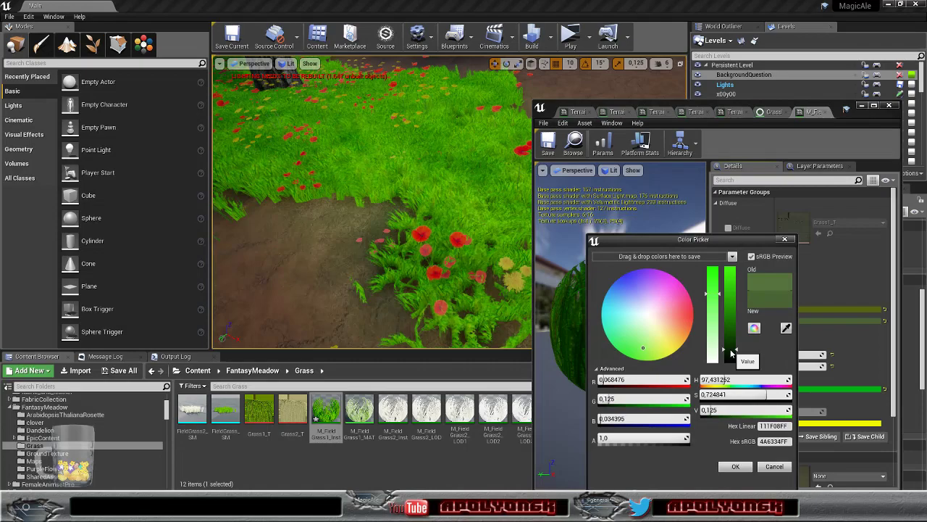
pyautogui.click(735, 466)
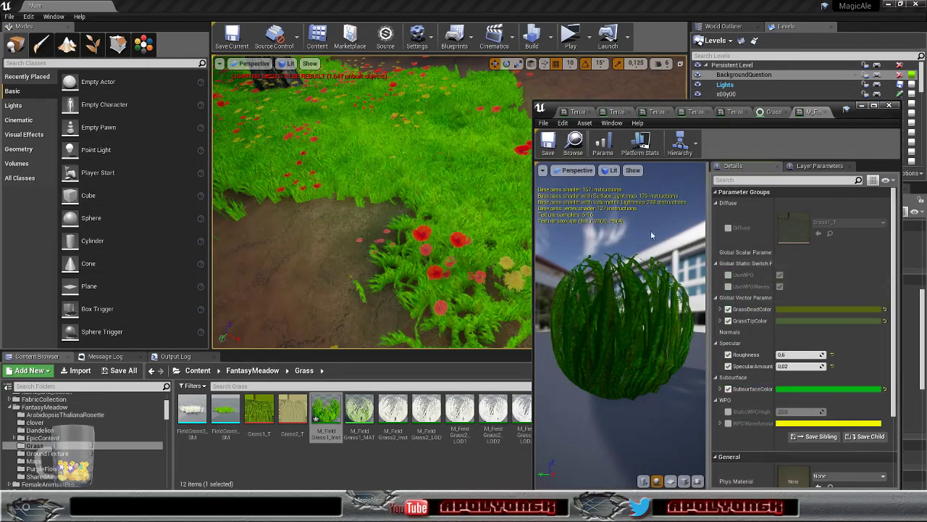
pyautogui.click(548, 147)
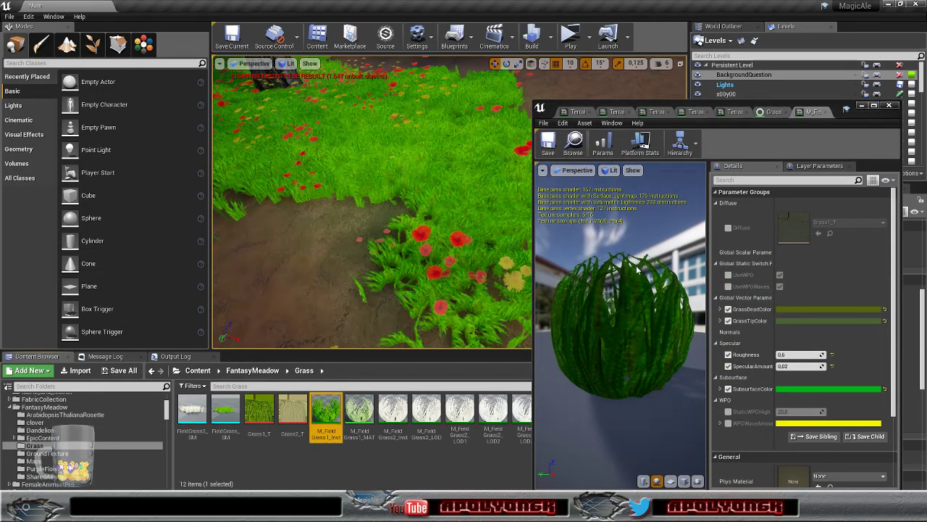
# - Darken SubsurfaceColor to a very dark green with value 0.010417 and save the grass material instance
pyautogui.click(815, 389)
pyautogui.moveTo(744, 290); pyautogui.dragTo(747, 363)
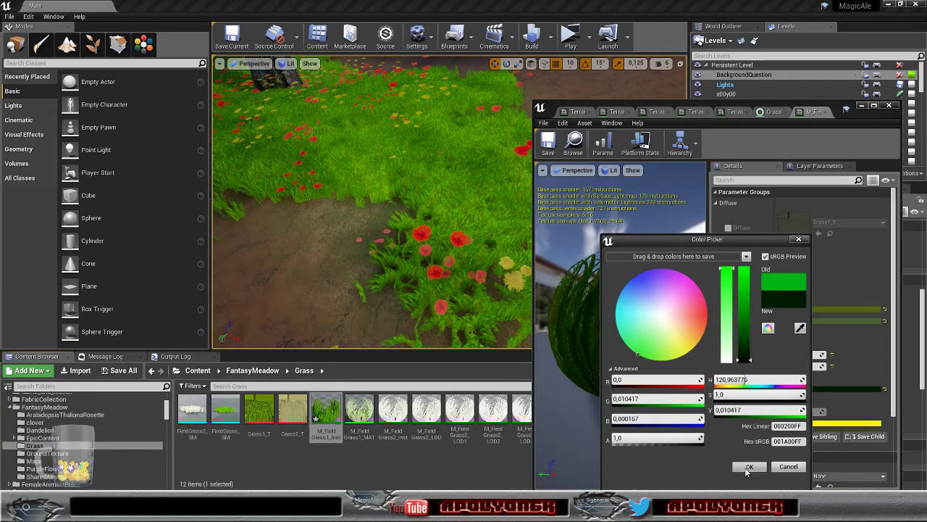
pyautogui.click(749, 466)
pyautogui.click(548, 143)
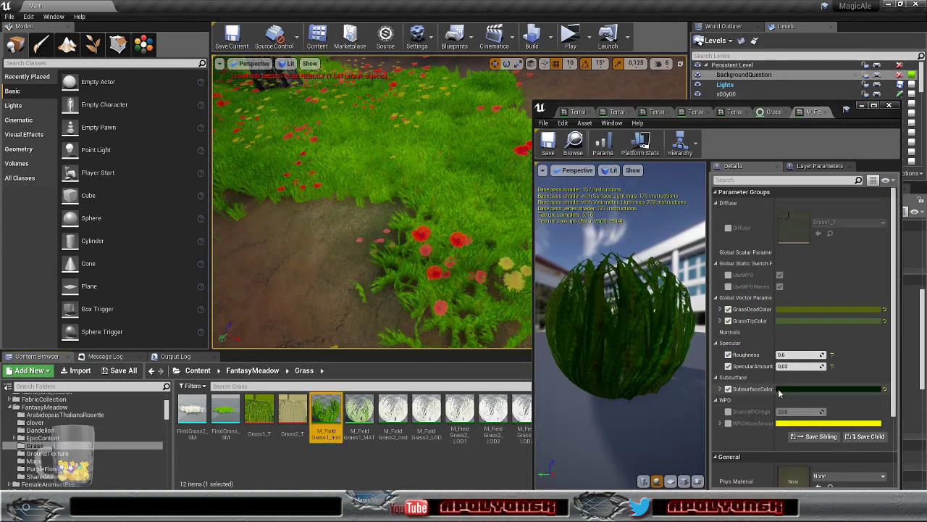
# - Reset the grass instance's SubsurfaceColor override and set the colour to pure black with value 0
pyautogui.click(729, 389)
pyautogui.click(728, 389)
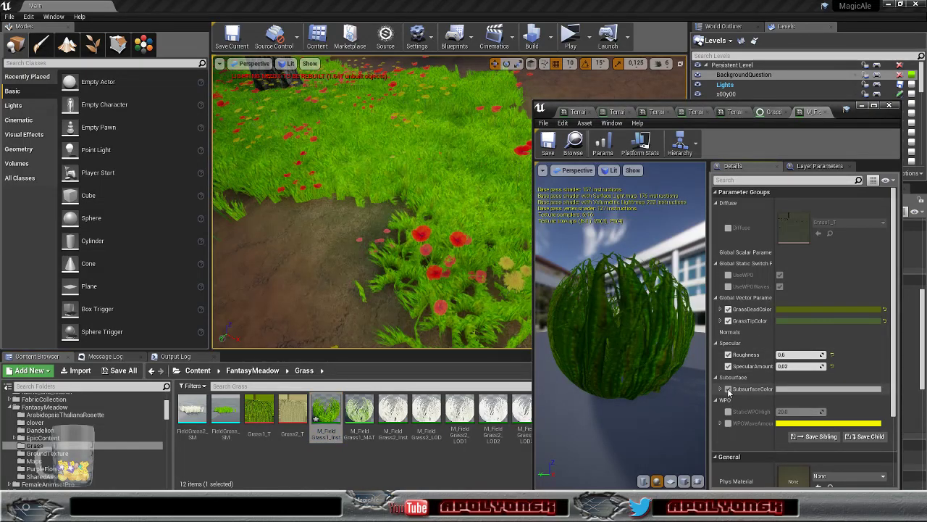
pyautogui.click(779, 390)
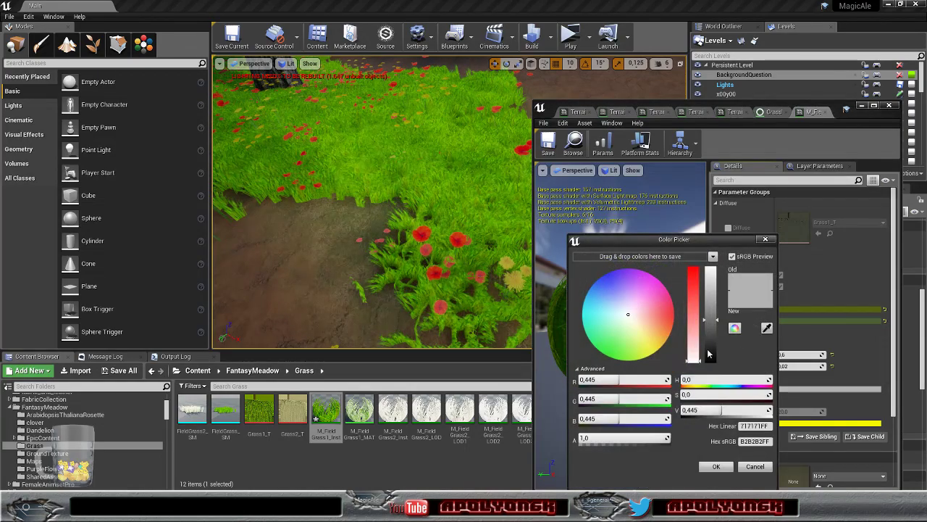
pyautogui.moveTo(713, 353); pyautogui.dragTo(714, 368)
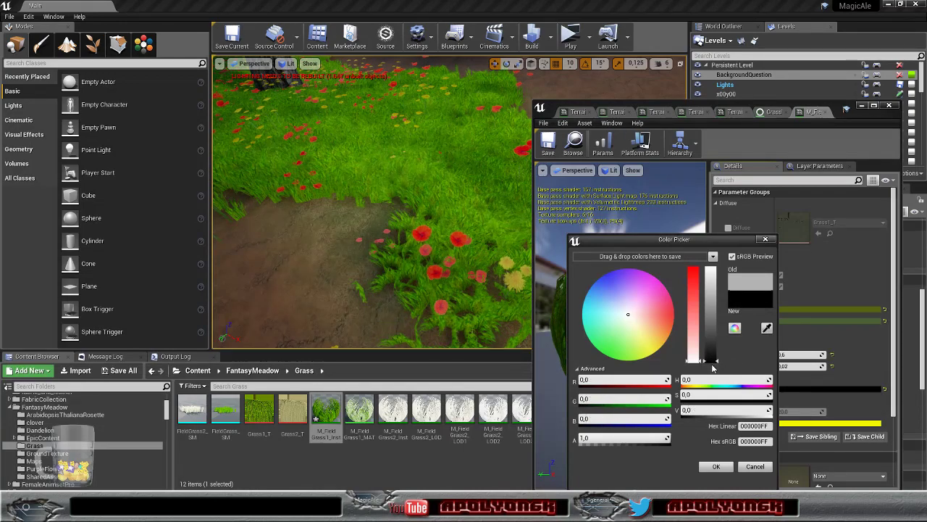
pyautogui.click(716, 466)
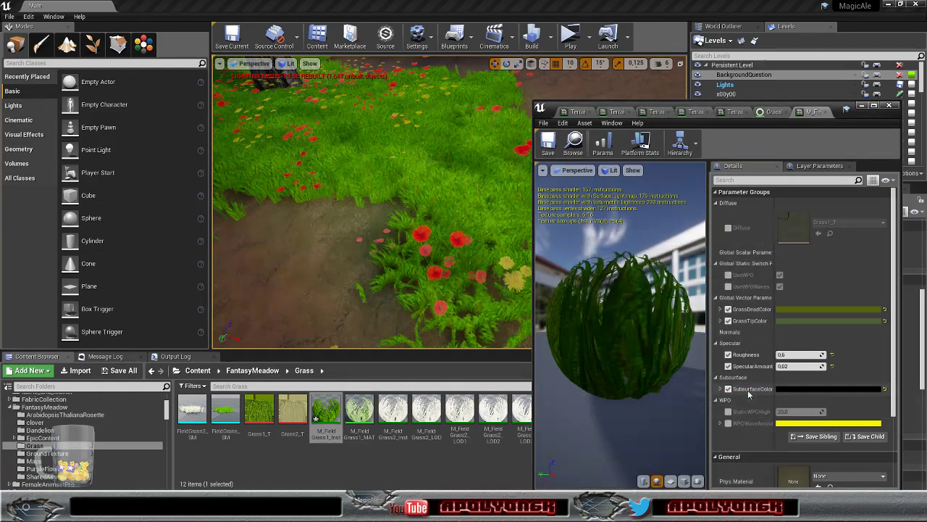
pyautogui.click(728, 389)
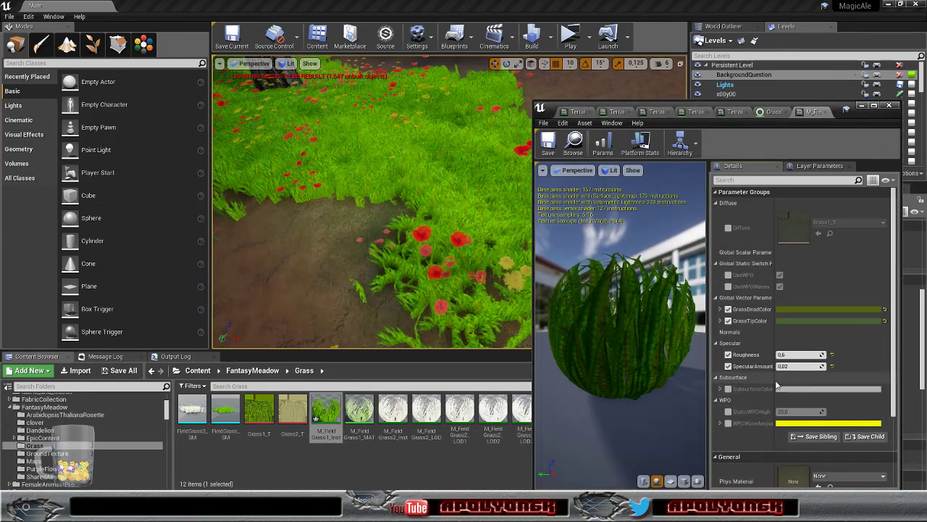
pyautogui.click(729, 389)
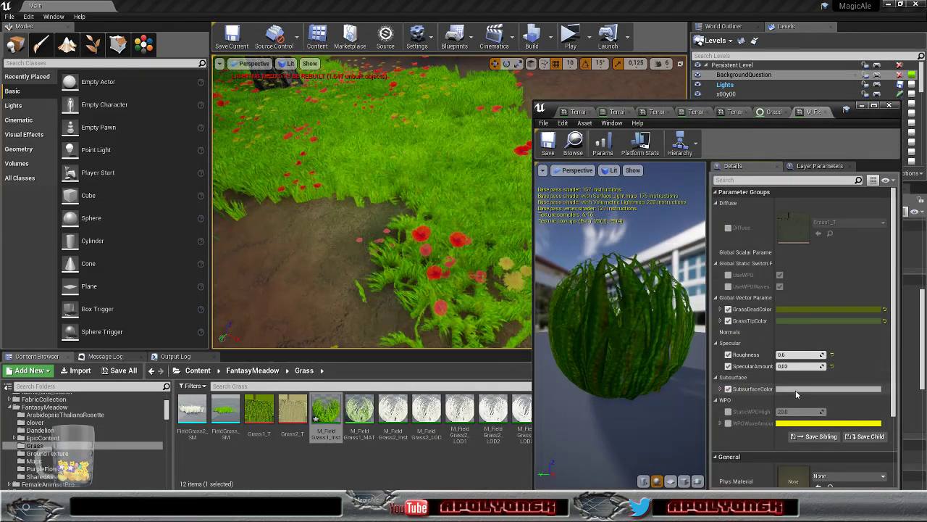
pyautogui.click(796, 390)
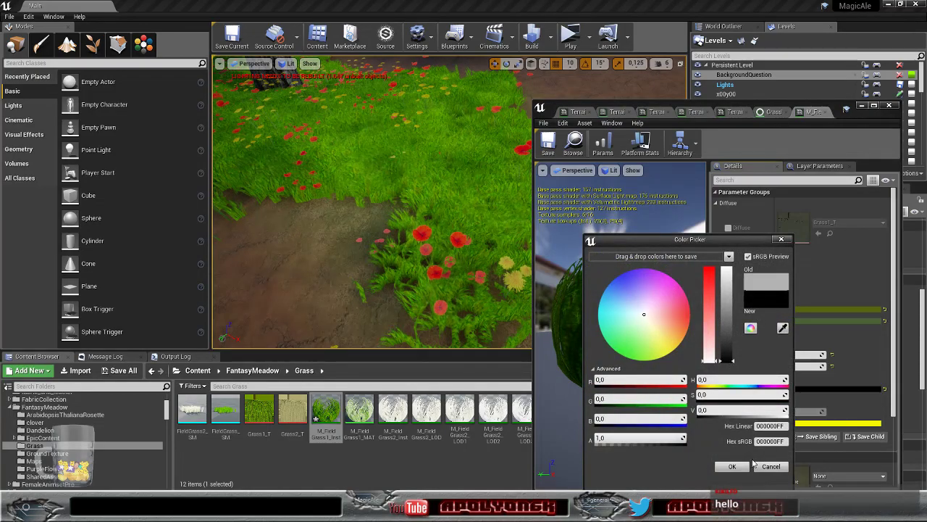
pyautogui.click(743, 467)
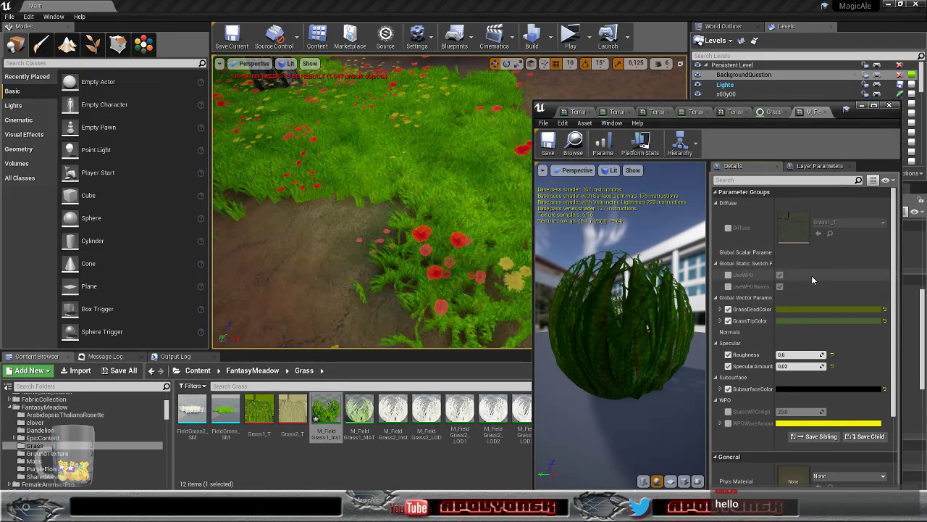
# - Darken the grass instance's GrassDeadColor to a colour value of 0.010417
pyautogui.click(793, 312)
pyautogui.click(721, 355)
pyautogui.moveTo(721, 355); pyautogui.dragTo(722, 360)
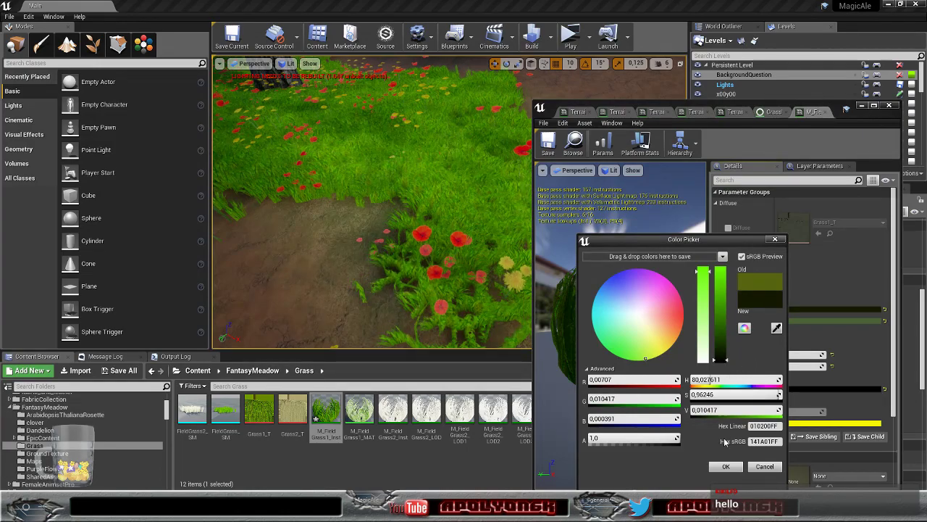
pyautogui.click(725, 466)
# - Darken GrassTipColor to black with value 0 and close the grass material instance
pyautogui.click(789, 320)
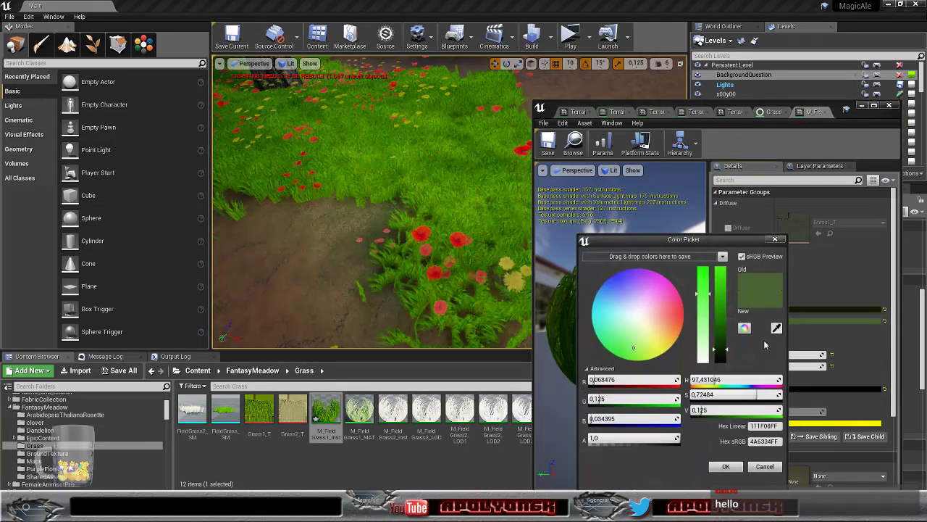
pyautogui.moveTo(722, 359); pyautogui.dragTo(724, 368)
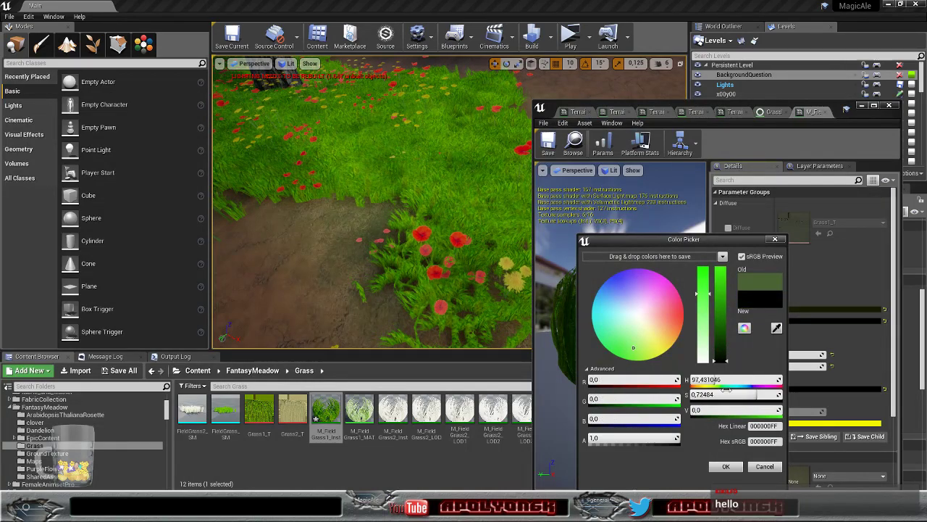
pyautogui.click(725, 466)
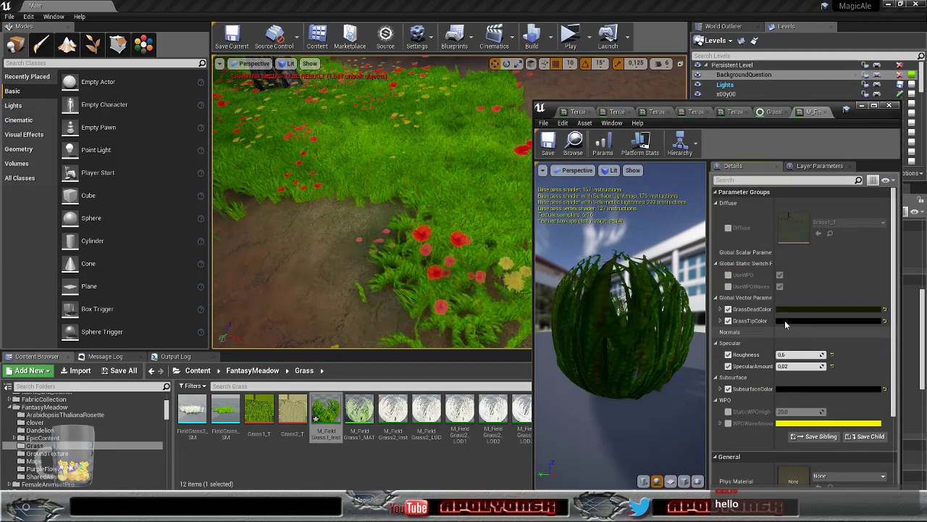
pyautogui.moveTo(453, 221); pyautogui.dragTo(456, 242, button='right')
pyautogui.press('w')
pyautogui.press('w')
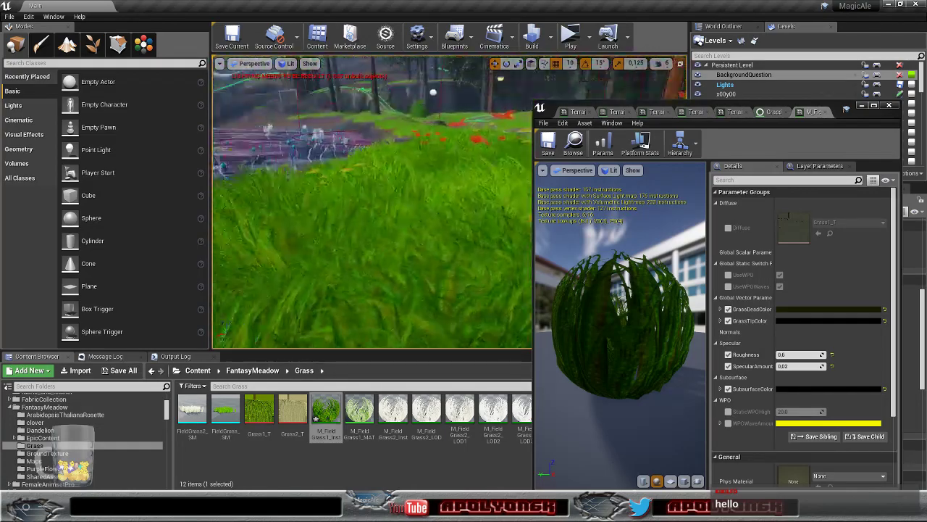
pyautogui.press('w')
pyautogui.moveTo(371, 203); pyautogui.dragTo(348, 214, button='right')
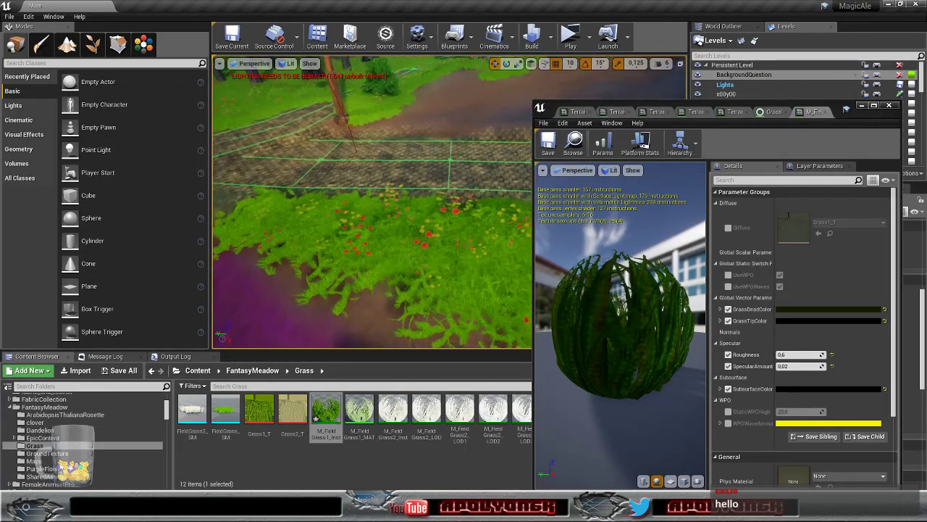
pyautogui.click(827, 112)
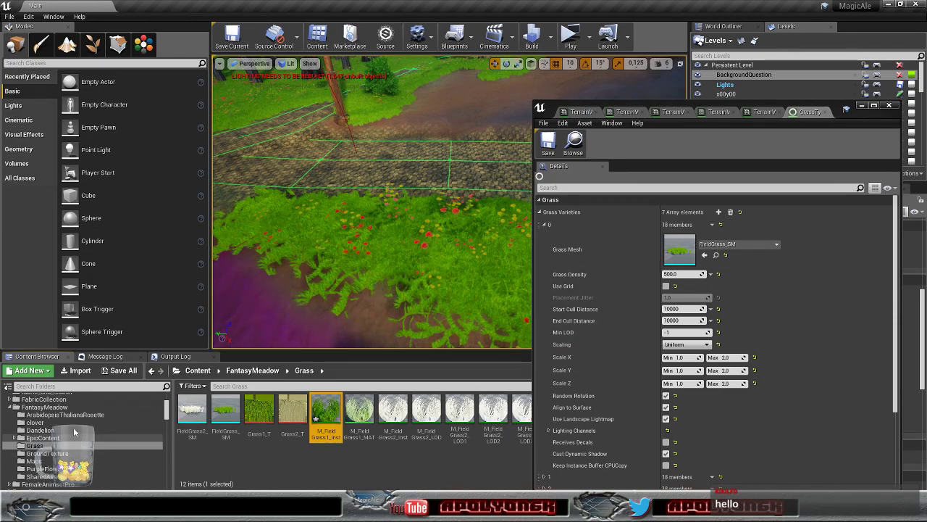
# - Expand grass variety 1 and locate its openWorld_flower_06_01 mesh in the Content Browser
pyautogui.click(12, 409)
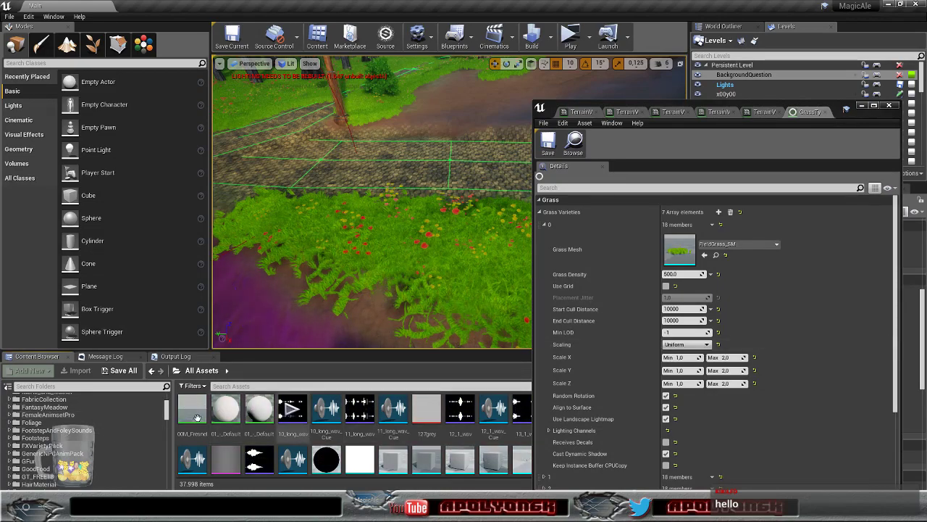
pyautogui.scroll(-3, 639, 292)
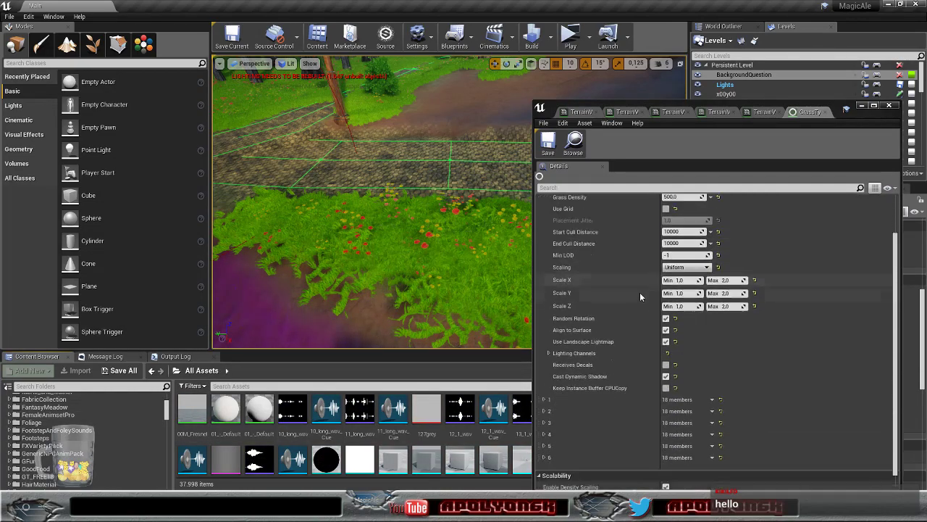
pyautogui.click(546, 391)
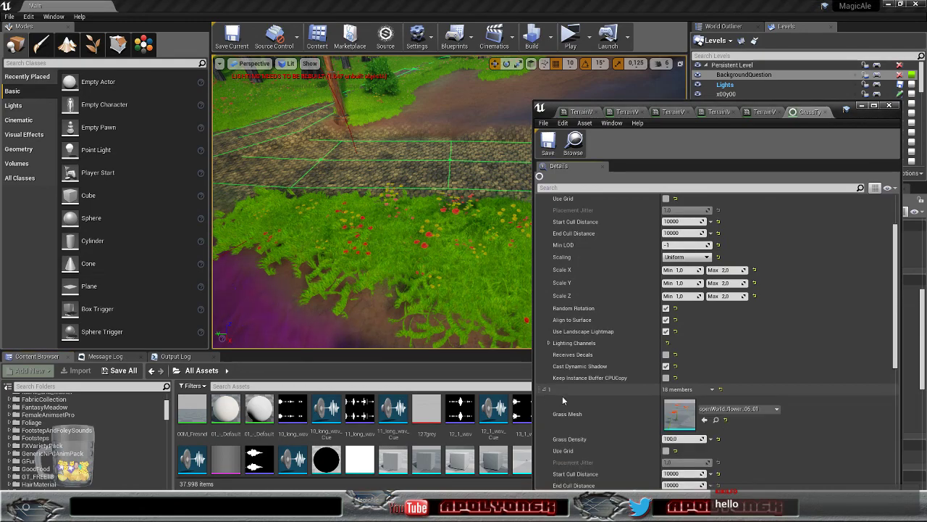
pyautogui.scroll(-2, 618, 392)
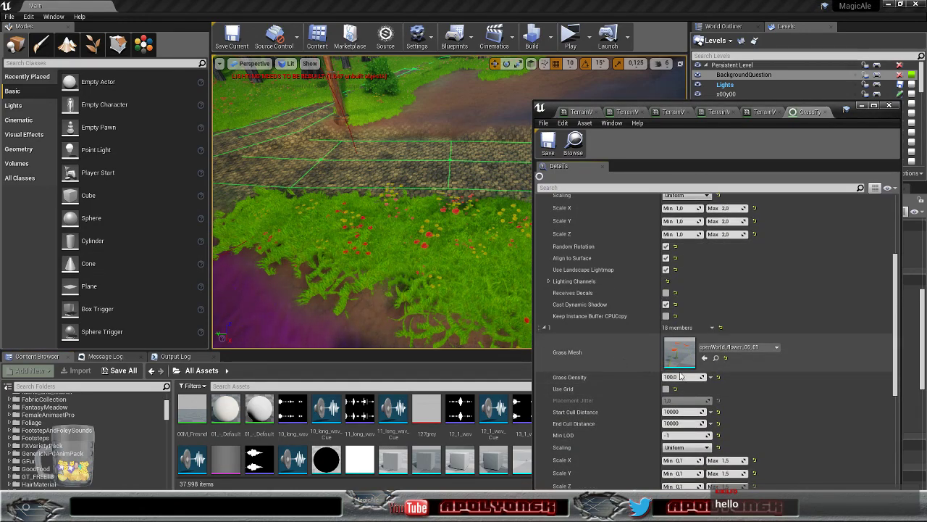
pyautogui.click(715, 358)
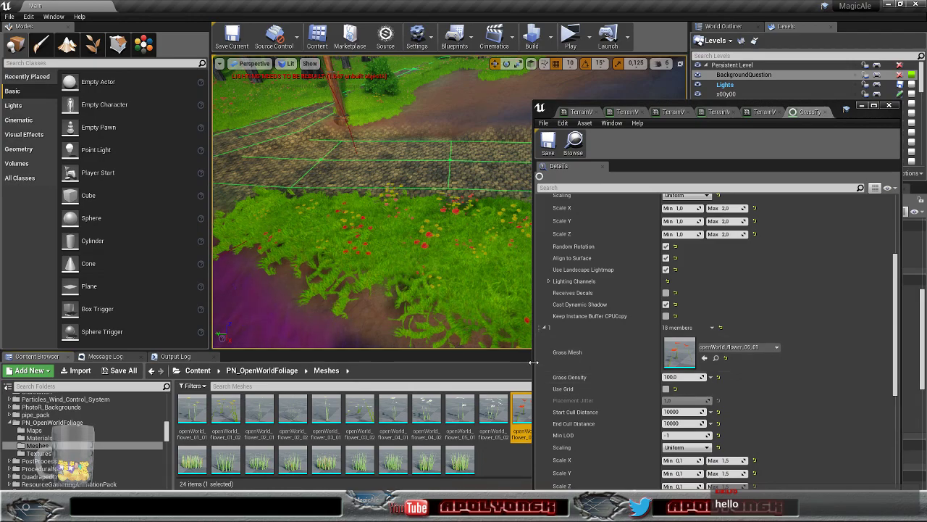
# - Narrow the grass type editor and assign the openWorld_grass_01_01 mesh to grass variety 0
pyautogui.moveTo(533, 369); pyautogui.dragTo(687, 362)
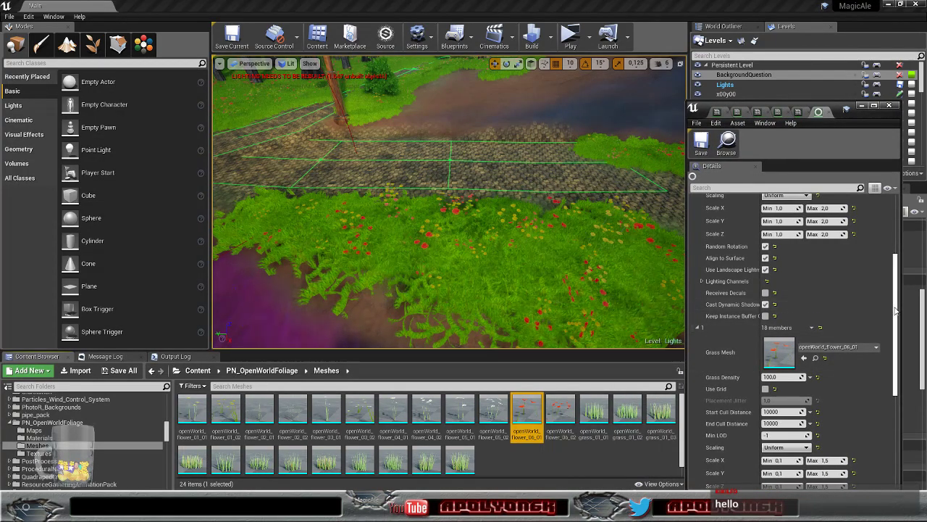
pyautogui.scroll(5, 736, 352)
pyautogui.moveTo(595, 411); pyautogui.dragTo(783, 253)
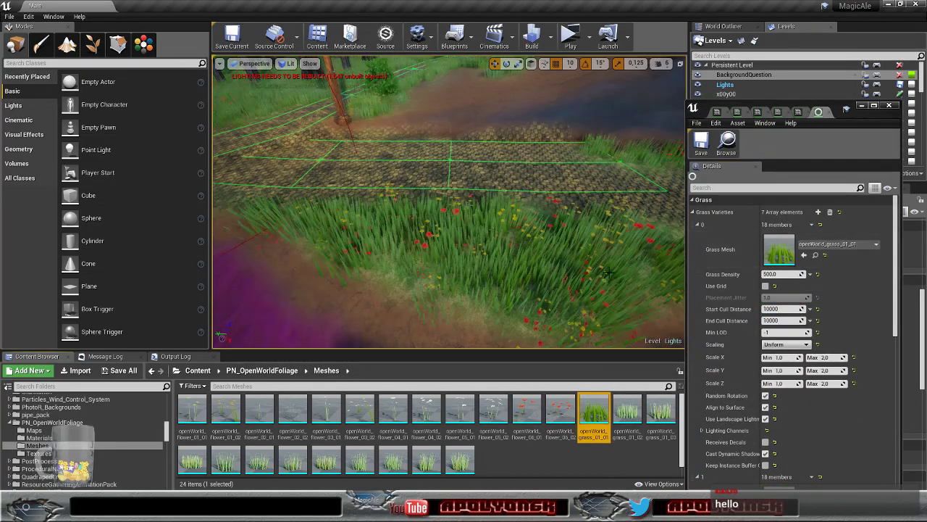
# - Fly through the level to examine the new grass along the paths, by the water and under the trees
pyautogui.moveTo(507, 217); pyautogui.dragTo(333, 221, button='right')
pyautogui.press('w')
pyautogui.press('s')
pyautogui.press('w')
pyautogui.press('s')
pyautogui.press('w')
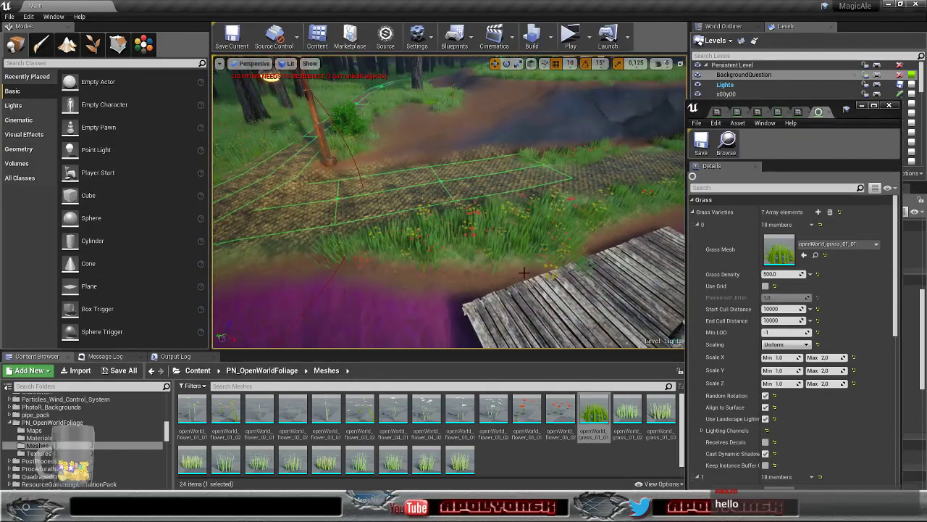
pyautogui.scroll(3, 524, 273)
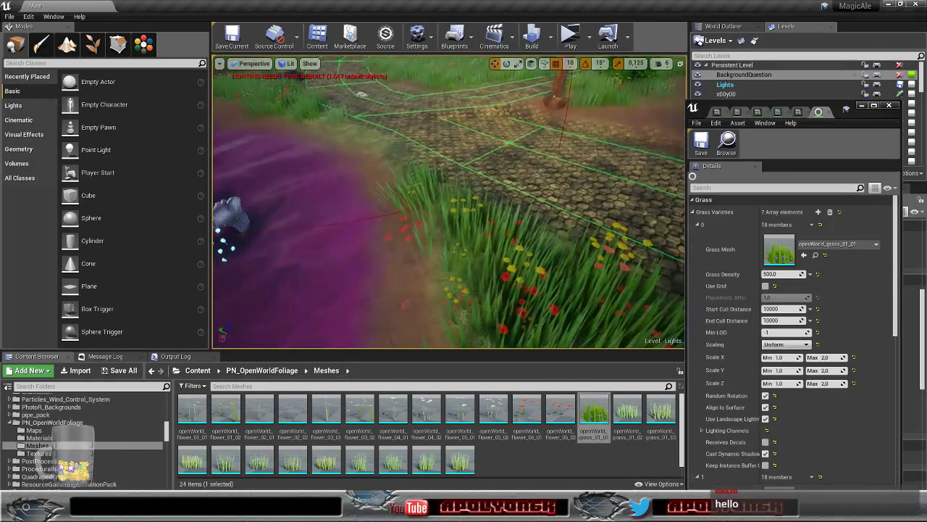
pyautogui.moveTo(524, 273); pyautogui.dragTo(601, 233, button='right')
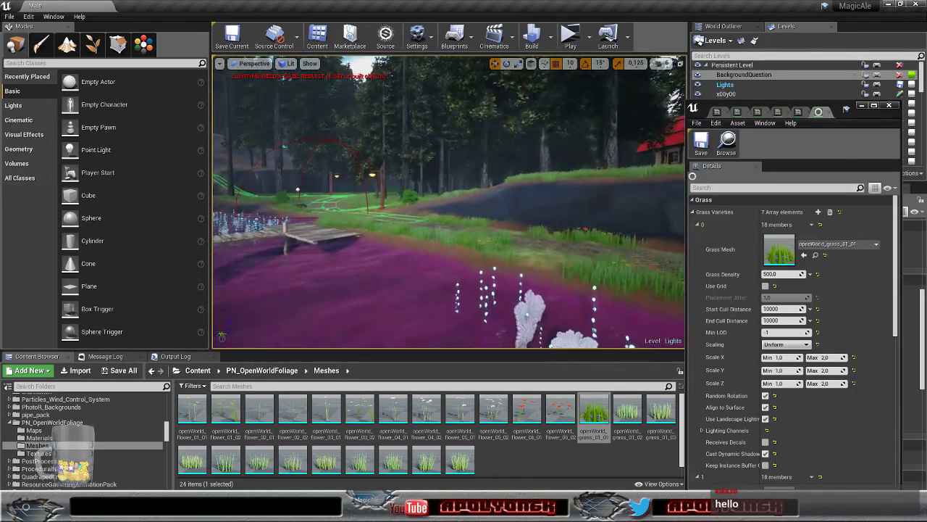
pyautogui.moveTo(524, 246); pyautogui.dragTo(362, 235, button='right')
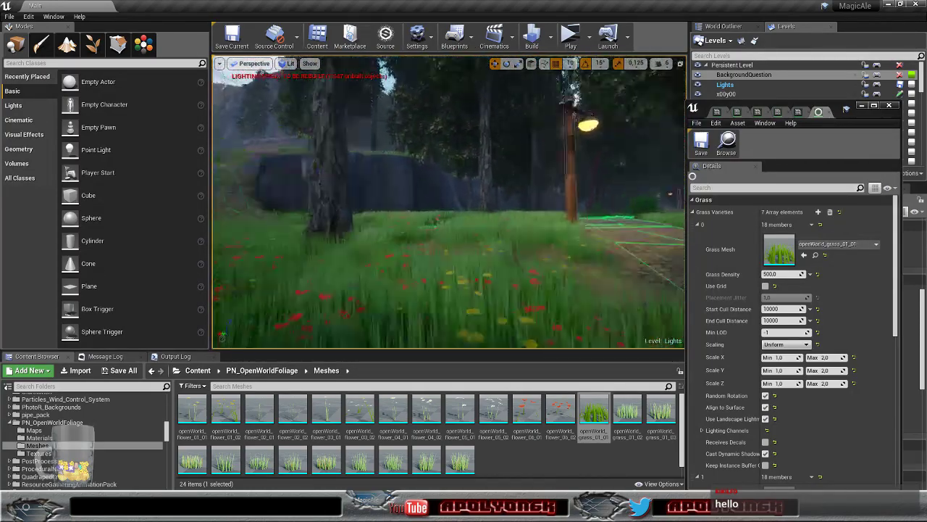
pyautogui.moveTo(524, 246); pyautogui.dragTo(555, 252, button='right')
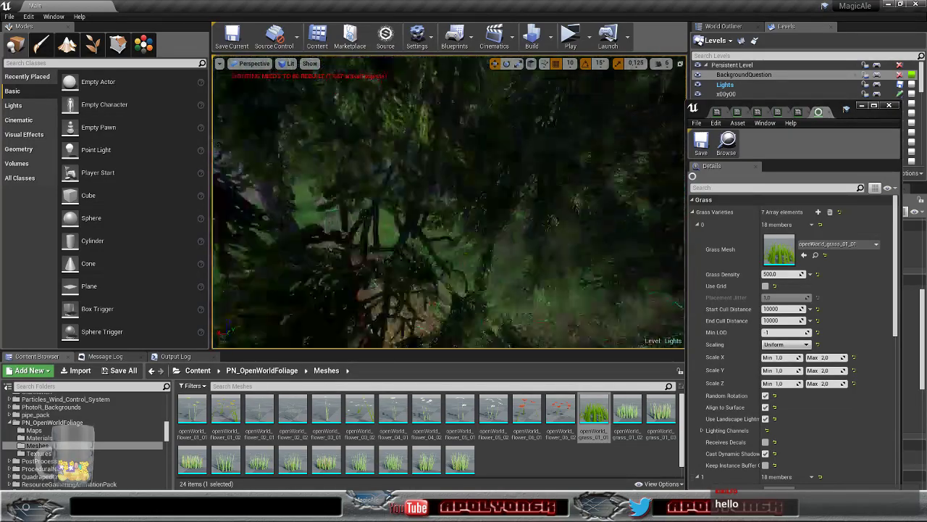
pyautogui.moveTo(524, 246); pyautogui.dragTo(550, 243, button='right')
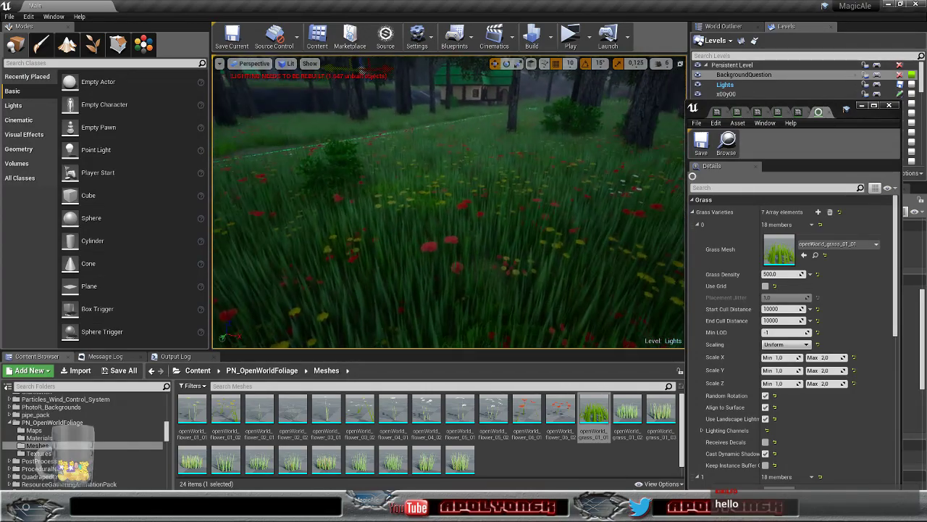
pyautogui.moveTo(464, 203); pyautogui.dragTo(319, 153, button='right')
pyautogui.moveTo(437, 196); pyautogui.dragTo(504, 203, button='right')
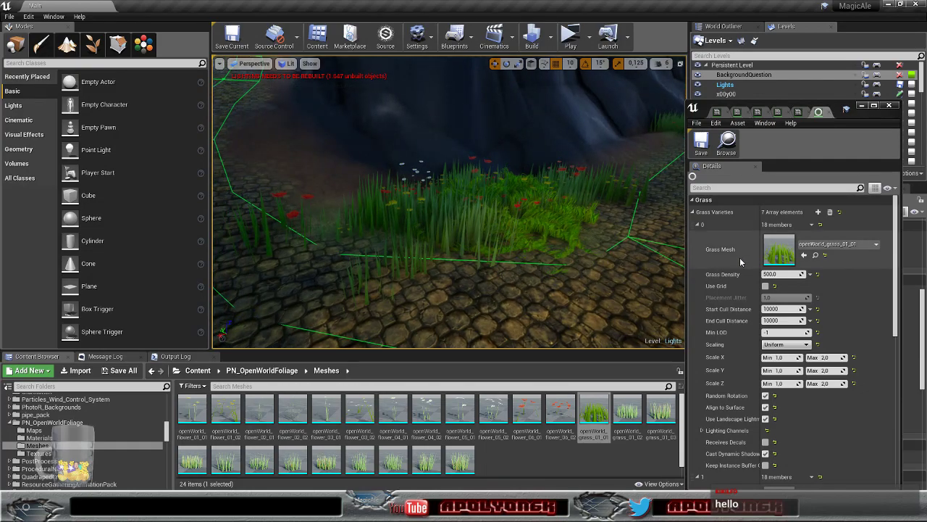
# - Expand grass varieties 2 and 3 in the grass type editor to examine their meshes and settings
pyautogui.scroll(-5, 740, 257)
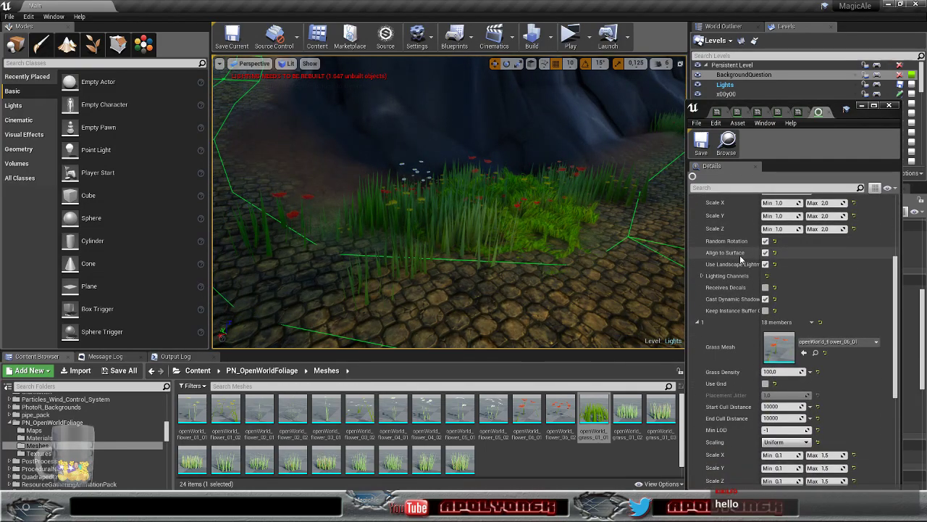
pyautogui.scroll(-5, 740, 255)
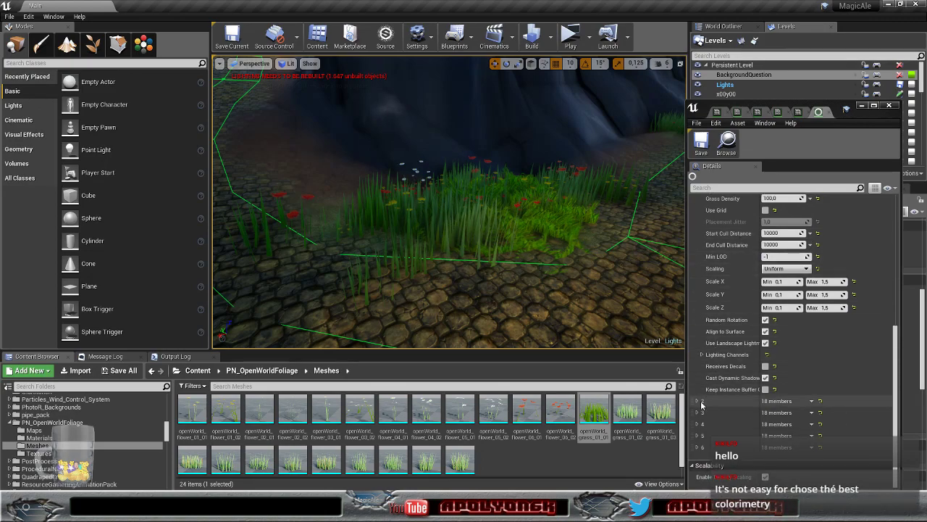
pyautogui.click(701, 403)
pyautogui.scroll(-5, 714, 353)
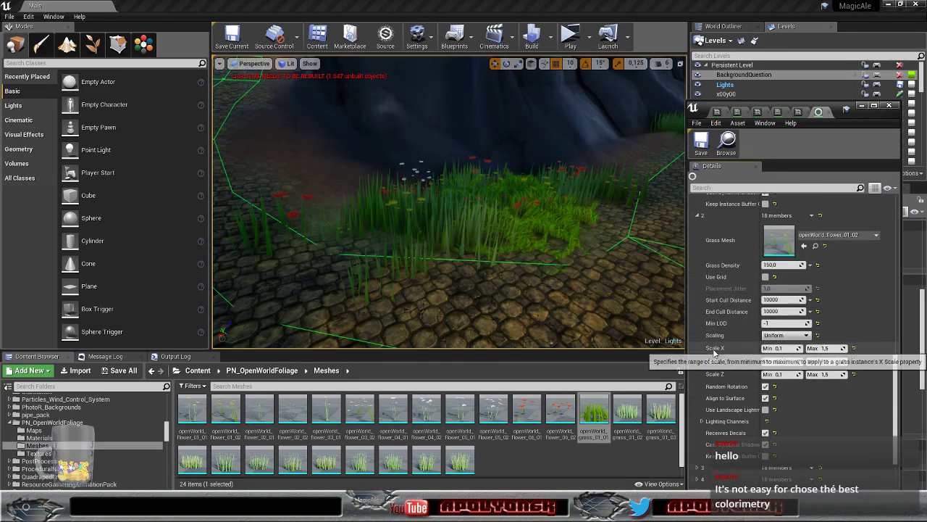
pyautogui.scroll(-3, 715, 352)
pyautogui.click(697, 412)
pyautogui.scroll(-1, 719, 365)
pyautogui.scroll(-6, 719, 365)
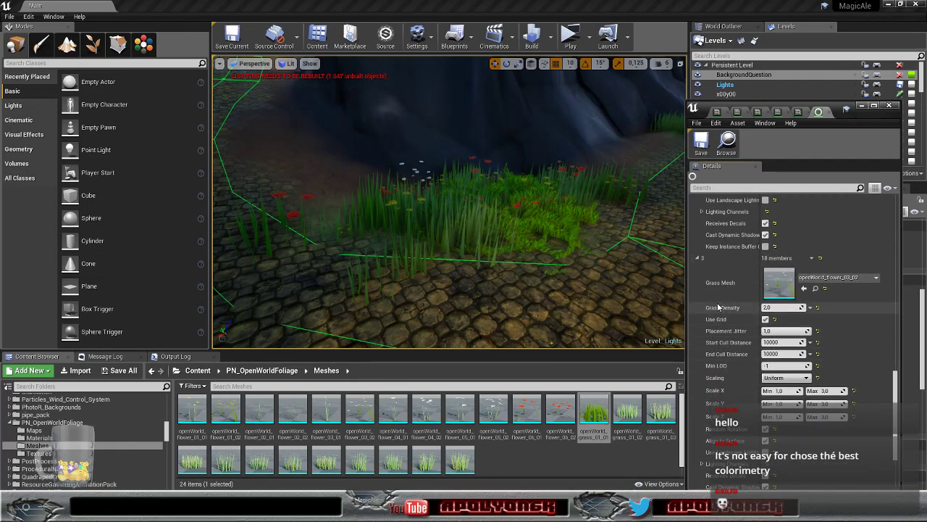
pyautogui.scroll(-1, 701, 317)
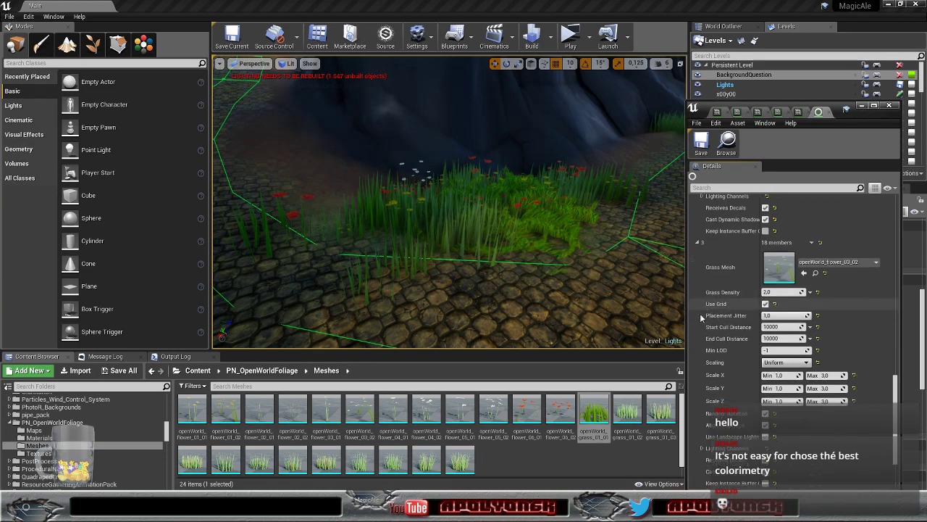
# - Expand grass variety 4 and assign the openWorld_grass_01_02 mesh to it
pyautogui.scroll(-7, 701, 318)
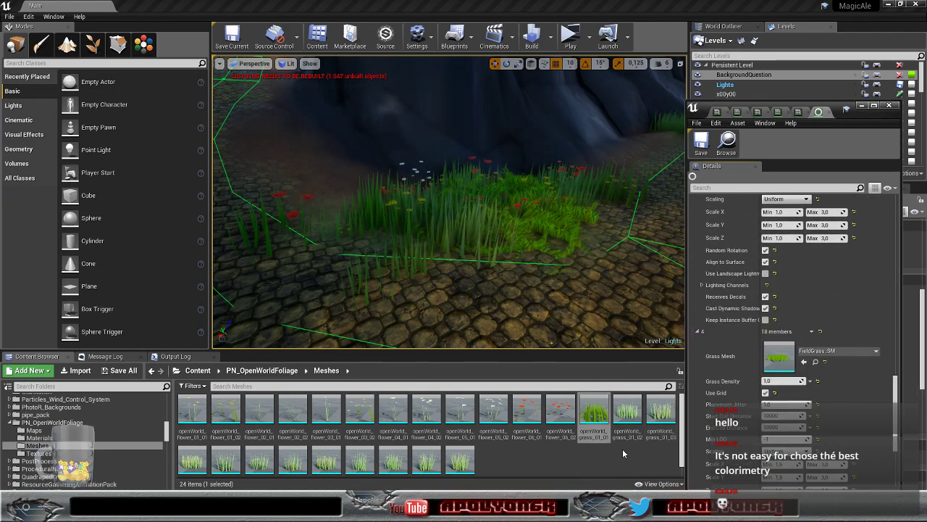
pyautogui.click(627, 415)
pyautogui.moveTo(656, 415); pyautogui.dragTo(781, 355)
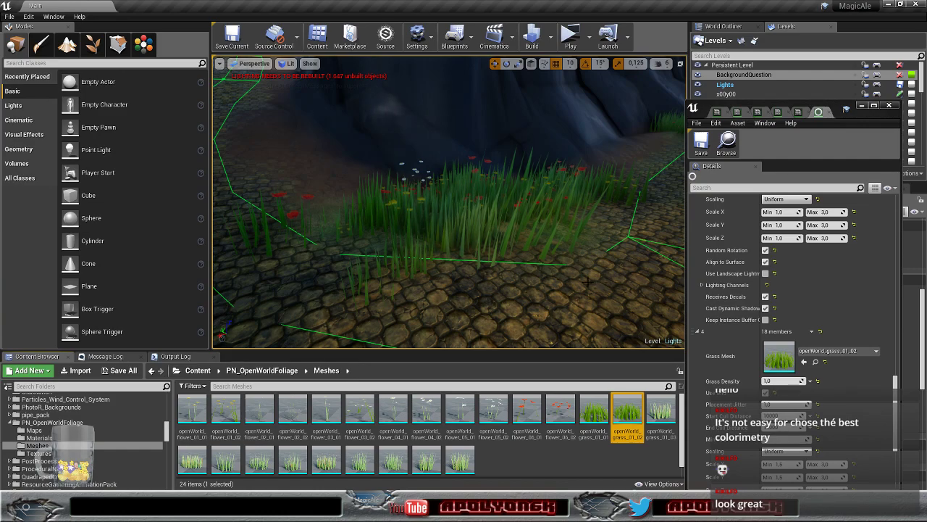
# - Fly through the mushroom forest, along the shore and over the flower meadow to examine the replaced grass
pyautogui.moveTo(538, 284); pyautogui.dragTo(319, 258, button='right')
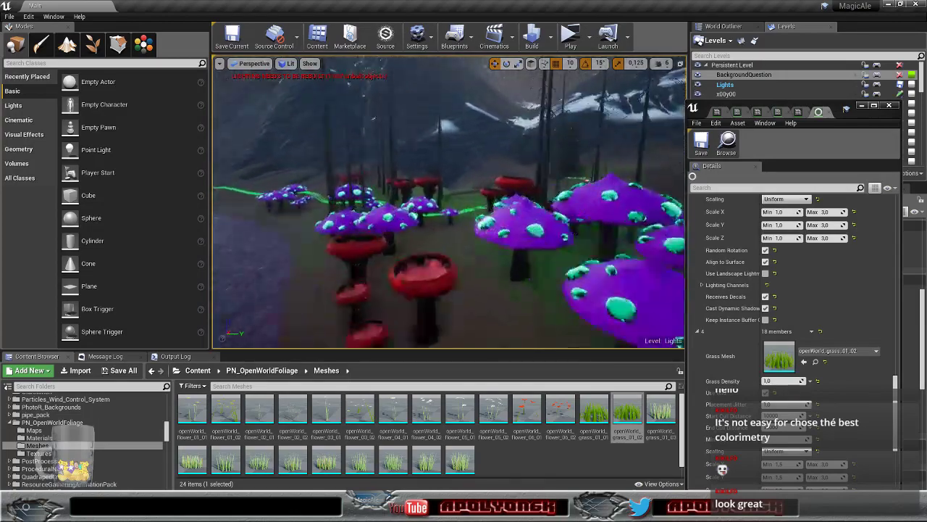
pyautogui.moveTo(319, 257)
pyautogui.mouseDown(button='right')
pyautogui.moveTo(348, 258)
pyautogui.moveTo(333, 260)
pyautogui.mouseUp(button='right')
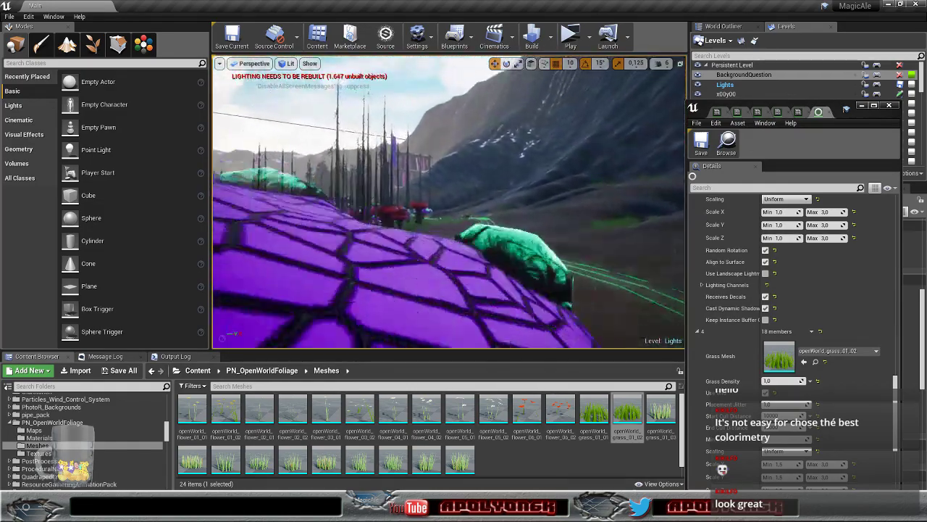
pyautogui.moveTo(333, 259); pyautogui.dragTo(330, 259, button='right')
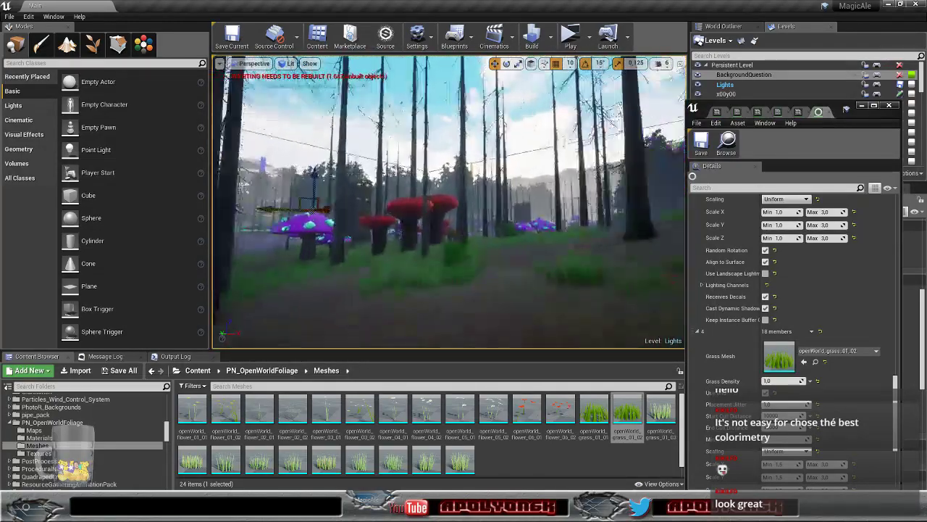
pyautogui.moveTo(330, 260)
pyautogui.mouseDown(button='right')
pyautogui.moveTo(350, 260)
pyautogui.moveTo(340, 259)
pyautogui.mouseUp(button='right')
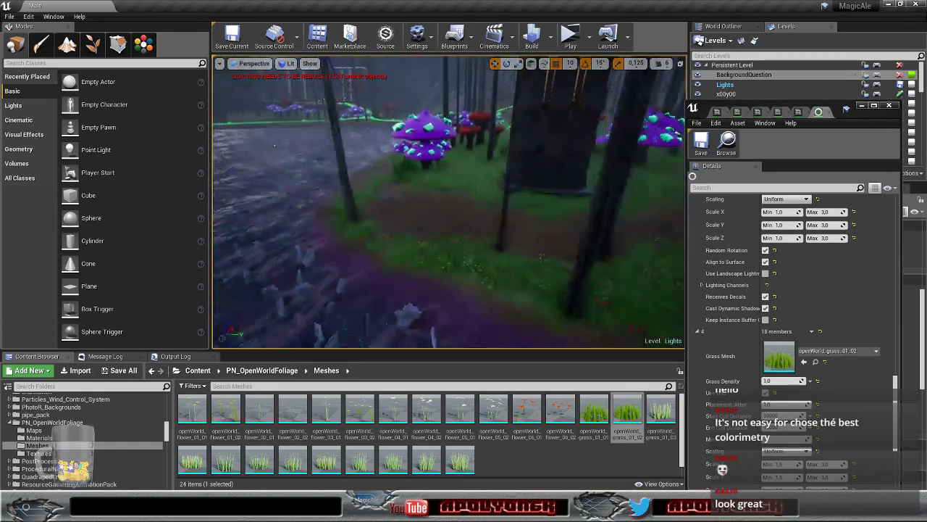
pyautogui.moveTo(340, 260)
pyautogui.mouseDown(button='right')
pyautogui.moveTo(350, 245)
pyautogui.moveTo(338, 246)
pyautogui.moveTo(355, 250)
pyautogui.mouseUp(button='right')
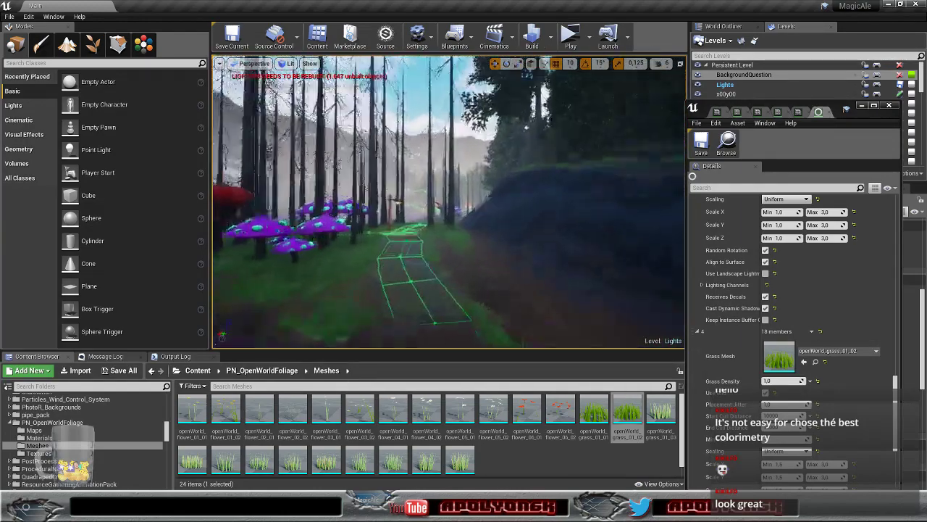
pyautogui.moveTo(449, 203); pyautogui.dragTo(461, 226, button='right')
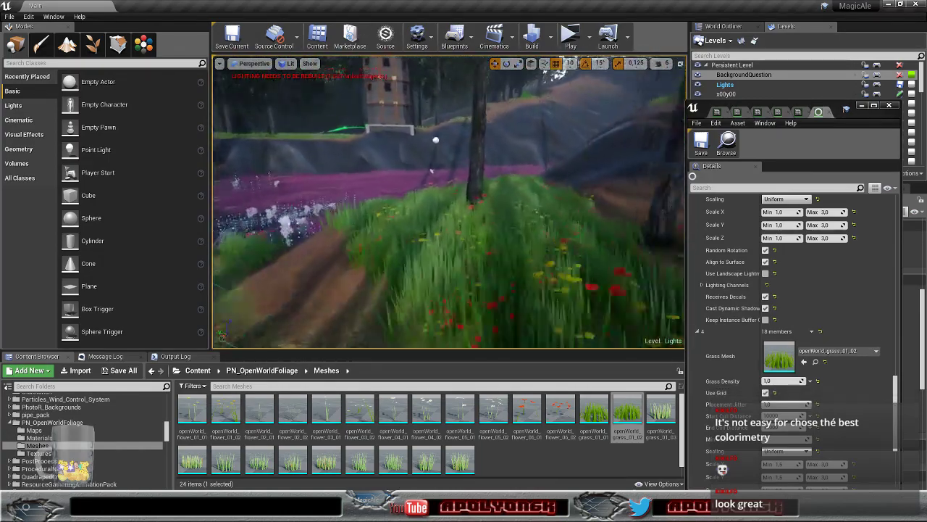
pyautogui.moveTo(556, 272); pyautogui.dragTo(641, 280, button='right')
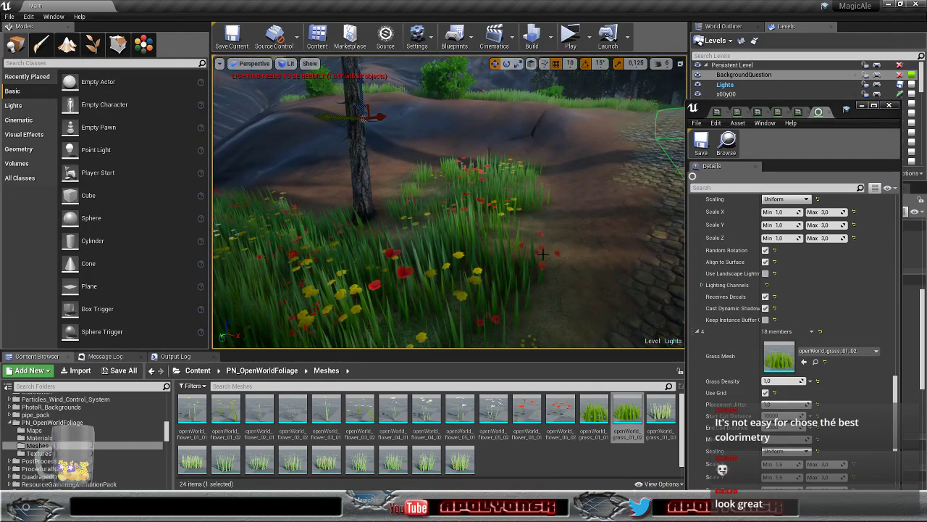
# - Show the level in Shader Complexity mode and examine the rendering cost of the grass and trees
pyautogui.click(288, 64)
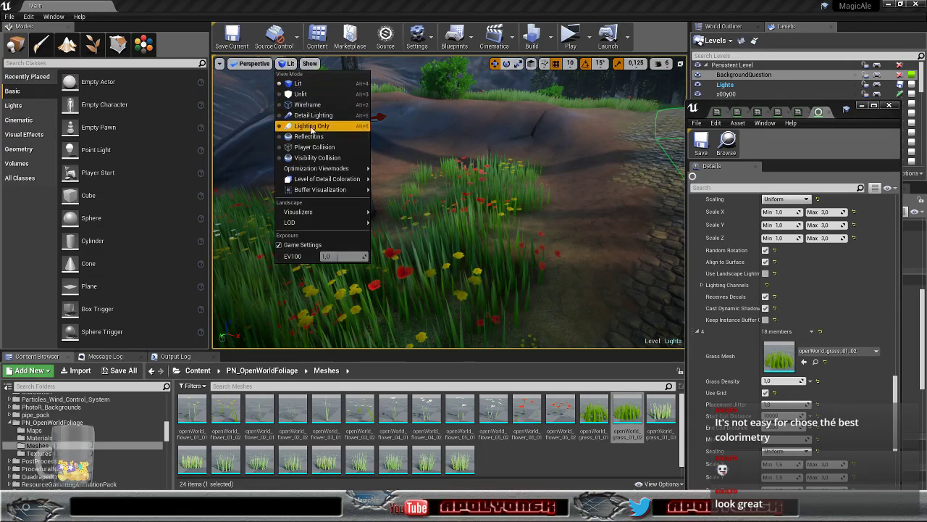
pyautogui.click(423, 212)
pyautogui.moveTo(434, 208); pyautogui.dragTo(517, 211, button='right')
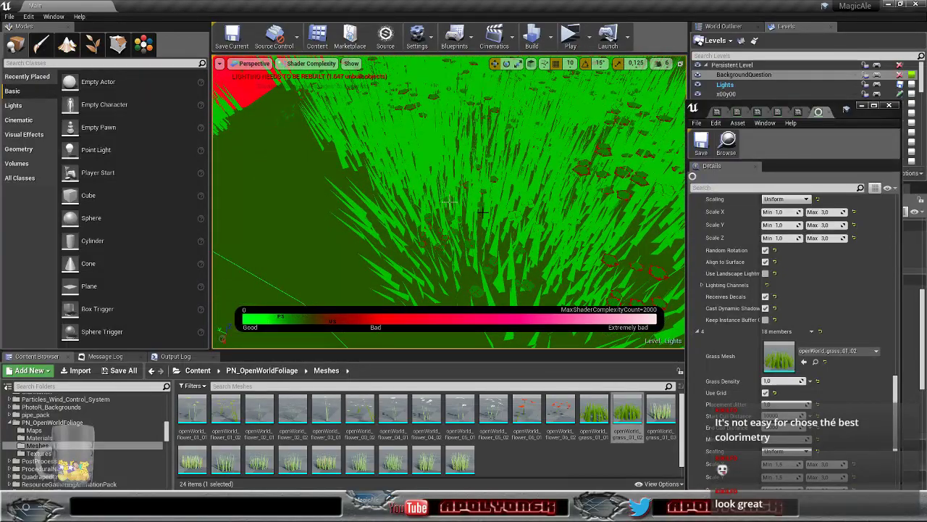
pyautogui.moveTo(495, 206); pyautogui.dragTo(494, 205, button='right')
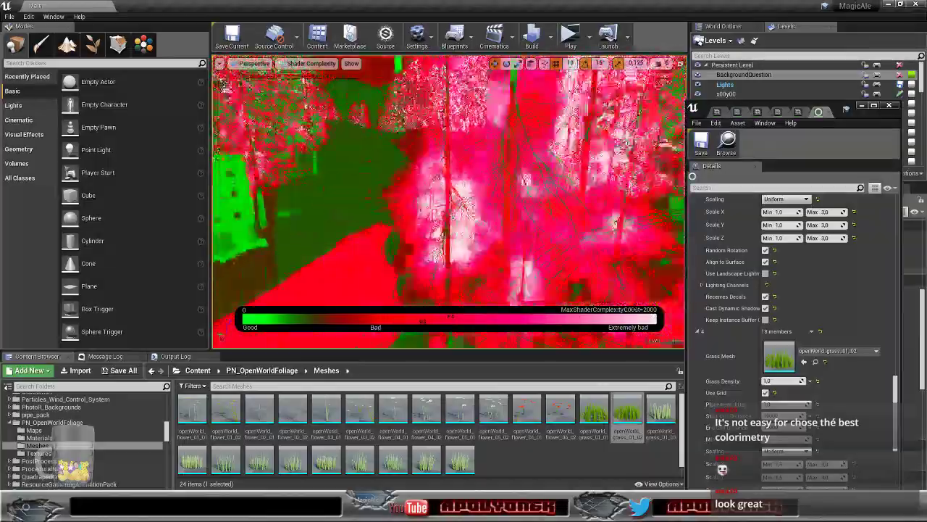
pyautogui.moveTo(449, 203); pyautogui.dragTo(565, 207, button='right')
pyautogui.moveTo(449, 203); pyautogui.dragTo(333, 203, button='right')
pyautogui.moveTo(450, 203); pyautogui.dragTo(486, 211, button='right')
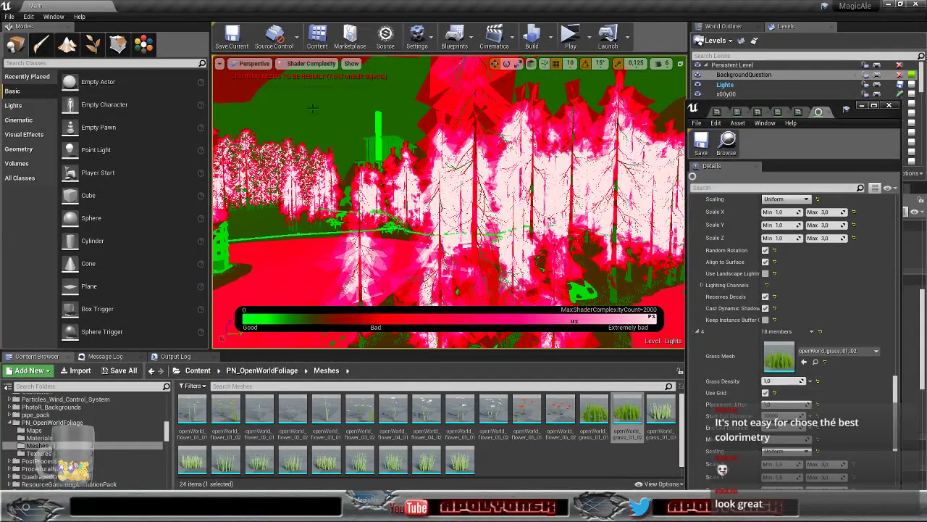
# - Return the viewport to Lit mode and view the forest and shoreline from above
pyautogui.click(300, 64)
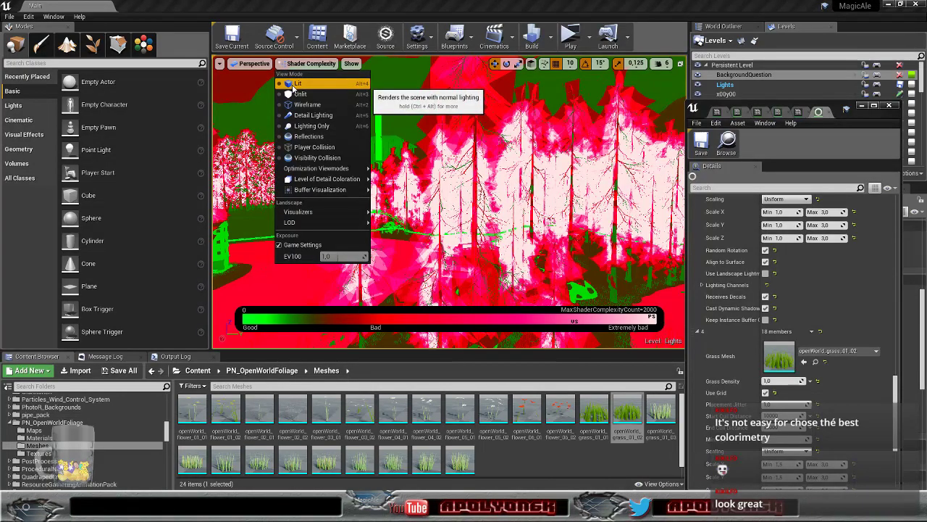
pyautogui.click(297, 84)
pyautogui.moveTo(475, 168); pyautogui.dragTo(509, 272, button='right')
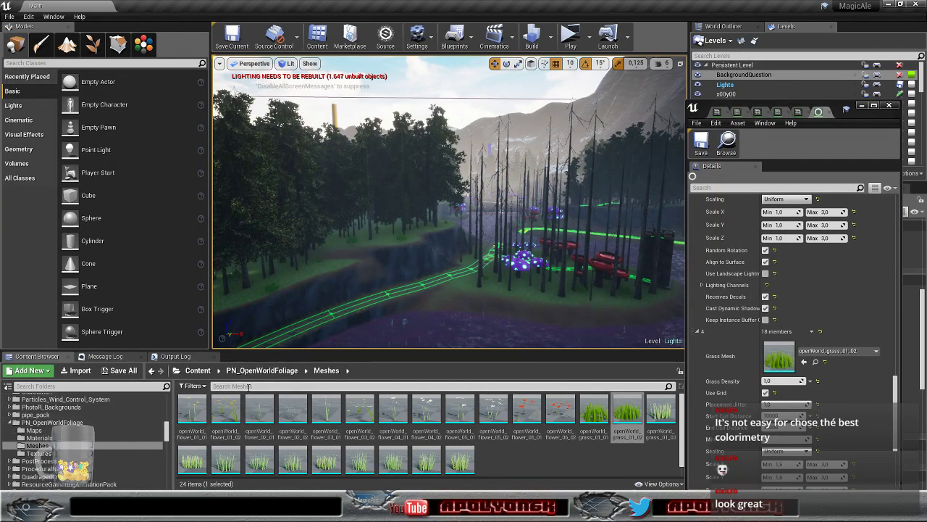
# - Search the whole Content folder for "tree" and look through the tree assets
pyautogui.moveTo(167, 435); pyautogui.dragTo(167, 398)
pyautogui.click(71, 398)
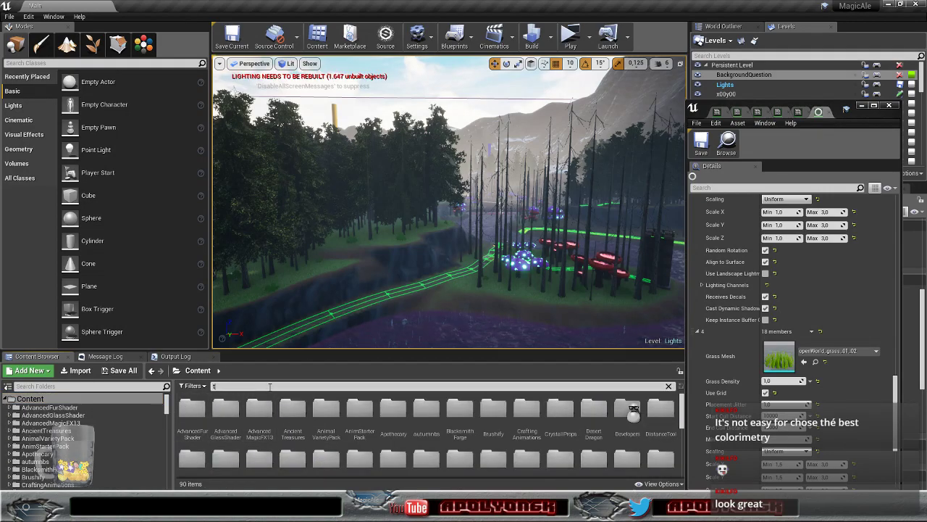
pyautogui.write('tree')
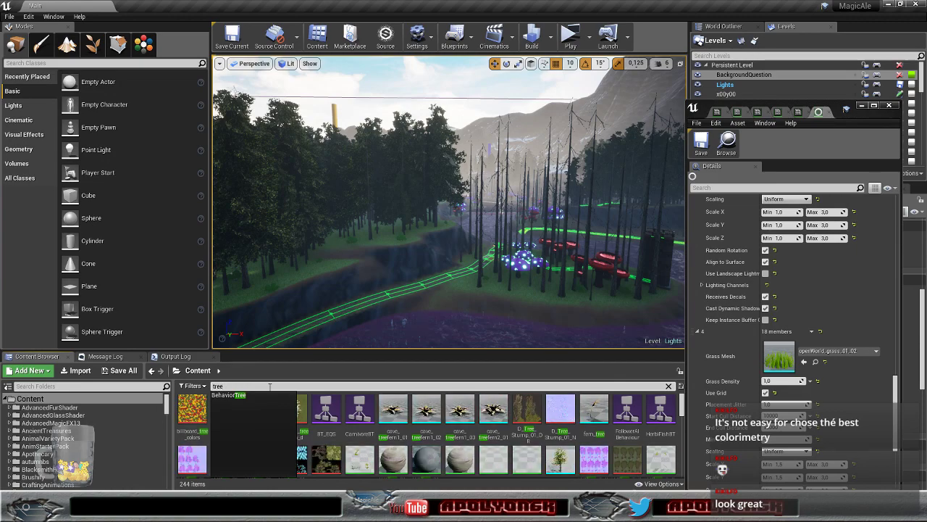
pyautogui.moveTo(682, 402); pyautogui.dragTo(681, 413)
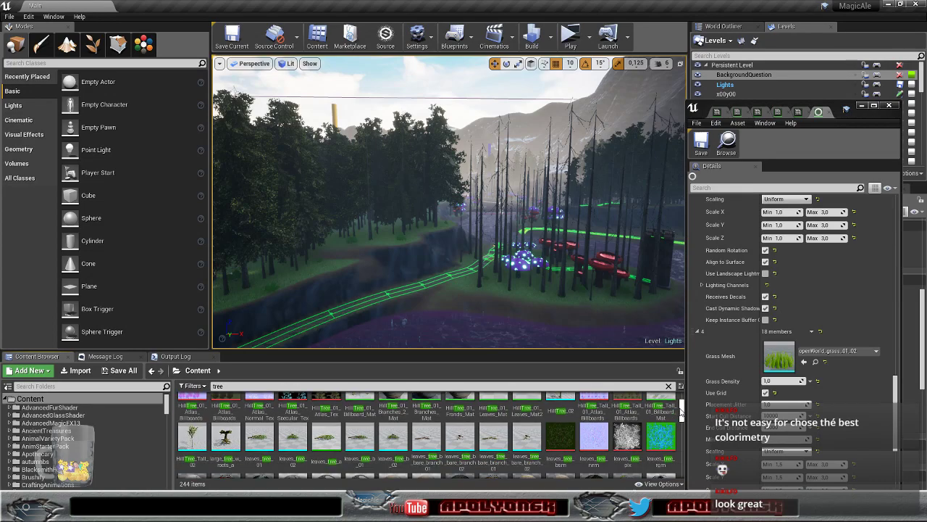
pyautogui.scroll(1, 681, 411)
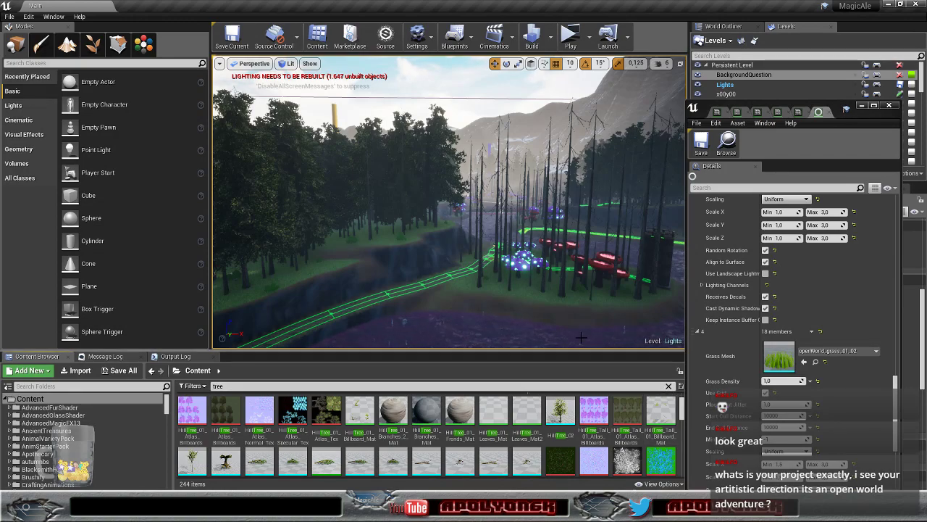
# - Launch the game preview and resume the Closed Gates saved game
pyautogui.press('w')
pyautogui.moveTo(487, 234); pyautogui.dragTo(514, 183, button='right')
pyautogui.press('w')
pyautogui.click(568, 38)
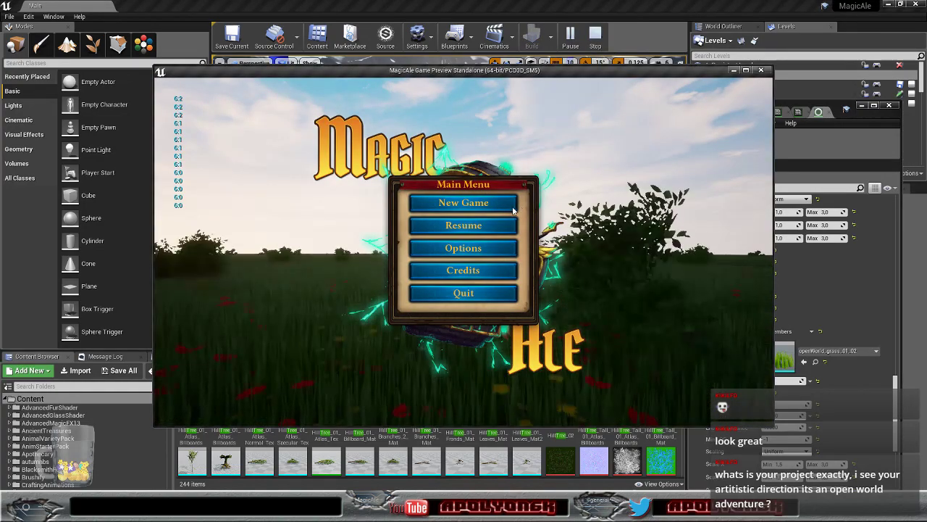
pyautogui.click(478, 227)
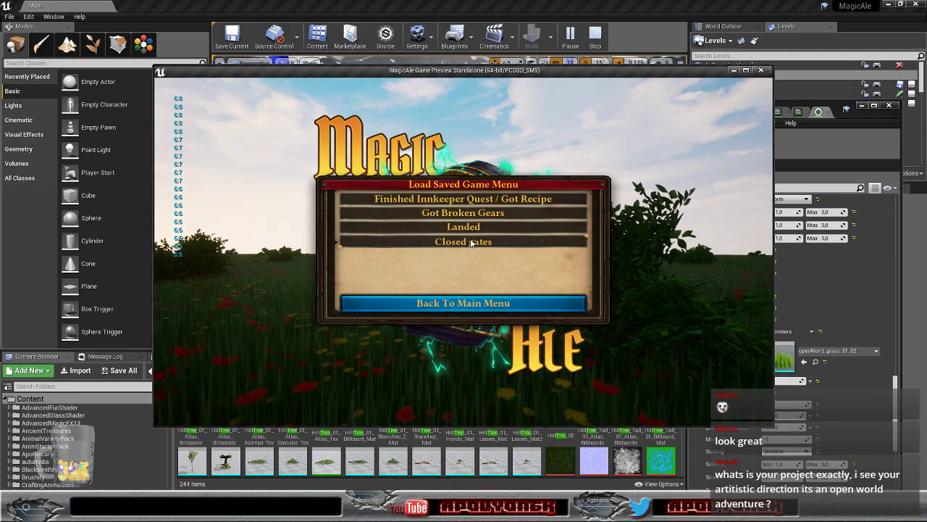
pyautogui.click(337, 240)
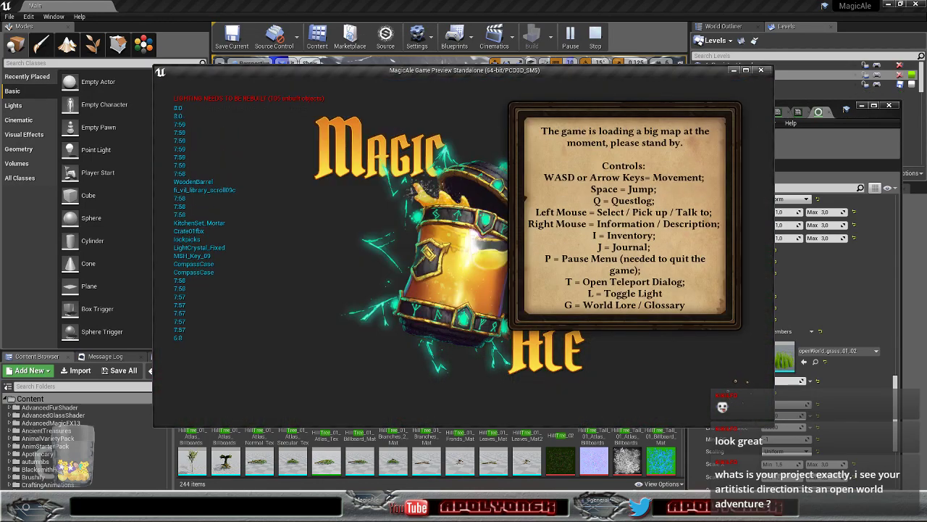
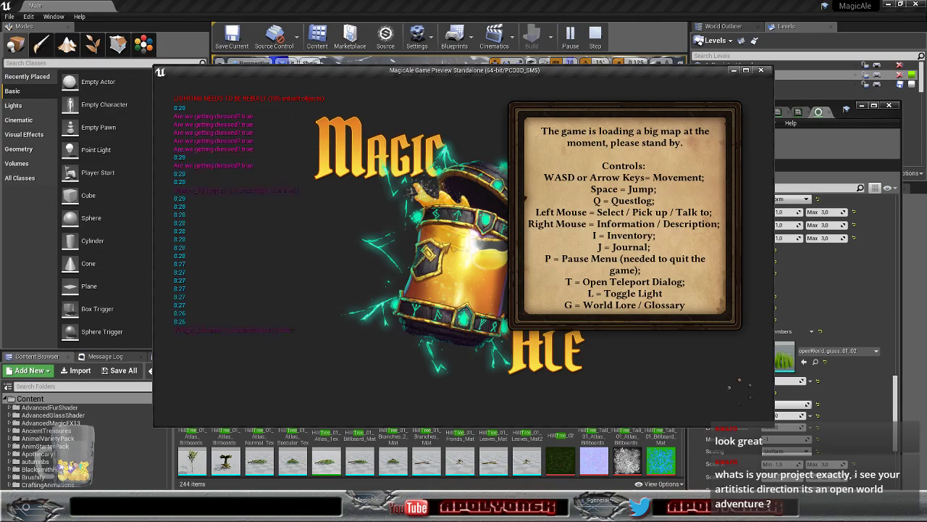
# - Walk along the village's cobblestone path in the game preview to examine the grass and flowers beside it
pyautogui.press('w')
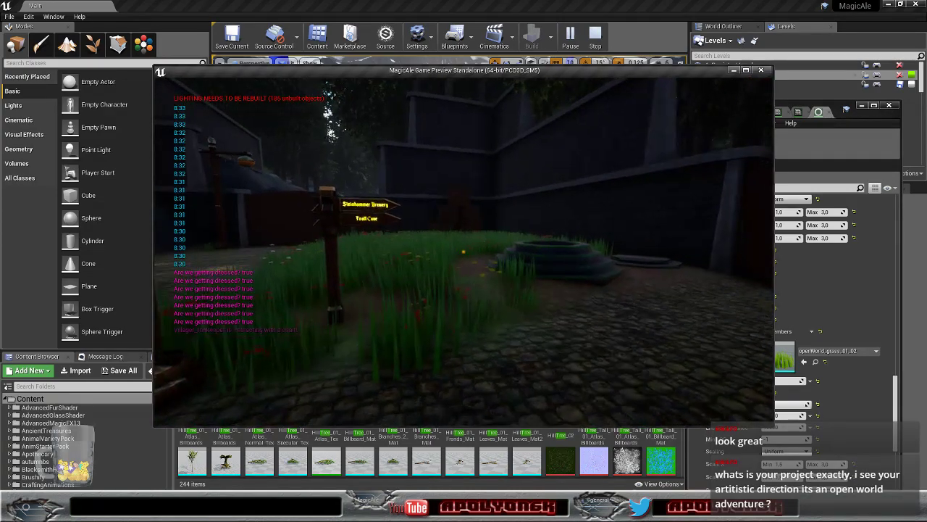
pyautogui.press('d')
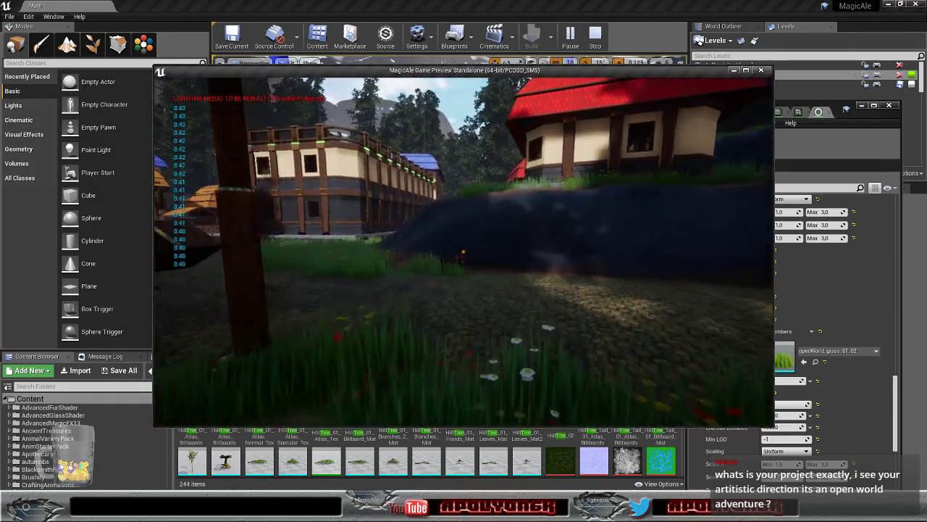
pyautogui.press('w')
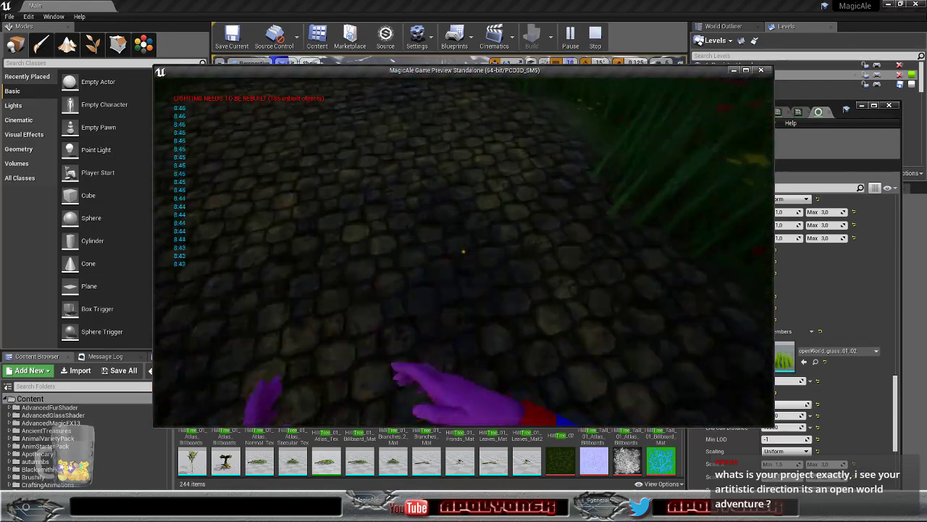
pyautogui.press('w')
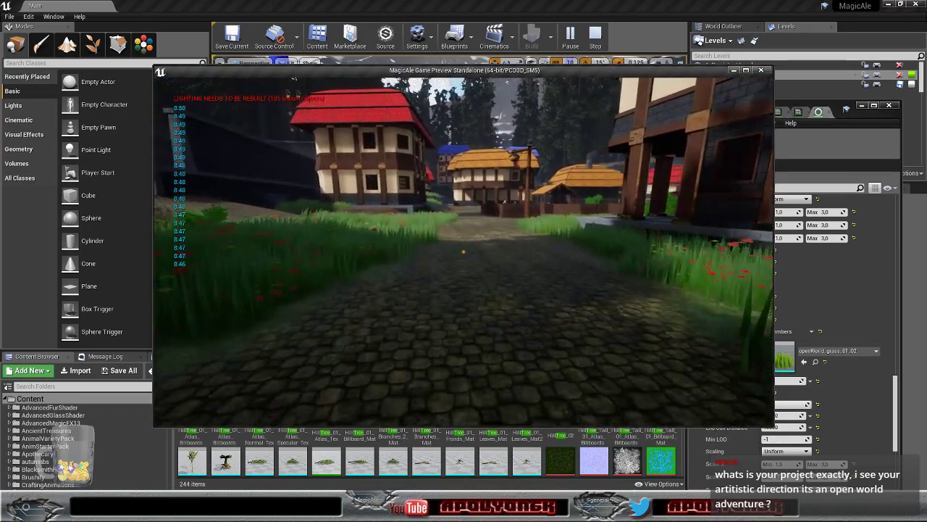
pyautogui.press('w')
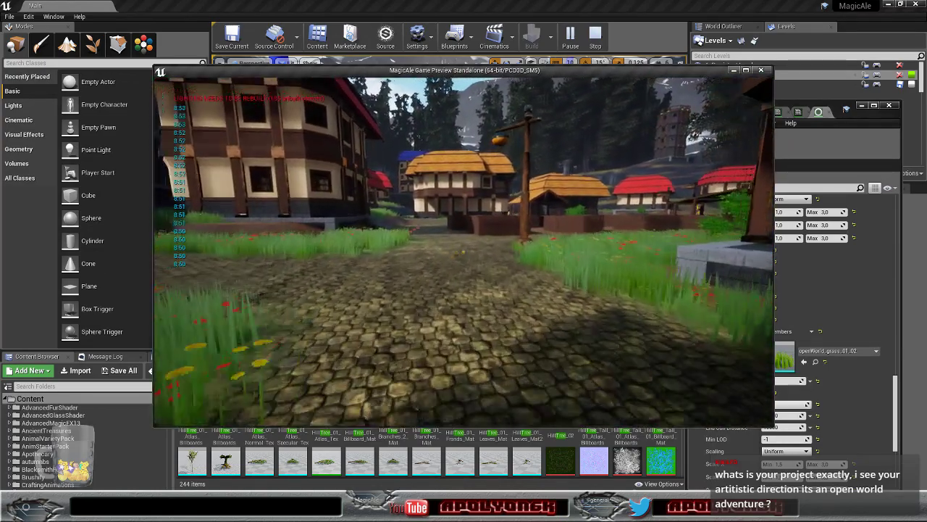
pyautogui.press('w')
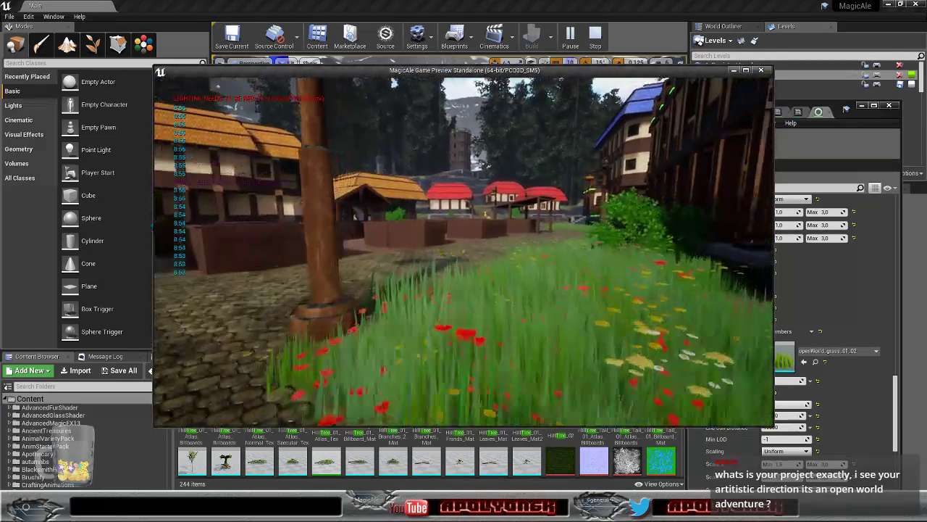
pyautogui.press('w')
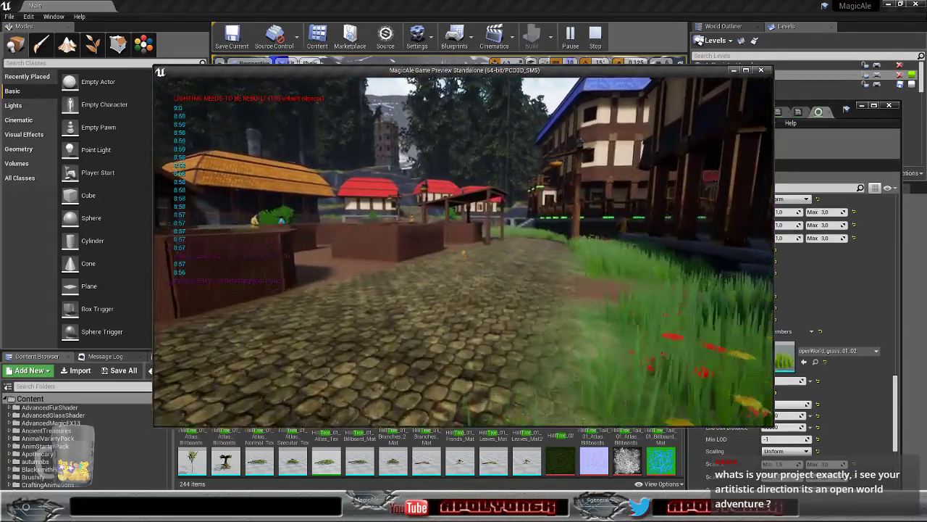
# - Talk to the Airdock Worker on the village path, asking about the incoming airship and its usual direction, and finish by agreeing to look over there
pyautogui.press('w')
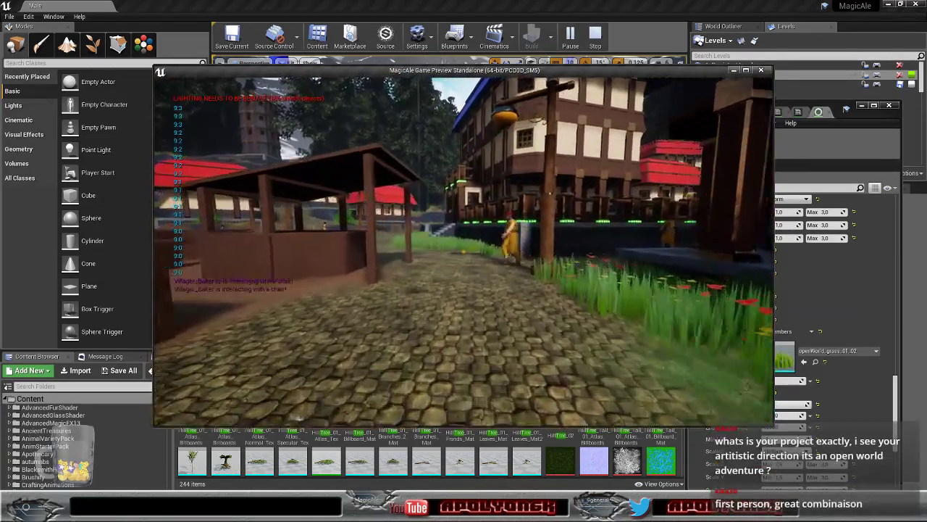
pyautogui.press('w')
pyautogui.press('e')
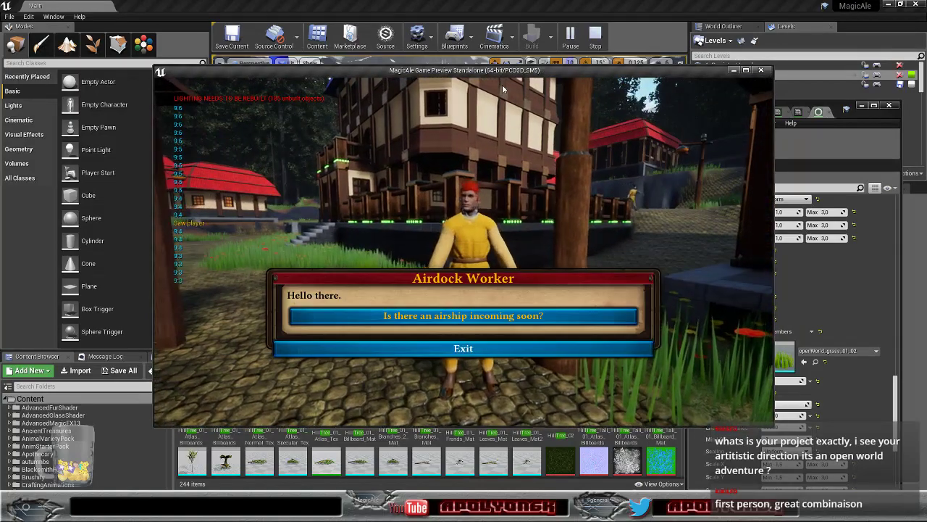
pyautogui.click(462, 315)
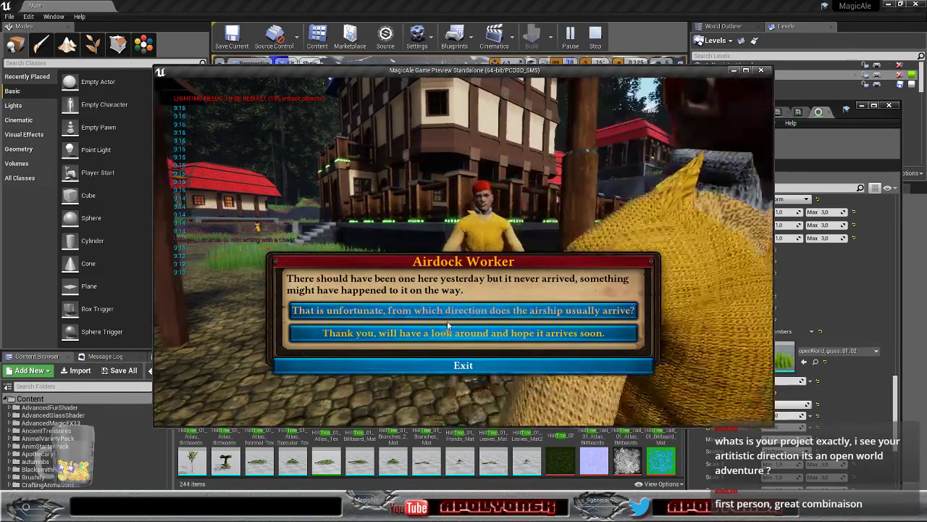
pyautogui.click(471, 310)
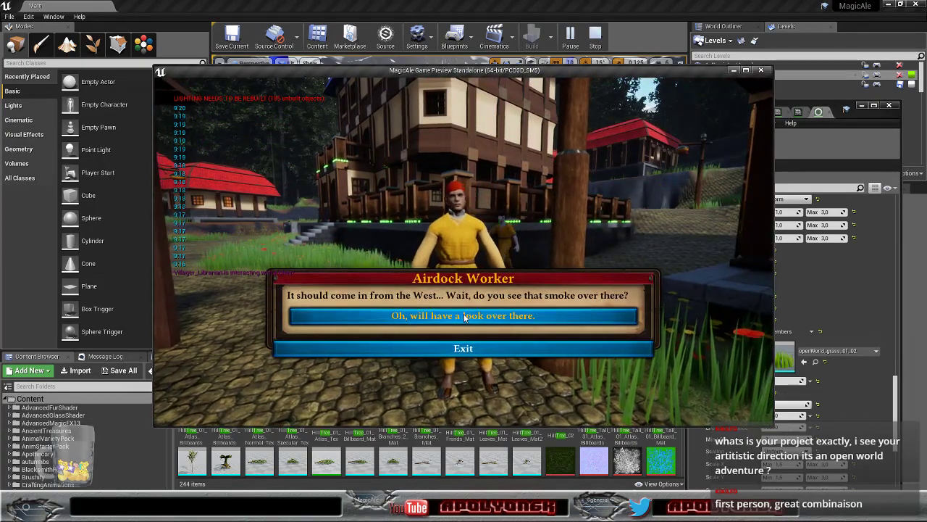
pyautogui.click(467, 314)
# - Walk along the cobblestone road past the large timber building to the village wall, examining the grass and flowers along the verges
pyautogui.press('w')
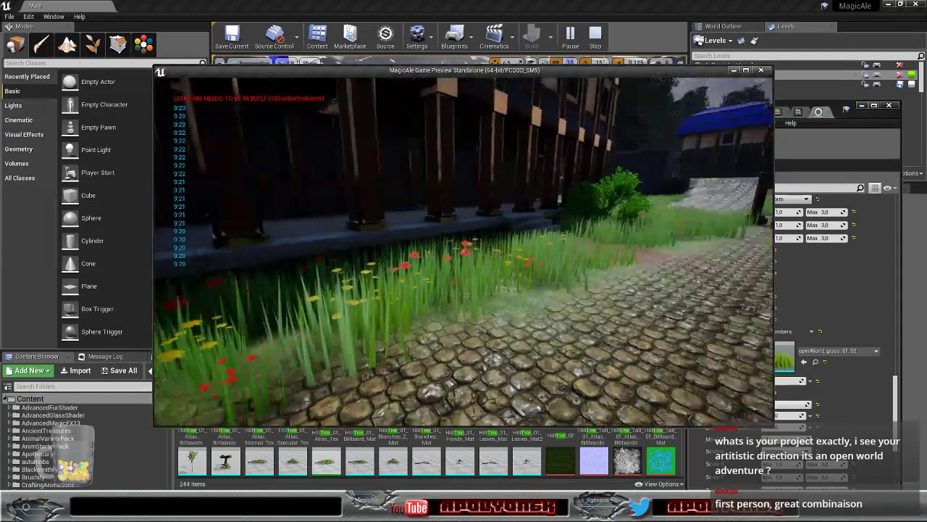
pyautogui.press('w')
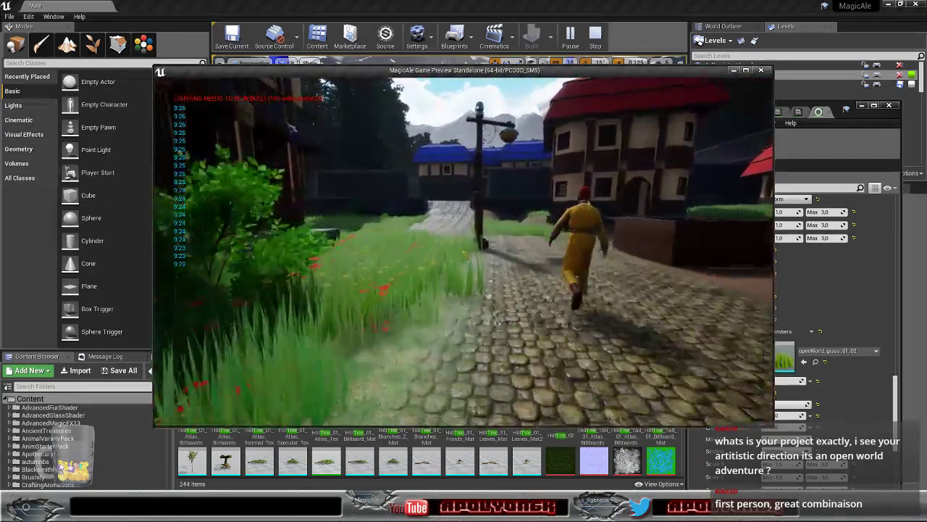
pyautogui.press('w')
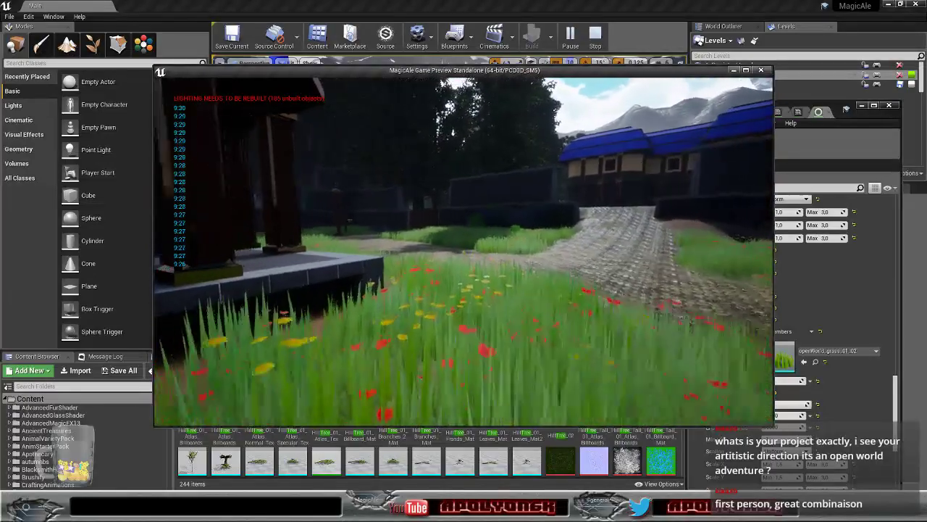
pyautogui.press('w')
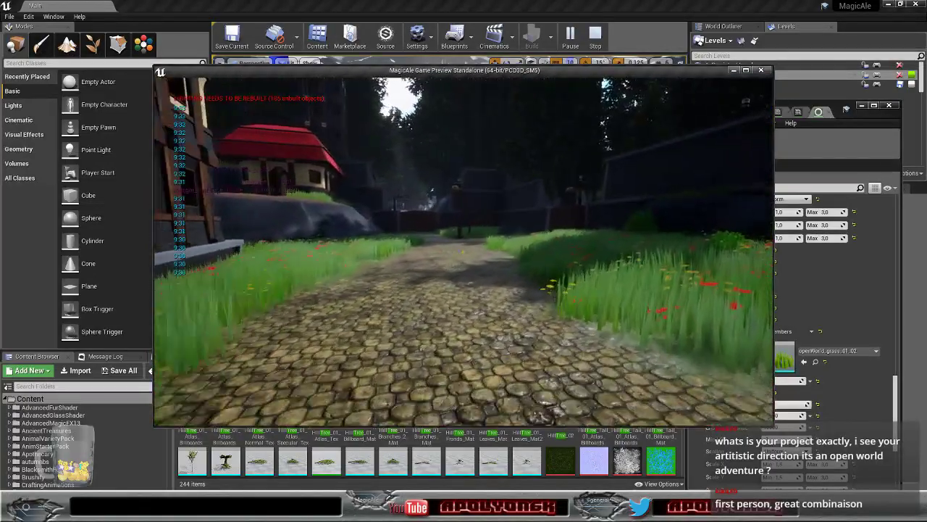
pyautogui.press('w')
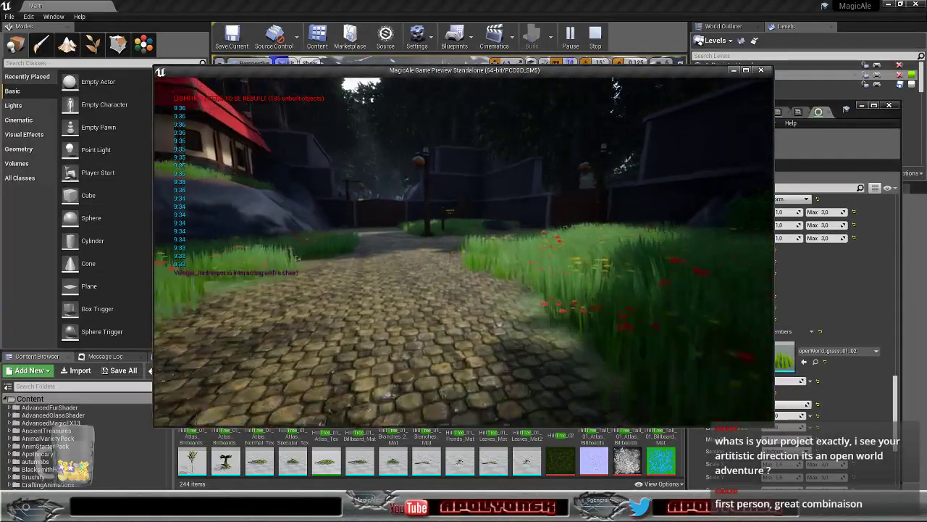
pyautogui.press('w')
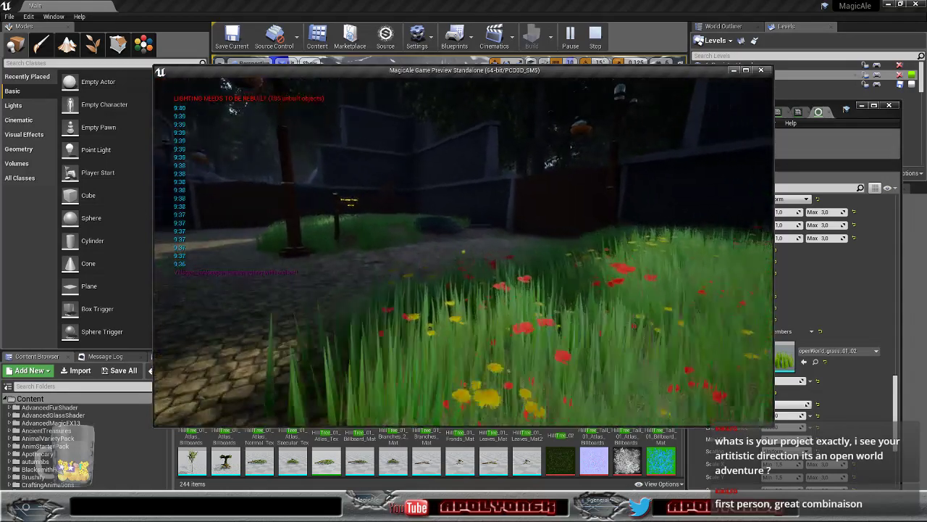
pyautogui.press('w')
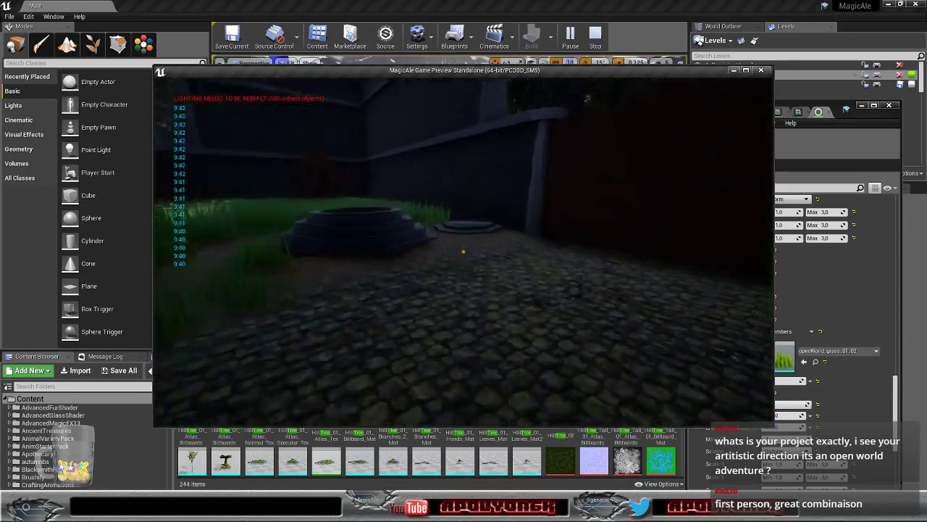
pyautogui.press('w')
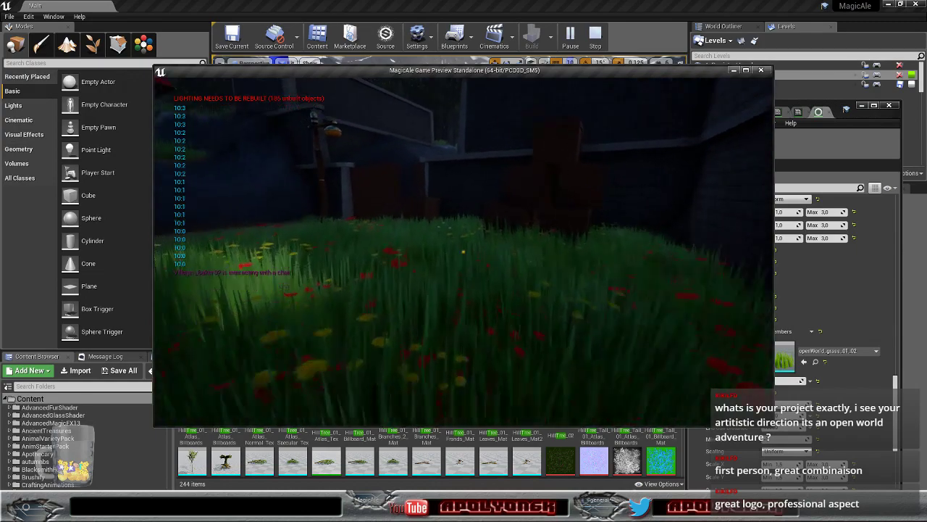
# - Examine the shaded grass and flowers around the crates and stone well beside the village gate in the game preview
pyautogui.press('w')
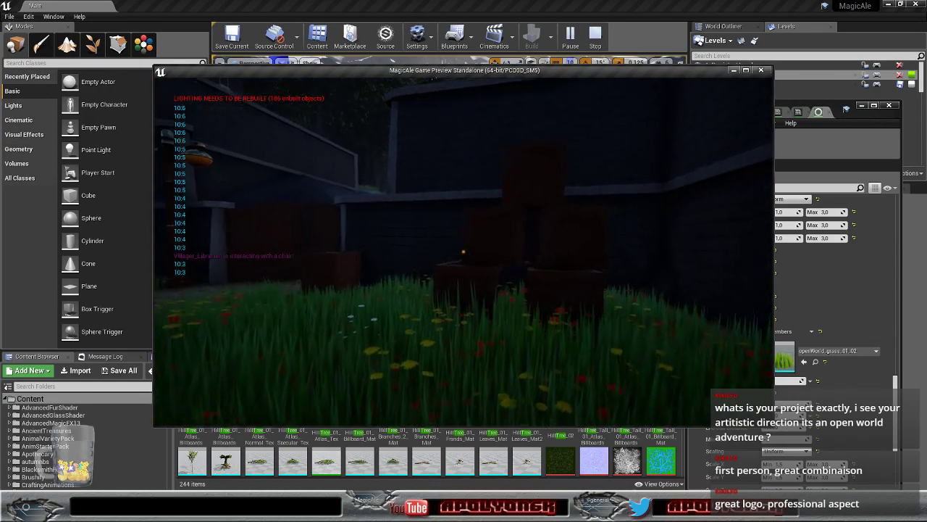
pyautogui.press('w')
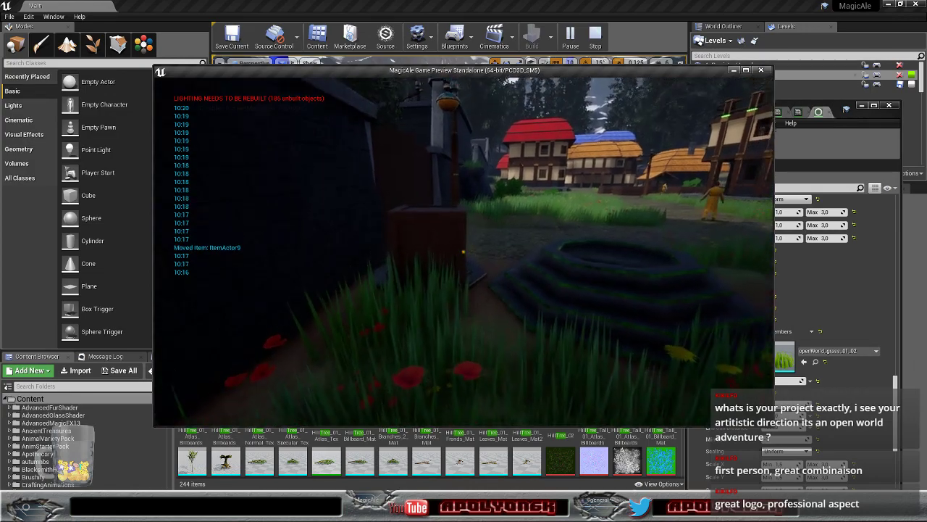
pyautogui.press('w')
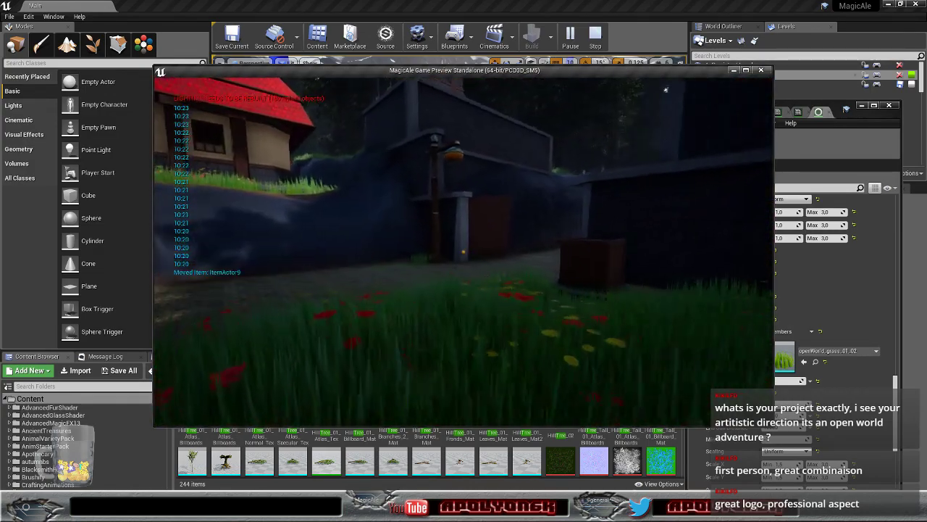
pyautogui.press('w')
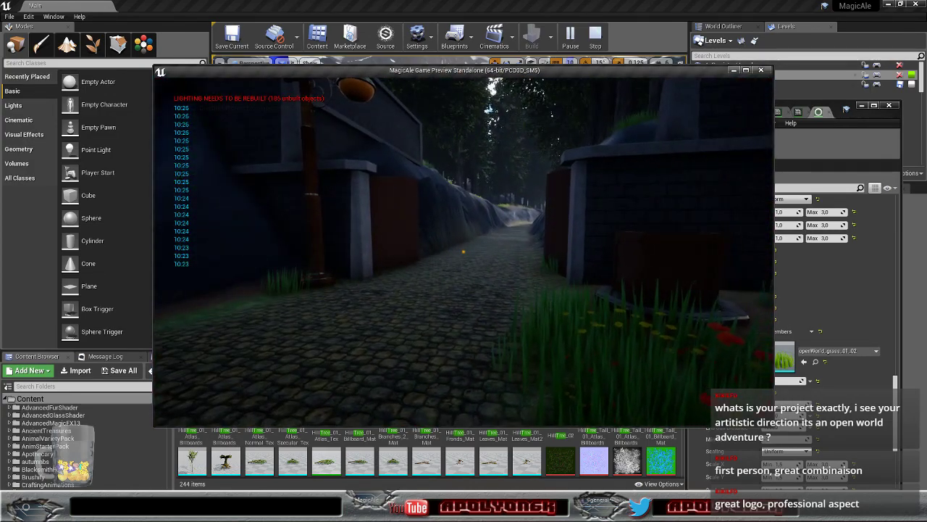
pyautogui.press('w')
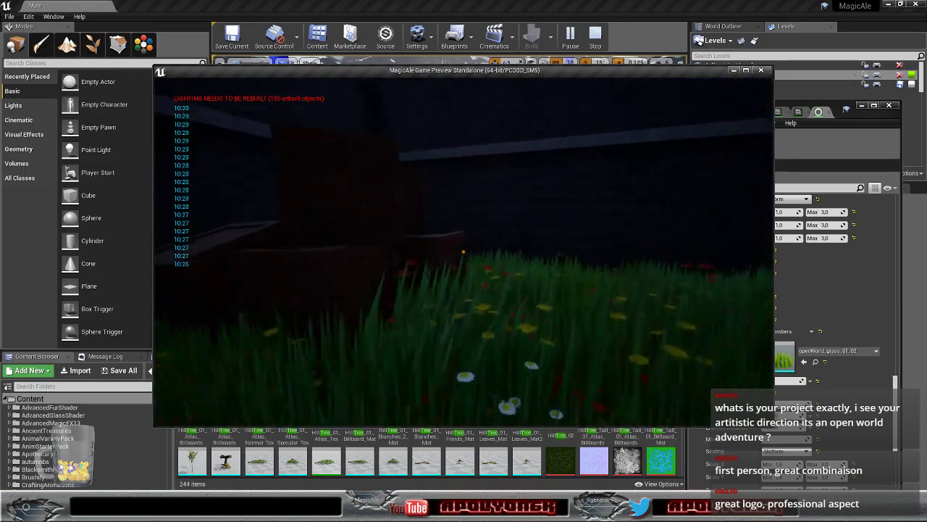
pyautogui.press('w')
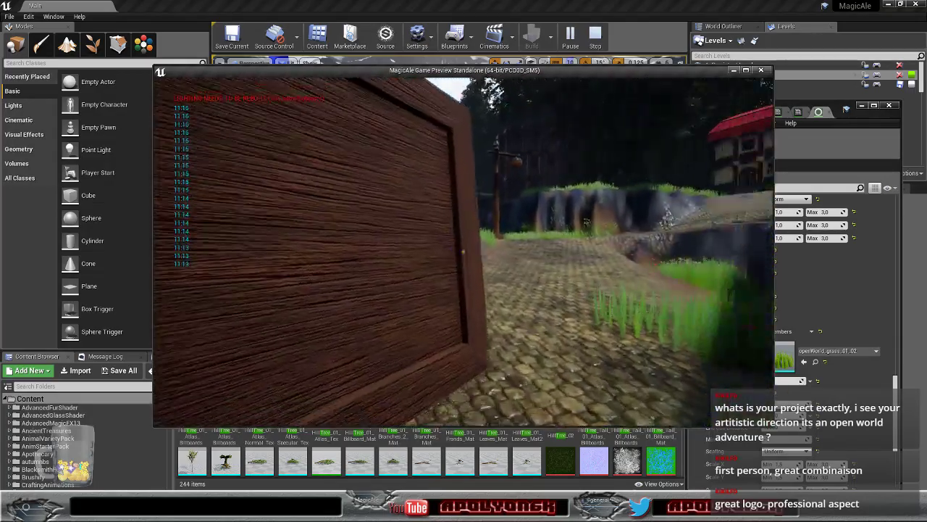
# - Walk up to the large wooden panels in the village and inspect the ground and flowers beside them
pyautogui.press('w')
pyautogui.press('w')
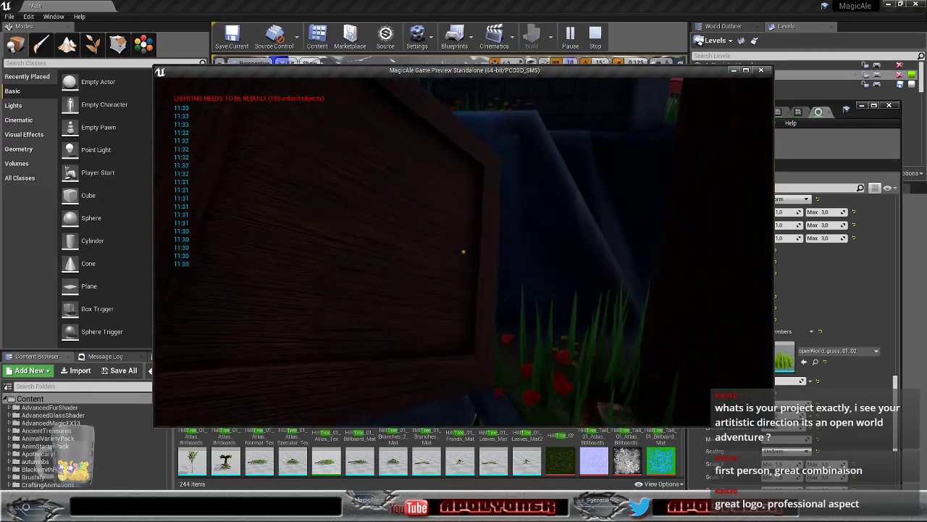
pyautogui.press('w')
pyautogui.press('s')
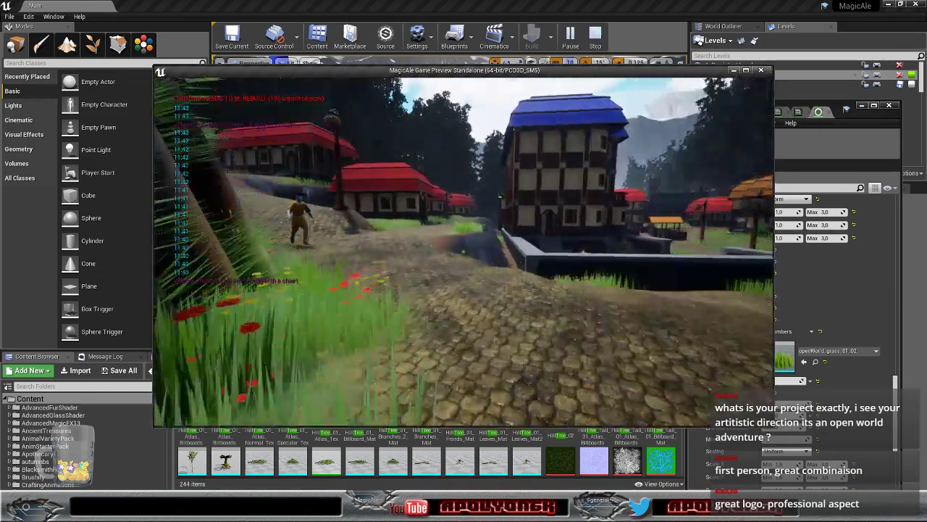
# - Walk the cobblestone road between the red-roofed houses to the open village gate, examining the path edges, dirt slope and flower meadow
pyautogui.press('w')
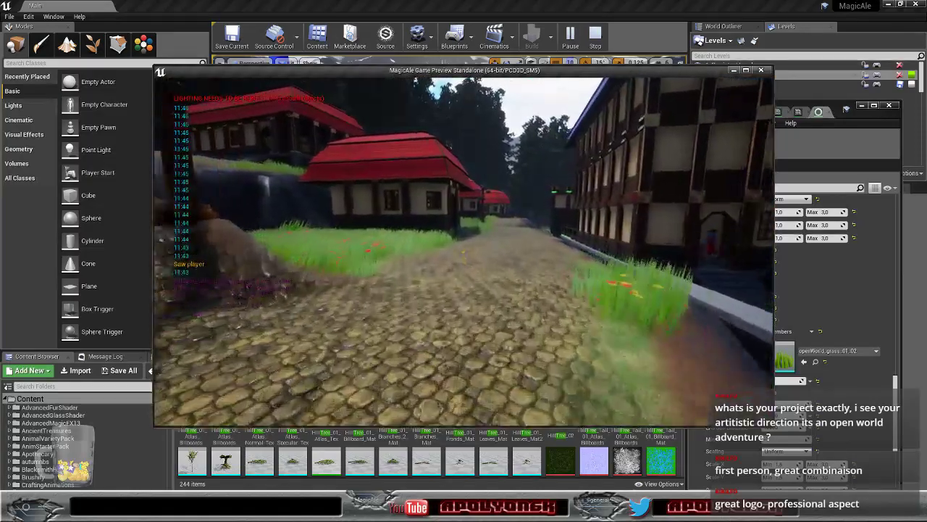
pyautogui.press('w')
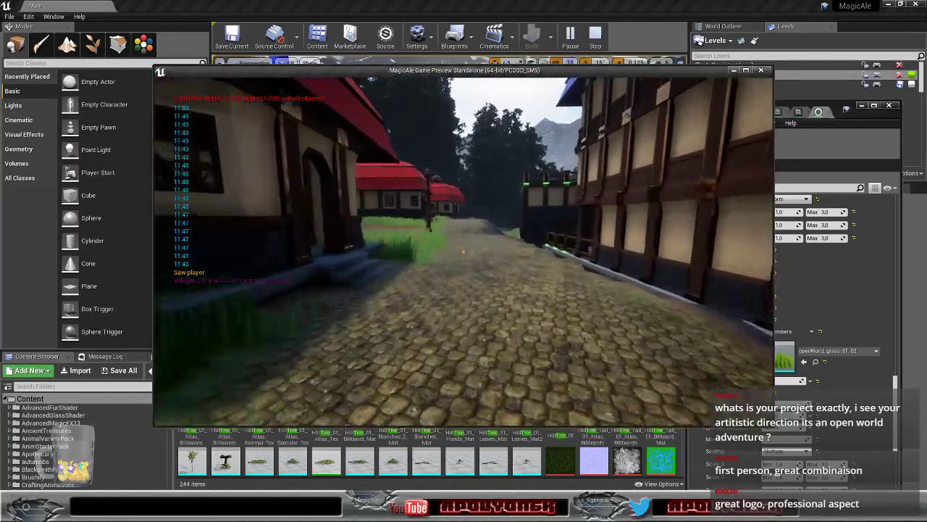
pyautogui.press('w')
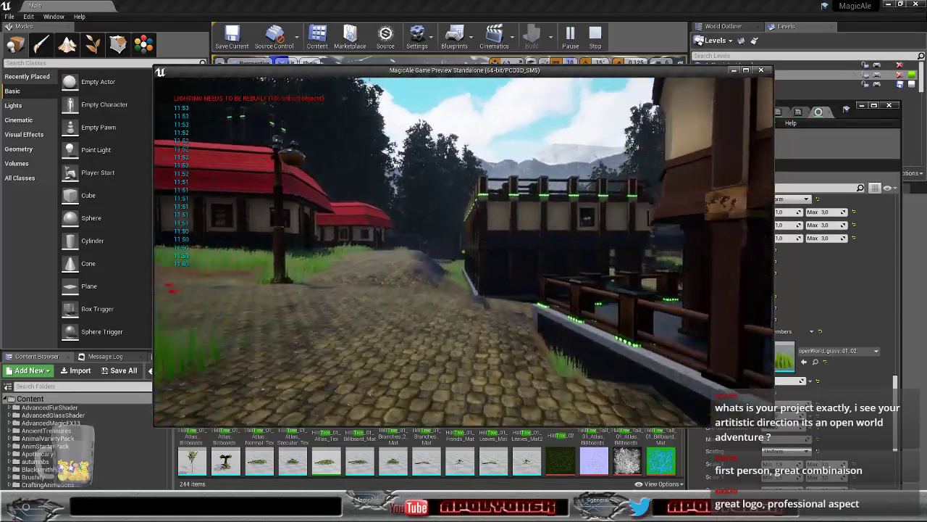
pyautogui.press('w')
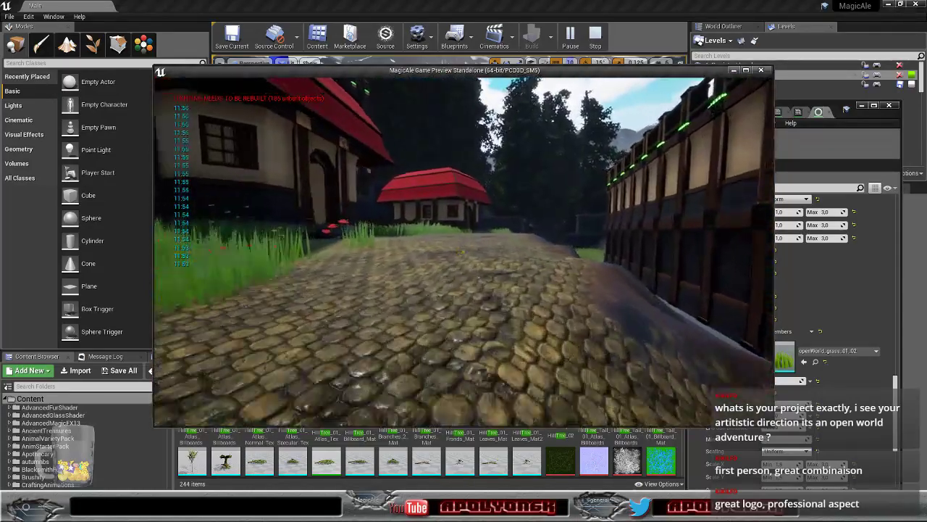
pyautogui.press('w')
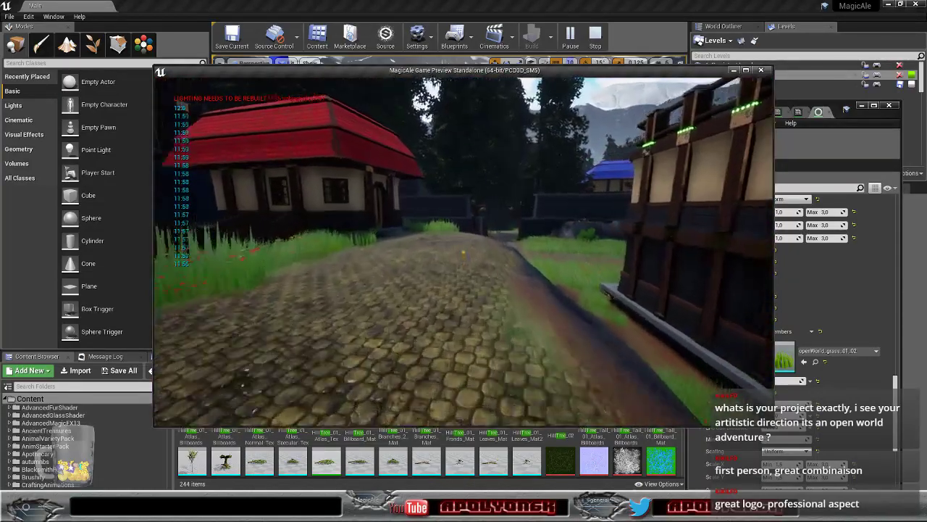
pyautogui.press('w')
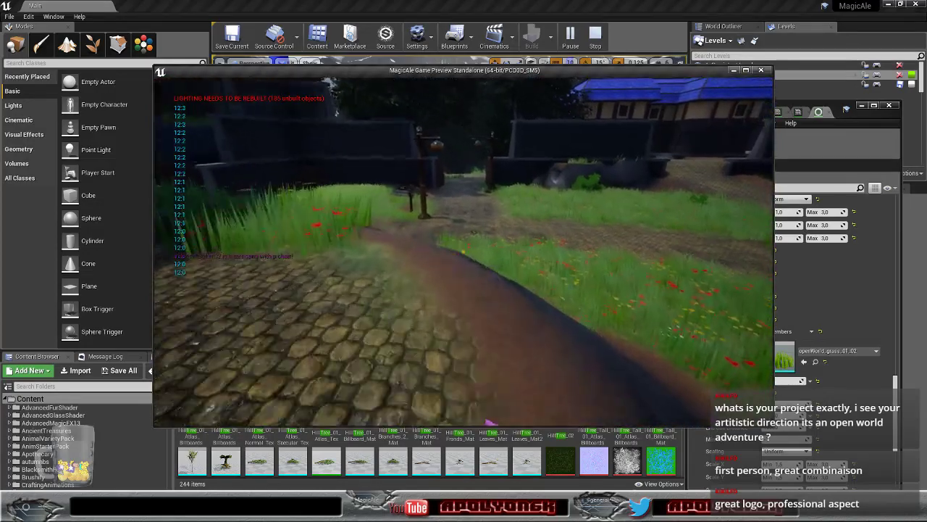
pyautogui.press('w')
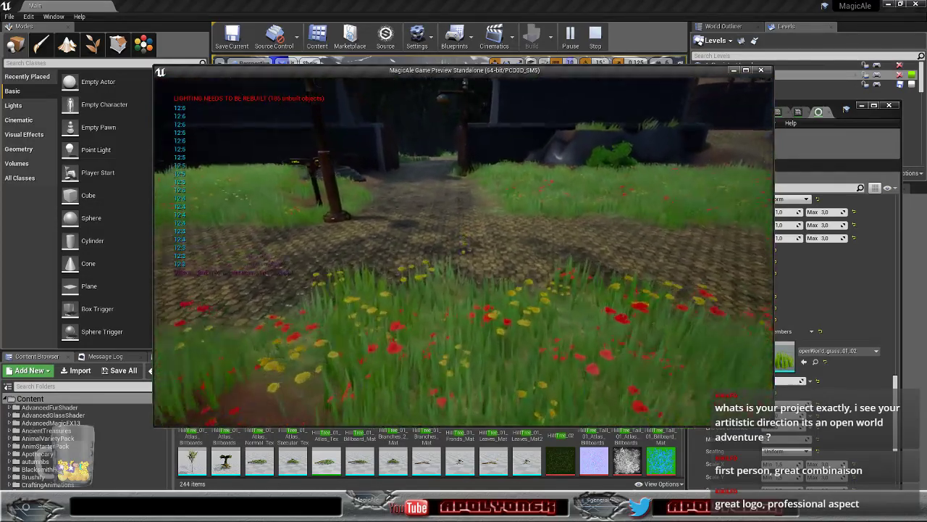
pyautogui.press('w')
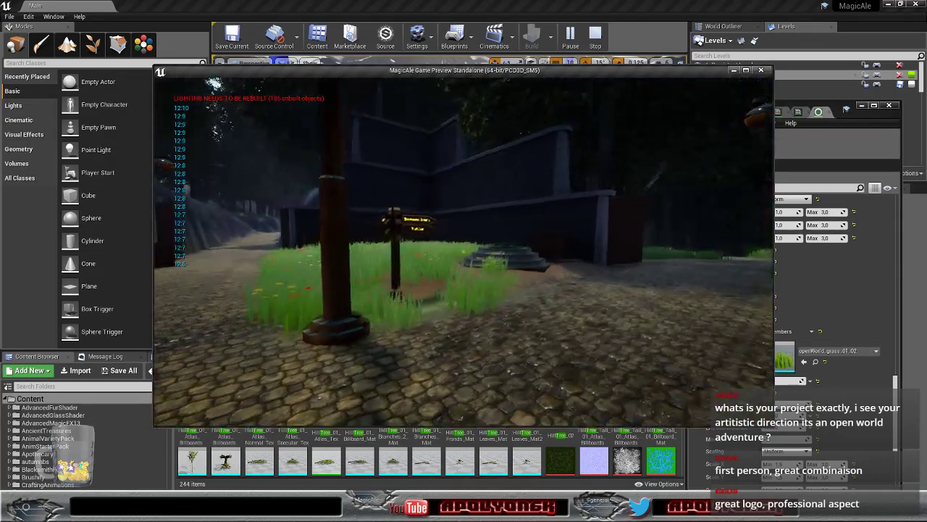
pyautogui.press('w')
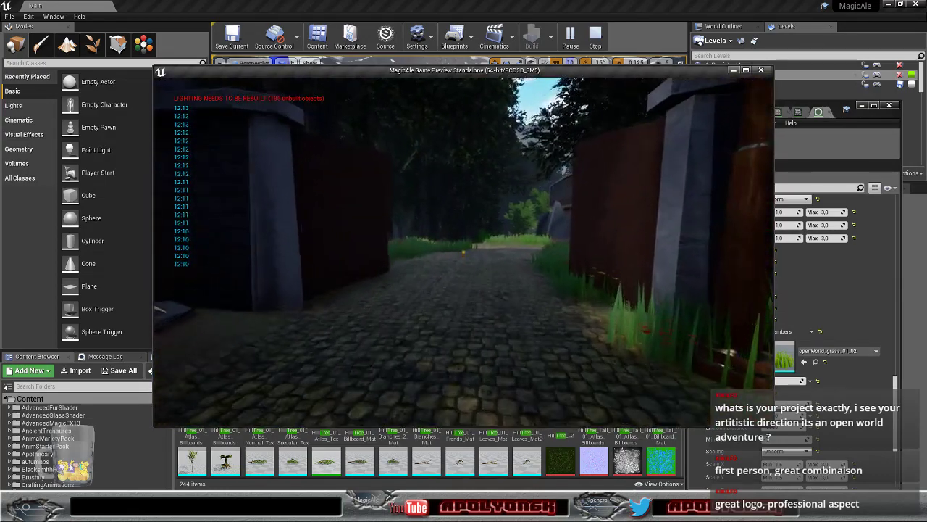
# - Review the stages of the Find Magic Ale Recipe quest in the game's quest log, close it and resume walking
pyautogui.press('q')
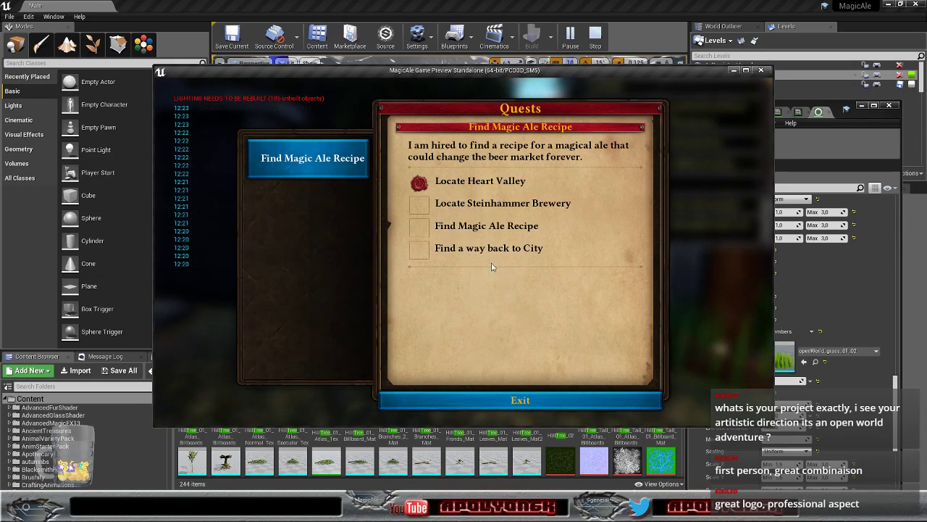
pyautogui.click(546, 401)
pyautogui.press('w')
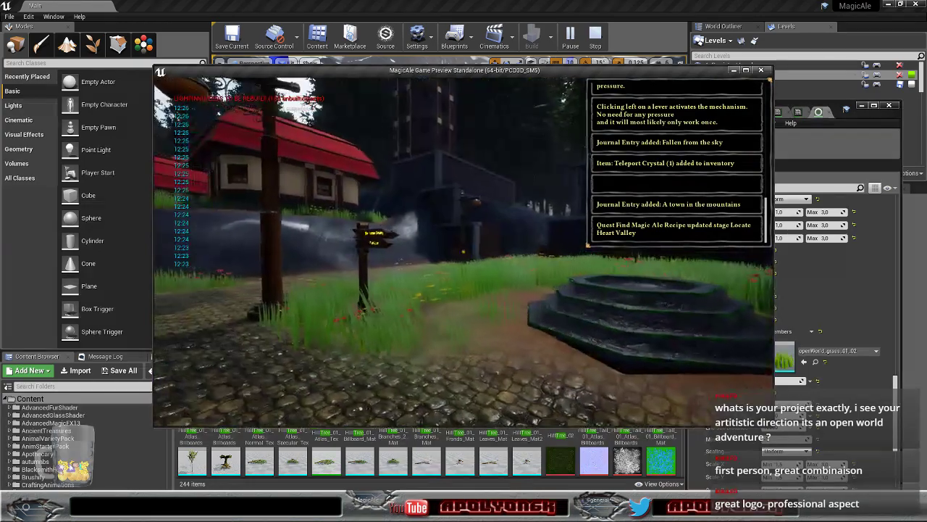
# - Walk past the stone well and out through the village gate to examine the forest road's grass, bushes and cliffs
pyautogui.press('w')
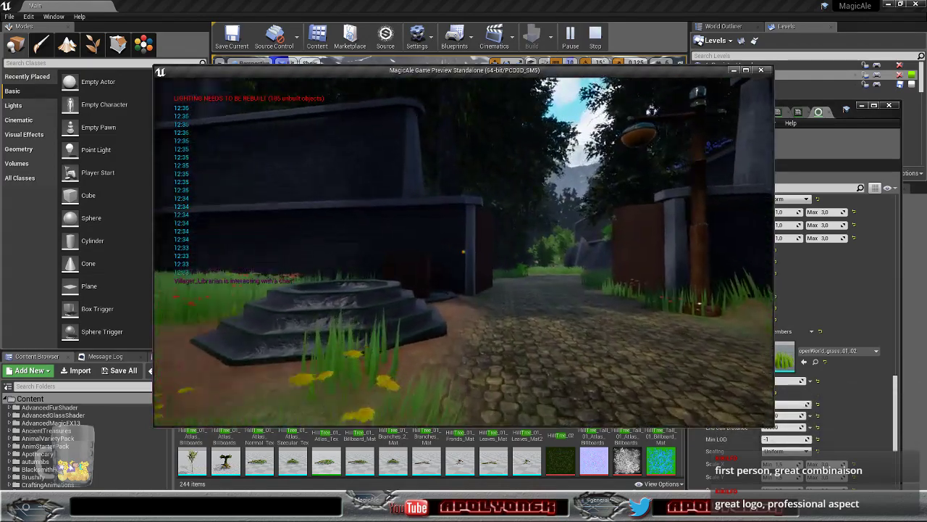
pyautogui.press('w')
pyautogui.press('w')
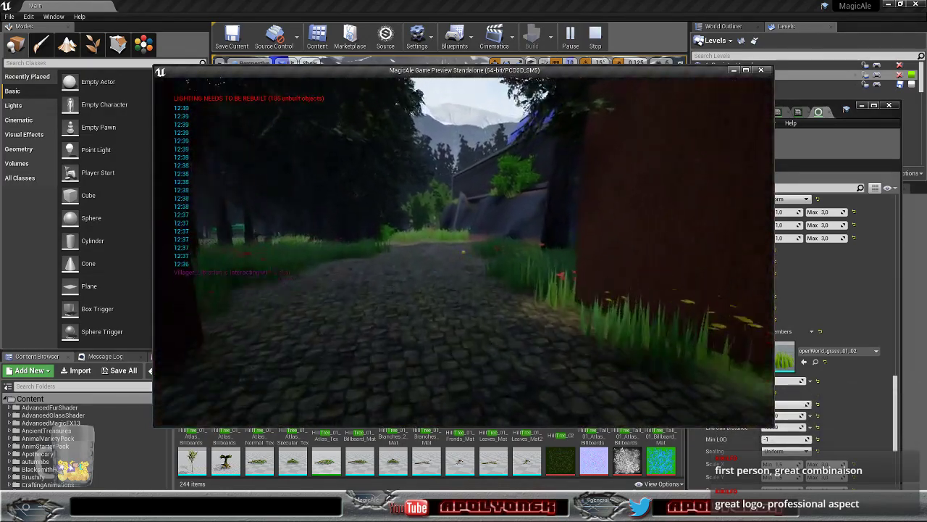
pyautogui.press('w')
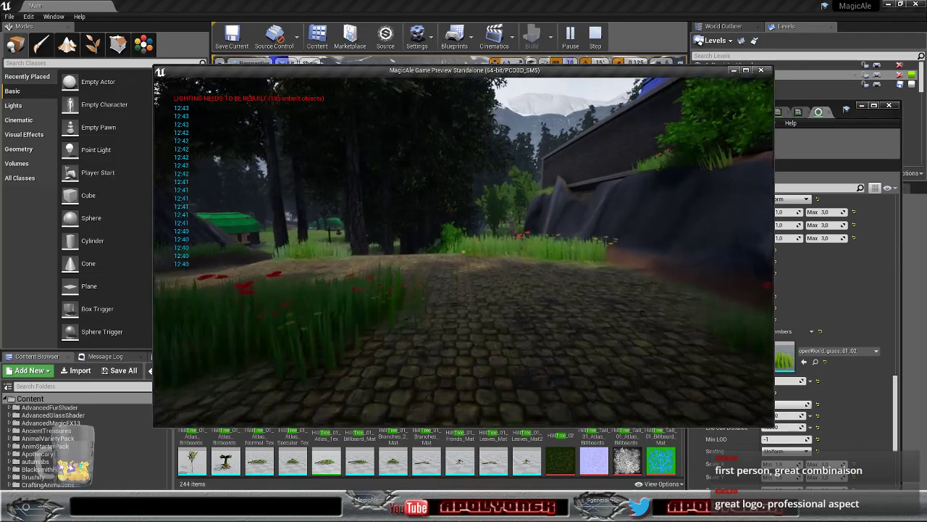
pyautogui.press('w')
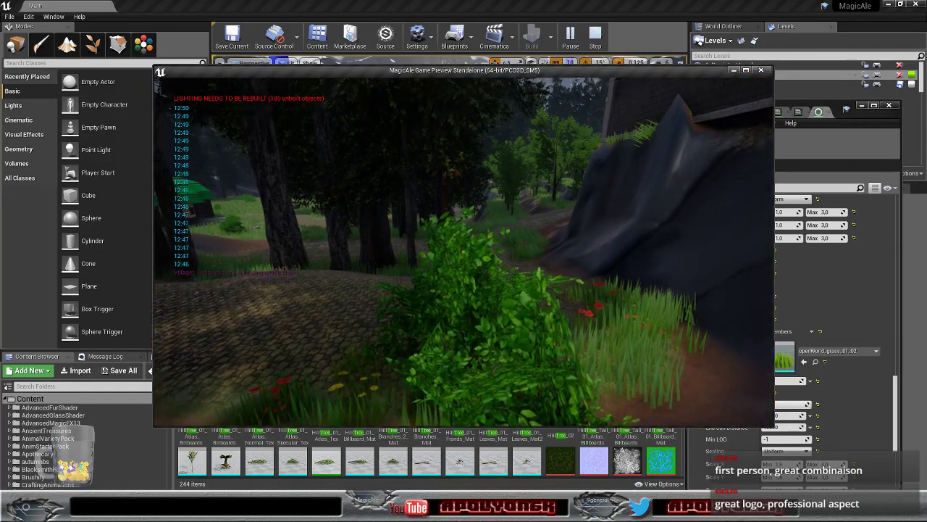
# - Follow the cobblestone forest road from the village to the purple swamp, examining the verge grass, flowers, dirt and rock slopes
pyautogui.press('w')
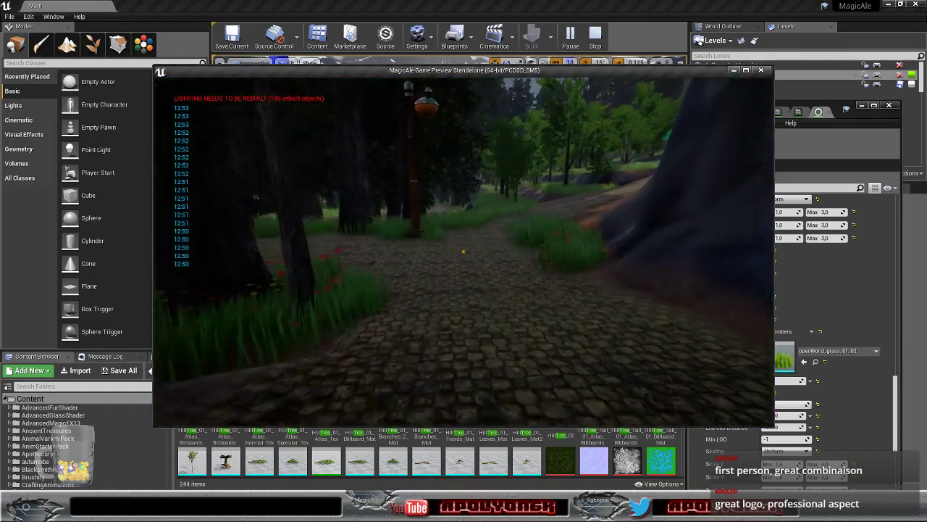
pyautogui.press('w')
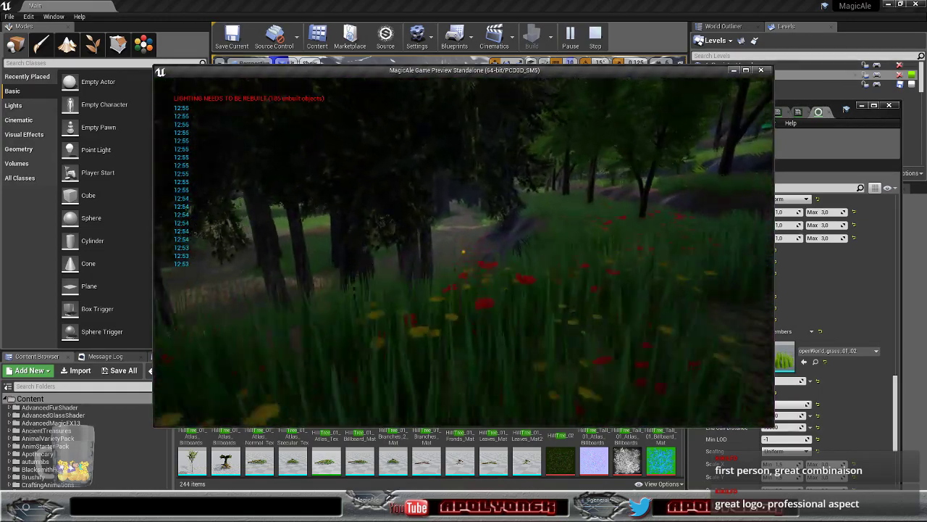
pyautogui.press('w')
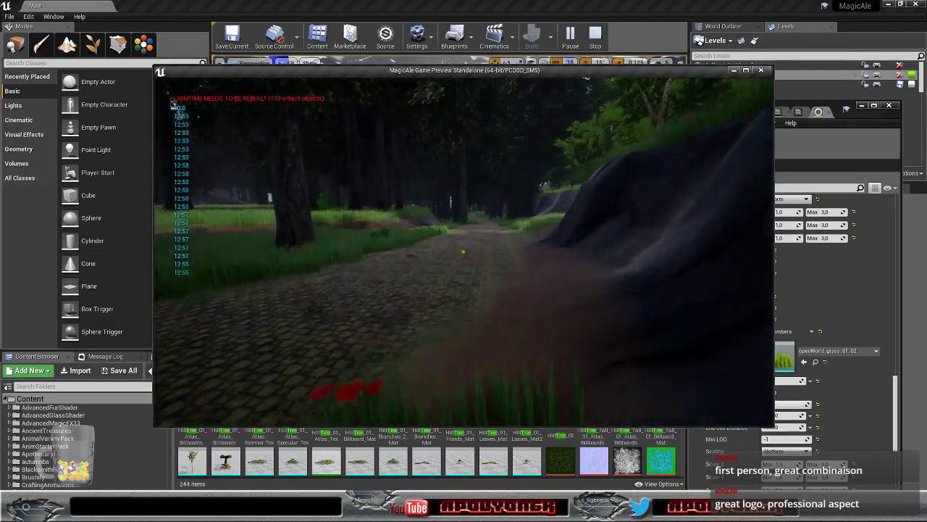
pyautogui.press('w')
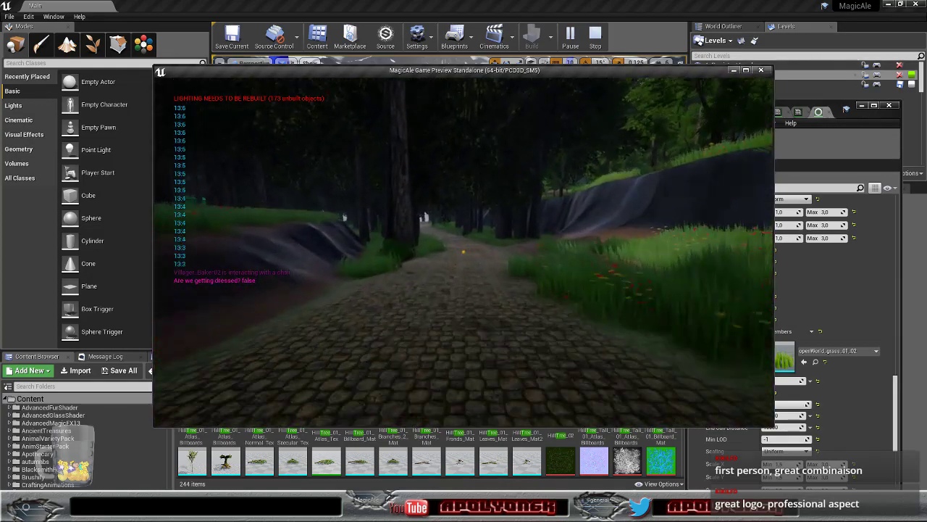
pyautogui.press('w')
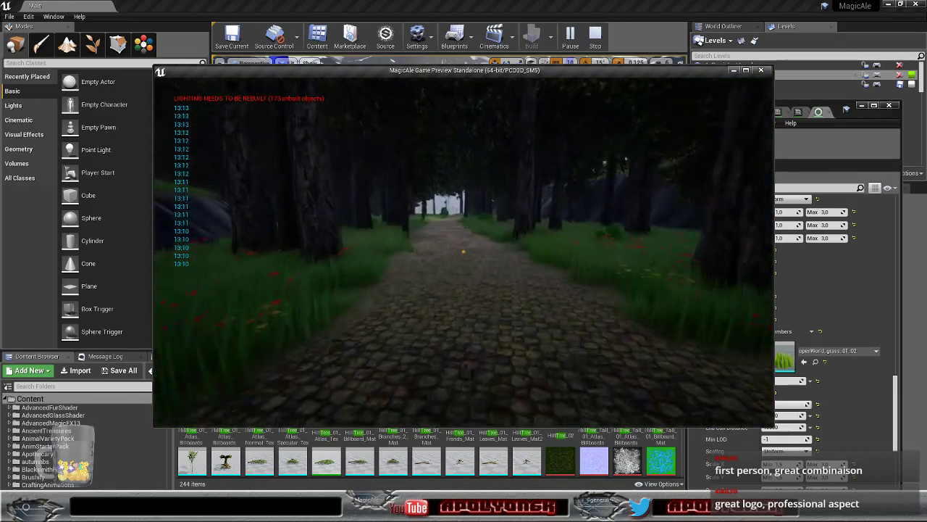
pyautogui.press('w')
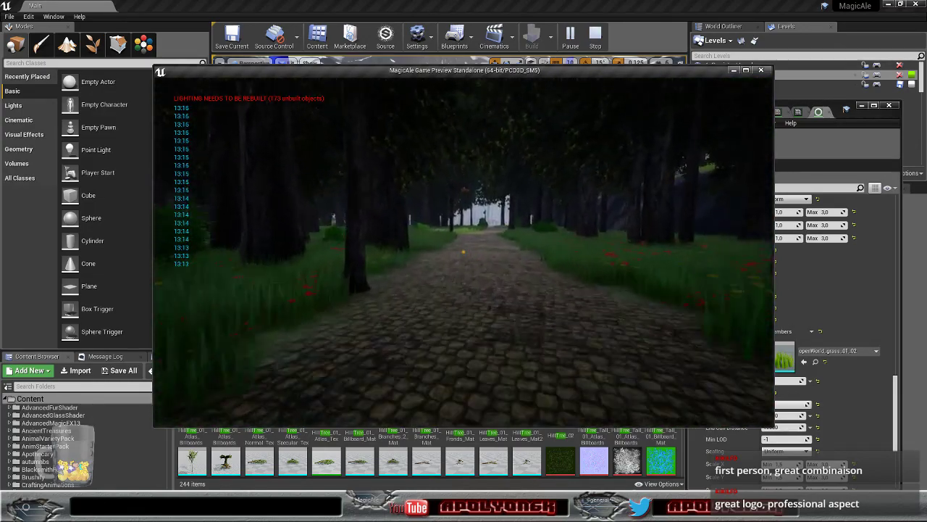
pyautogui.press('w')
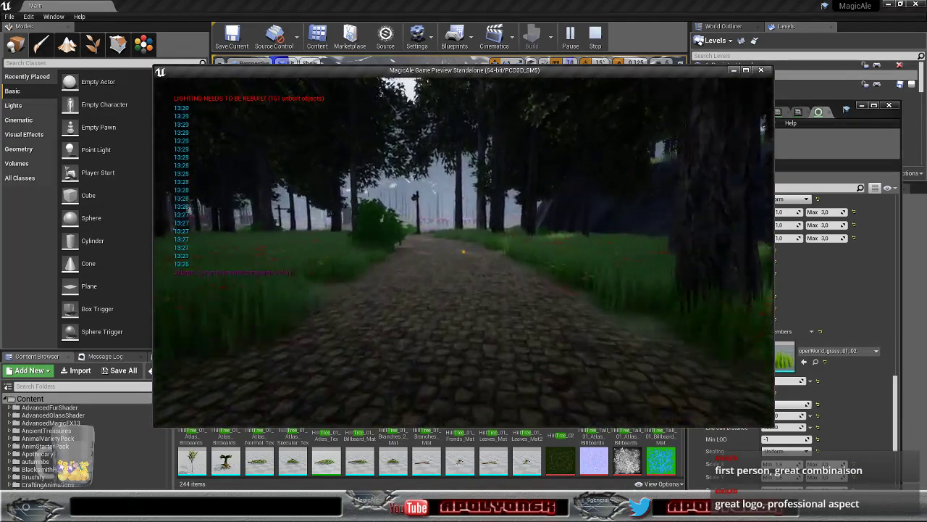
pyautogui.press('w')
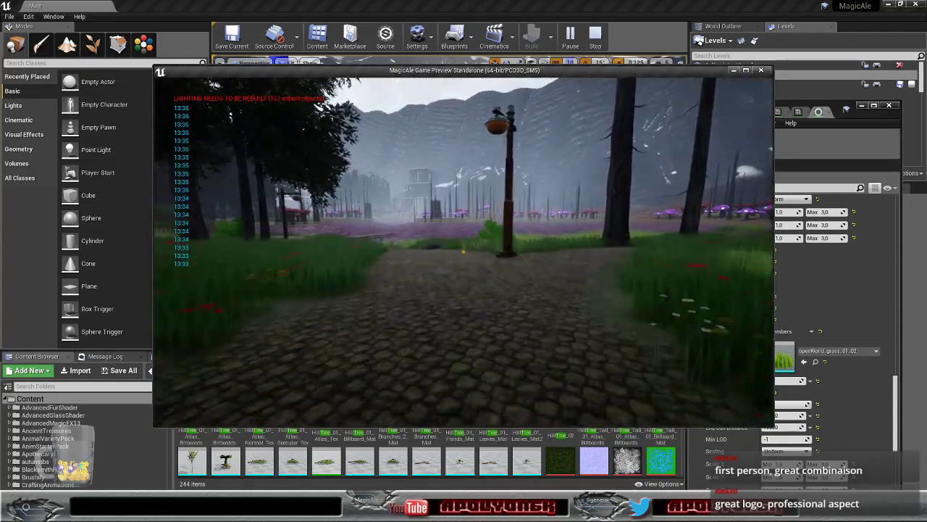
pyautogui.press('w')
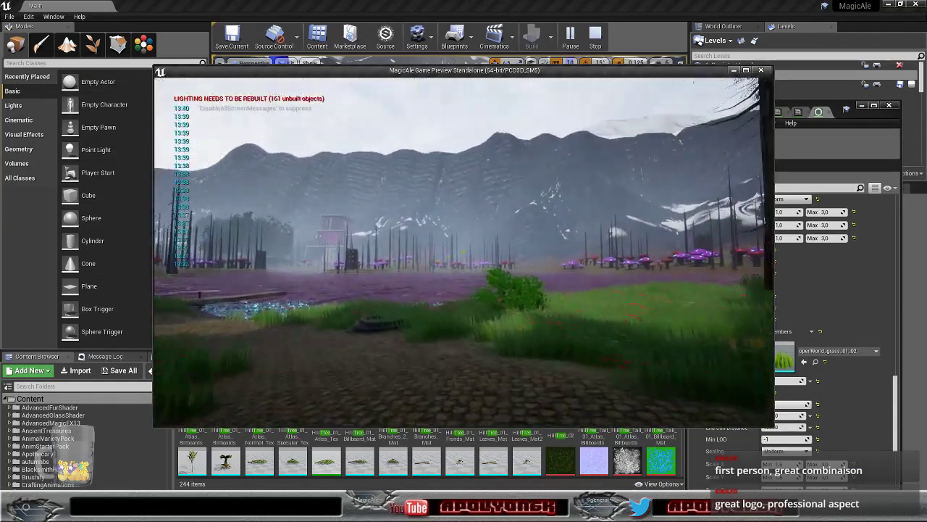
# - Cross the wooden bridge over the purple water and follow the cobblestone road uphill to the guard, inspecting its dirt and grass edges
pyautogui.press('w')
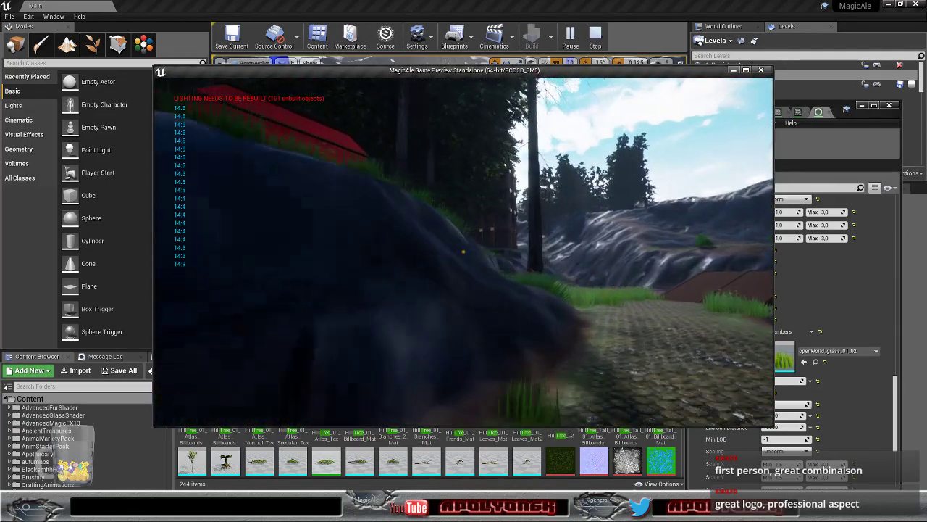
pyautogui.press('w')
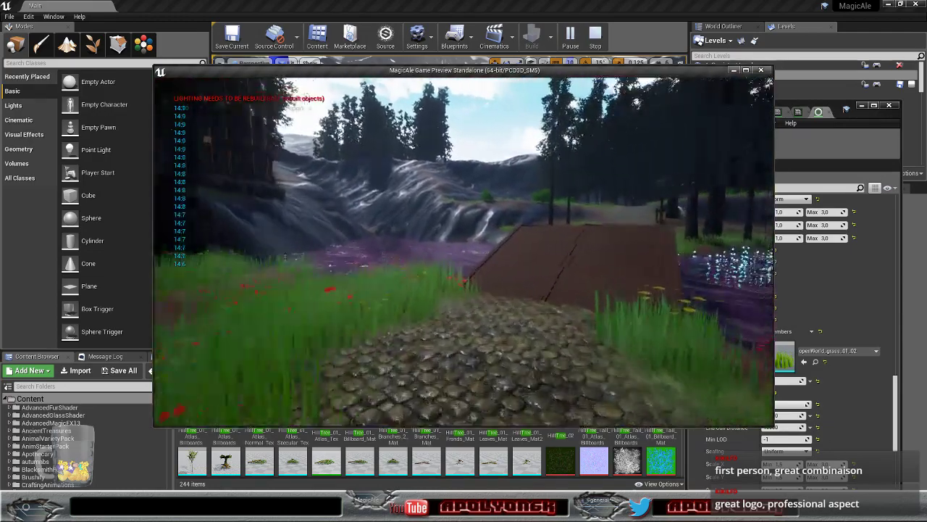
pyautogui.press('w')
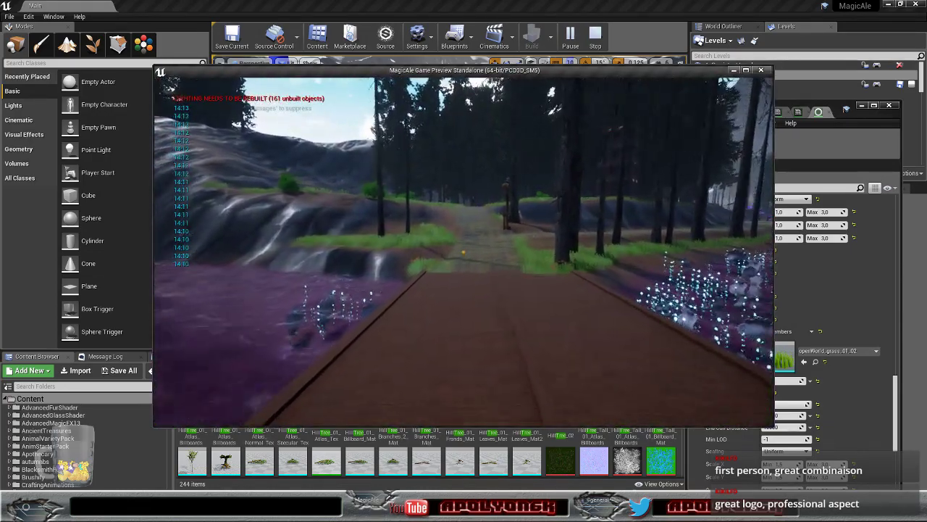
pyautogui.press('w')
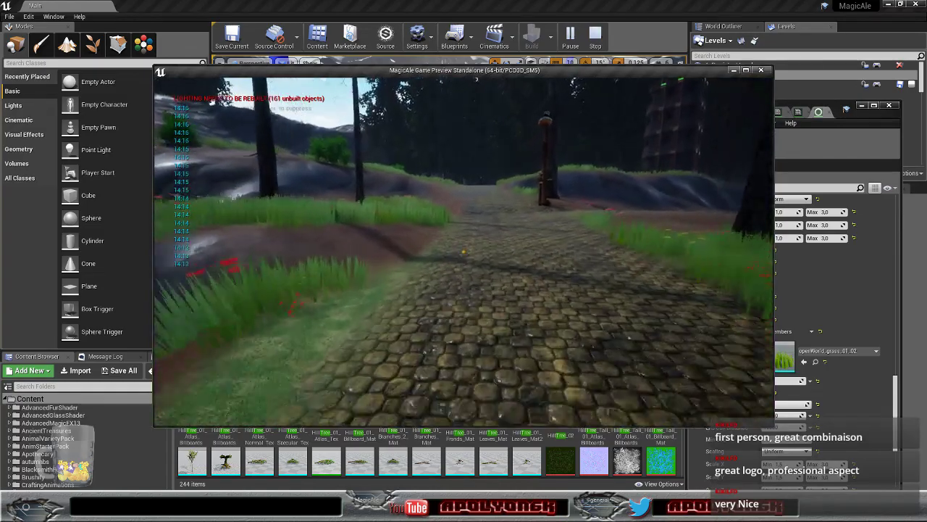
pyautogui.press('w')
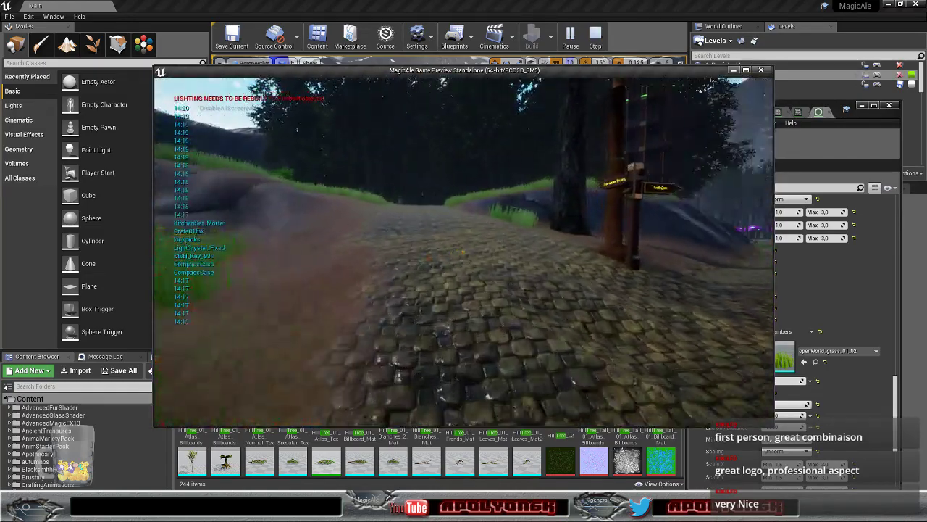
pyautogui.press('w')
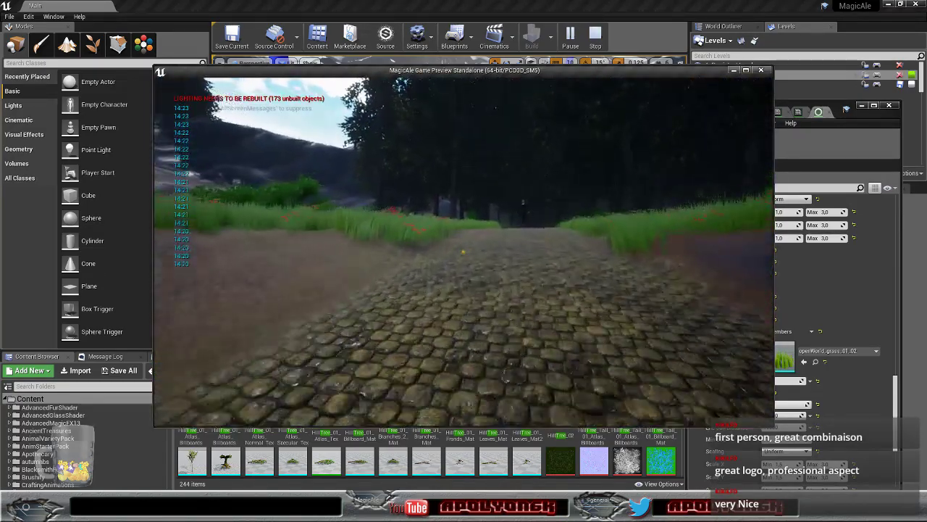
pyautogui.press('w')
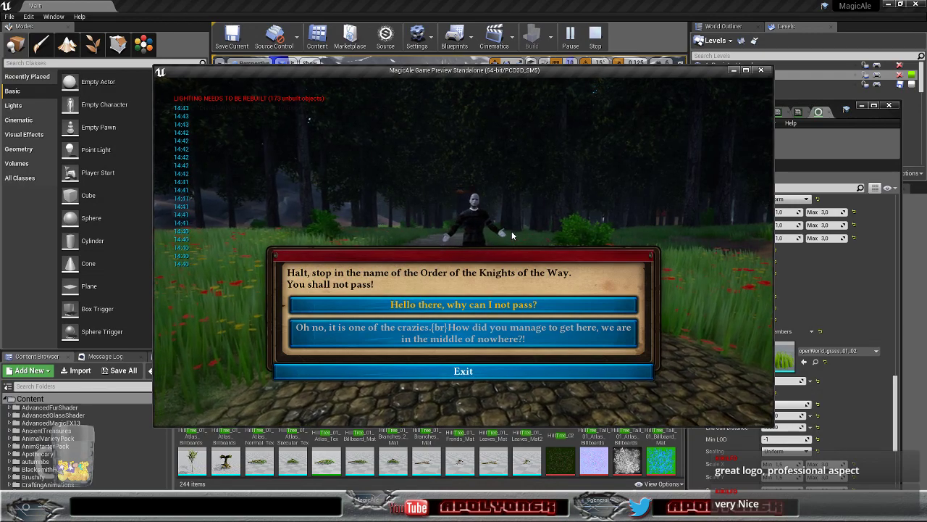
# - Ask the guard why passing is forbidden and whether he stops everyone, and exit the conversation
pyautogui.click(477, 305)
pyautogui.click(480, 313)
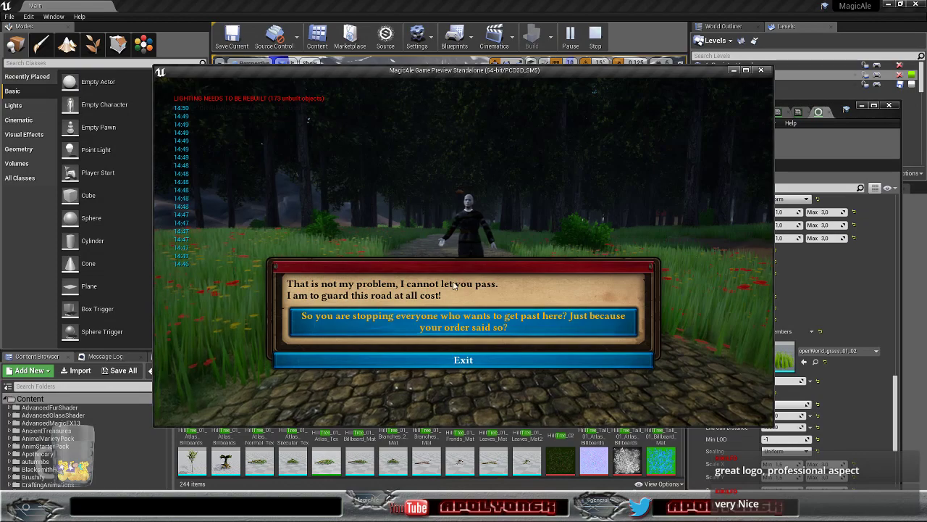
pyautogui.click(477, 323)
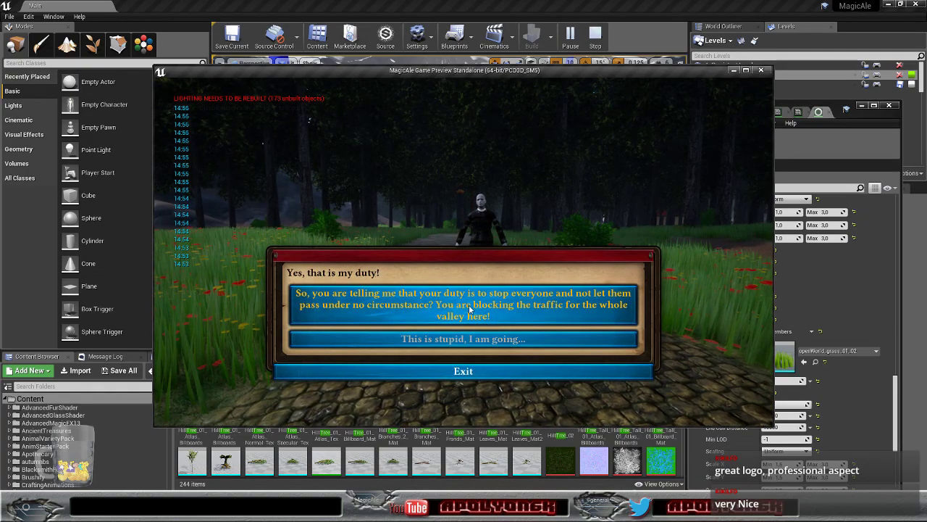
pyautogui.click(464, 370)
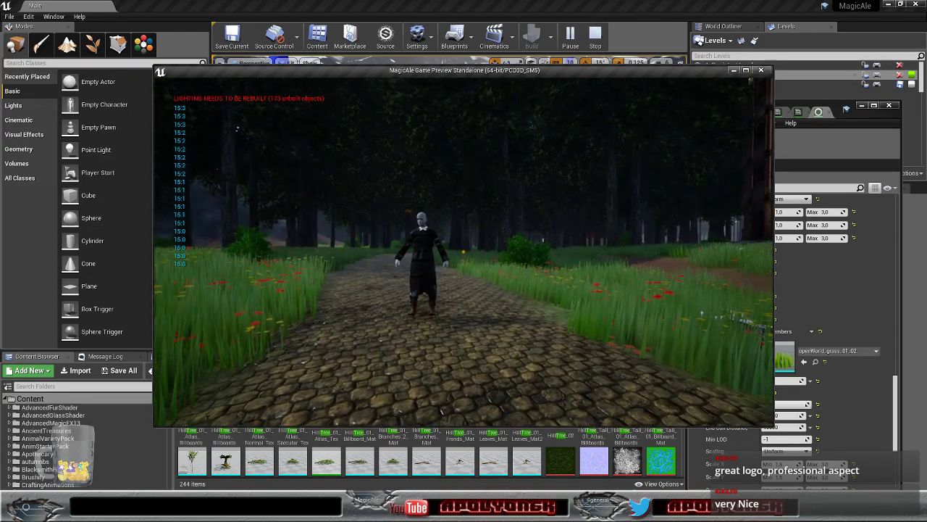
# - Walk past the guard along the dark forest road, examining the grass, flowers, bushes and distance fog between the trees
pyautogui.press('w')
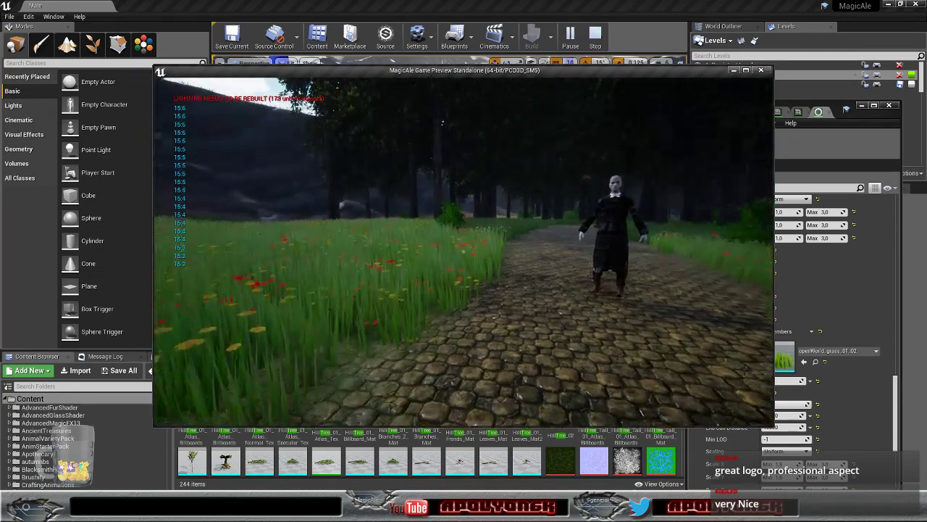
pyautogui.press('w')
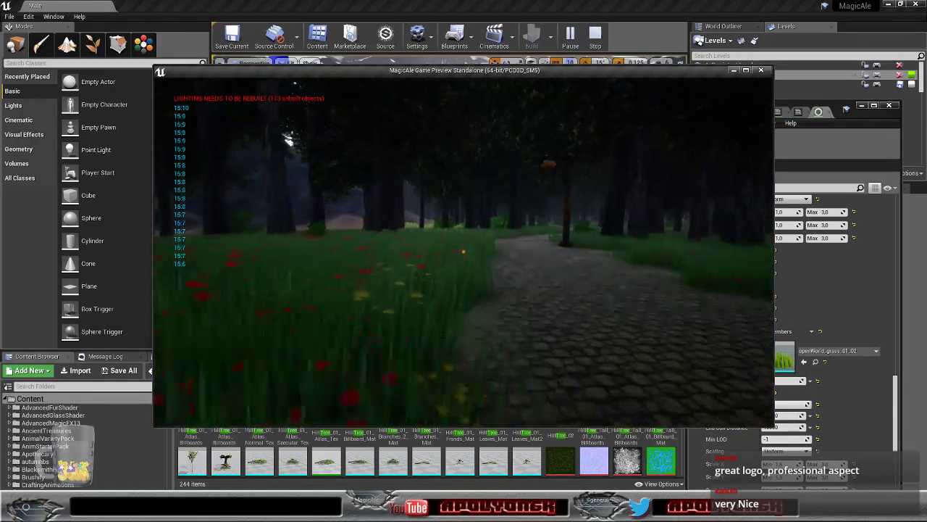
pyautogui.press('w')
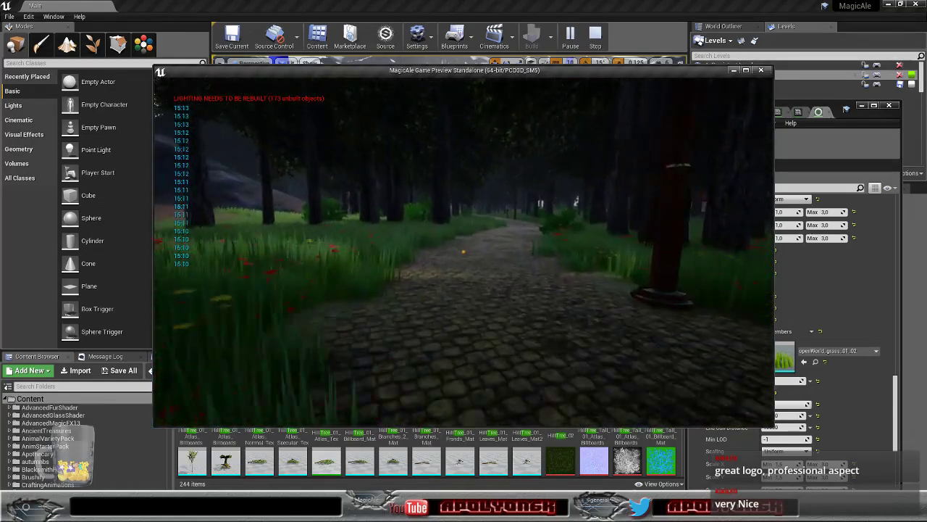
pyautogui.press('w')
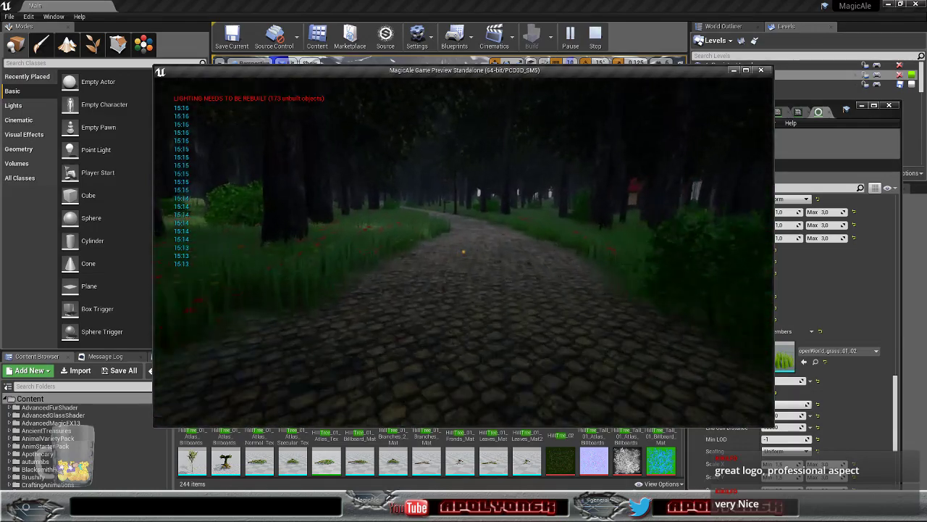
pyautogui.press('w')
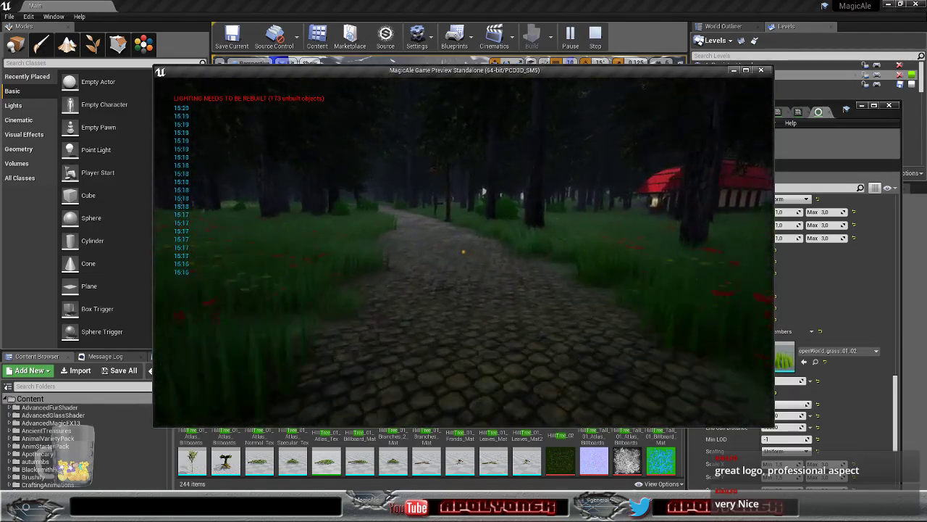
pyautogui.press('w')
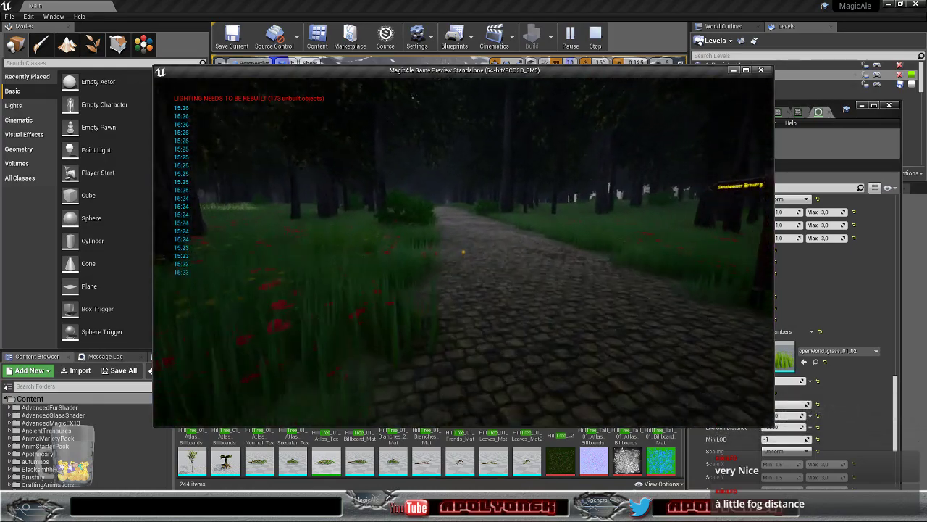
pyautogui.press('w')
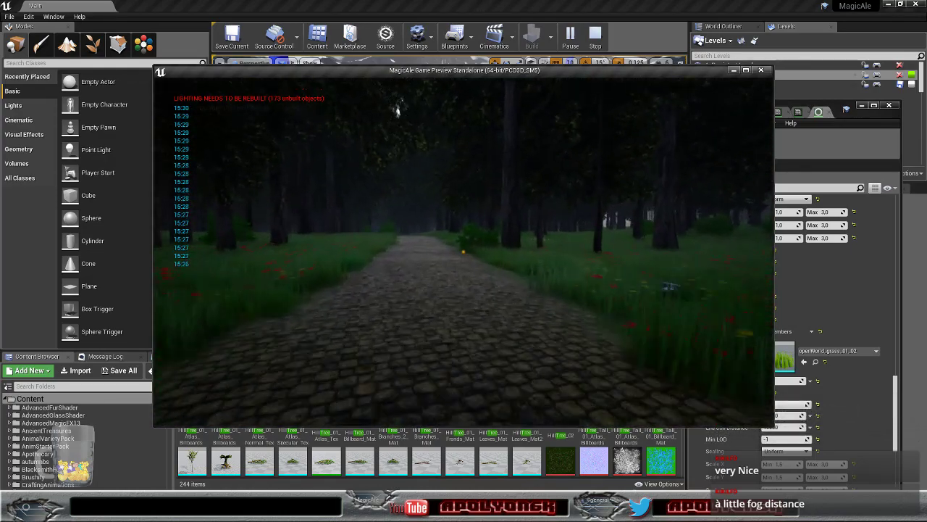
pyautogui.press('w')
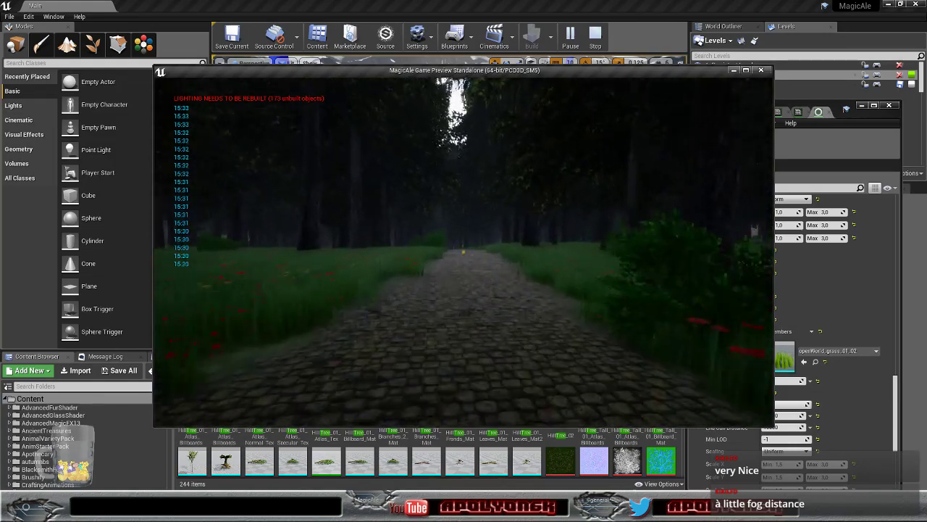
pyautogui.press('w')
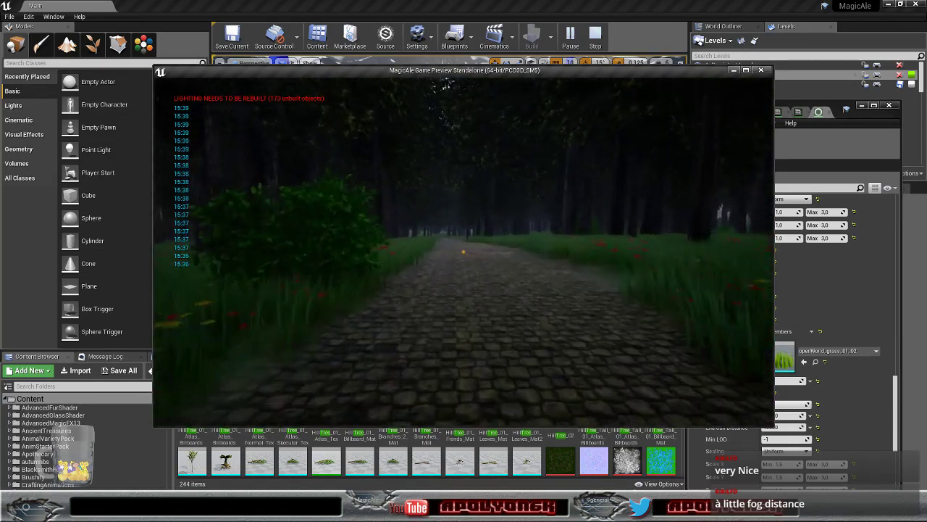
pyautogui.press('w')
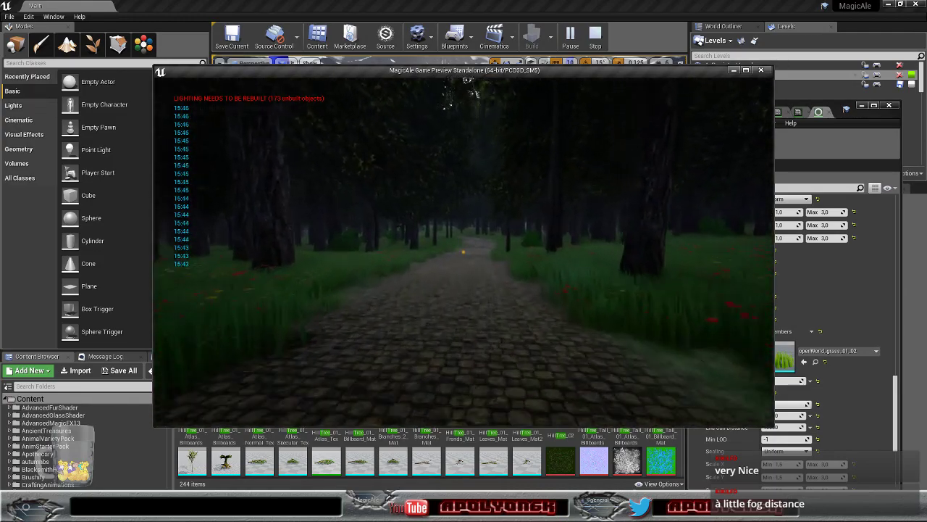
# - Cross the flower meadow near the tower and climb the rocky mountainside to the snowy ridge, inspecting the rock and snow textures
pyautogui.press('w')
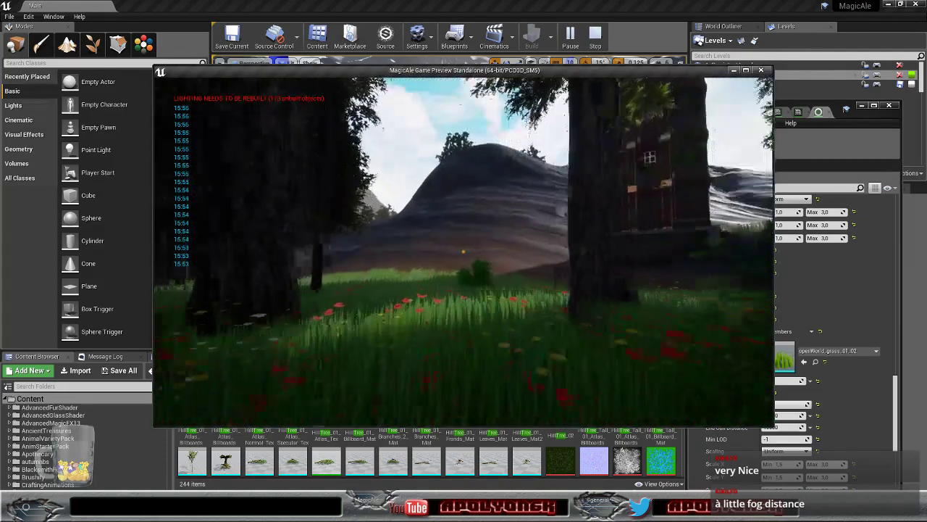
pyautogui.press('w')
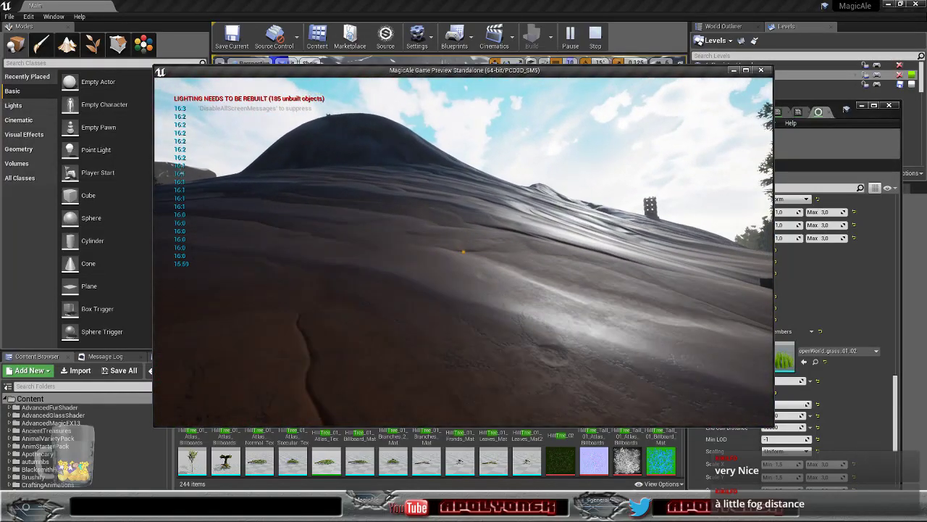
pyautogui.press('w')
pyautogui.press('w')
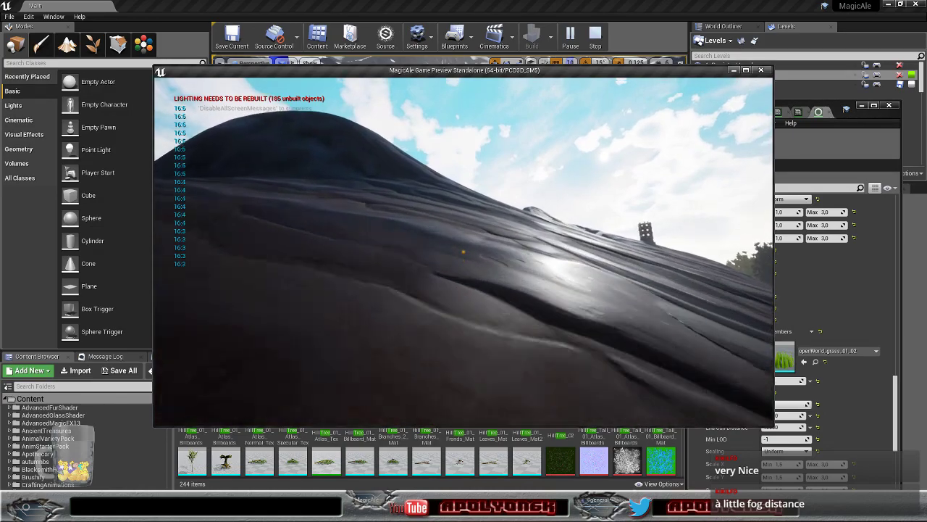
pyautogui.press('w')
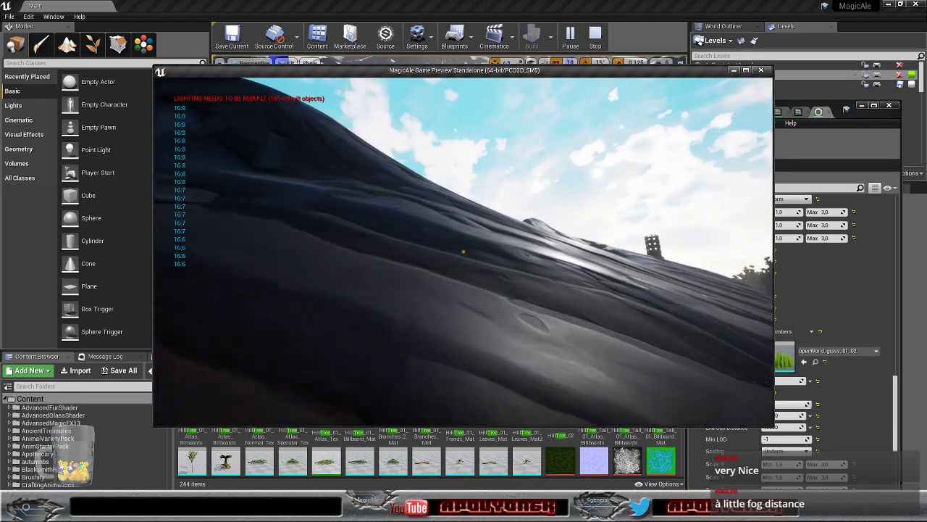
pyautogui.press('w')
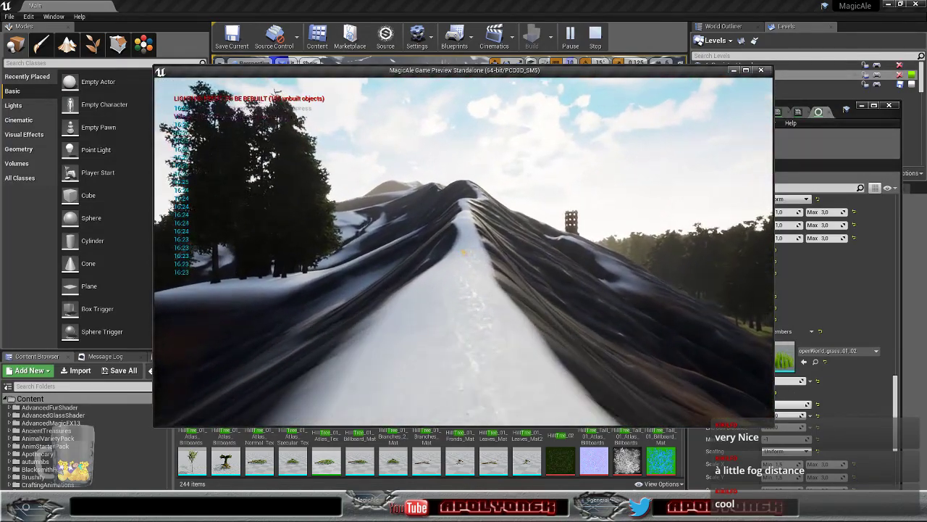
pyautogui.press('w')
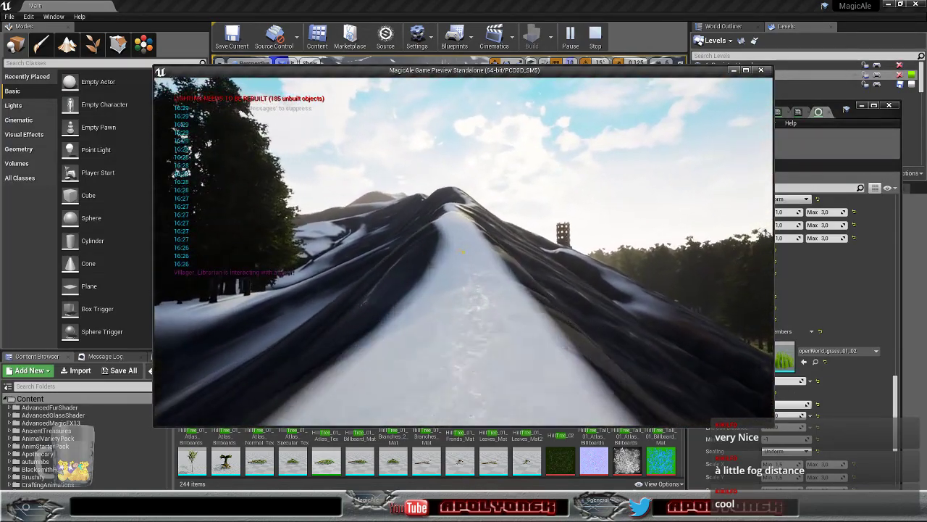
# - Walk along the narrow snowy ridge near the tower, inspecting how the snow blends into the dark rock sides
pyautogui.press('w')
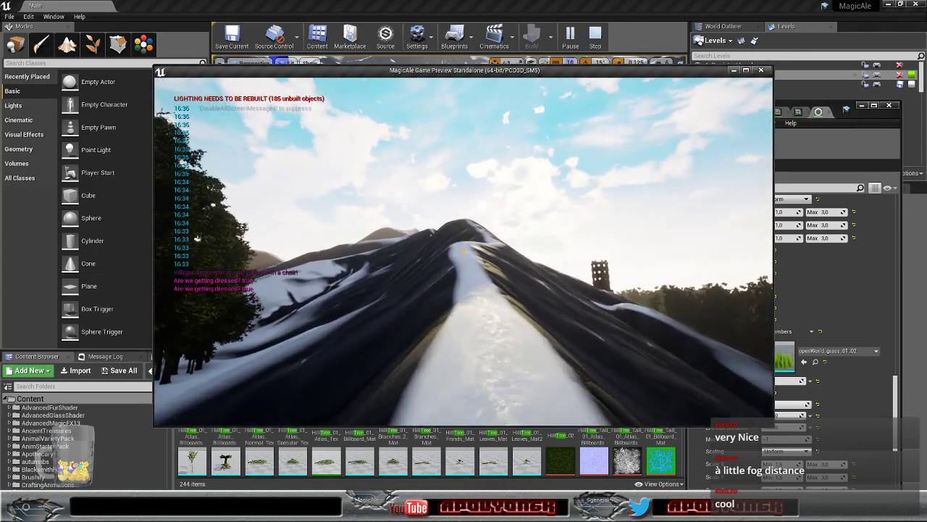
pyautogui.press('w')
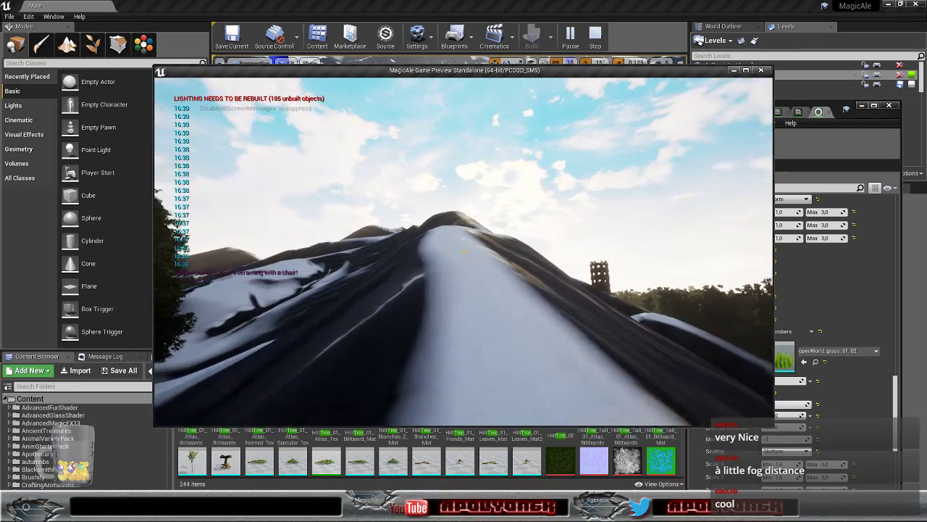
pyautogui.press('w')
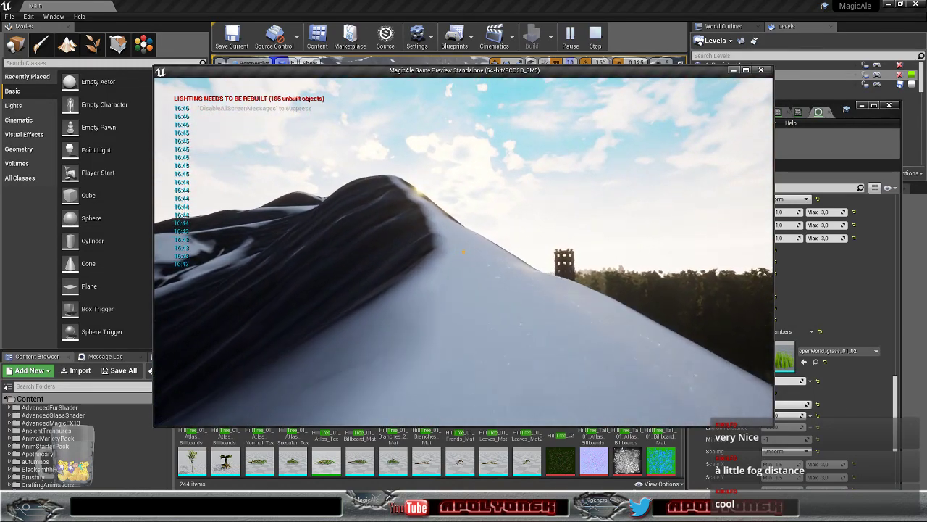
pyautogui.press('w')
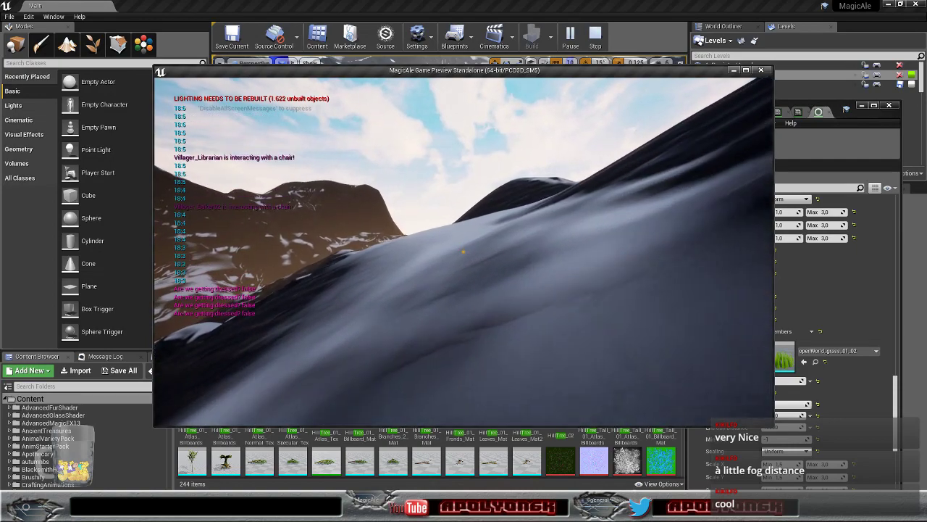
# - Traverse the snow slope beside the dark rock face, examining the snow texture and the distant brown mountains
pyautogui.press('w')
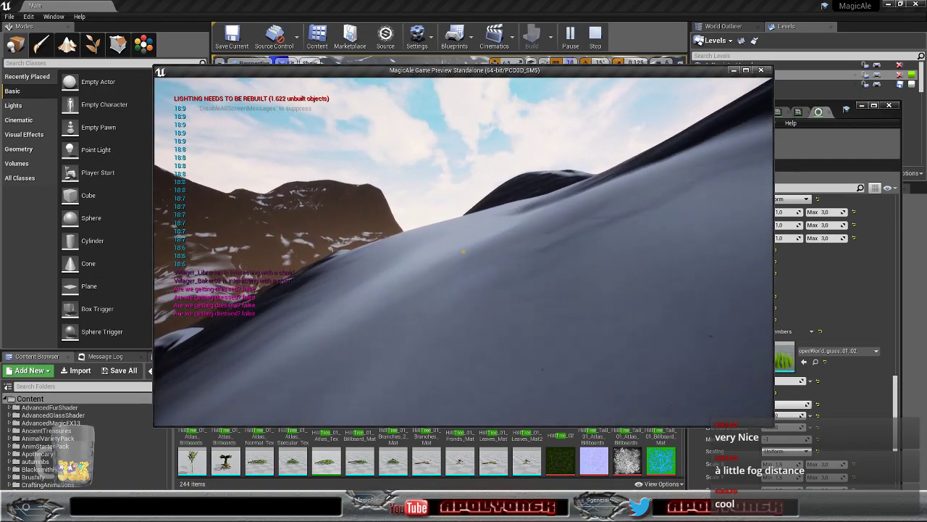
pyautogui.press('w')
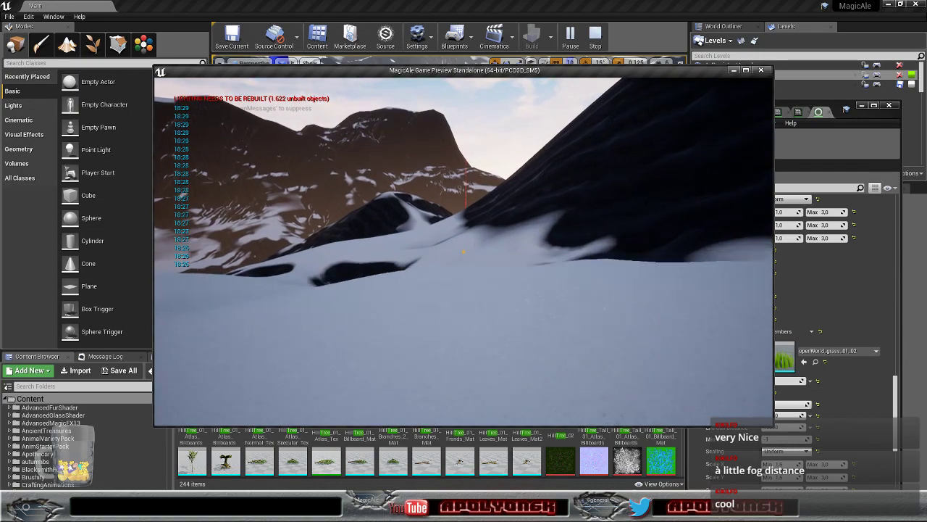
pyautogui.press('w')
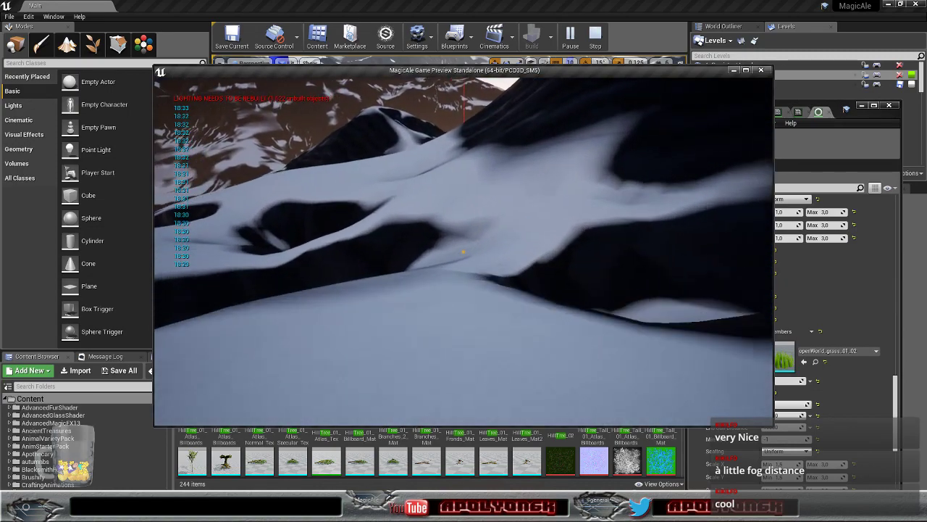
pyautogui.press('w')
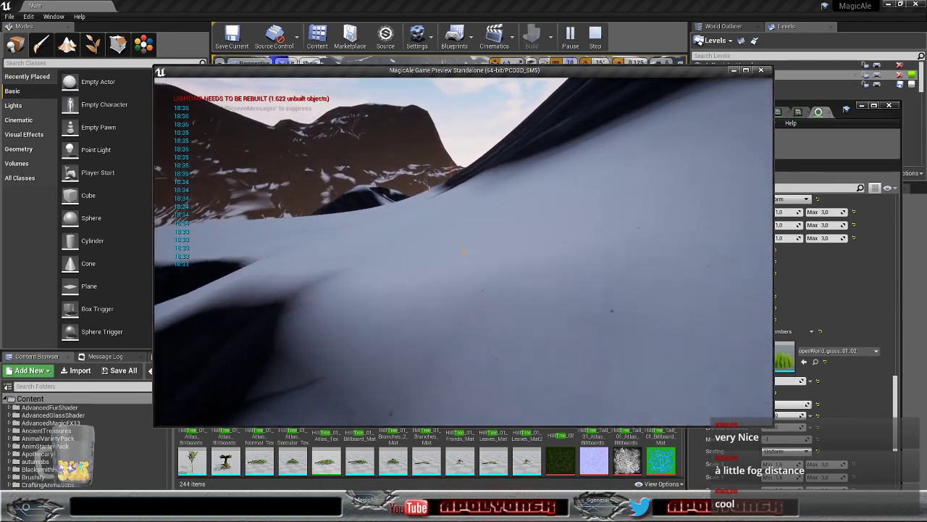
pyautogui.press('w')
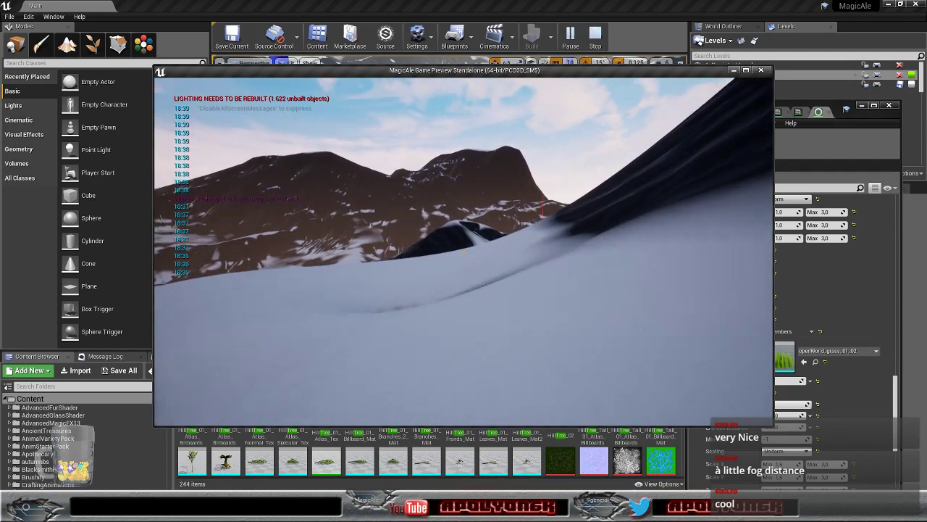
pyautogui.press('w')
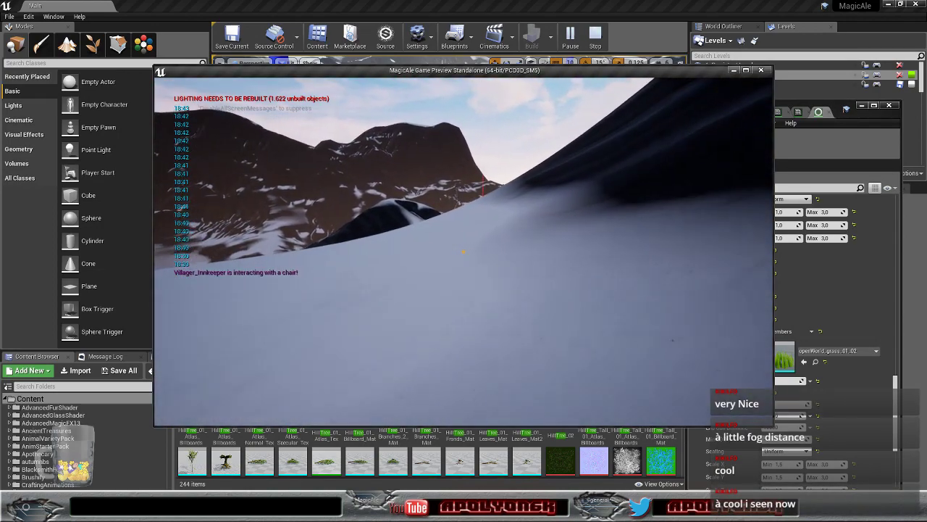
pyautogui.press('w')
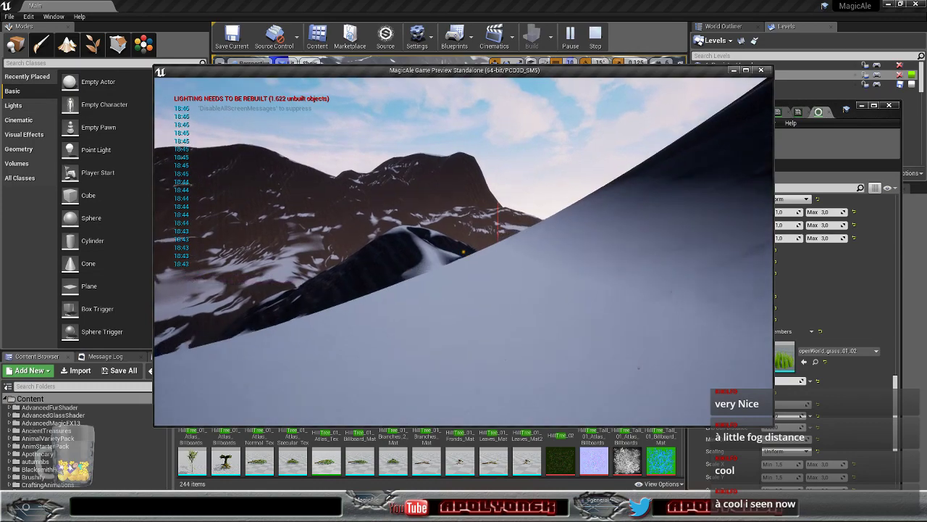
pyautogui.press('w')
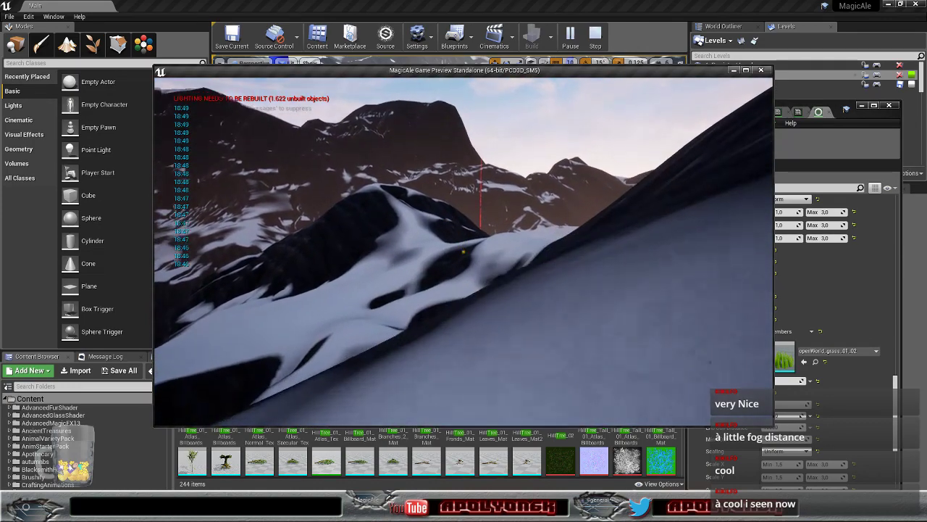
# - Cross the snow-covered saddle with dark rock patches, checking the snow and rock transitions toward the red beam
pyautogui.press('w')
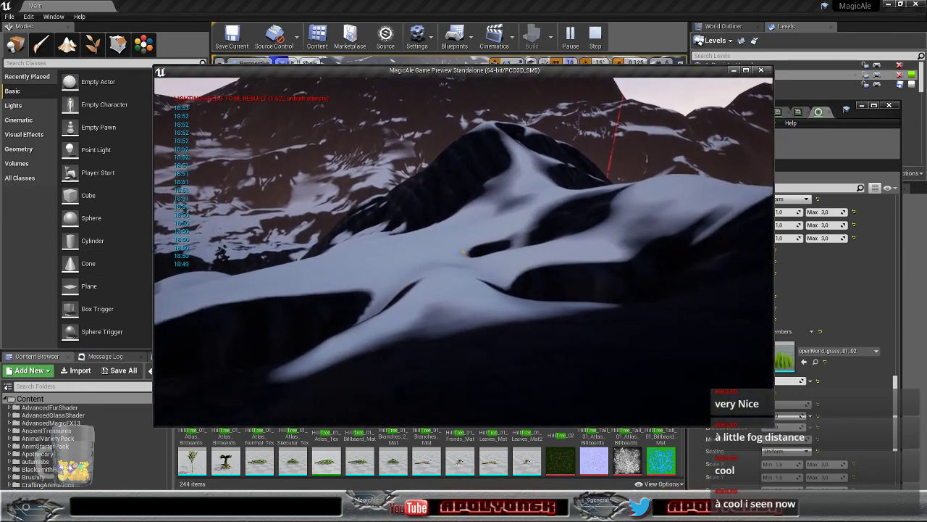
pyautogui.press('w')
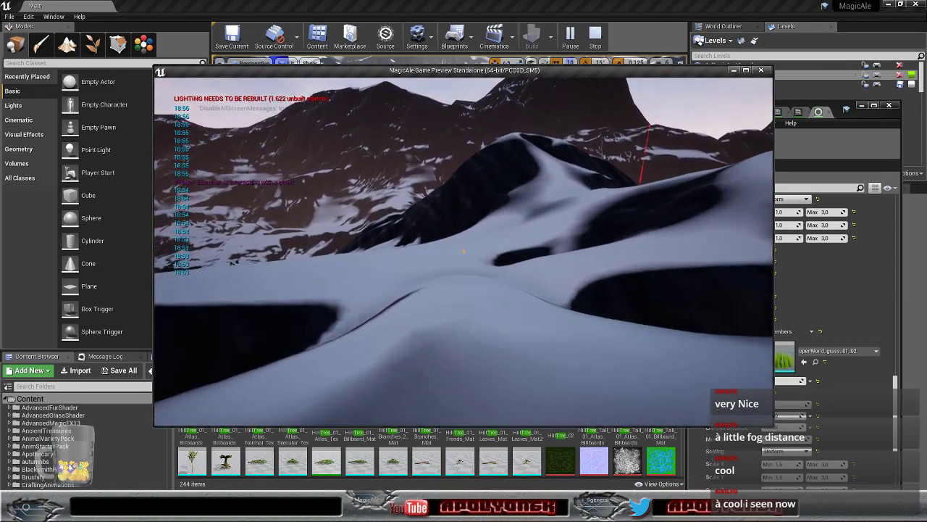
pyautogui.press('w')
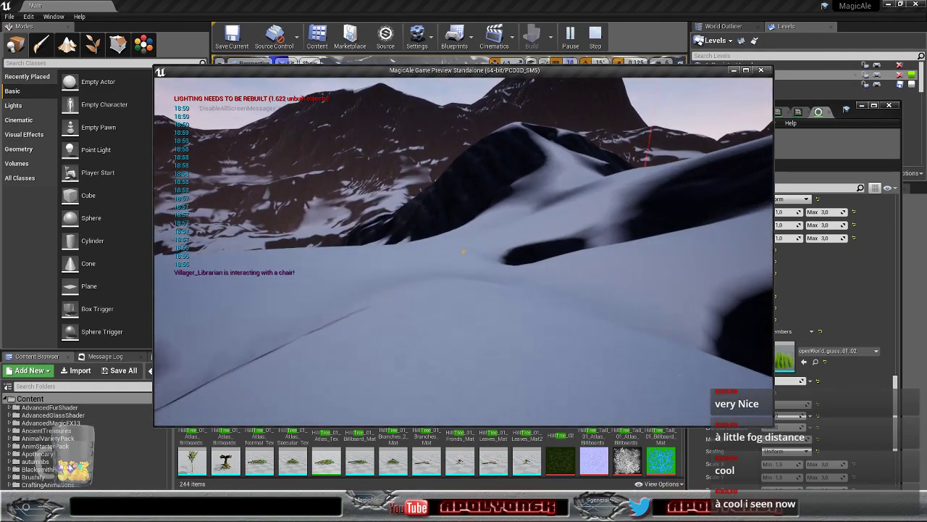
pyautogui.press('w')
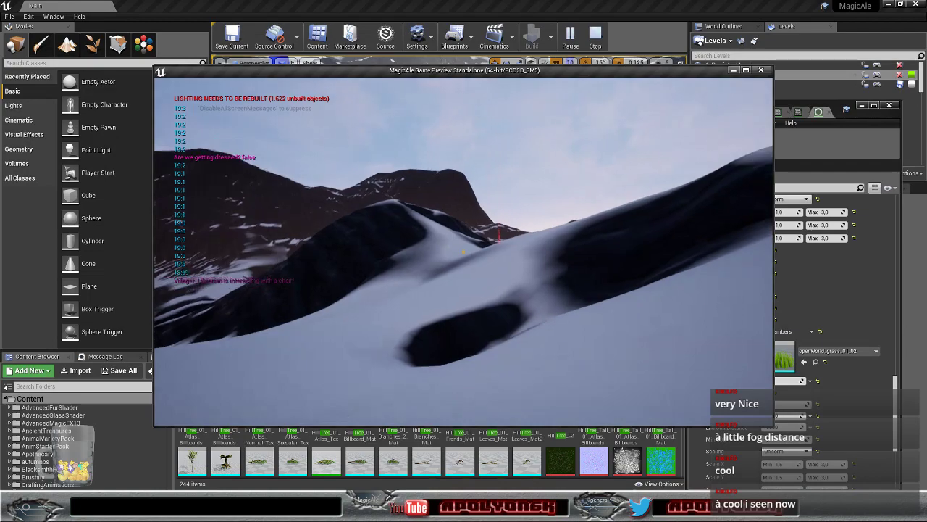
pyautogui.press('w')
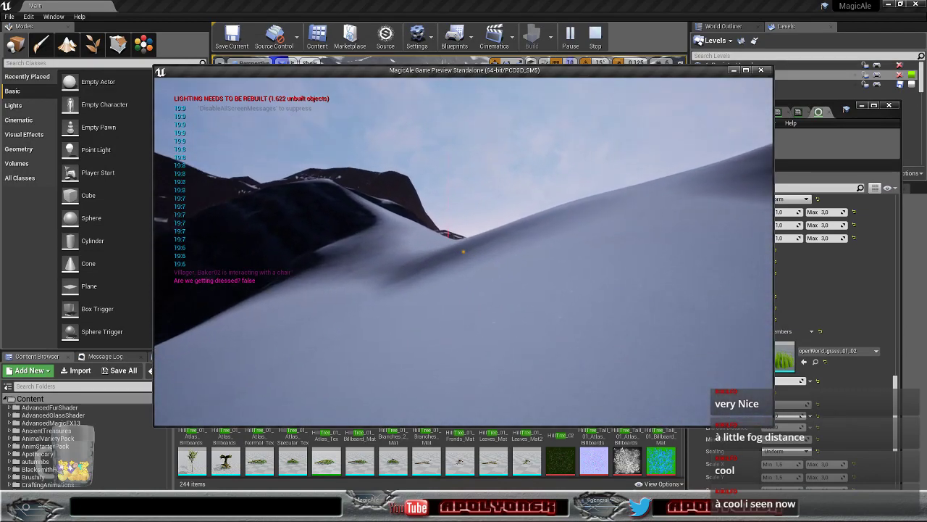
pyautogui.press('w')
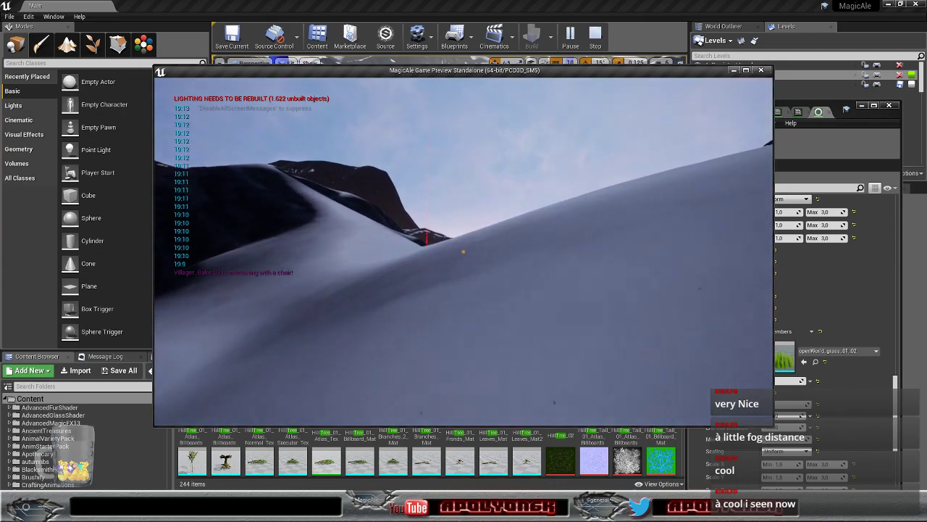
pyautogui.press('w')
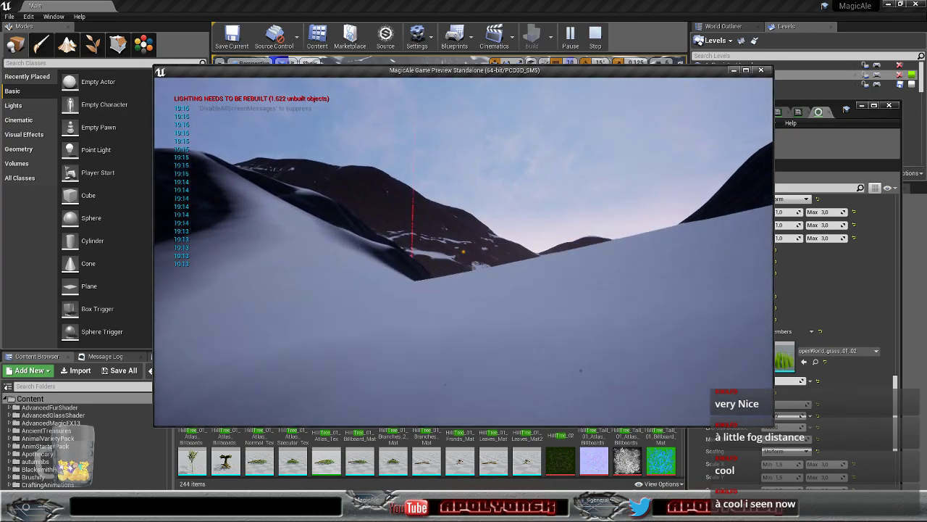
# - Climb the broad snow crest to its summit at dusk, inspecting the snow surface and the mountain silhouettes
pyautogui.press('w')
pyautogui.press('w')
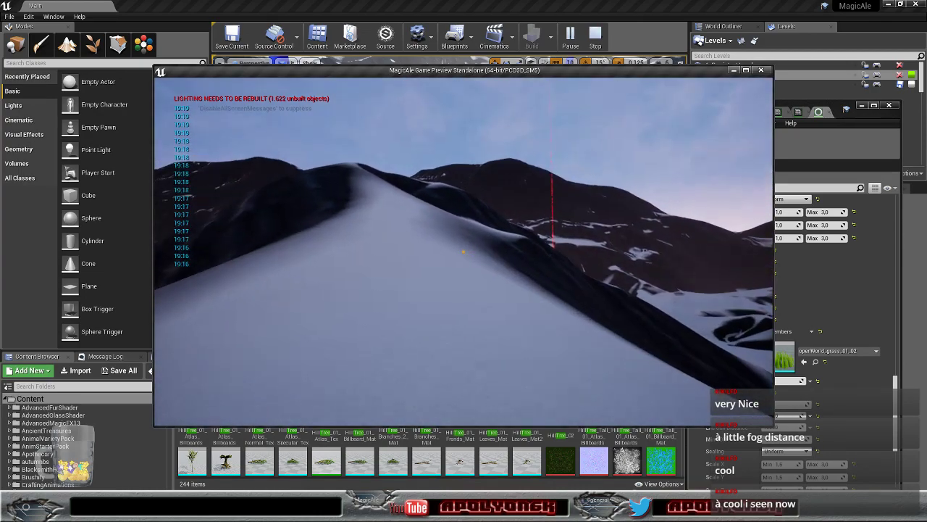
pyautogui.press('w')
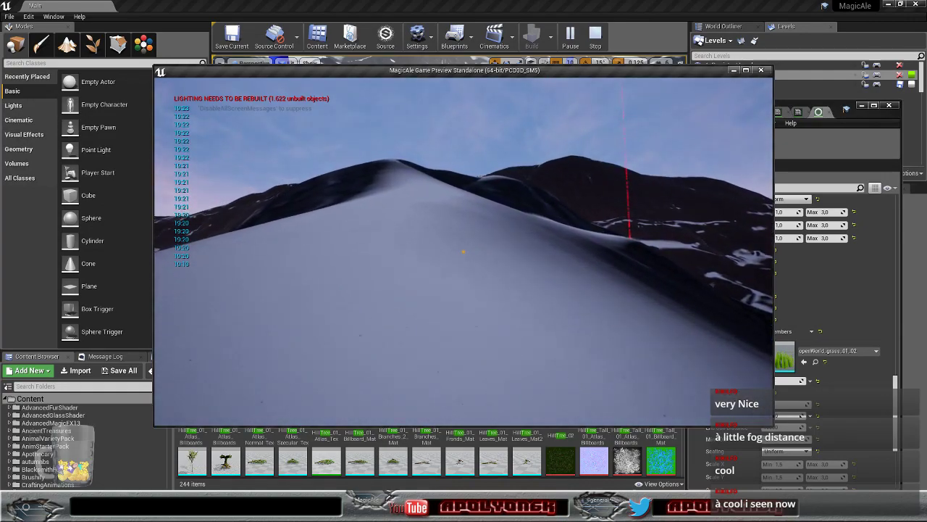
pyautogui.press('w')
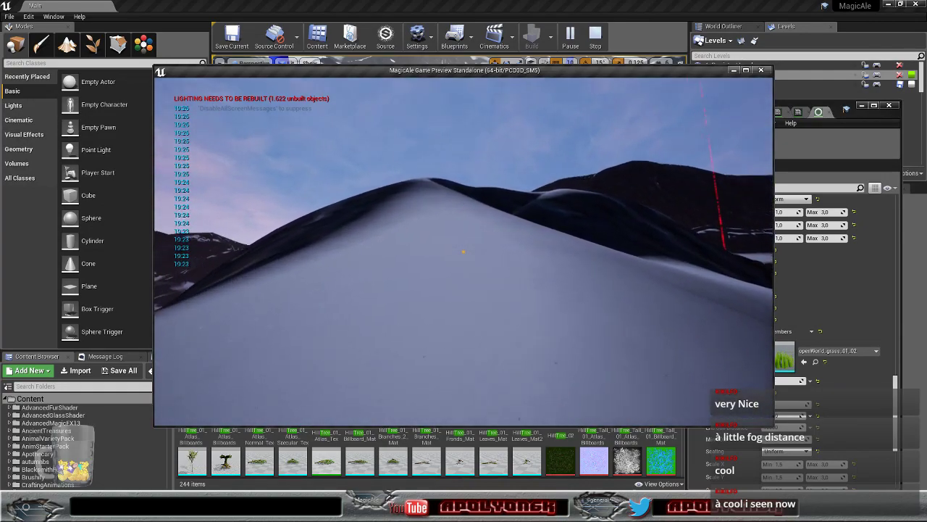
pyautogui.press('w')
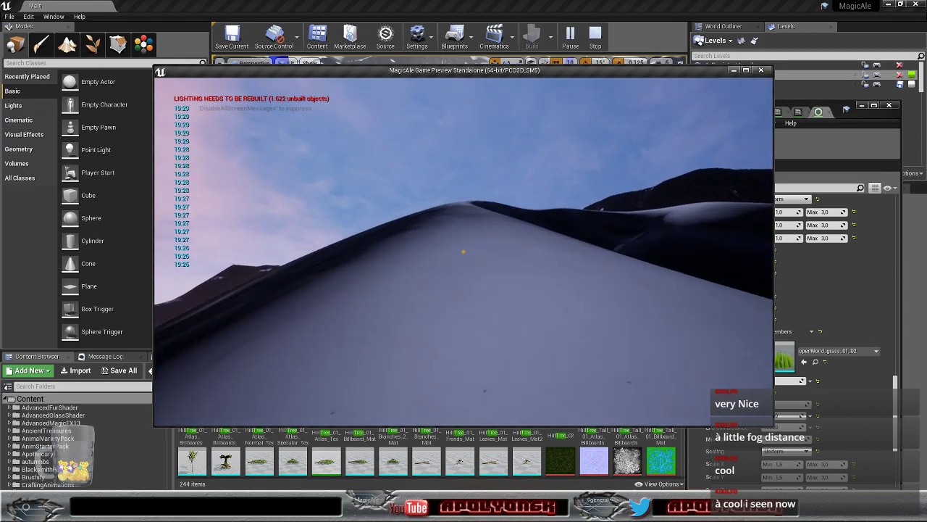
pyautogui.press('w')
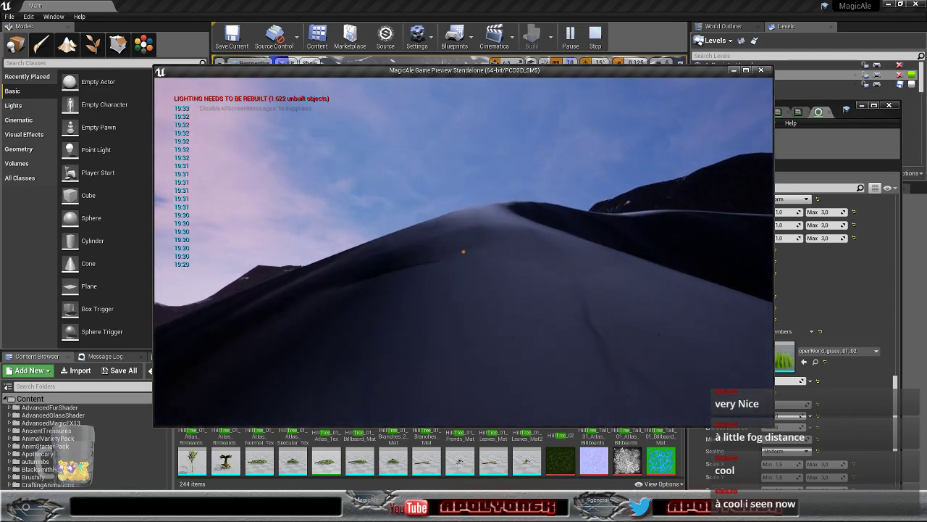
pyautogui.press('w')
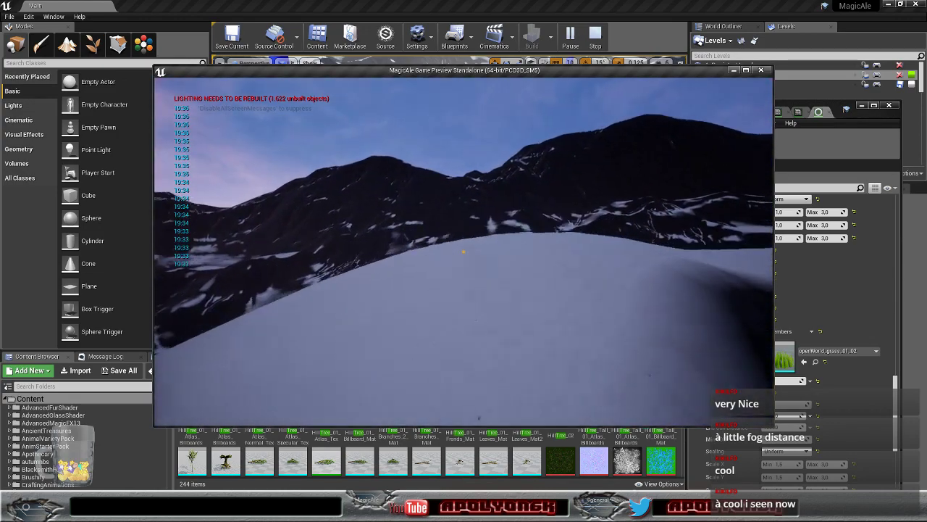
# - Walk down from the snow crest toward the red beam, inspecting the snow slope and the streaked dark mountainside
pyautogui.press('w')
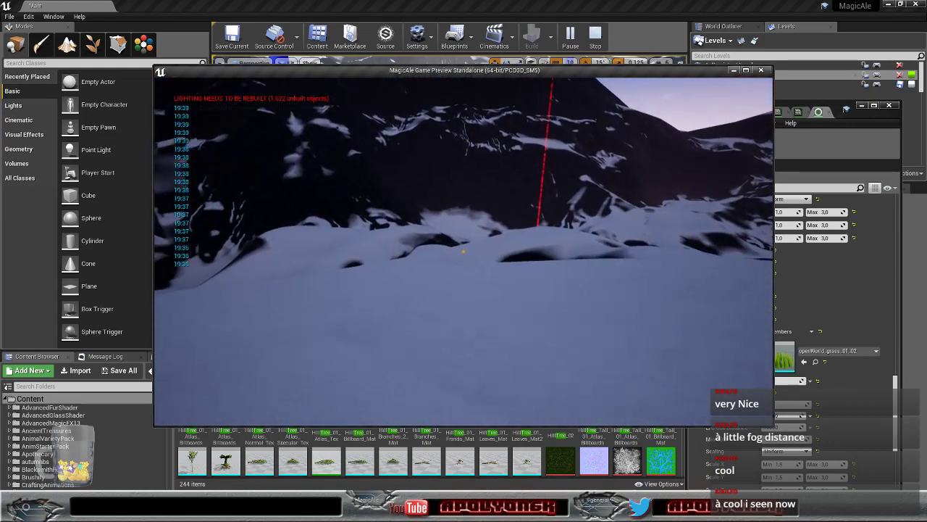
pyautogui.press('w')
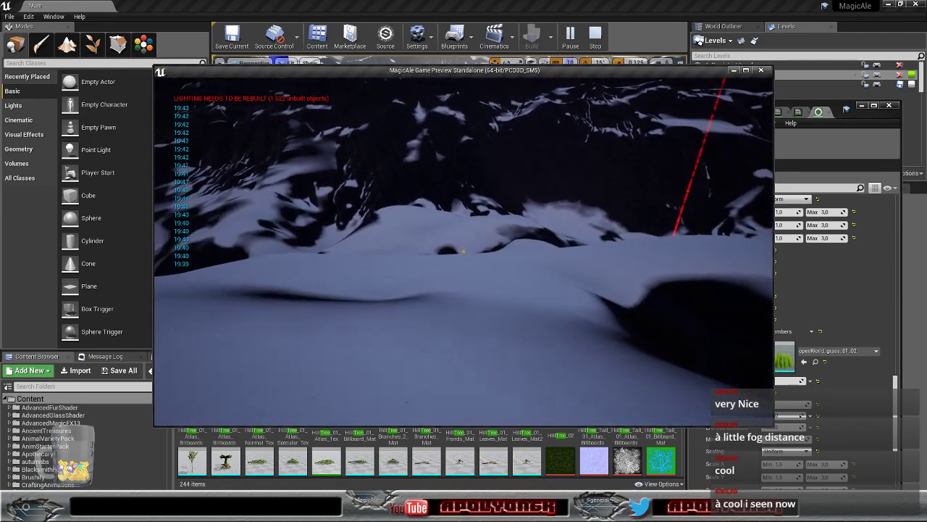
pyautogui.press('w')
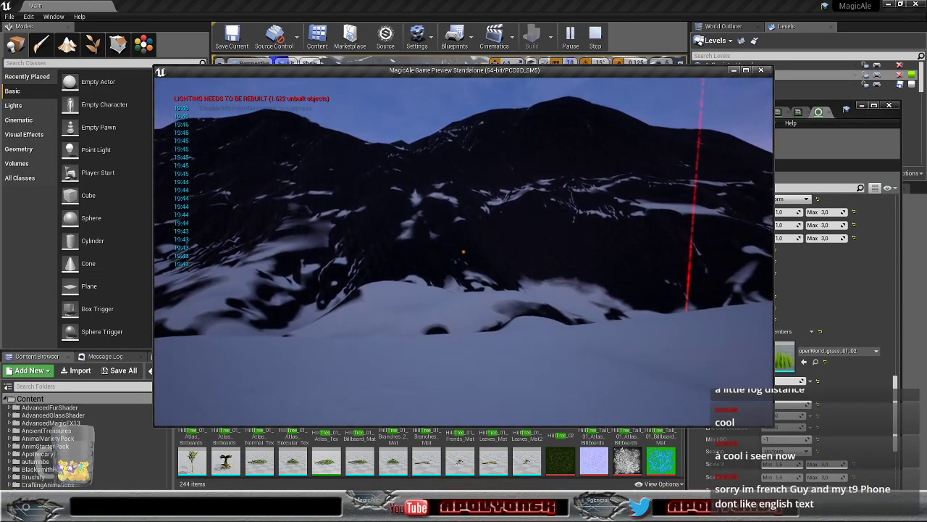
pyautogui.press('w')
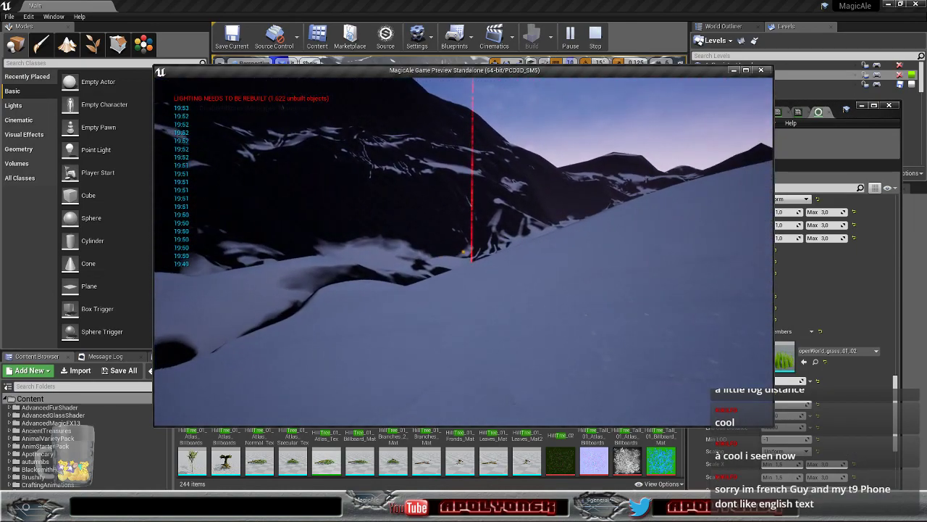
pyautogui.press('w')
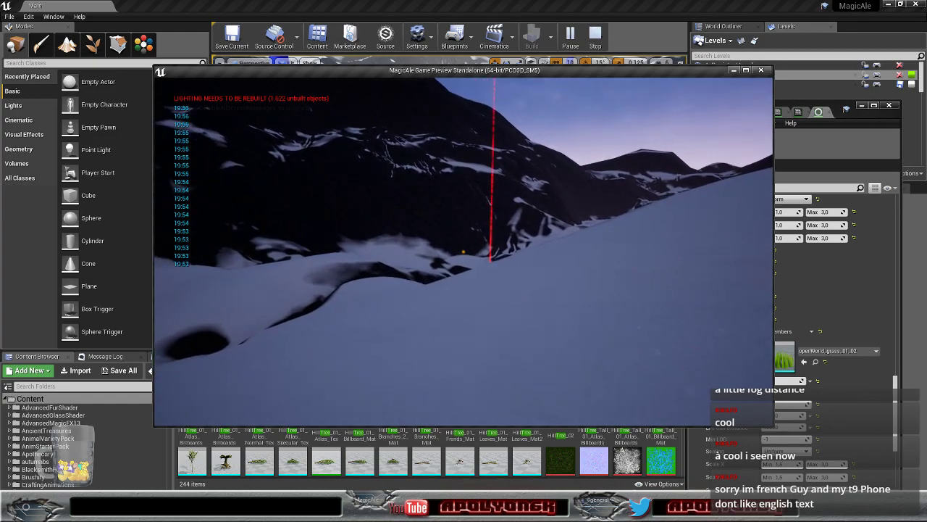
pyautogui.press('w')
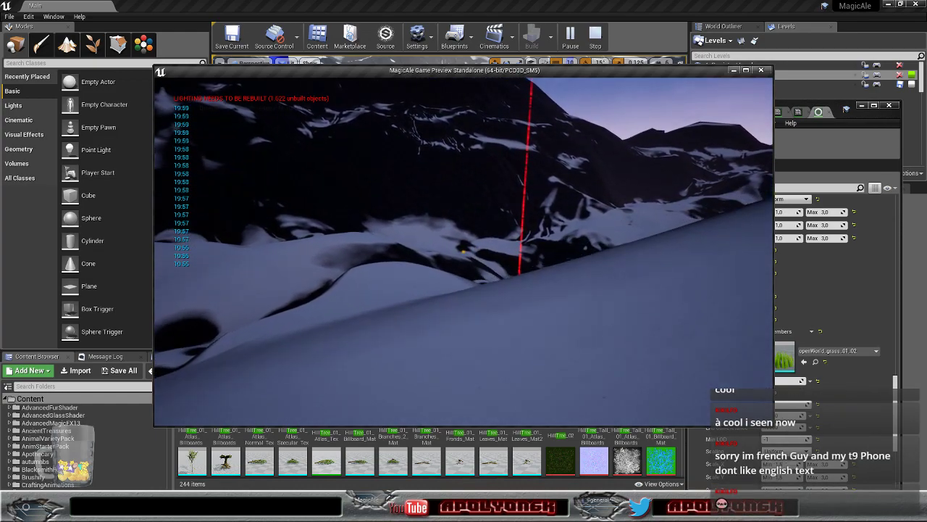
# - Cross the rounded snow mounds above the glowing base of the beam, examining the dark hollows and their snow edges
pyautogui.press('w')
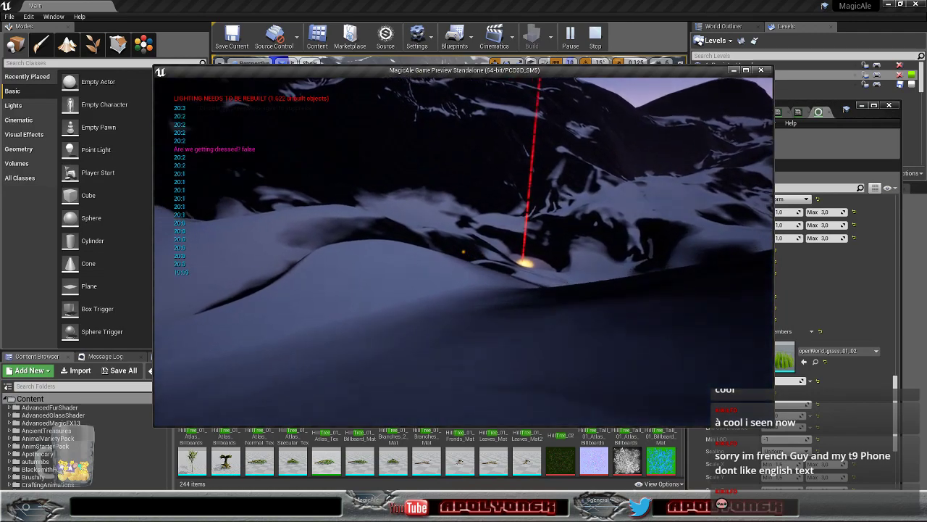
pyautogui.press('w')
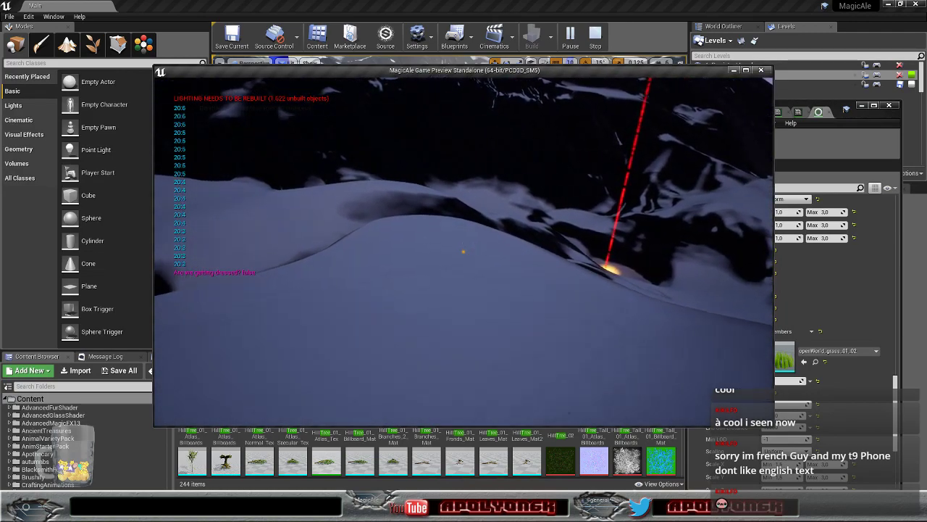
pyautogui.press('w')
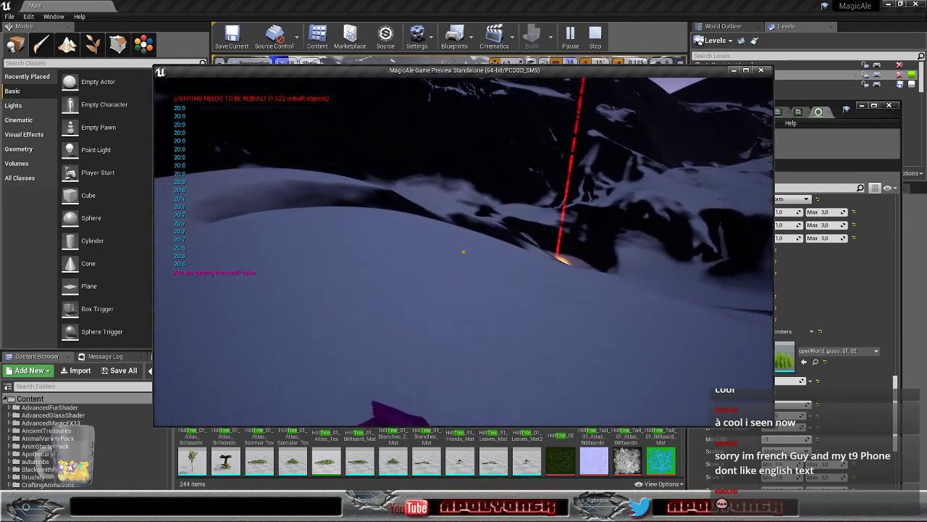
pyautogui.press('w')
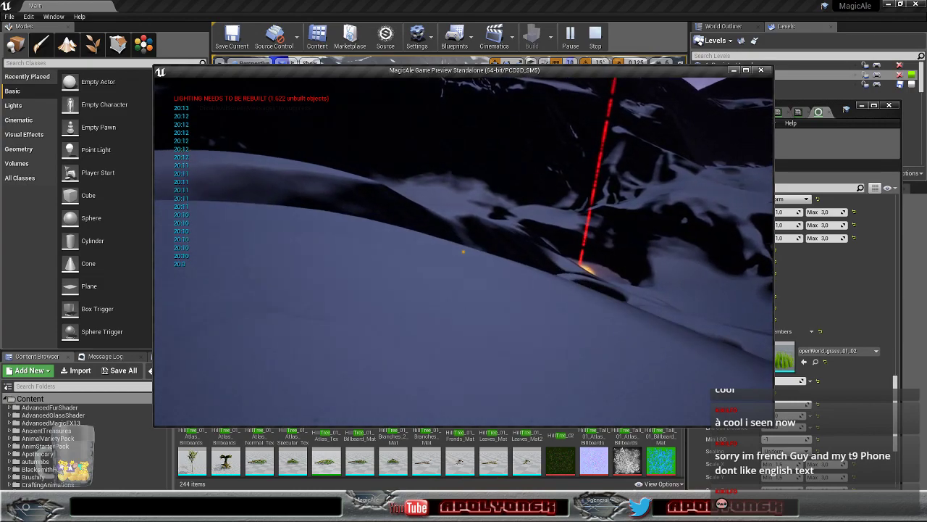
pyautogui.press('w')
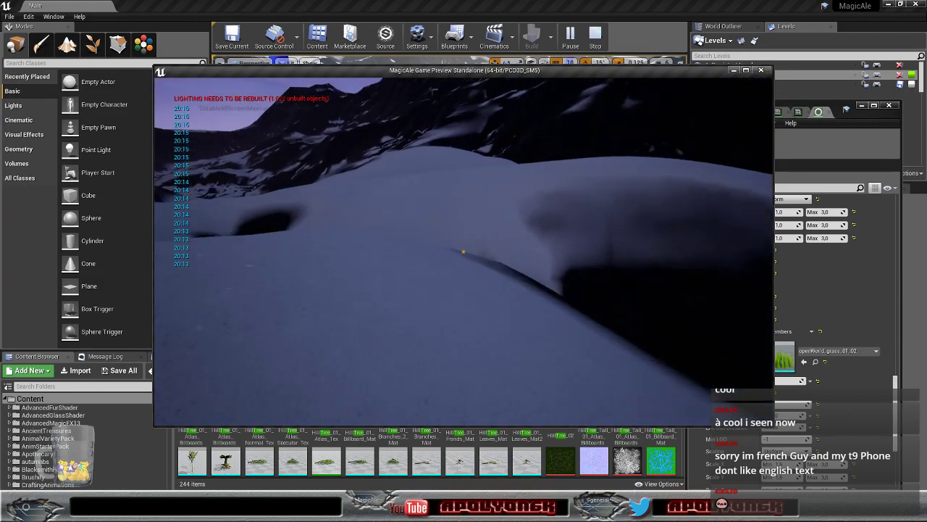
pyautogui.press('w')
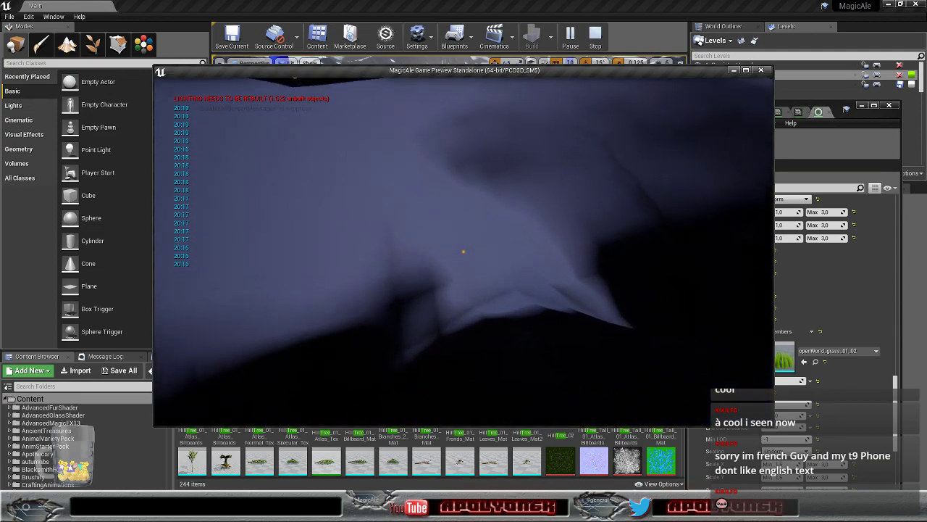
# - Continue over the snowfield into the valley at nightfall, checking how the snow and rock look in low light
pyautogui.press('w')
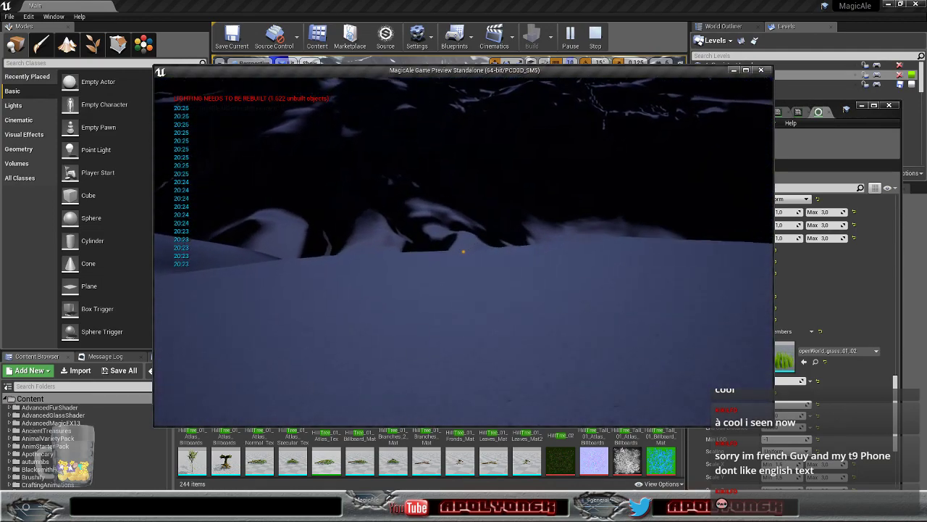
pyautogui.press('w')
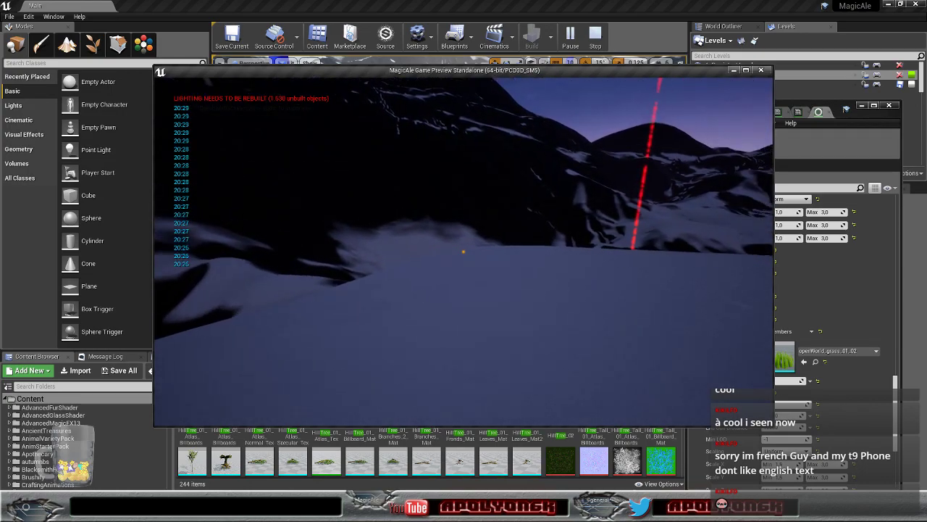
pyautogui.press('w')
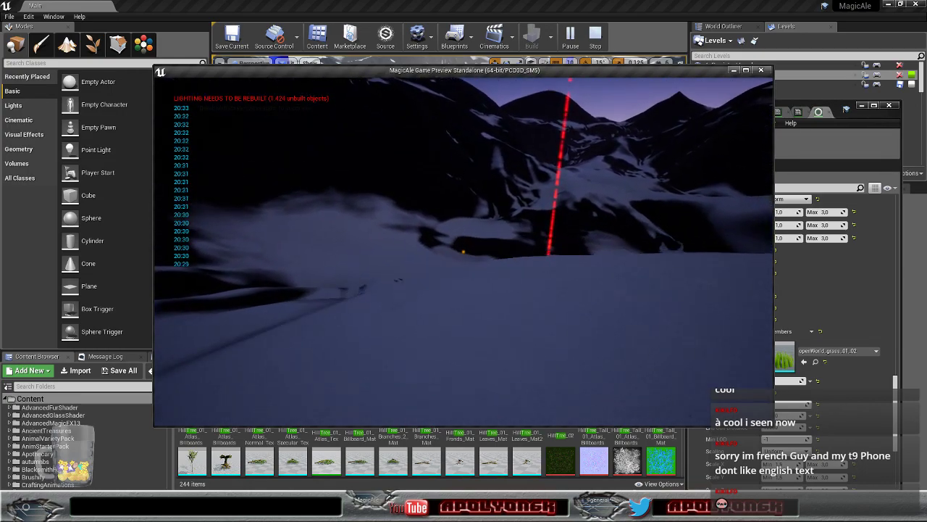
pyautogui.press('w')
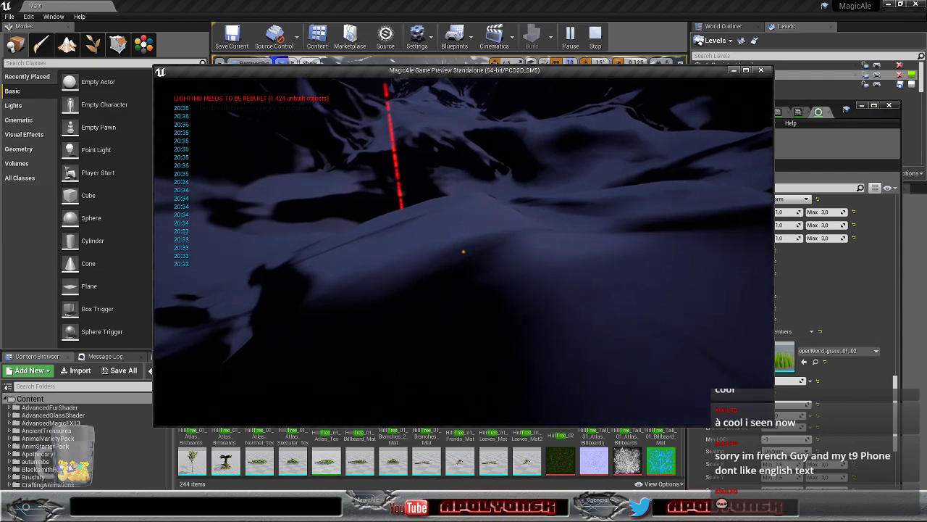
pyautogui.press('w')
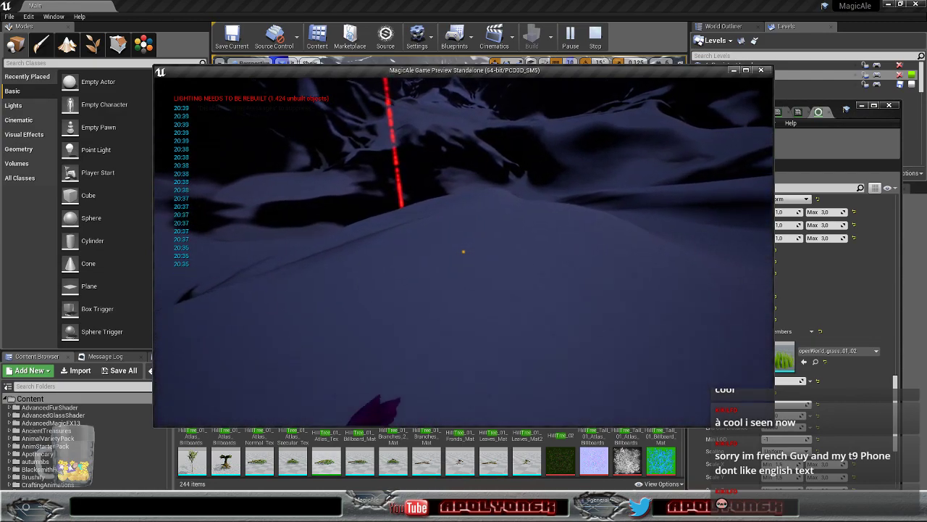
# - Descend the last snow ridge to the glowing base of the red beam and view the object beside it
pyautogui.press('w')
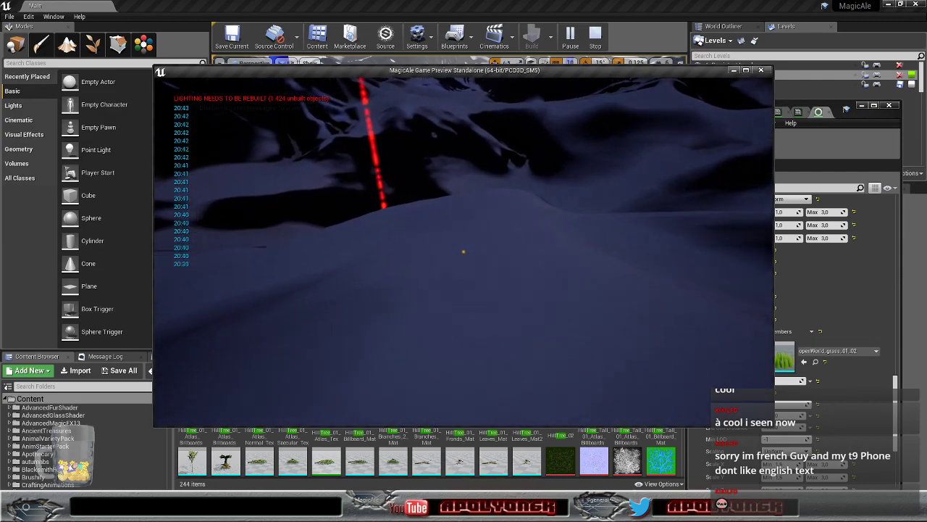
pyautogui.press('w')
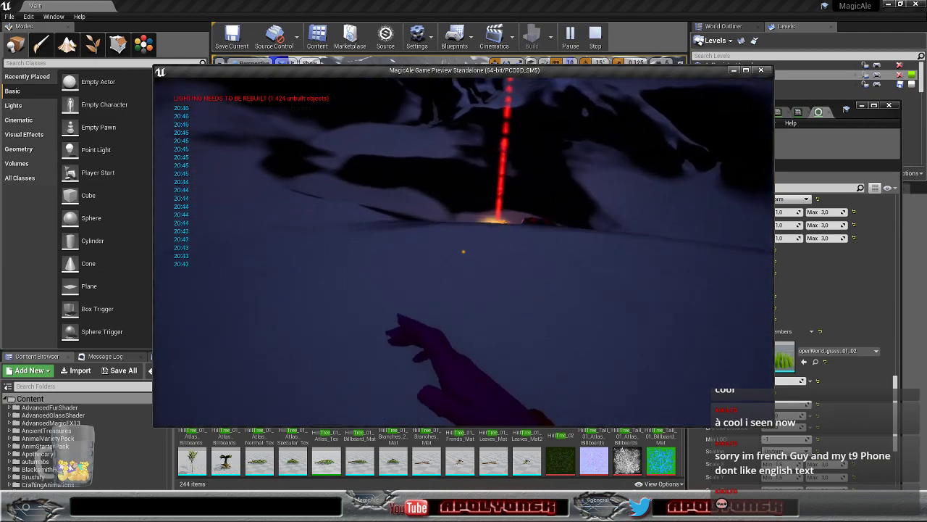
pyautogui.press('w')
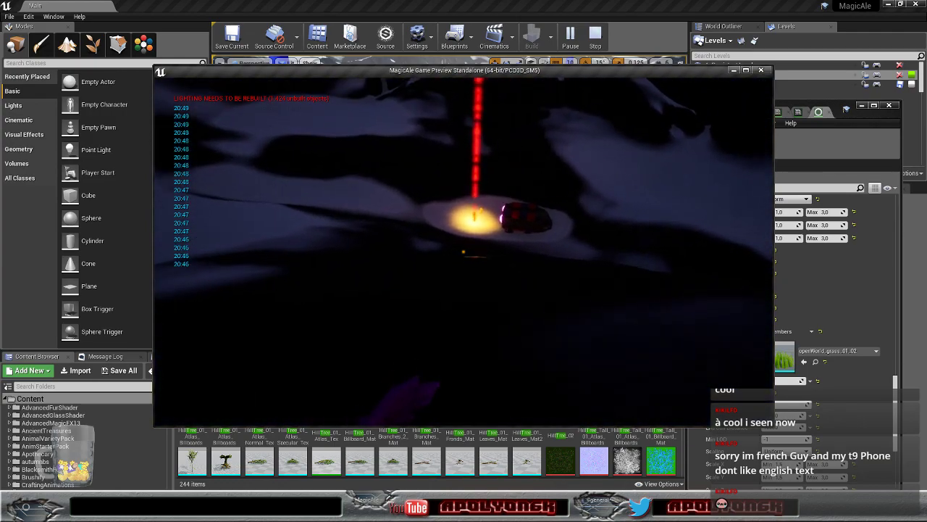
pyautogui.press('w')
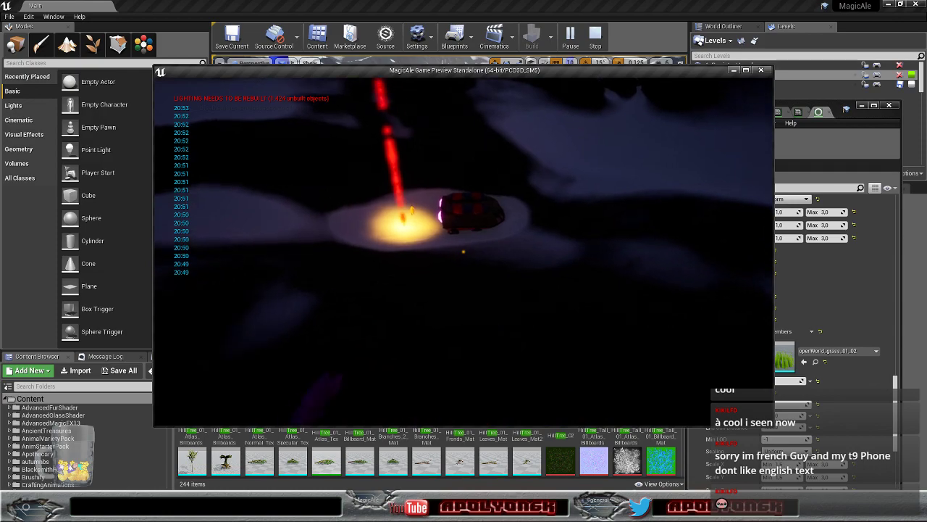
# - Walk the character across the dark snow to the crashed airship and around its hull in the game preview
pyautogui.press('w')
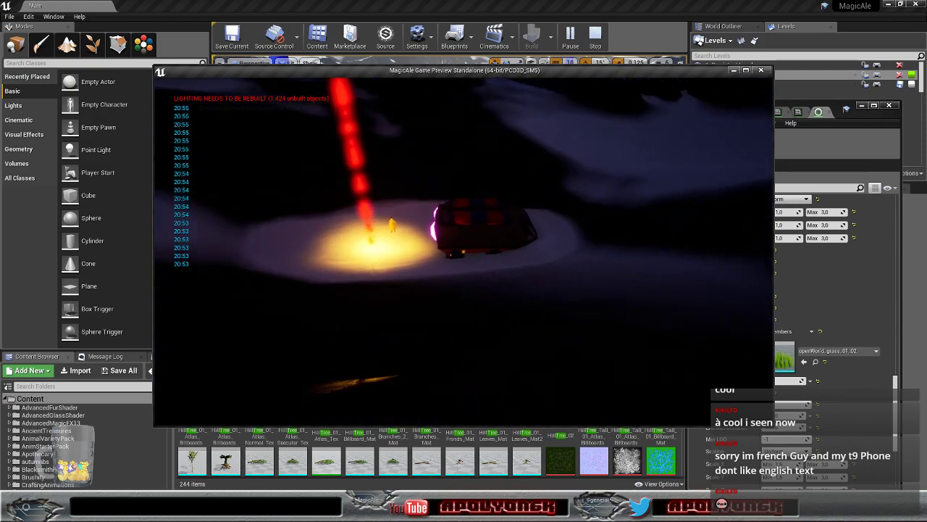
pyautogui.press('w')
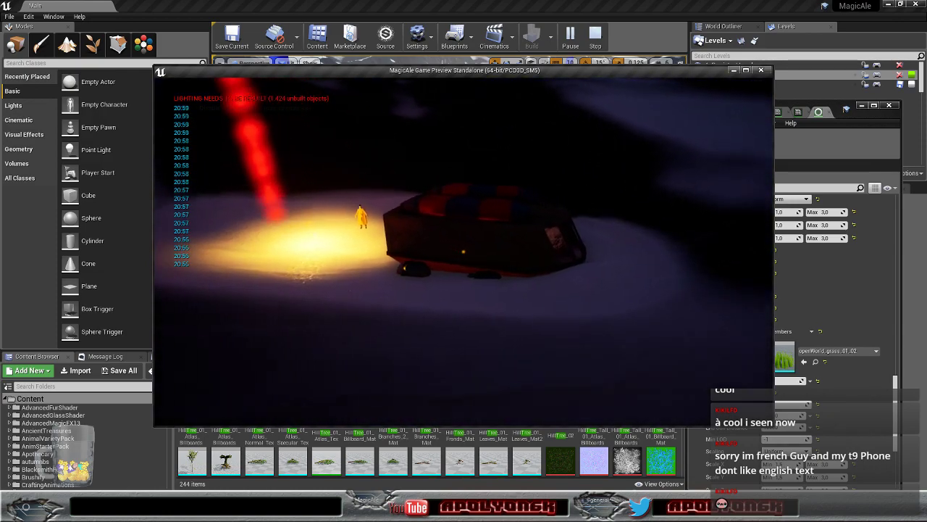
pyautogui.press('w')
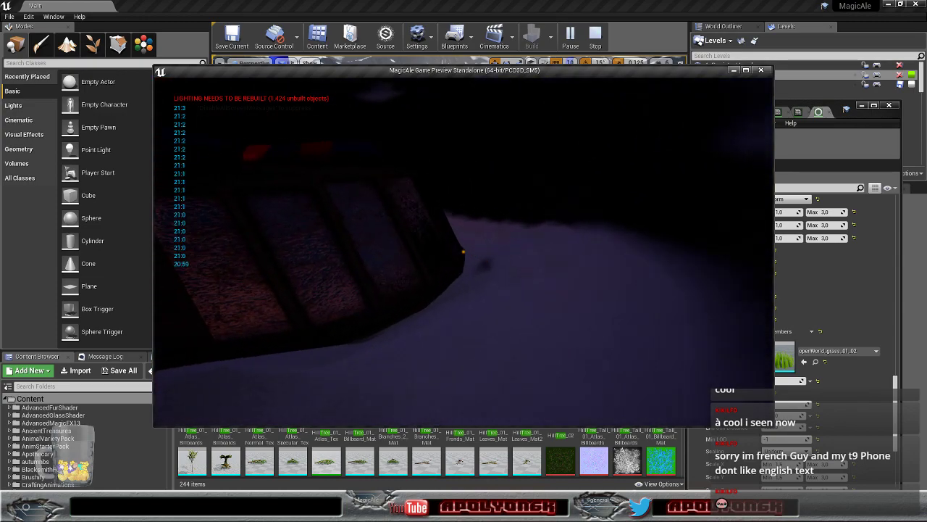
pyautogui.press('d')
pyautogui.press('w')
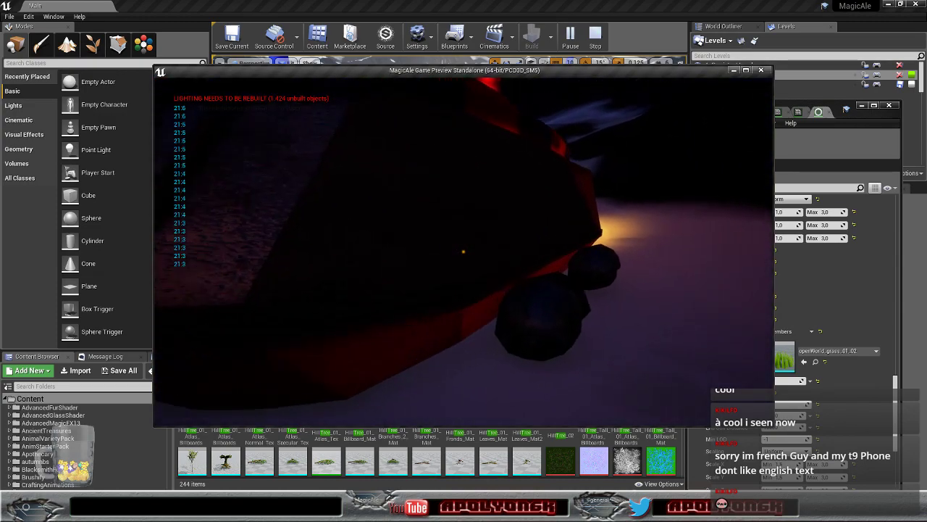
# - Approach the stranded pilot, ask whether the airship is working, and reply that another way out must be found
pyautogui.press('w')
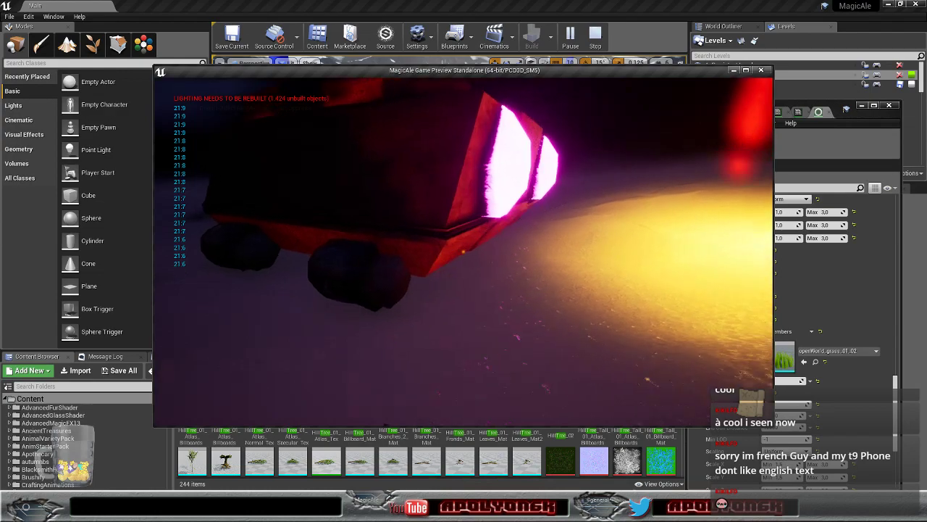
pyautogui.press('w')
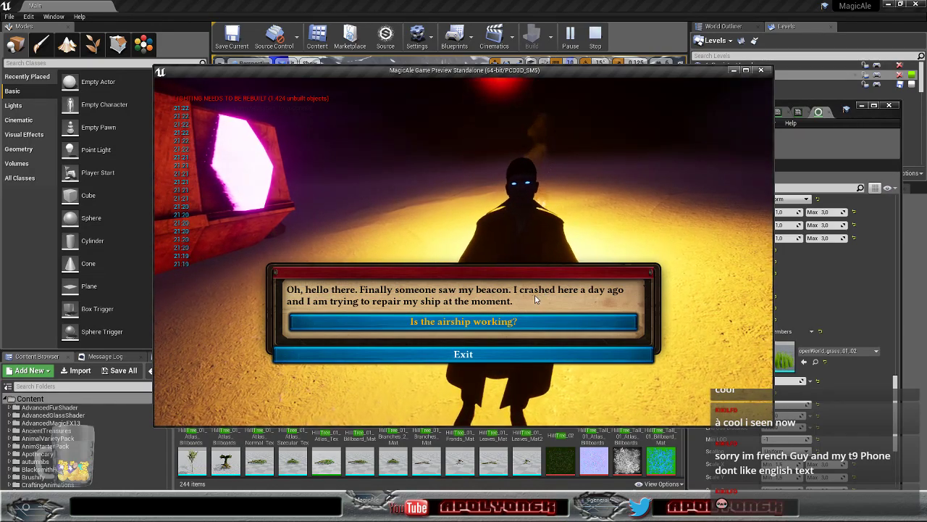
pyautogui.click(416, 323)
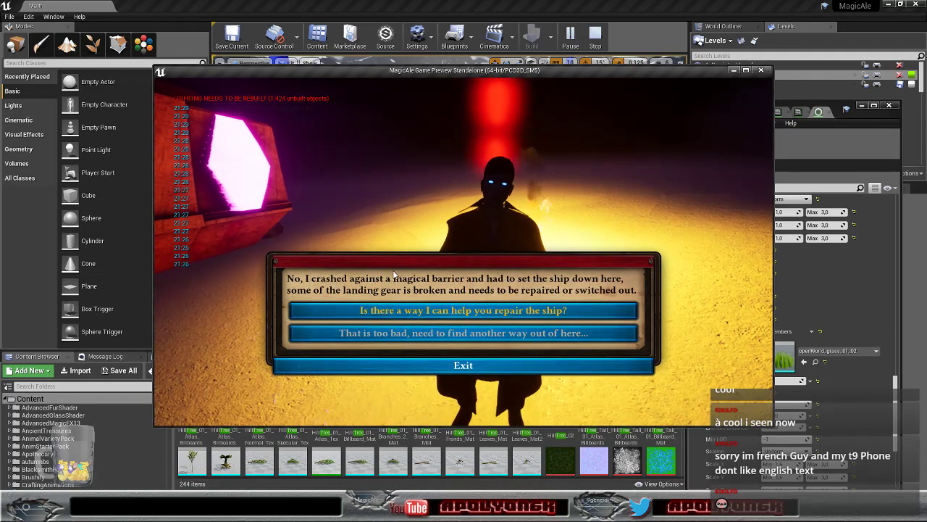
pyautogui.click(438, 338)
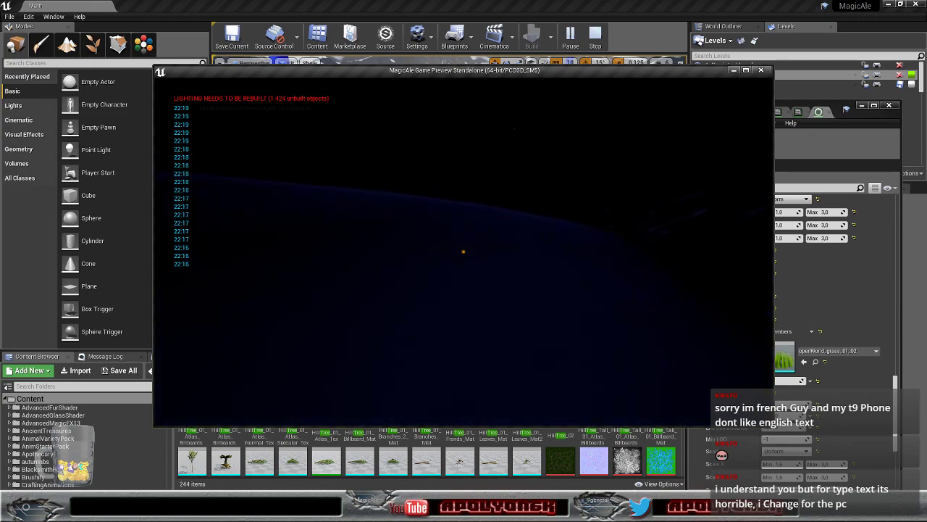
# - Walk through the snowy terrain at night with the glowing lantern to examine the dark landscape and its lighting
pyautogui.press('w')
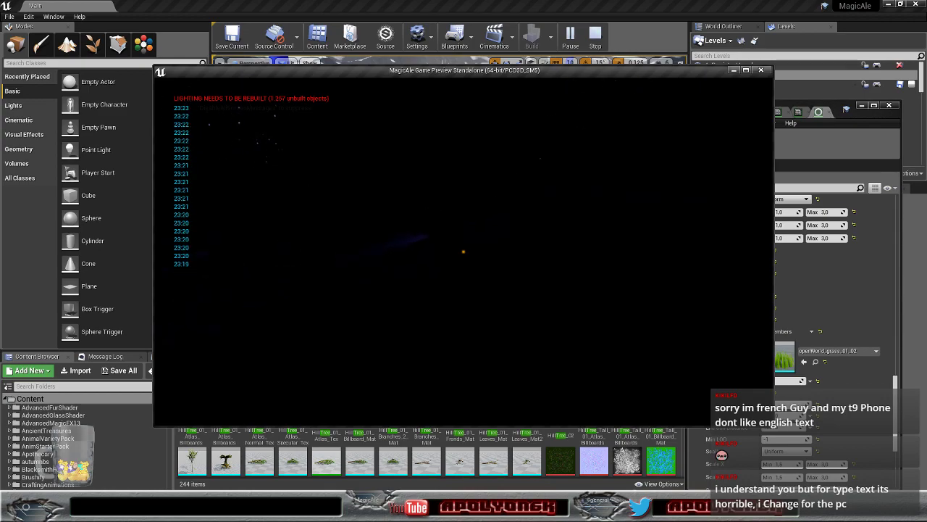
pyautogui.press('w')
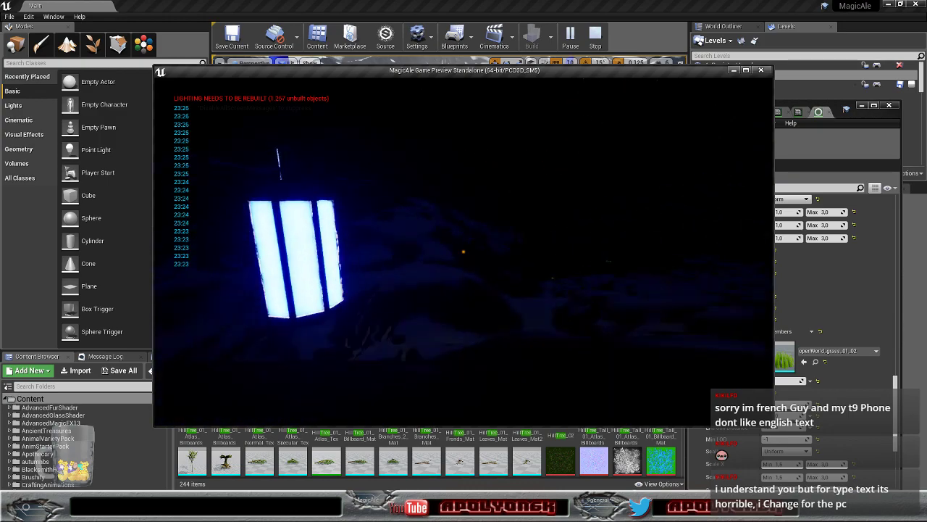
pyautogui.press('w')
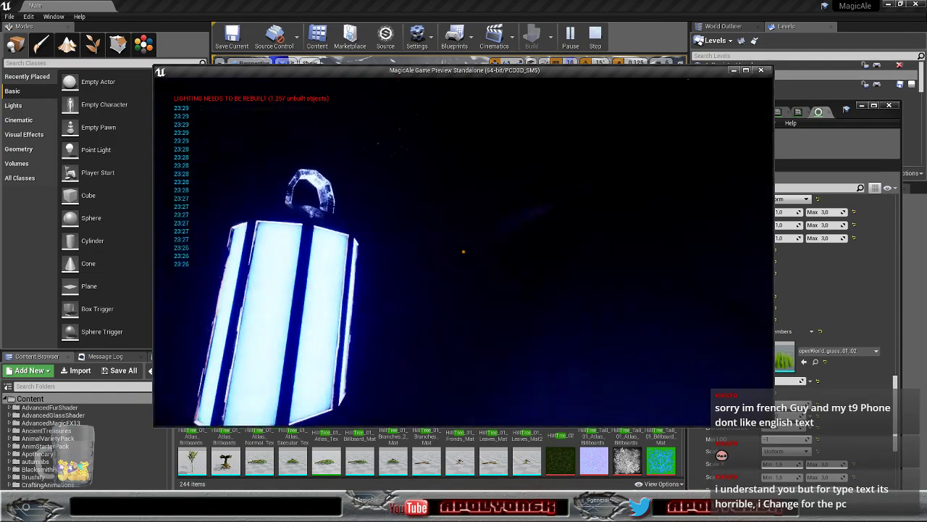
pyautogui.press('w')
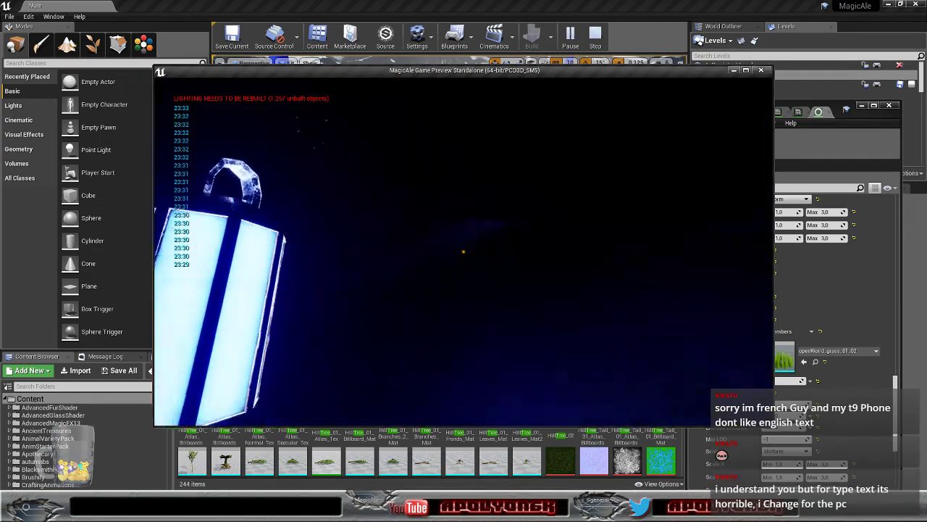
pyautogui.press('w')
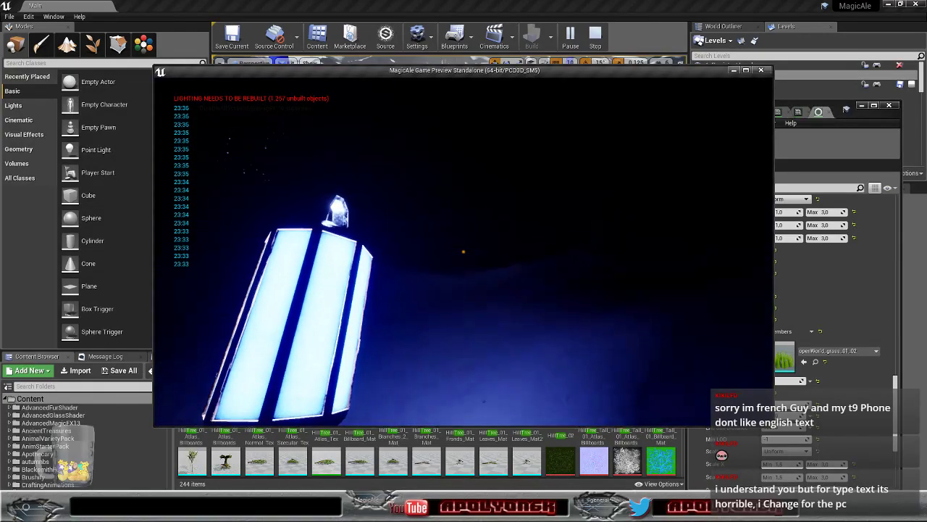
pyautogui.press('w')
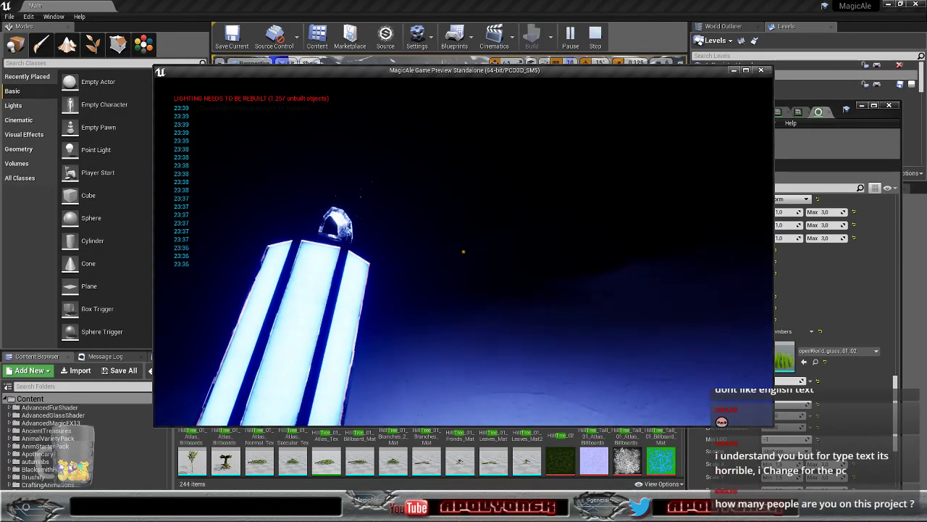
pyautogui.press('w')
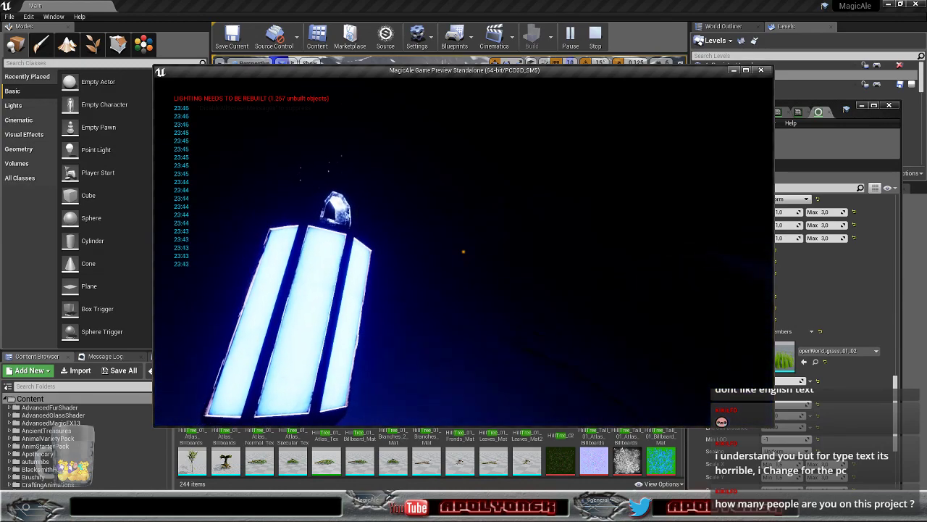
pyautogui.press('w')
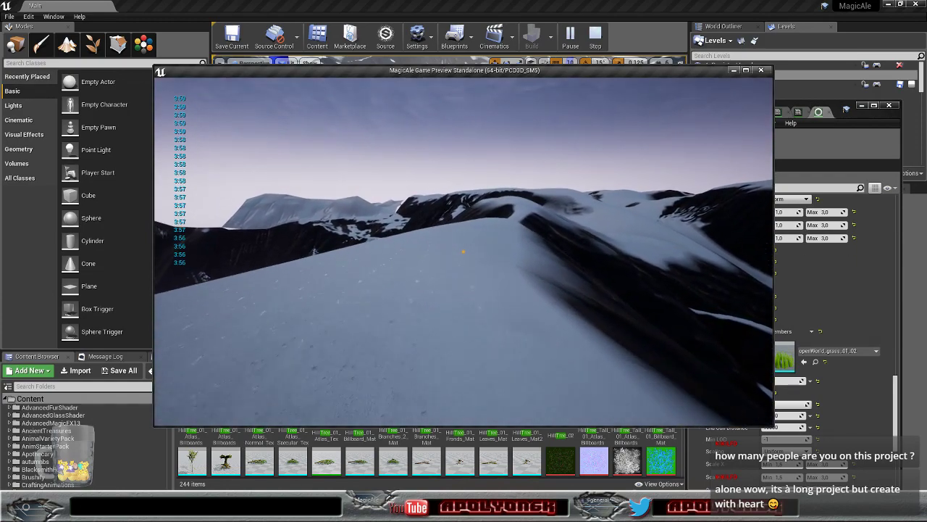
# - Walk along the snow-covered mountain ridge in daylight to examine the landscape and its snow and rock surfaces
pyautogui.press('w')
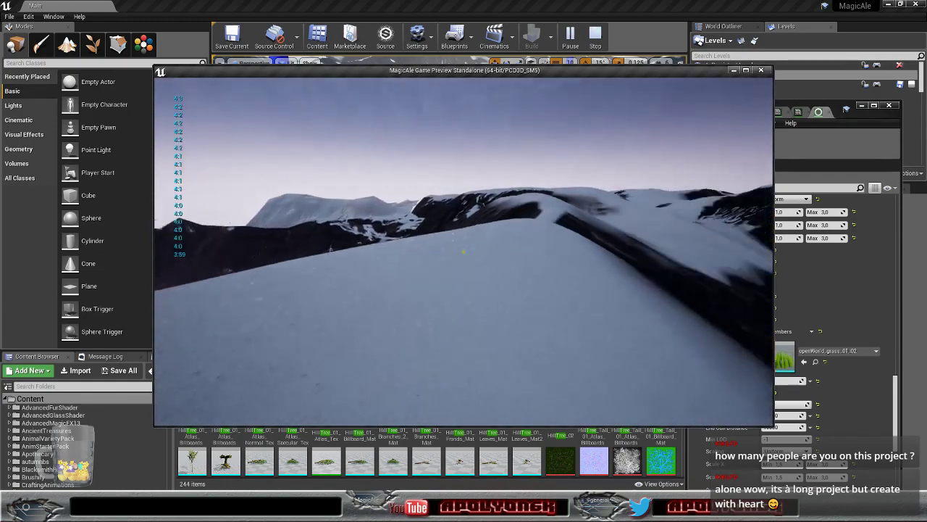
pyautogui.press('w')
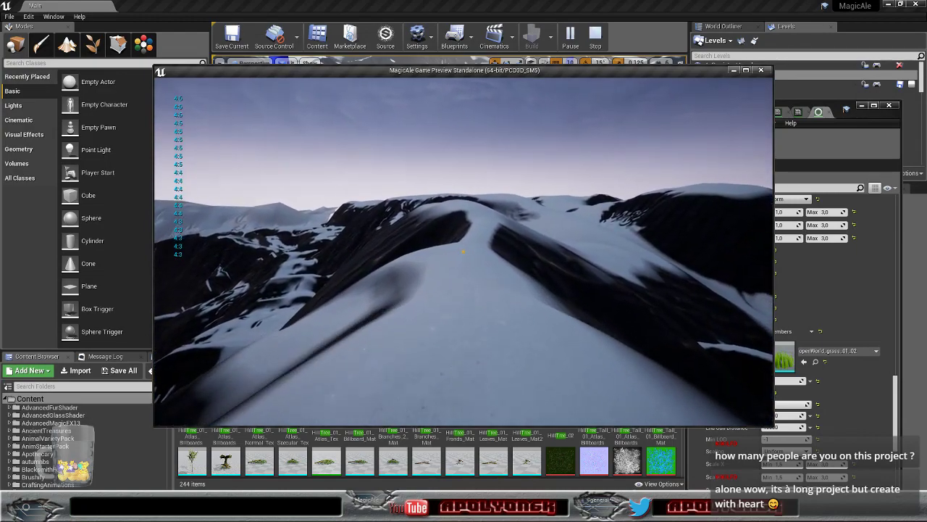
pyautogui.press('w')
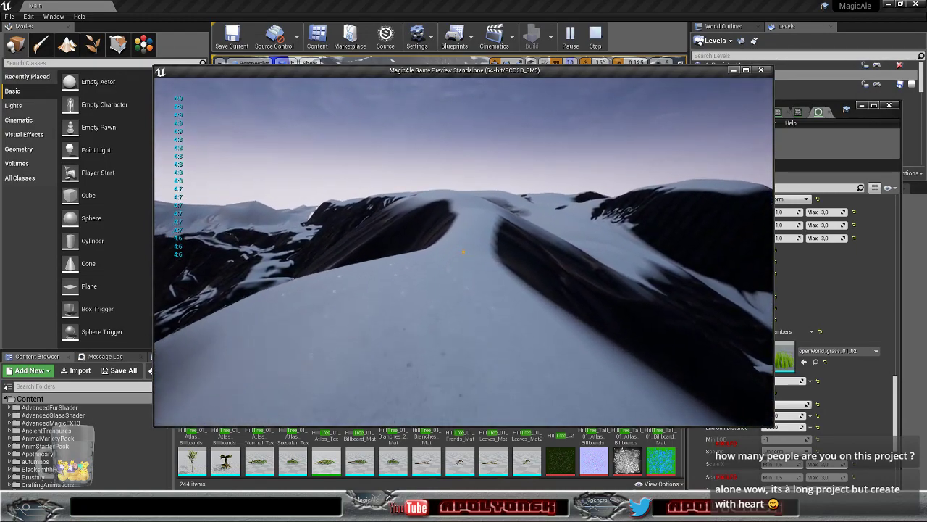
pyautogui.press('w')
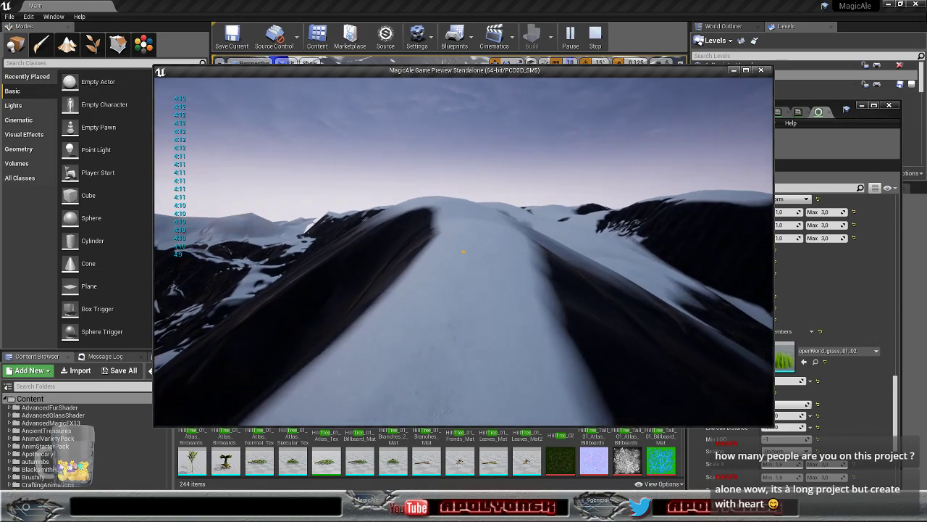
pyautogui.press('w')
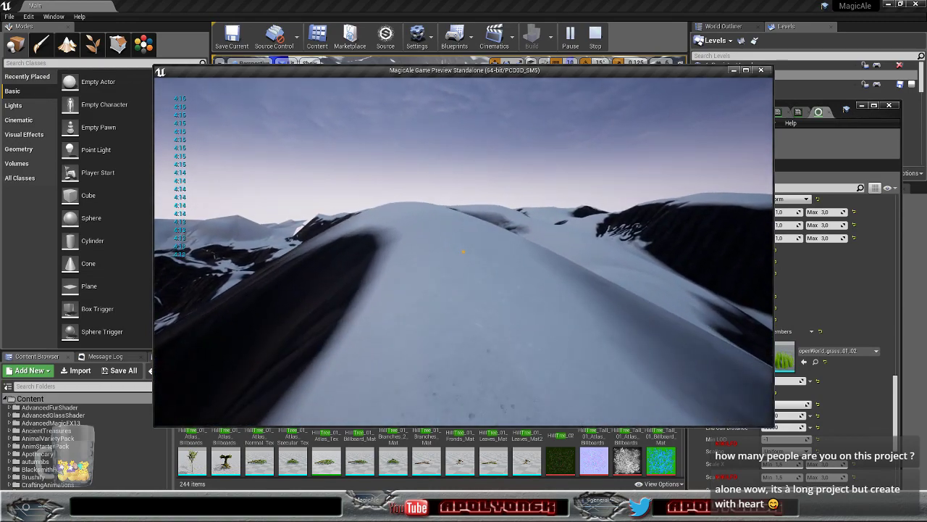
pyautogui.press('w')
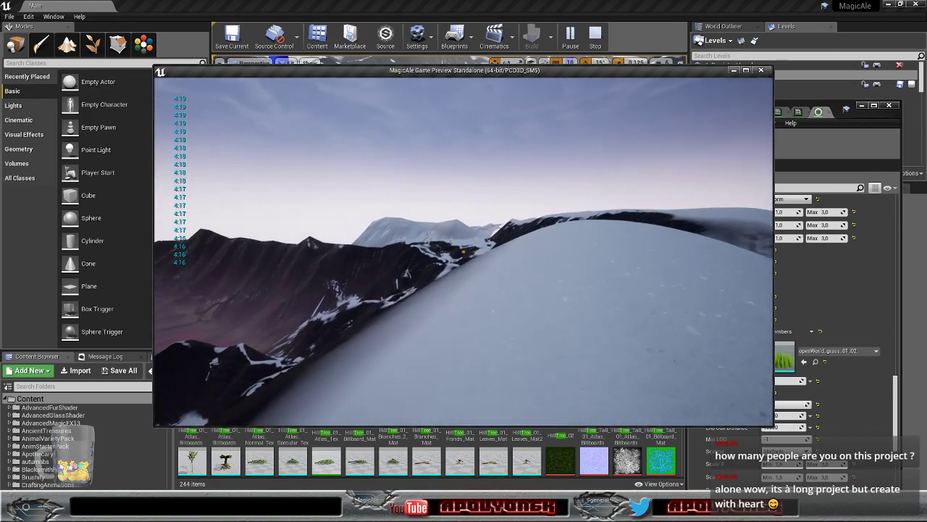
# - Examine the distant overhanging cliff and the valley below it while moving along the snowy ridge
pyautogui.press('w')
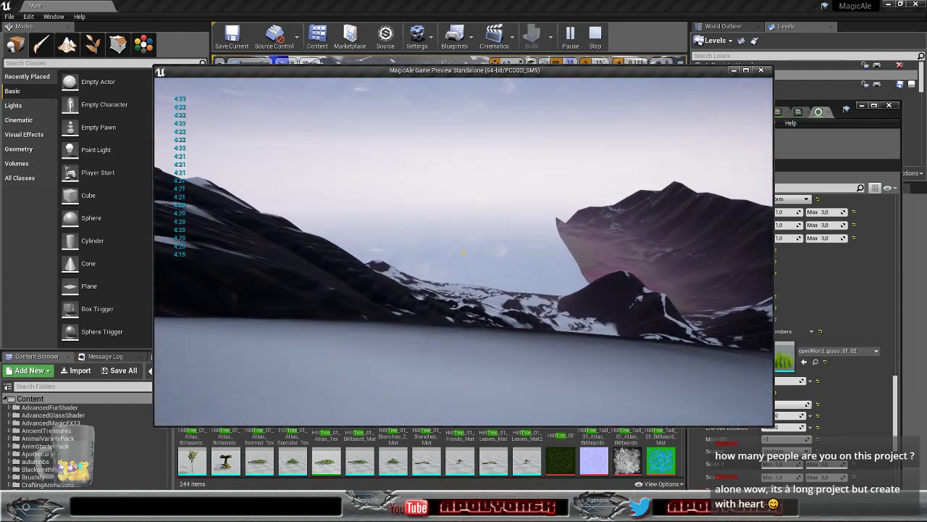
pyautogui.press('w')
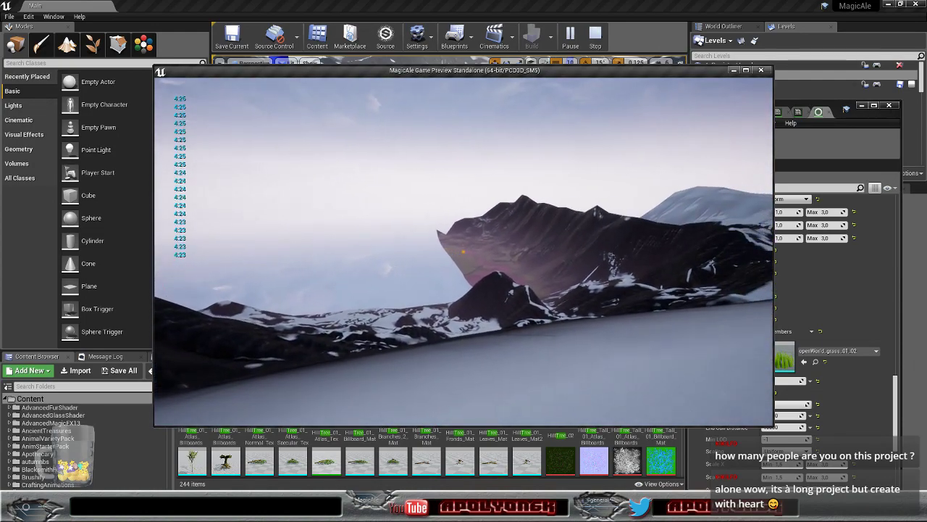
pyautogui.press('w')
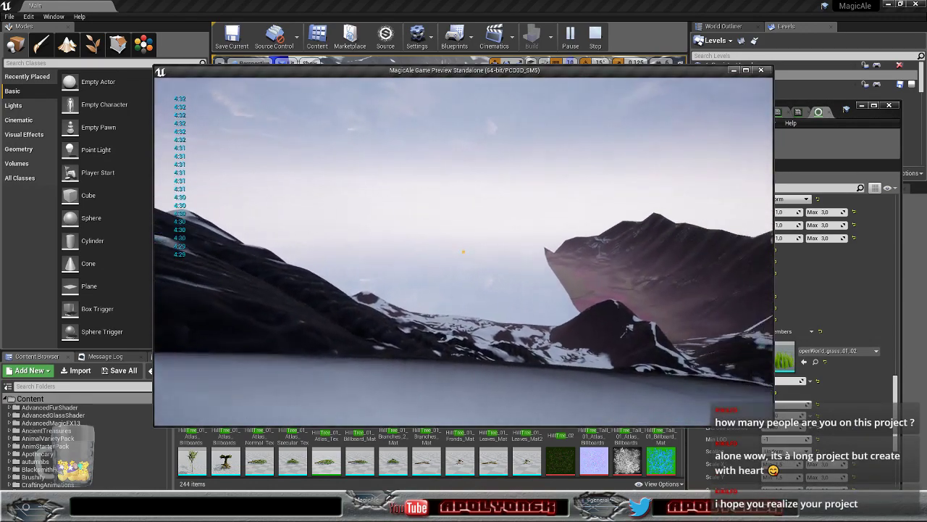
pyautogui.press('w')
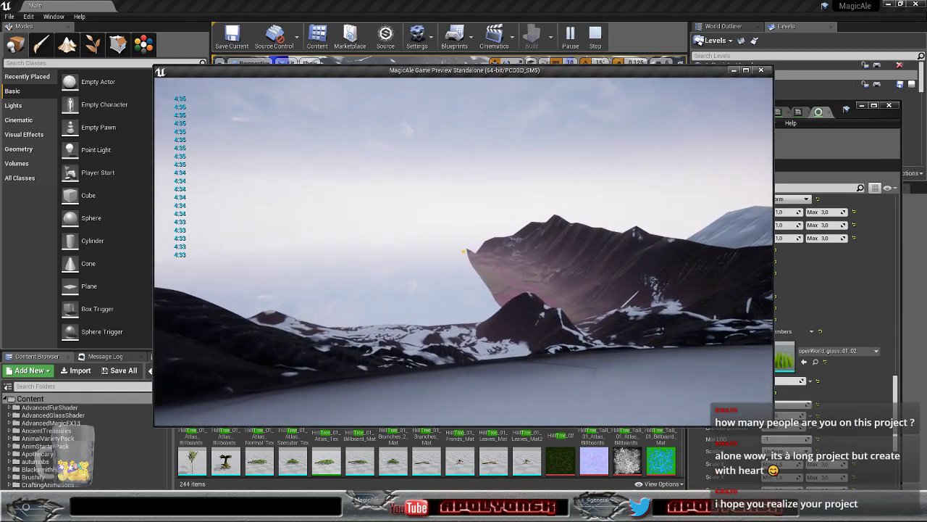
pyautogui.press('w')
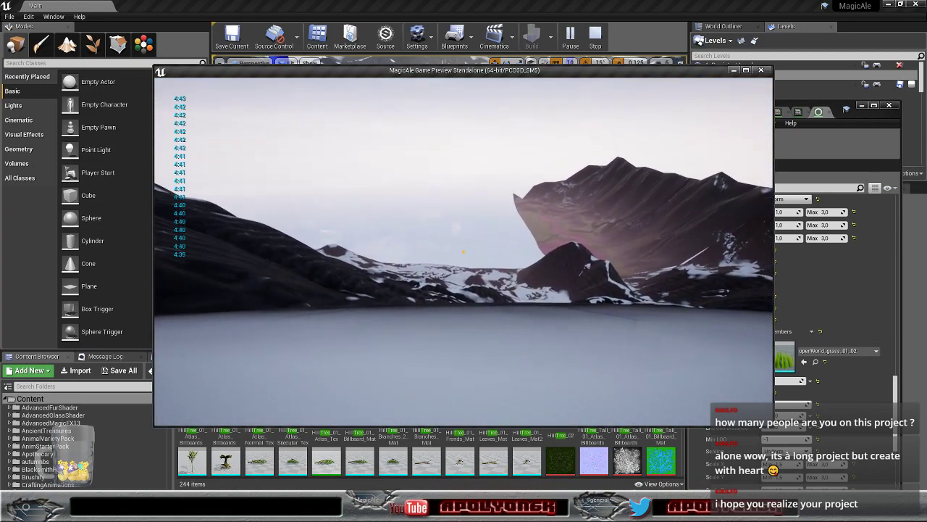
pyautogui.press('w')
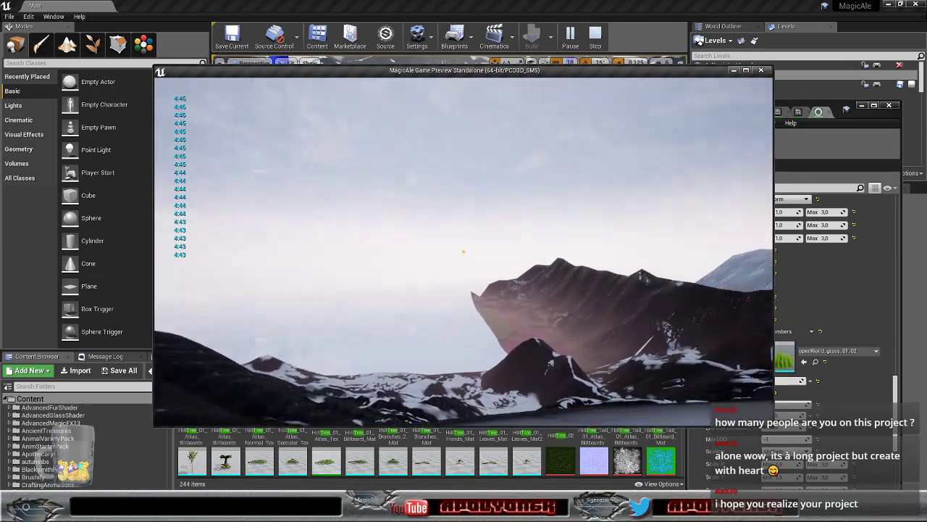
pyautogui.press('w')
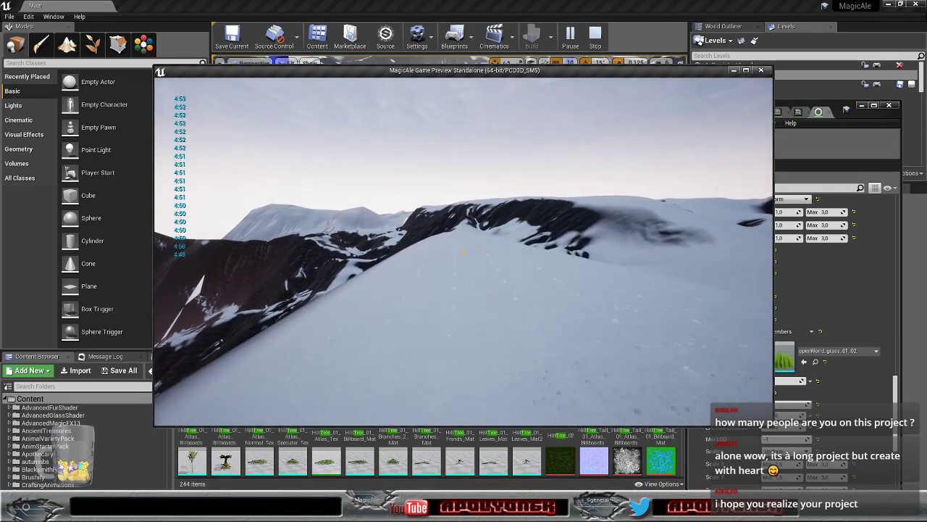
# - Continue over the crest toward the snow-patched rocky slopes, examining the terrain ahead and the cliff beside it
pyautogui.press('w')
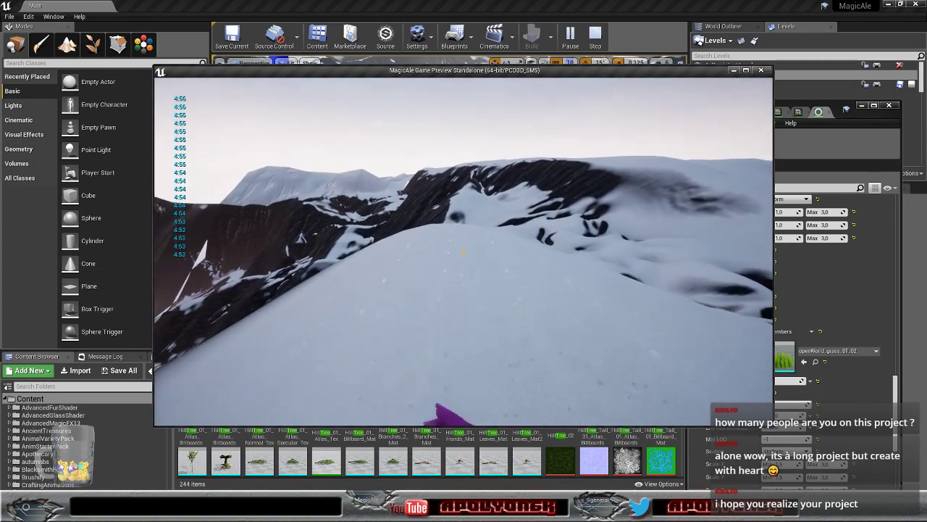
pyautogui.press('w')
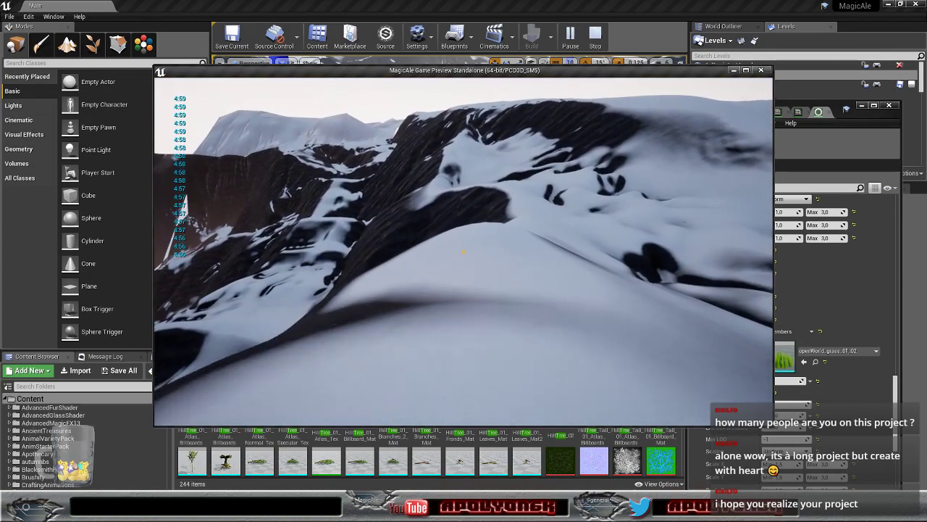
pyautogui.press('w')
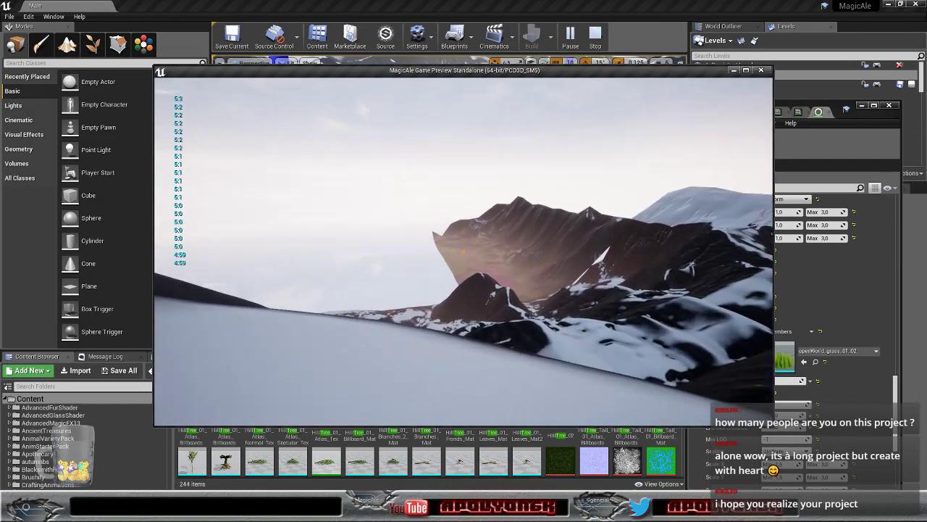
pyautogui.press('w')
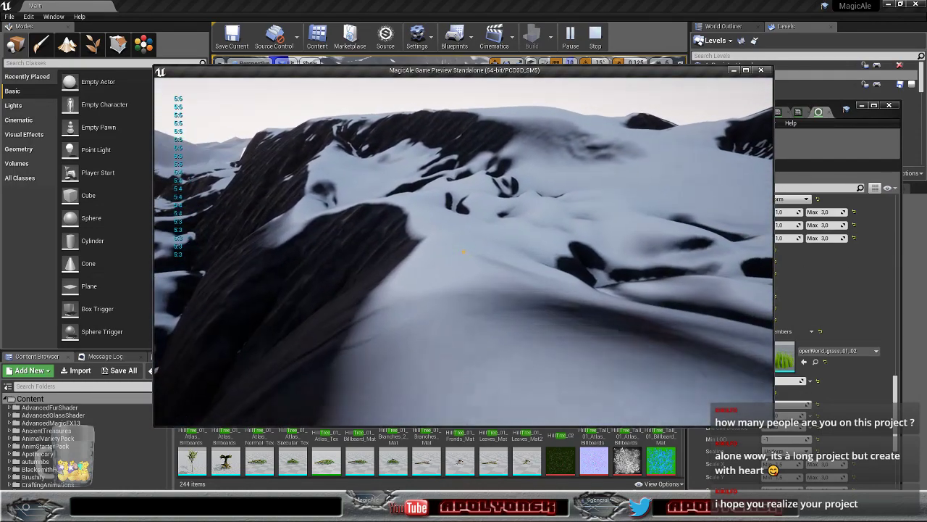
pyautogui.press('w')
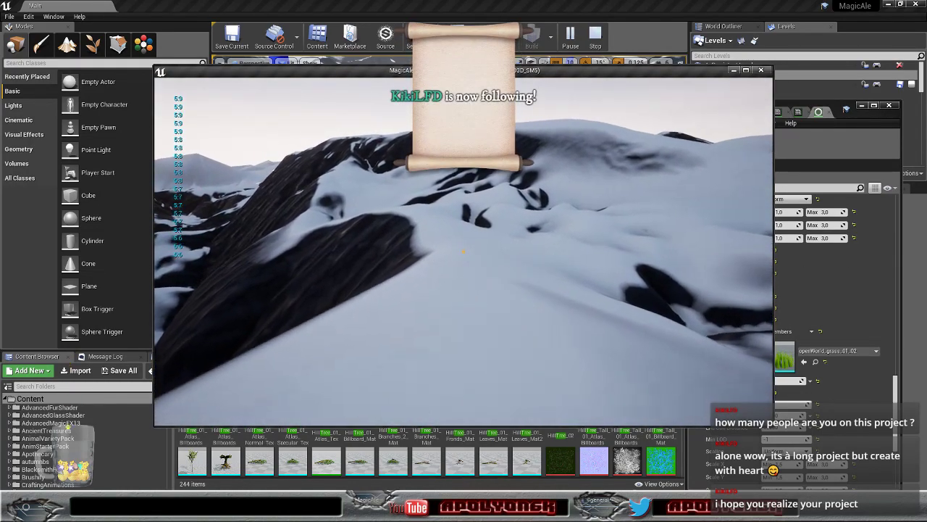
pyautogui.press('w')
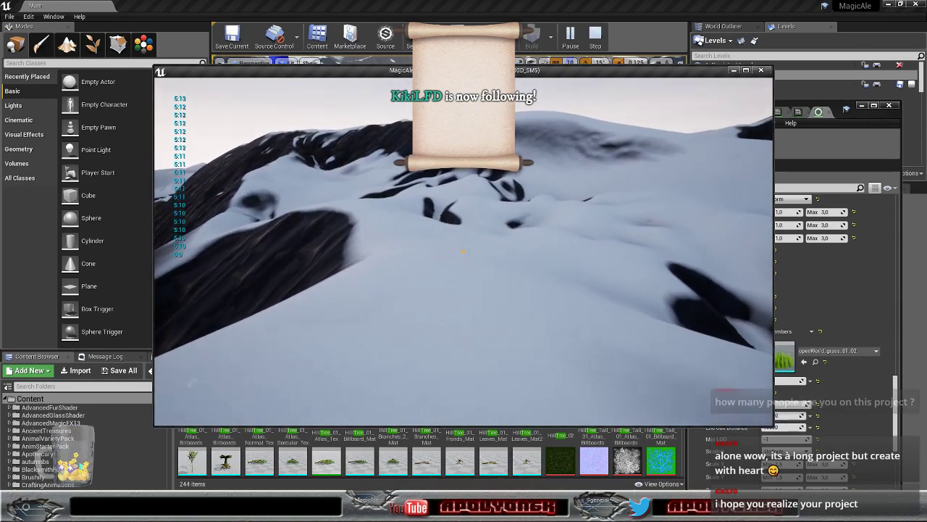
# - Cross the snowfield past the dark rock outcrops to examine how the snow blends into the exposed rock
pyautogui.press('w')
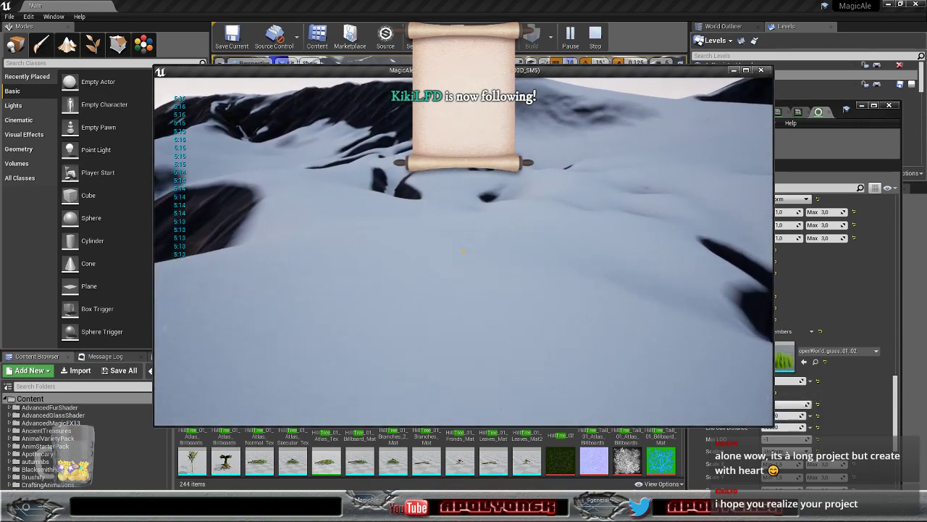
pyautogui.press('w')
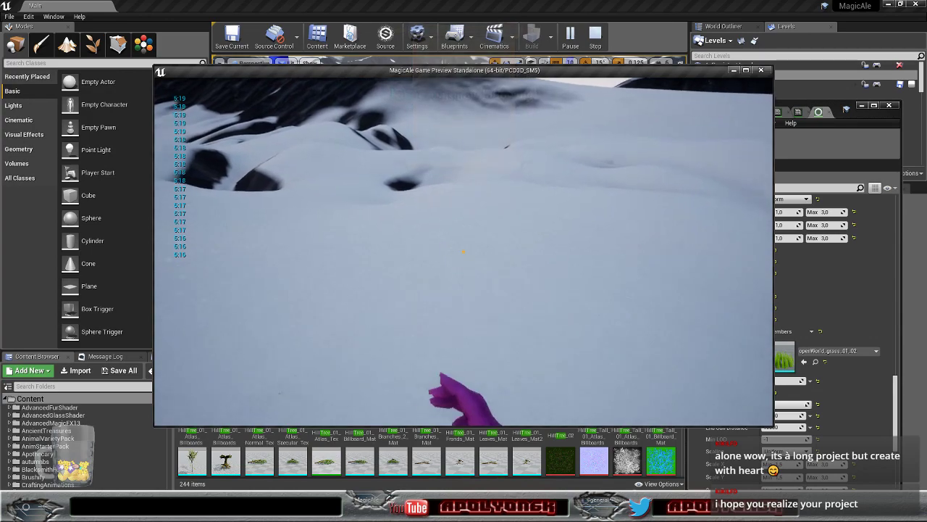
pyautogui.press('w')
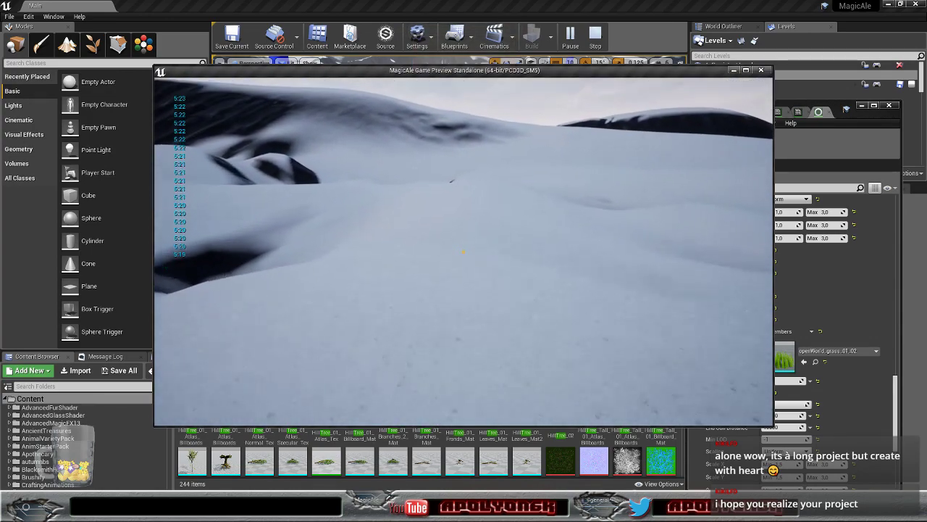
pyautogui.press('w')
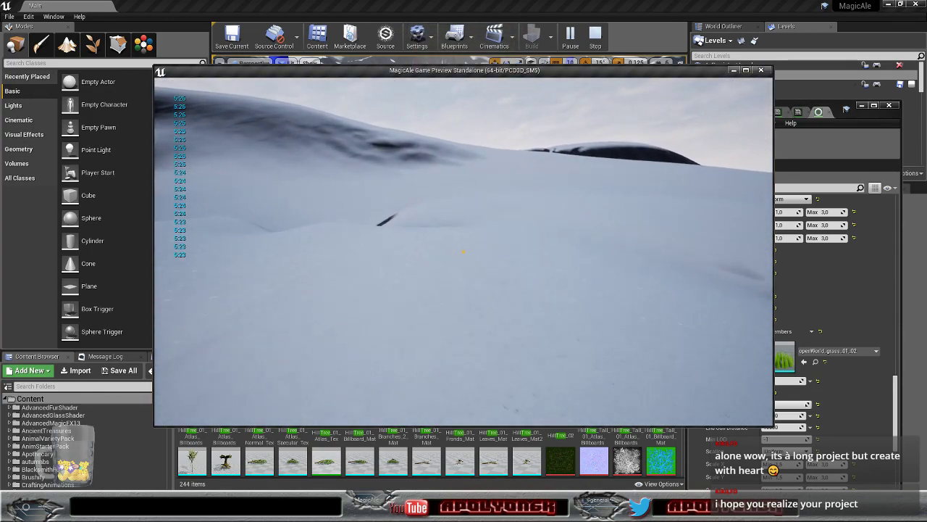
pyautogui.press('w')
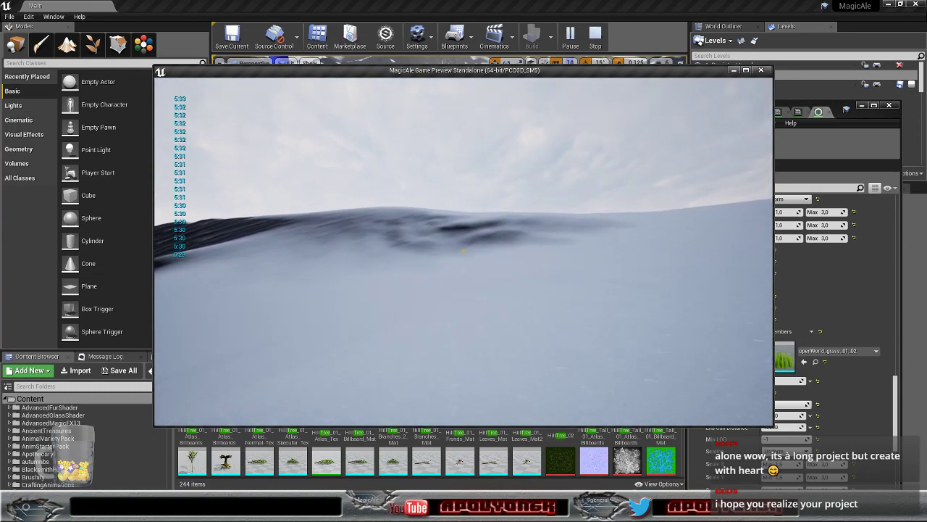
# - Climb the steep, shaded snow slope to examine its creases, surface shading and the hill's crest
pyautogui.press('w')
pyautogui.press('w')
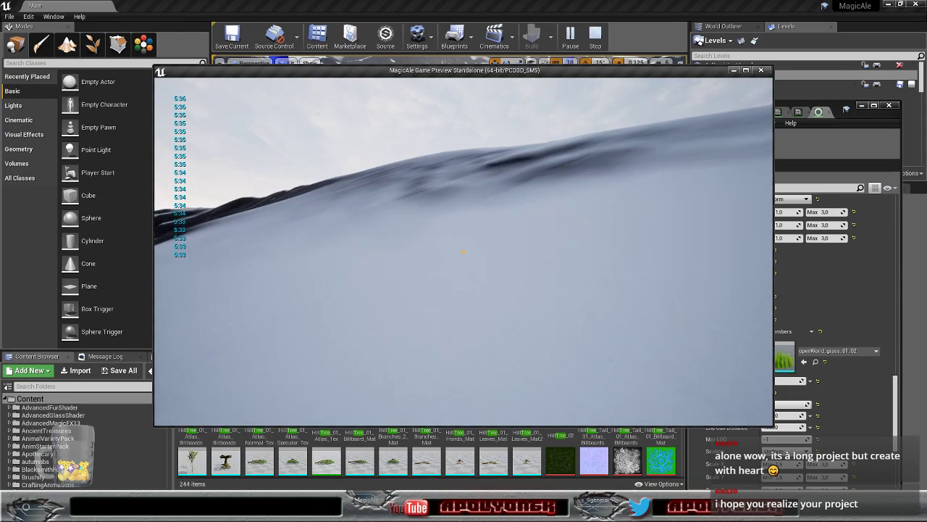
pyautogui.press('w')
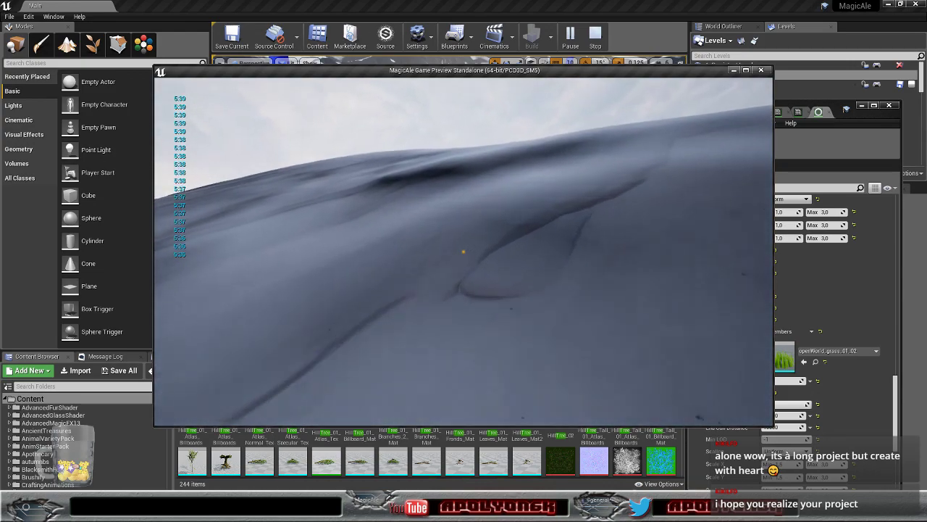
pyautogui.press('w')
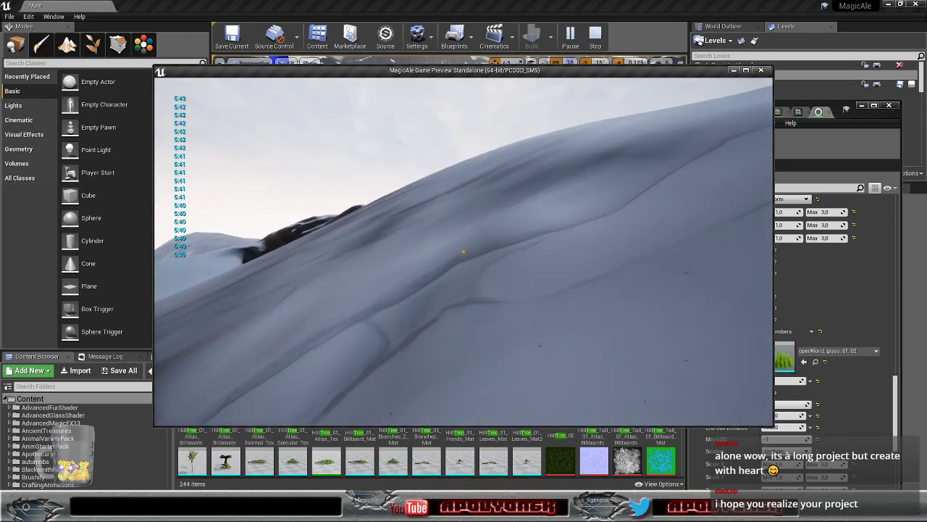
pyautogui.press('w')
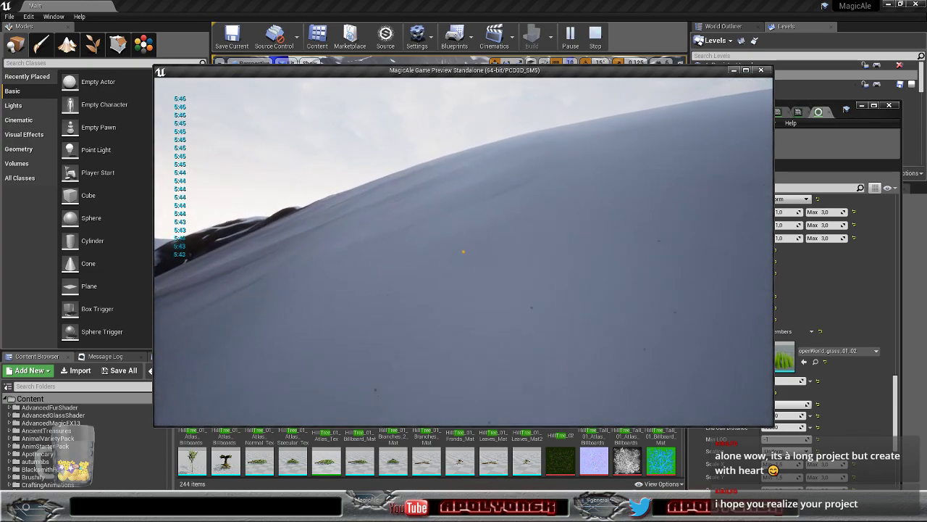
pyautogui.press('w')
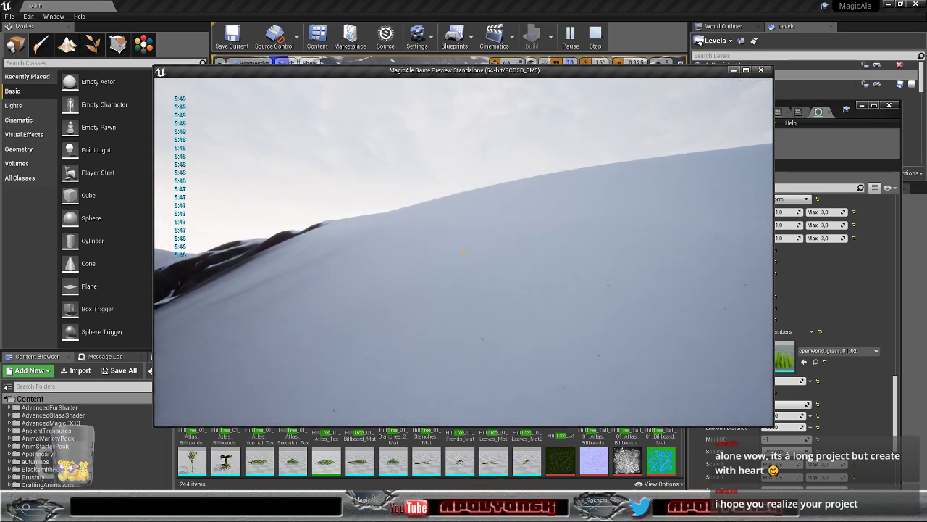
pyautogui.press('w')
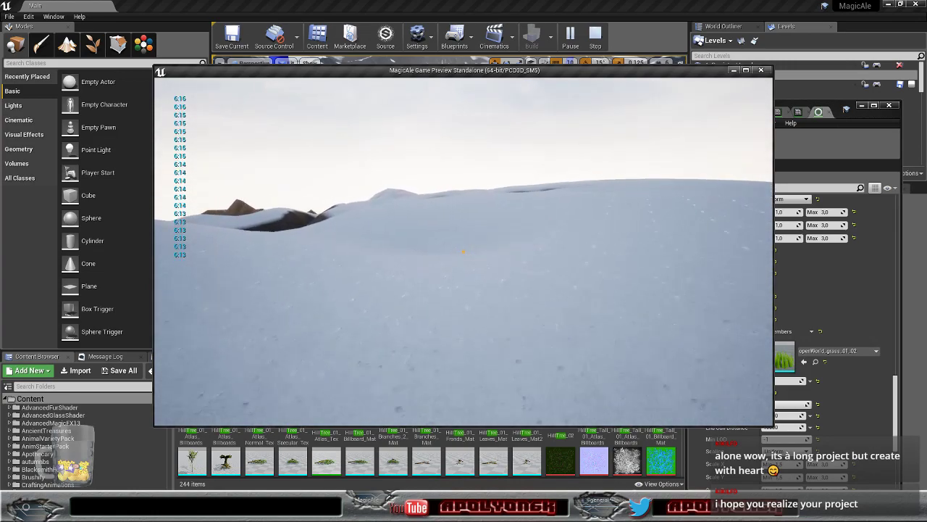
# - Walk over the rolling snowfield past the dark rock hollows to examine the terrain and the brown peaks behind it
pyautogui.press('w')
pyautogui.press('w')
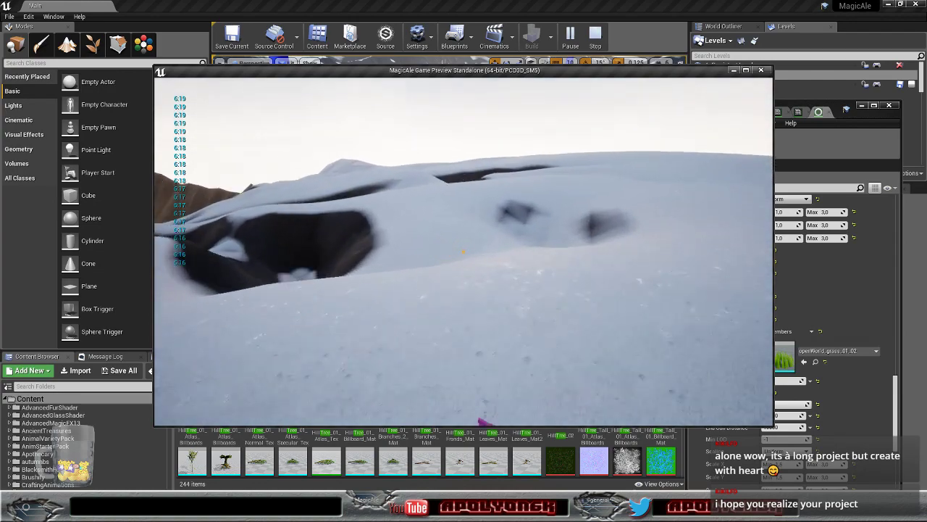
pyautogui.press('w')
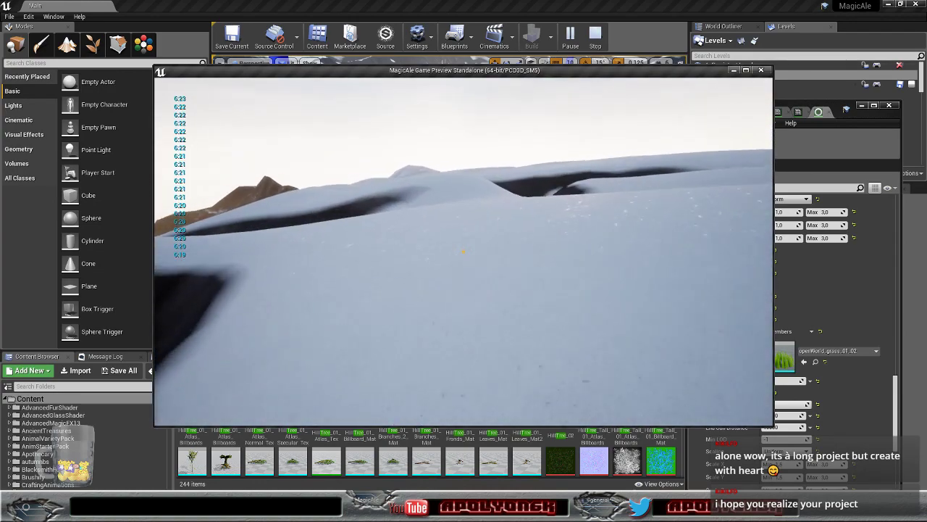
pyautogui.press('w')
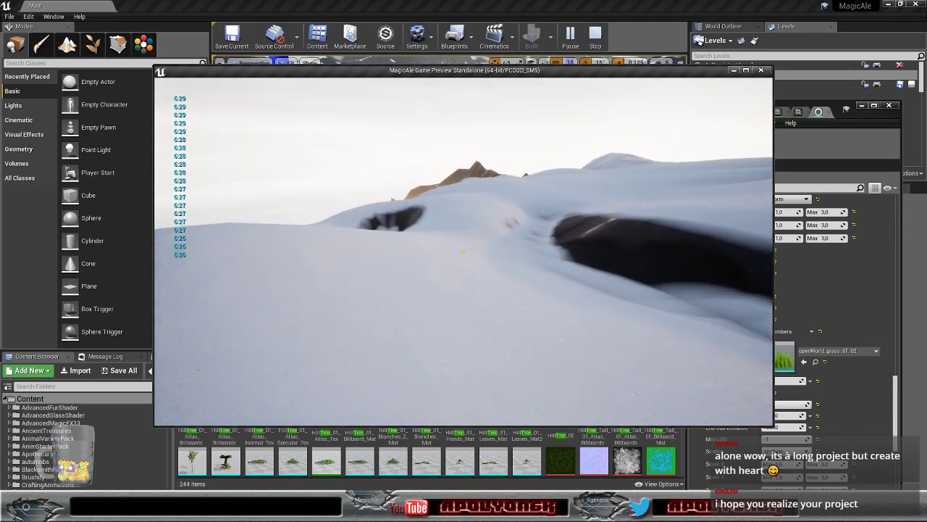
pyautogui.press('w')
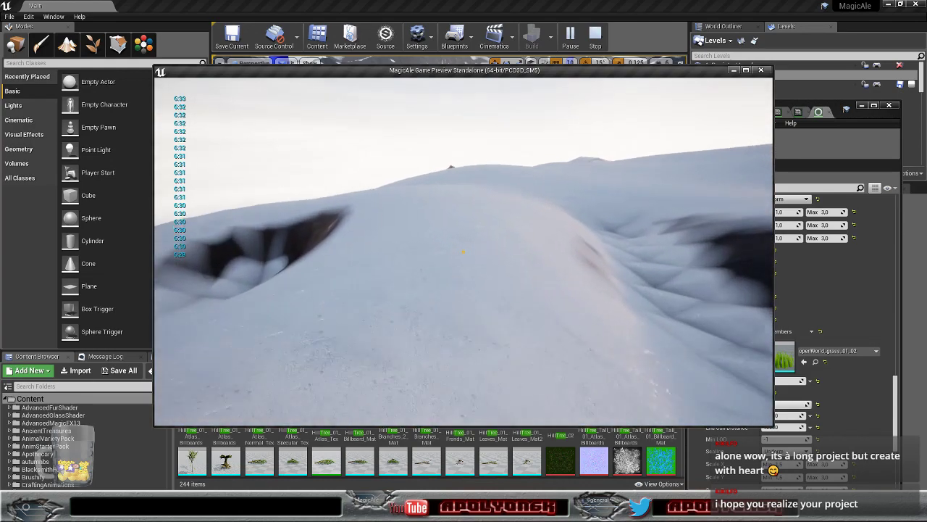
pyautogui.press('w')
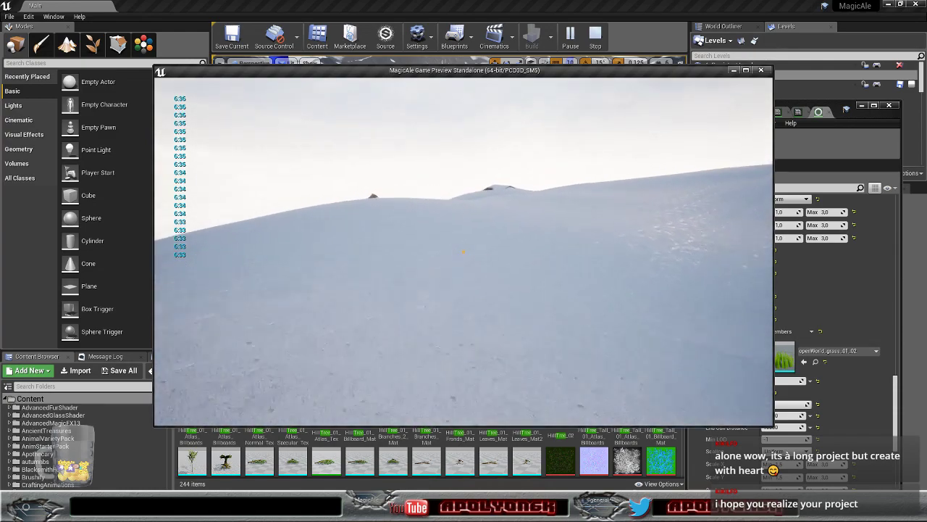
pyautogui.press('w')
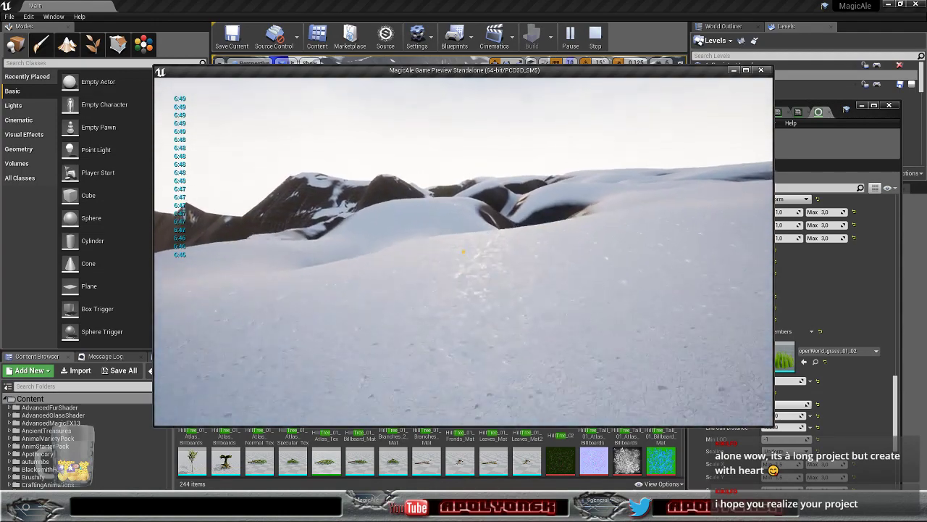
# - Follow the rounded snow crest toward the distant rocky mountains, examining the steep drop beside it and the sparkling snow
pyautogui.press('w')
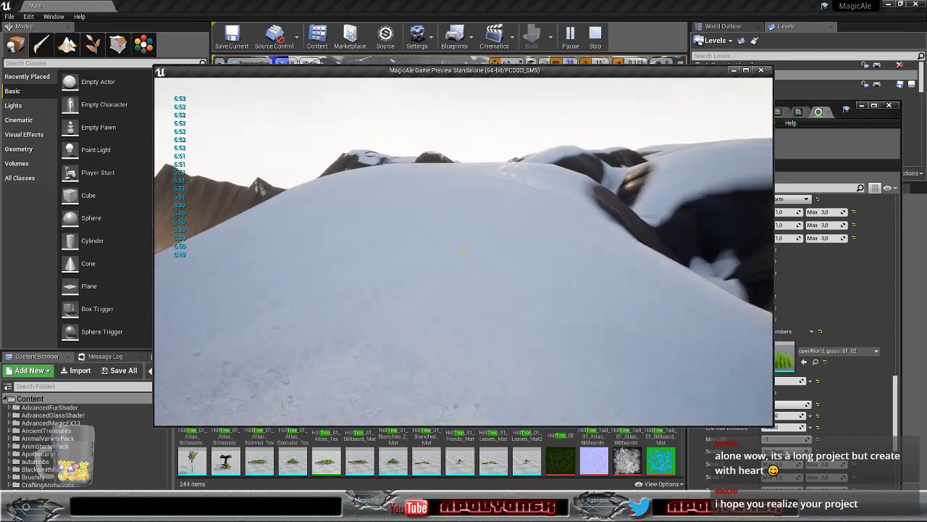
pyautogui.press('w')
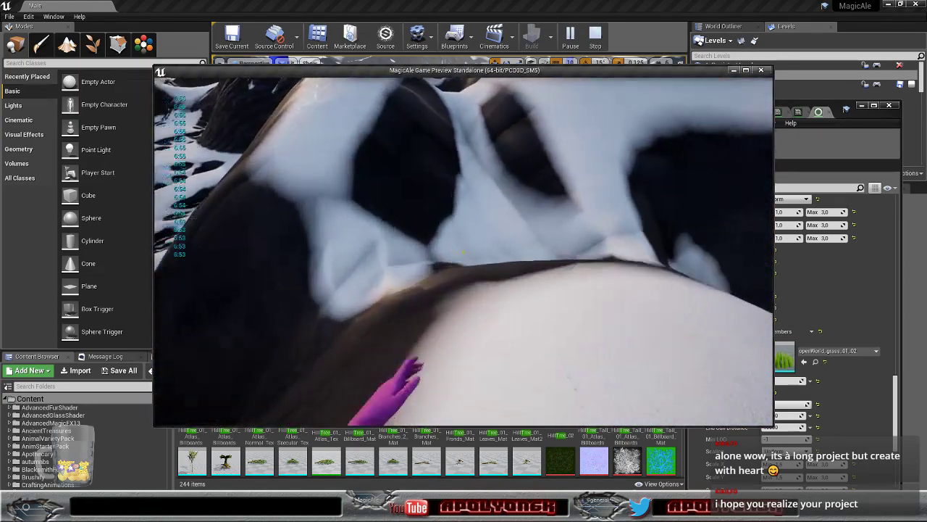
pyautogui.press('w')
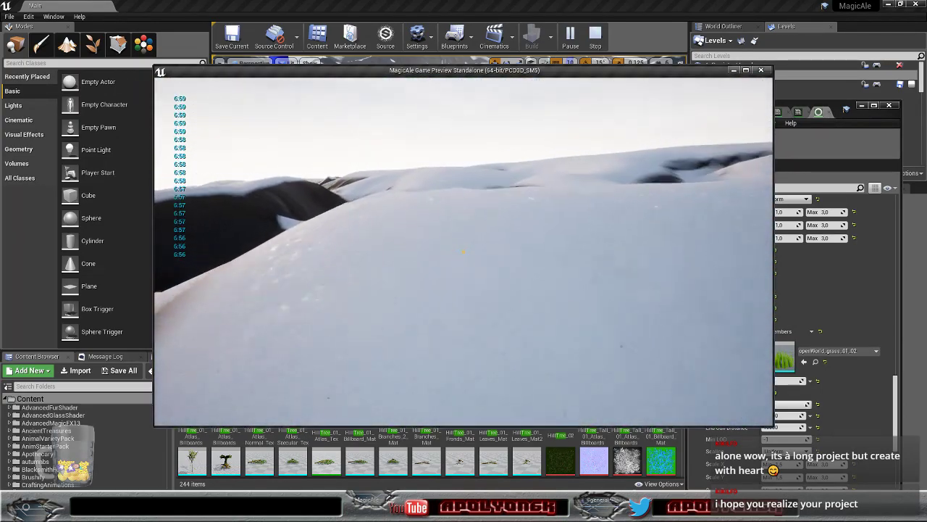
pyautogui.press('w')
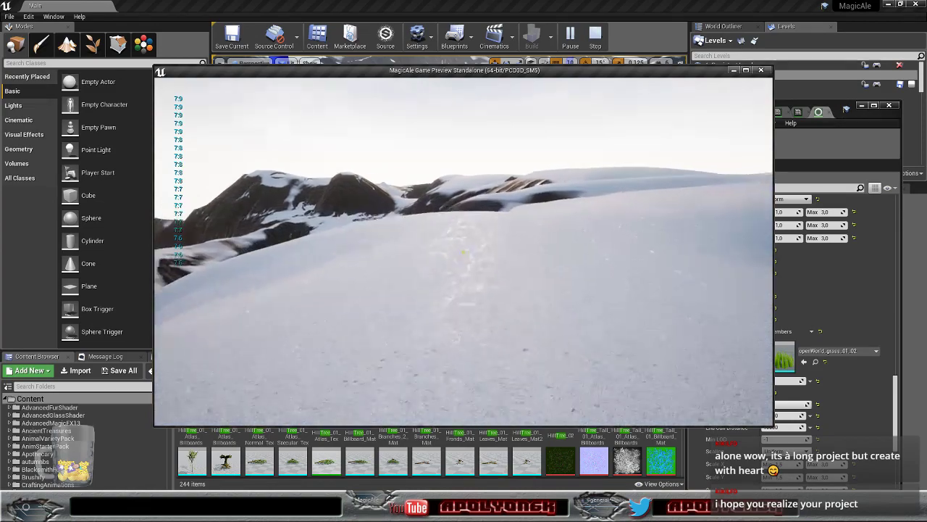
pyautogui.press('w')
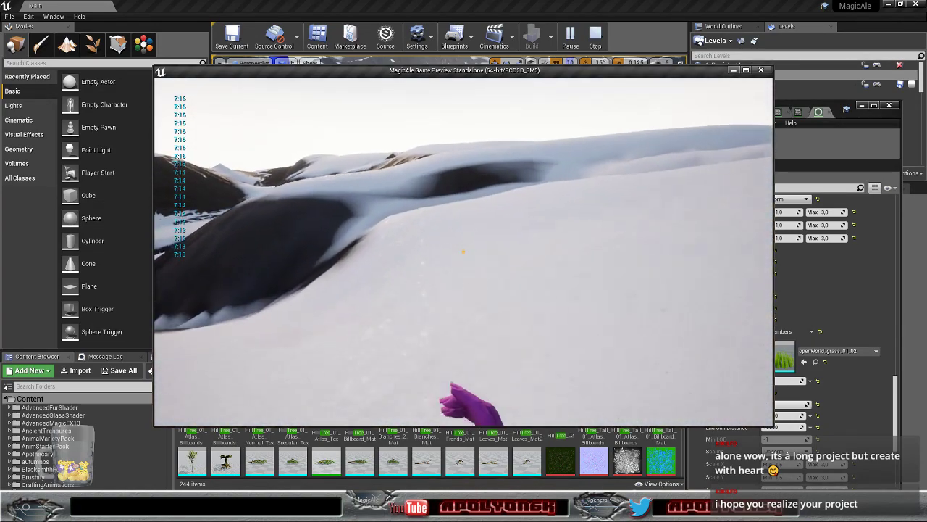
pyautogui.press('w')
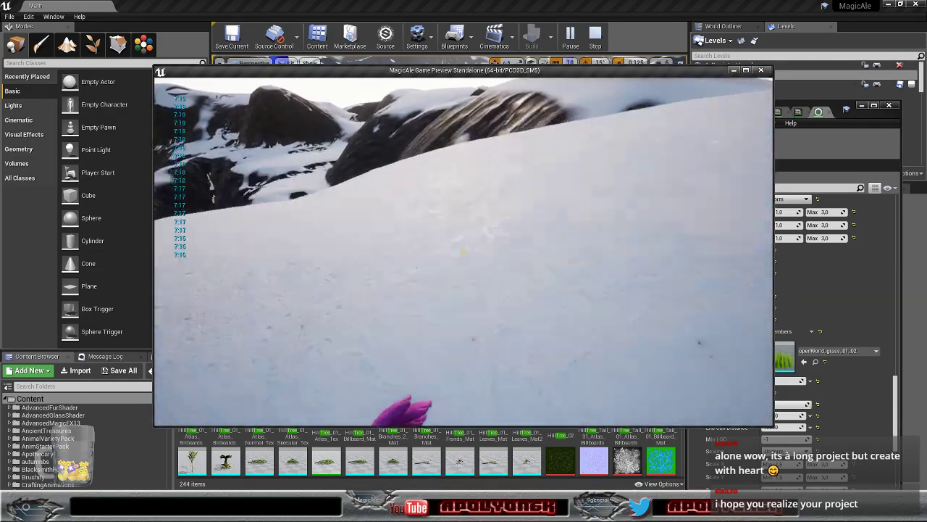
# - Approach the striated rock face at the snow's edge and examine the snow-patched valley and mountains beyond it
pyautogui.press('w')
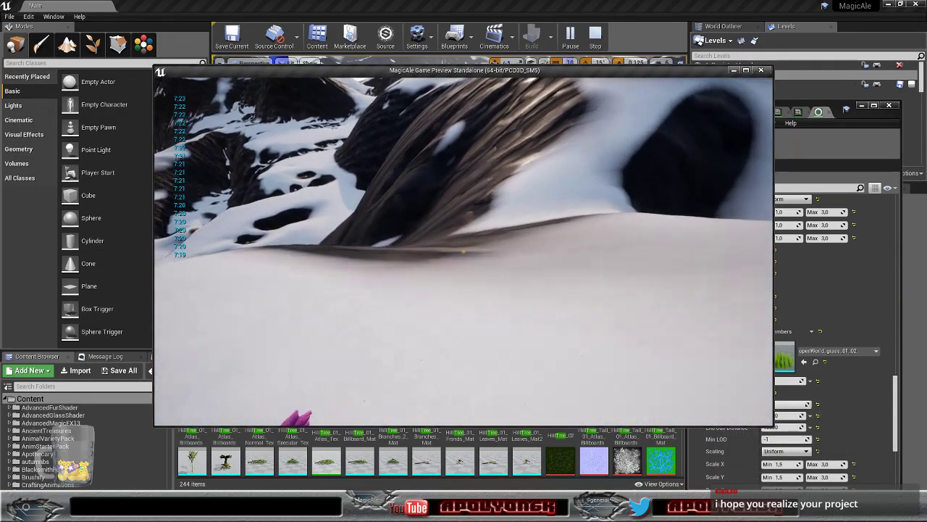
pyautogui.press('w')
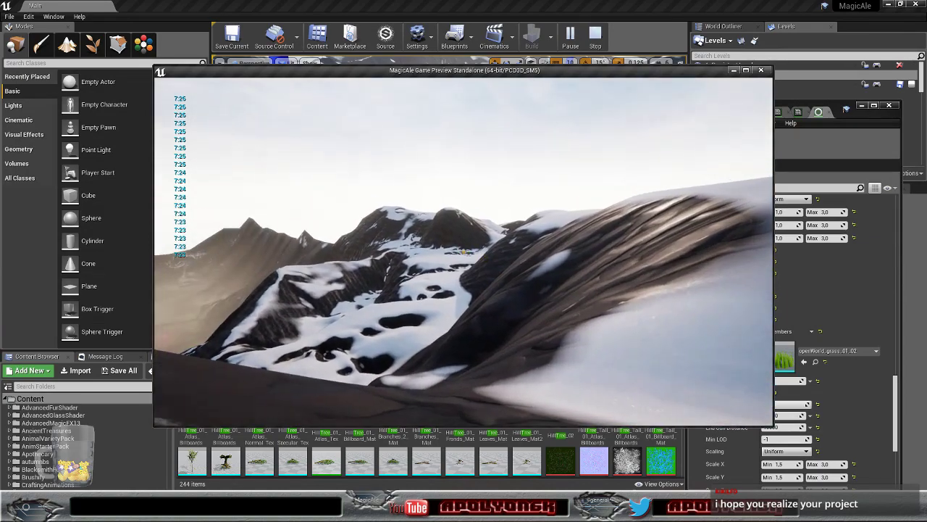
pyautogui.press('w')
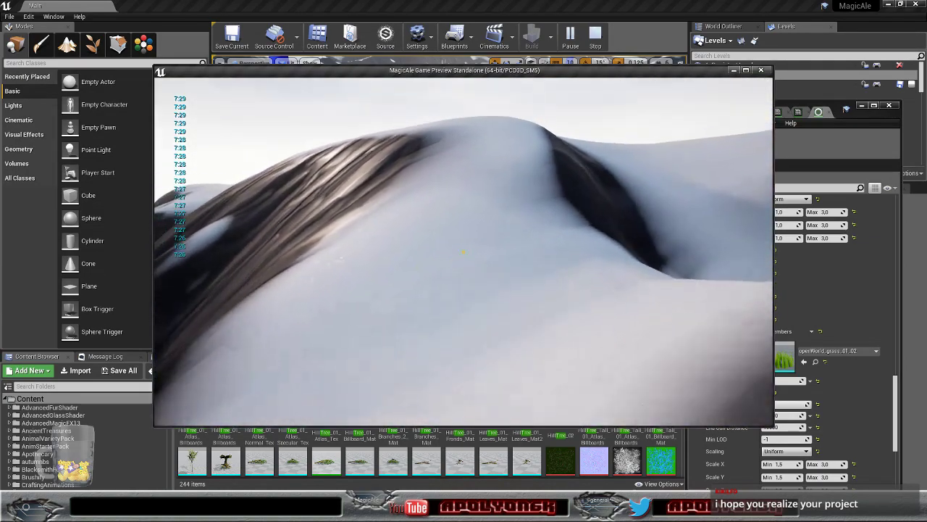
pyautogui.press('w')
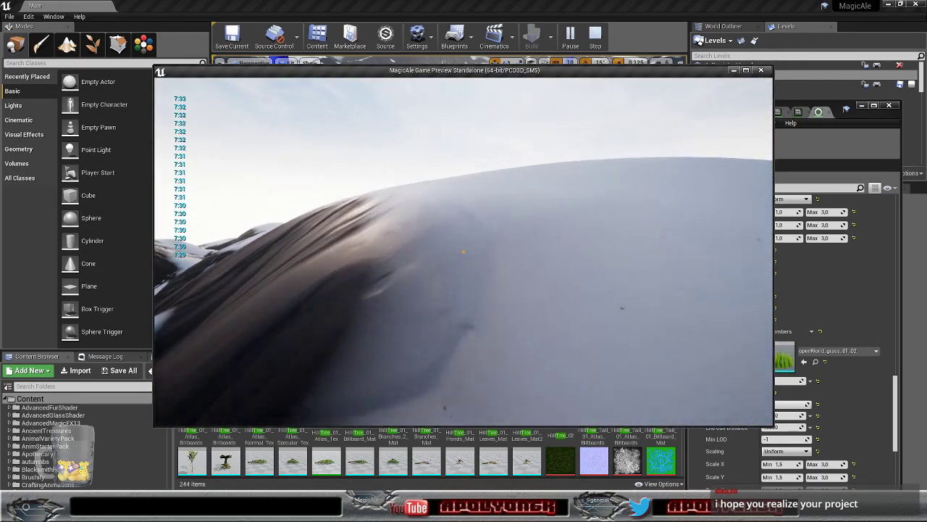
pyautogui.press('w')
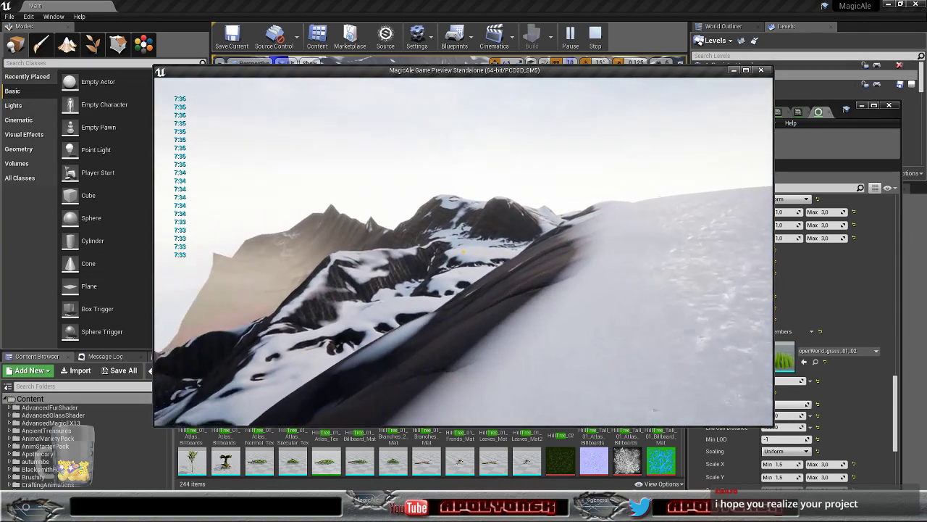
pyautogui.press('w')
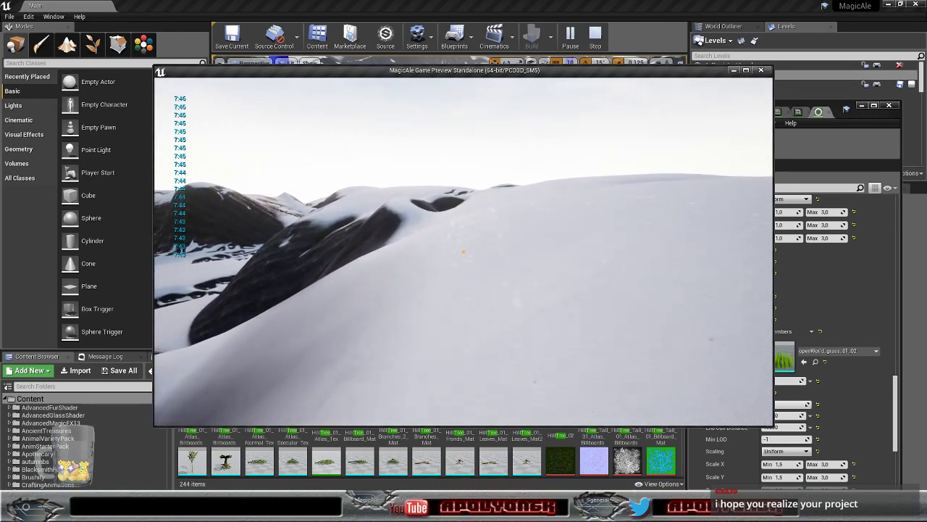
# - Continue along the narrow snowy ridge, examining the dark cliffs and hollows dropping away on both sides
pyautogui.press('w')
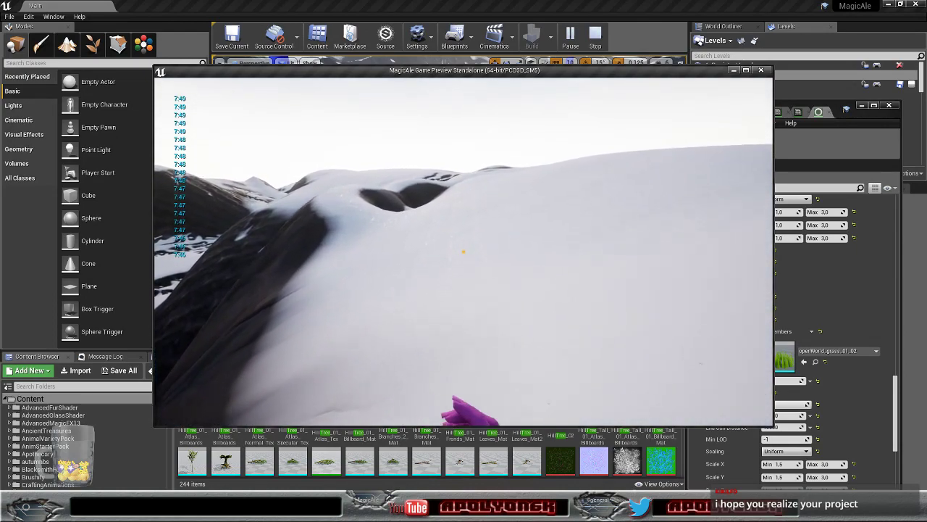
pyautogui.press('w')
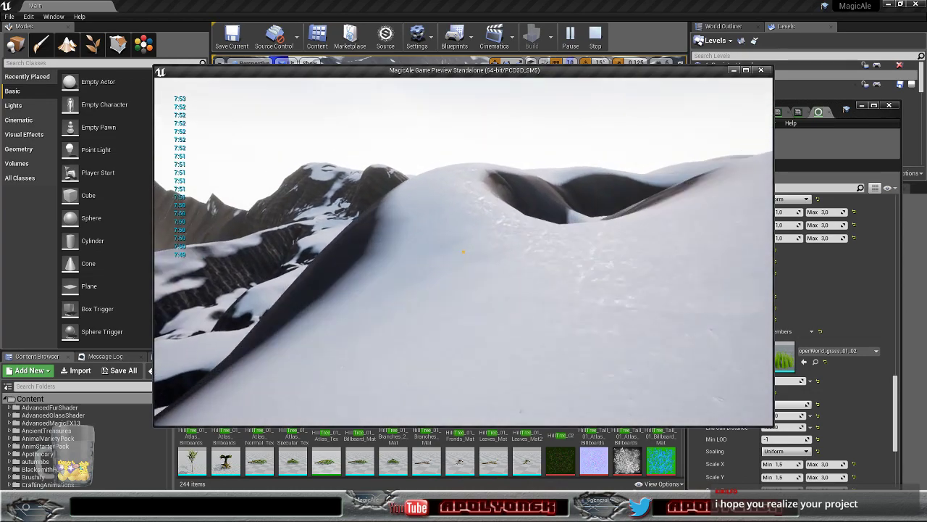
pyautogui.press('w')
pyautogui.press('w')
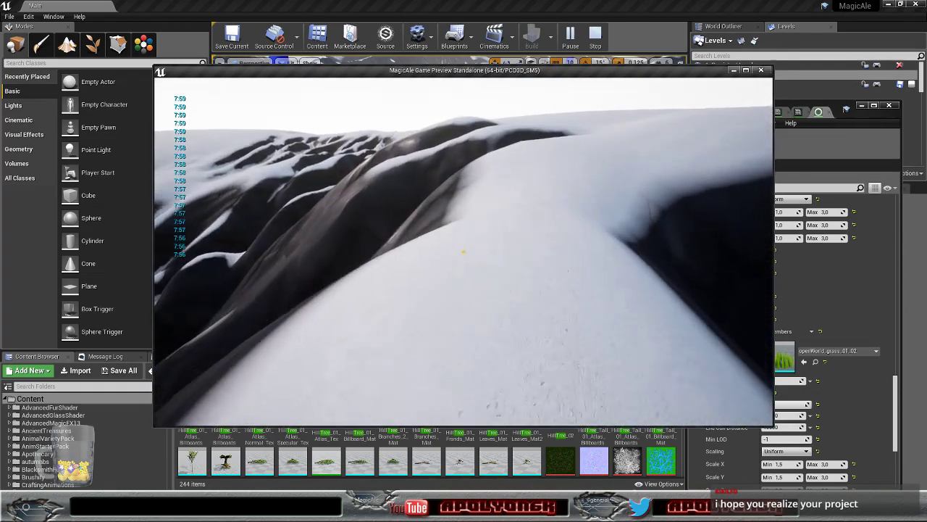
pyautogui.press('w')
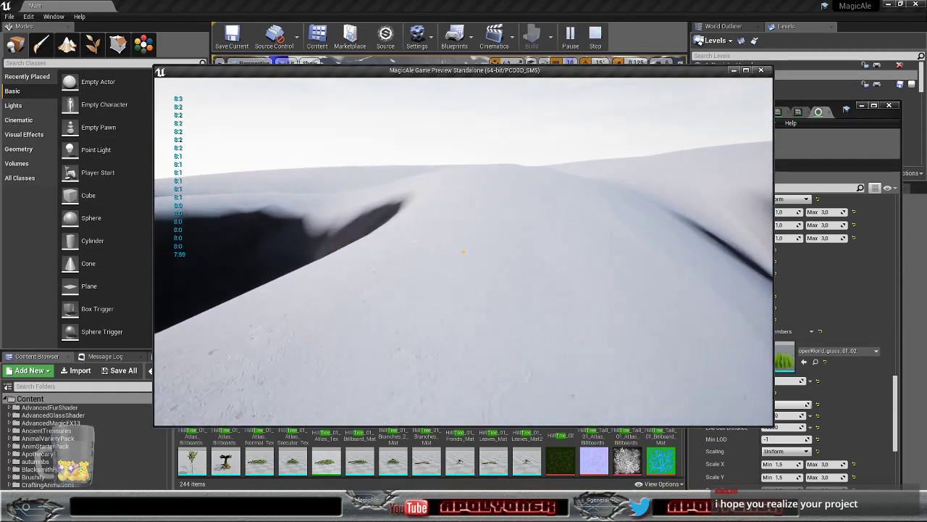
pyautogui.press('w')
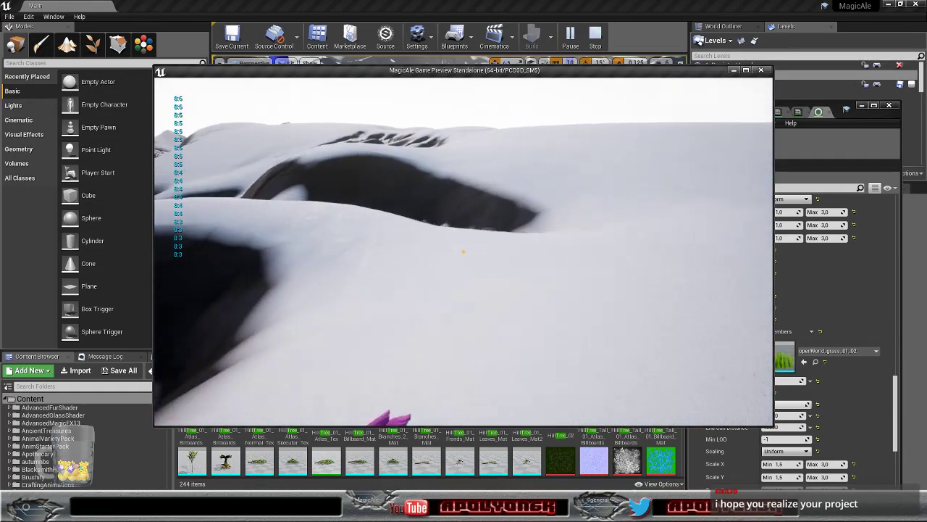
pyautogui.press('w')
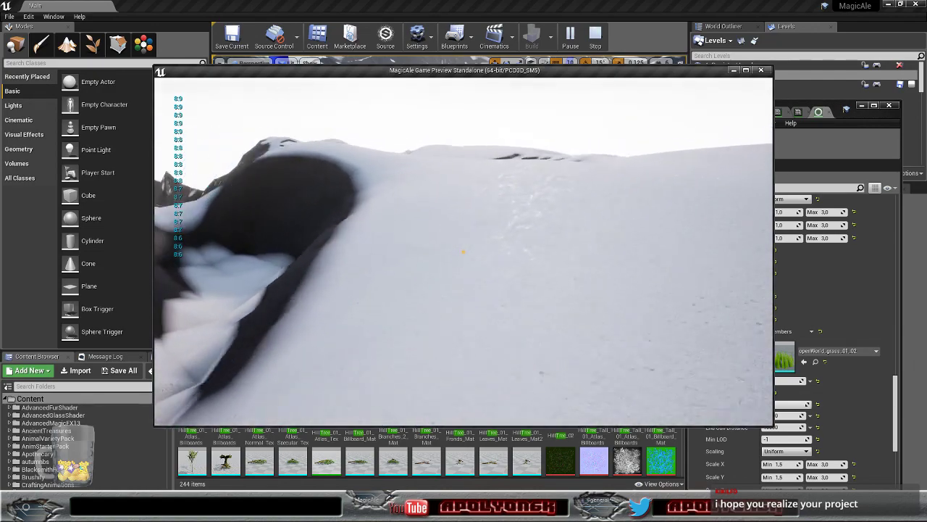
# - Traverse the snow slope and rounded ridge, examining the rippled dark rock hollows on both sides
pyautogui.press('w')
pyautogui.press('w')
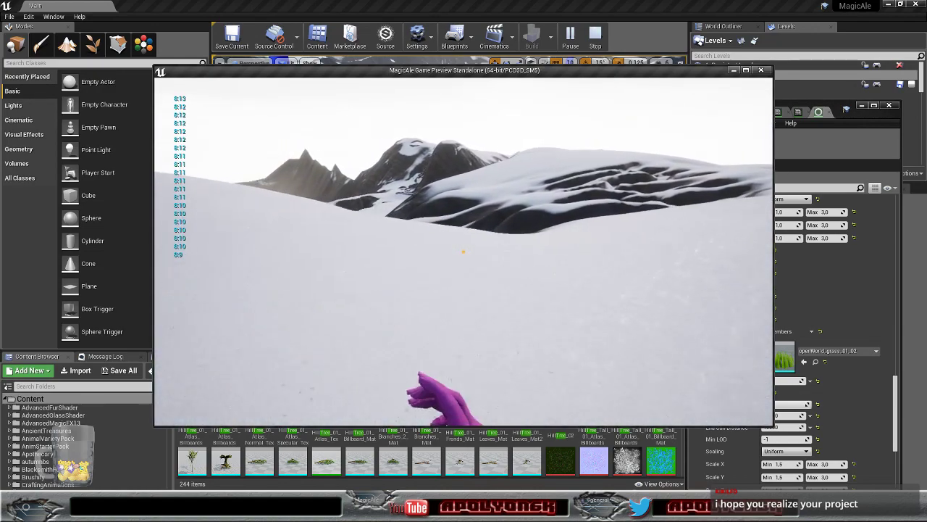
pyautogui.press('w')
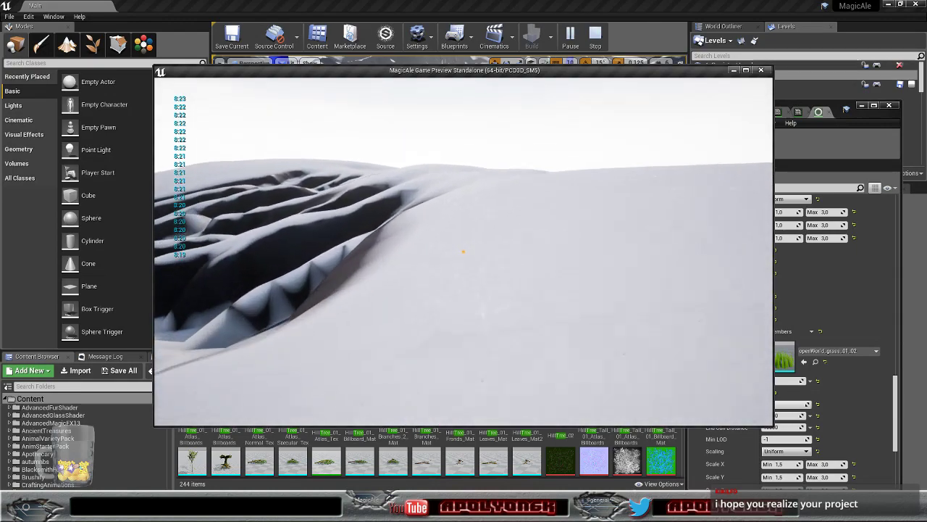
pyautogui.press('w')
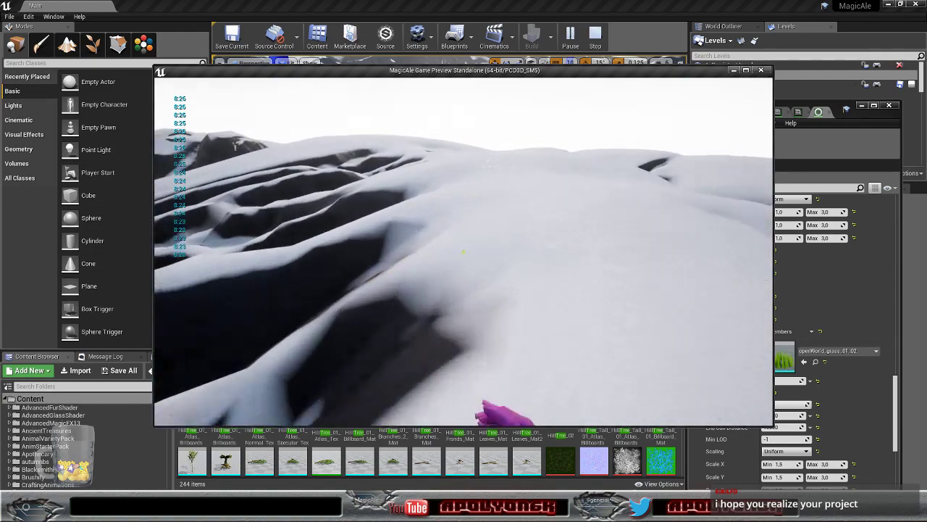
pyautogui.press('w')
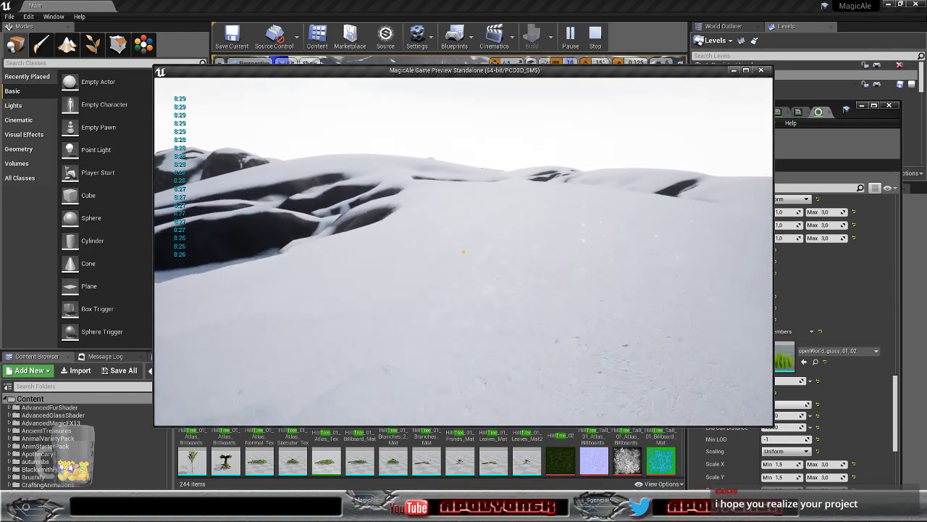
pyautogui.press('w')
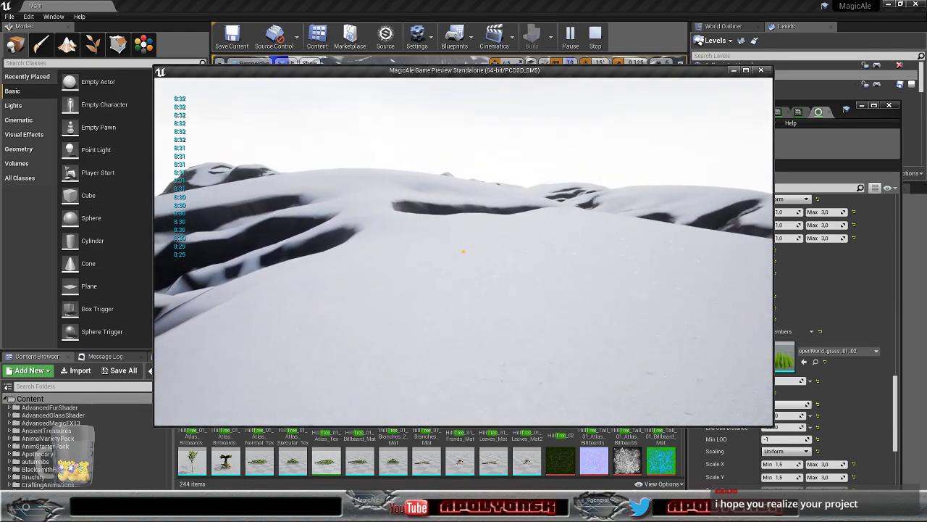
pyautogui.press('w')
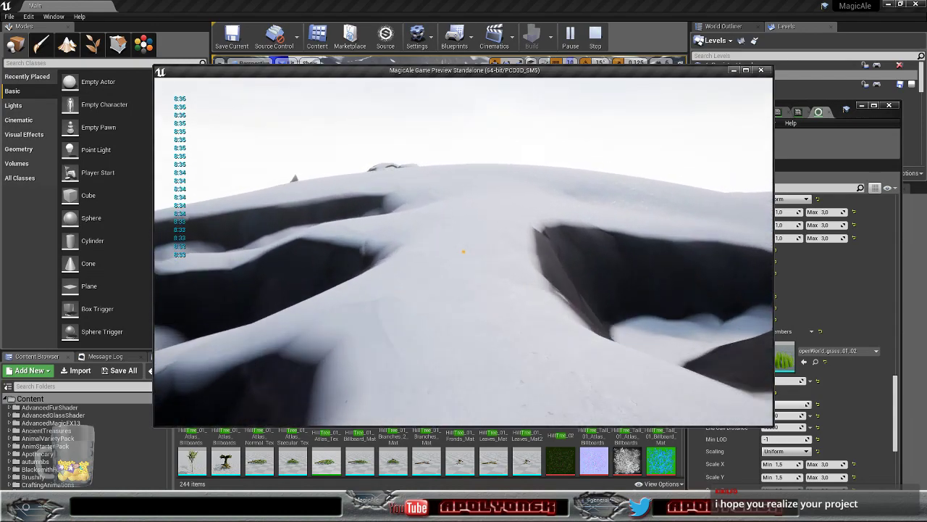
# - Climb the smooth snow slope toward the jagged peaks to examine the snow surface and the distant mountain silhouettes
pyautogui.press('w')
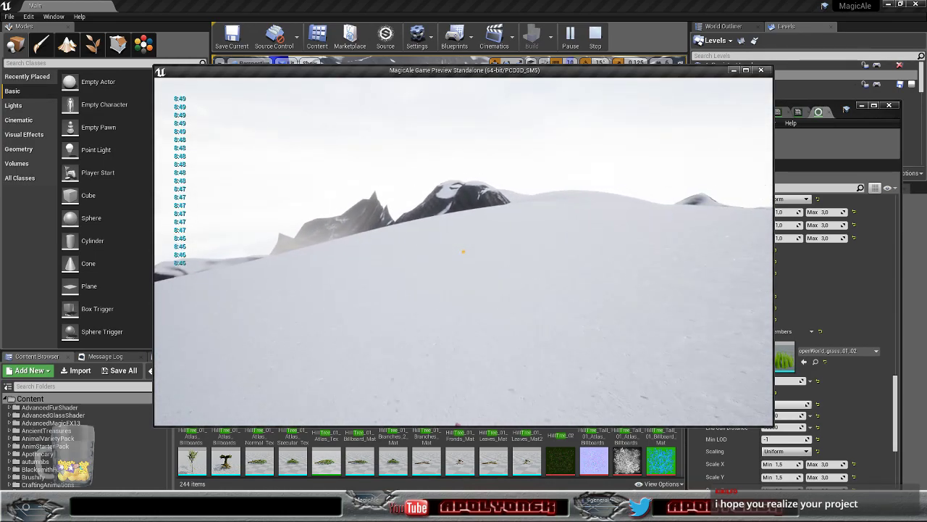
pyautogui.press('w')
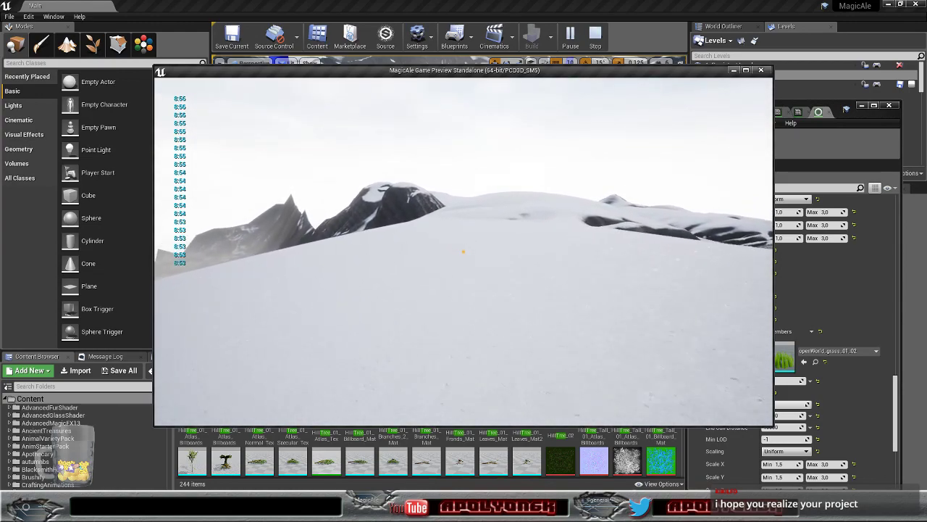
pyautogui.press('w')
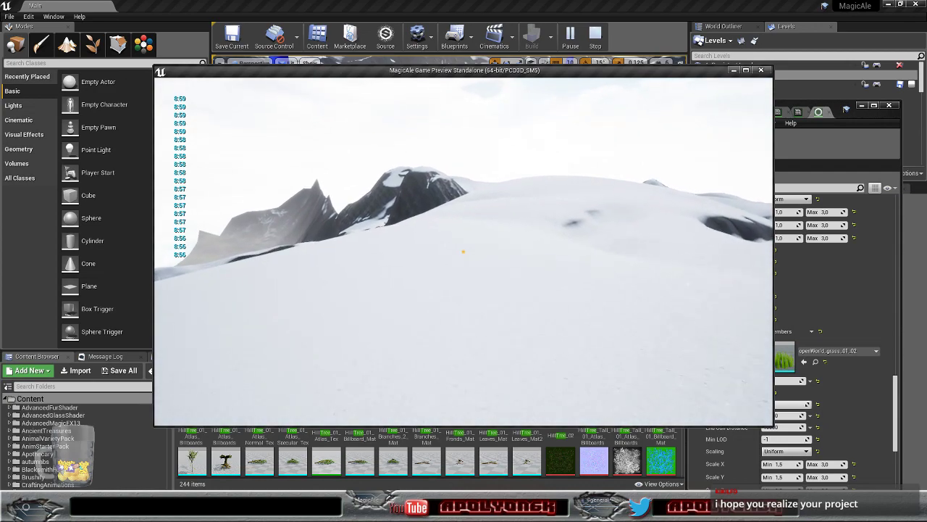
pyautogui.press('w')
pyautogui.press('w')
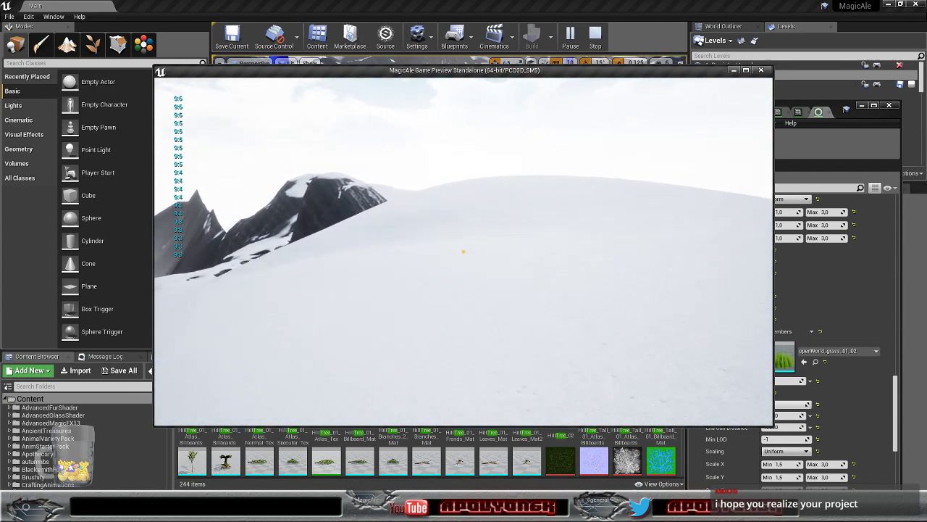
pyautogui.press('w')
pyautogui.press('w')
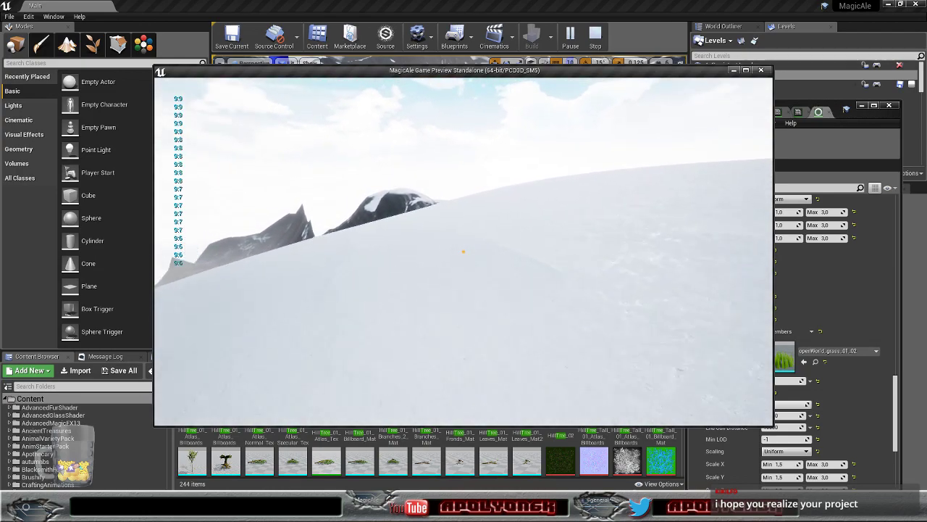
pyautogui.press('w')
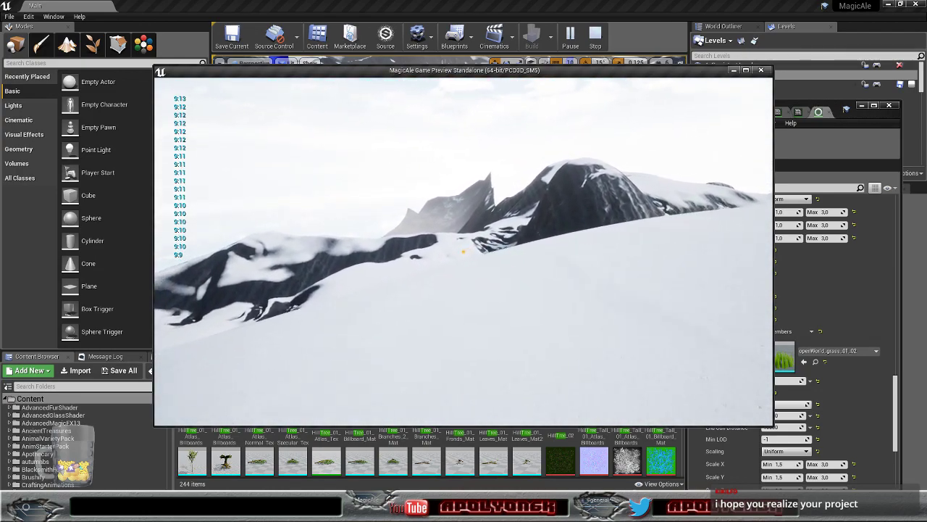
# - Cross the snow crest onto the dark rock slope and examine the steep rock dome and the snow-patched valley
pyautogui.press('w')
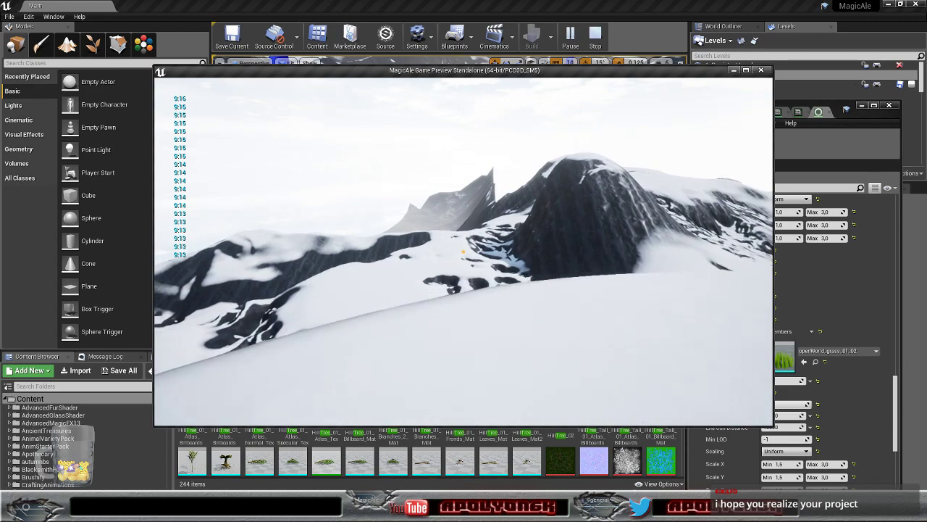
pyautogui.press('w')
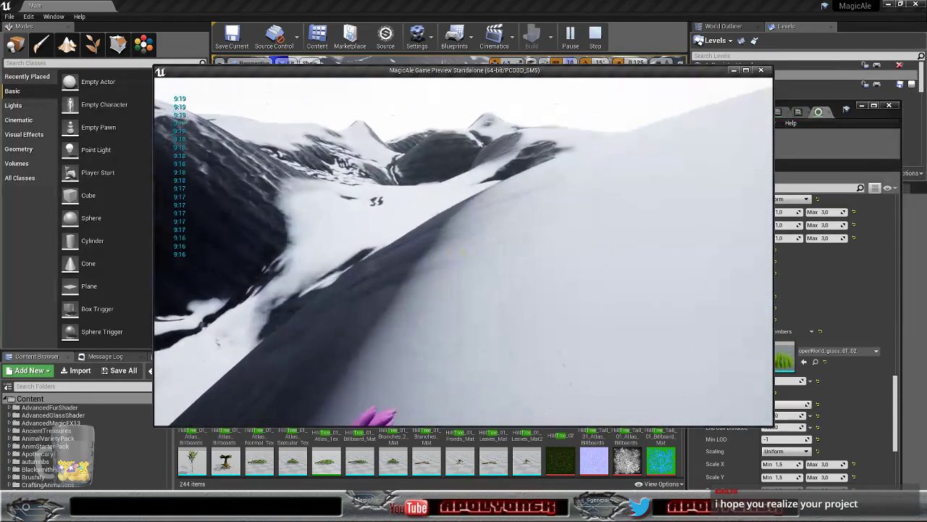
pyautogui.press('w')
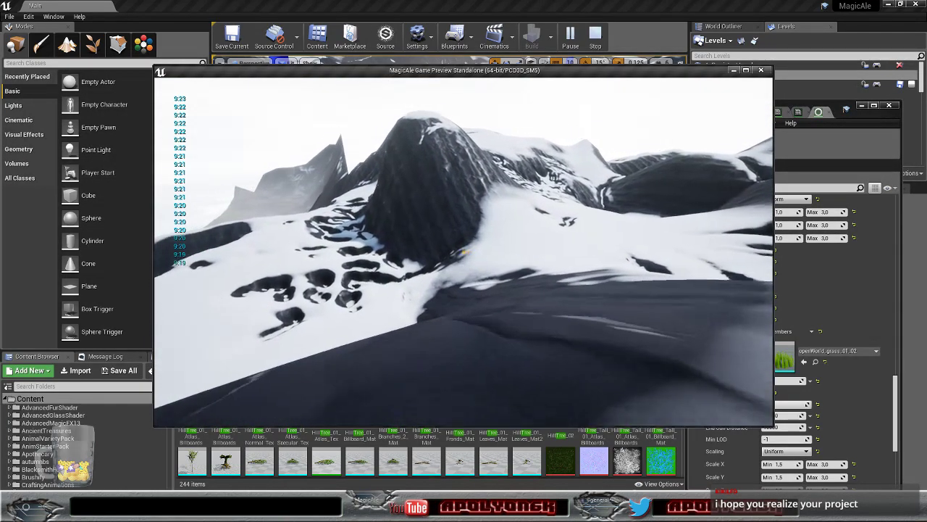
pyautogui.press('w')
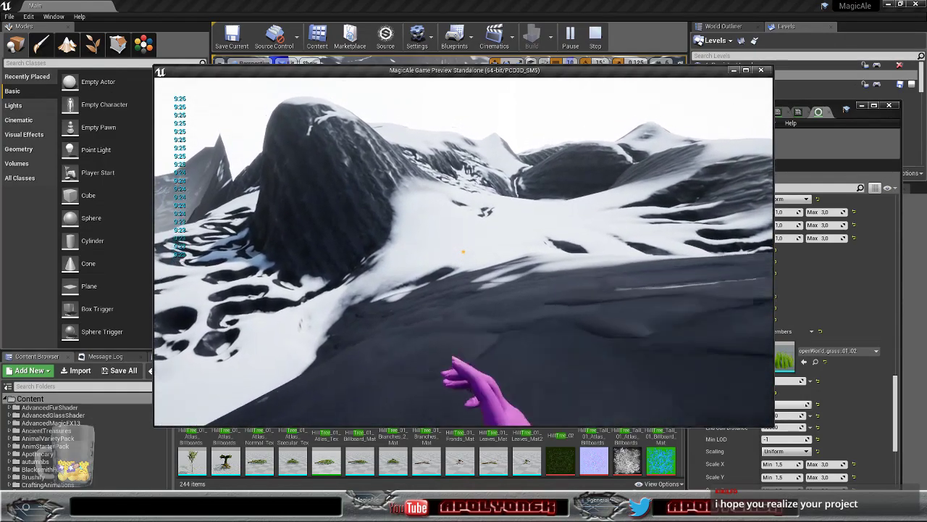
# - Descend the dark rock slope to the valley snow, examining the rock-snow transition and the pitted hollows below the dome
pyautogui.press('w')
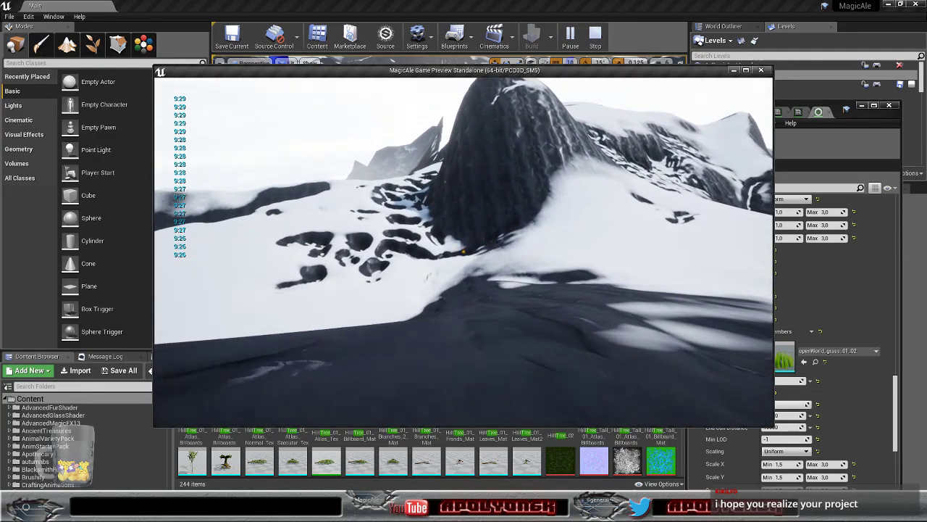
pyautogui.press('w')
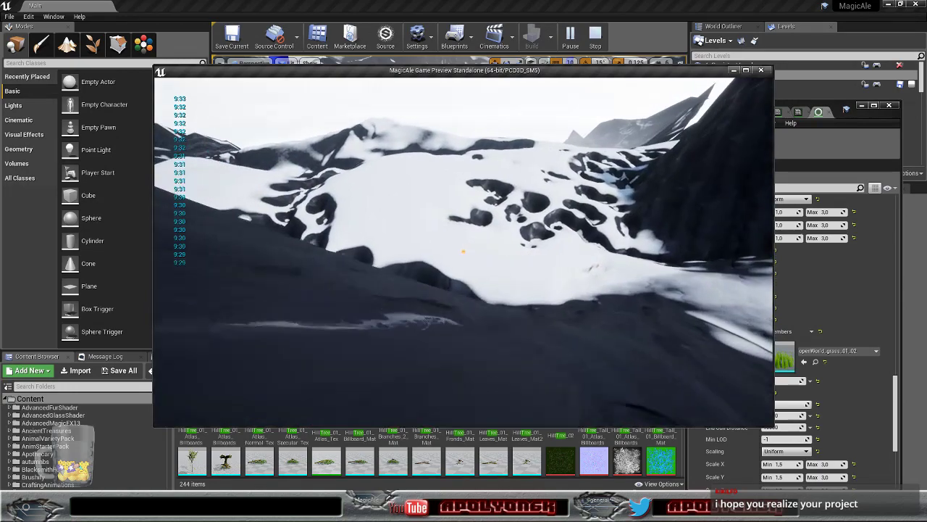
pyautogui.press('w')
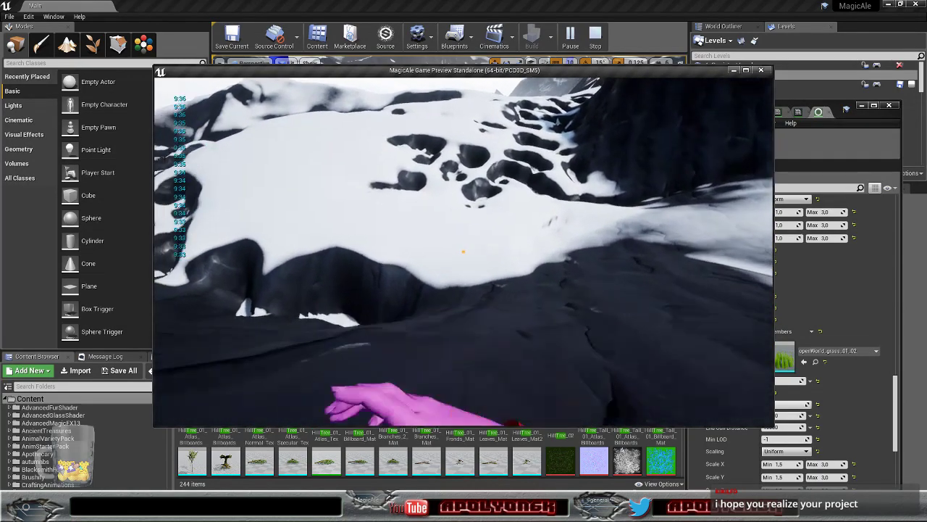
pyautogui.press('w')
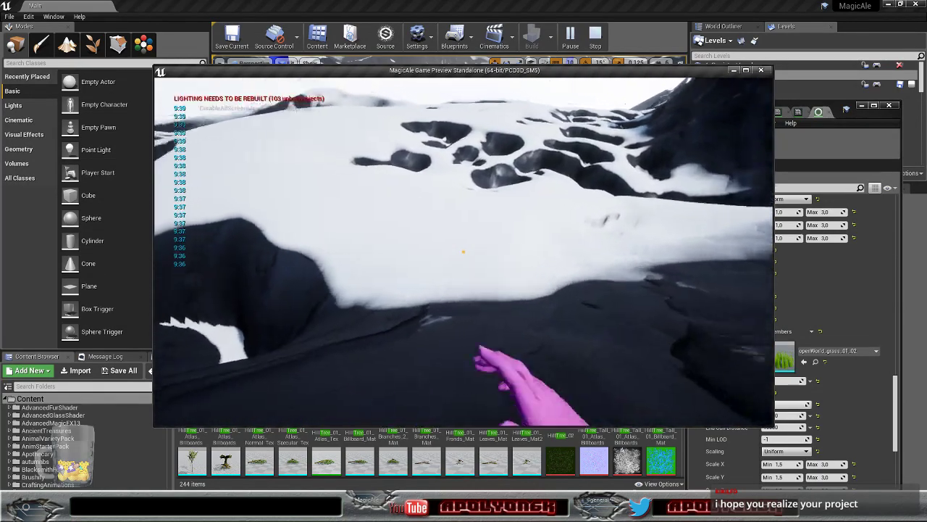
pyautogui.press('w')
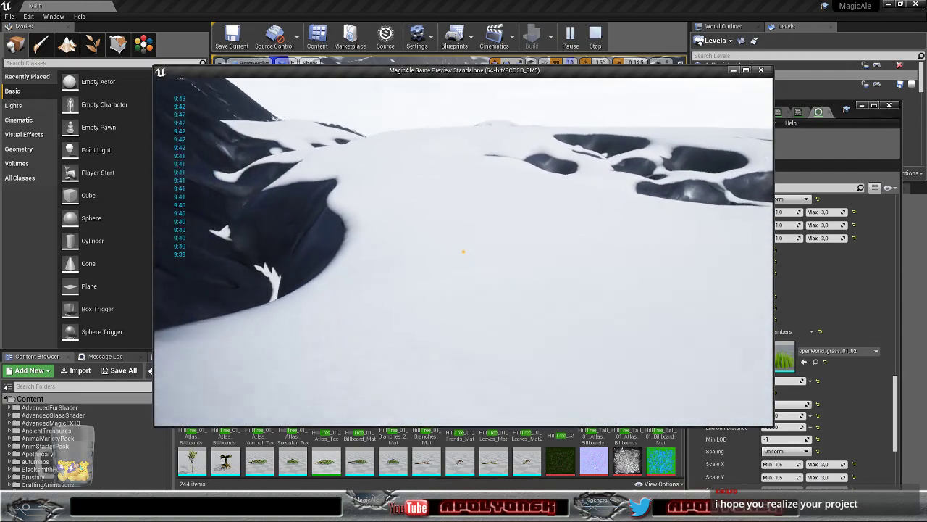
# - Walk across the valley snowfield to examine the pitted hollows and the textured cliff face rising from the snow
pyautogui.press('w')
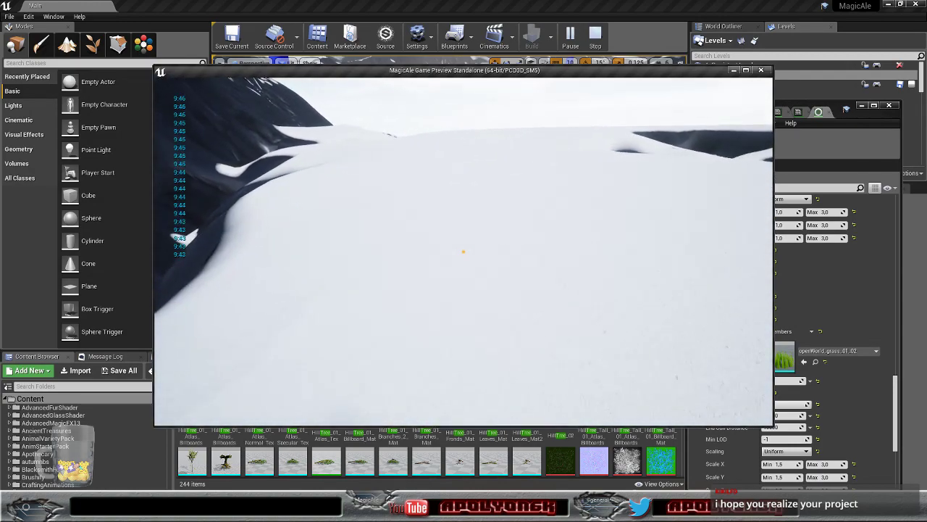
pyautogui.press('w')
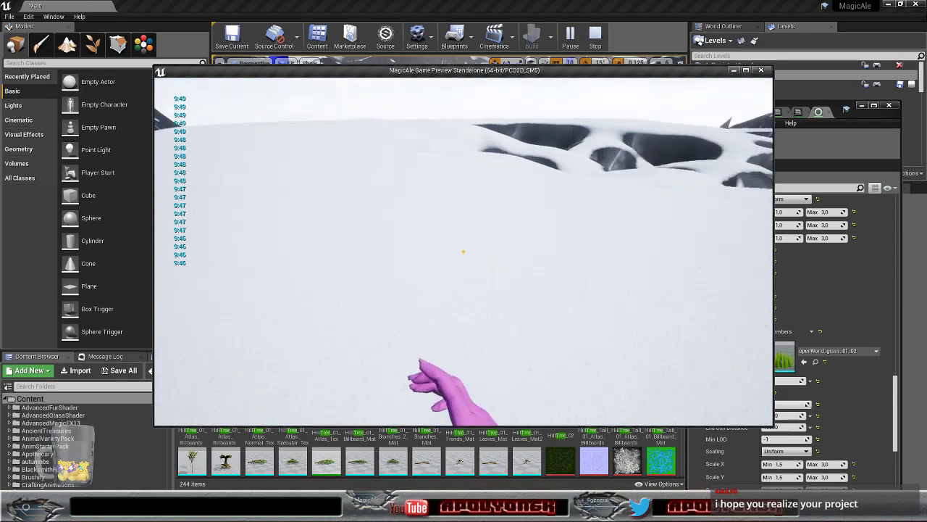
pyautogui.press('w')
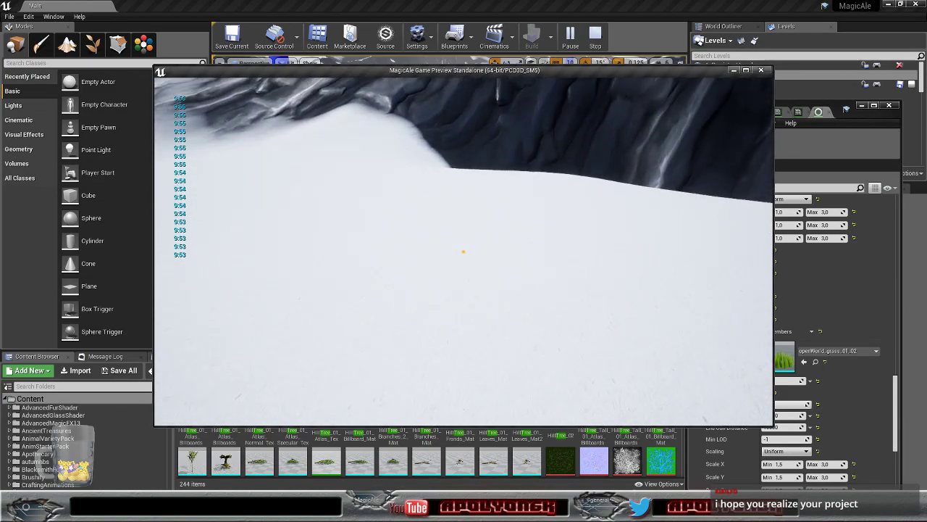
pyautogui.press('w')
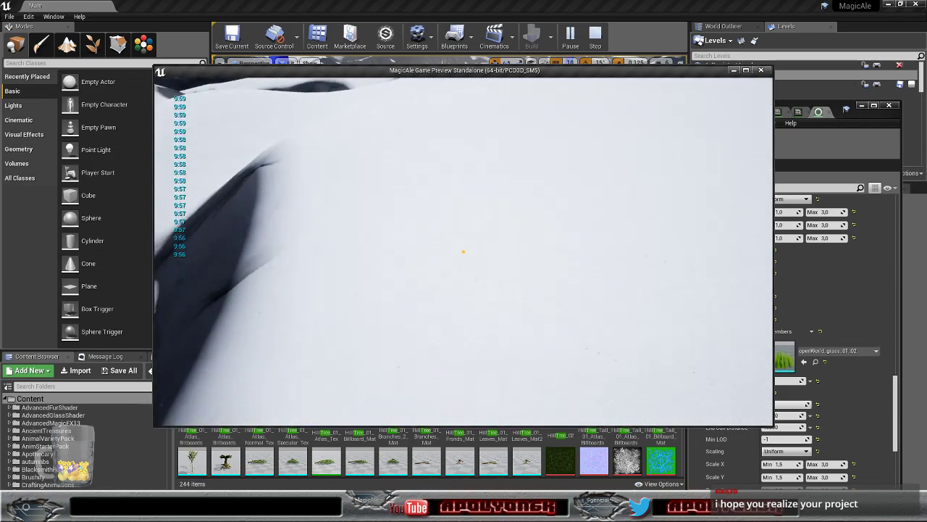
pyautogui.press('w')
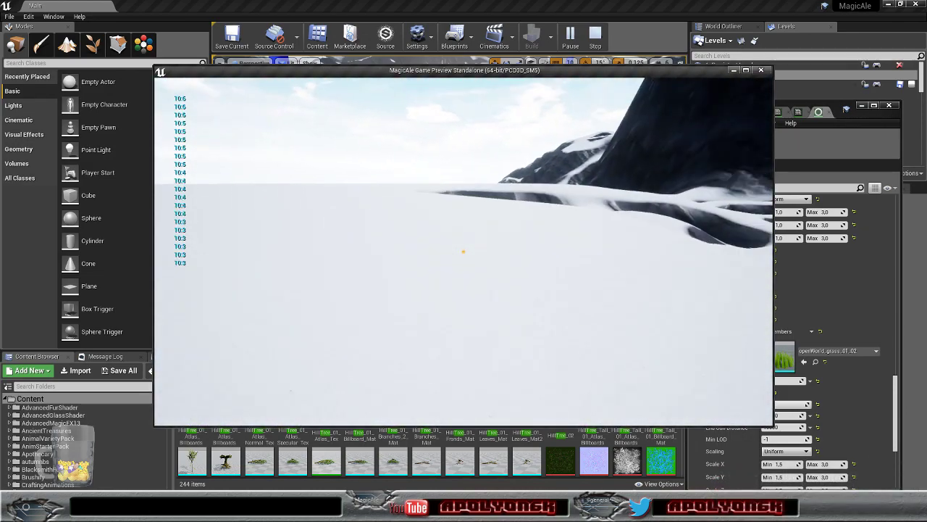
# - Pass the dark crevasse in the flat snow and examine the large rounded rock mountain beyond it
pyautogui.press('w')
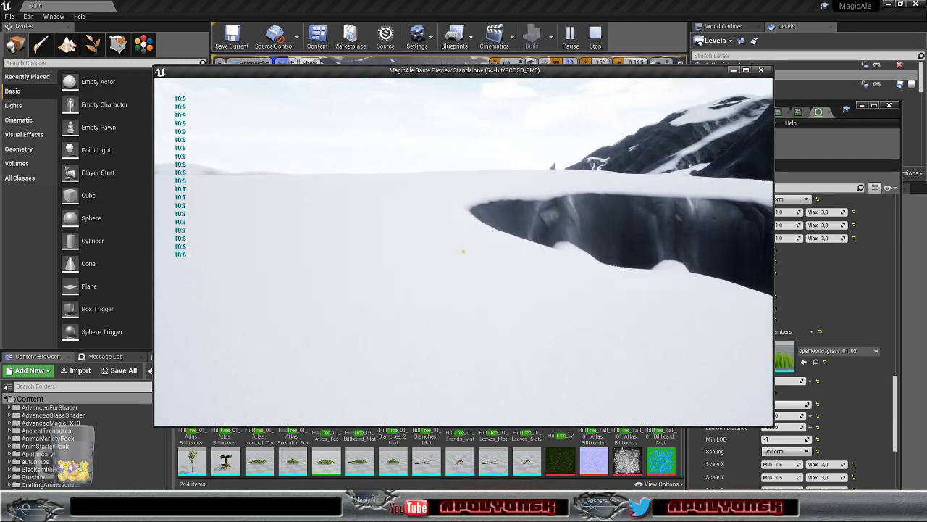
pyautogui.press('w')
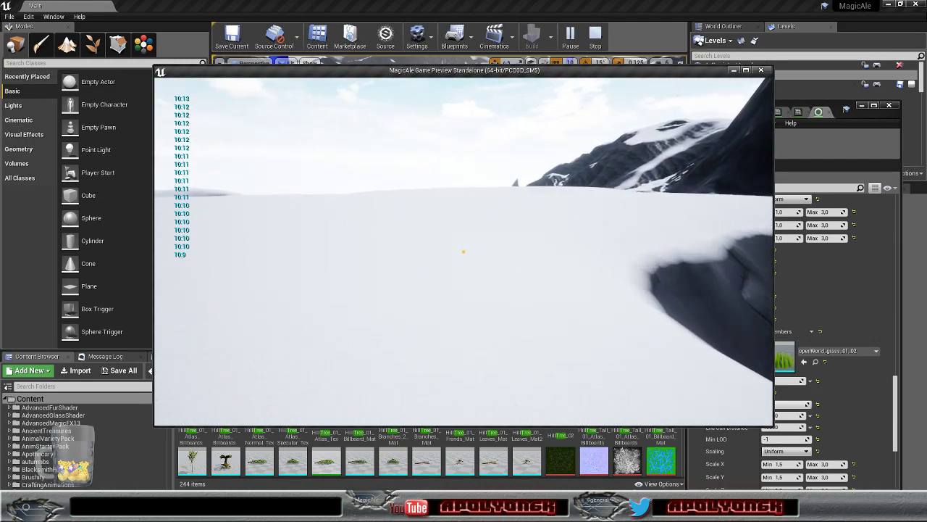
pyautogui.press('w')
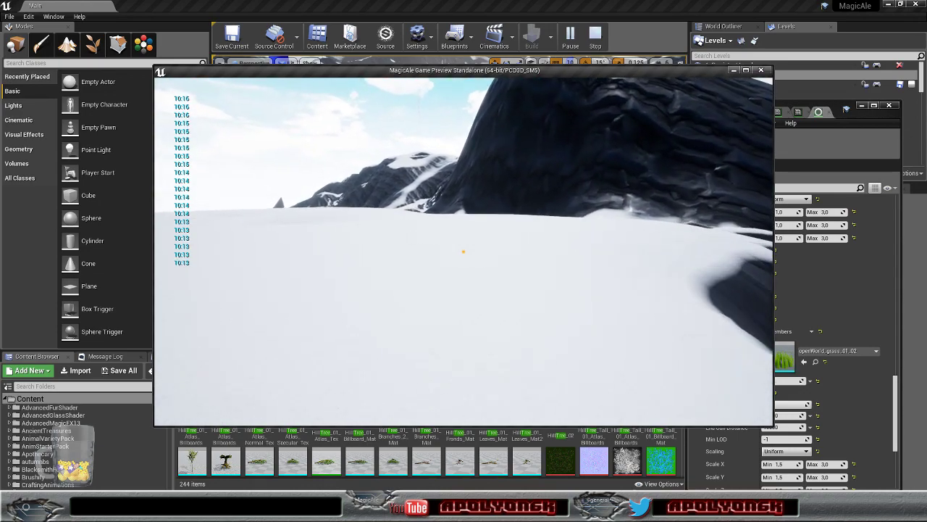
pyautogui.press('w')
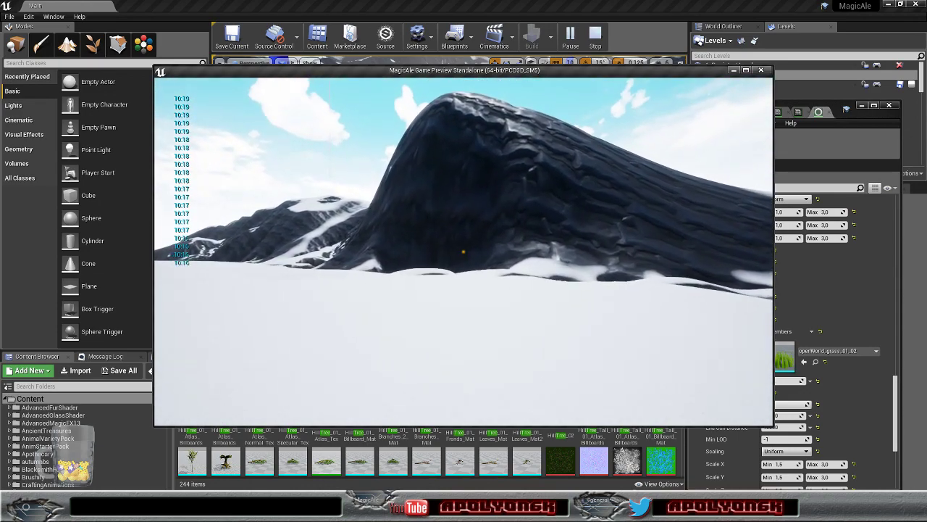
# - Follow the snowfield beside the snow-veined mountain toward the gap between two dark hollows, examining the branching snow ridges
pyautogui.press('w')
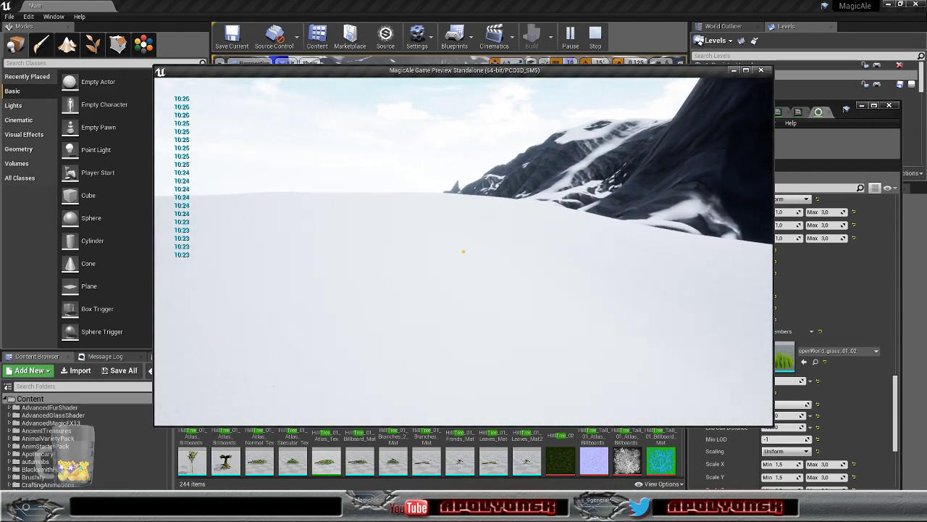
pyautogui.press('w')
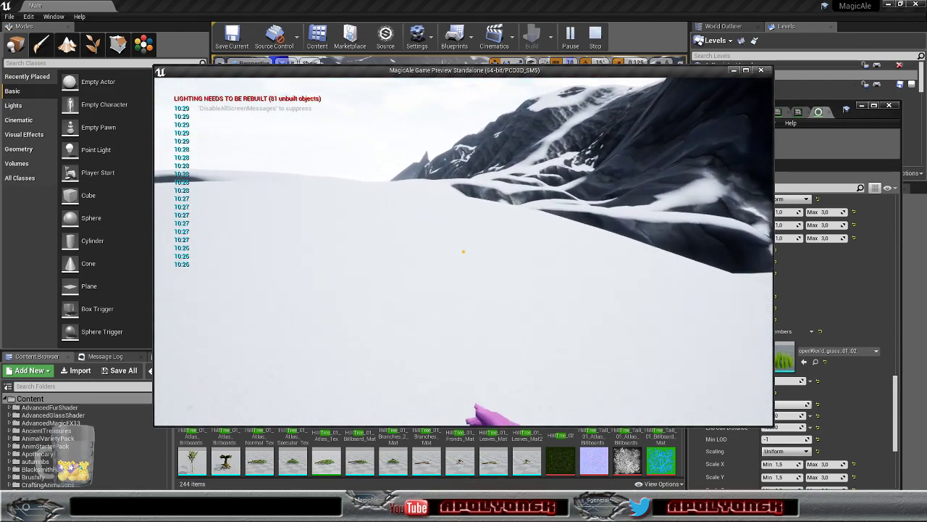
pyautogui.press('w')
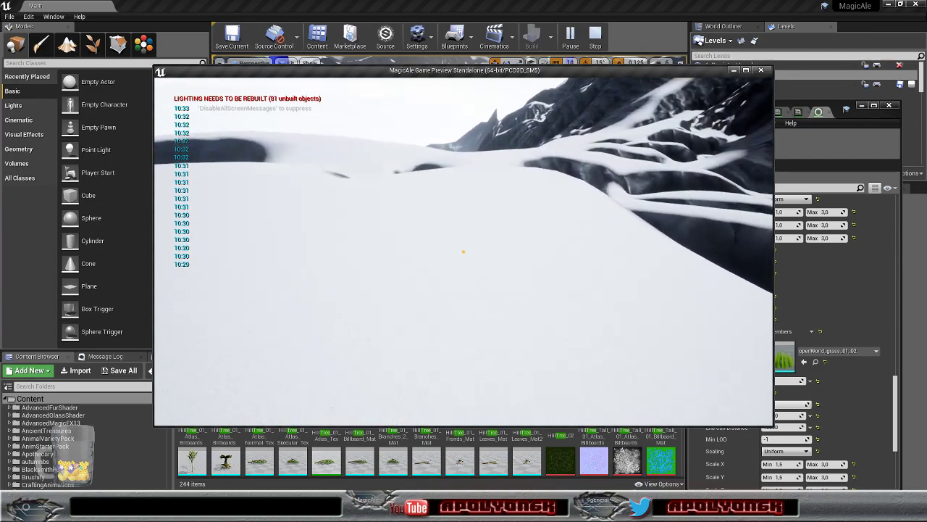
pyautogui.press('w')
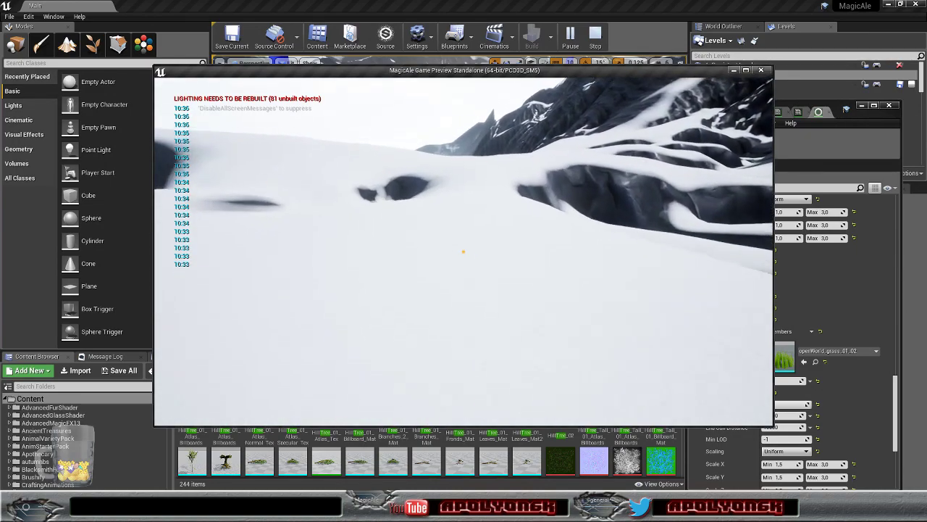
pyautogui.press('w')
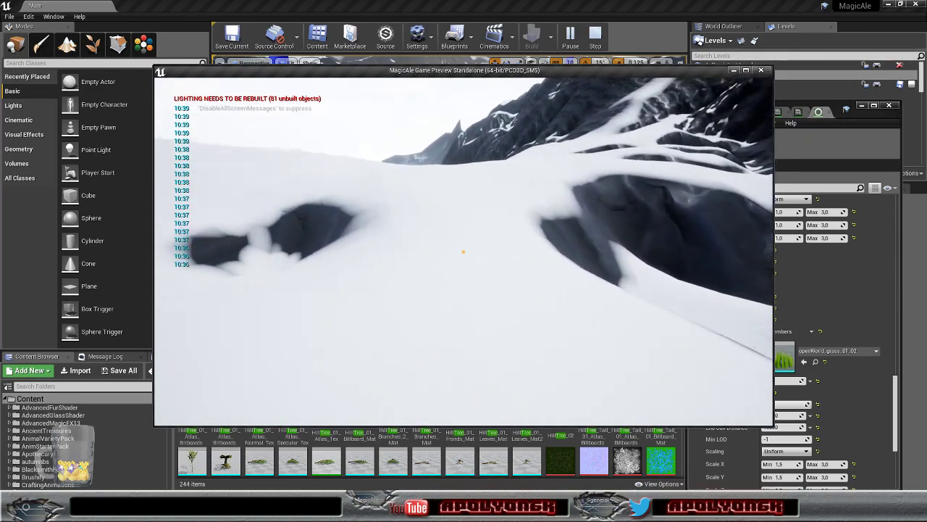
# - Follow the snow ridge past the dark hollows, examining how the snow blends into the pitted rock
pyautogui.press('w')
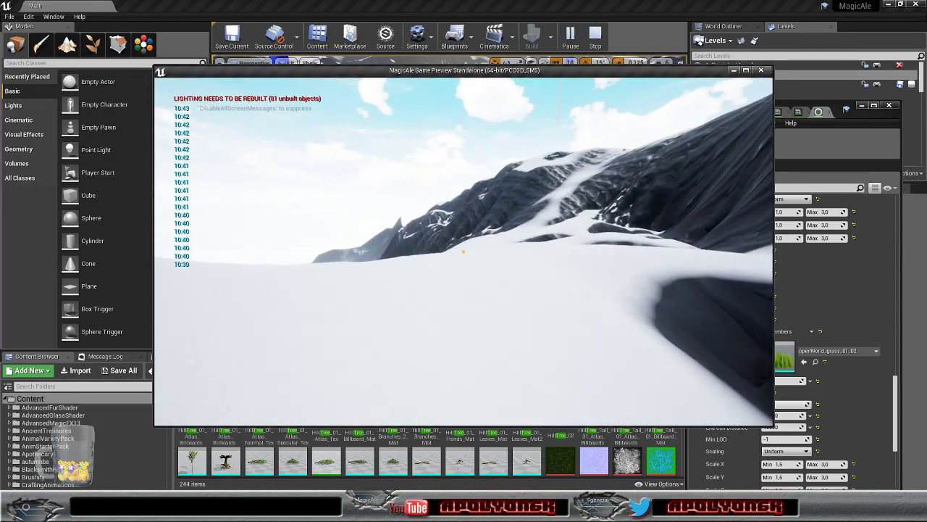
pyautogui.press('w')
pyautogui.press('w')
pyautogui.press('w')
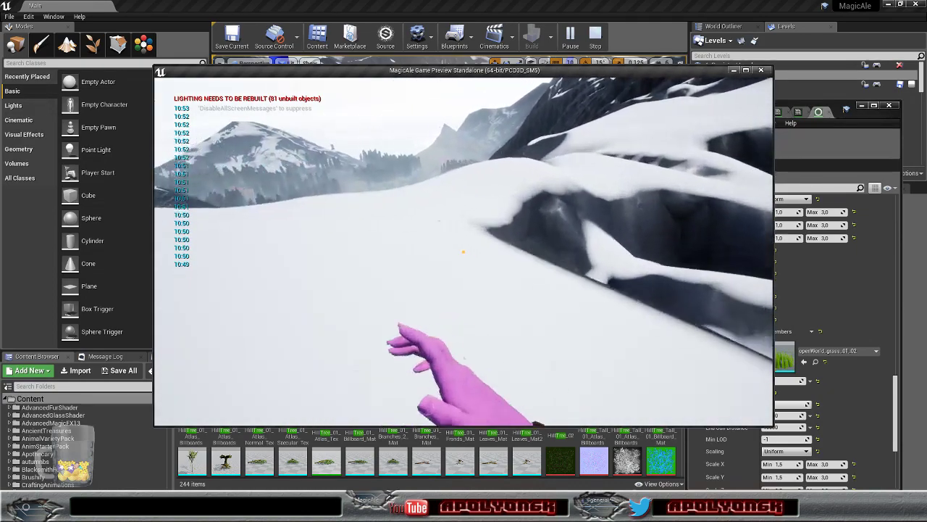
pyautogui.press('w')
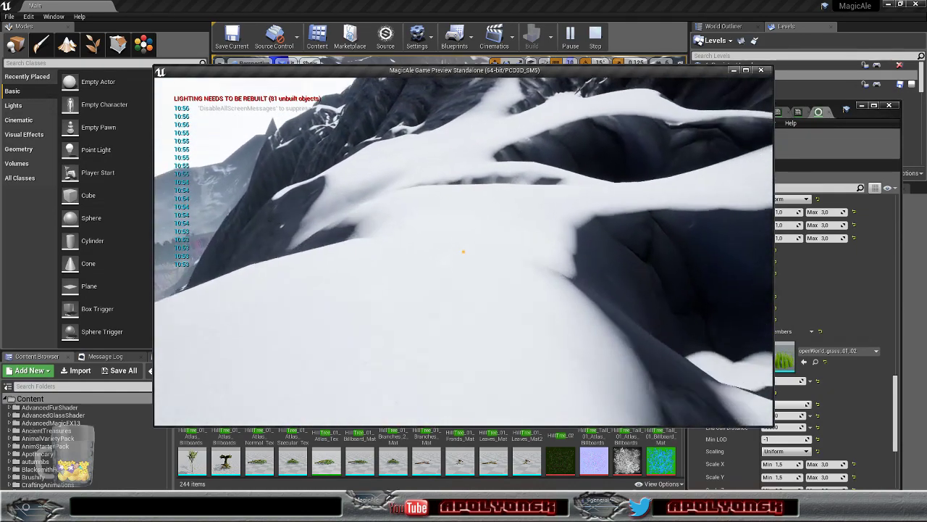
pyautogui.press('w')
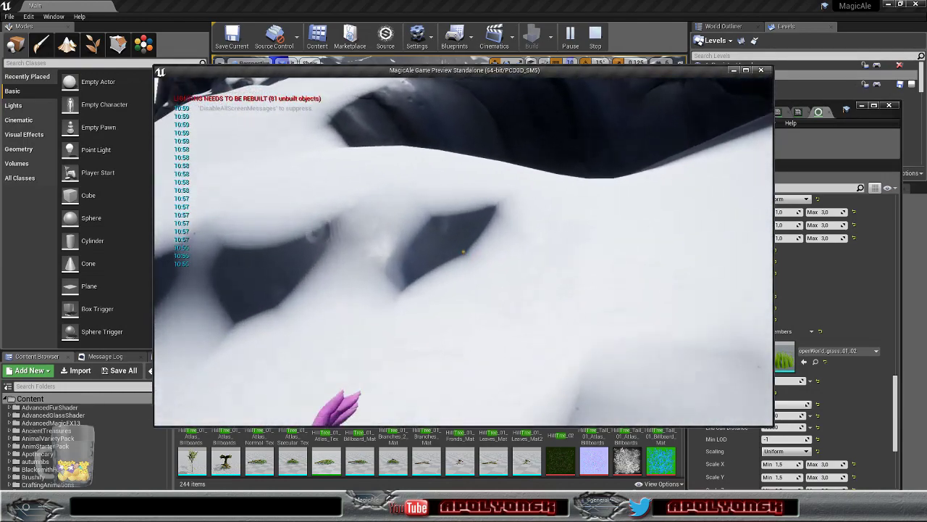
pyautogui.press('w')
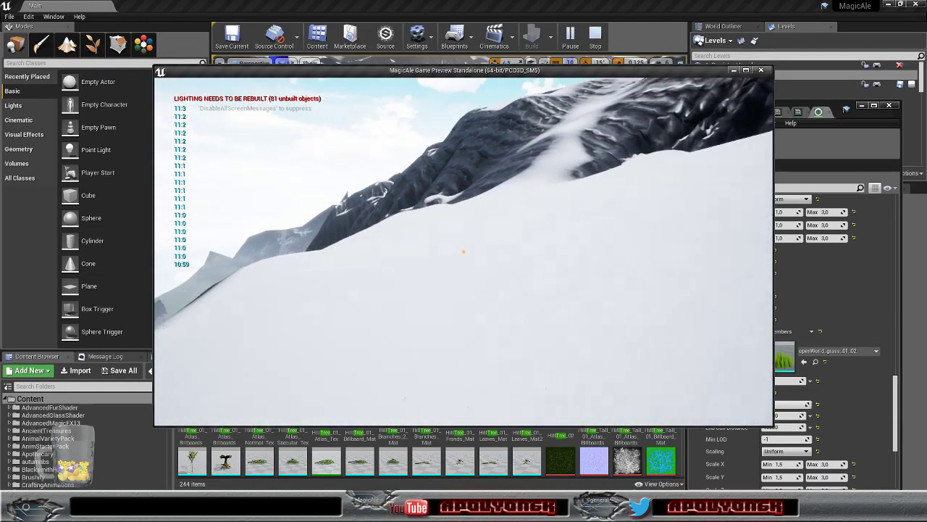
# - Climb the snow slope toward the saddle between the two dark rock ridges, examining the snow-rock blending
pyautogui.press('w')
pyautogui.press('w')
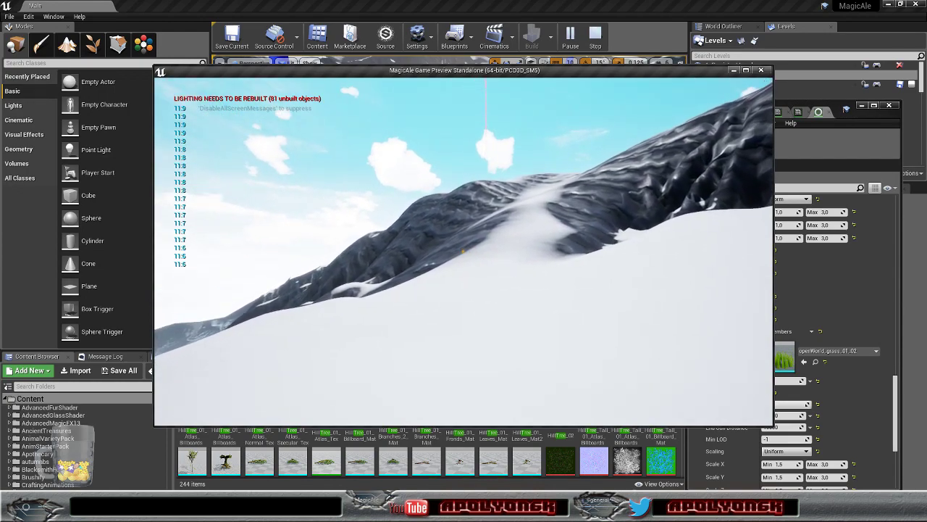
pyautogui.press('w')
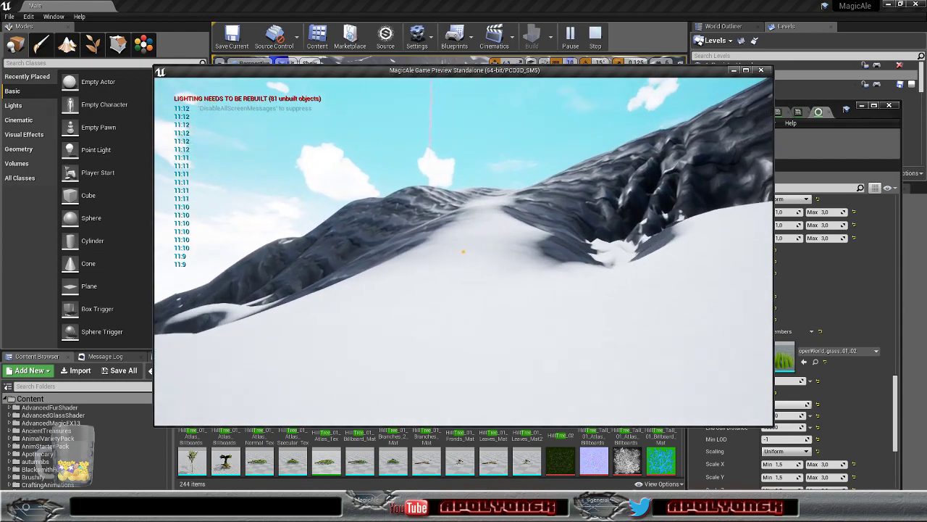
pyautogui.press('w')
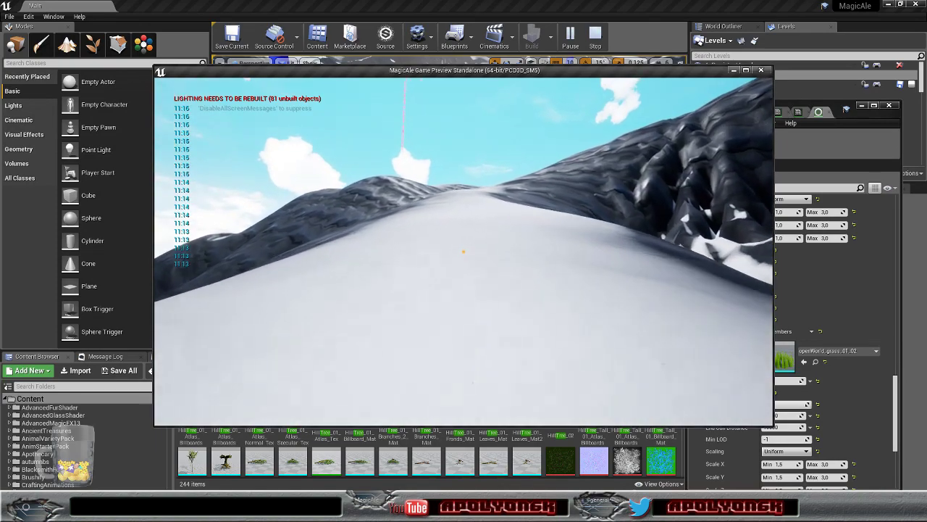
pyautogui.press('w')
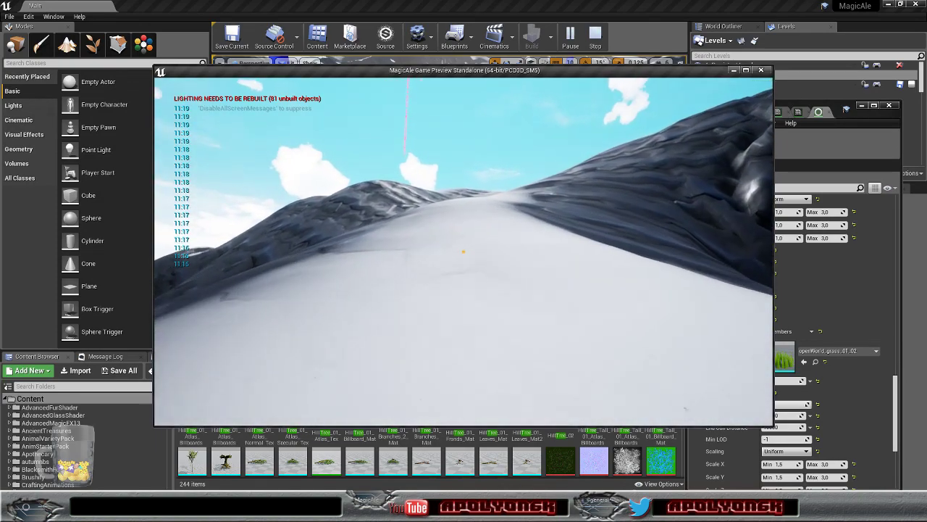
pyautogui.press('w')
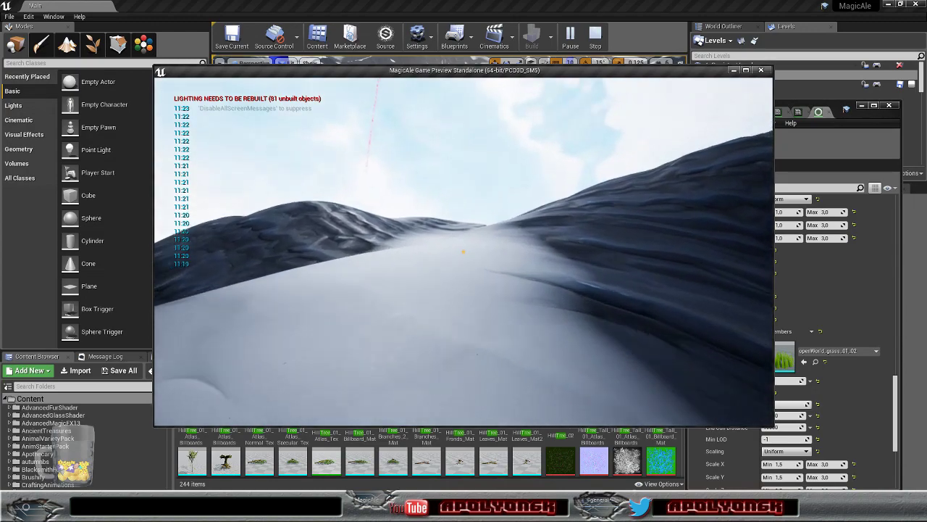
pyautogui.press('w')
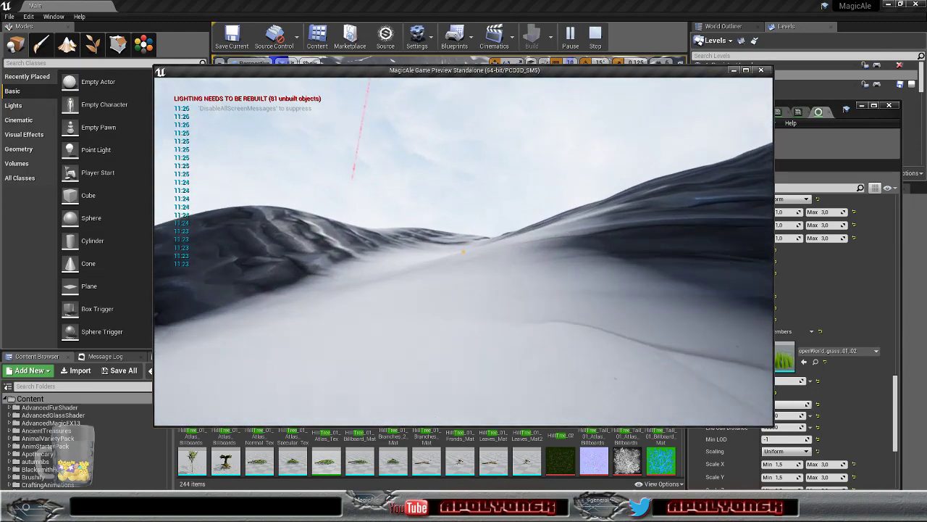
# - Cross the snowy saddle and walk up to the dark tower with the red beam
pyautogui.press('w')
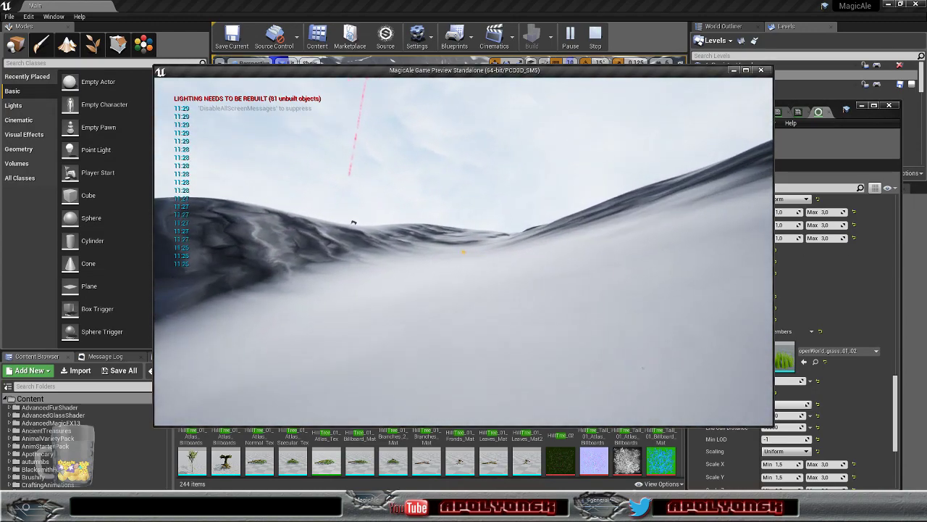
pyautogui.press('w')
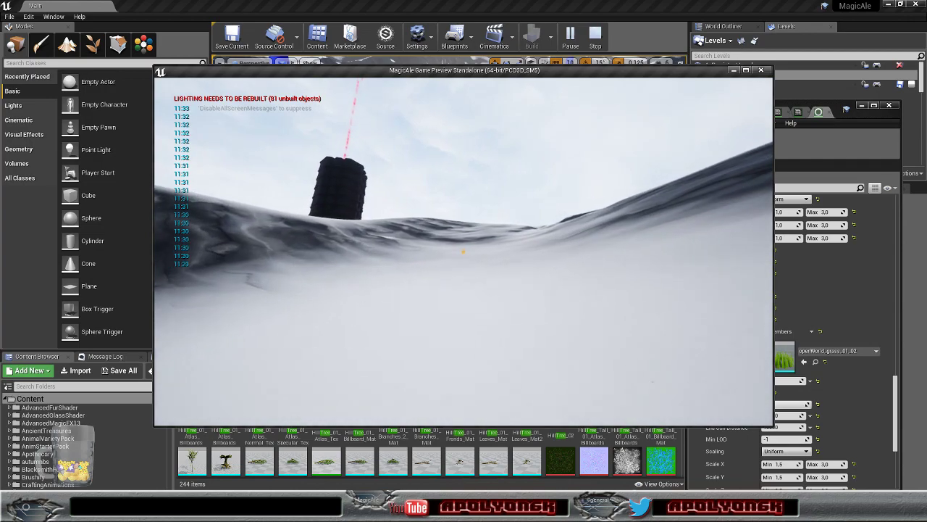
pyautogui.press('w')
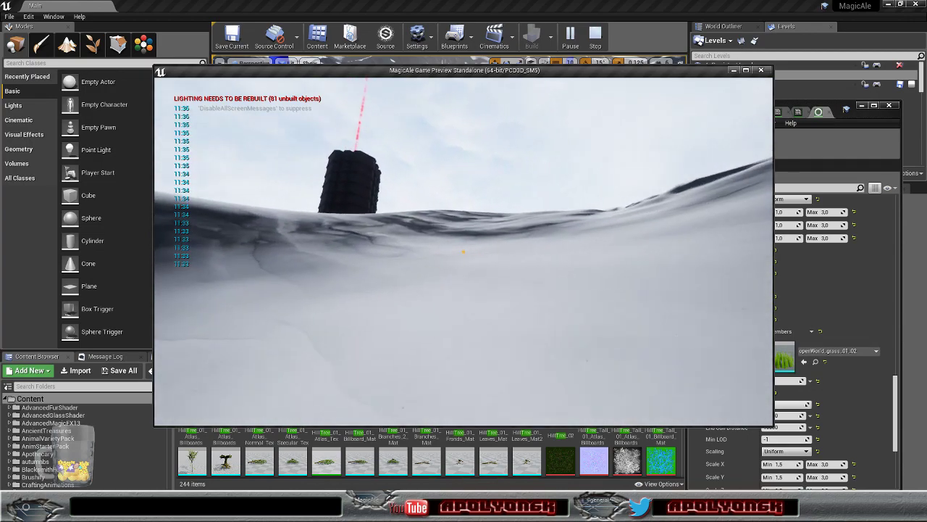
pyautogui.press('w')
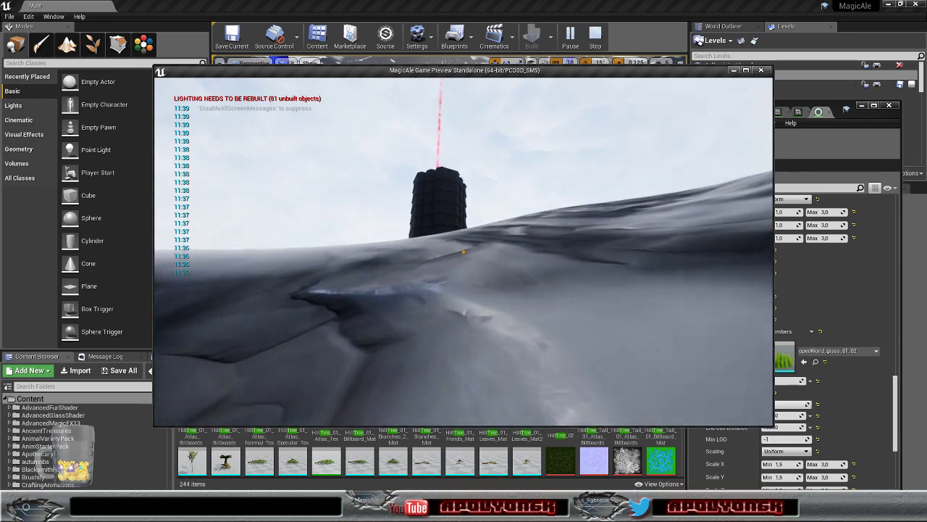
pyautogui.press('w')
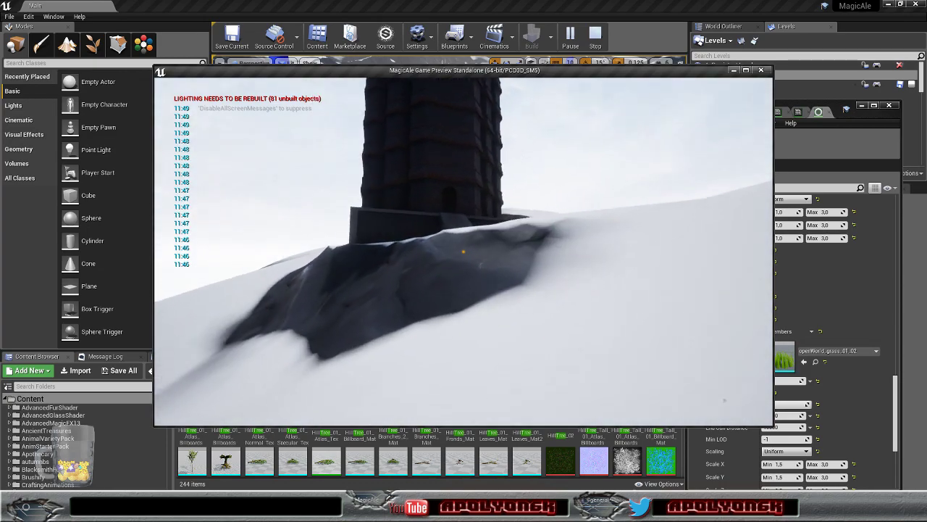
pyautogui.press('w')
pyautogui.press('w')
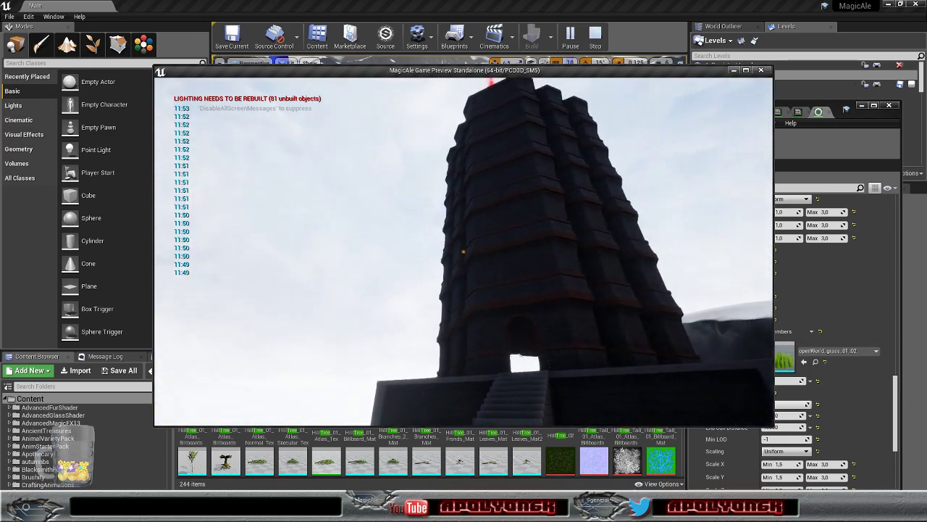
# - Climb the stairs into the tower and pass through it, examining its interior, the view over the snow and its exterior
pyautogui.press('w')
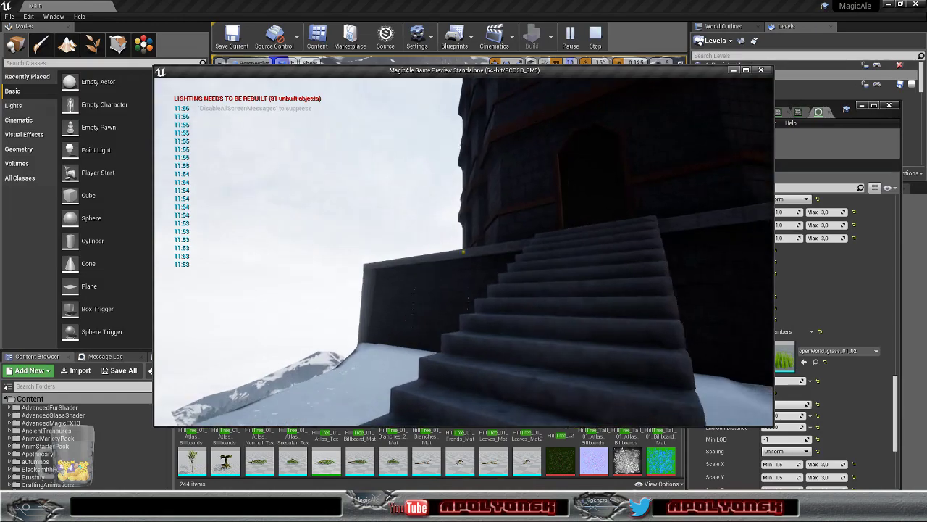
pyautogui.press('w')
pyautogui.press('w')
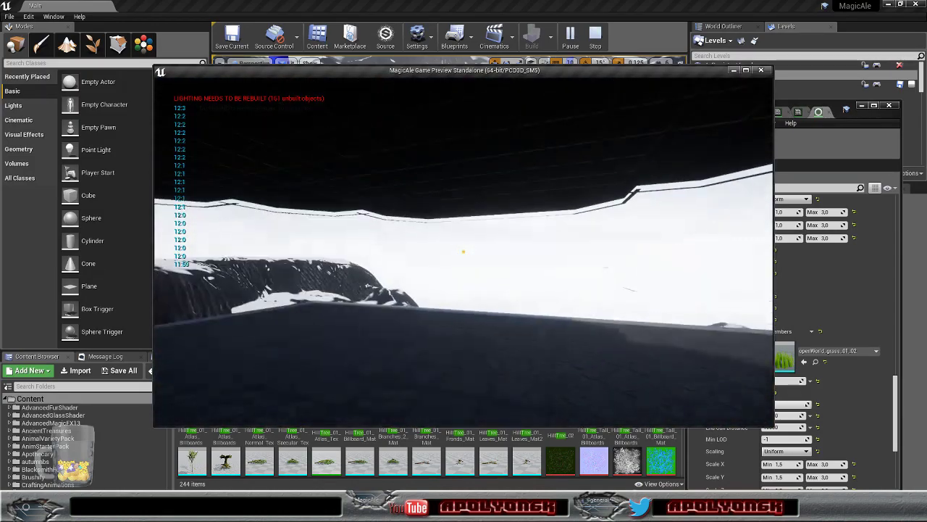
pyautogui.press('w')
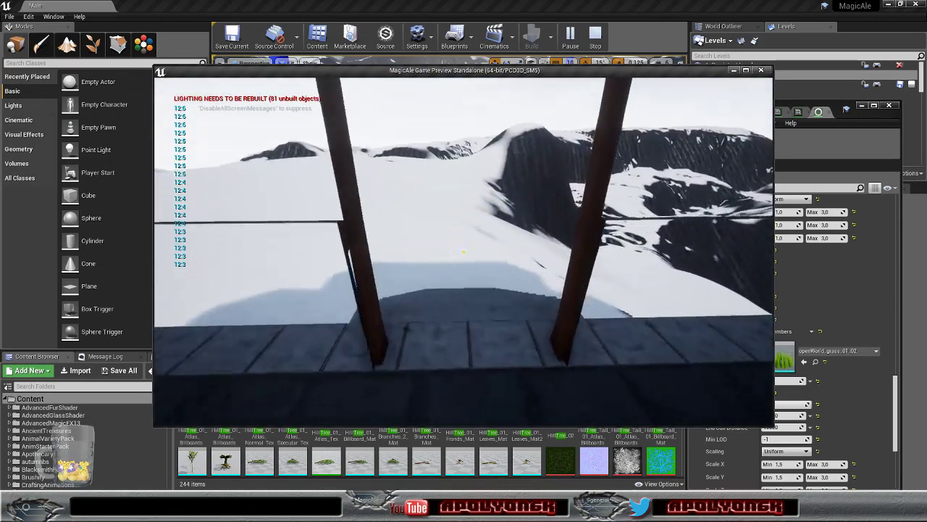
pyautogui.press('w')
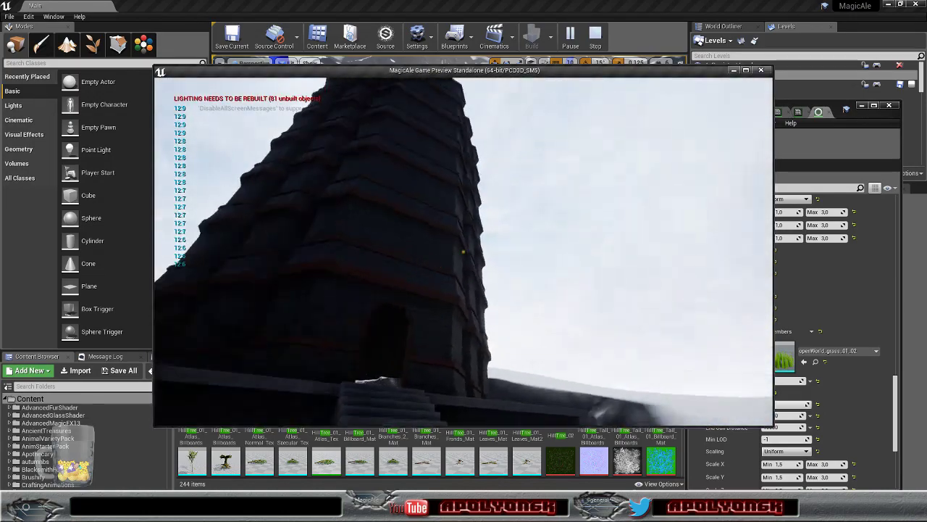
# - Descend from the tower over the snow and rock slope to the forested valley, and end the standalone preview
pyautogui.press('w')
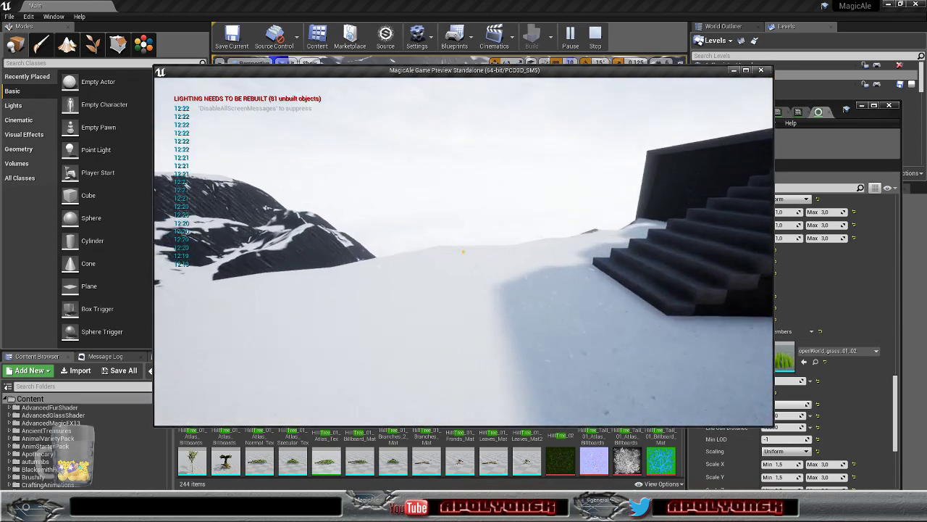
pyautogui.press('w')
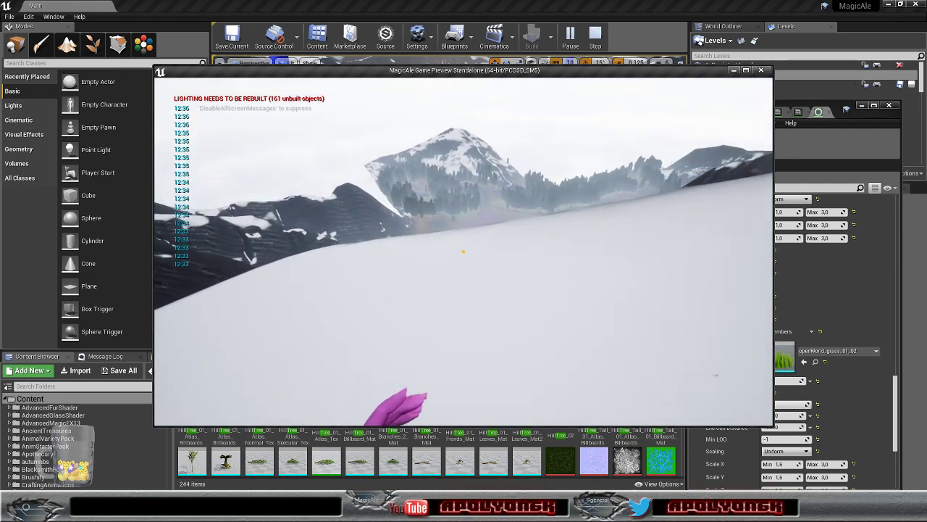
pyautogui.press('w')
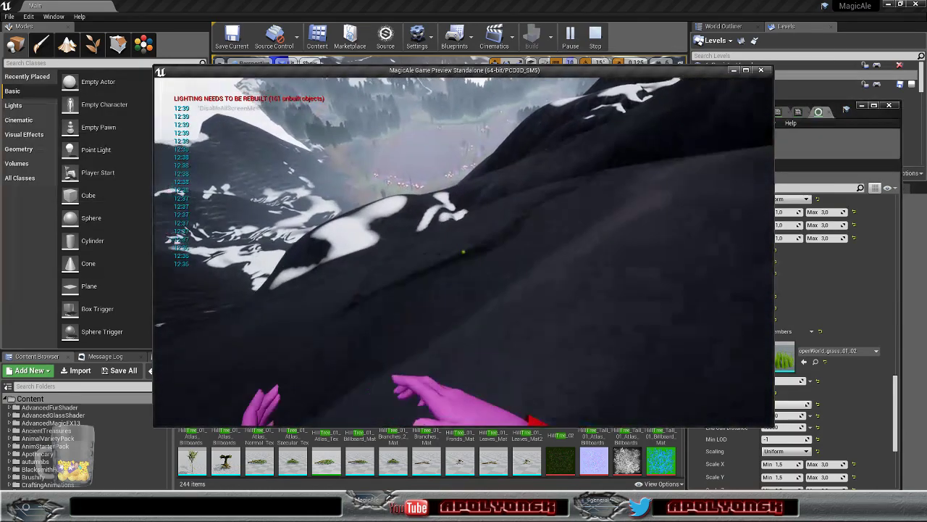
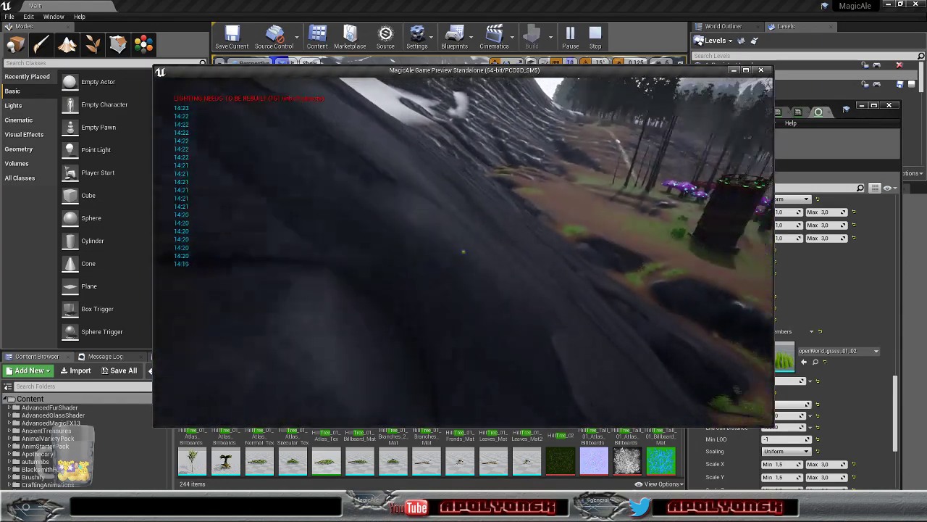
pyautogui.press('Escape')
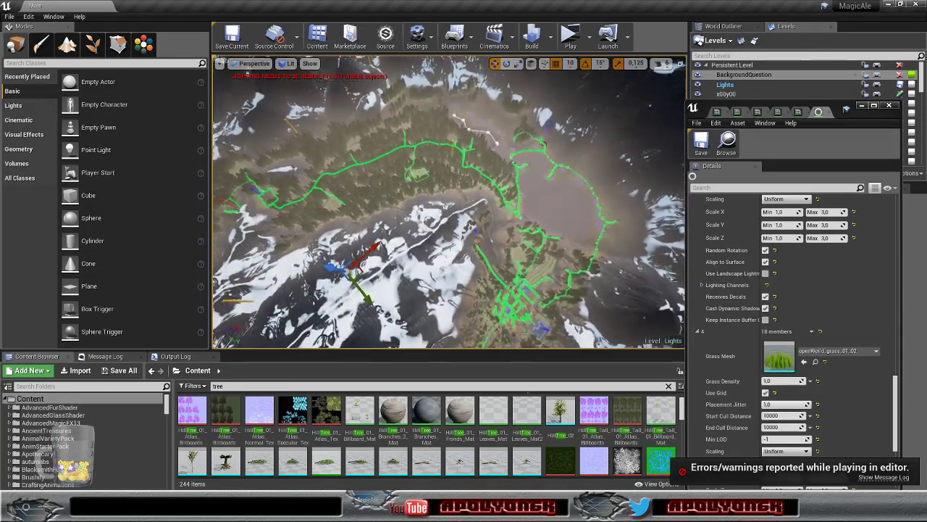
# - Survey the whole mountain landscape from above, examining the central valley paths, the outer mountain ring and the flat ground beyond
pyautogui.press('s')
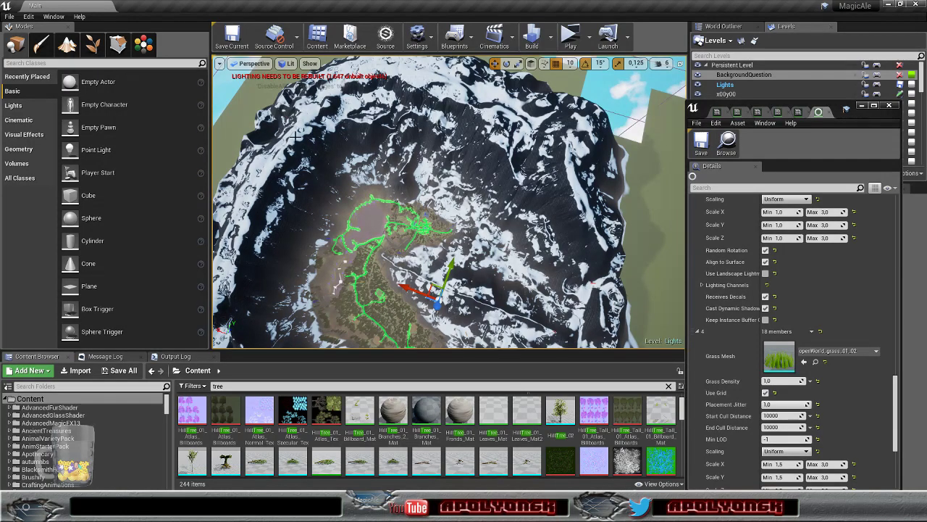
pyautogui.moveTo(441, 253); pyautogui.dragTo(225, 279, button='right')
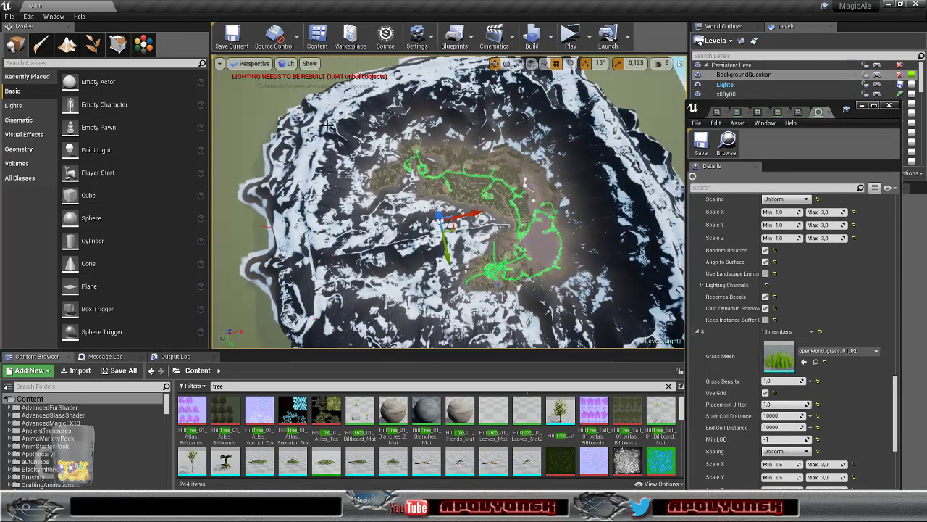
pyautogui.moveTo(487, 181); pyautogui.dragTo(374, 127, button='right')
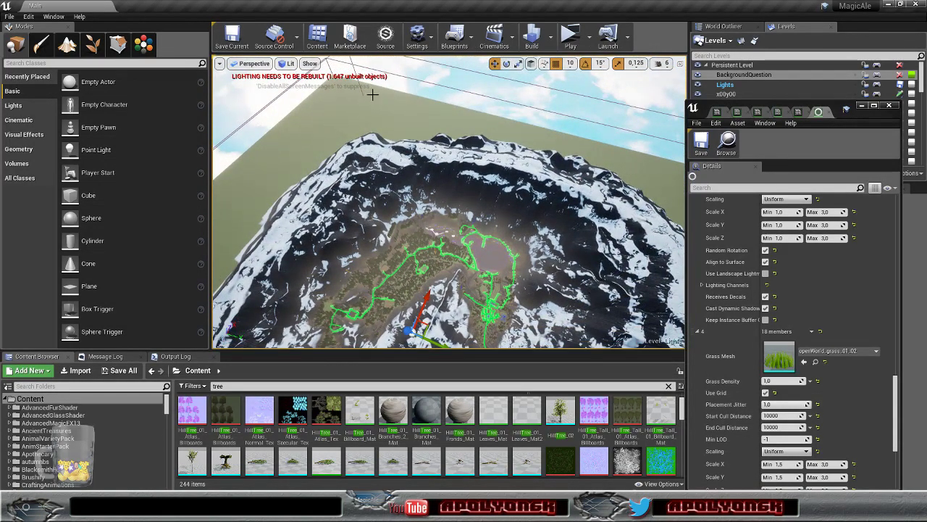
pyautogui.moveTo(497, 101); pyautogui.dragTo(431, 171, button='right')
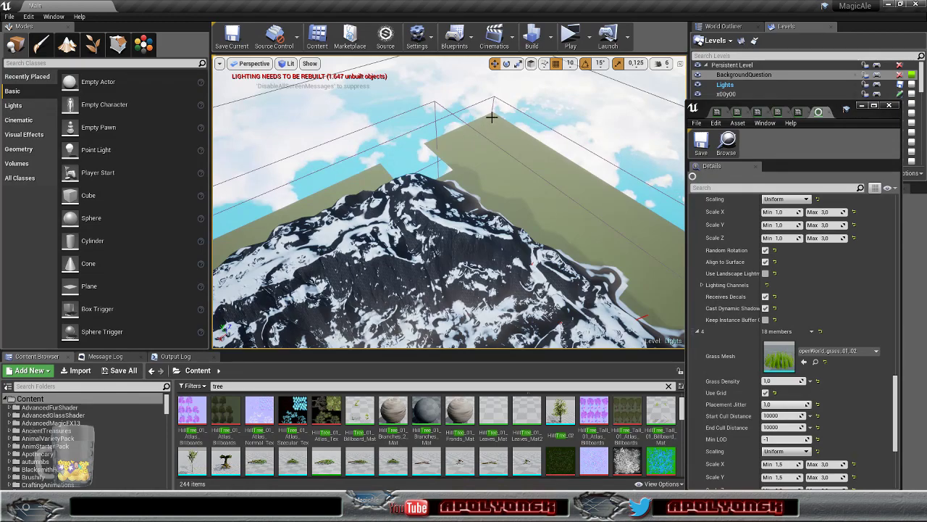
pyautogui.moveTo(502, 216); pyautogui.dragTo(540, 235, button='right')
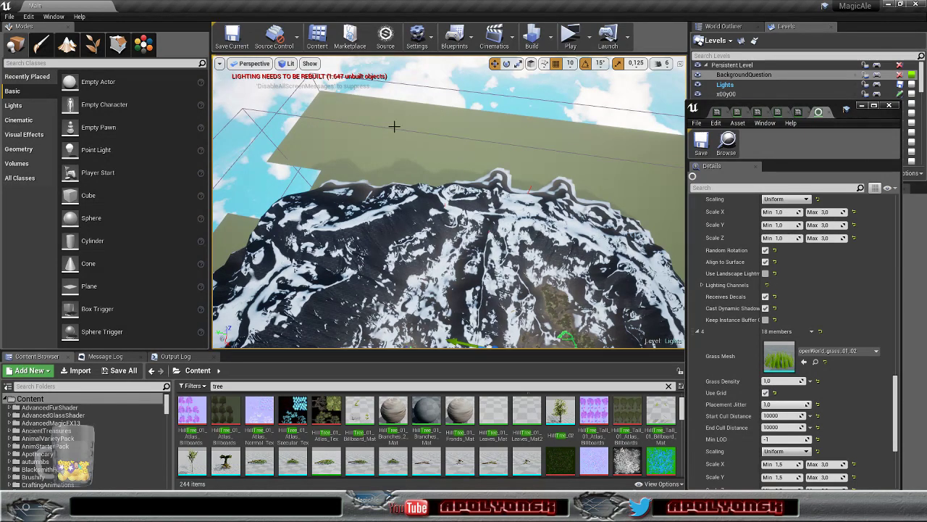
pyautogui.moveTo(495, 240)
pyautogui.mouseDown(button='right')
pyautogui.moveTo(565, 275)
pyautogui.moveTo(496, 243)
pyautogui.mouseUp(button='right')
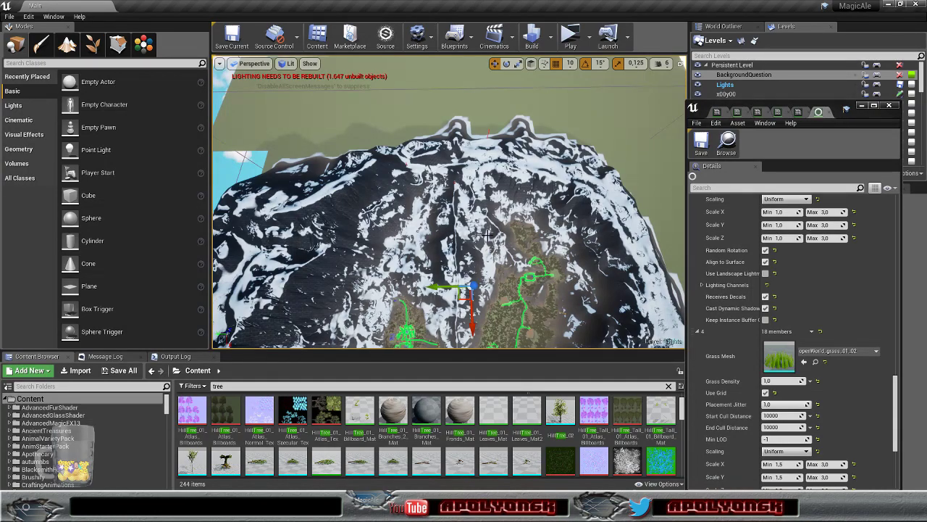
# - Inspect the outer foot of the mountains up close where the snow-edged rock meets the flat green ground
pyautogui.moveTo(497, 242)
pyautogui.mouseDown(button='right')
pyautogui.moveTo(533, 272)
pyautogui.moveTo(569, 250)
pyautogui.moveTo(571, 257)
pyautogui.moveTo(478, 206)
pyautogui.moveTo(507, 218)
pyautogui.moveTo(493, 228)
pyautogui.mouseUp(button='right')
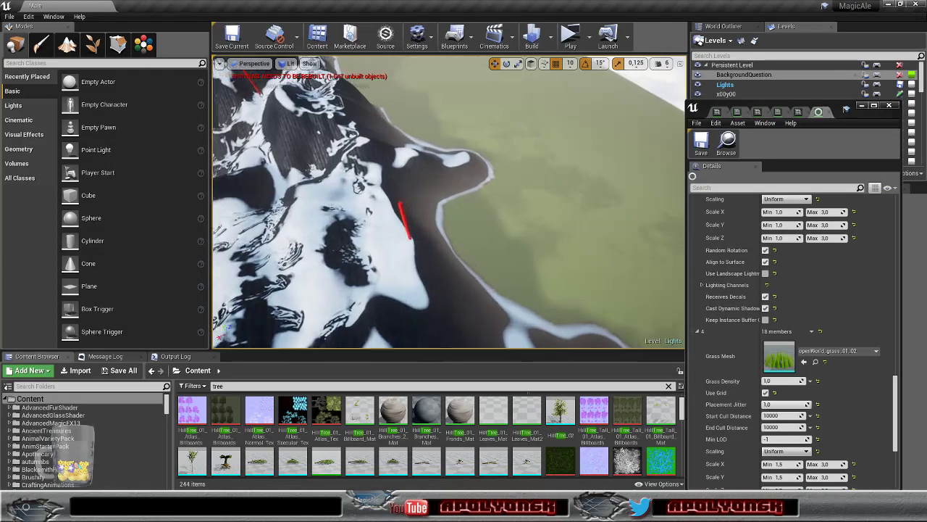
pyautogui.moveTo(493, 229); pyautogui.dragTo(485, 232, button='right')
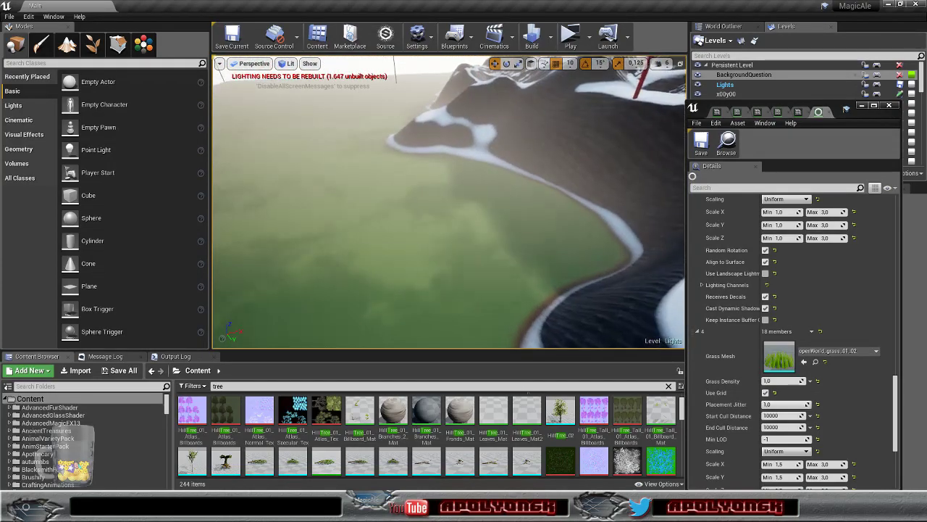
pyautogui.moveTo(485, 232); pyautogui.dragTo(483, 200, button='right')
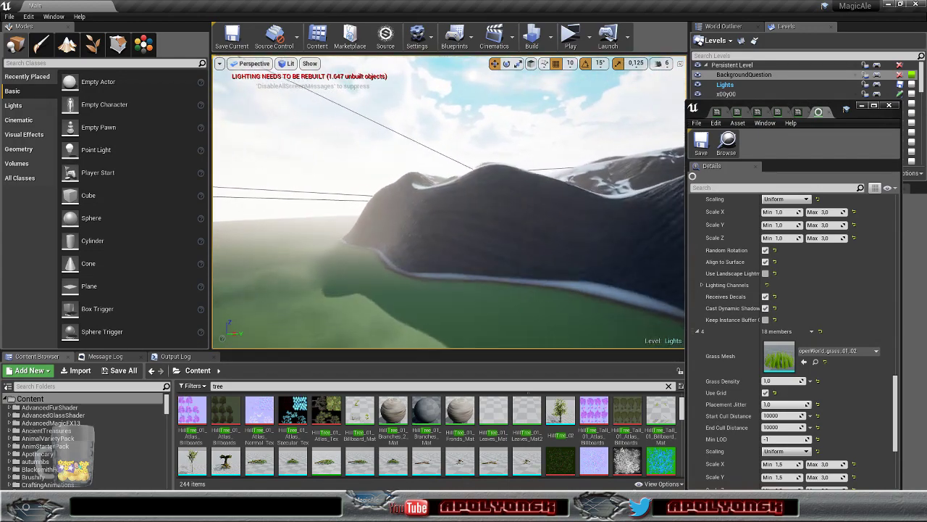
# - Examine the steep outer cliffs and snow patches along the mountain ring where it borders the flat green ground
pyautogui.press('w')
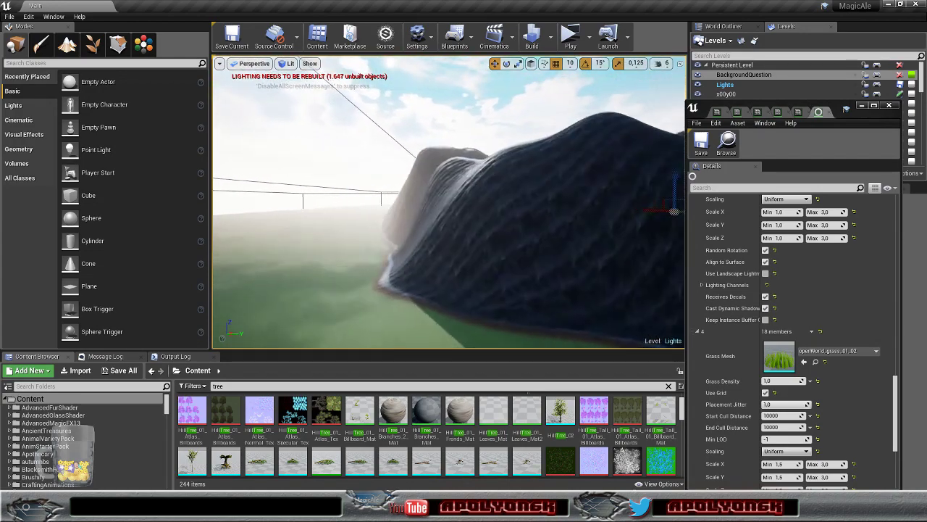
pyautogui.press('w')
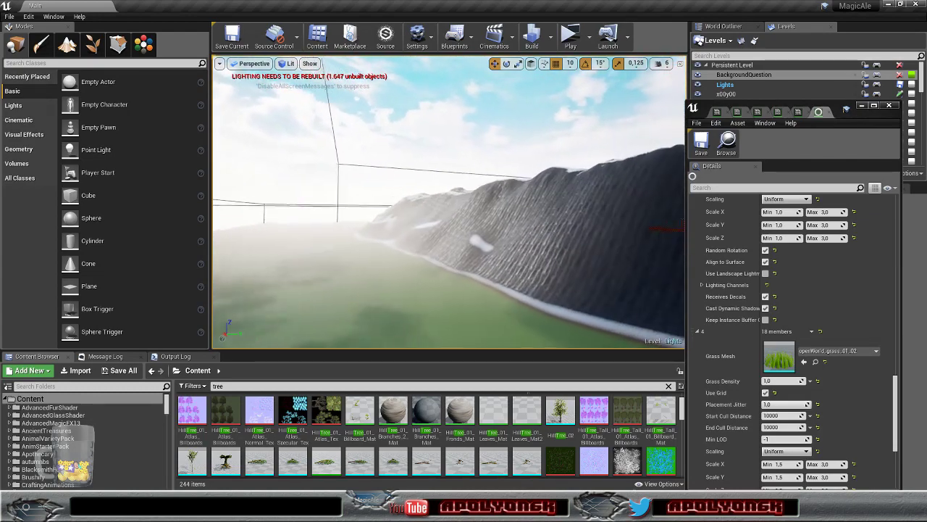
pyautogui.press('w')
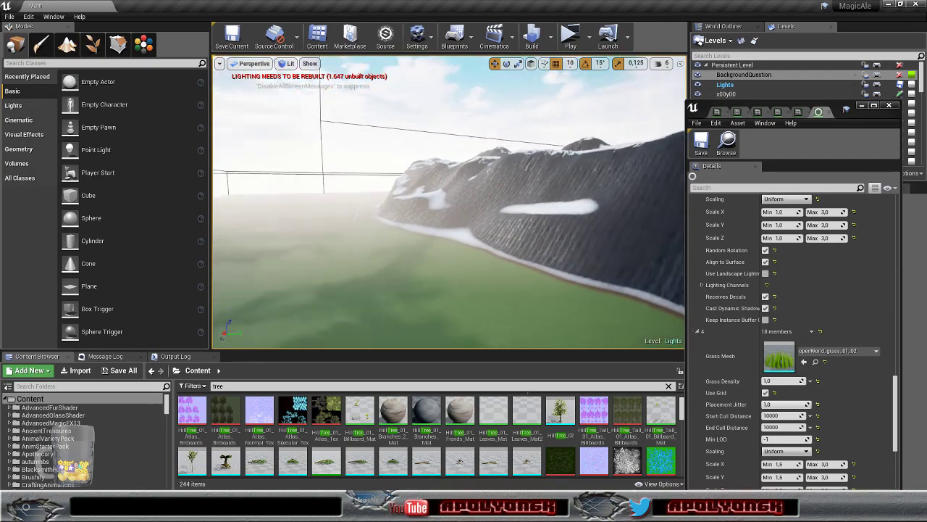
pyautogui.press('w')
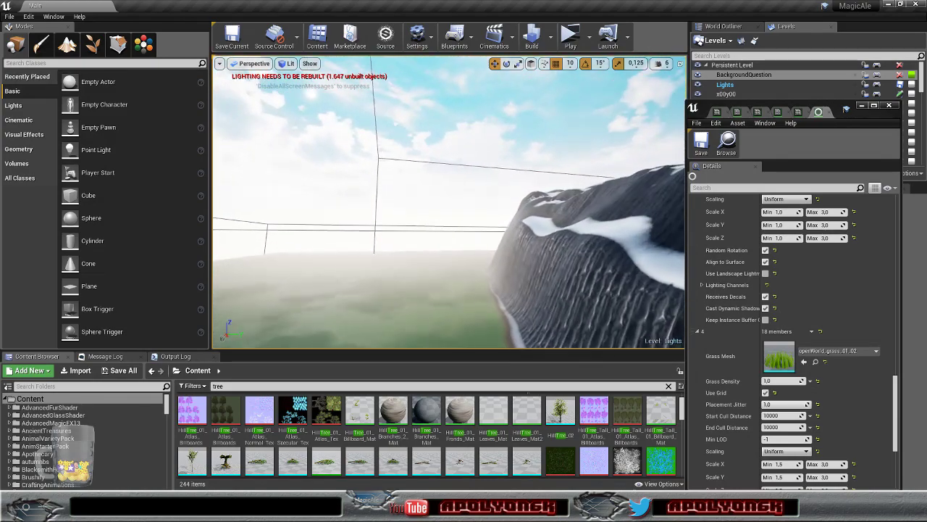
pyautogui.moveTo(449, 202); pyautogui.dragTo(518, 213, button='right')
pyautogui.press('w')
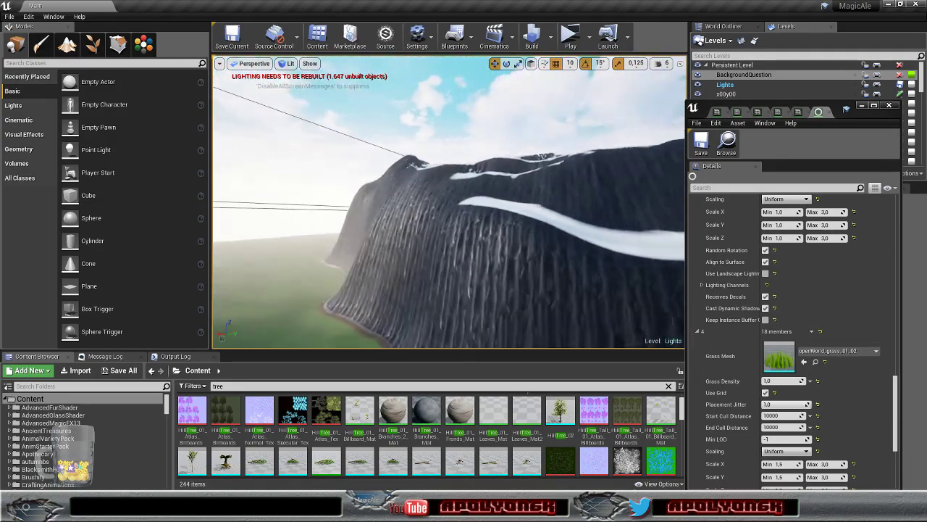
pyautogui.press('s')
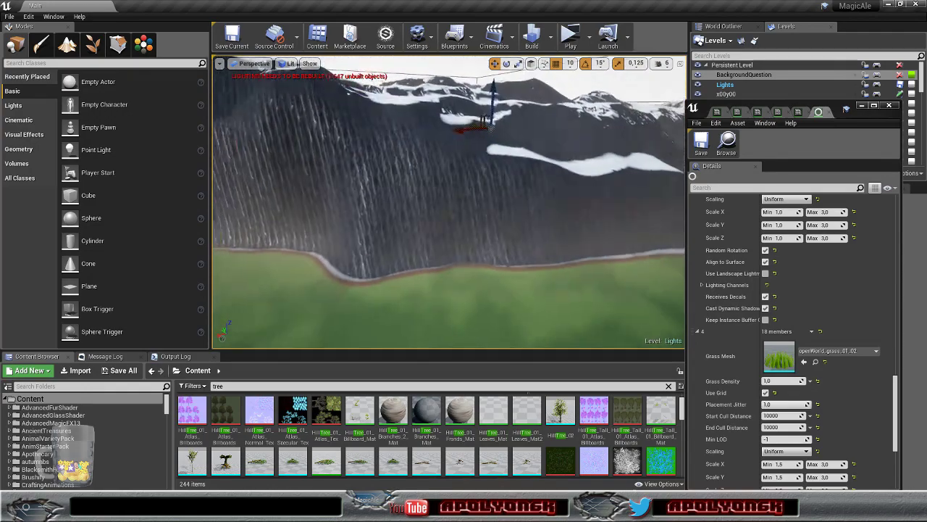
# - Cross over the mountain ridge back to the tower and examine the dark rock slope behind it
pyautogui.moveTo(449, 203); pyautogui.dragTo(471, 149, button='right')
pyautogui.press('w')
pyautogui.moveTo(449, 202); pyautogui.dragTo(366, 236, button='right')
pyautogui.press('w')
pyautogui.press('w')
pyautogui.press('w')
pyautogui.press('w')
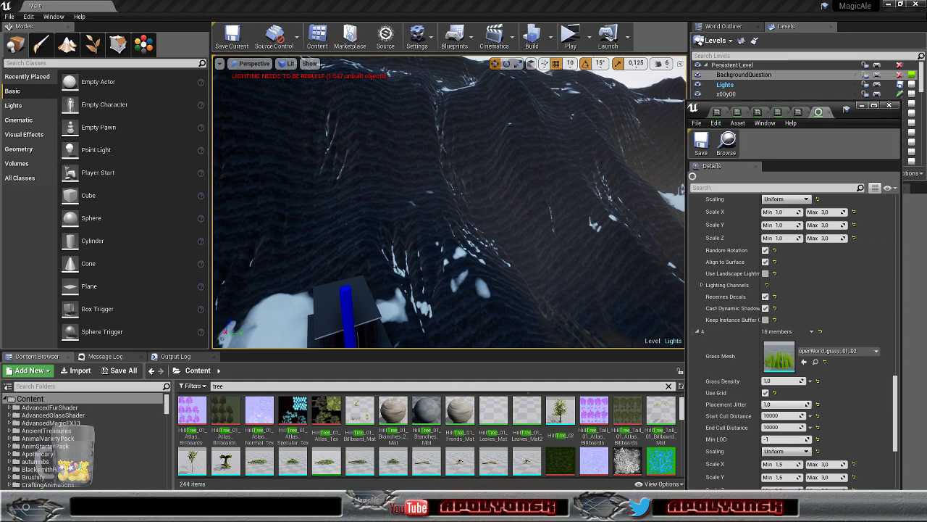
# - Close the grass type editor and all open TerrainVisibilityMat material and instance editors
pyautogui.click(367, 501)
pyautogui.click(367, 501)
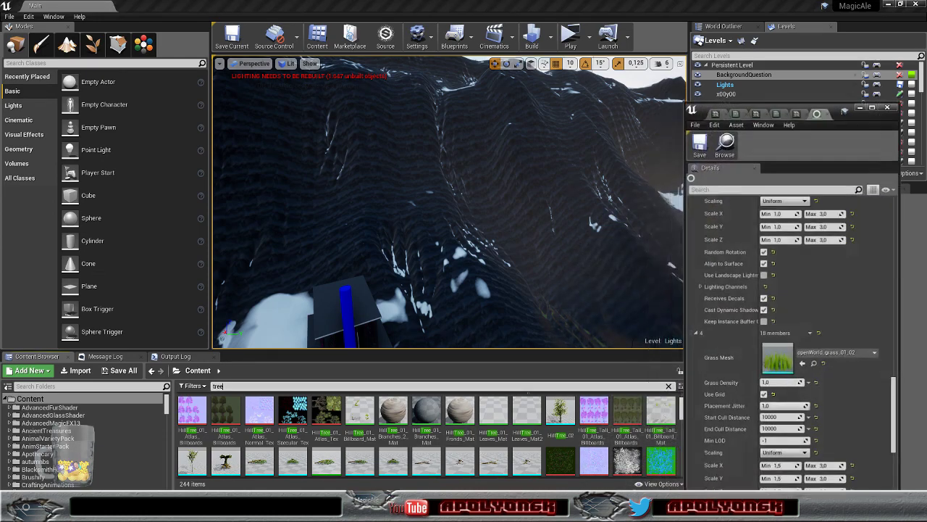
pyautogui.click(871, 111)
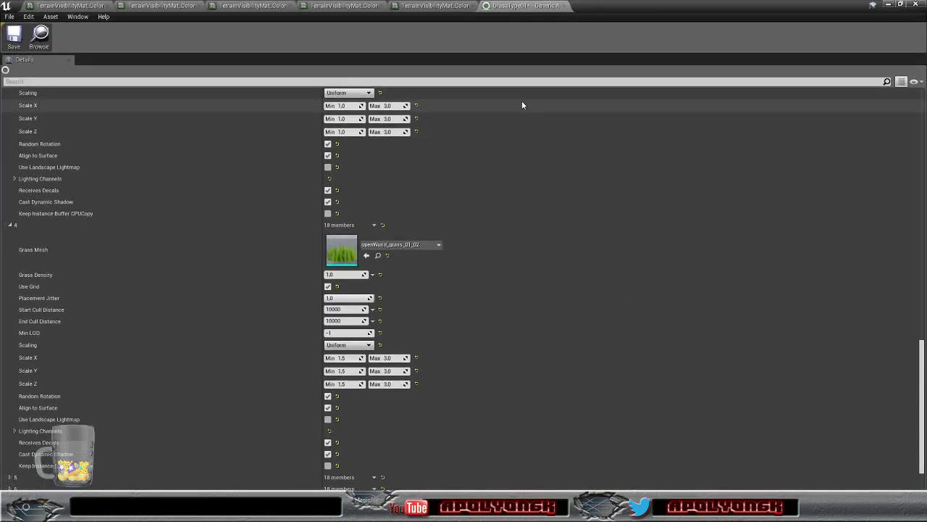
pyautogui.click(564, 6)
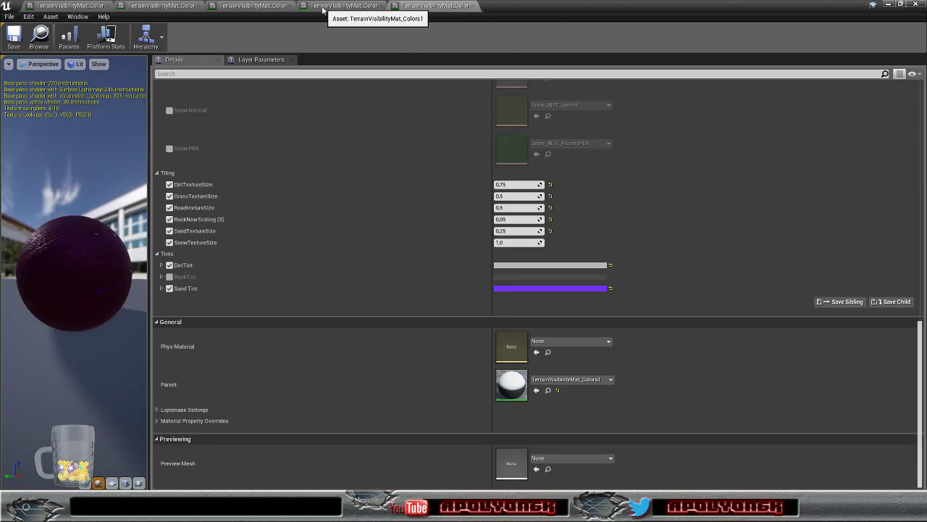
pyautogui.click(247, 6)
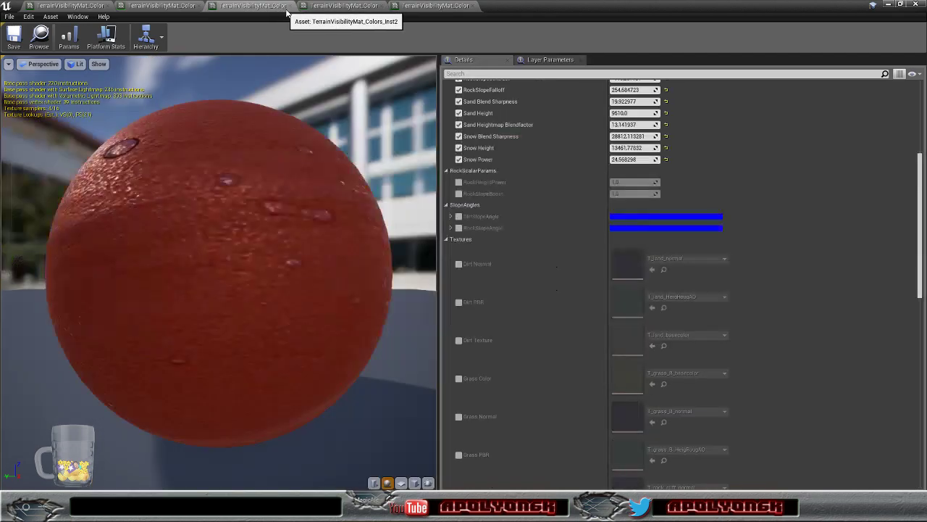
pyautogui.click(290, 6)
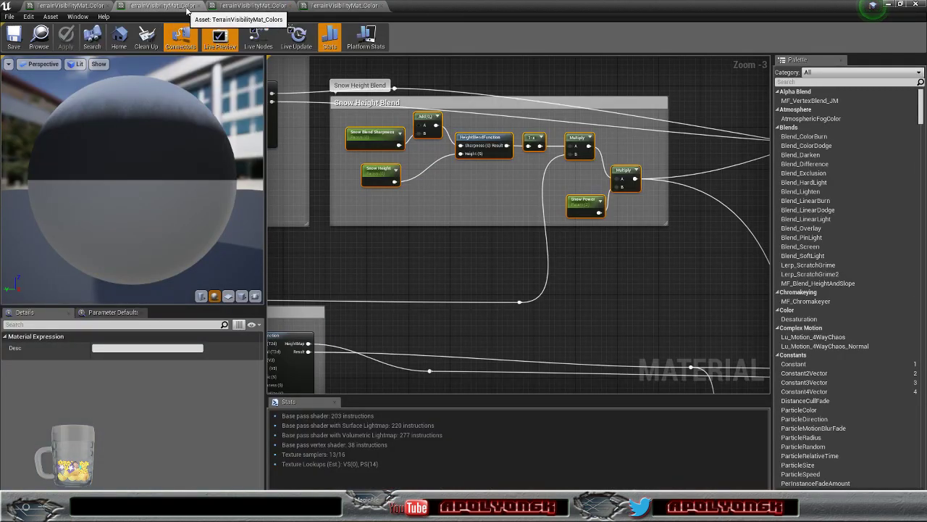
pyautogui.click(200, 7)
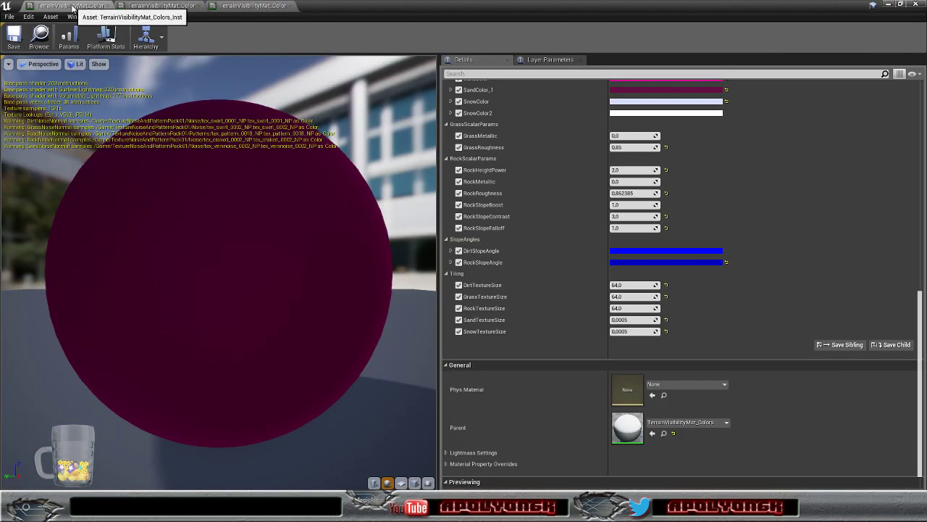
pyautogui.click(108, 6)
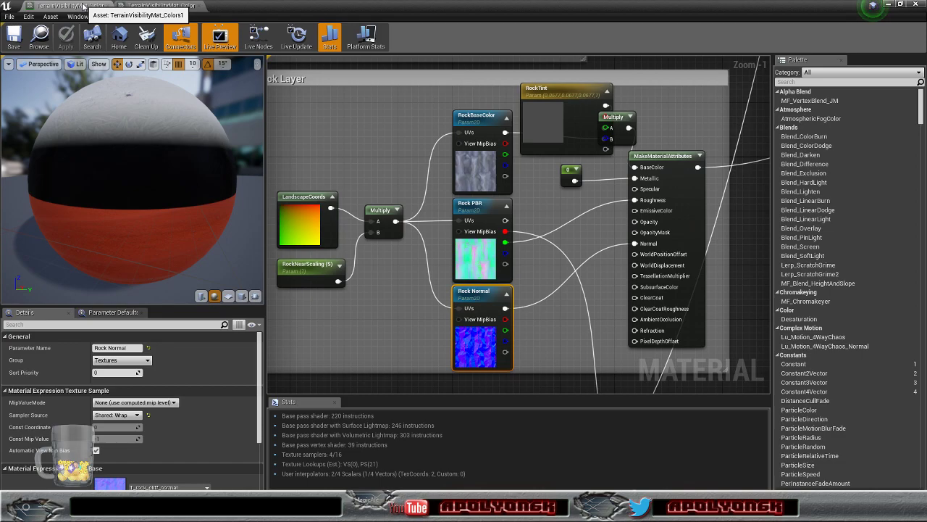
pyautogui.click(917, 6)
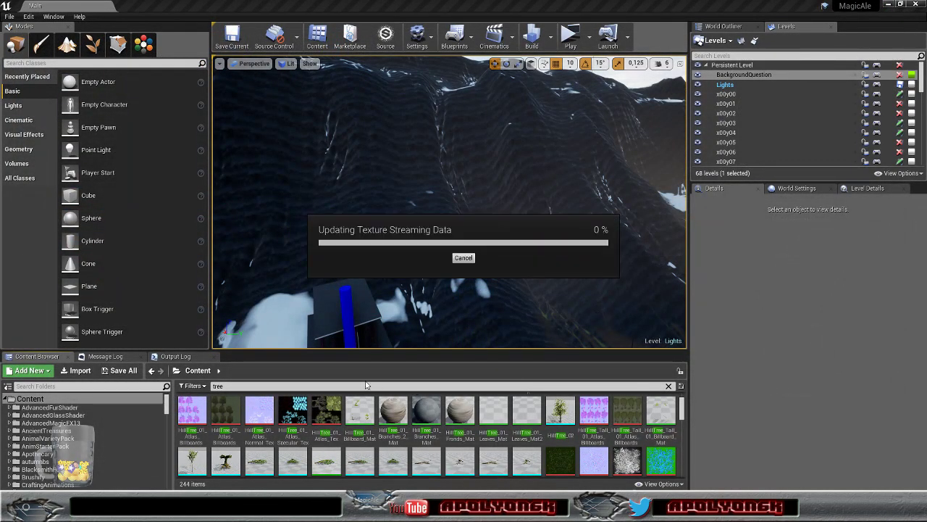
# - Select the landscape piece forming the rock slope and locate its landscape material among the project assets
pyautogui.click(413, 210)
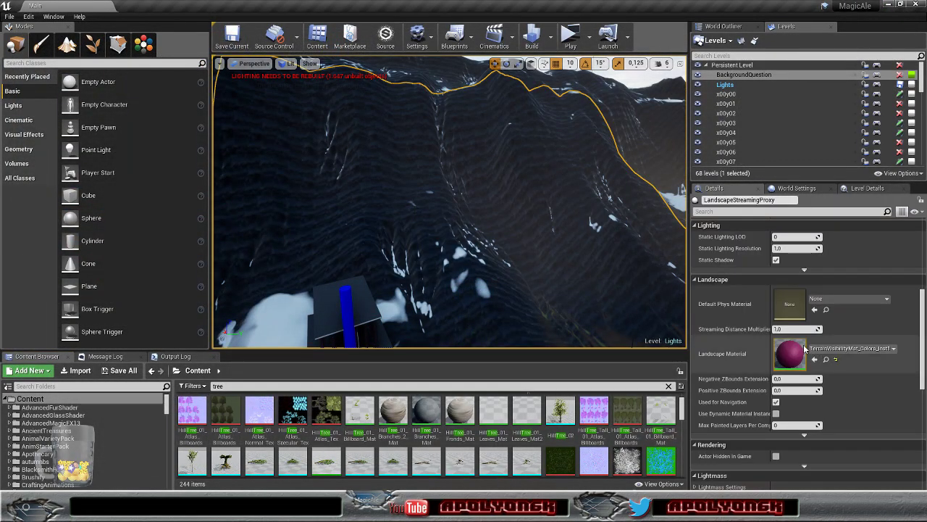
pyautogui.click(826, 358)
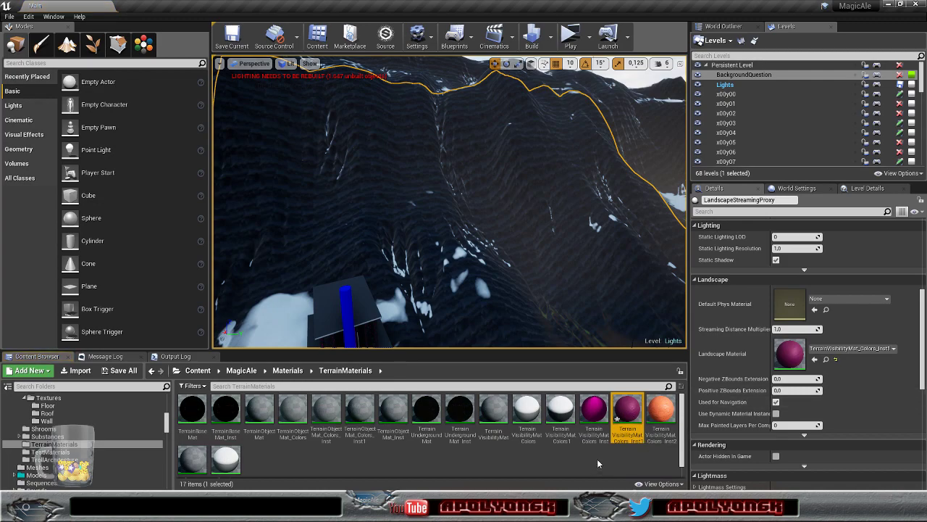
# - Try to rename the material TerrainVisibilityMat_Colors1 to TerrainVisibilityMat_Textured
pyautogui.click(570, 442)
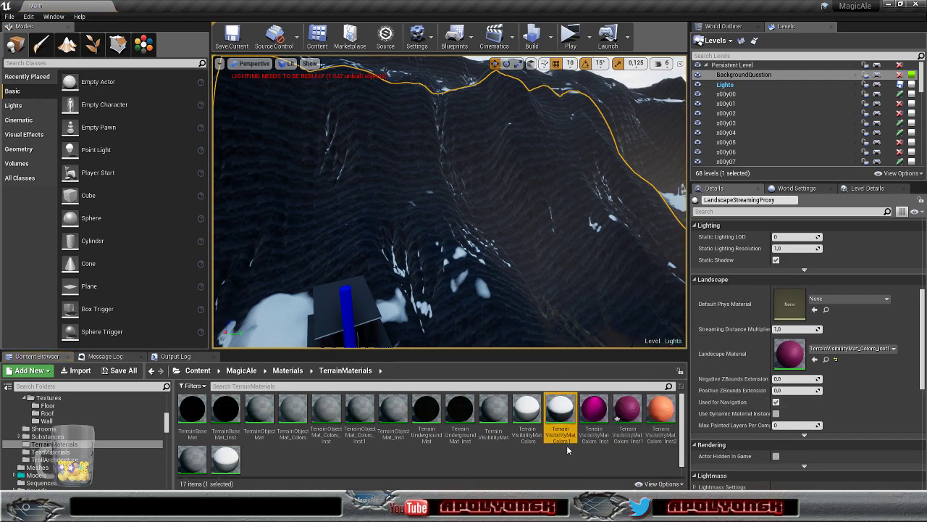
pyautogui.click(569, 434)
pyautogui.moveTo(558, 435); pyautogui.dragTo(577, 433)
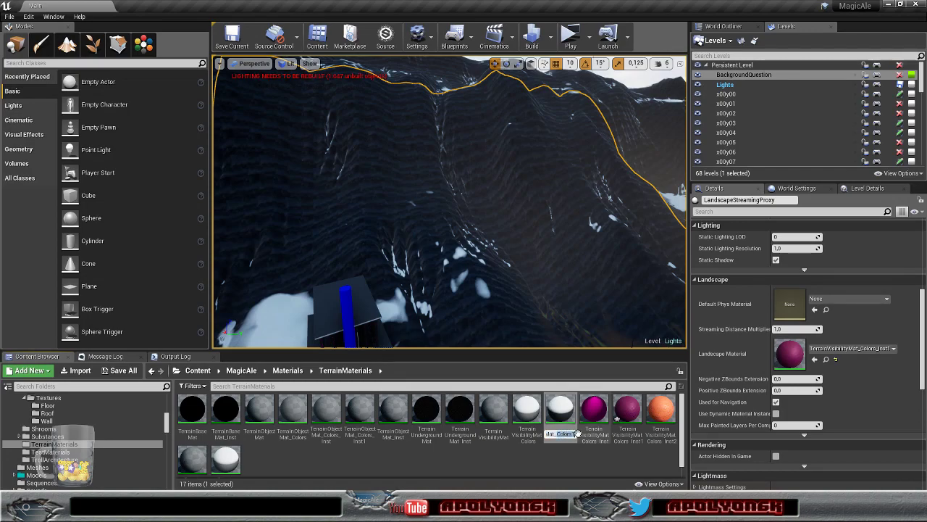
pyautogui.write('Textured')
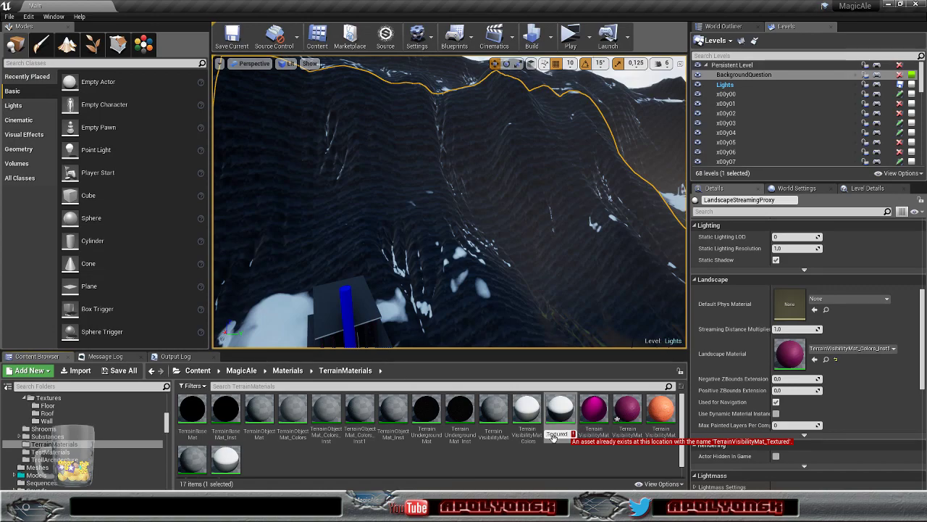
pyautogui.click(504, 456)
# - Delete the old TerrainVisibilityMat_Textured material from the TerrainMaterials folder
pyautogui.scroll(-1, 500, 449)
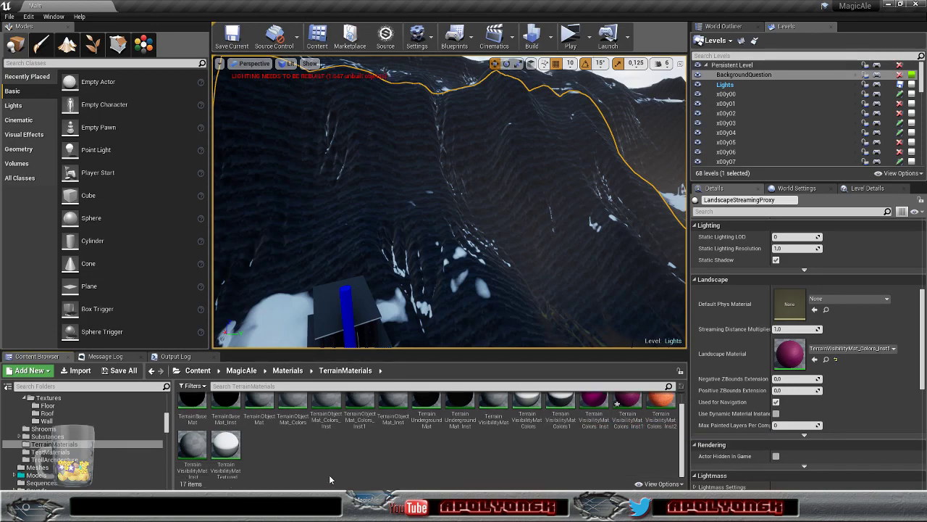
pyautogui.rightClick(225, 451)
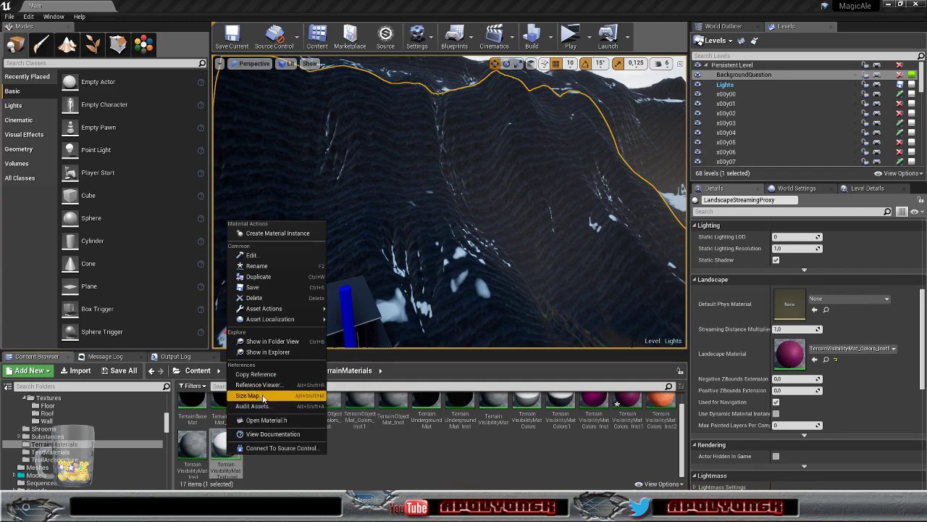
pyautogui.click(254, 297)
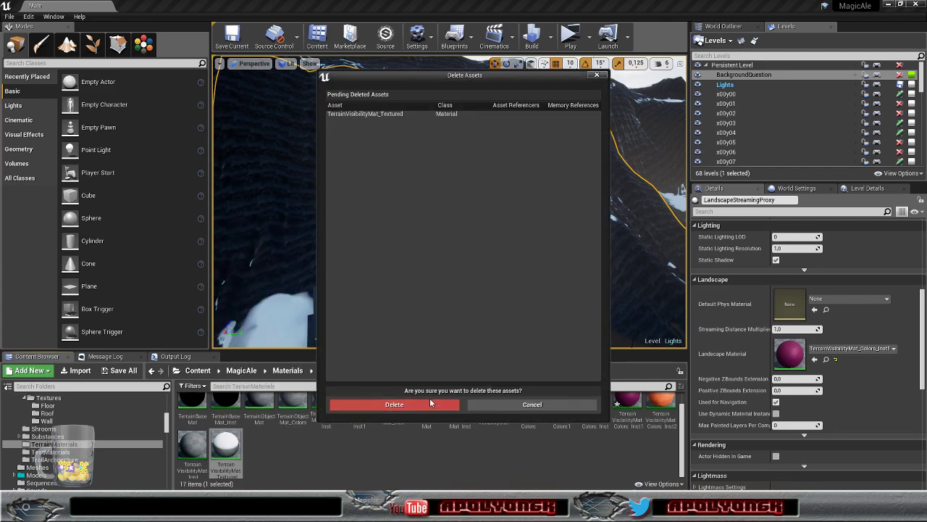
pyautogui.click(432, 403)
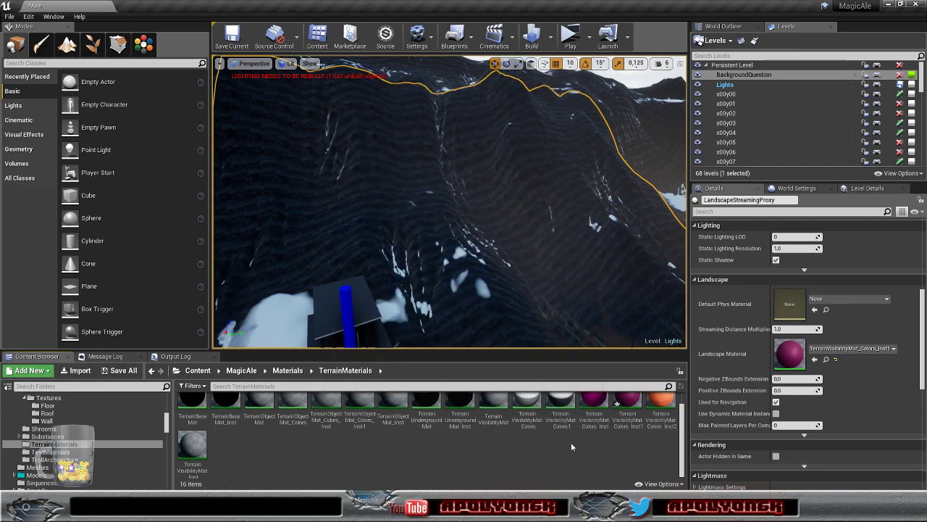
# - Rename the material TerrainVisibilityMat_Colors1 to TerrainVisibilityMat_Textured
pyautogui.click(563, 419)
pyautogui.click(562, 420)
pyautogui.moveTo(554, 419); pyautogui.dragTo(576, 419)
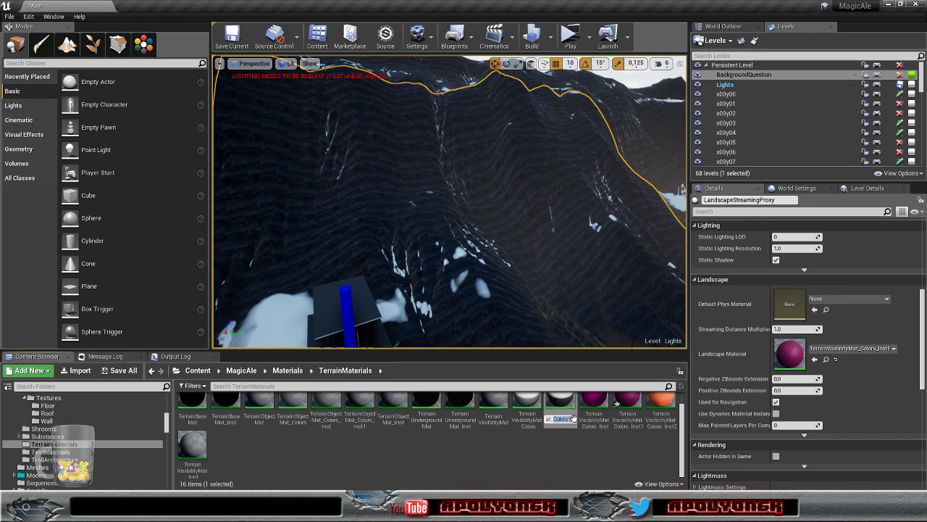
pyautogui.write('Textured')
pyautogui.press('Return')
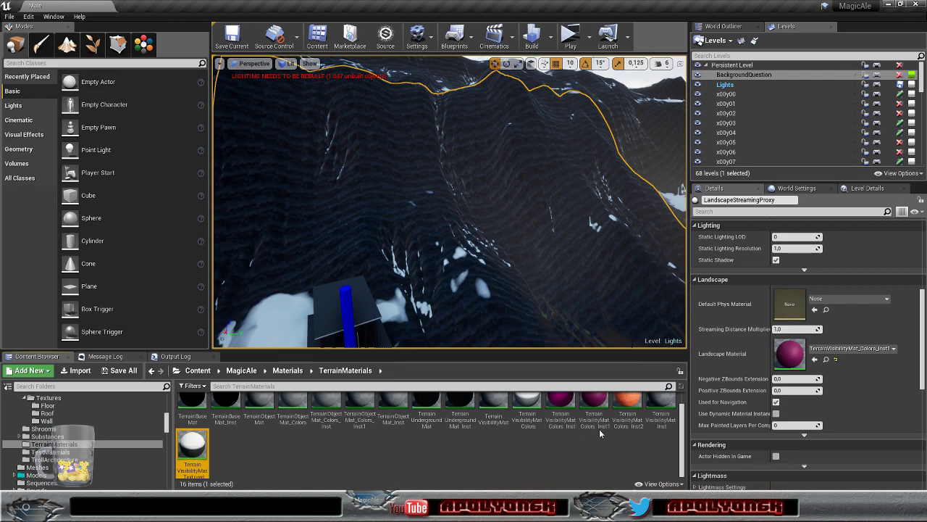
# - Rename the landscape's material instance TerrainVisibilityMat_Colors_Inst1 to TerrainVisibilityMat_Textured_Inst
pyautogui.click(596, 419)
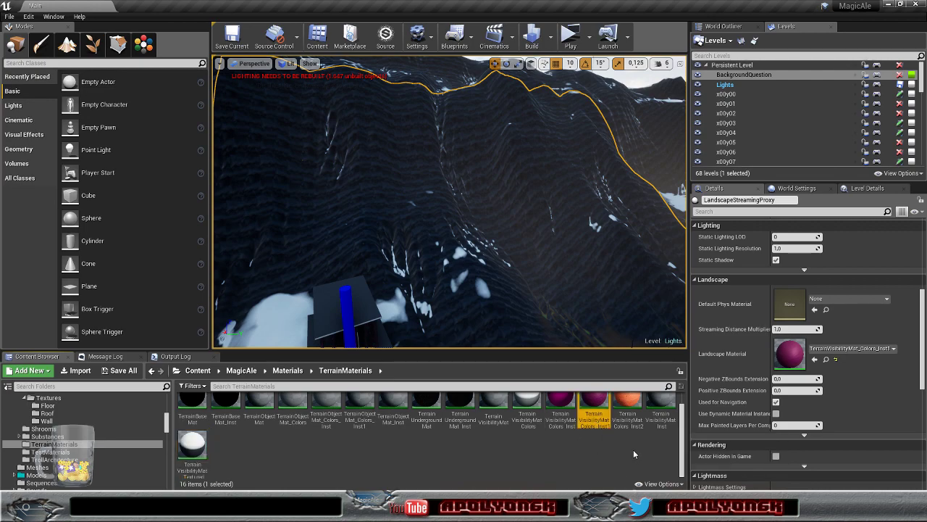
pyautogui.keyDown('ctrl'); pyautogui.scroll(1, 633, 447); pyautogui.keyUp('ctrl')
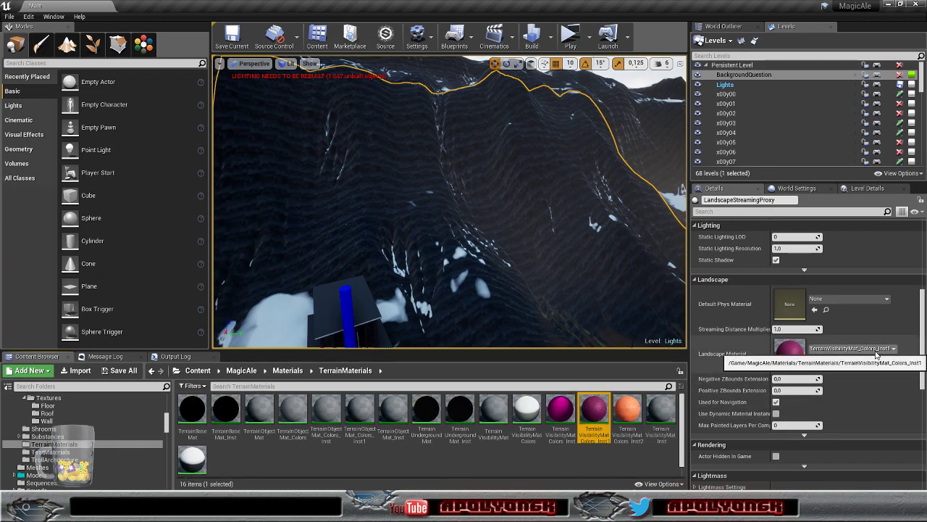
pyautogui.click(600, 440)
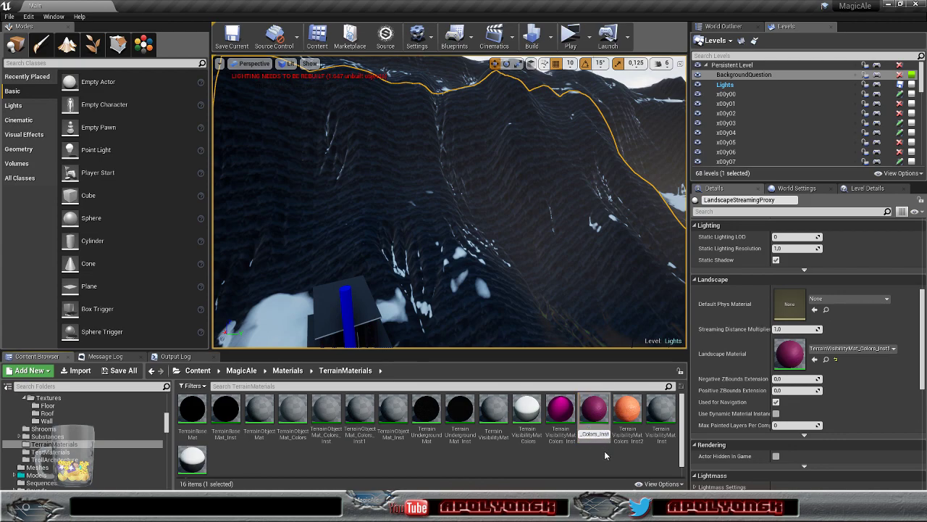
pyautogui.write('TexturedC')
pyautogui.press('Return')
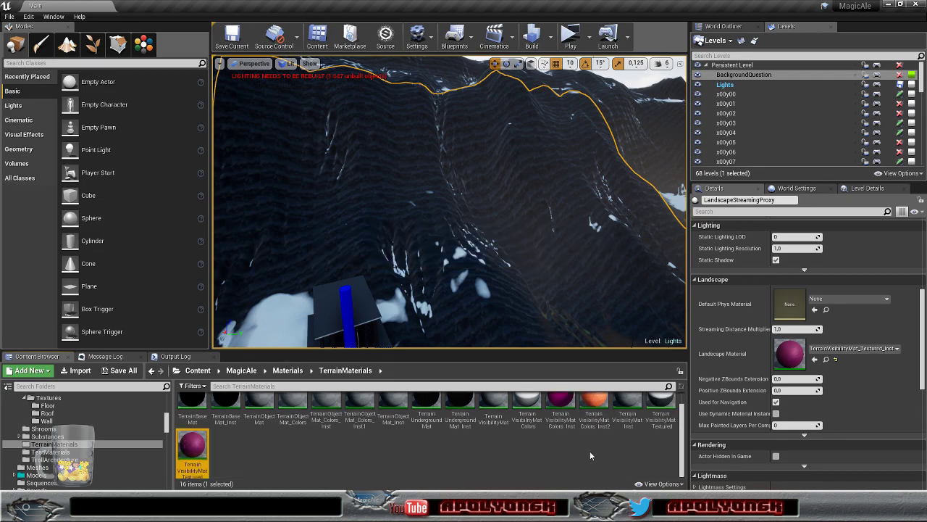
pyautogui.click(470, 468)
pyautogui.scroll(1, 543, 449)
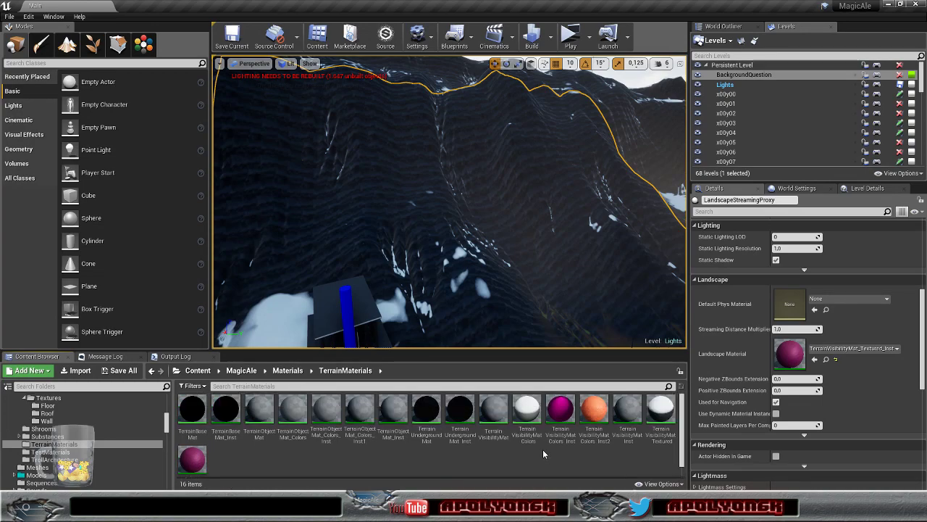
pyautogui.click(629, 410)
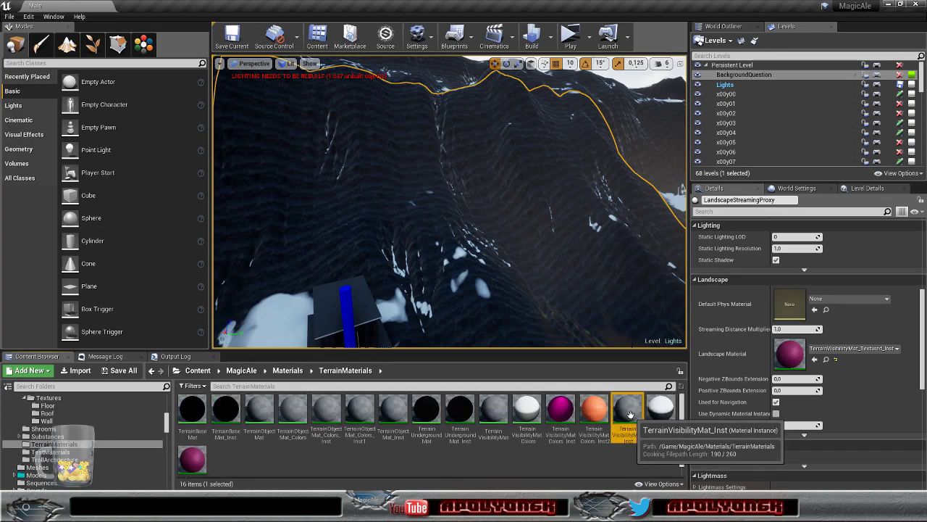
pyautogui.rightClick(630, 414)
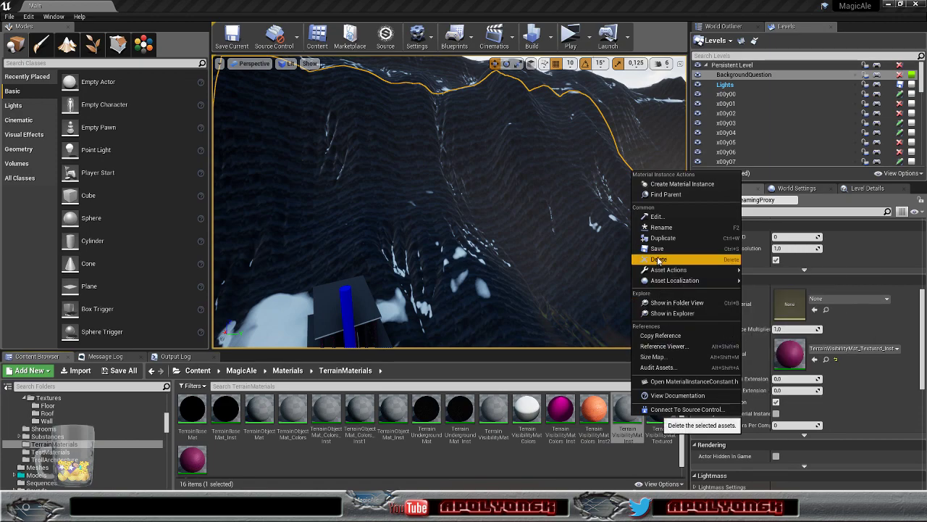
pyautogui.click(568, 463)
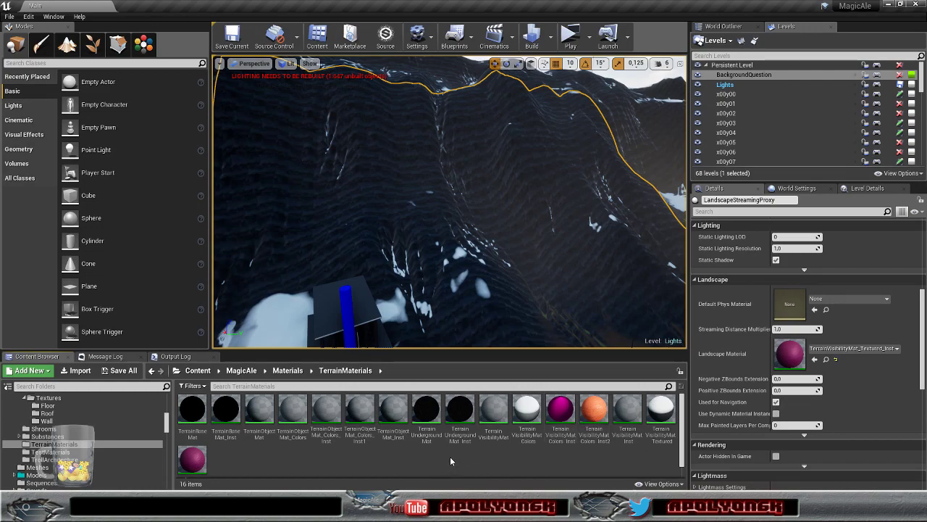
pyautogui.moveTo(471, 265); pyautogui.dragTo(500, 255, button='right')
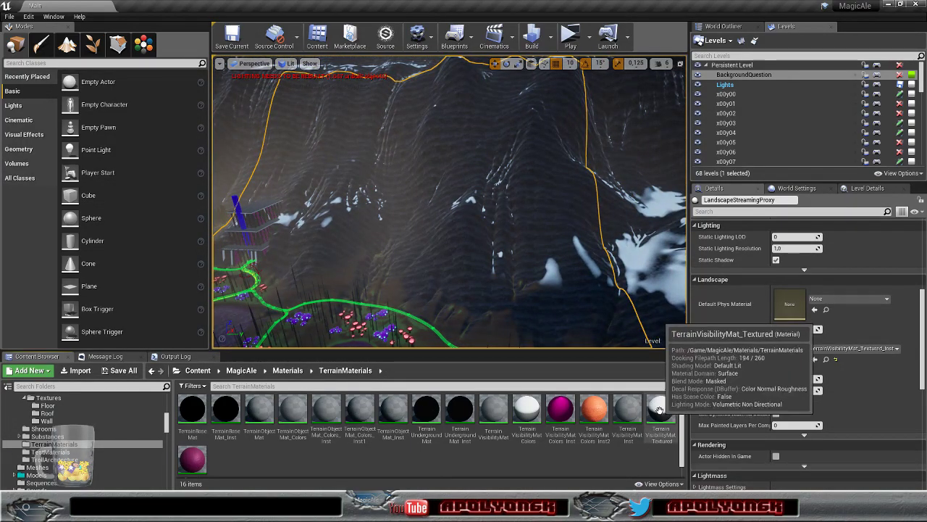
# - Open the TerrainVisibilityMat_Textured material from the TerrainMaterials folder and shrink its editor window
pyautogui.click(661, 439)
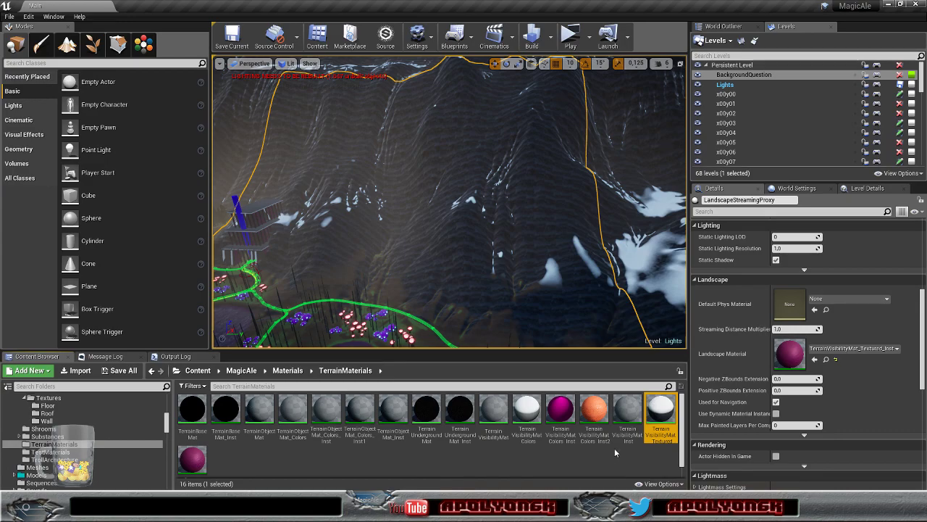
pyautogui.doubleClick(660, 412)
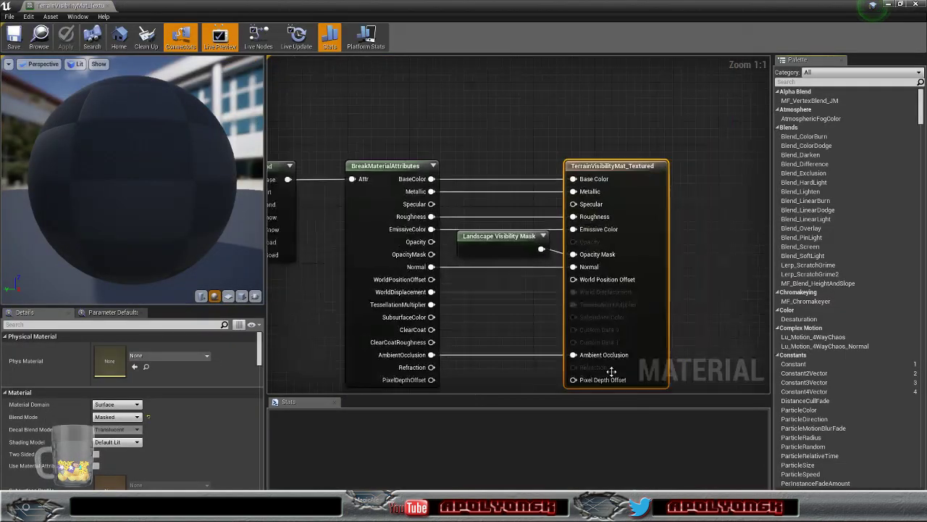
pyautogui.click(901, 5)
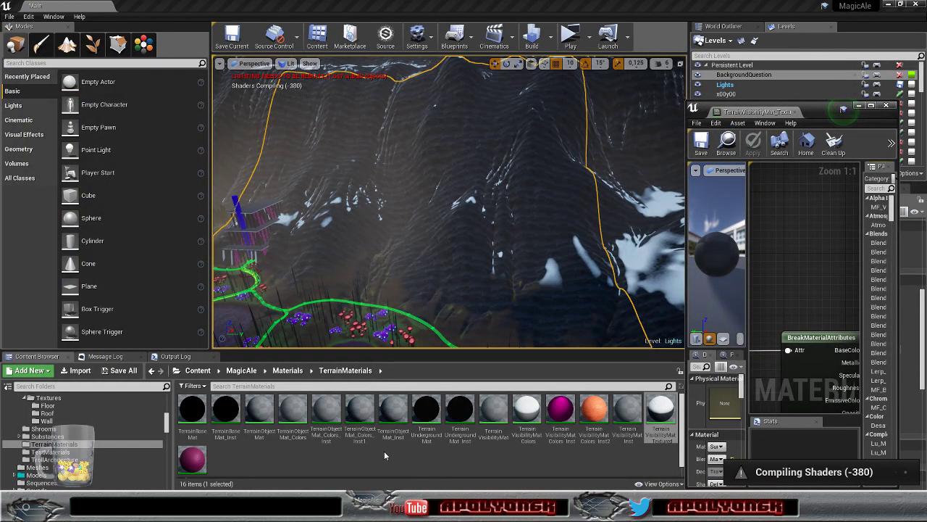
# - Open the TerrainBaseMat material full screen and examine the nodes in its Sand Layer group
pyautogui.doubleClick(193, 410)
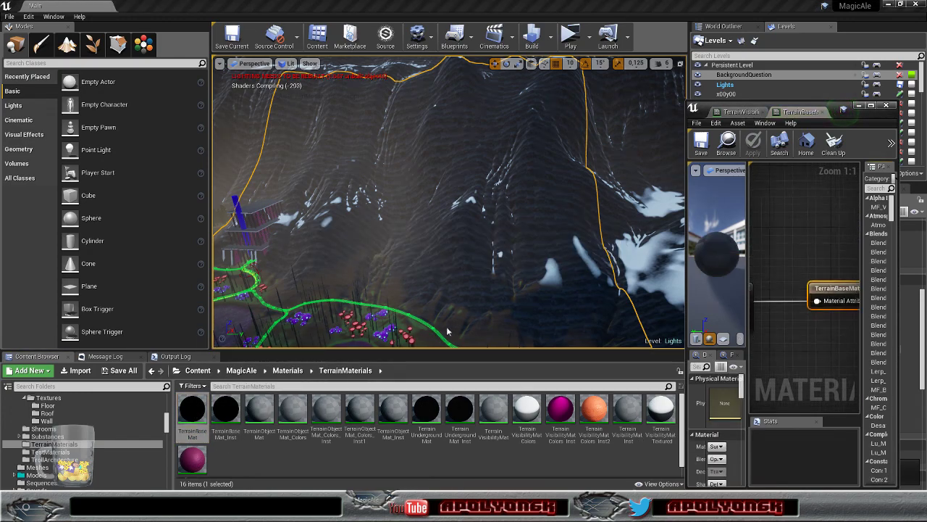
pyautogui.click(871, 105)
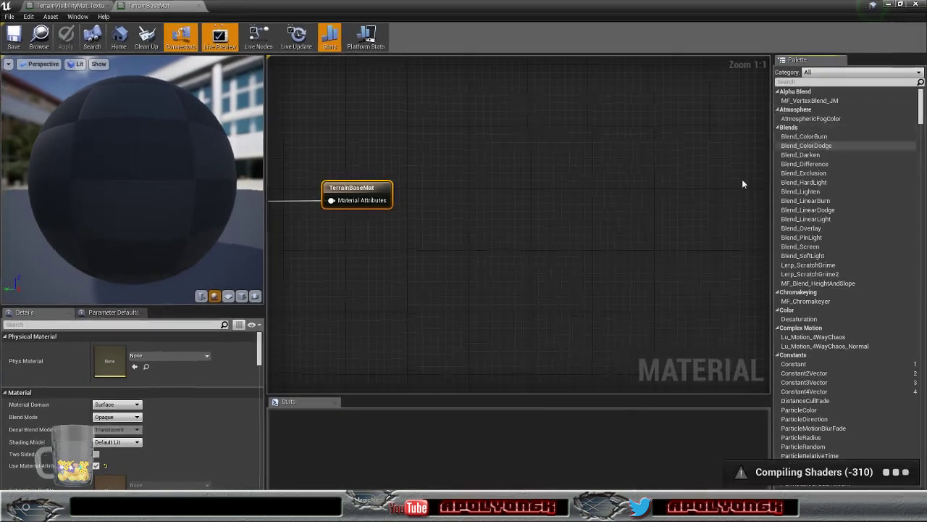
pyautogui.scroll(-12, 573, 215)
pyautogui.moveTo(461, 258); pyautogui.dragTo(555, 326, button='right')
pyautogui.scroll(9, 601, 224)
pyautogui.scroll(3, 553, 277)
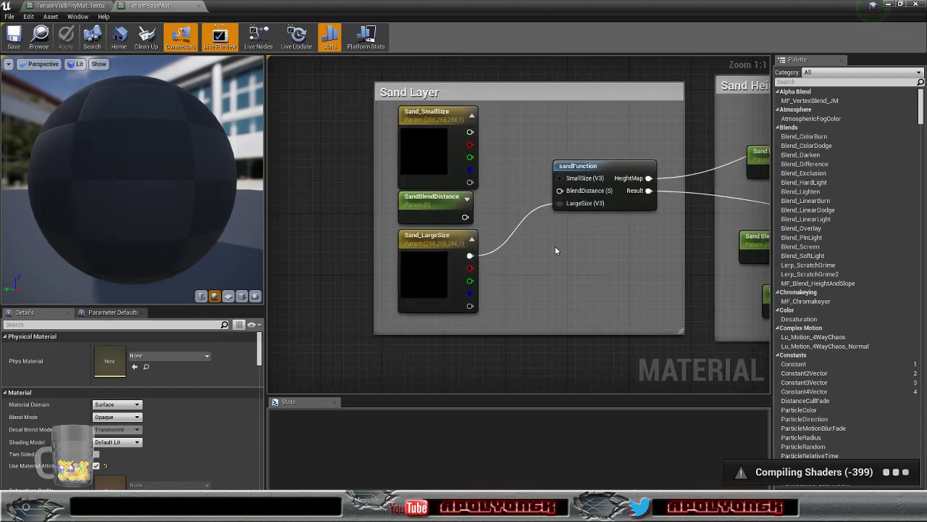
pyautogui.moveTo(561, 252); pyautogui.dragTo(500, 265, button='right')
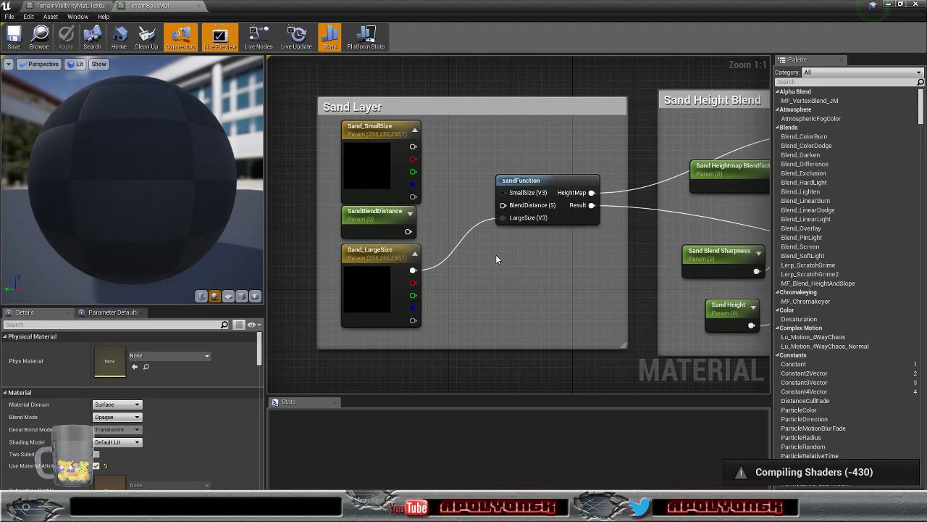
# - Open sandFunction from the Sand Layer and inspect the PixelDepth and BlendDistance nodes in its Distance Blend group
pyautogui.doubleClick(543, 180)
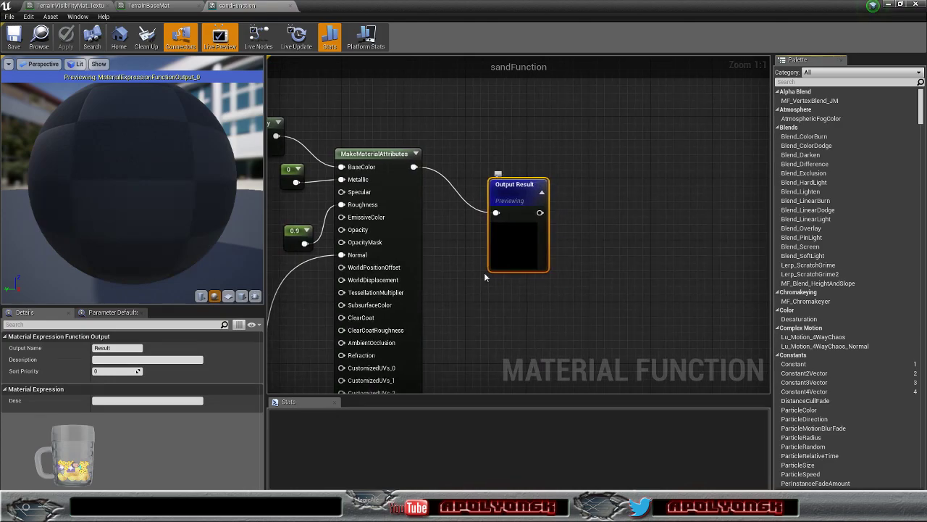
pyautogui.scroll(-5, 489, 268)
pyautogui.moveTo(532, 274); pyautogui.dragTo(402, 216, button='right')
pyautogui.scroll(4, 544, 280)
pyautogui.scroll(1, 536, 294)
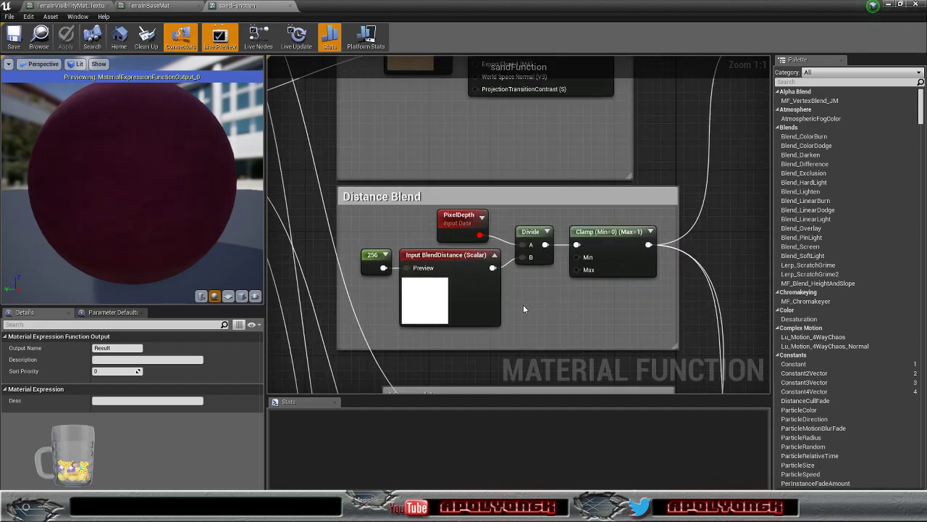
pyautogui.click(451, 216)
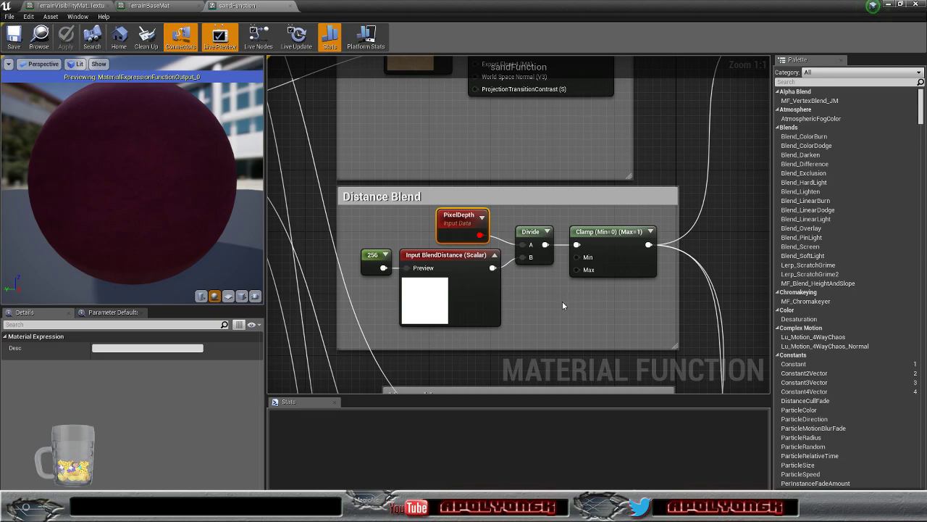
pyautogui.click(471, 296)
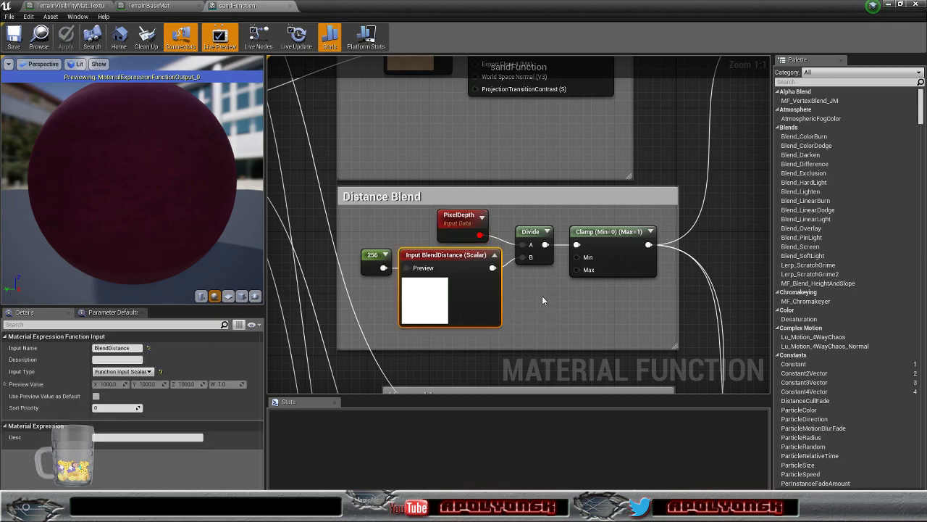
# - Examine how the Large Size and Small Size texture groups connect to the base colour in sandFunction
pyautogui.scroll(-7, 656, 275)
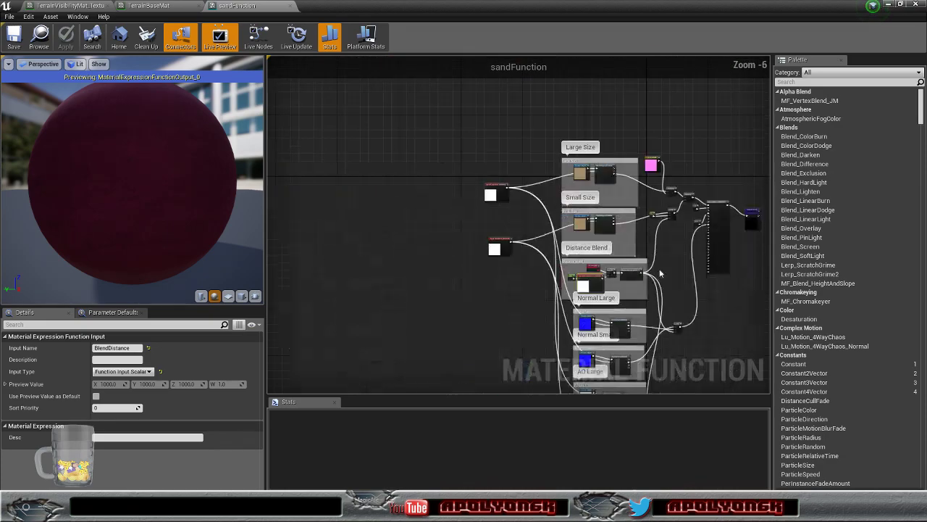
pyautogui.scroll(5, 548, 293)
pyautogui.scroll(1, 617, 256)
pyautogui.moveTo(619, 244); pyautogui.dragTo(676, 359, button='right')
pyautogui.scroll(-3, 613, 269)
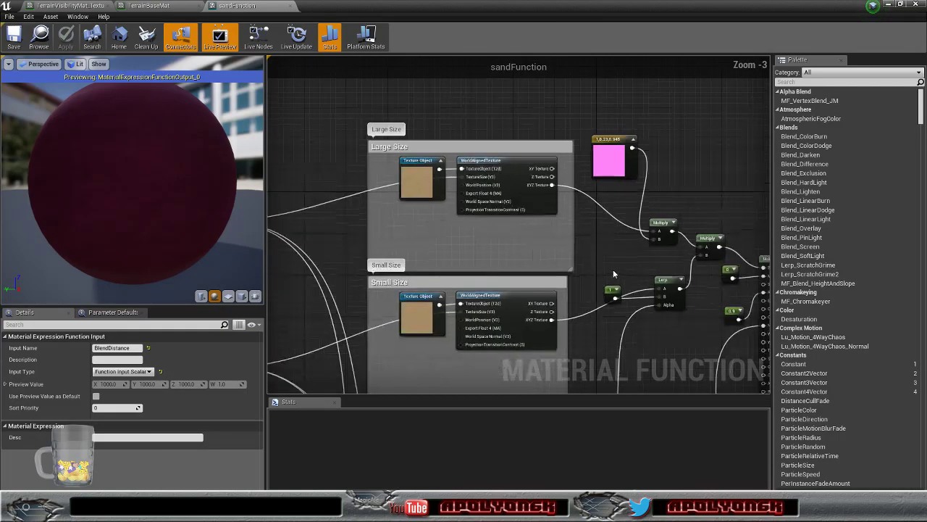
pyautogui.moveTo(605, 238); pyautogui.dragTo(547, 219, button='right')
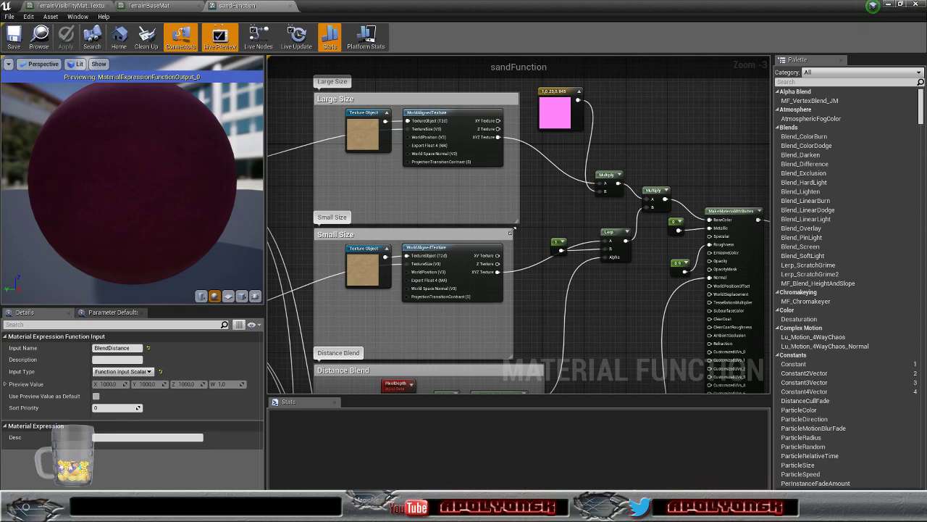
# - Trace the Distance Blend output to the Lerp beside the Normal Large group, and review the PixelDepth node again
pyautogui.moveTo(530, 218); pyautogui.dragTo(540, 87, button='right')
pyautogui.moveTo(549, 237); pyautogui.dragTo(634, 310, button='right')
pyautogui.scroll(3, 621, 226)
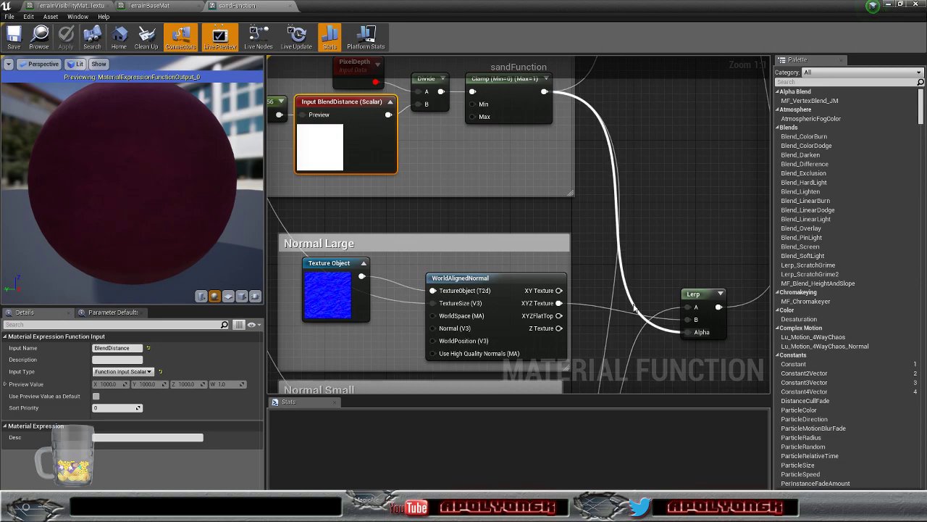
pyautogui.moveTo(506, 155); pyautogui.dragTo(559, 220, button='right')
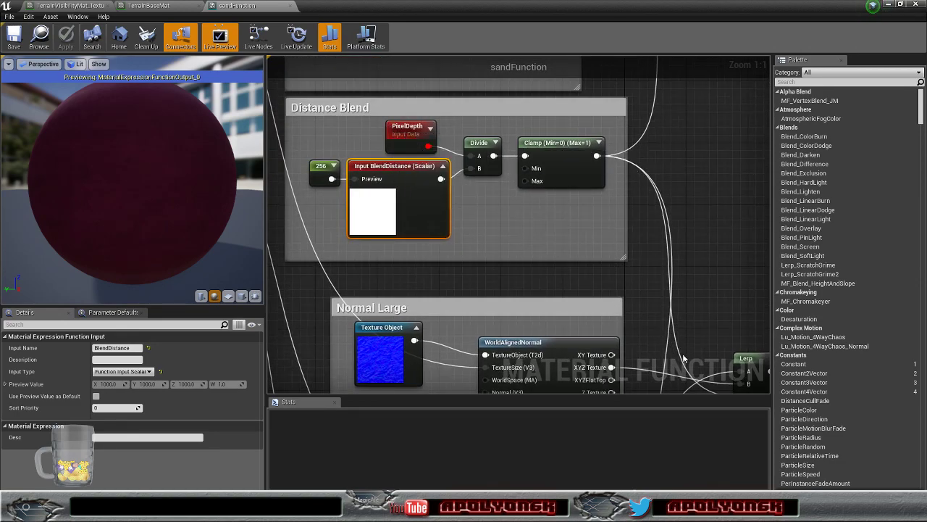
pyautogui.click(397, 145)
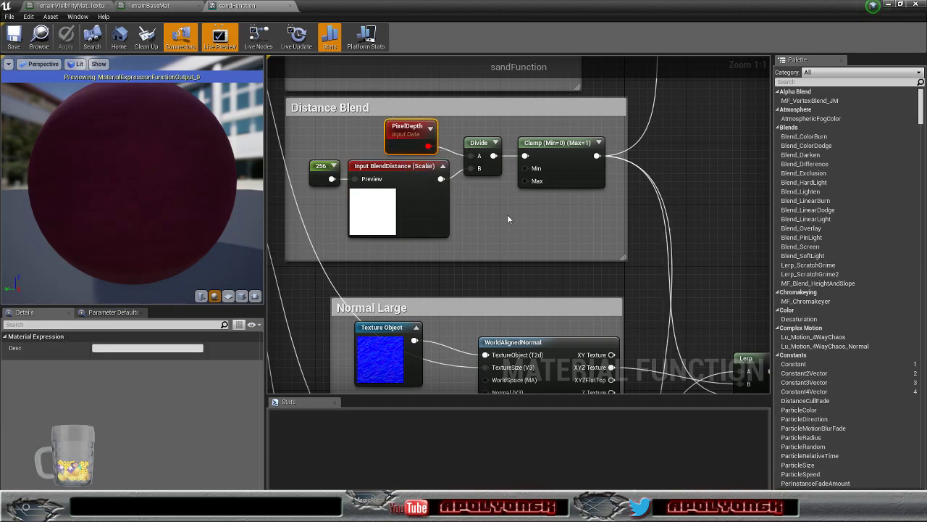
pyautogui.scroll(-6, 507, 219)
pyautogui.moveTo(544, 144); pyautogui.dragTo(544, 220, button='right')
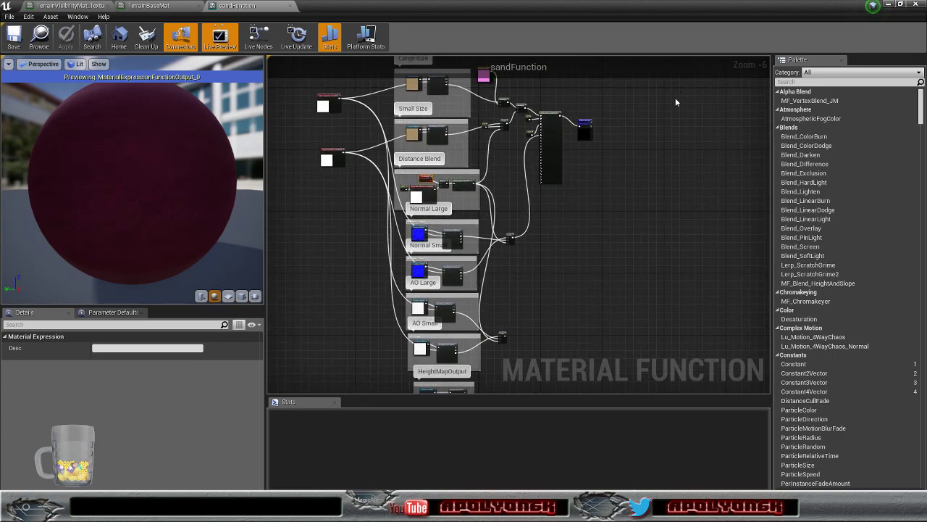
# - Return to the level editor and open the MaterialFunctions folder in the project's Materials
pyautogui.click(888, 4)
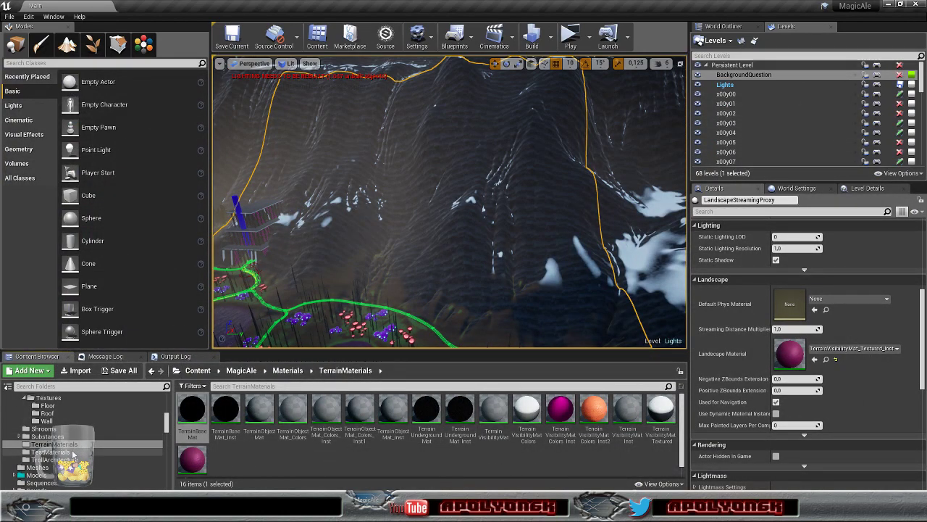
pyautogui.scroll(2, 80, 446)
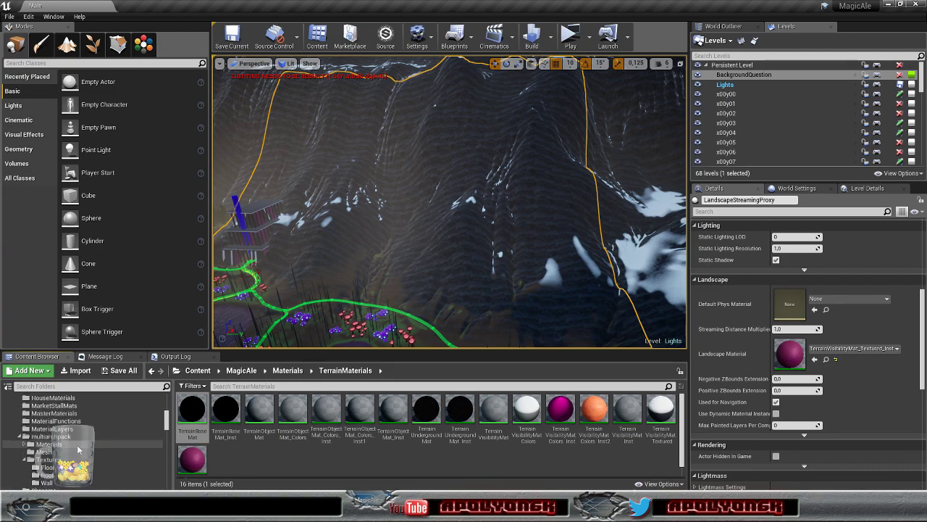
pyautogui.scroll(2, 77, 445)
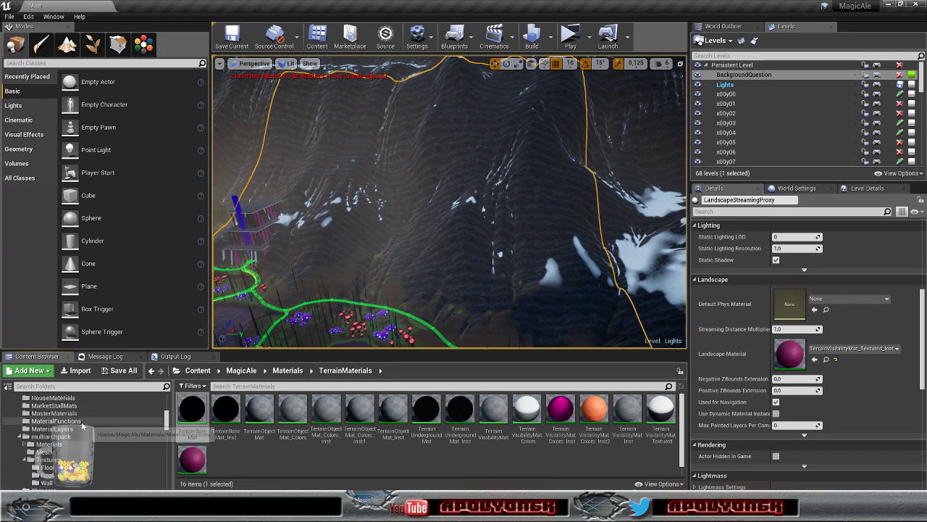
pyautogui.click(68, 421)
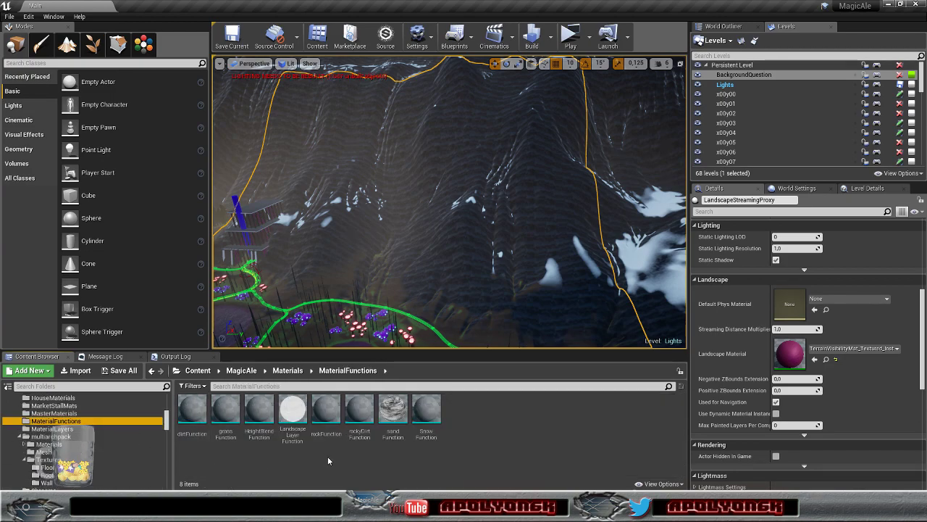
pyautogui.click(258, 463)
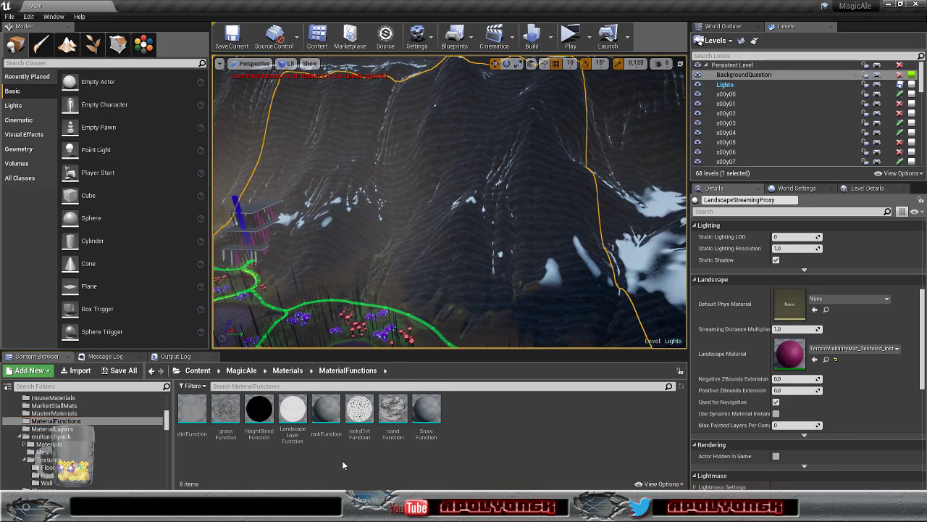
# - Open SnowFunction, examine its texture, scale and colour nodes, then close it and return to the sandFunction graph
pyautogui.doubleClick(426, 411)
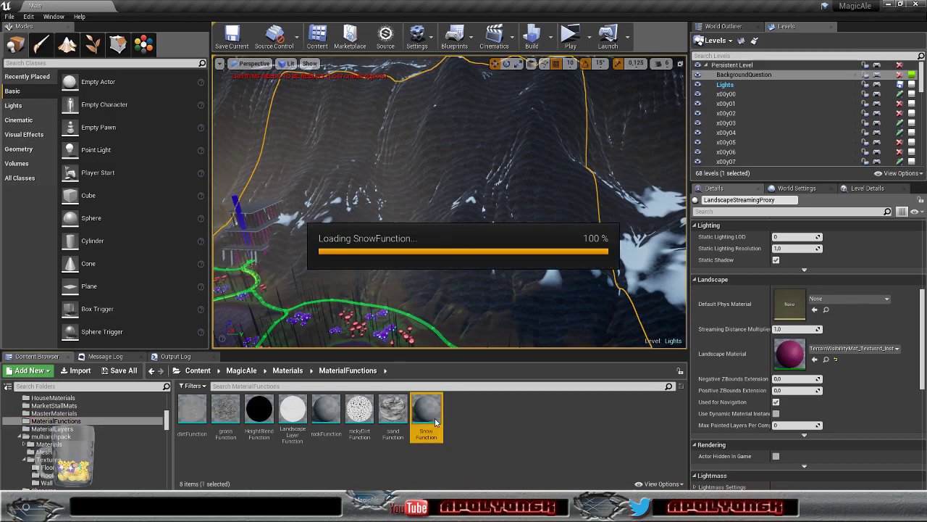
pyautogui.scroll(-4, 476, 342)
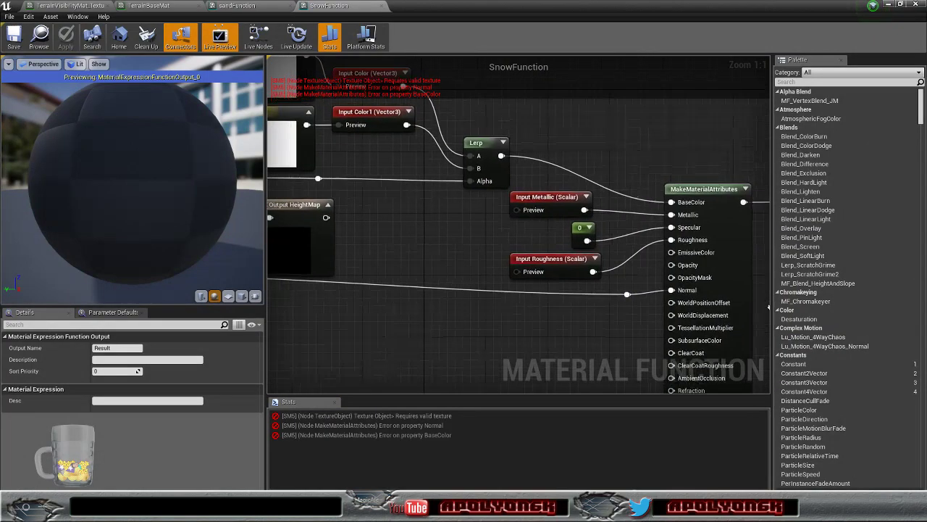
pyautogui.moveTo(472, 272); pyautogui.dragTo(711, 257, button='right')
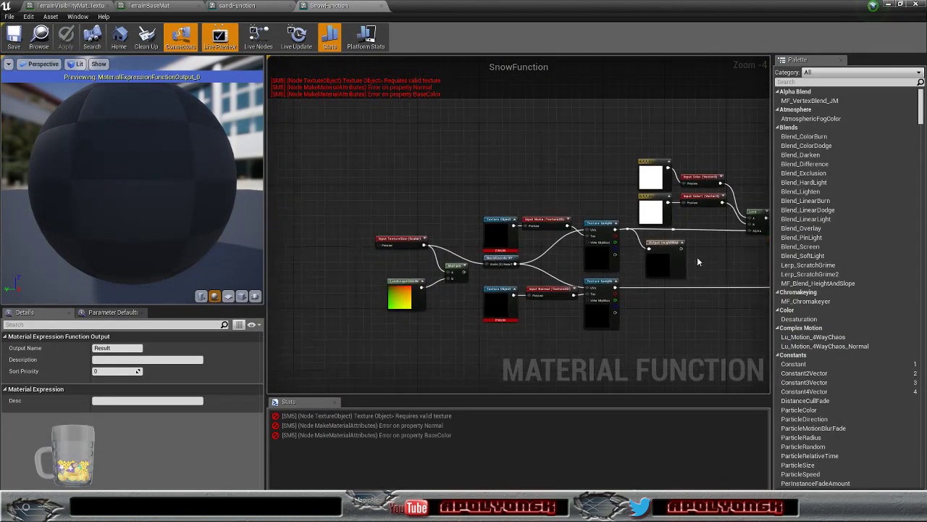
pyautogui.scroll(3, 503, 283)
pyautogui.moveTo(452, 274)
pyautogui.mouseDown(button='right')
pyautogui.moveTo(475, 271)
pyautogui.moveTo(444, 265)
pyautogui.mouseUp(button='right')
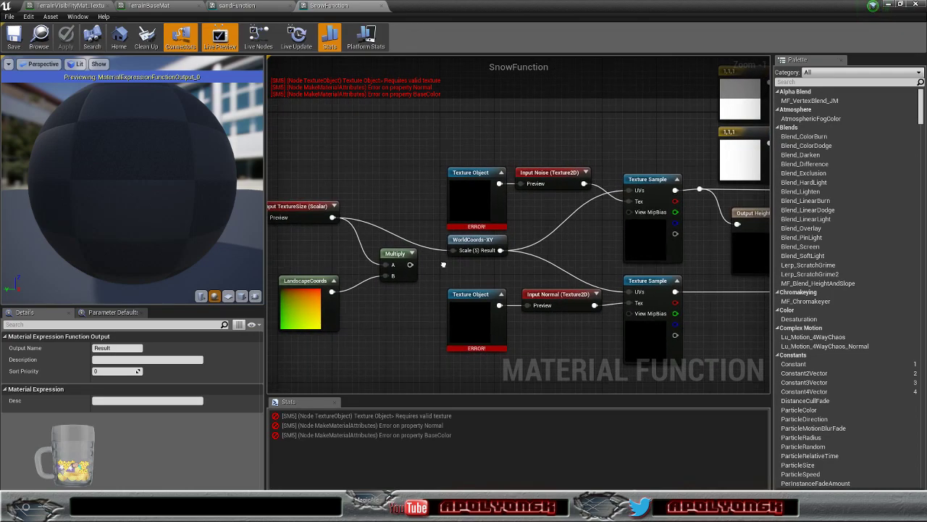
pyautogui.scroll(-1, 478, 264)
pyautogui.scroll(-5, 515, 261)
pyautogui.moveTo(667, 200); pyautogui.dragTo(611, 199, button='right')
pyautogui.scroll(4, 567, 250)
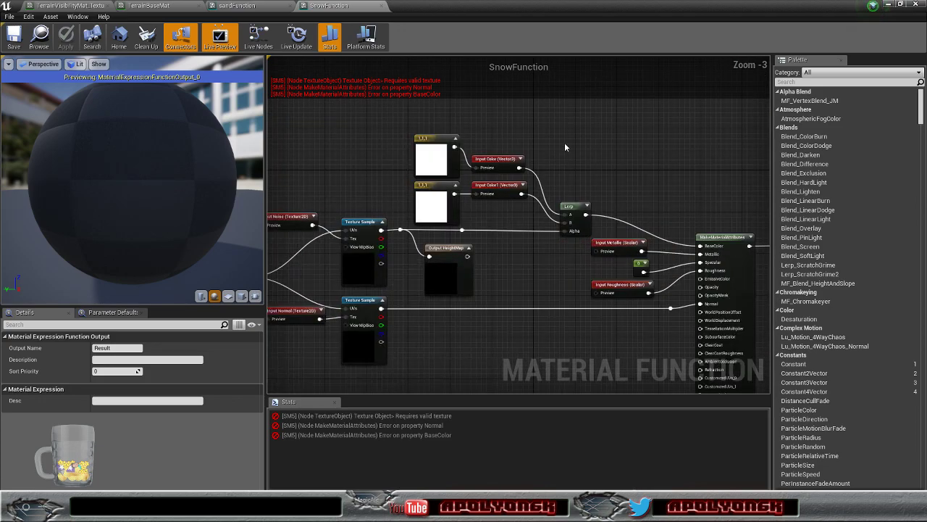
pyautogui.click(382, 6)
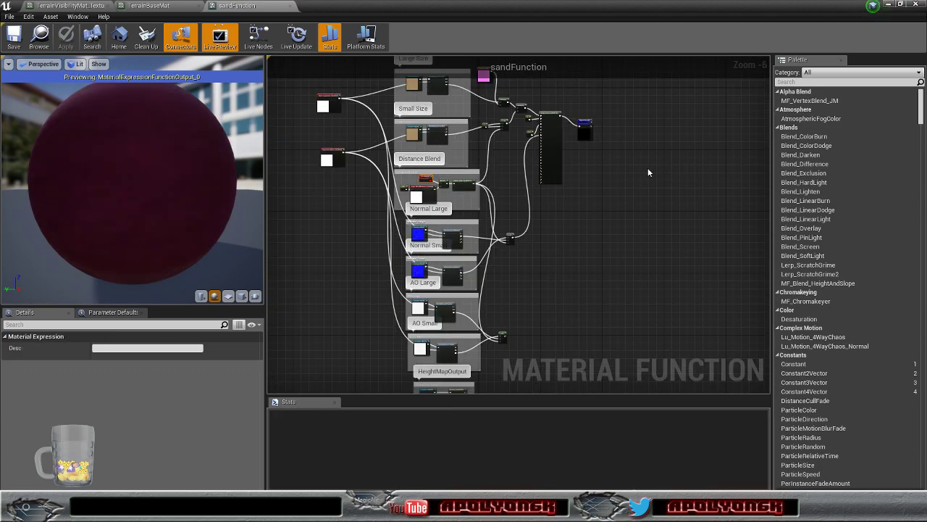
pyautogui.scroll(5, 469, 239)
pyautogui.moveTo(463, 239); pyautogui.dragTo(541, 268, button='right')
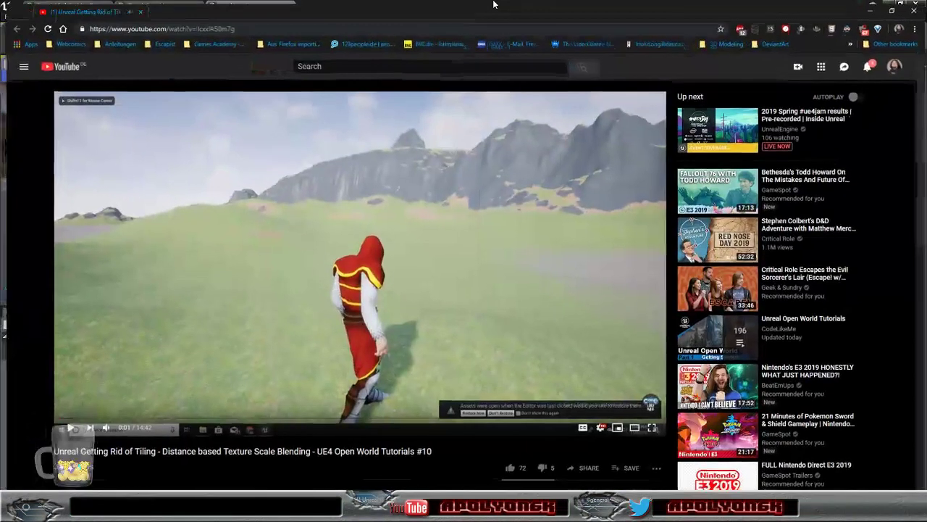
# - Play the YouTube video on distance-based texture scale blending with its sound muted, skipping ahead to the MF_Layer texture scaling setup
pyautogui.click(106, 428)
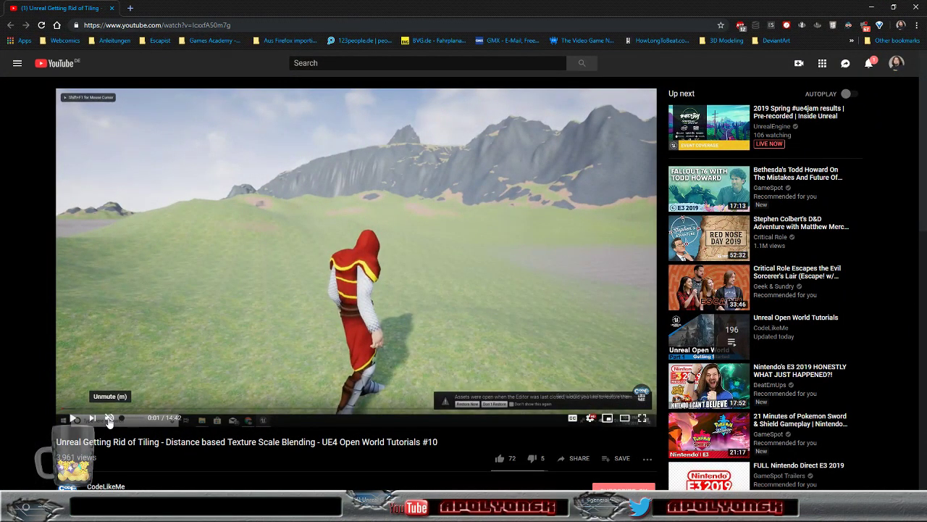
pyautogui.click(75, 420)
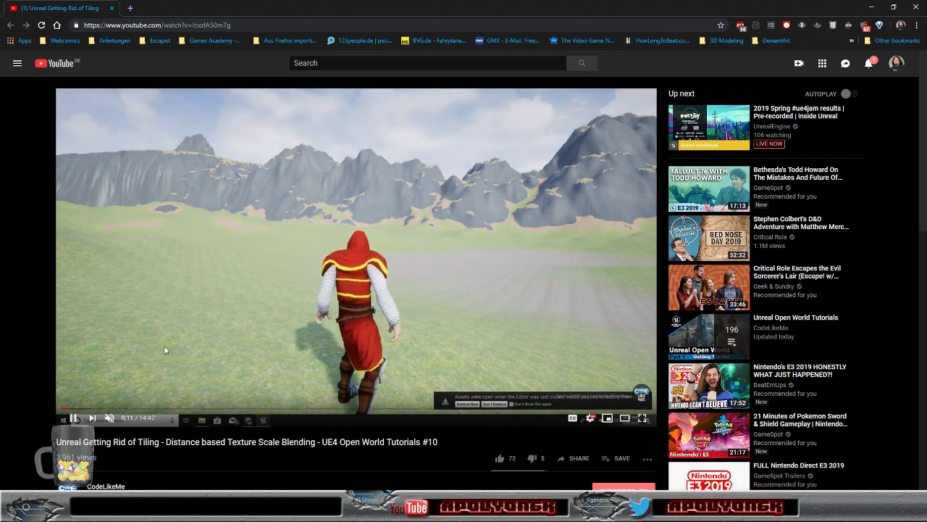
pyautogui.click(85, 409)
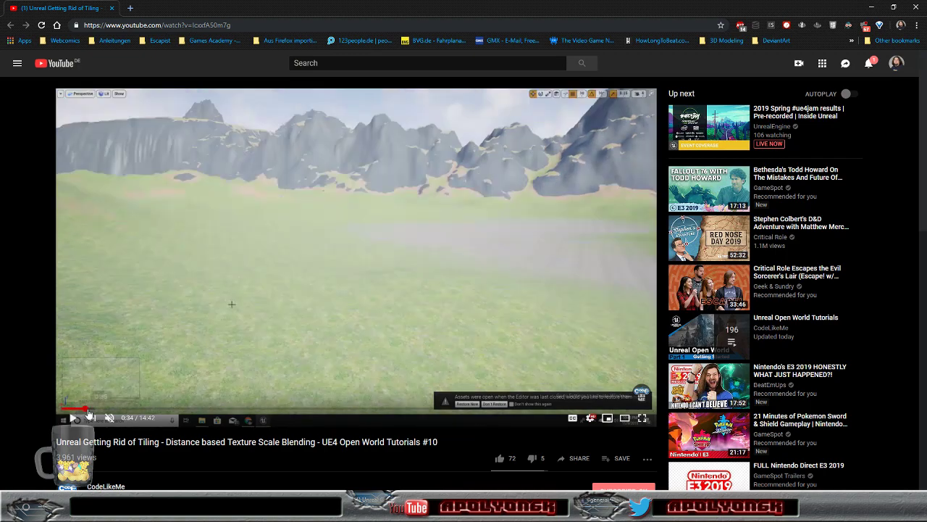
pyautogui.click(103, 410)
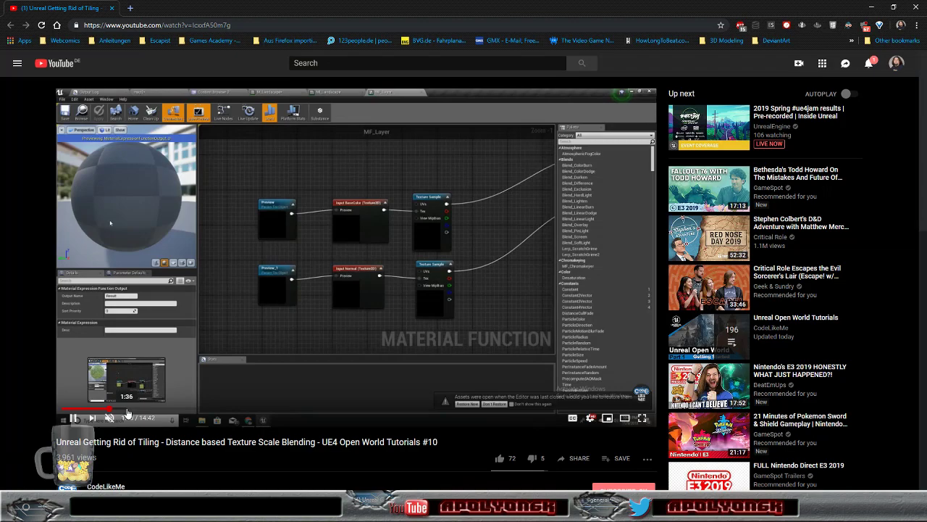
pyautogui.click(126, 413)
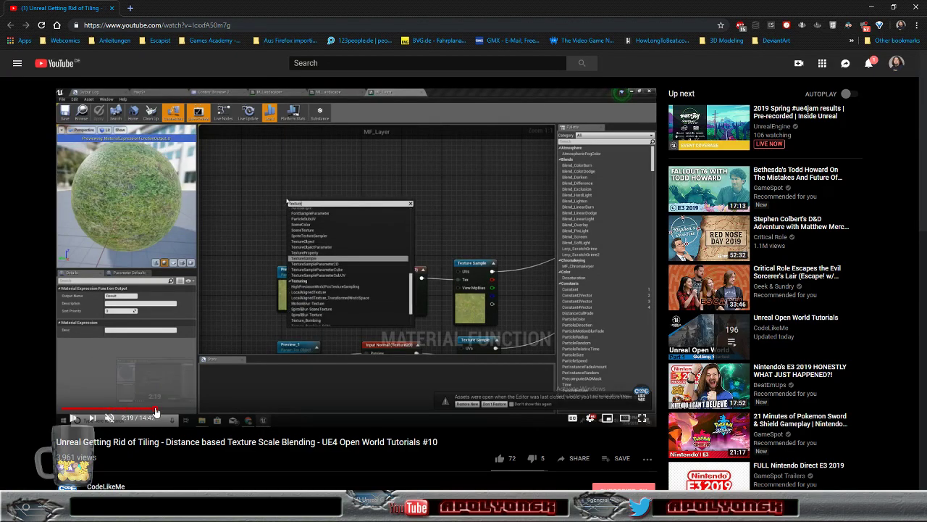
pyautogui.click(156, 411)
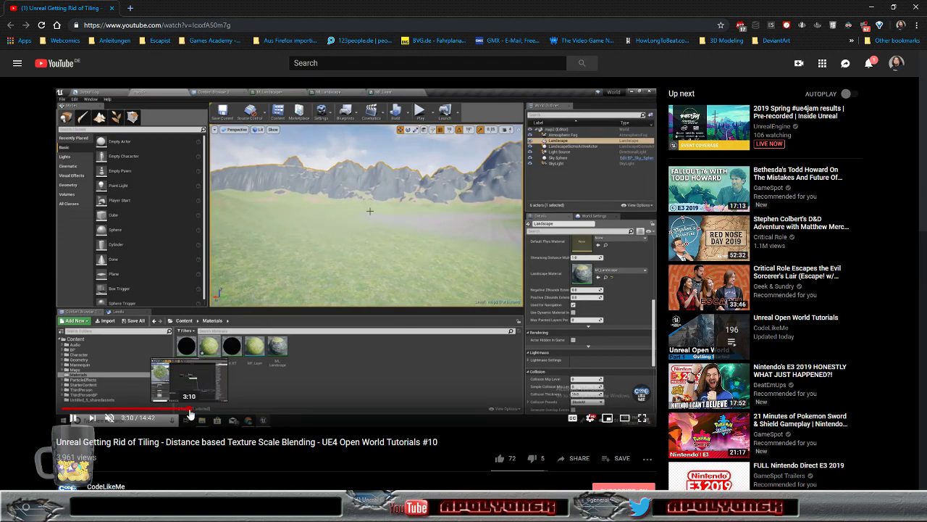
pyautogui.click(191, 410)
pyautogui.click(215, 410)
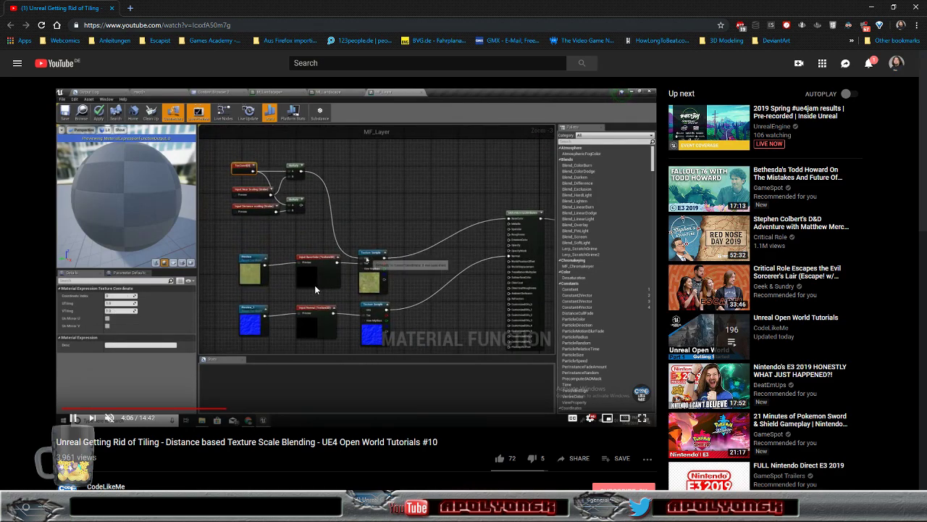
# - Skip through the video's PixelDepth, Blend Distance and Blend Sharpness node setup to the point where MF_Layer is used in the landscape material
pyautogui.click(274, 412)
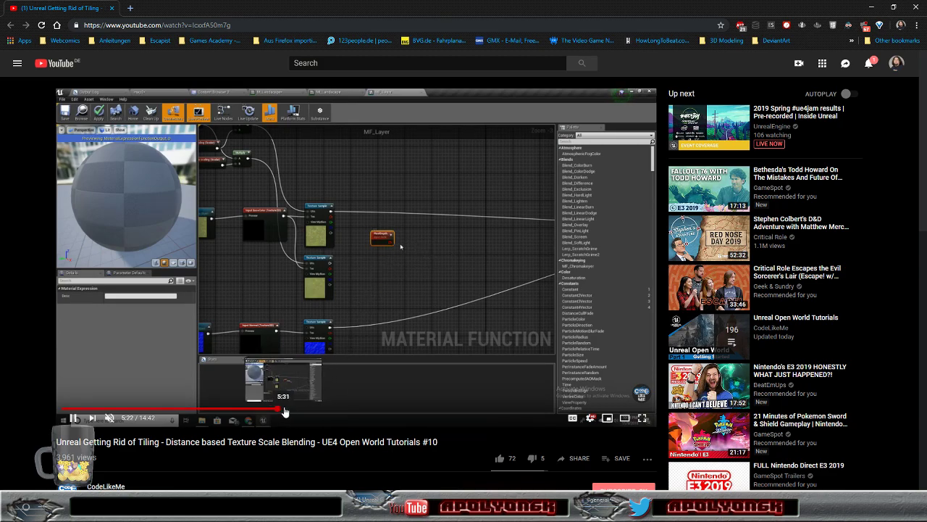
pyautogui.click(286, 411)
pyautogui.moveTo(286, 411); pyautogui.dragTo(323, 410)
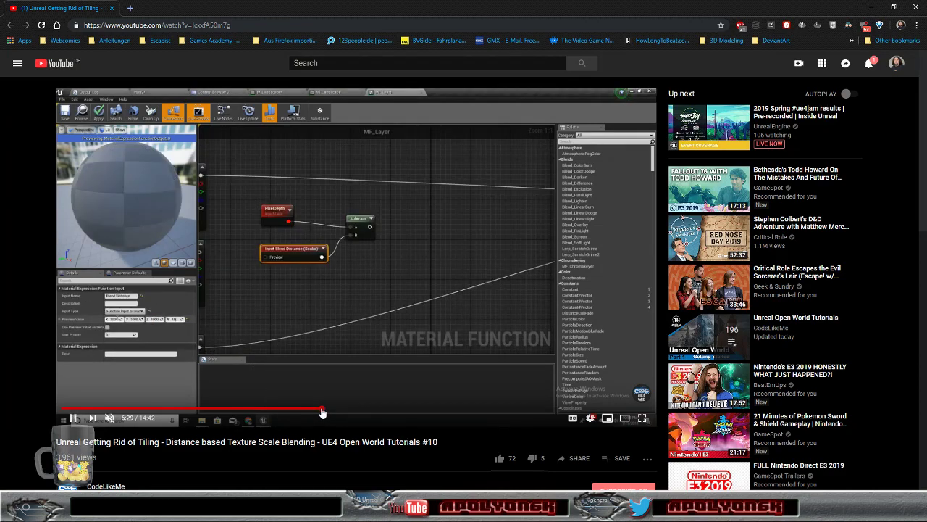
pyautogui.click(335, 411)
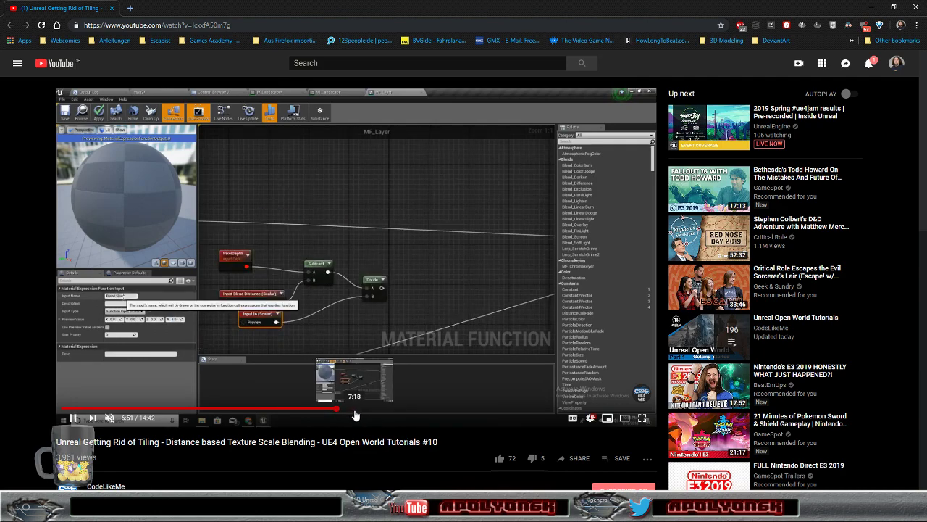
pyautogui.click(355, 411)
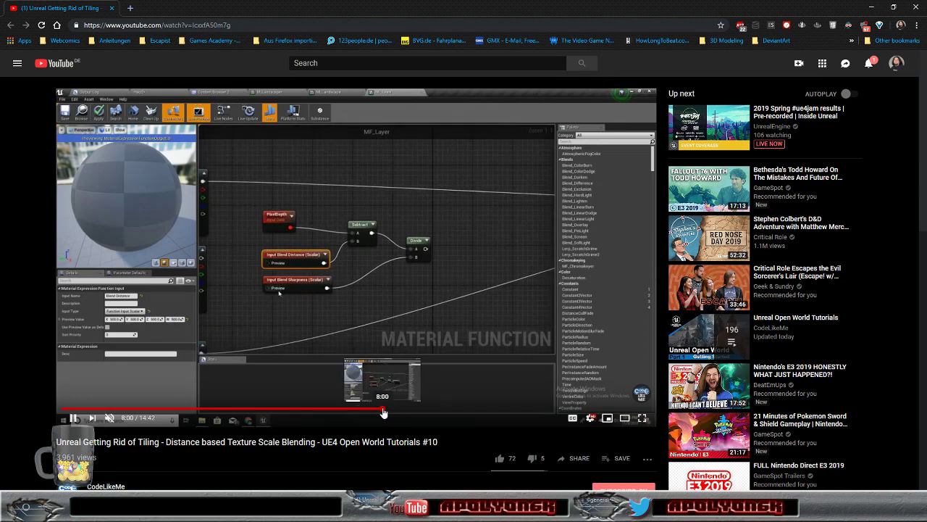
pyautogui.click(383, 411)
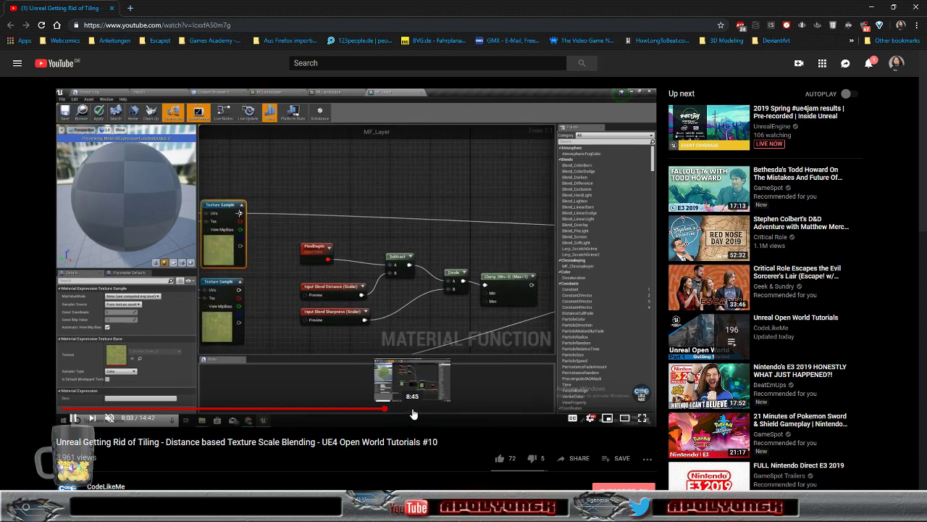
pyautogui.click(413, 411)
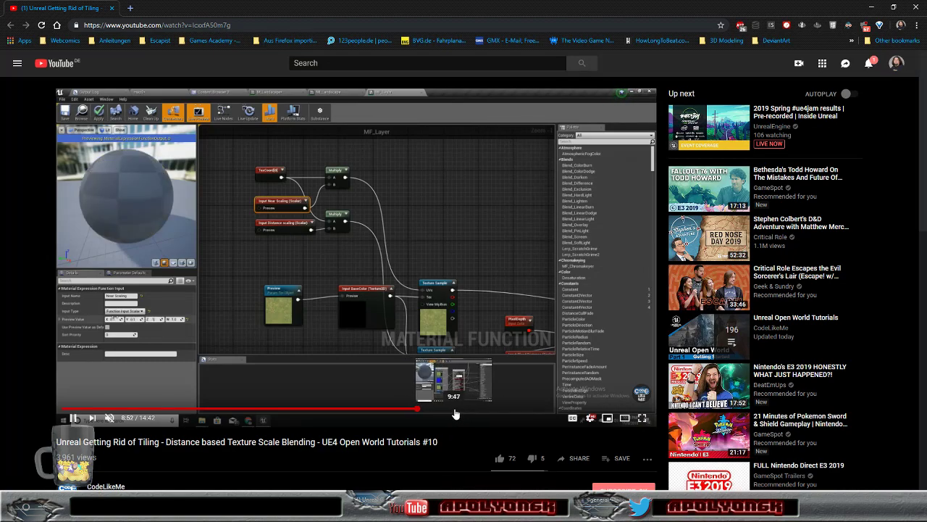
pyautogui.click(455, 415)
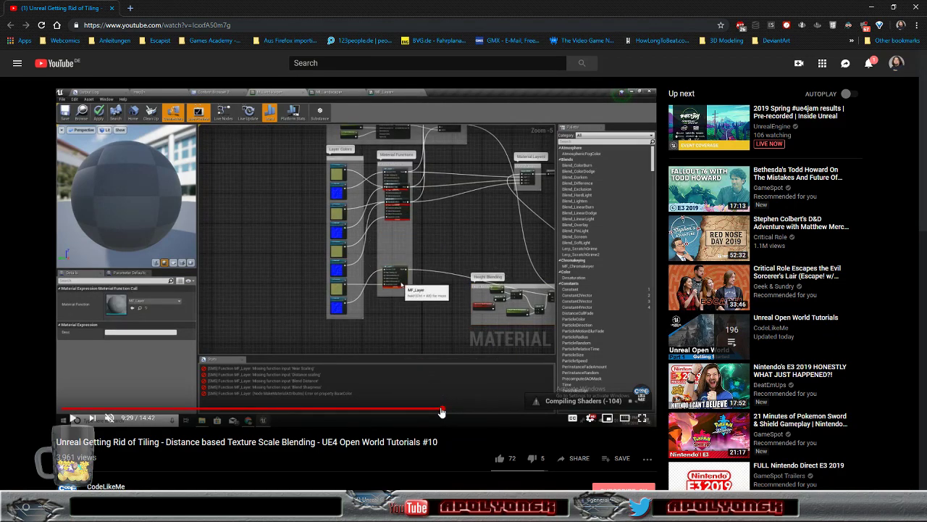
# - Go back in the video to the Near Scaling and Distance scaling inputs and pause it at 8:56
pyautogui.click(435, 410)
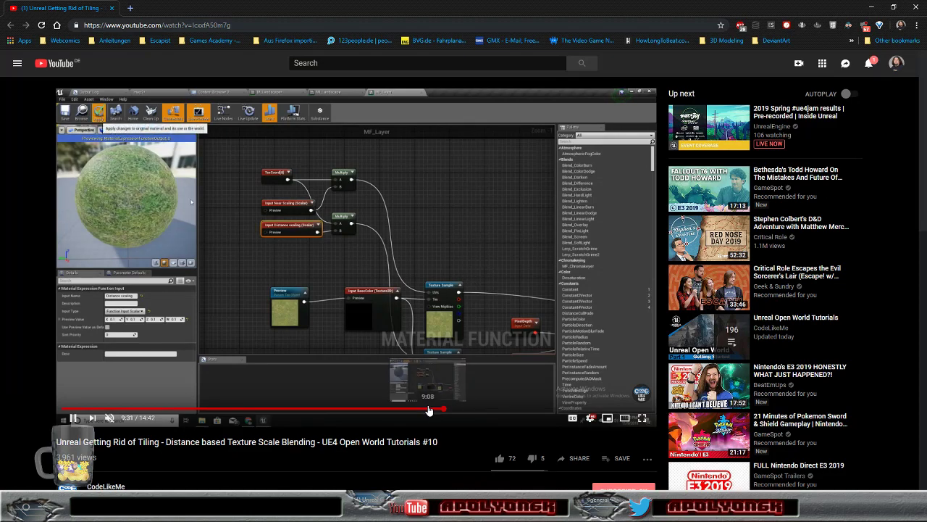
pyautogui.click(429, 410)
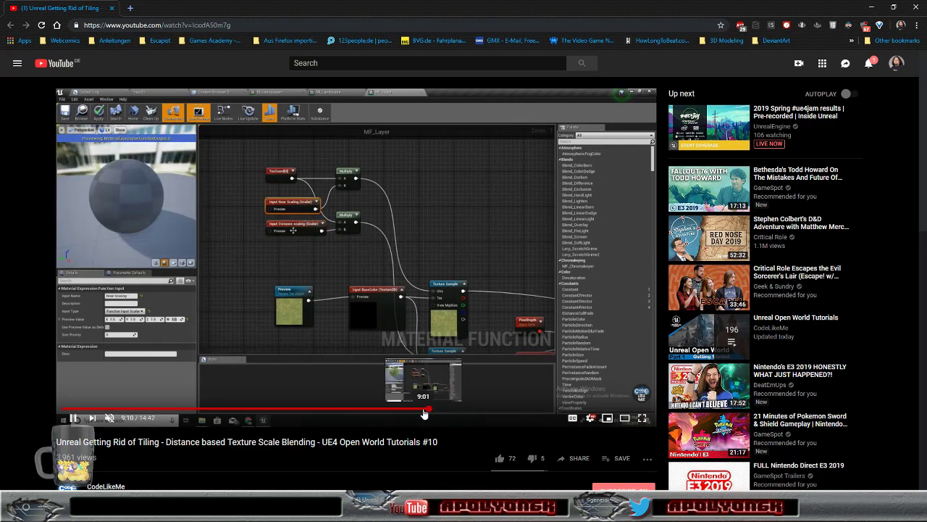
pyautogui.click(420, 410)
pyautogui.click(405, 269)
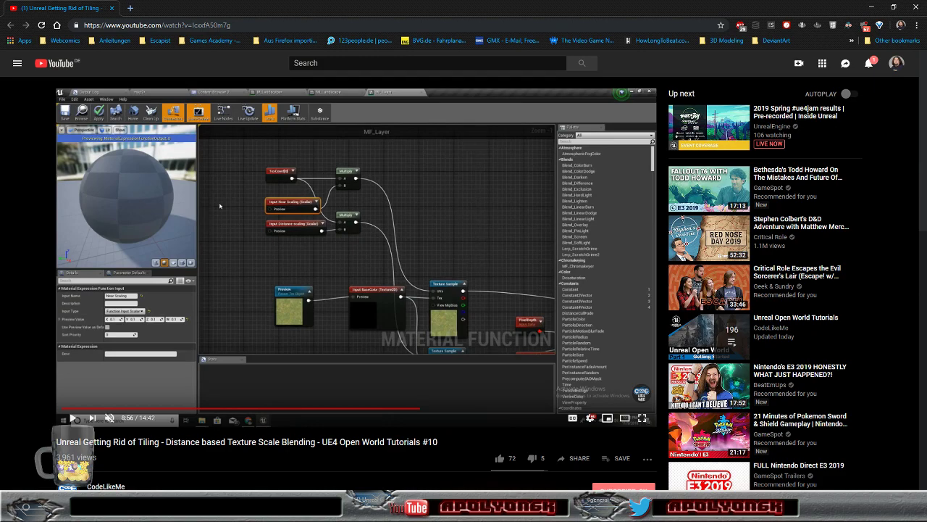
# - Set the video window aside and read the replies in the Landscape Texture/Material Blending forum thread
pyautogui.moveTo(926, 57); pyautogui.dragTo(413, 3)
pyautogui.scroll(-2, 367, 161)
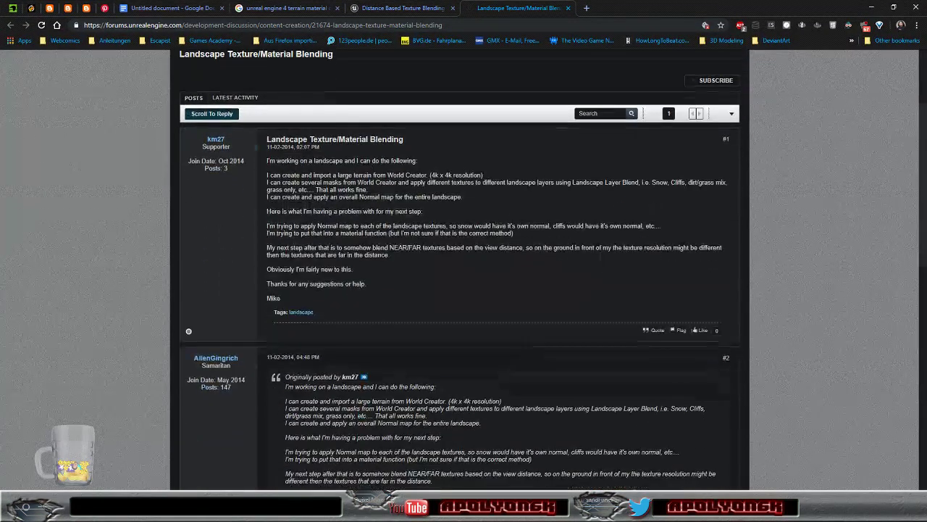
pyautogui.scroll(-8, 124, 182)
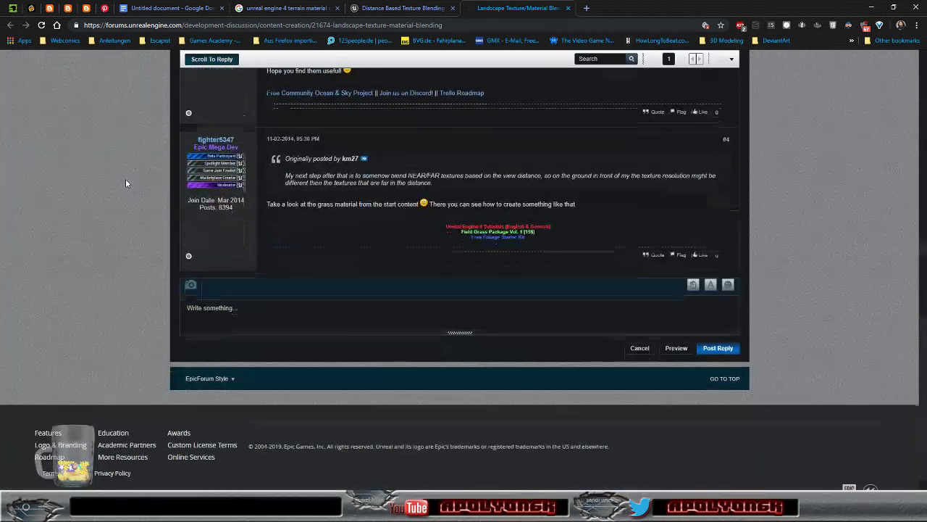
pyautogui.scroll(3, 124, 181)
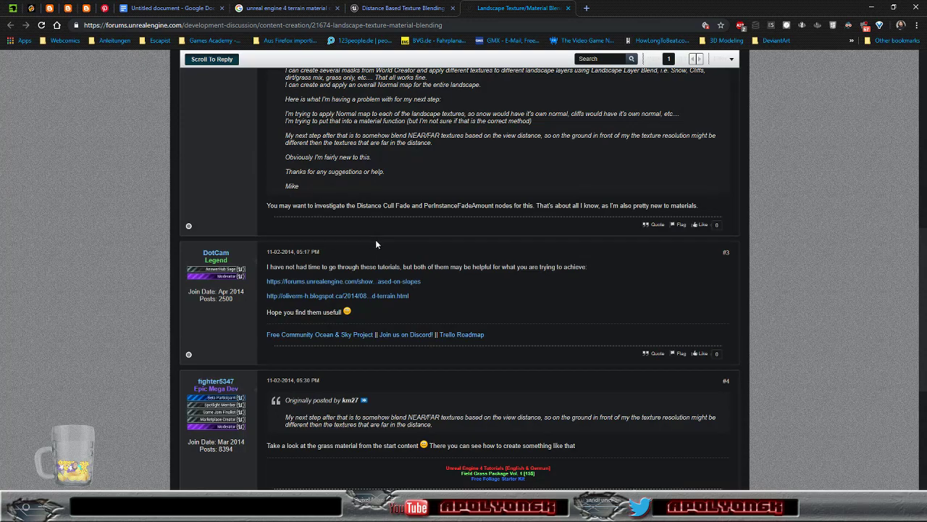
# - Open both tutorial links from the thread's third post in new tabs
pyautogui.rightClick(397, 285)
pyautogui.click(427, 293)
pyautogui.rightClick(396, 297)
pyautogui.click(435, 305)
# - Examine the landscape image, material graph and replies in the thread about painting detail texture layers based on slopes
pyautogui.click(627, 7)
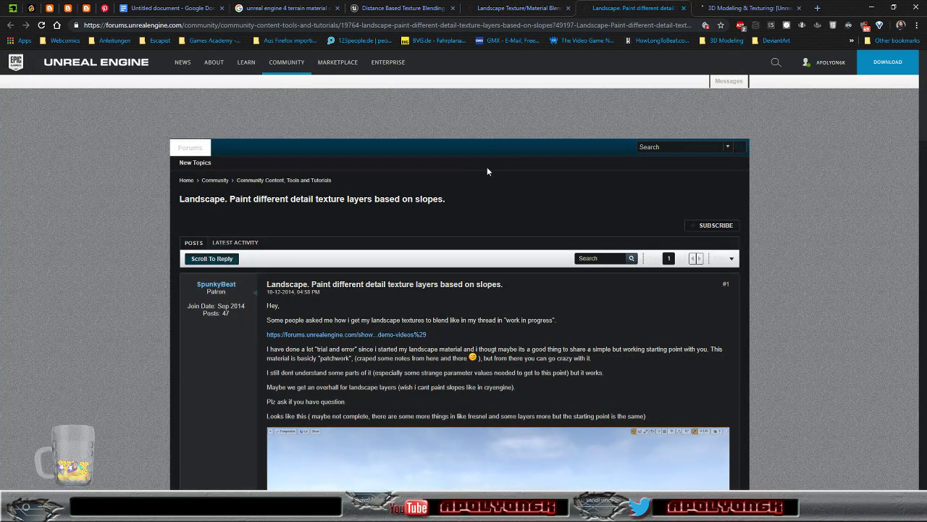
pyautogui.scroll(-4, 487, 171)
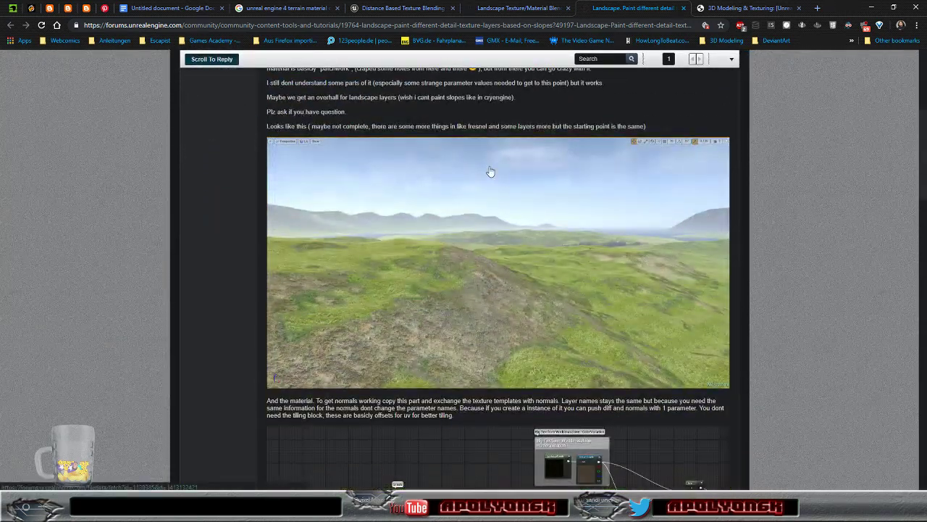
pyautogui.scroll(-4, 490, 172)
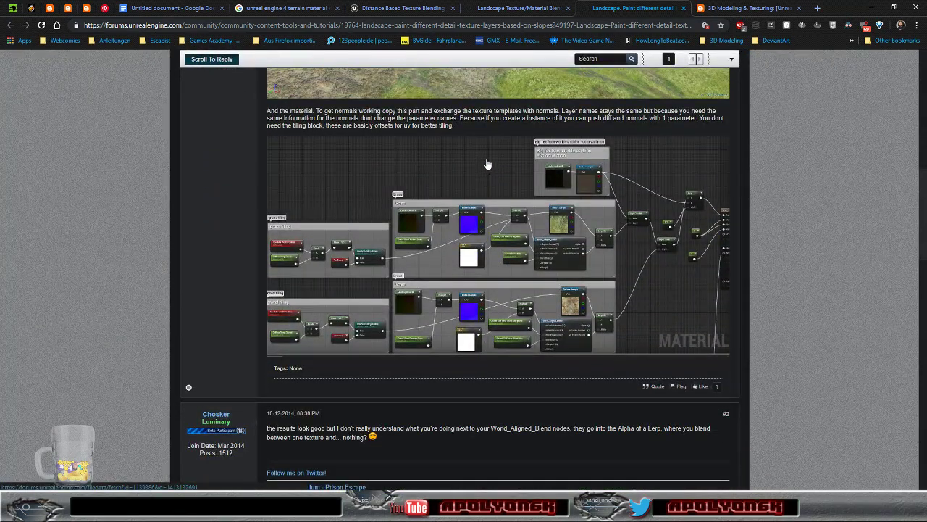
pyautogui.scroll(-8, 490, 171)
pyautogui.scroll(-3, 486, 158)
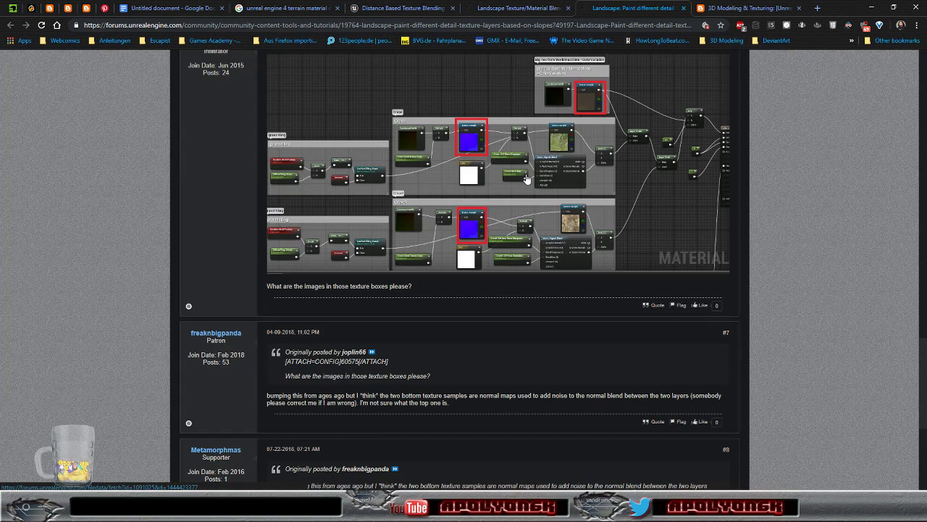
# - Look over the Automated Terrain Texturing blog post, then close it and both forum threads
pyautogui.click(728, 8)
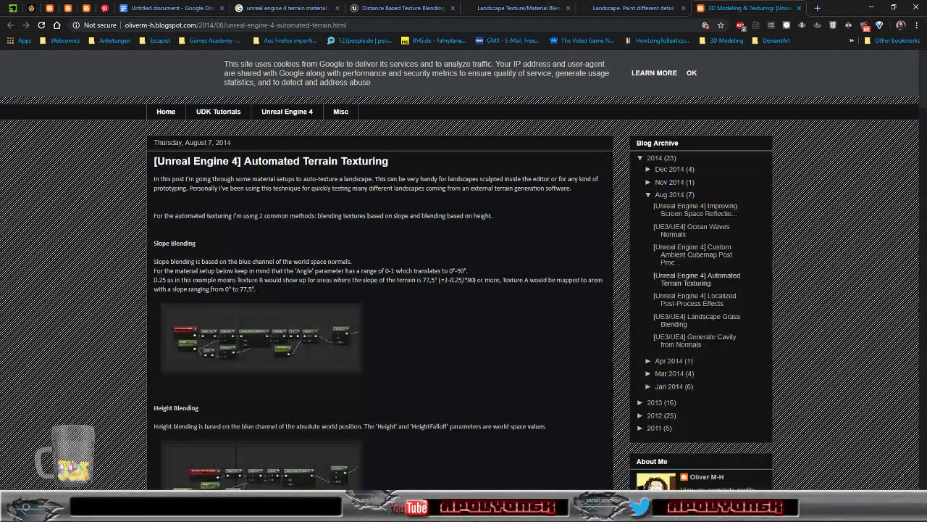
pyautogui.click(799, 8)
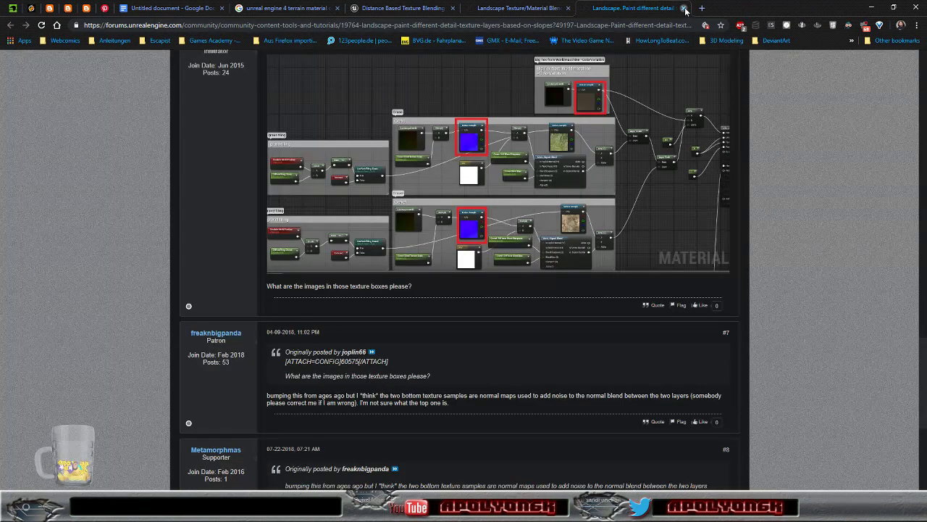
pyautogui.click(683, 8)
pyautogui.click(568, 8)
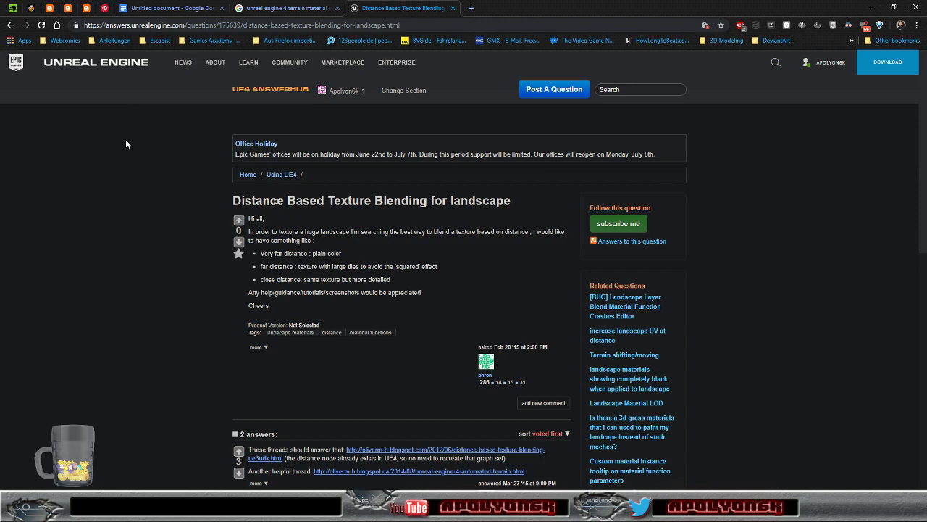
# - Read the answers to Distance Based Texture Blending for landscape and open the first linked blog article in a new tab
pyautogui.scroll(-2, 124, 144)
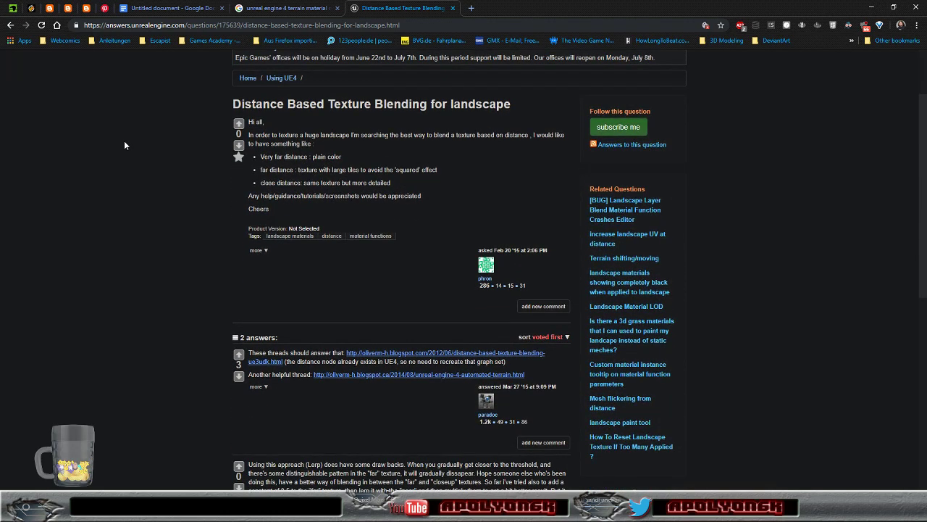
pyautogui.scroll(-3, 124, 141)
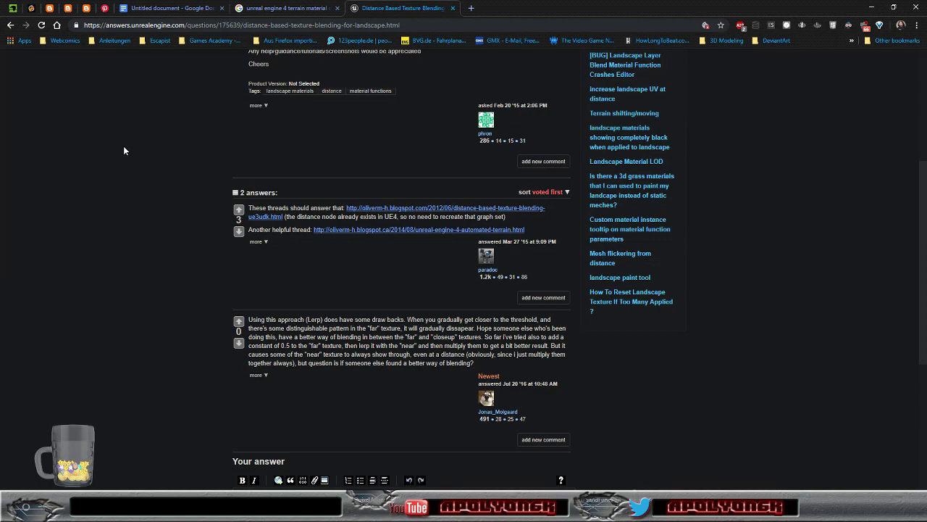
pyautogui.rightClick(483, 211)
pyautogui.click(512, 219)
pyautogui.click(509, 8)
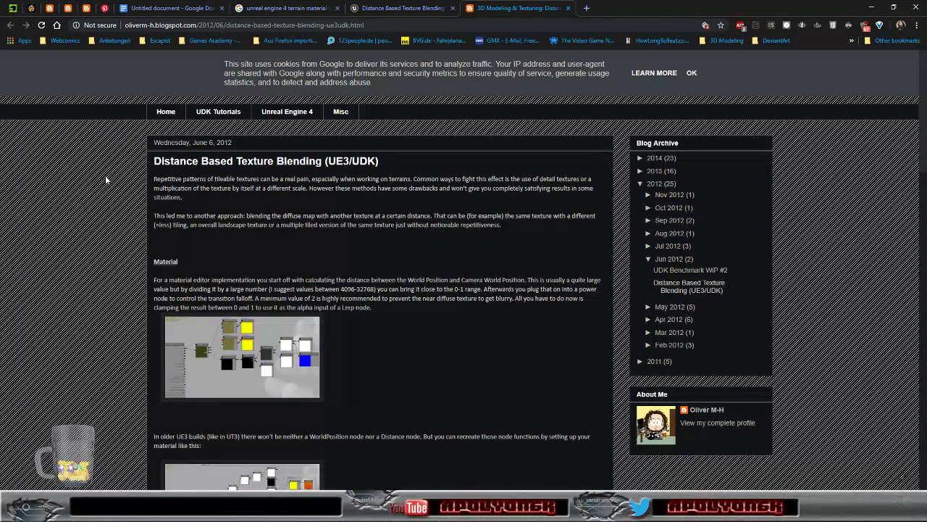
# - Review the Distance Based Texture Blending article, enlarging the repetitive-pattern and distance-blended landscape examples, down to the Lerp alpha screenshot
pyautogui.scroll(-5, 106, 180)
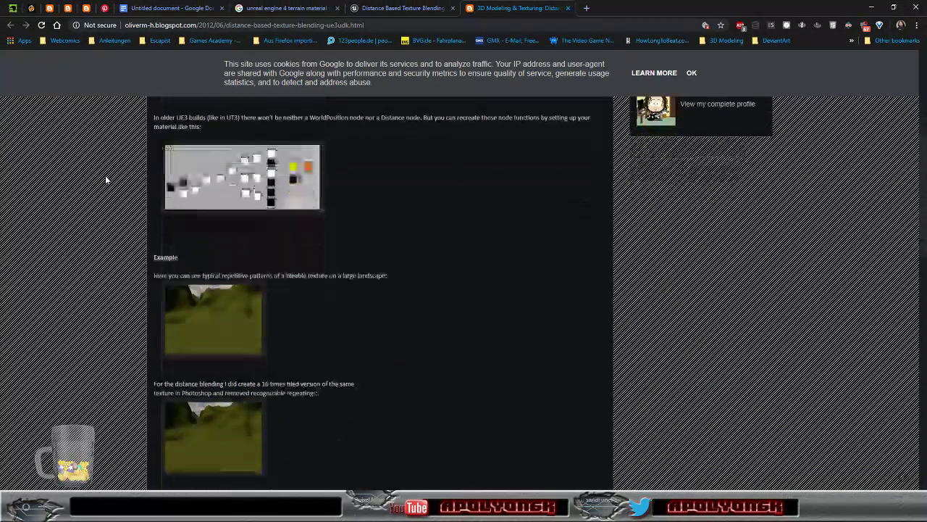
pyautogui.scroll(-1, 106, 180)
pyautogui.scroll(1, 106, 179)
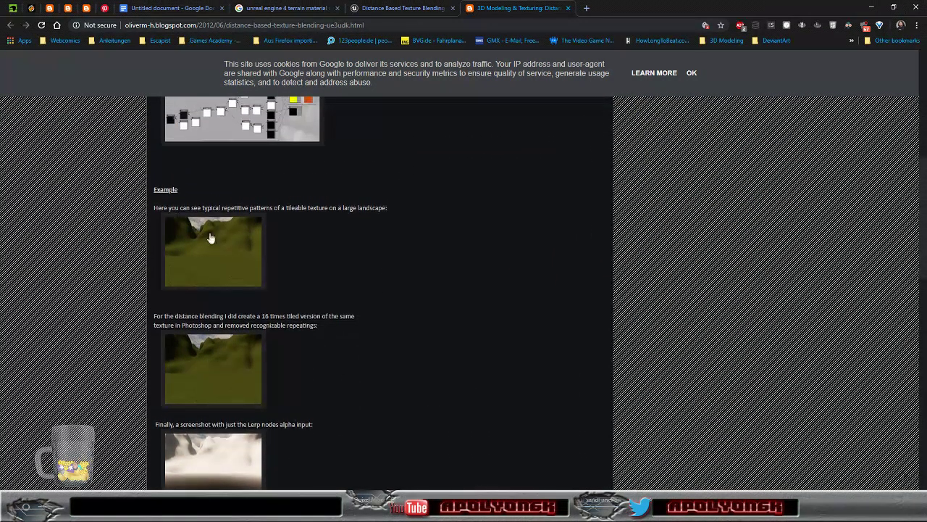
pyautogui.click(224, 248)
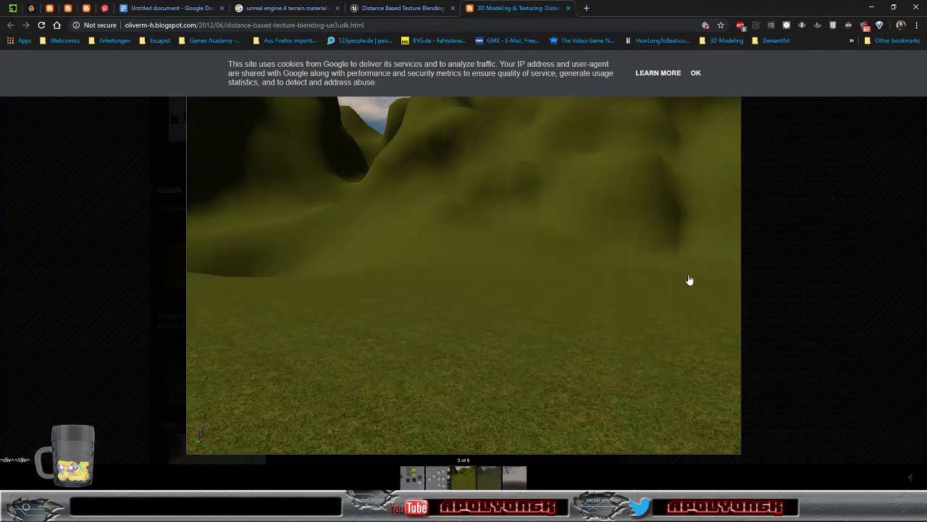
pyautogui.click(810, 264)
pyautogui.click(221, 364)
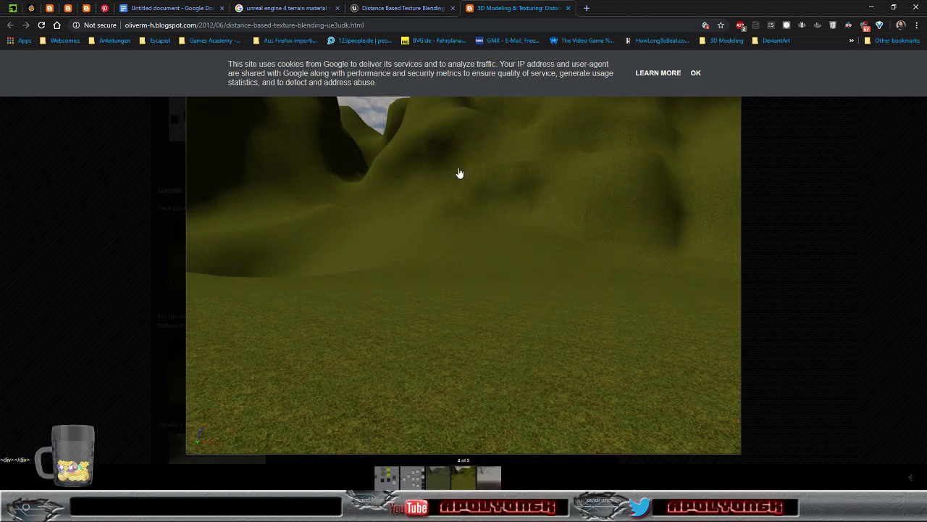
pyautogui.click(773, 217)
pyautogui.scroll(-3, 391, 254)
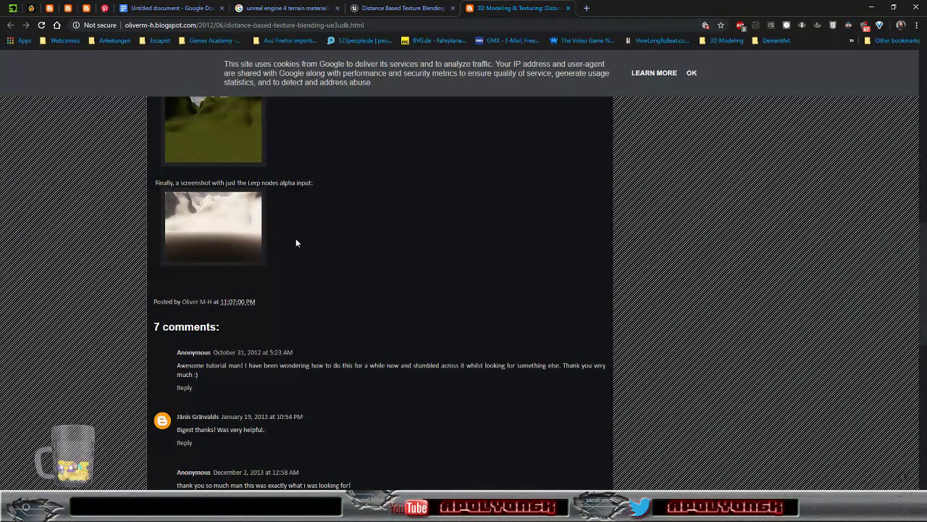
# - Examine the article's enlarged material node graphs, back to the first one with the Distance, Divide, Power and Lerp setup, and dismiss the cookie notice
pyautogui.scroll(5, 303, 236)
pyautogui.click(258, 305)
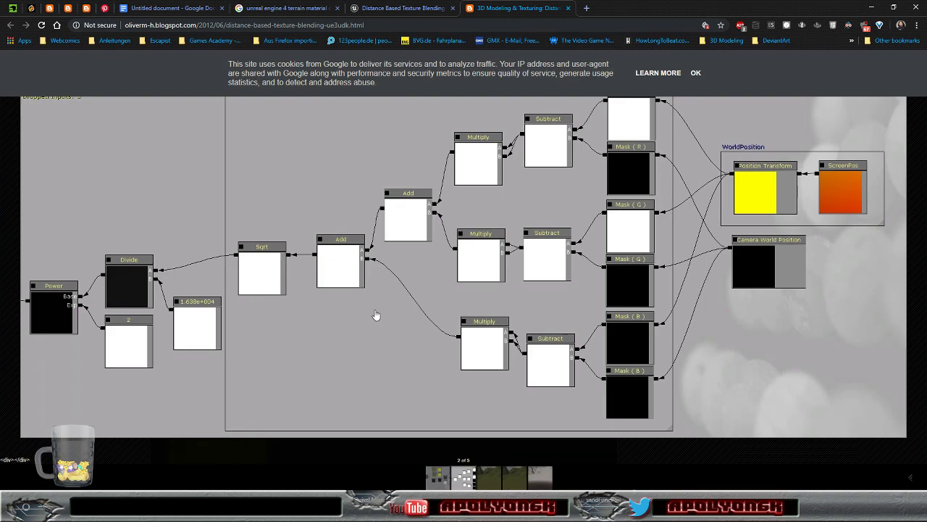
pyautogui.press('Left')
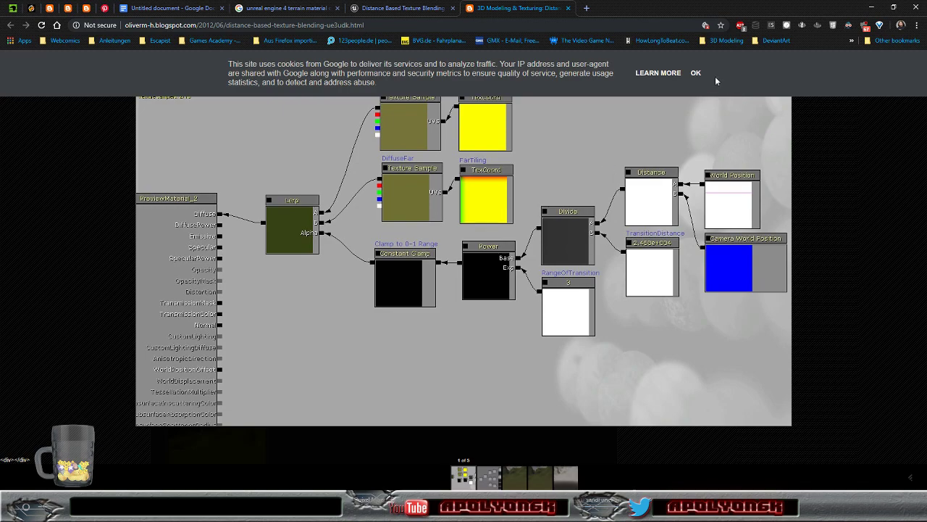
pyautogui.click(696, 74)
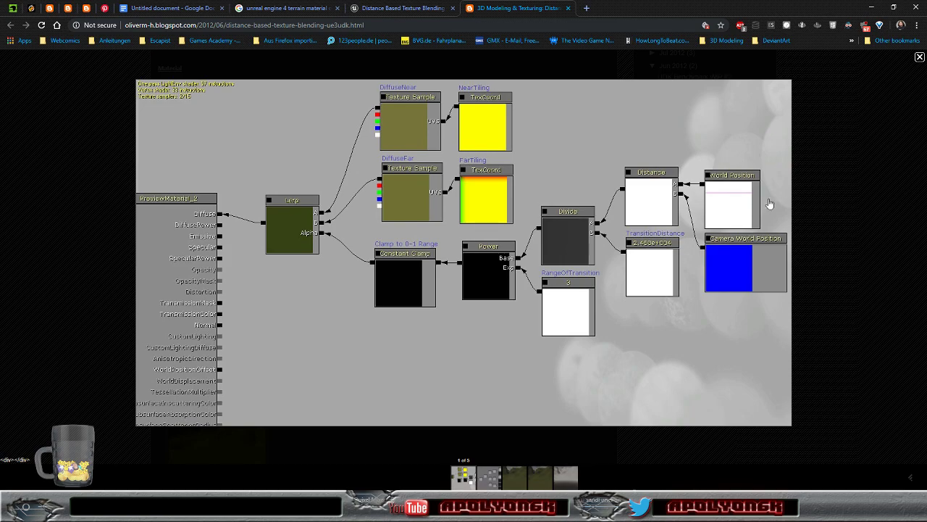
# - Switch to the Unreal material editor and close the sandFunction and TerrainBaseMat graphs
pyautogui.hotkey('alt', 'Tab')
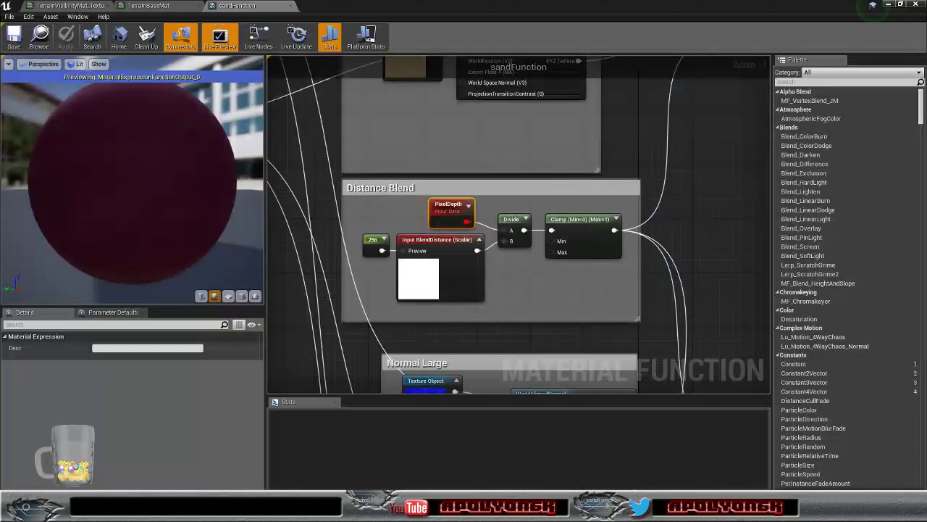
pyautogui.click(290, 7)
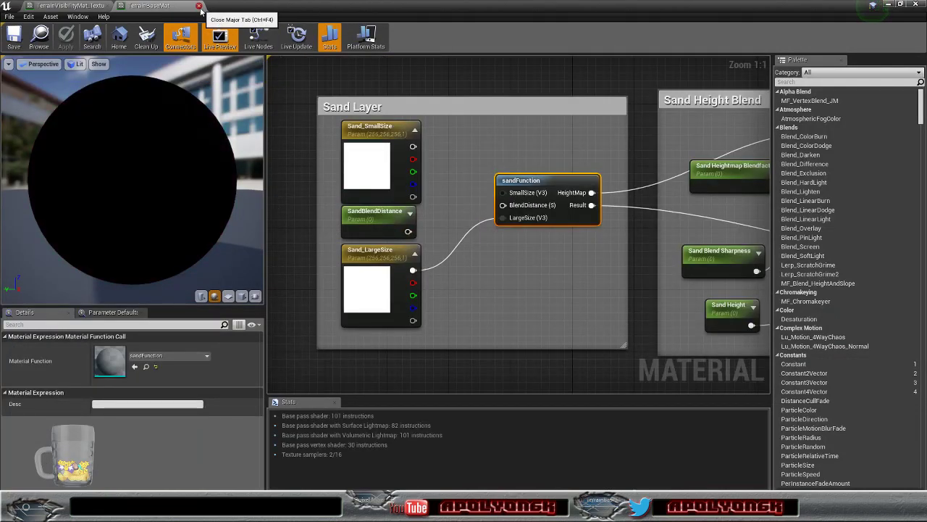
pyautogui.click(200, 7)
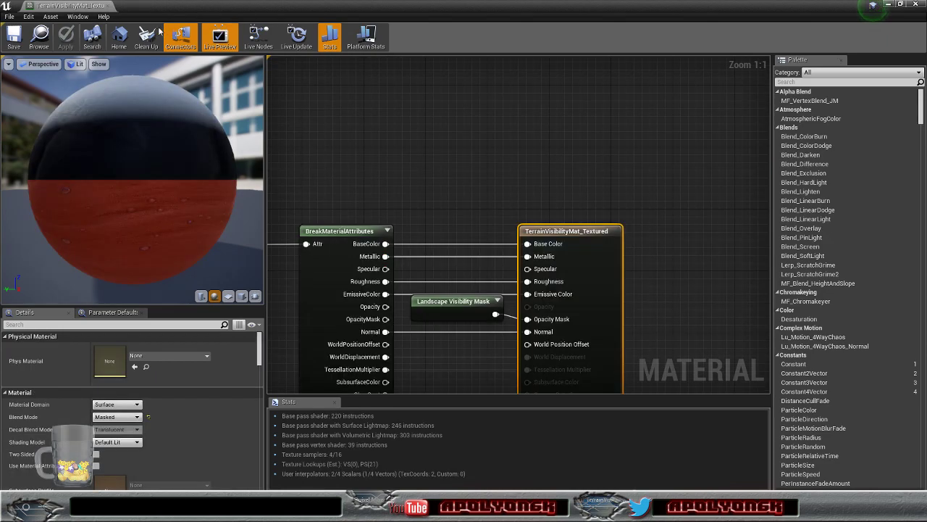
# - Locate the Snow Layer group in the TerrainVisibilityMat_Textured graph and recheck the article's distance-blending node graph in the browser
pyautogui.scroll(-6, 519, 156)
pyautogui.scroll(-1, 519, 157)
pyautogui.moveTo(343, 189); pyautogui.dragTo(758, 226, button='right')
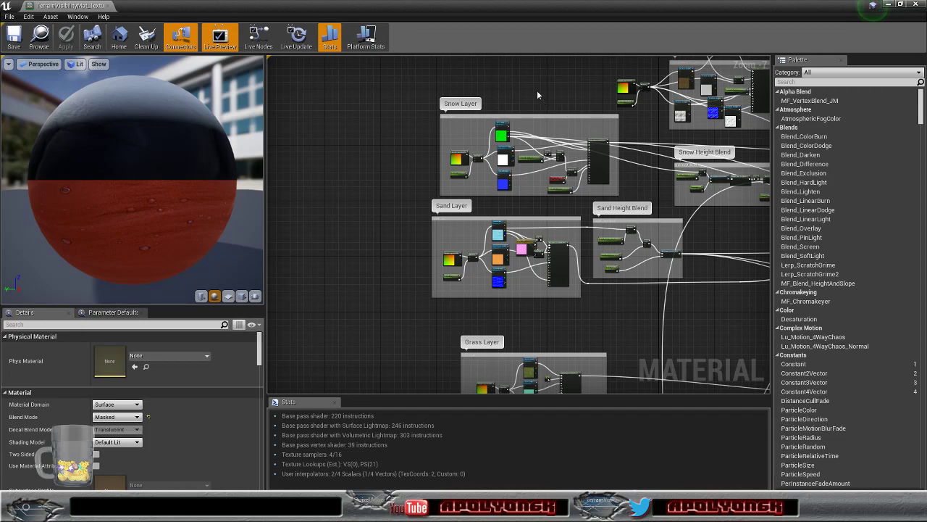
pyautogui.moveTo(515, 89); pyautogui.dragTo(571, 98, button='right')
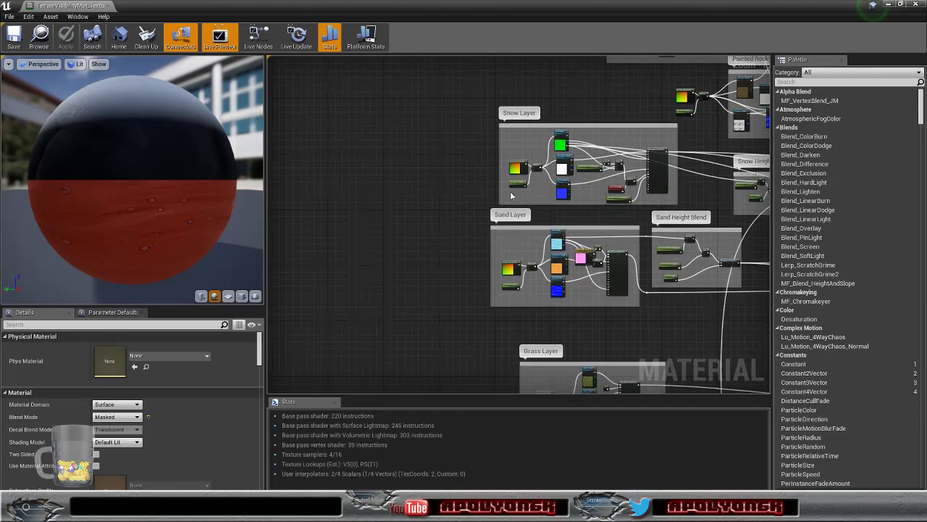
pyautogui.scroll(5, 524, 187)
pyautogui.moveTo(599, 161); pyautogui.dragTo(655, 178, button='right')
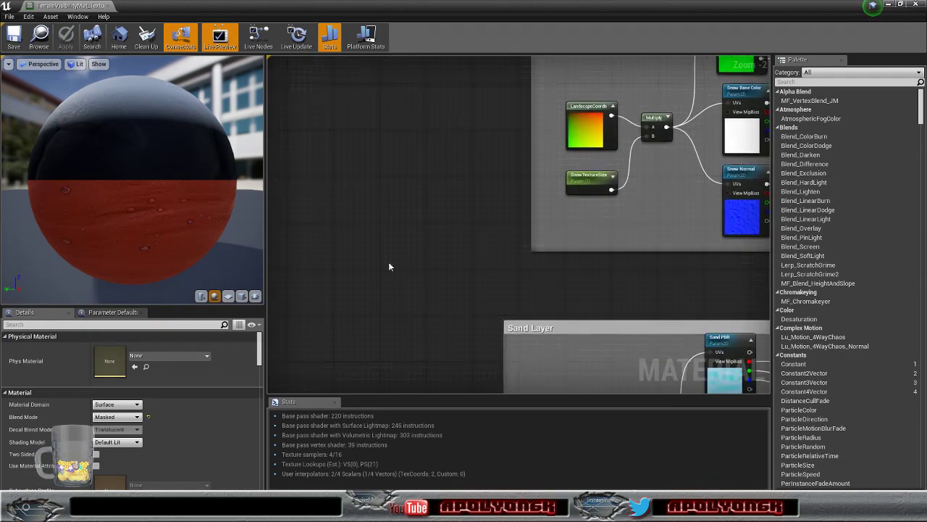
pyautogui.rightClick(338, 249)
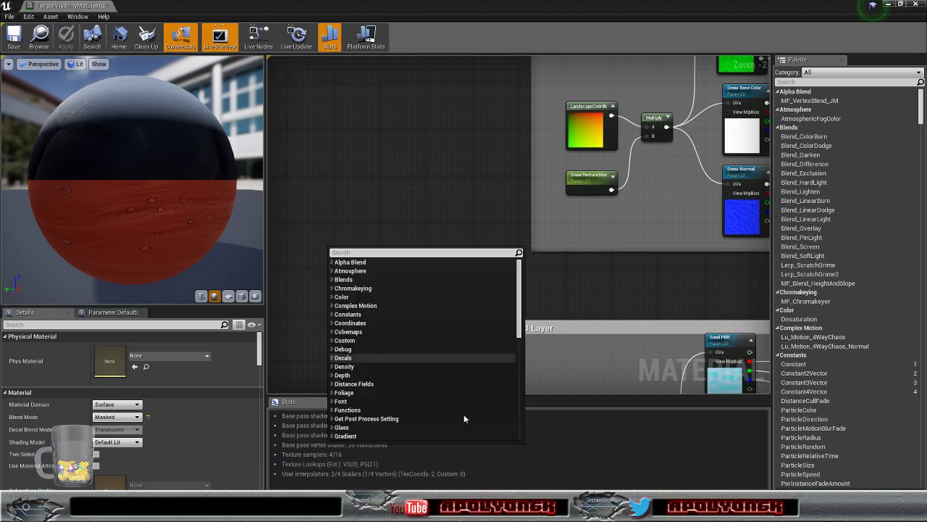
pyautogui.click(465, 507)
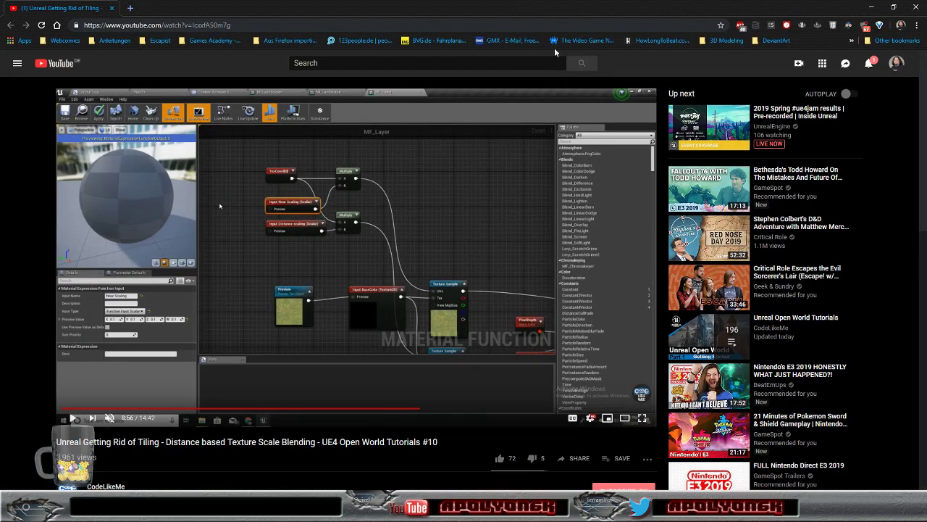
pyautogui.hotkey('alt', 'Tab')
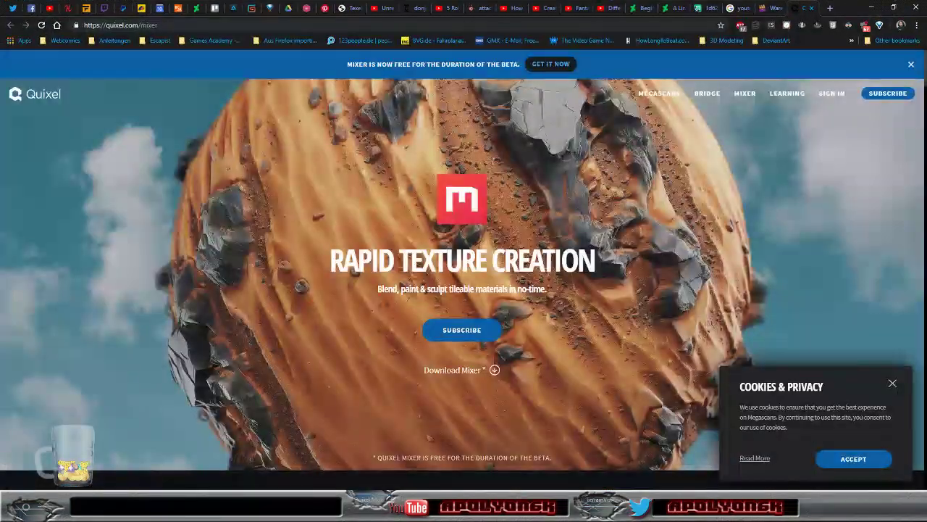
pyautogui.hotkey('alt', 'Tab')
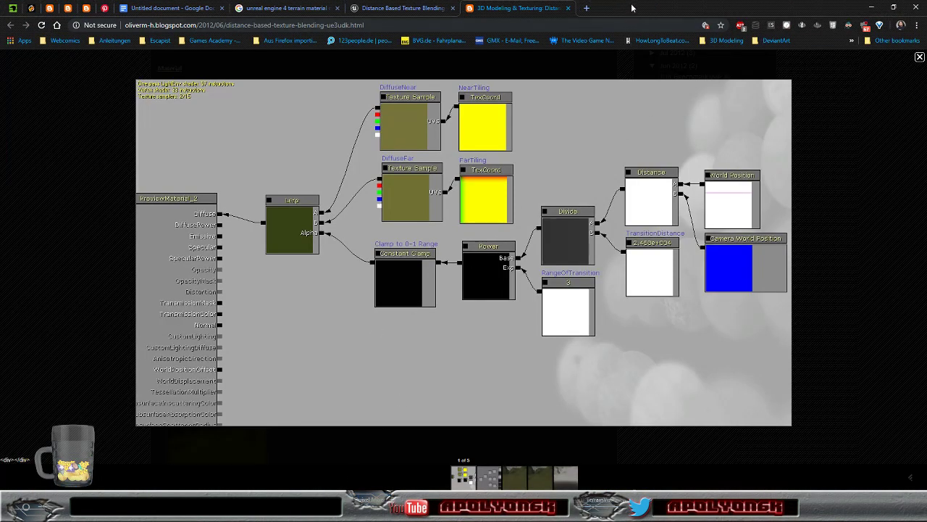
pyautogui.hotkey('alt', 'Tab')
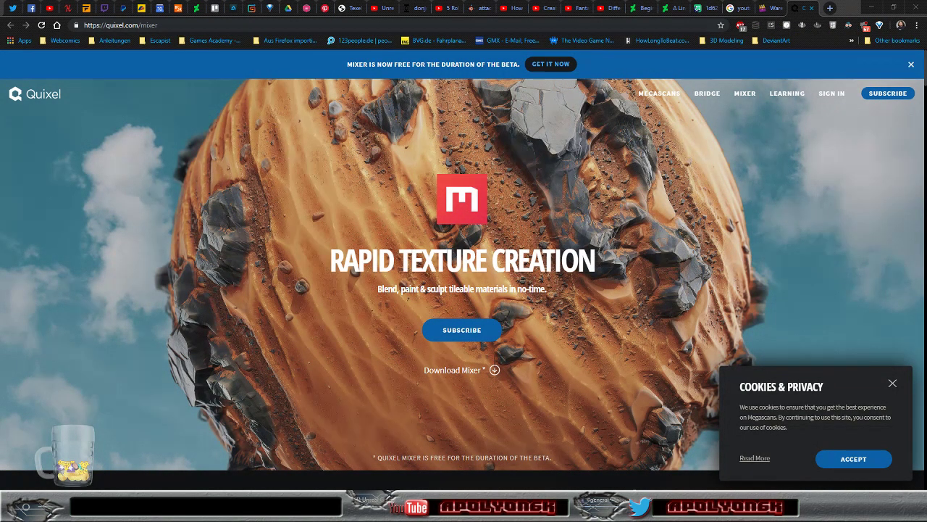
pyautogui.hotkey('alt', 'Tab')
# - Add a WorldPosition node in the empty graph area beside the Snow Layer group
pyautogui.moveTo(371, 207); pyautogui.dragTo(421, 233, button='right')
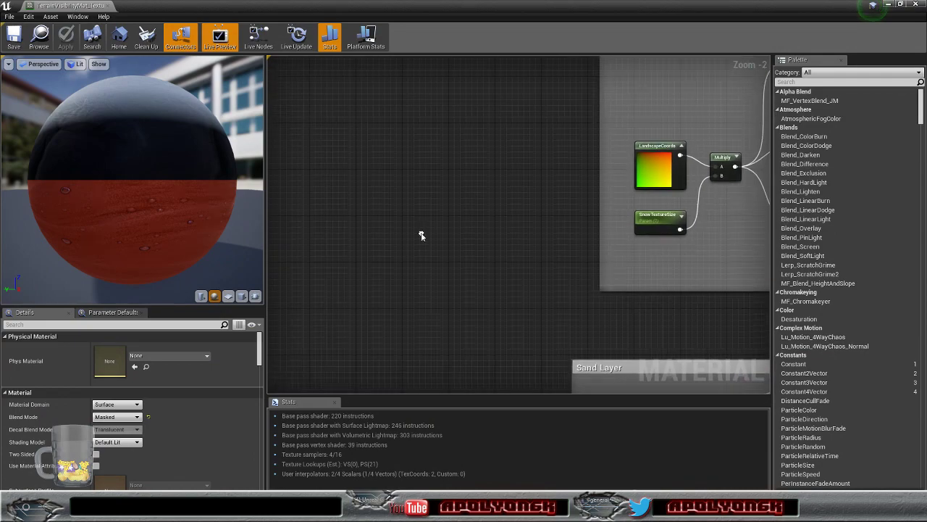
pyautogui.rightClick(342, 186)
pyautogui.write('world')
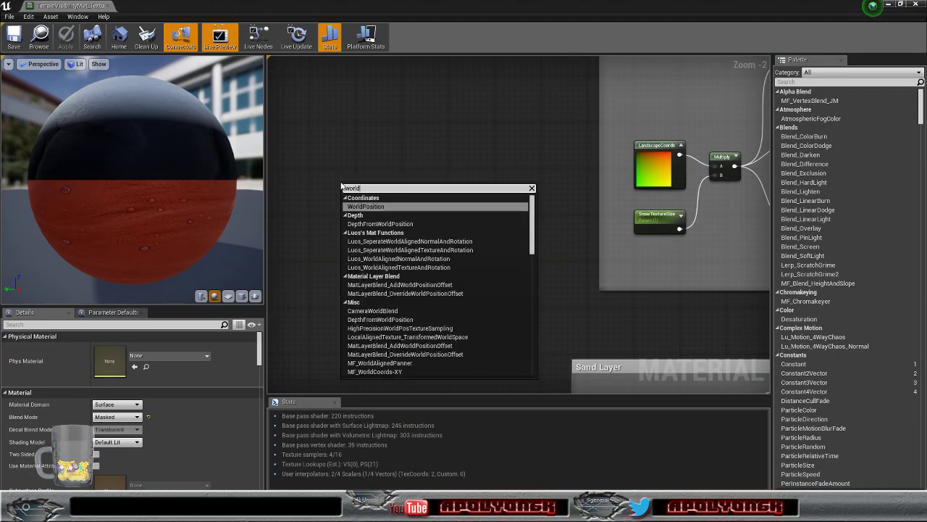
pyautogui.click(378, 205)
pyautogui.moveTo(366, 197); pyautogui.dragTo(318, 161)
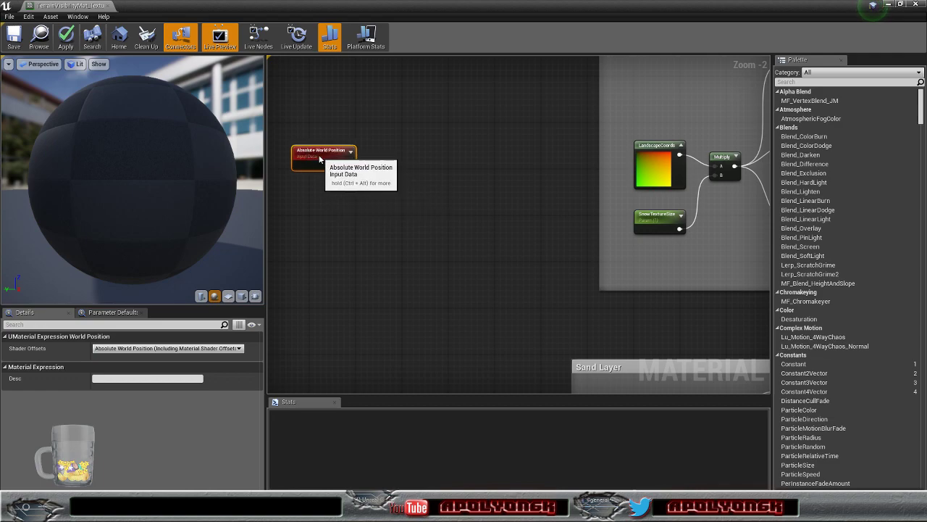
# - Add a CameraPositionWS node and place it directly below the Absolute World Position node
pyautogui.rightClick(314, 213)
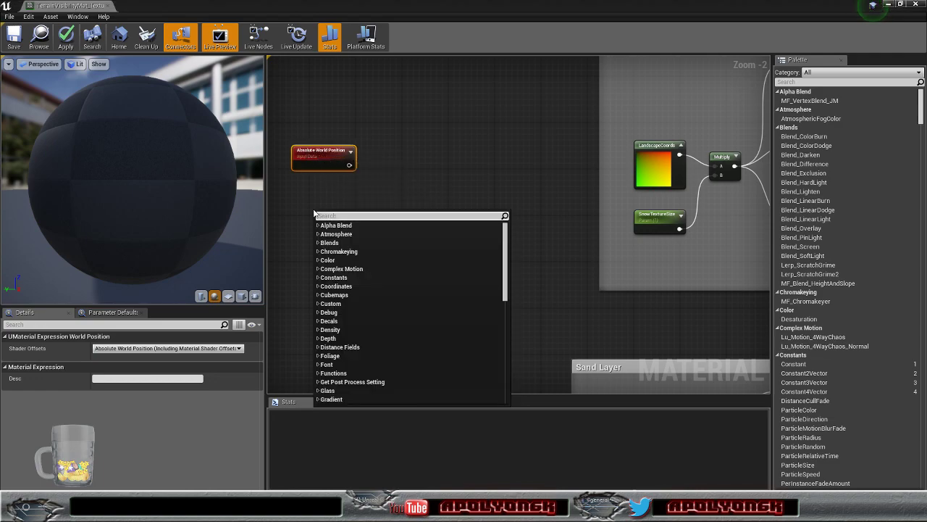
pyautogui.write('camera')
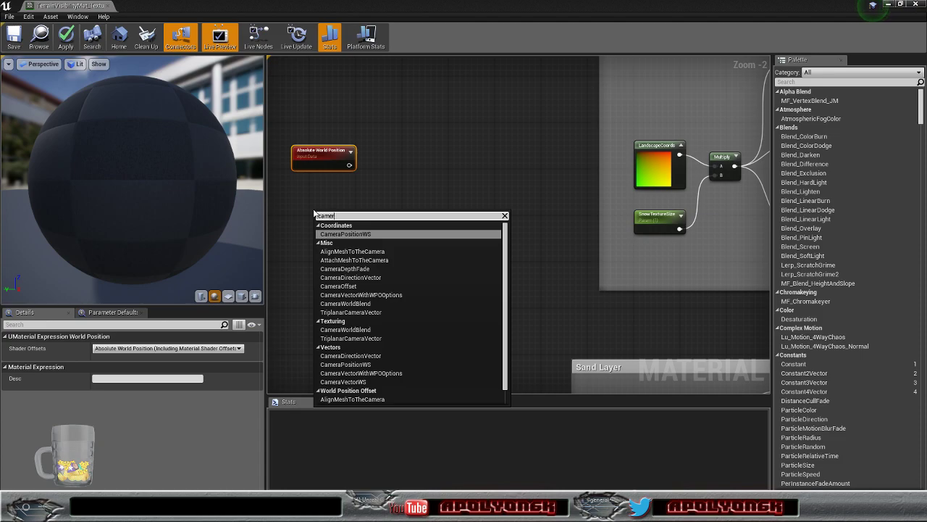
pyautogui.click(345, 234)
pyautogui.moveTo(349, 233); pyautogui.dragTo(327, 210)
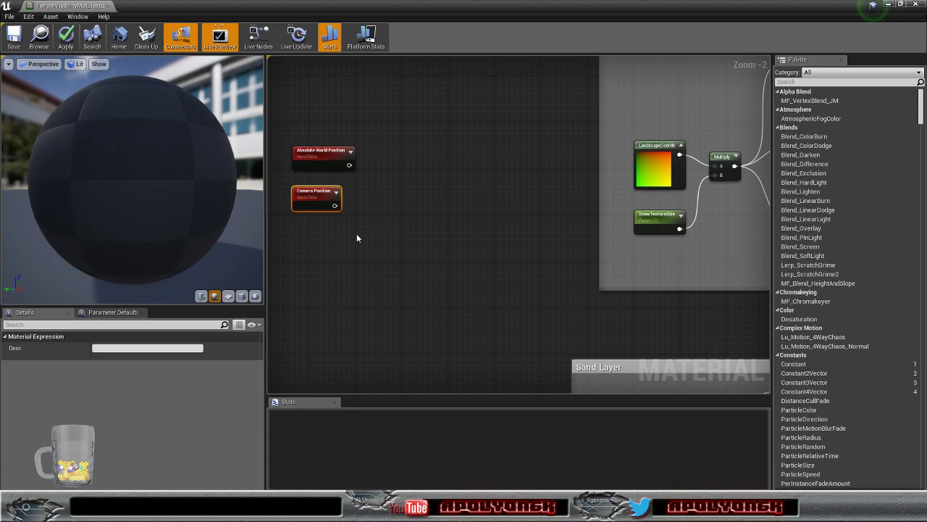
pyautogui.rightClick(390, 181)
pyautogui.write('distance')
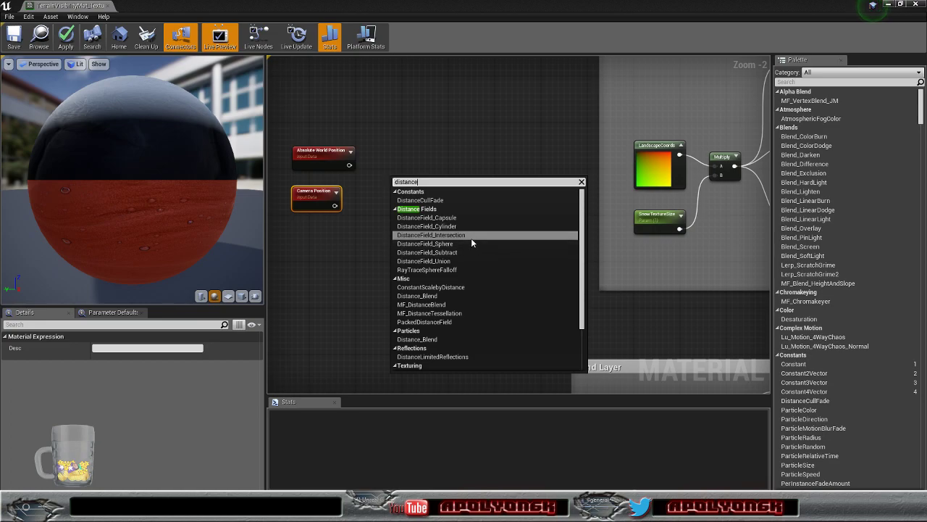
pyautogui.scroll(-3, 471, 238)
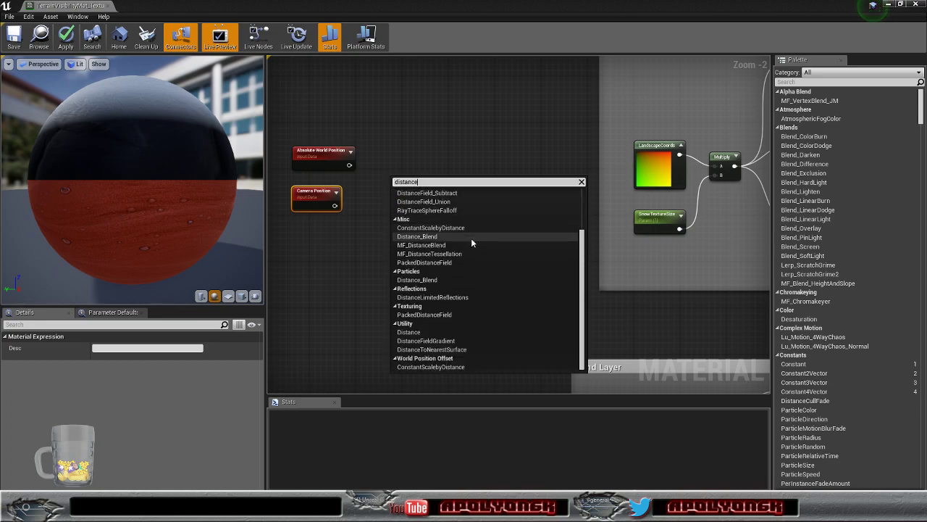
pyautogui.click(432, 280)
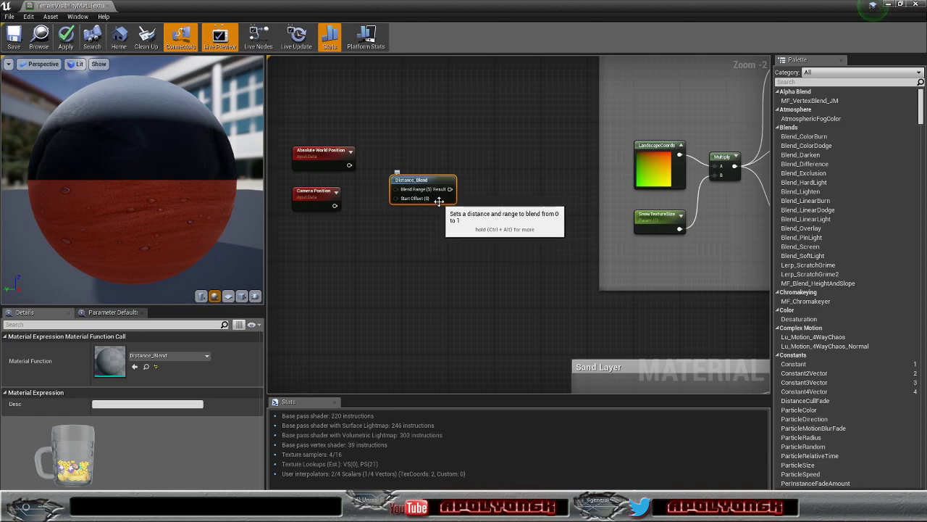
pyautogui.rightClick(440, 202)
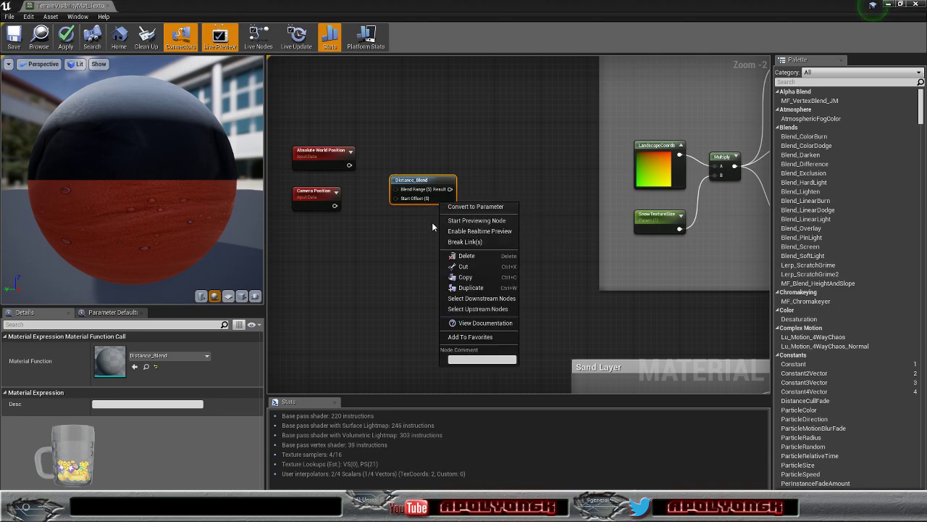
pyautogui.click(430, 181)
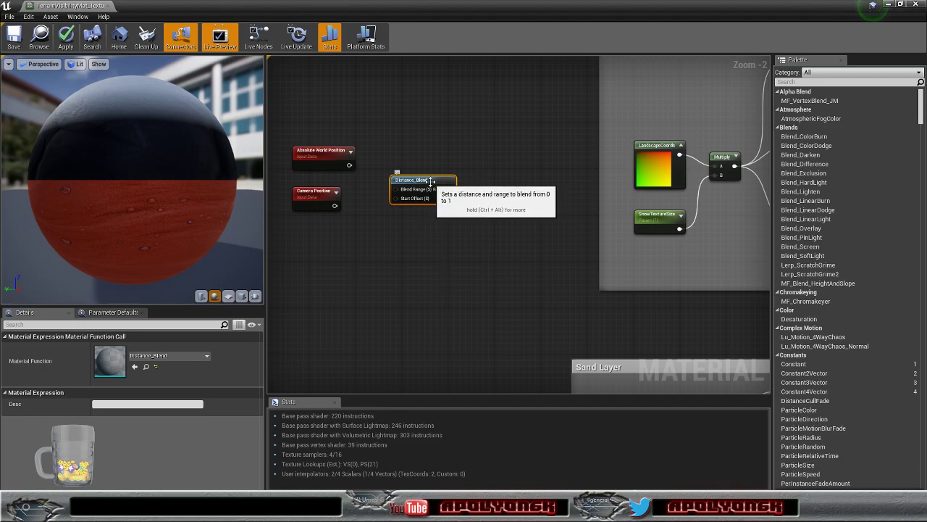
pyautogui.press('Delete')
# - Add a Distance node and connect Absolute World Position to its A input and Camera Position to its B input
pyautogui.rightClick(415, 213)
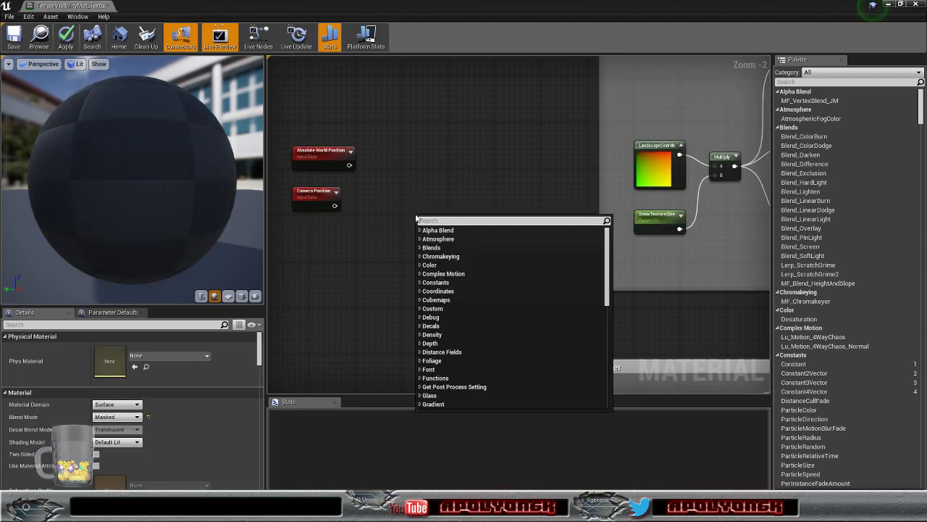
pyautogui.write('distance')
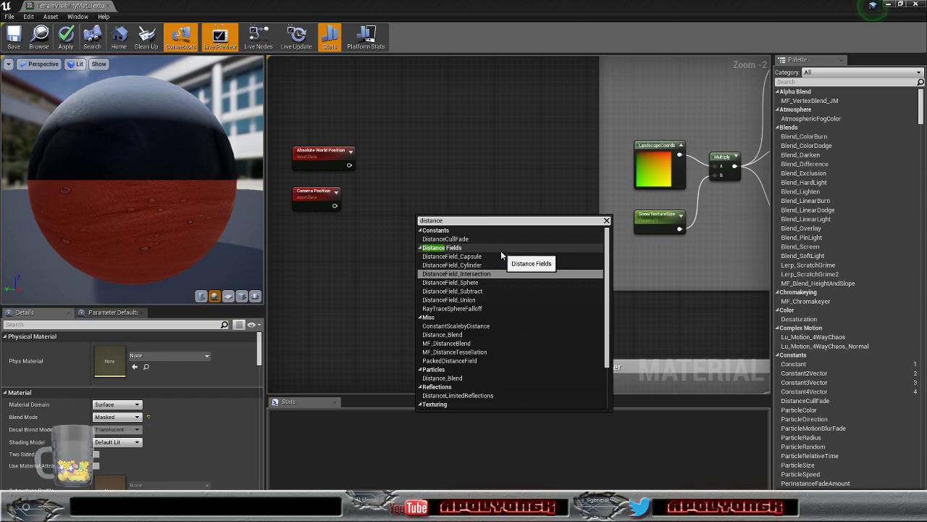
pyautogui.scroll(-3, 500, 250)
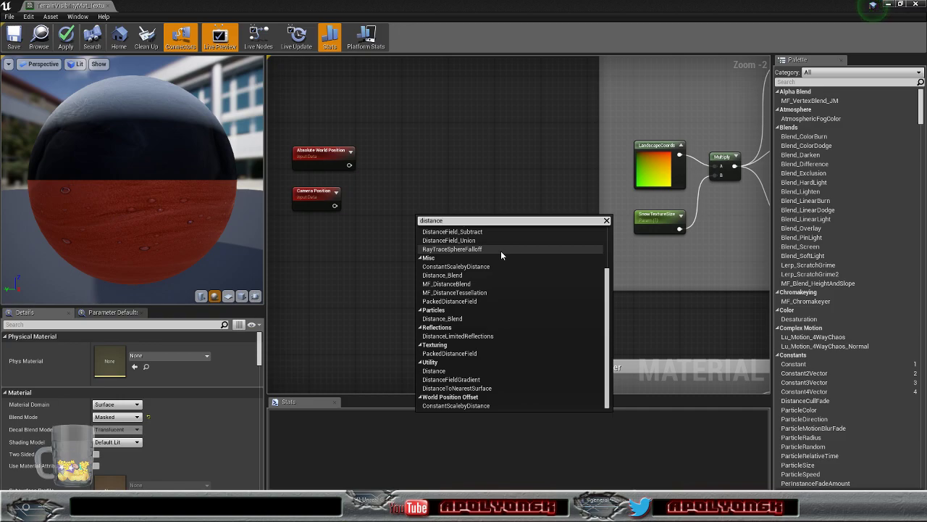
pyautogui.click(442, 371)
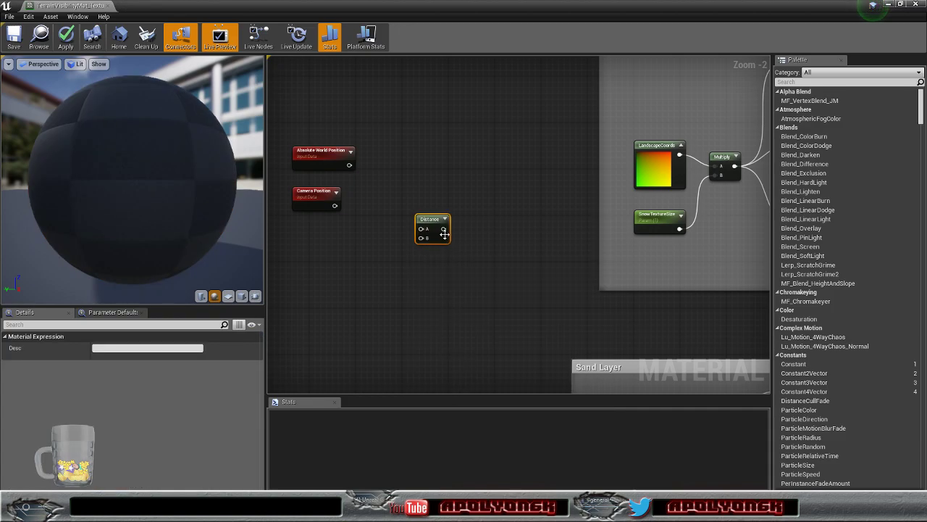
pyautogui.moveTo(446, 236); pyautogui.dragTo(433, 179)
pyautogui.moveTo(349, 165); pyautogui.dragTo(408, 172)
pyautogui.moveTo(335, 206); pyautogui.dragTo(382, 166)
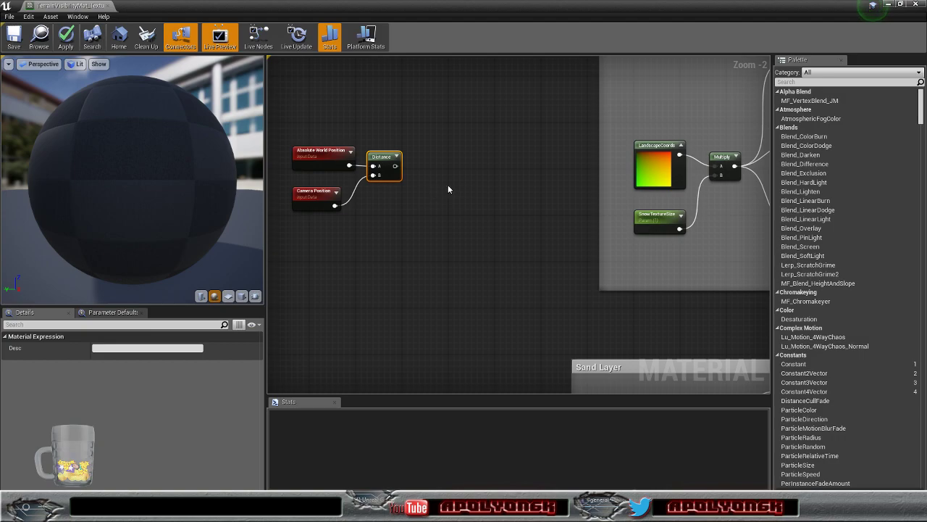
# - Add a Divide node and place it just after the Distance node
pyautogui.rightClick(456, 197)
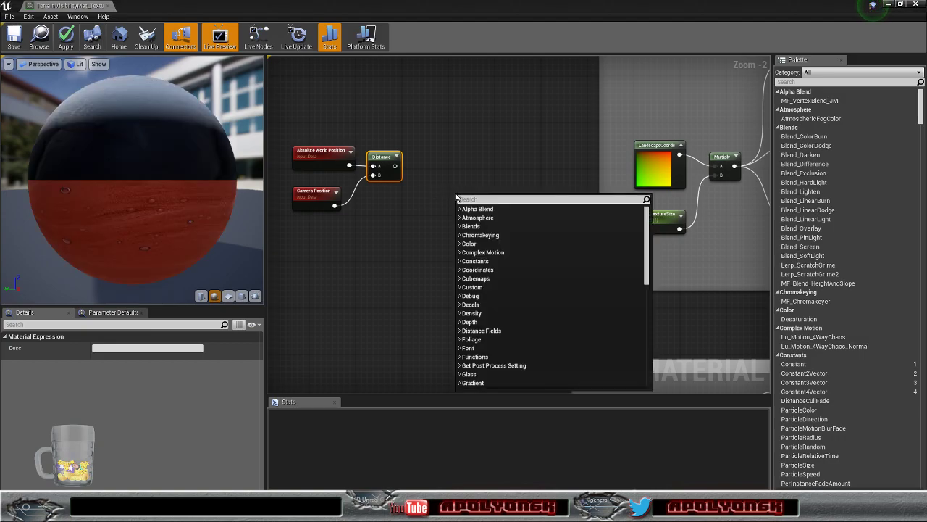
pyautogui.write('di')
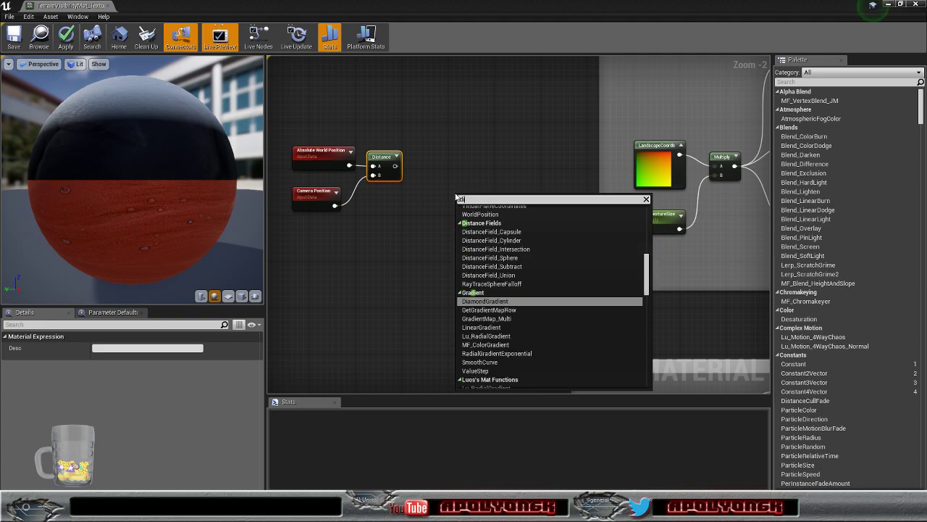
pyautogui.write('ve')
pyautogui.press('BackSpace')
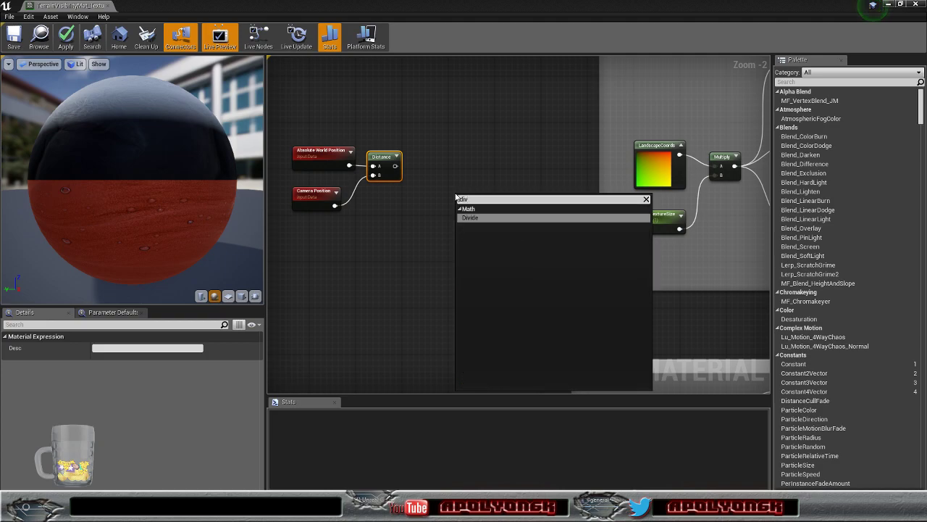
pyautogui.click(472, 217)
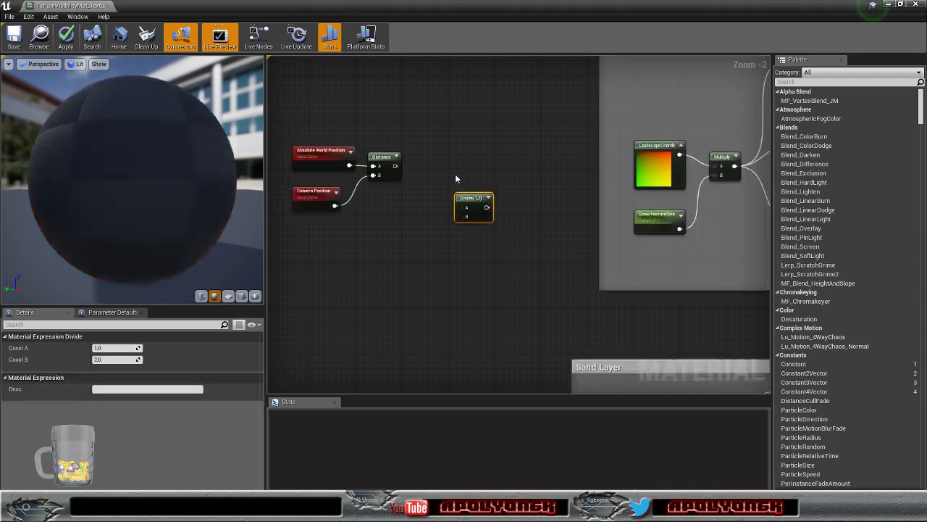
pyautogui.moveTo(480, 194); pyautogui.dragTo(440, 172)
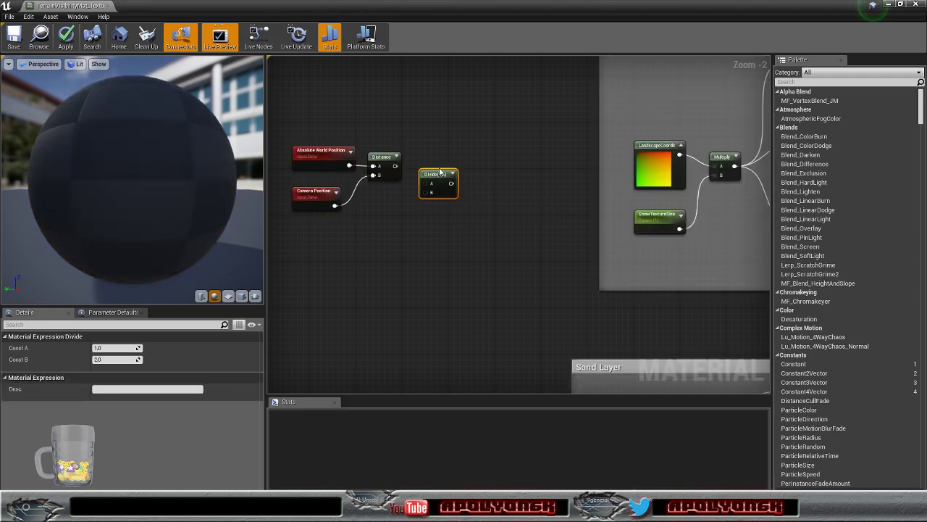
# - Connect the Distance output to the Divide node's A input and a new Constant node to its B input
pyautogui.rightClick(355, 220)
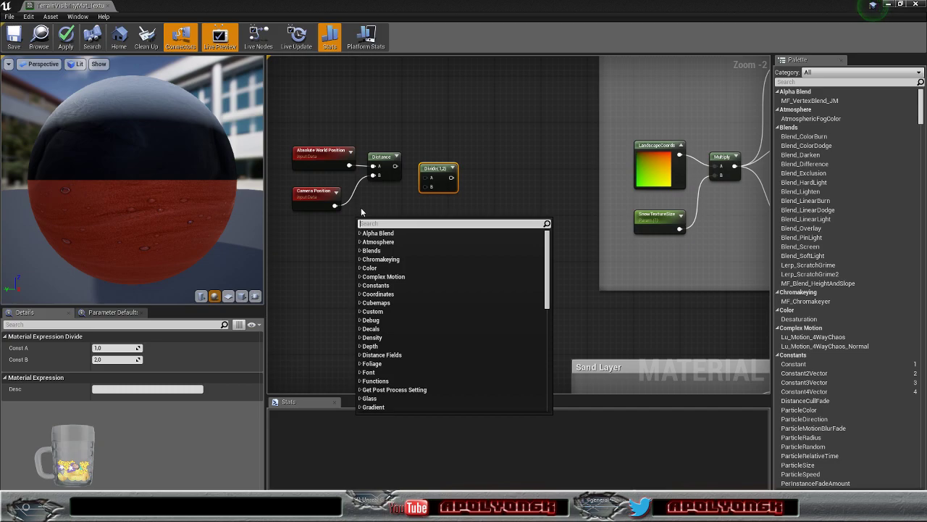
pyautogui.rightClick(368, 203)
pyautogui.write('11111111')
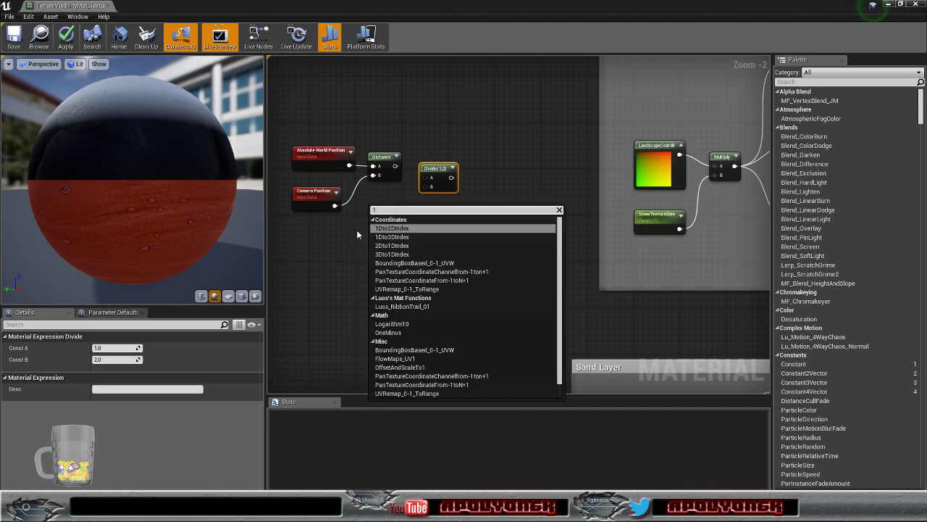
pyautogui.click(374, 194)
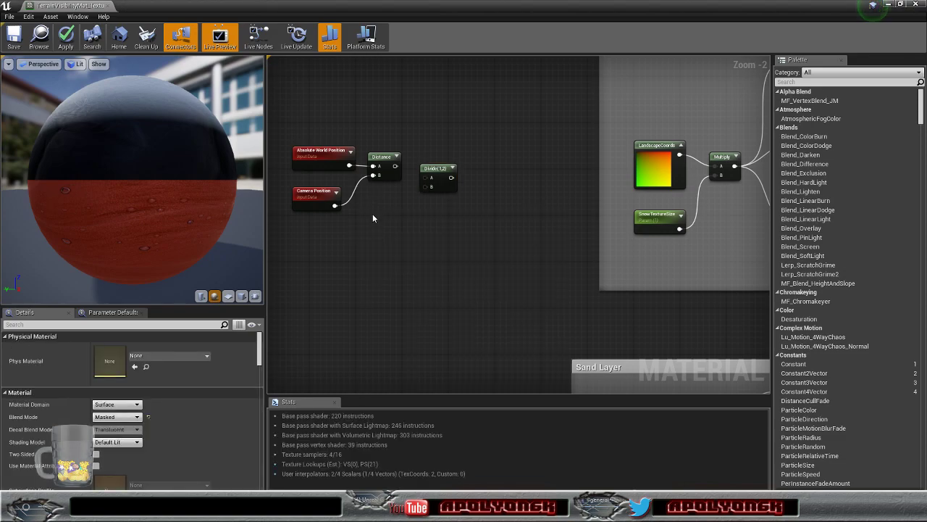
pyautogui.click(373, 217)
pyautogui.moveTo(384, 229); pyautogui.dragTo(427, 179)
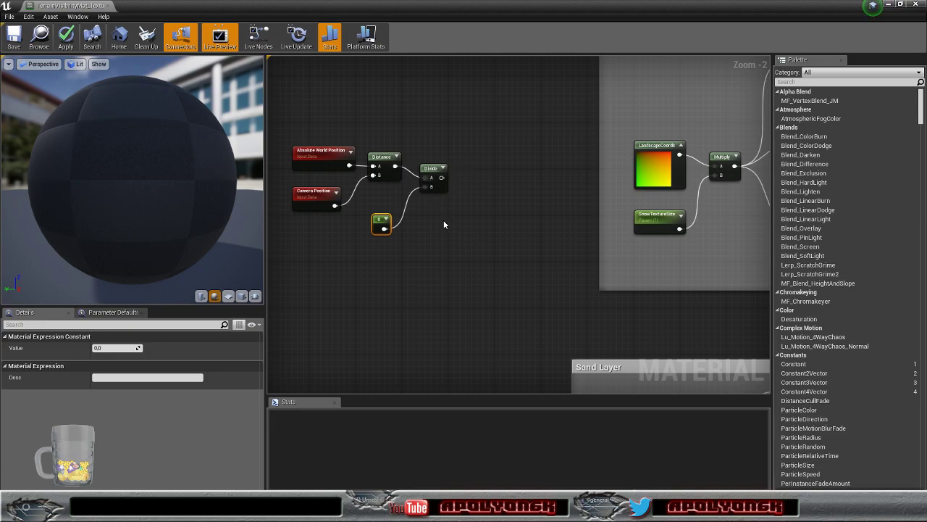
# - Add a Power node after the Divide node and connect the Divide output to its Base input
pyautogui.rightClick(476, 190)
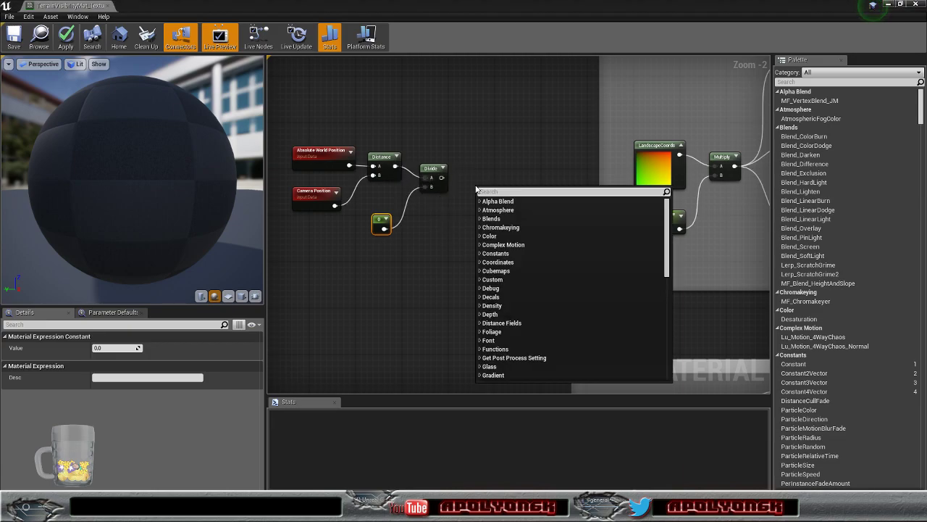
pyautogui.write('po')
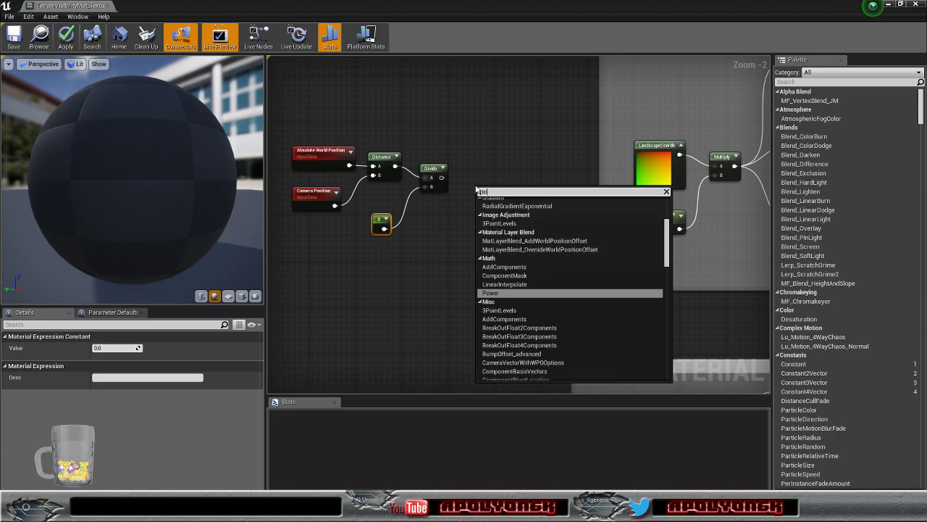
pyautogui.click(497, 292)
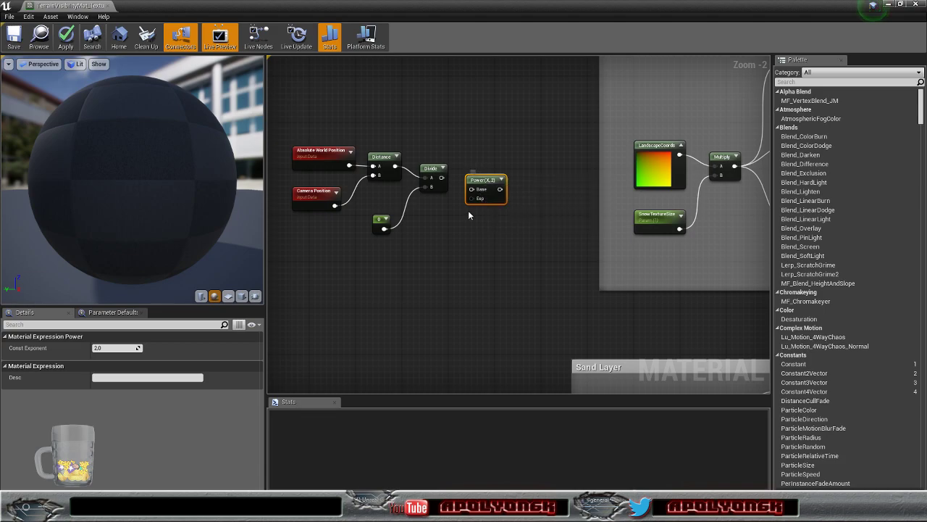
pyautogui.moveTo(442, 178); pyautogui.dragTo(472, 195)
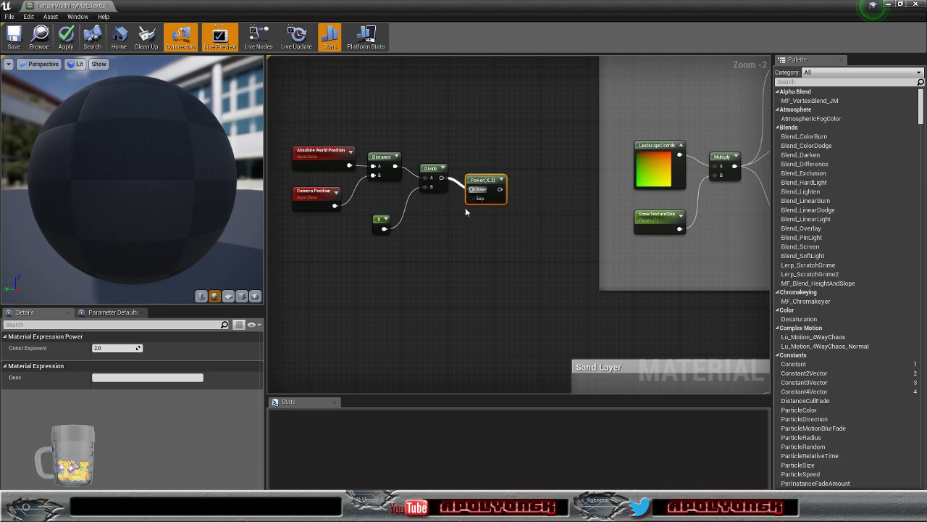
# - Add a second Constant node, connect it to the Power node's Exp input, and set its value to 3
pyautogui.click(436, 249)
pyautogui.moveTo(447, 264); pyautogui.dragTo(472, 197)
pyautogui.click(114, 348)
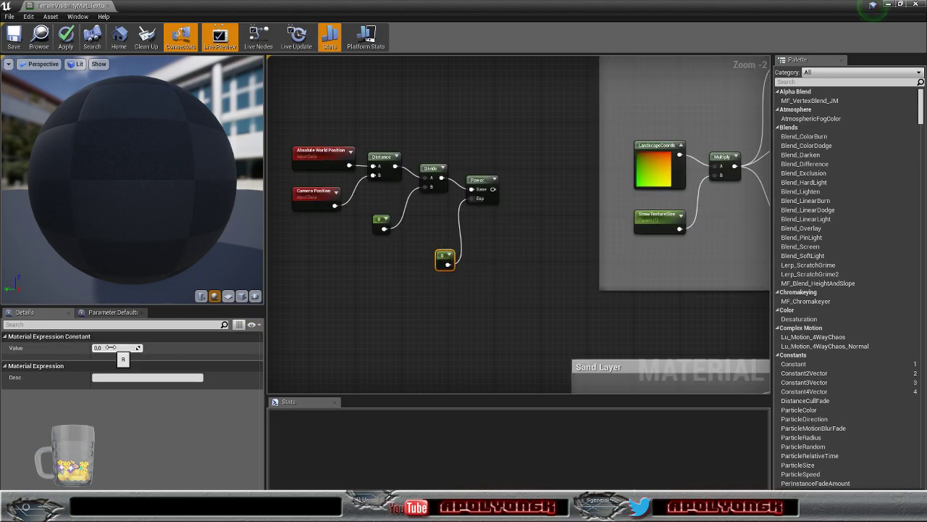
pyautogui.write('3')
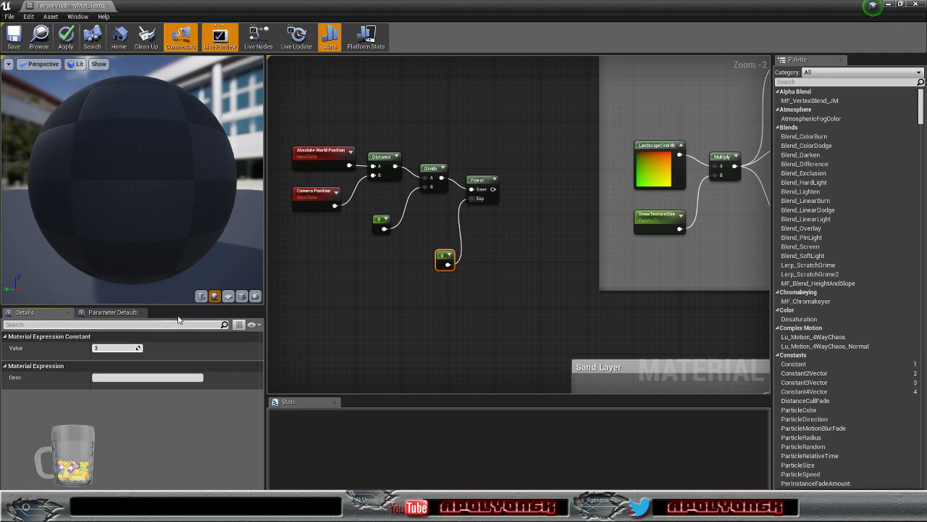
# - Set the constant feeding the Divide node to 2000 and move both constants up and left, closer to the node chain
pyautogui.click(345, 283)
pyautogui.click(380, 221)
pyautogui.click(121, 347)
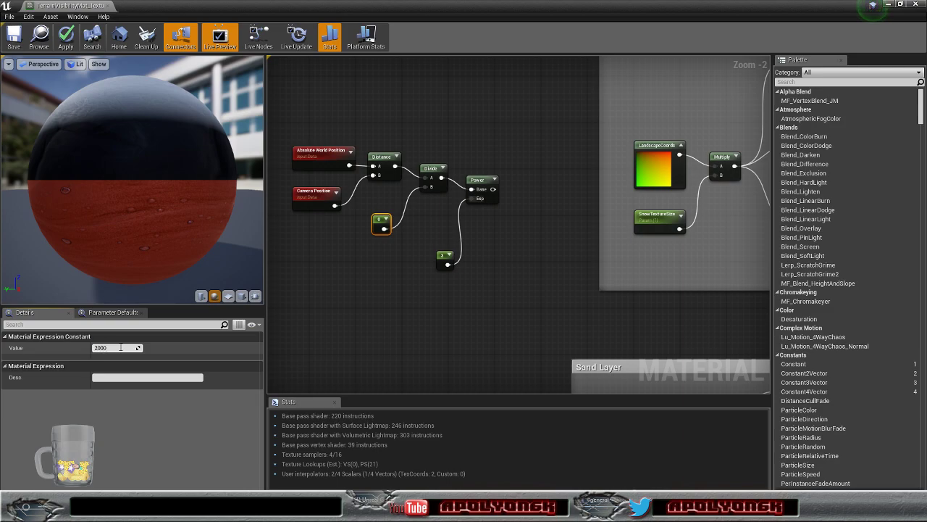
pyautogui.press('Return')
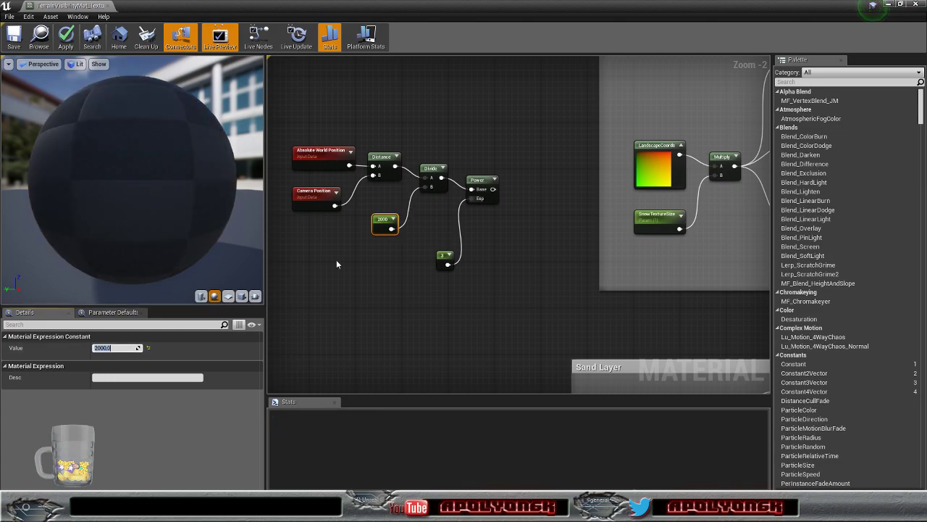
pyautogui.moveTo(378, 230); pyautogui.dragTo(367, 220)
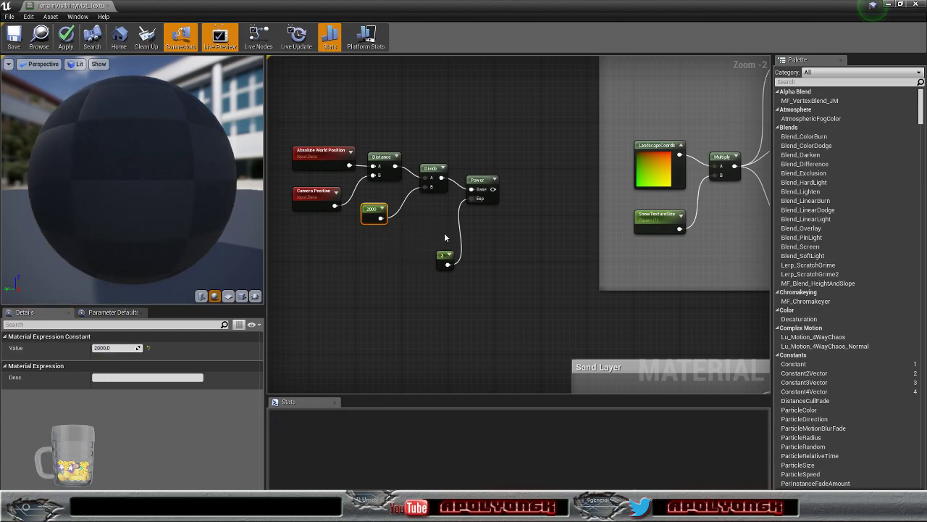
pyautogui.moveTo(440, 259); pyautogui.dragTo(413, 234)
# - Add a Clamp node from the Power output and align it directly after the Power node
pyautogui.moveTo(476, 228); pyautogui.dragTo(470, 241, button='right')
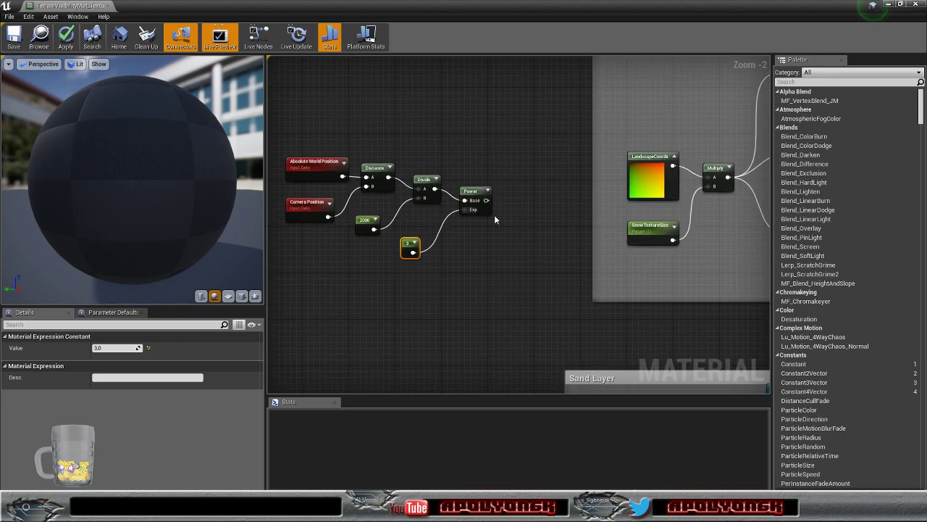
pyautogui.moveTo(486, 200); pyautogui.dragTo(513, 207)
pyautogui.write('clamp')
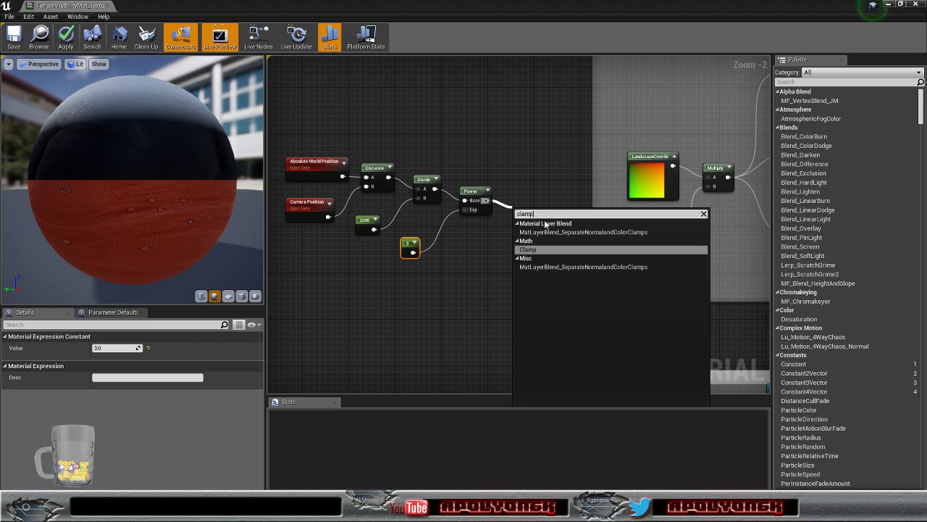
pyautogui.click(540, 249)
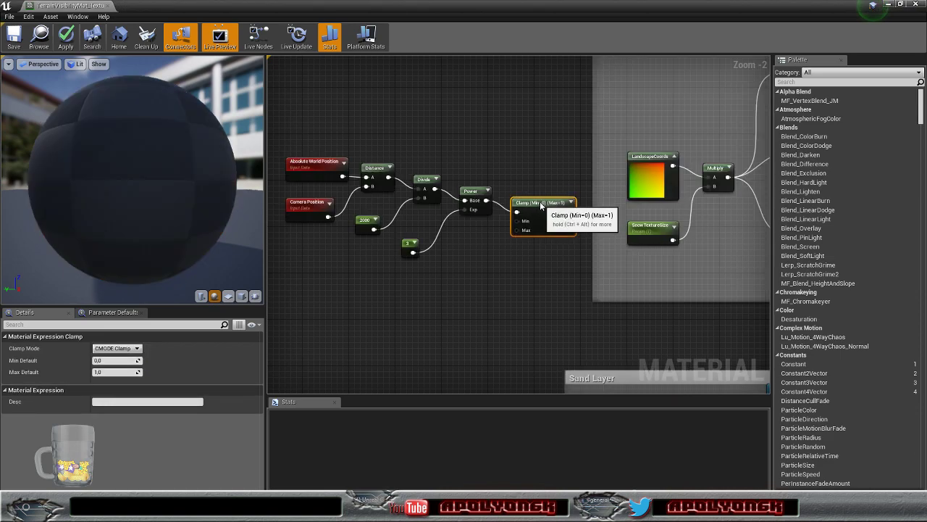
pyautogui.moveTo(538, 200); pyautogui.dragTo(532, 195)
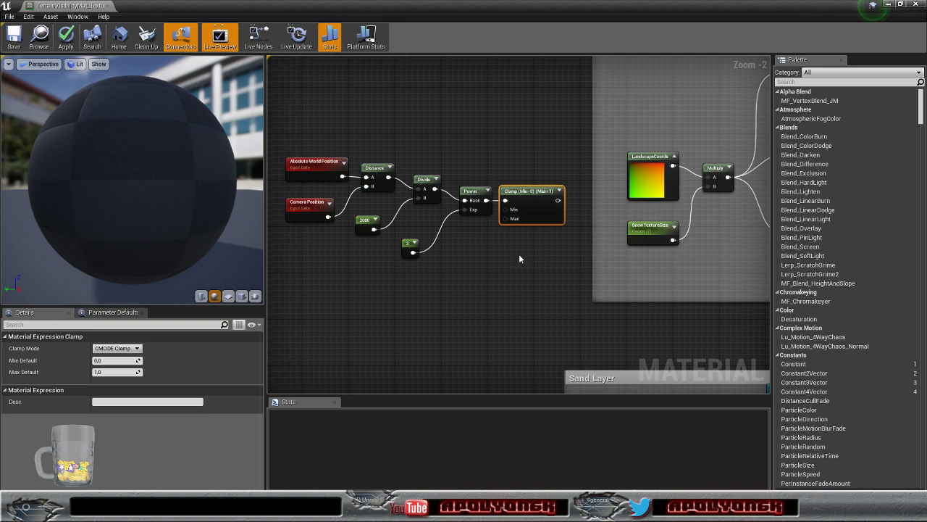
# - Move the whole distance node chain, from Absolute World Position to Clamp, farther away from the Snow Layer and Sand Layer groups
pyautogui.moveTo(485, 243); pyautogui.dragTo(537, 241, button='right')
pyautogui.moveTo(333, 134); pyautogui.dragTo(612, 253)
pyautogui.moveTo(577, 194); pyautogui.dragTo(532, 246)
pyautogui.moveTo(534, 201); pyautogui.dragTo(492, 166, button='right')
pyautogui.scroll(-1, 555, 159)
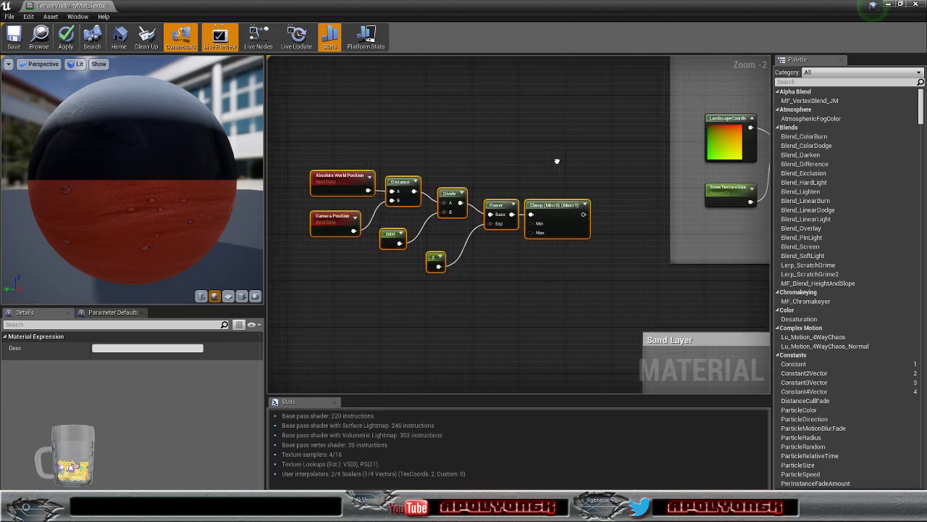
pyautogui.scroll(-2, 556, 161)
pyautogui.moveTo(562, 182); pyautogui.dragTo(432, 247)
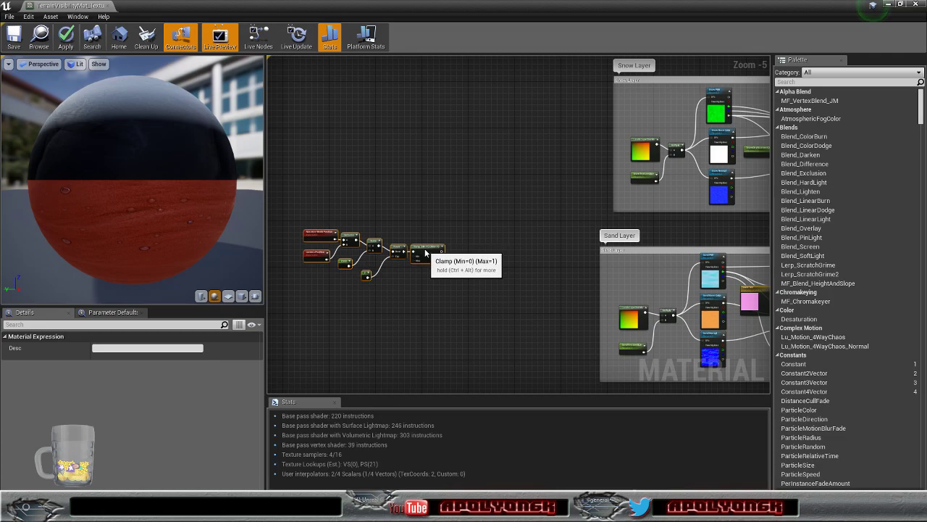
# - Move the SnowTextureSize parameter slightly up, closer to the LandscapeCoords node in the Snow Layer group
pyautogui.scroll(3, 507, 229)
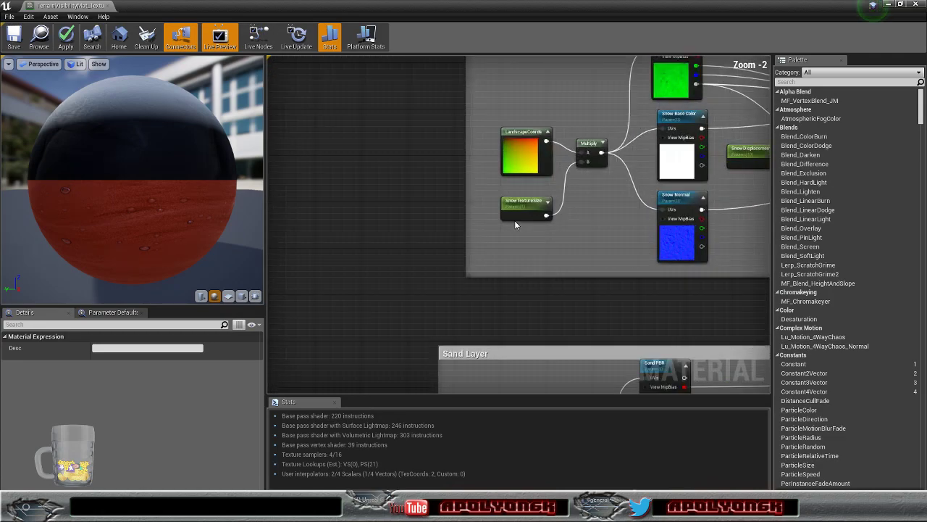
pyautogui.moveTo(521, 212); pyautogui.dragTo(520, 207)
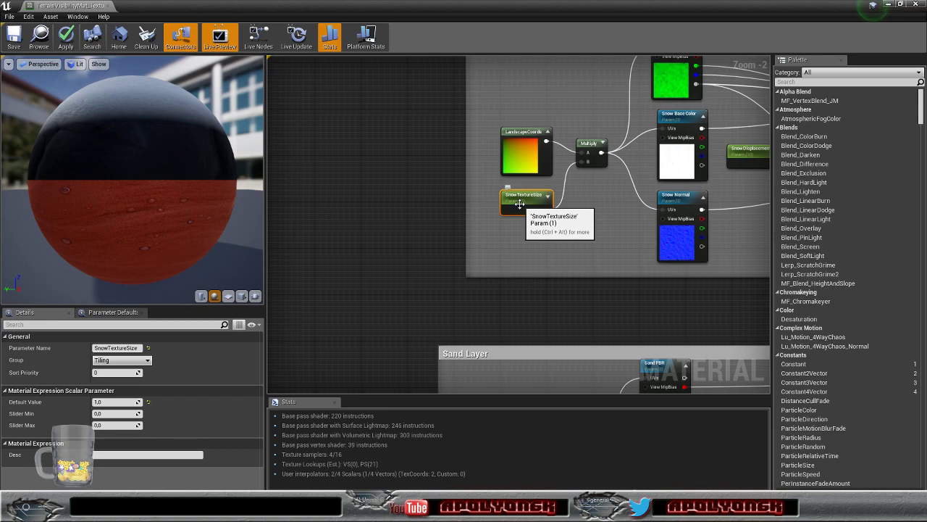
pyautogui.scroll(-6, 462, 228)
pyautogui.moveTo(415, 236); pyautogui.dragTo(483, 58, button='right')
pyautogui.moveTo(484, 162); pyautogui.dragTo(515, 230, button='right')
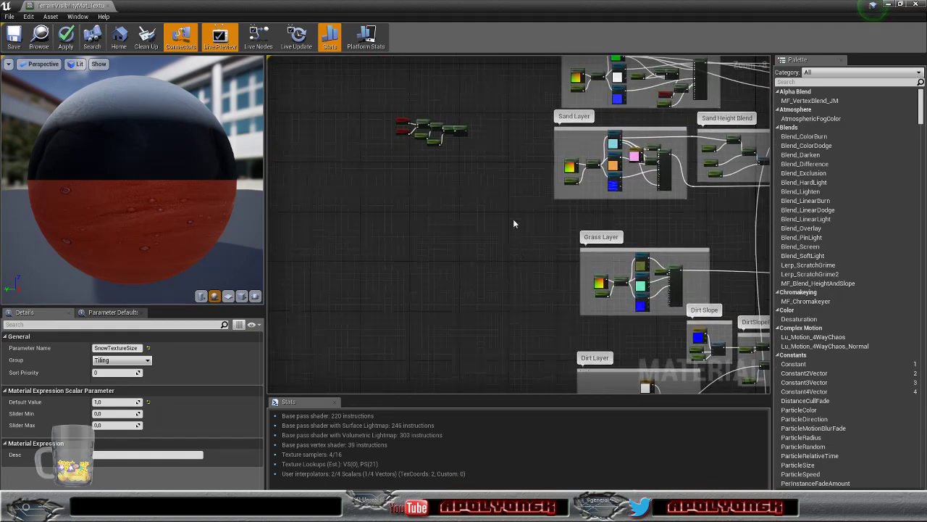
# - Move the distance node chain farther down and left, and wrap it in a comment titled "Distance Blending"
pyautogui.moveTo(385, 110); pyautogui.dragTo(474, 164)
pyautogui.moveTo(460, 134); pyautogui.dragTo(365, 213)
pyautogui.press('c')
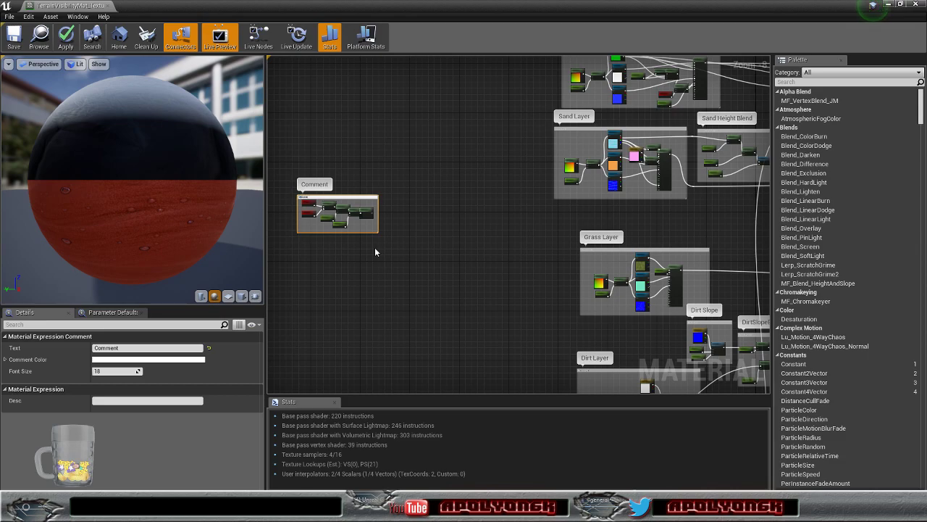
pyautogui.press('Return')
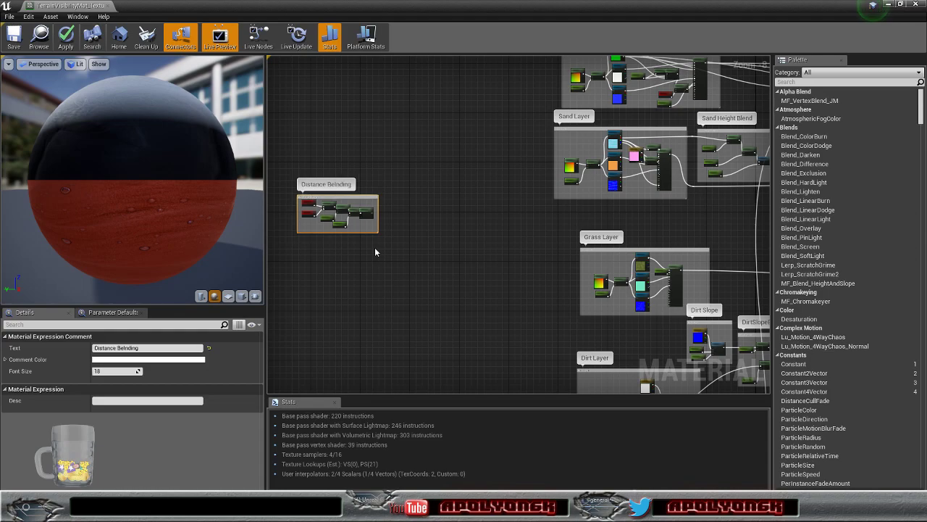
pyautogui.scroll(4, 322, 205)
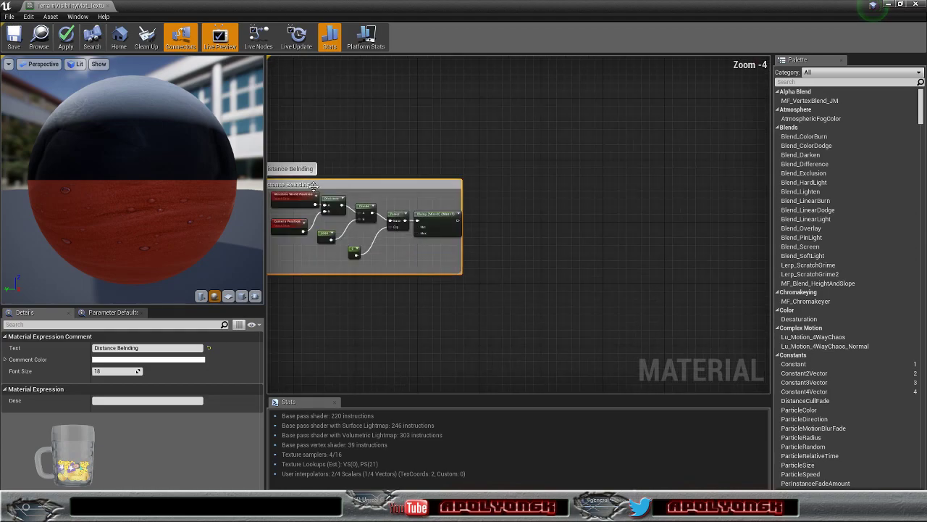
pyautogui.moveTo(345, 157); pyautogui.dragTo(435, 170, button='right')
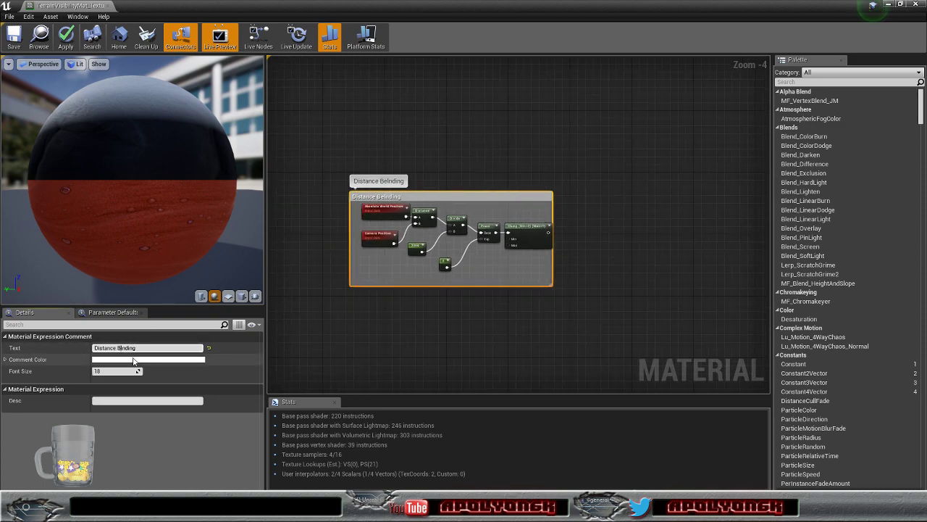
pyautogui.press('Return')
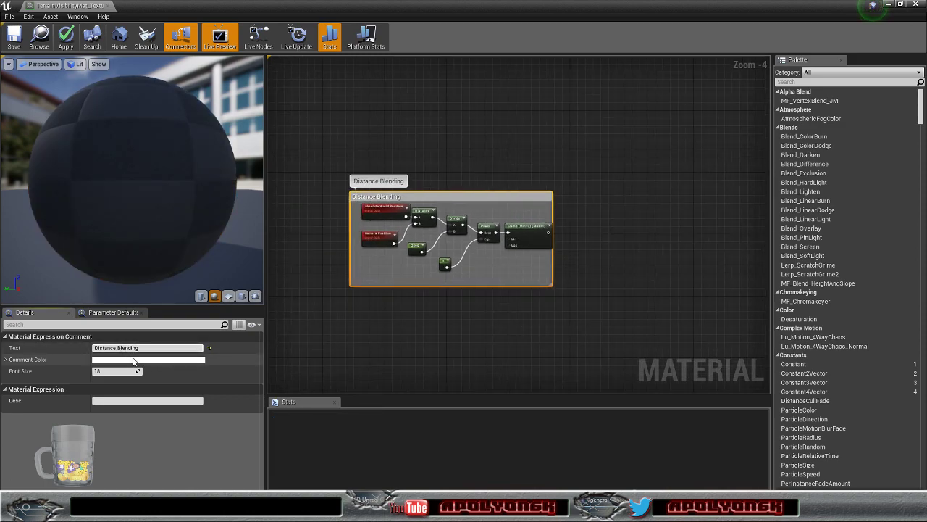
# - Move the Distance Blending group lower in the empty area beside the layer groups
pyautogui.moveTo(604, 273); pyautogui.dragTo(483, 261, button='right')
pyautogui.scroll(-5, 482, 261)
pyautogui.moveTo(539, 244); pyautogui.dragTo(416, 58, button='right')
pyautogui.moveTo(447, 140); pyautogui.dragTo(544, 267, button='right')
pyautogui.moveTo(411, 94); pyautogui.dragTo(358, 199)
# - In the rock layer, move LandscapeCoords up and RockNearScaling (S) down to make room between them
pyautogui.moveTo(444, 278); pyautogui.dragTo(290, 124, button='right')
pyautogui.scroll(9, 462, 228)
pyautogui.moveTo(573, 271); pyautogui.dragTo(299, 218, button='right')
pyautogui.moveTo(421, 167); pyautogui.dragTo(407, 130)
pyautogui.click(430, 254)
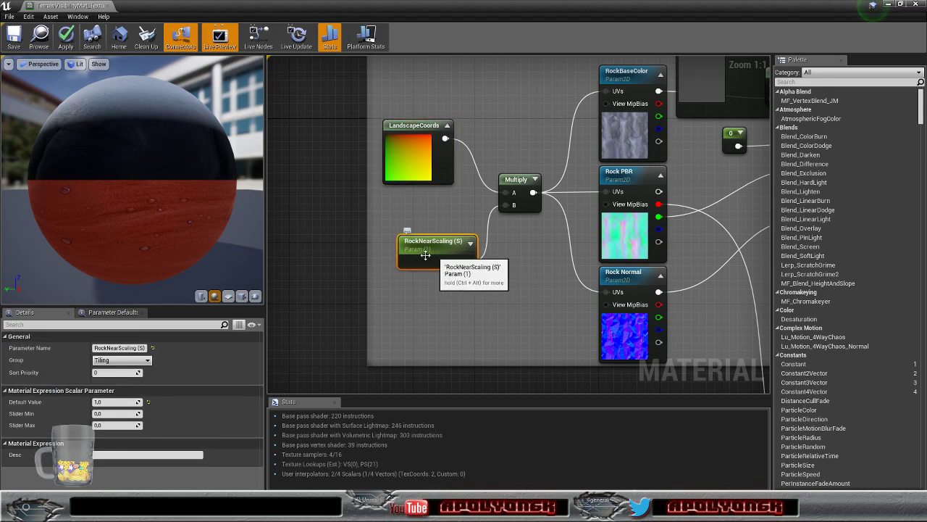
pyautogui.moveTo(431, 254); pyautogui.dragTo(423, 307)
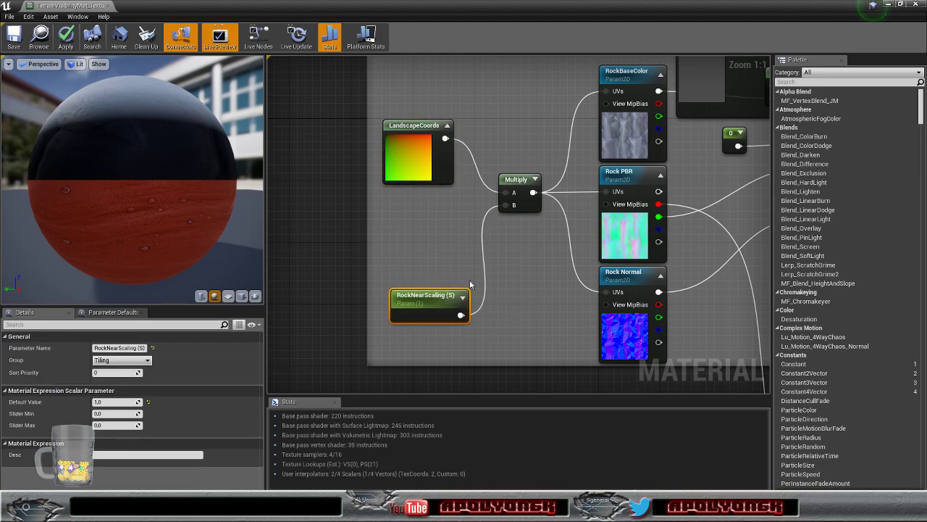
pyautogui.click(427, 238)
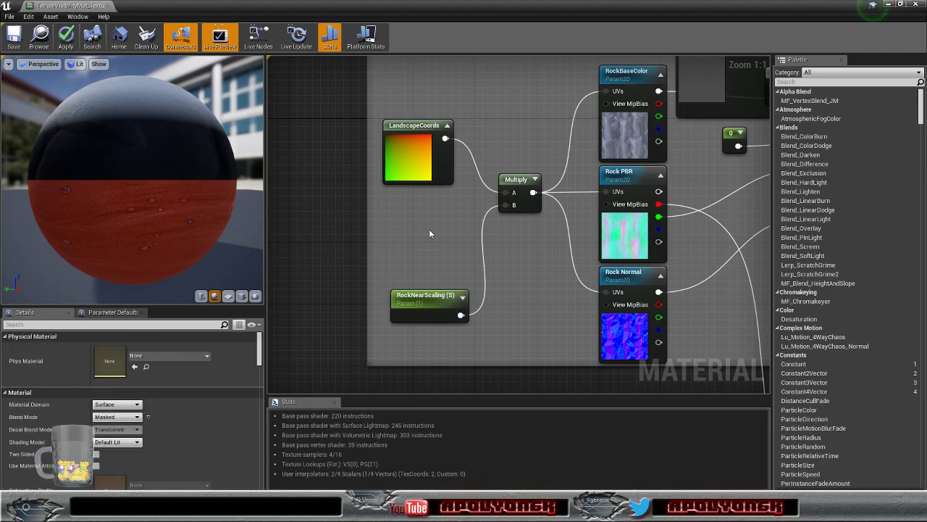
# - Add a Lerp node below LandscapeCoords and connect RockNearScaling (S) to its A input instead of the Multiply's B input
pyautogui.click(431, 225)
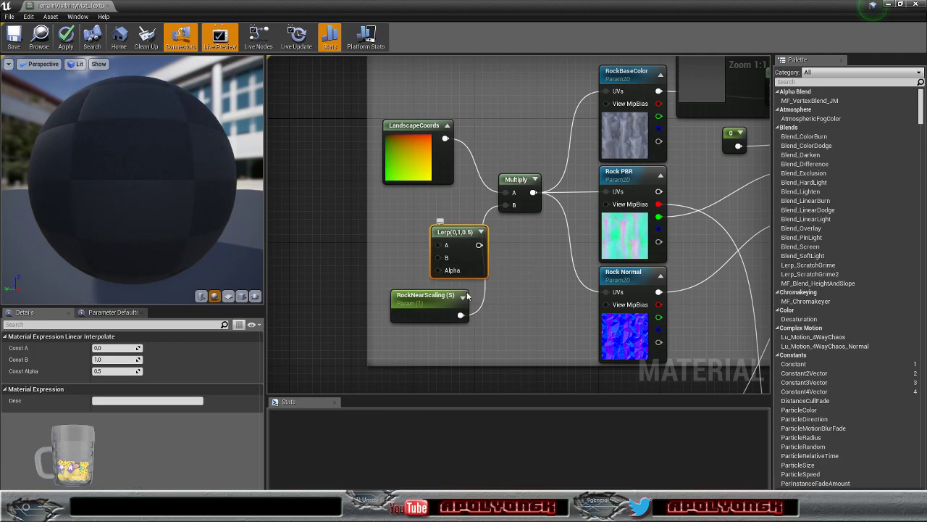
pyautogui.moveTo(461, 315); pyautogui.dragTo(438, 246)
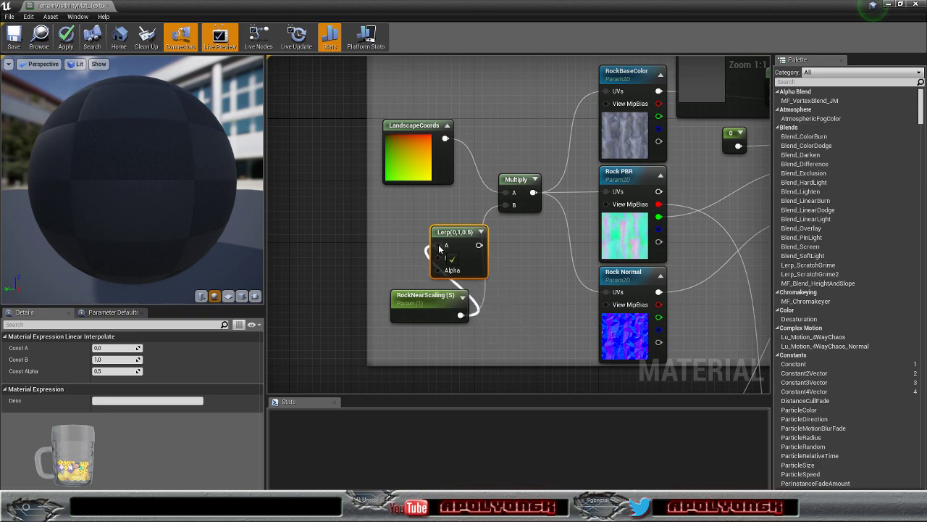
pyautogui.keyDown('alt'); pyautogui.click(484, 304); pyautogui.keyUp('alt')
pyautogui.moveTo(425, 309); pyautogui.dragTo(381, 231)
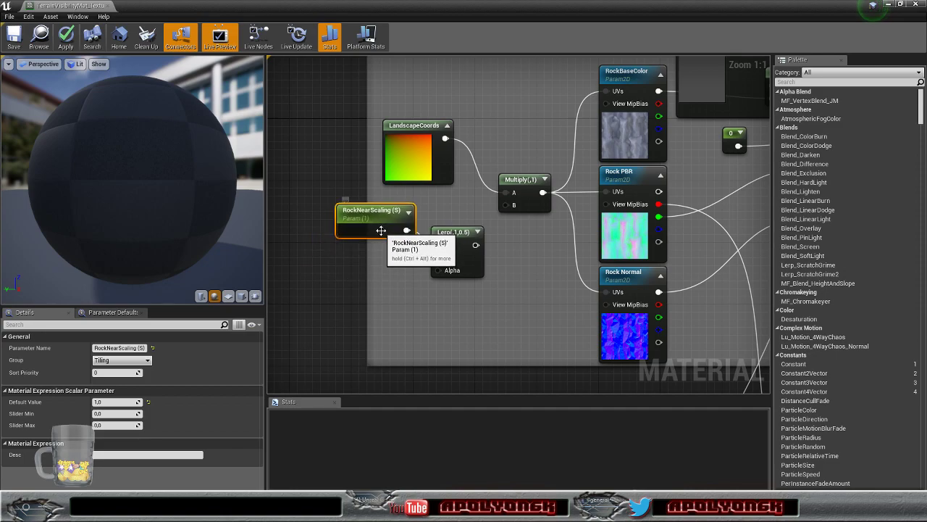
# - Duplicate RockNearScaling (S) below the original, rename the copy RockFarScaling (S), and connect it to the Lerp's B input
pyautogui.hotkey('ctrl', 'c')
pyautogui.hotkey('ctrl', 'v')
pyautogui.moveTo(402, 281); pyautogui.dragTo(364, 266)
pyautogui.moveTo(118, 349)
pyautogui.mouseDown()
pyautogui.moveTo(106, 348)
pyautogui.moveTo(116, 348)
pyautogui.mouseUp()
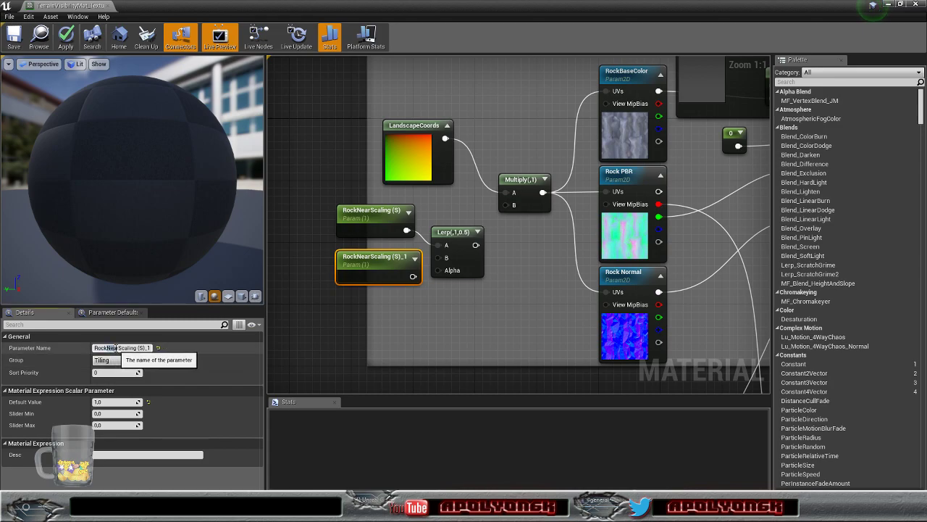
pyautogui.write('Far')
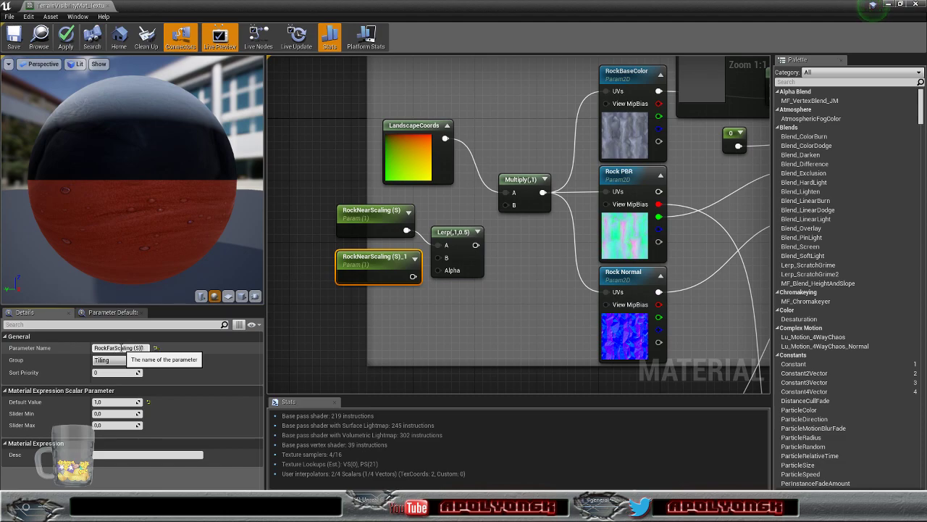
pyautogui.press('Return')
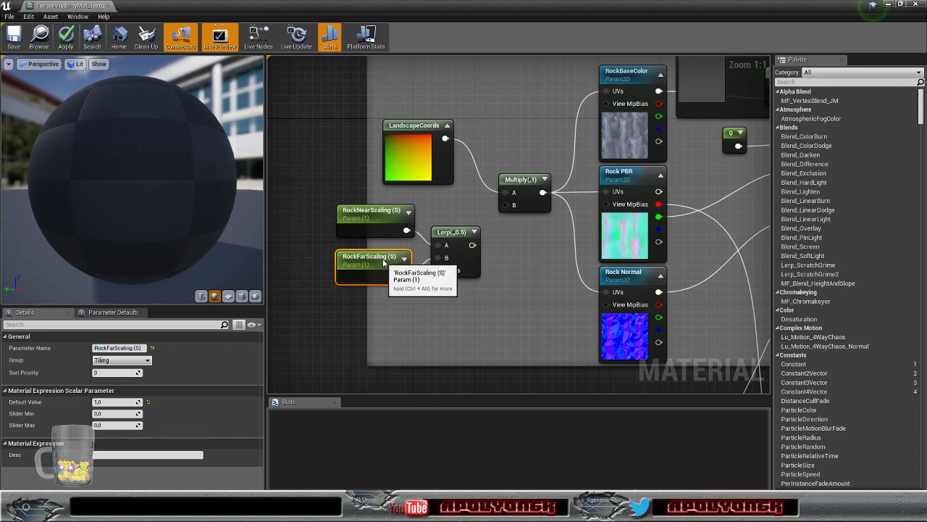
# - Connect the output of the Distance Blending group's Clamp node to the Alpha input of the rock layer's Lerp
pyautogui.scroll(-7, 376, 304)
pyautogui.moveTo(347, 256); pyautogui.dragTo(608, 292, button='right')
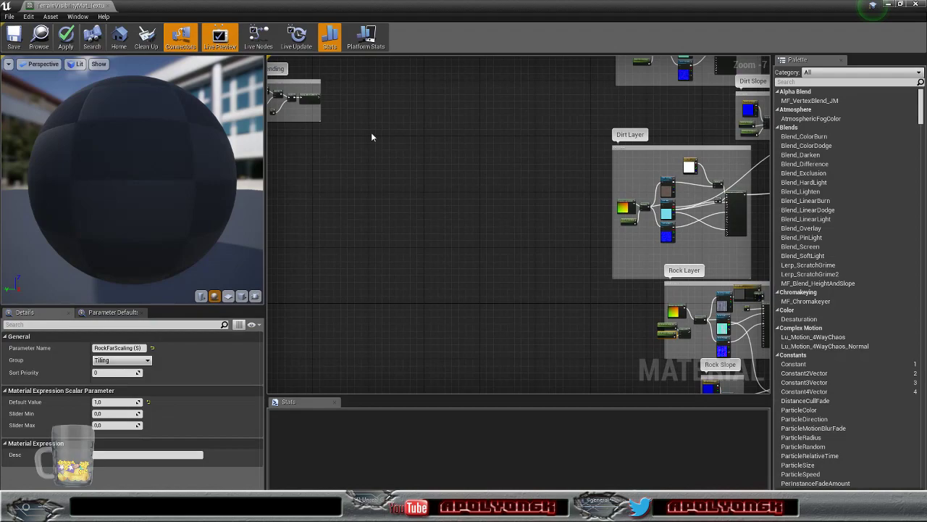
pyautogui.click(320, 104)
pyautogui.scroll(4, 319, 105)
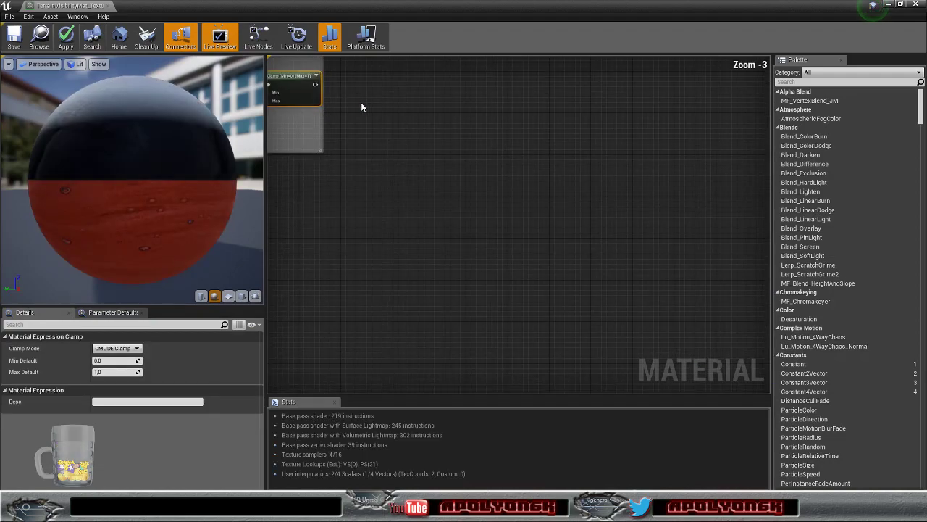
pyautogui.moveTo(345, 130); pyautogui.dragTo(734, 150)
pyautogui.moveTo(584, 154); pyautogui.dragTo(348, 294, button='right')
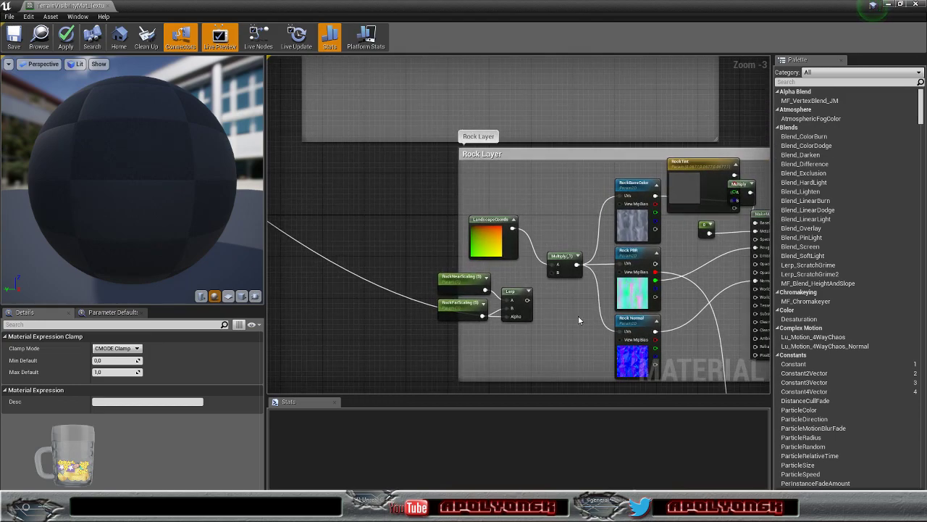
# - Connect the Lerp output to the B input of the rock layer's Multiply and save the material
pyautogui.scroll(3, 577, 317)
pyautogui.moveTo(505, 295); pyautogui.dragTo(542, 255)
pyautogui.scroll(-4, 551, 301)
pyautogui.moveTo(552, 302); pyautogui.dragTo(486, 293, button='right')
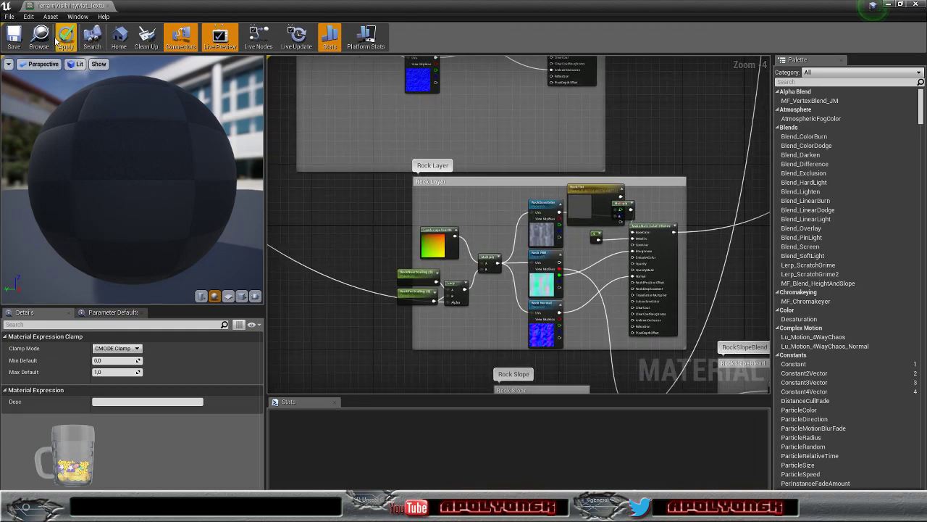
pyautogui.click(13, 41)
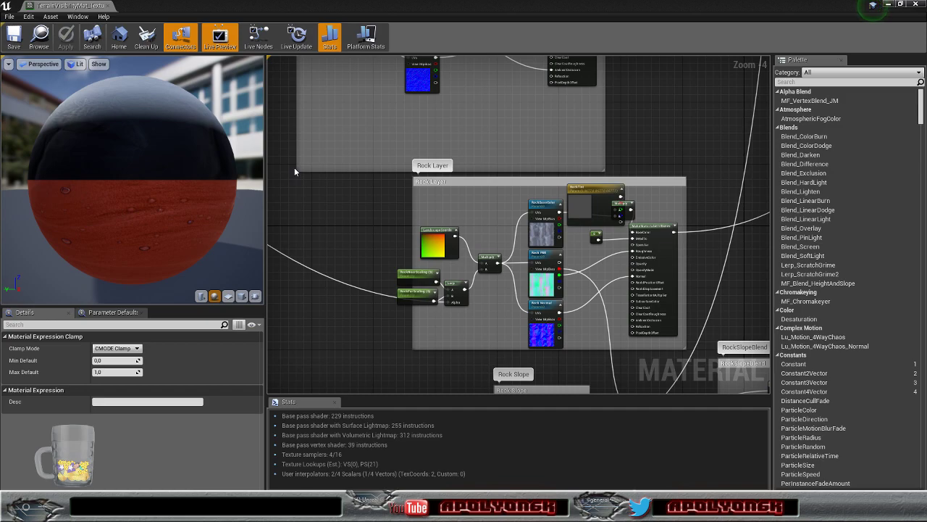
# - Open the landscape's material instance in a reduced window over the level editor and bring up its Tiling parameters
pyautogui.click(888, 4)
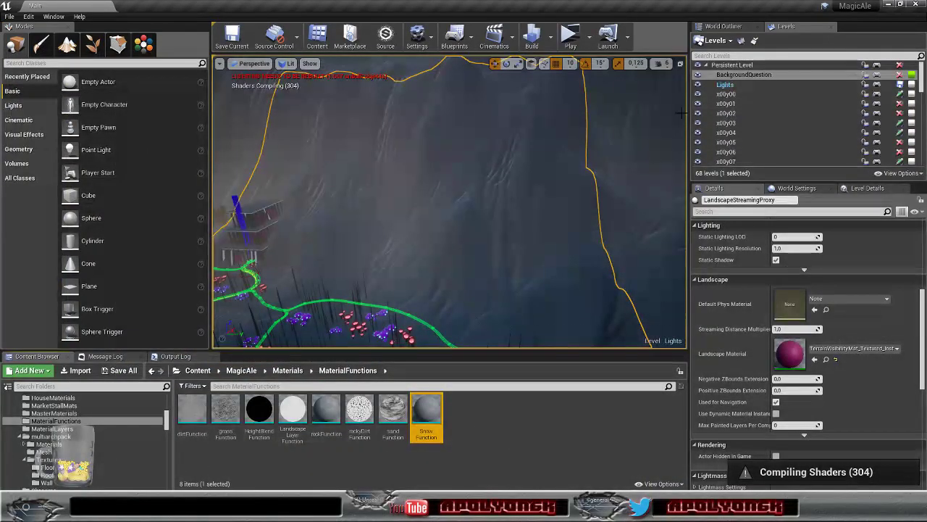
pyautogui.doubleClick(791, 355)
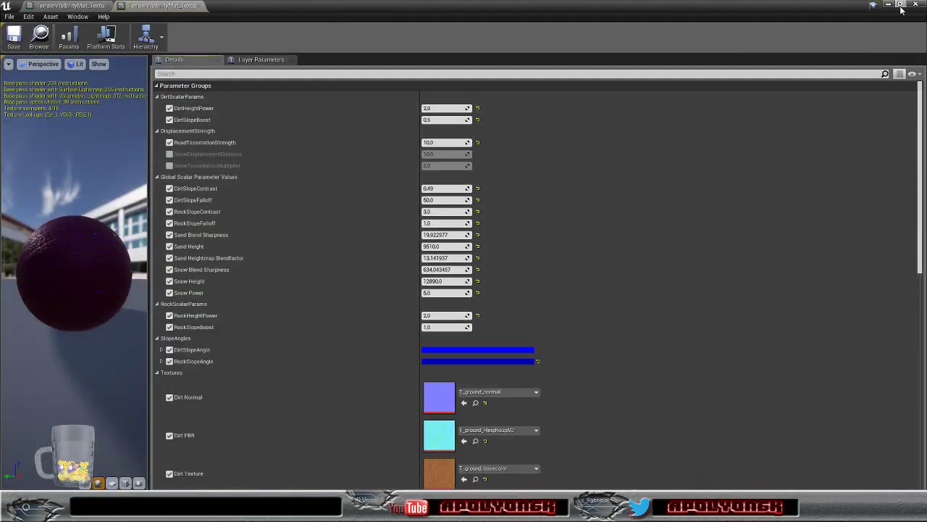
pyautogui.click(902, 6)
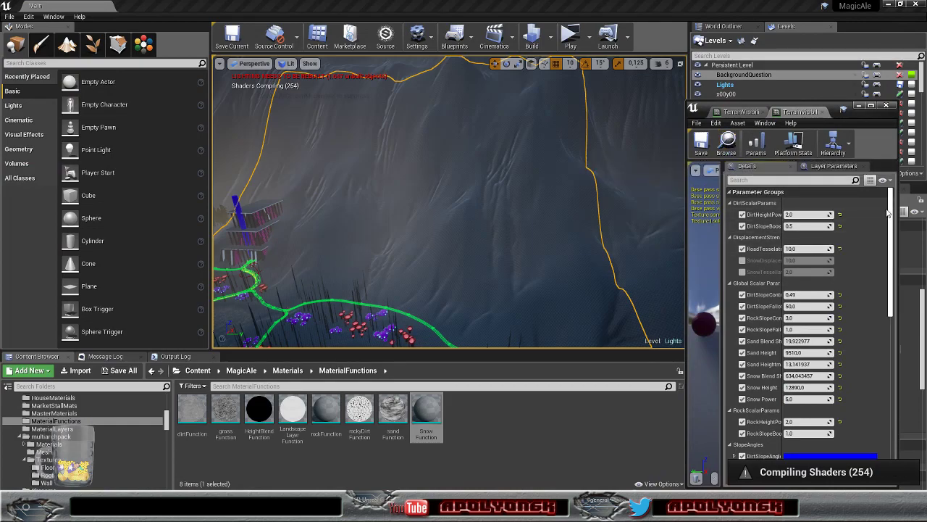
pyautogui.moveTo(891, 217); pyautogui.dragTo(884, 383)
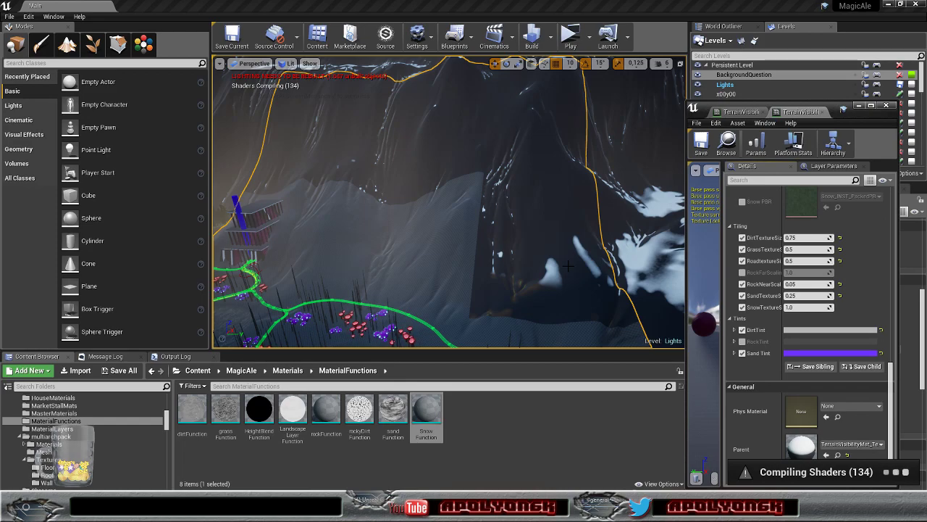
# - Fly around the mountain slopes in the level and examine how the rock texture scaling blends with distance
pyautogui.press('w')
pyautogui.moveTo(529, 252); pyautogui.dragTo(663, 284, button='right')
pyautogui.press('w')
pyautogui.press('w')
pyautogui.press('s')
pyautogui.press('w')
pyautogui.press('w')
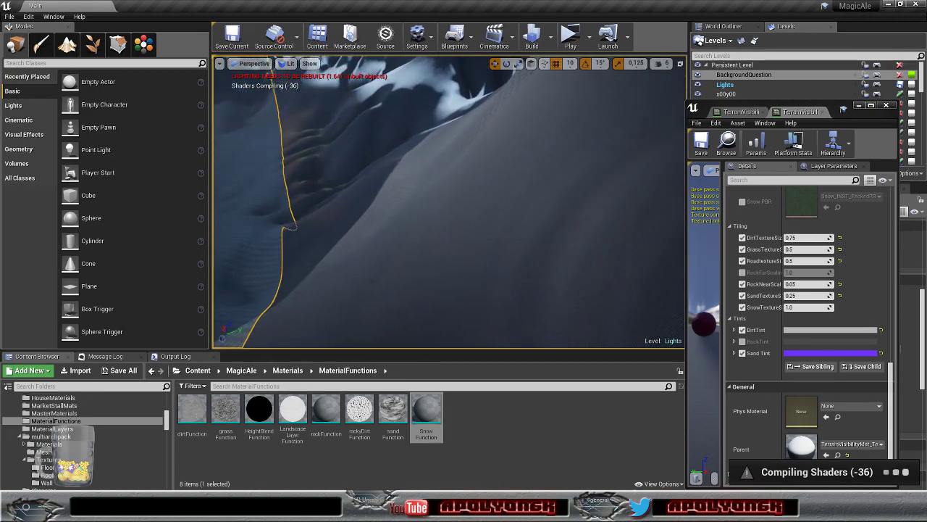
pyautogui.press('w')
pyautogui.moveTo(449, 203); pyautogui.dragTo(523, 250, button='right')
pyautogui.press('w')
pyautogui.scroll(-5, 523, 251)
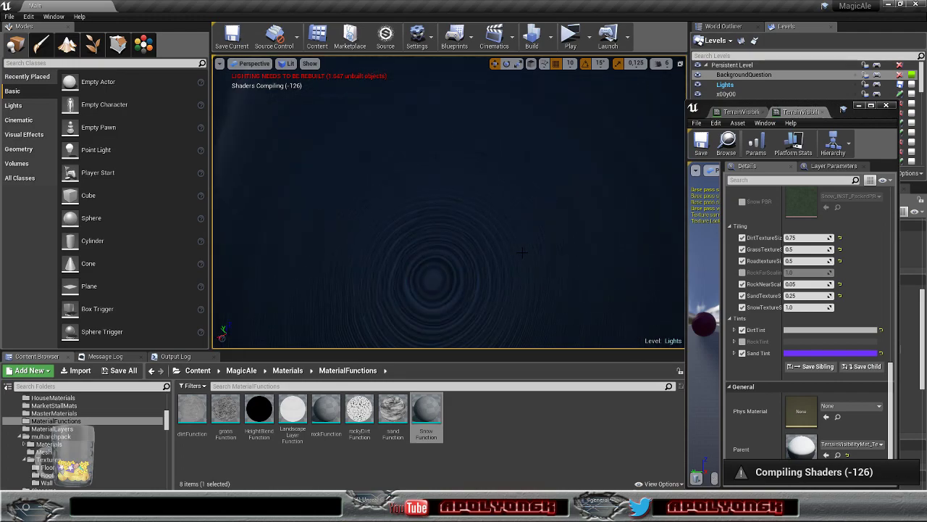
pyautogui.scroll(-5, 506, 253)
pyautogui.scroll(5, 503, 254)
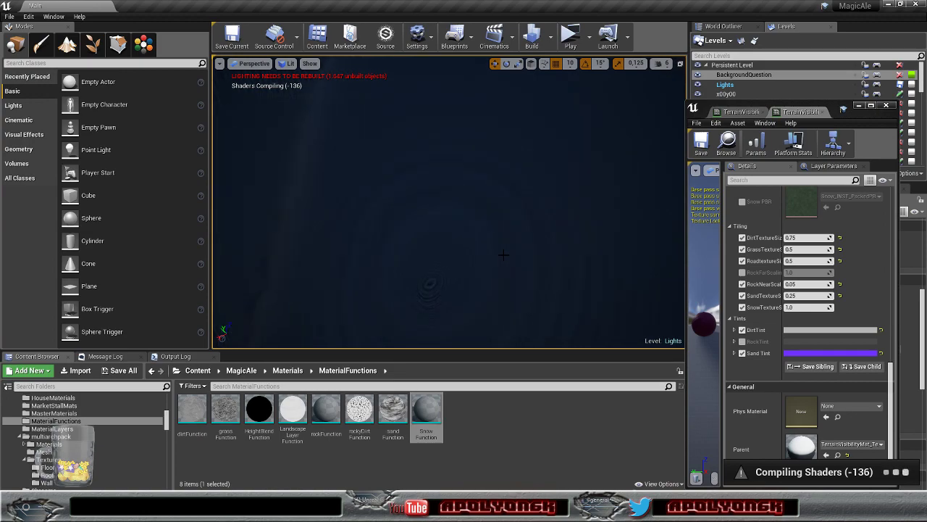
pyautogui.moveTo(449, 203)
pyautogui.mouseDown(button='right')
pyautogui.moveTo(500, 145)
pyautogui.moveTo(475, 163)
pyautogui.moveTo(442, 217)
pyautogui.mouseUp(button='right')
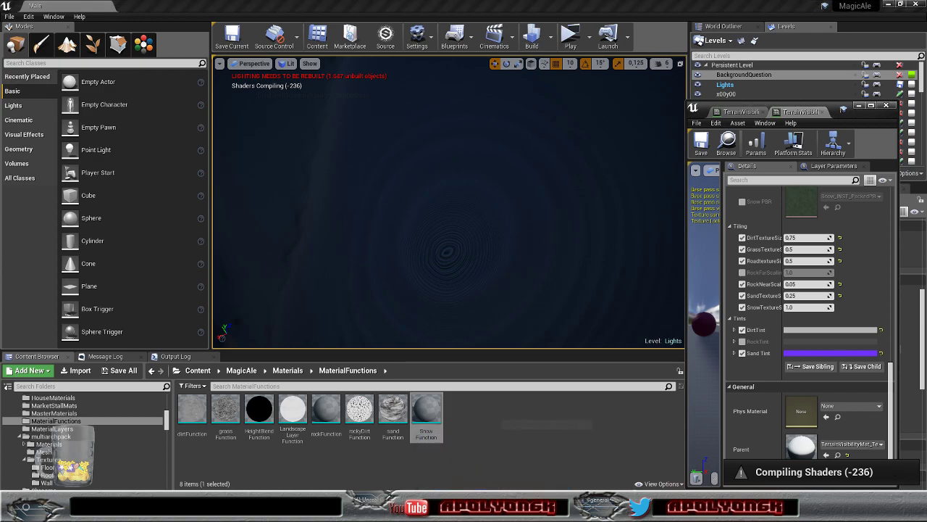
# - Back in the maximized terrain material, add a Distance_Blend function node in the empty area below the Distance Blending group
pyautogui.click(743, 113)
pyautogui.click(872, 106)
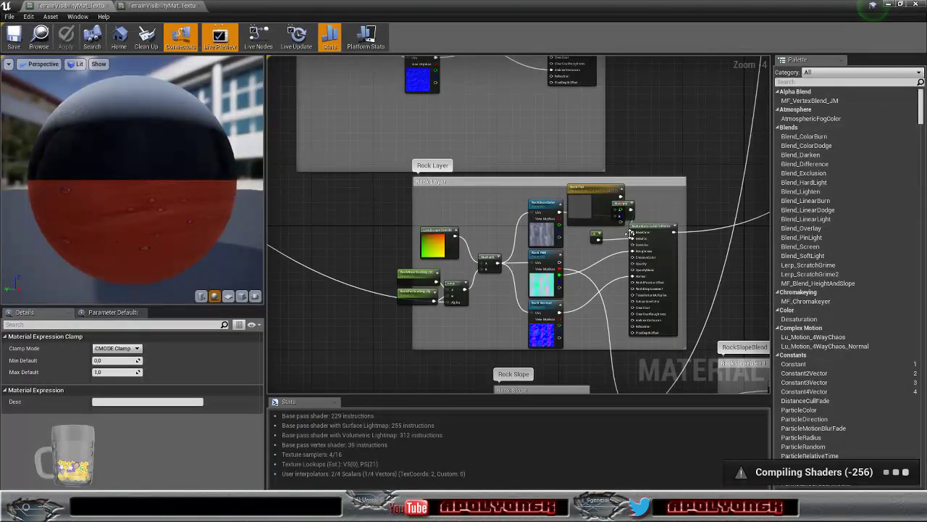
pyautogui.moveTo(341, 221); pyautogui.dragTo(596, 255, button='right')
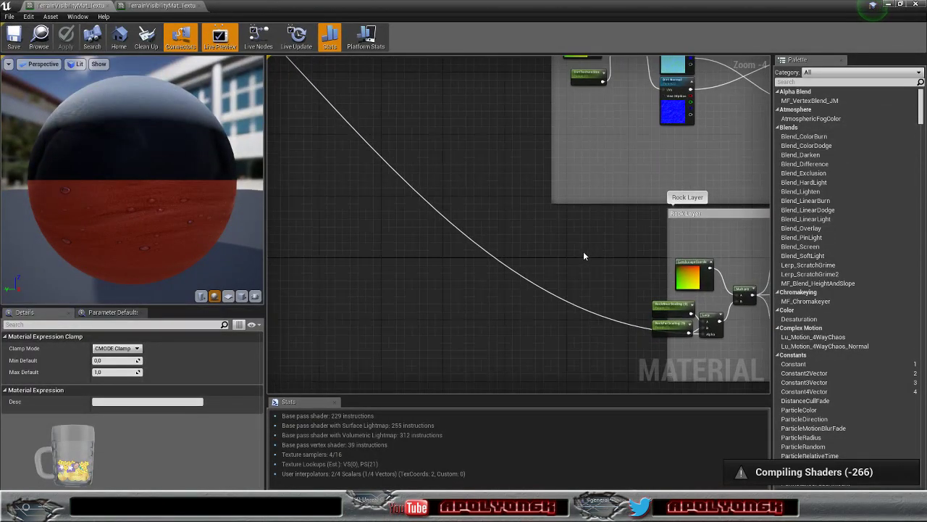
pyautogui.scroll(-6, 581, 252)
pyautogui.moveTo(460, 213); pyautogui.dragTo(425, 246, button='right')
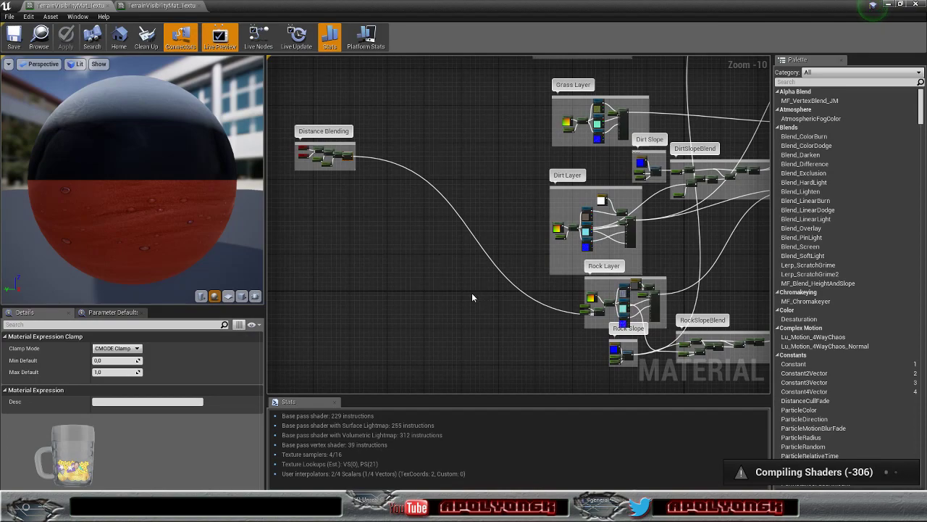
pyautogui.moveTo(529, 309)
pyautogui.mouseDown(button='right')
pyautogui.moveTo(468, 298)
pyautogui.moveTo(529, 277)
pyautogui.moveTo(540, 296)
pyautogui.mouseUp(button='right')
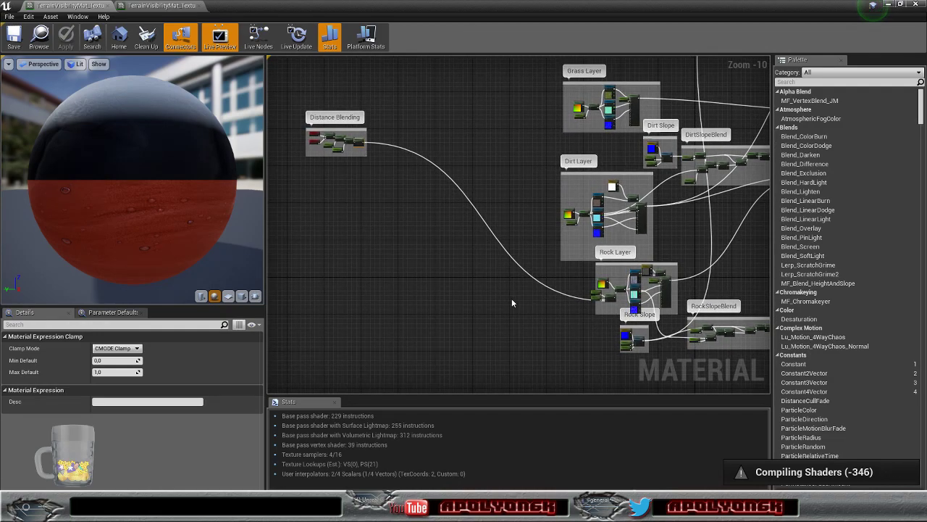
pyautogui.rightClick(472, 299)
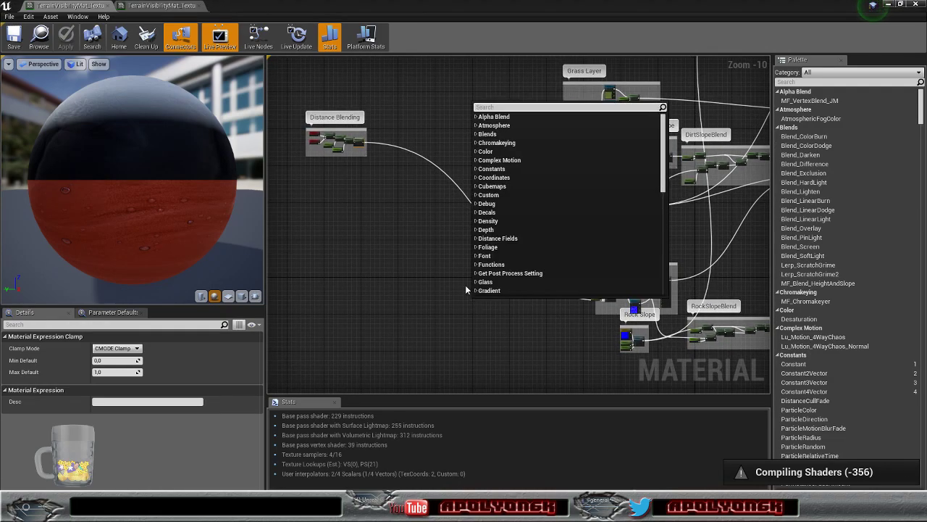
pyautogui.write('distnce')
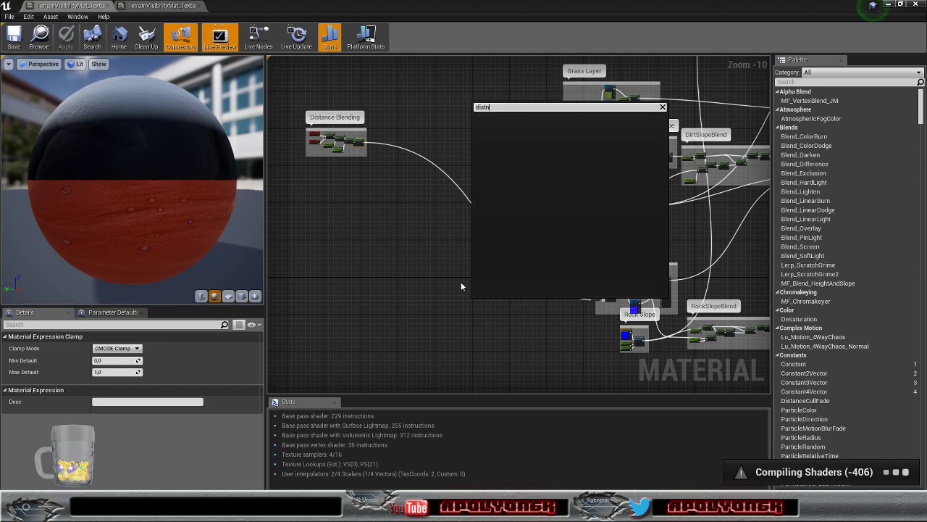
pyautogui.press('BackSpace')
pyautogui.press('BackSpace')
pyautogui.press('BackSpace')
pyautogui.press('BackSpace')
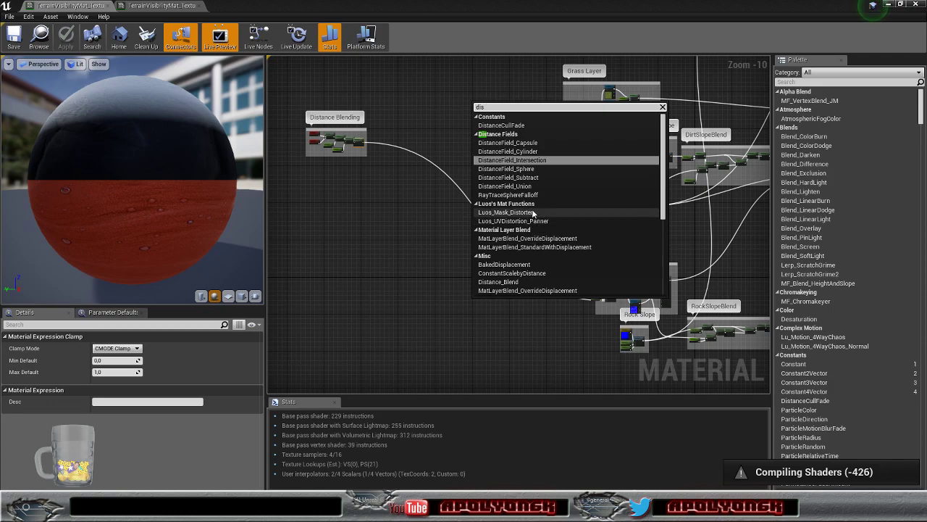
pyautogui.click(515, 283)
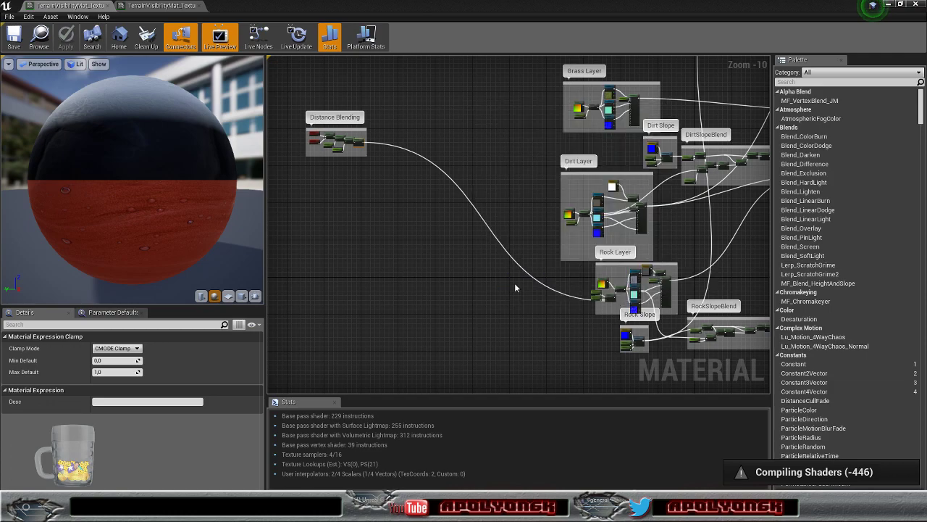
# - Open the Distance_Blend function and move the Start Offset input node left, clear of the Add node
pyautogui.doubleClick(477, 301)
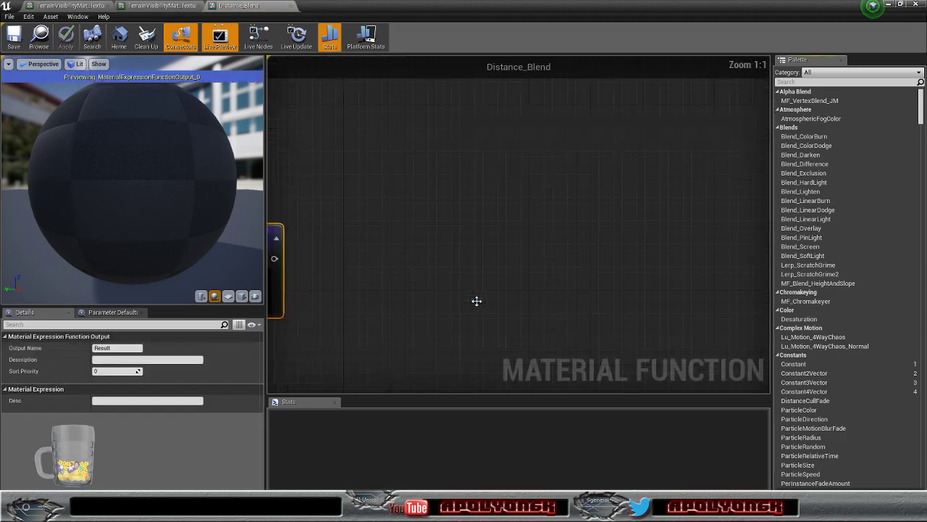
pyautogui.moveTo(352, 249); pyautogui.dragTo(593, 242, button='right')
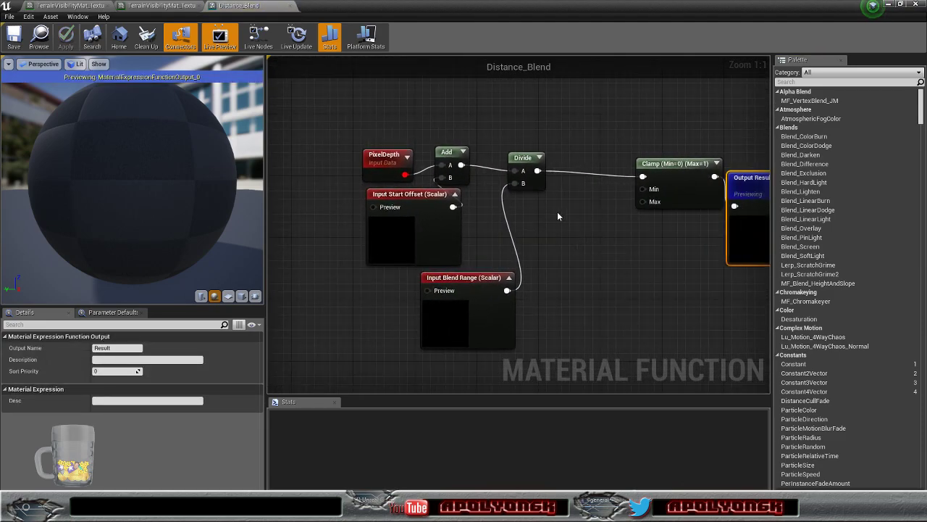
pyautogui.moveTo(422, 218); pyautogui.dragTo(373, 221)
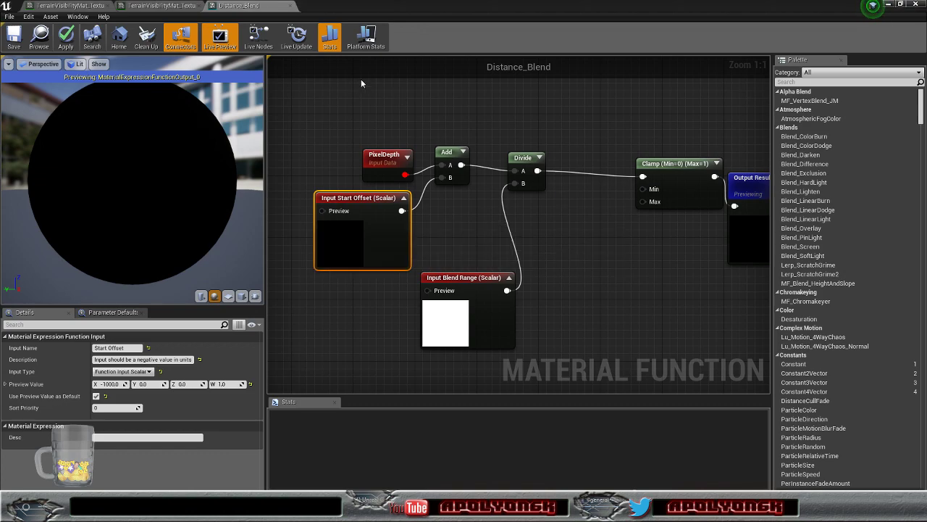
# - In the terrain material, preview the Distance Blending group's Clamp node and examine the sphere's fade at different camera distances
pyautogui.click(143, 7)
pyautogui.scroll(9, 358, 158)
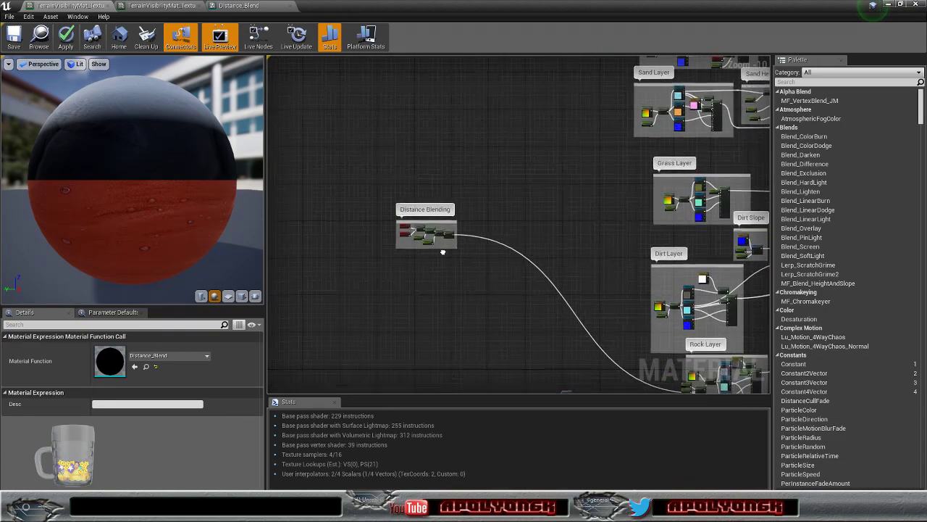
pyautogui.rightClick(481, 204)
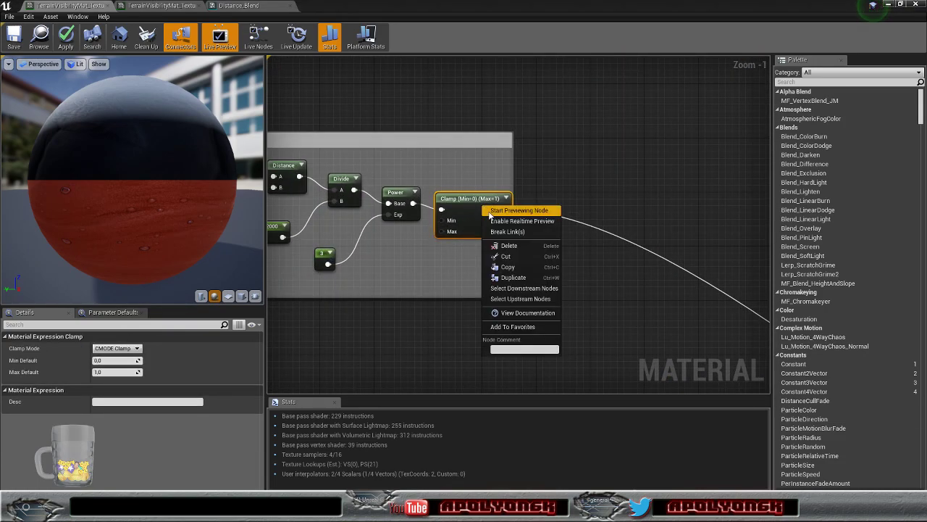
pyautogui.click(511, 210)
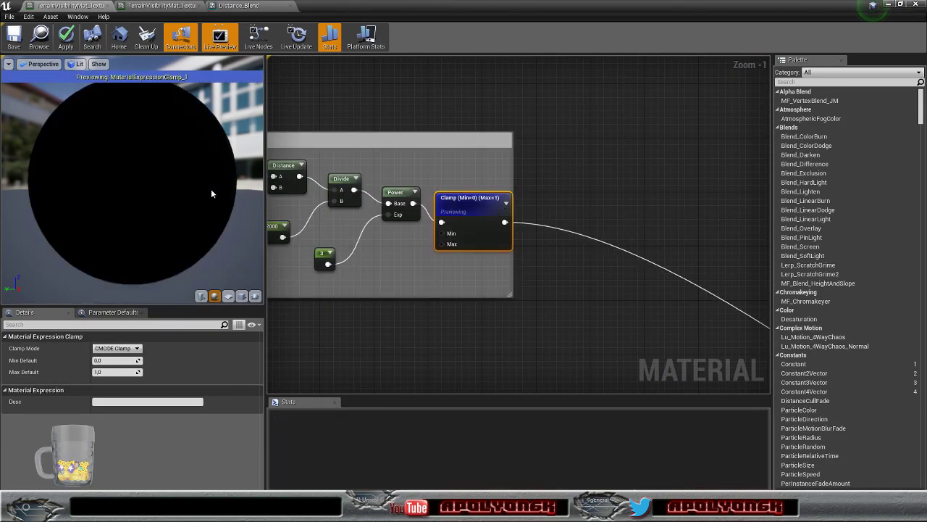
pyautogui.moveTo(182, 184); pyautogui.dragTo(221, 200)
pyautogui.moveTo(135, 176)
pyautogui.mouseDown(button='right')
pyautogui.moveTo(134, 217)
pyautogui.moveTo(135, 154)
pyautogui.moveTo(134, 230)
pyautogui.moveTo(134, 165)
pyautogui.moveTo(135, 177)
pyautogui.mouseUp(button='right')
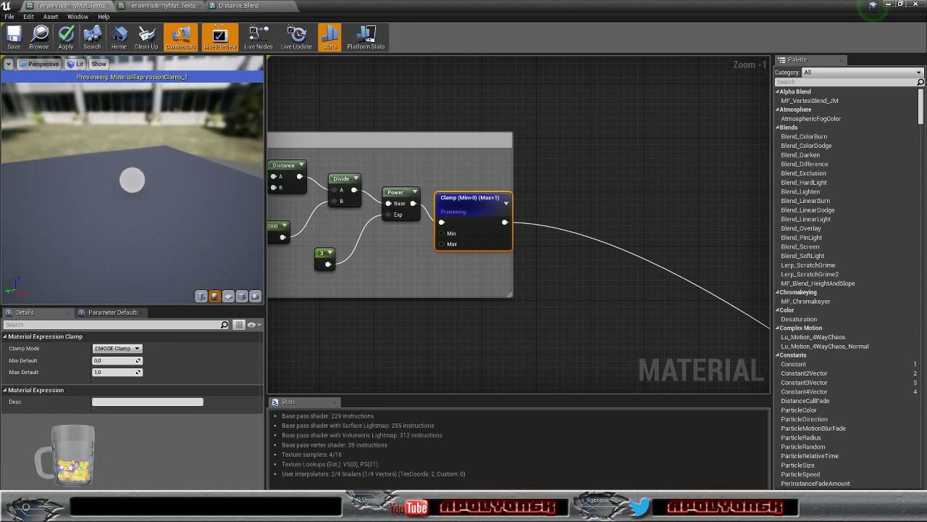
pyautogui.moveTo(135, 181)
pyautogui.mouseDown(button='right')
pyautogui.moveTo(134, 166)
pyautogui.moveTo(134, 211)
pyautogui.moveTo(135, 179)
pyautogui.moveTo(135, 204)
pyautogui.moveTo(135, 189)
pyautogui.mouseUp(button='right')
pyautogui.moveTo(340, 109); pyautogui.dragTo(493, 145, button='right')
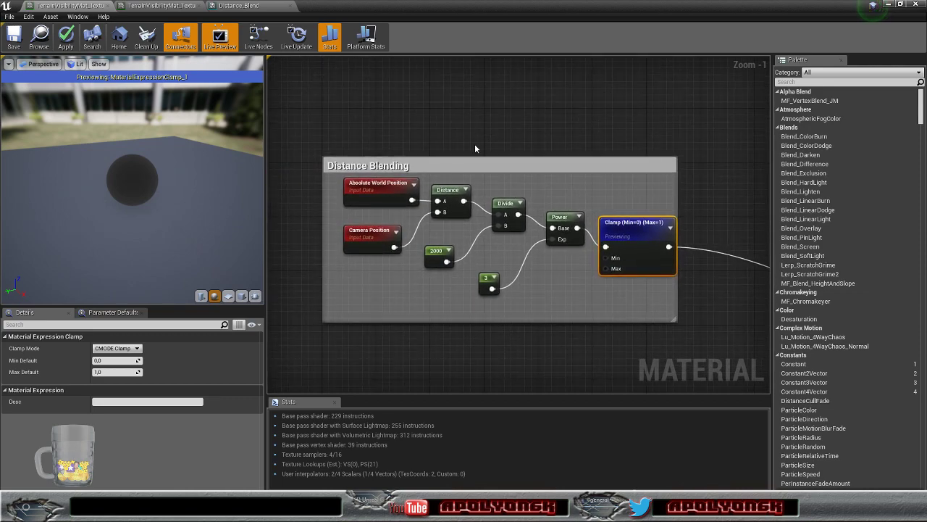
# - Compare the Distance_Blend function with the Distance Blending group, examining the Start Offset and Blend Range inputs and the exponent constant
pyautogui.click(239, 6)
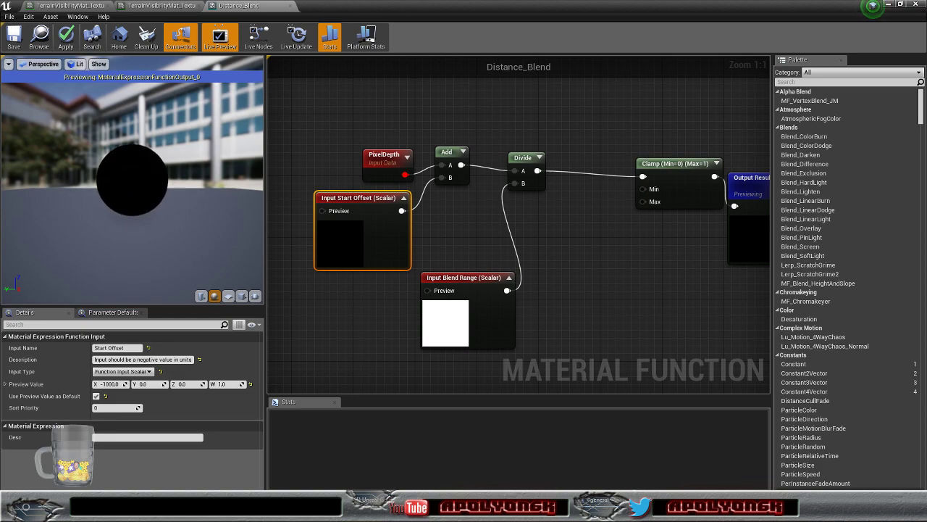
pyautogui.click(53, 6)
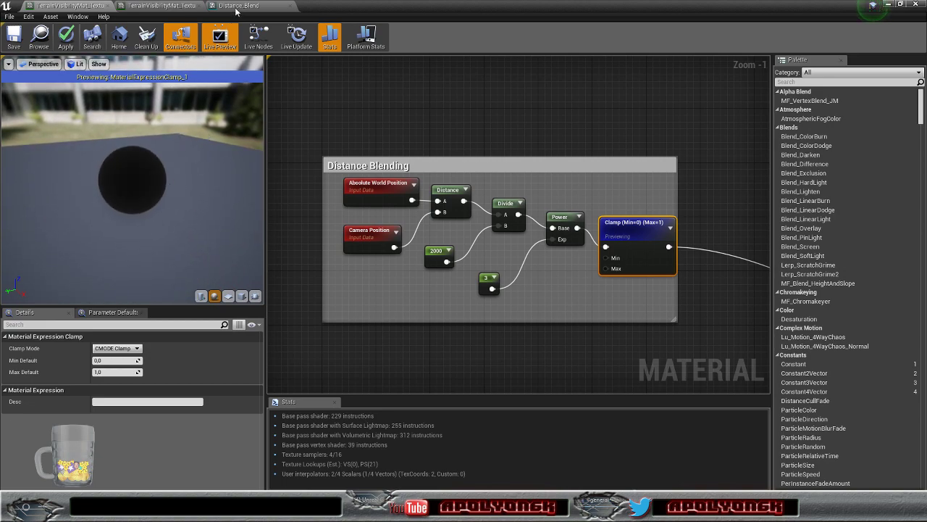
pyautogui.click(236, 7)
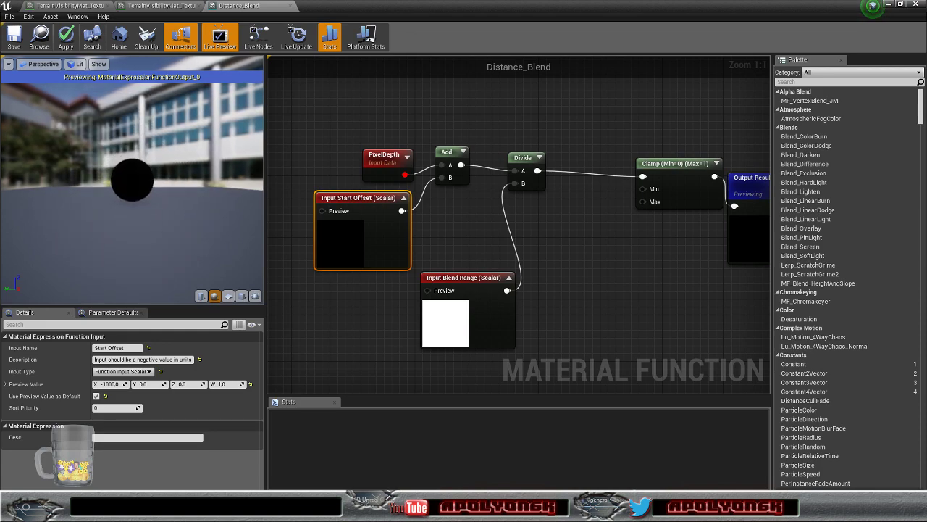
pyautogui.scroll(2, 133, 180)
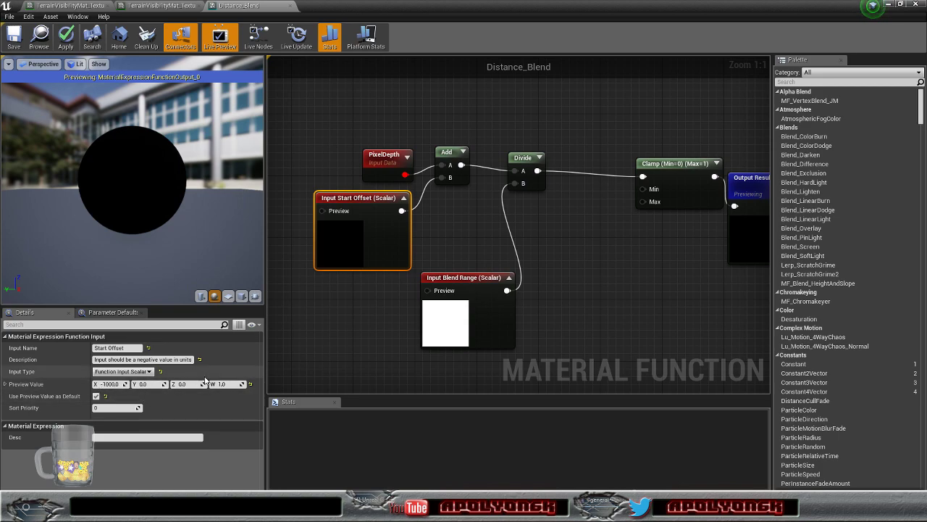
pyautogui.click(474, 290)
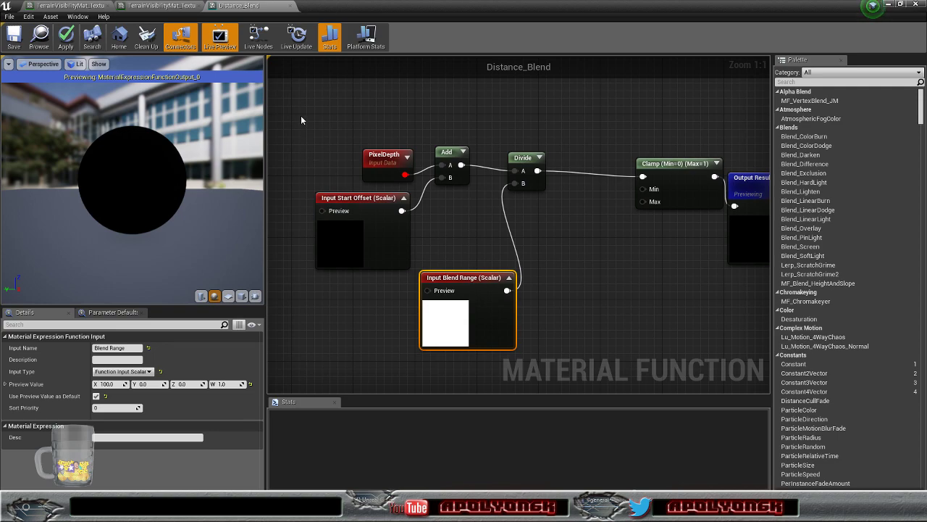
pyautogui.click(86, 7)
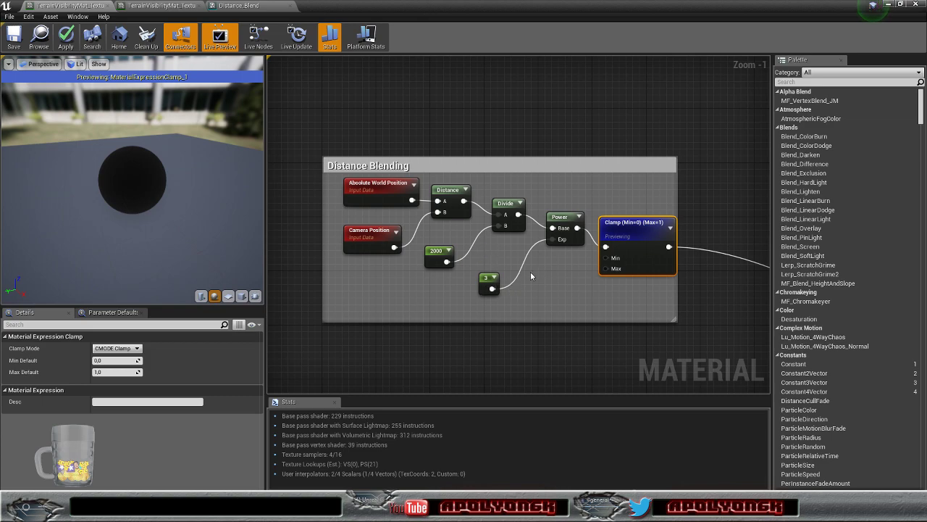
pyautogui.click(487, 281)
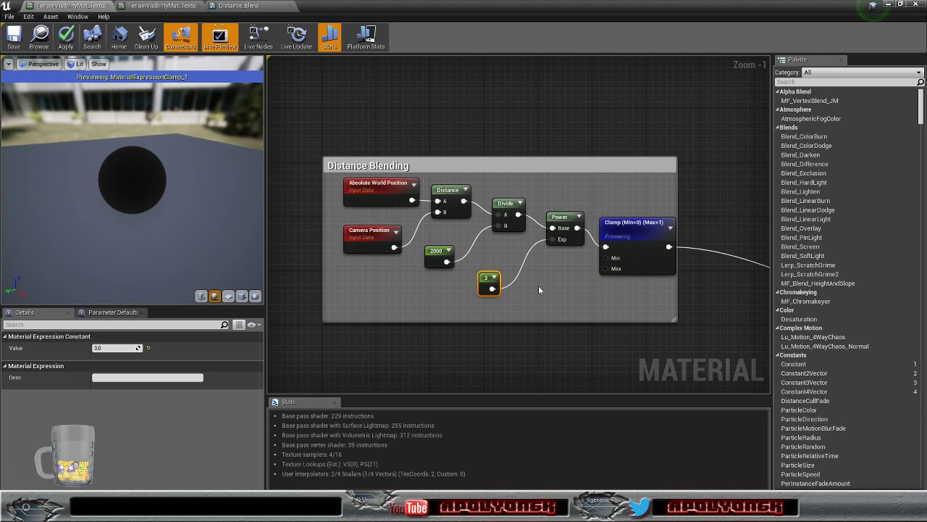
# - Move the Distance_Blend function node into the Distance Blending comment, just below the Clamp node
pyautogui.moveTo(546, 281); pyautogui.dragTo(516, 270, button='right')
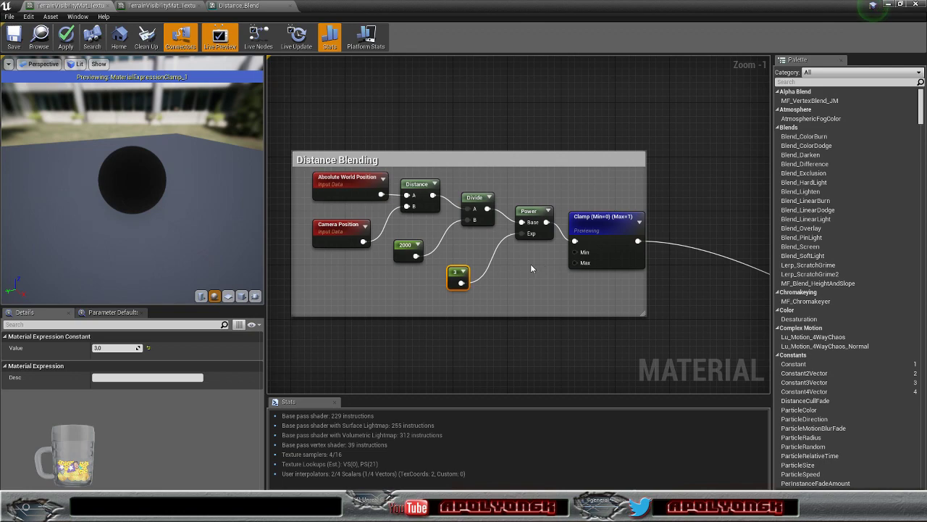
pyautogui.scroll(-2, 530, 264)
pyautogui.moveTo(528, 272); pyautogui.dragTo(479, 246, button='right')
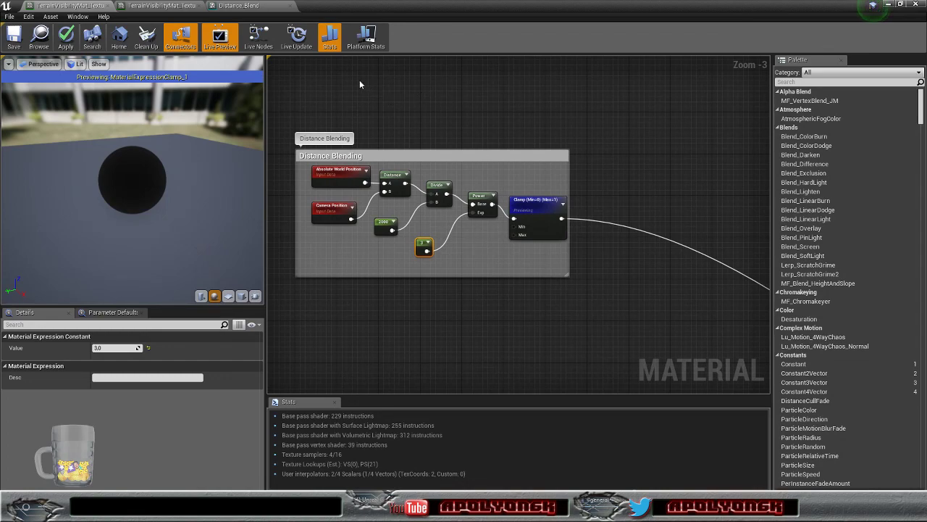
pyautogui.moveTo(503, 265); pyautogui.dragTo(475, 229, button='right')
pyautogui.rightClick(472, 238)
pyautogui.scroll(-7, 435, 260)
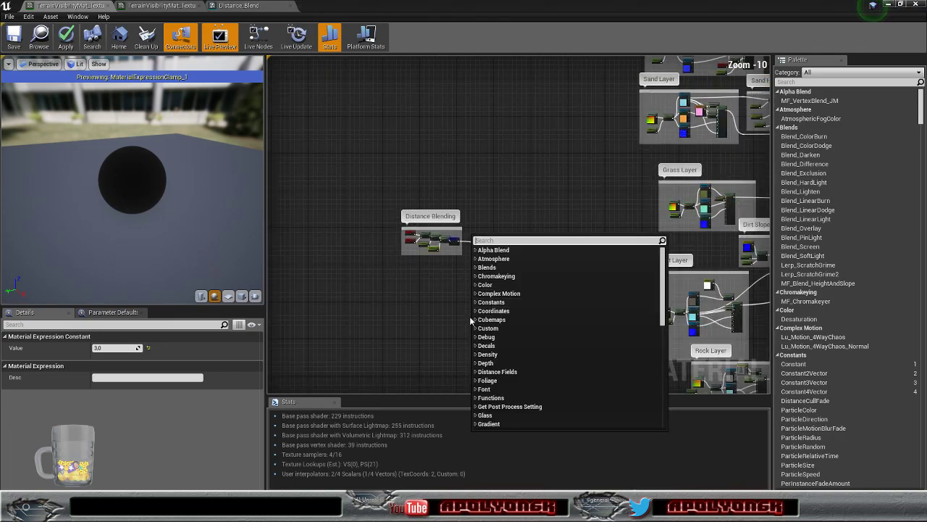
pyautogui.moveTo(514, 262); pyautogui.dragTo(391, 109)
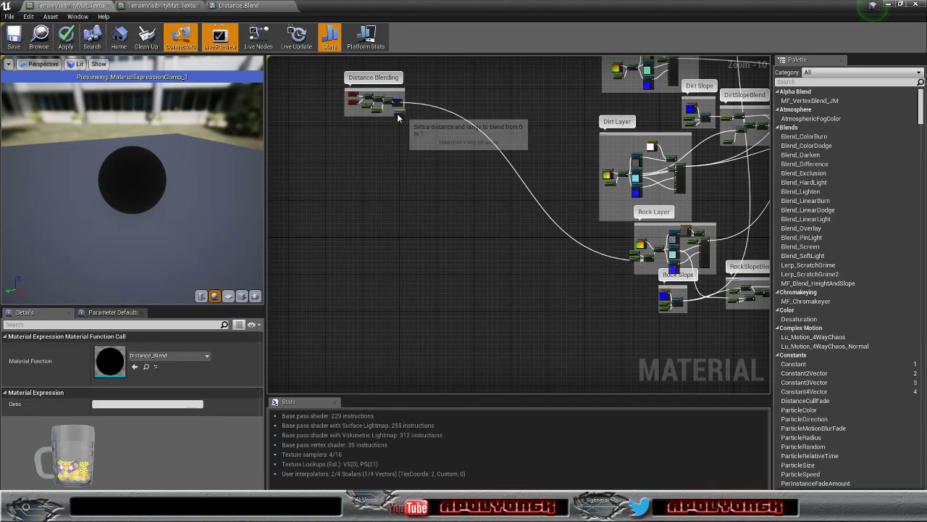
pyautogui.moveTo(428, 118); pyautogui.dragTo(614, 221, button='right')
pyautogui.scroll(10, 473, 279)
pyautogui.moveTo(482, 194); pyautogui.dragTo(499, 225)
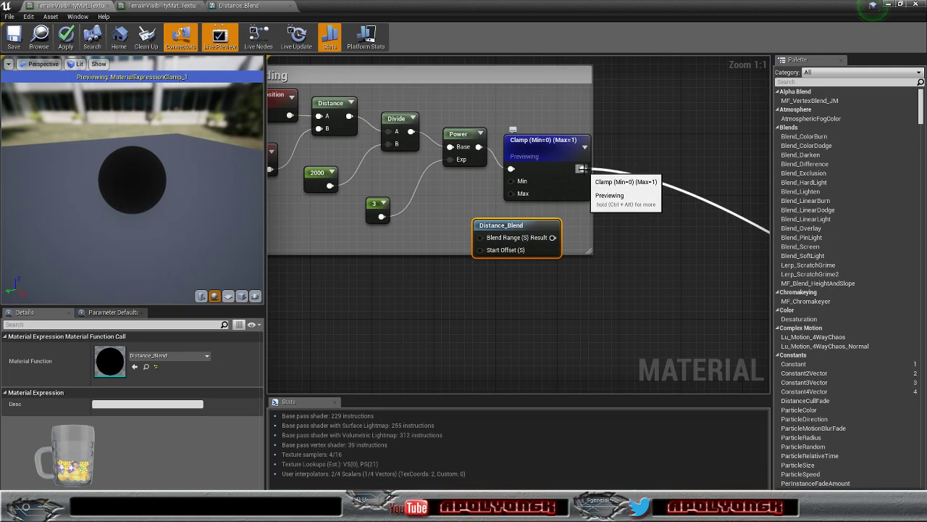
# - Transfer the Clamp's outgoing link to Distance_Blend's Result, and rewire constant 3 to Blend Range and constant 2000 to Start Offset
pyautogui.keyDown('ctrl'); pyautogui.moveTo(582, 168); pyautogui.dragTo(552, 237); pyautogui.keyUp('ctrl')
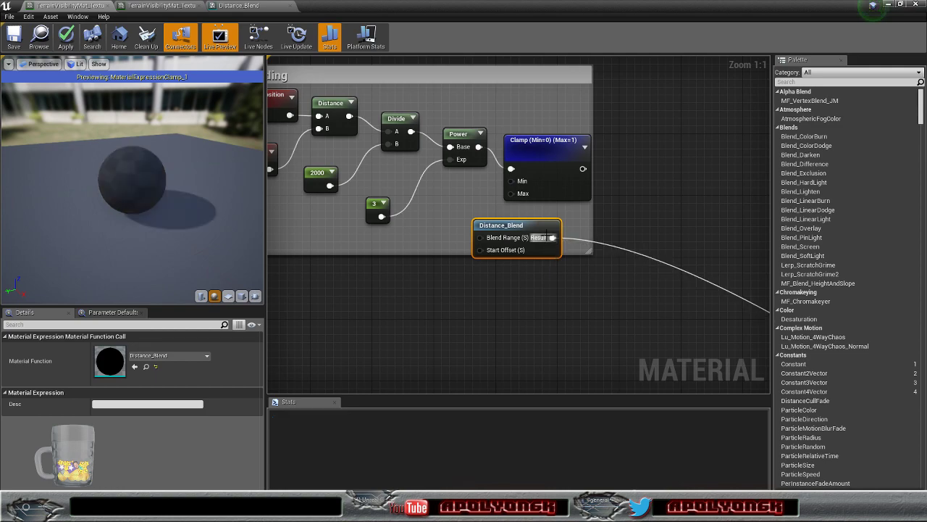
pyautogui.press('Home')
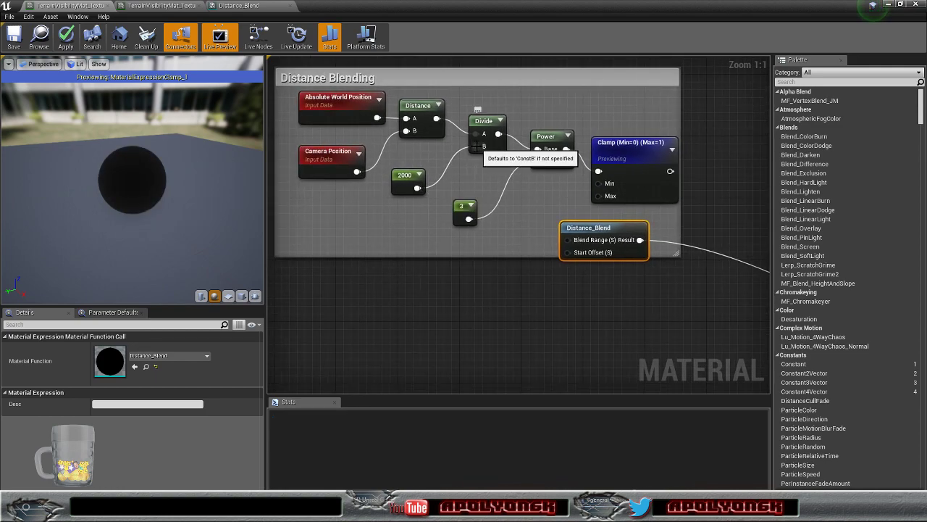
pyautogui.keyDown('ctrl'); pyautogui.moveTo(476, 146); pyautogui.dragTo(568, 241); pyautogui.keyUp('ctrl')
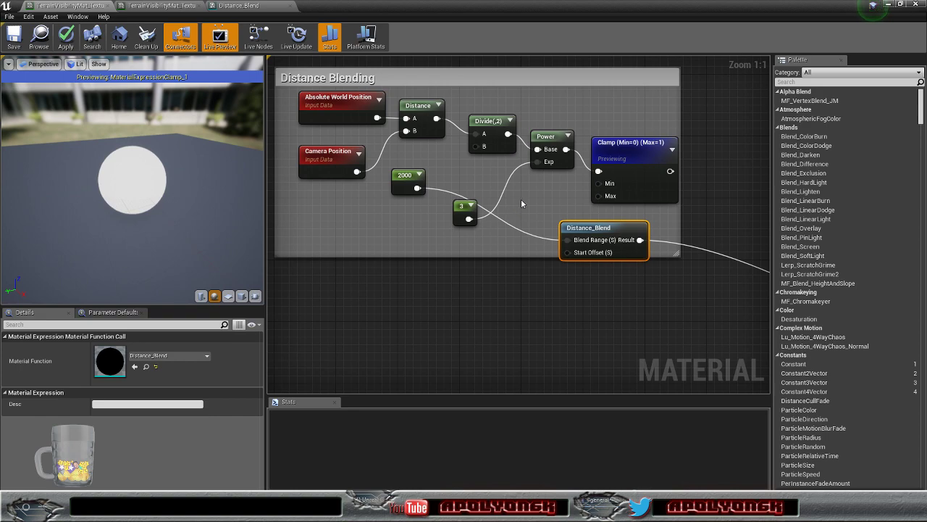
pyautogui.keyDown('ctrl'); pyautogui.moveTo(538, 161); pyautogui.dragTo(570, 243); pyautogui.keyUp('ctrl')
pyautogui.moveTo(418, 189); pyautogui.dragTo(568, 253)
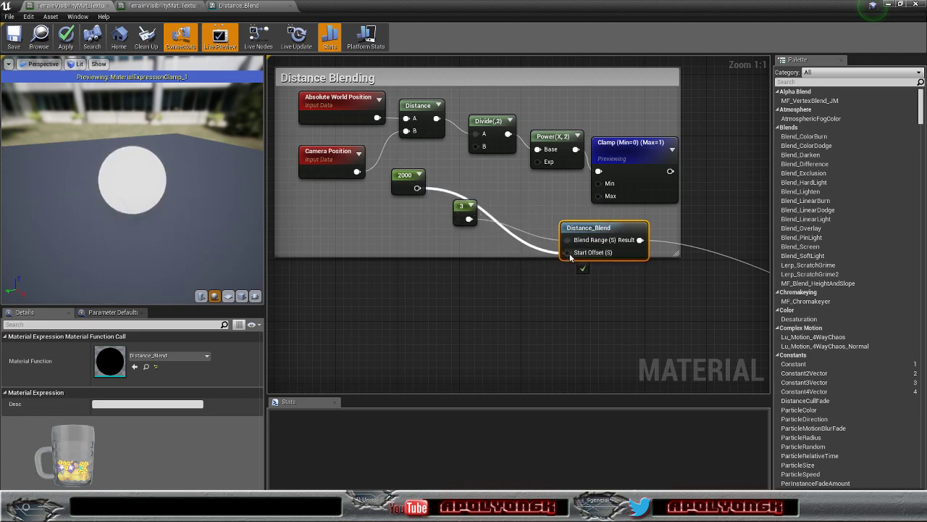
# - Preview the Distance_Blend node and examine its effect on the preview sphere at different camera distances
pyautogui.click(463, 213)
pyautogui.moveTo(169, 230); pyautogui.dragTo(169, 253, button='right')
pyautogui.rightClick(617, 228)
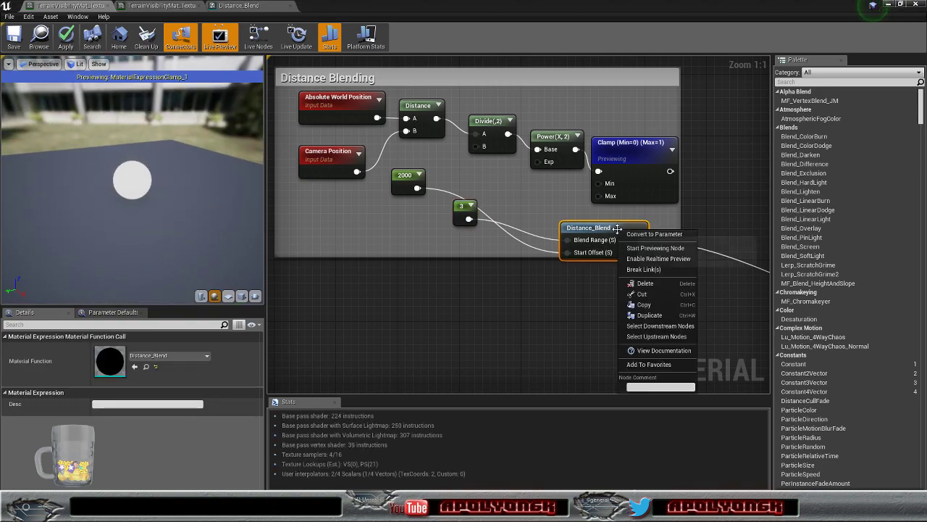
pyautogui.click(645, 248)
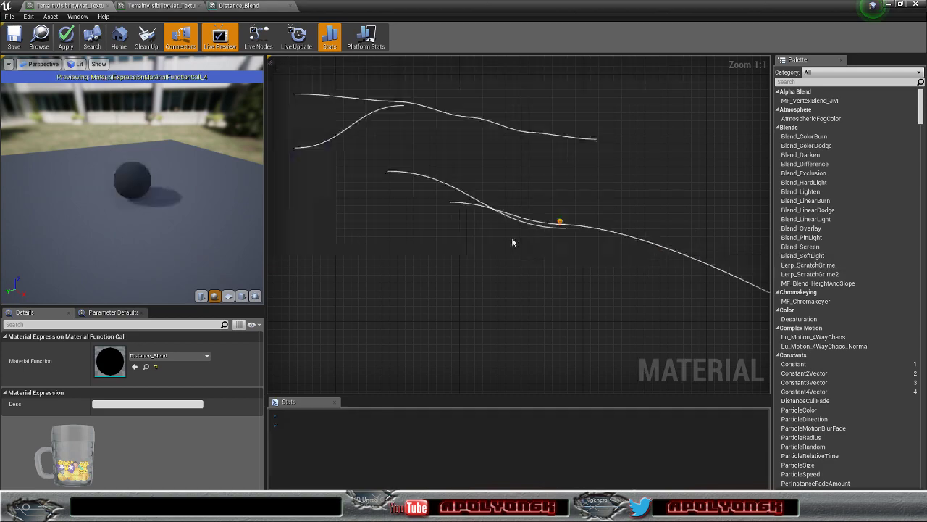
pyautogui.moveTo(159, 195); pyautogui.dragTo(211, 218, button='right')
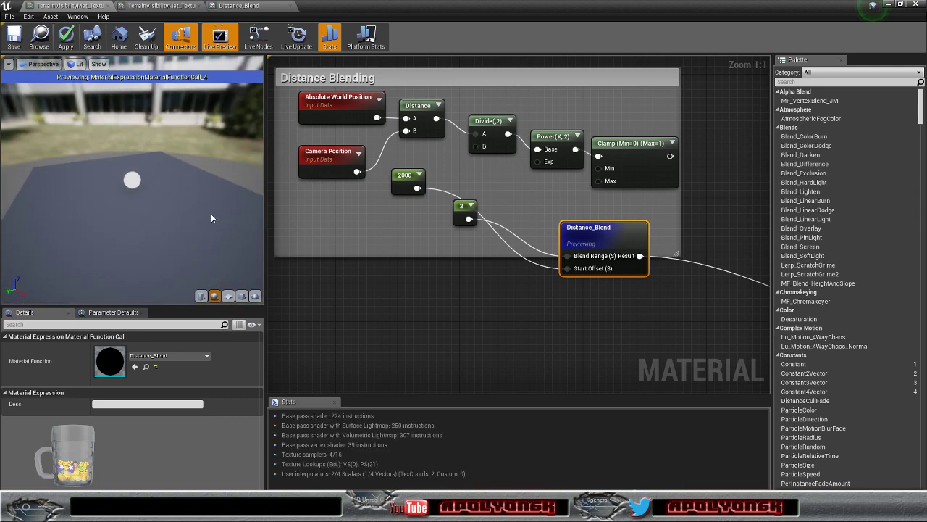
# - Set the Blend Range constant to 100 and the Start Offset constant to -2000, and check the preview sphere
pyautogui.click(458, 209)
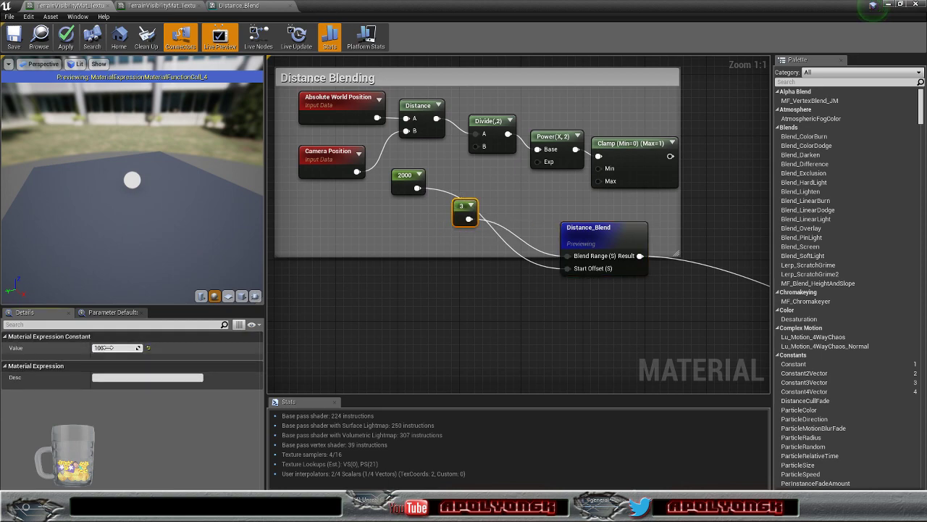
pyautogui.press('Return')
pyautogui.click(399, 185)
pyautogui.click(95, 348)
pyautogui.click(95, 348)
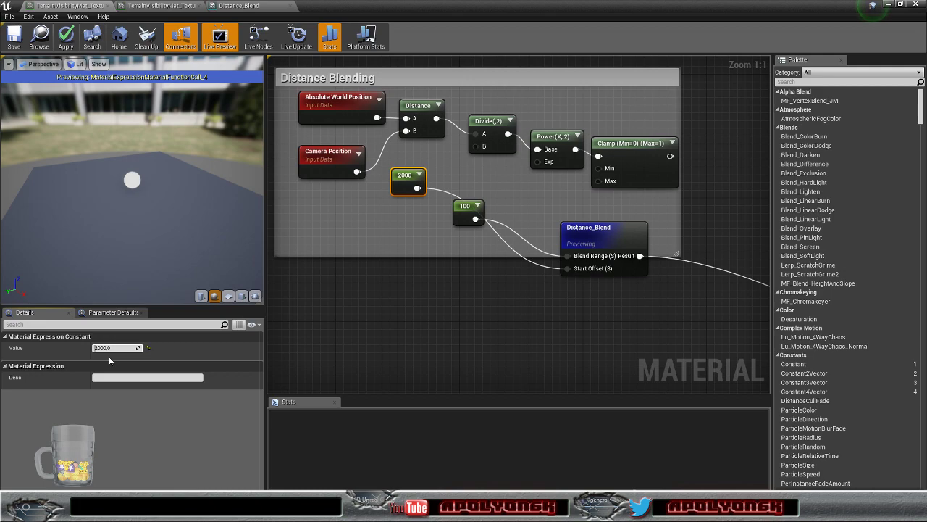
pyautogui.write('-')
pyautogui.press('Return')
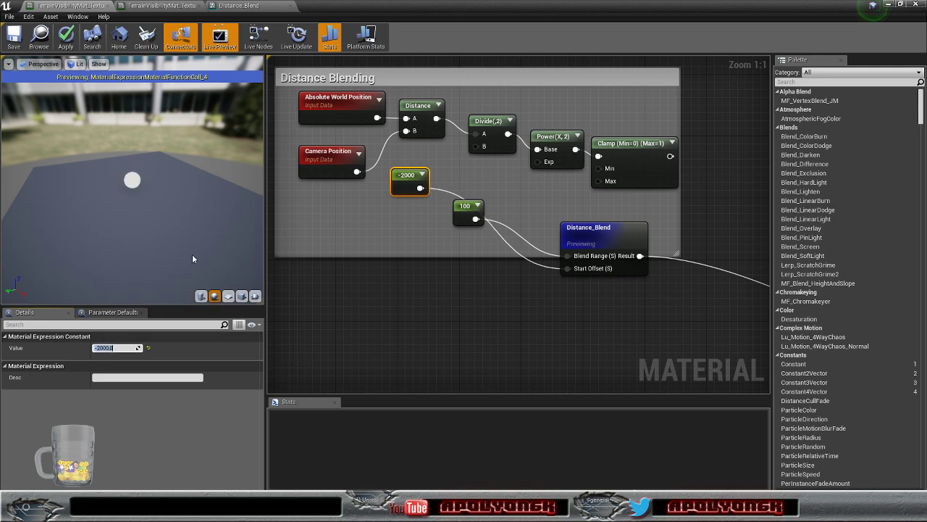
pyautogui.moveTo(132, 181); pyautogui.dragTo(176, 231, button='right')
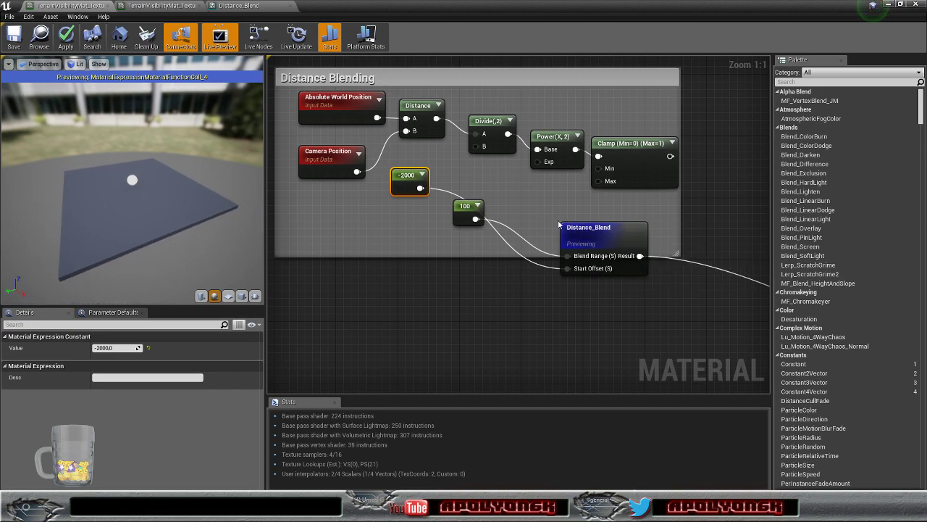
# - Arrange the 100 and -2000 constants one above the other, directly beside the inputs of Distance_Blend
pyautogui.scroll(-4, 618, 211)
pyautogui.moveTo(694, 205); pyautogui.dragTo(598, 211, button='right')
pyautogui.scroll(4, 534, 226)
pyautogui.moveTo(441, 226); pyautogui.dragTo(497, 237)
pyautogui.moveTo(376, 190); pyautogui.dragTo(493, 267)
pyautogui.scroll(-4, 465, 210)
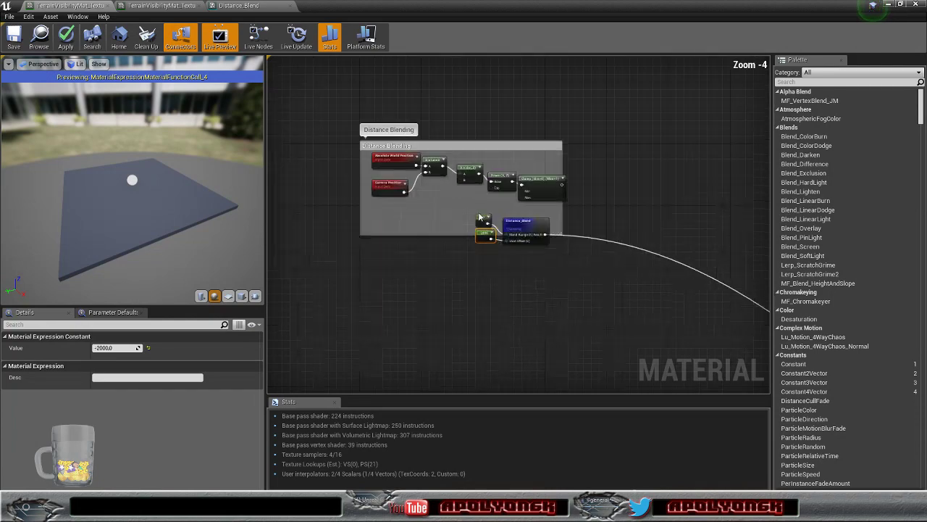
pyautogui.moveTo(519, 216); pyautogui.dragTo(457, 186, button='right')
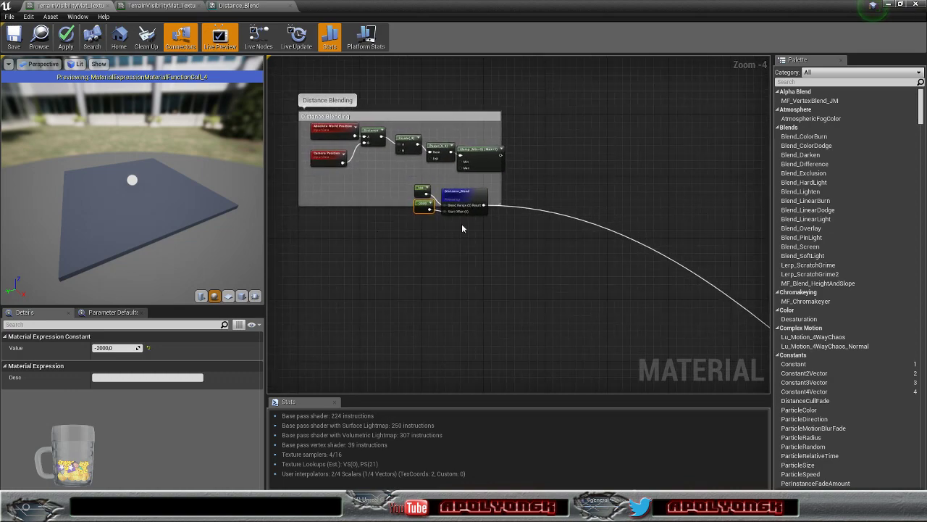
pyautogui.scroll(3, 356, 167)
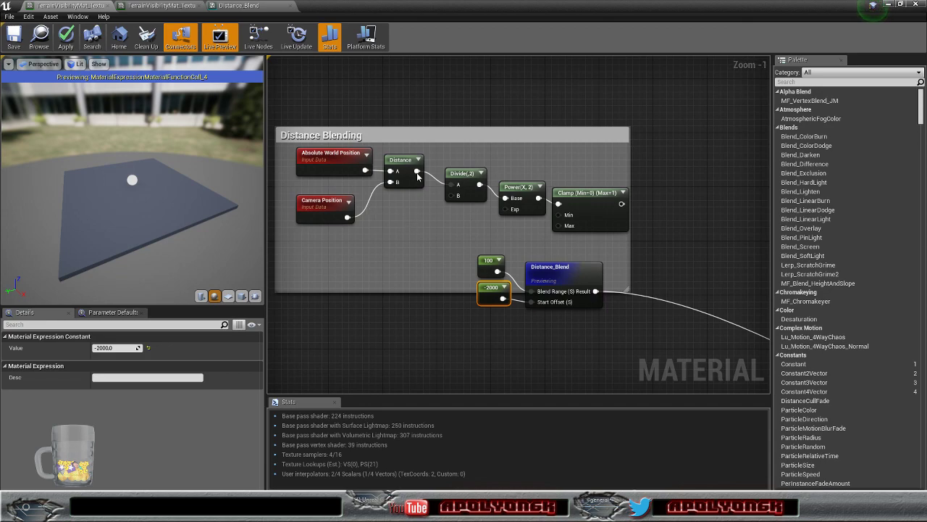
# - Delete the old node chain from Absolute World Position to Clamp and fit Distance_Blend with its constants into a smaller Distance Blending comment
pyautogui.moveTo(316, 231); pyautogui.dragTo(605, 169)
pyautogui.press('Delete')
pyautogui.moveTo(453, 246); pyautogui.dragTo(569, 320)
pyautogui.moveTo(563, 282); pyautogui.dragTo(373, 180)
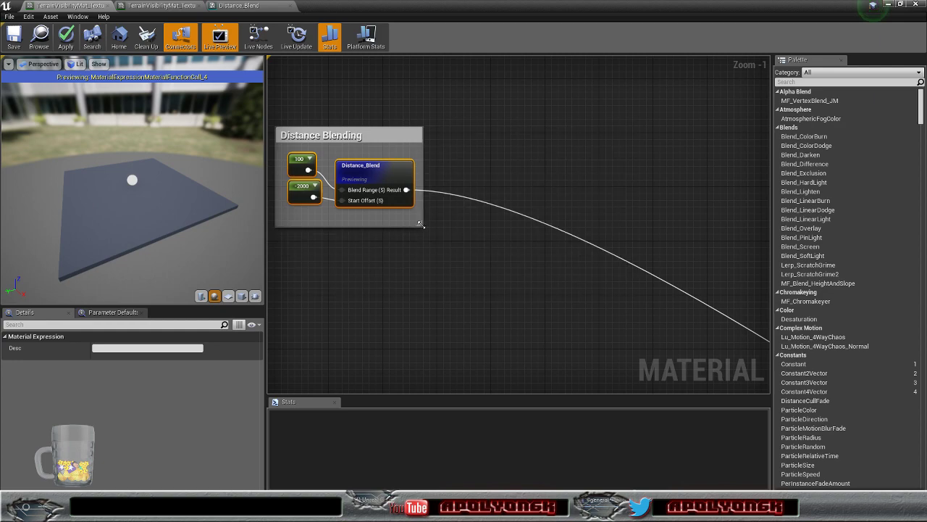
# - Move the Distance Blending comment with its nodes closer to the terrain layer groups
pyautogui.scroll(-6, 475, 168)
pyautogui.moveTo(557, 166); pyautogui.dragTo(457, 147, button='right')
pyautogui.moveTo(351, 141); pyautogui.dragTo(462, 237)
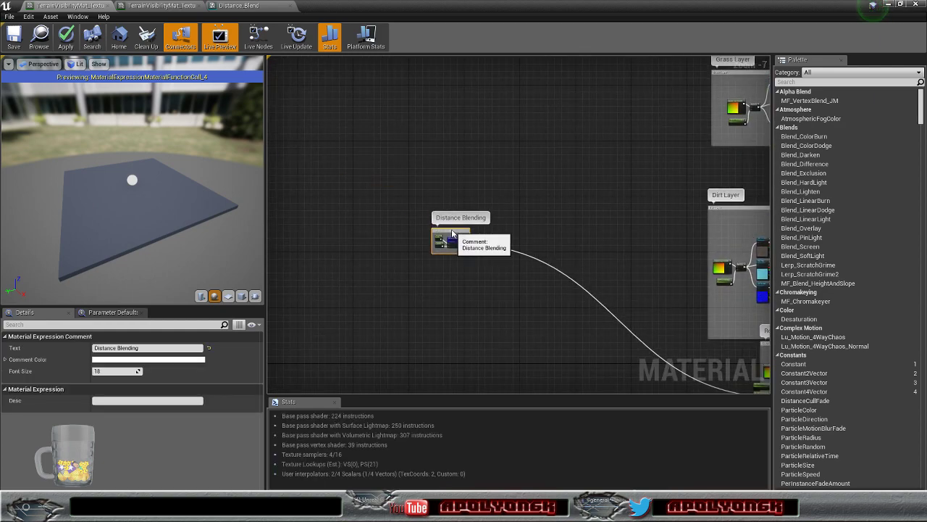
pyautogui.moveTo(563, 228); pyautogui.dragTo(455, 164, button='right')
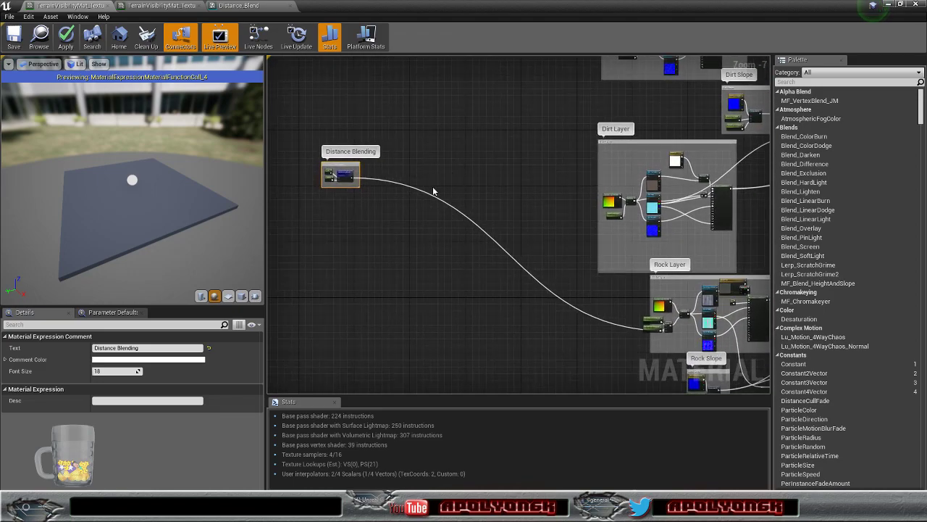
# - Stop previewing the Distance_Blend node and apply the material changes
pyautogui.rightClick(345, 176)
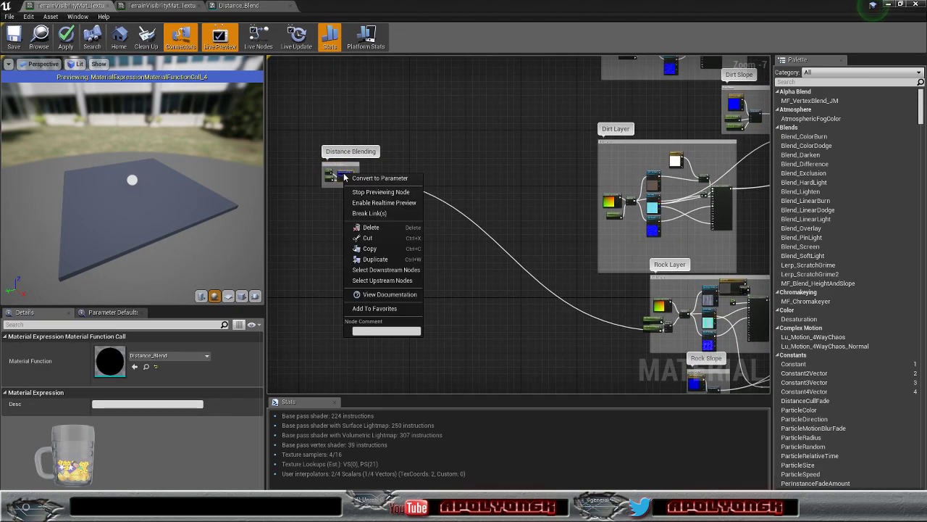
pyautogui.click(372, 193)
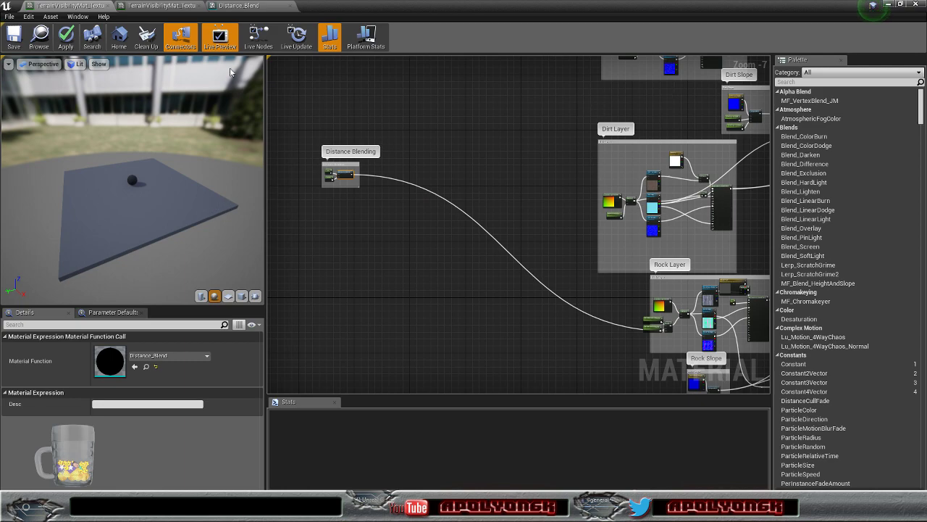
pyautogui.click(66, 36)
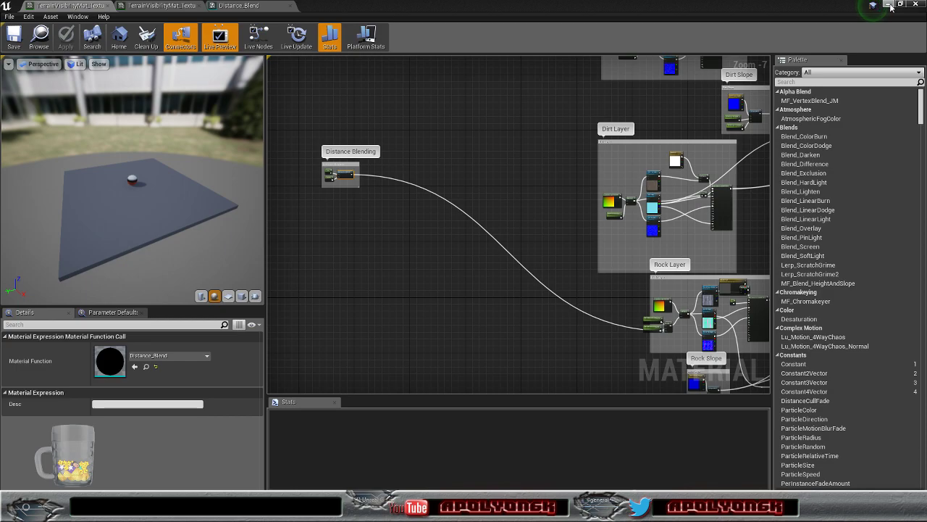
# - Switch to the level editor, fly over the landscape to examine the distance blending on the terrain, and return to the material editor
pyautogui.click(889, 5)
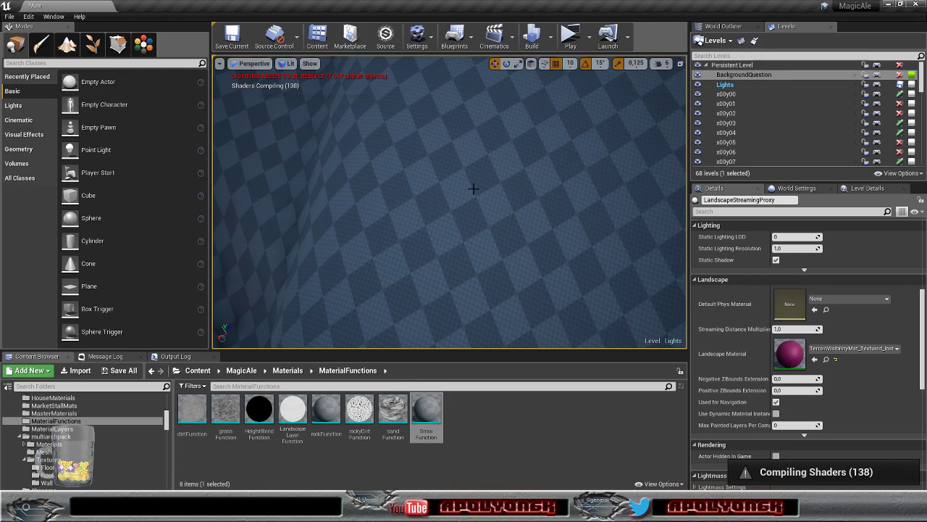
pyautogui.moveTo(449, 203); pyautogui.dragTo(481, 199, button='right')
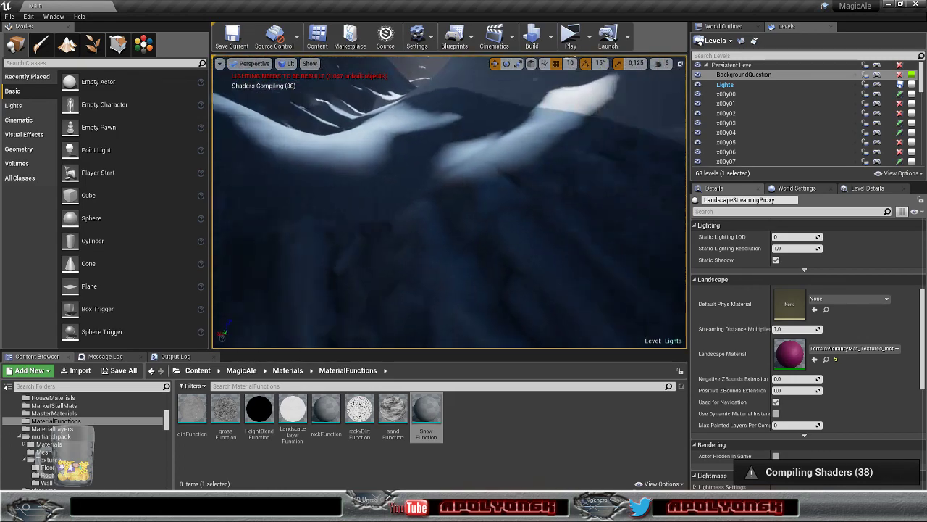
pyautogui.moveTo(467, 199); pyautogui.dragTo(402, 197, button='right')
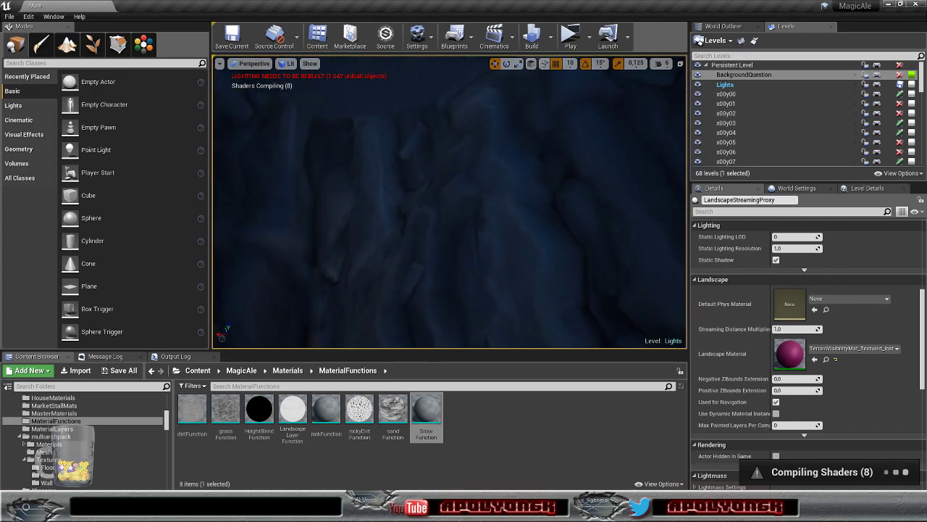
pyautogui.moveTo(449, 202); pyautogui.dragTo(380, 196, button='right')
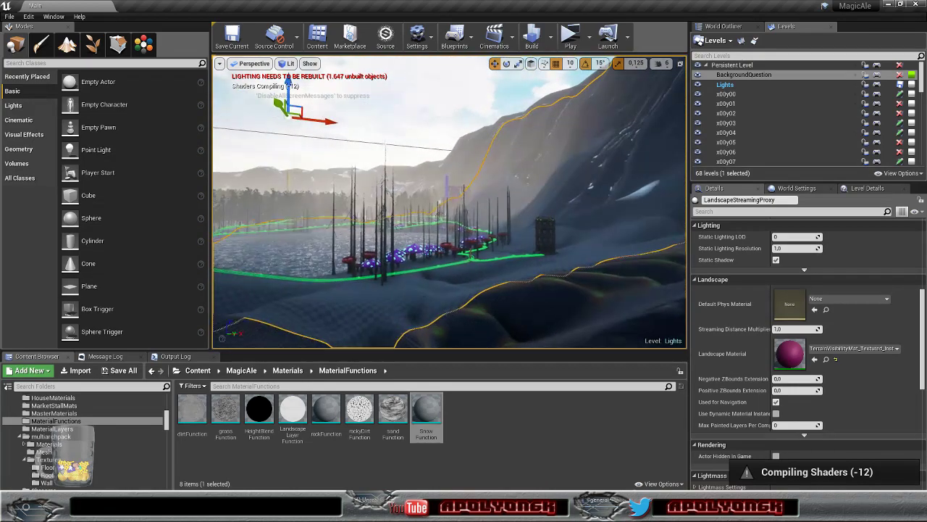
pyautogui.moveTo(450, 201); pyautogui.dragTo(500, 219, button='right')
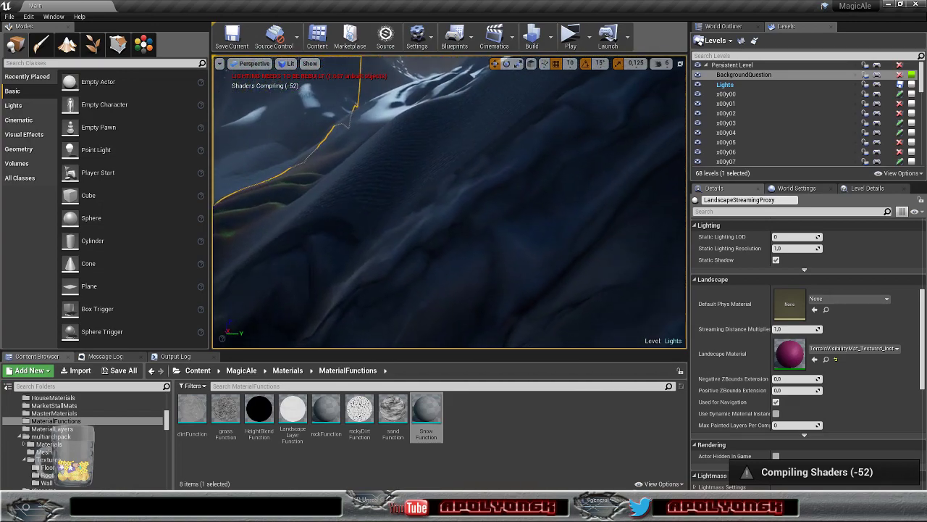
pyautogui.moveTo(449, 201); pyautogui.dragTo(507, 202, button='right')
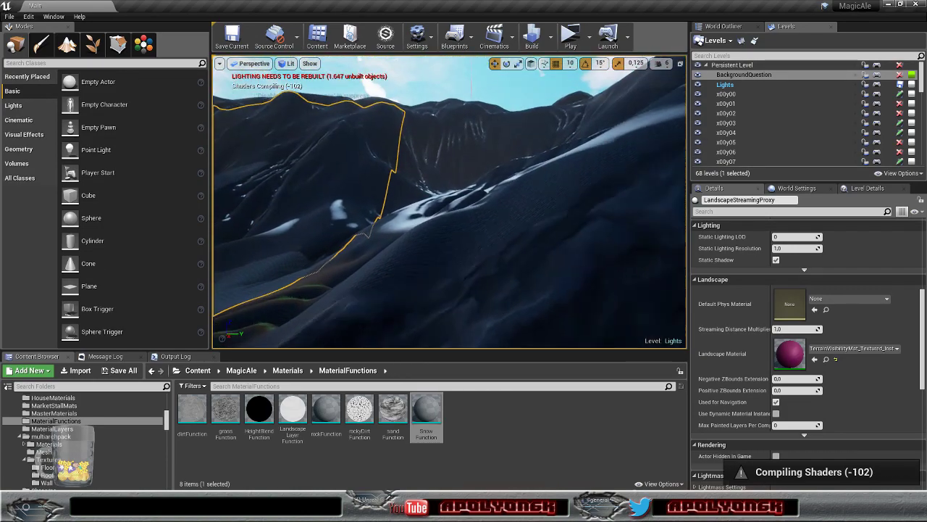
pyautogui.press('w')
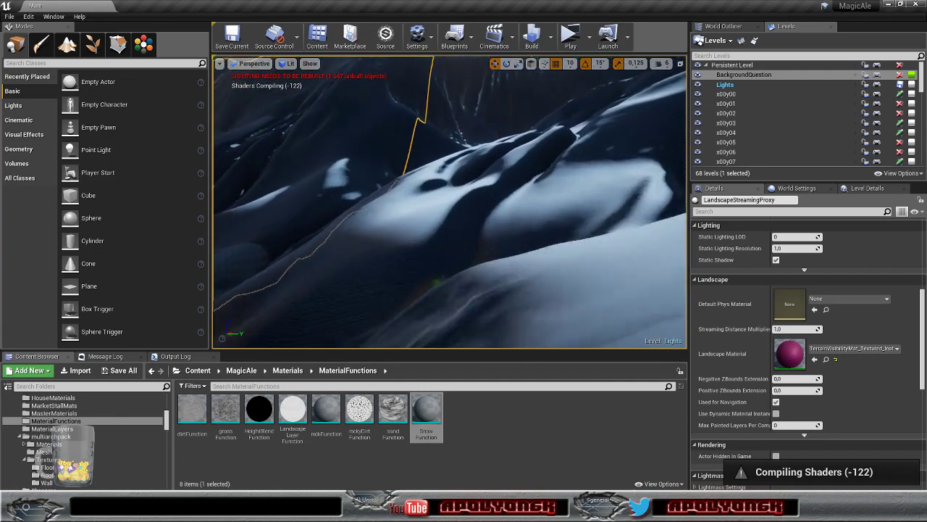
pyautogui.press('w')
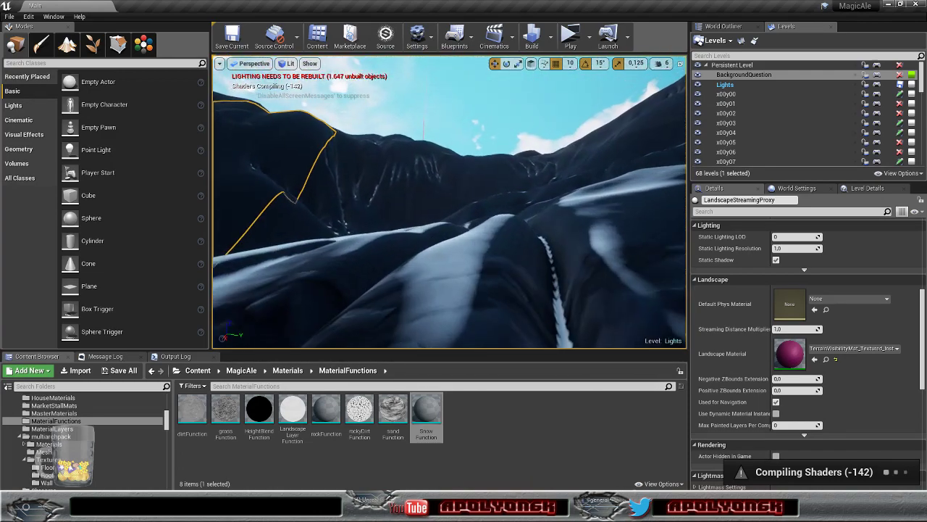
pyautogui.moveTo(449, 201); pyautogui.dragTo(487, 194, button='right')
pyautogui.press('s')
pyautogui.press('w')
pyautogui.press('w')
pyautogui.press('Escape')
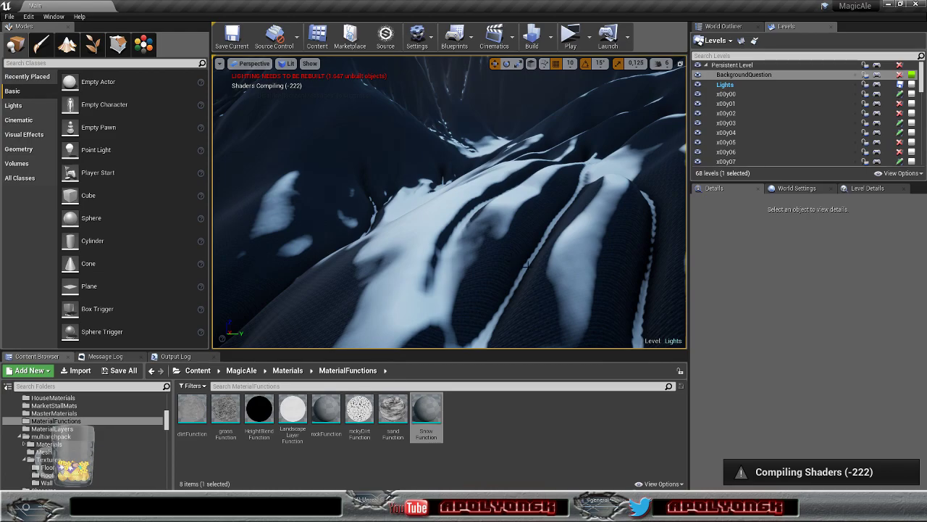
pyautogui.moveTo(515, 516)
pyautogui.click(559, 462)
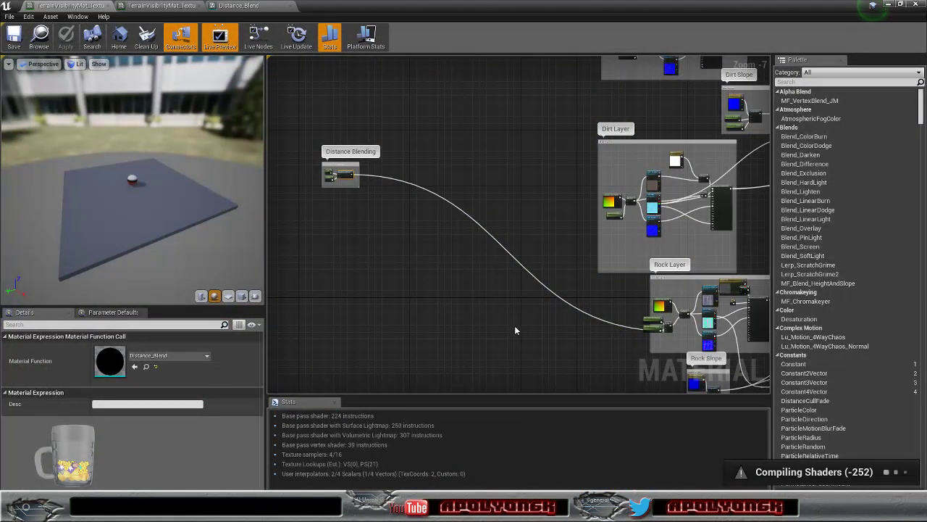
# - Convert the constant feeding Distance_Blend's Blend Range input into a parameter named Blend Range
pyautogui.scroll(1, 453, 230)
pyautogui.moveTo(557, 201); pyautogui.dragTo(548, 294, button='right')
pyautogui.rightClick(493, 243)
pyautogui.click(515, 244)
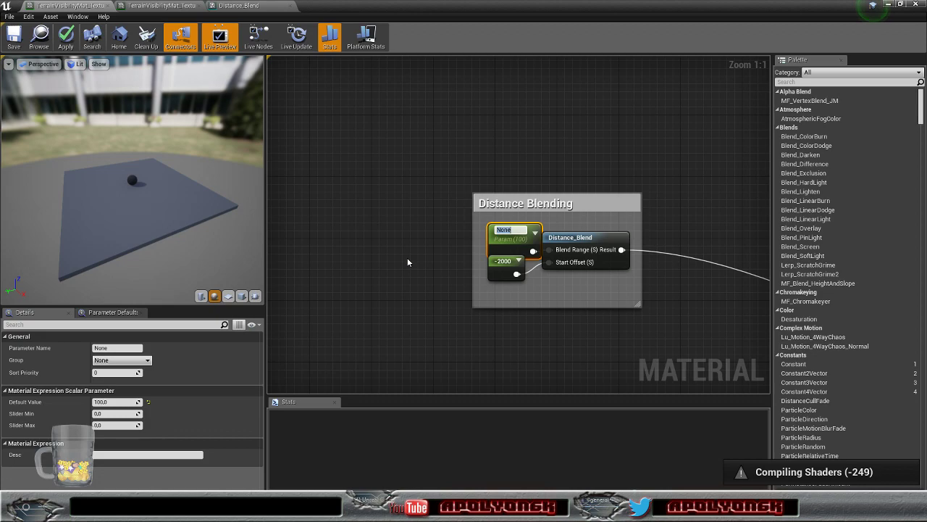
pyautogui.write('Blend Range')
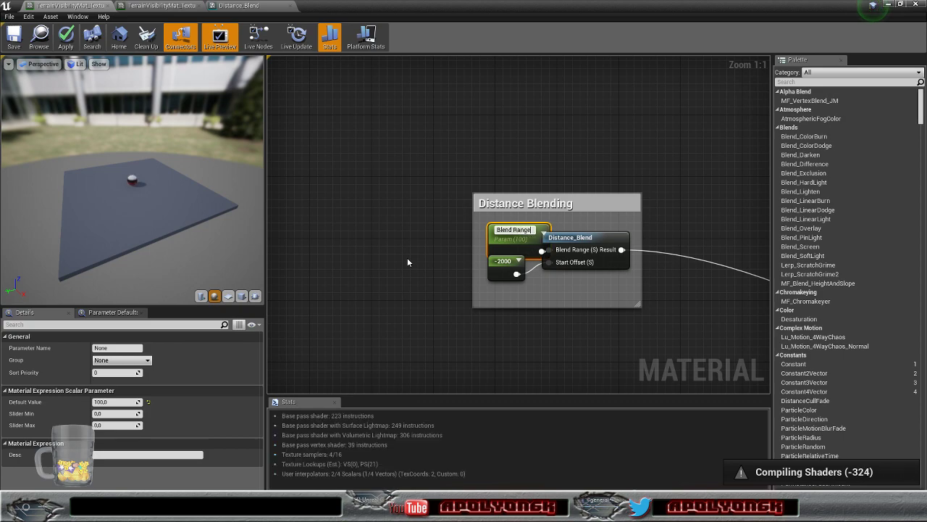
pyautogui.press('Return')
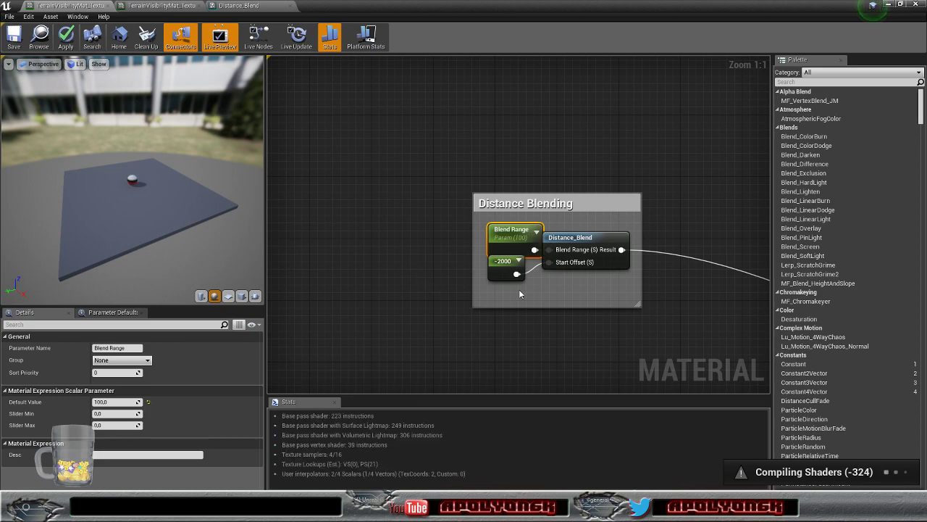
# - Convert the -2000 constant feeding Distance_Blend into a parameter named Blend Start Offset
pyautogui.click(501, 270)
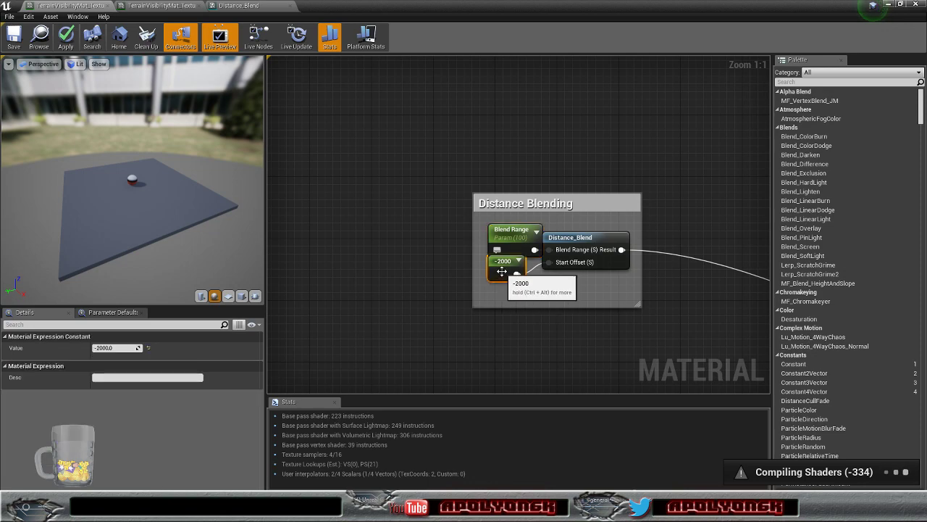
pyautogui.rightClick(501, 271)
pyautogui.click(512, 275)
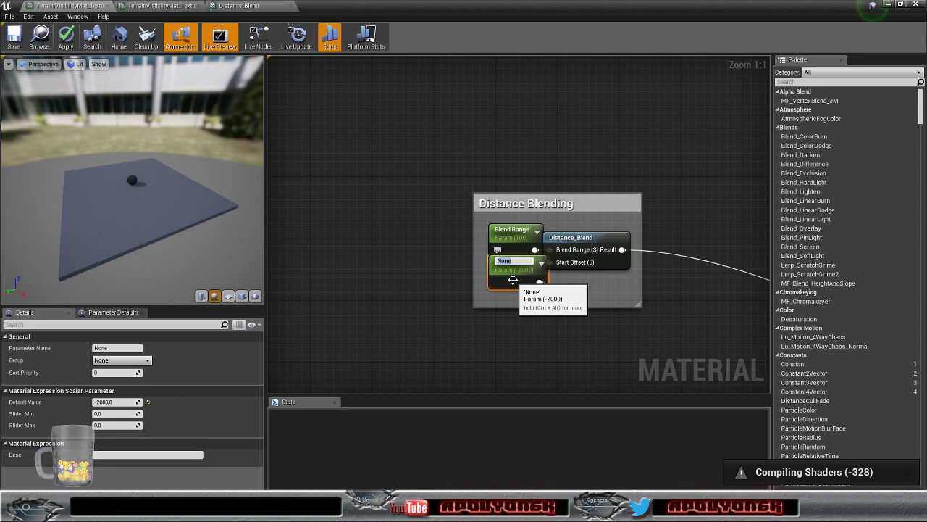
pyautogui.write('S')
pyautogui.press('BackSpace')
pyautogui.write('Ble')
pyautogui.press('BackSpace')
pyautogui.press('BackSpace')
pyautogui.write('lend')
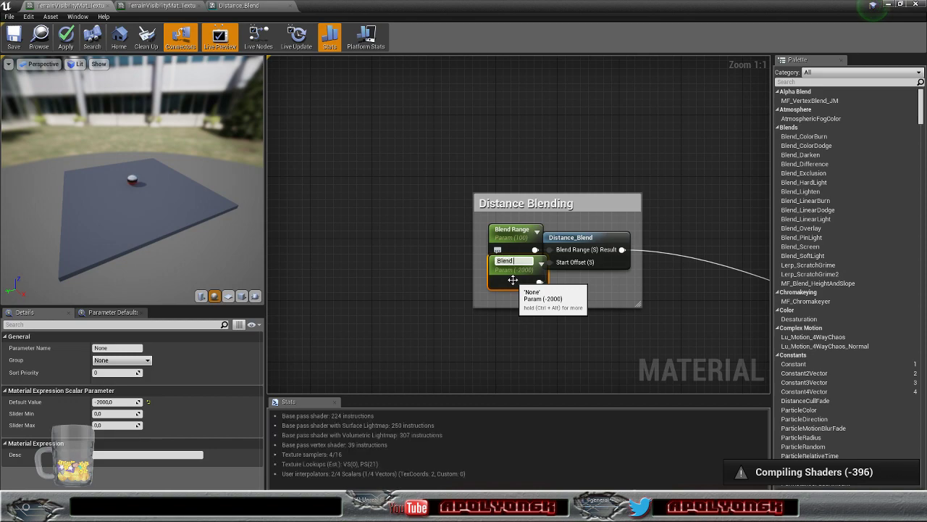
pyautogui.write(' Start Off')
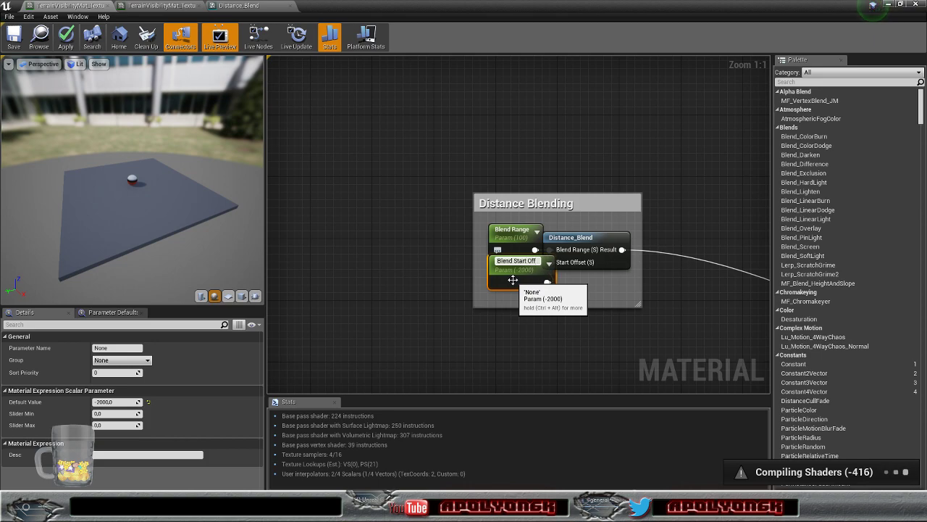
pyautogui.write('set')
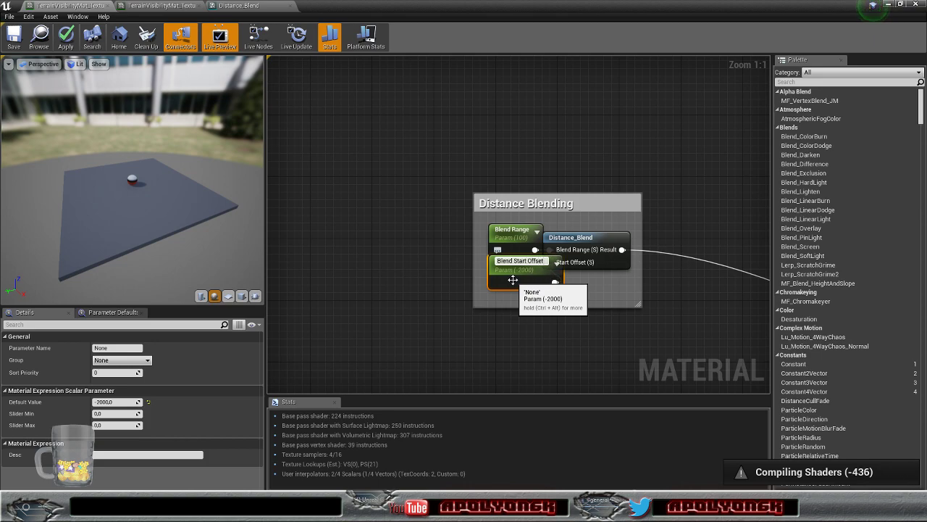
pyautogui.press('Return')
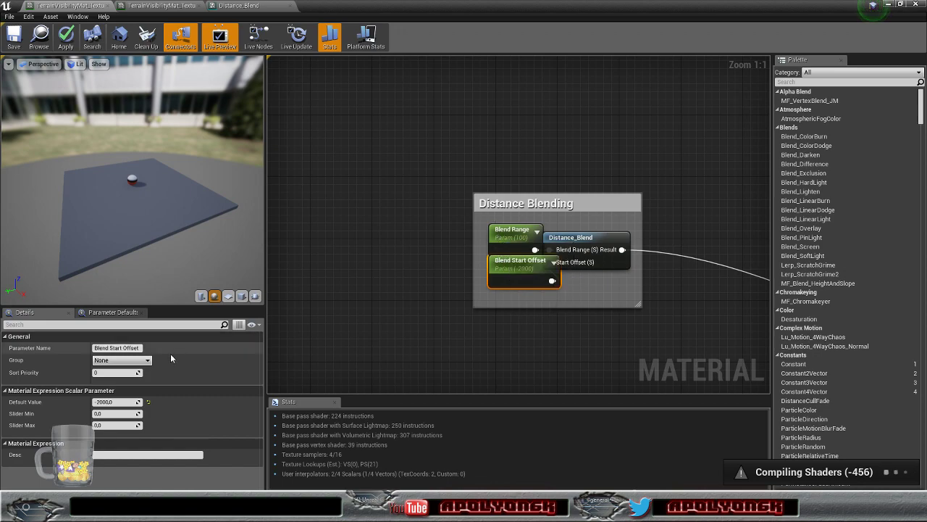
# - Assign the Blend Start Offset parameter to a new parameter group named Blending
pyautogui.click(147, 360)
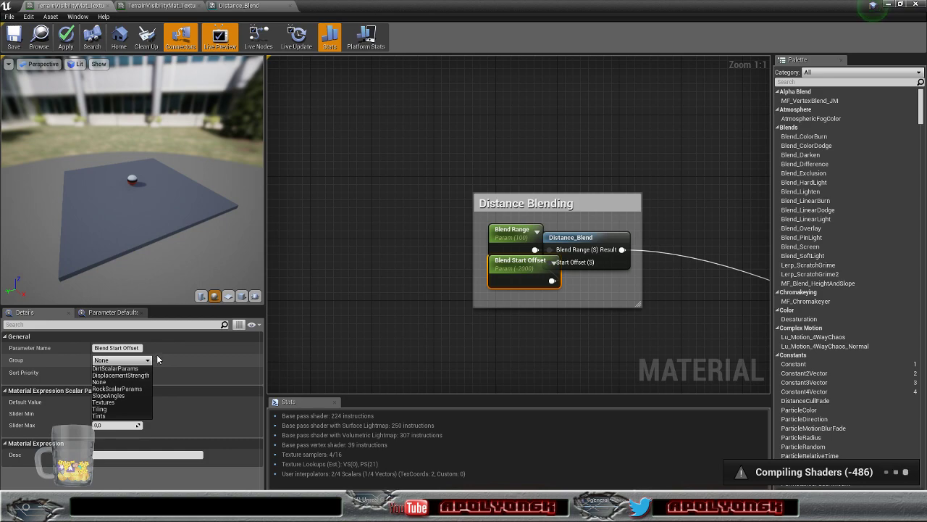
pyautogui.click(120, 360)
pyautogui.click(117, 361)
pyautogui.click(116, 361)
pyautogui.moveTo(116, 362); pyautogui.dragTo(92, 360)
pyautogui.write('Blending')
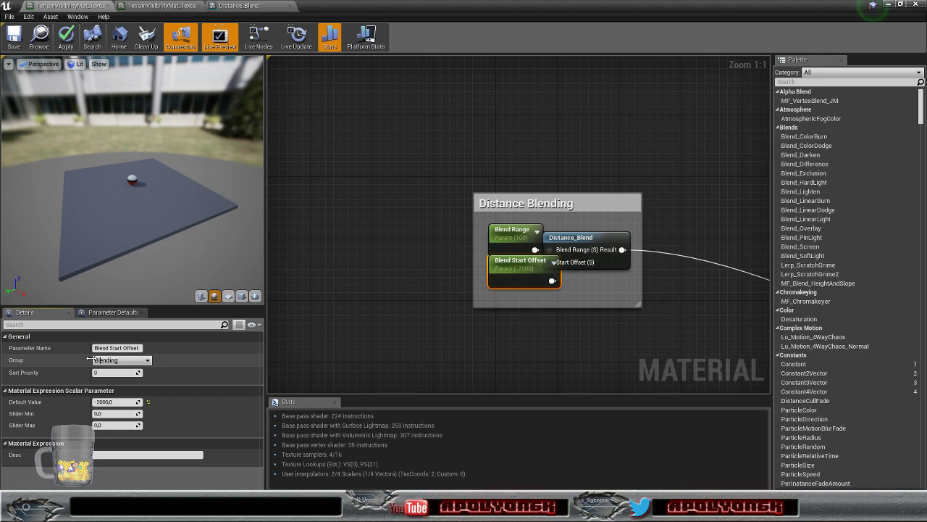
pyautogui.press('Return')
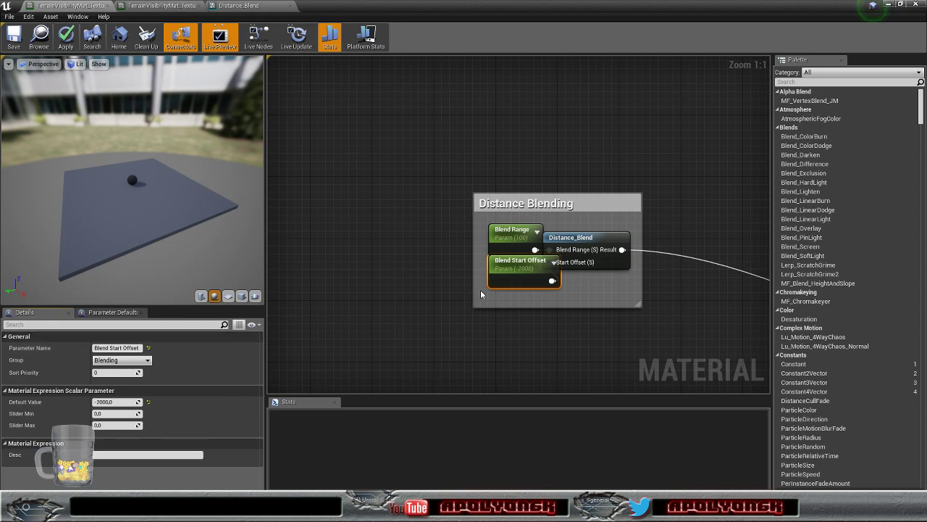
# - Assign the Blend Range parameter to the existing Blending group
pyautogui.click(512, 232)
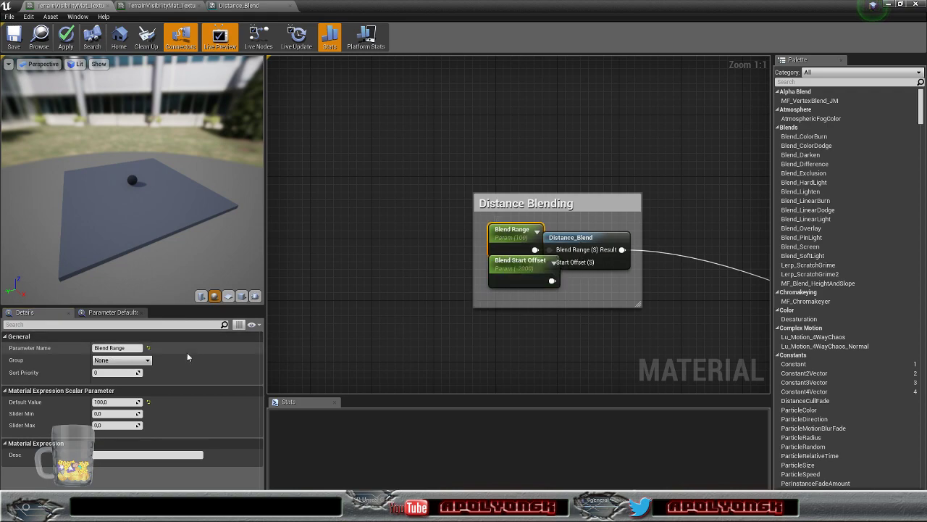
pyautogui.click(147, 360)
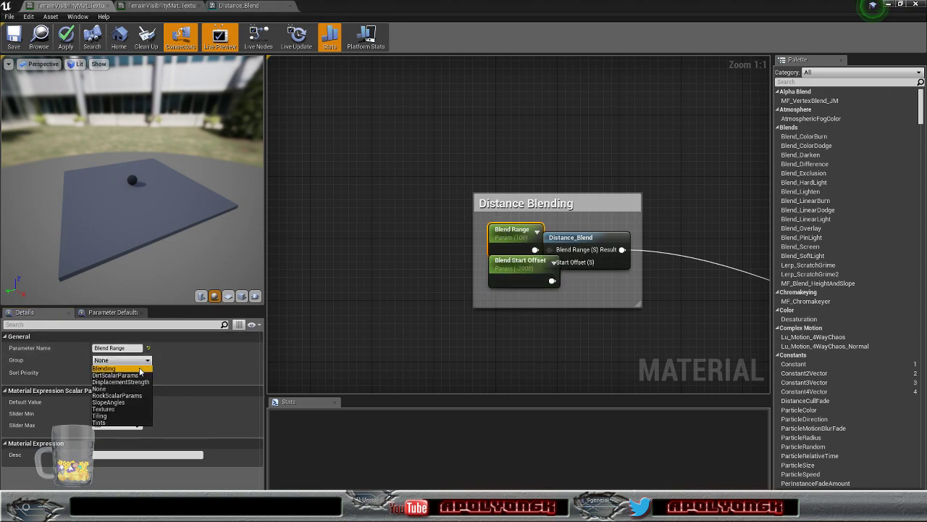
pyautogui.click(109, 374)
# - Move the Distance_Blend node clear of its two parameters inside the comment and save the material
pyautogui.moveTo(421, 293); pyautogui.dragTo(338, 247, button='right')
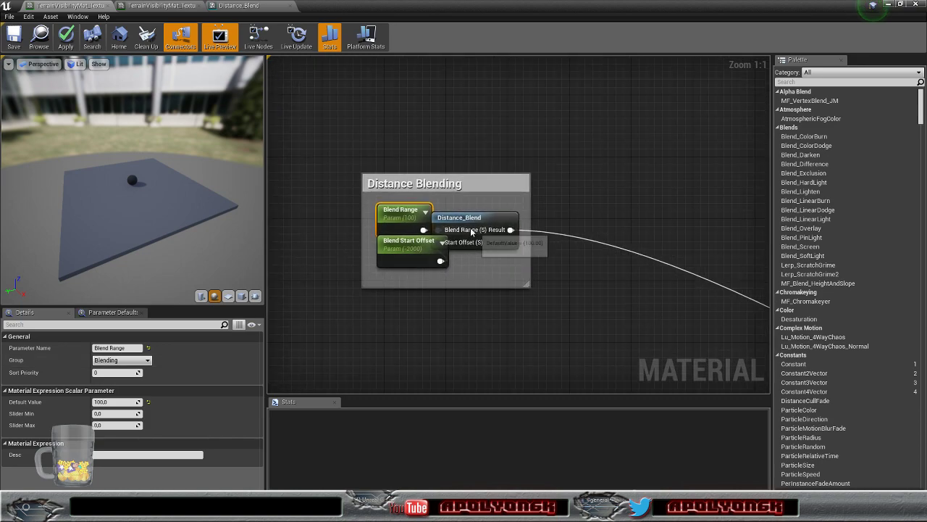
pyautogui.moveTo(510, 216); pyautogui.dragTo(560, 201)
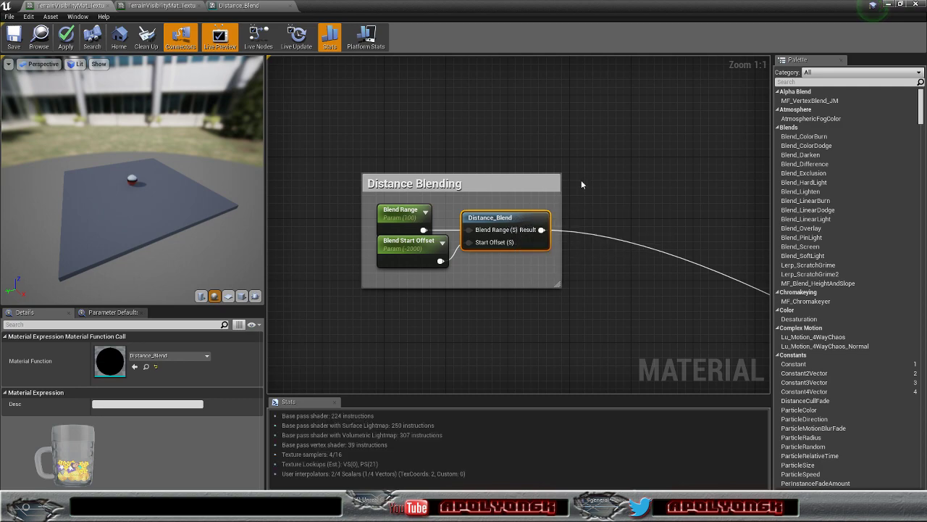
pyautogui.click(14, 38)
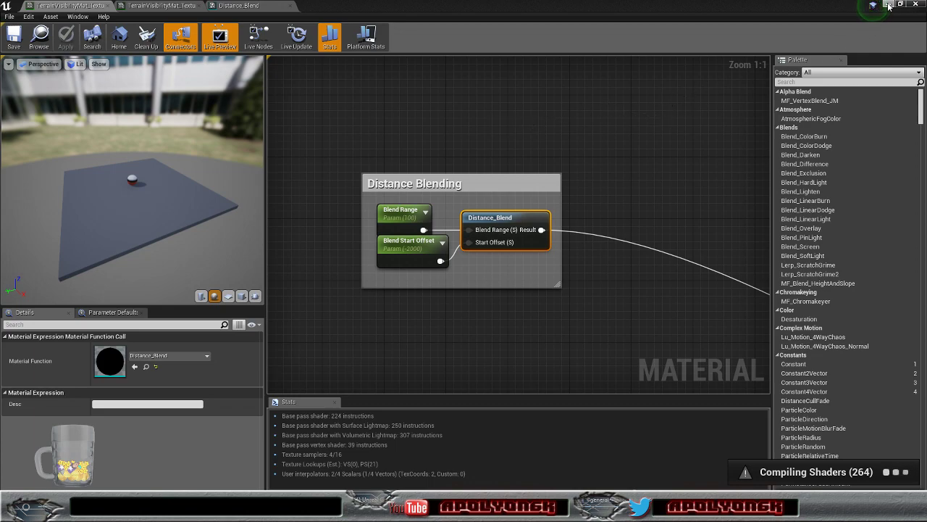
# - Enable the RockFarScaling override in the terrain material instance and shrink its window to reveal the level viewport
pyautogui.click(145, 7)
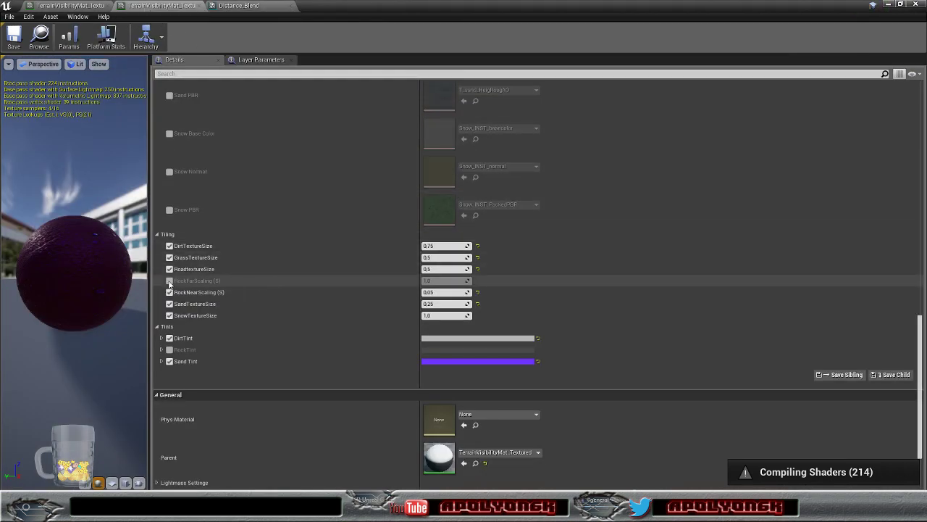
pyautogui.click(169, 281)
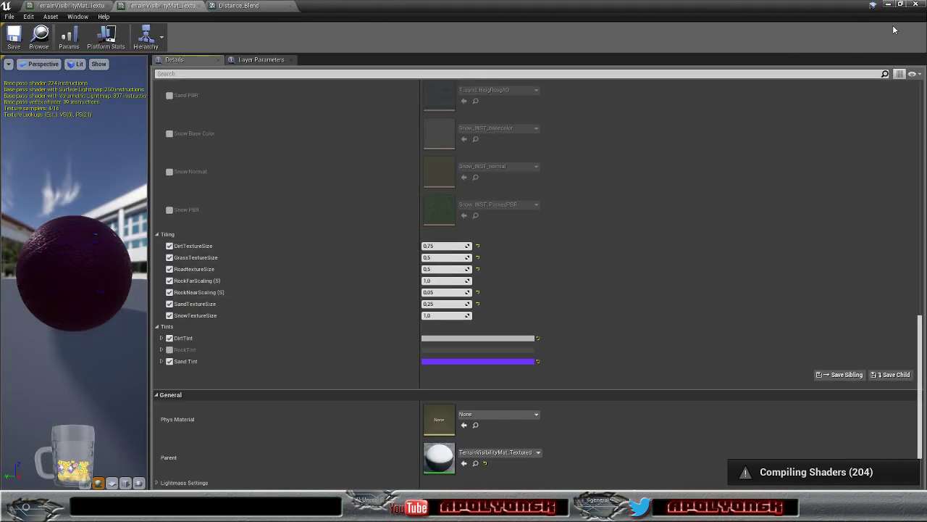
pyautogui.click(901, 3)
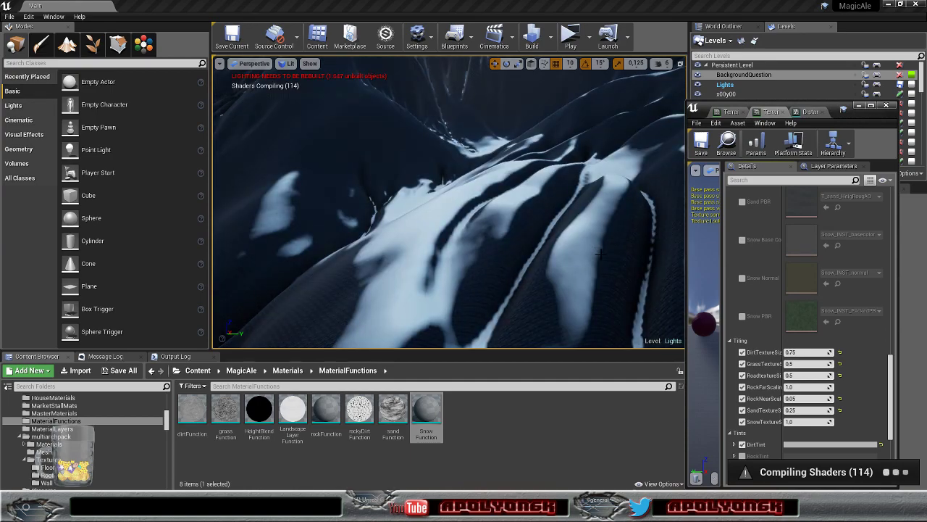
# - Set the material instance's RockFarScaling to 0.05 and RockNearScaling to 0.5
pyautogui.moveTo(561, 247); pyautogui.dragTo(535, 273, button='right')
pyautogui.press('w')
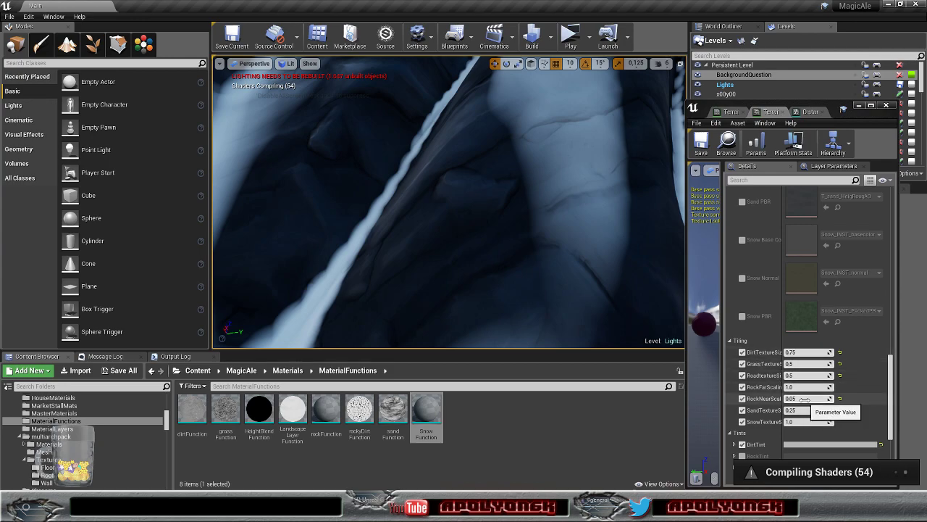
pyautogui.click(804, 398)
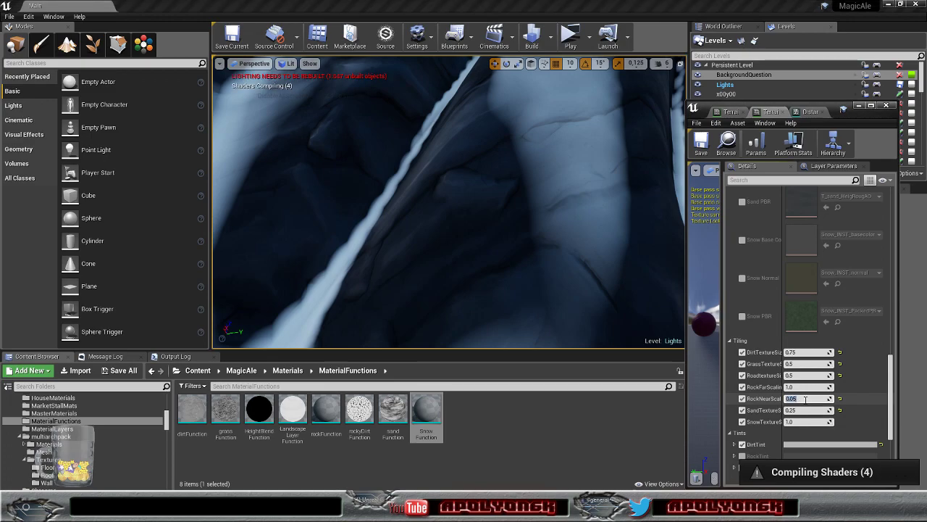
pyautogui.click(806, 387)
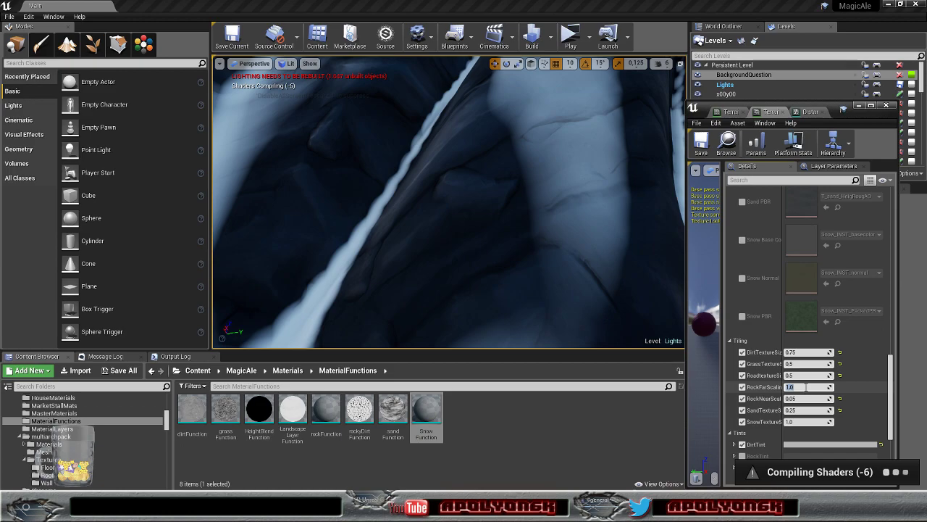
pyautogui.write('0')
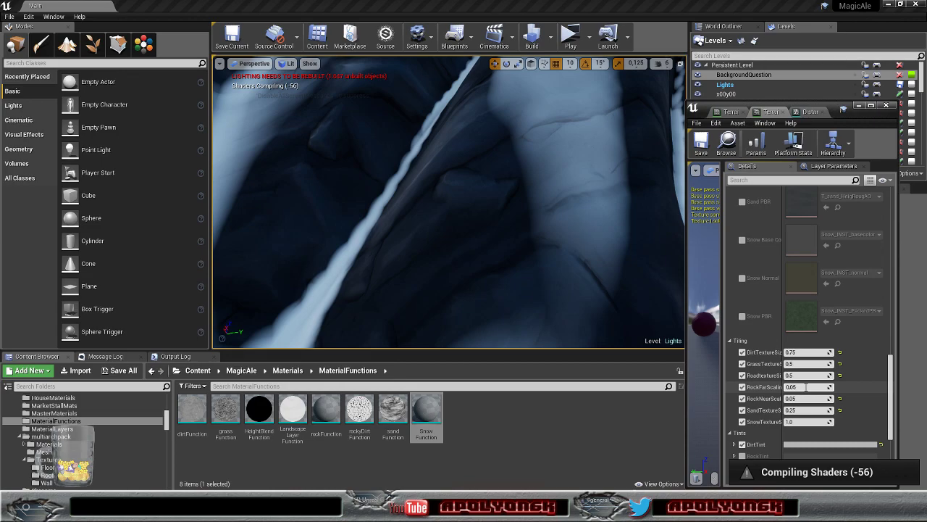
pyautogui.click(807, 398)
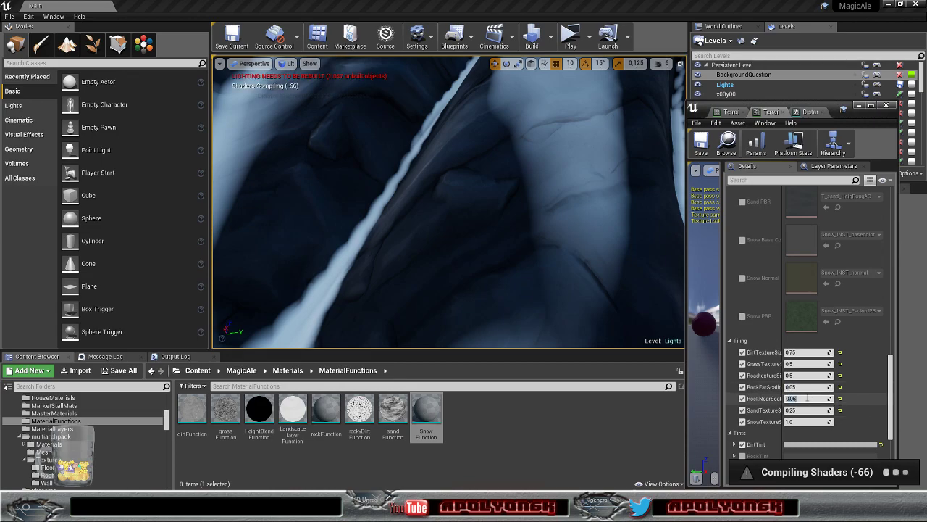
pyautogui.press('Return')
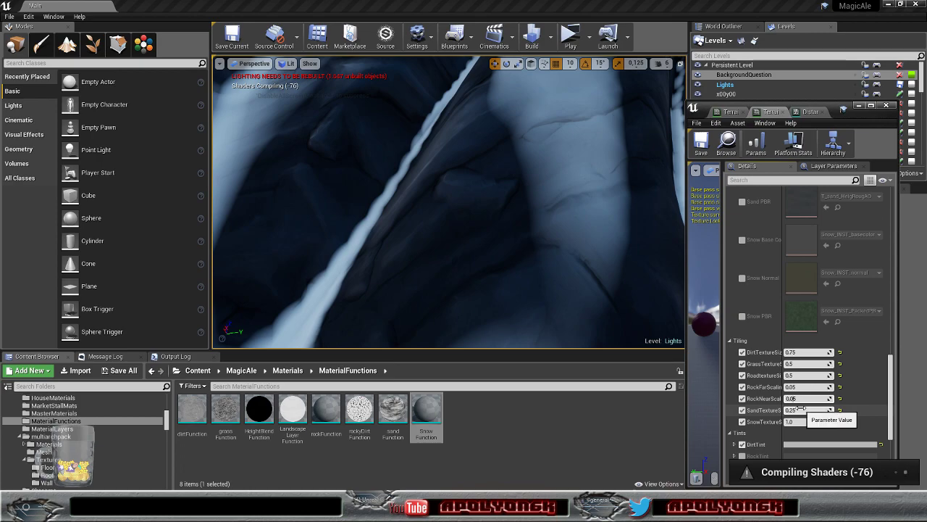
pyautogui.press('BackSpace')
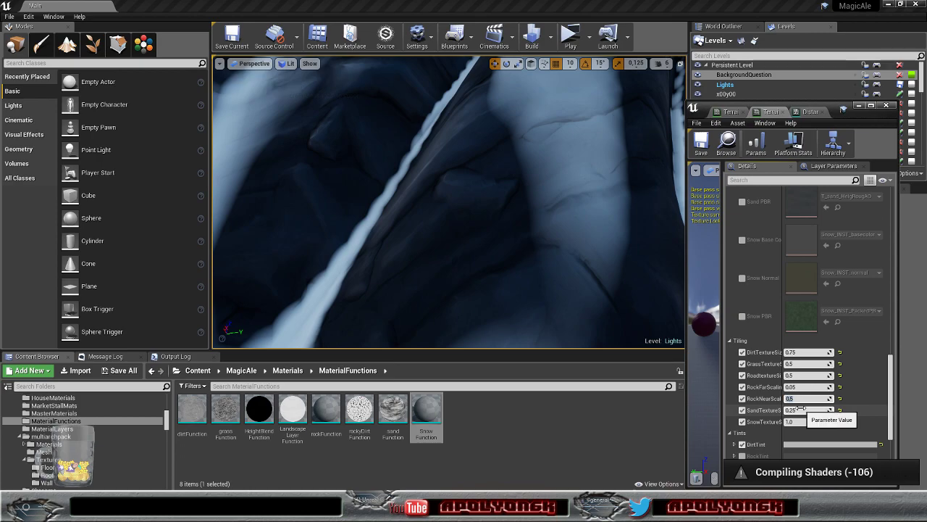
pyautogui.press('Return')
# - View the mountains from farther away and set RockFarScaling to 0.005
pyautogui.press('s')
pyautogui.moveTo(449, 203); pyautogui.dragTo(471, 163, button='right')
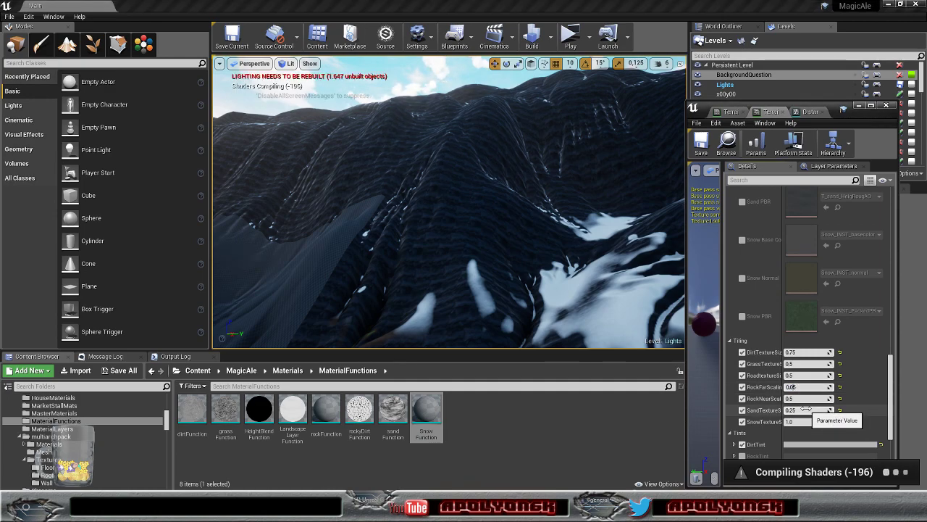
pyautogui.press('Return')
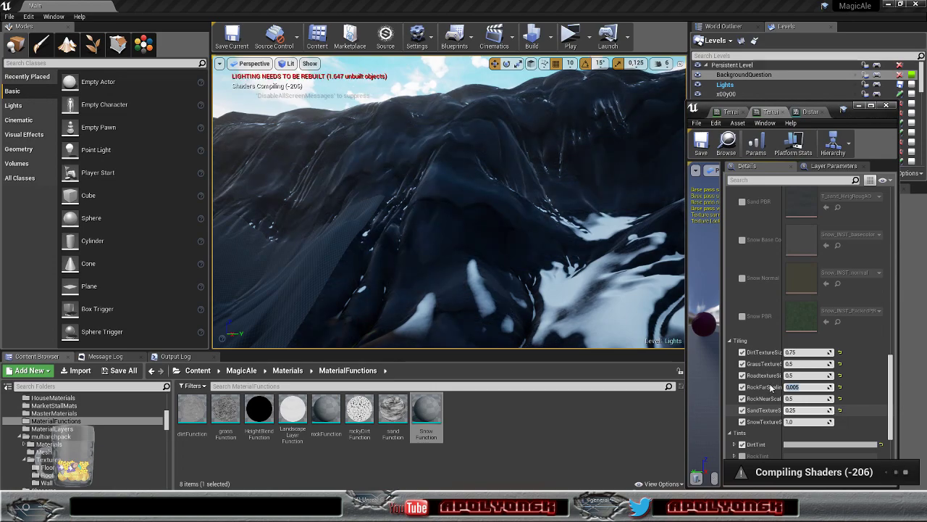
# - Fly toward and away from the slopes to examine how the rock tiling blends between near and far
pyautogui.press('s')
pyautogui.moveTo(506, 237); pyautogui.dragTo(473, 284, button='right')
pyautogui.press('w')
pyautogui.press('w')
pyautogui.press('w')
pyautogui.press('s')
pyautogui.press('w')
pyautogui.press('s')
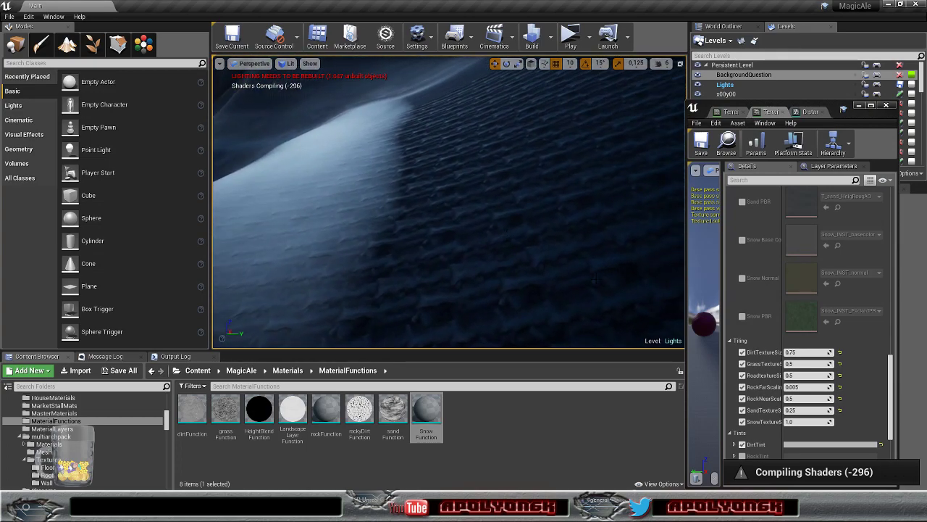
# - Set RockNearScaling to 0.05 and check the rock texture on the nearby slope
pyautogui.click(797, 398)
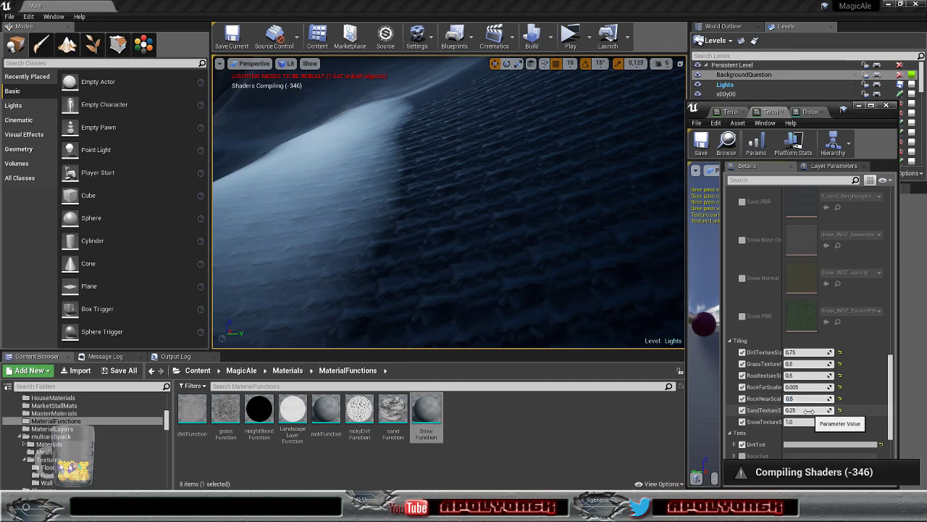
pyautogui.press('Return')
pyautogui.moveTo(551, 239); pyautogui.dragTo(551, 217, button='right')
pyautogui.press('s')
pyautogui.press('w')
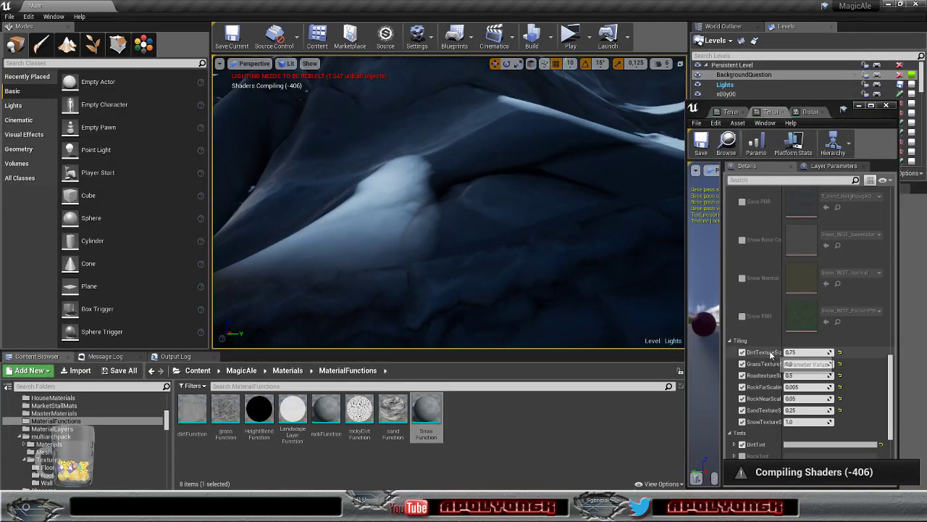
# - Collapse the Textures parameter group in the terrain material instance
pyautogui.scroll(-3, 772, 354)
pyautogui.scroll(10, 771, 354)
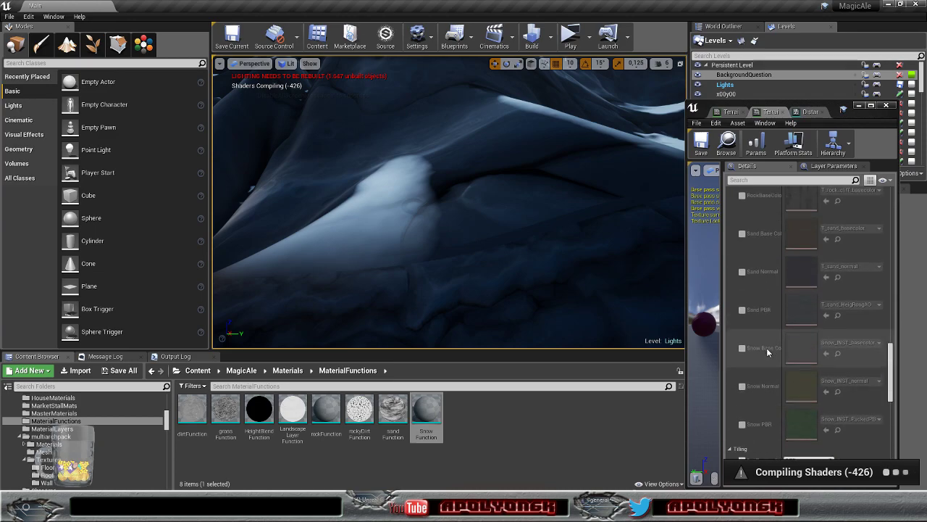
pyautogui.scroll(3, 766, 348)
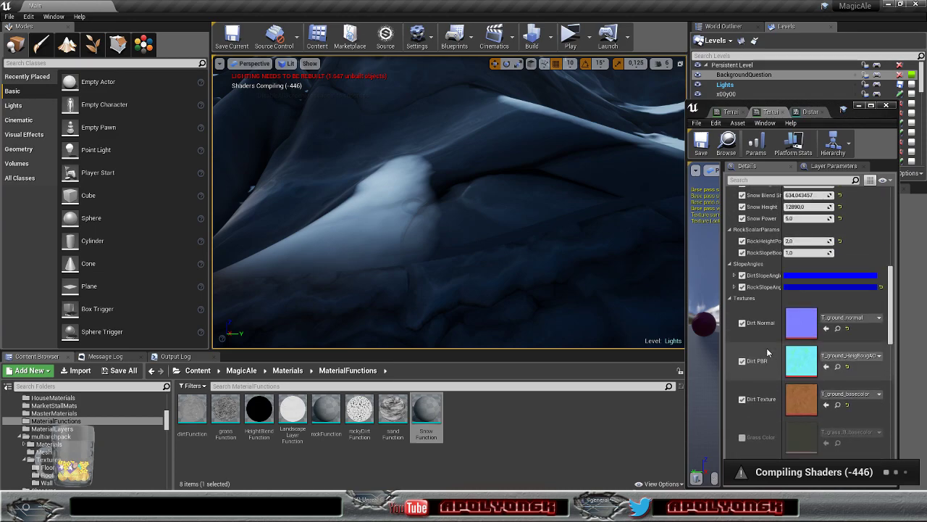
pyautogui.click(731, 298)
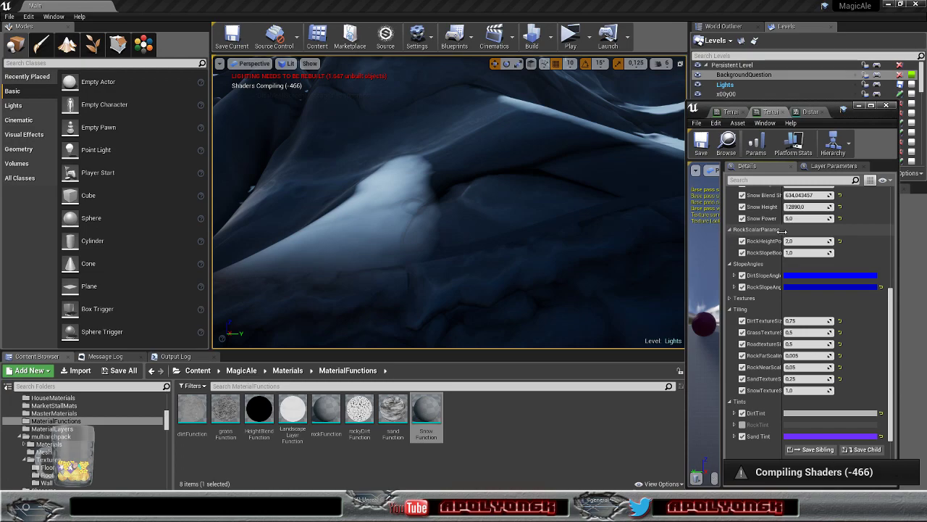
# - Enable the Blend Range parameter override and raise it to about 2304 while comparing the rock on the slope
pyautogui.scroll(5, 781, 239)
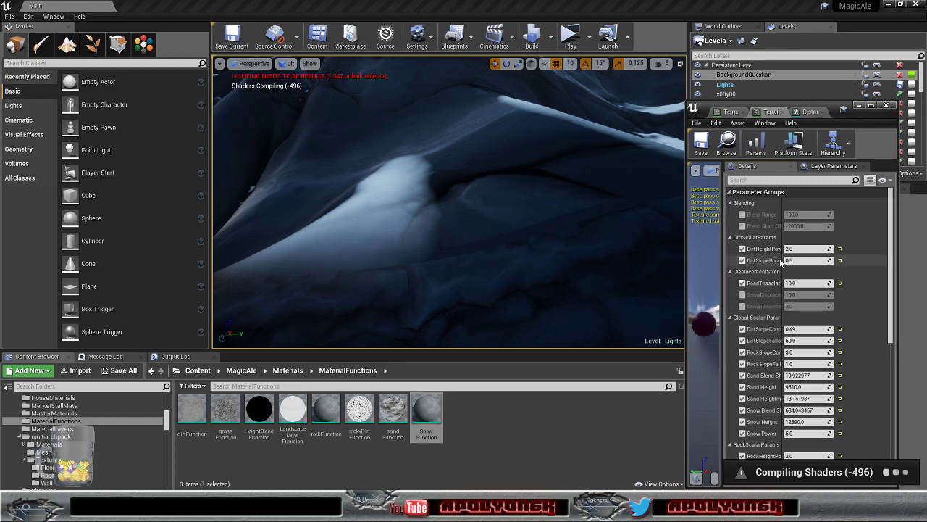
pyautogui.click(741, 214)
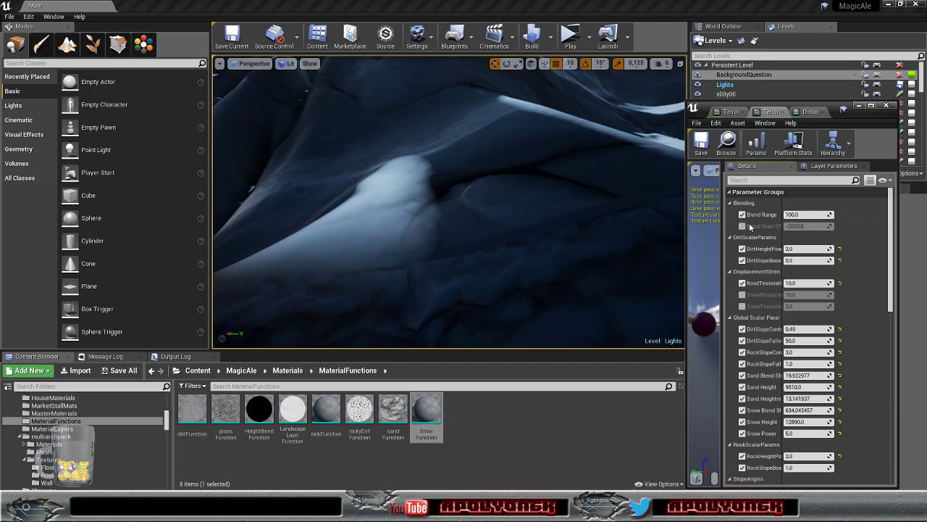
pyautogui.moveTo(804, 214); pyautogui.dragTo(862, 214)
pyautogui.moveTo(565, 210); pyautogui.dragTo(592, 244, button='right')
pyautogui.press('w')
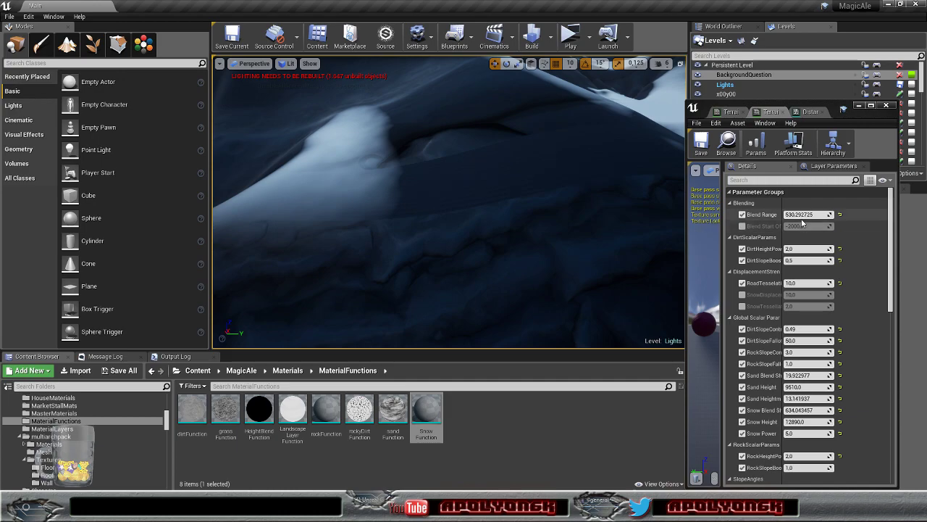
pyautogui.moveTo(804, 214); pyautogui.dragTo(869, 214)
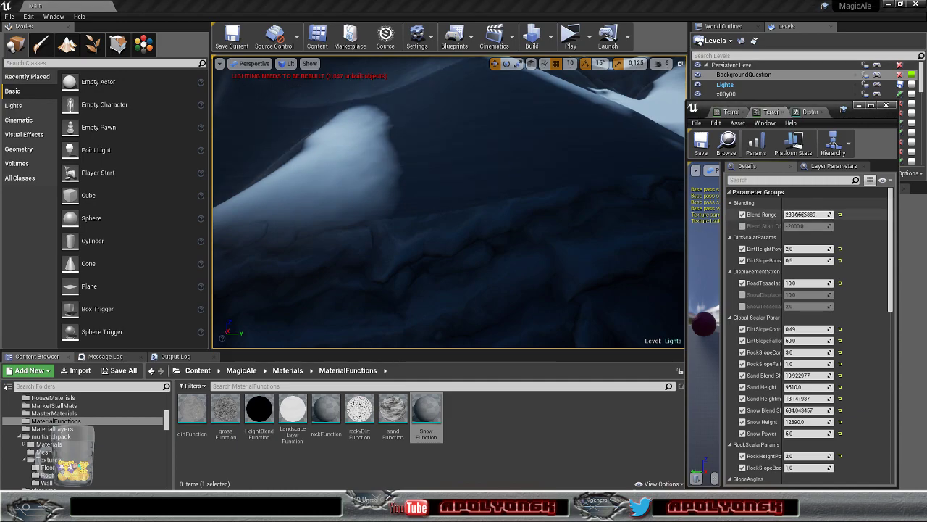
pyautogui.moveTo(579, 217); pyautogui.dragTo(525, 206, button='right')
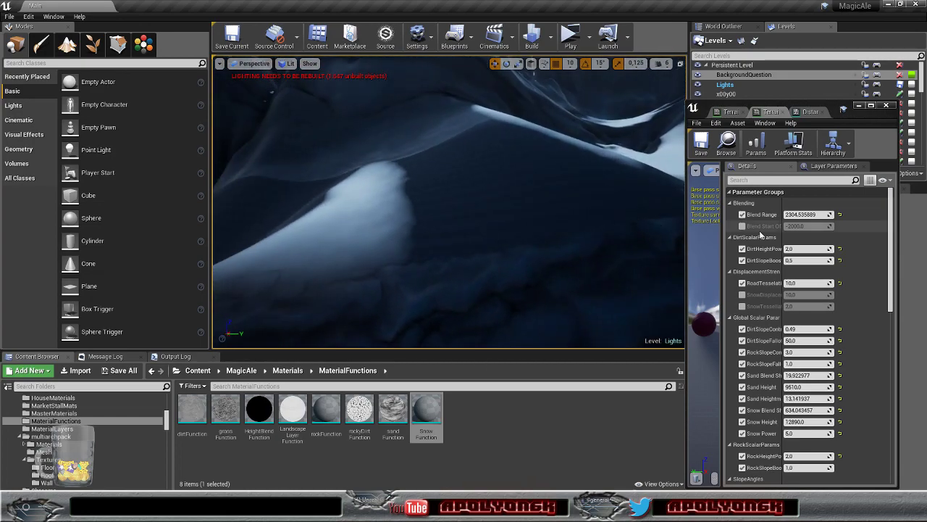
# - Set Blend Range to 10, then enable the Blend Start Offset override and set it to -5000
pyautogui.moveTo(804, 214); pyautogui.dragTo(771, 215)
pyautogui.click(796, 215)
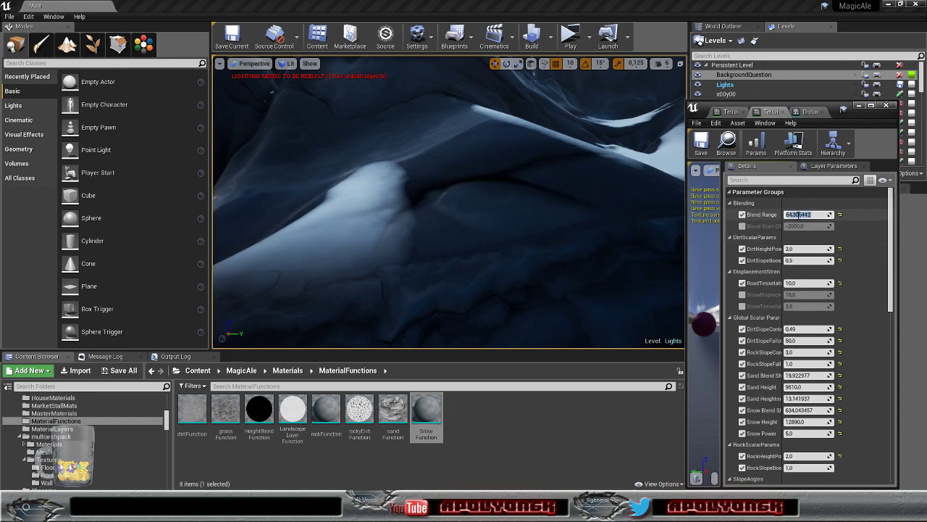
pyautogui.write('1')
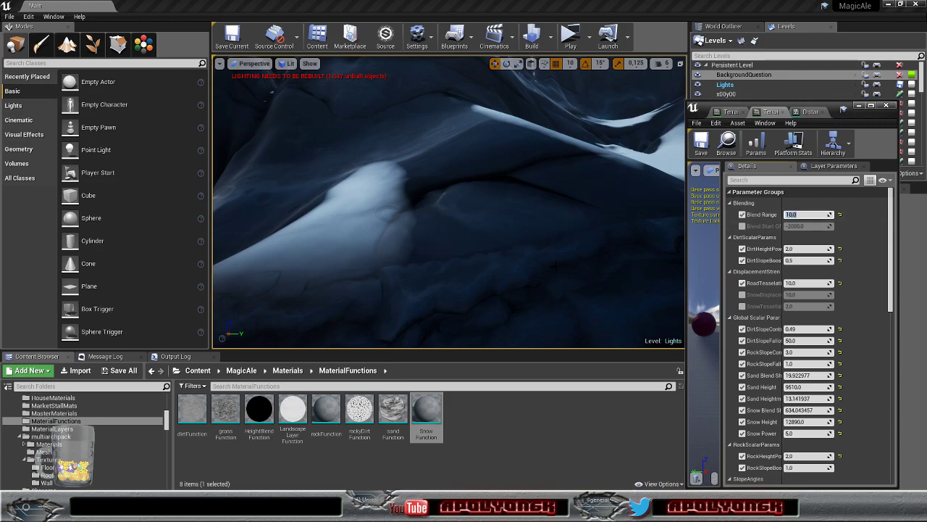
pyautogui.click(741, 226)
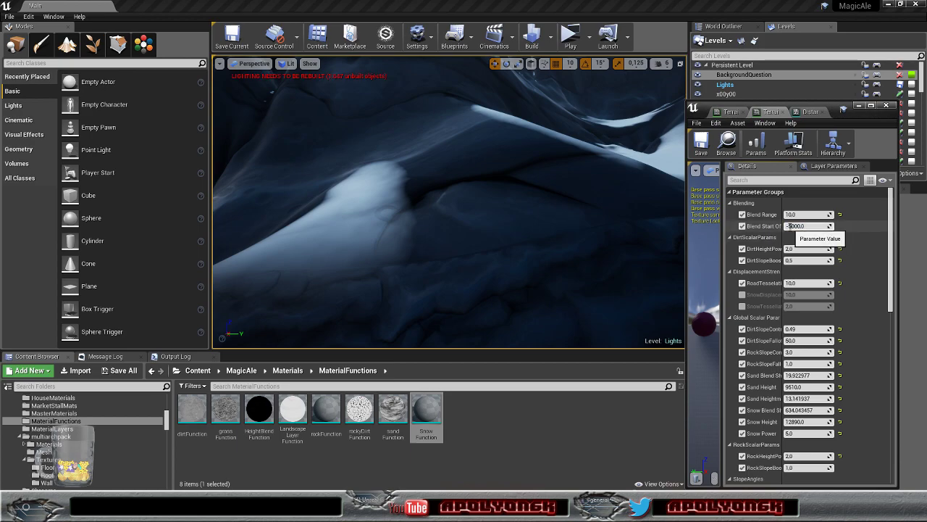
pyautogui.press('Return')
# - Fly over the mountain, the forest road and the building to examine where the near and far rock tiling switches
pyautogui.moveTo(449, 203); pyautogui.dragTo(315, 192, button='right')
pyautogui.press('w')
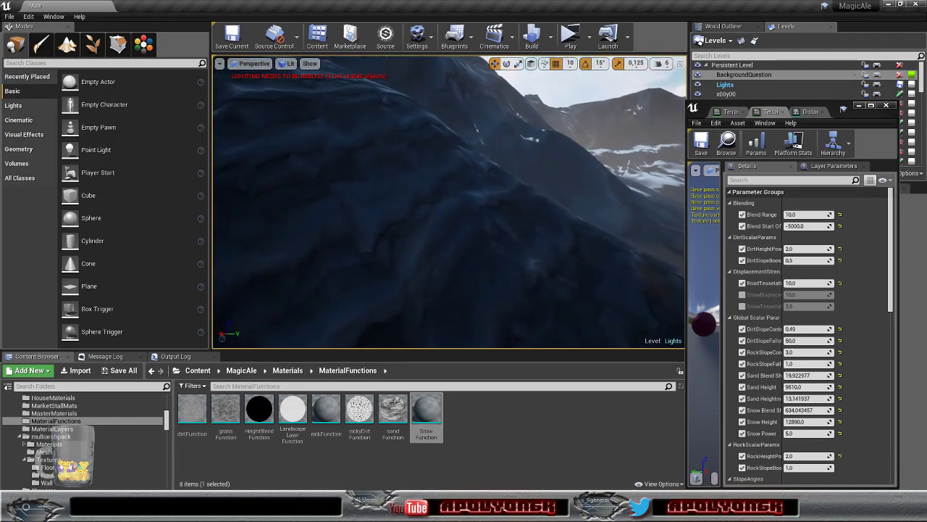
pyautogui.moveTo(449, 203); pyautogui.dragTo(438, 202, button='right')
pyautogui.press('w')
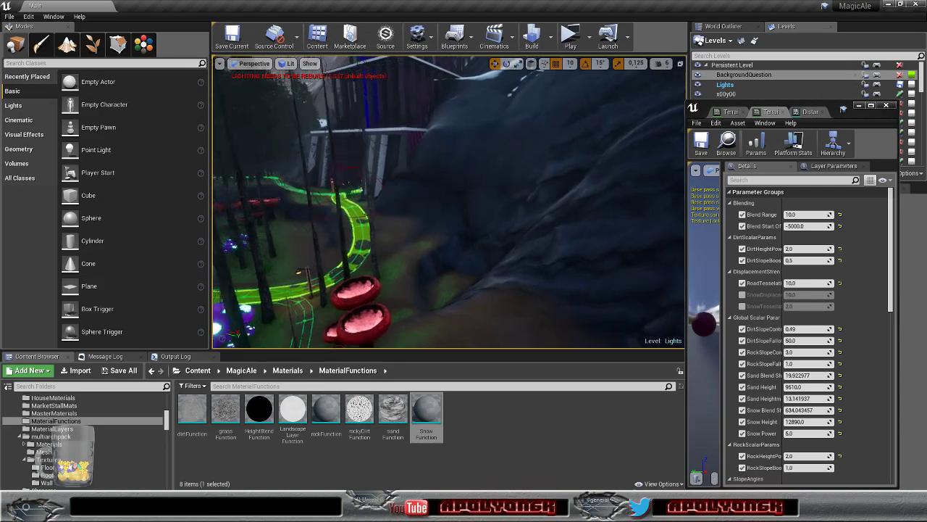
pyautogui.moveTo(449, 203); pyautogui.dragTo(424, 181, button='right')
pyautogui.press('w')
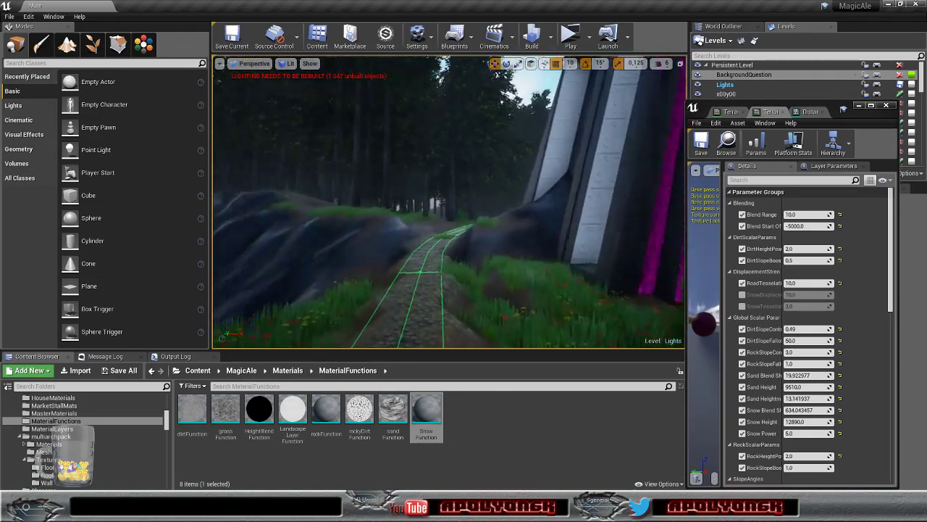
pyautogui.moveTo(449, 203); pyautogui.dragTo(427, 203, button='right')
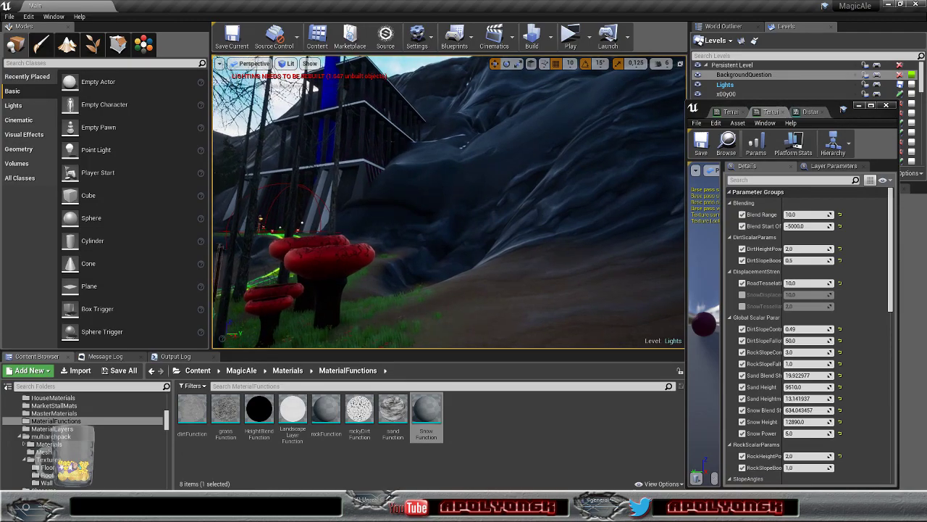
pyautogui.press('s')
pyautogui.press('w')
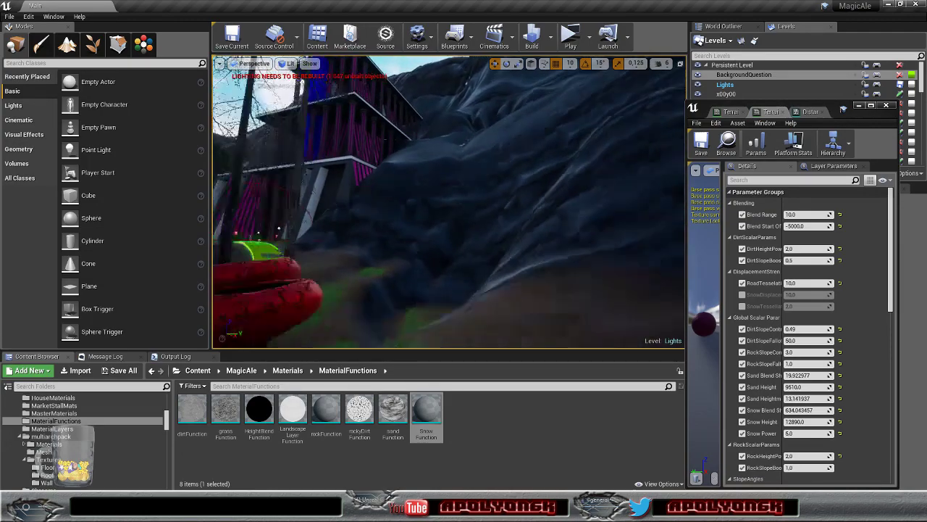
pyautogui.press('s')
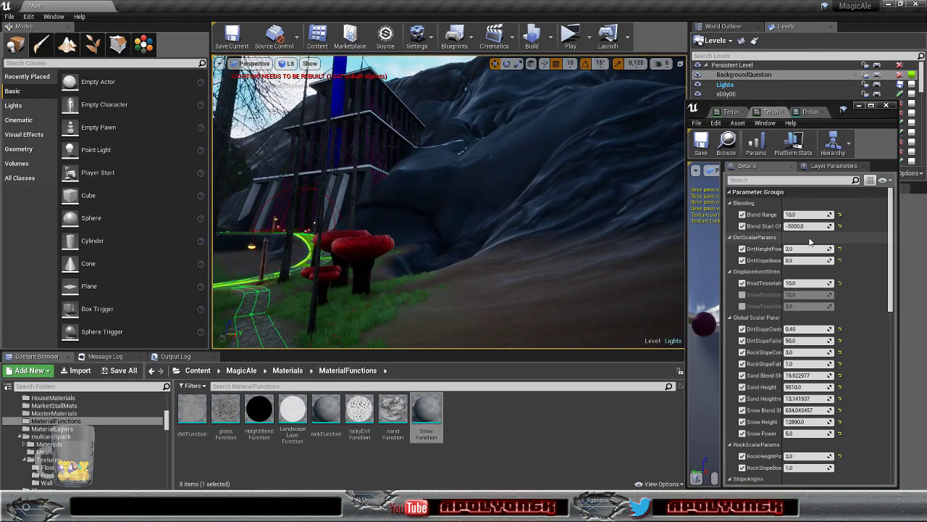
# - Raise Blend Range to about 2895 and move toward and away from the slope to check the transition
pyautogui.moveTo(807, 214)
pyautogui.mouseDown()
pyautogui.moveTo(847, 214)
pyautogui.moveTo(761, 222)
pyautogui.moveTo(805, 215)
pyautogui.mouseUp()
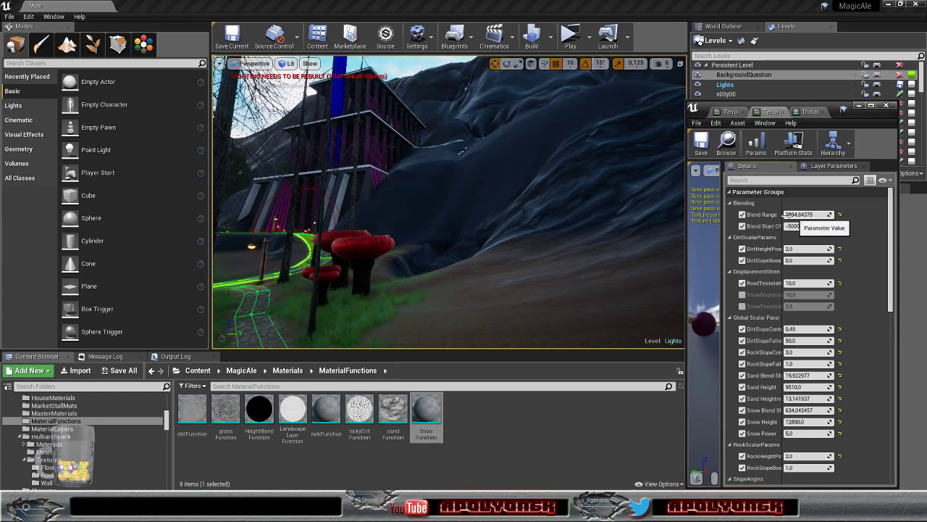
pyautogui.press('w')
pyautogui.moveTo(434, 213); pyautogui.dragTo(474, 200, button='right')
pyautogui.press('s')
pyautogui.press('w')
pyautogui.press('s')
pyautogui.press('w')
pyautogui.press('s')
pyautogui.press('w')
pyautogui.press('s')
pyautogui.press('w')
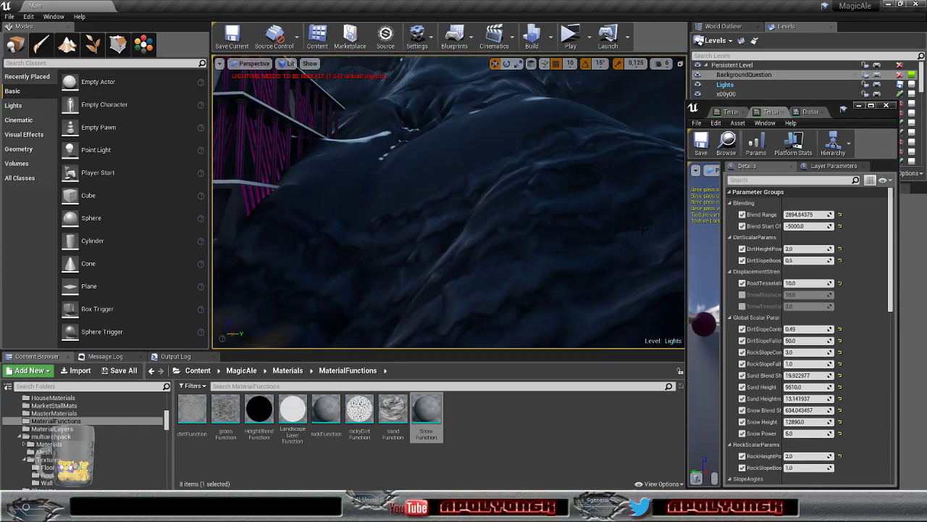
# - Set Blend Range to 1 and check the rock transition by moving toward and away from the slope
pyautogui.click(801, 214)
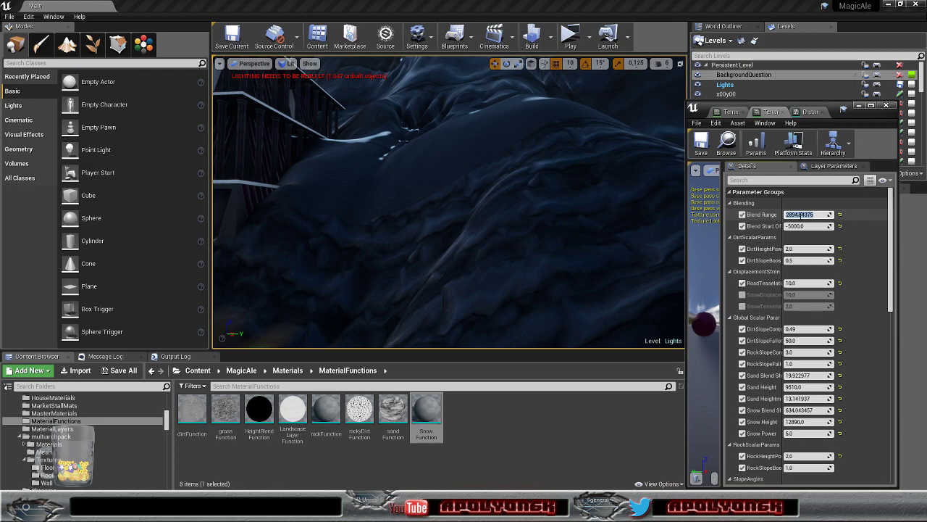
pyautogui.write('1')
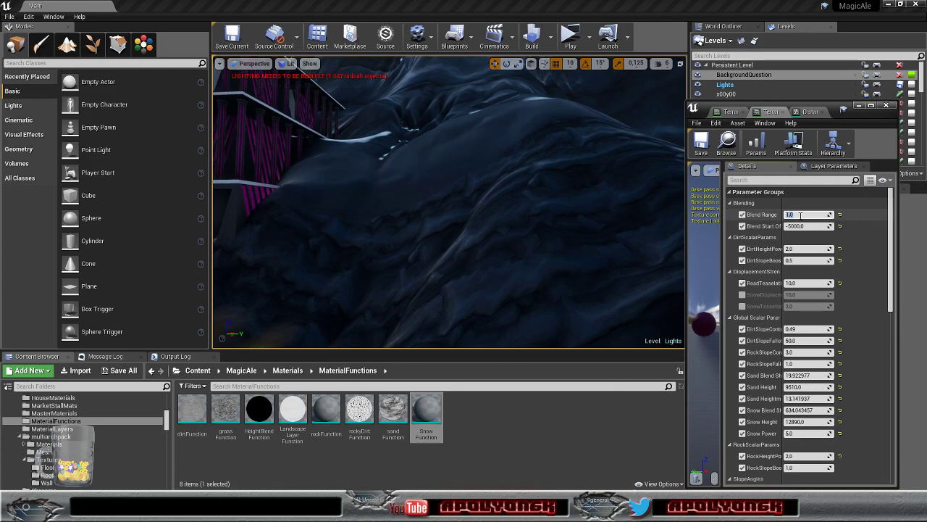
pyautogui.moveTo(521, 210); pyautogui.dragTo(474, 200, button='right')
pyautogui.press('w')
pyautogui.press('s')
pyautogui.press('w')
pyautogui.press('s')
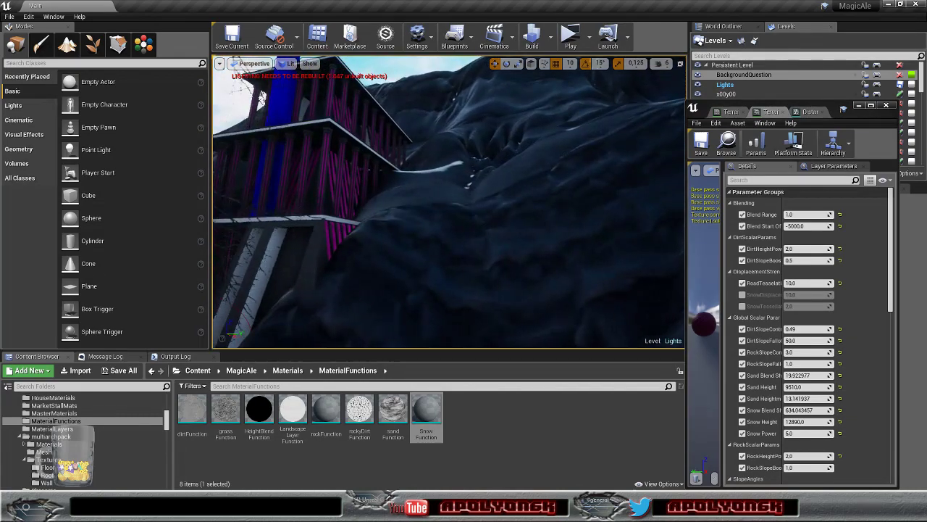
# - Set Blend Start Offset to -10000 and check the rock on the slopes and cliffs around the building
pyautogui.click(796, 226)
pyautogui.press('Return')
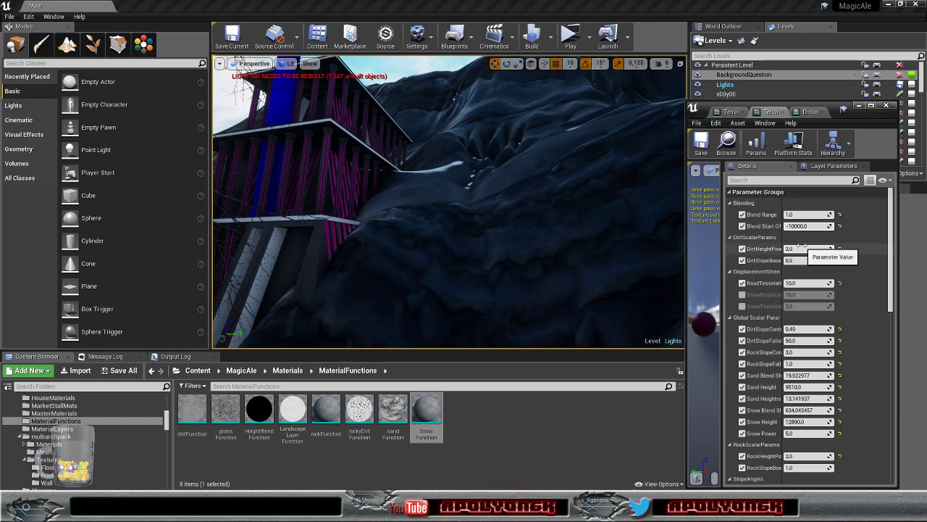
pyautogui.press('Return')
pyautogui.moveTo(551, 217)
pyautogui.mouseDown(button='right')
pyautogui.moveTo(572, 218)
pyautogui.moveTo(556, 206)
pyautogui.mouseUp(button='right')
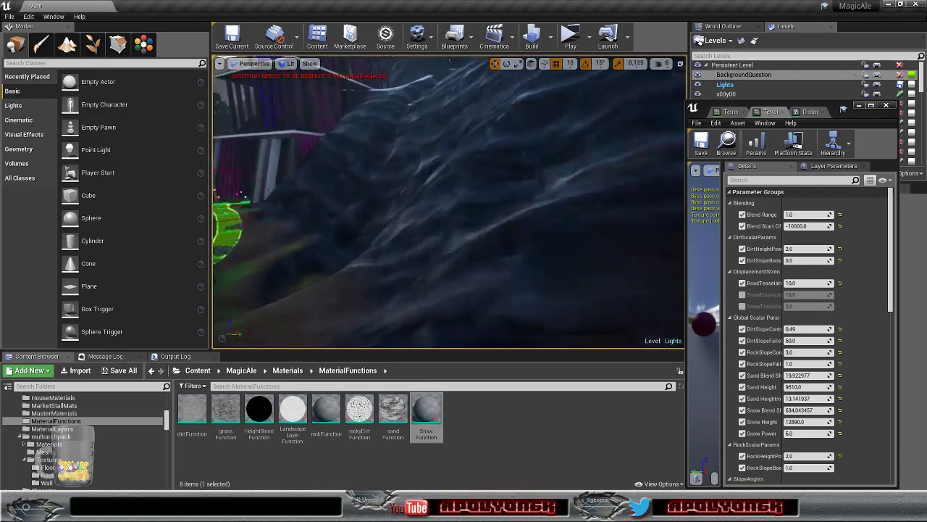
pyautogui.press('w')
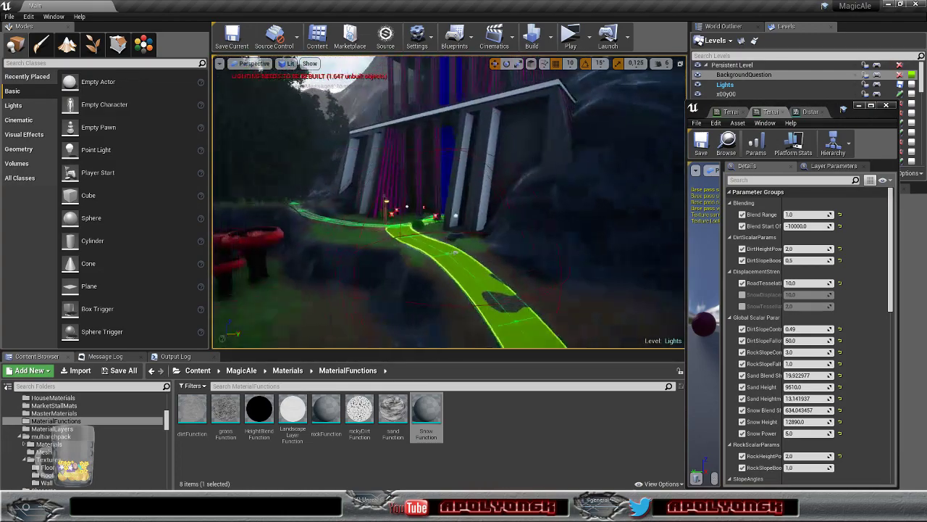
pyautogui.moveTo(449, 203); pyautogui.dragTo(319, 174, button='right')
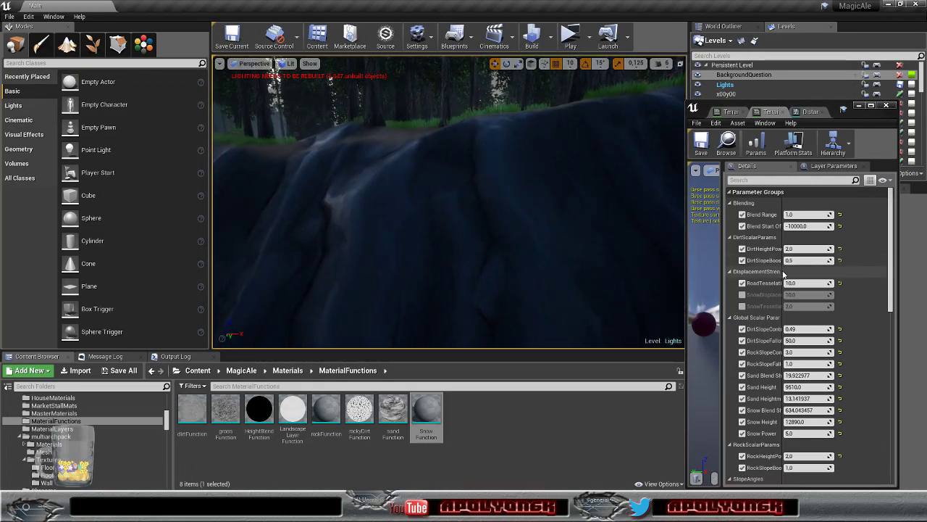
# - Set RockNearScaling in the Tiling group to 0.025 and check the rock on the slope and the forest cliff
pyautogui.scroll(-5, 754, 279)
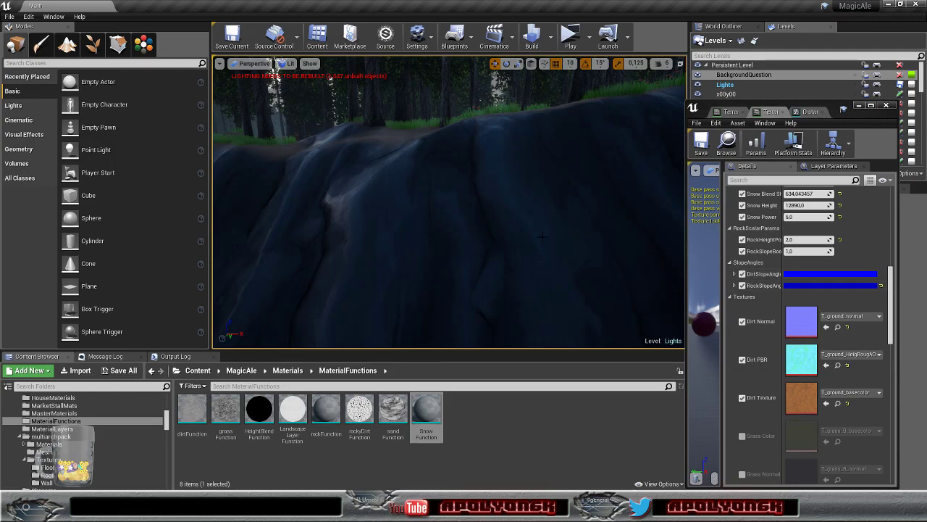
pyautogui.moveTo(449, 203); pyautogui.dragTo(504, 282, button='right')
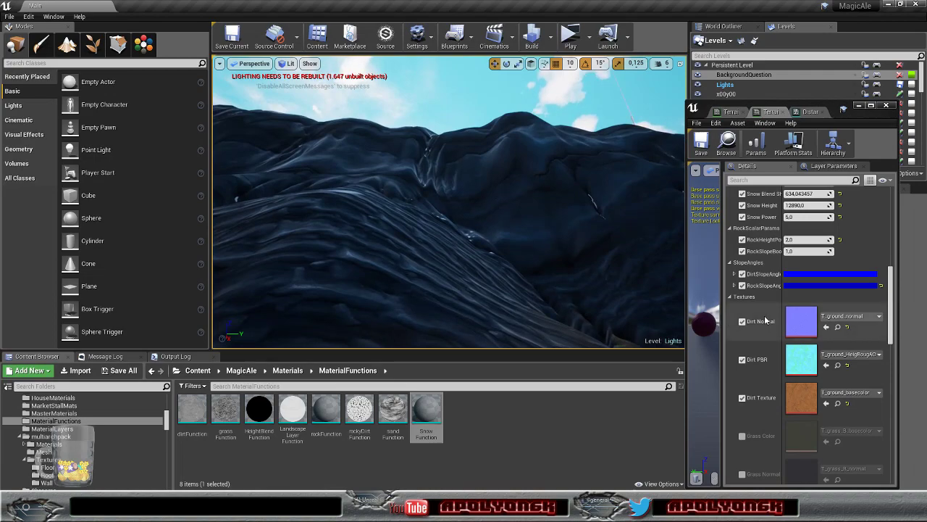
pyautogui.scroll(-8, 761, 305)
pyautogui.scroll(-5, 760, 305)
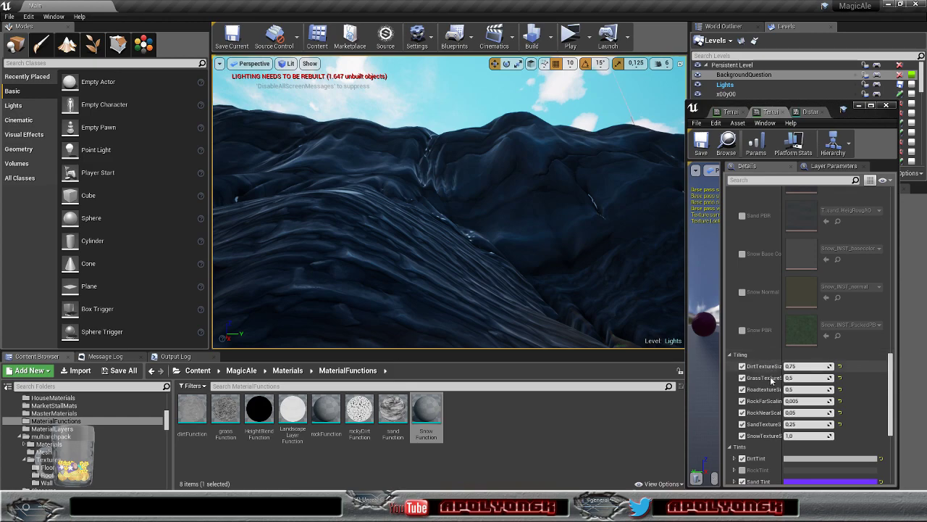
pyautogui.click(806, 412)
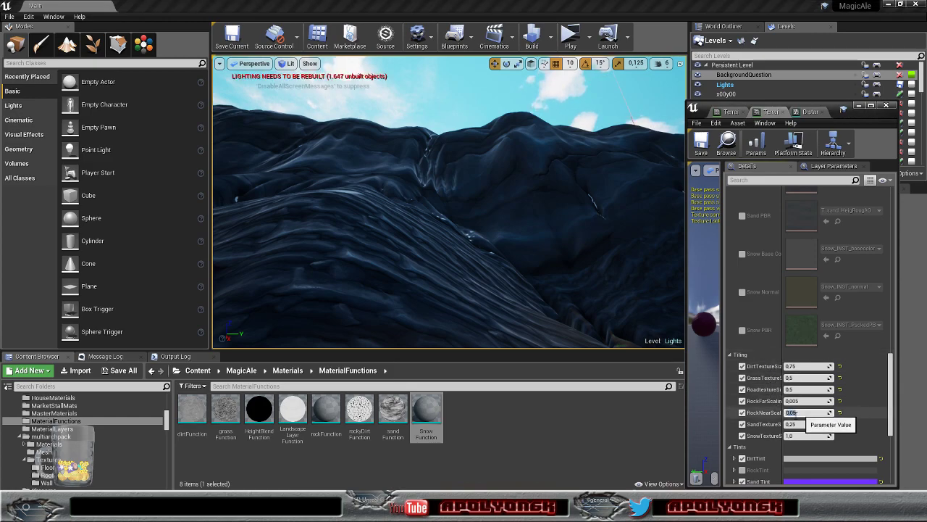
pyautogui.click(794, 413)
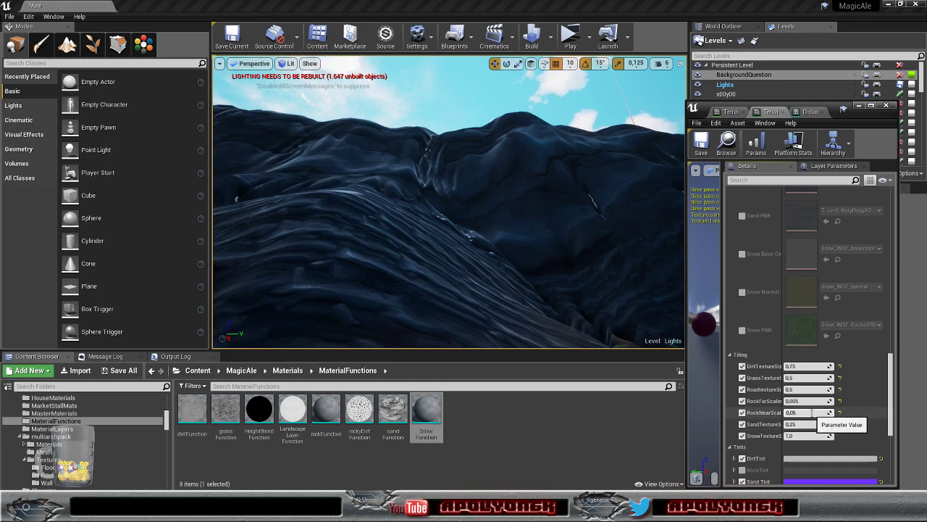
pyautogui.doubleClick(812, 413)
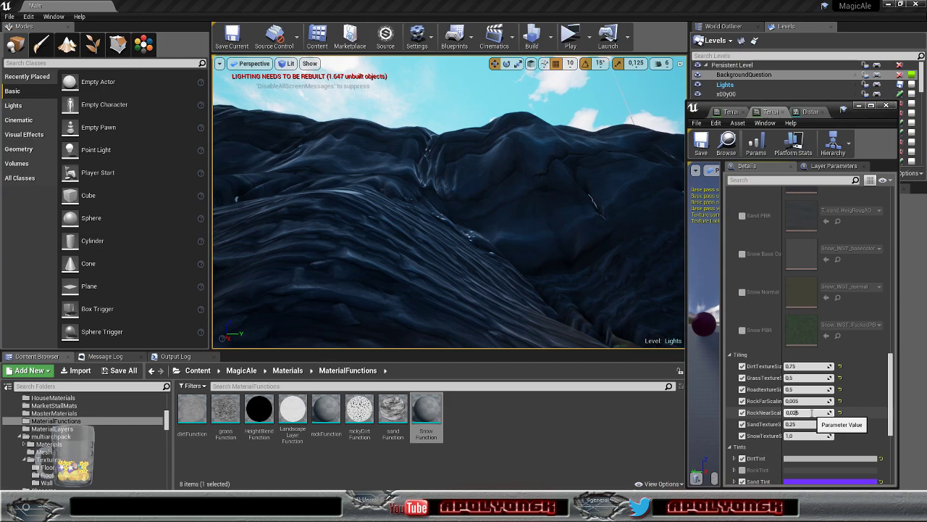
pyautogui.press('Return')
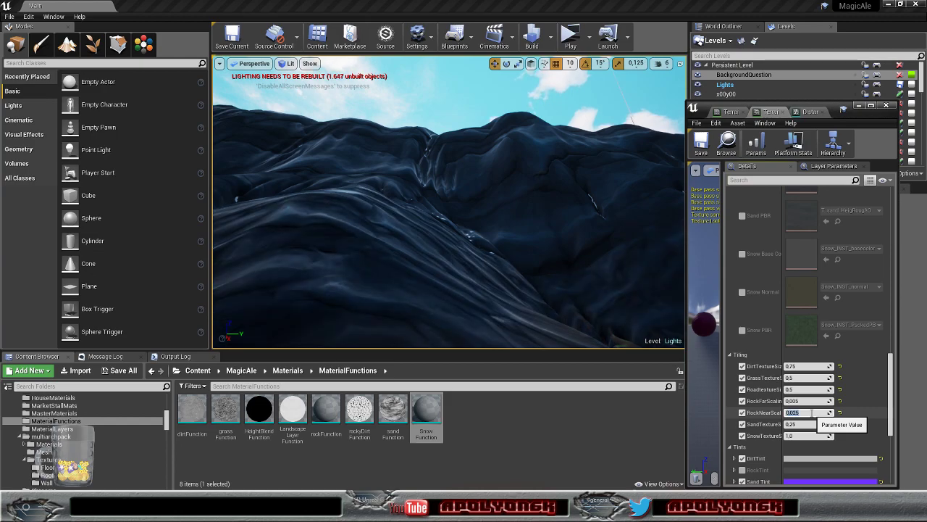
pyautogui.moveTo(464, 271); pyautogui.dragTo(355, 286, button='right')
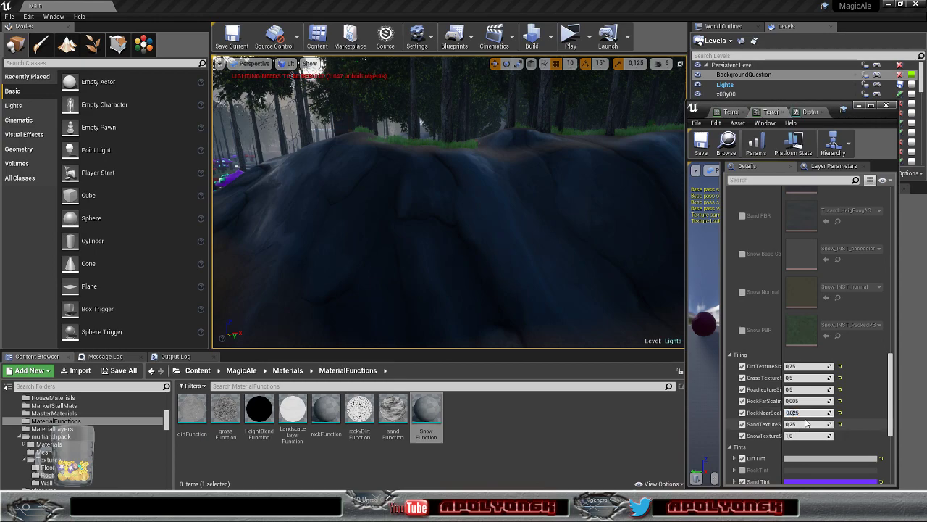
# - Set RockNearScaling to 0.075 in the terrain material instance
pyautogui.press('BackSpace')
pyautogui.write('7')
pyautogui.press('Return')
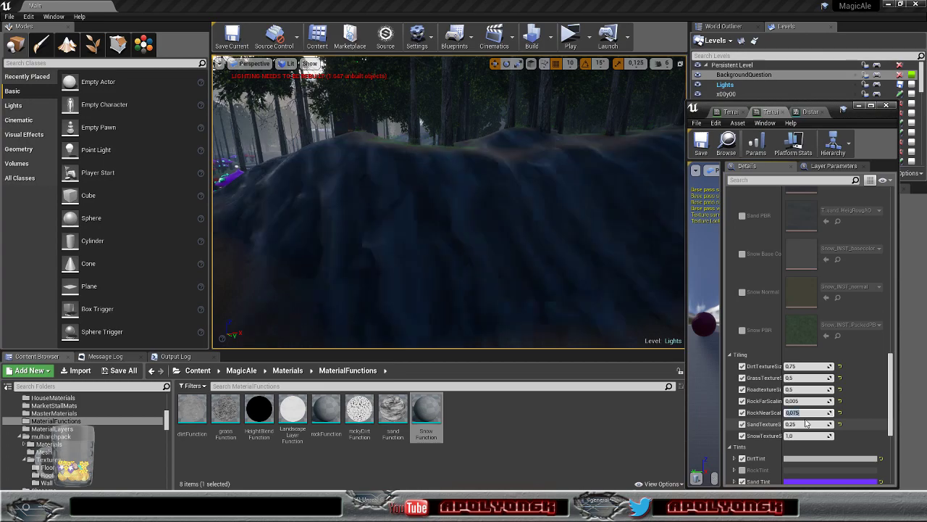
# - Fly around the cliffs, mountain slopes and forest path to examine the rock tiling near and far
pyautogui.moveTo(464, 290); pyautogui.dragTo(482, 301, button='right')
pyautogui.moveTo(449, 217); pyautogui.dragTo(621, 255, button='right')
pyautogui.press('w')
pyautogui.press('s')
pyautogui.press('w')
pyautogui.press('s')
pyautogui.press('s')
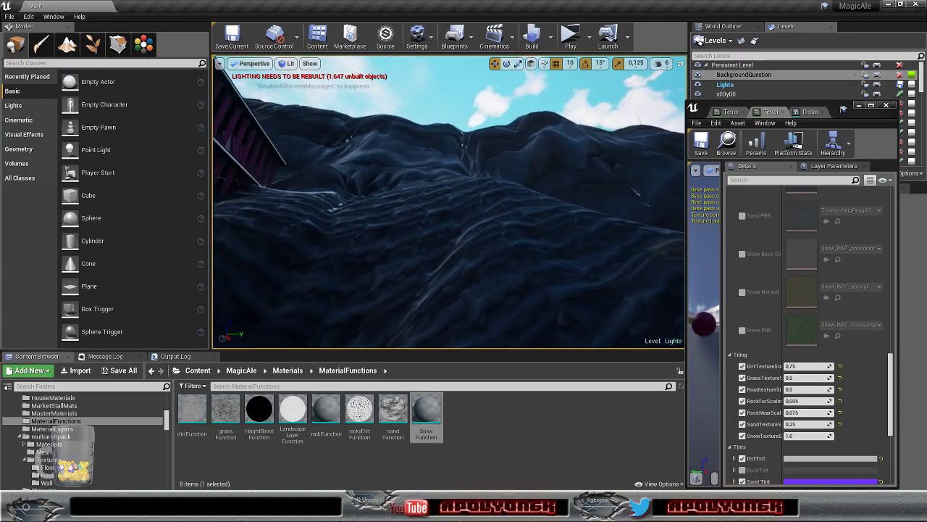
pyautogui.moveTo(449, 203); pyautogui.dragTo(373, 208, button='right')
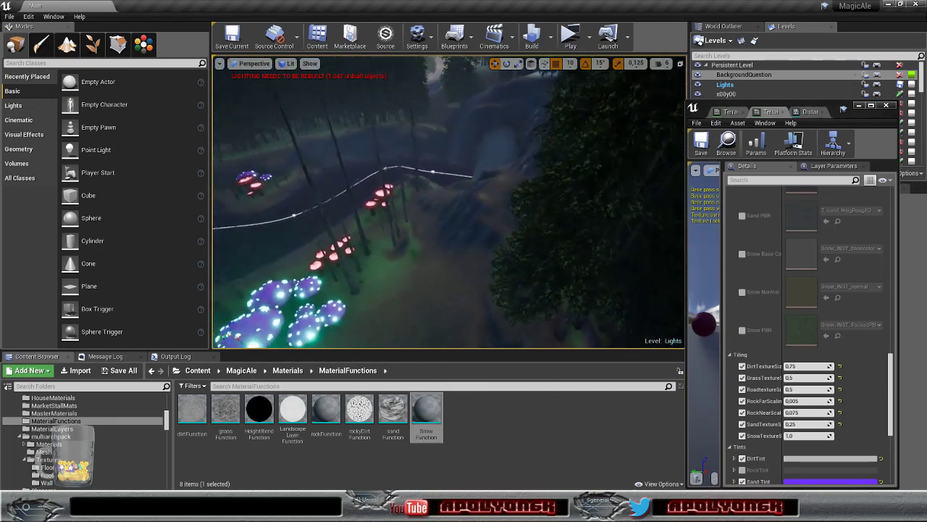
pyautogui.moveTo(449, 203); pyautogui.dragTo(428, 210, button='right')
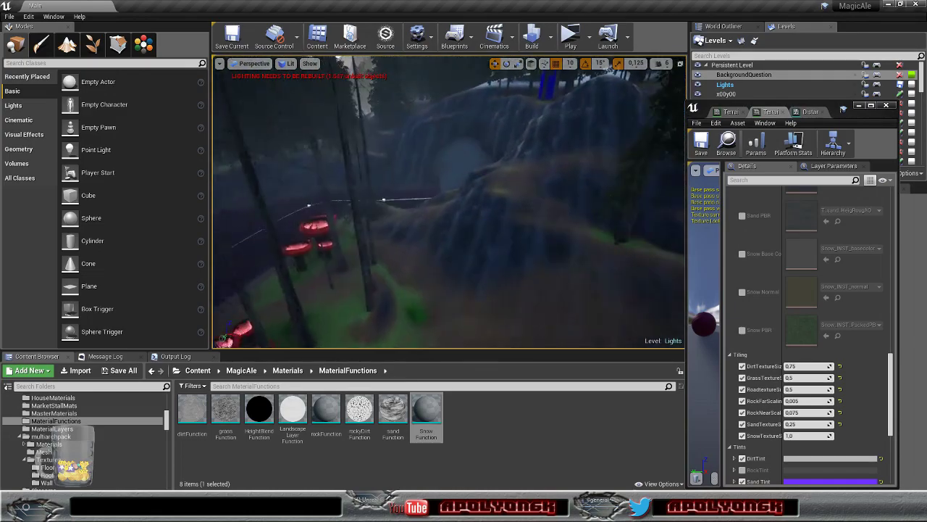
# - Run the game in a standalone preview and resume the "Closed gates" saved game
pyautogui.moveTo(449, 202); pyautogui.dragTo(420, 197, button='right')
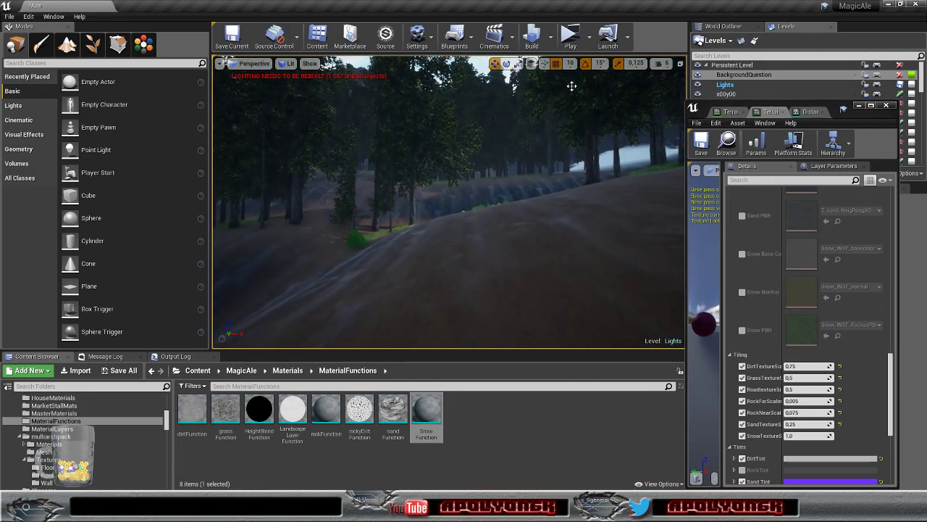
pyautogui.click(571, 36)
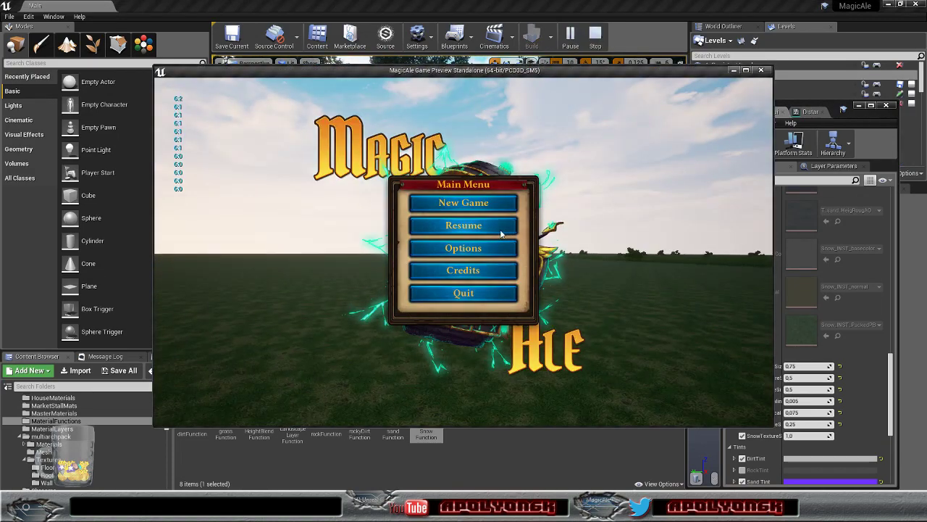
pyautogui.click(485, 225)
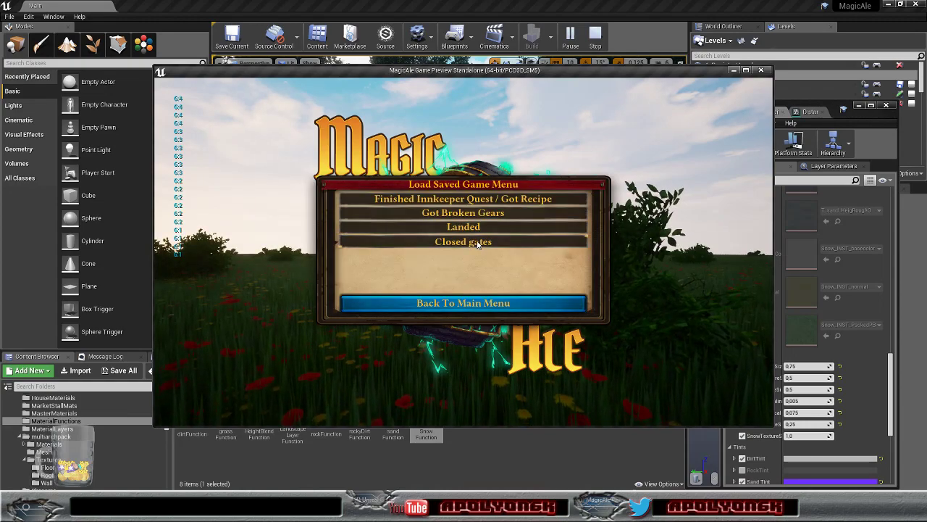
pyautogui.click(480, 244)
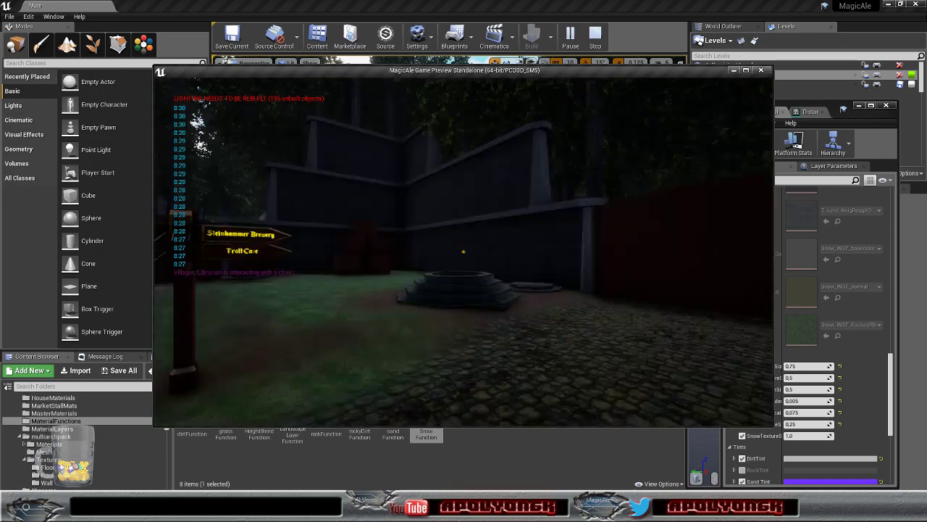
# - Walk around the village to examine the rock slopes below the red-roofed houses in the game preview
pyautogui.press('w')
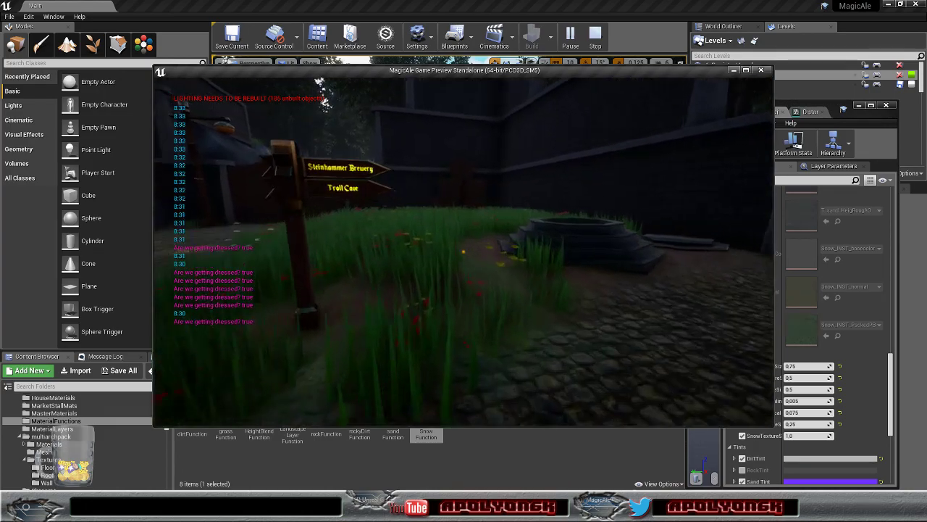
pyautogui.press('w')
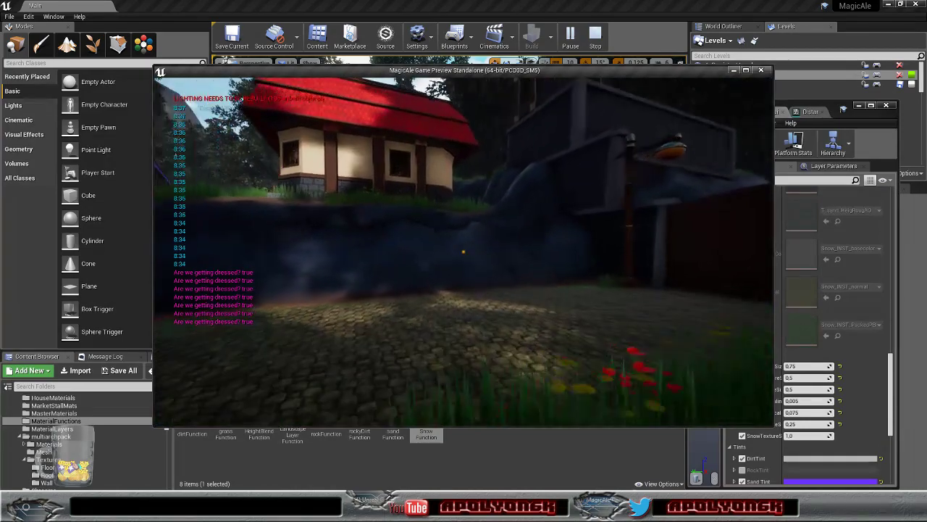
pyautogui.press('w')
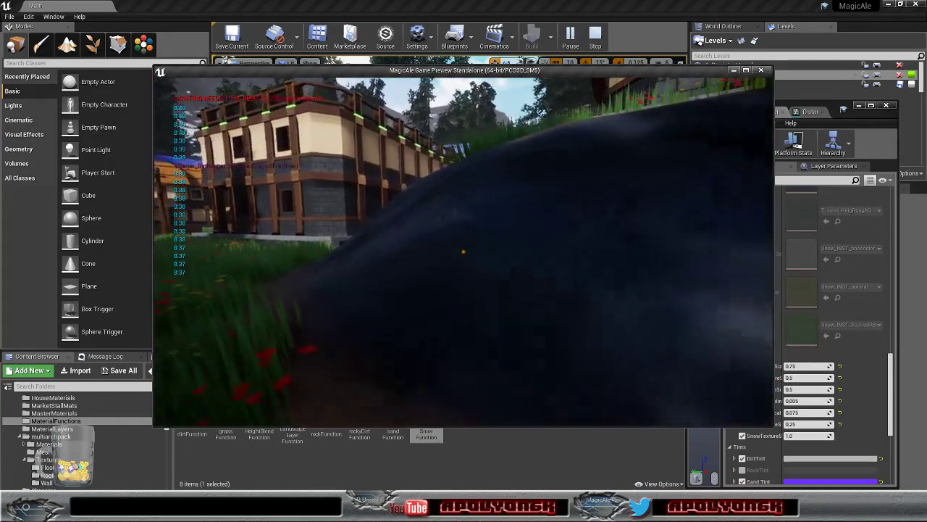
pyautogui.press('w')
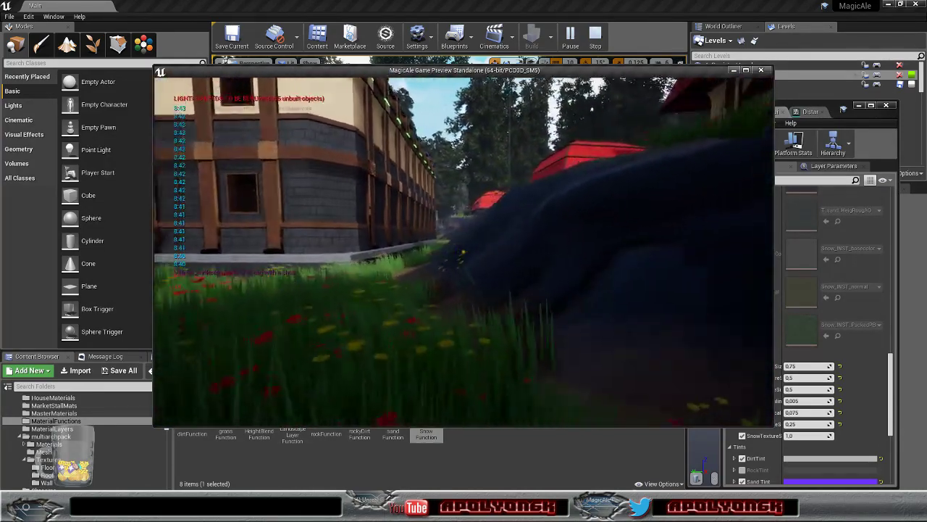
pyautogui.press('w')
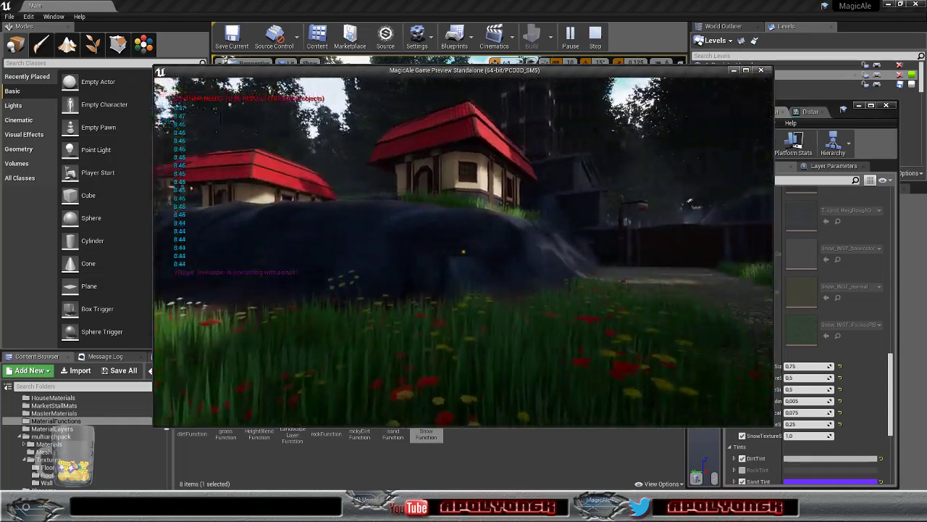
pyautogui.press('w')
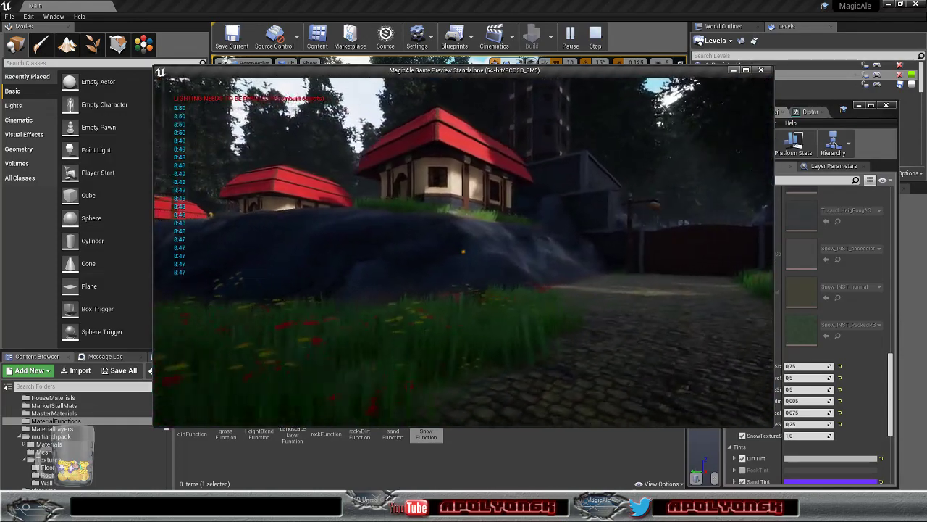
# - Move a wooden crate in the walled corner by the town gate and head out through the open gate
pyautogui.press('w')
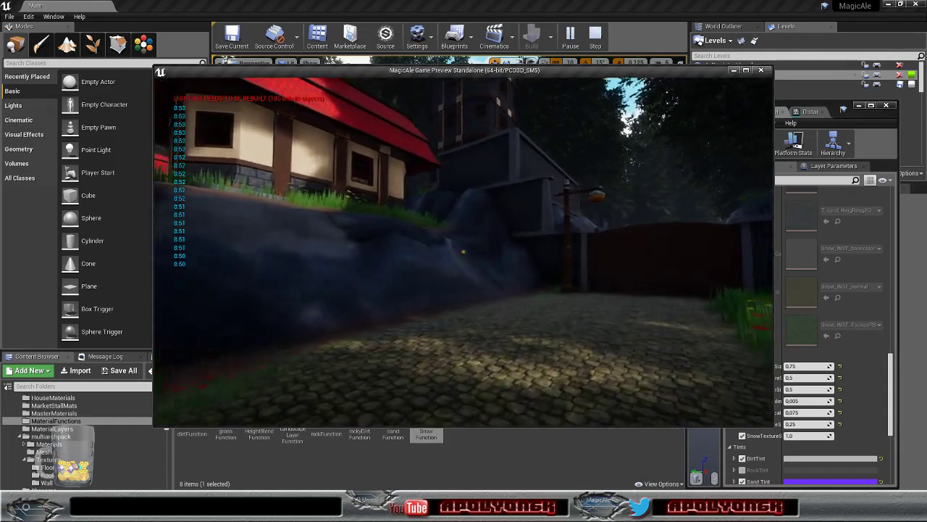
pyautogui.press('w')
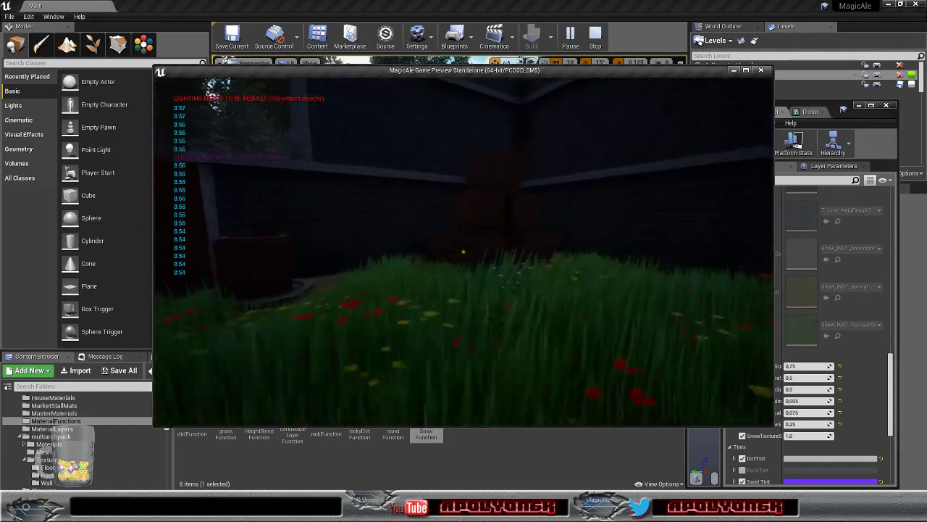
pyautogui.press('w')
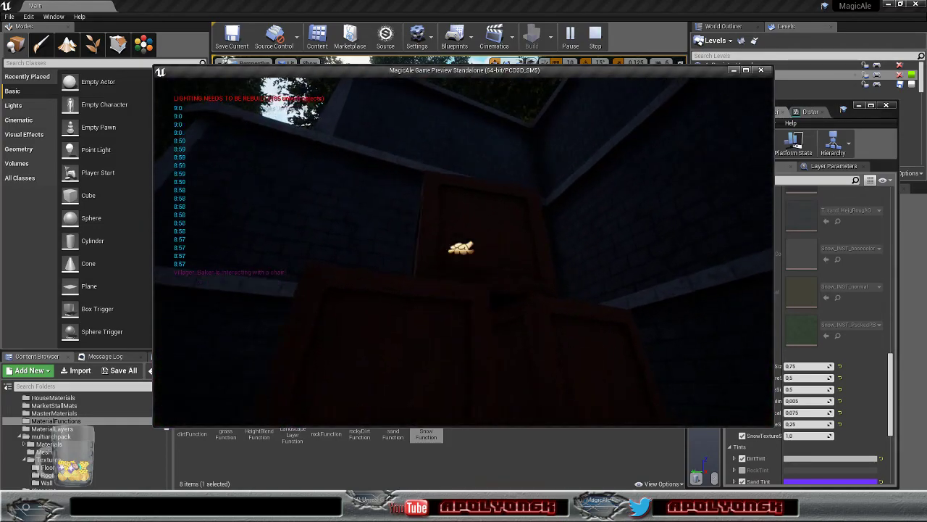
pyautogui.press('w')
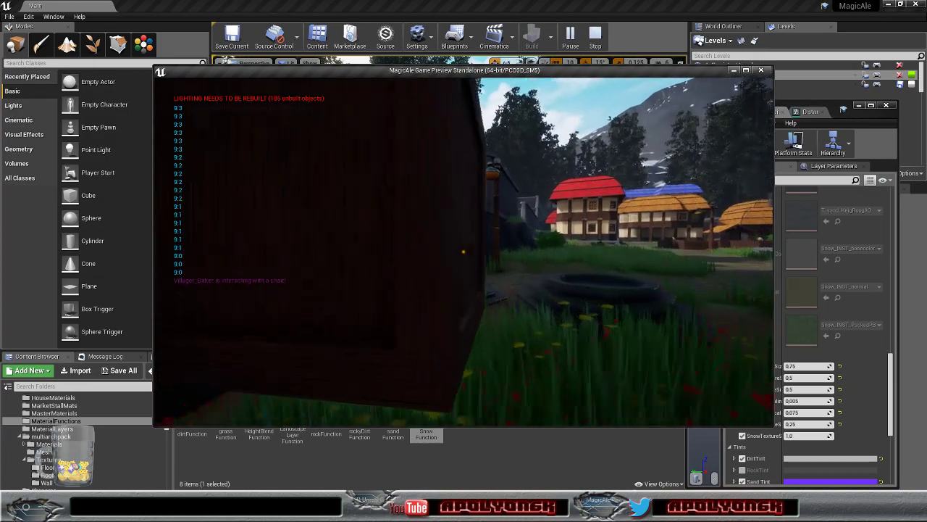
pyautogui.press('w')
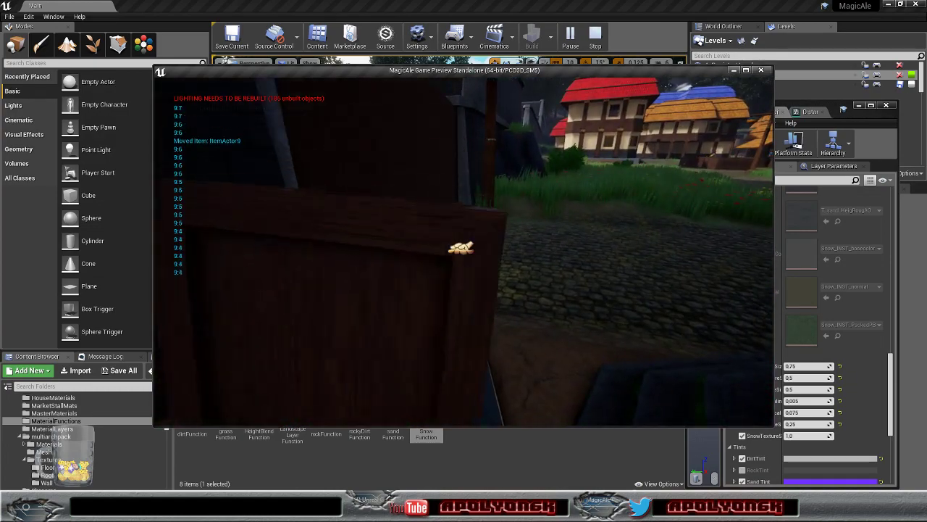
pyautogui.press('w')
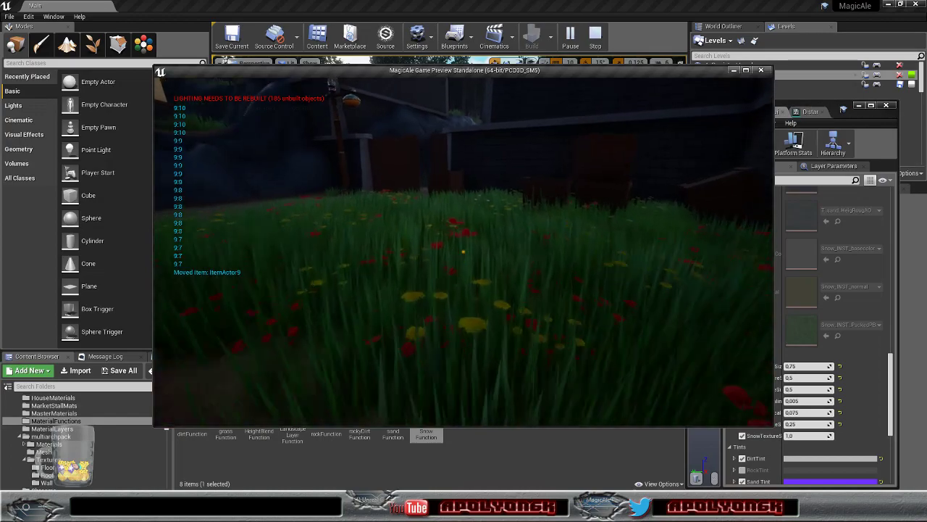
pyautogui.press('w')
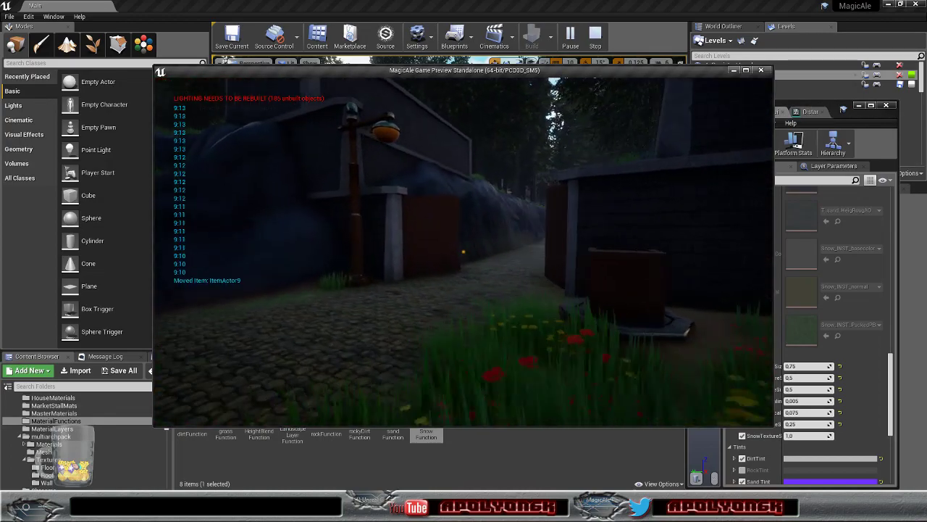
# - Walk along the cobblestone road outside the gate to examine the rock walls and the distance blending ahead
pyautogui.press('w')
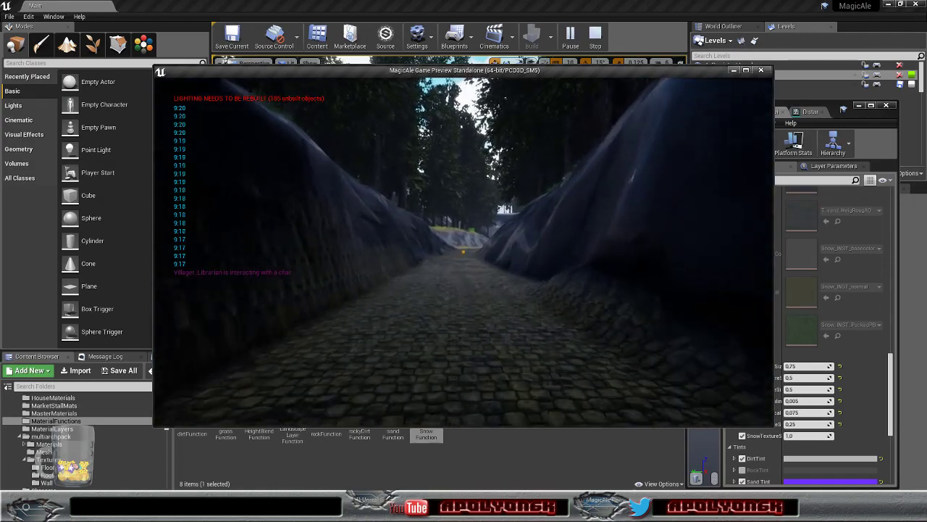
pyautogui.press('w')
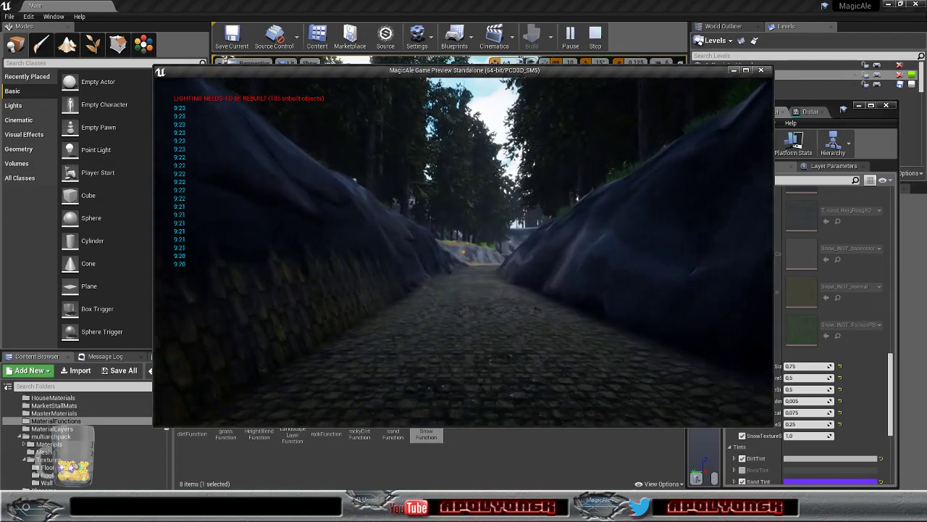
pyautogui.press('w')
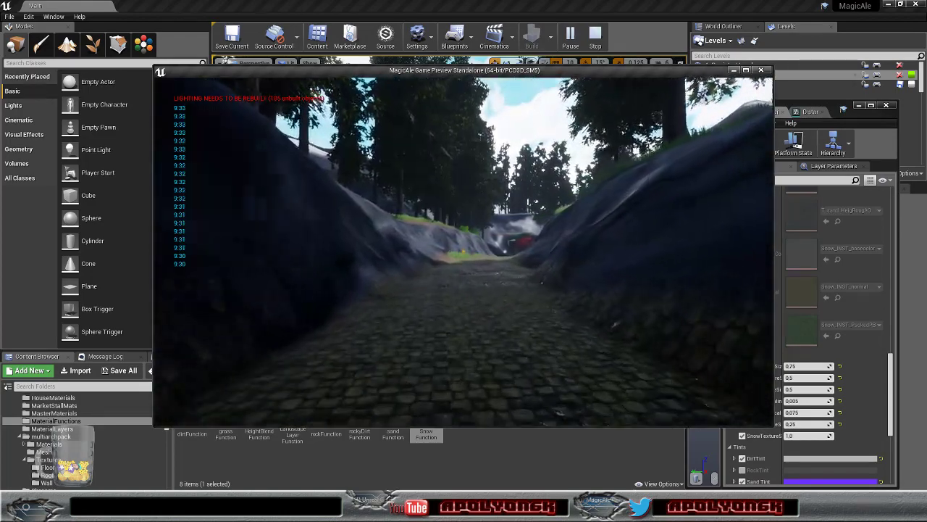
pyautogui.press('w')
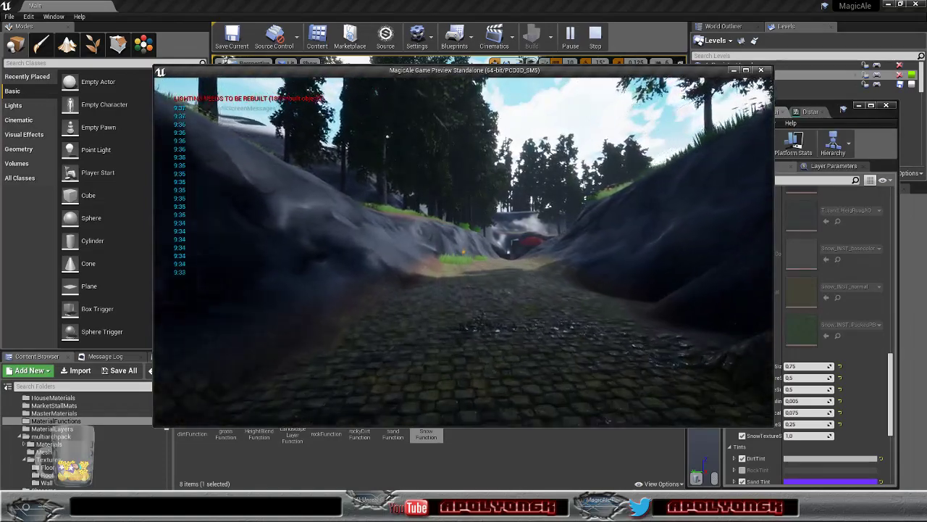
pyautogui.press('w')
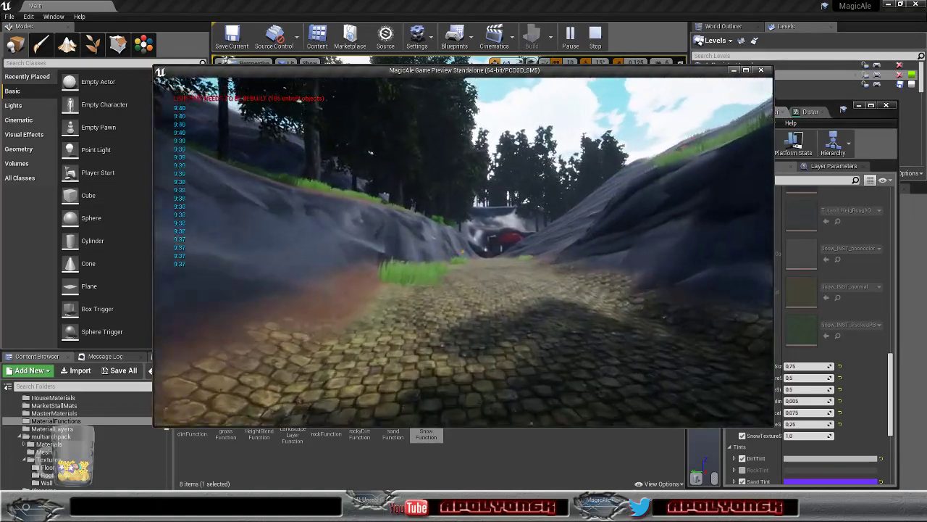
pyautogui.press('w')
pyautogui.press('w')
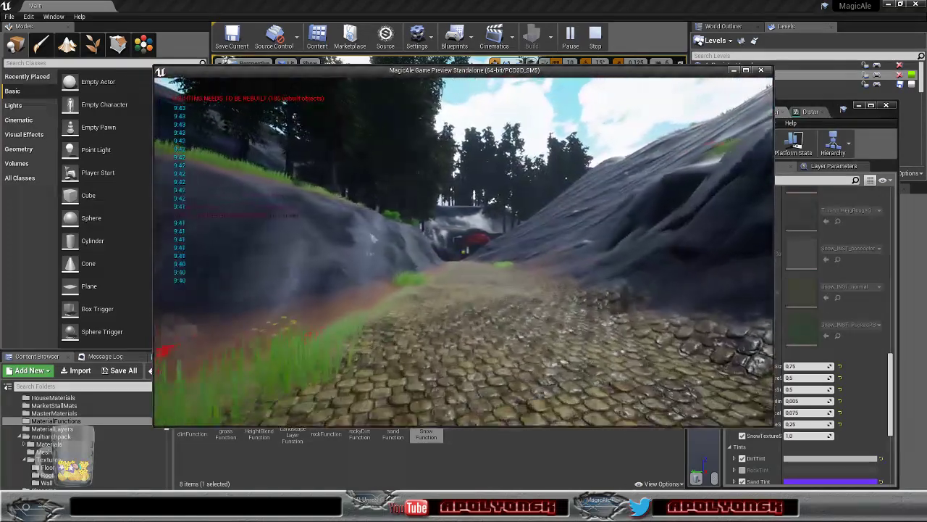
pyautogui.press('w')
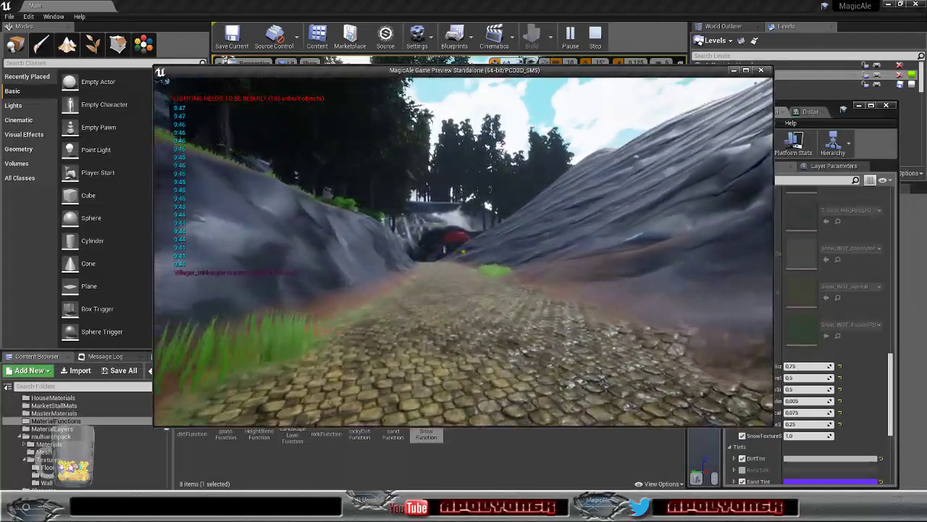
pyautogui.press('w')
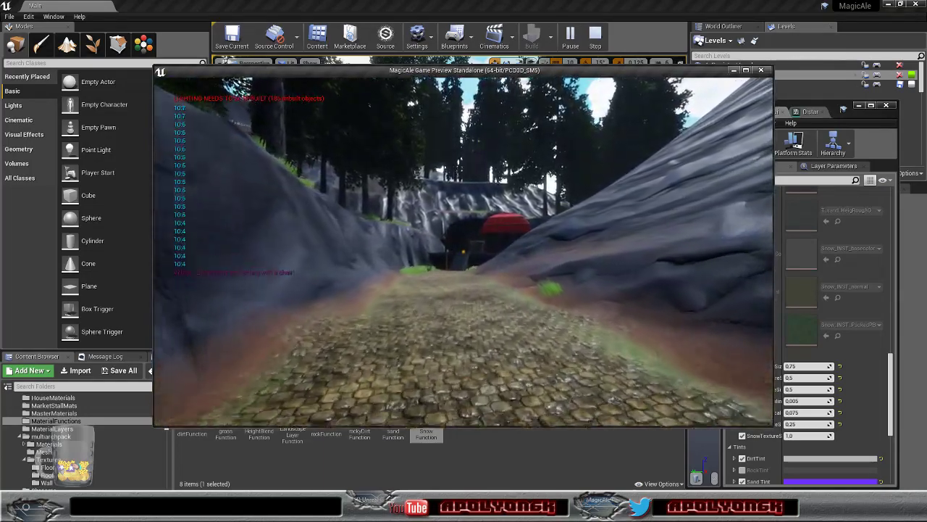
# - Examine the roadside rock walls up close and from farther back, ending the game preview when done
pyautogui.press('s')
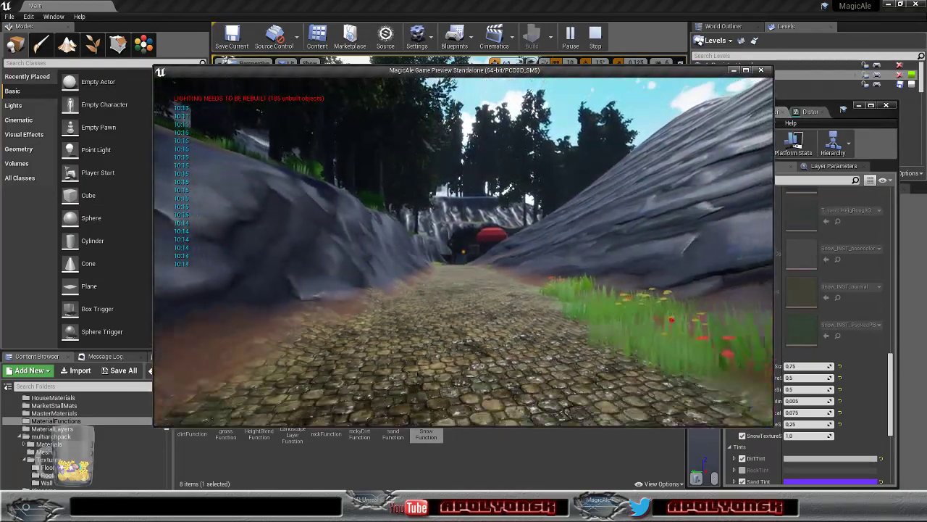
pyautogui.press('s')
pyautogui.press('s')
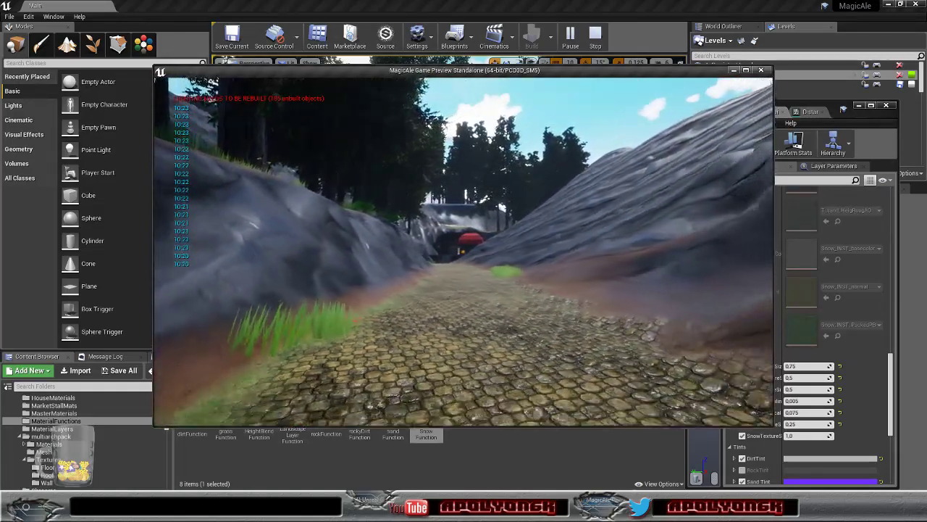
pyautogui.press('s')
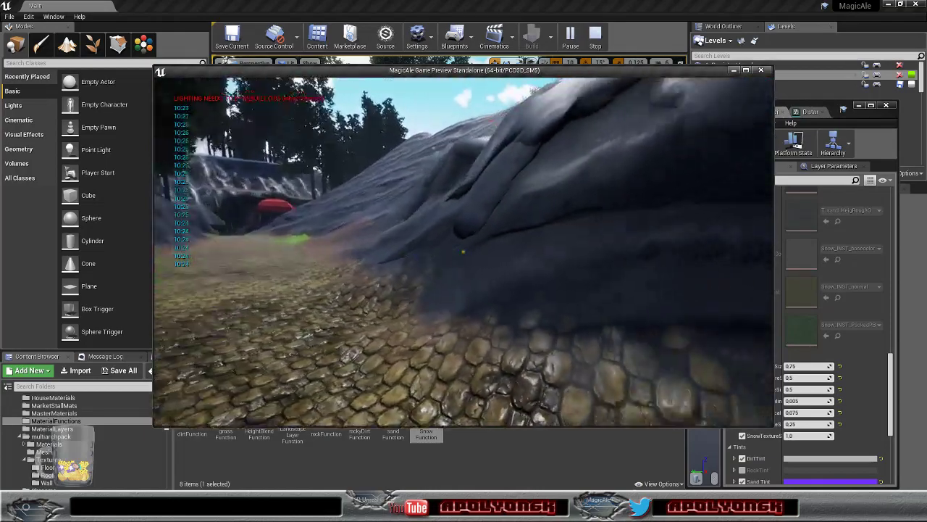
pyautogui.press('w')
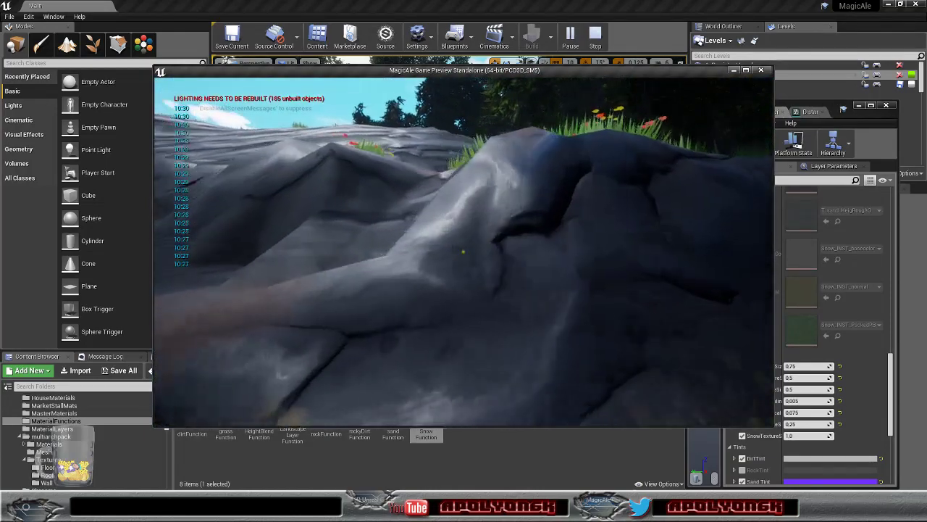
pyautogui.press('s')
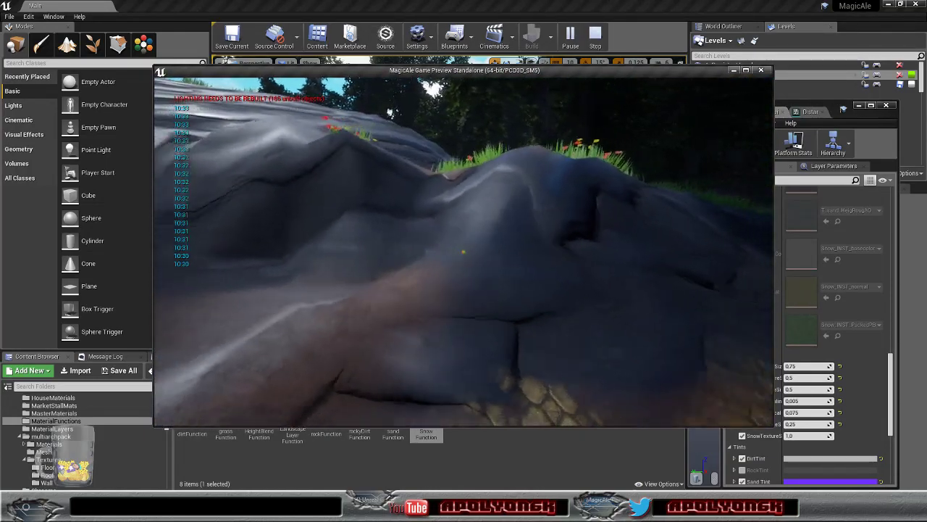
pyautogui.press('w')
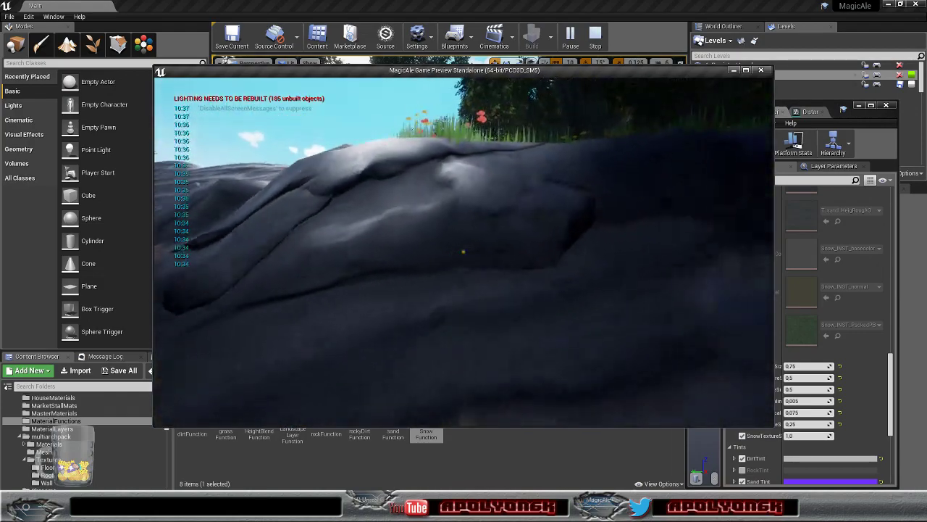
pyautogui.press('s')
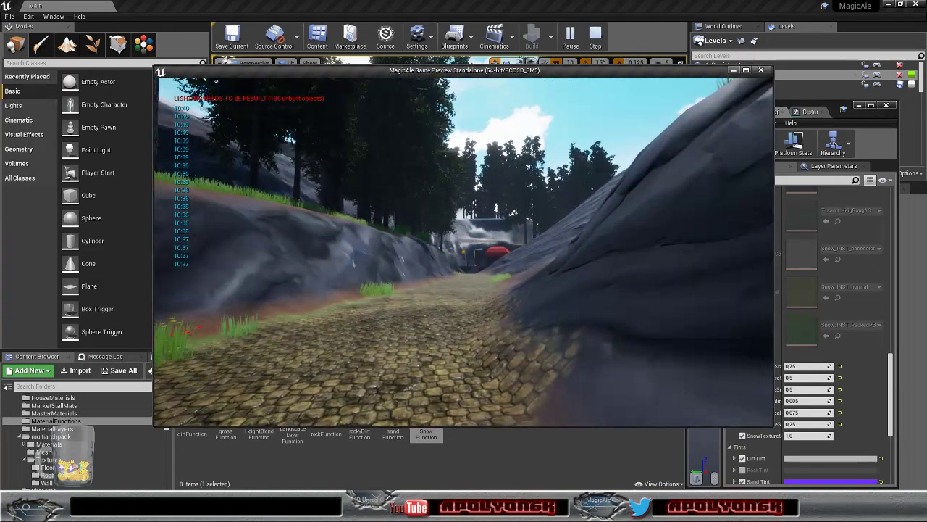
pyautogui.press('w')
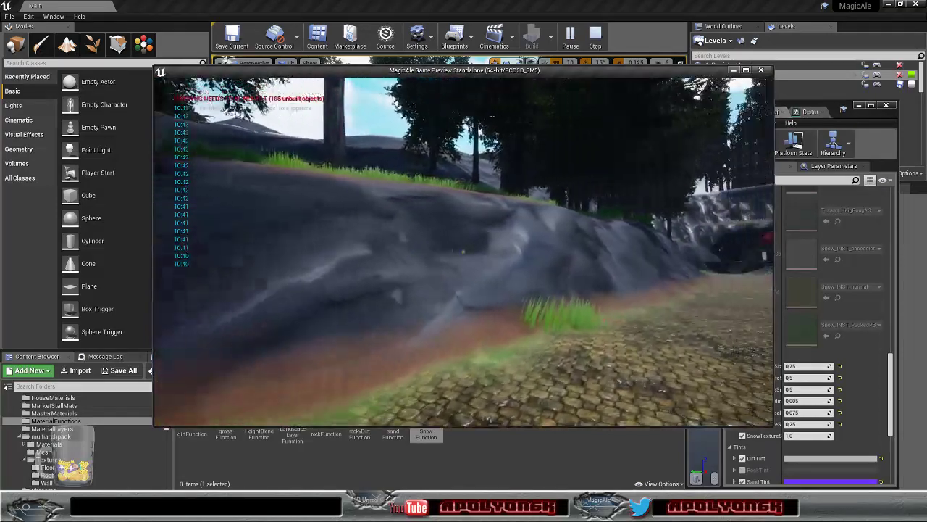
pyautogui.press('w')
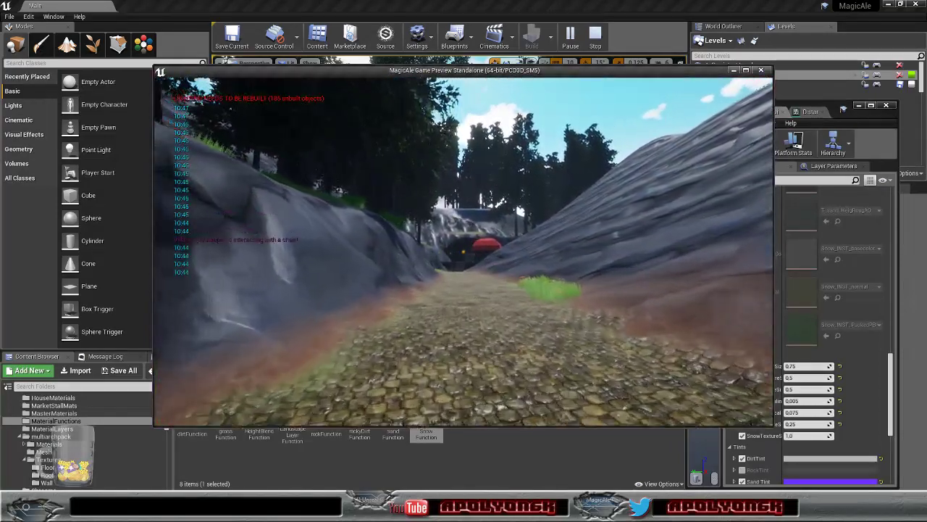
pyautogui.press('Escape')
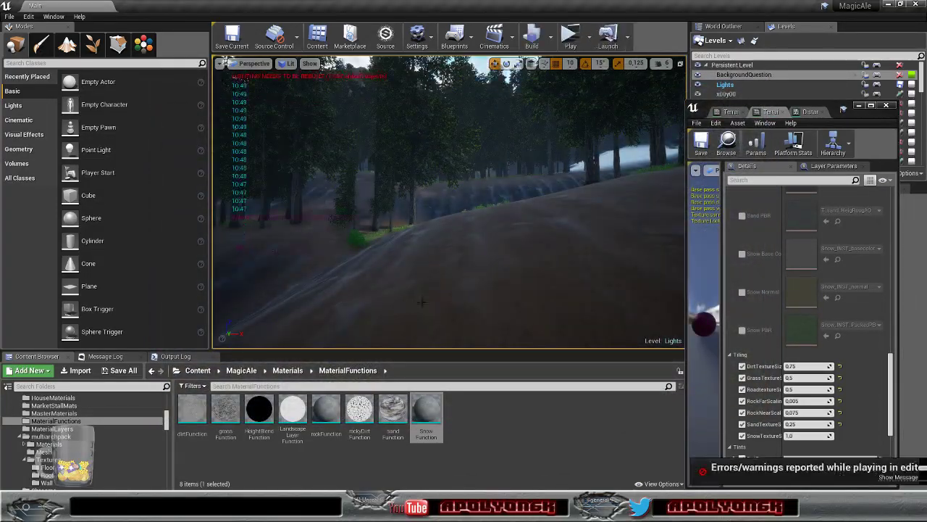
# - Set the near rock scaling to 0,1 and check the rock slope beside the red-roofed hut
pyautogui.moveTo(462, 277); pyautogui.dragTo(432, 301, button='right')
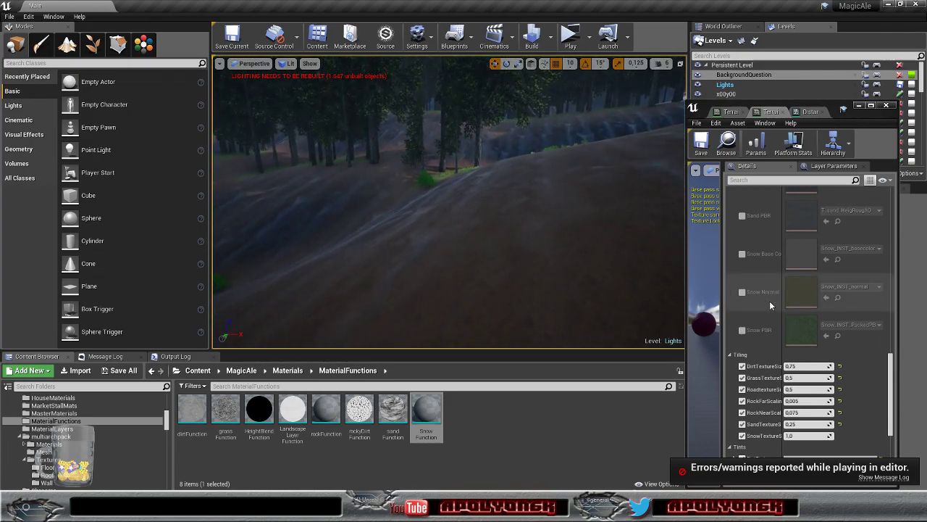
pyautogui.click(792, 412)
pyautogui.write('0,1')
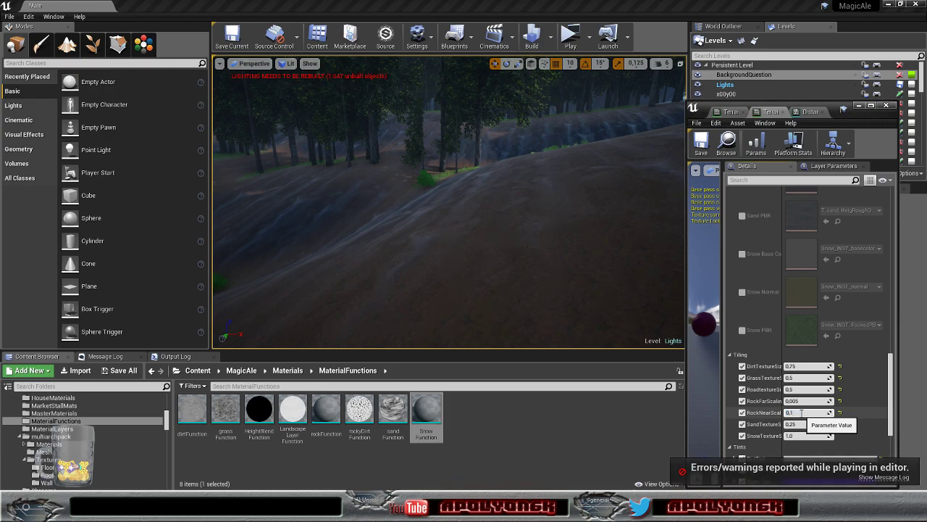
pyautogui.press('Return')
pyautogui.moveTo(449, 202); pyautogui.dragTo(637, 209, button='right')
pyautogui.press('w')
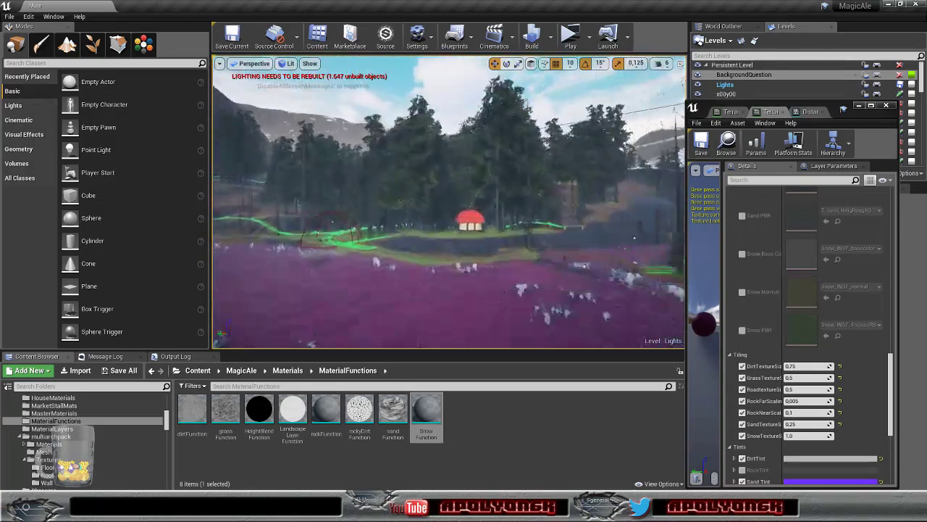
pyautogui.moveTo(637, 208); pyautogui.dragTo(602, 219, button='right')
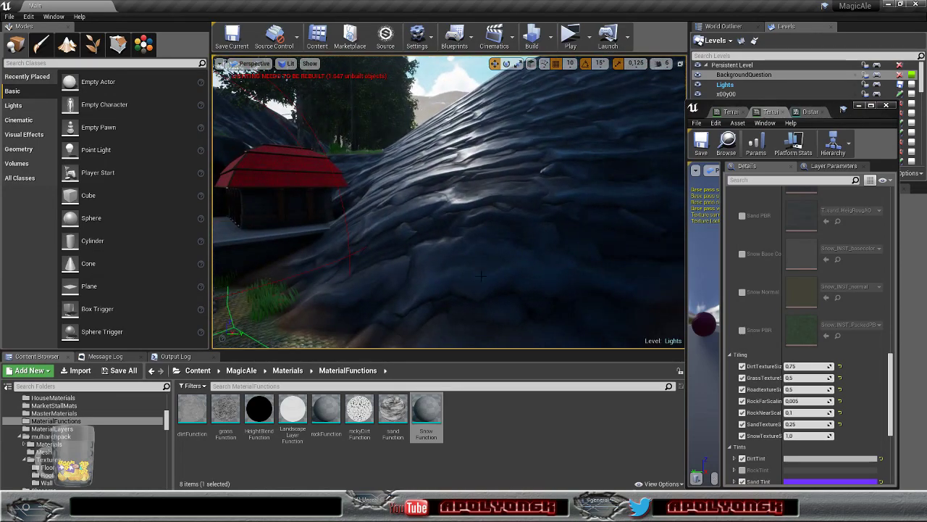
# - Set the near rock scaling to 0,075
pyautogui.click(797, 412)
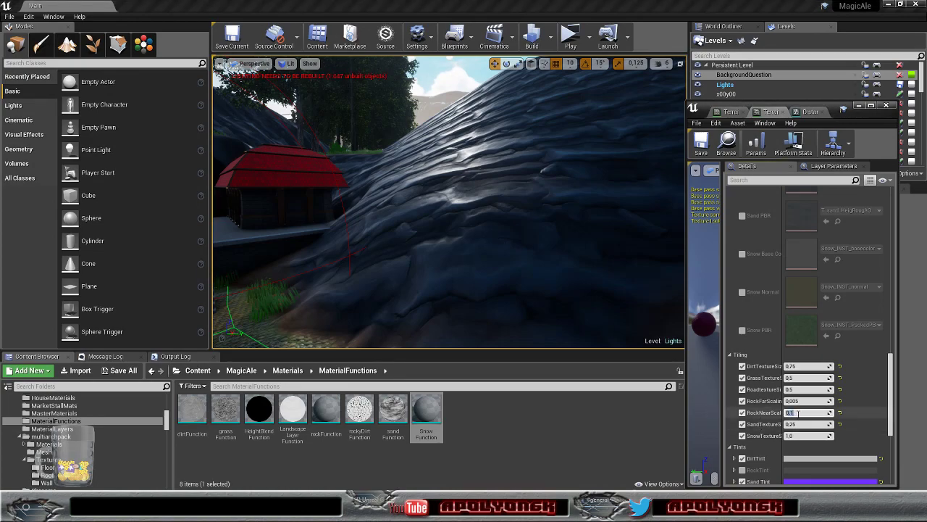
pyautogui.click(791, 413)
pyautogui.moveTo(790, 412); pyautogui.dragTo(794, 412)
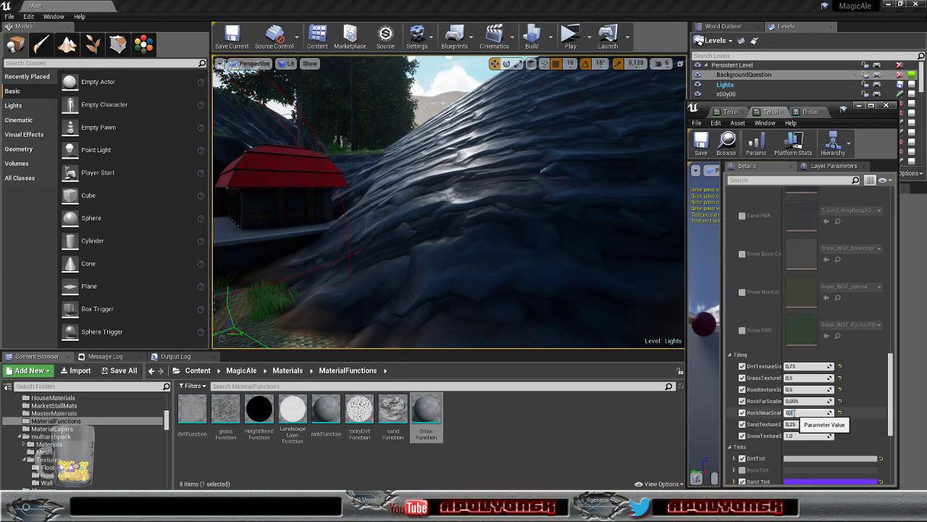
pyautogui.write('075')
pyautogui.press('Return')
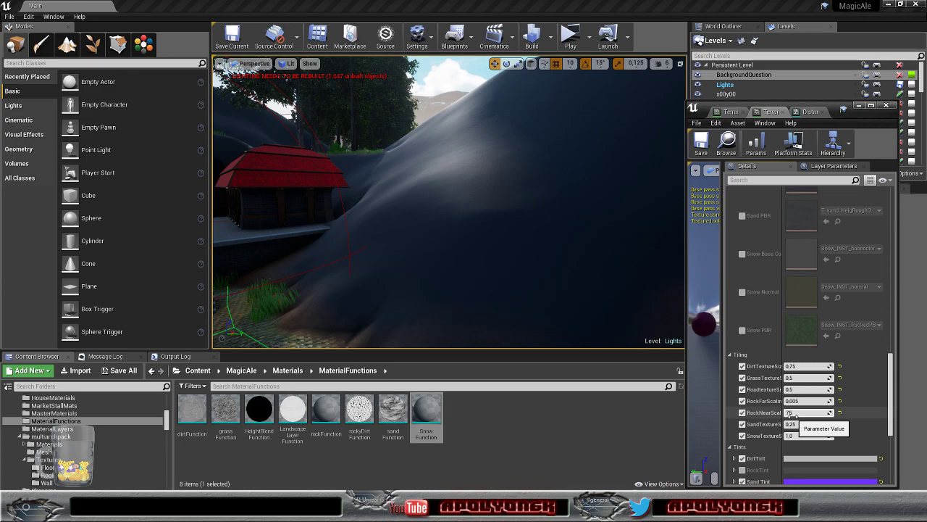
pyautogui.write(',0')
pyautogui.press('Return')
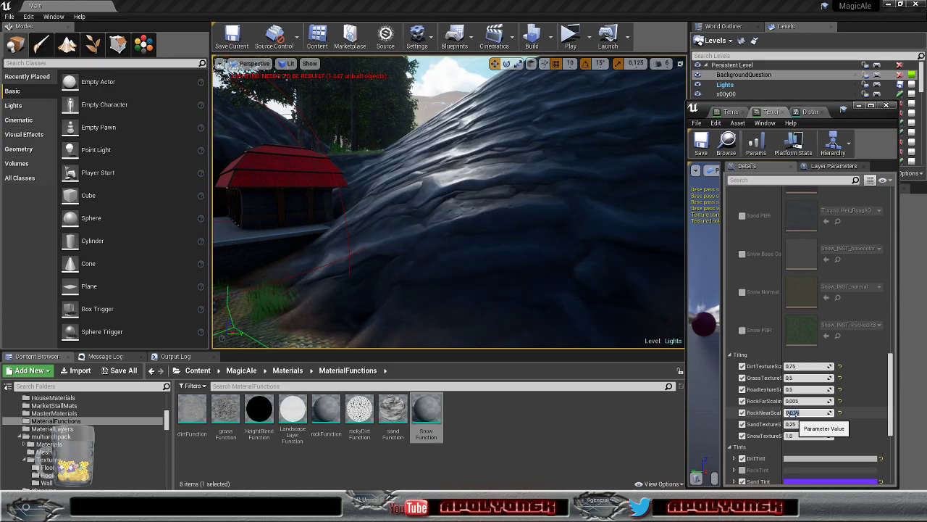
# - Set the near rock scaling to 0,05 and inspect the rock slope along the cobblestone path from several distances
pyautogui.write('0,06')
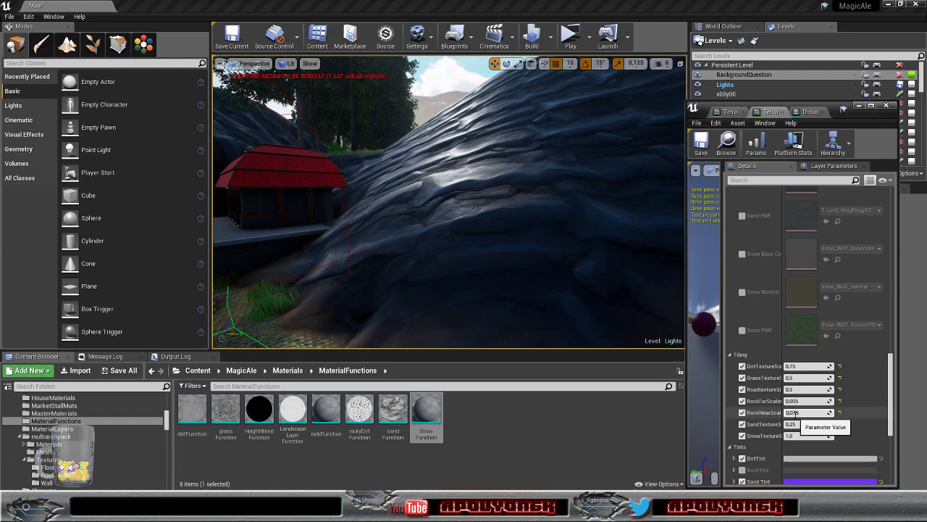
pyautogui.press('Return')
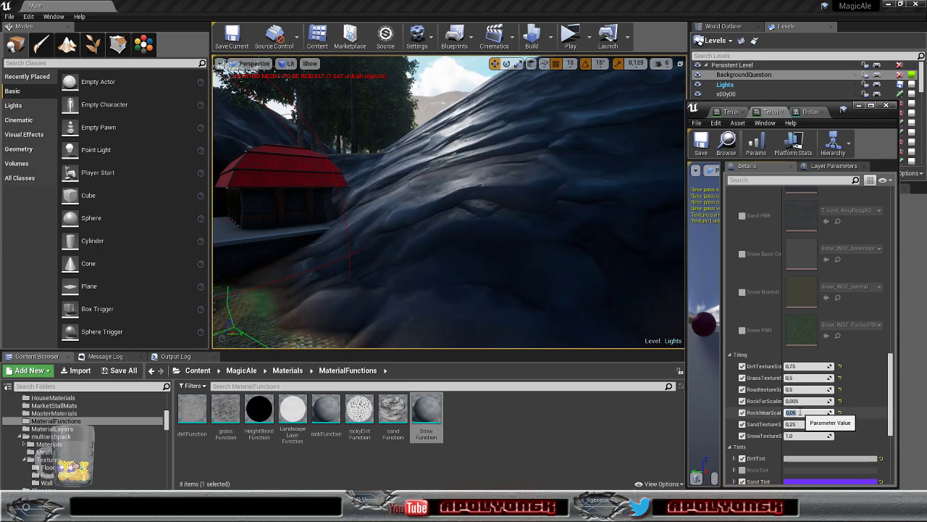
pyautogui.moveTo(551, 239); pyautogui.dragTo(304, 224, button='right')
pyautogui.press('s')
pyautogui.press('w')
pyautogui.press('w')
pyautogui.moveTo(535, 191); pyautogui.dragTo(681, 187, button='right')
pyautogui.press('s')
pyautogui.press('w')
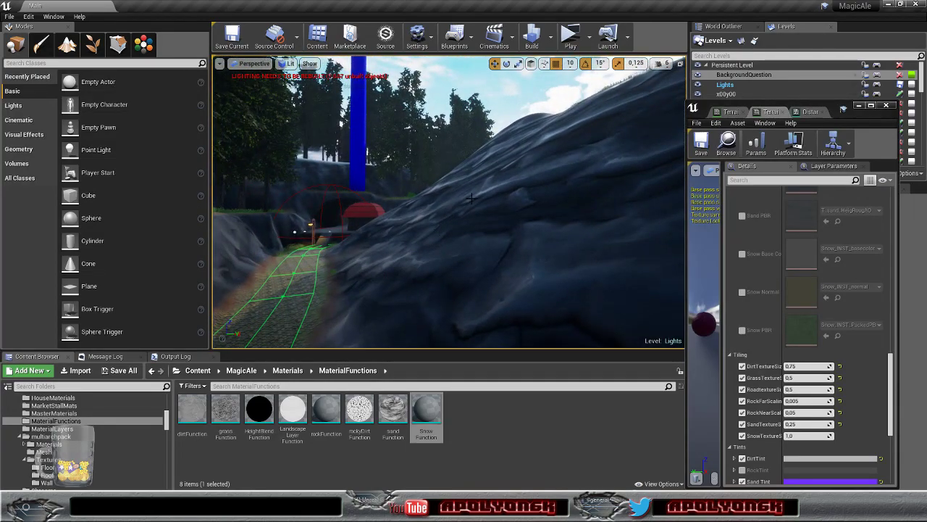
pyautogui.moveTo(425, 249); pyautogui.dragTo(447, 242, button='right')
pyautogui.press('w')
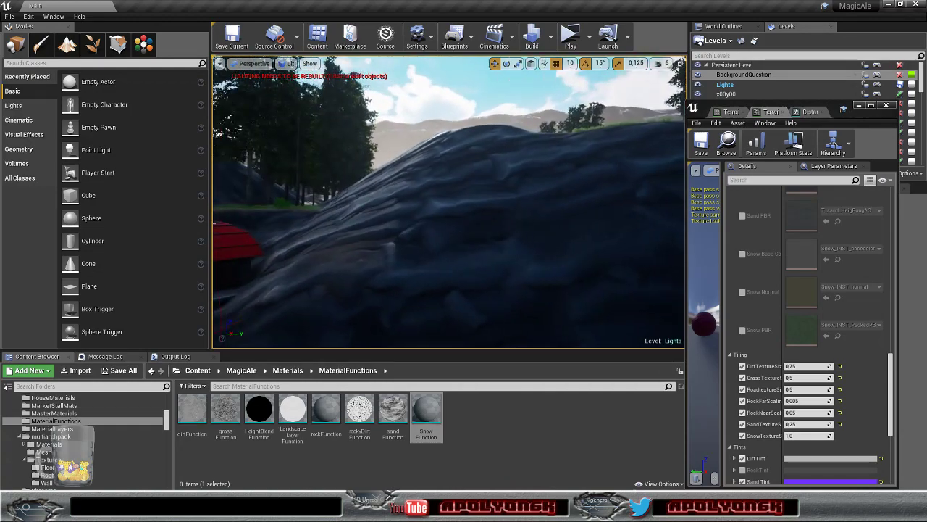
pyautogui.moveTo(448, 211); pyautogui.dragTo(424, 211, button='right')
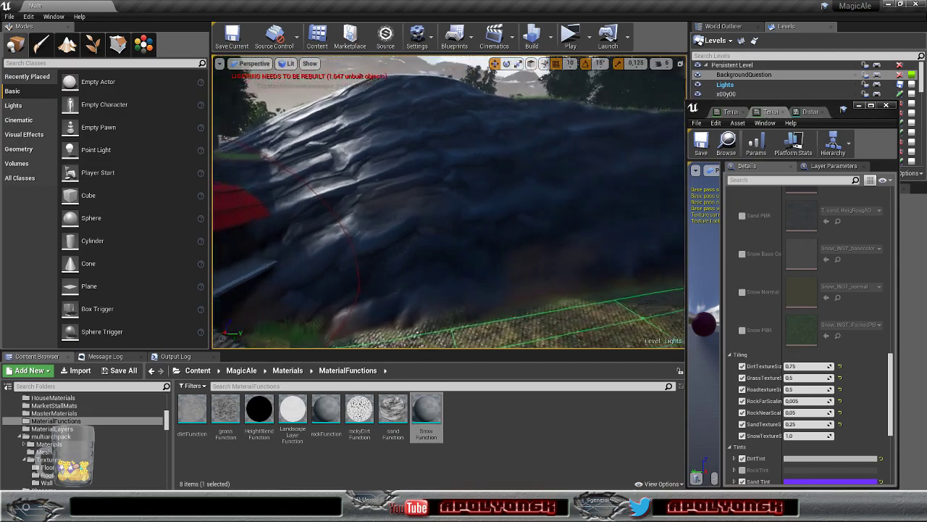
pyautogui.moveTo(450, 203); pyautogui.dragTo(500, 195, button='right')
# - Examine the terraced rock cliffs below the tower, behind the village's red fields, from near and far
pyautogui.press('w')
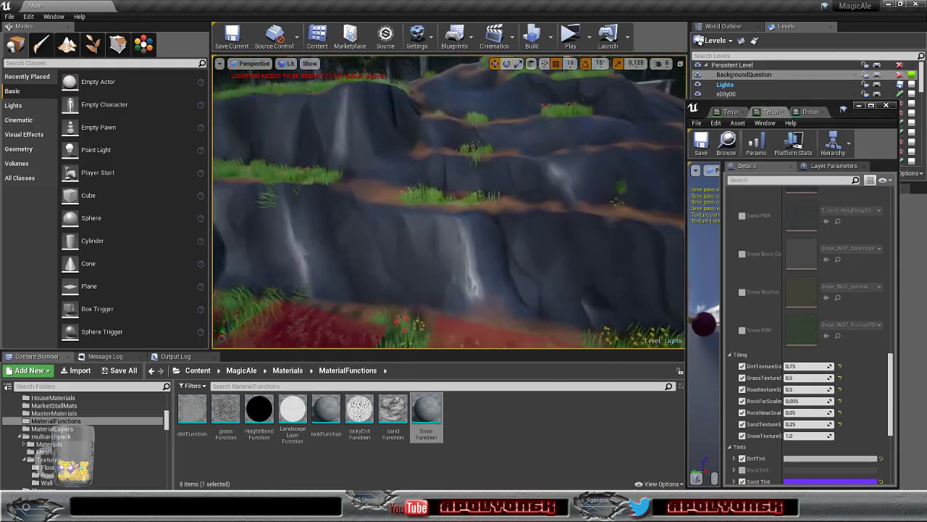
pyautogui.press('s')
pyautogui.moveTo(449, 203); pyautogui.dragTo(369, 202, button='right')
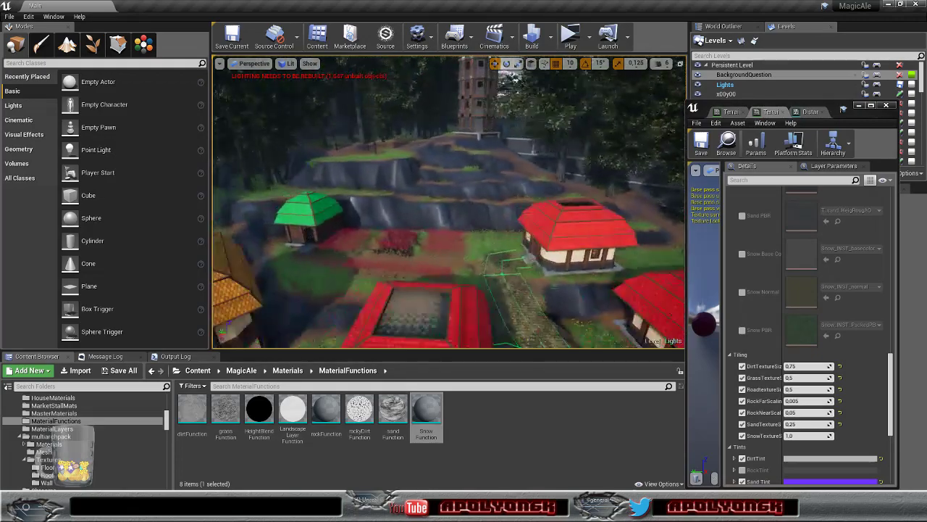
pyautogui.press('d')
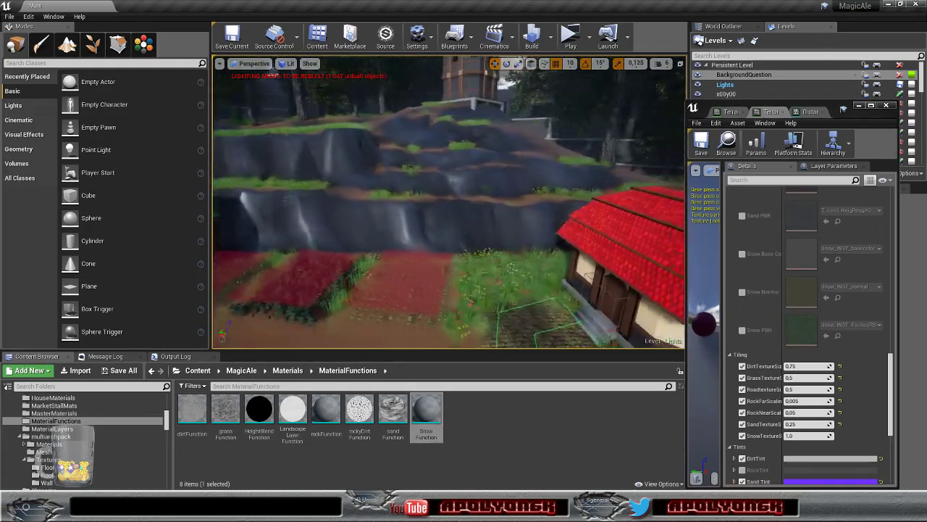
pyautogui.press('a')
pyautogui.press('d')
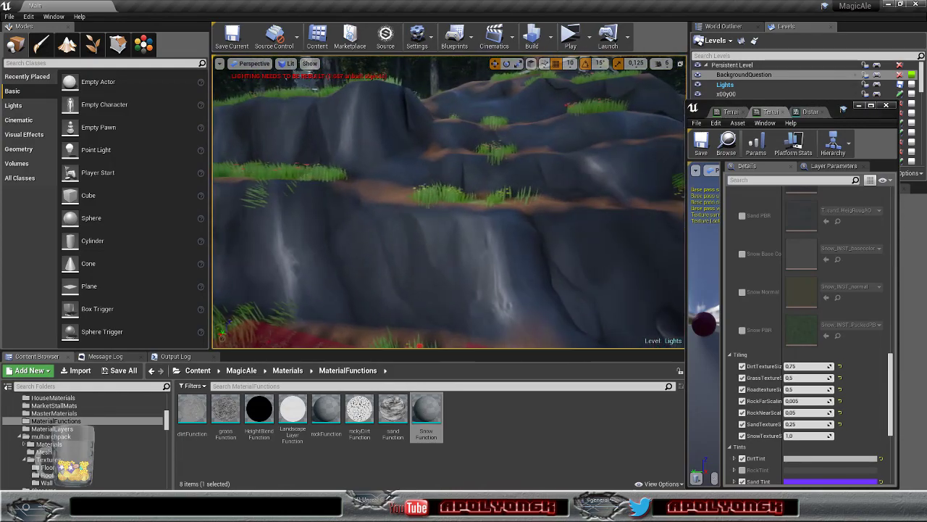
pyautogui.press('d')
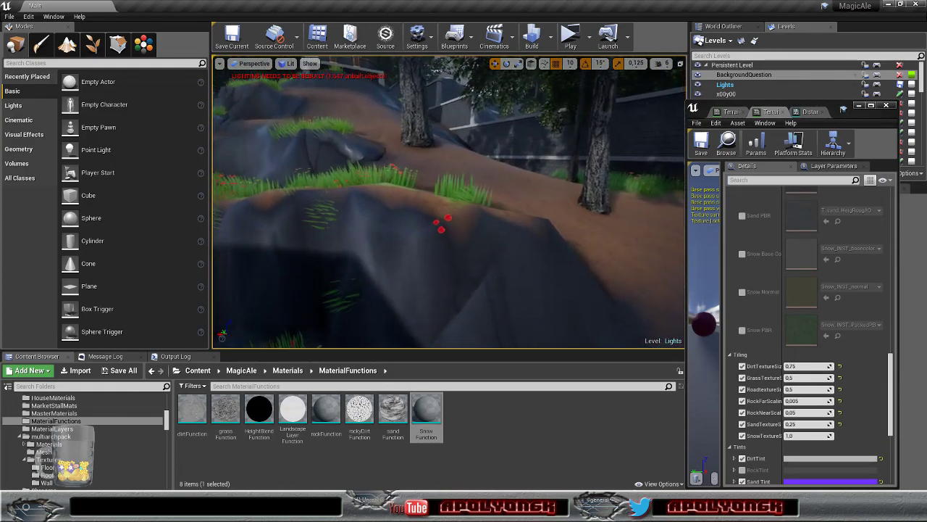
# - Examine the rock walls along the forest path and the cliff behind the village's red-roofed houses
pyautogui.press('w')
pyautogui.press('w')
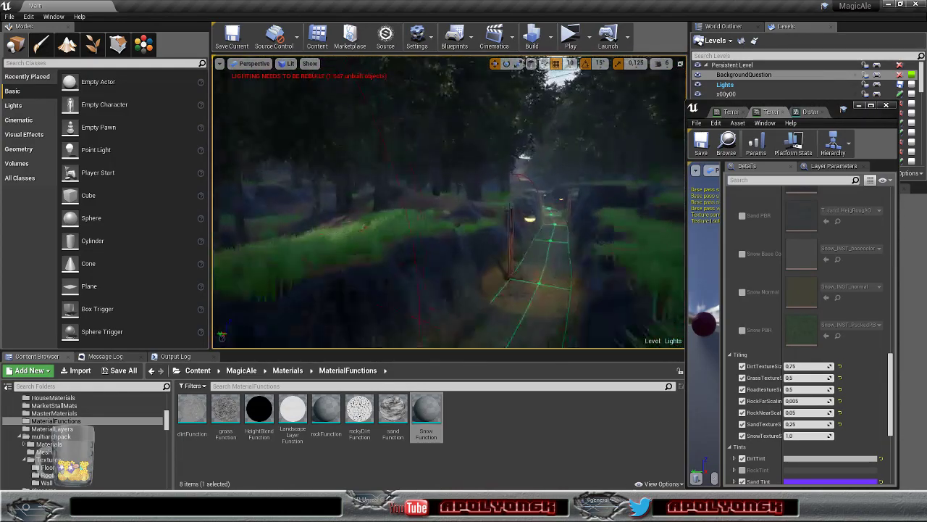
pyautogui.press('w')
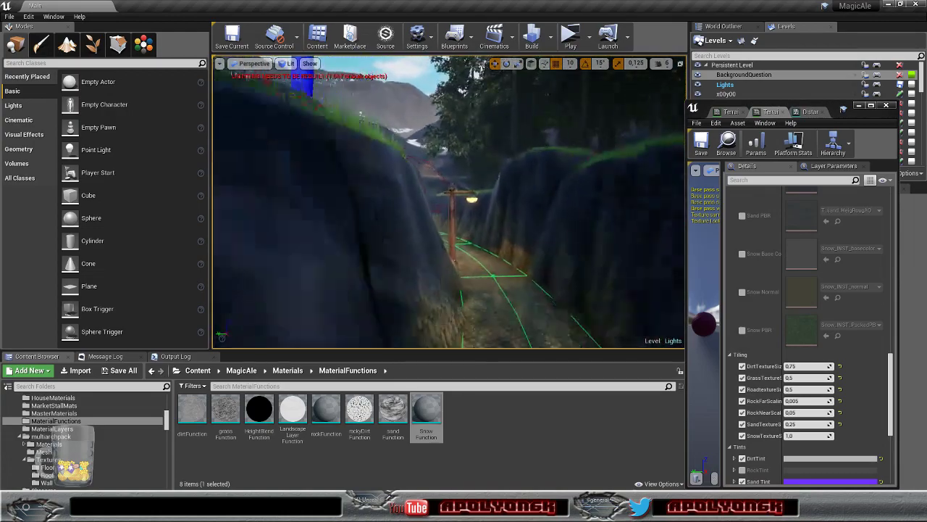
pyautogui.press('w')
pyautogui.press('s')
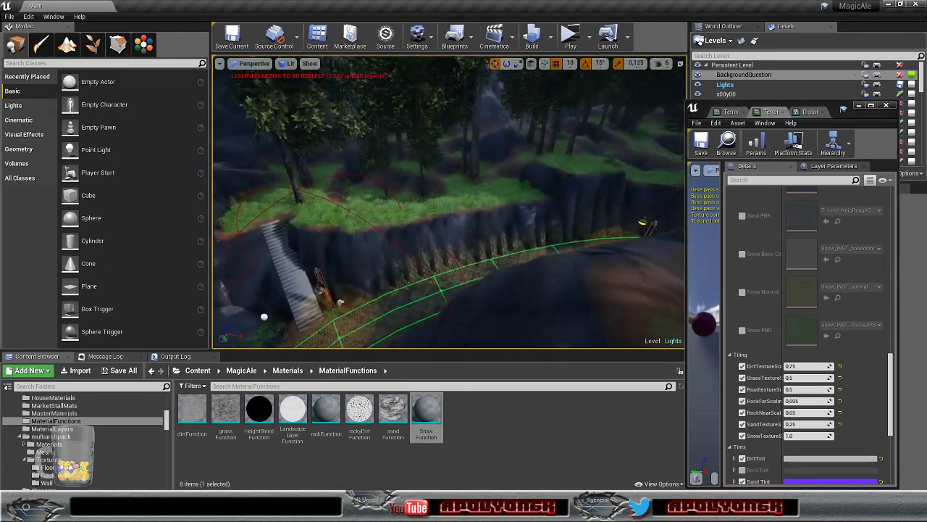
pyautogui.moveTo(450, 203); pyautogui.dragTo(543, 120, button='right')
pyautogui.press('w')
pyautogui.moveTo(450, 203); pyautogui.dragTo(529, 153, button='right')
pyautogui.moveTo(449, 203); pyautogui.dragTo(522, 283, button='right')
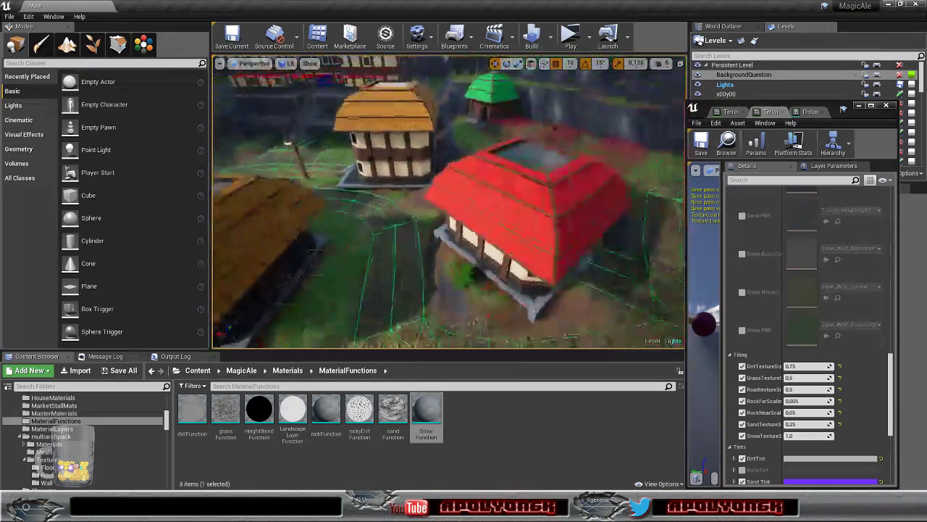
pyautogui.moveTo(450, 202); pyautogui.dragTo(376, 210, button='right')
pyautogui.moveTo(465, 186); pyautogui.dragTo(311, 167, button='right')
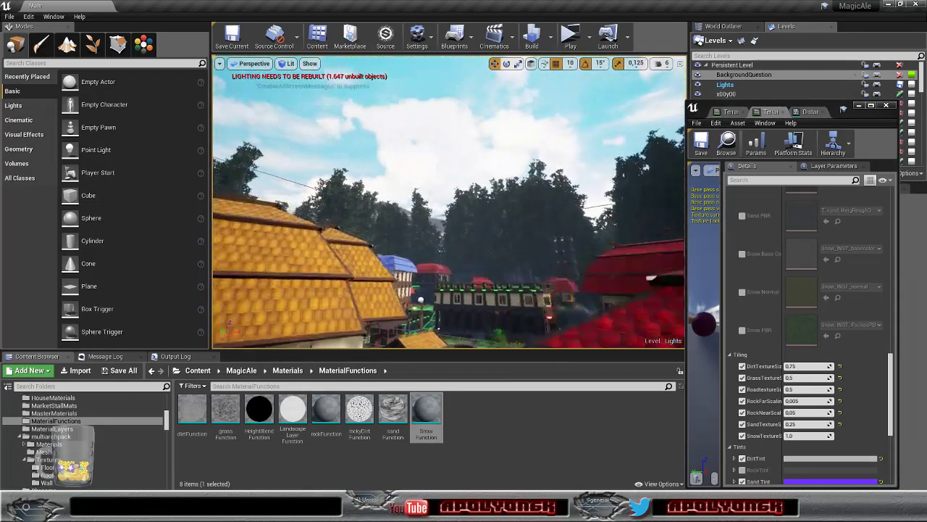
pyautogui.moveTo(449, 203); pyautogui.dragTo(421, 231, button='right')
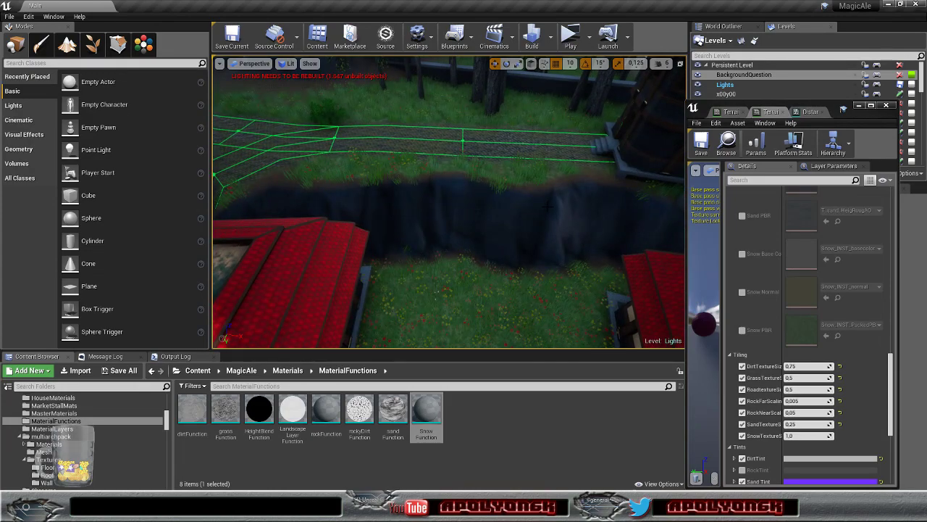
# - Examine the rock tiling on the path walls and the large slope beside the red-roofed hut again
pyautogui.moveTo(449, 203); pyautogui.dragTo(565, 204, button='right')
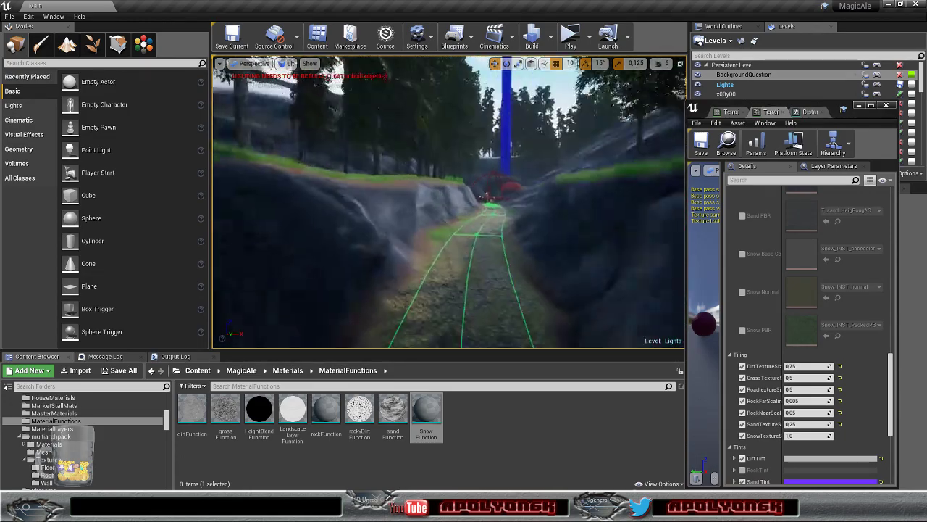
pyautogui.moveTo(450, 203); pyautogui.dragTo(551, 202, button='right')
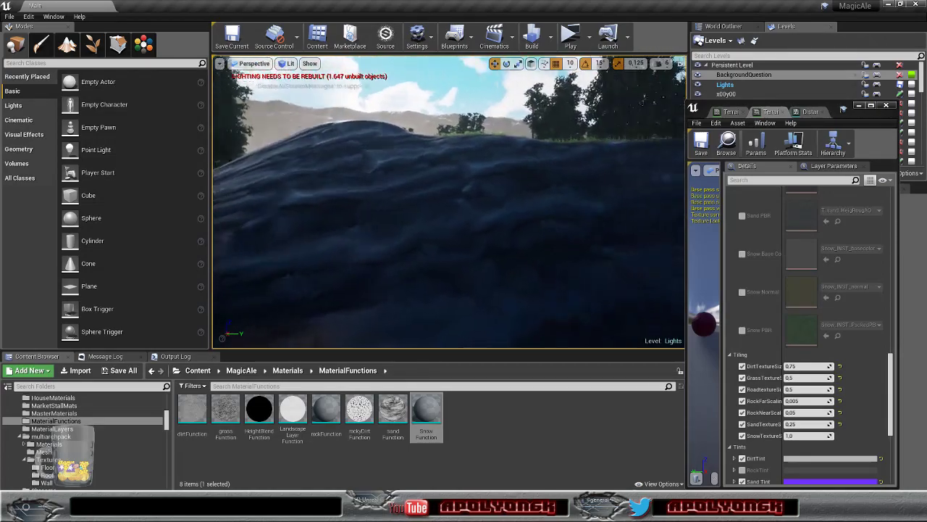
pyautogui.moveTo(449, 203); pyautogui.dragTo(362, 207, button='right')
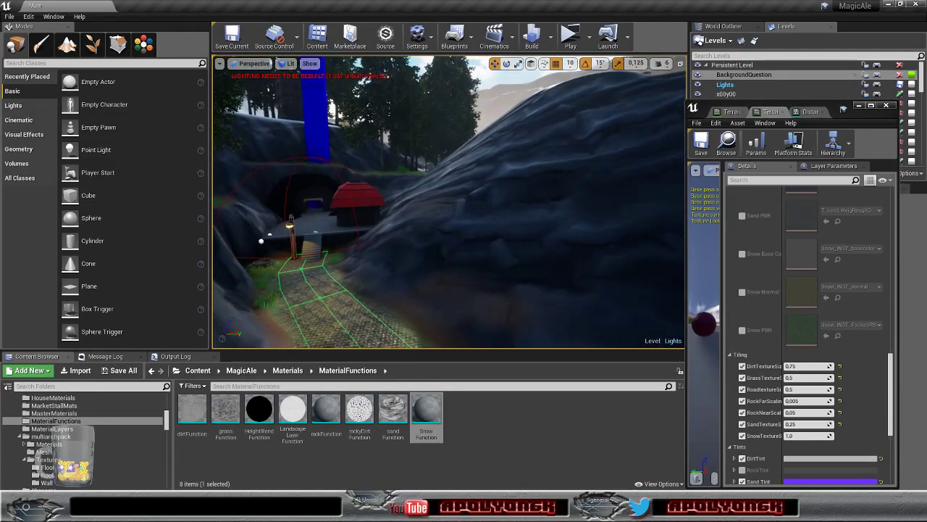
pyautogui.moveTo(449, 203); pyautogui.dragTo(370, 199, button='right')
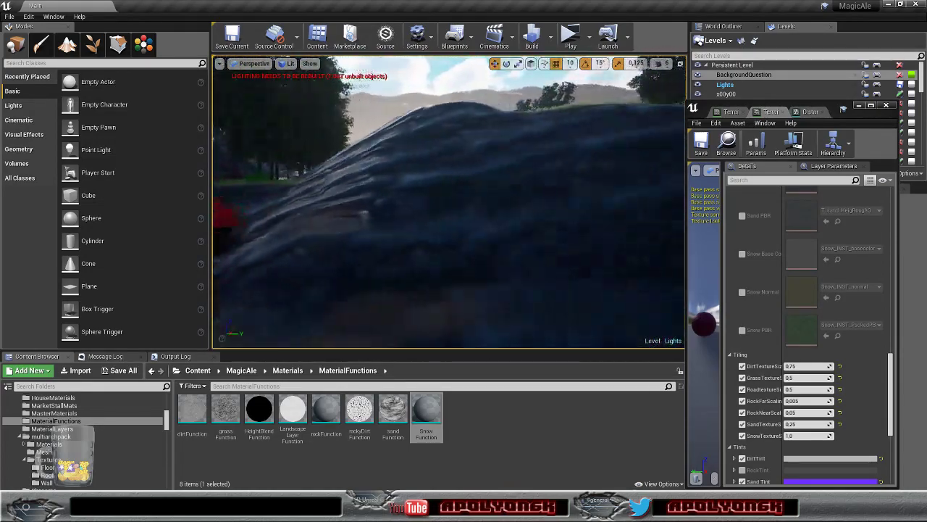
pyautogui.moveTo(450, 203); pyautogui.dragTo(370, 194, button='right')
pyautogui.moveTo(449, 203); pyautogui.dragTo(536, 203, button='right')
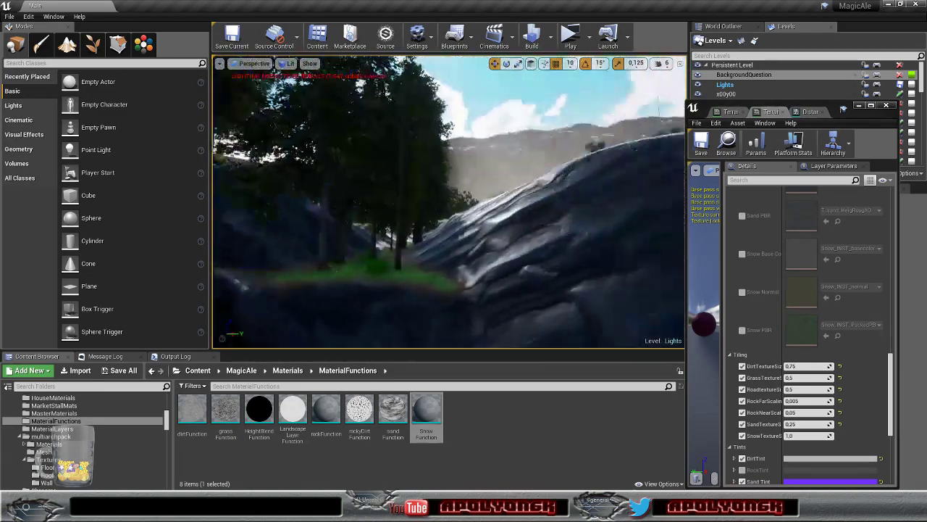
# - Examine the far and near rock tiling on the large mountains and the slopes above the mushroom forest
pyautogui.moveTo(449, 203); pyautogui.dragTo(518, 207, button='right')
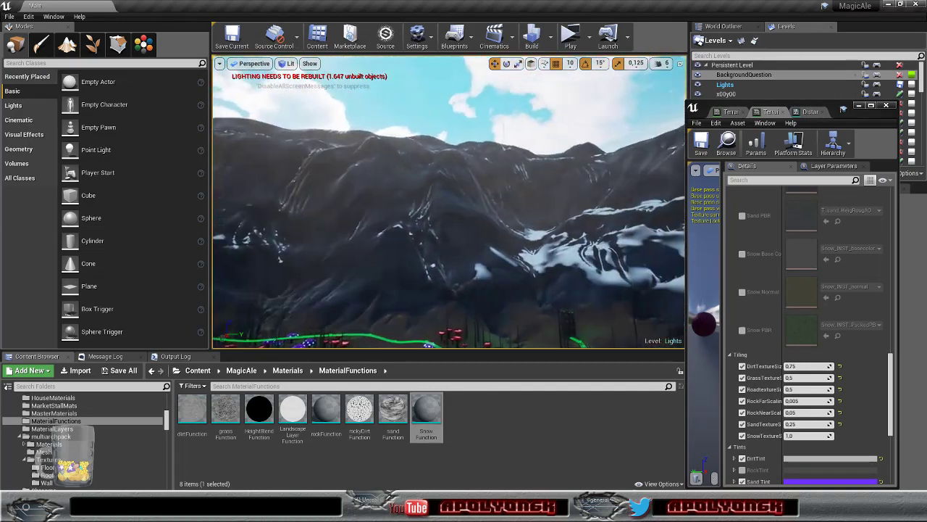
pyautogui.moveTo(449, 203); pyautogui.dragTo(384, 200, button='right')
pyautogui.moveTo(449, 203); pyautogui.dragTo(487, 203, button='right')
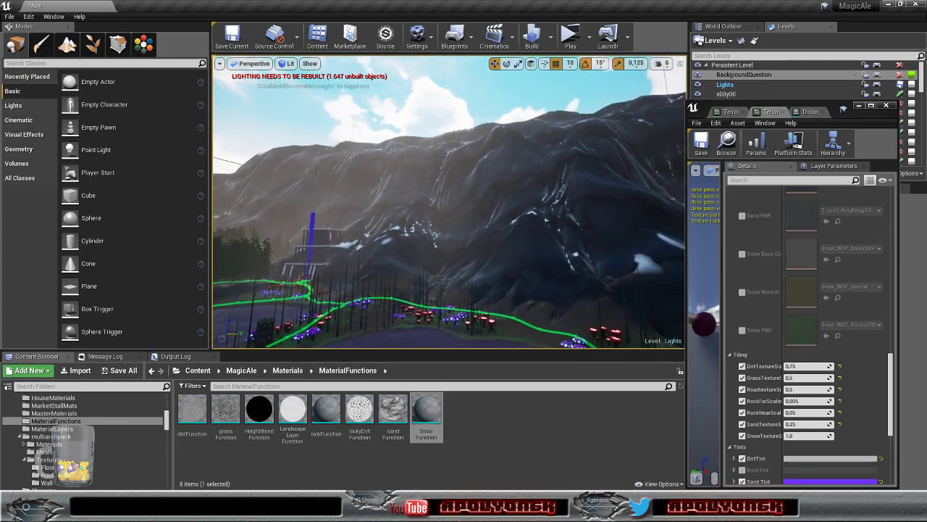
pyautogui.moveTo(487, 203); pyautogui.dragTo(502, 203, button='right')
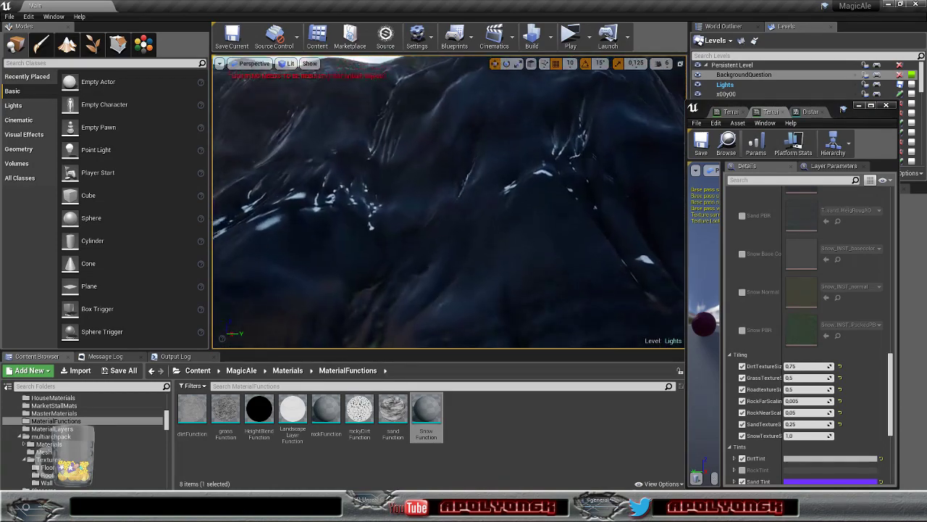
pyautogui.press('s')
pyautogui.moveTo(450, 203); pyautogui.dragTo(432, 250, button='right')
pyautogui.press('w')
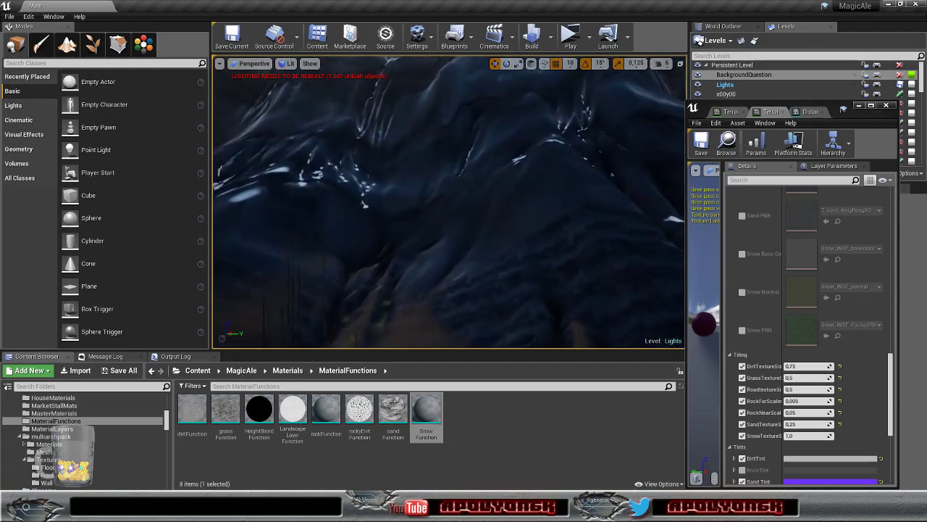
pyautogui.press('w')
pyautogui.moveTo(449, 203)
pyautogui.mouseDown(button='right')
pyautogui.moveTo(455, 226)
pyautogui.moveTo(451, 192)
pyautogui.mouseUp(button='right')
pyautogui.press('w')
pyautogui.press('s')
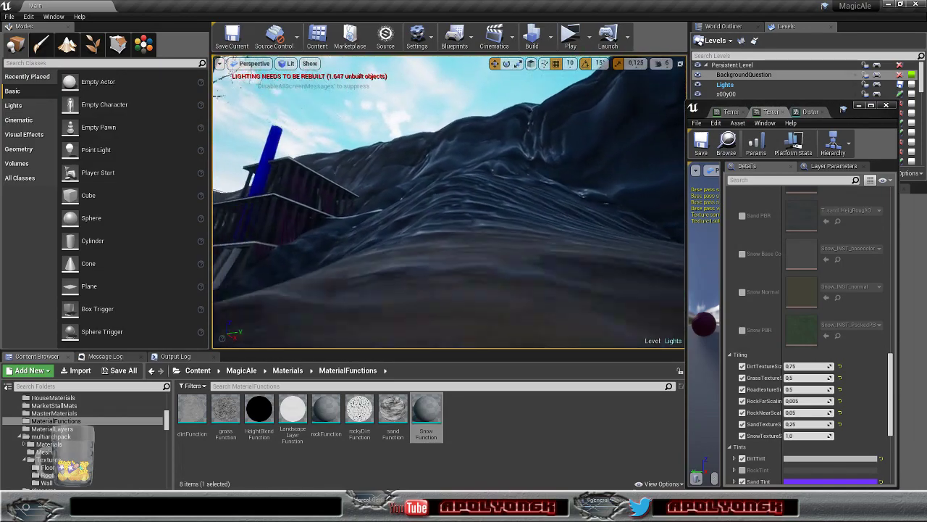
pyautogui.press('w')
pyautogui.moveTo(449, 203); pyautogui.dragTo(421, 203, button='right')
pyautogui.press('d')
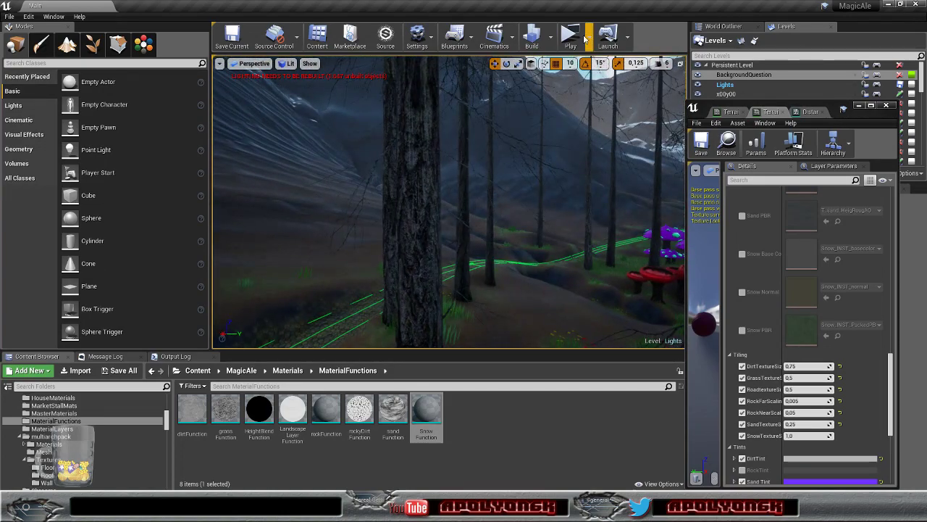
# - In the Main level blueprint, disconnect the execution input of the Create Main Menu Widget node, then compile and save
pyautogui.click(473, 42)
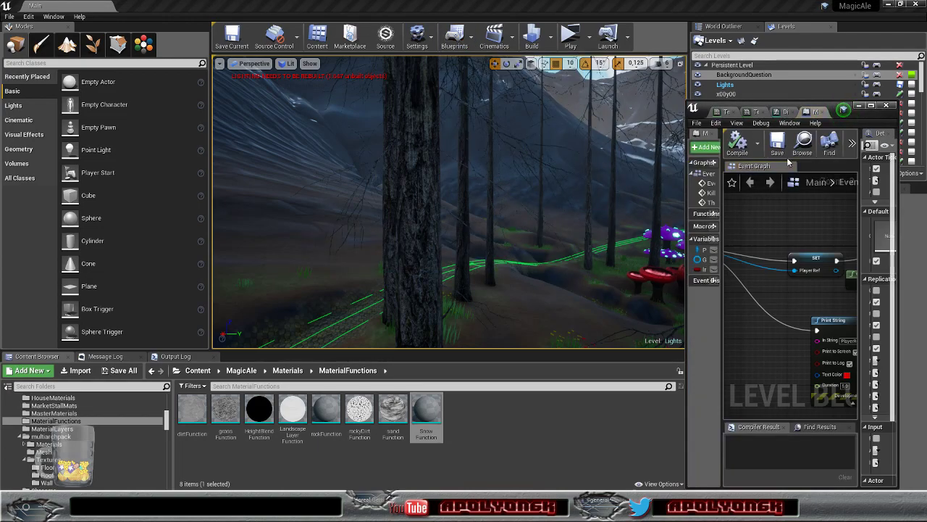
pyautogui.click(873, 107)
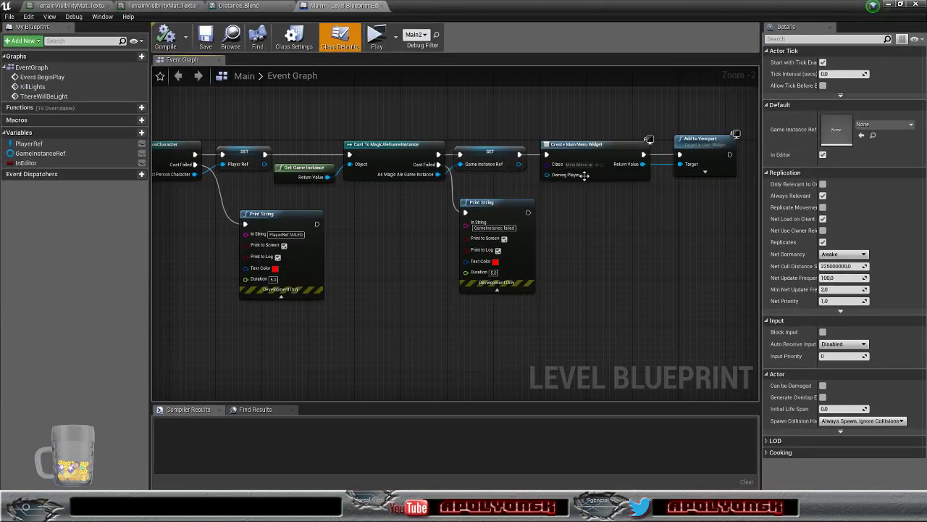
pyautogui.keyDown('alt'); pyautogui.click(546, 157); pyautogui.keyUp('alt')
pyautogui.hotkey('ctrl', 's')
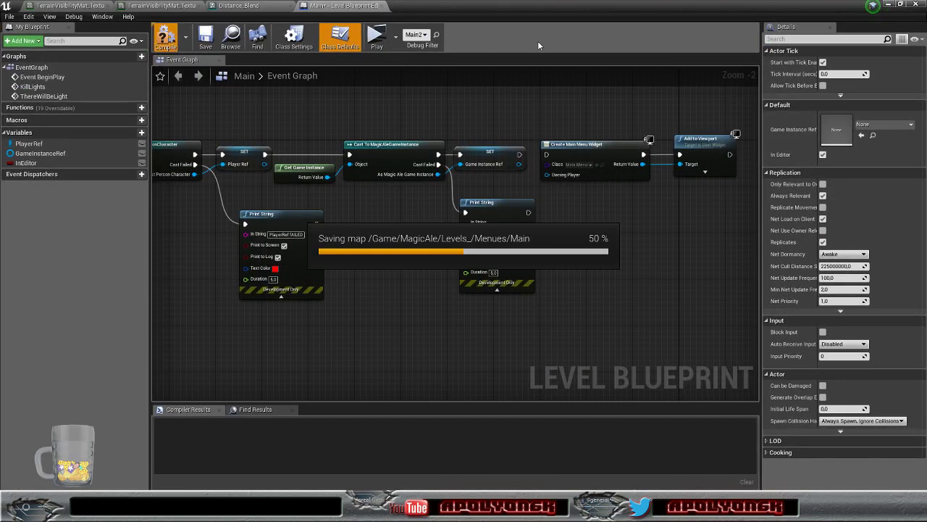
pyautogui.click(902, 5)
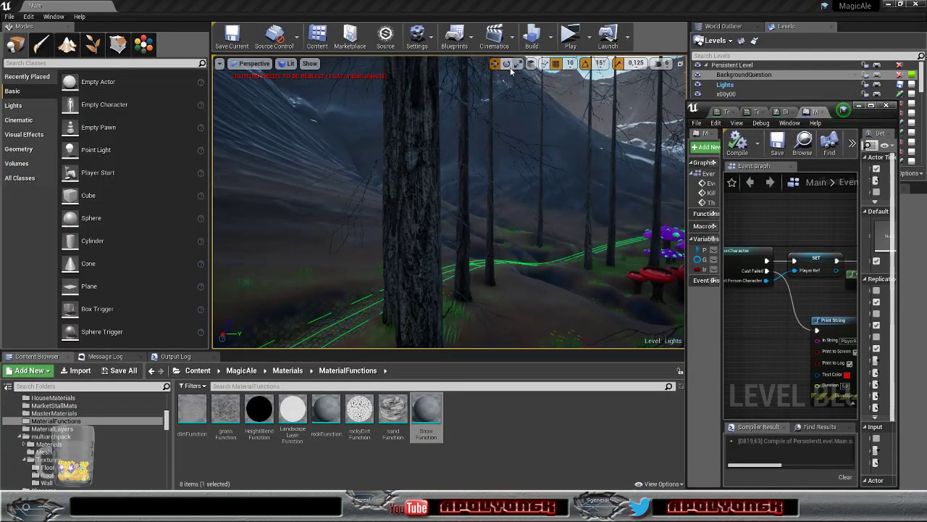
# - In the BackgroundQuestion sub-level blueprint, disconnect Set View Target with Blend from the Branch's True output, then compile and save
pyautogui.click(455, 36)
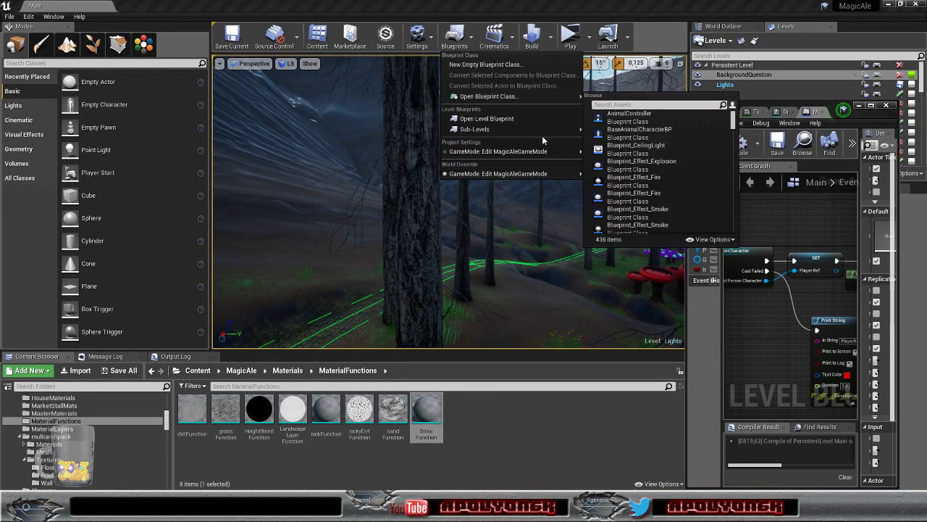
pyautogui.moveTo(549, 129)
pyautogui.scroll(-5, 661, 143)
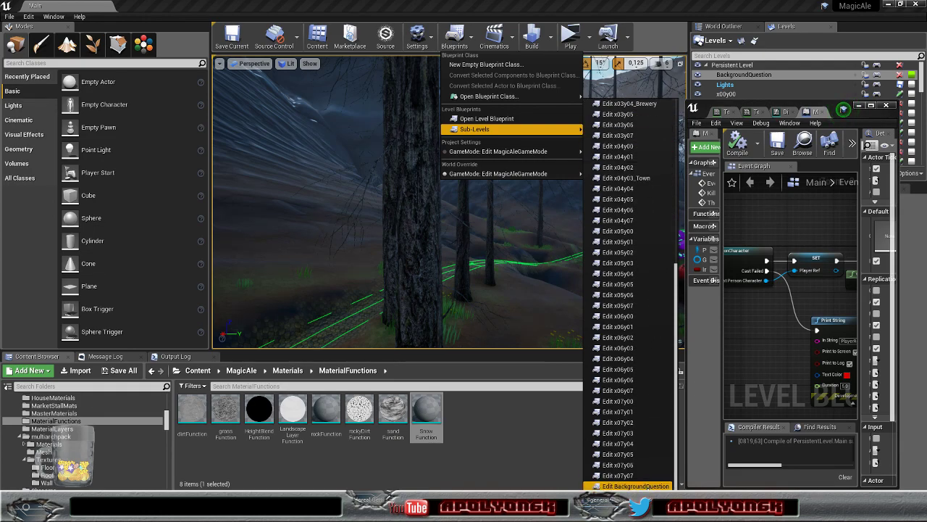
pyautogui.click(636, 486)
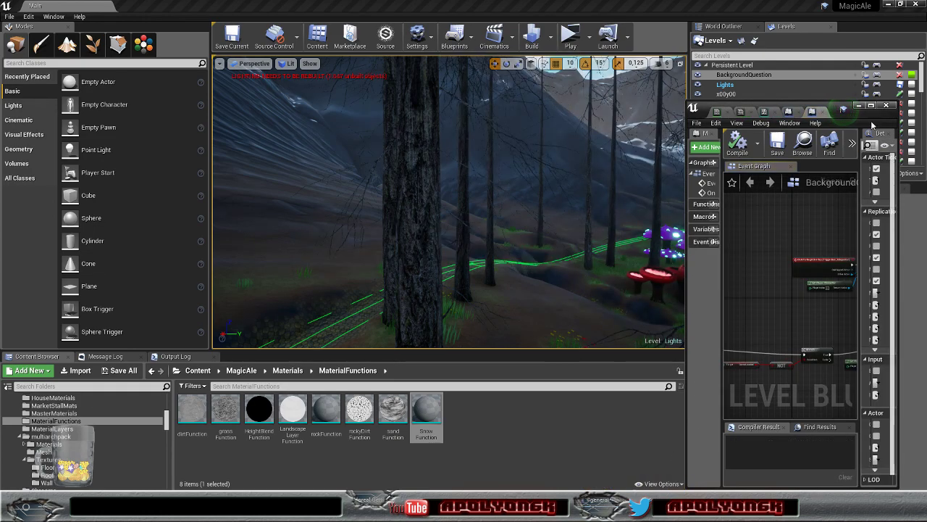
pyautogui.click(870, 105)
pyautogui.scroll(4, 376, 264)
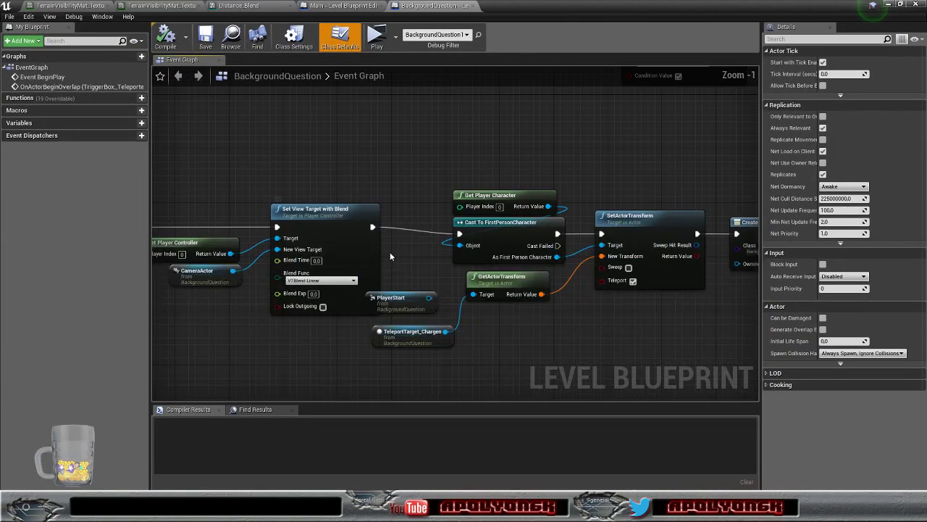
pyautogui.moveTo(253, 171); pyautogui.dragTo(485, 171, button='right')
pyautogui.keyDown('alt'); pyautogui.click(402, 227); pyautogui.keyUp('alt')
pyautogui.click(178, 44)
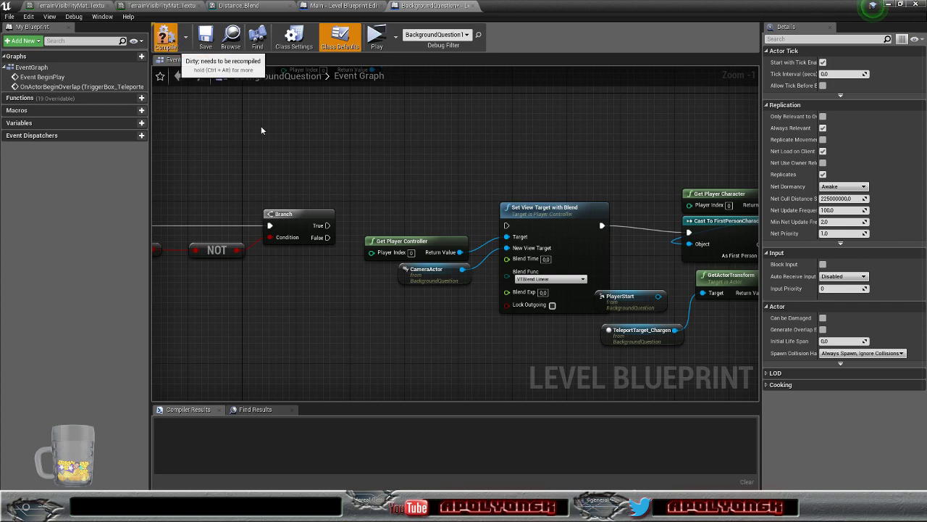
pyautogui.hotkey('ctrl', 's')
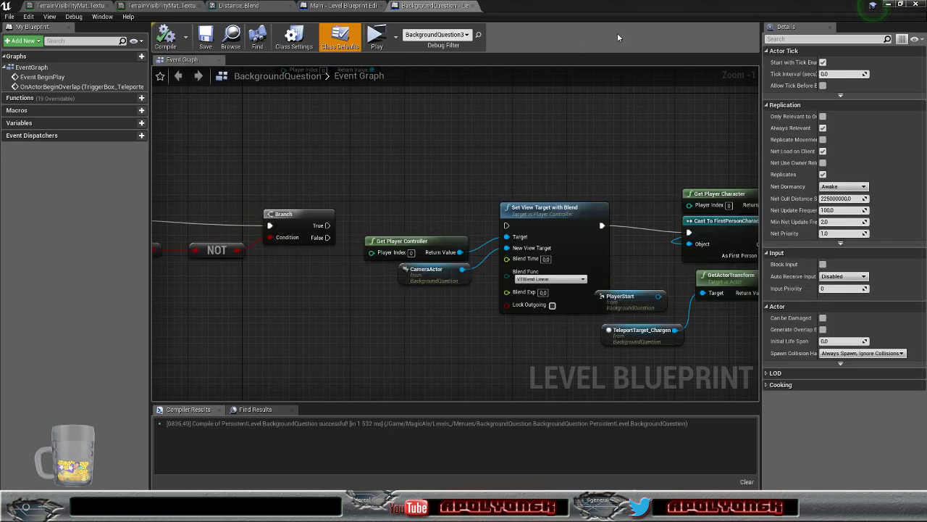
pyautogui.click(889, 5)
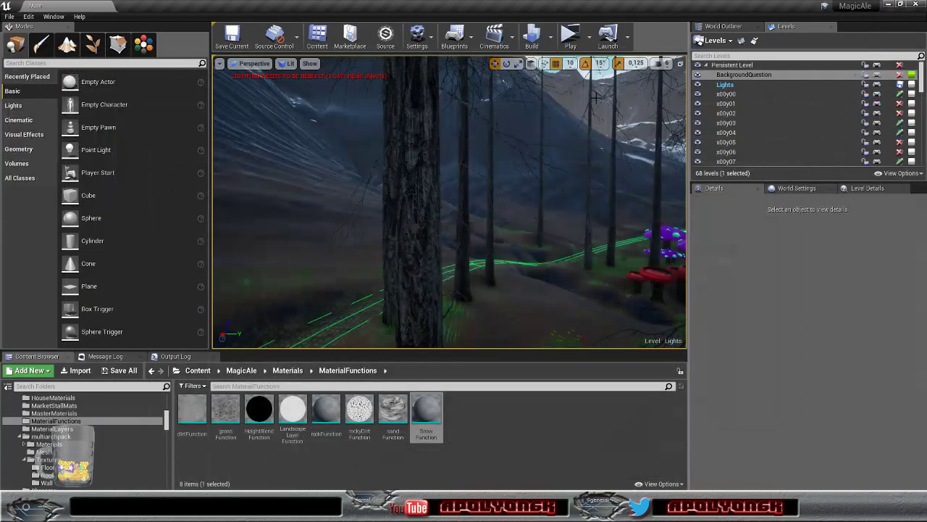
# - Set play sessions to spawn the player at the current camera location and run the level in a new editor window
pyautogui.click(589, 37)
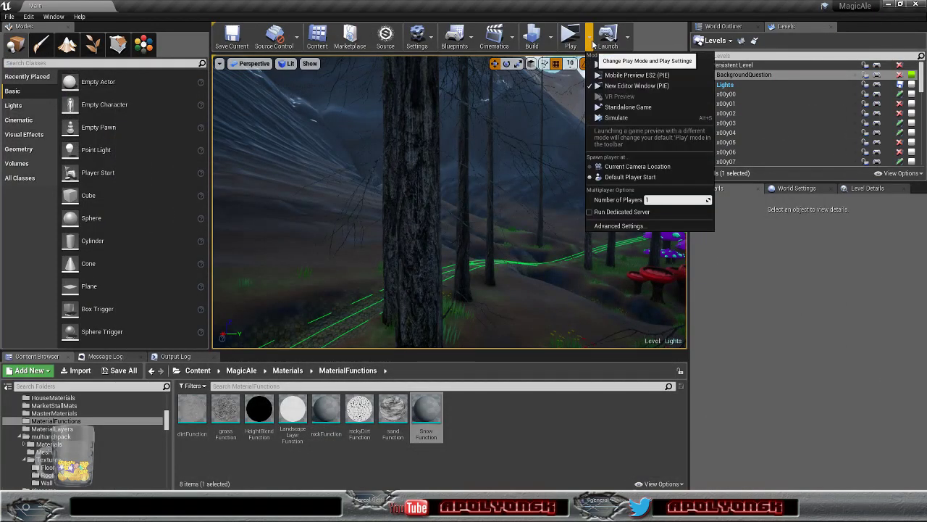
pyautogui.click(616, 167)
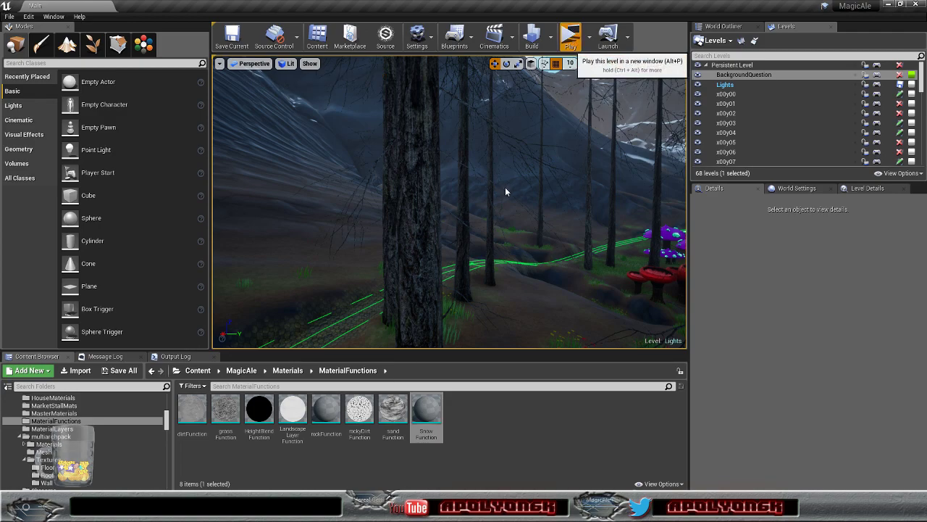
pyautogui.hotkey('alt', 'p')
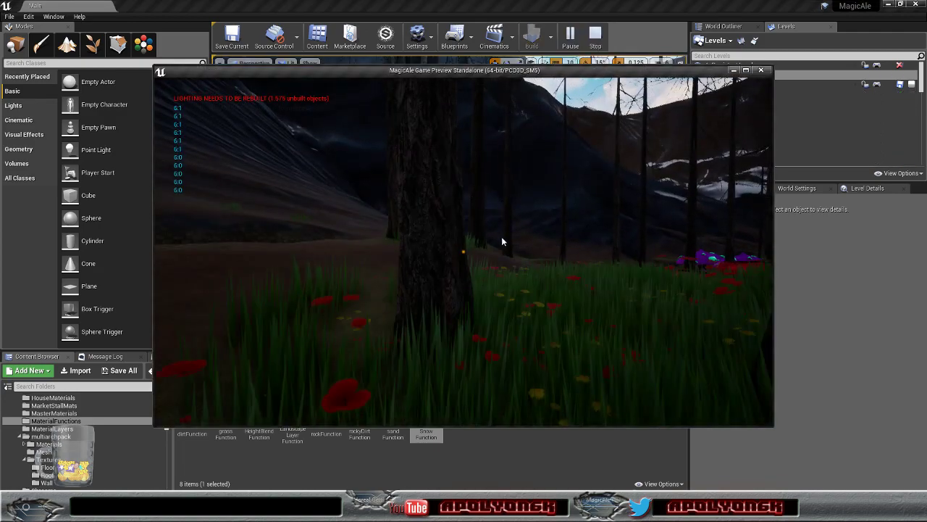
pyautogui.press('Escape')
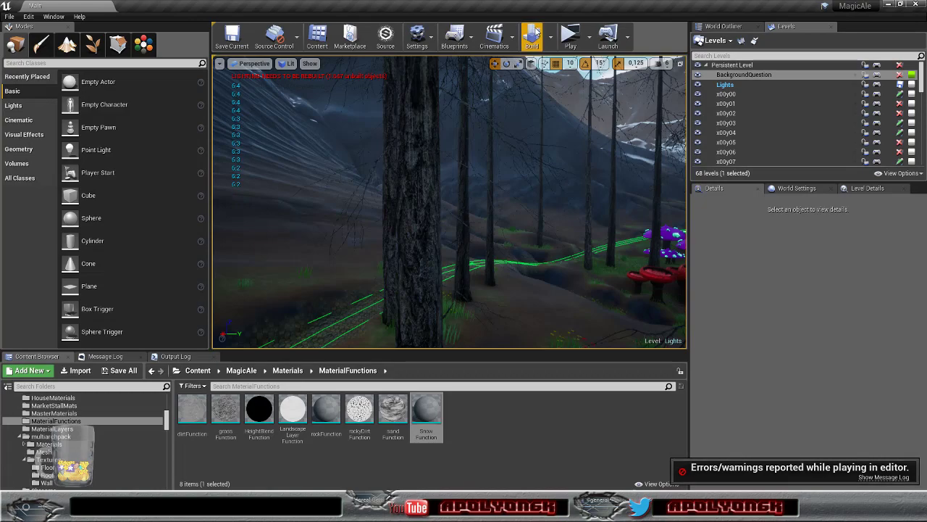
pyautogui.hotkey('alt', 'p')
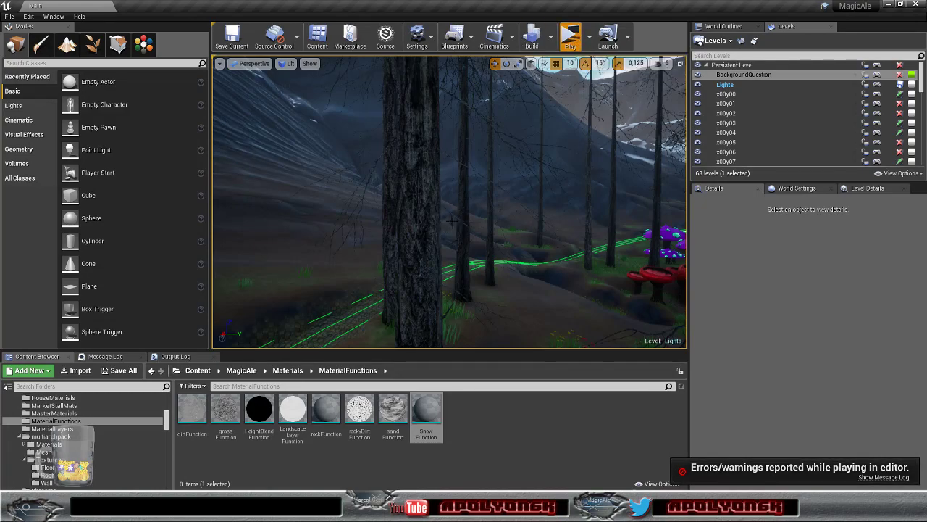
# - Walk up the slope in the game preview and examine the rock ridge beside the purple building
pyautogui.press('w')
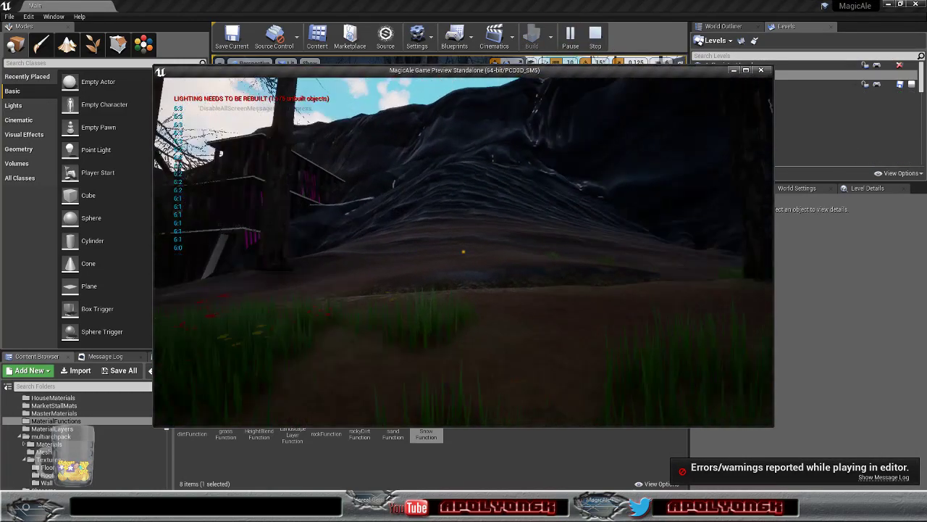
pyautogui.press('w')
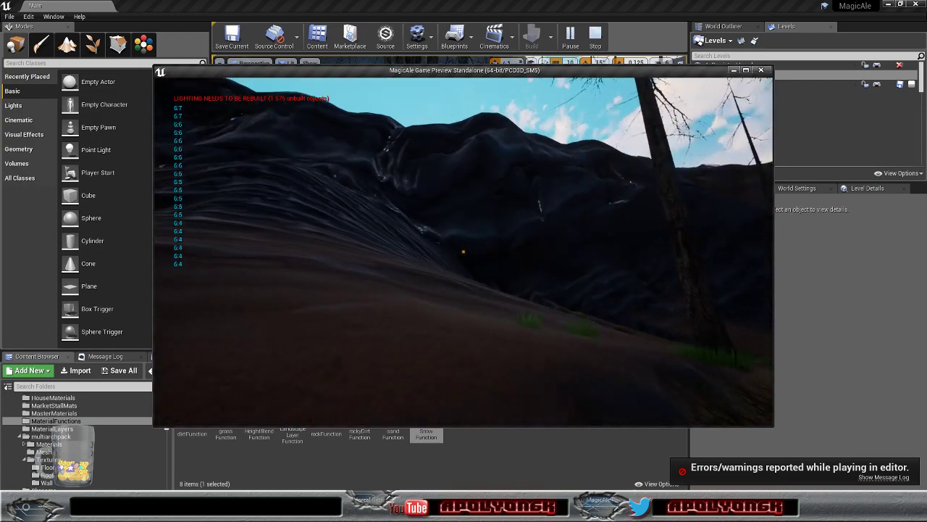
pyautogui.press('w')
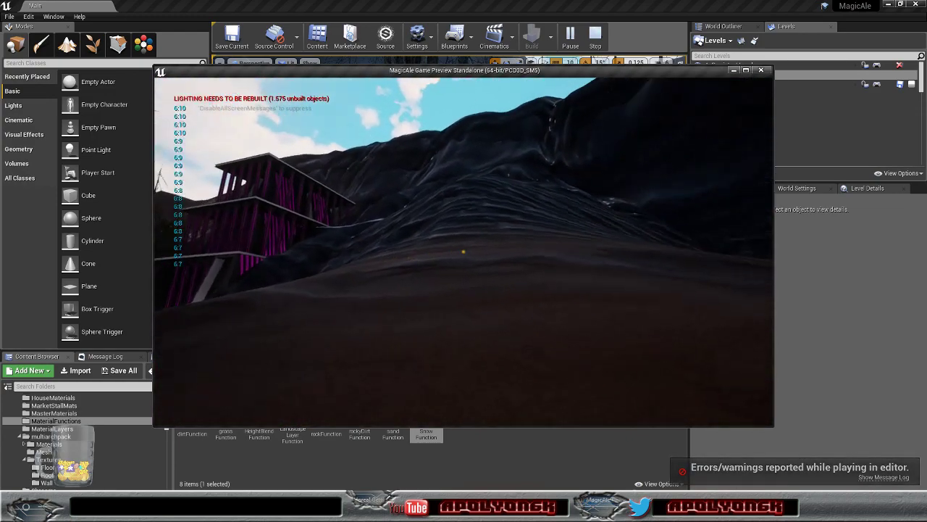
# - Walk along the mushroom forest path in the game preview and examine the rock tiling on the large mountain slope
pyautogui.press('w')
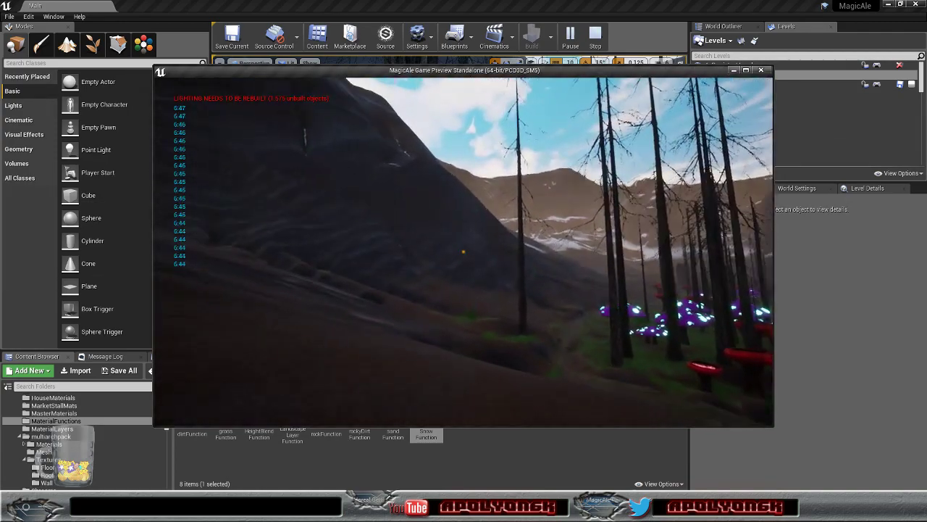
pyautogui.press('w')
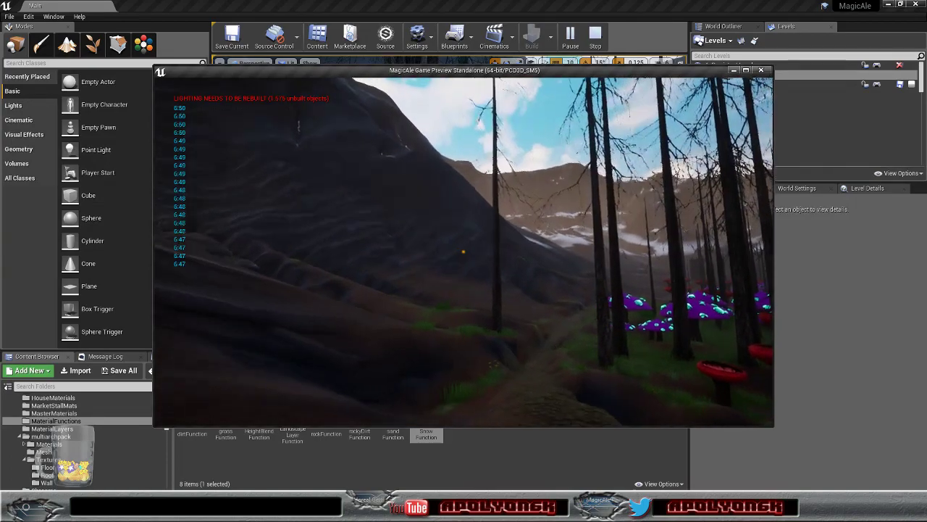
pyautogui.press('w')
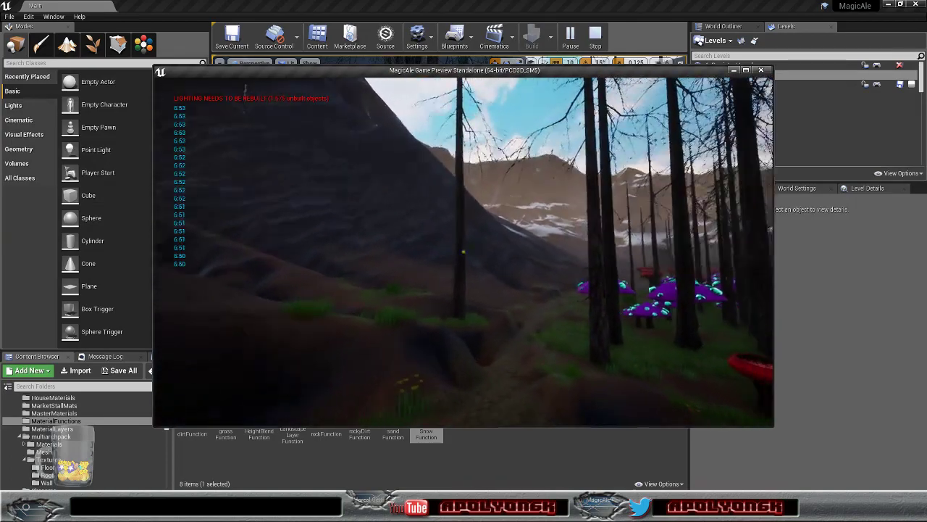
pyautogui.press('w')
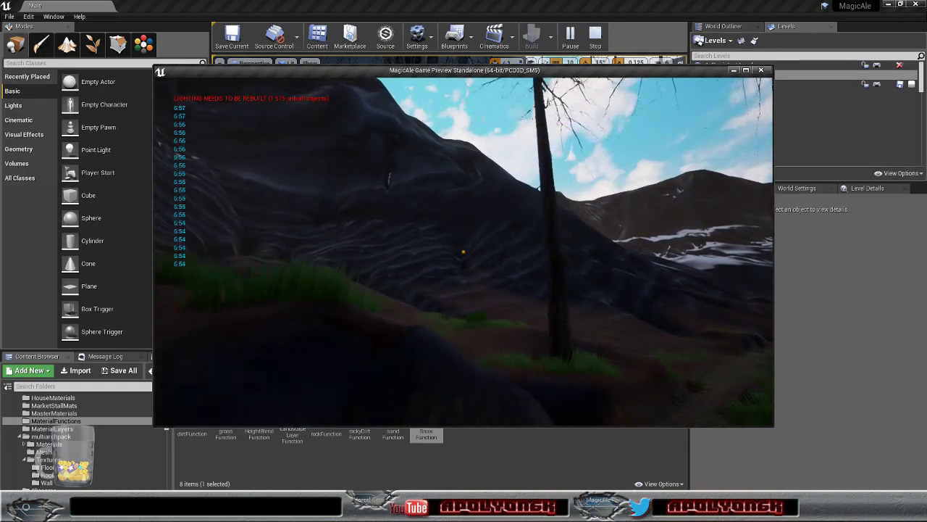
pyautogui.press('w')
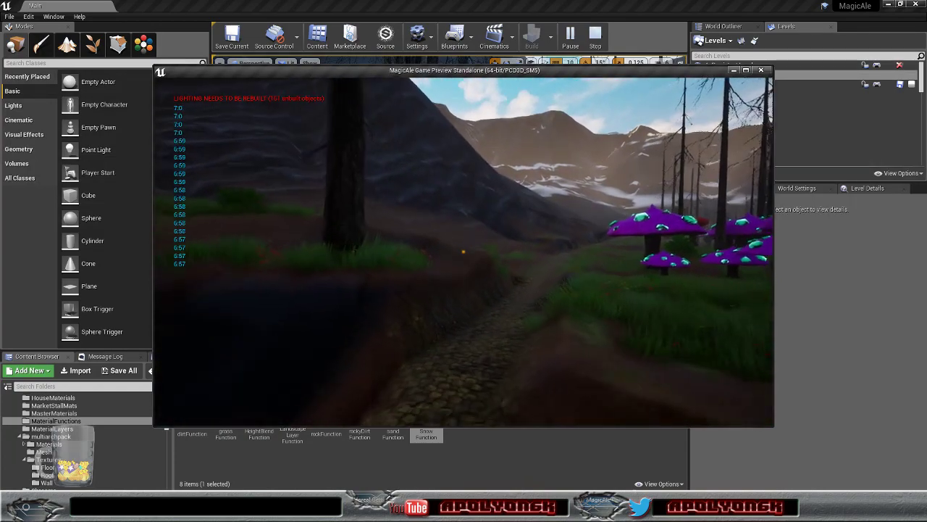
pyautogui.press('w')
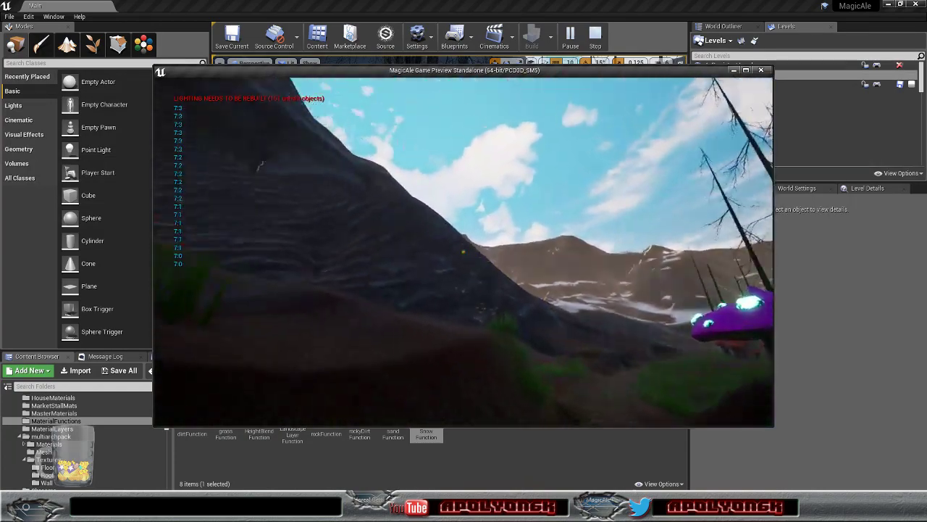
pyautogui.press('w')
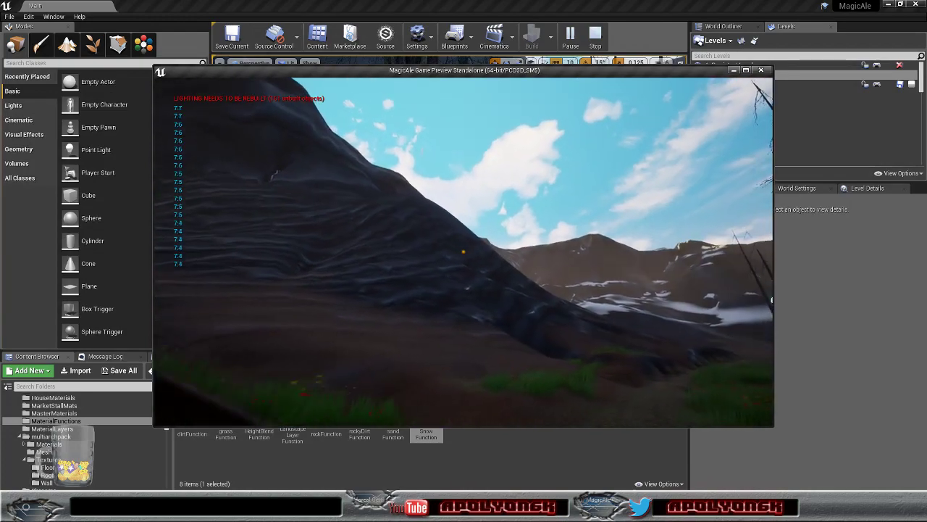
pyautogui.press('w')
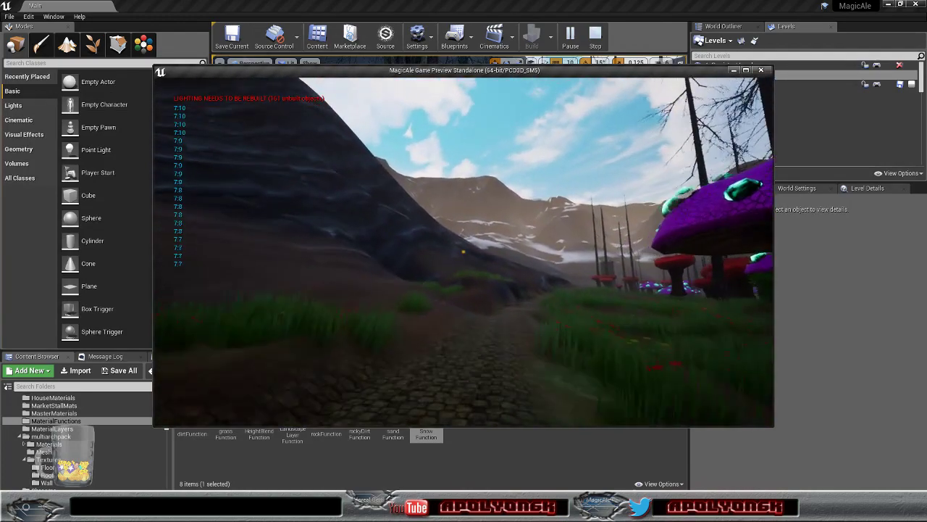
pyautogui.press('w')
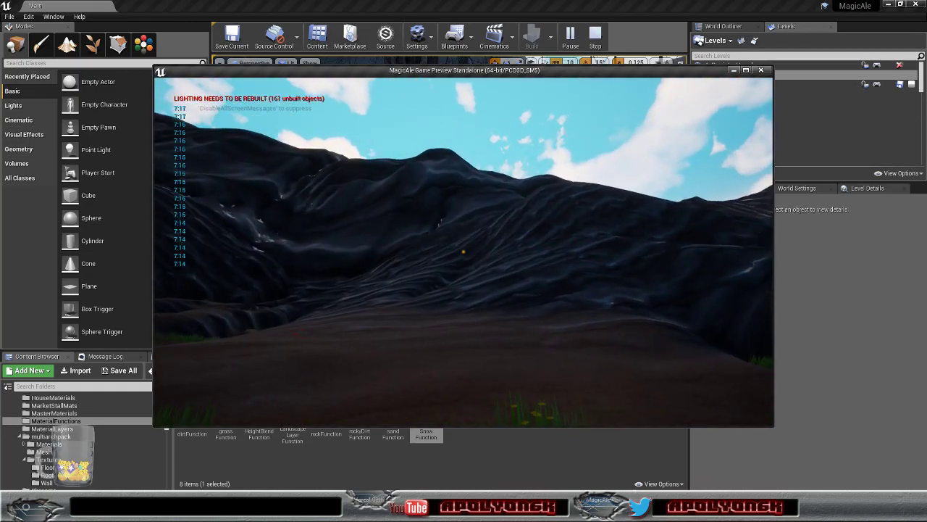
# - Follow the cobblestone path in the game preview and examine the rock on its side walls and the distant mountains
pyautogui.press('w')
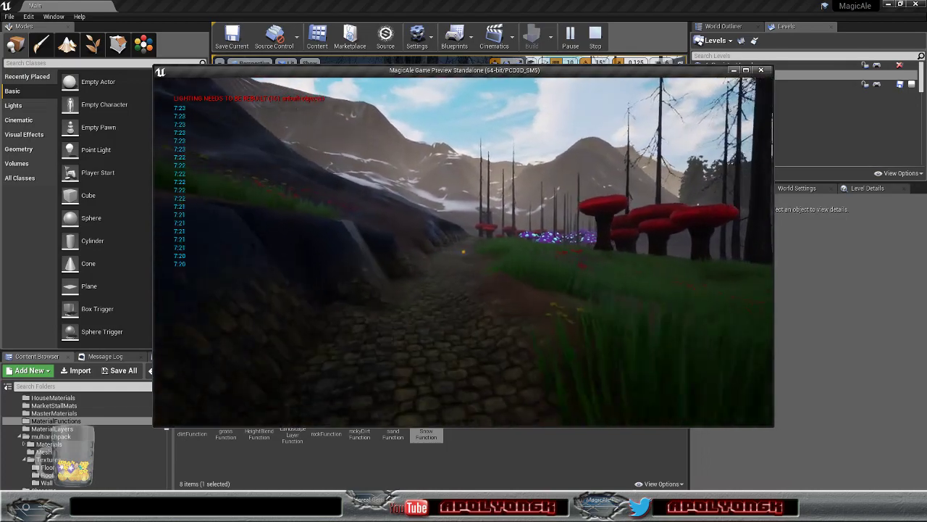
pyautogui.press('w')
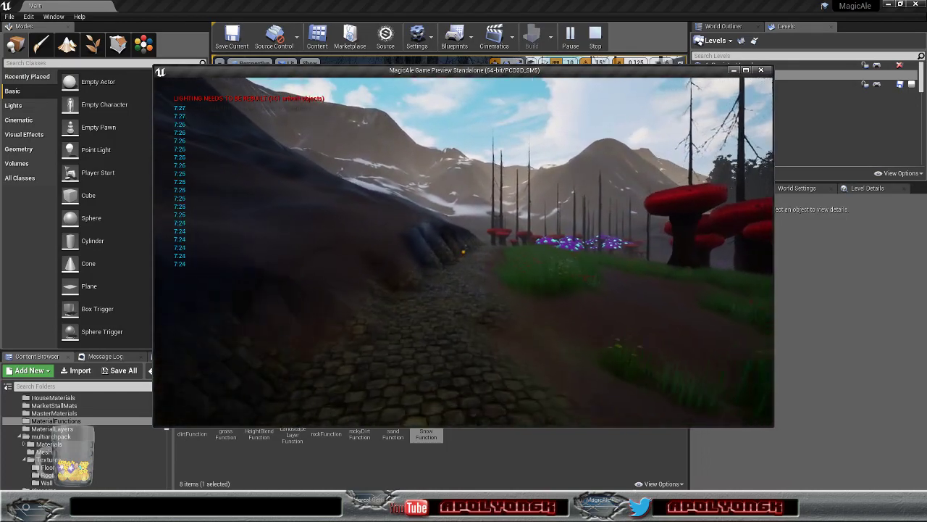
pyautogui.press('w')
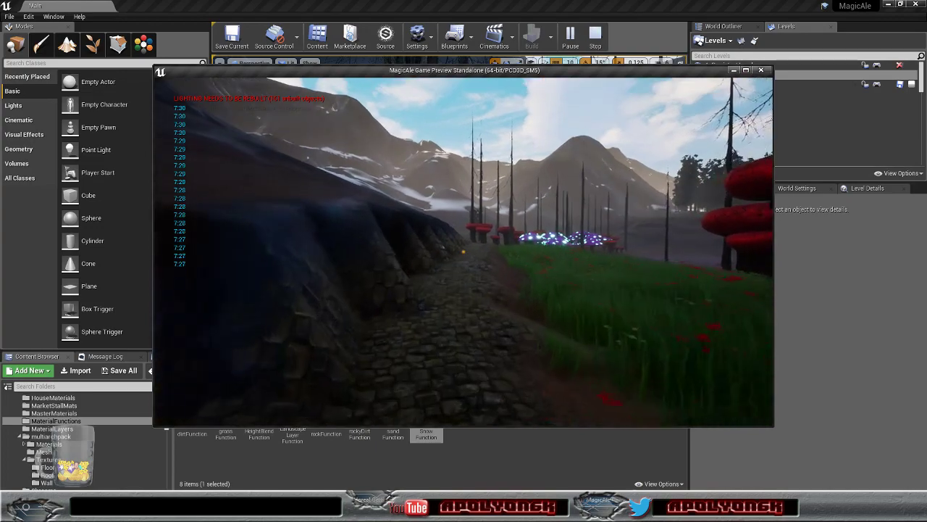
pyautogui.press('w')
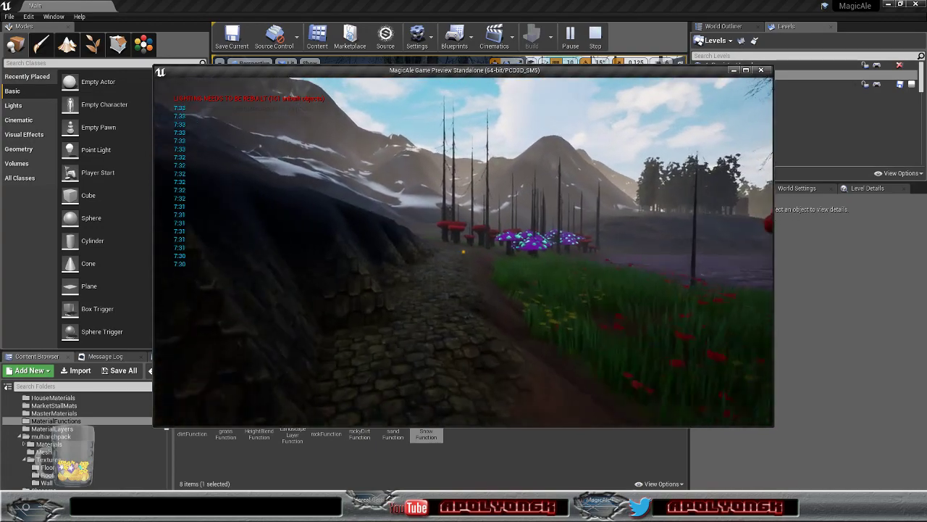
pyautogui.press('w')
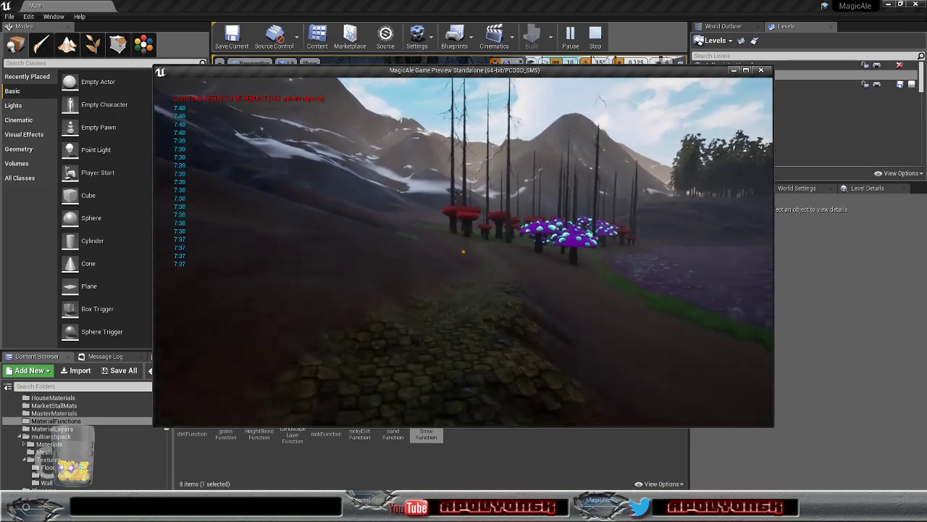
pyautogui.press('w')
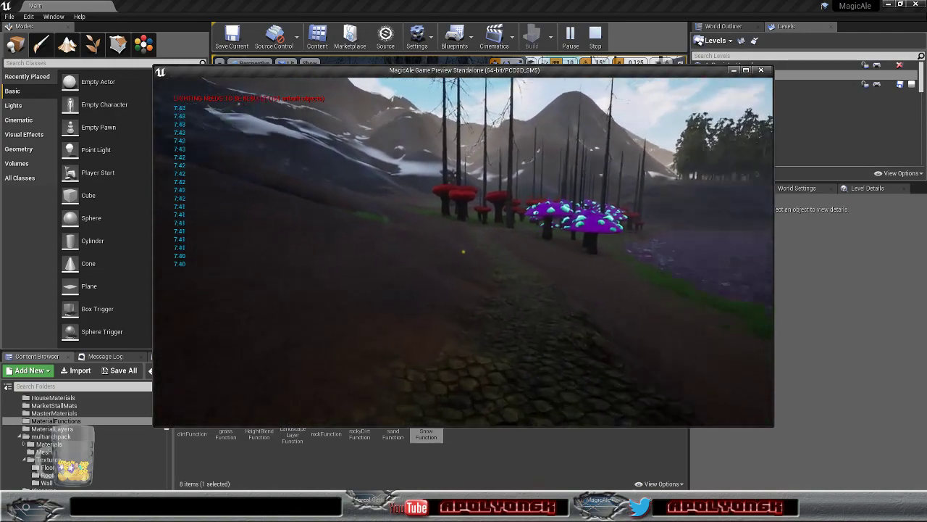
pyautogui.press('w')
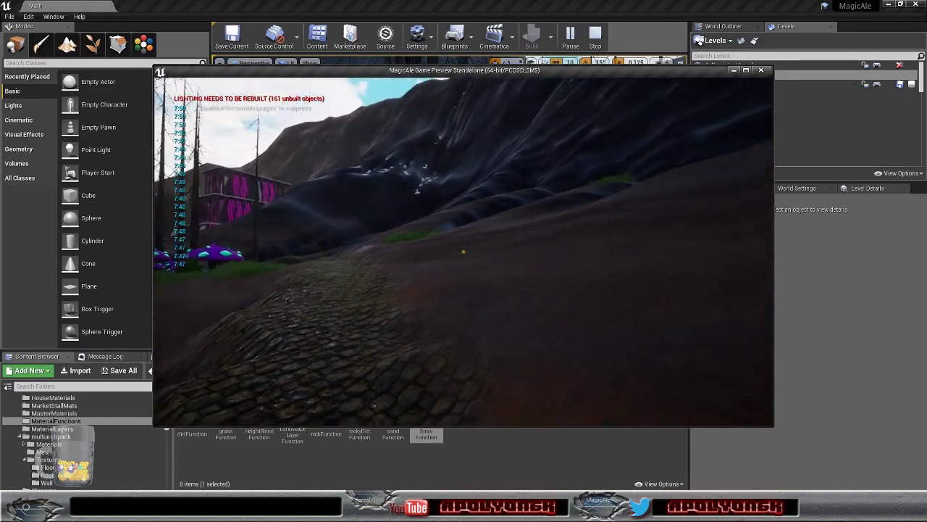
# - Follow the cobblestone path past the giant mushrooms toward the purple building and examine the rock on the mountainside
pyautogui.press('w')
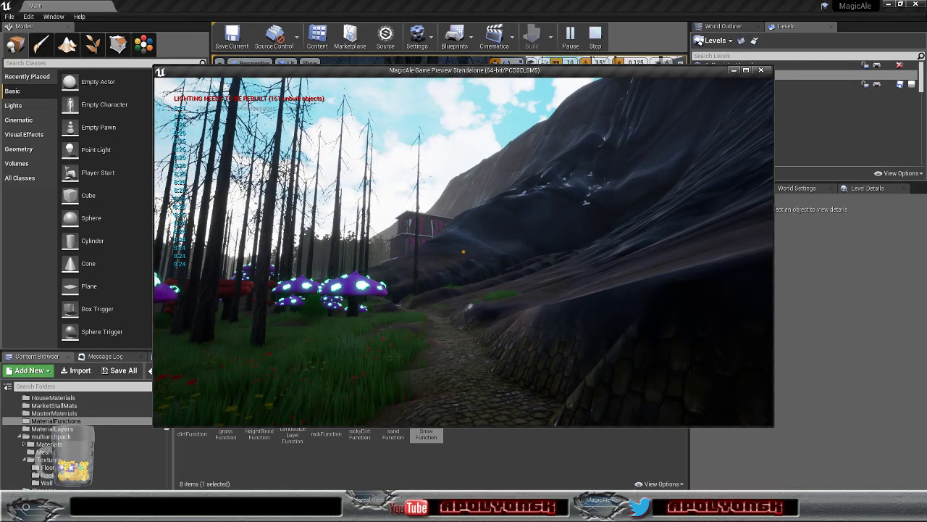
pyautogui.press('w')
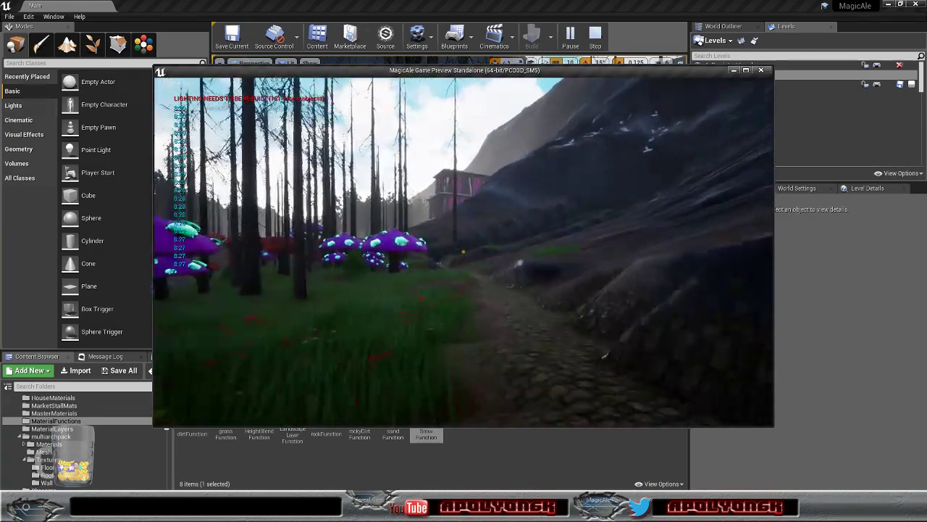
pyautogui.press('w')
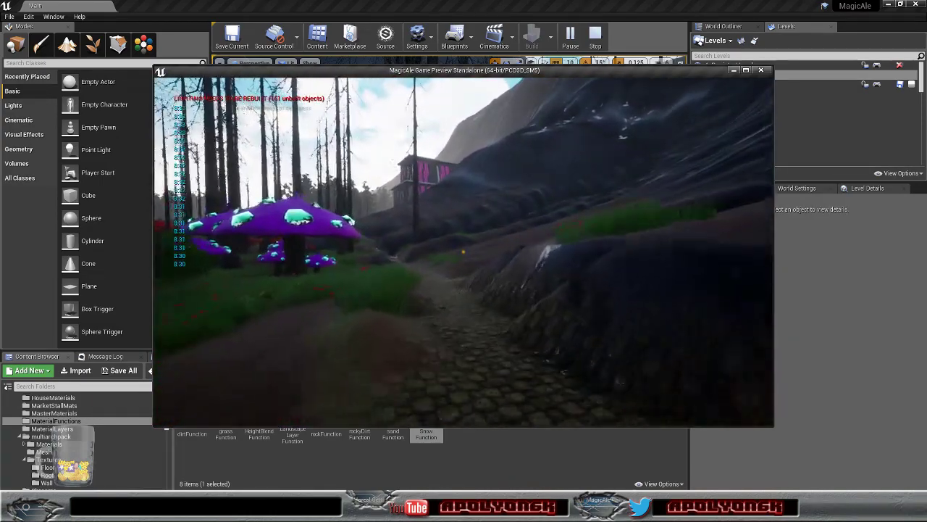
pyautogui.press('w')
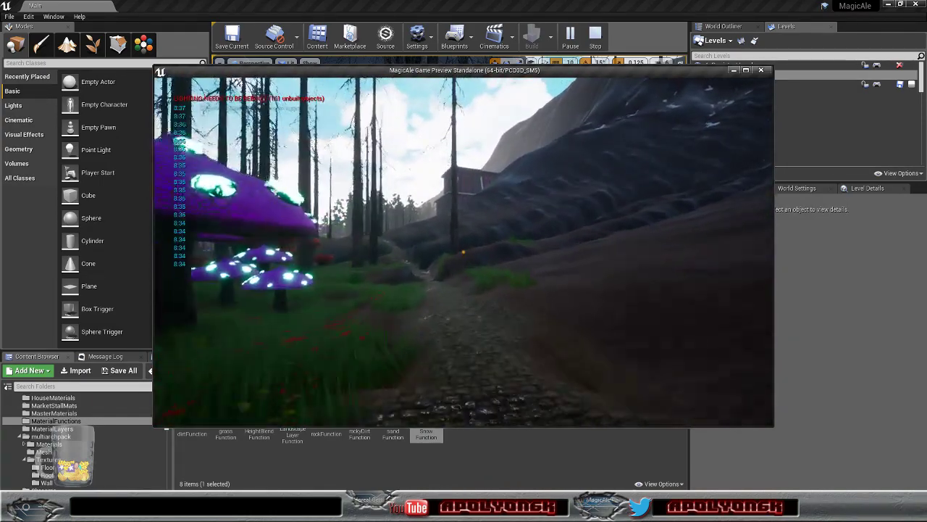
pyautogui.press('w')
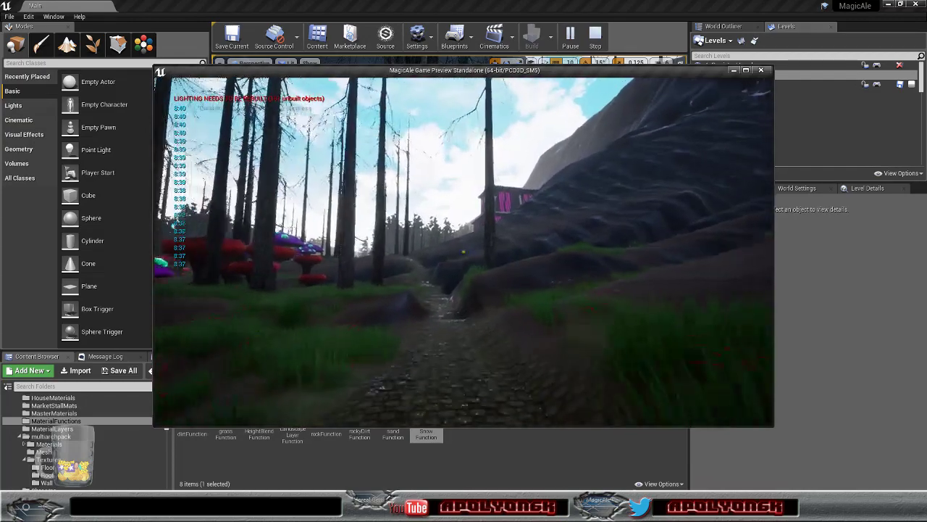
pyautogui.press('w')
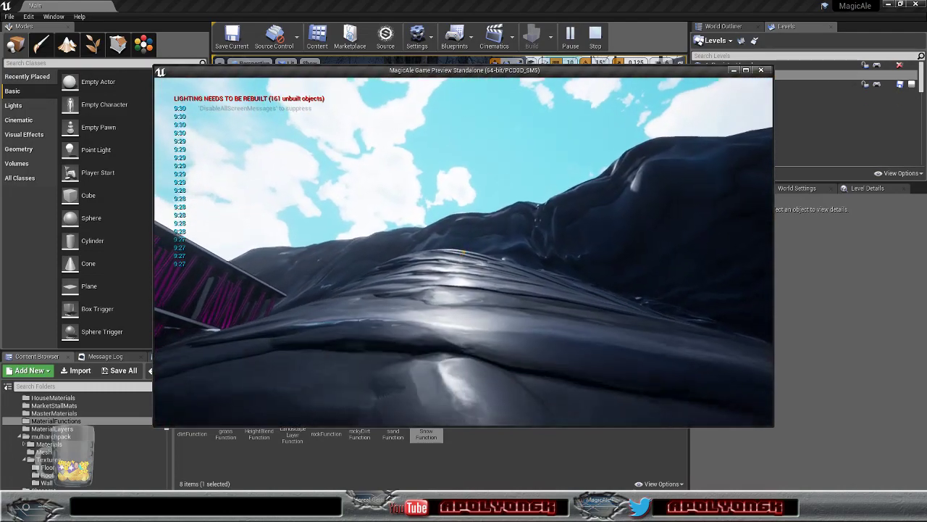
# - Climb the rock ridge beside the purple building in the game preview and compare the nearby rock texture with the distant peaks
pyautogui.press('w')
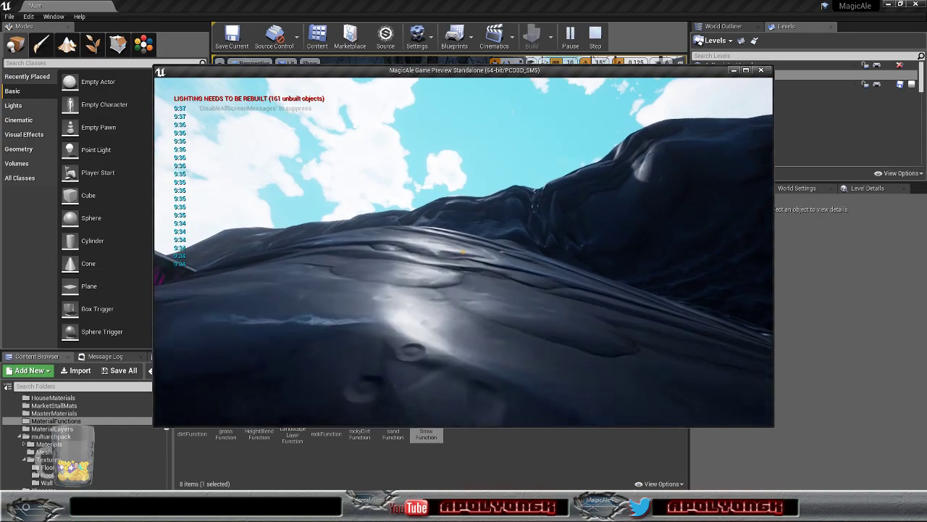
pyautogui.press('w')
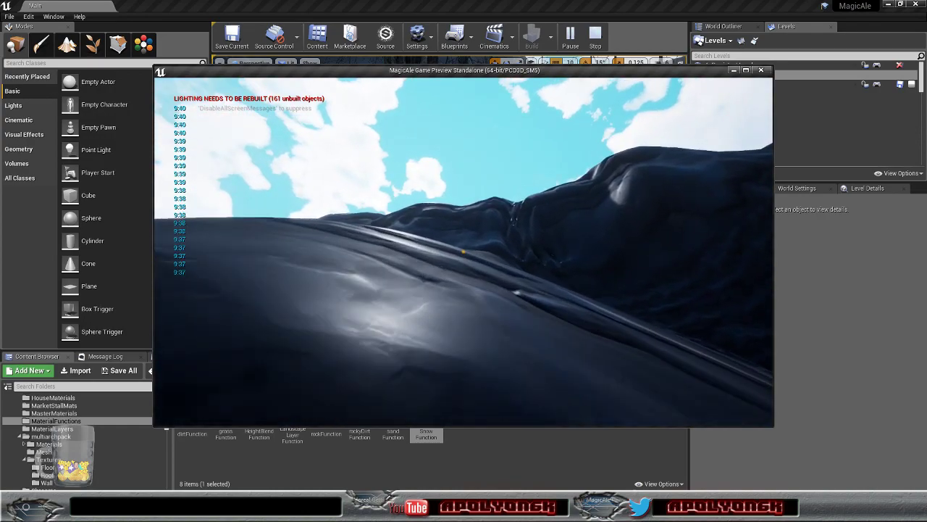
pyautogui.press('w')
pyautogui.press('w')
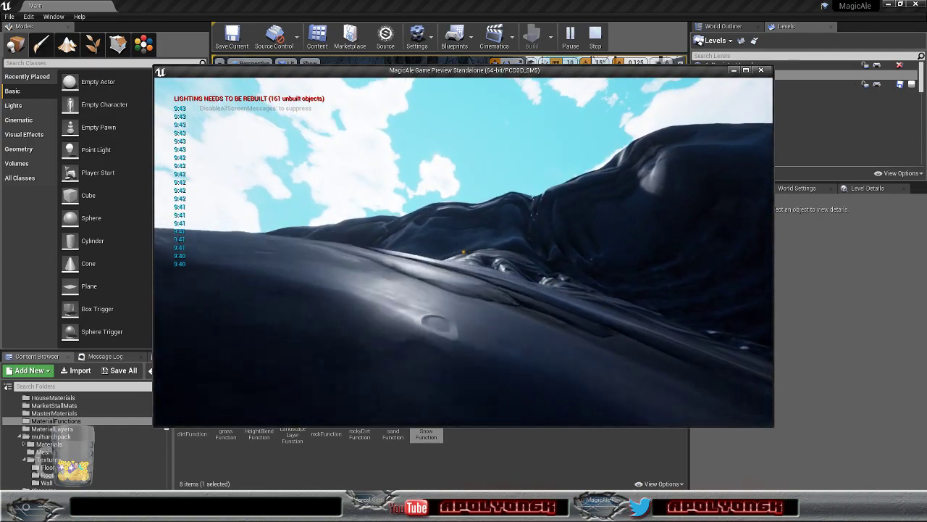
pyautogui.press('w')
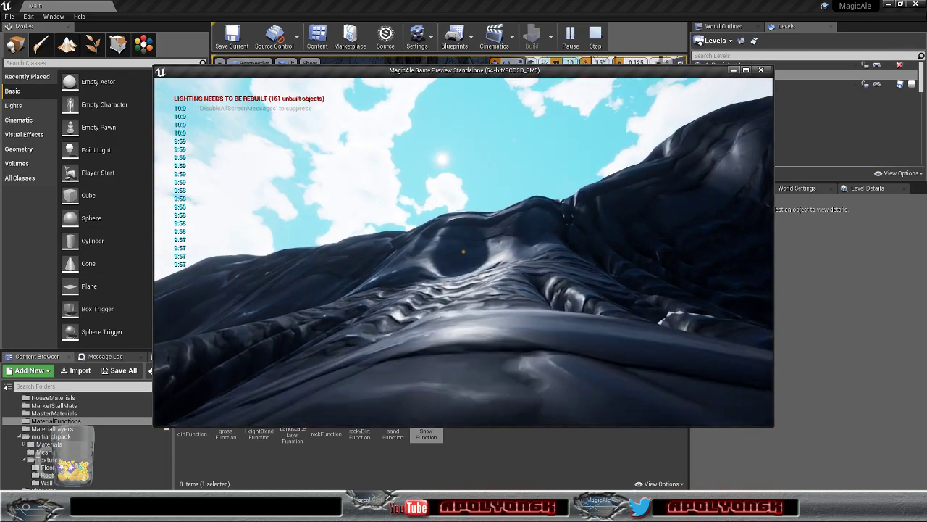
pyautogui.press('w')
pyautogui.press('w')
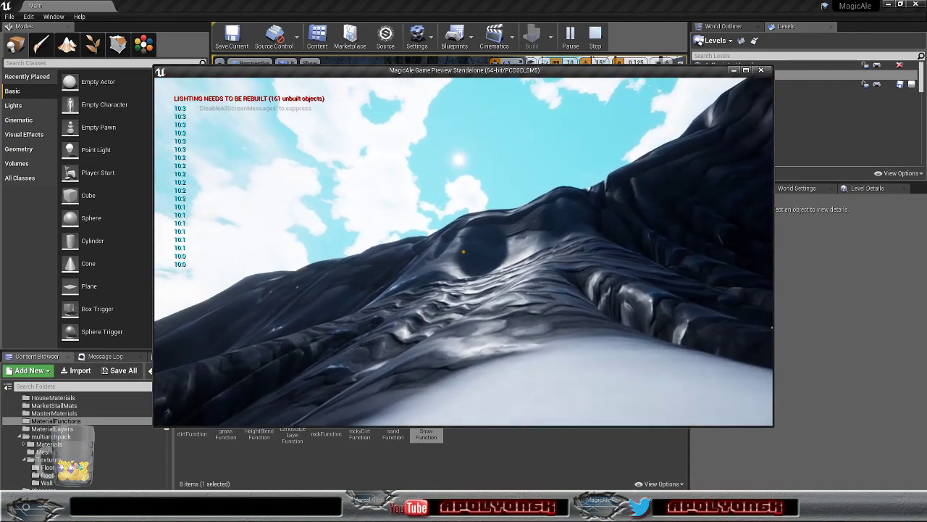
pyautogui.press('w')
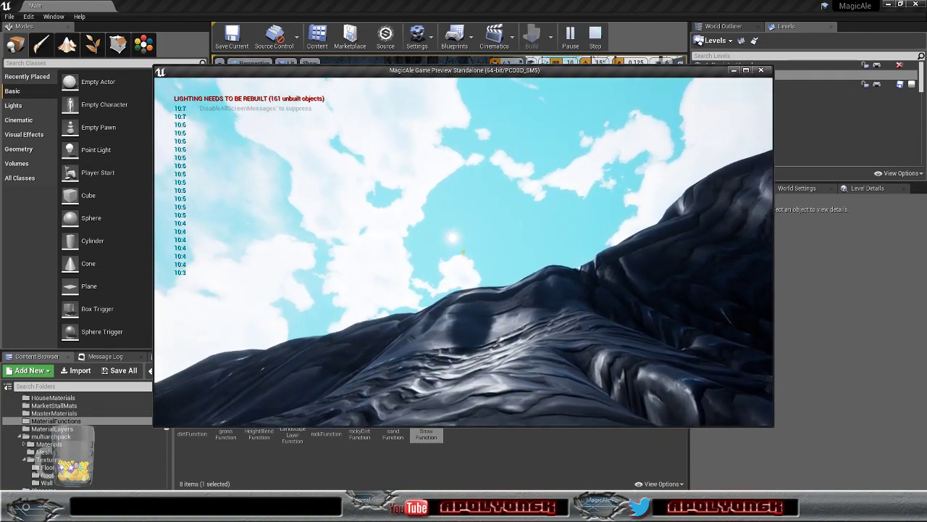
pyautogui.press('w')
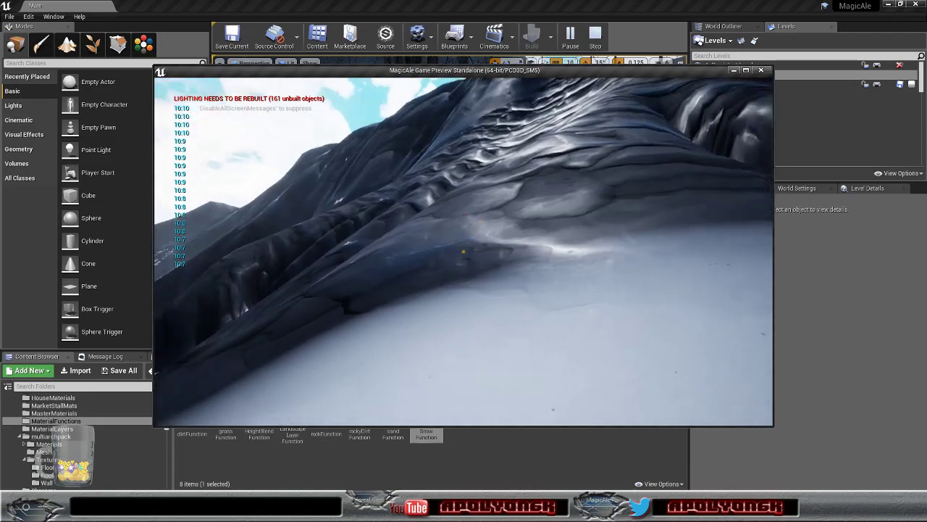
# - Move across the steep snow-edged slope above the building, examine the rock up close, and end the play session
pyautogui.press('w')
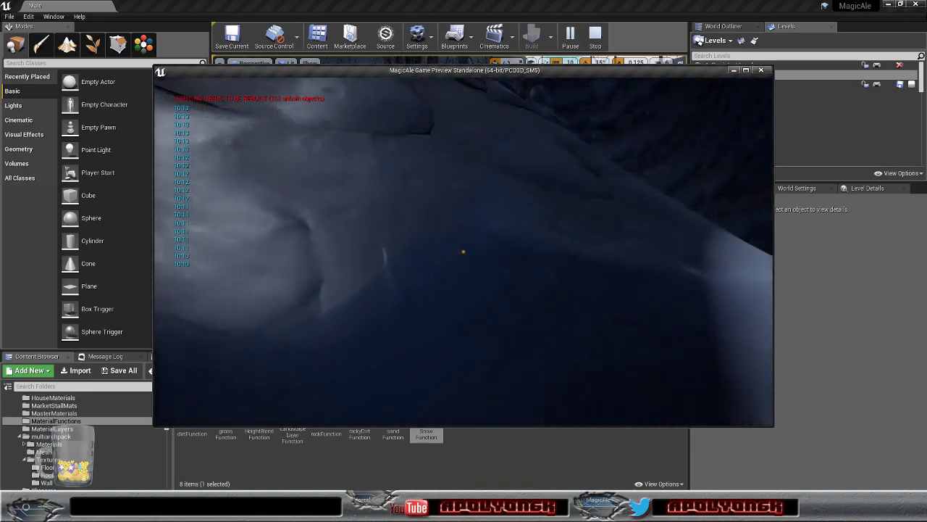
pyautogui.press('w')
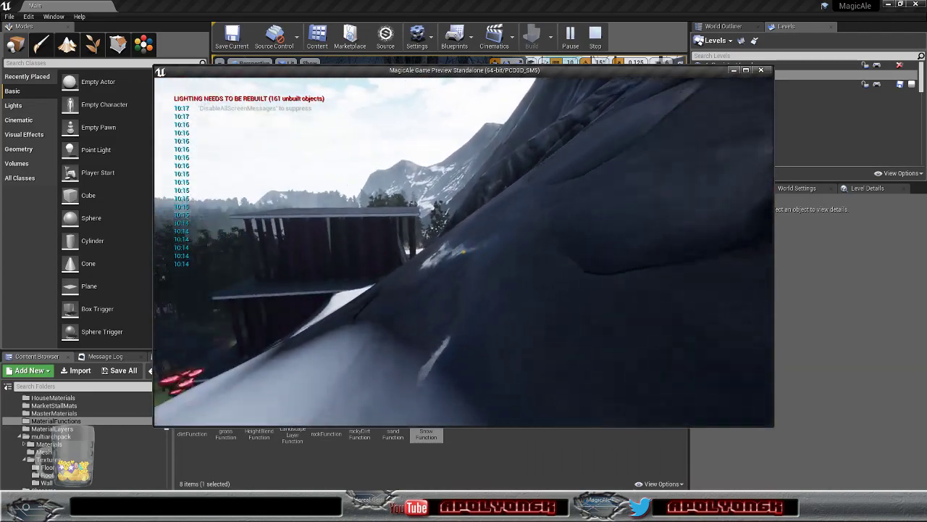
pyautogui.press('w')
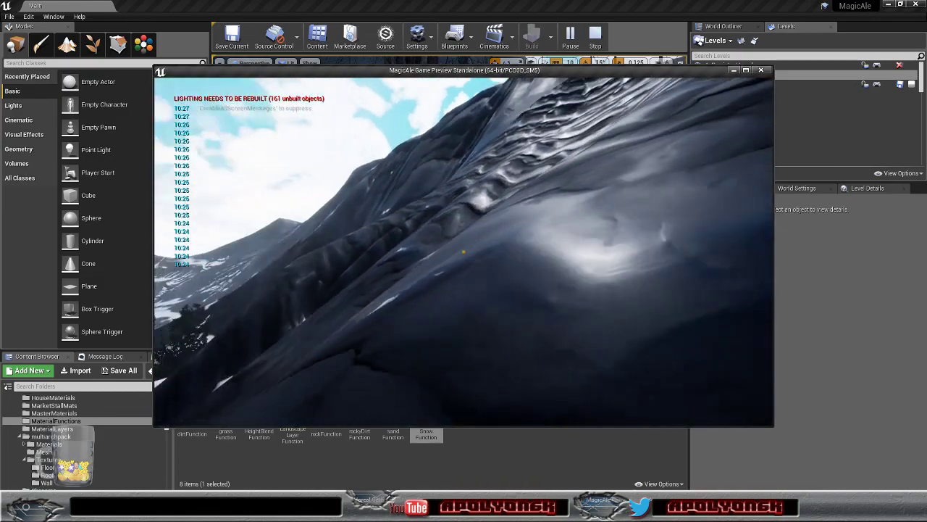
pyautogui.press('a')
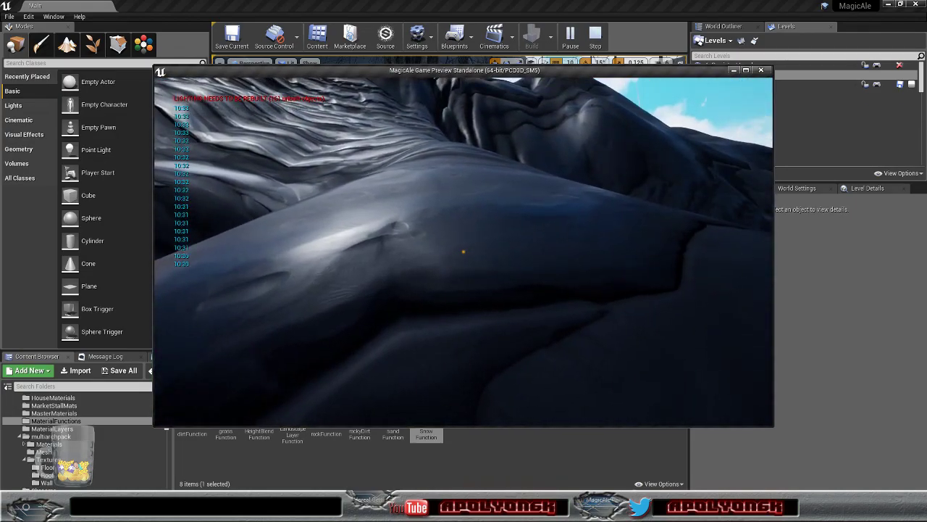
pyautogui.press('d')
pyautogui.press('w')
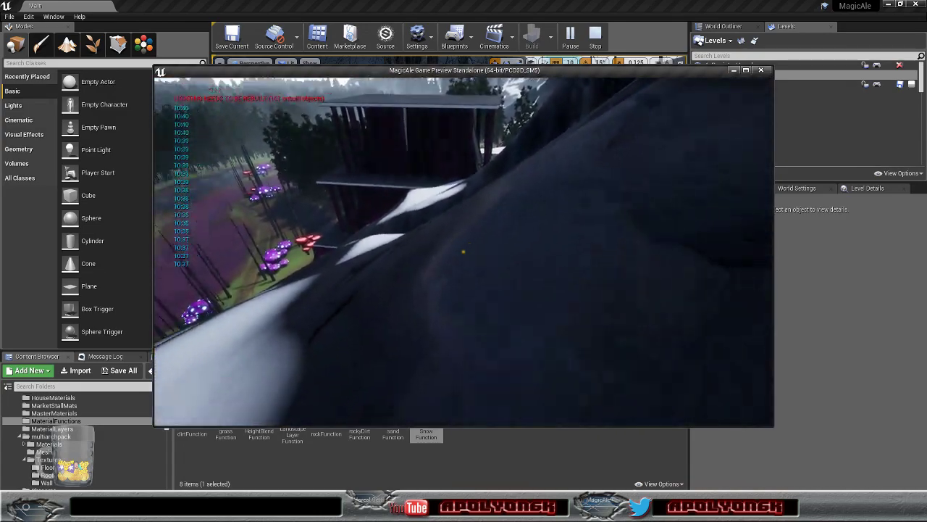
pyautogui.press('w')
pyautogui.press('w')
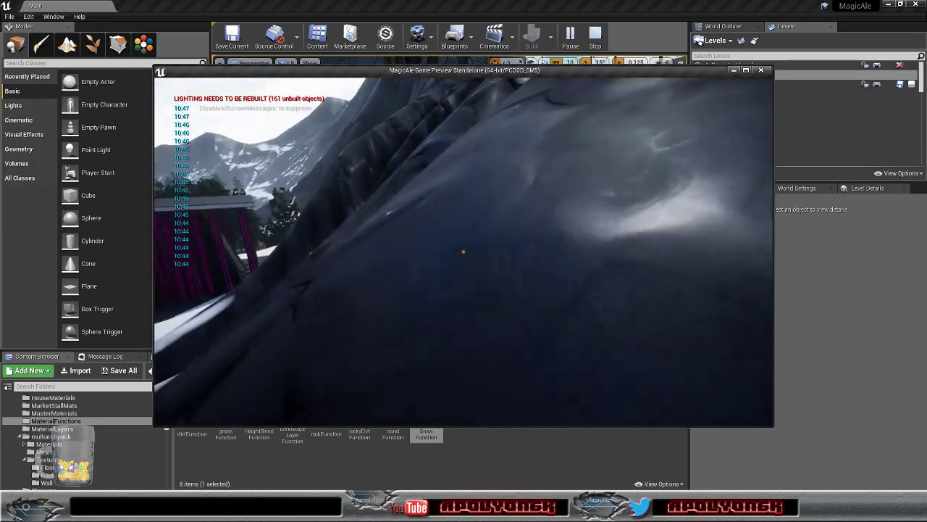
pyautogui.press('Escape')
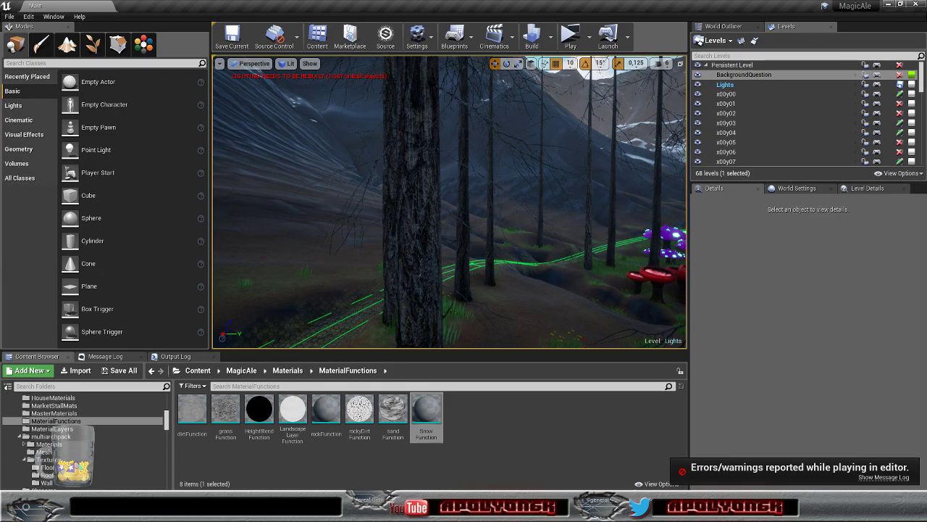
# - Return to the terrain material graph and examine the Rock Layer's Rock PBR texture sample and its connections
pyautogui.hotkey('alt', 'Tab')
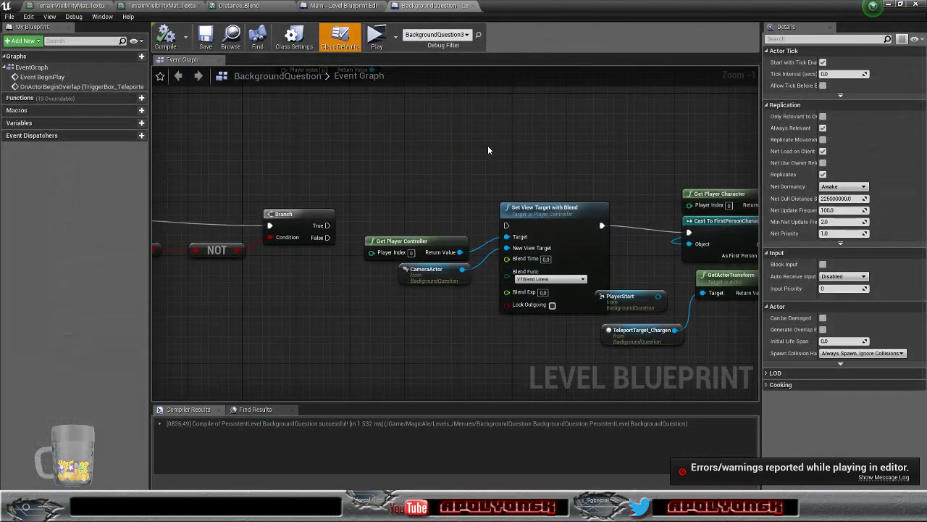
pyautogui.click(77, 6)
pyautogui.scroll(-3, 604, 221)
pyautogui.scroll(-3, 604, 223)
pyautogui.moveTo(645, 291); pyautogui.dragTo(297, 58, button='right')
pyautogui.moveTo(532, 189); pyautogui.dragTo(441, 324, button='right')
pyautogui.scroll(5, 546, 264)
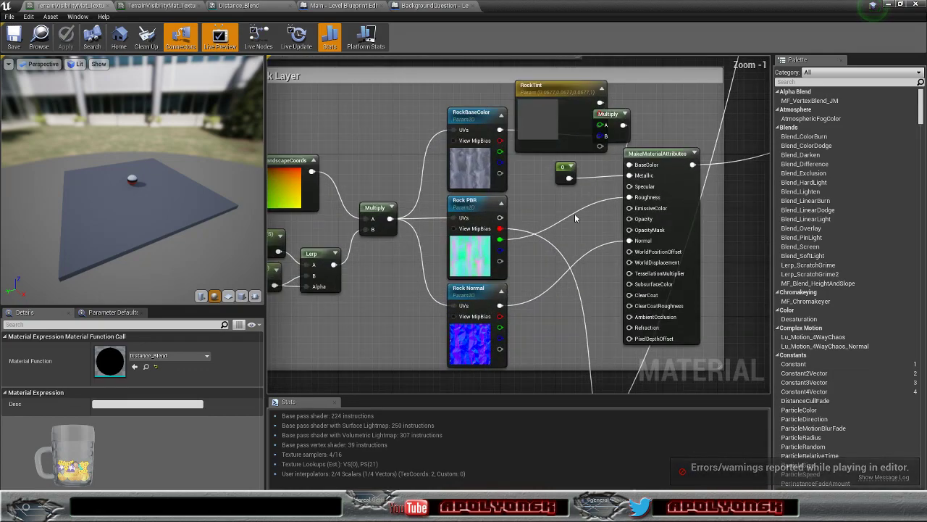
pyautogui.moveTo(575, 216); pyautogui.dragTo(578, 242, button='right')
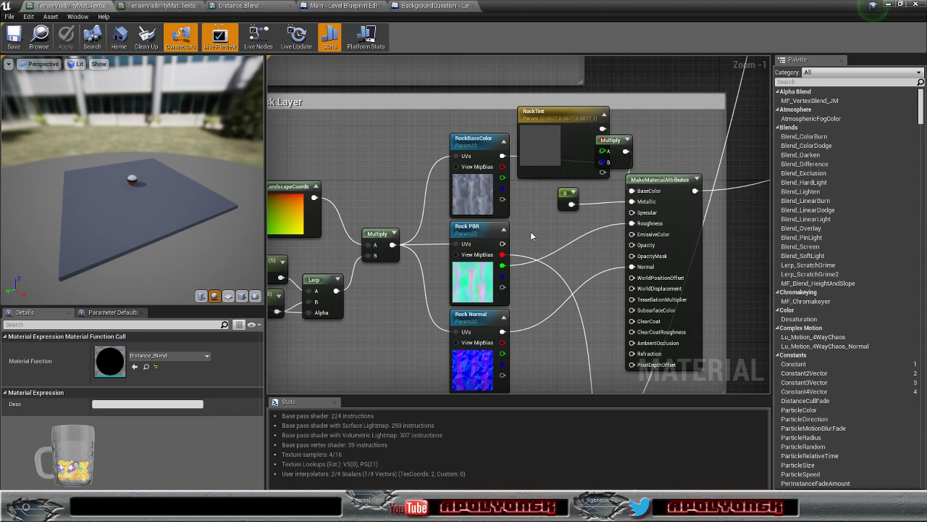
pyautogui.click(479, 237)
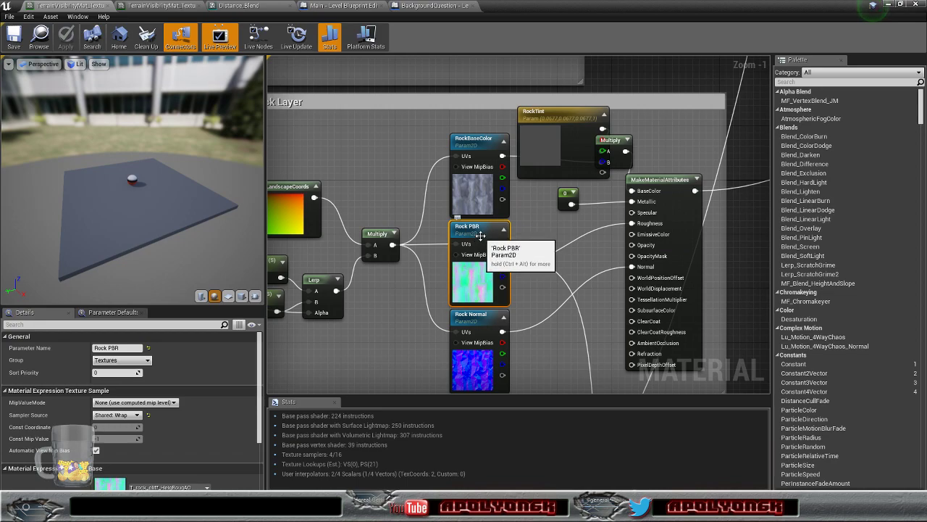
pyautogui.moveTo(542, 236); pyautogui.dragTo(611, 236, button='right')
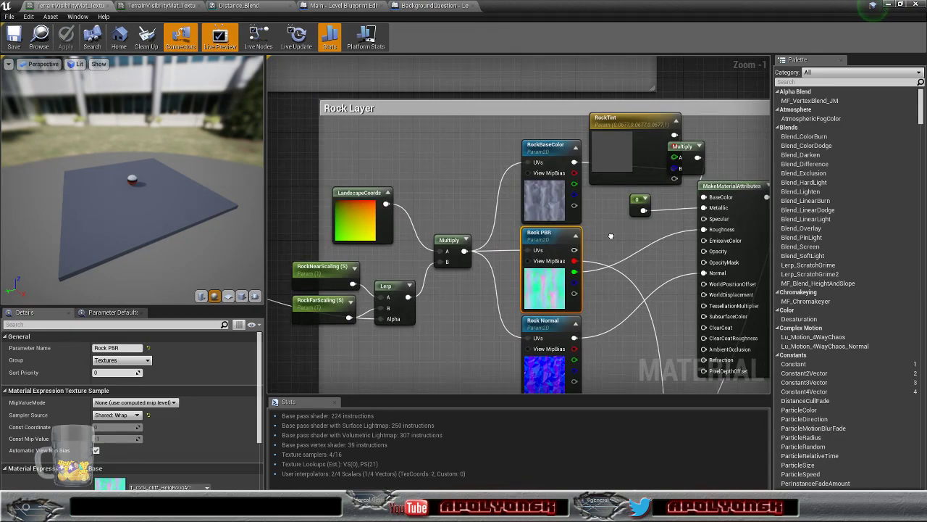
# - Copy the Rock Layer's Lerp node into the Dirt Layer below the DirtTextureSize parameter
pyautogui.scroll(-5, 463, 285)
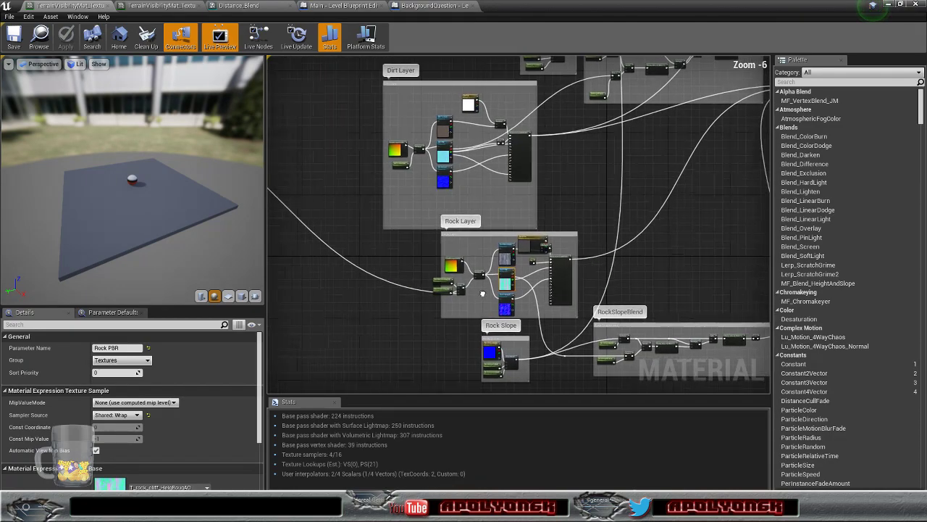
pyautogui.moveTo(473, 293); pyautogui.dragTo(576, 287, button='right')
pyautogui.scroll(4, 573, 288)
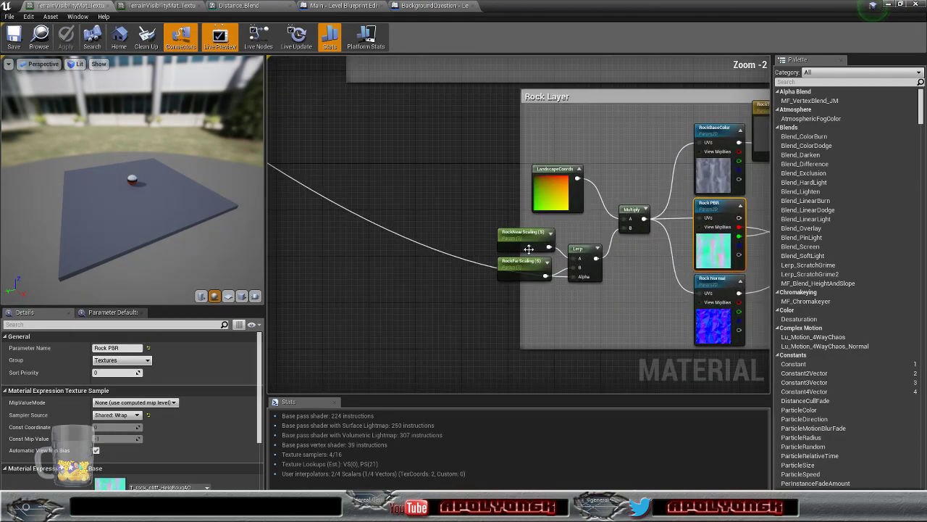
pyautogui.moveTo(543, 272); pyautogui.dragTo(573, 518, button='right')
pyautogui.moveTo(563, 486); pyautogui.dragTo(536, 295, button='right')
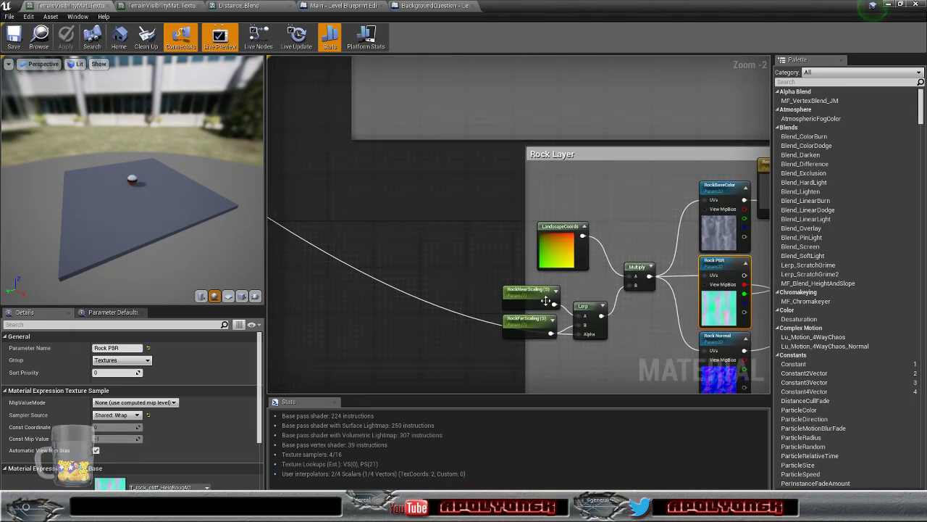
pyautogui.click(594, 311)
pyautogui.scroll(-5, 603, 323)
pyautogui.moveTo(504, 255); pyautogui.dragTo(520, 291, button='right')
pyautogui.scroll(5, 589, 279)
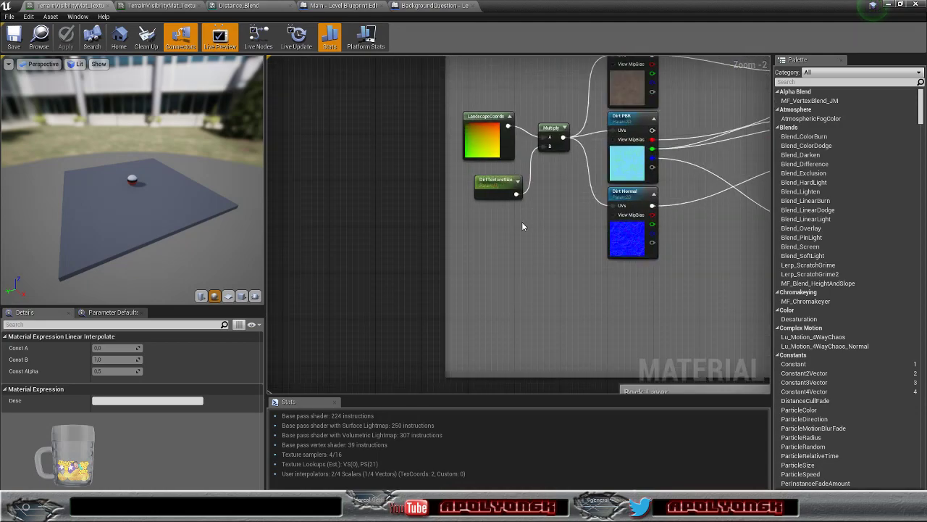
pyautogui.hotkey('ctrl', 'v')
# - Duplicate the DirtTextureSize parameter and place the copy beside the new Lerp node in the Dirt Layer
pyautogui.moveTo(525, 224); pyautogui.dragTo(589, 243, button='right')
pyautogui.click(588, 215)
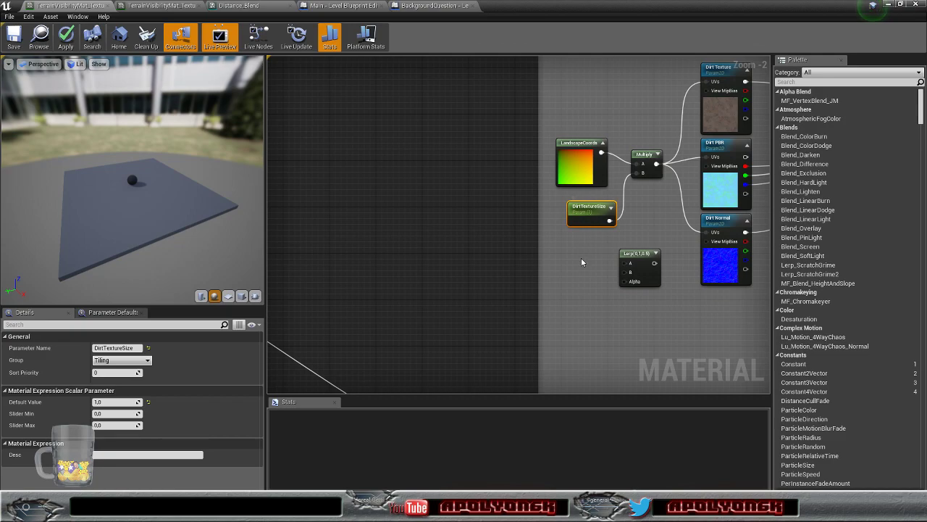
pyautogui.hotkey('ctrl', 'c')
pyautogui.hotkey('ctrl', 'v')
pyautogui.scroll(2, 550, 253)
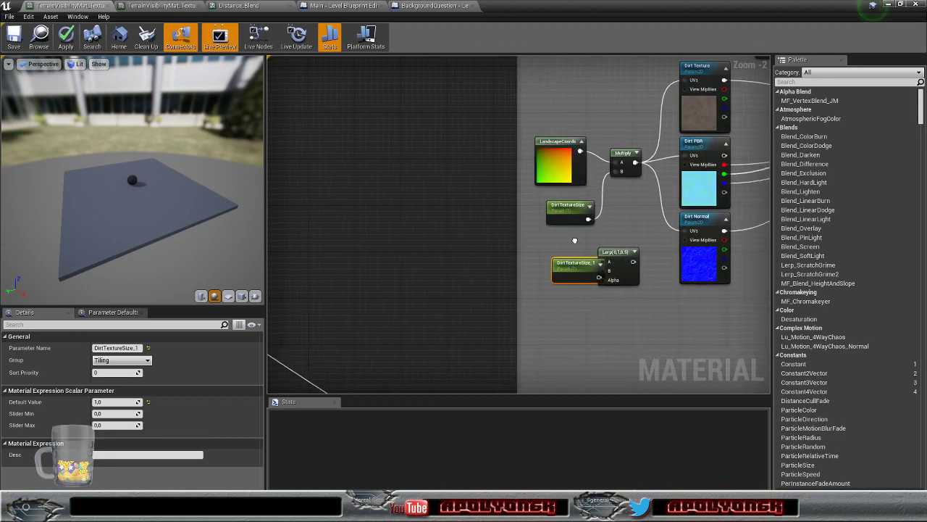
pyautogui.moveTo(546, 250); pyautogui.dragTo(534, 264, button='right')
pyautogui.moveTo(521, 286); pyautogui.dragTo(501, 313)
# - Rename the Dirt Layer's original DirtTextureSize parameter to DirtNearTextureSize
pyautogui.click(515, 227)
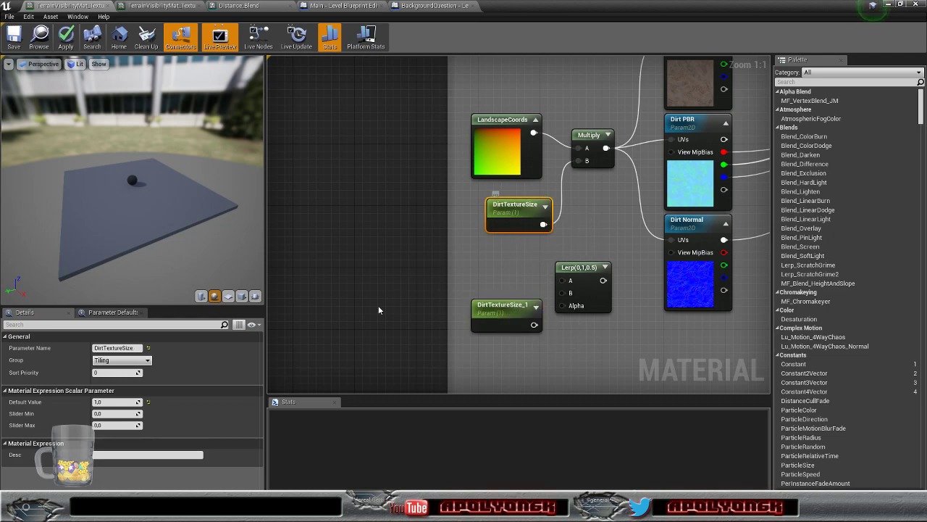
pyautogui.click(104, 349)
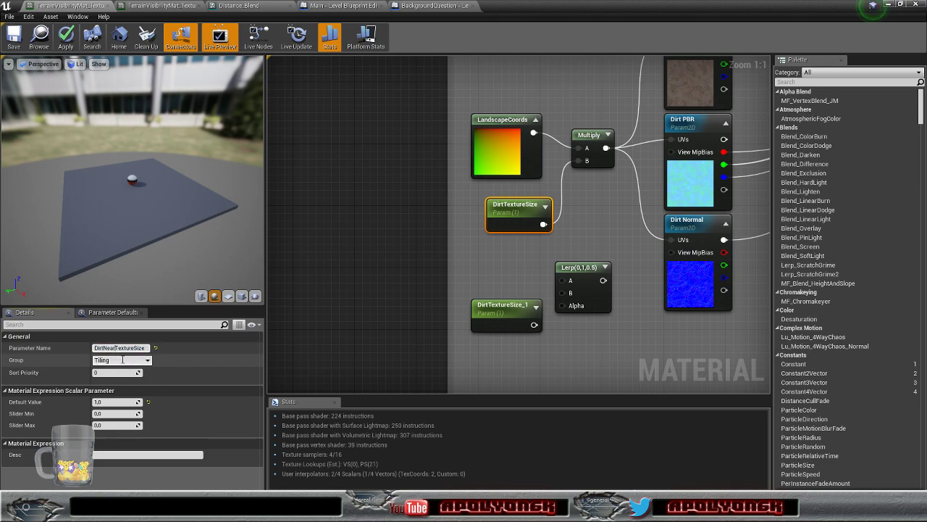
pyautogui.press('Return')
# - Check the naming and wiring of the Rock Layer's near and far scaling parameters at its Lerp node
pyautogui.moveTo(582, 352); pyautogui.dragTo(494, 135, button='right')
pyautogui.scroll(-6, 503, 224)
pyautogui.moveTo(502, 224); pyautogui.dragTo(466, 171, button='right')
pyautogui.scroll(2, 487, 260)
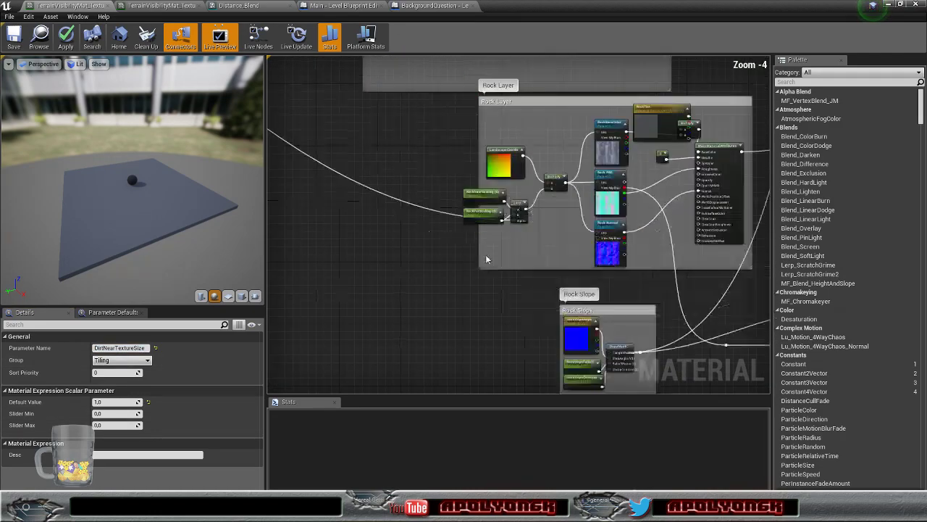
pyautogui.scroll(3, 486, 256)
pyautogui.moveTo(488, 218); pyautogui.dragTo(489, 249, button='right')
pyautogui.scroll(1, 475, 234)
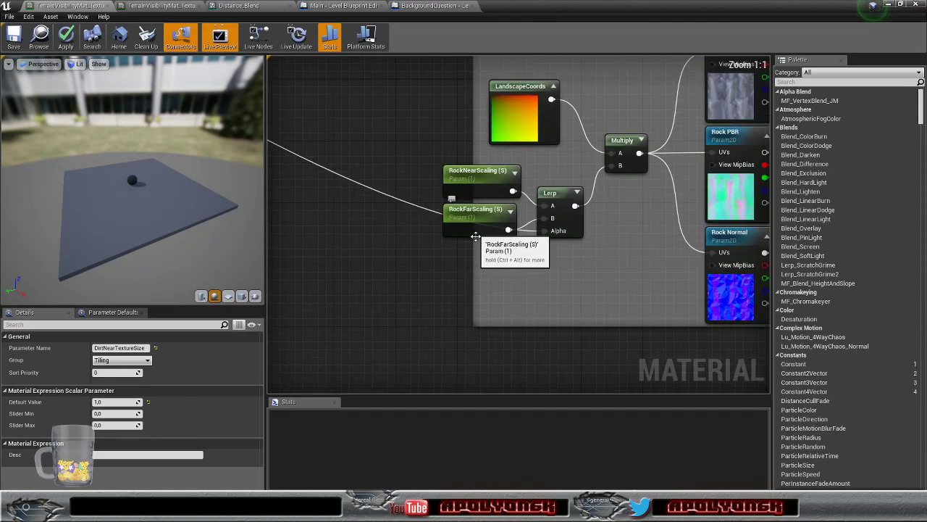
# - Connect the DirtNearTextureSize parameter to the A input of the Dirt Layer's Lerp node
pyautogui.moveTo(390, 124); pyautogui.dragTo(474, 262, button='right')
pyautogui.scroll(-5, 480, 260)
pyautogui.scroll(-1, 468, 228)
pyautogui.moveTo(452, 182); pyautogui.dragTo(467, 221, button='right')
pyautogui.scroll(6, 467, 220)
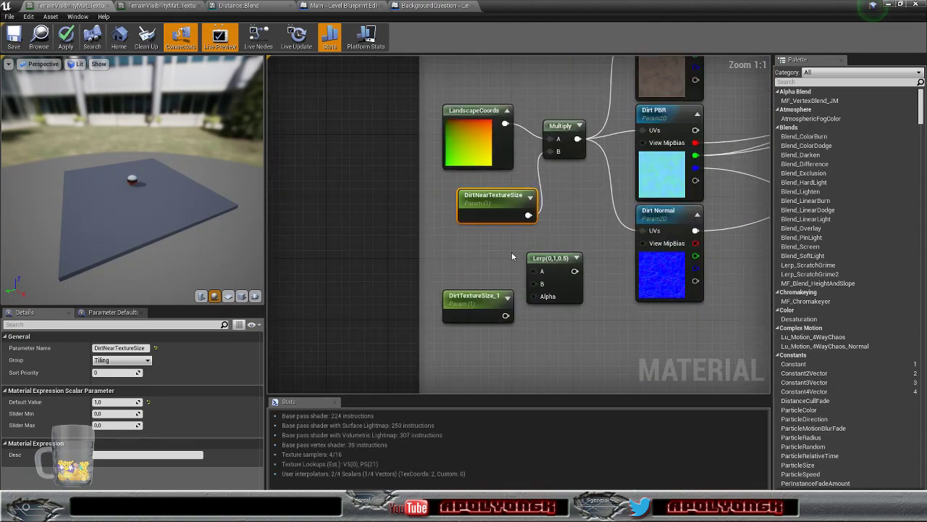
pyautogui.moveTo(527, 214); pyautogui.dragTo(535, 271)
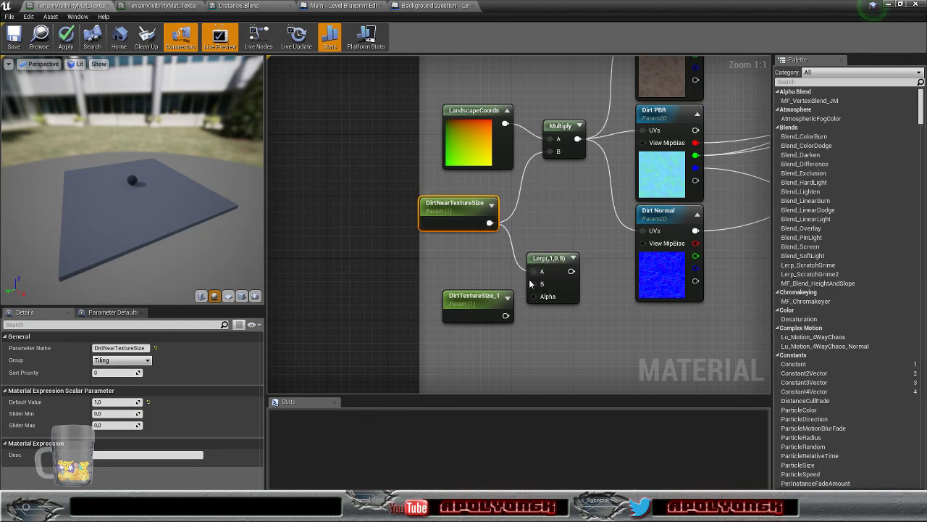
# - Rename the duplicated dirt parameter to DirtFarTextureSize beneath DirtNearTextureSize and connect it to the Lerp's B input
pyautogui.moveTo(487, 305); pyautogui.dragTo(463, 251)
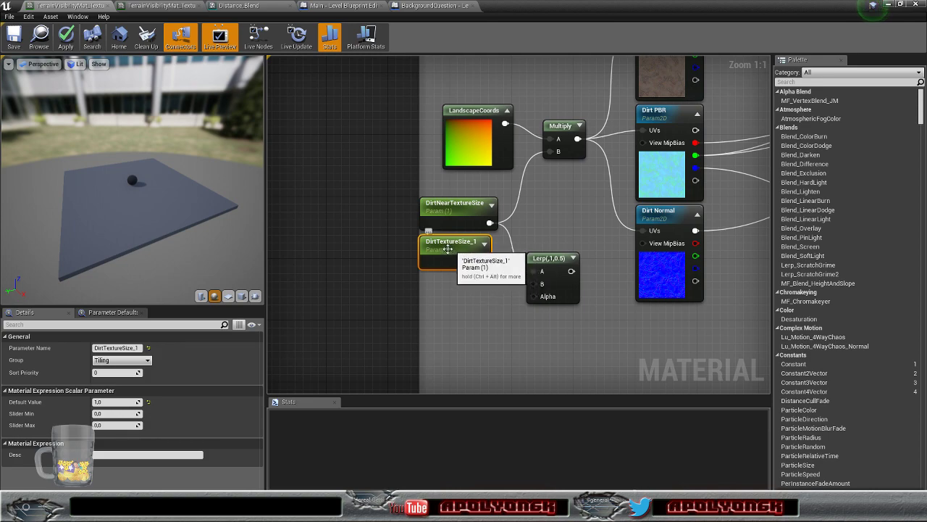
pyautogui.click(105, 348)
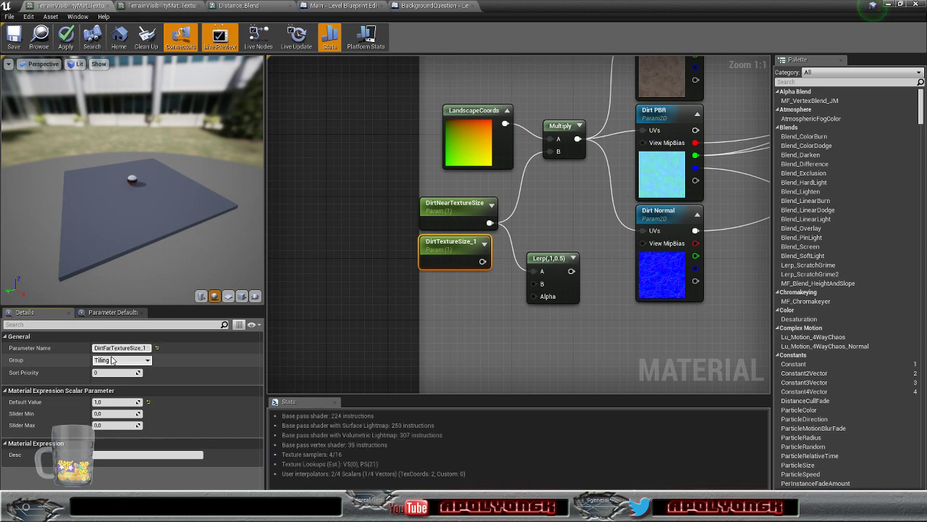
pyautogui.press('Return')
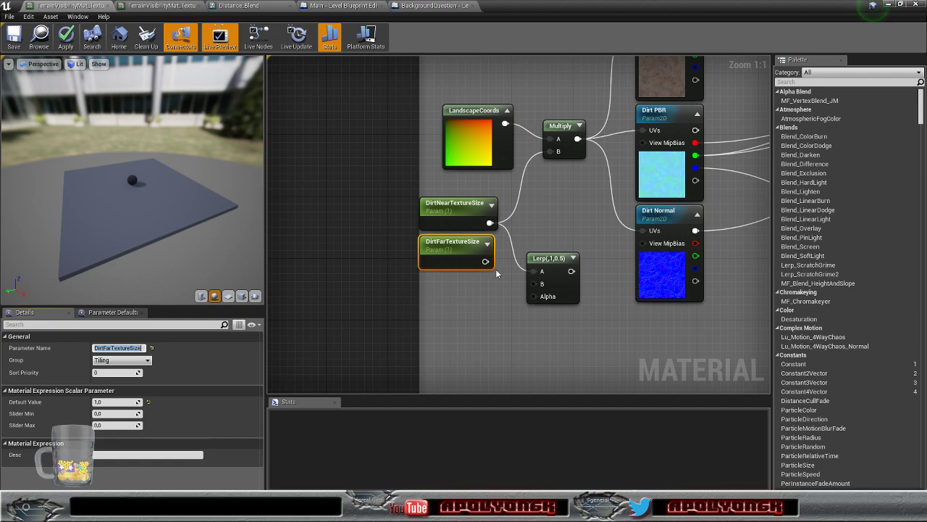
pyautogui.moveTo(486, 262); pyautogui.dragTo(534, 284)
# - Connect the Distance_Blend result from the Distance Blending group to the Alpha input of the Dirt Layer's Lerp
pyautogui.scroll(-2, 510, 300)
pyautogui.scroll(-2, 511, 299)
pyautogui.moveTo(398, 269); pyautogui.dragTo(735, 333, button='right')
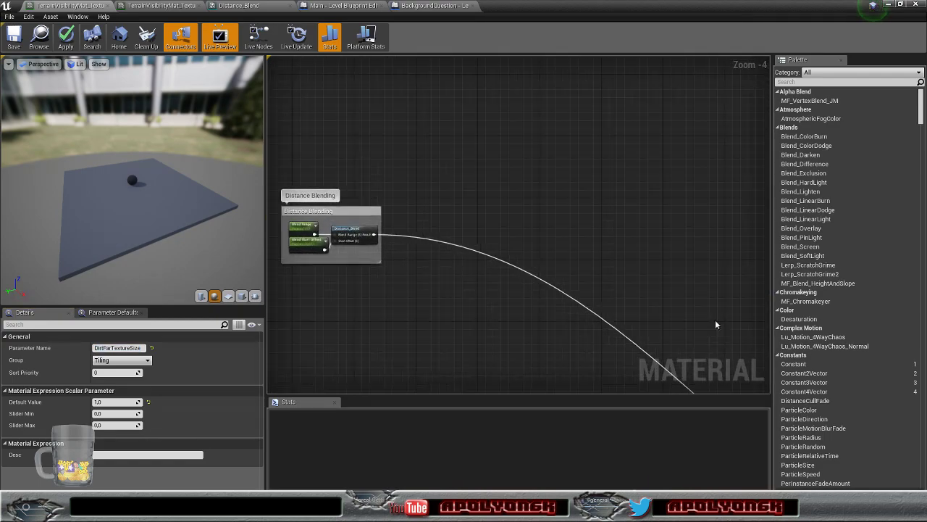
pyautogui.moveTo(379, 239); pyautogui.dragTo(679, 371)
pyautogui.moveTo(544, 234); pyautogui.dragTo(423, 323, button='right')
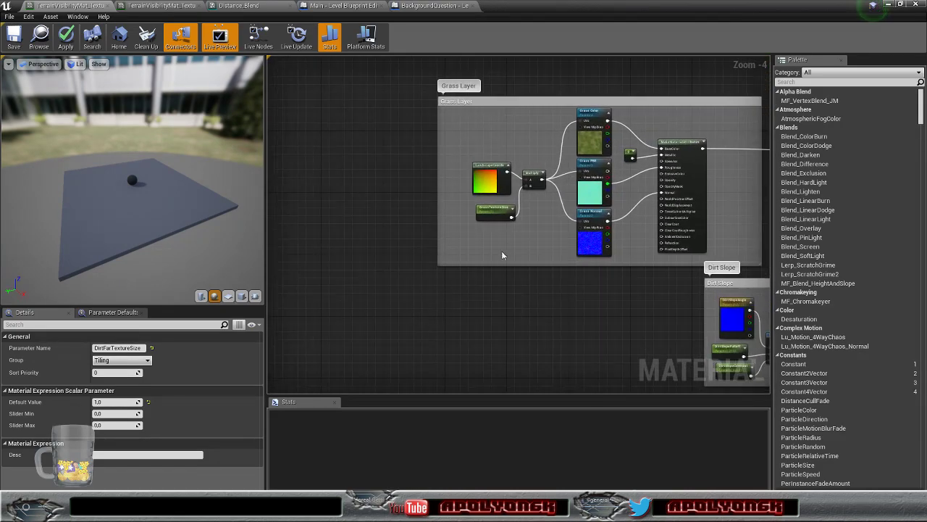
# - Connect the Dirt Layer's Lerp output to the B input of its Multiply node
pyautogui.scroll(4, 515, 242)
pyautogui.moveTo(527, 226)
pyautogui.mouseDown(button='right')
pyautogui.moveTo(536, 245)
pyautogui.moveTo(525, 57)
pyautogui.mouseUp(button='right')
pyautogui.moveTo(514, 319); pyautogui.dragTo(529, 77, button='right')
pyautogui.moveTo(496, 289); pyautogui.dragTo(460, 56, button='right')
pyautogui.moveTo(488, 291); pyautogui.dragTo(472, 171)
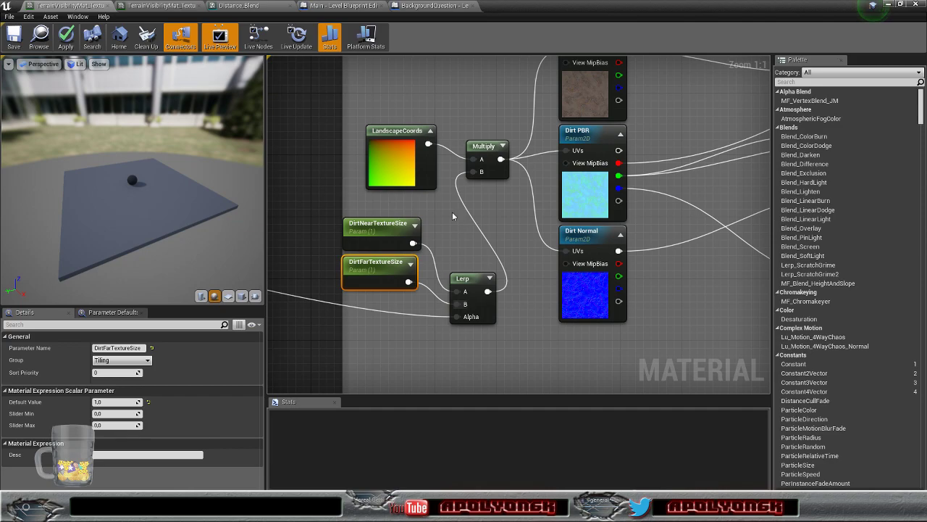
# - Rename the Grass Layer's GrassTextureSize parameter to GrassNearTextureSize
pyautogui.moveTo(468, 93); pyautogui.dragTo(493, 159, button='right')
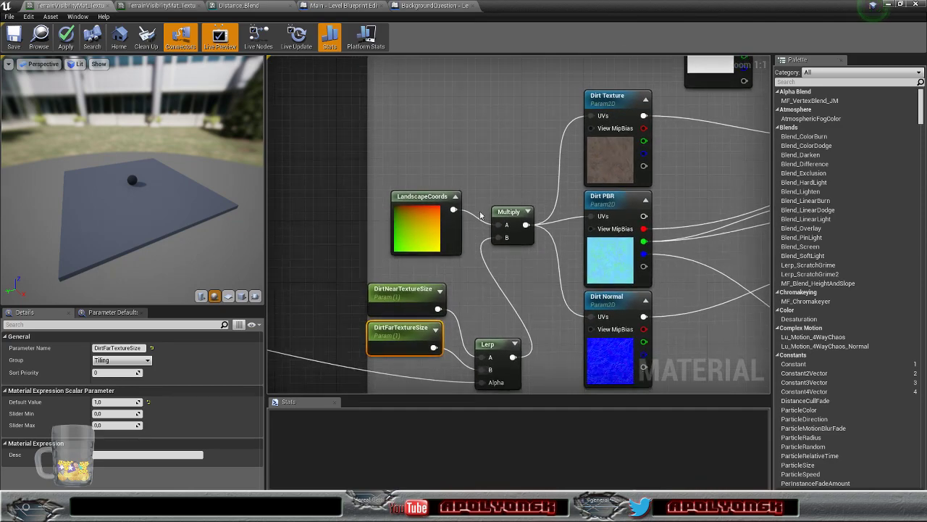
pyautogui.moveTo(467, 118); pyautogui.dragTo(461, 304, button='right')
pyautogui.moveTo(471, 182); pyautogui.dragTo(467, 384, button='right')
pyautogui.moveTo(493, 180); pyautogui.dragTo(493, 238, button='right')
pyautogui.click(459, 219)
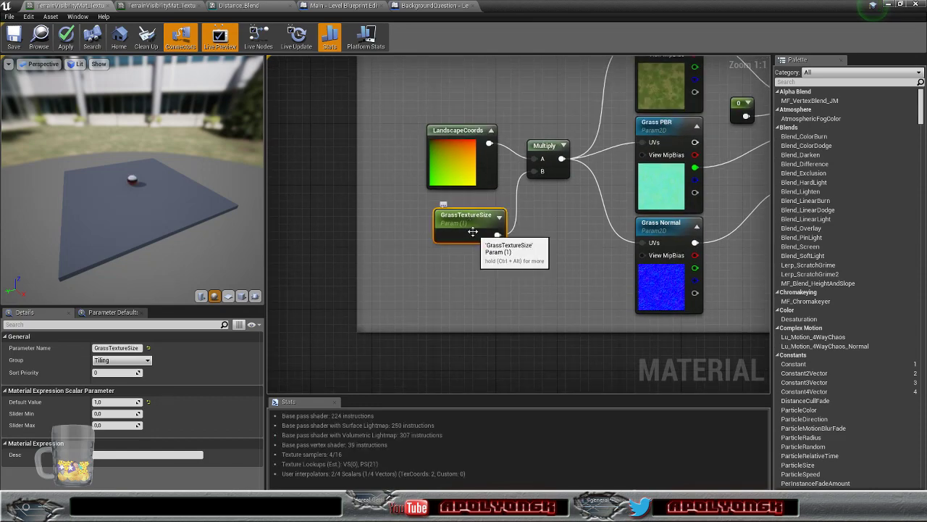
pyautogui.doubleClick(460, 216)
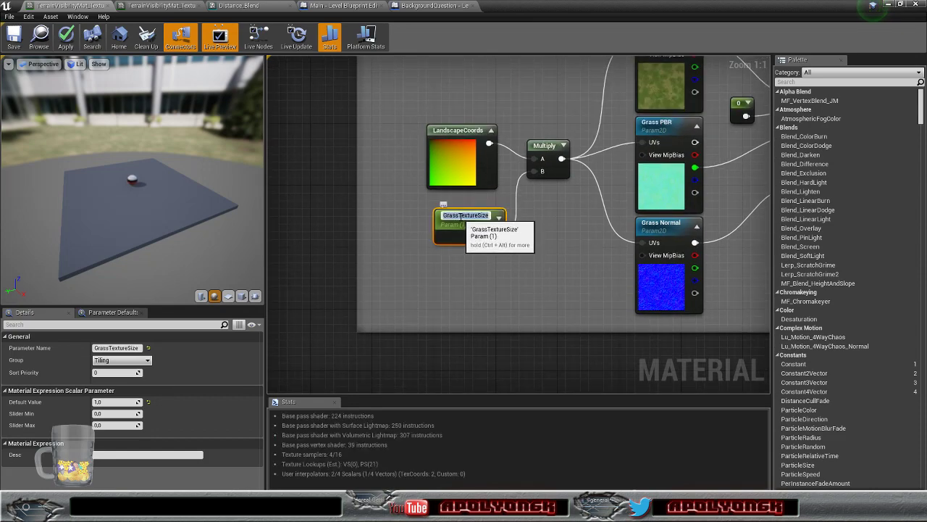
pyautogui.click(461, 217)
pyautogui.write('Near')
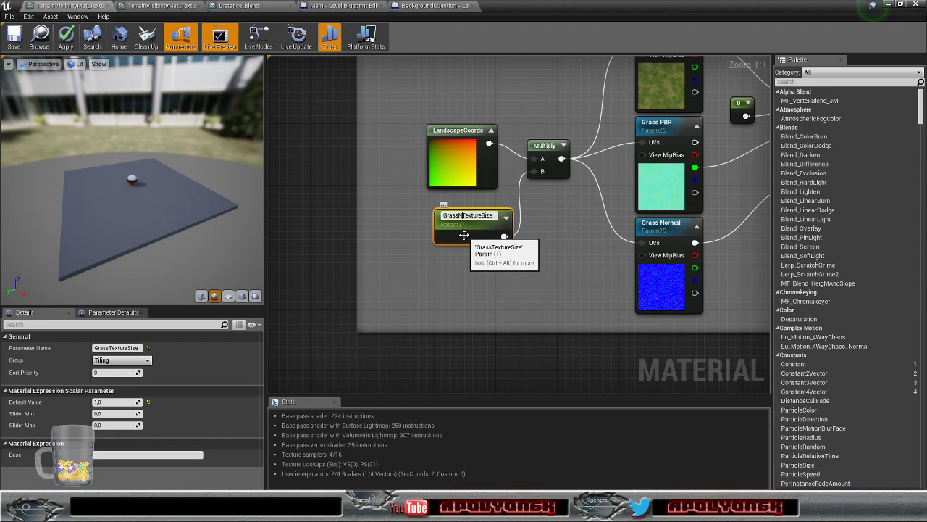
pyautogui.press('Return')
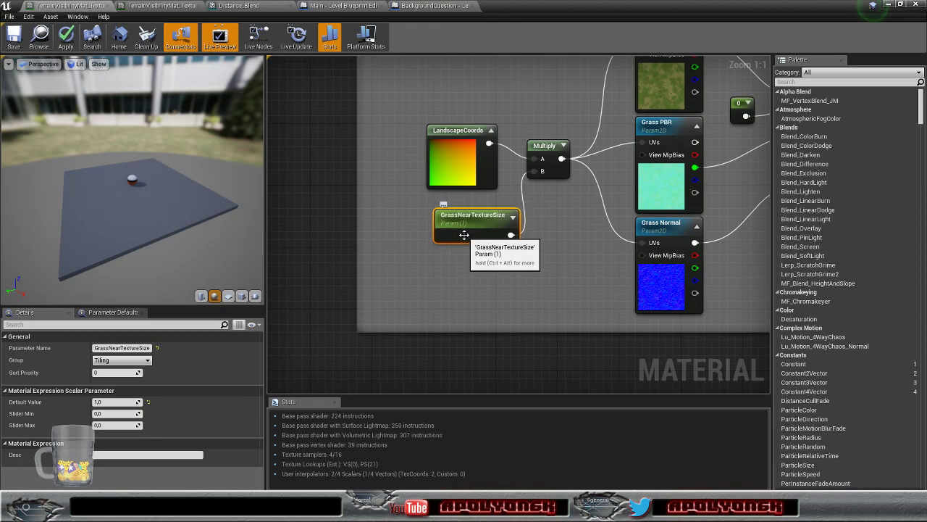
# - Duplicate GrassNearTextureSize, place the copy directly below it and name the copy GrassFarTextureSize
pyautogui.moveTo(464, 235); pyautogui.dragTo(433, 215)
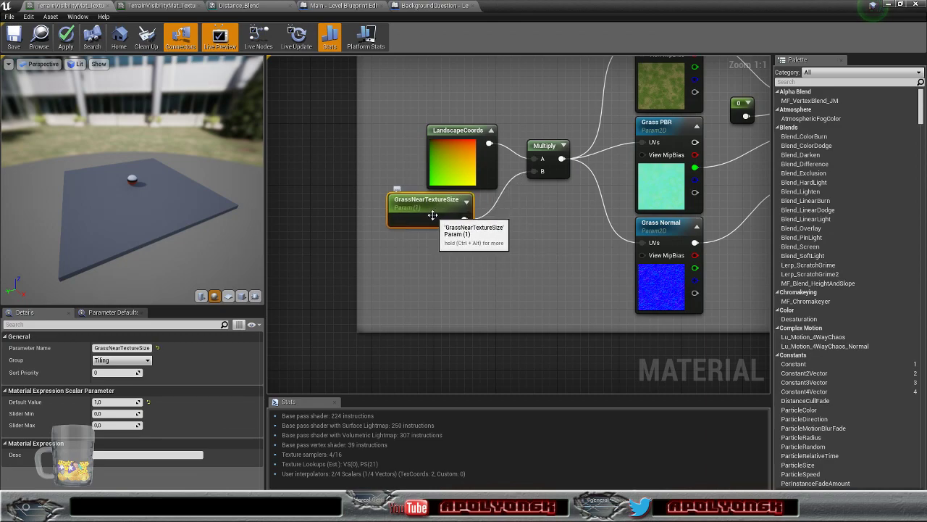
pyautogui.hotkey('ctrl', 'w')
pyautogui.moveTo(480, 240); pyautogui.dragTo(439, 259)
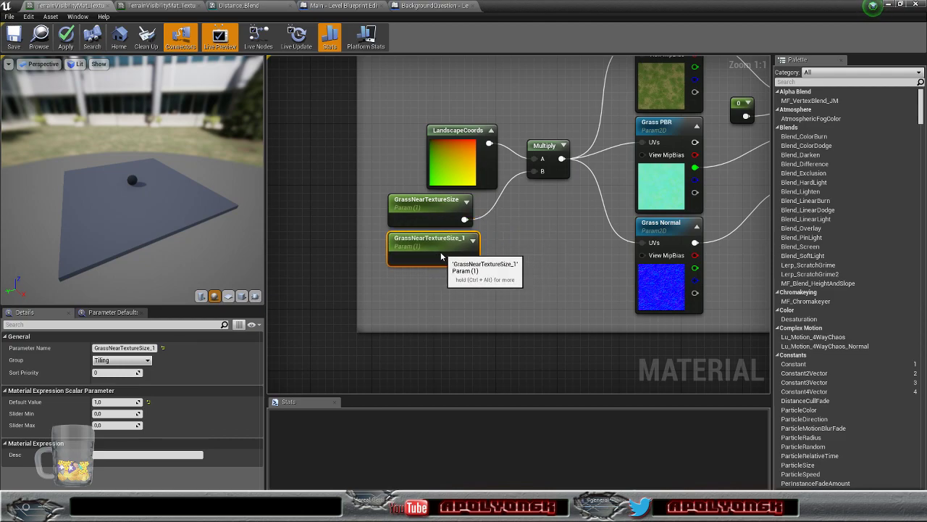
pyautogui.click(110, 348)
pyautogui.click(110, 347)
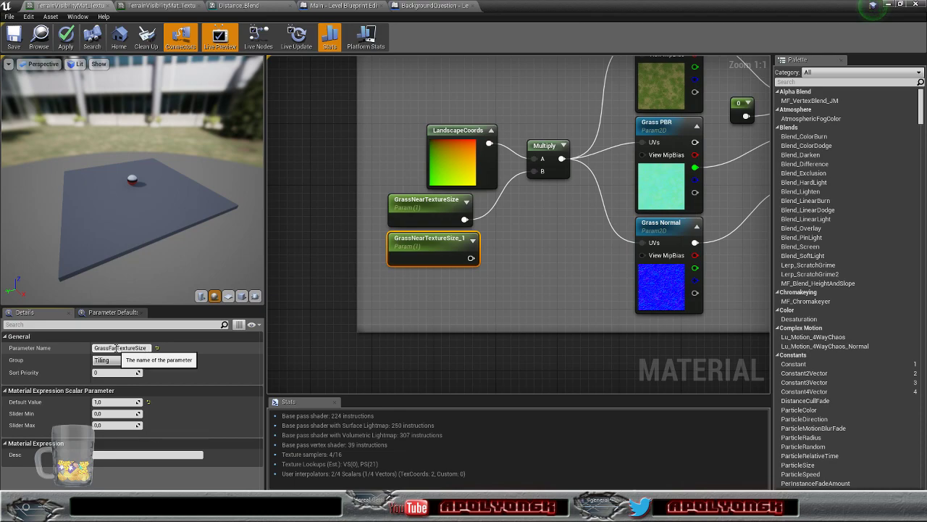
pyautogui.press('Return')
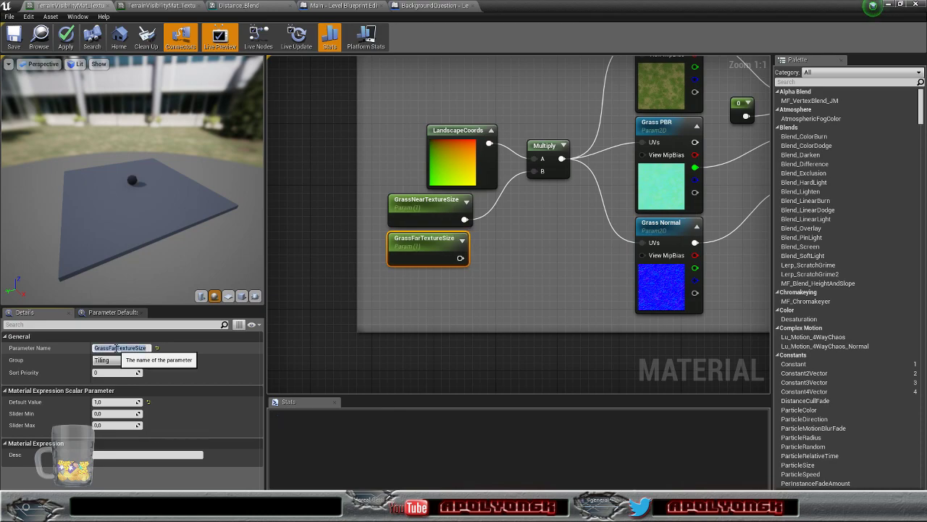
# - Wire a new Lerp node in the Grass Layer between the near (A) and far (B) size parameters and the Multiply's B input
pyautogui.click(507, 242)
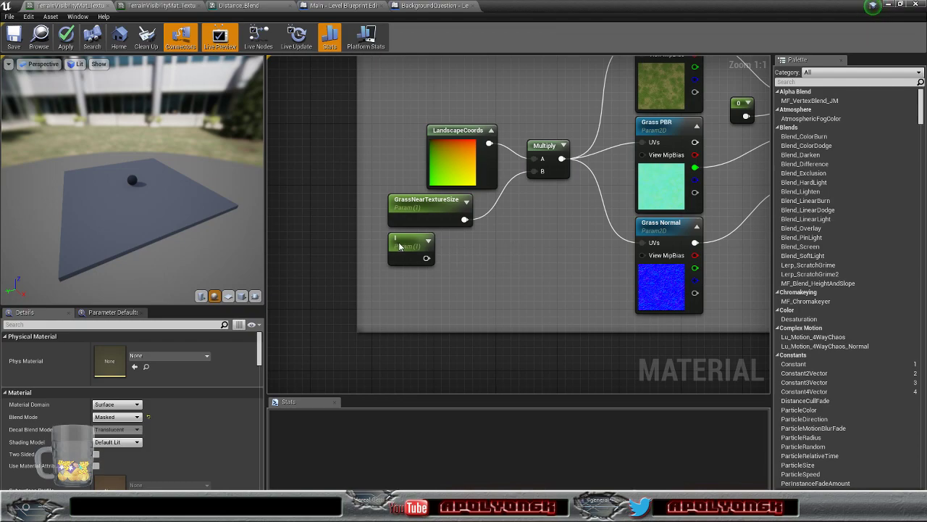
pyautogui.hotkey('ctrl', 'z')
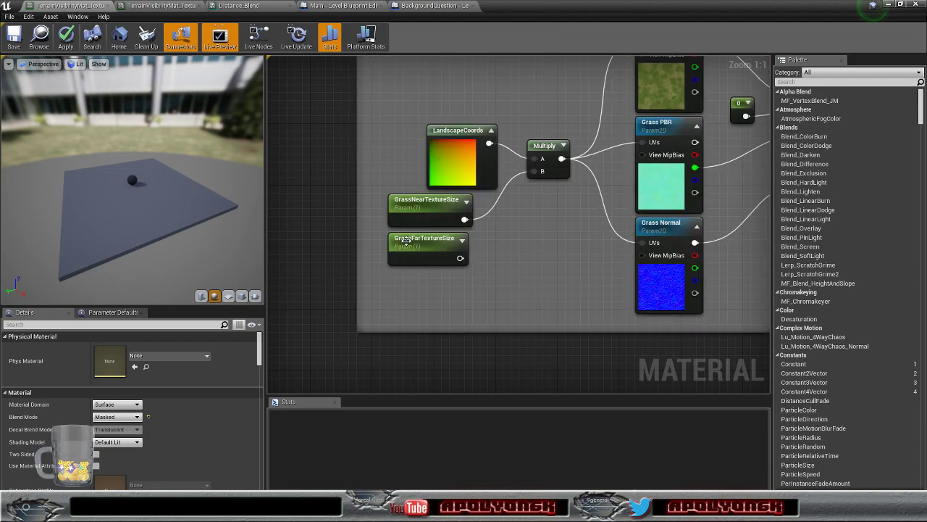
pyautogui.click(508, 242)
pyautogui.moveTo(534, 253); pyautogui.dragTo(527, 228)
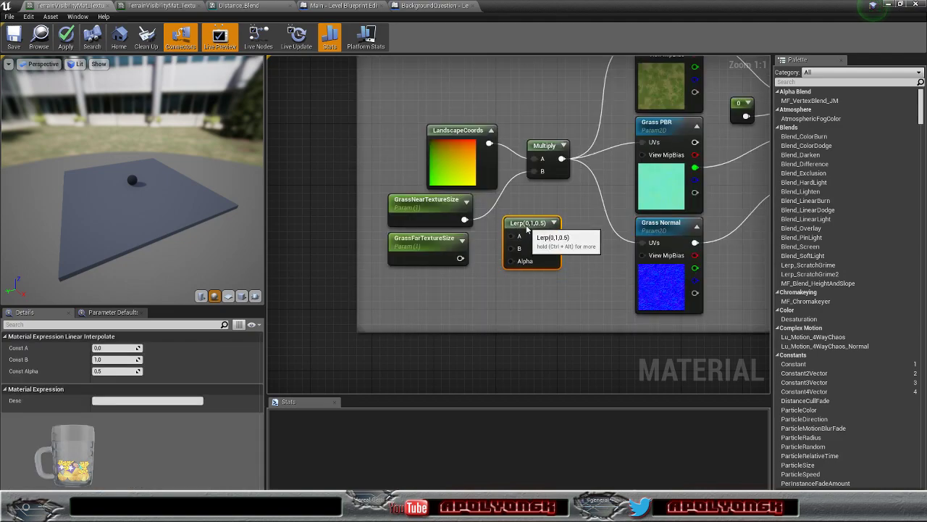
pyautogui.moveTo(464, 219); pyautogui.dragTo(516, 236)
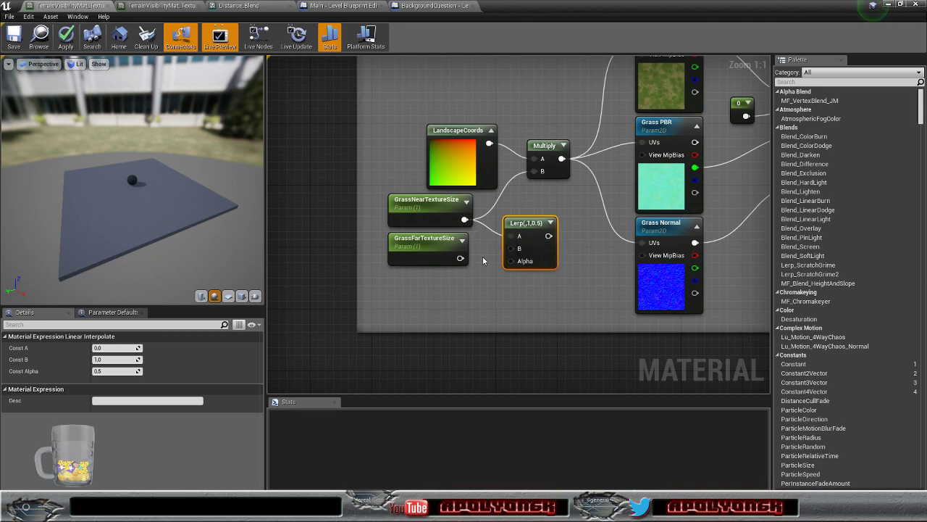
pyautogui.moveTo(460, 257); pyautogui.dragTo(534, 171)
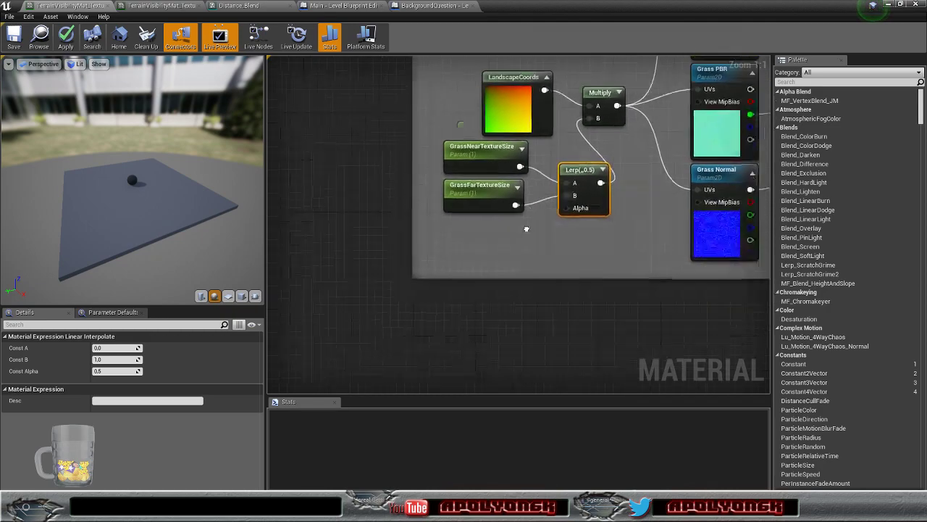
# - Connect the Distance_Blend result to the Alpha input of the Grass Layer's Lerp node
pyautogui.scroll(-6, 524, 221)
pyautogui.scroll(3, 371, 309)
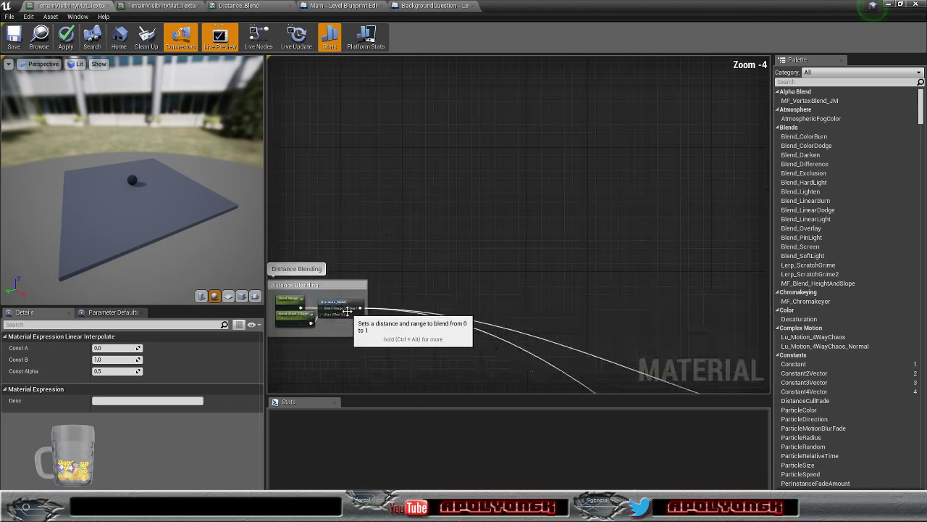
pyautogui.moveTo(361, 307); pyautogui.dragTo(577, 245)
pyautogui.scroll(3, 528, 286)
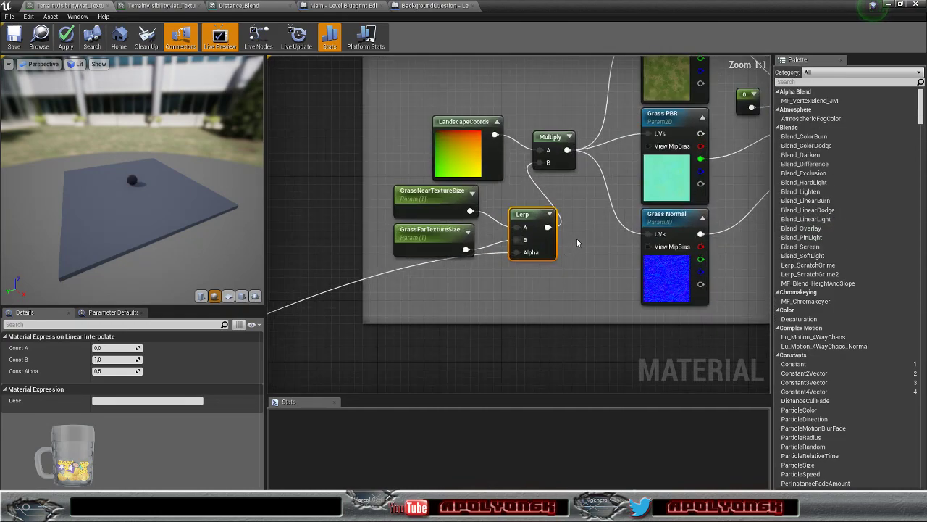
# - Copy the Sand Layer's SandTextureSize parameter and paste the duplicate below the original
pyautogui.scroll(-6, 584, 215)
pyautogui.moveTo(519, 183); pyautogui.dragTo(575, 304, button='right')
pyautogui.moveTo(547, 237); pyautogui.dragTo(564, 289, button='right')
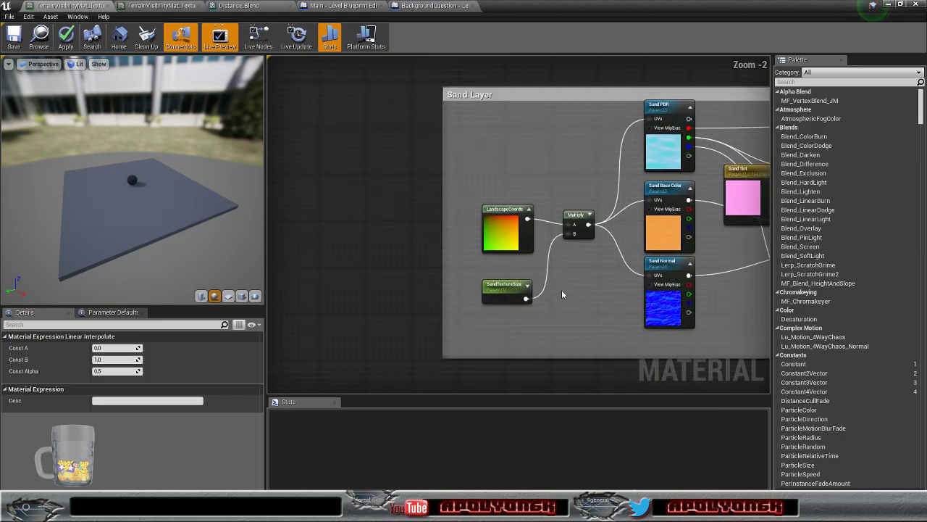
pyautogui.click(510, 274)
pyautogui.scroll(2, 529, 279)
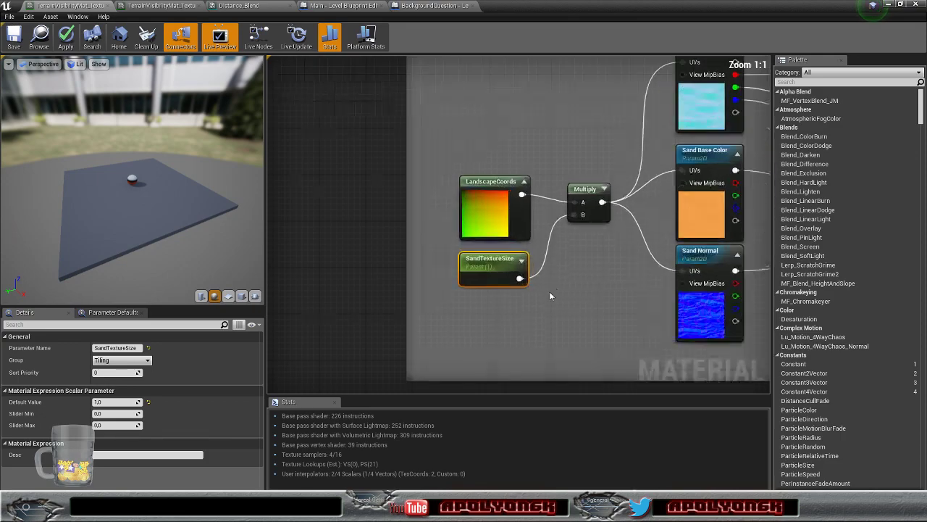
pyautogui.moveTo(556, 278); pyautogui.dragTo(532, 241, button='right')
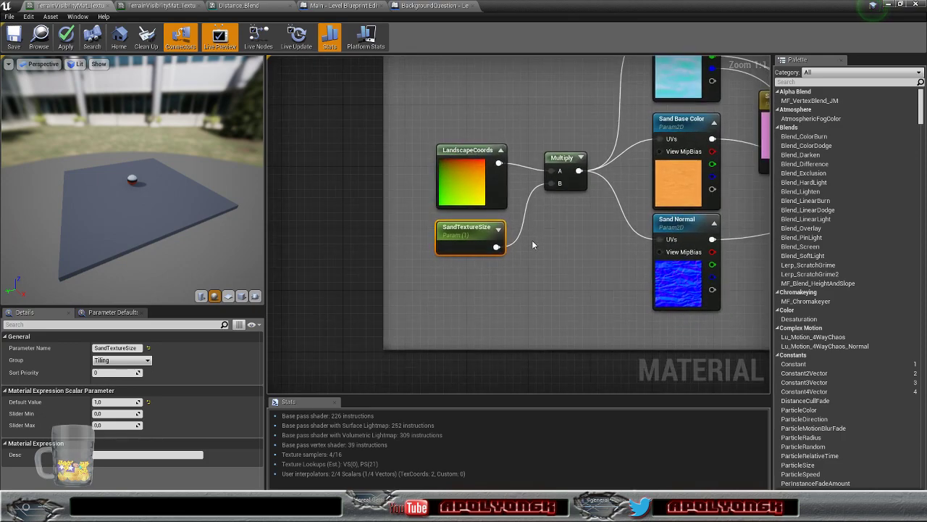
pyautogui.click(107, 348)
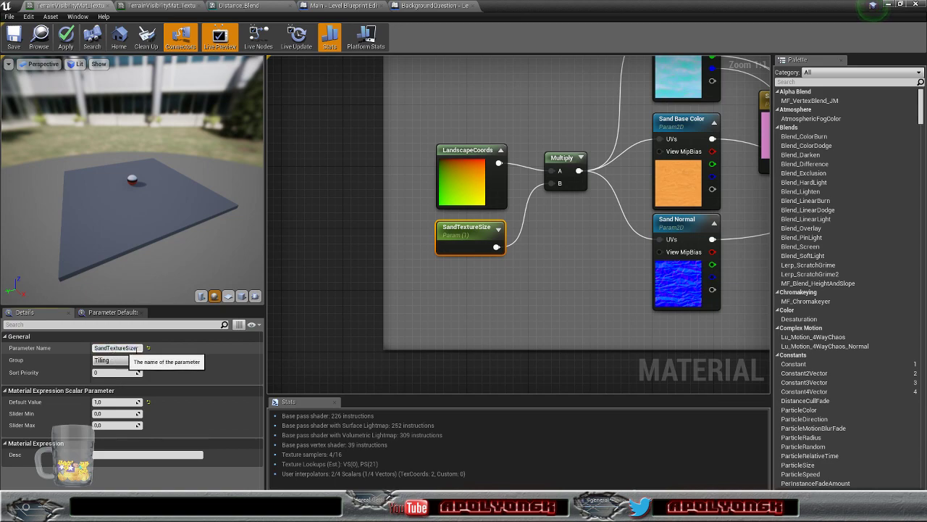
pyautogui.rightClick(470, 245)
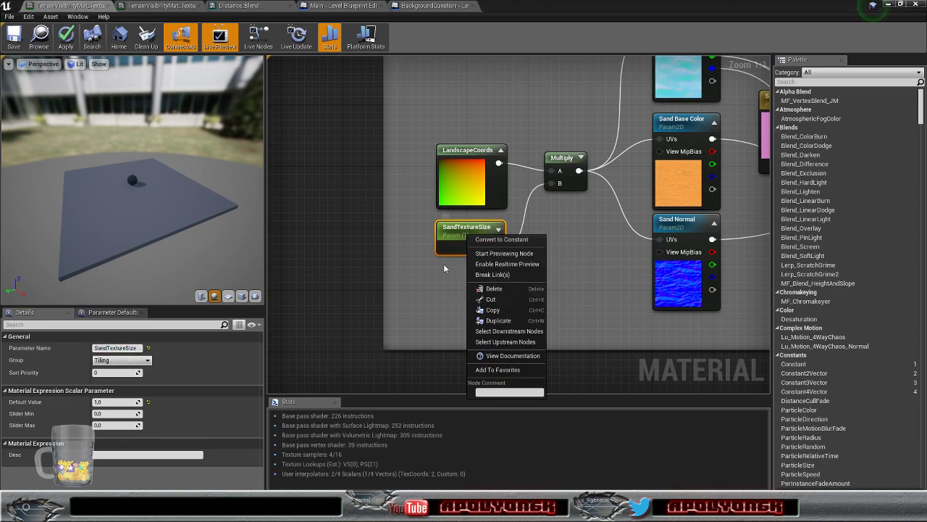
pyautogui.click(447, 264)
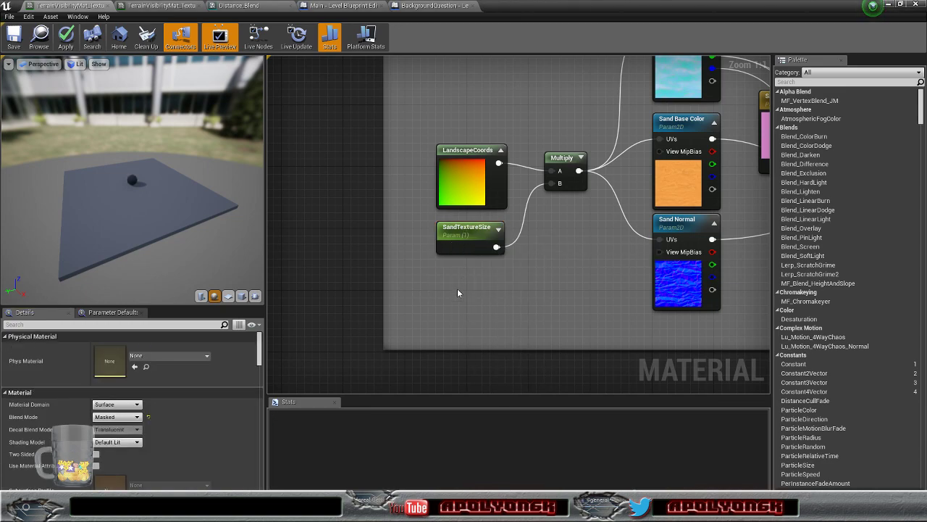
pyautogui.click(463, 239)
pyautogui.hotkey('ctrl', 'c')
pyautogui.hotkey('ctrl', 'v')
# - Rename the Sand Layer's original SandTextureSize parameter to SandNearTextureSize
pyautogui.click(468, 239)
pyautogui.click(107, 348)
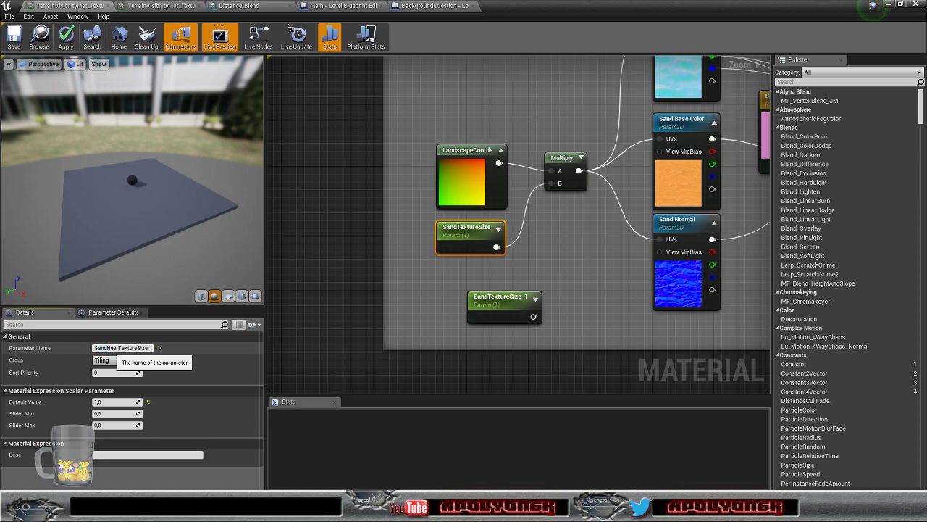
pyautogui.write('Near')
pyautogui.press('Return')
# - Rename the pasted sand parameter to SandFarTextureSize and place it directly below SandNearTextureSize
pyautogui.click(482, 301)
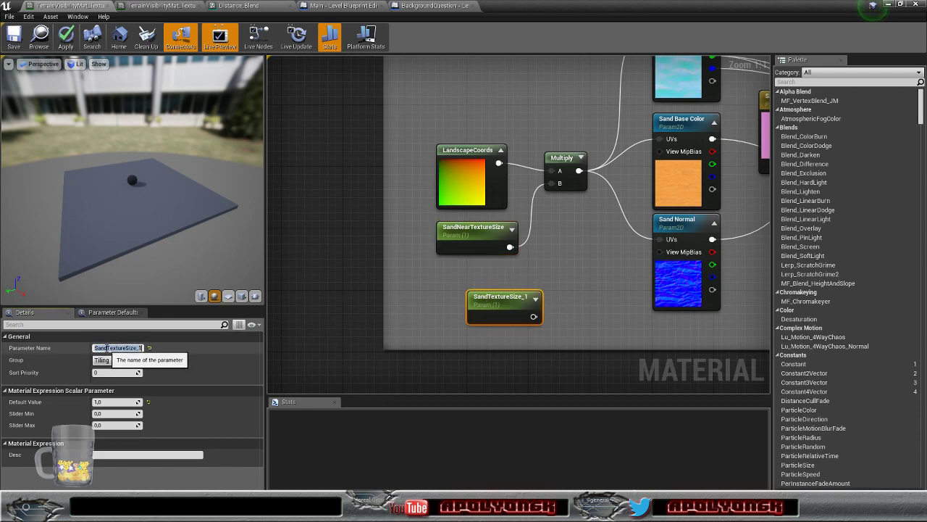
pyautogui.click(107, 348)
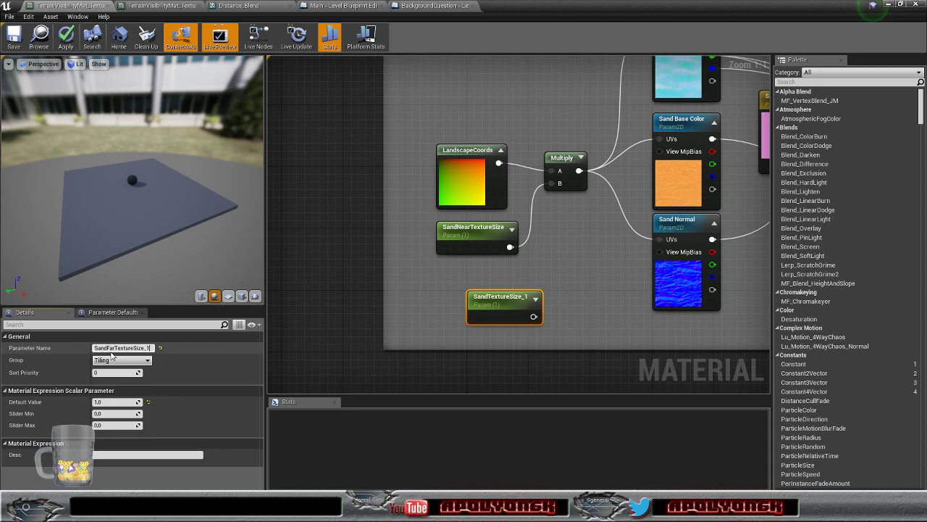
pyautogui.write('Far')
pyautogui.press('Return')
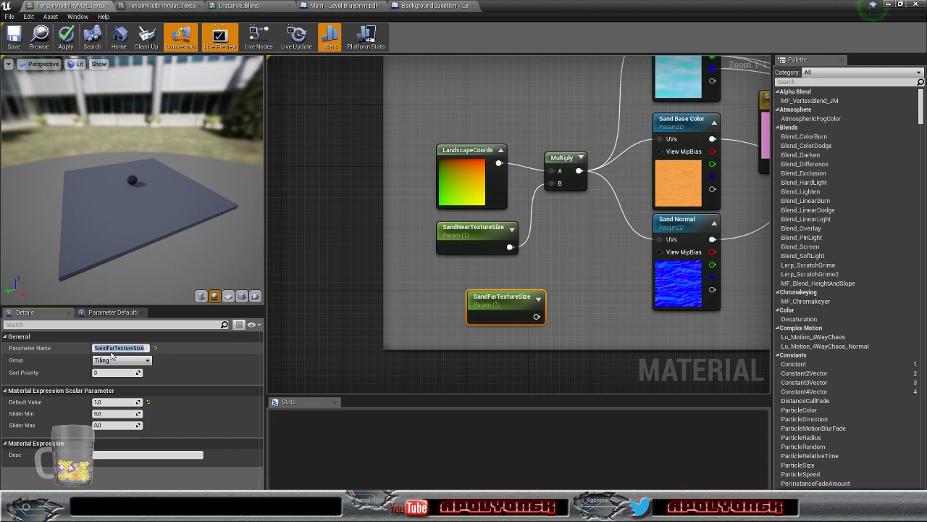
pyautogui.moveTo(505, 303); pyautogui.dragTo(474, 274)
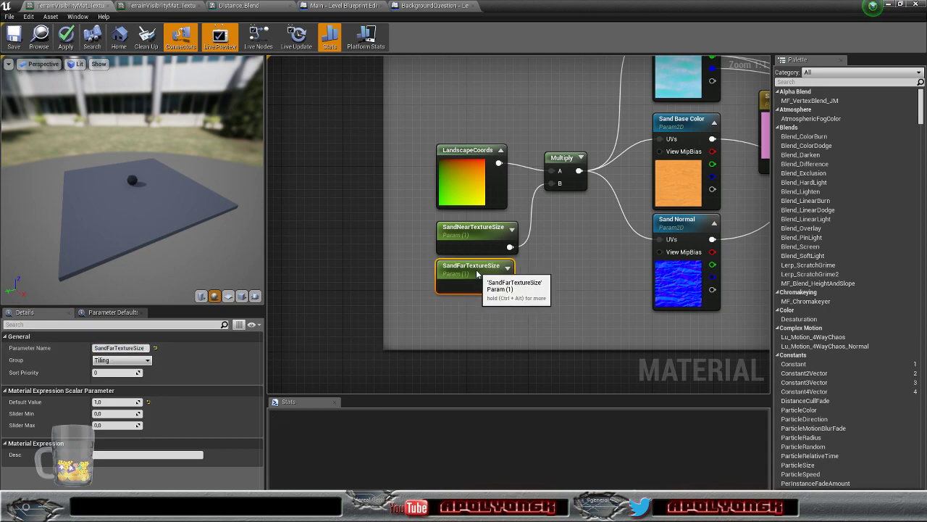
# - Add a Lerp node to the Sand Layer, feeding SandNearTextureSize into A, SandFarTextureSize into B and its output into the Multiply's B
pyautogui.click(558, 271)
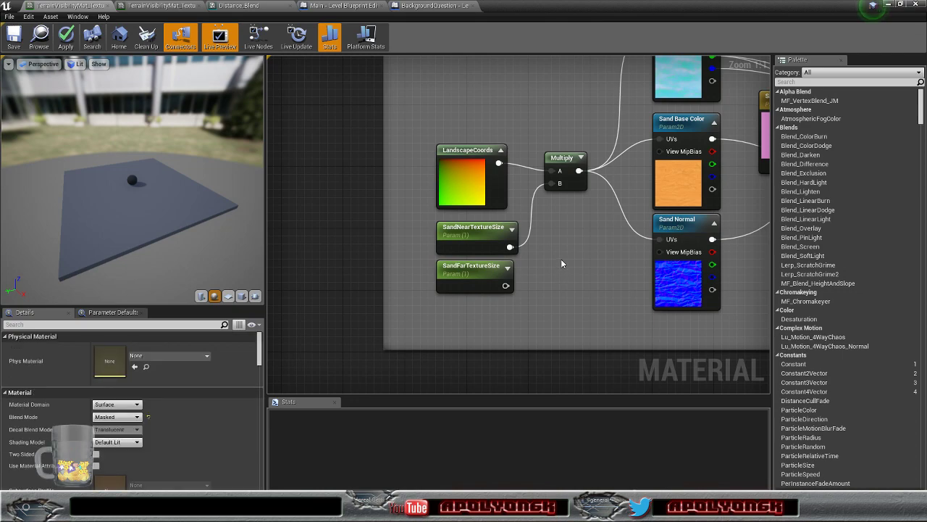
pyautogui.click(561, 258)
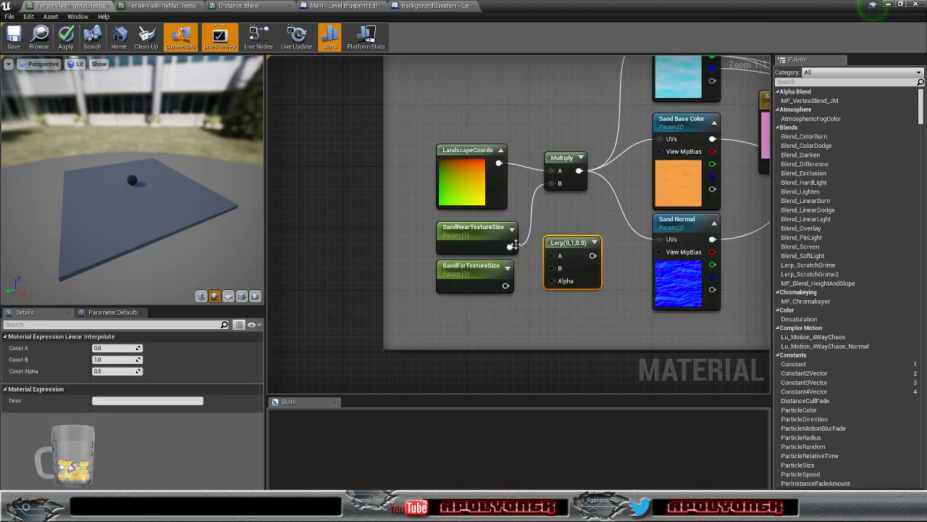
pyautogui.moveTo(510, 247); pyautogui.dragTo(554, 256)
pyautogui.moveTo(506, 284); pyautogui.dragTo(552, 184)
# - Connect the Distance_Blend result to the Alpha input of the Sand Layer's Lerp node
pyautogui.moveTo(527, 309); pyautogui.dragTo(551, 232, button='right')
pyautogui.scroll(-7, 441, 272)
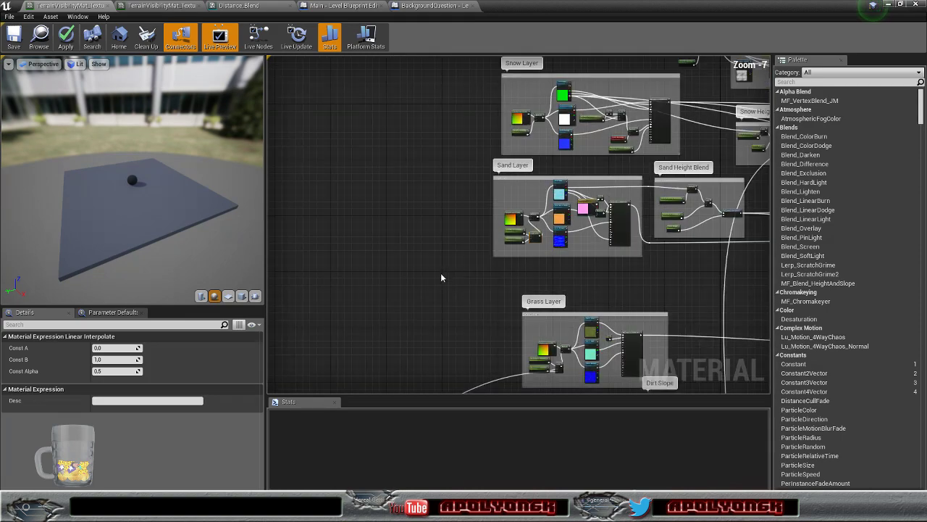
pyautogui.scroll(4, 564, 268)
pyautogui.moveTo(420, 341); pyautogui.dragTo(667, 134)
pyautogui.scroll(-2, 653, 173)
pyautogui.moveTo(677, 161); pyautogui.dragTo(650, 122, button='right')
pyautogui.scroll(-6, 547, 225)
pyautogui.scroll(4, 537, 234)
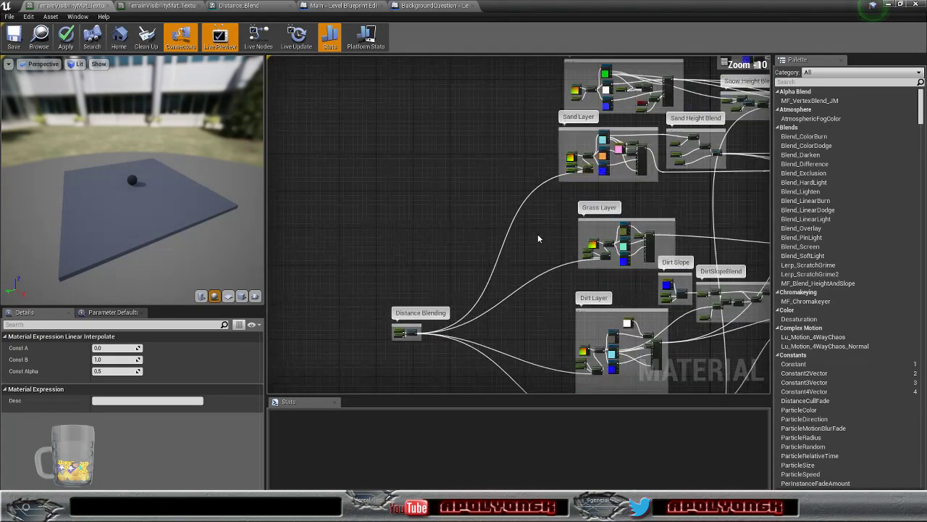
# - Move the Distance Blending comment group higher in the material graph
pyautogui.moveTo(545, 224); pyautogui.dragTo(560, 131, button='right')
pyautogui.scroll(-3, 560, 131)
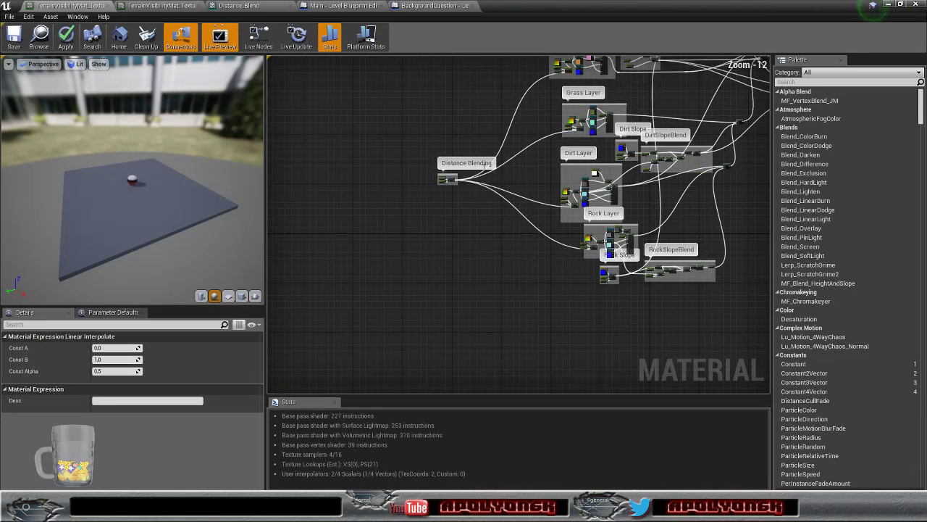
pyautogui.scroll(3, 421, 179)
pyautogui.moveTo(422, 179); pyautogui.dragTo(408, 112)
# - Add a Lerp node to the Snow Layer near SnowTextureSize and connect the Distance_Blend result to its Alpha input
pyautogui.moveTo(553, 77); pyautogui.dragTo(521, 308, button='right')
pyautogui.scroll(7, 575, 170)
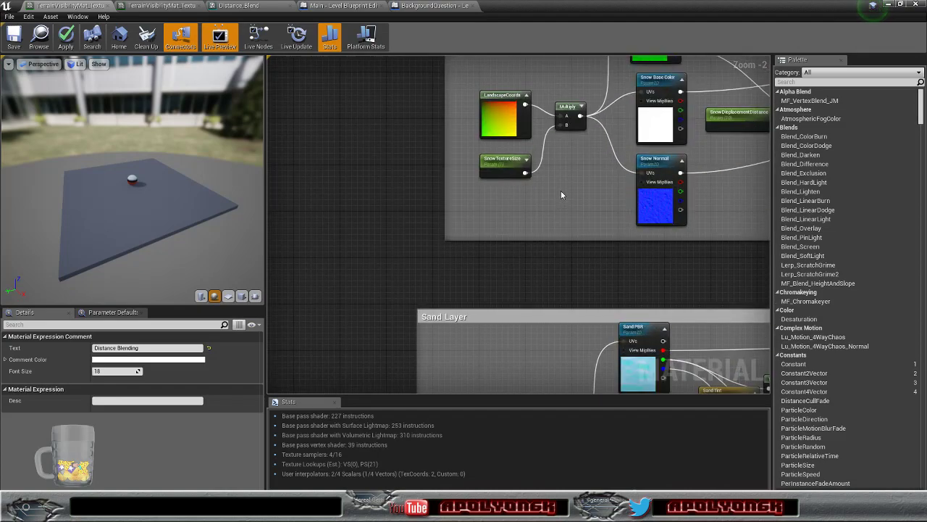
pyautogui.click(565, 187)
pyautogui.scroll(-6, 565, 187)
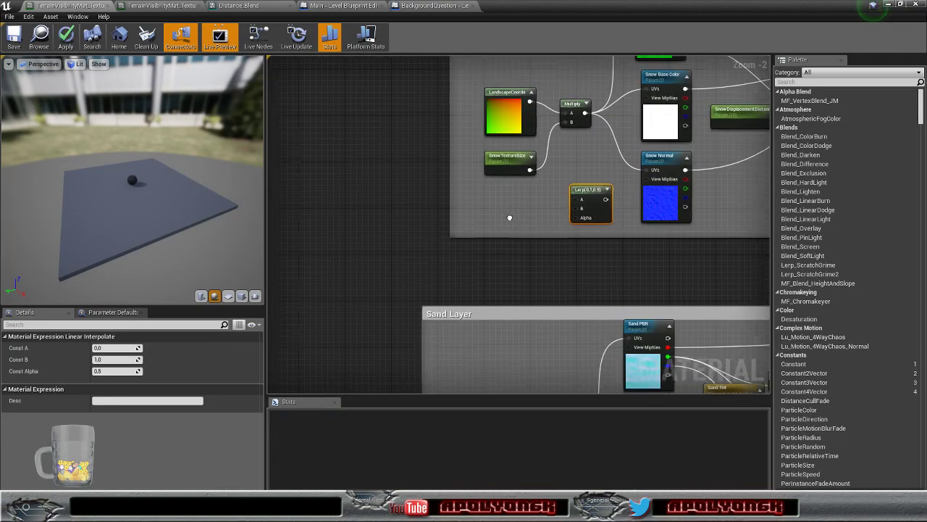
pyautogui.scroll(-3, 566, 185)
pyautogui.scroll(9, 408, 348)
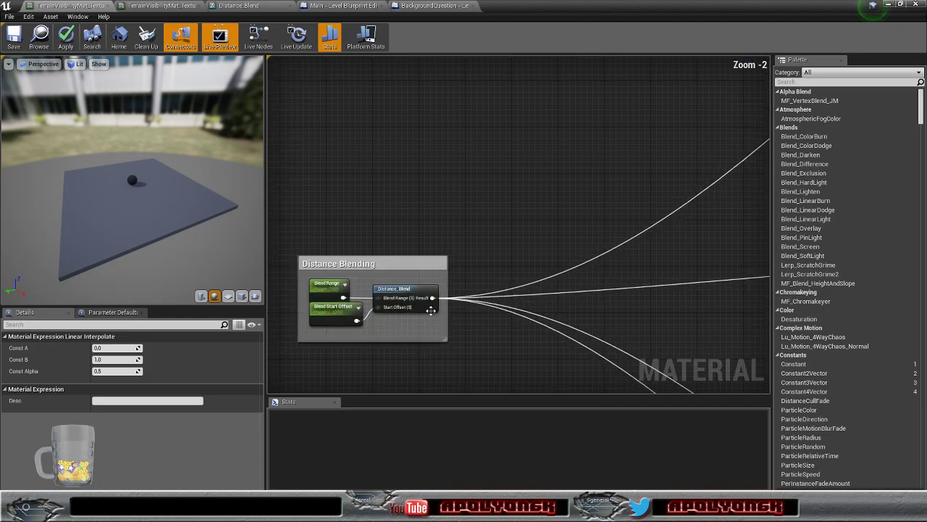
pyautogui.moveTo(433, 298); pyautogui.dragTo(644, 302)
# - Reposition the Snow Layer's Lerp node and connect its output to the B input of the snow Multiply node
pyautogui.moveTo(656, 270); pyautogui.dragTo(630, 266)
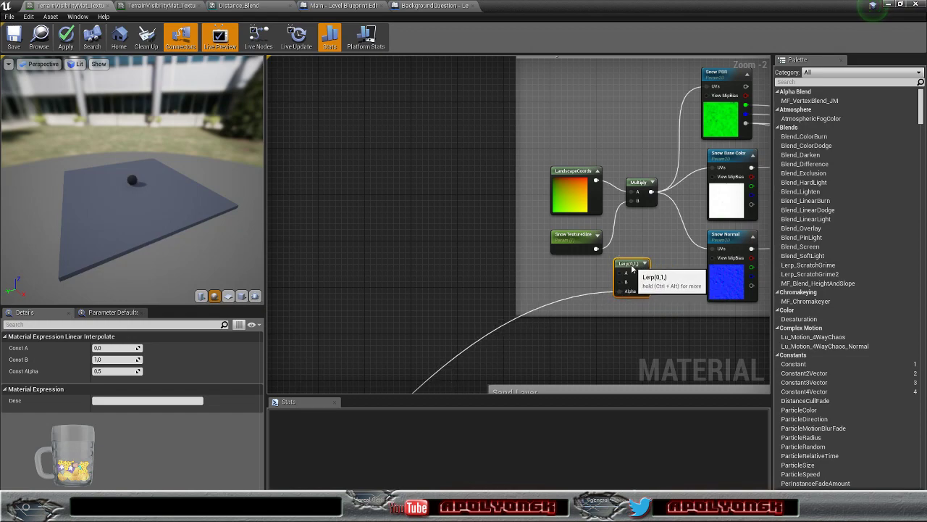
pyautogui.moveTo(650, 246); pyautogui.dragTo(595, 215, button='right')
pyautogui.moveTo(589, 240); pyautogui.dragTo(579, 173)
# - Duplicate the Snow Layer's SnowTextureSize parameter and place the copy directly below the original
pyautogui.scroll(2, 563, 203)
pyautogui.moveTo(563, 203); pyautogui.dragTo(565, 137, button='right')
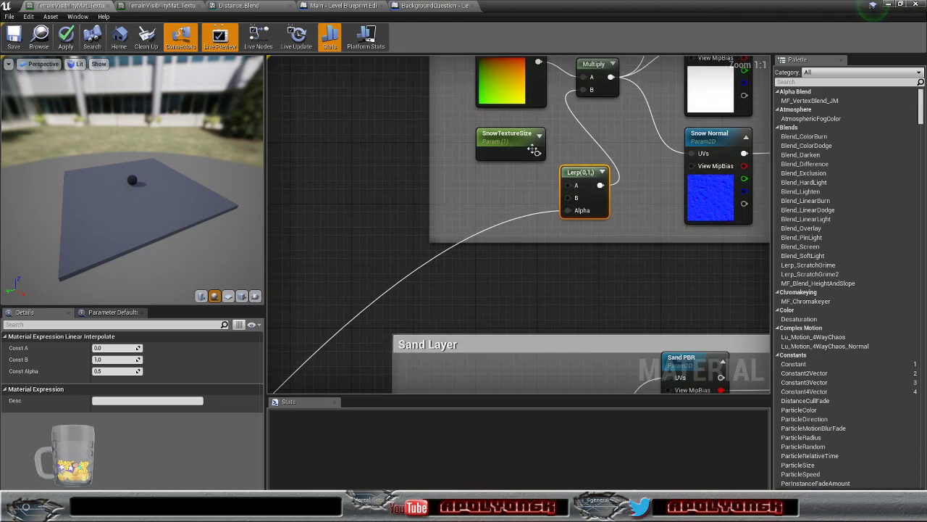
pyautogui.click(511, 138)
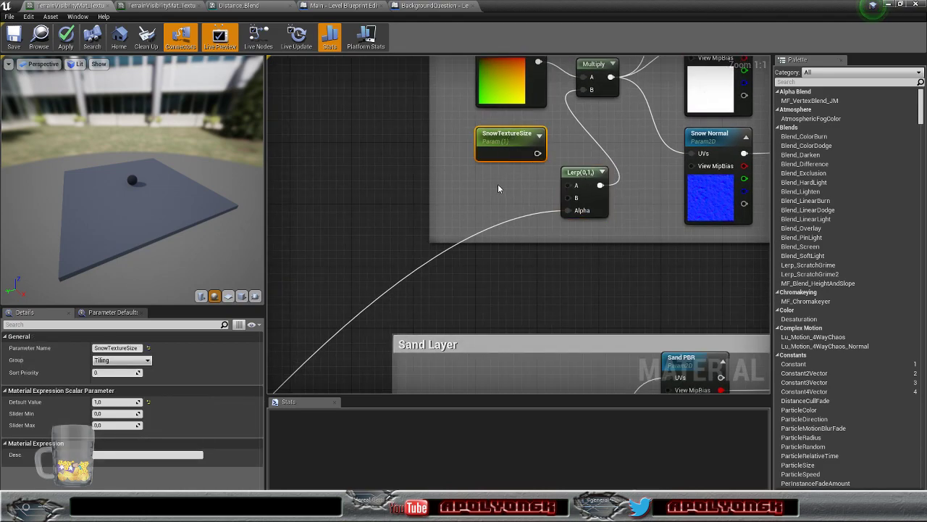
pyautogui.hotkey('ctrl', 'w')
pyautogui.moveTo(521, 194); pyautogui.dragTo(489, 169)
# - Rename the original snow parameter to SnowNearTextureSize and connect it to the A input of the snow Lerp node
pyautogui.click(502, 142)
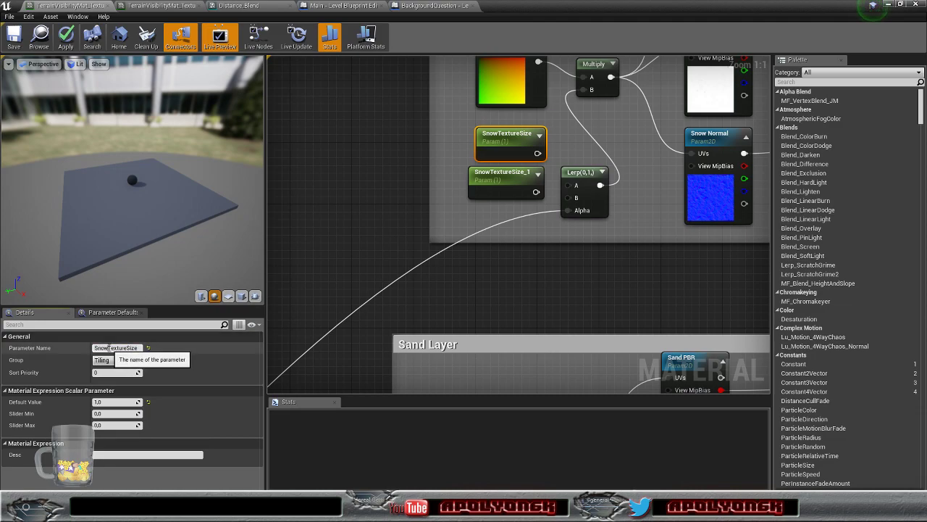
pyautogui.press('Return')
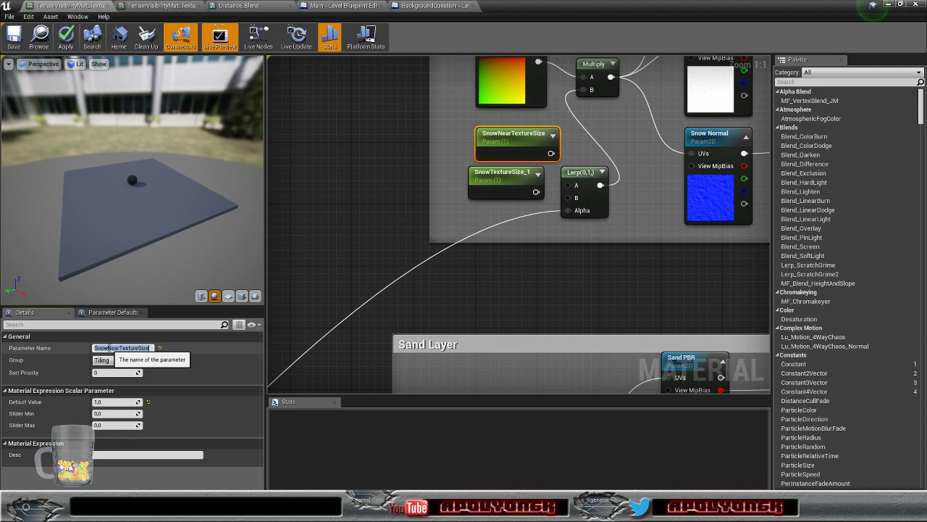
pyautogui.moveTo(550, 153); pyautogui.dragTo(569, 186)
# - Rename the duplicated snow parameter to SnowFarTextureSize and connect it to the B input of the snow Lerp node
pyautogui.click(511, 180)
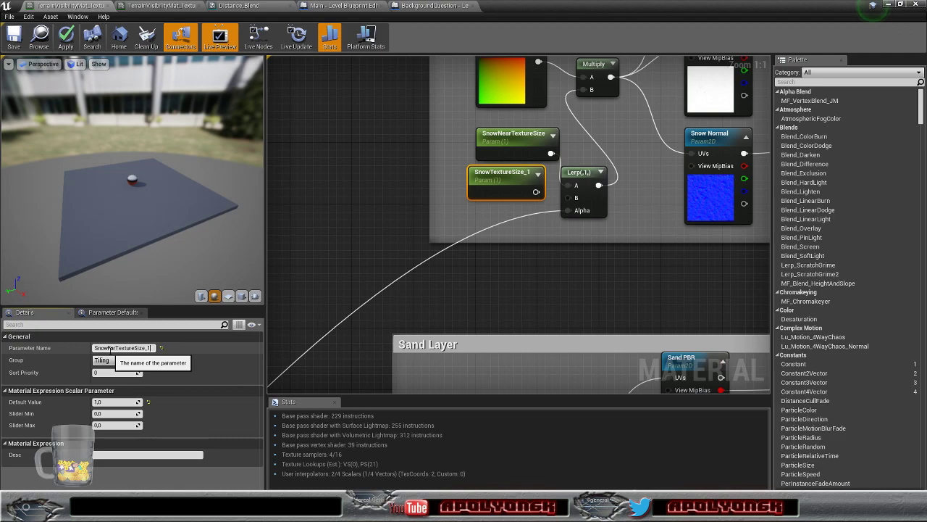
pyautogui.press('Return')
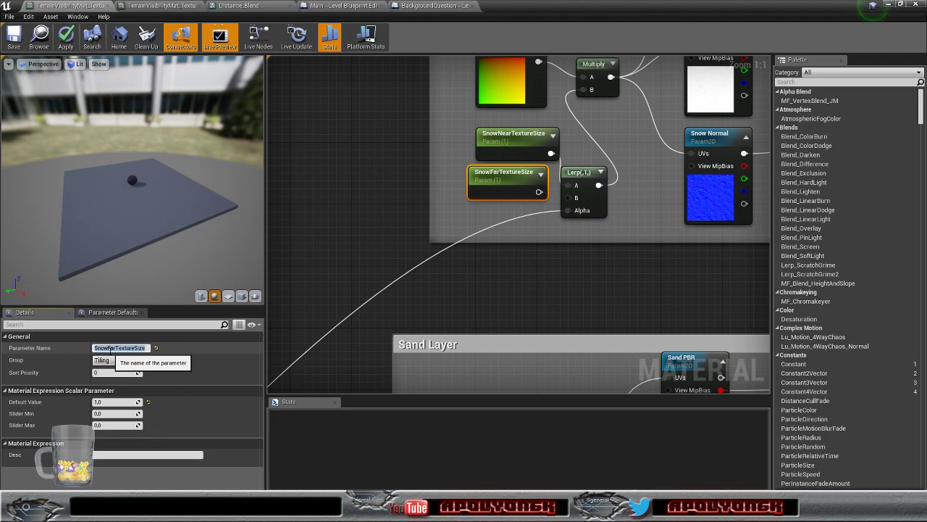
pyautogui.moveTo(539, 191); pyautogui.dragTo(569, 203)
# - Move the RoadtextureSize parameter beside the Painted Rocky Dirt Layer up directly beneath its LandscapeCoords node
pyautogui.scroll(-9, 569, 205)
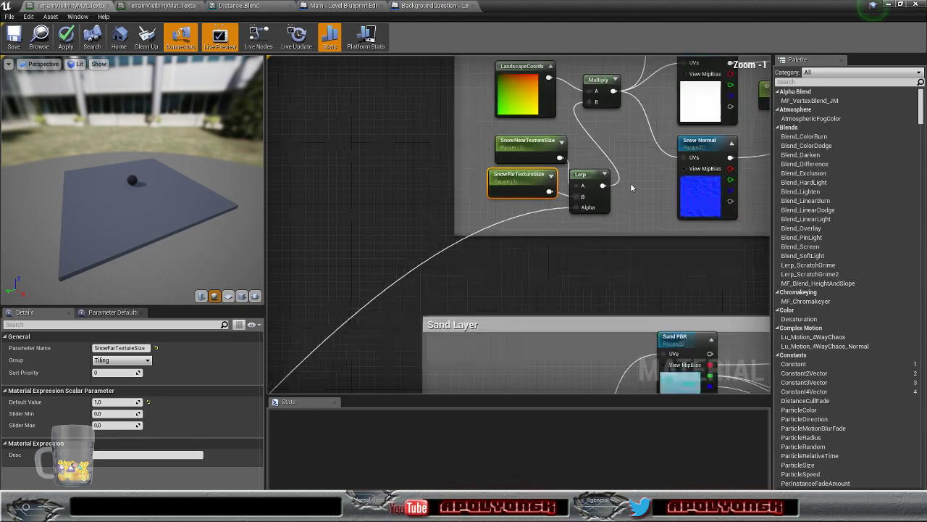
pyautogui.scroll(-1, 486, 213)
pyautogui.moveTo(482, 160); pyautogui.dragTo(449, 171, button='right')
pyautogui.scroll(6, 449, 171)
pyautogui.moveTo(557, 171)
pyautogui.mouseDown(button='right')
pyautogui.moveTo(354, 178)
pyautogui.moveTo(342, 162)
pyautogui.mouseUp(button='right')
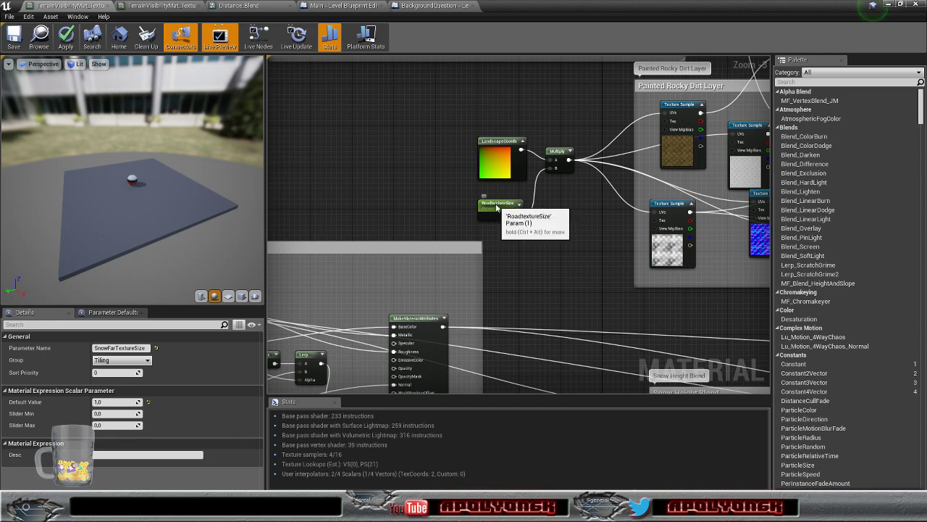
pyautogui.moveTo(493, 206); pyautogui.dragTo(494, 195)
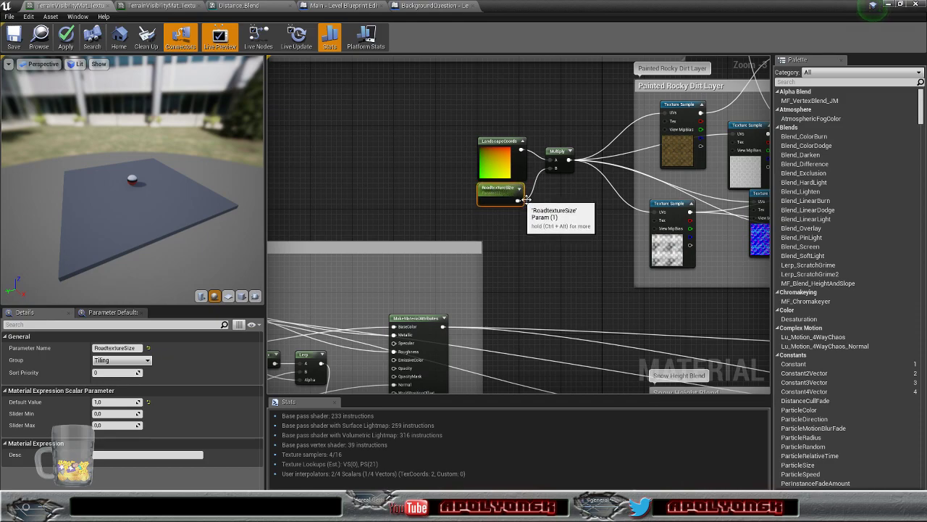
# - Insert a Lerp node between RoadtextureSize and the road Multiply's B input, with RoadtextureSize feeding the Lerp's A input
pyautogui.moveTo(522, 203); pyautogui.dragTo(466, 203, button='right')
pyautogui.scroll(-6, 579, 202)
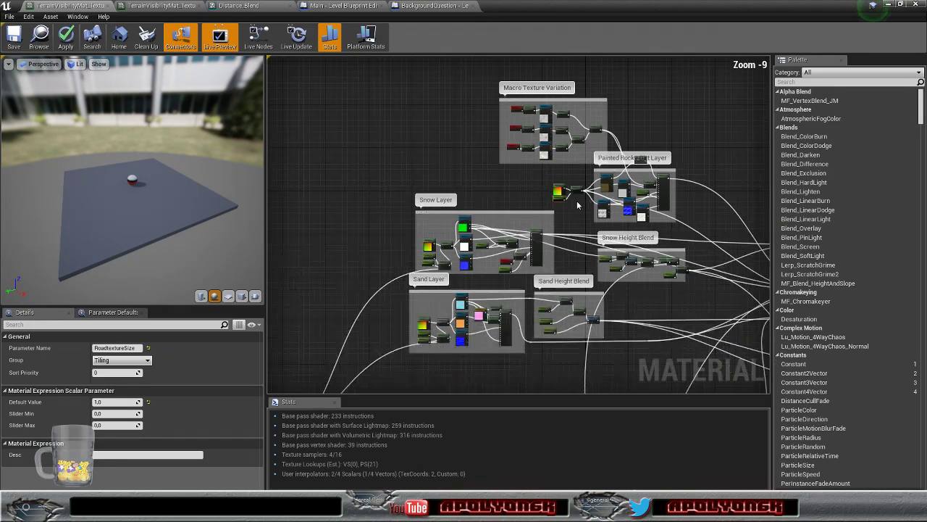
pyautogui.scroll(2, 569, 208)
pyautogui.scroll(4, 572, 207)
pyautogui.scroll(-4, 575, 207)
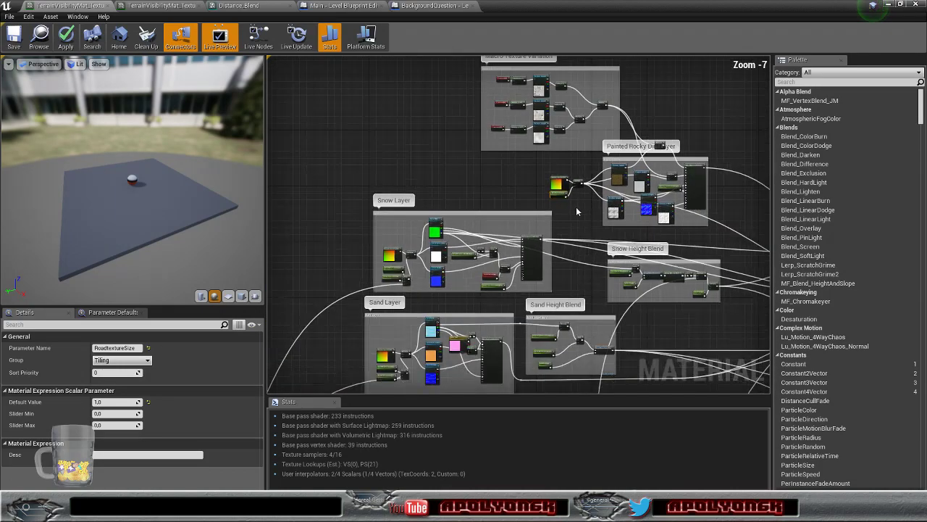
pyautogui.moveTo(572, 207); pyautogui.dragTo(518, 193, button='right')
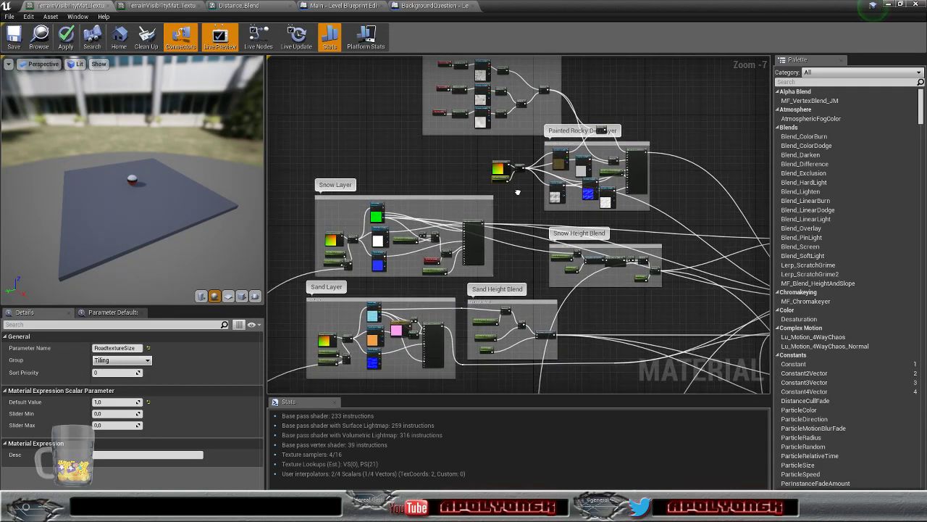
pyautogui.moveTo(518, 192); pyautogui.dragTo(539, 197, button='right')
pyautogui.scroll(6, 518, 210)
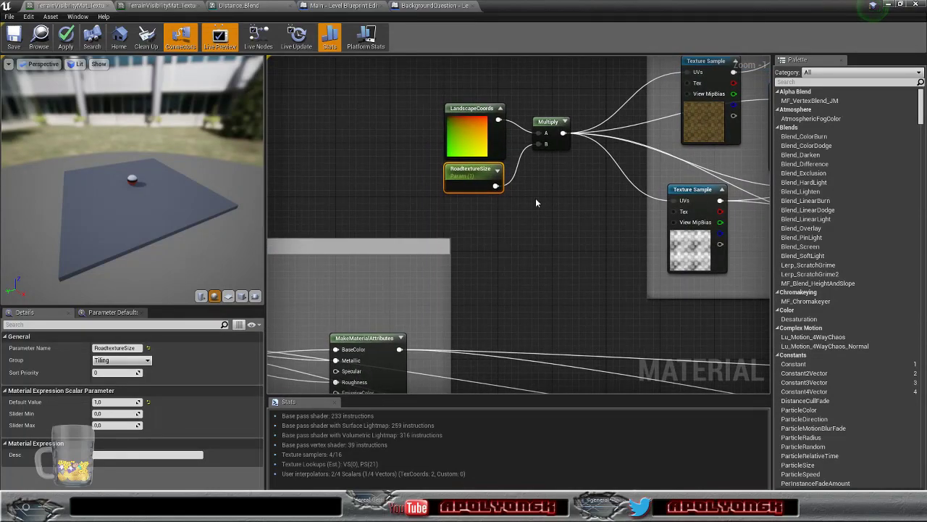
pyautogui.click(536, 203)
pyautogui.press('l')
pyautogui.click(538, 201)
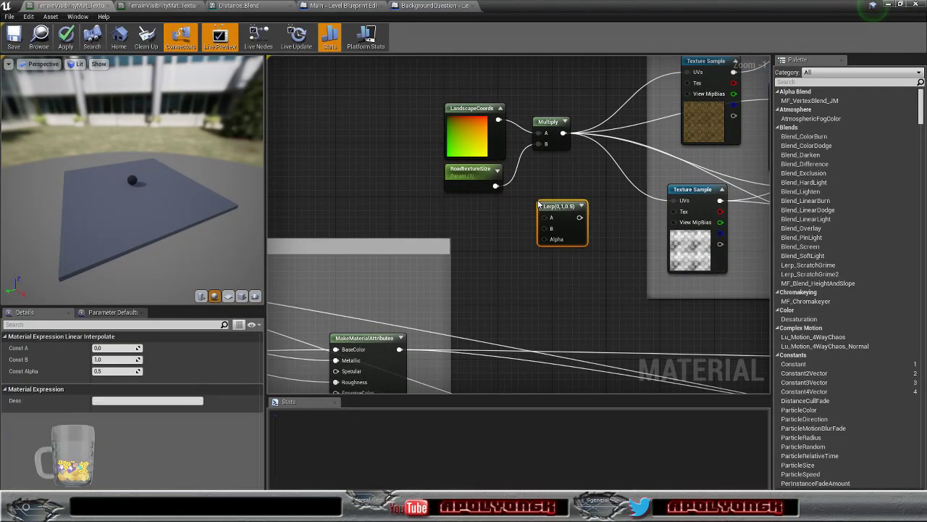
pyautogui.moveTo(560, 209); pyautogui.dragTo(538, 143)
# - Duplicate RoadtextureSize below the original and rename the original parameter to RoadNearTextureSize
pyautogui.click(489, 174)
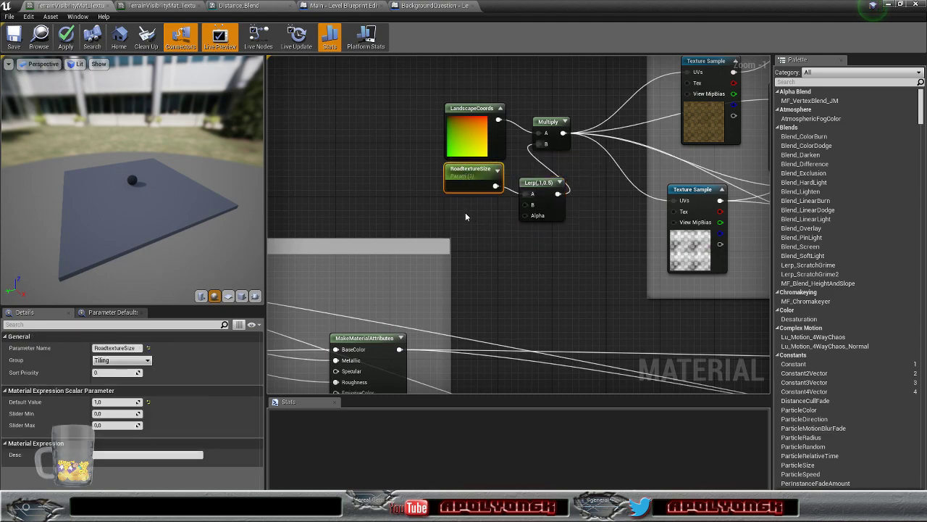
pyautogui.hotkey('ctrl', 'w')
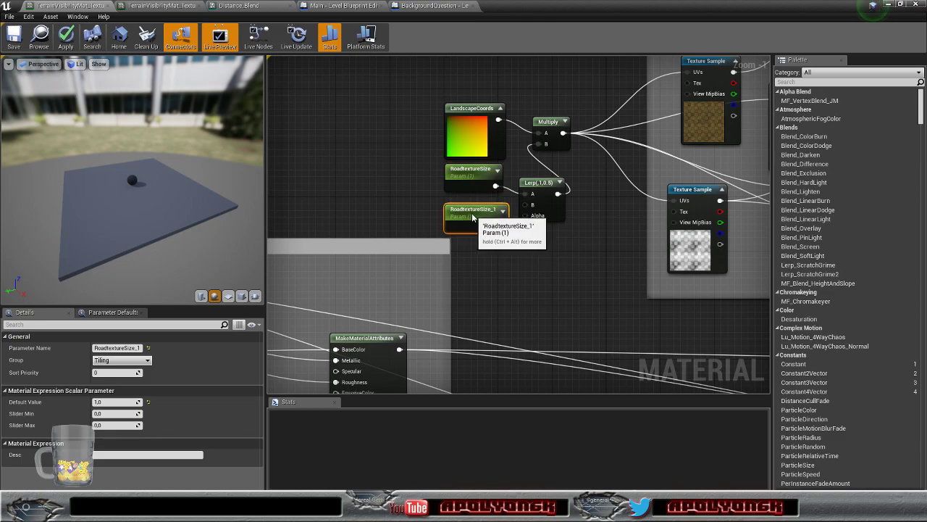
pyautogui.click(469, 176)
pyautogui.click(108, 348)
pyautogui.click(111, 360)
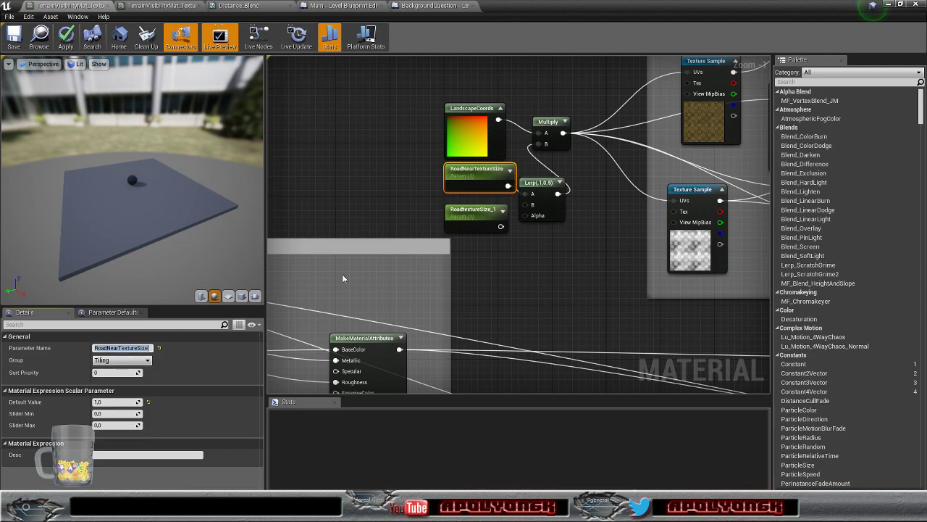
# - Rename the duplicated road parameter to RoadFarTextureSize and connect it to the B input of the road Lerp node
pyautogui.click(463, 217)
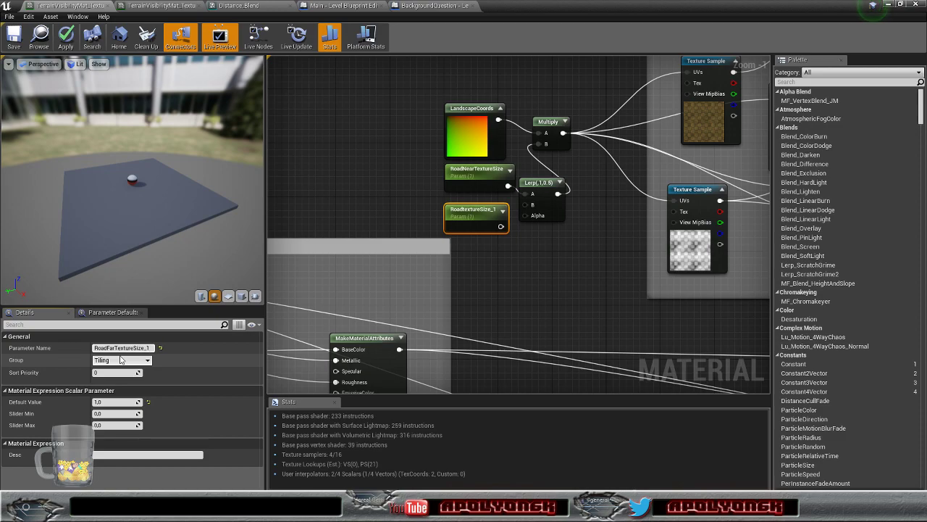
pyautogui.press('Return')
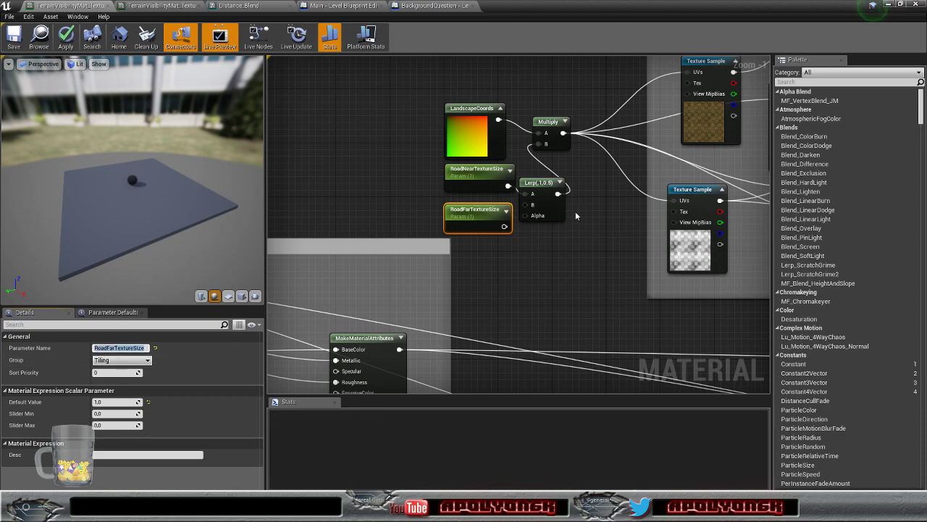
pyautogui.moveTo(504, 226); pyautogui.dragTo(530, 207)
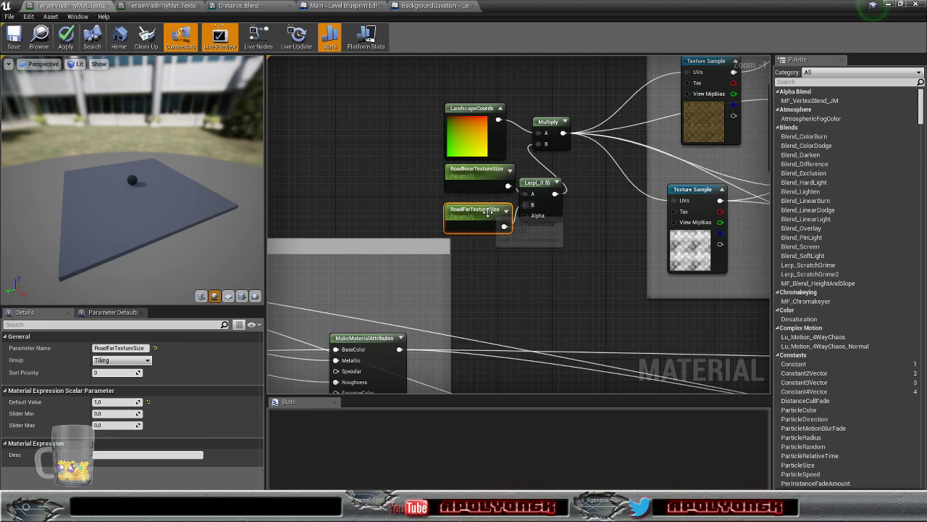
# - Connect the Distance_Blend result to the Alpha input of the road Lerp node beside the Painted Rocky Dirt Layer
pyautogui.moveTo(476, 258); pyautogui.dragTo(543, 240, button='right')
pyautogui.scroll(-8, 543, 240)
pyautogui.moveTo(366, 268); pyautogui.dragTo(538, 106, button='right')
pyautogui.scroll(1, 538, 107)
pyautogui.scroll(7, 419, 310)
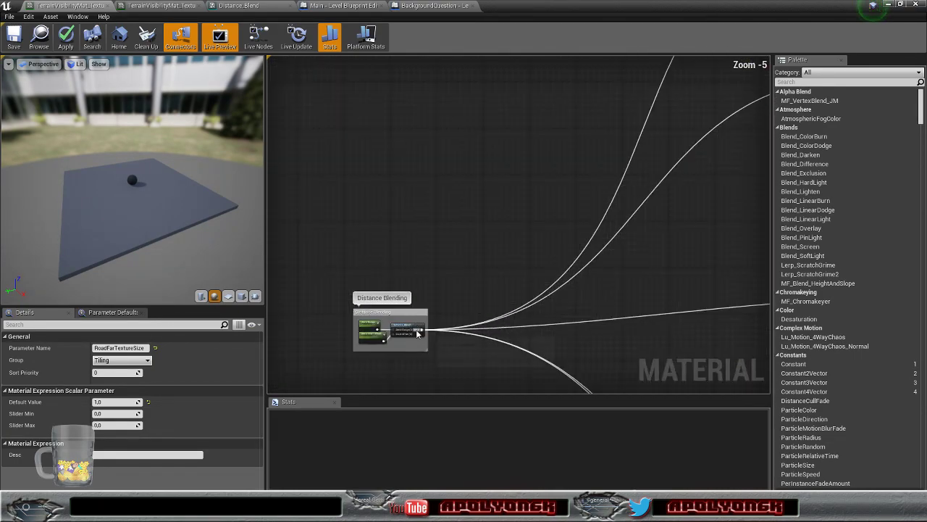
pyautogui.moveTo(425, 329); pyautogui.dragTo(683, 182)
pyautogui.scroll(-6, 674, 226)
pyautogui.moveTo(578, 311)
pyautogui.mouseDown(button='right')
pyautogui.moveTo(574, 93)
pyautogui.moveTo(629, 109)
pyautogui.moveTo(662, 93)
pyautogui.moveTo(646, 94)
pyautogui.moveTo(500, 269)
pyautogui.moveTo(298, 228)
pyautogui.moveTo(240, 204)
pyautogui.moveTo(343, 174)
pyautogui.moveTo(432, 171)
pyautogui.moveTo(400, 183)
pyautogui.moveTo(371, 176)
pyautogui.moveTo(358, 144)
pyautogui.moveTo(363, 78)
pyautogui.moveTo(403, 56)
pyautogui.moveTo(432, 56)
pyautogui.moveTo(412, 56)
pyautogui.moveTo(439, 294)
pyautogui.moveTo(450, 321)
pyautogui.moveTo(460, 322)
pyautogui.mouseUp(button='right')
pyautogui.scroll(8, 597, 208)
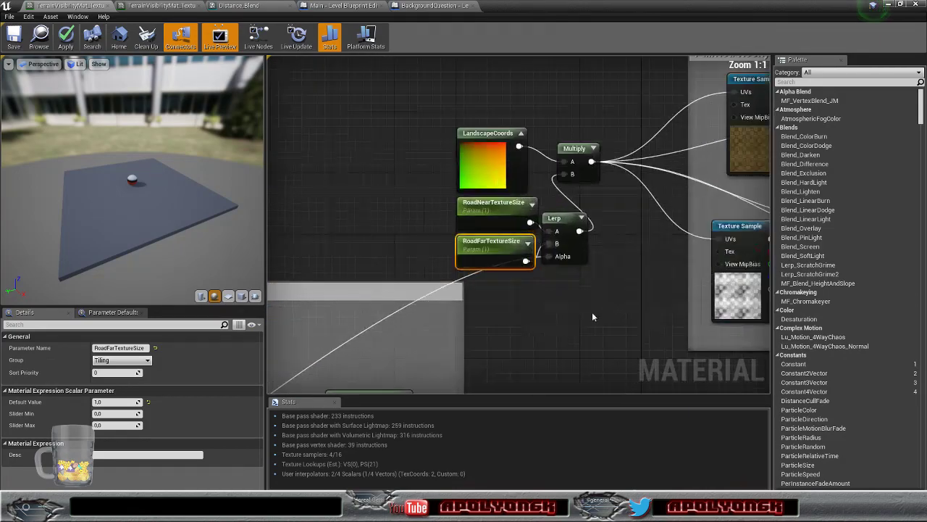
# - Apply the material changes, then reduce the material editor to a floating window and move it over the level editor
pyautogui.moveTo(607, 260); pyautogui.dragTo(478, 245, button='right')
pyautogui.scroll(-5, 601, 290)
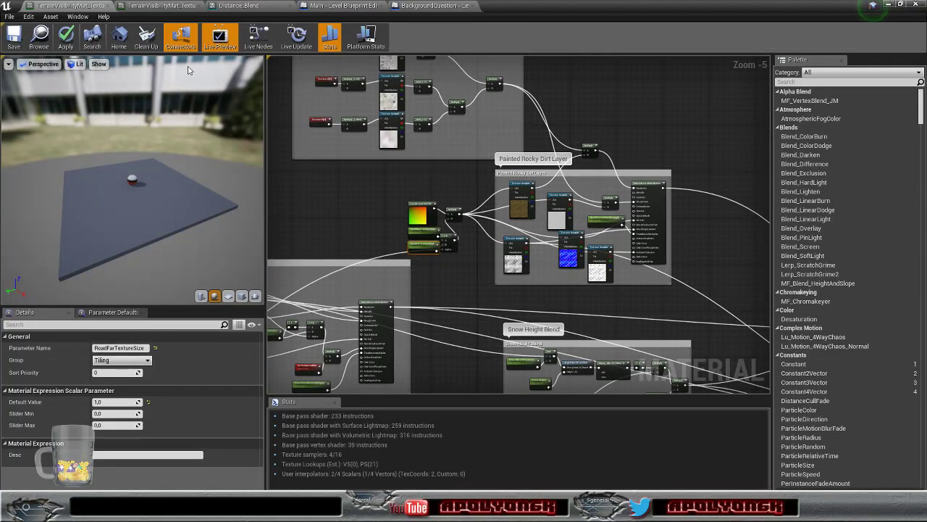
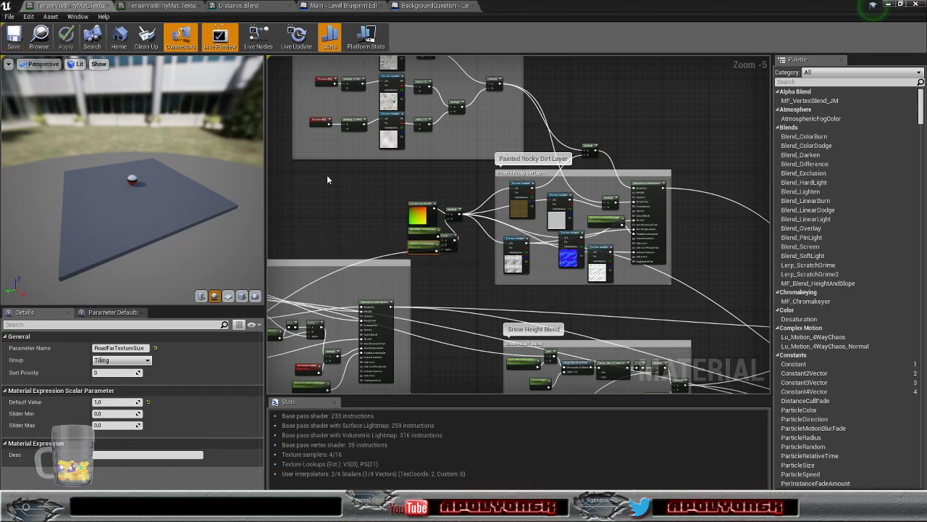
pyautogui.click(900, 5)
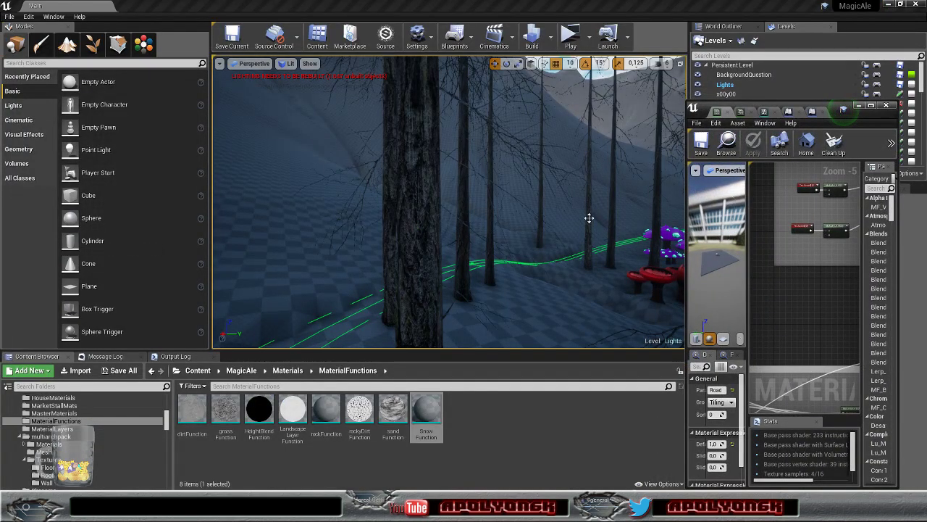
pyautogui.moveTo(830, 102); pyautogui.dragTo(805, 66)
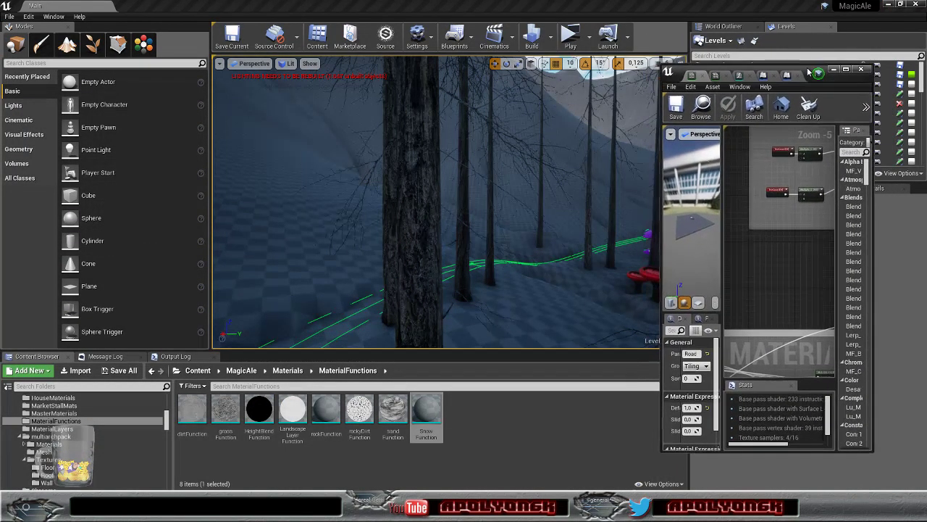
# - Enable the DirtFar, GrassFar, RoadFar, SandFar and SnowFar texture size overrides in the terrain material instance
pyautogui.click(558, 424)
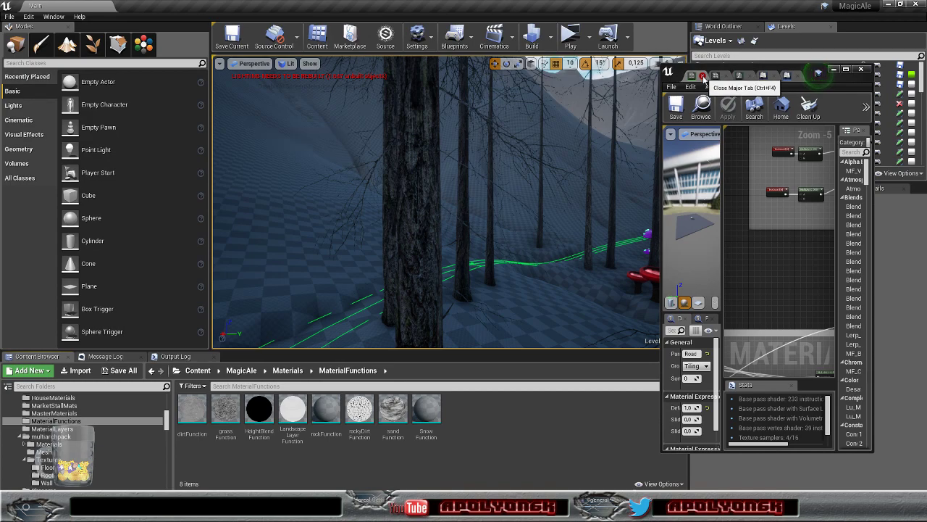
pyautogui.click(702, 76)
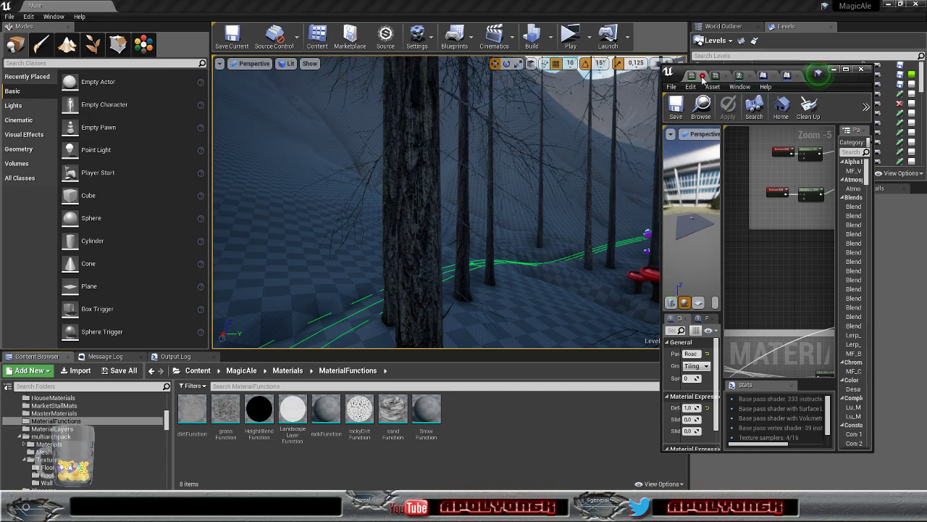
pyautogui.scroll(-3, 816, 193)
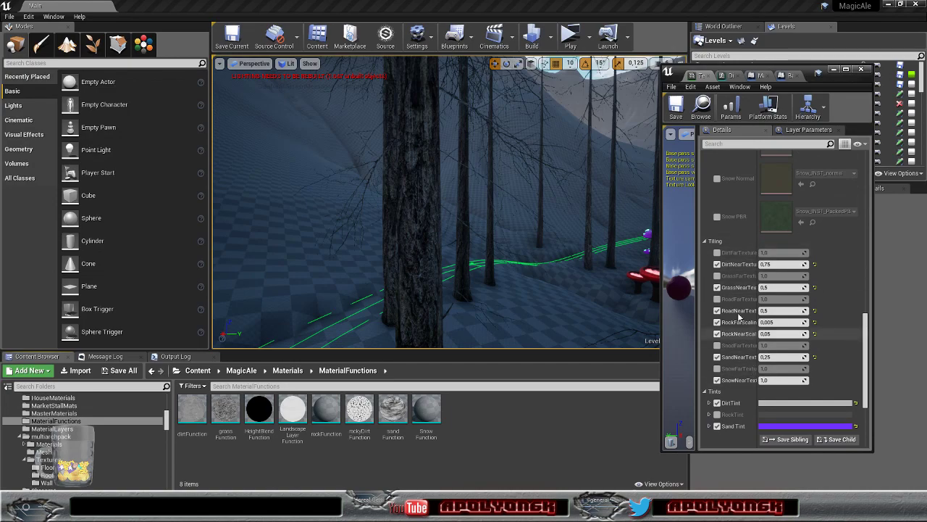
pyautogui.click(717, 253)
pyautogui.click(717, 275)
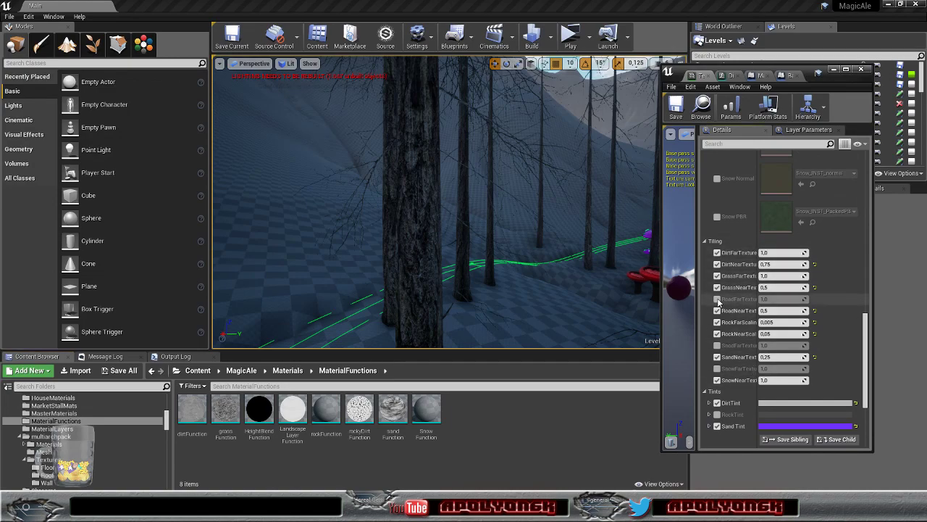
pyautogui.click(718, 299)
pyautogui.click(717, 345)
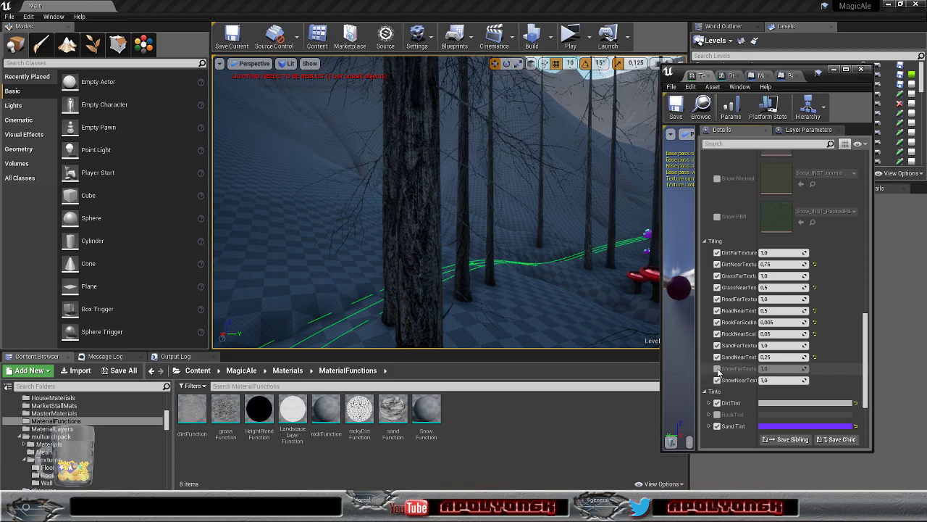
pyautogui.click(717, 368)
# - Inspect the terrain up close and from a distance, and open the TerrainVisibilityMat_Textured material from the TerrainMaterials folder
pyautogui.moveTo(507, 208); pyautogui.dragTo(656, 214, button='right')
pyautogui.press('w')
pyautogui.press('s')
pyautogui.press('d')
pyautogui.press('w')
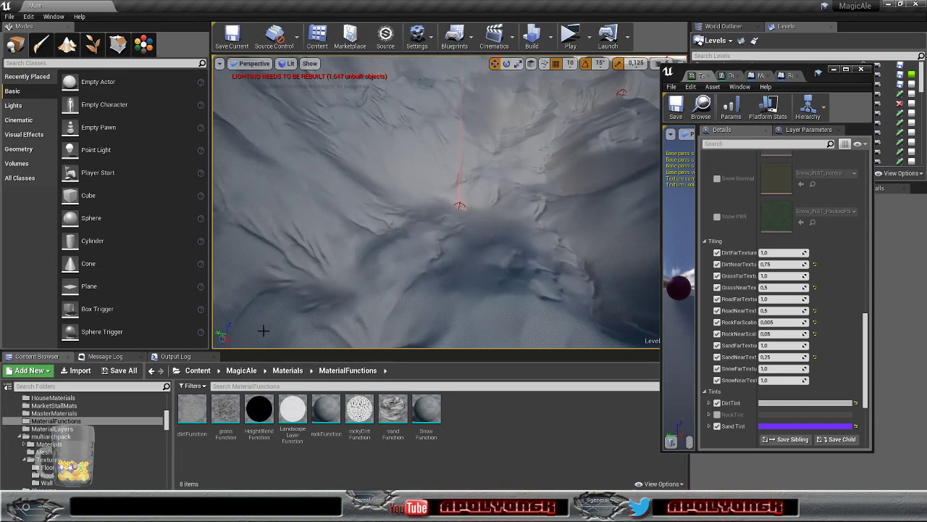
pyautogui.scroll(-5, 84, 432)
pyautogui.click(86, 429)
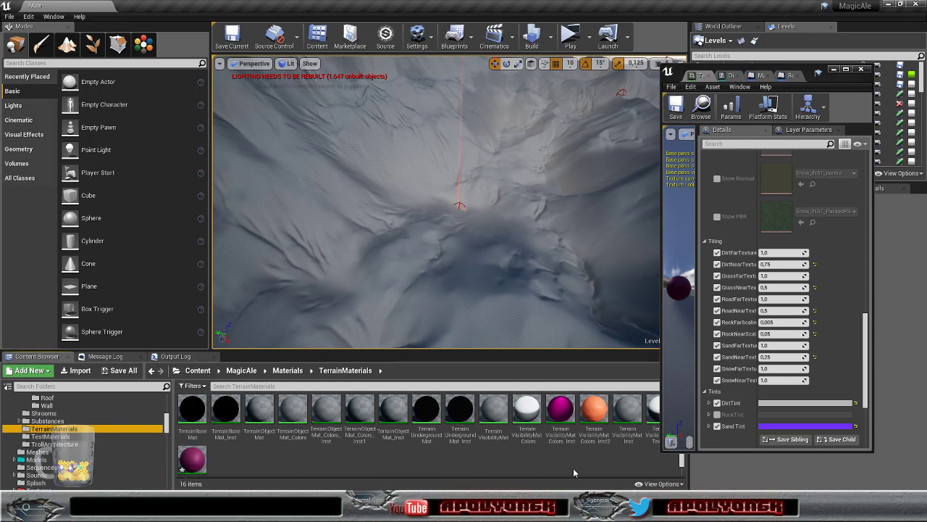
pyautogui.doubleClick(654, 414)
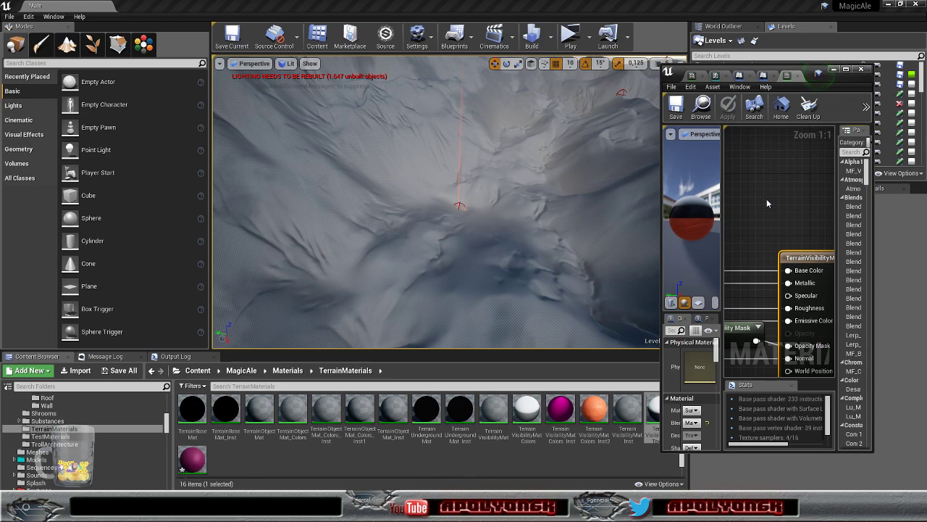
pyautogui.moveTo(550, 152); pyautogui.dragTo(461, 140, button='right')
pyautogui.press('w')
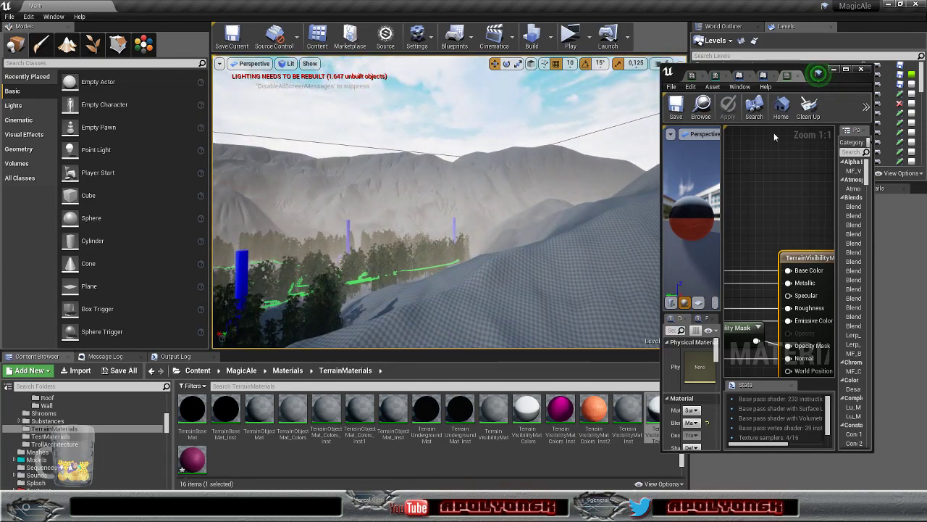
# - Close the TerrainVisibilityMat_Textured material and the Distance_Blend function, discarding the changes to Distance_Blend
pyautogui.click(788, 75)
pyautogui.click(845, 69)
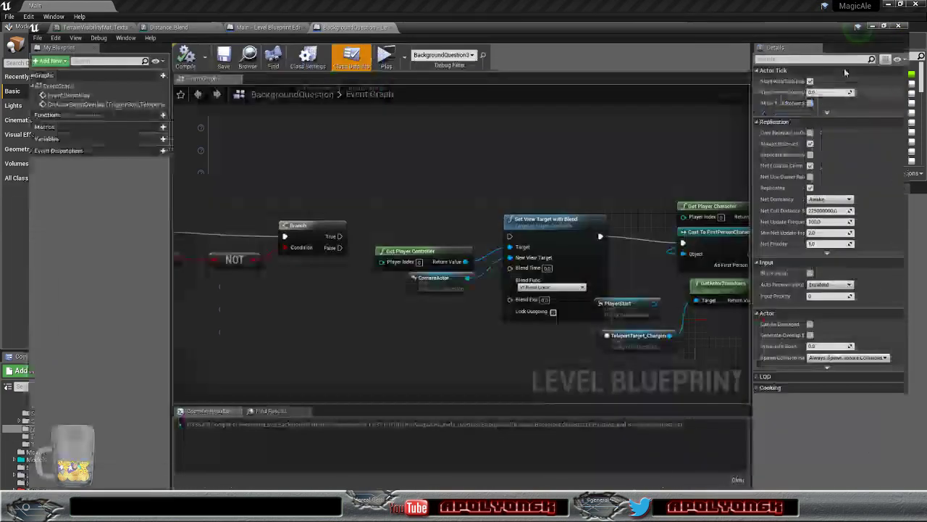
pyautogui.click(145, 6)
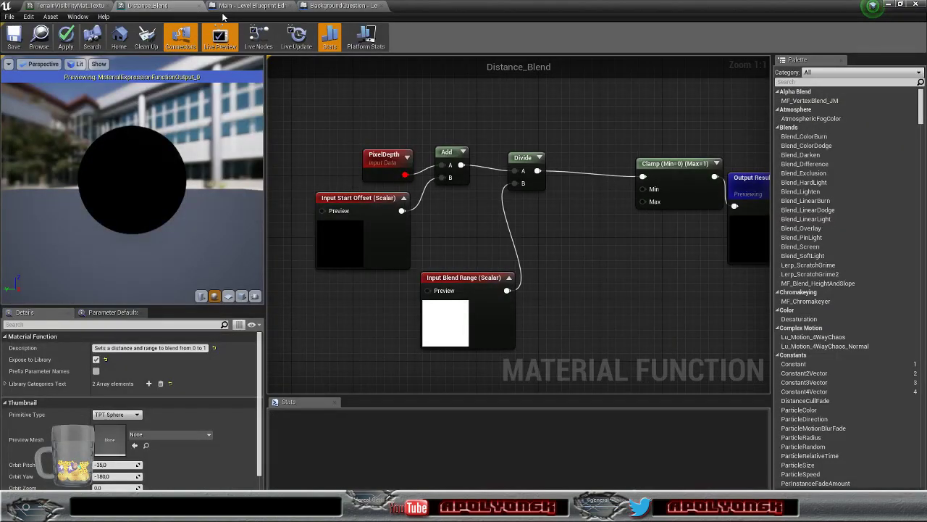
pyautogui.click(200, 6)
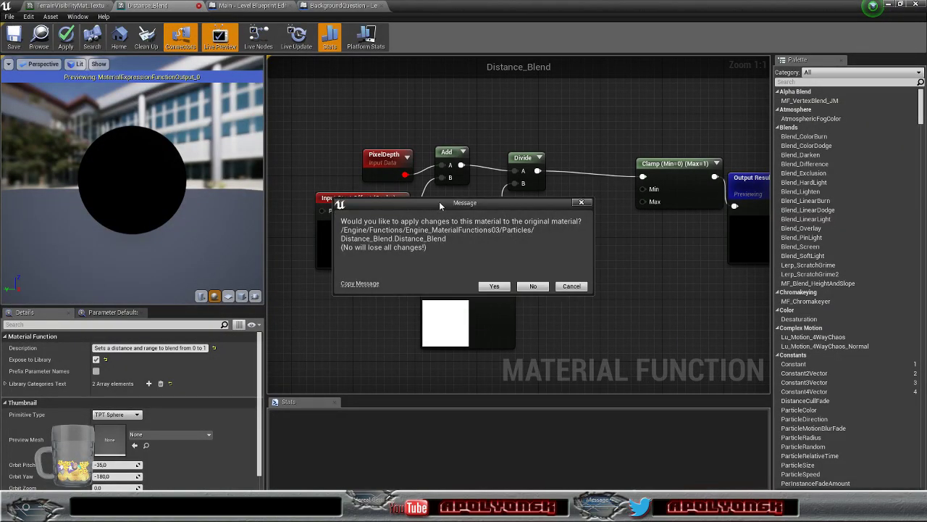
pyautogui.click(534, 287)
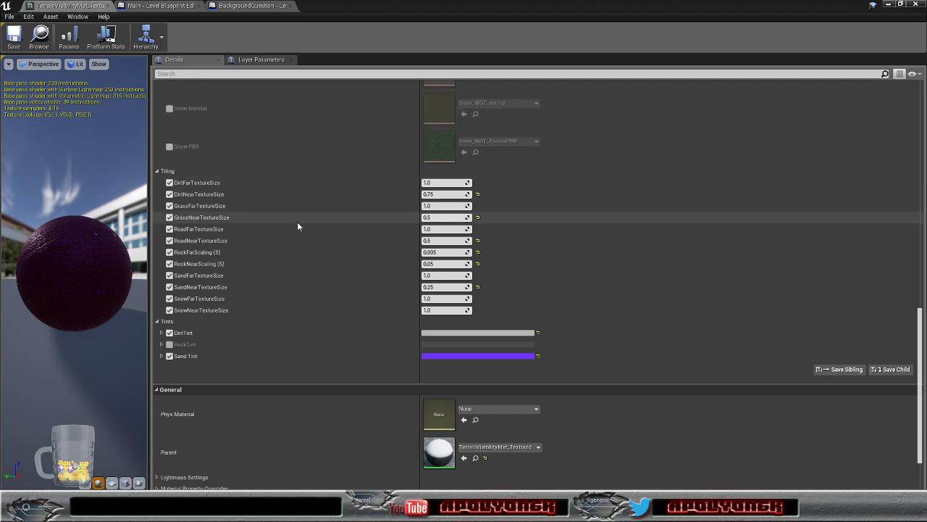
# - Save the terrain material instance and close the asset editor window with its level blueprints
pyautogui.scroll(-3, 324, 283)
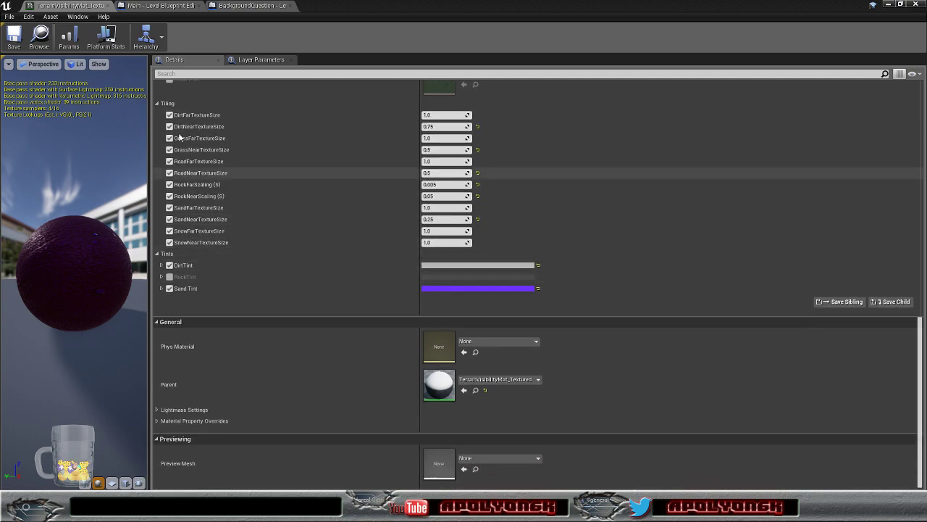
pyautogui.click(13, 36)
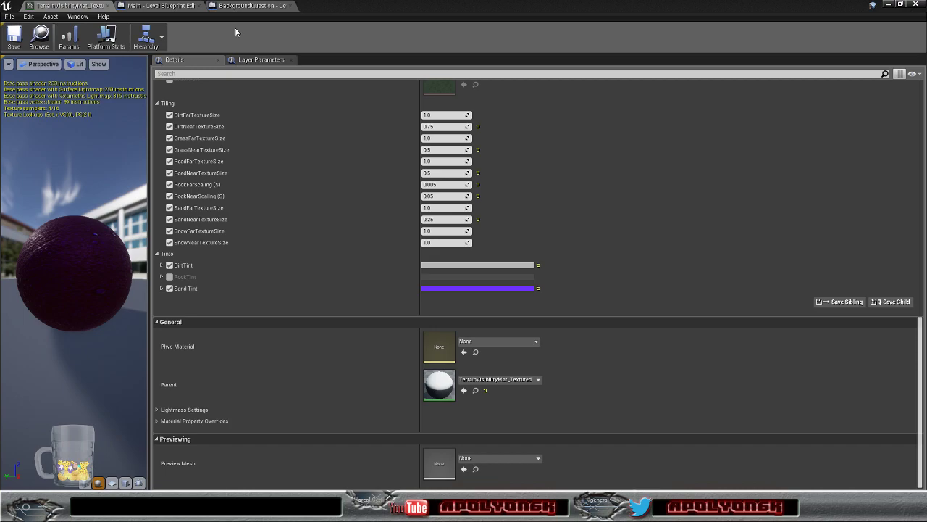
pyautogui.click(162, 6)
pyautogui.click(251, 6)
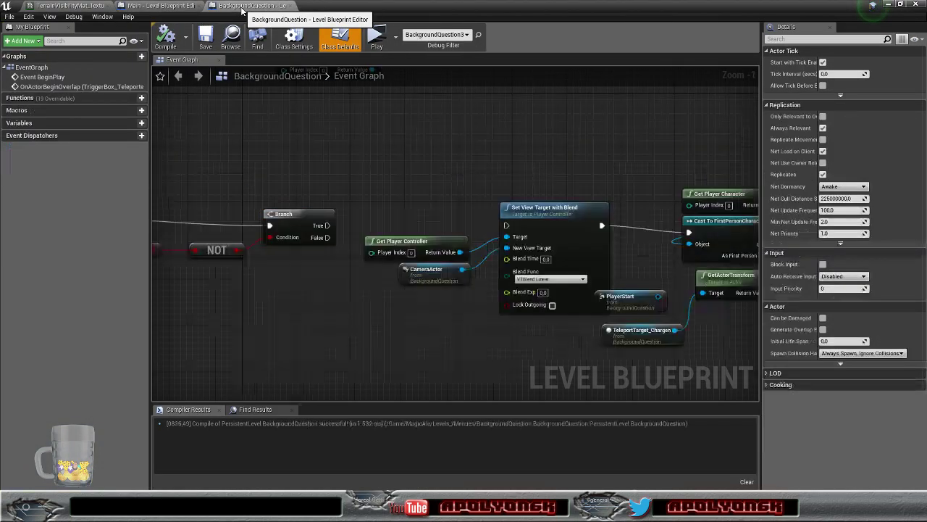
pyautogui.click(916, 4)
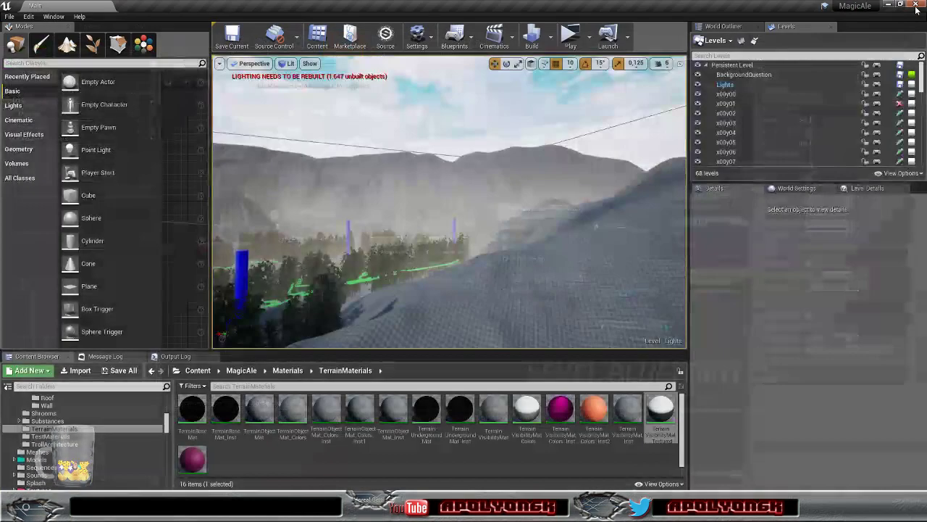
# - Select the terrain tile levels from x00y00 through x07y07 and open their level options
pyautogui.moveTo(599, 141)
pyautogui.mouseDown(button='right')
pyautogui.moveTo(600, 217)
pyautogui.moveTo(558, 214)
pyautogui.moveTo(471, 167)
pyautogui.moveTo(478, 173)
pyautogui.moveTo(434, 175)
pyautogui.moveTo(428, 210)
pyautogui.moveTo(435, 181)
pyautogui.moveTo(467, 180)
pyautogui.moveTo(421, 184)
pyautogui.moveTo(446, 183)
pyautogui.mouseUp(button='right')
pyautogui.press('w')
pyautogui.click(738, 95)
pyautogui.scroll(-2, 757, 140)
pyautogui.scroll(-15, 756, 141)
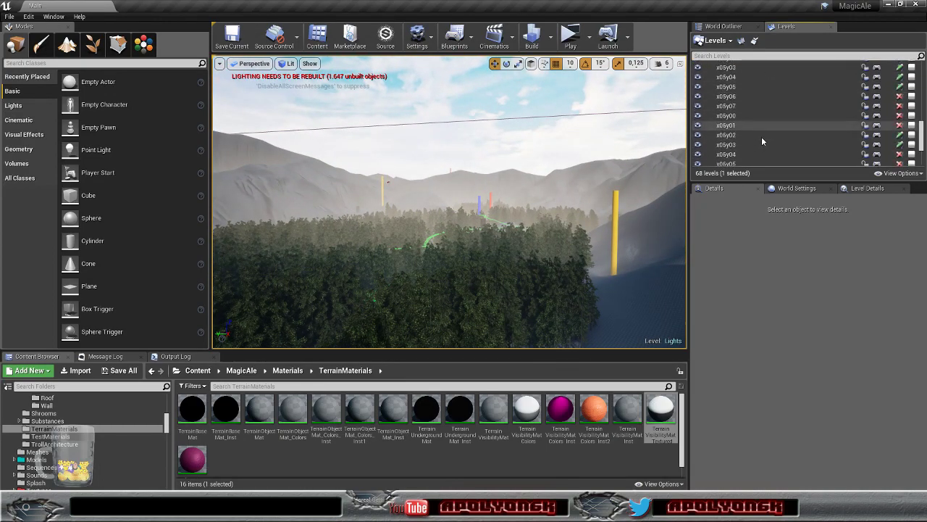
pyautogui.keyDown('shift'); pyautogui.click(743, 160); pyautogui.keyUp('shift')
pyautogui.rightClick(742, 160)
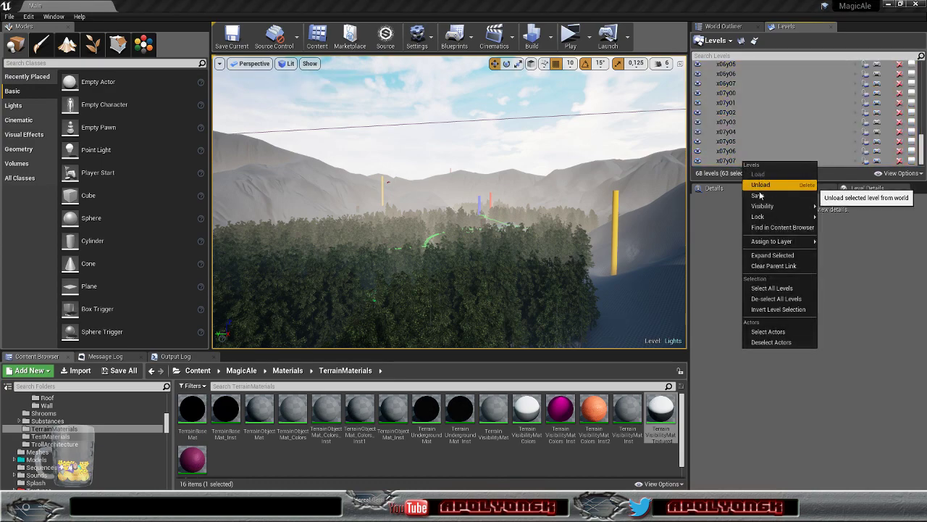
# - Save all modified project content, including every listed tile level
pyautogui.click(124, 371)
pyautogui.click(124, 371)
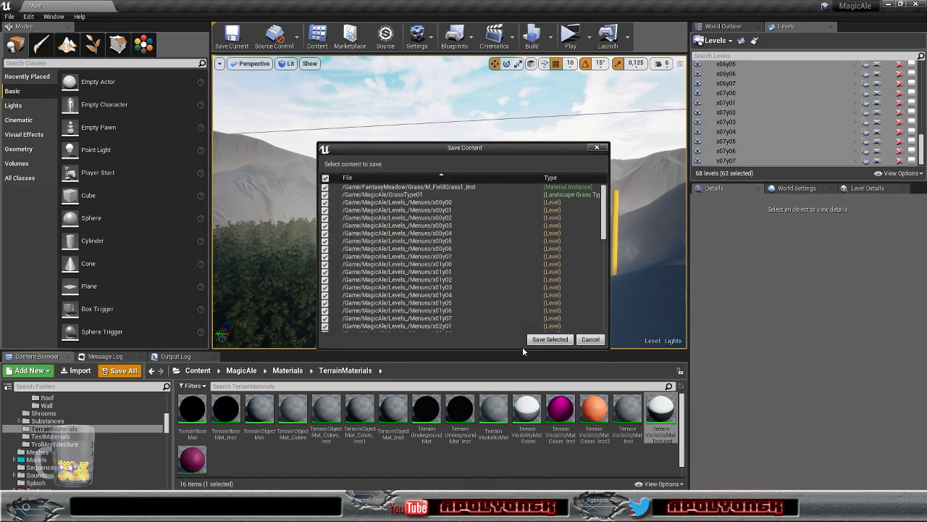
pyautogui.click(542, 340)
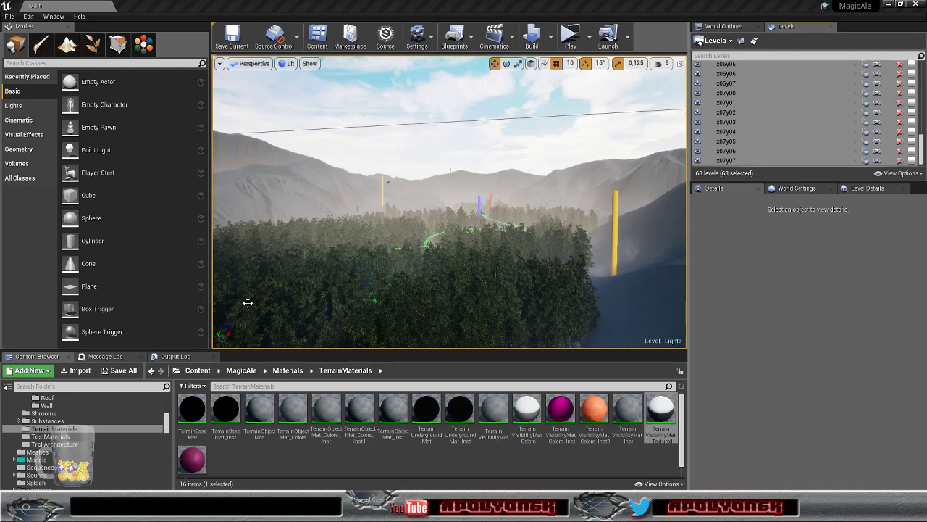
# - Look over the forest and mountains in the viewport, and examine the project's content folders for available asset packs
pyautogui.moveTo(369, 240); pyautogui.dragTo(406, 268, button='right')
pyautogui.moveTo(369, 348); pyautogui.dragTo(350, 334, button='right')
pyautogui.scroll(10, 106, 439)
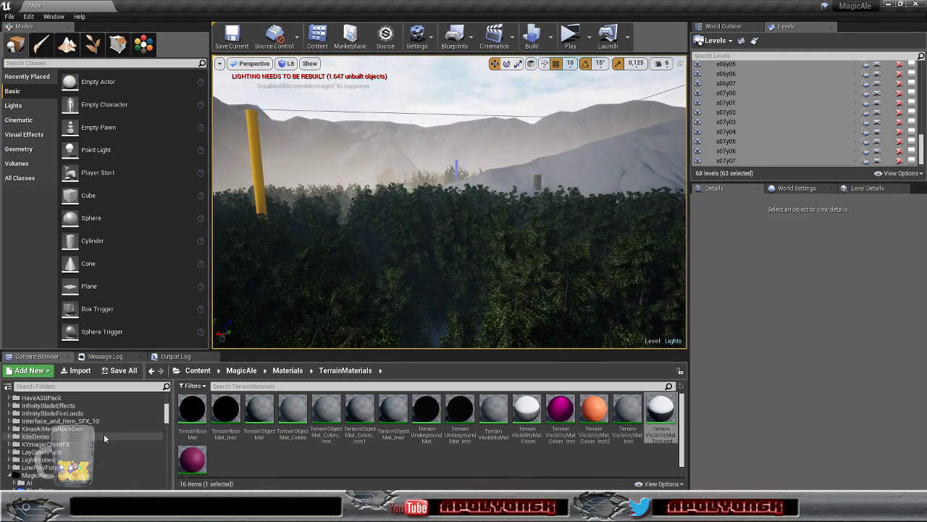
pyautogui.scroll(3, 103, 433)
pyautogui.scroll(5, 102, 435)
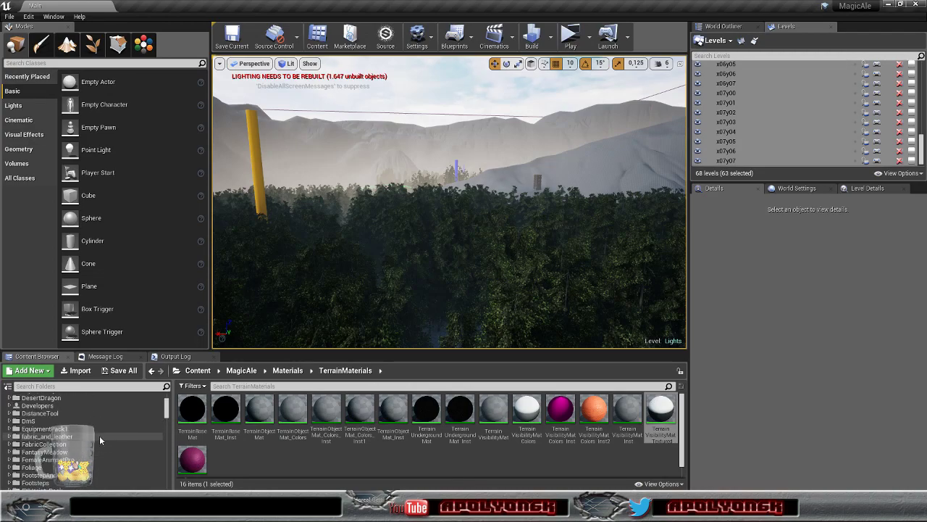
pyautogui.scroll(4, 99, 435)
pyautogui.scroll(-4, 100, 439)
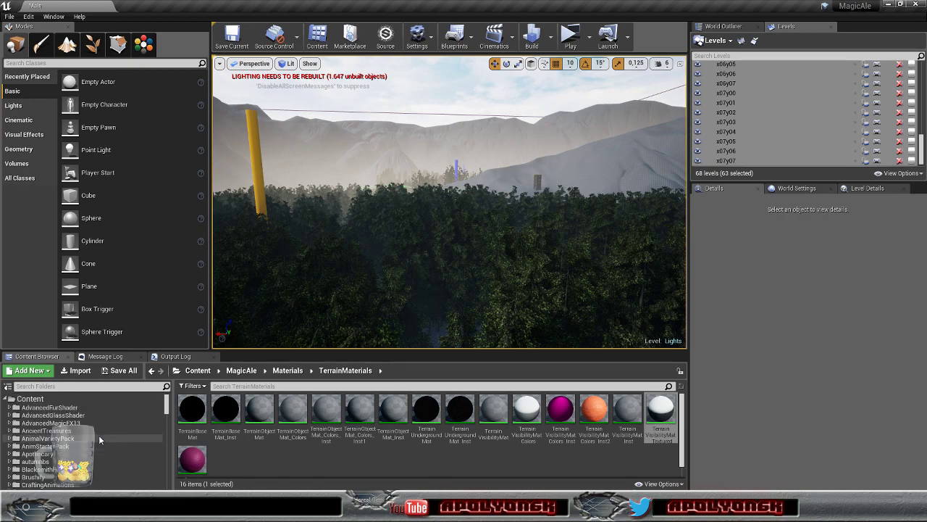
pyautogui.scroll(-3, 98, 435)
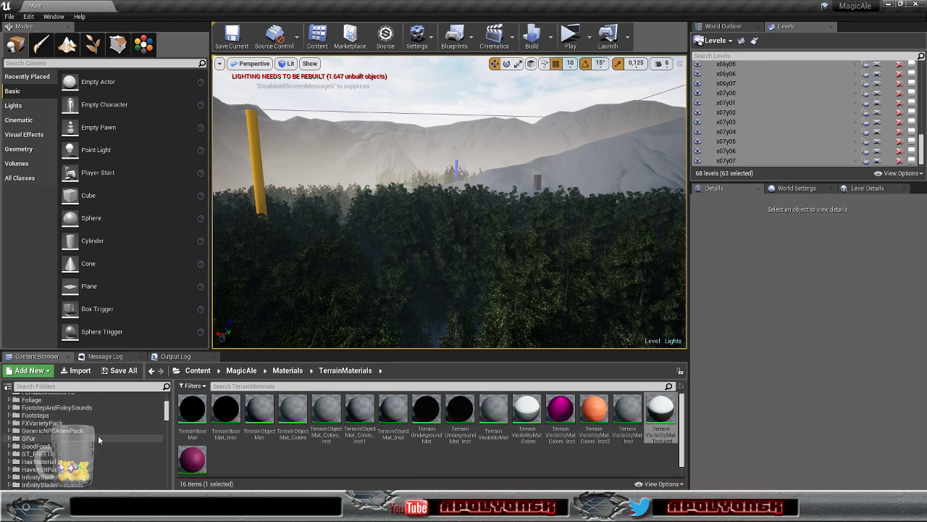
pyautogui.scroll(-4, 107, 410)
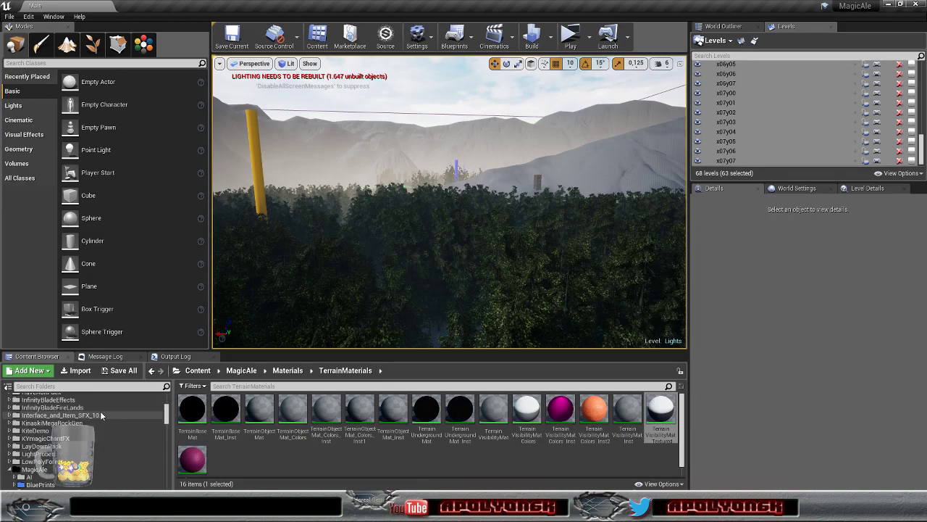
pyautogui.scroll(-5, 98, 409)
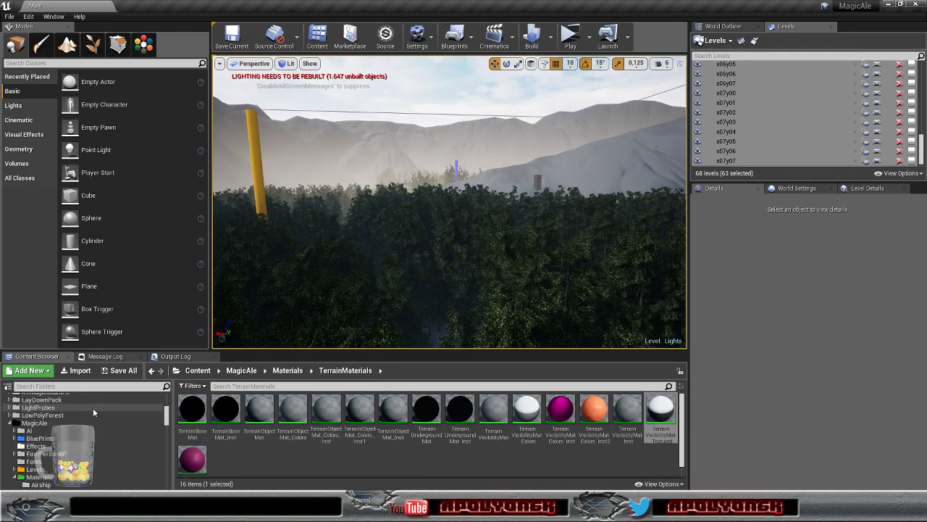
pyautogui.scroll(-5, 93, 407)
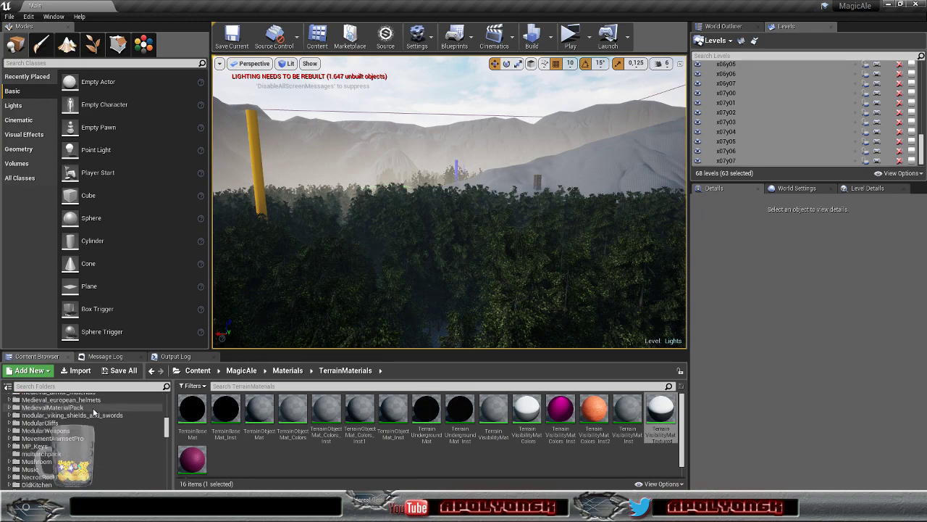
pyautogui.scroll(-3, 87, 413)
pyautogui.scroll(-5, 87, 413)
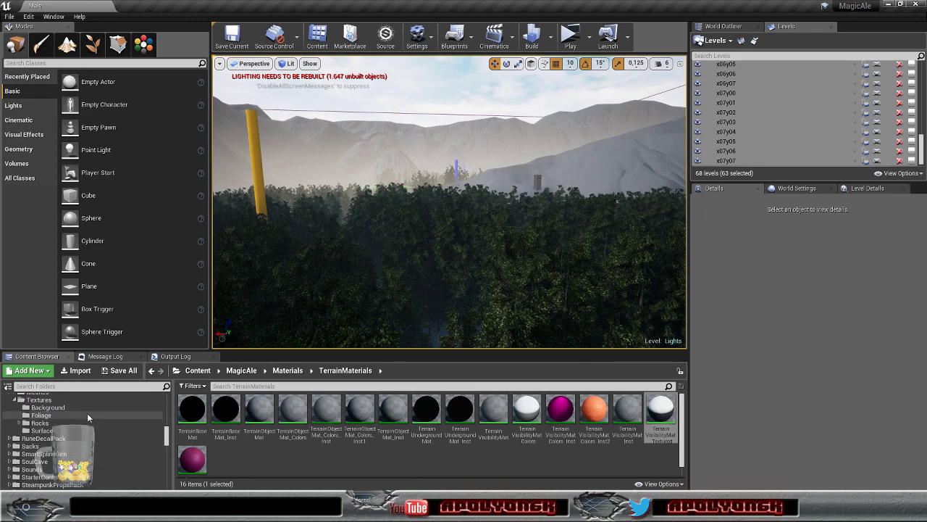
pyautogui.scroll(-2, 87, 413)
pyautogui.scroll(-5, 87, 414)
pyautogui.scroll(-5, 87, 420)
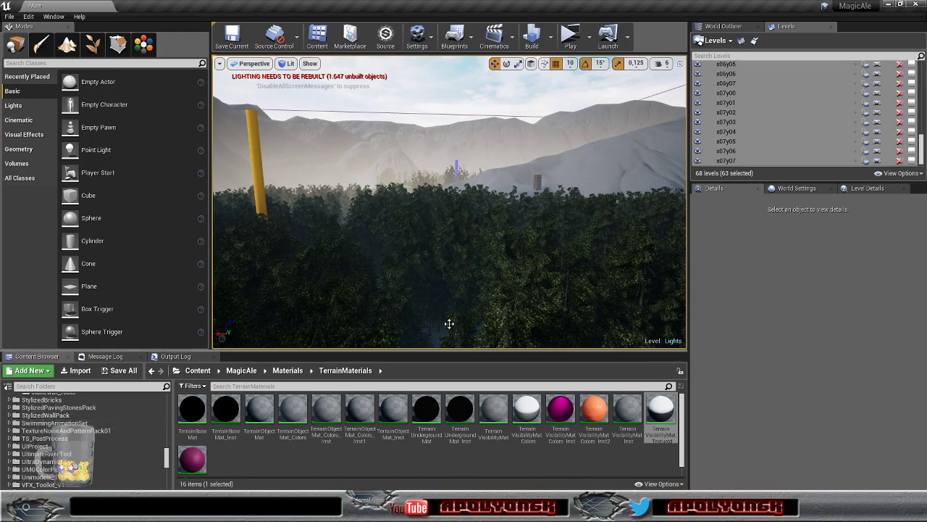
pyautogui.scroll(-2, 109, 444)
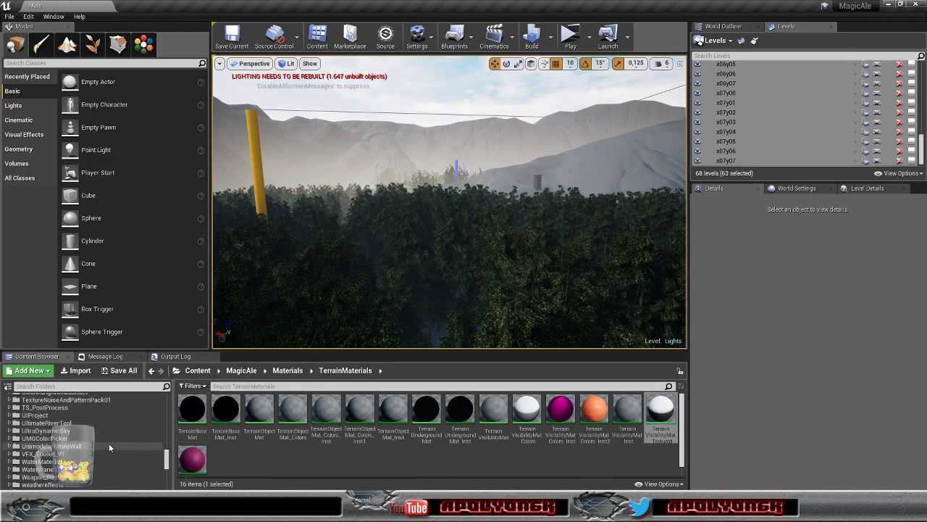
pyautogui.scroll(2, 106, 442)
pyautogui.scroll(2, 94, 440)
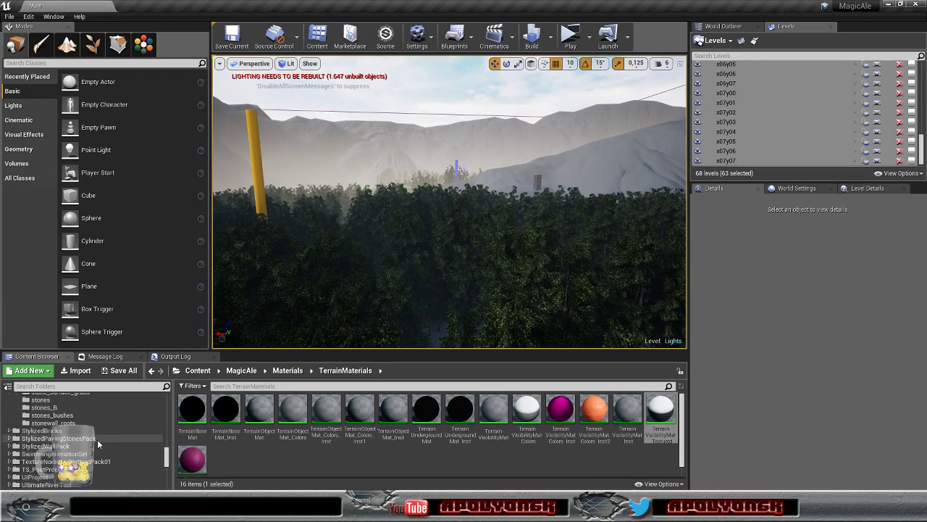